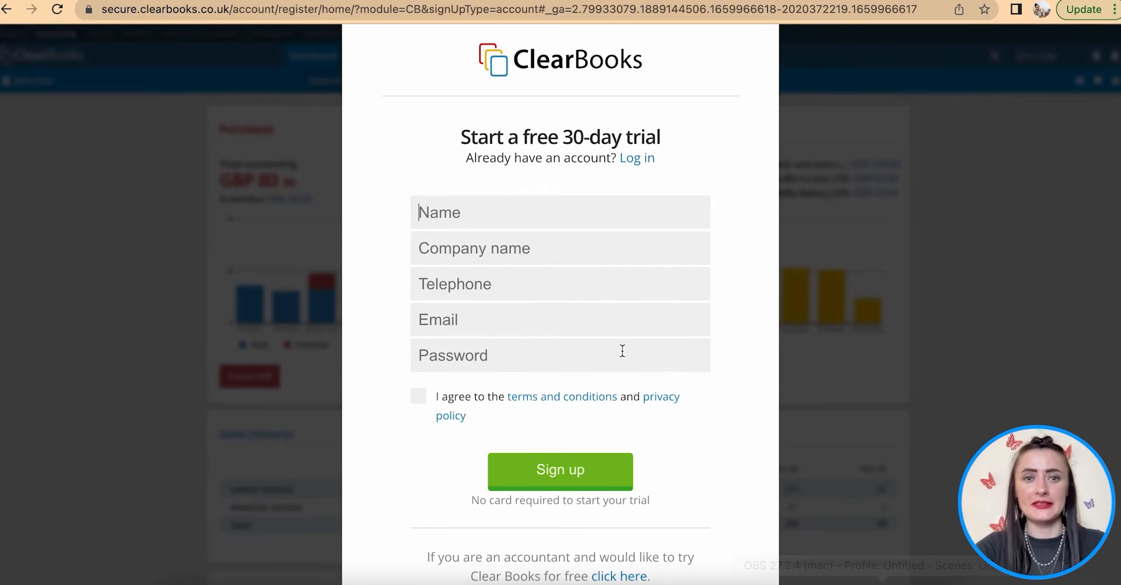
- Enter the contact's full name, the company name RitaK Ltd and the contact's telephone number
{"action": "type", "text": "Rita K"}
{"action": "key", "text": "Tab"}
{"action": "type", "text": "T"}
{"action": "key", "text": "BackSpace"}
{"action": "type", "text": "RitaK Ltd"}
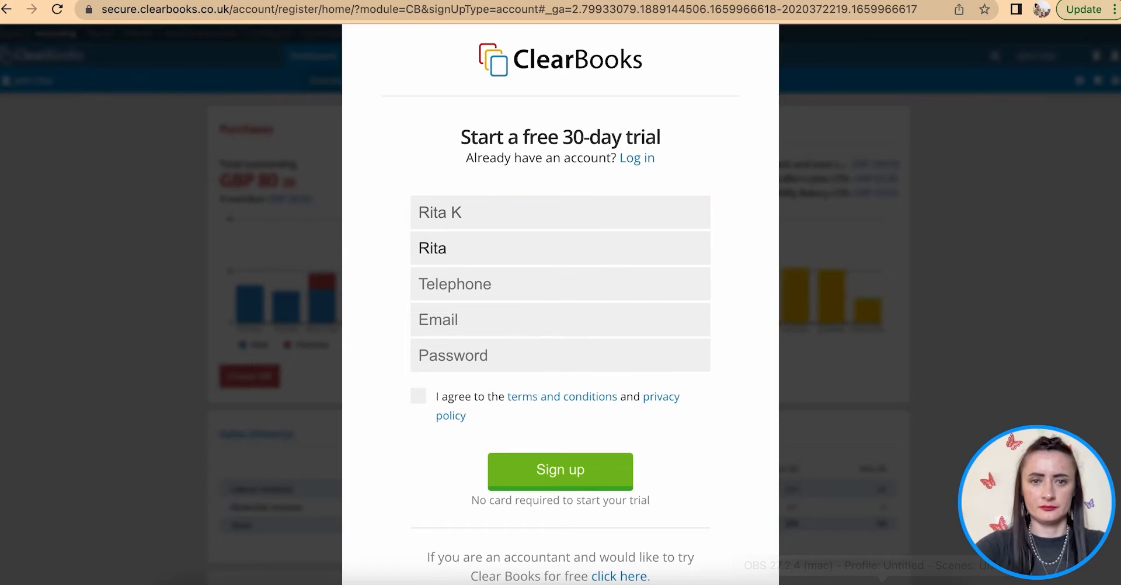
{"action": "key", "text": "Tab"}
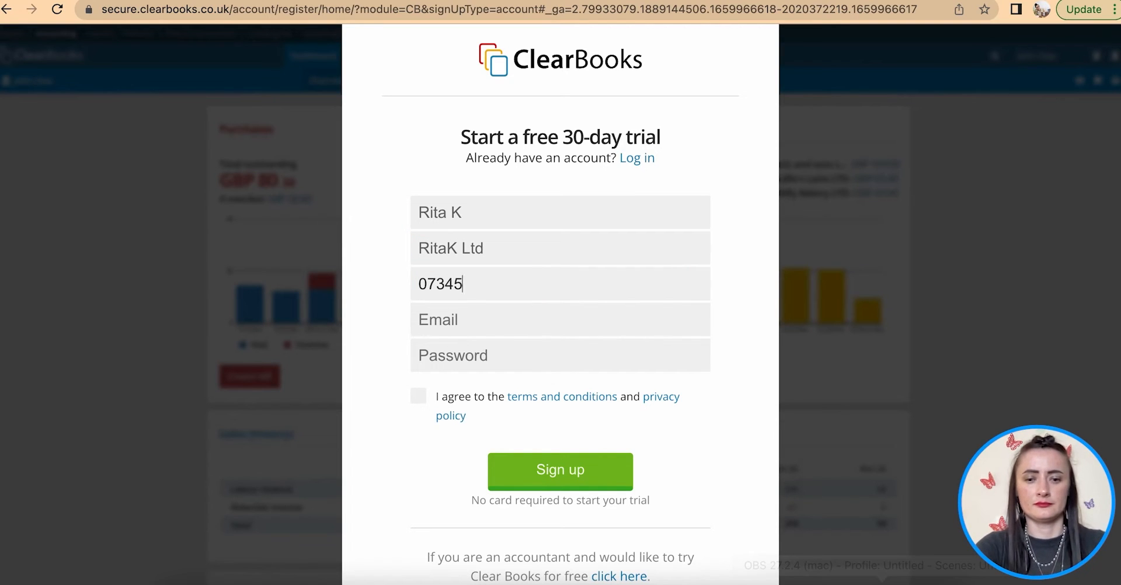
- Enter the contact's e-mail and an account password, accept the terms and submit the sign-up
{"action": "key", "text": "Tab"}
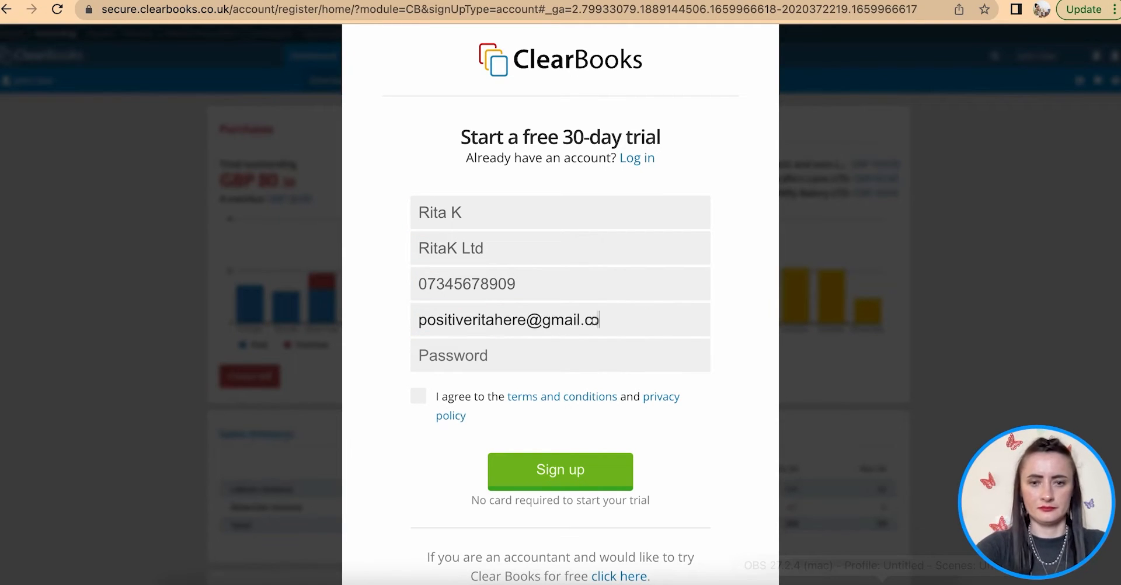
{"action": "key", "text": "Tab"}
{"action": "type", "text": "***********"}
{"action": "left_click", "coordinate": [419, 396]}
{"action": "left_click", "coordinate": [578, 474]}
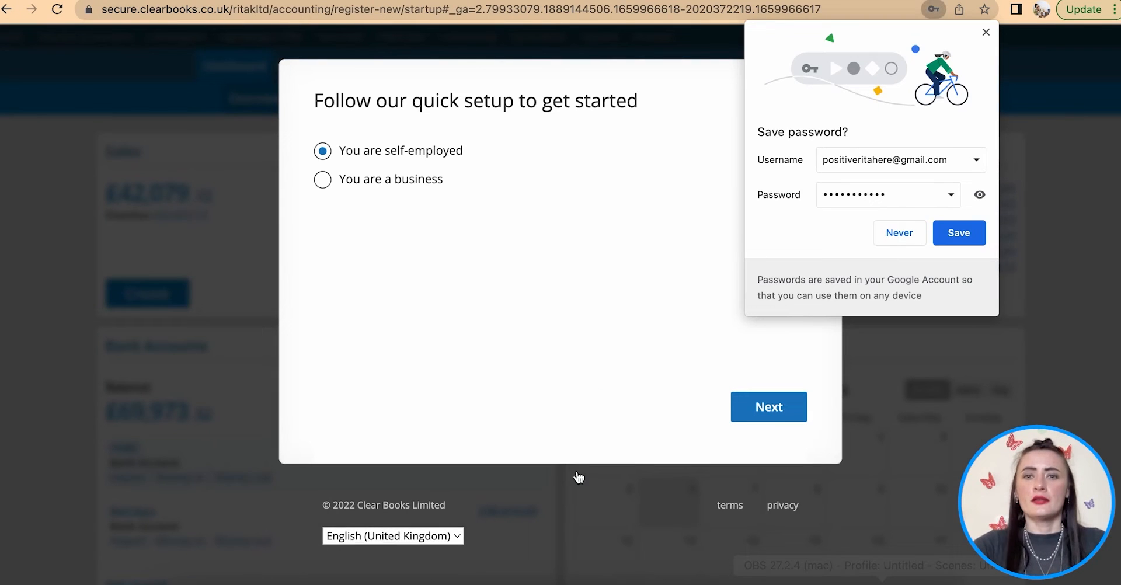
- Save the password in the browser, then set the account up as a Limited company business
{"action": "left_click", "coordinate": [961, 233]}
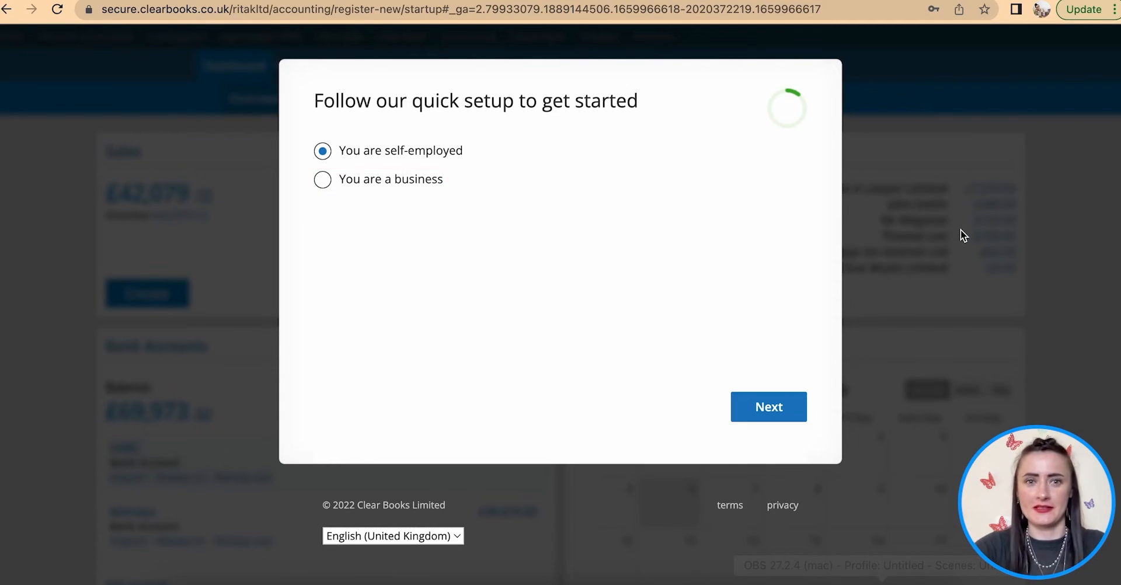
{"action": "left_click", "coordinate": [324, 182]}
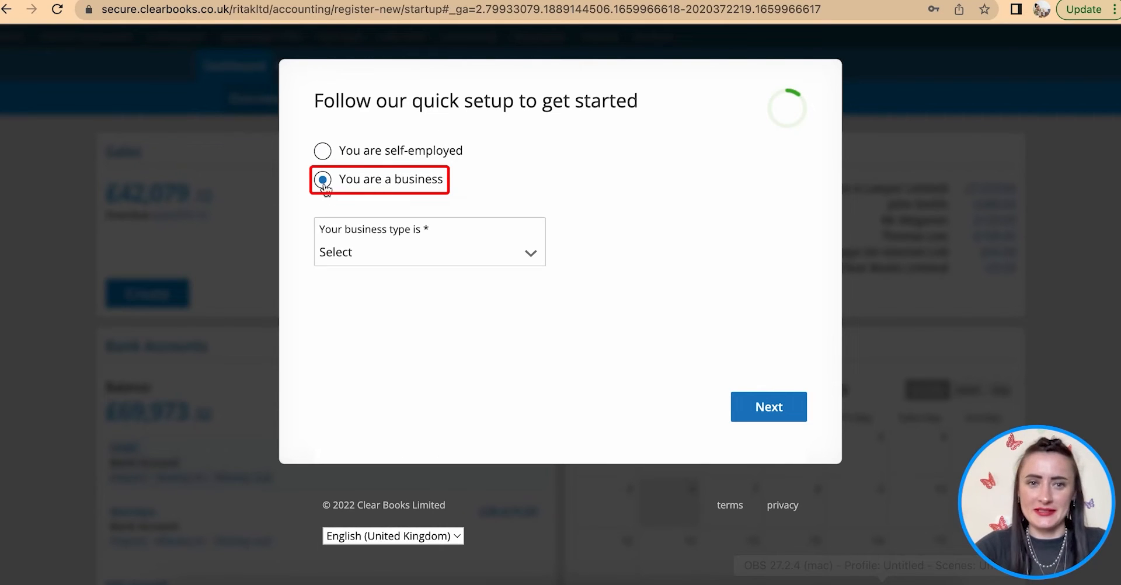
{"action": "left_click", "coordinate": [387, 253]}
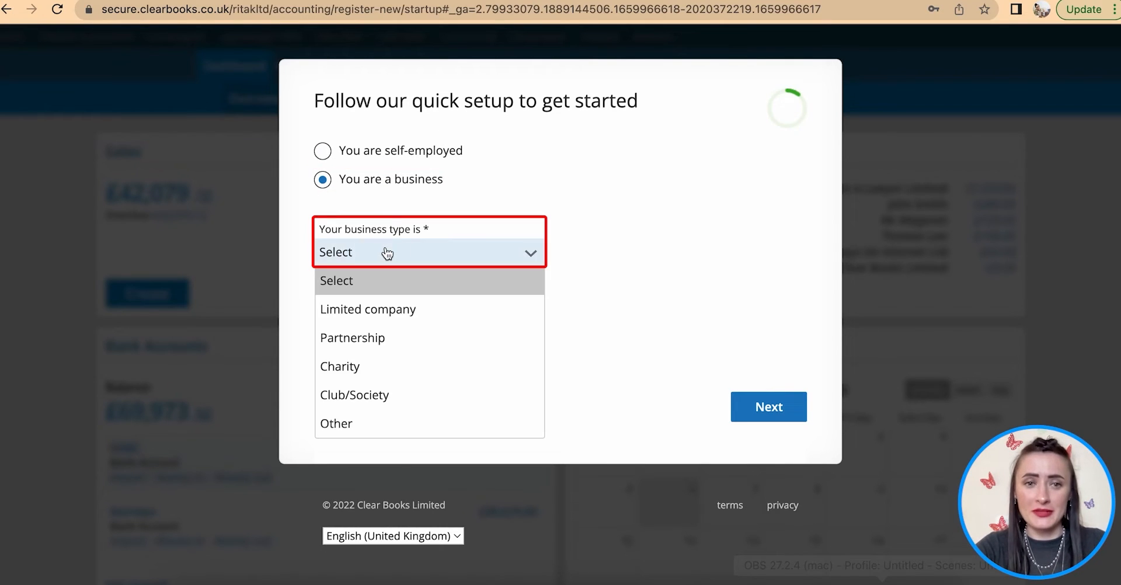
{"action": "left_click", "coordinate": [397, 317]}
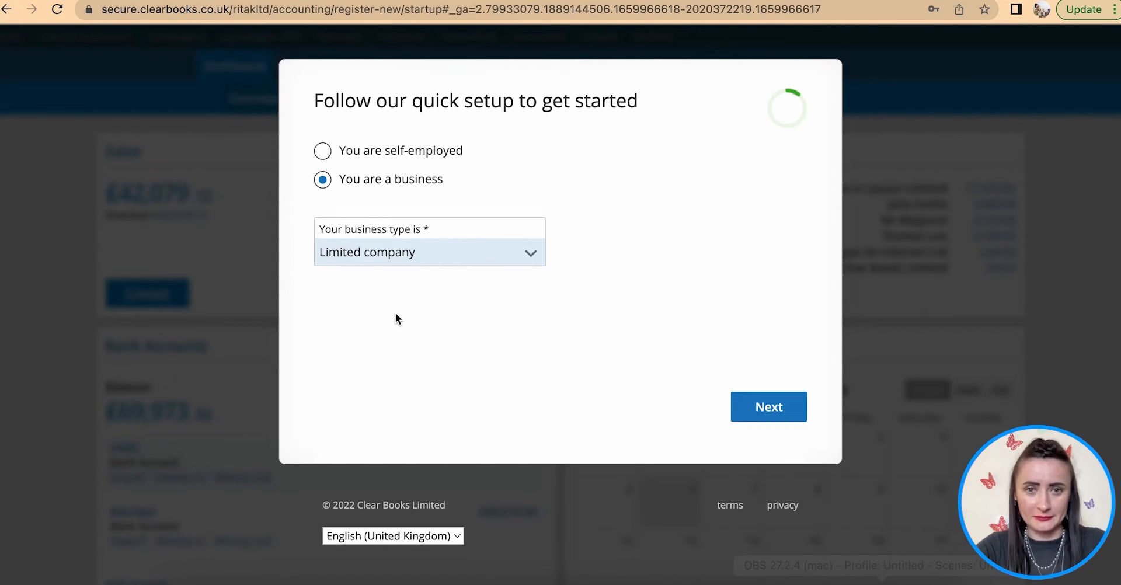
{"action": "left_click", "coordinate": [758, 403]}
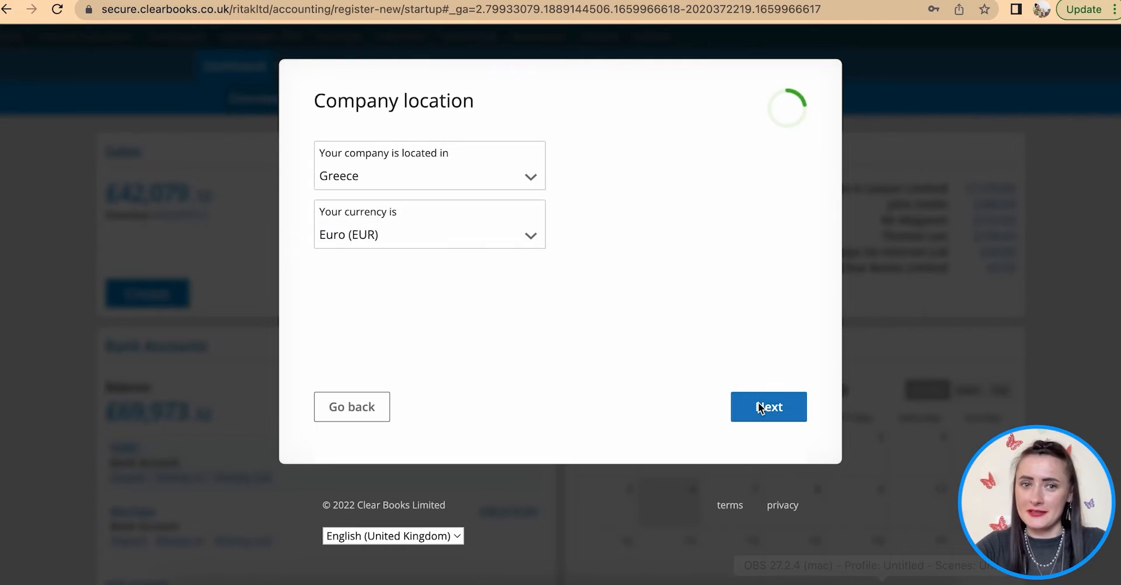
- Set the company's country to United Kingdom
{"action": "left_click", "coordinate": [525, 176]}
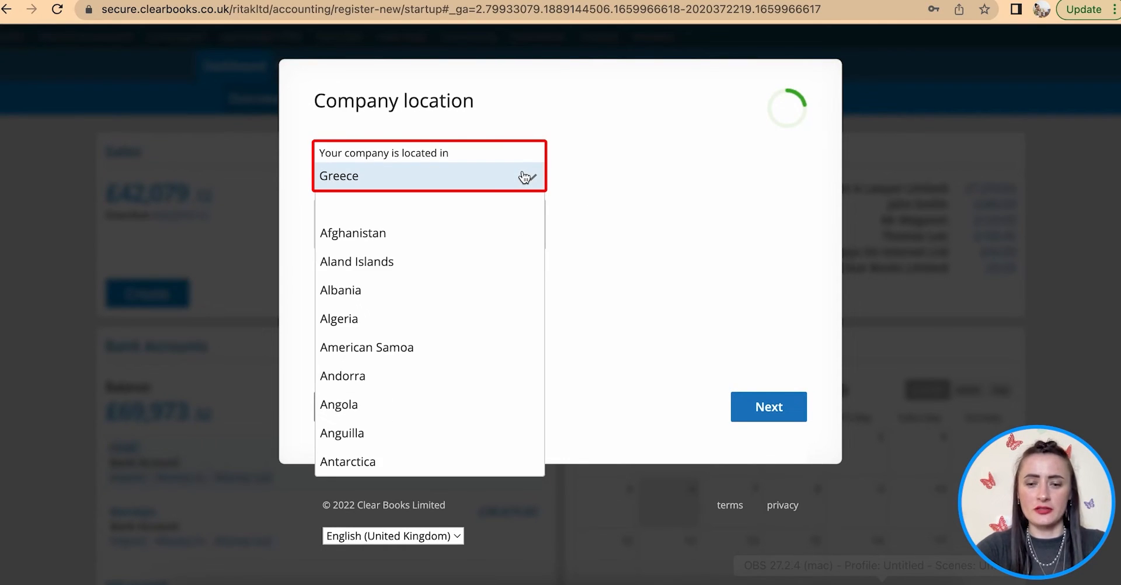
{"action": "type", "text": "un"}
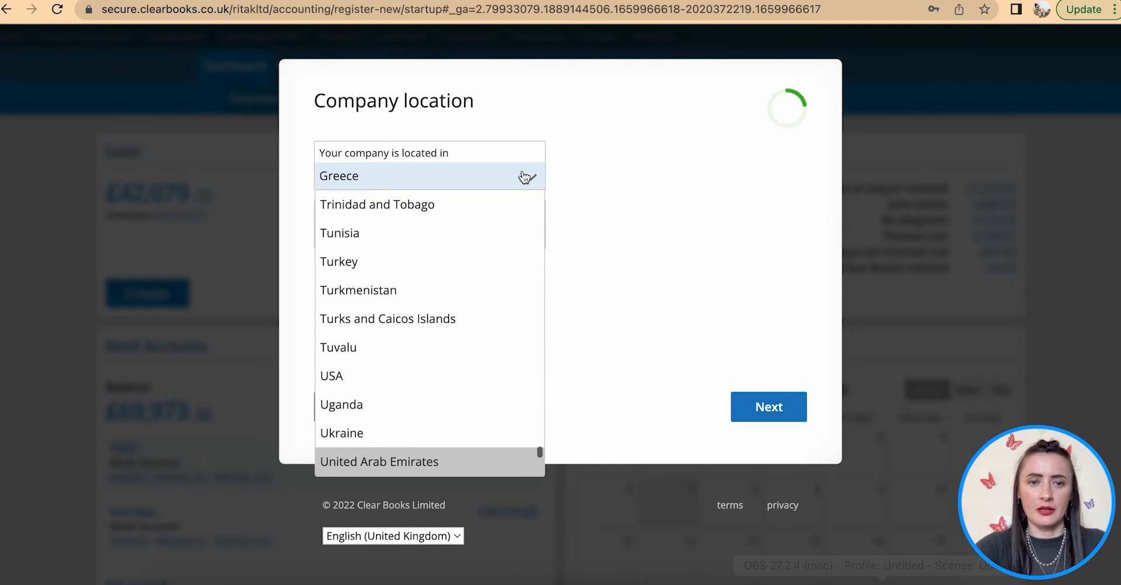
{"action": "scroll", "coordinate": [473, 351], "scroll_direction": "down", "scroll_amount": 3}
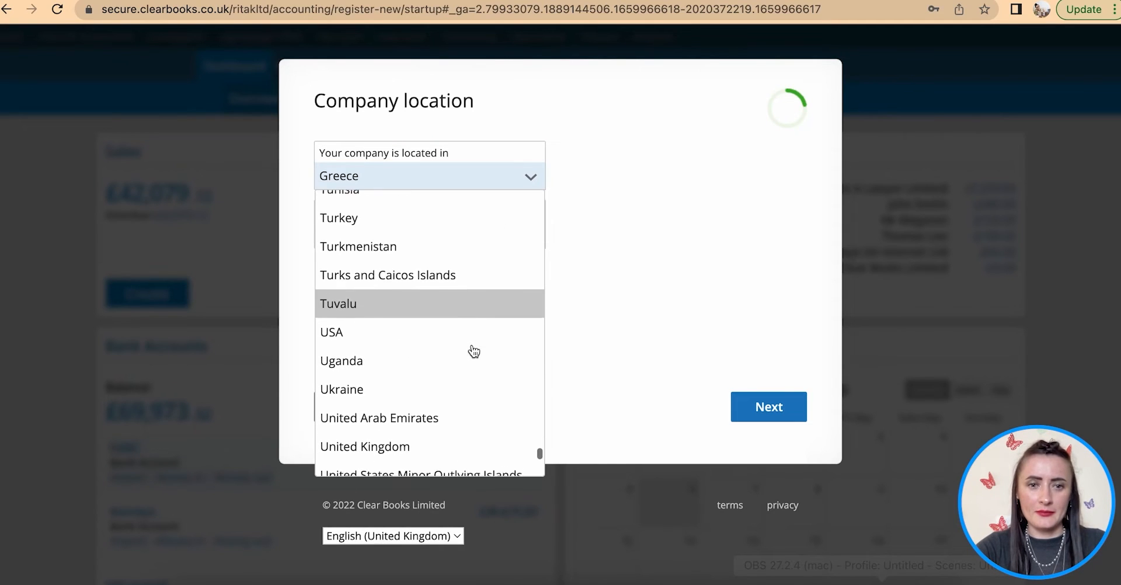
{"action": "left_click", "coordinate": [431, 408]}
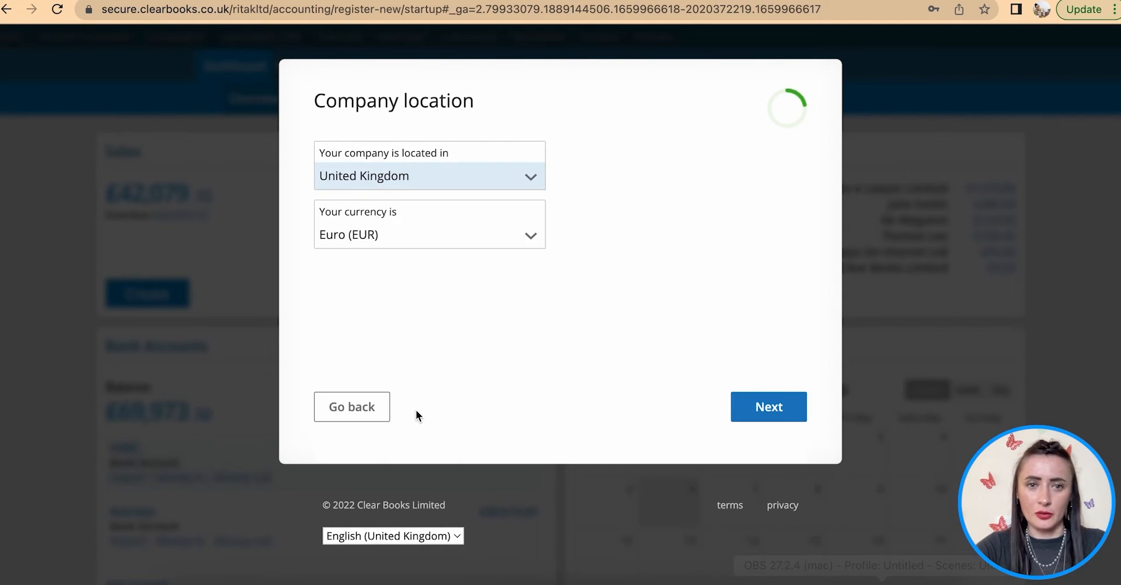
- Keep British Pound (GBP) as the company currency and continue
{"action": "left_click", "coordinate": [459, 236]}
{"action": "left_click", "coordinate": [460, 237]}
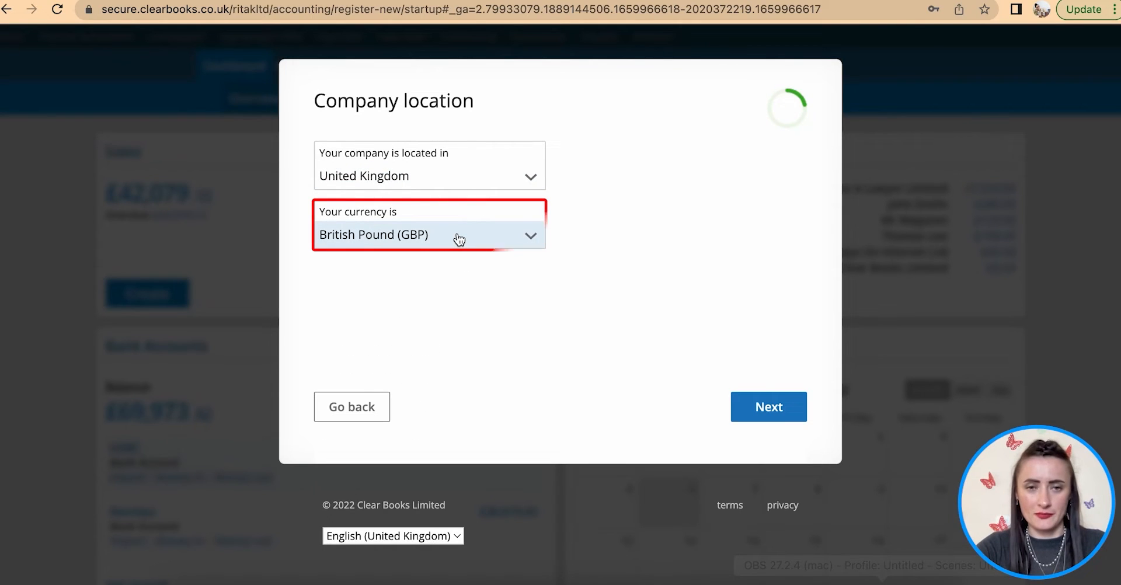
{"action": "left_click", "coordinate": [460, 236]}
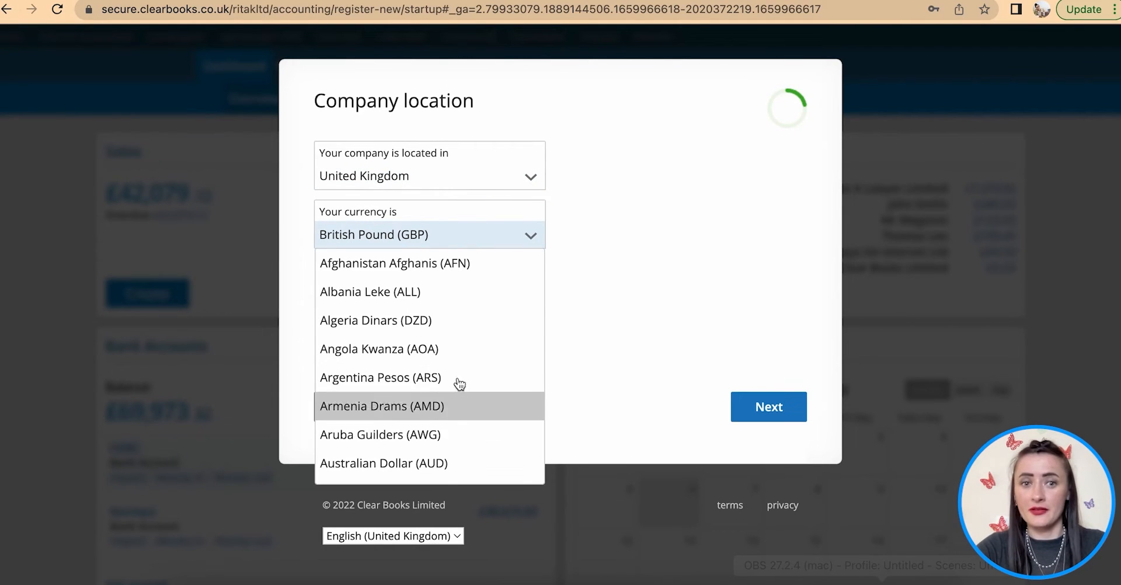
{"action": "left_click", "coordinate": [428, 236]}
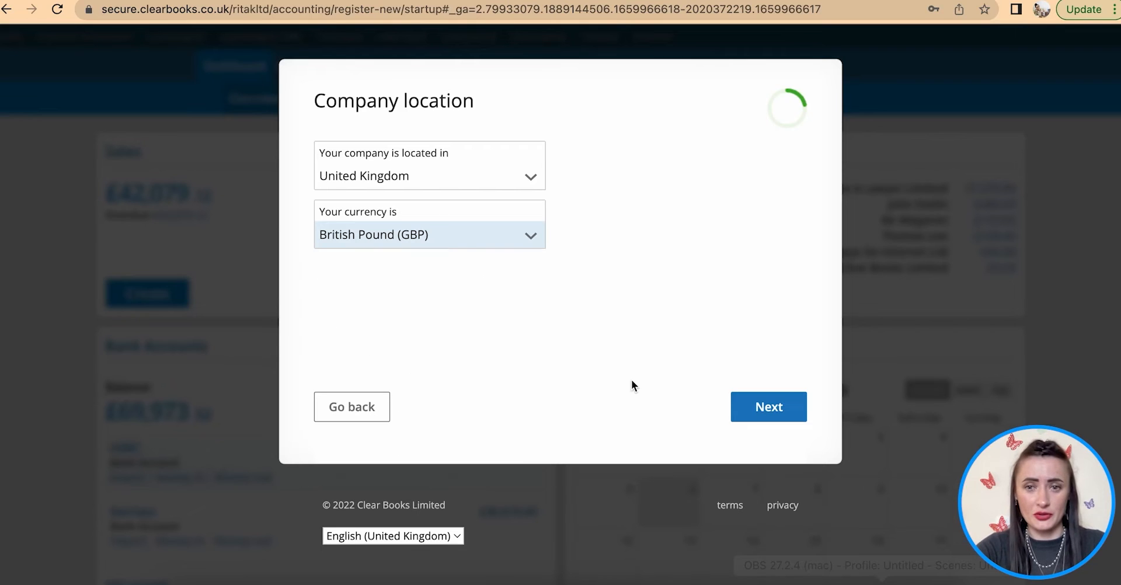
{"action": "left_click", "coordinate": [777, 412]}
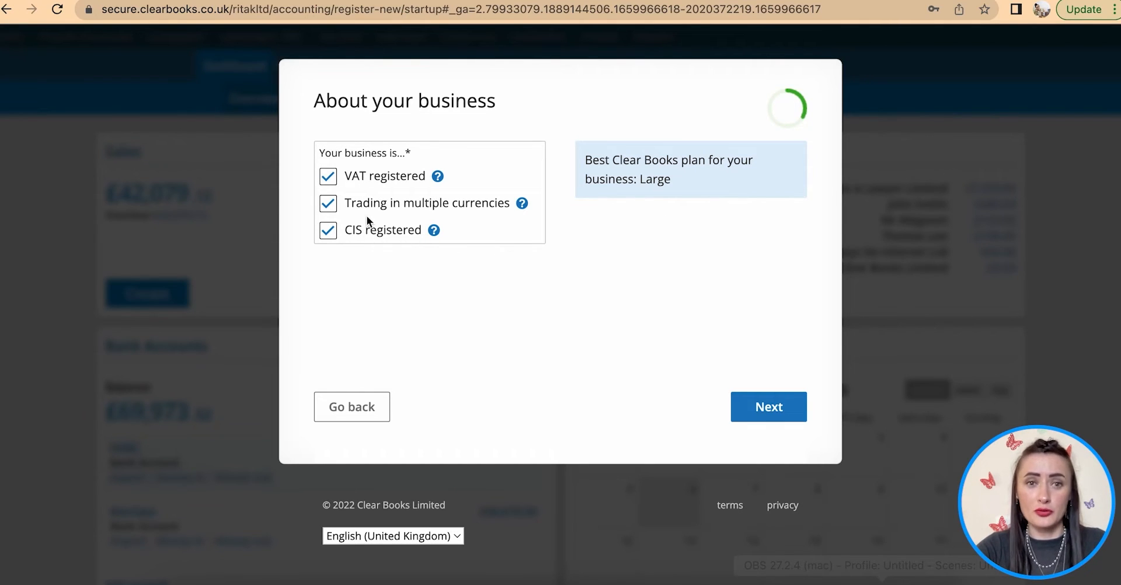
- Leave VAT registered, multiple currencies and CIS registered all unticked, then continue
{"action": "left_click", "coordinate": [331, 181]}
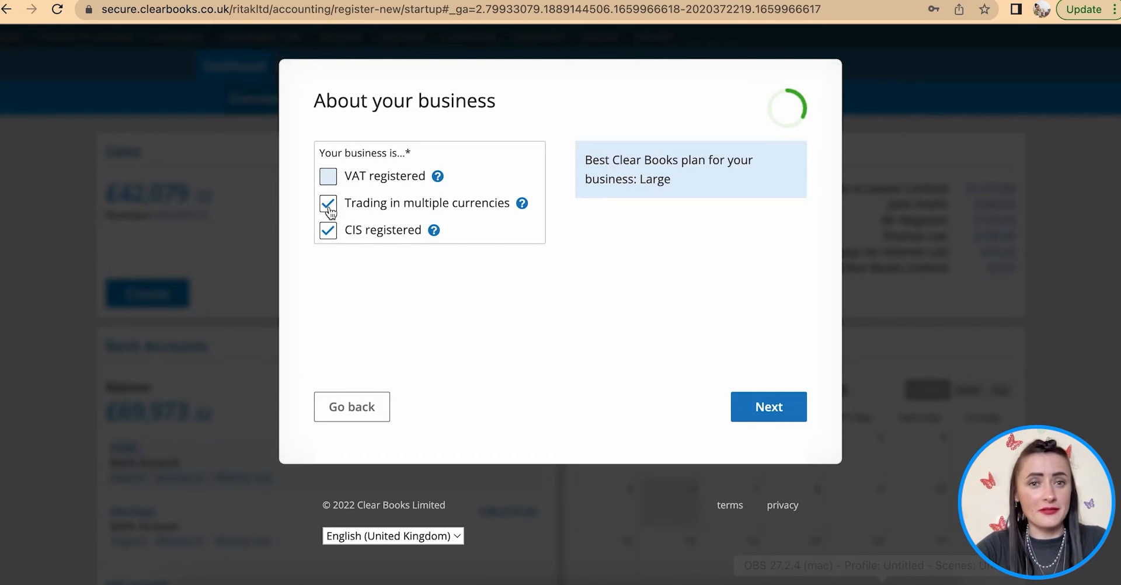
{"action": "left_click", "coordinate": [328, 204]}
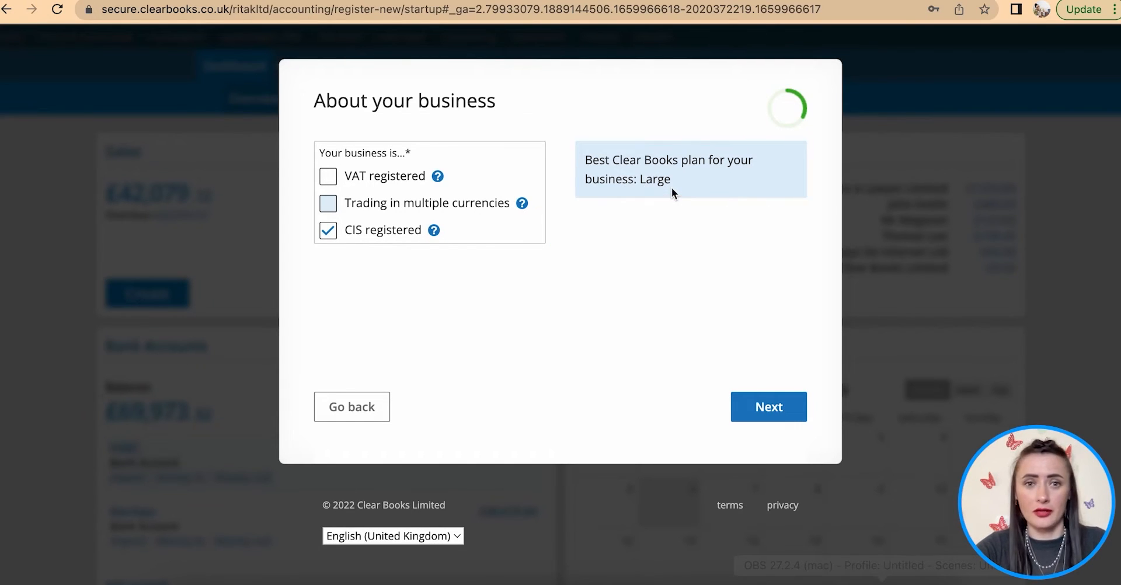
{"action": "left_click", "coordinate": [327, 232]}
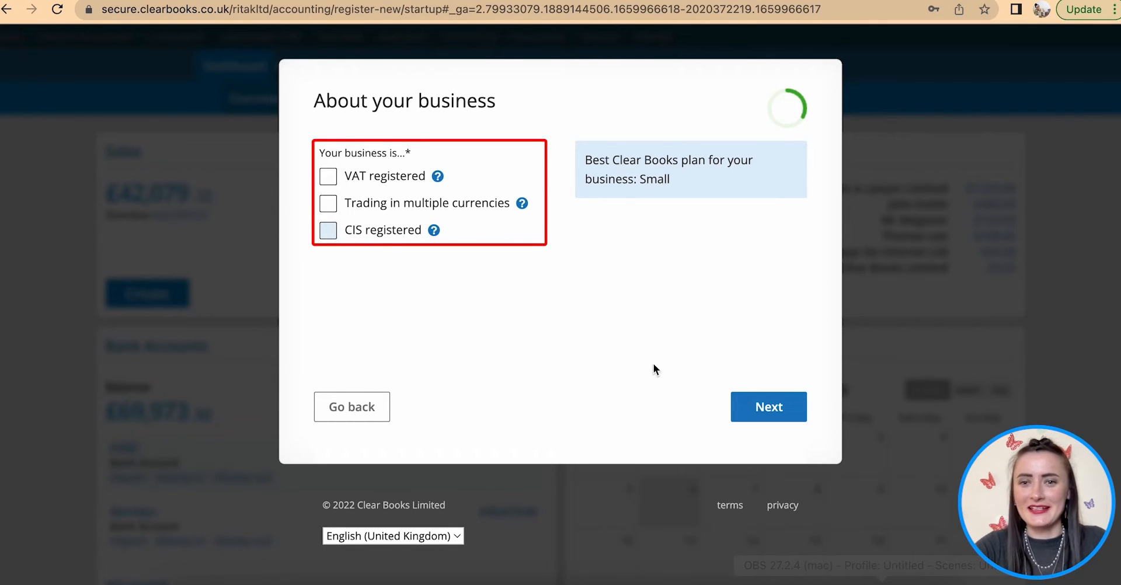
{"action": "left_click", "coordinate": [777, 409]}
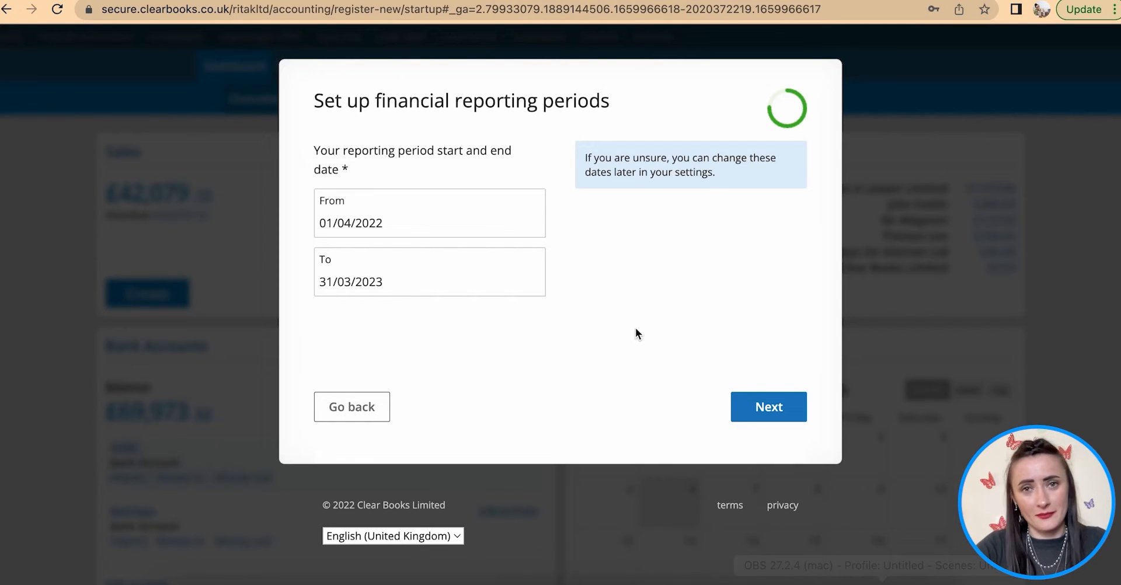
- Set the reporting period start date to 1 June 2022
{"action": "left_click", "coordinate": [411, 222]}
{"action": "left_click", "coordinate": [495, 255]}
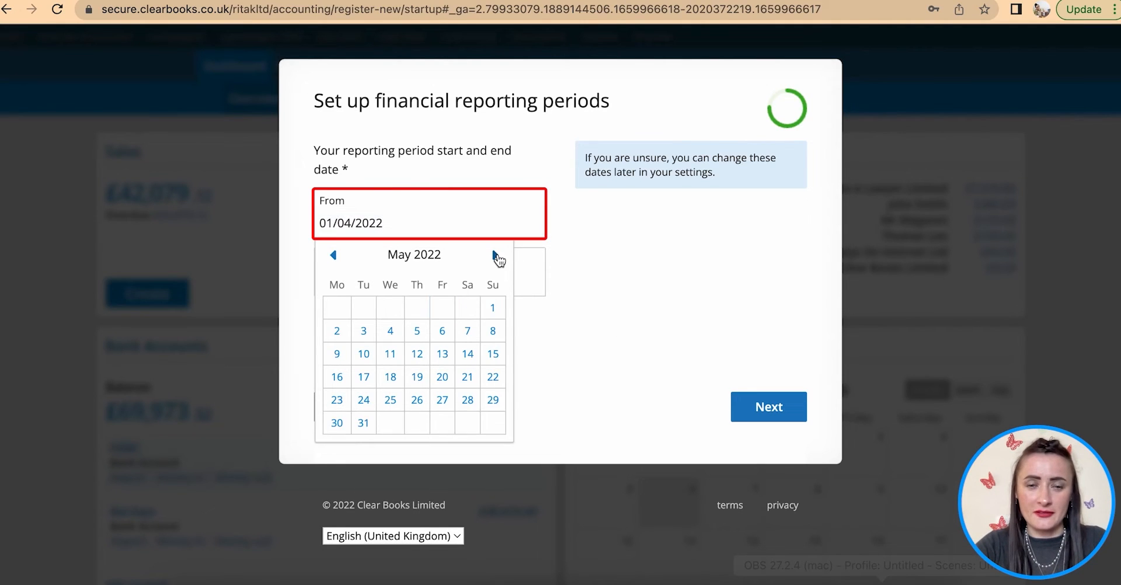
{"action": "left_click", "coordinate": [495, 255]}
{"action": "left_click", "coordinate": [393, 309]}
- Set the reporting period end date to 31 May 2023 and continue
{"action": "left_click", "coordinate": [410, 285]}
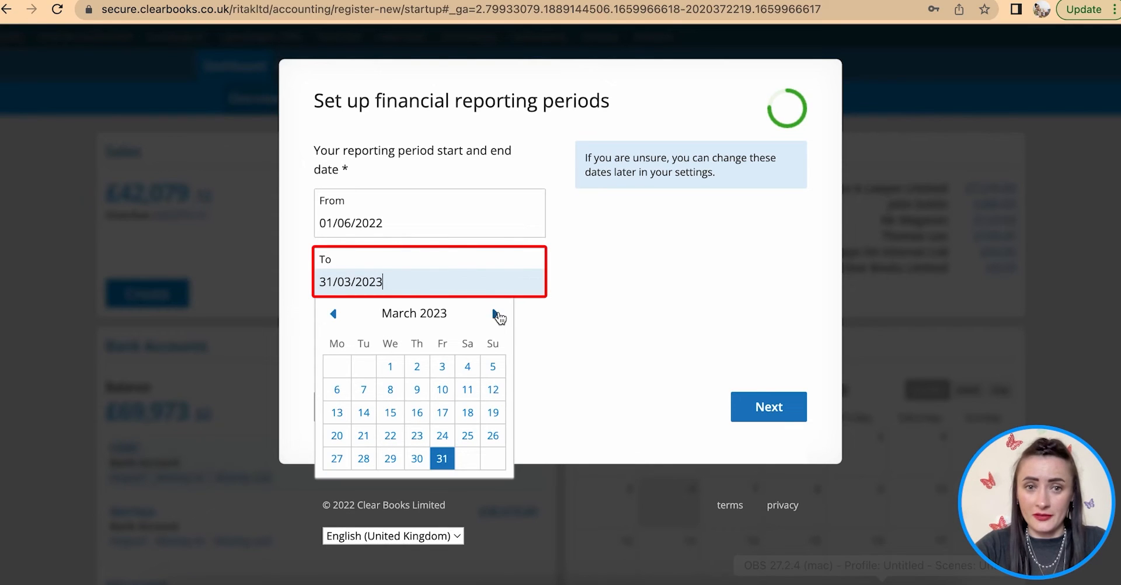
{"action": "left_click", "coordinate": [495, 314]}
{"action": "left_click", "coordinate": [497, 315]}
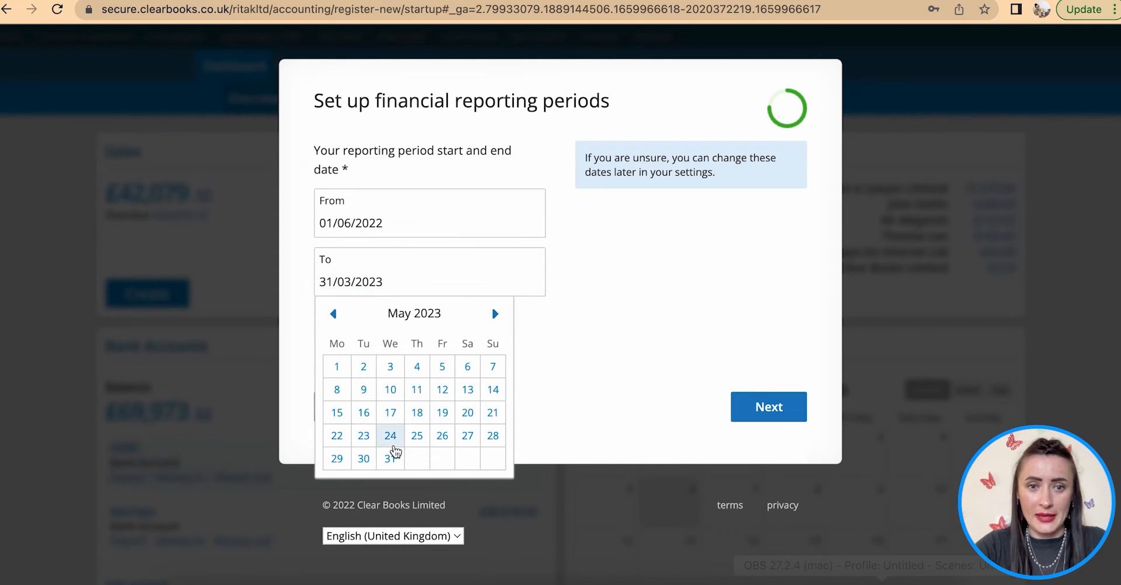
{"action": "left_click", "coordinate": [390, 459]}
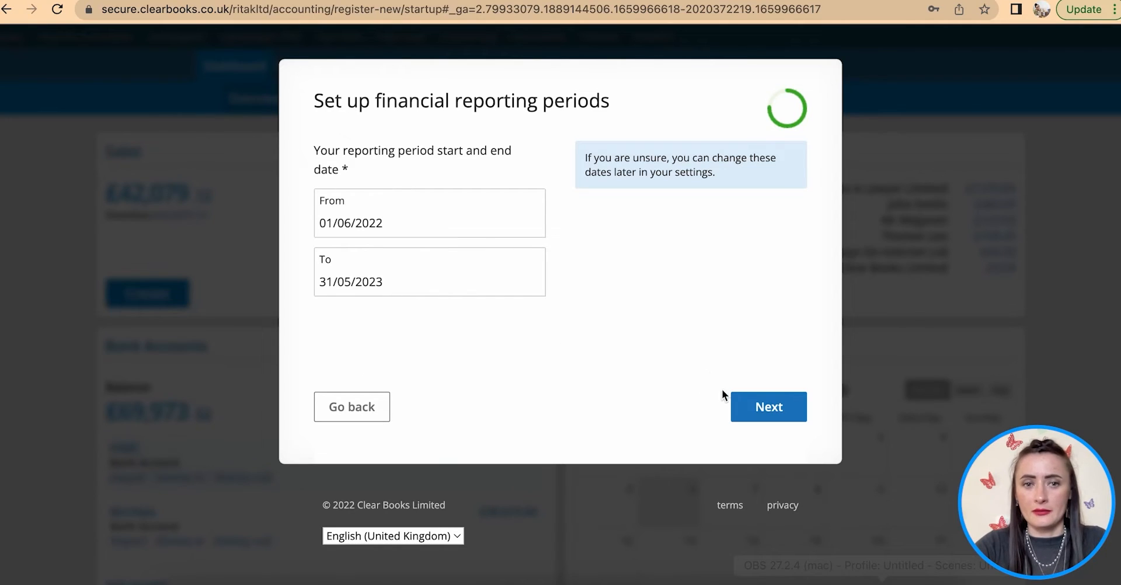
{"action": "left_click", "coordinate": [765, 408]}
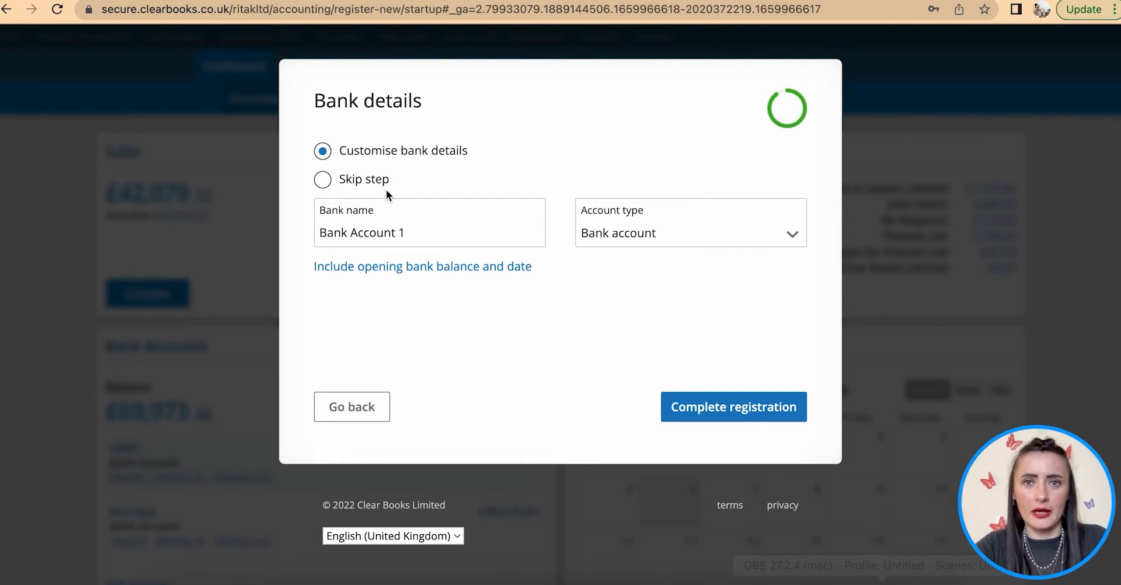
- Rename the bank account to 'RitaK Bank - Current'
{"action": "left_click", "coordinate": [409, 226]}
{"action": "left_click_drag", "start_coordinate": [408, 227], "coordinate": [299, 228]}
{"action": "type", "text": "RitaK "}
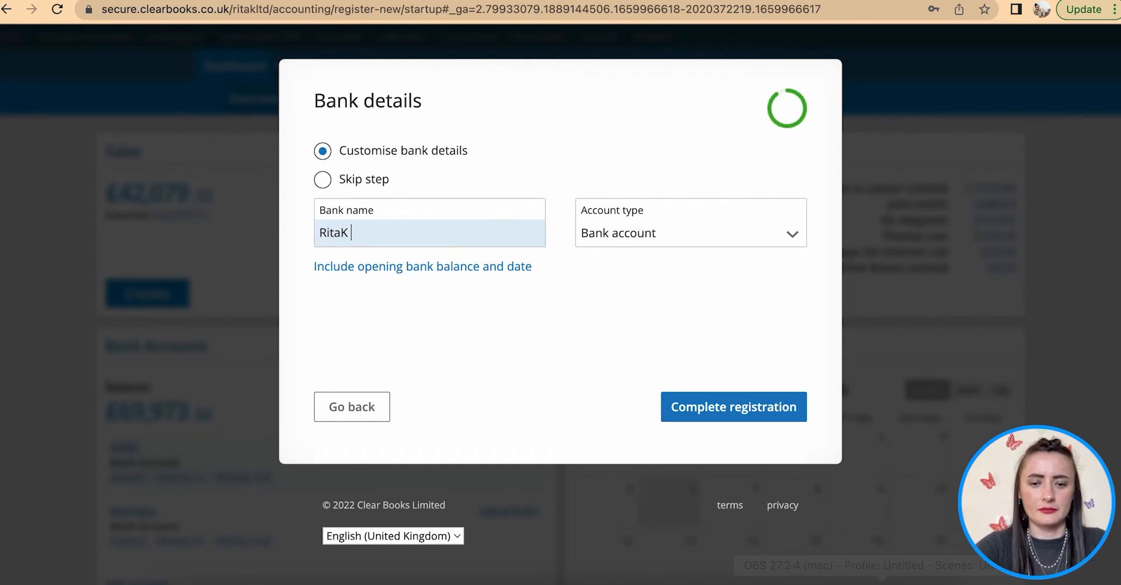
{"action": "type", "text": "Bank - C"}
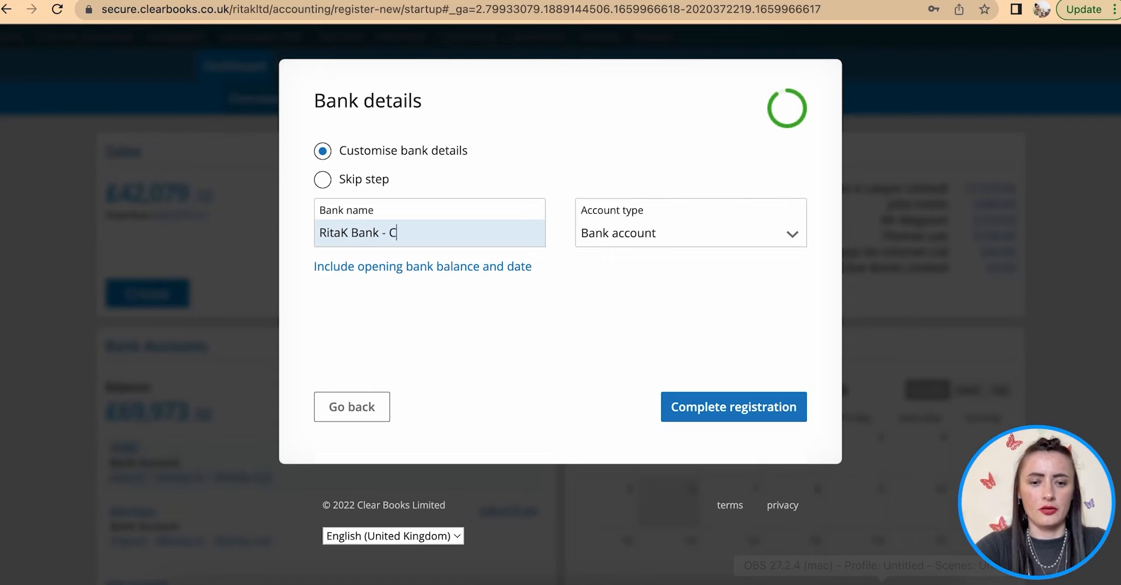
{"action": "type", "text": "urrent"}
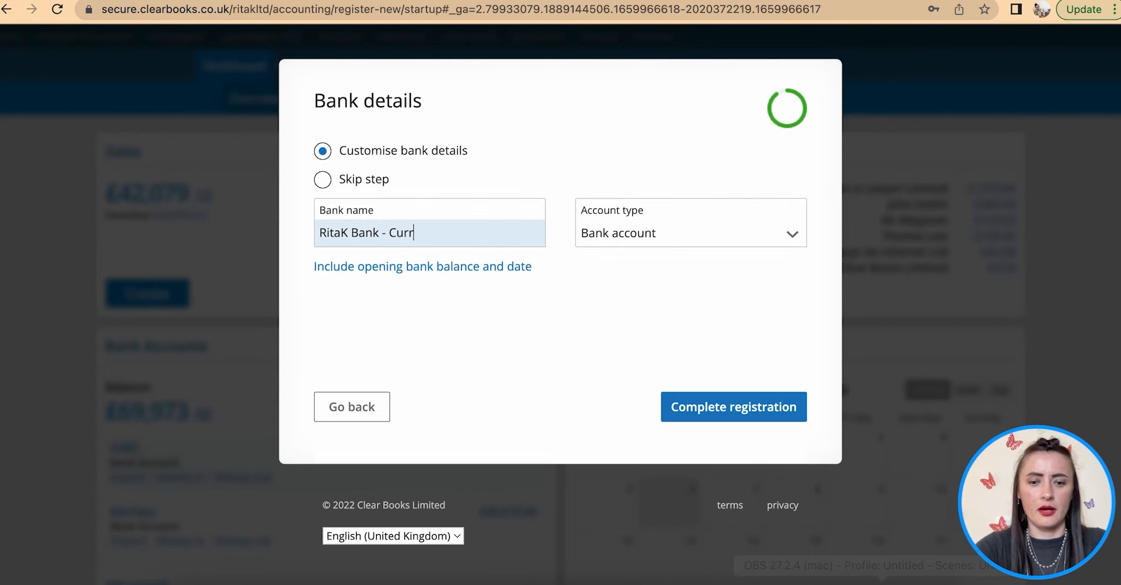
- Keep Bank account as the account type, complete registration and go to the dashboard
{"action": "left_click", "coordinate": [631, 243]}
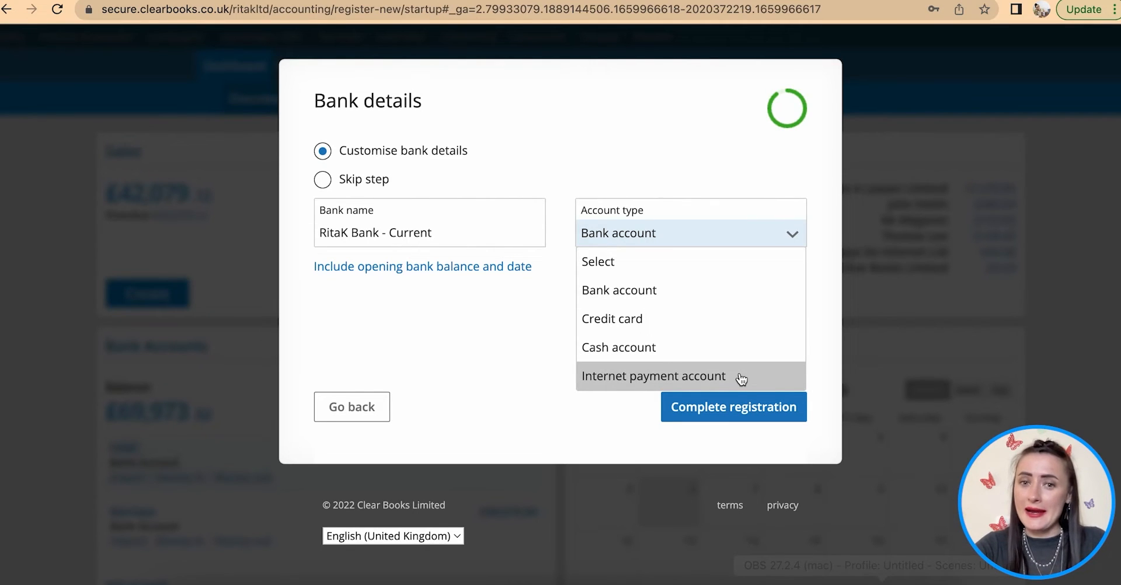
{"action": "left_click", "coordinate": [697, 297]}
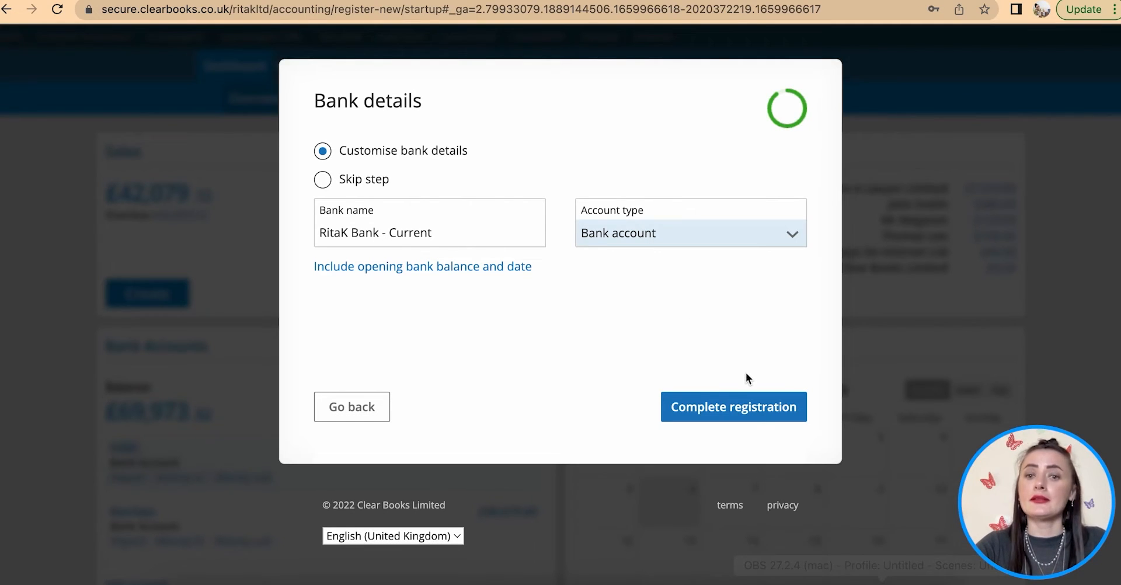
{"action": "left_click", "coordinate": [730, 413]}
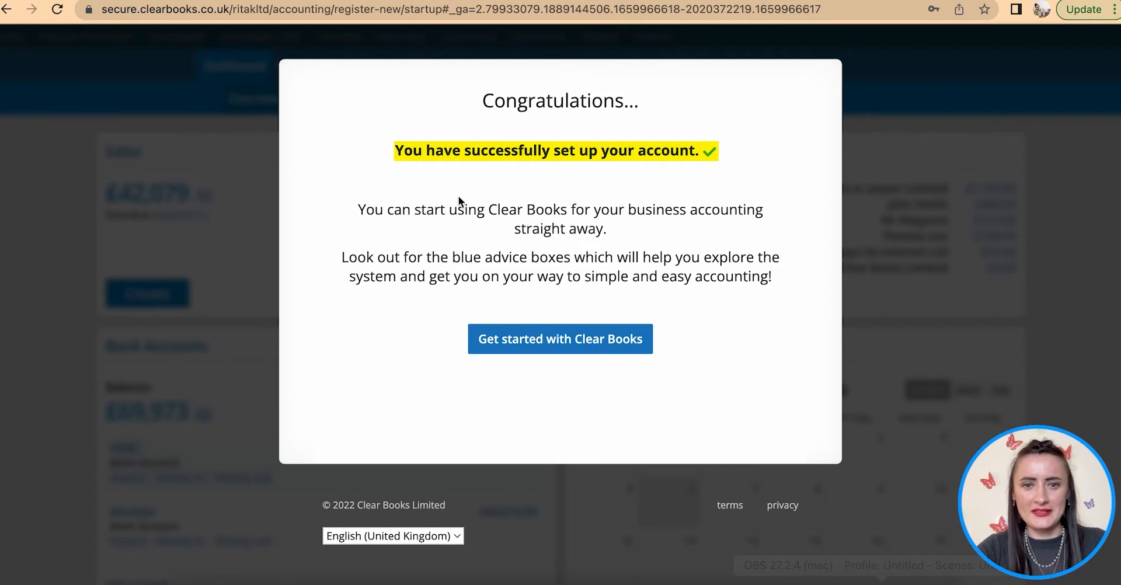
{"action": "left_click", "coordinate": [550, 349]}
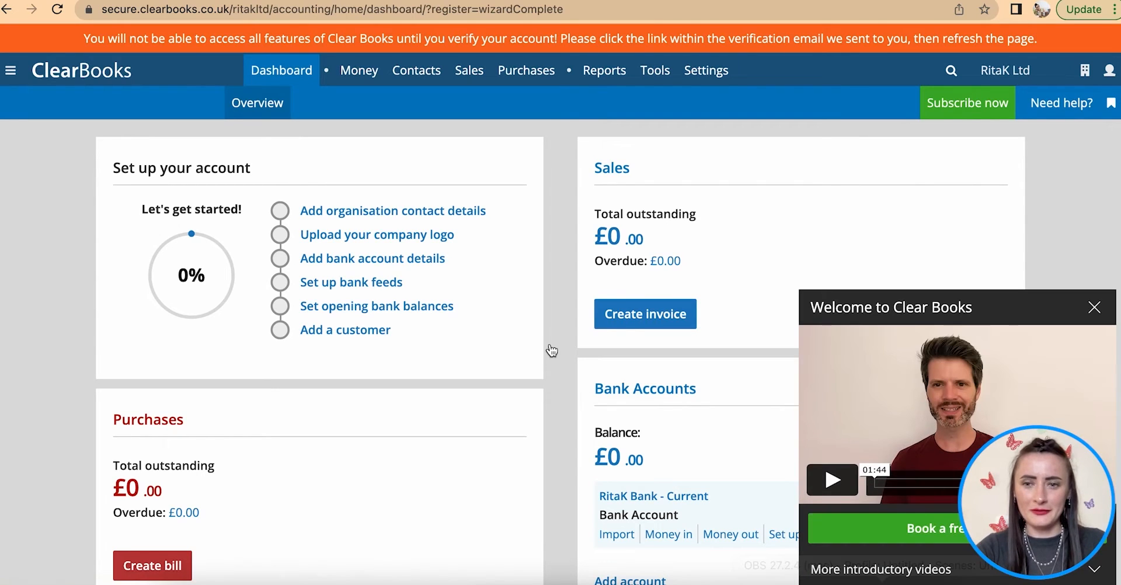
- Dismiss the Welcome video panel and switch to the Gmail inbox
{"action": "left_click", "coordinate": [1097, 308]}
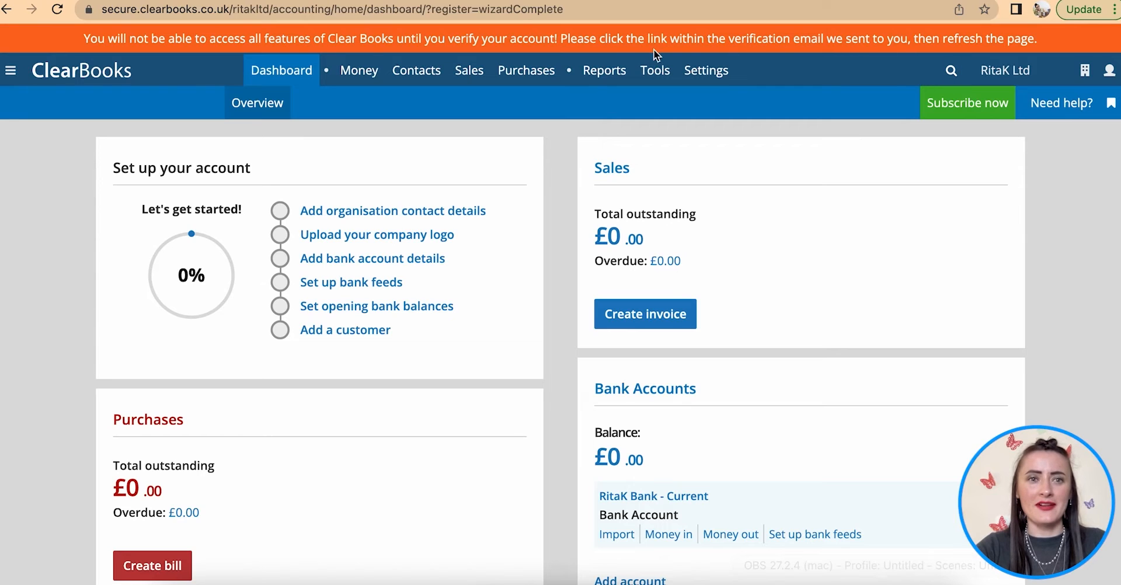
{"action": "mouse_move", "coordinate": [444, 74]}
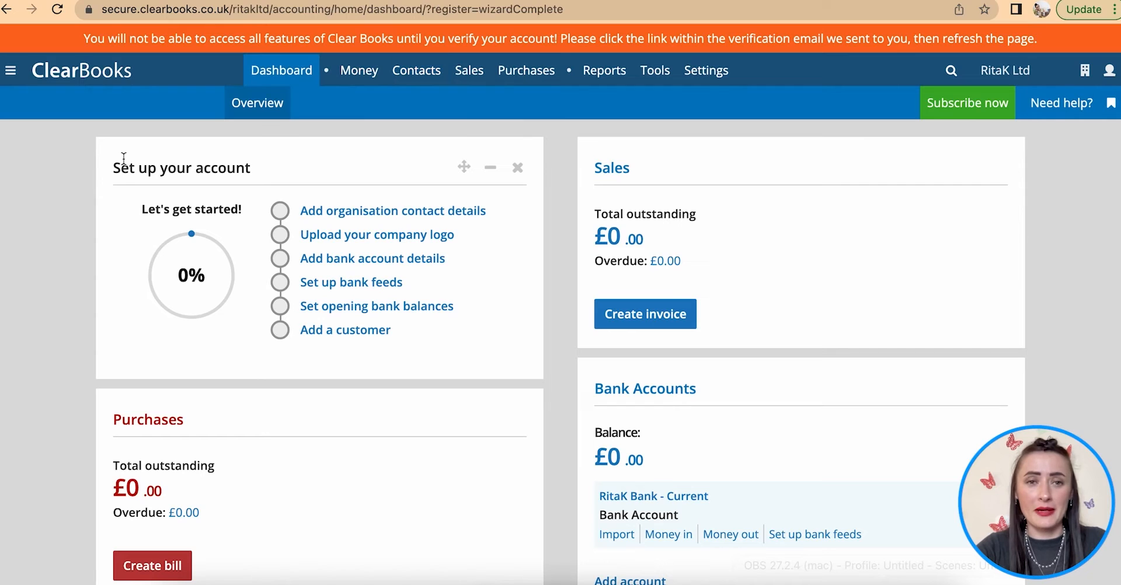
{"action": "key", "text": "ctrl+Tab"}
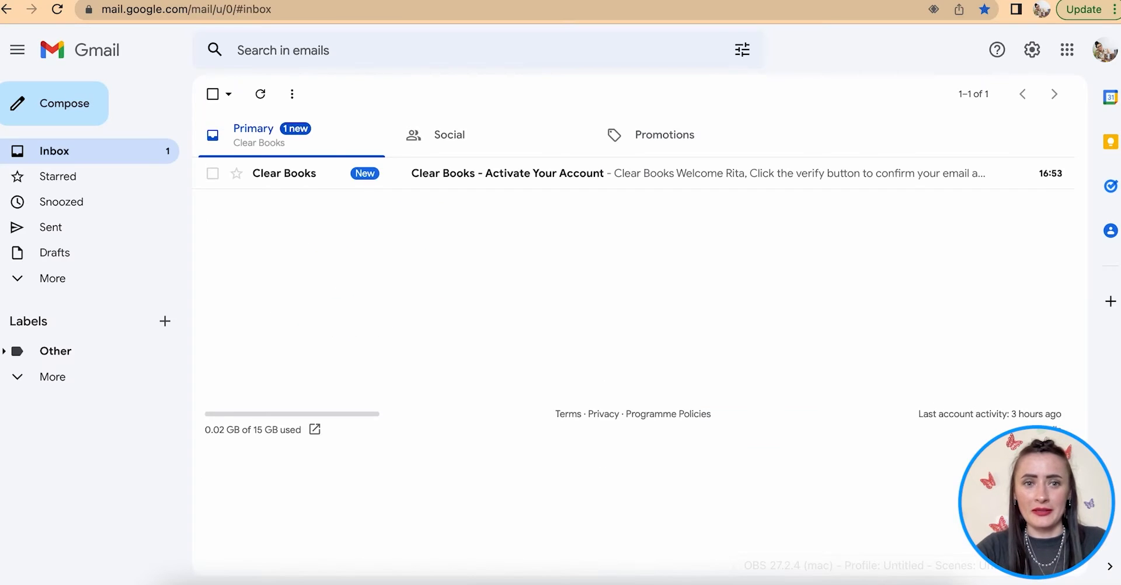
- Open the Clear Books 'Activate Your Account' email and follow its Verify your email link
{"action": "left_click", "coordinate": [468, 183]}
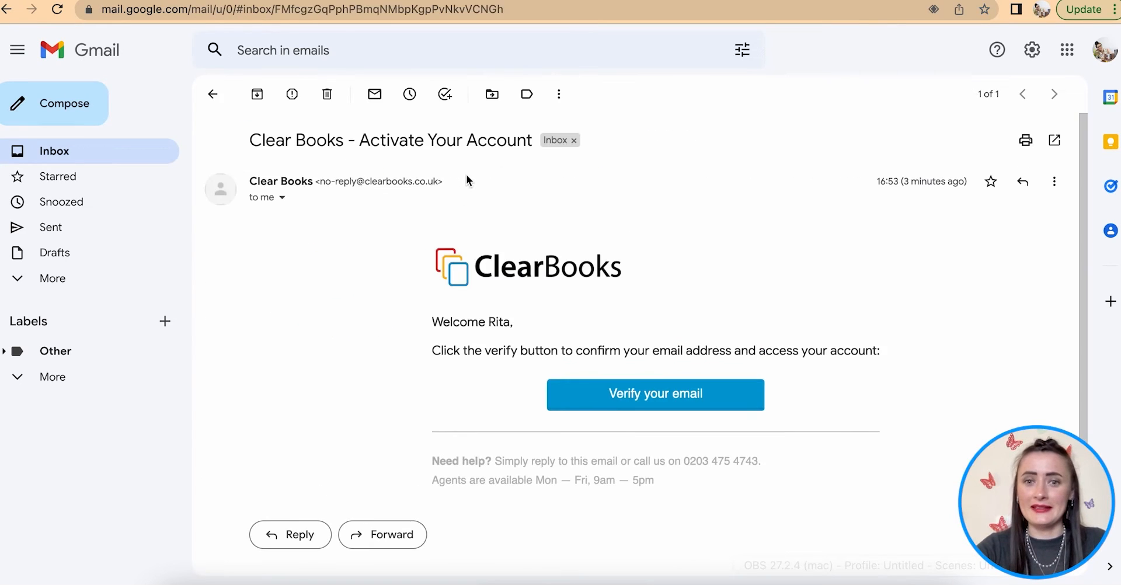
{"action": "left_click", "coordinate": [652, 404]}
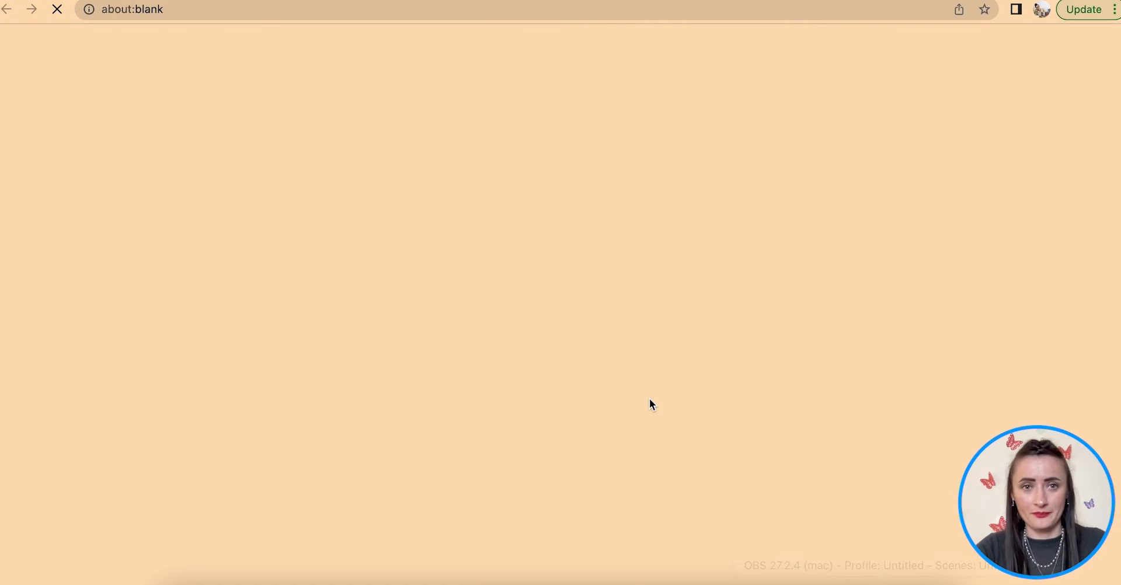
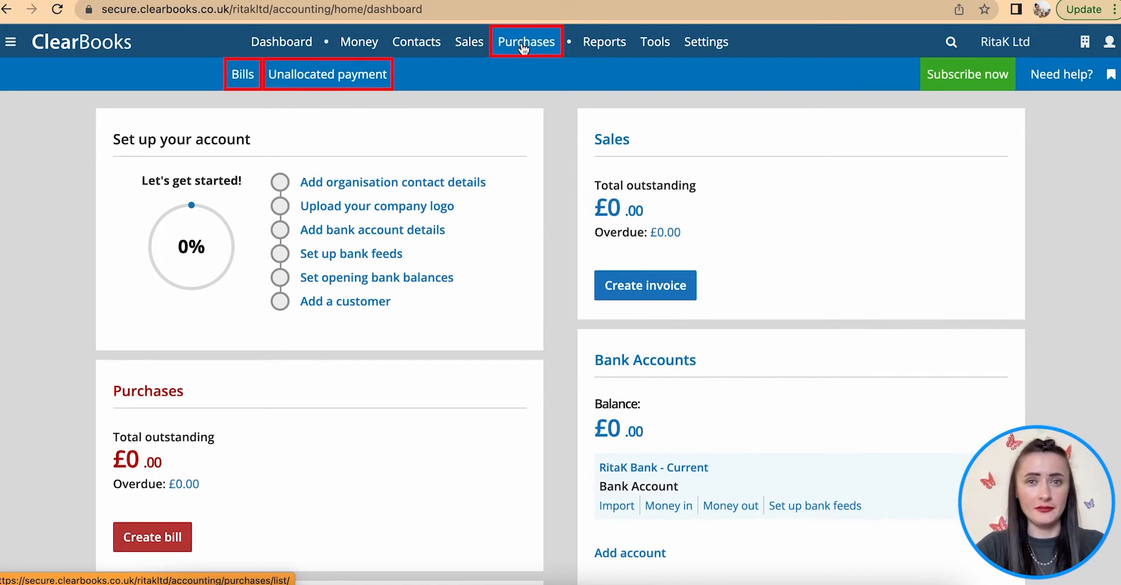
- From the company menu, open Manage users to see the one Admin (Predefined) user
{"action": "mouse_move", "coordinate": [474, 48]}
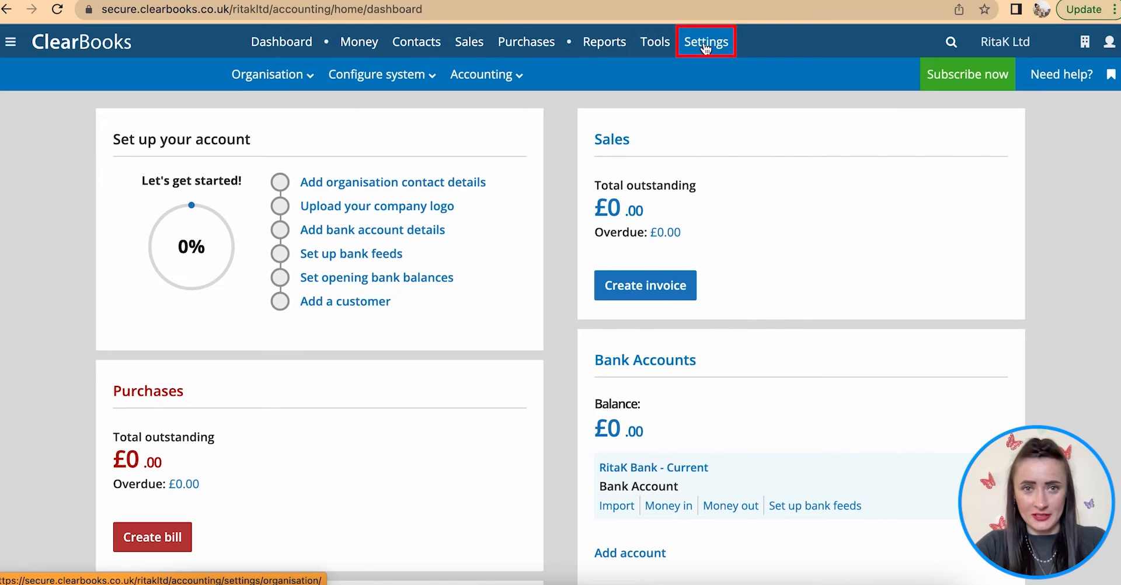
{"action": "mouse_move", "coordinate": [21, 57]}
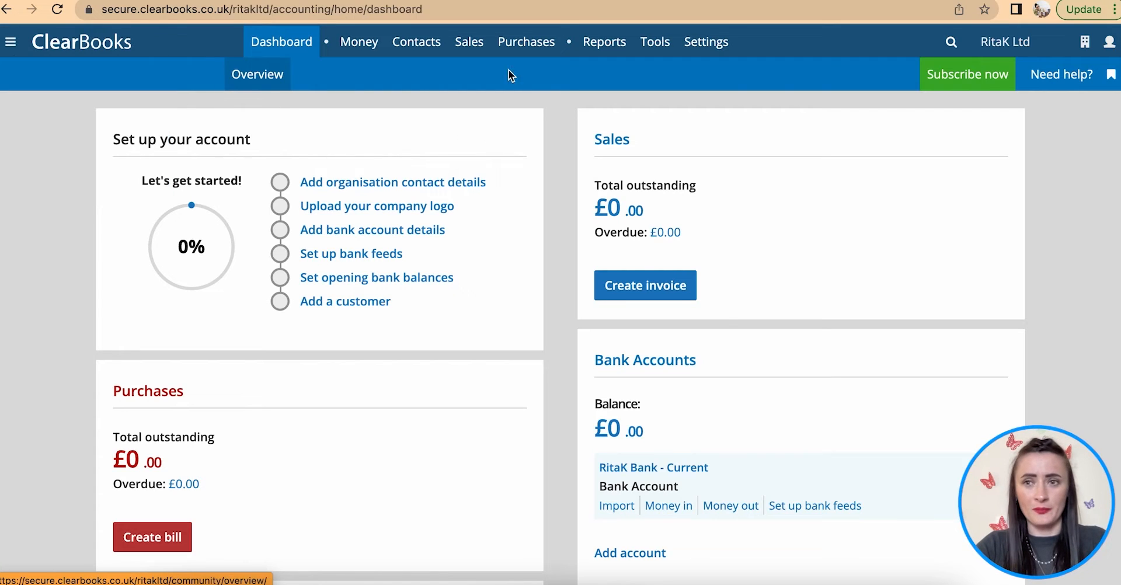
{"action": "mouse_move", "coordinate": [1110, 47]}
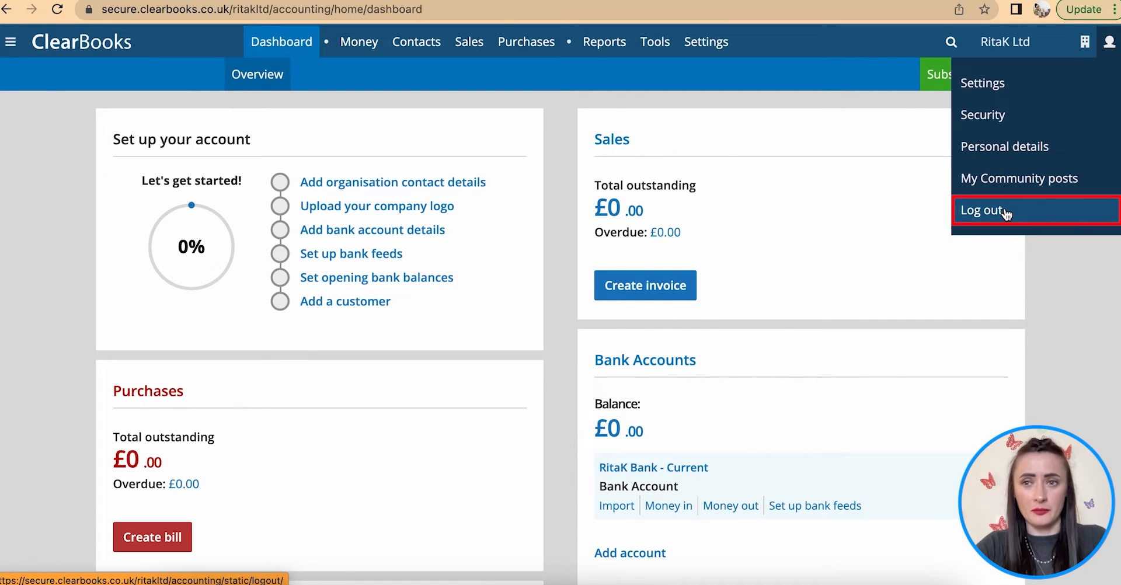
{"action": "left_click", "coordinate": [1085, 51]}
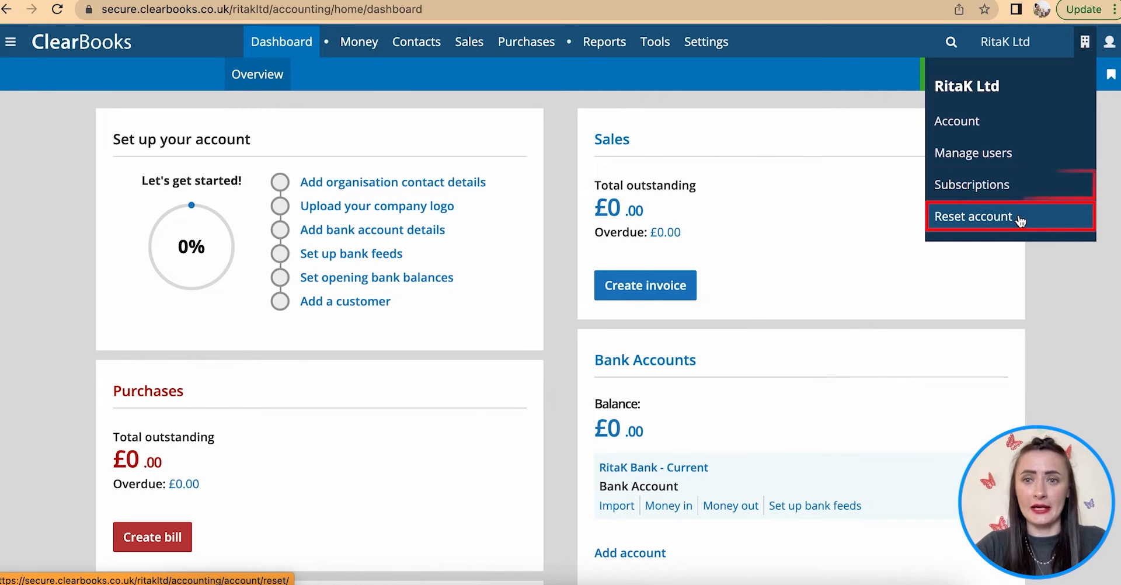
{"action": "left_click", "coordinate": [1005, 154]}
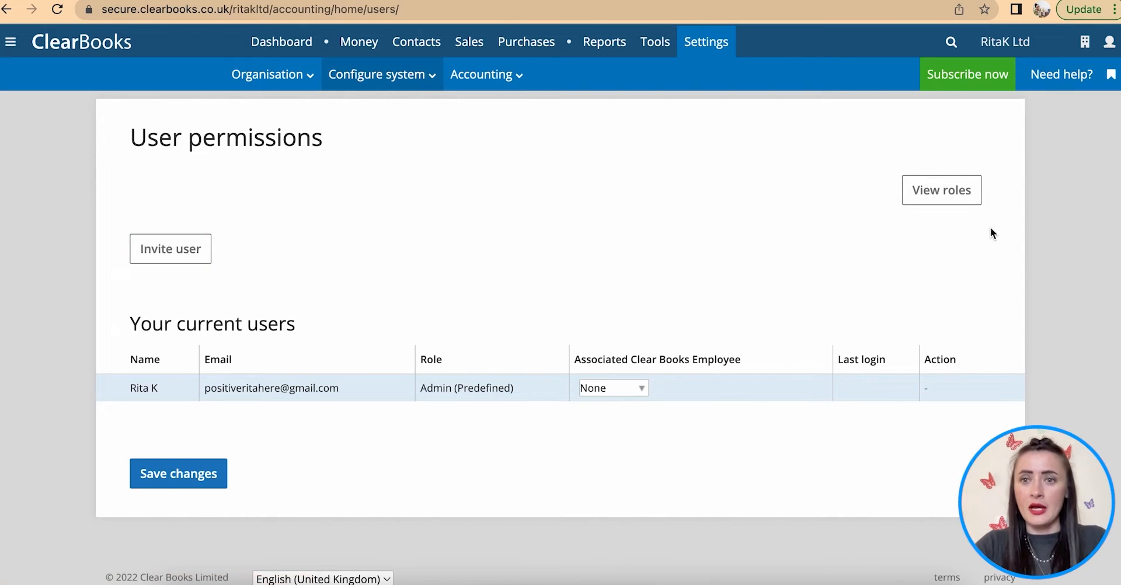
- Open View roles and scroll through the Add Predefined Role permissions table
{"action": "left_click", "coordinate": [941, 195]}
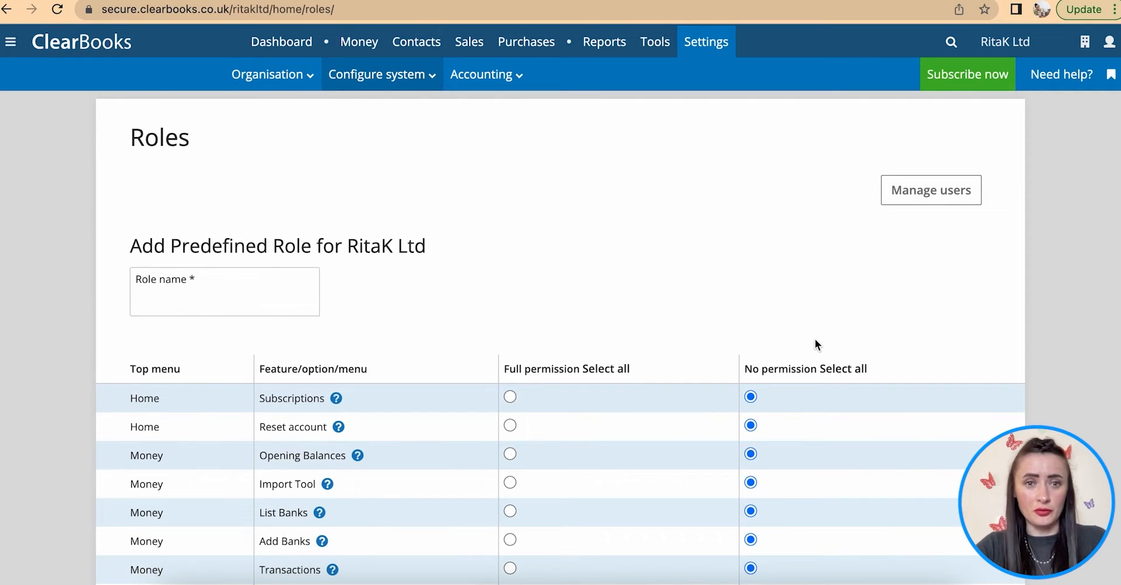
{"action": "scroll", "coordinate": [816, 338], "scroll_direction": "down", "scroll_amount": 1}
{"action": "scroll", "coordinate": [816, 335], "scroll_direction": "down", "scroll_amount": 5}
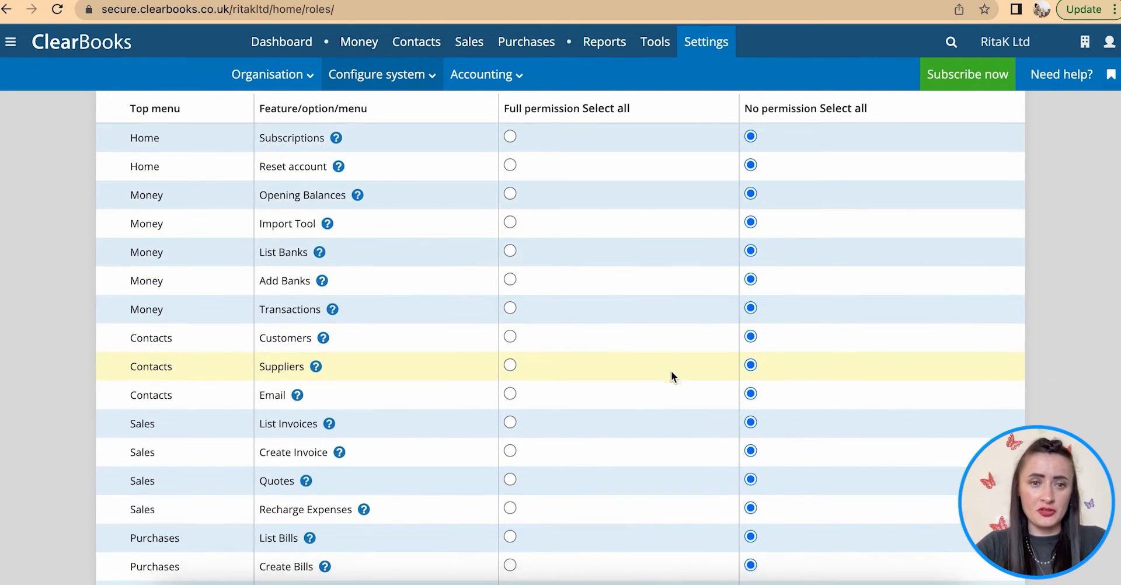
{"action": "scroll", "coordinate": [672, 371], "scroll_direction": "down", "scroll_amount": 4}
{"action": "scroll", "coordinate": [682, 281], "scroll_direction": "down", "scroll_amount": 6}
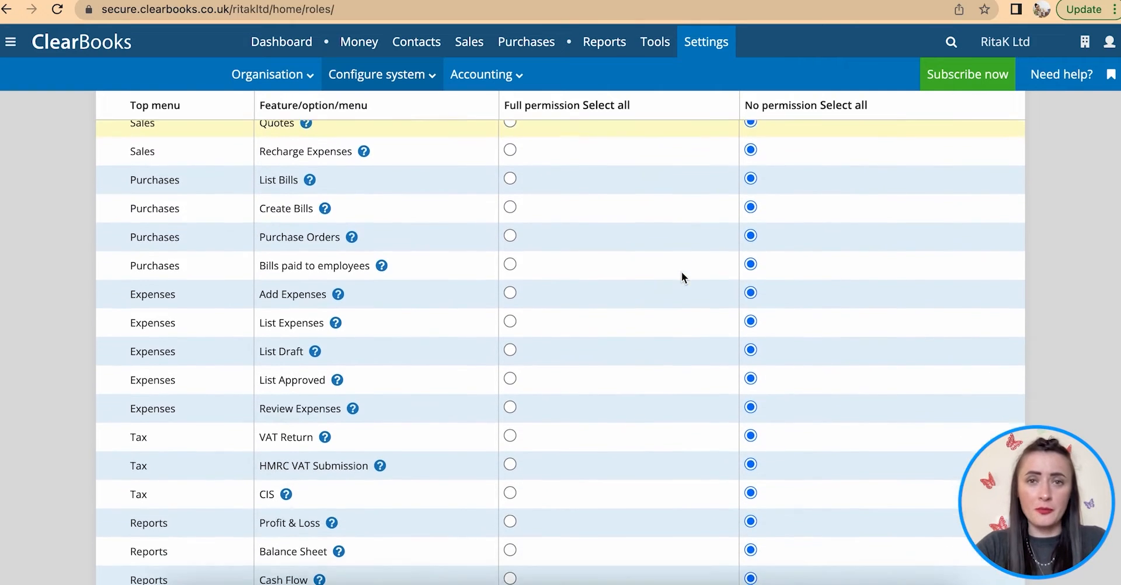
{"action": "scroll", "coordinate": [681, 273], "scroll_direction": "down", "scroll_amount": 1}
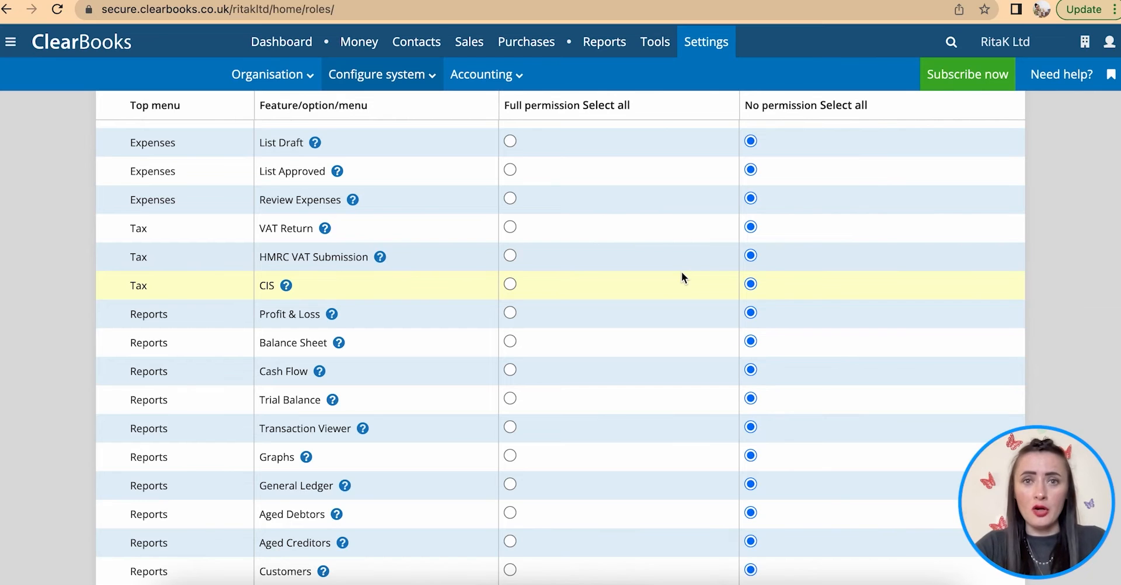
{"action": "scroll", "coordinate": [681, 275], "scroll_direction": "down", "scroll_amount": 3}
{"action": "scroll", "coordinate": [682, 273], "scroll_direction": "down", "scroll_amount": 6}
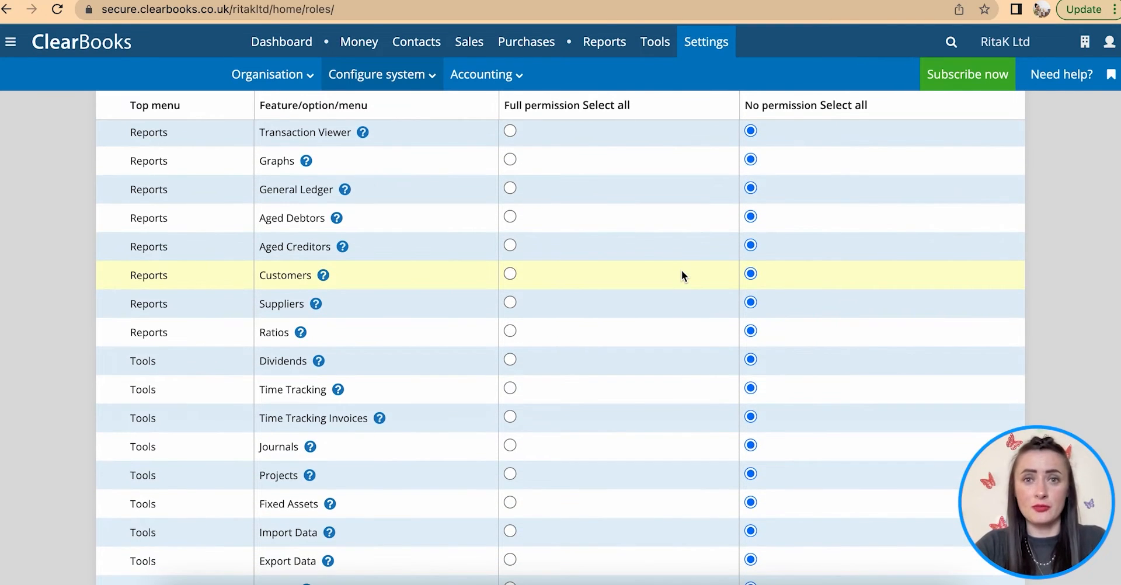
{"action": "scroll", "coordinate": [682, 276], "scroll_direction": "down", "scroll_amount": 14}
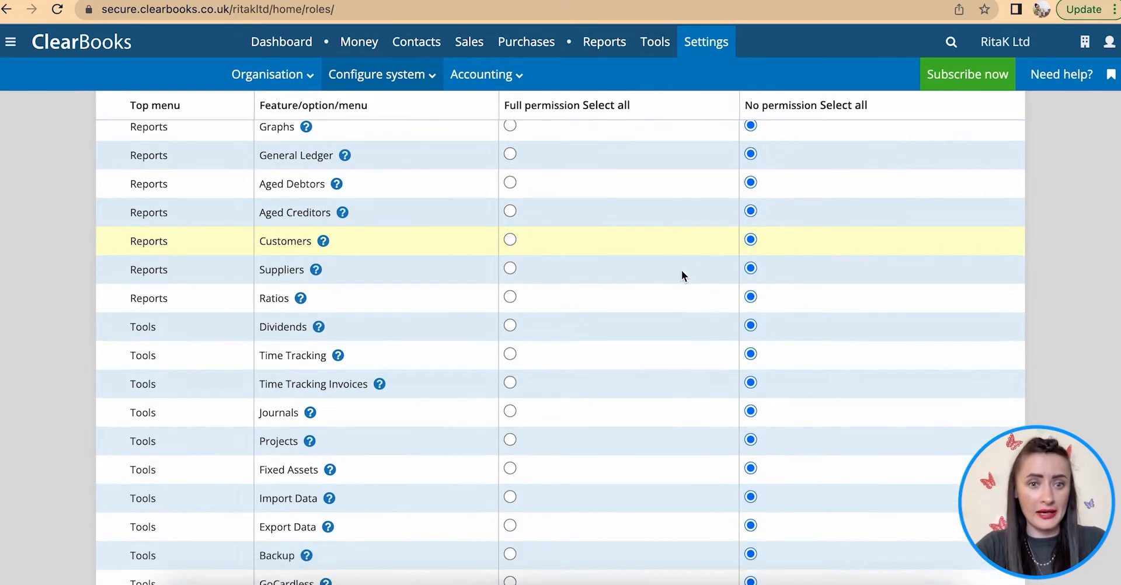
{"action": "scroll", "coordinate": [691, 118], "scroll_direction": "down", "scroll_amount": 4}
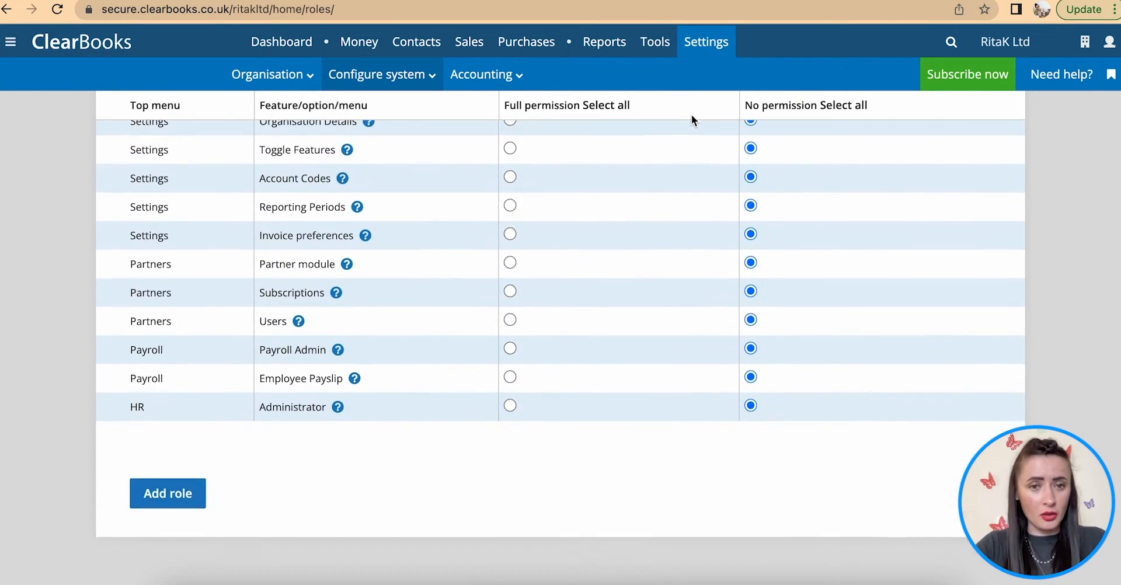
{"action": "scroll", "coordinate": [703, 148], "scroll_direction": "up", "scroll_amount": 20}
{"action": "scroll", "coordinate": [703, 142], "scroll_direction": "up", "scroll_amount": 16}
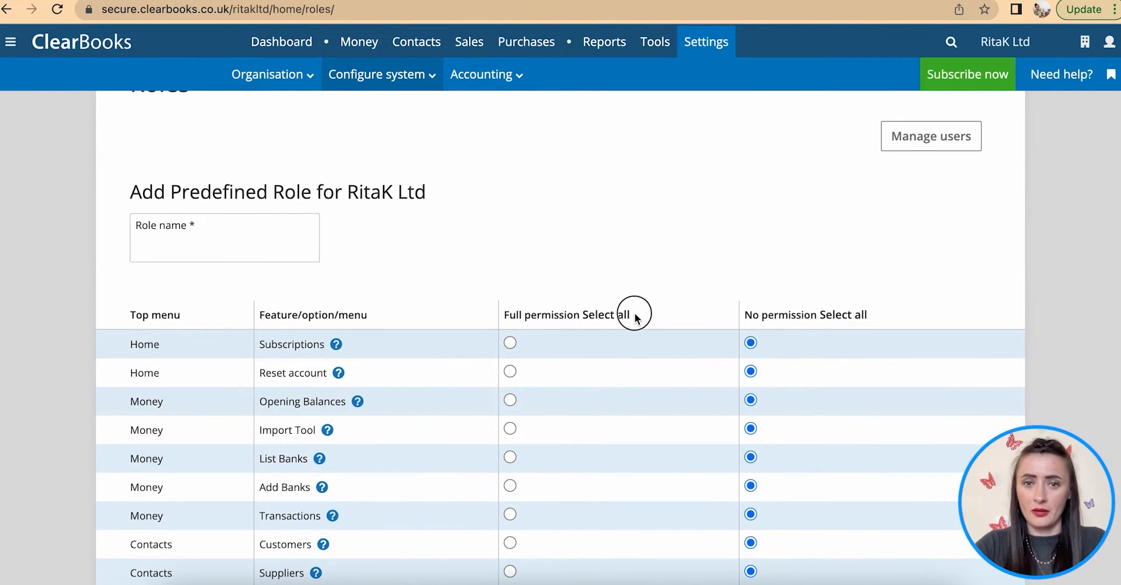
- Highlight the Full permission Select all heading and scroll back to the top of the Roles page
{"action": "left_click_drag", "start_coordinate": [637, 318], "coordinate": [501, 319]}
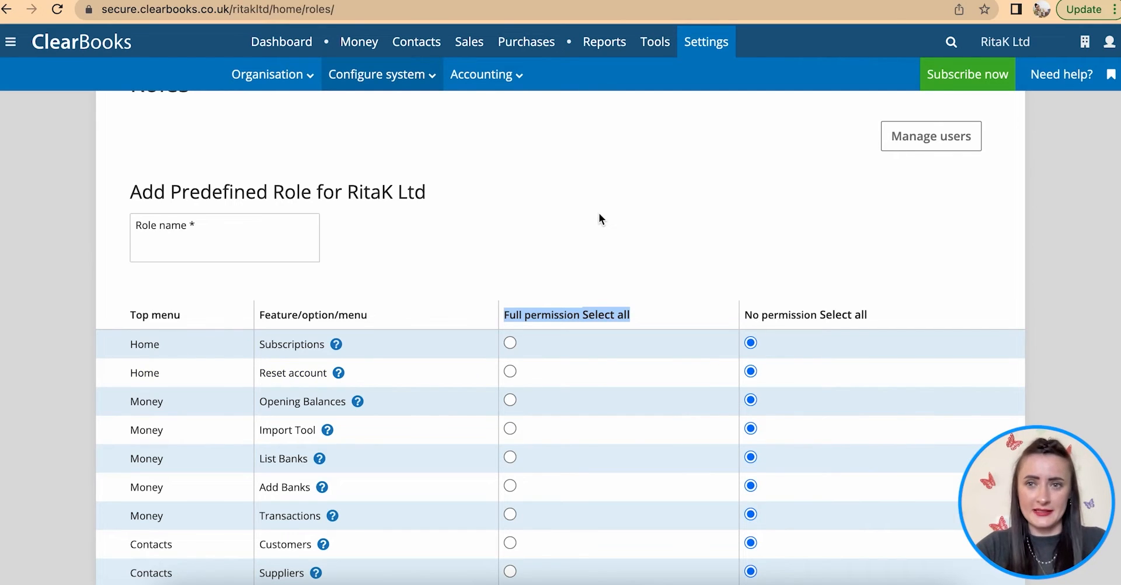
{"action": "scroll", "coordinate": [600, 219], "scroll_direction": "up", "scroll_amount": 1}
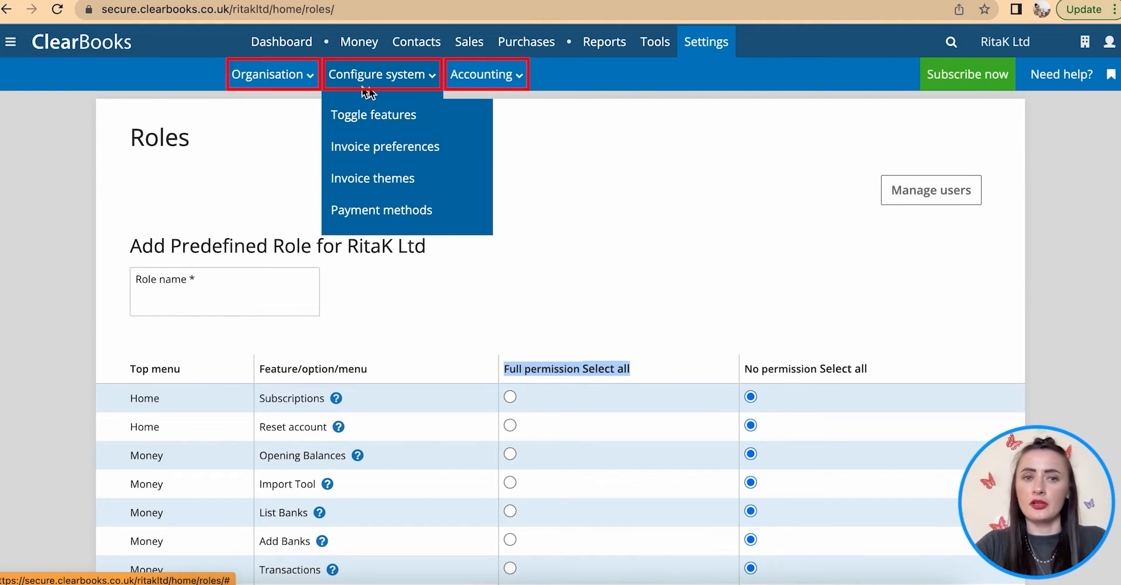
{"action": "mouse_move", "coordinate": [476, 81]}
{"action": "mouse_move", "coordinate": [269, 86]}
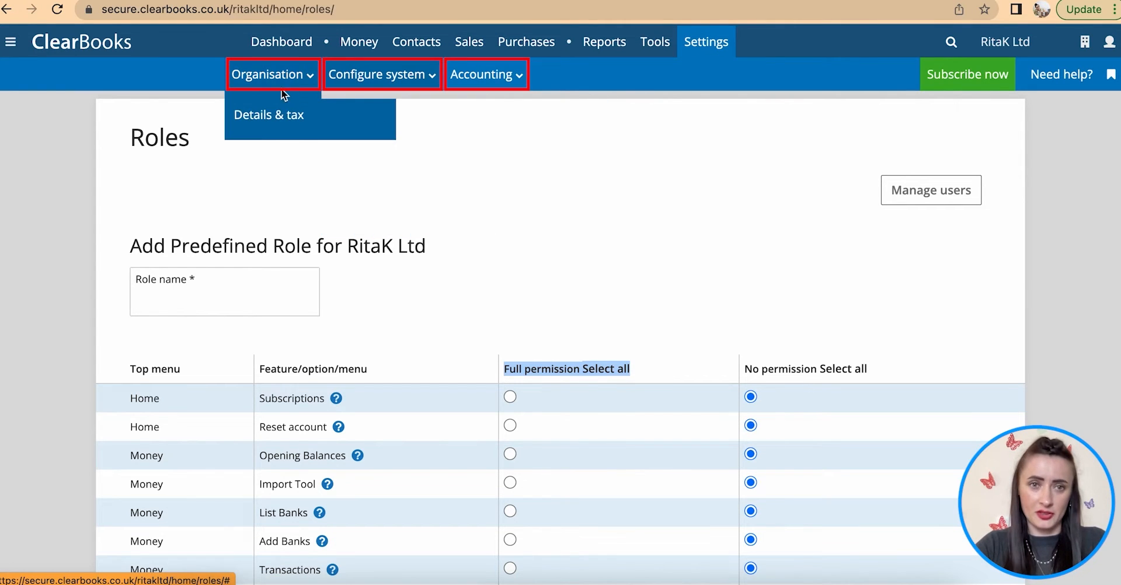
- Open the organisation Details & tax settings and scroll down the form
{"action": "left_click", "coordinate": [266, 117]}
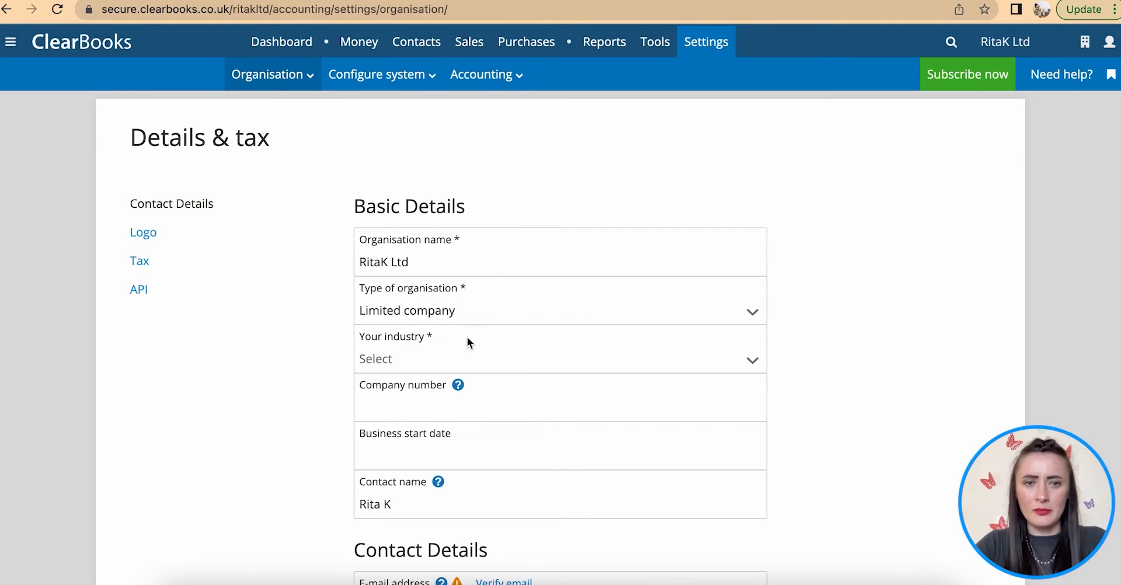
{"action": "scroll", "coordinate": [495, 357], "scroll_direction": "down", "scroll_amount": 1}
{"action": "scroll", "coordinate": [495, 357], "scroll_direction": "down", "scroll_amount": 1}
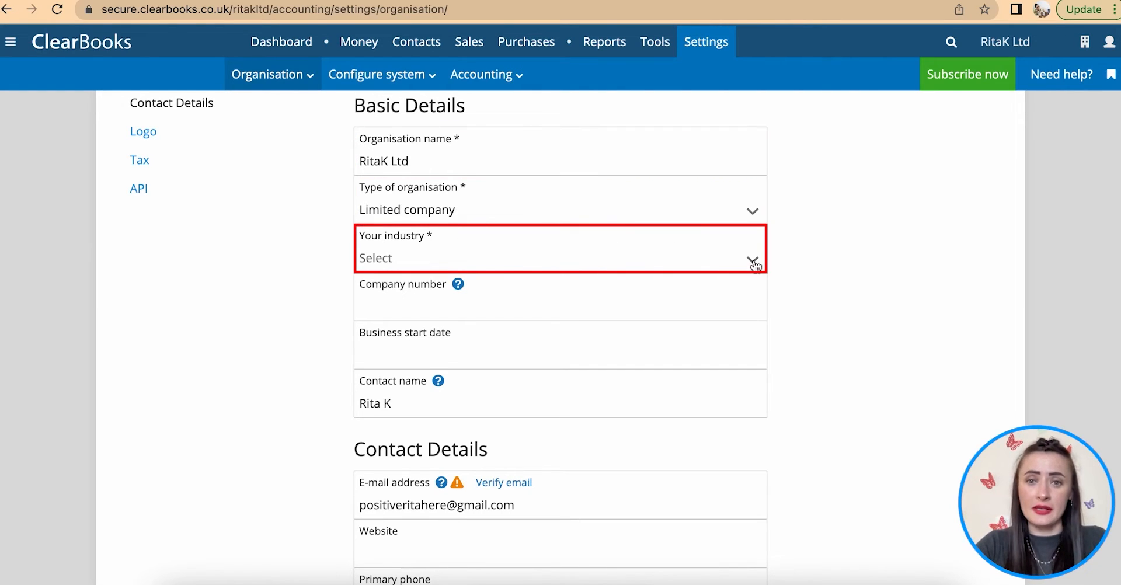
{"action": "scroll", "coordinate": [754, 264], "scroll_direction": "down", "scroll_amount": 1}
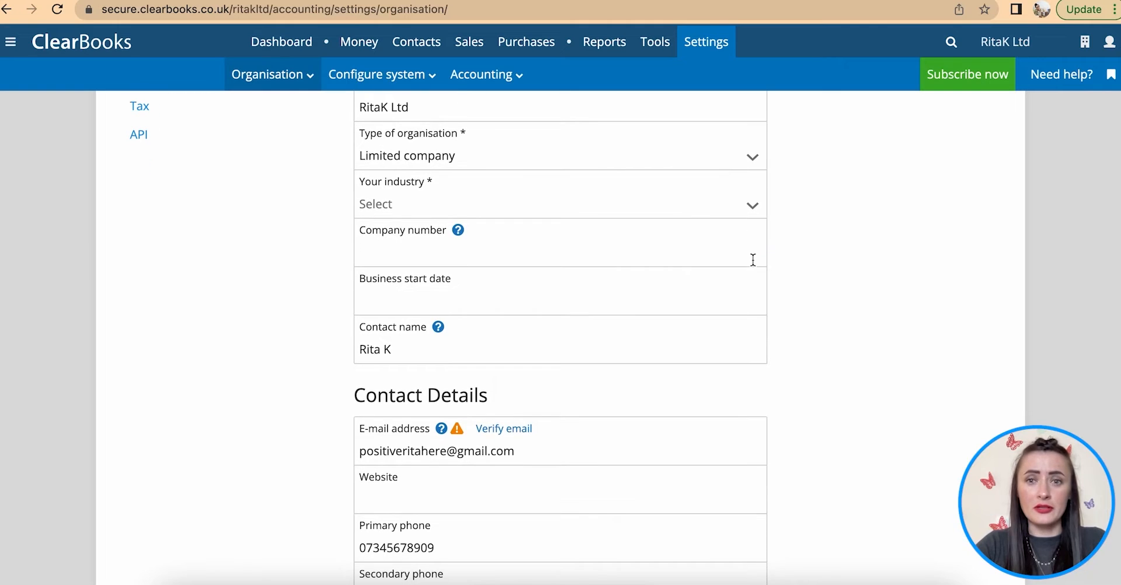
- Choose 'Retailing that is not listed elsewhere' as Your industry
{"action": "left_click", "coordinate": [755, 212]}
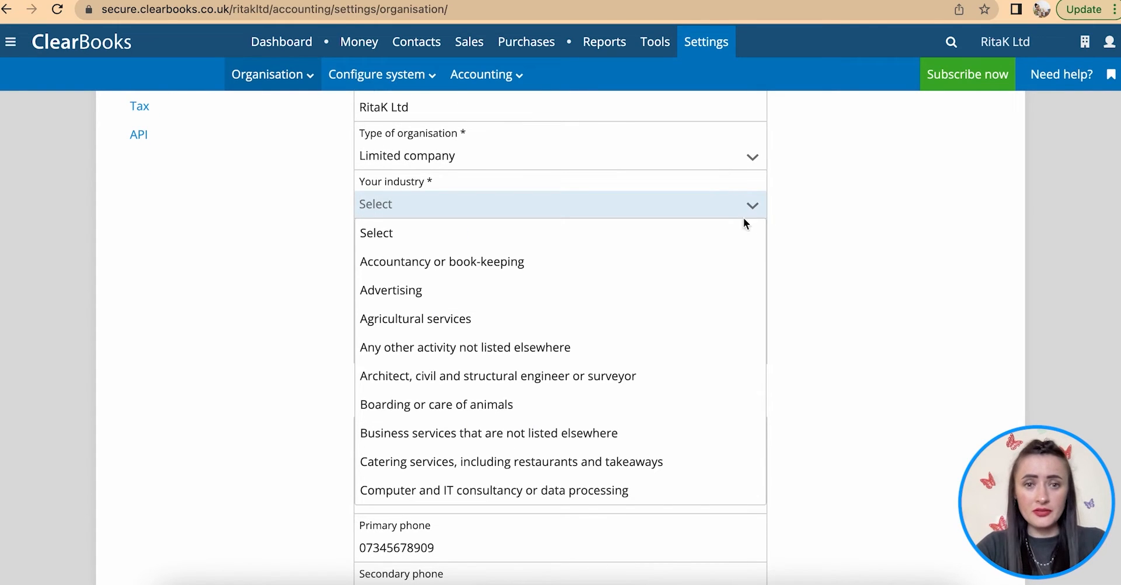
{"action": "scroll", "coordinate": [698, 333], "scroll_direction": "down", "scroll_amount": 3}
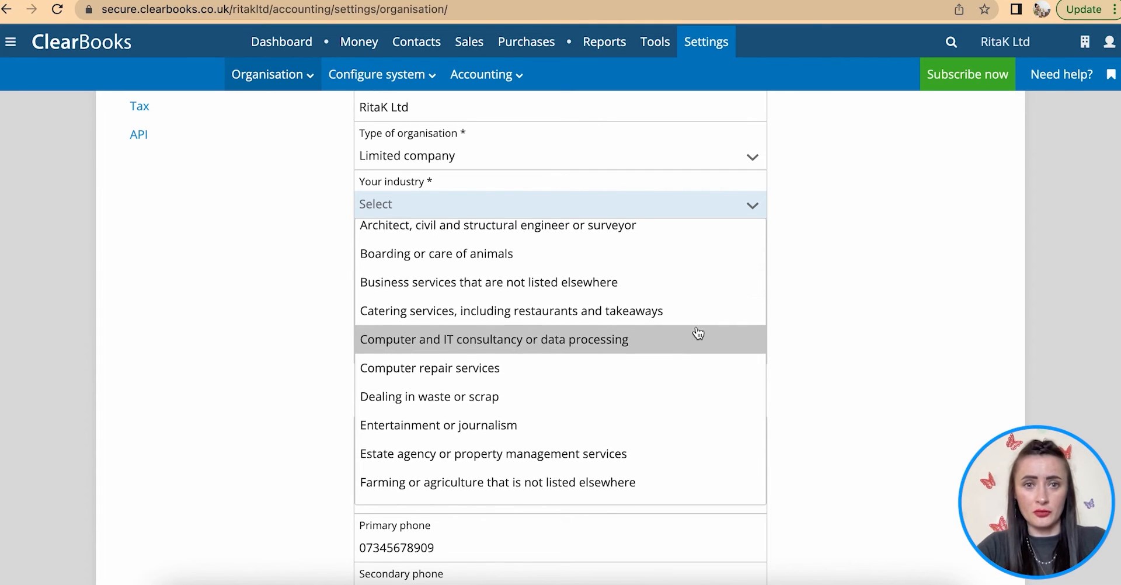
{"action": "scroll", "coordinate": [698, 333], "scroll_direction": "down", "scroll_amount": 2}
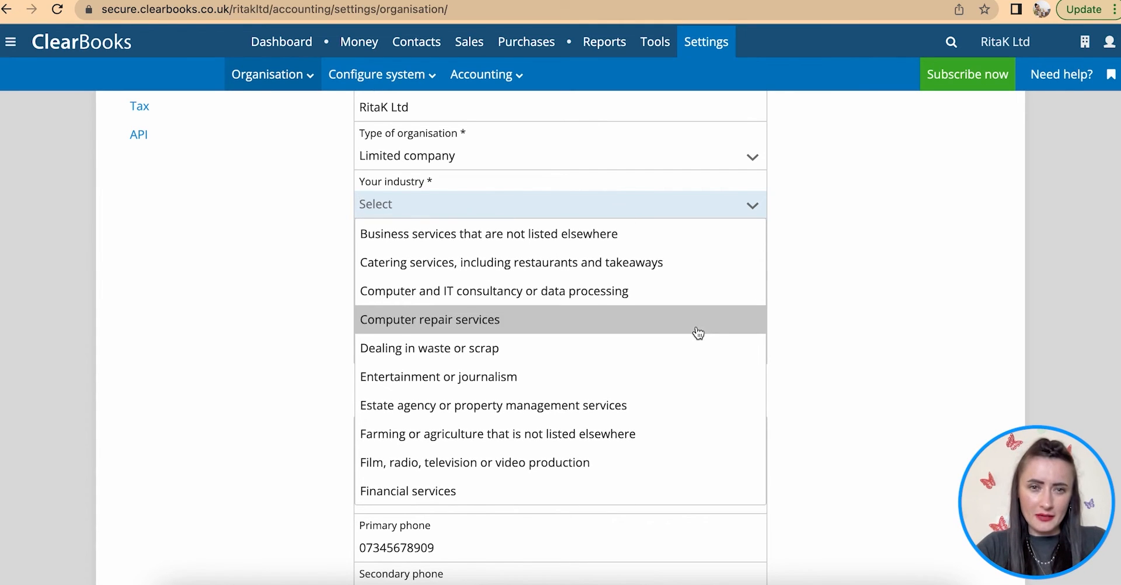
{"action": "scroll", "coordinate": [699, 333], "scroll_direction": "down", "scroll_amount": 6}
{"action": "scroll", "coordinate": [698, 333], "scroll_direction": "down", "scroll_amount": 10}
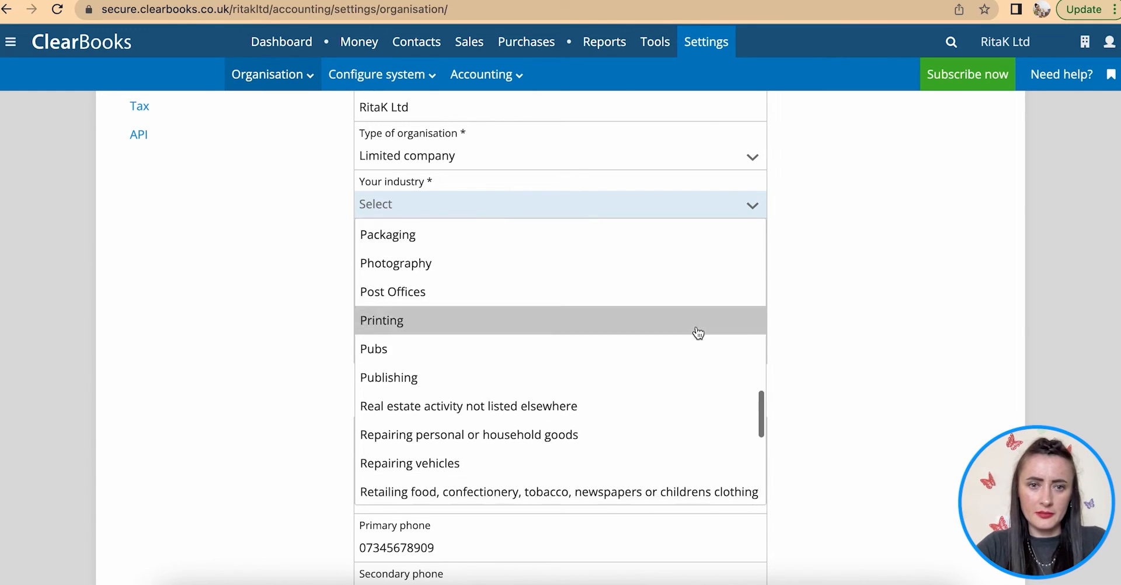
{"action": "scroll", "coordinate": [698, 333], "scroll_direction": "down", "scroll_amount": 5}
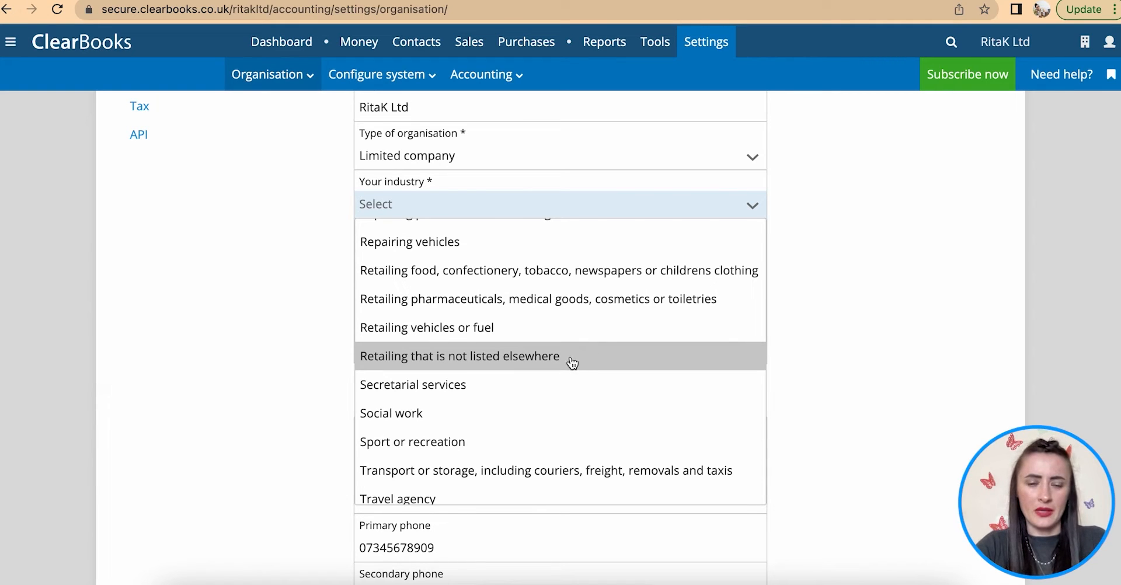
{"action": "scroll", "coordinate": [573, 363], "scroll_direction": "down", "scroll_amount": 4}
{"action": "scroll", "coordinate": [573, 362], "scroll_direction": "up", "scroll_amount": 3}
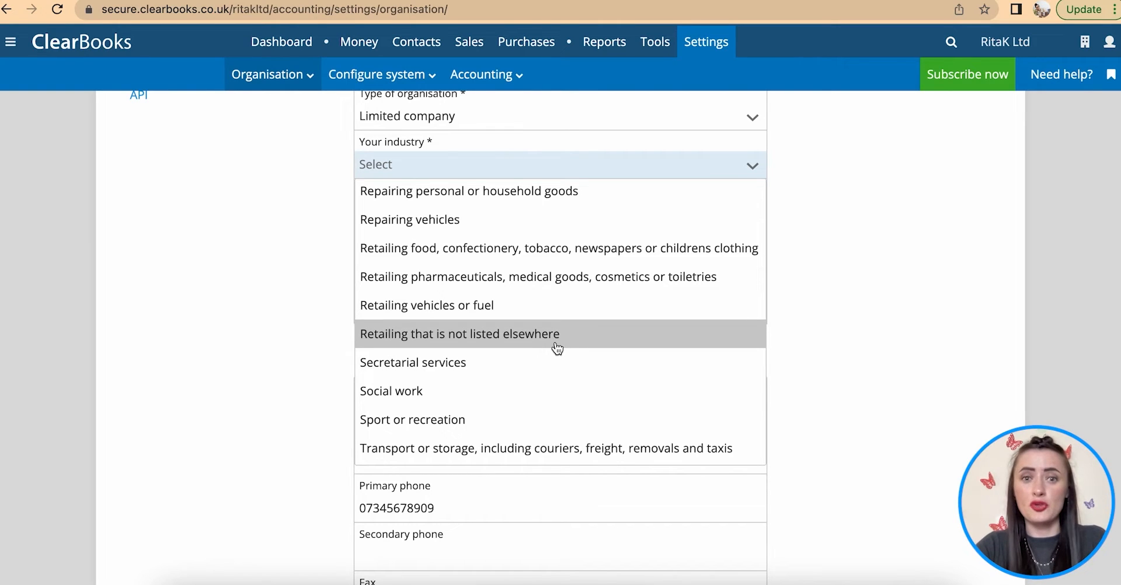
{"action": "left_click", "coordinate": [556, 348]}
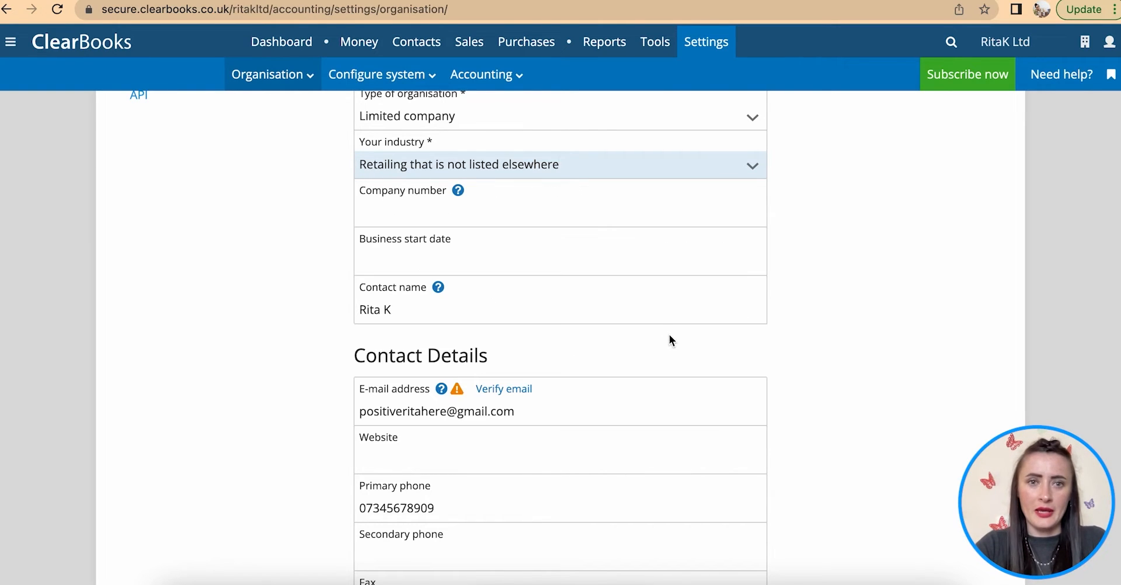
- Enter company number 12345678 and set the business start date to 1 June 2022
{"action": "left_click", "coordinate": [411, 216]}
{"action": "type", "text": "12345678"}
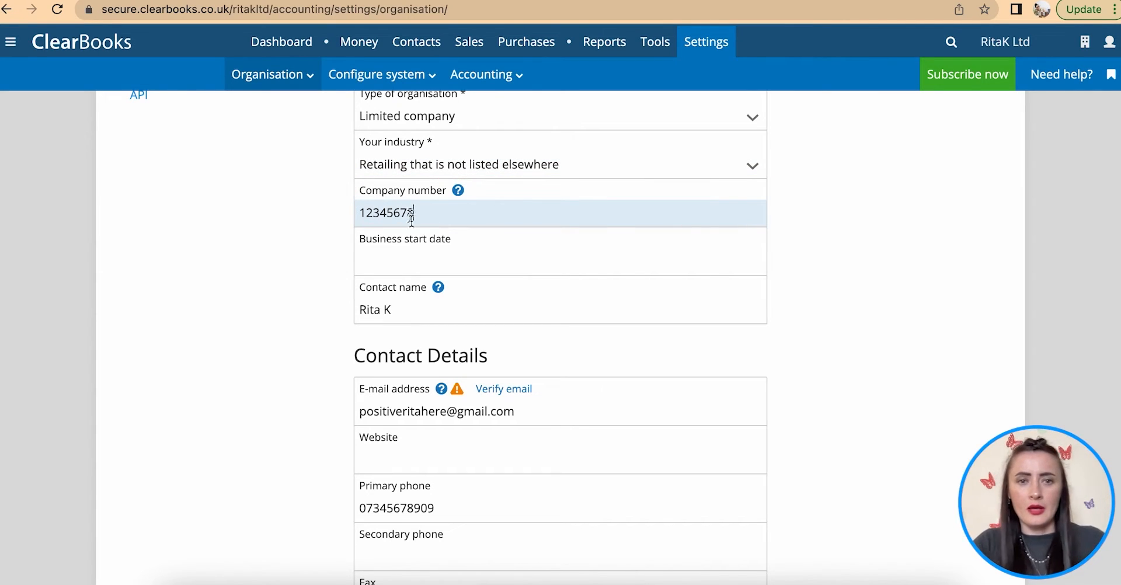
{"action": "left_click", "coordinate": [402, 262]}
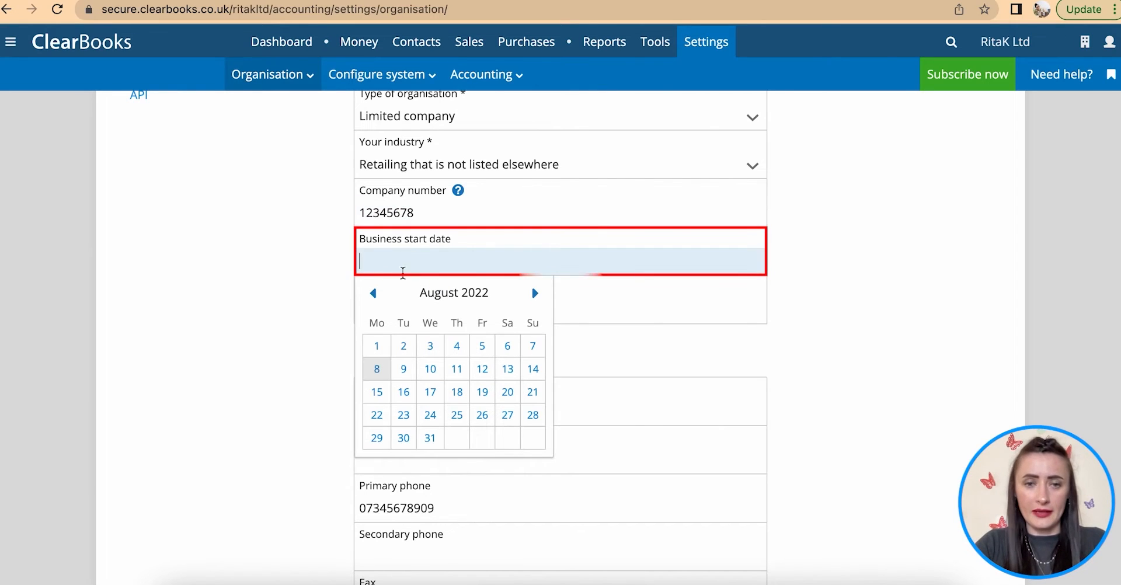
{"action": "left_click", "coordinate": [375, 294]}
{"action": "left_click", "coordinate": [374, 294]}
{"action": "left_click", "coordinate": [430, 346]}
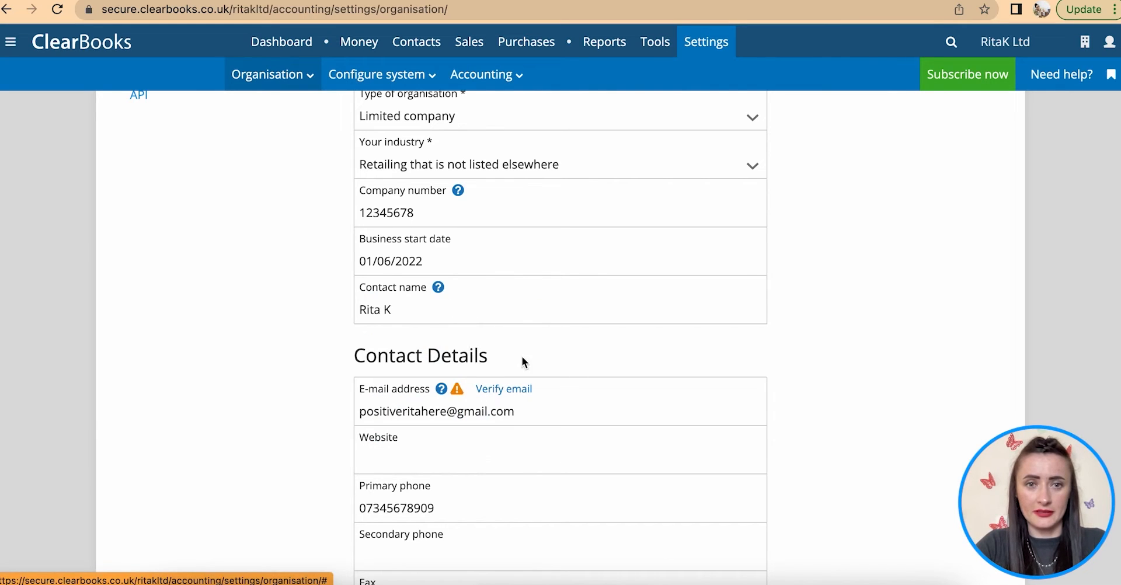
- Fill in the registered address line 1, town and postcode
{"action": "scroll", "coordinate": [542, 349], "scroll_direction": "down", "scroll_amount": 4}
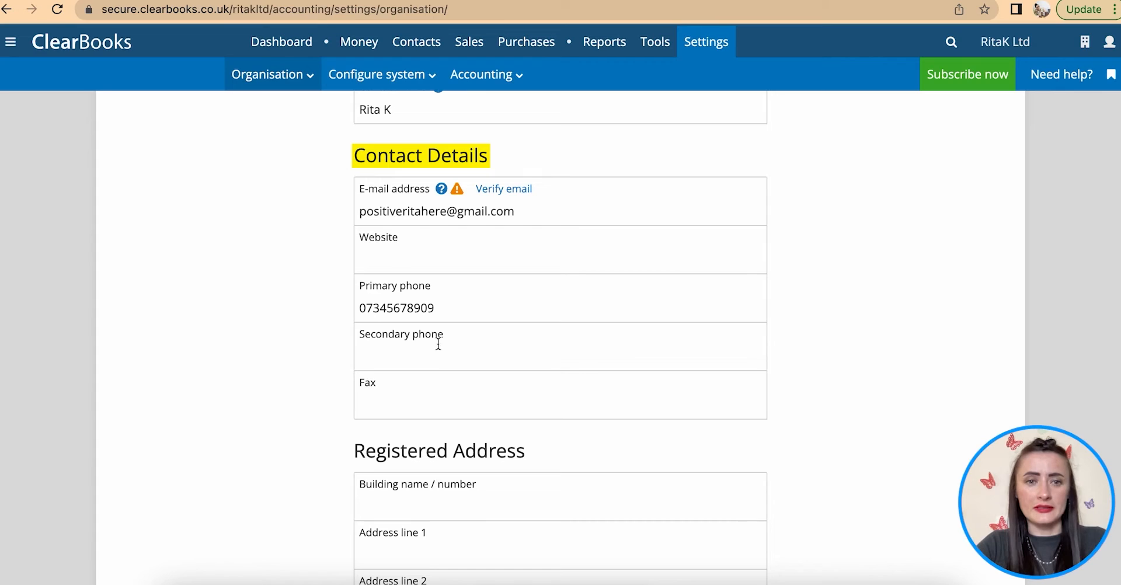
{"action": "scroll", "coordinate": [435, 340], "scroll_direction": "down", "scroll_amount": 2}
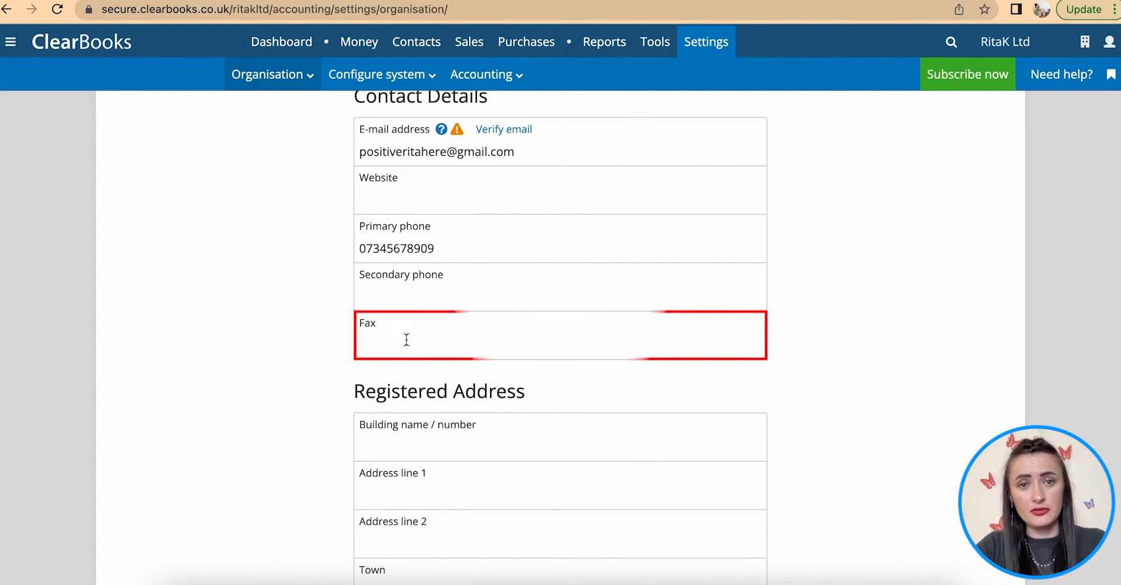
{"action": "scroll", "coordinate": [417, 332], "scroll_direction": "down", "scroll_amount": 6}
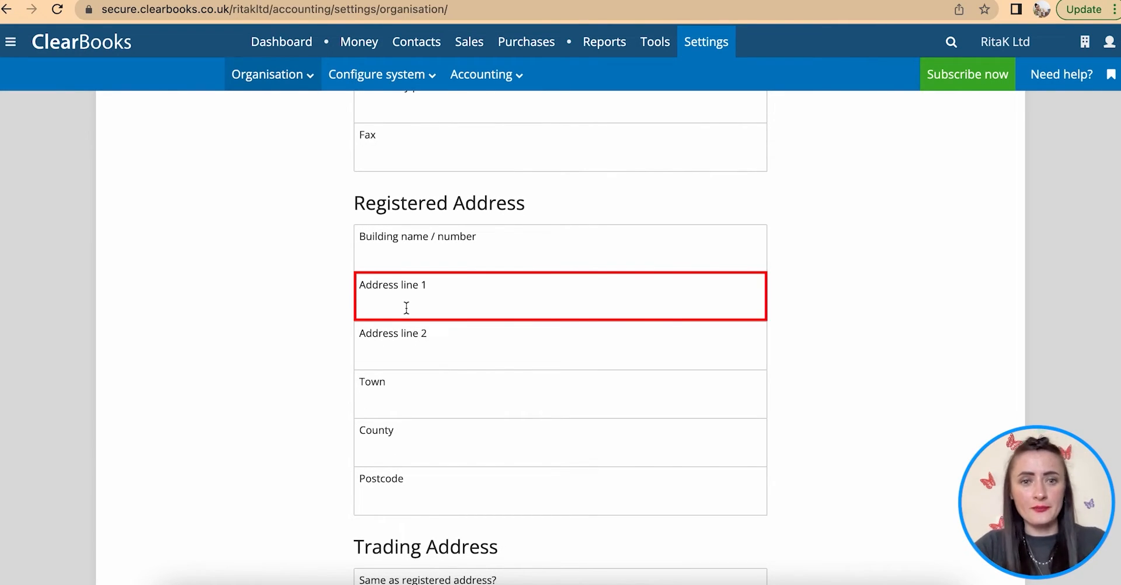
{"action": "left_click", "coordinate": [406, 307]}
{"action": "type", "text": "123"}
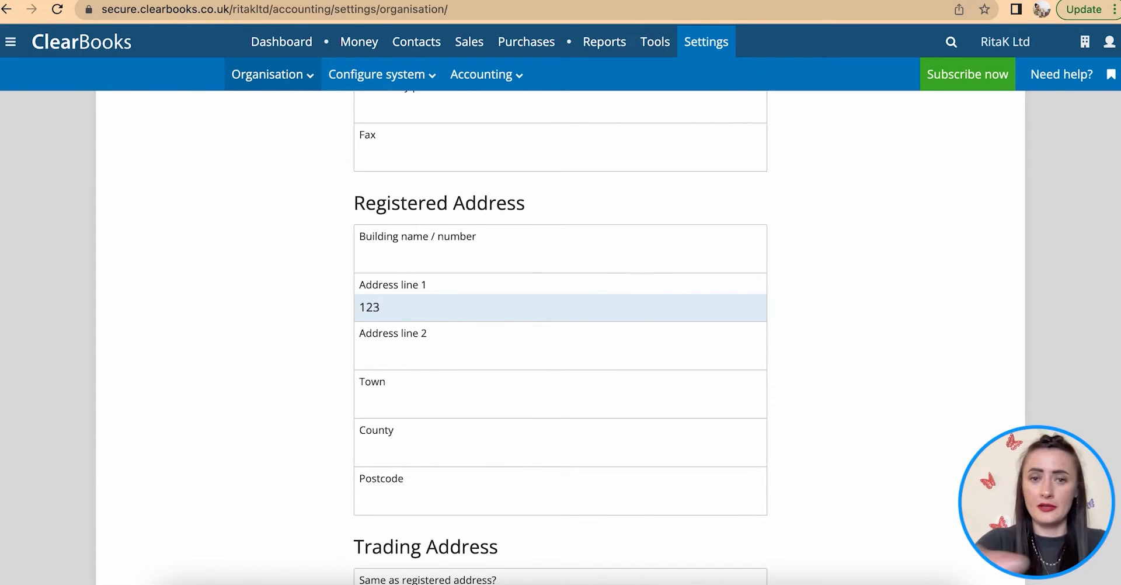
{"action": "type", "text": "ia"}
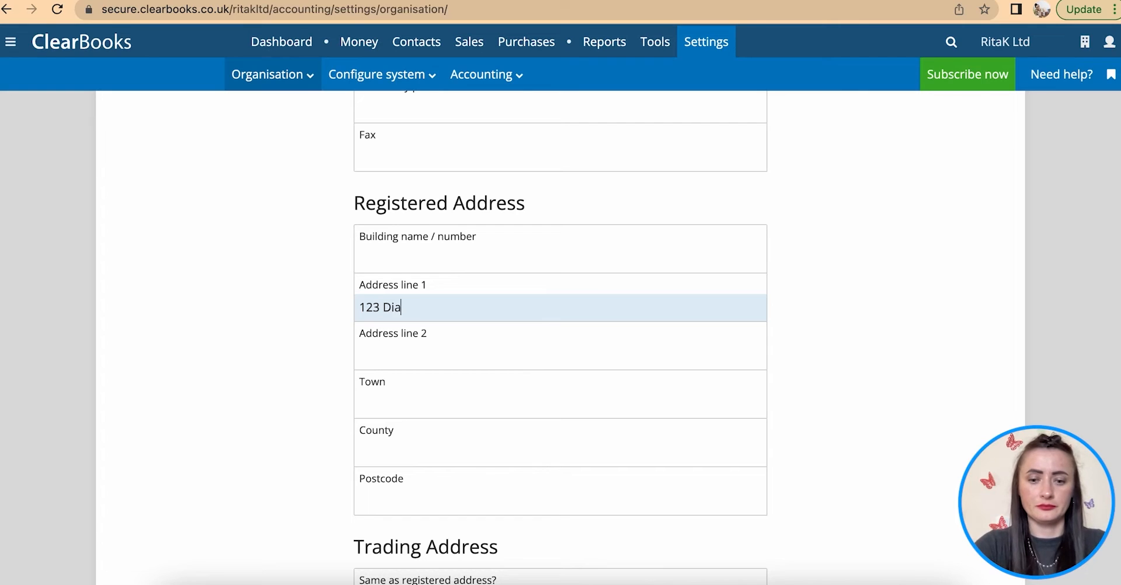
{"action": "type", "text": "mond street"}
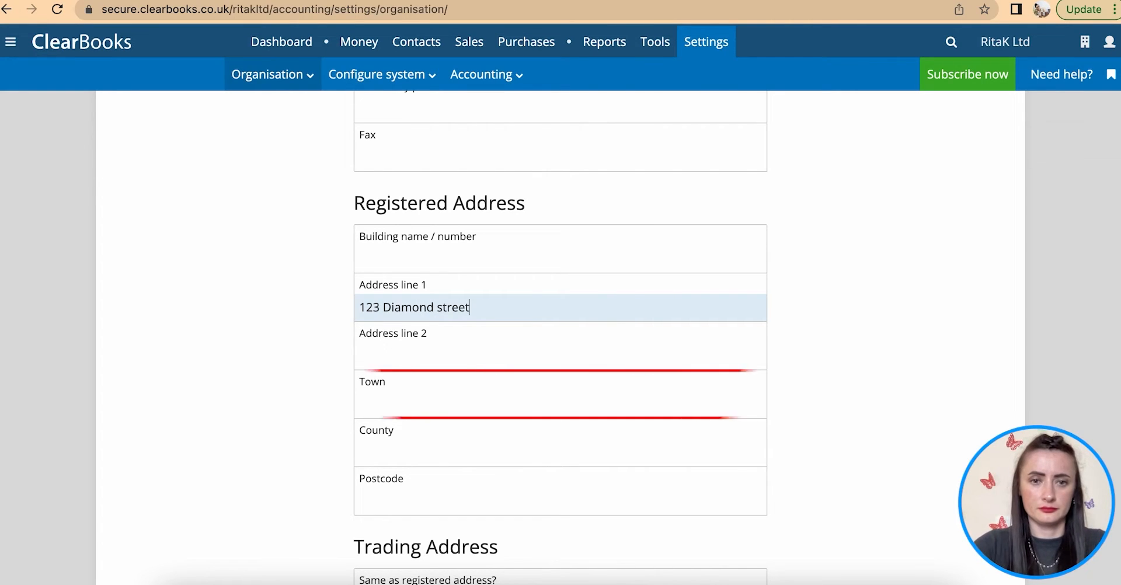
{"action": "left_click", "coordinate": [415, 400]}
{"action": "type", "text": "London"}
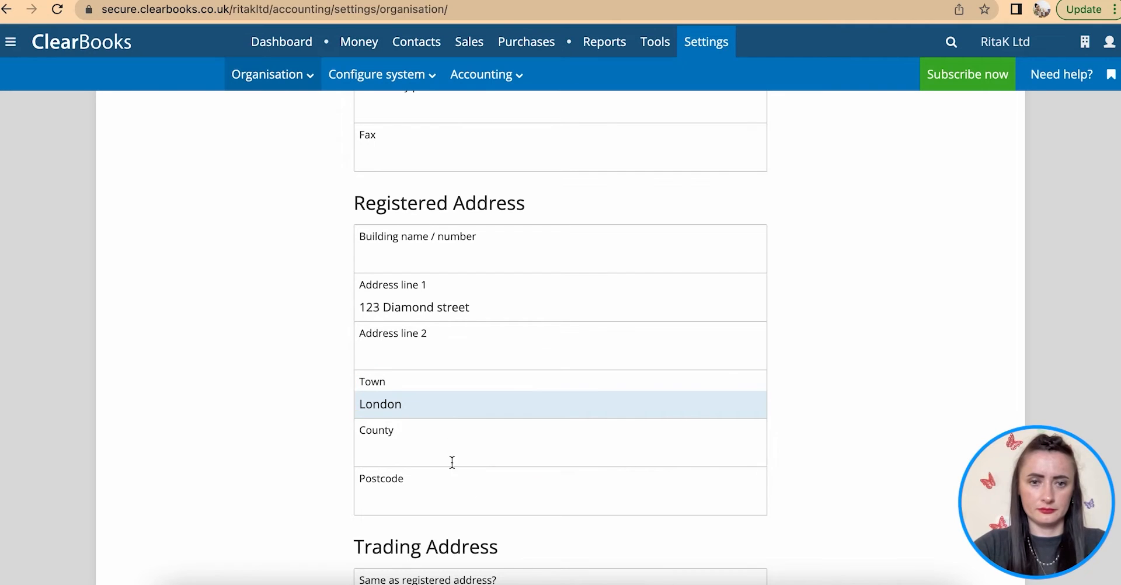
{"action": "left_click", "coordinate": [414, 498]}
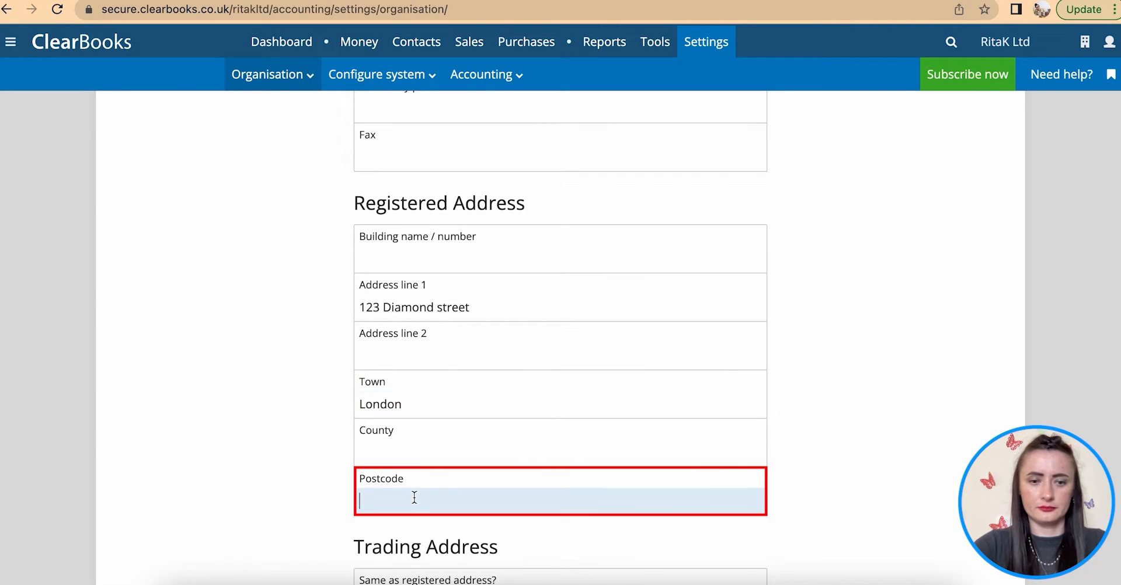
{"action": "type", "text": "LL12 3L"}
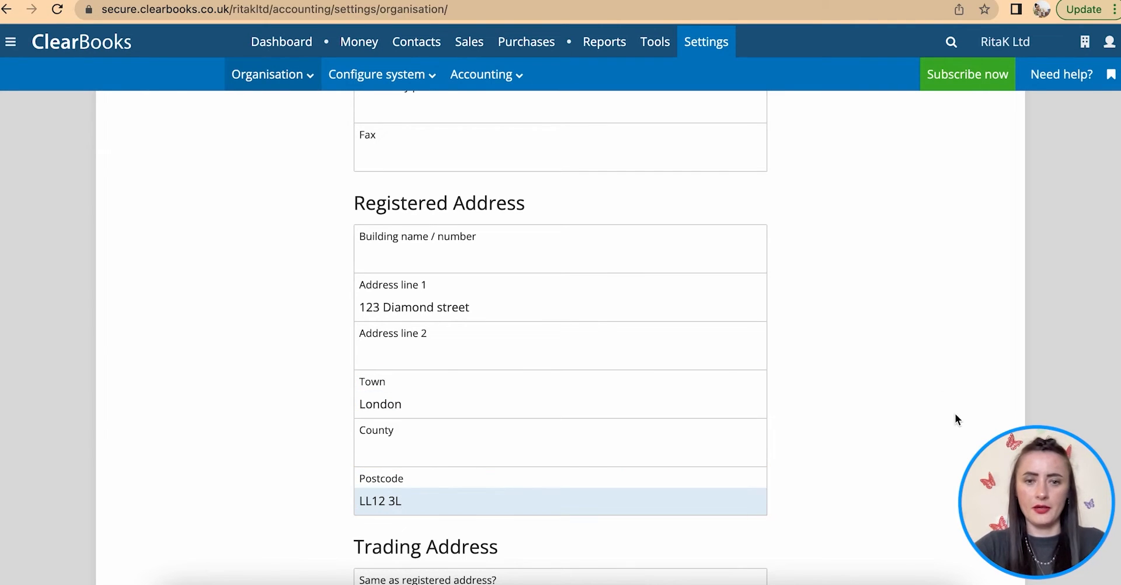
{"action": "left_click", "coordinate": [874, 385]}
- Tick 'Same as registered address?' so the trading address mirrors the registered one
{"action": "scroll", "coordinate": [873, 385], "scroll_direction": "down", "scroll_amount": 5}
{"action": "scroll", "coordinate": [874, 384], "scroll_direction": "down", "scroll_amount": 1}
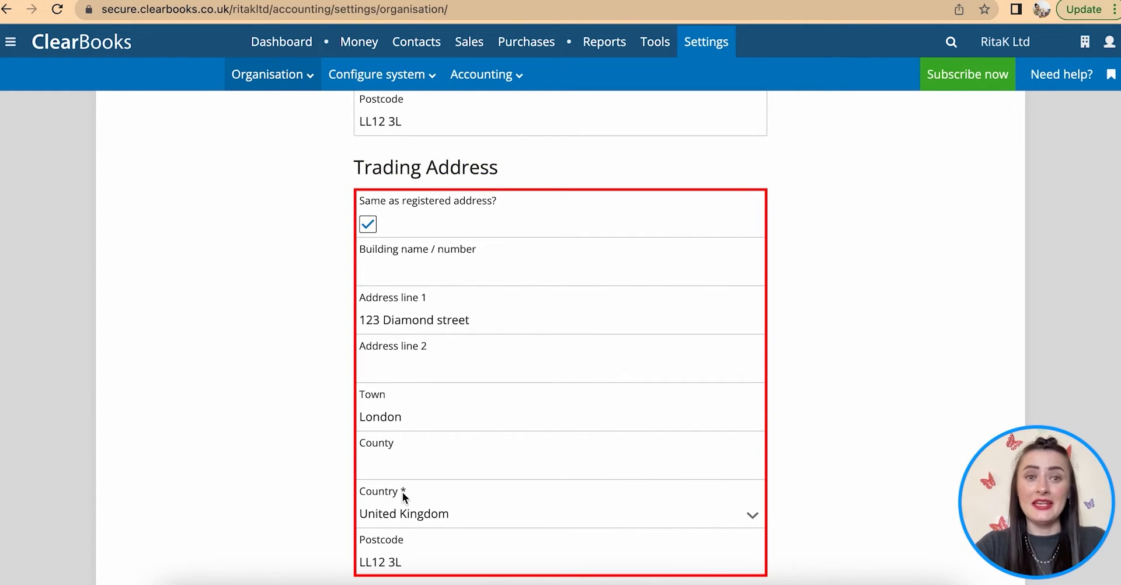
{"action": "left_click", "coordinate": [363, 232]}
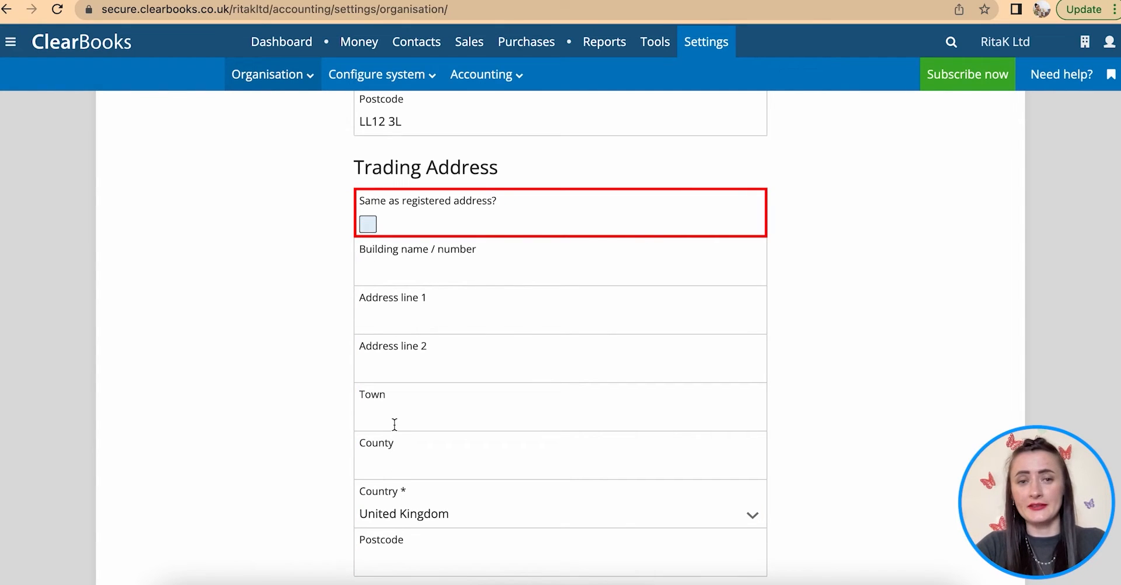
{"action": "left_click", "coordinate": [368, 226]}
{"action": "scroll", "coordinate": [492, 342], "scroll_direction": "down", "scroll_amount": 3}
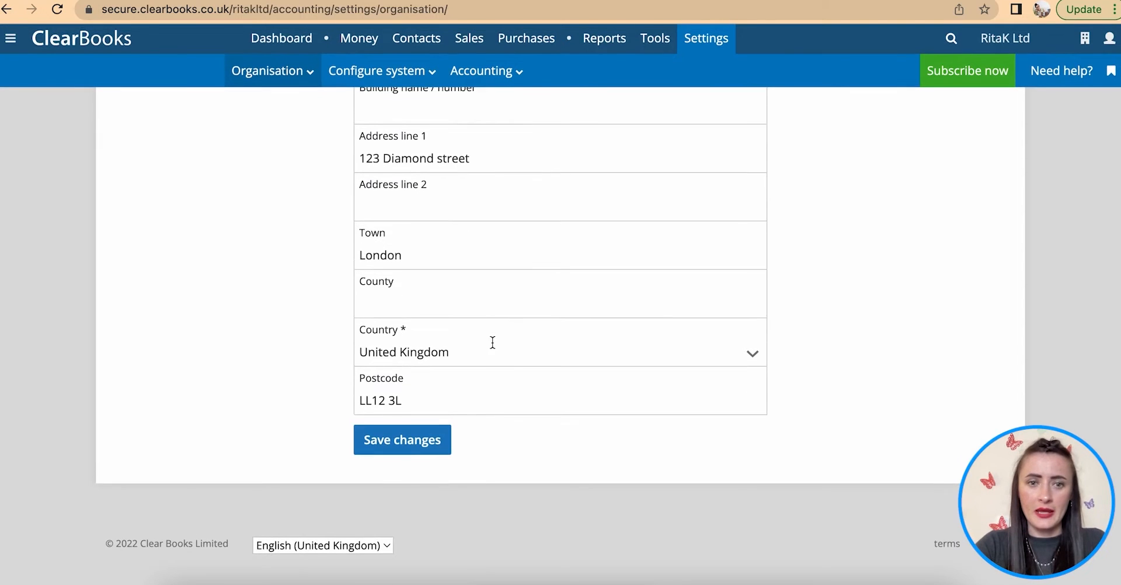
- Save the organisation details and upload 10.png from the 1 RitaK logo folder as the logo
{"action": "left_click", "coordinate": [420, 451]}
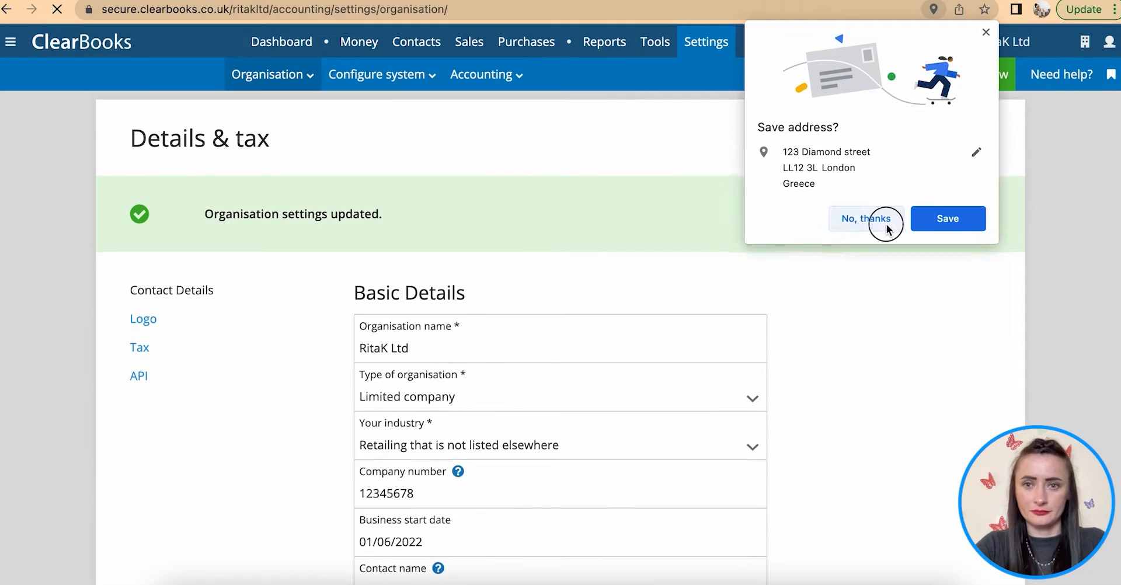
{"action": "left_click", "coordinate": [870, 219]}
{"action": "left_click", "coordinate": [143, 319]}
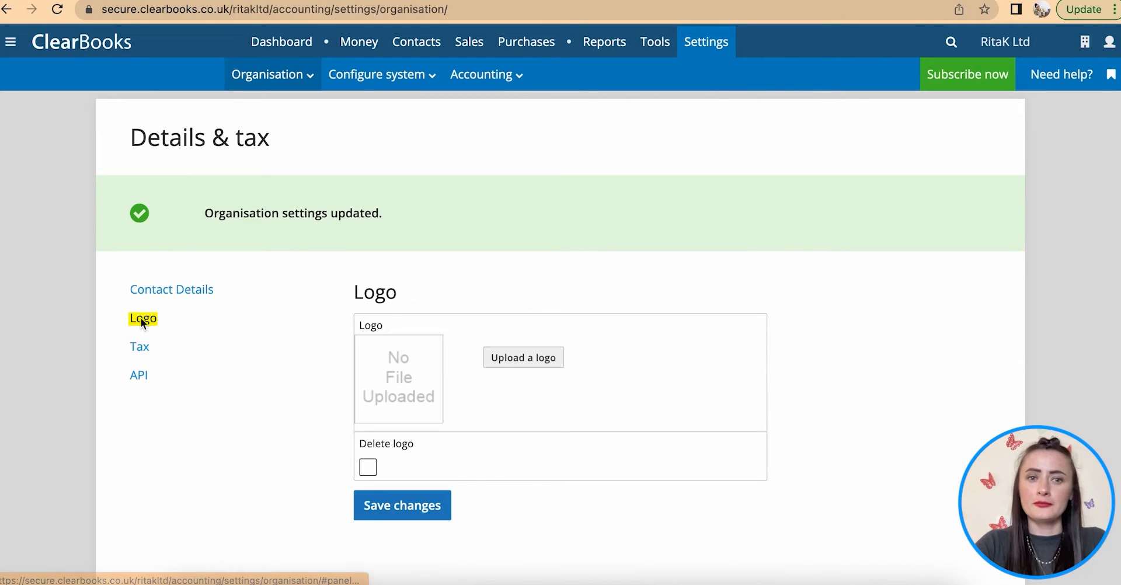
{"action": "left_click", "coordinate": [512, 363]}
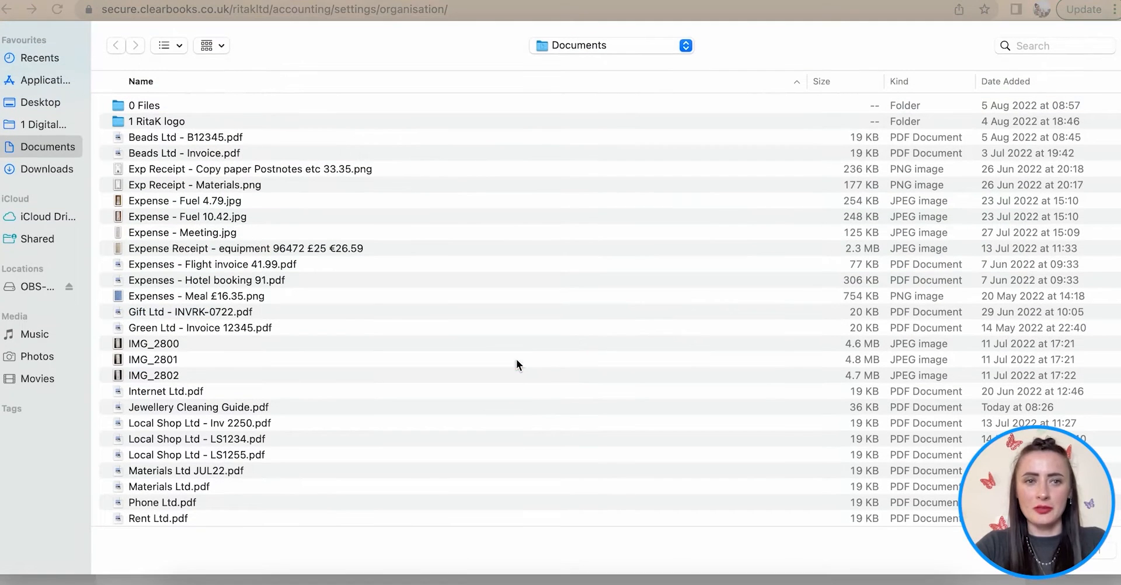
{"action": "double_click", "coordinate": [170, 121]}
{"action": "left_click", "coordinate": [135, 250]}
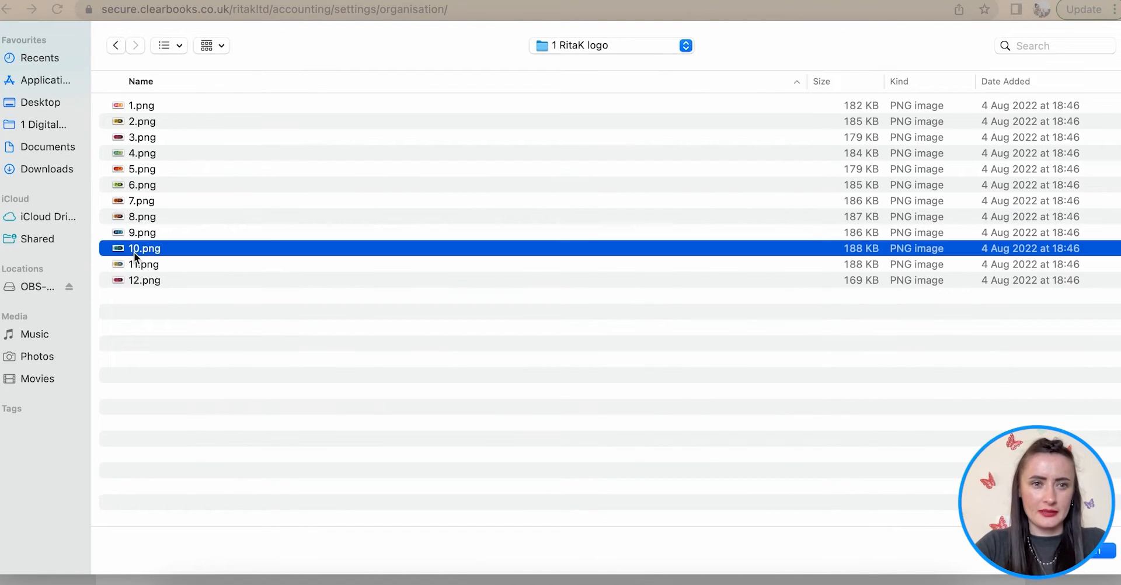
{"action": "left_click", "coordinate": [1108, 551]}
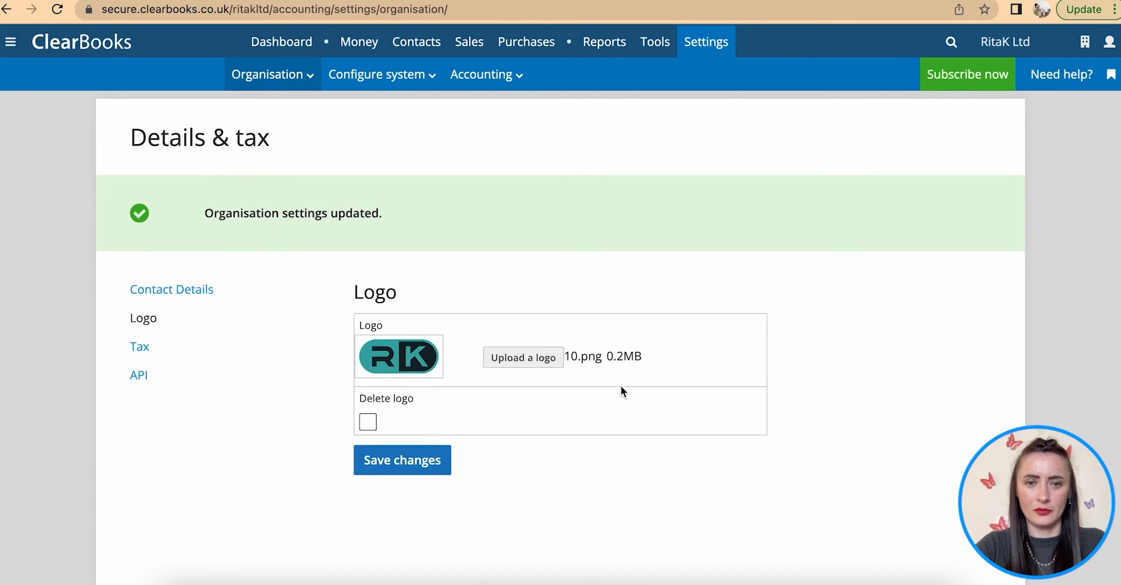
{"action": "left_click", "coordinate": [412, 464]}
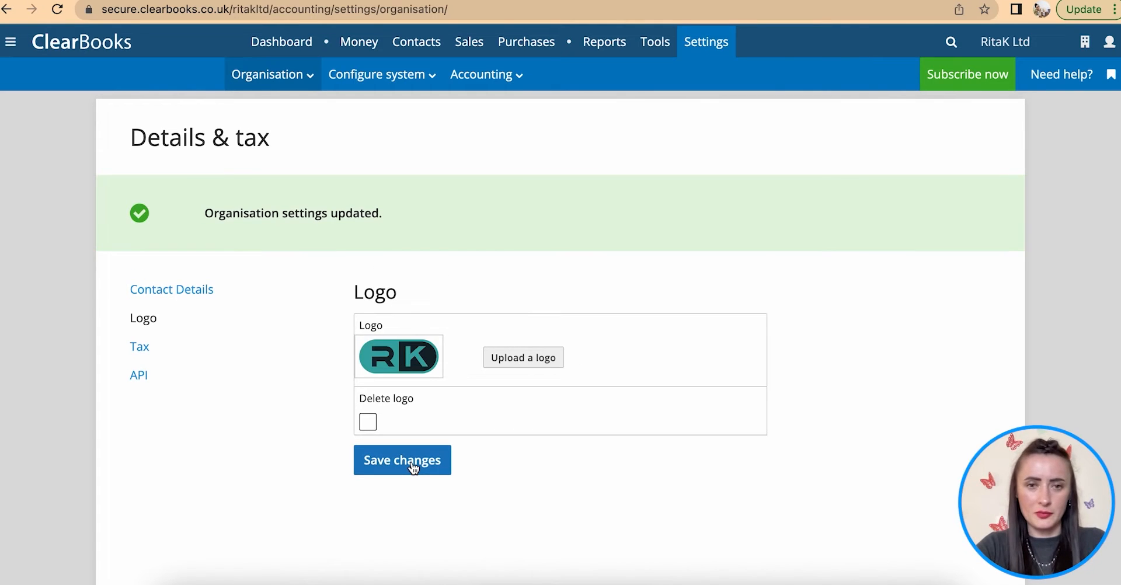
{"action": "left_click", "coordinate": [367, 422]}
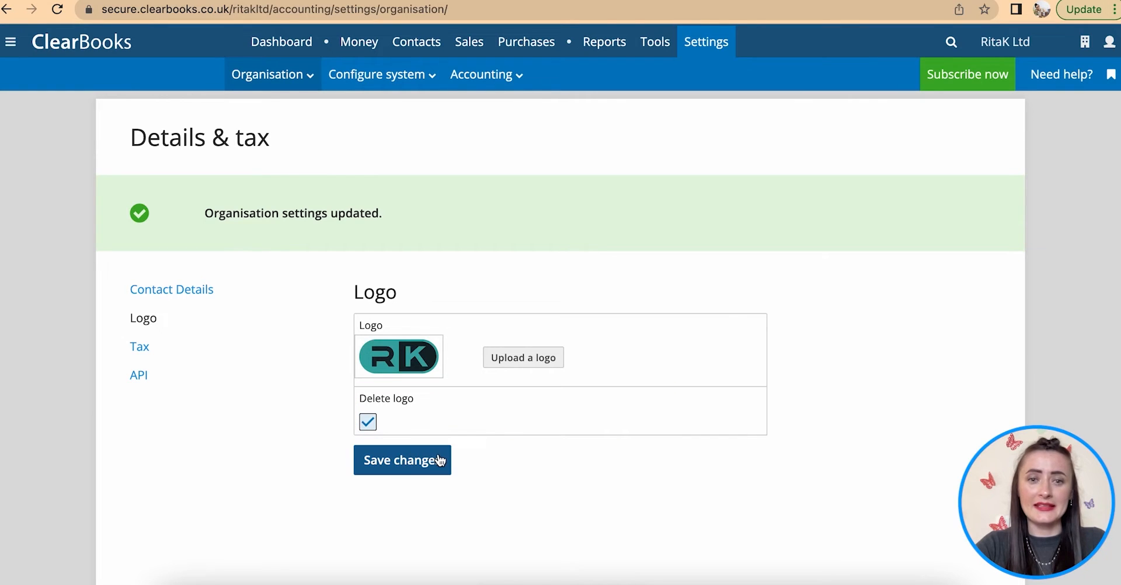
{"action": "left_click", "coordinate": [367, 423]}
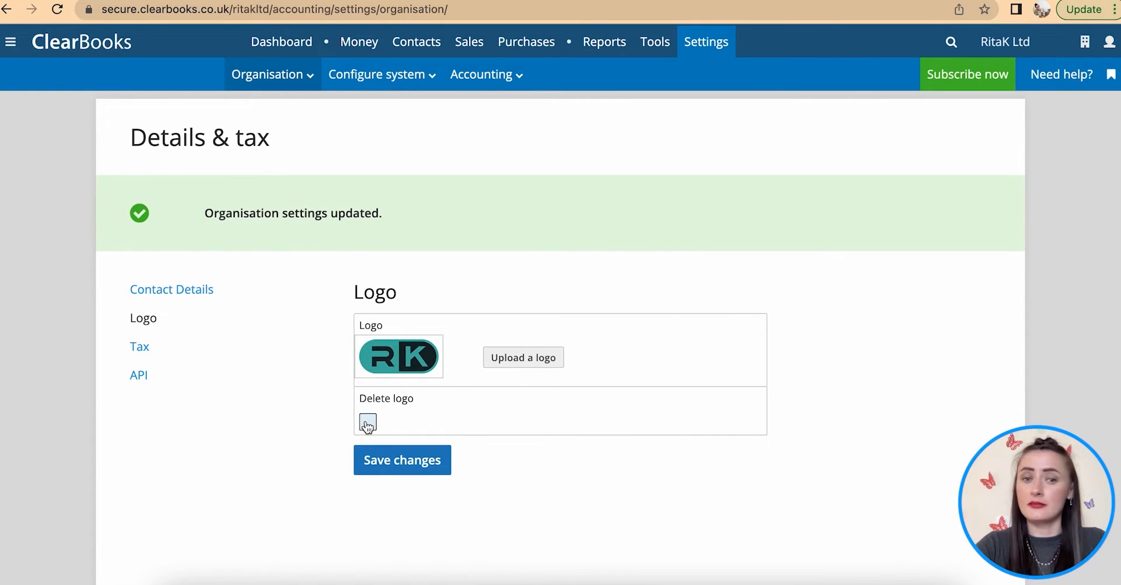
- Review the VAT/tax and API keys settings, then return to the contact details page
{"action": "left_click", "coordinate": [140, 348]}
{"action": "scroll", "coordinate": [292, 447], "scroll_direction": "down", "scroll_amount": 2}
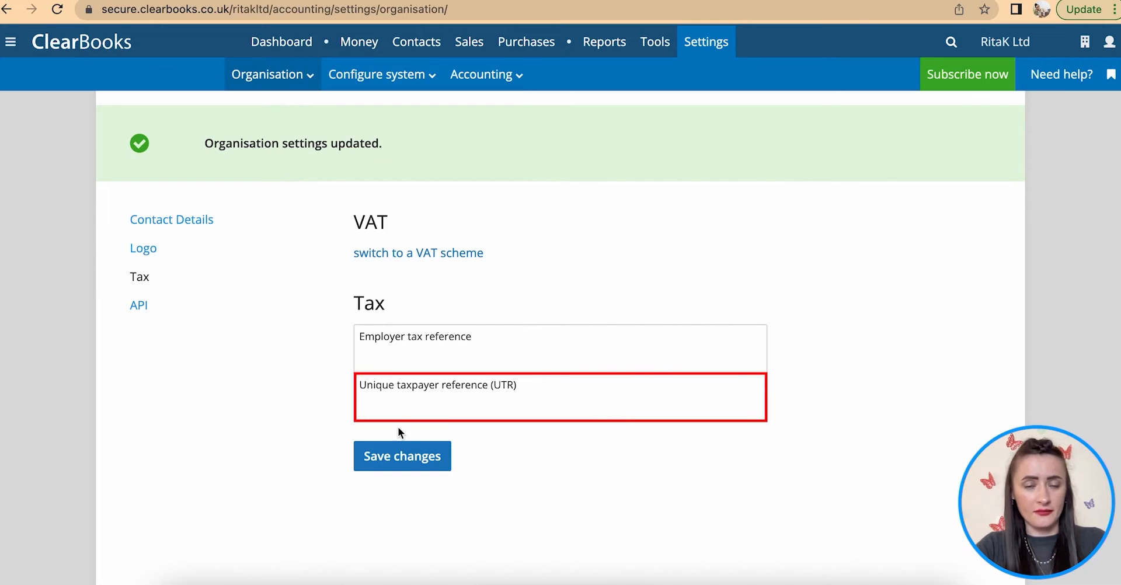
{"action": "scroll", "coordinate": [432, 406], "scroll_direction": "up", "scroll_amount": 1}
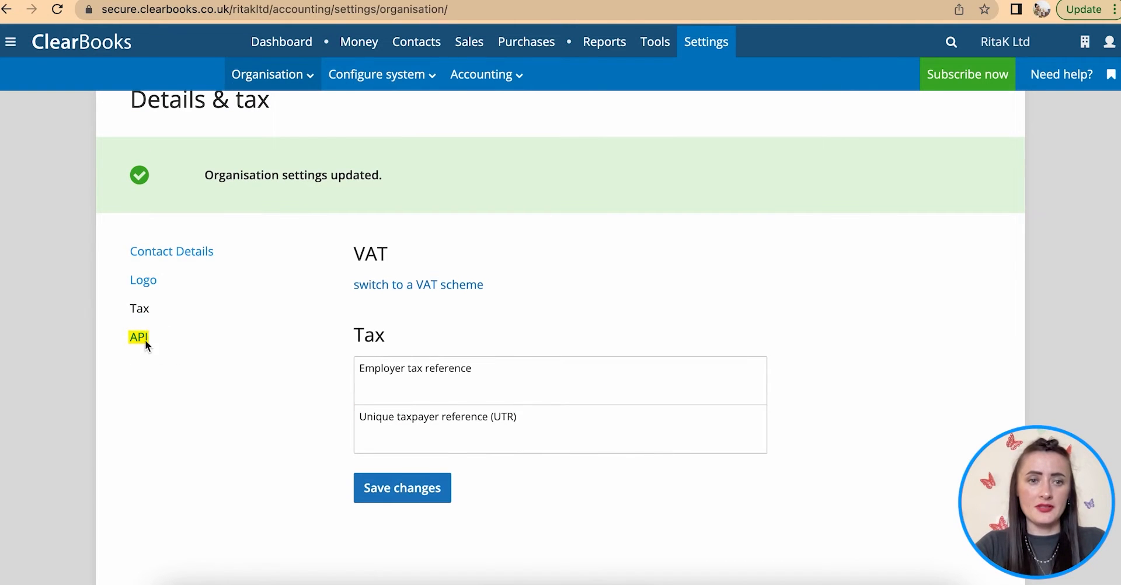
{"action": "left_click", "coordinate": [140, 338]}
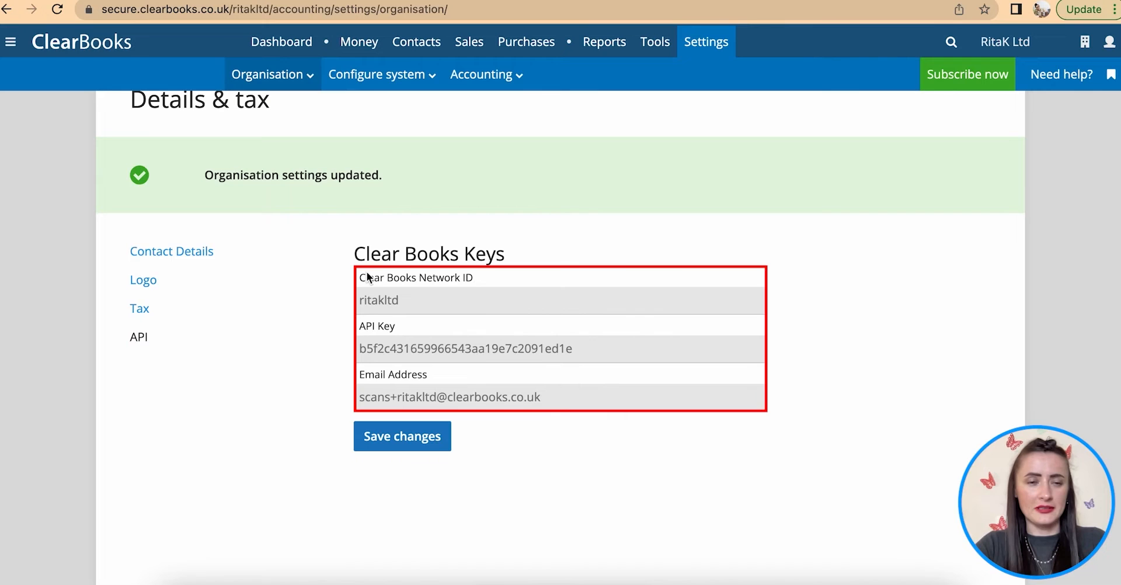
{"action": "left_click", "coordinate": [146, 253]}
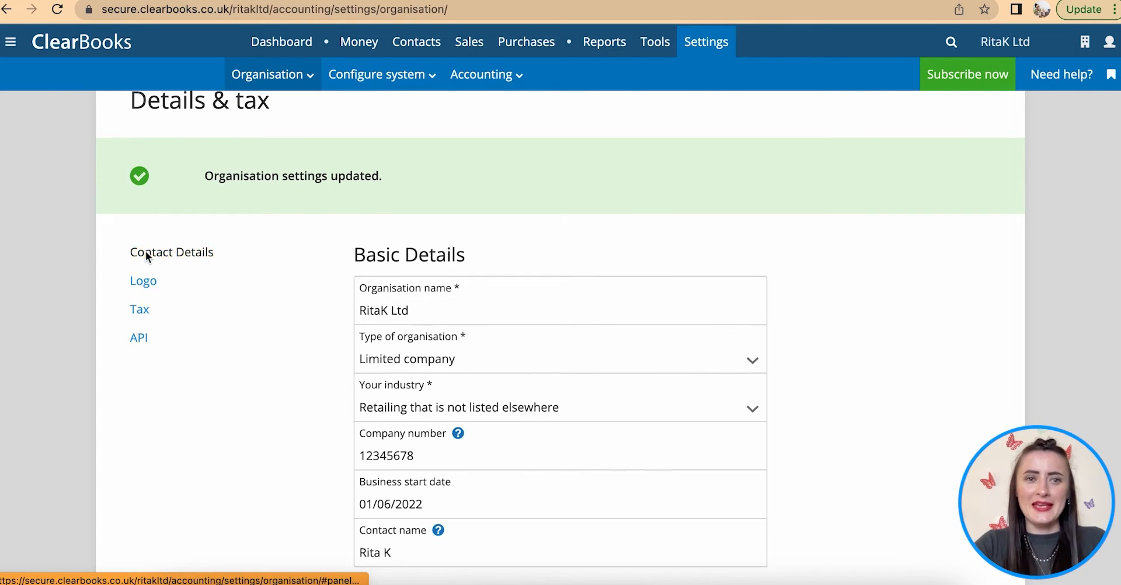
{"action": "scroll", "coordinate": [145, 251], "scroll_direction": "up", "scroll_amount": 1}
{"action": "left_click", "coordinate": [268, 74]}
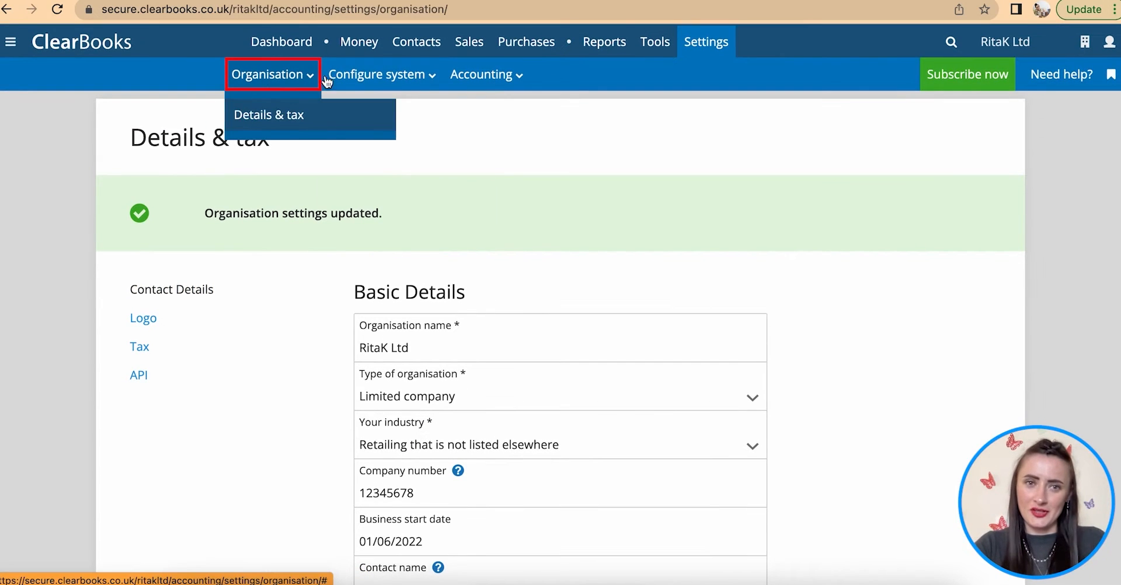
{"action": "left_click", "coordinate": [385, 76]}
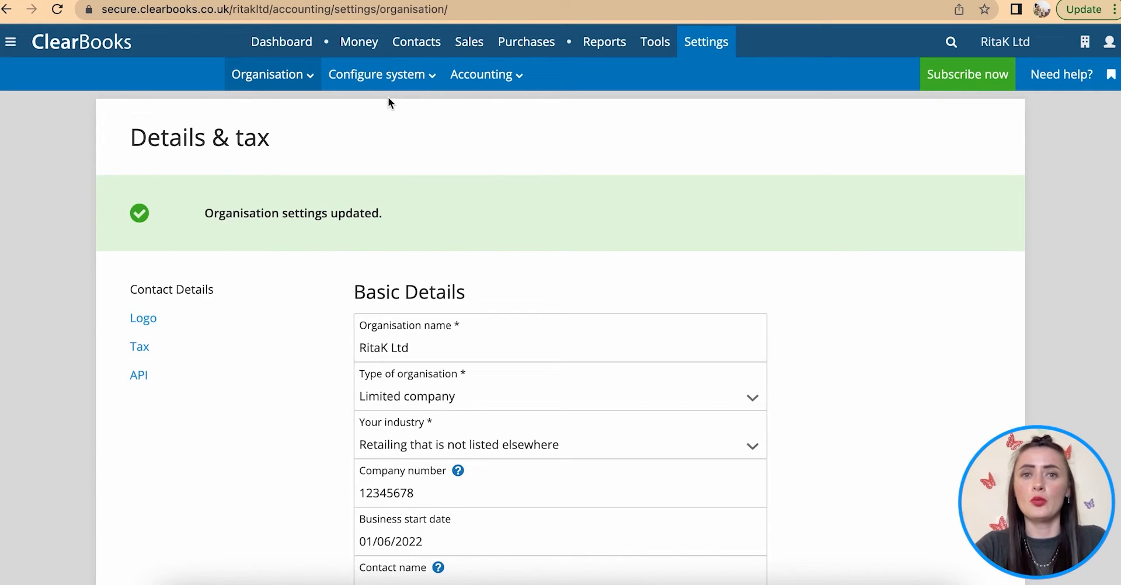
{"action": "mouse_move", "coordinate": [387, 86]}
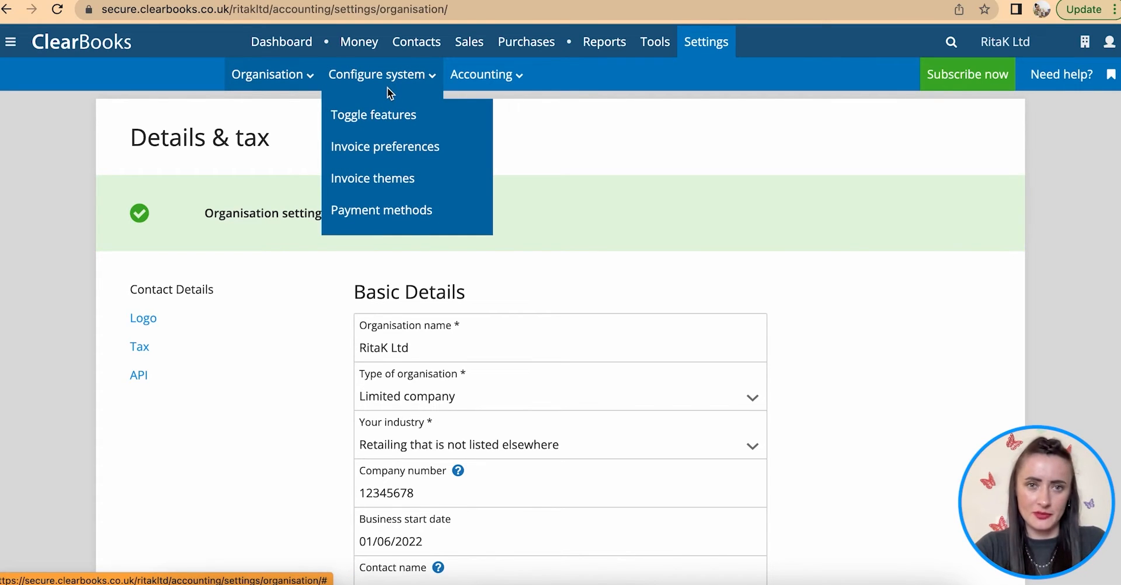
- On the Features page, enable Expenses, Credit notes, Fixed assets and automatic monthly depreciation
{"action": "left_click", "coordinate": [402, 118]}
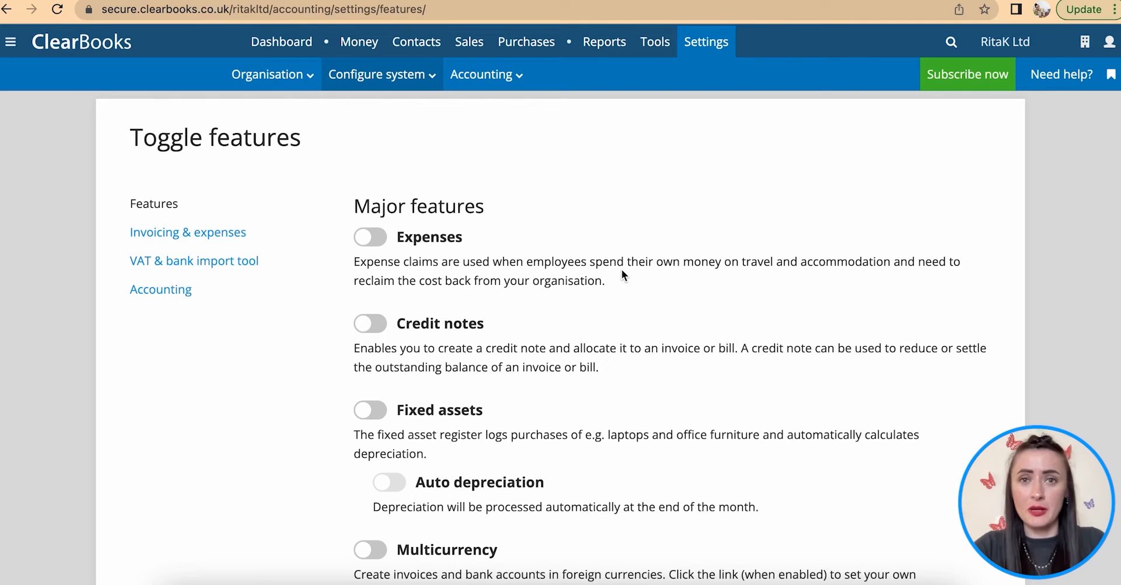
{"action": "scroll", "coordinate": [607, 263], "scroll_direction": "down", "scroll_amount": 1}
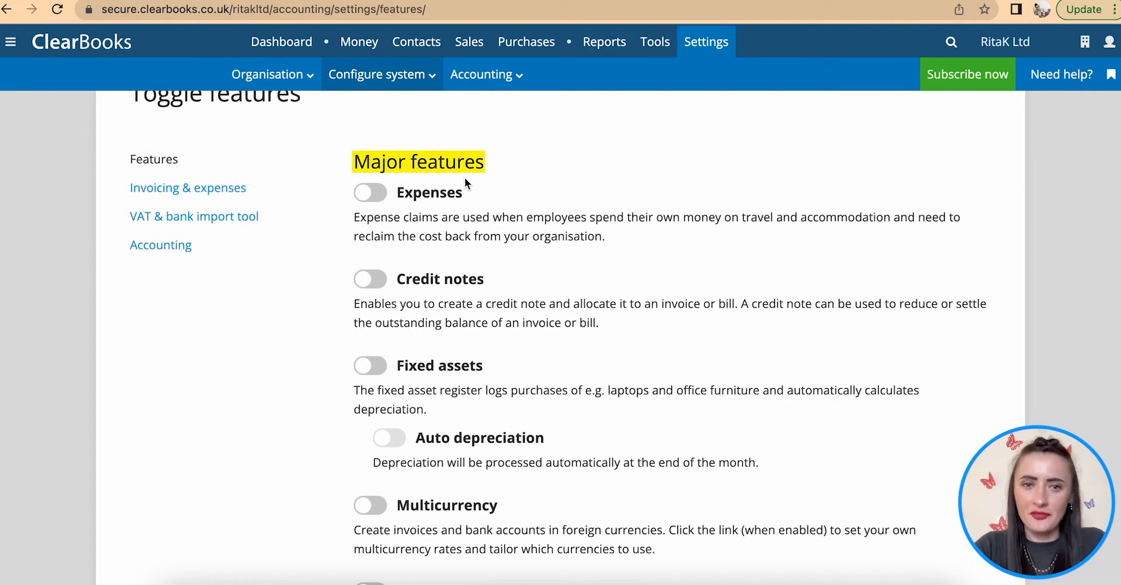
{"action": "left_click", "coordinate": [378, 195]}
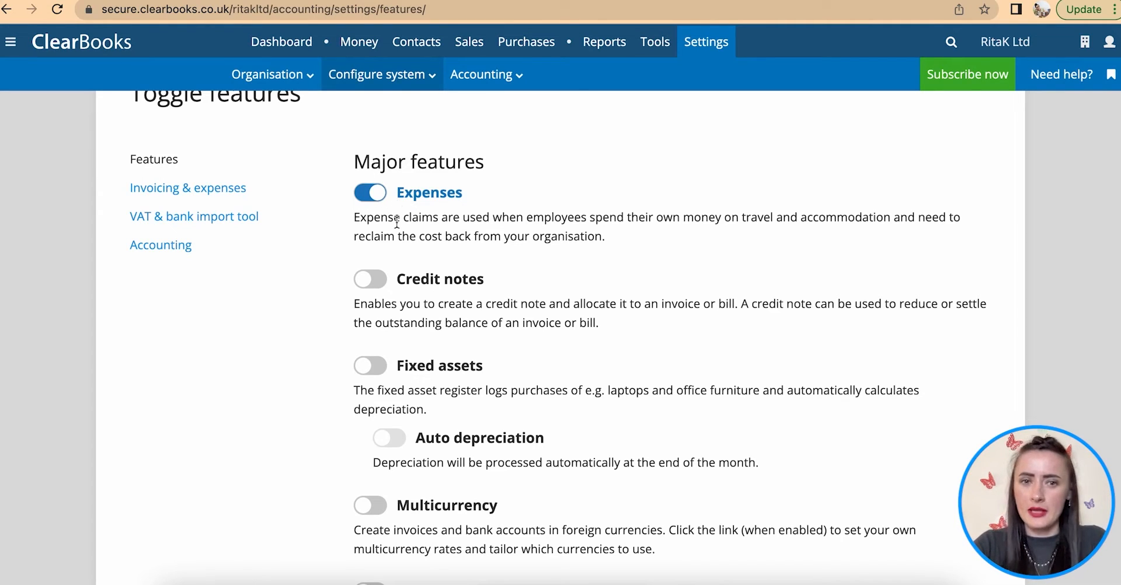
{"action": "scroll", "coordinate": [423, 271], "scroll_direction": "down", "scroll_amount": 1}
{"action": "scroll", "coordinate": [424, 274], "scroll_direction": "down", "scroll_amount": 1}
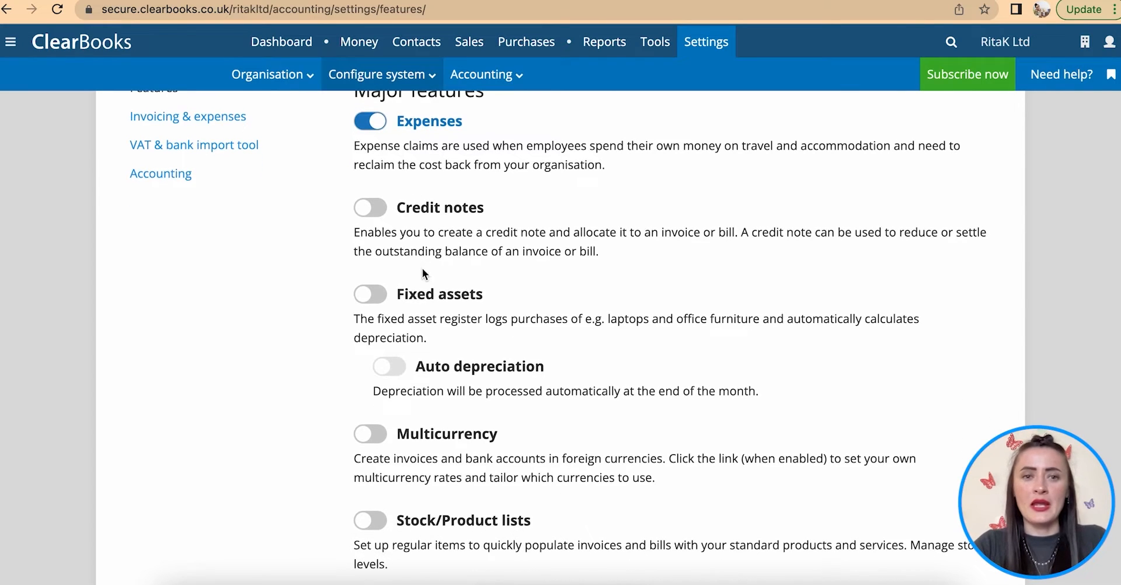
{"action": "left_click", "coordinate": [382, 209]}
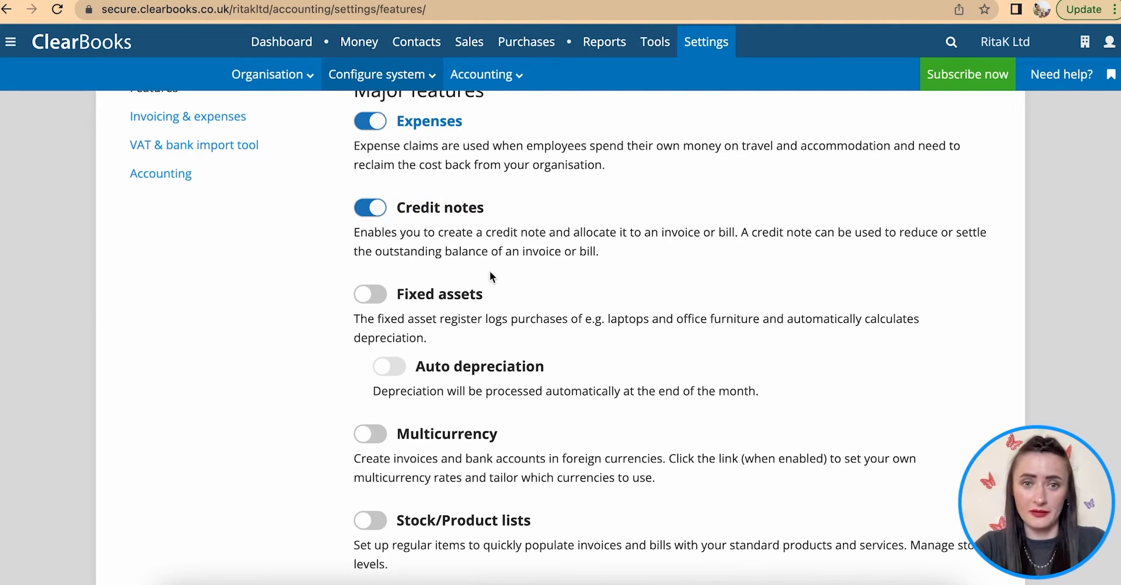
{"action": "scroll", "coordinate": [404, 275], "scroll_direction": "down", "scroll_amount": 2}
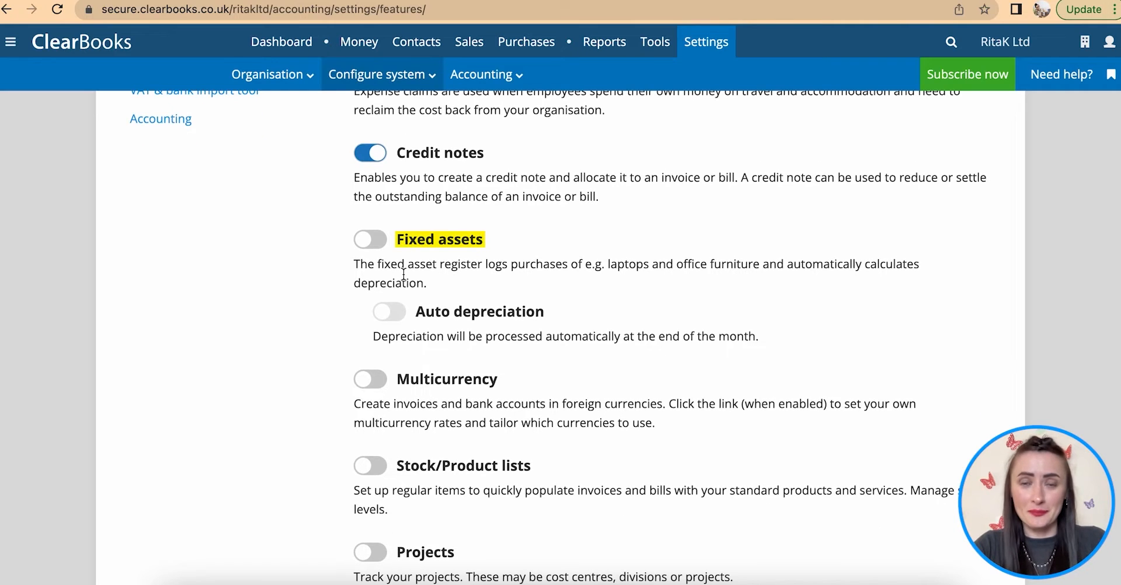
{"action": "left_click", "coordinate": [382, 241]}
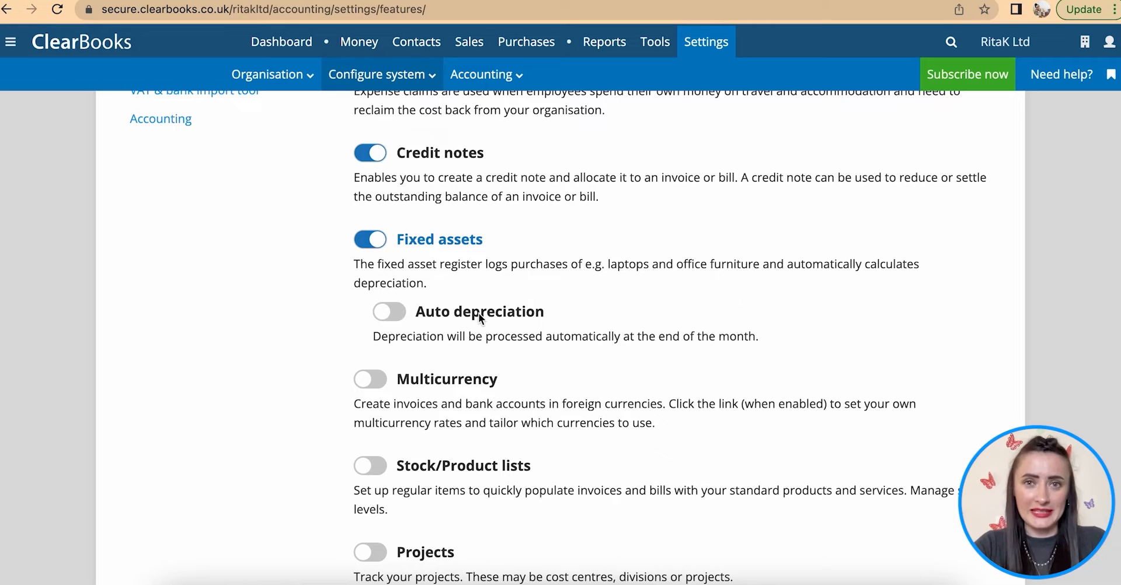
{"action": "scroll", "coordinate": [592, 321], "scroll_direction": "down", "scroll_amount": 2}
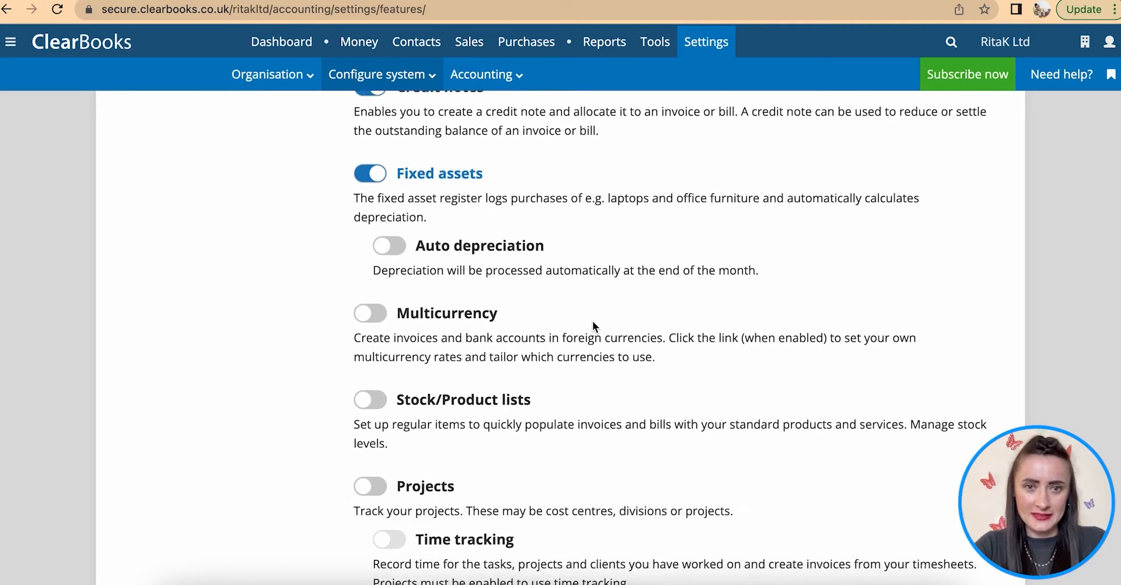
{"action": "left_click", "coordinate": [393, 243]}
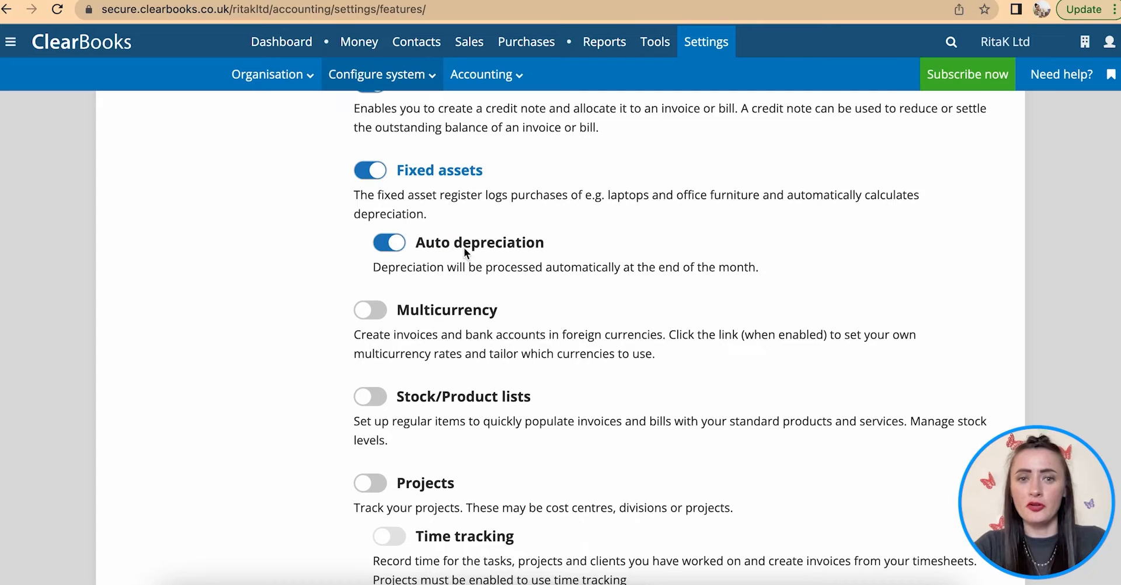
{"action": "scroll", "coordinate": [556, 306], "scroll_direction": "down", "scroll_amount": 2}
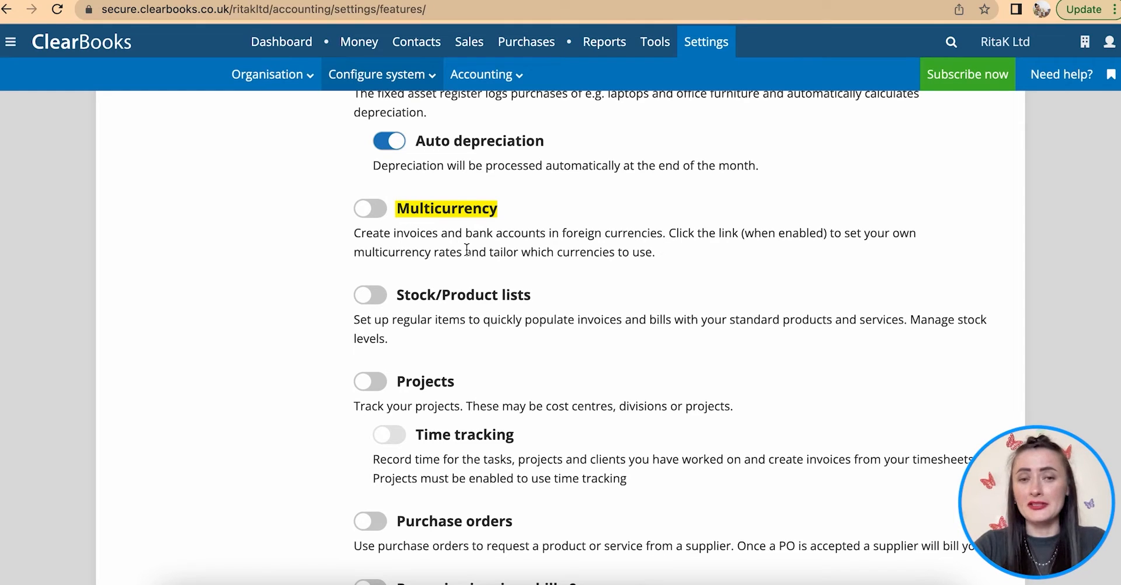
{"action": "scroll", "coordinate": [467, 250], "scroll_direction": "down", "scroll_amount": 3}
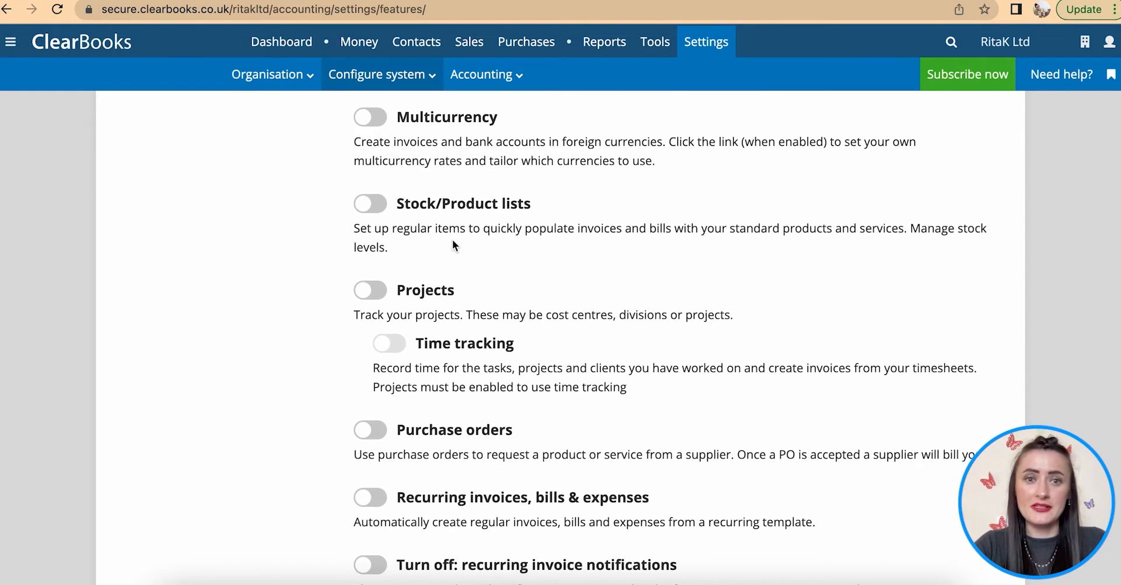
- Enable Stock/Product lists, Purchase orders, Recurring invoices/bills/expenses, the recurring-notification turn-off, and Quotes
{"action": "left_click", "coordinate": [386, 205]}
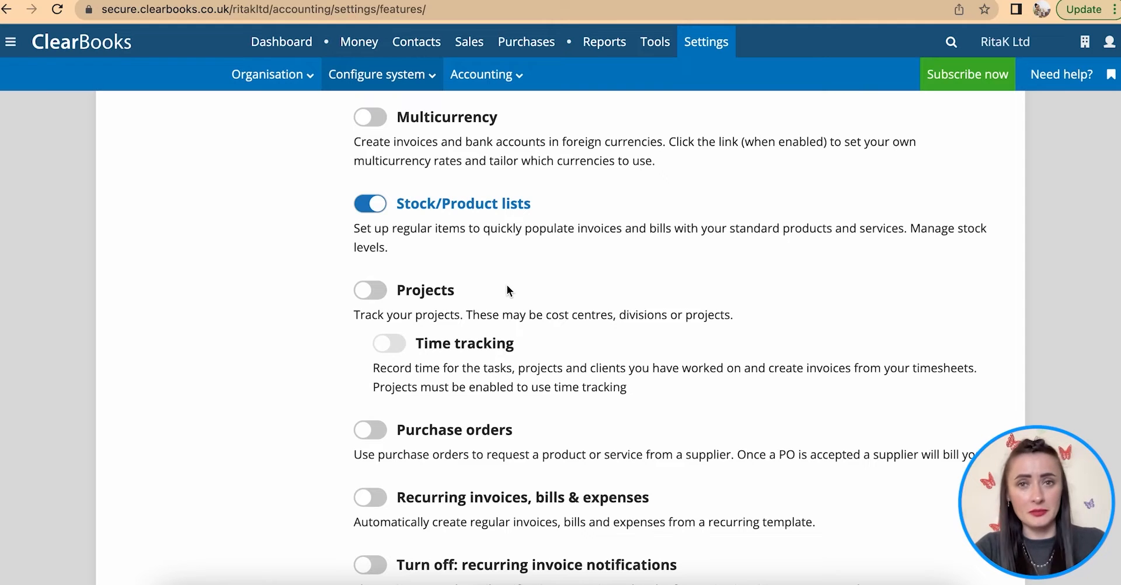
{"action": "scroll", "coordinate": [507, 285], "scroll_direction": "down", "scroll_amount": 3}
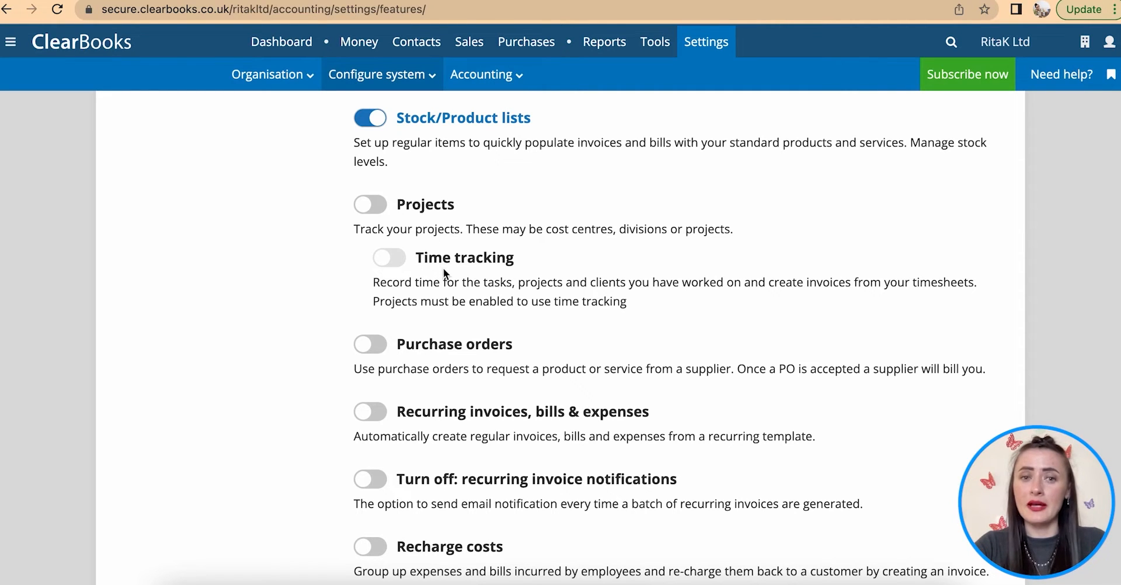
{"action": "scroll", "coordinate": [479, 269], "scroll_direction": "down", "scroll_amount": 3}
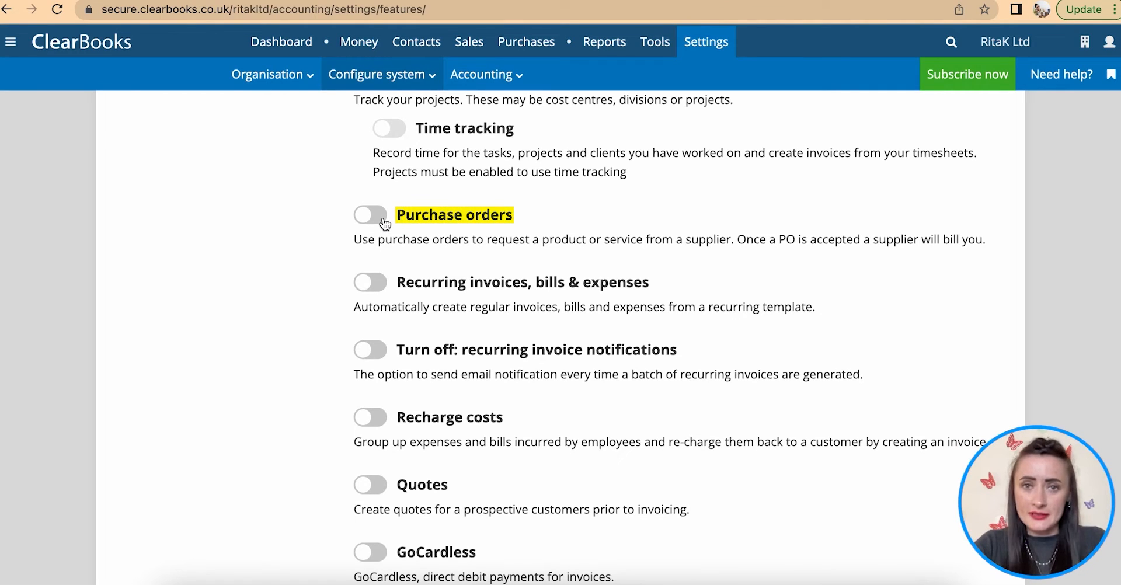
{"action": "left_click", "coordinate": [385, 224]}
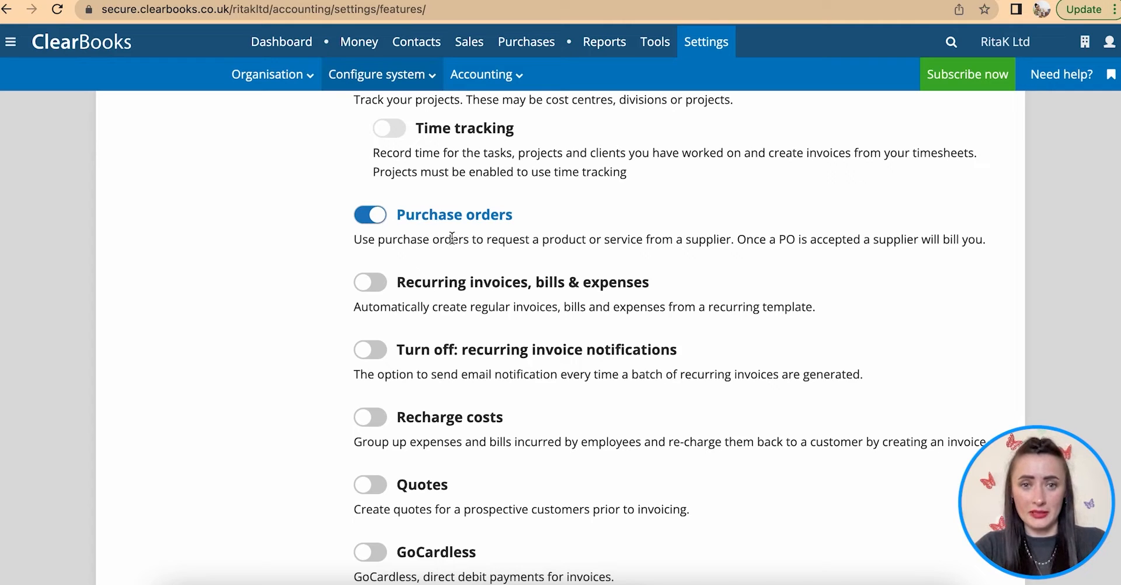
{"action": "scroll", "coordinate": [452, 239], "scroll_direction": "down", "scroll_amount": 2}
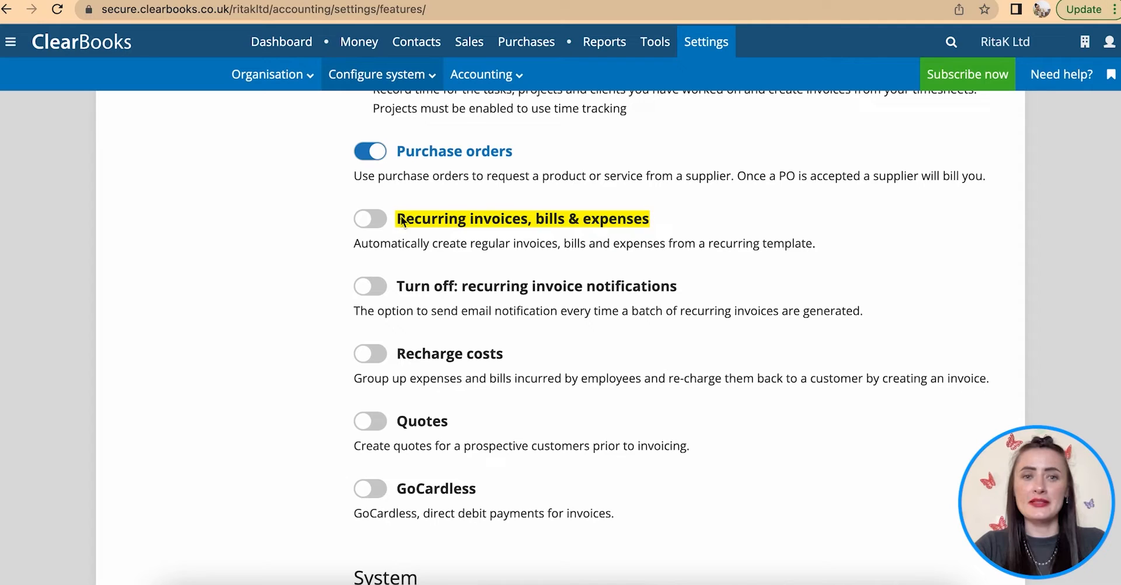
{"action": "left_click", "coordinate": [381, 221]}
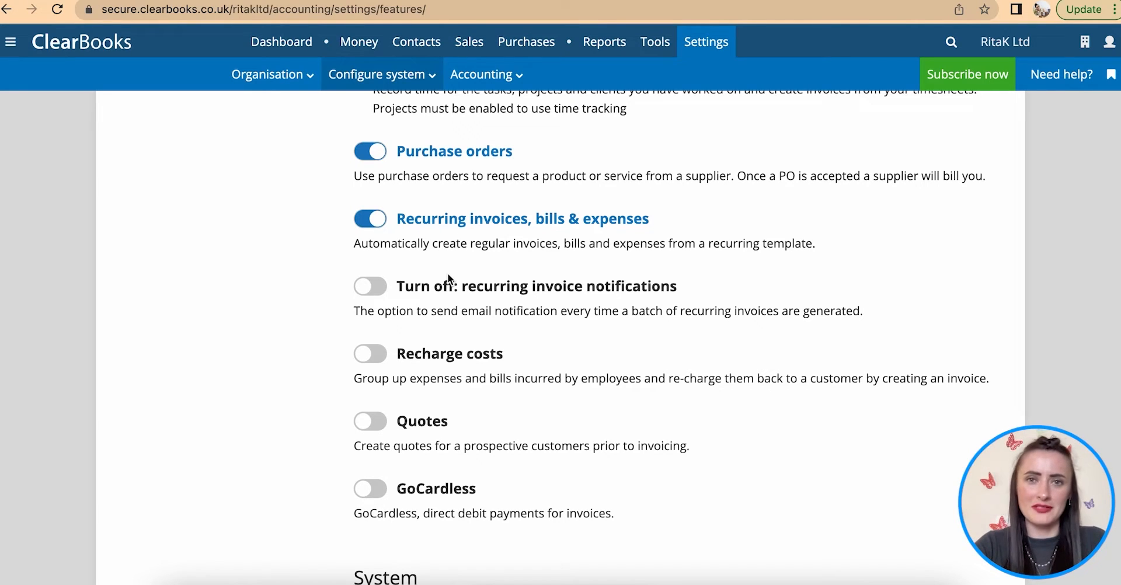
{"action": "scroll", "coordinate": [448, 276], "scroll_direction": "down", "scroll_amount": 1}
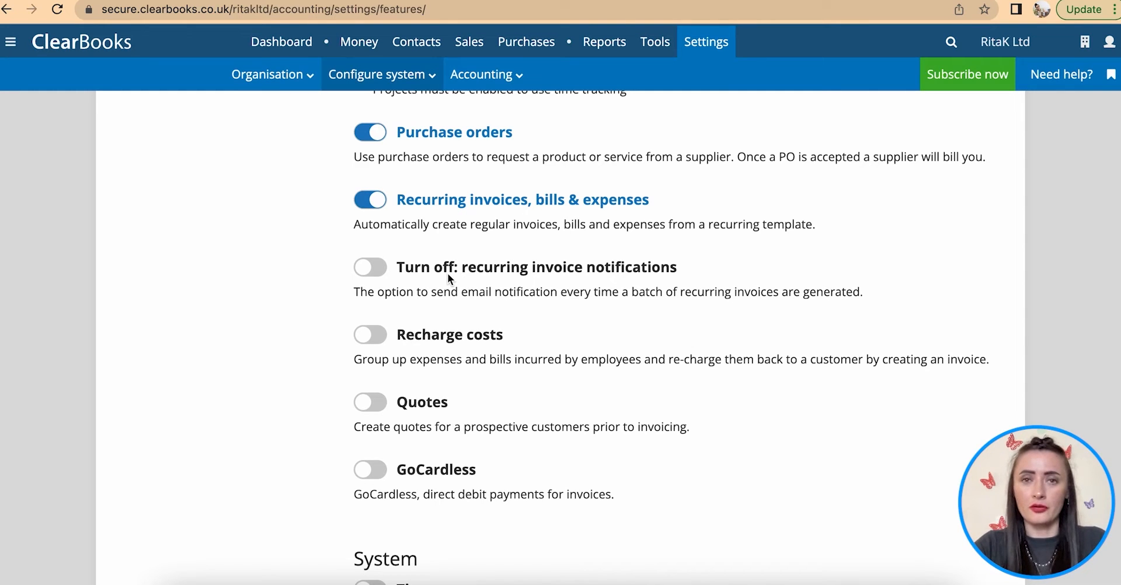
{"action": "scroll", "coordinate": [448, 274], "scroll_direction": "down", "scroll_amount": 3}
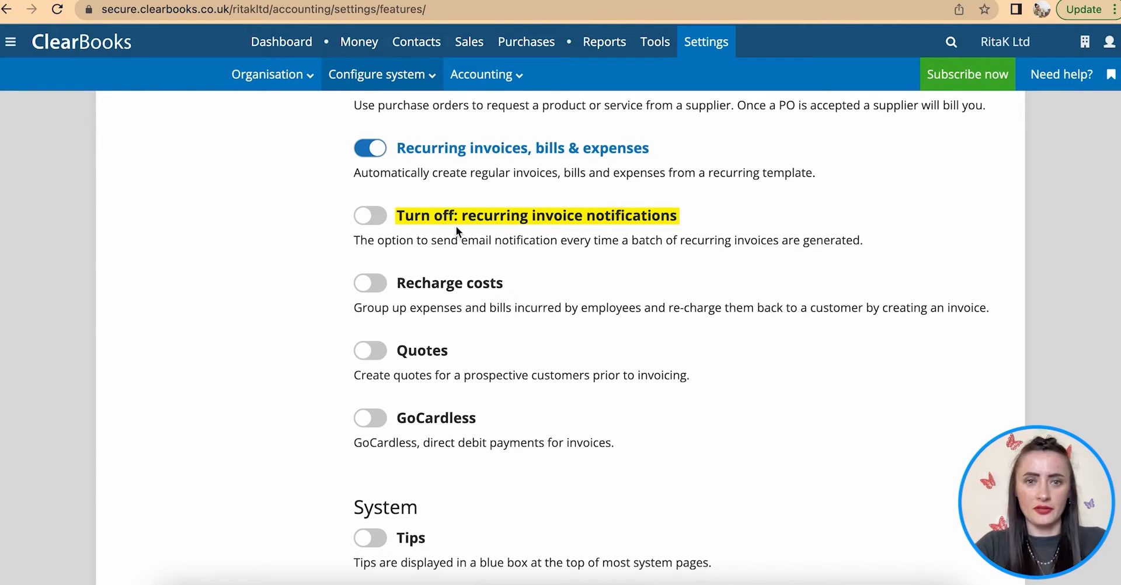
{"action": "left_click", "coordinate": [374, 215]}
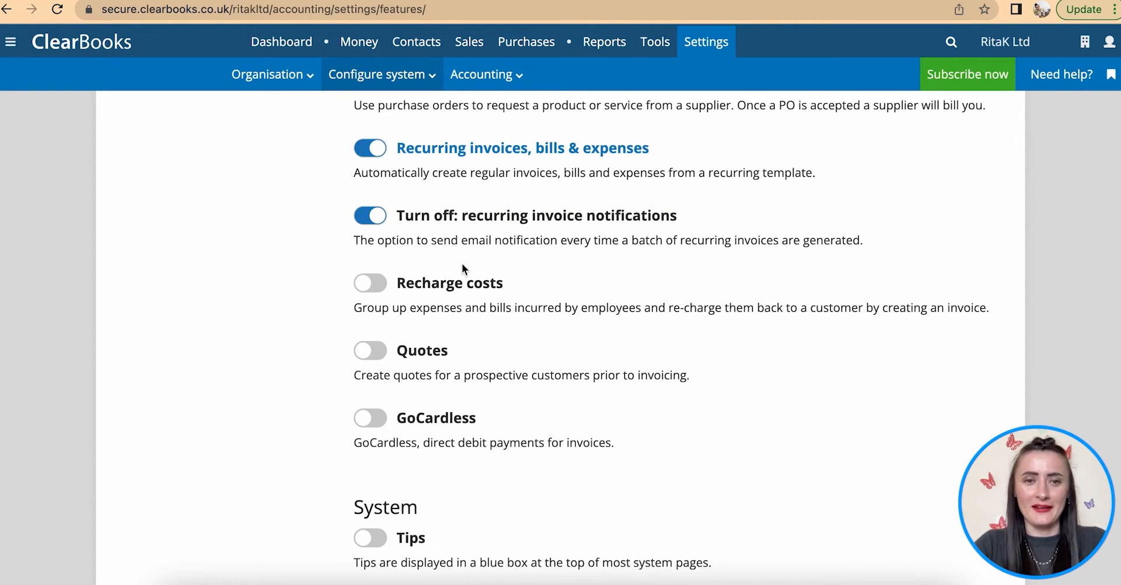
{"action": "scroll", "coordinate": [509, 396], "scroll_direction": "down", "scroll_amount": 1}
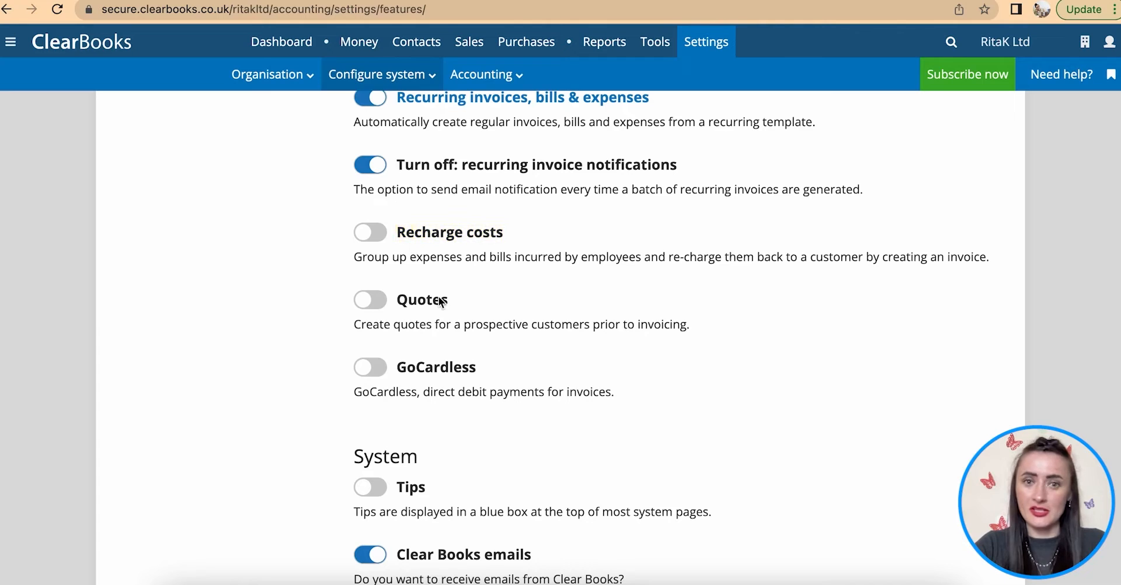
{"action": "scroll", "coordinate": [539, 327], "scroll_direction": "down", "scroll_amount": 1}
{"action": "left_click", "coordinate": [378, 244]}
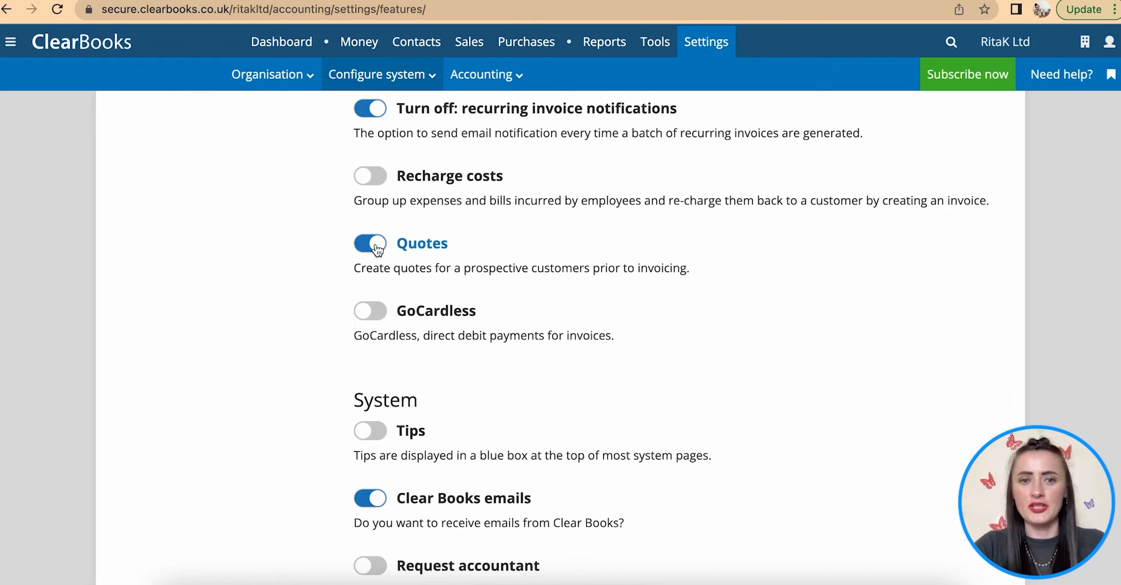
- Scroll through the System toggles, leaving partner accountant contact off and Companies House auto complete on
{"action": "scroll", "coordinate": [681, 318], "scroll_direction": "down", "scroll_amount": 1}
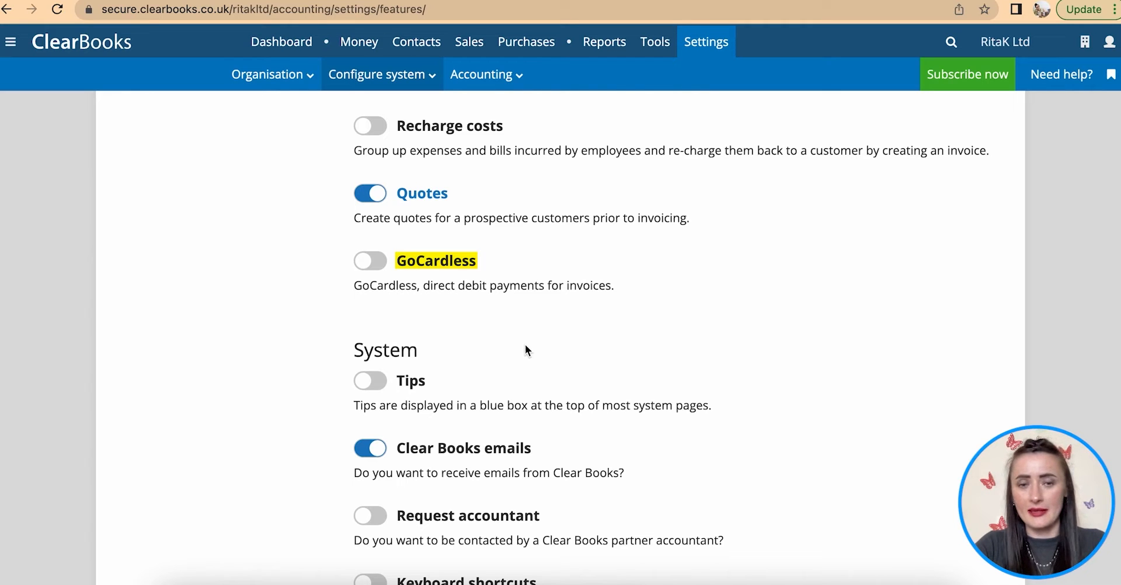
{"action": "scroll", "coordinate": [575, 349], "scroll_direction": "down", "scroll_amount": 3}
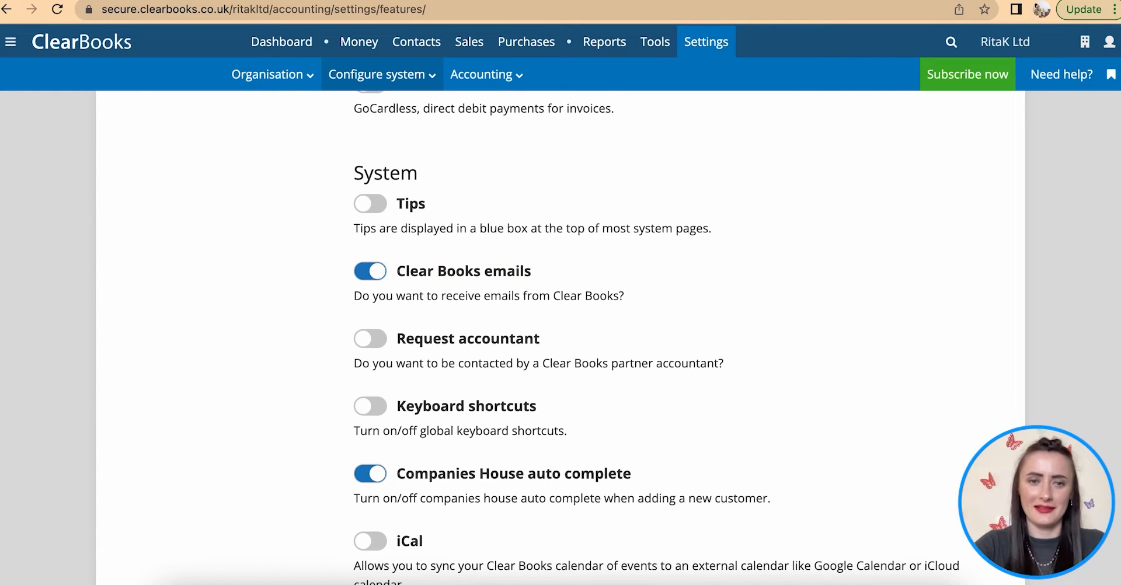
{"action": "scroll", "coordinate": [365, 277], "scroll_direction": "down", "scroll_amount": 3}
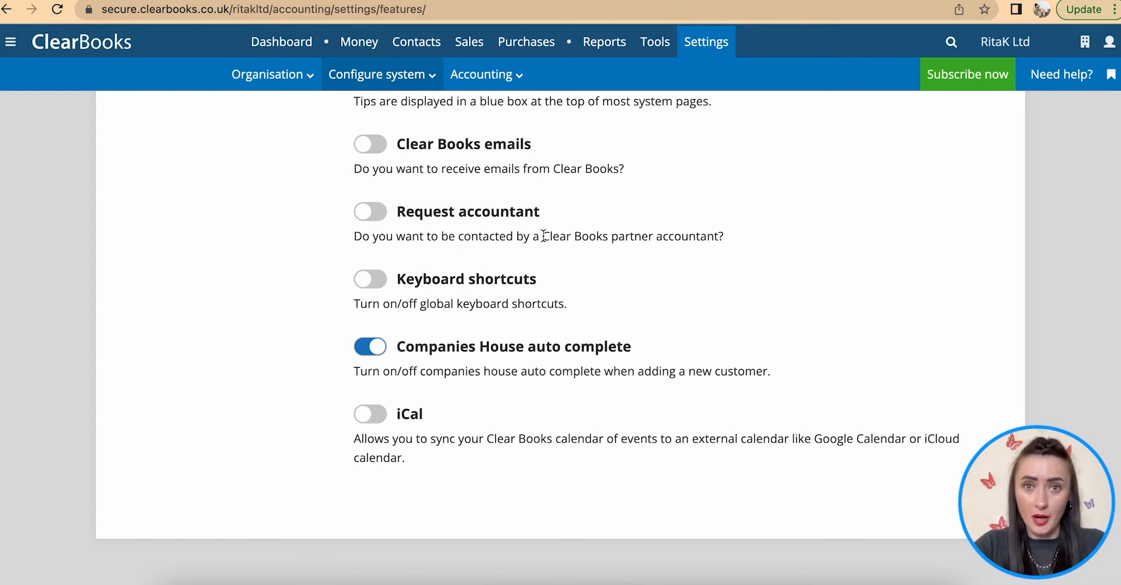
{"action": "left_click", "coordinate": [375, 214]}
{"action": "left_click", "coordinate": [364, 213]}
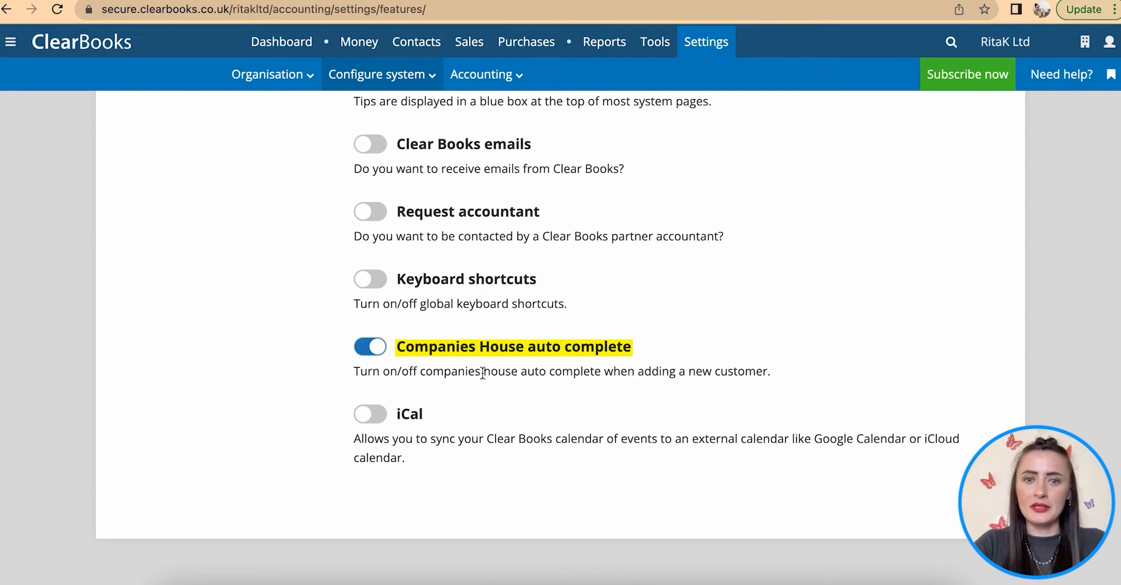
{"action": "left_click", "coordinate": [369, 347]}
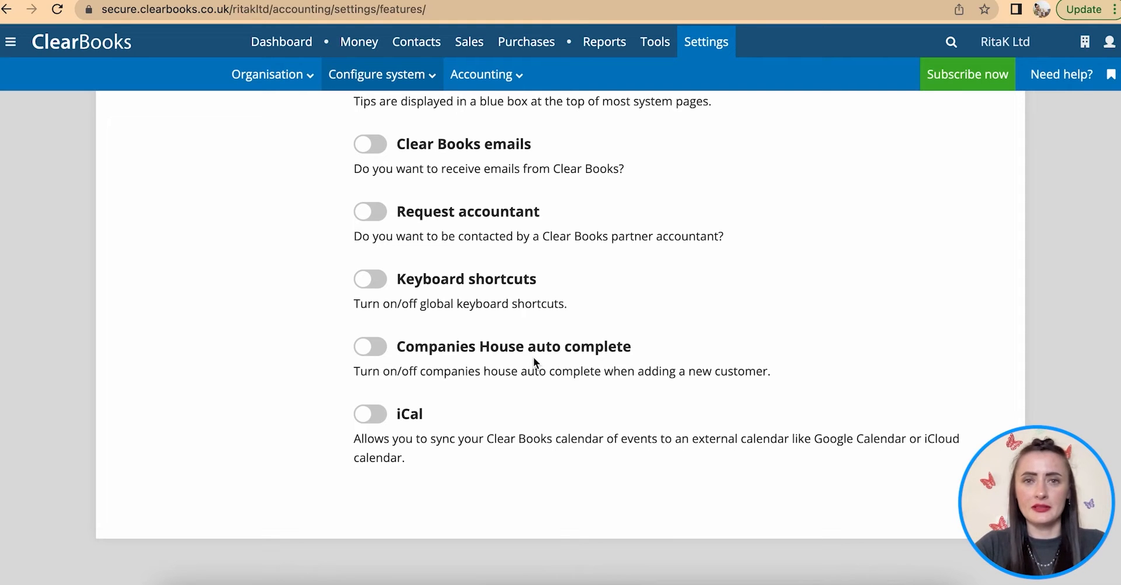
{"action": "left_click", "coordinate": [400, 348]}
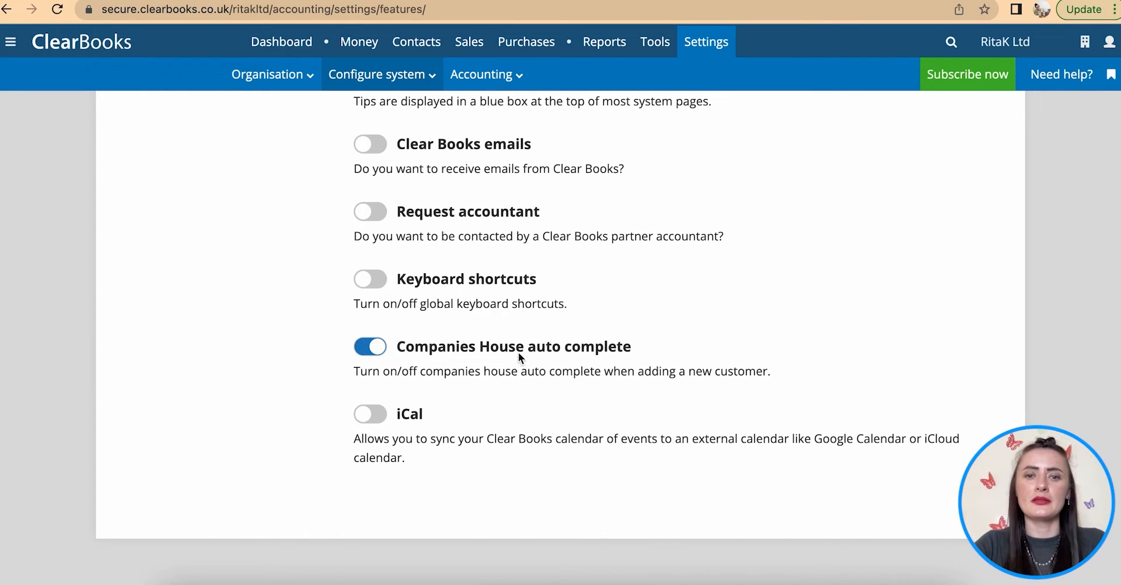
{"action": "left_click_drag", "start_coordinate": [530, 346], "coordinate": [639, 353]}
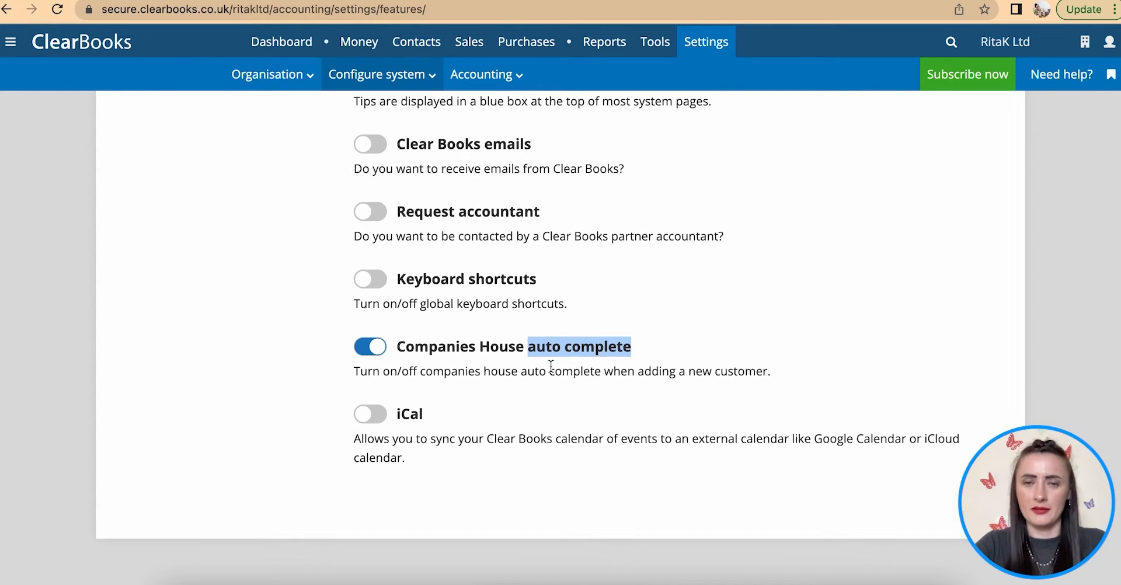
{"action": "left_click_drag", "start_coordinate": [483, 372], "coordinate": [739, 365]}
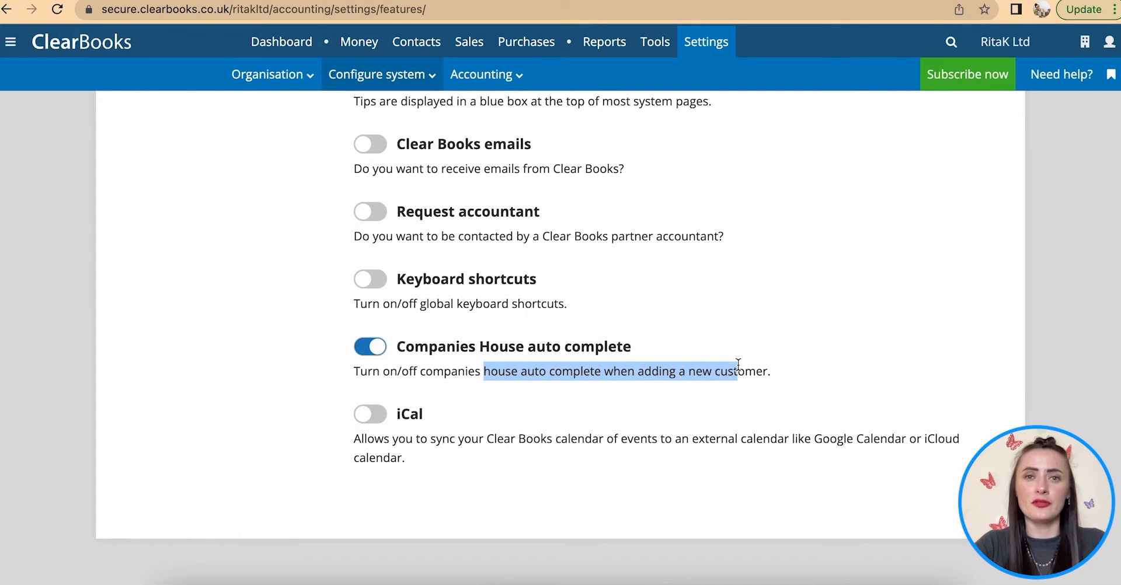
{"action": "left_click", "coordinate": [663, 372]}
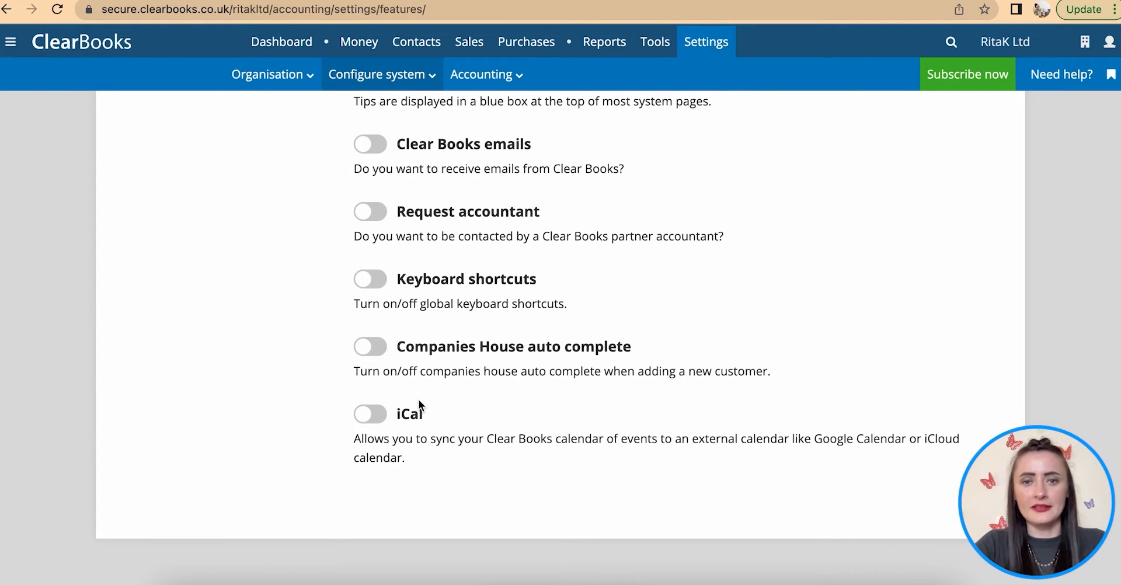
- Return to the top and open the Invoicing & expenses feature settings
{"action": "scroll", "coordinate": [419, 400], "scroll_direction": "down", "scroll_amount": 2}
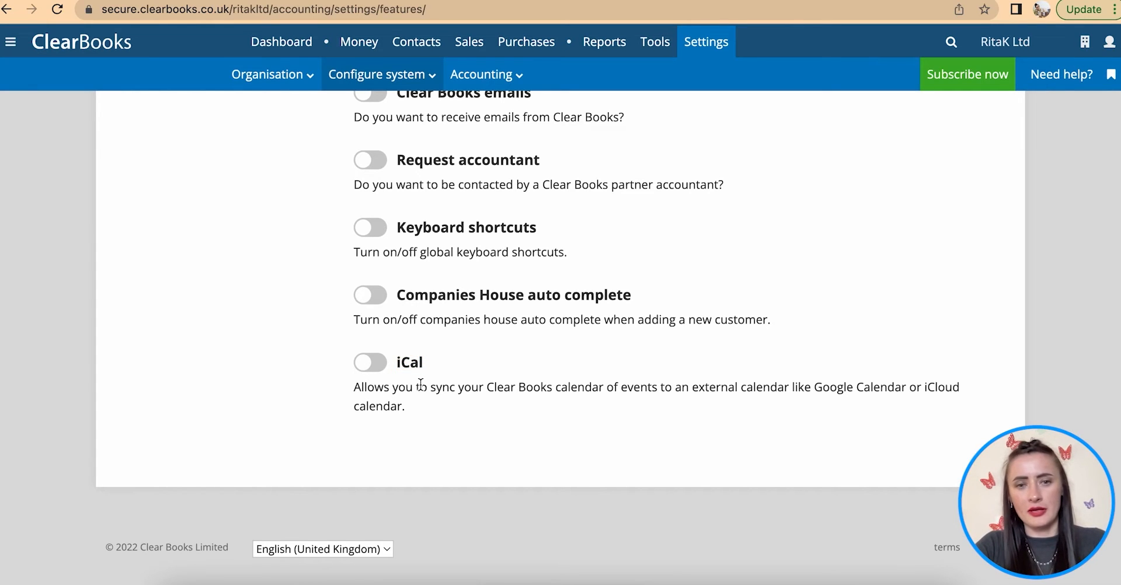
{"action": "scroll", "coordinate": [421, 386], "scroll_direction": "up", "scroll_amount": 6}
{"action": "scroll", "coordinate": [421, 385], "scroll_direction": "up", "scroll_amount": 3}
{"action": "scroll", "coordinate": [420, 386], "scroll_direction": "down", "scroll_amount": 9}
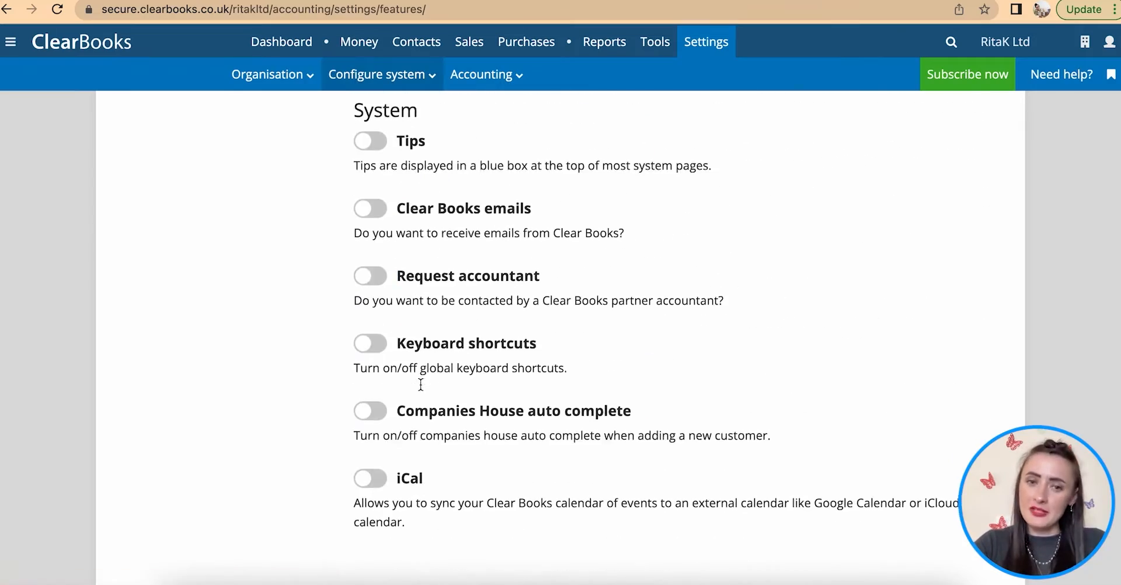
{"action": "scroll", "coordinate": [421, 385], "scroll_direction": "up", "scroll_amount": 8}
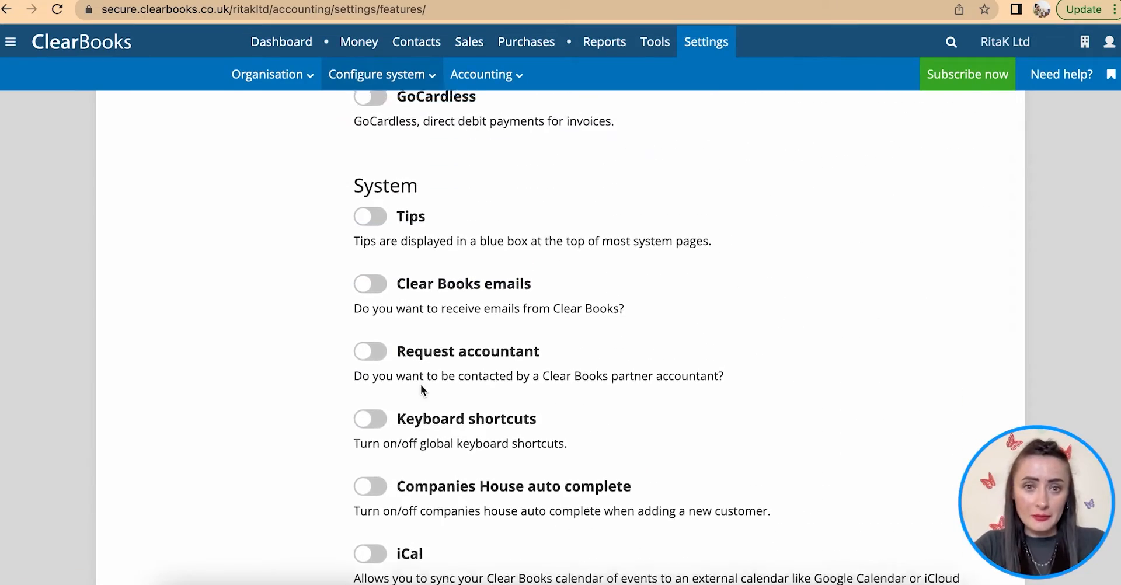
{"action": "scroll", "coordinate": [420, 384], "scroll_direction": "up", "scroll_amount": 12}
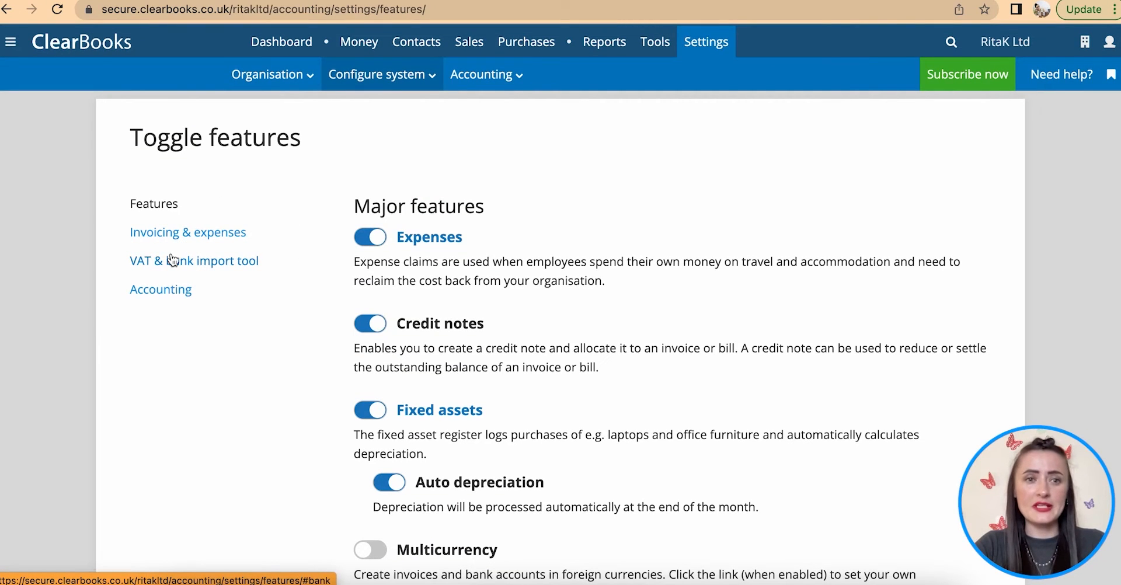
{"action": "left_click", "coordinate": [161, 235]}
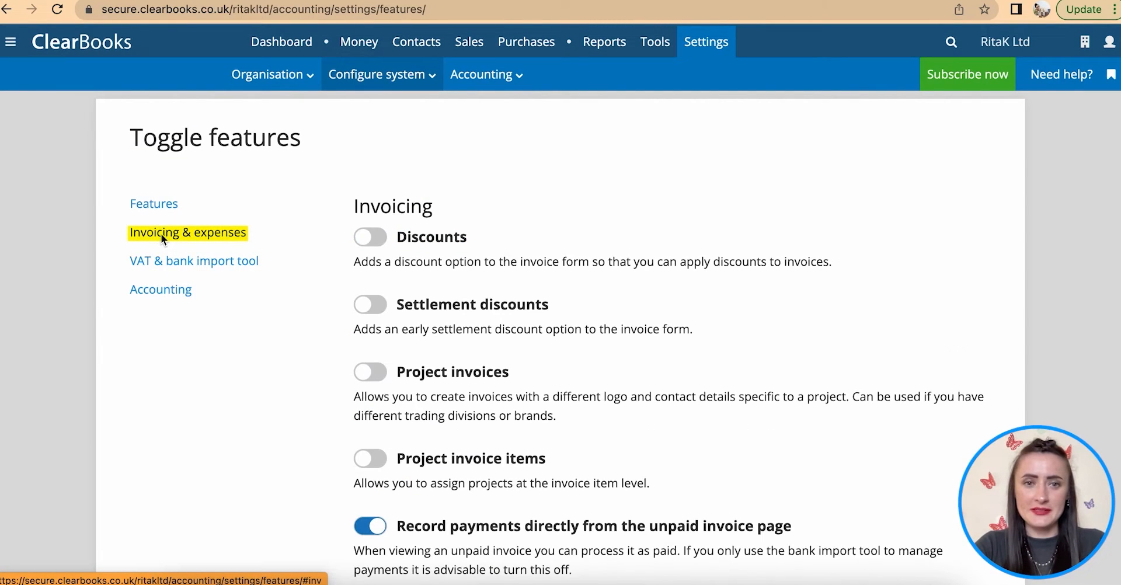
- Try the Discounts and Record payments toggles, leaving Discounts off and Record payments on
{"action": "left_click", "coordinate": [377, 240]}
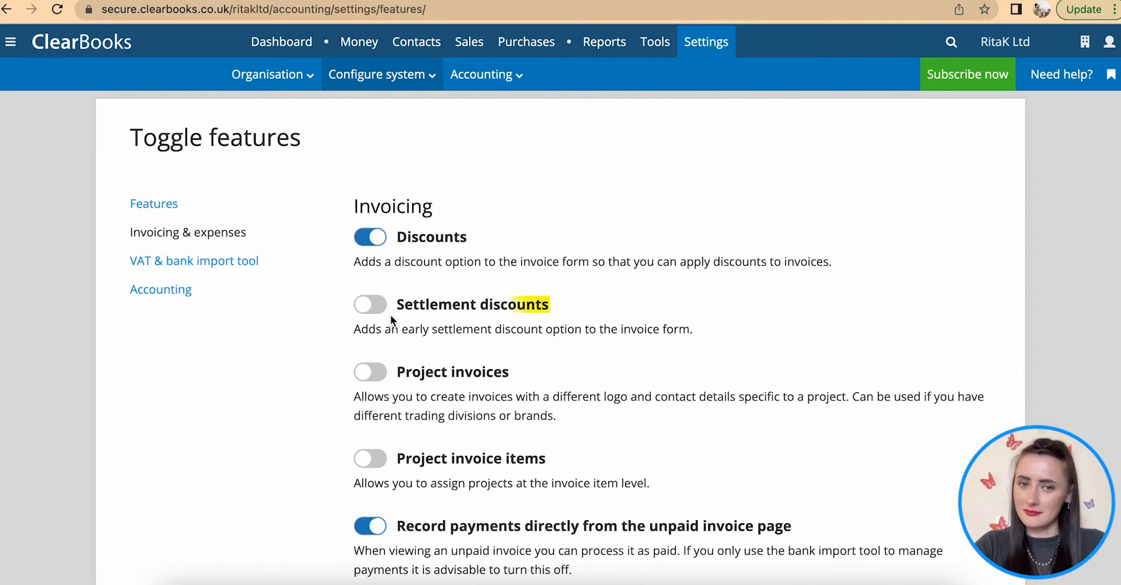
{"action": "left_click", "coordinate": [366, 238]}
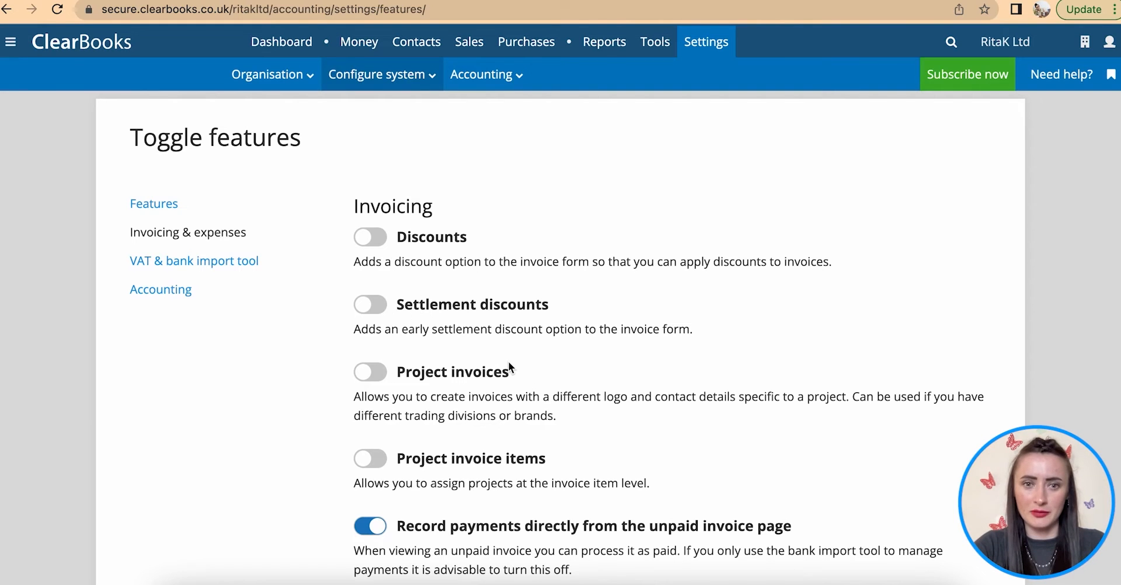
{"action": "scroll", "coordinate": [508, 365], "scroll_direction": "down", "scroll_amount": 4}
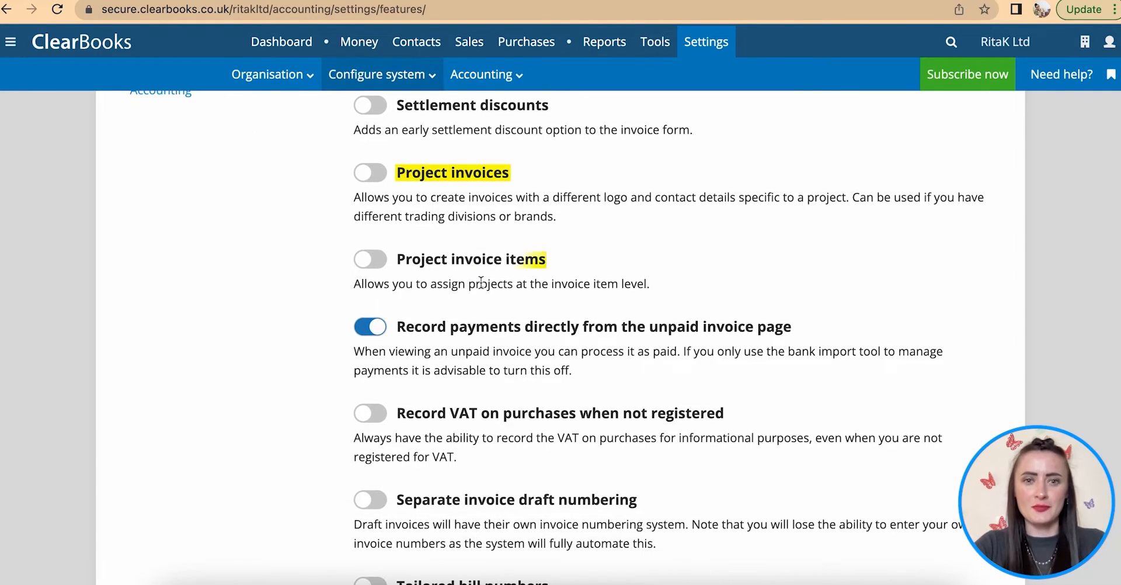
{"action": "scroll", "coordinate": [548, 293], "scroll_direction": "down", "scroll_amount": 2}
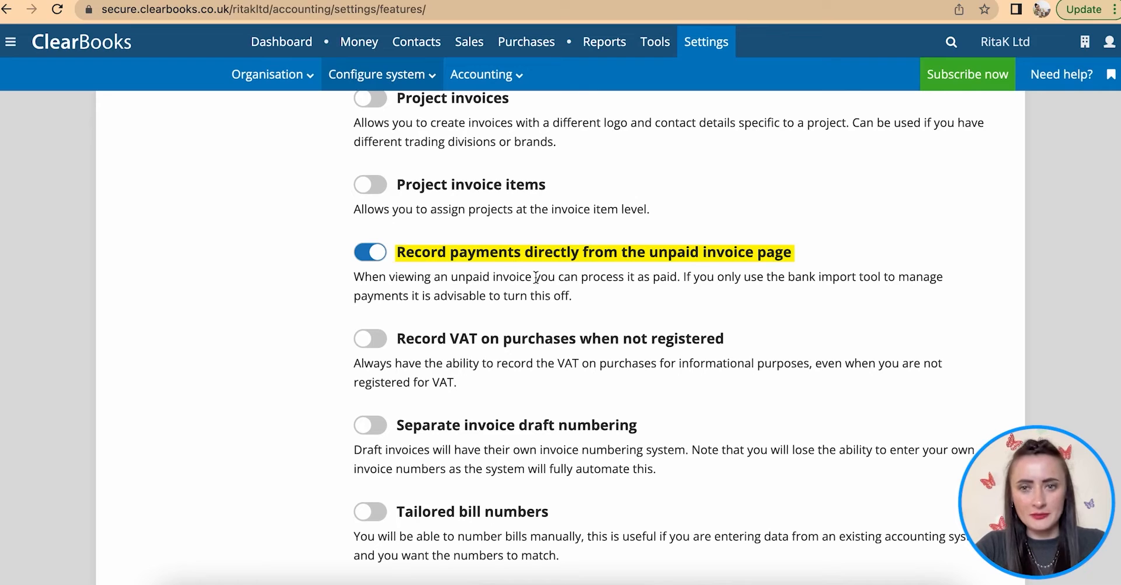
{"action": "left_click", "coordinate": [362, 254]}
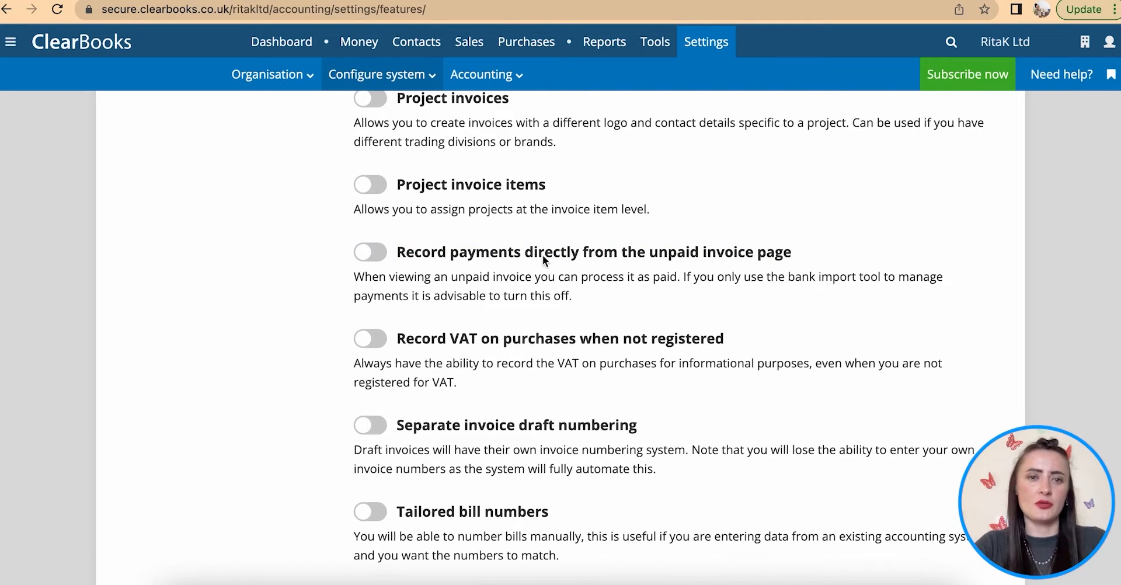
{"action": "left_click", "coordinate": [373, 253]}
- Turn on Tailored bill numbers and Email with attached PDF
{"action": "scroll", "coordinate": [579, 394], "scroll_direction": "down", "scroll_amount": 2}
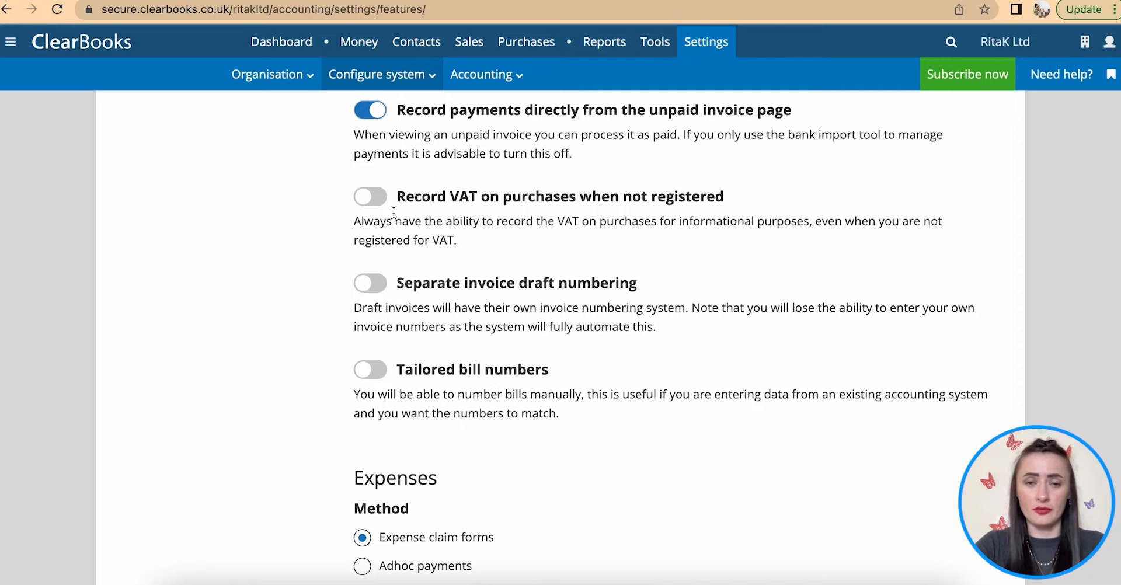
{"action": "scroll", "coordinate": [438, 310], "scroll_direction": "down", "scroll_amount": 2}
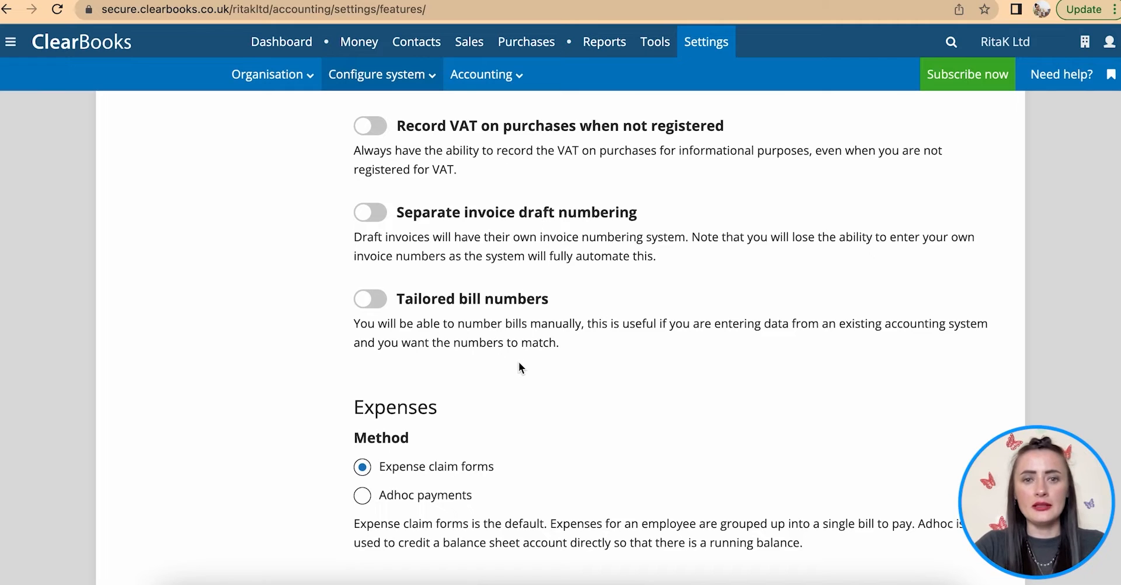
{"action": "scroll", "coordinate": [519, 362], "scroll_direction": "down", "scroll_amount": 1}
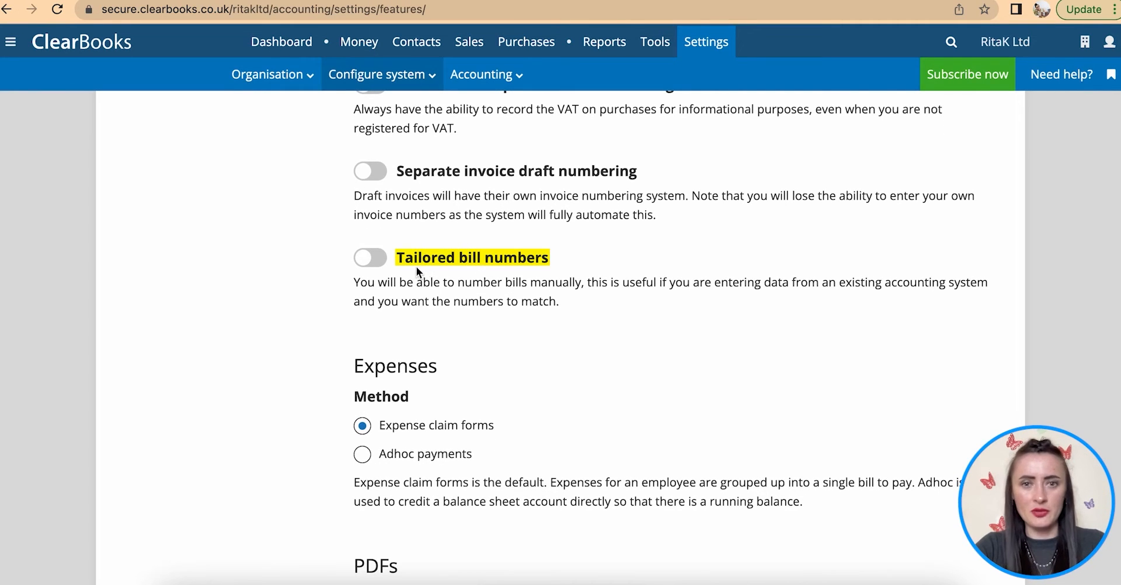
{"action": "left_click", "coordinate": [378, 259]}
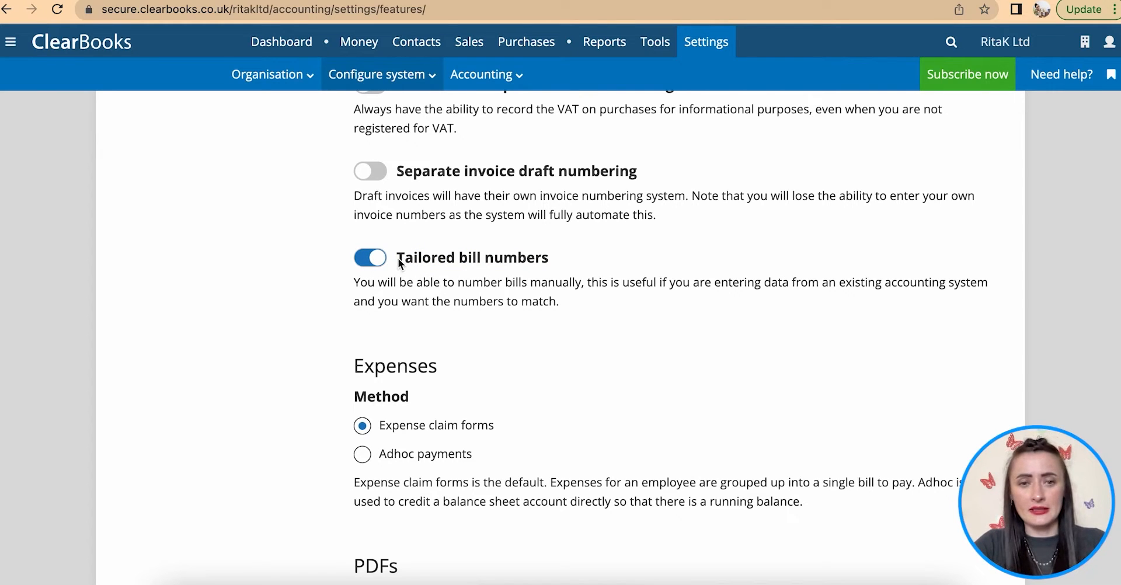
{"action": "scroll", "coordinate": [470, 300], "scroll_direction": "down", "scroll_amount": 3}
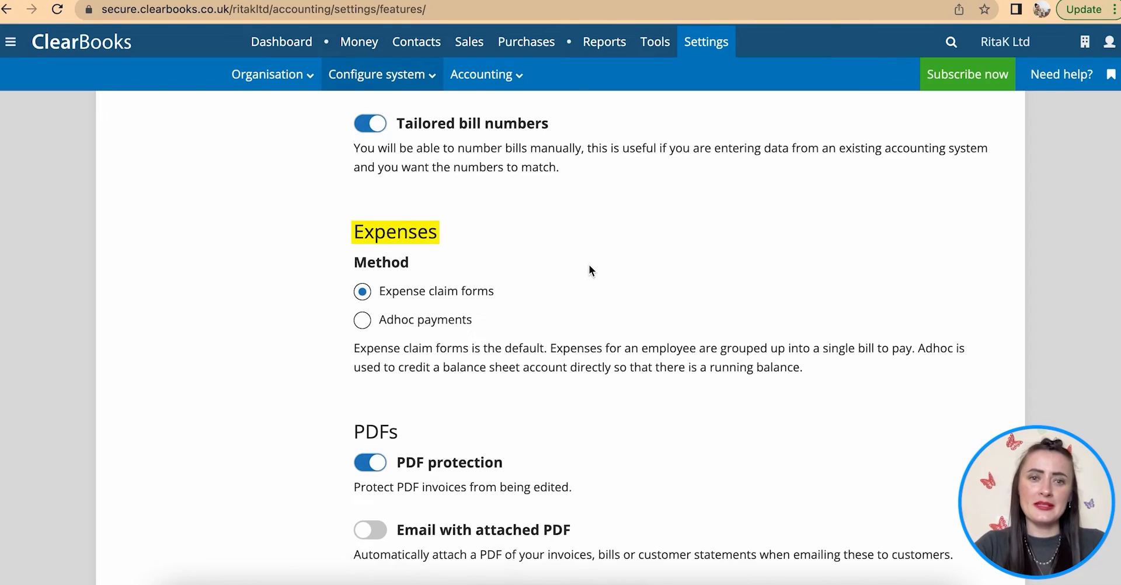
{"action": "scroll", "coordinate": [589, 264], "scroll_direction": "down", "scroll_amount": 2}
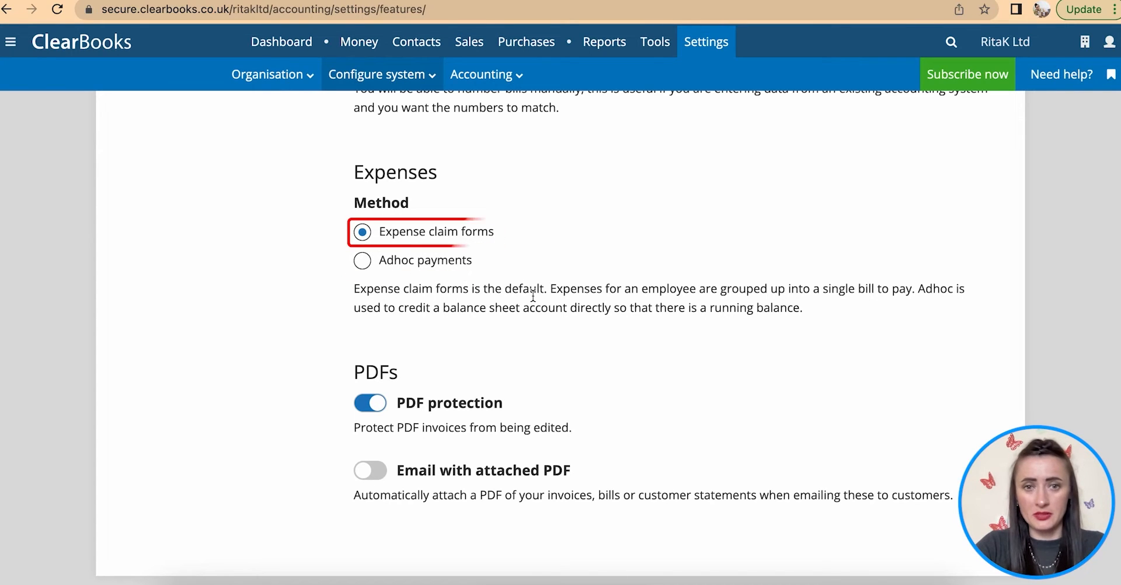
{"action": "scroll", "coordinate": [532, 300], "scroll_direction": "down", "scroll_amount": 3}
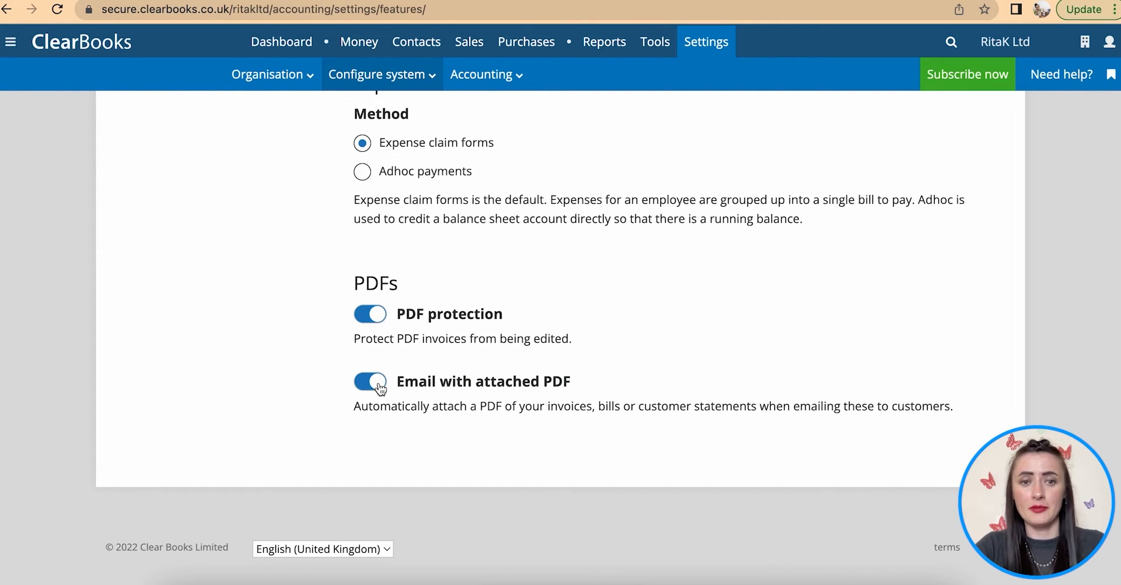
{"action": "scroll", "coordinate": [439, 374], "scroll_direction": "up", "scroll_amount": 10}
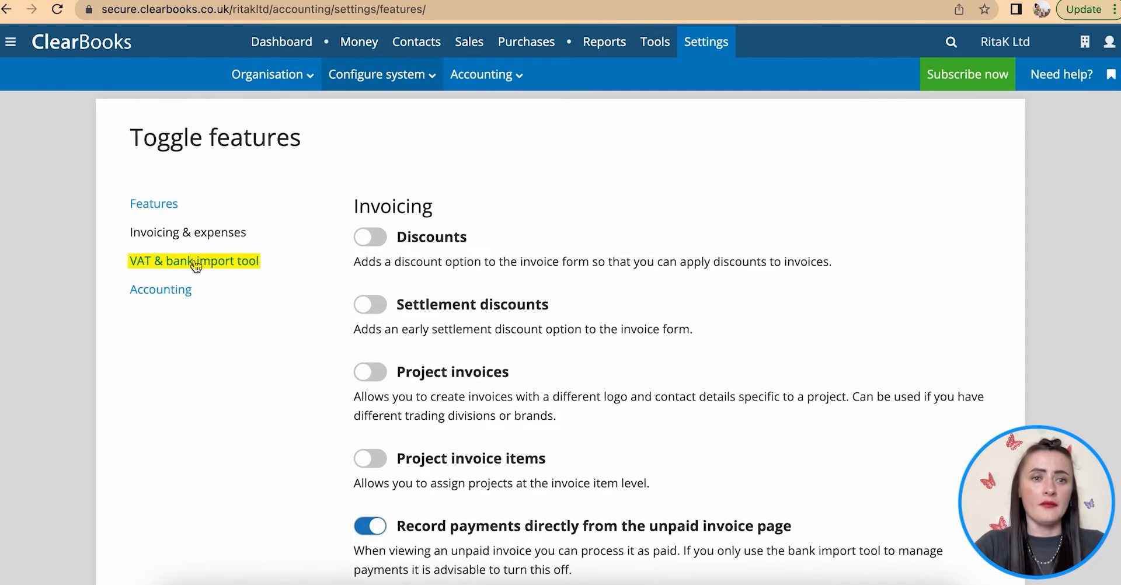
- Under VAT & bank import tool, switch off MTD VAT Submission, then view the Accounting toggles
{"action": "left_click", "coordinate": [194, 263]}
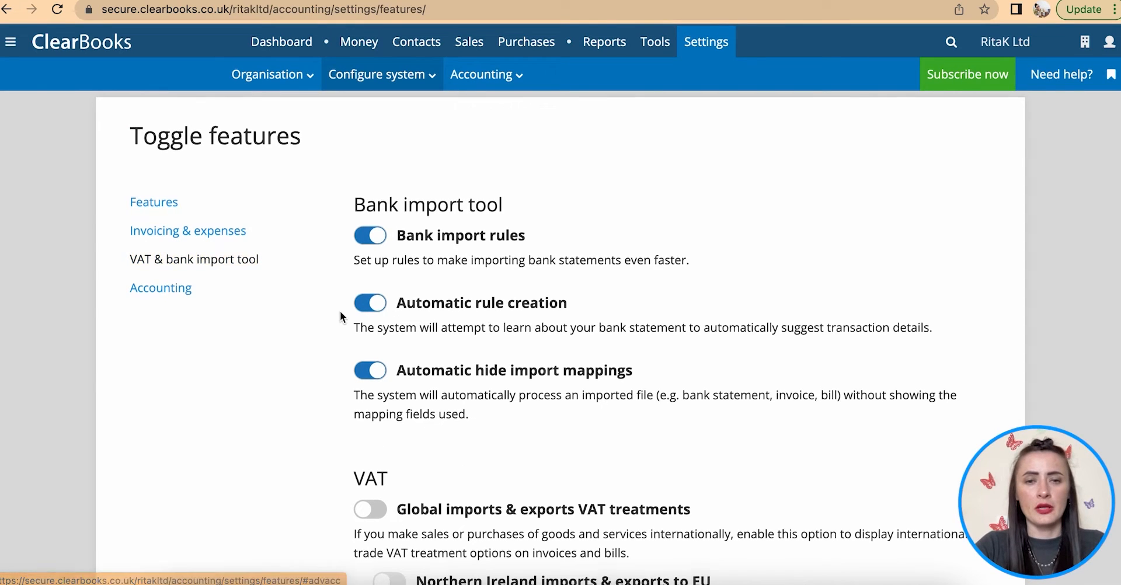
{"action": "scroll", "coordinate": [340, 316], "scroll_direction": "down", "scroll_amount": 1}
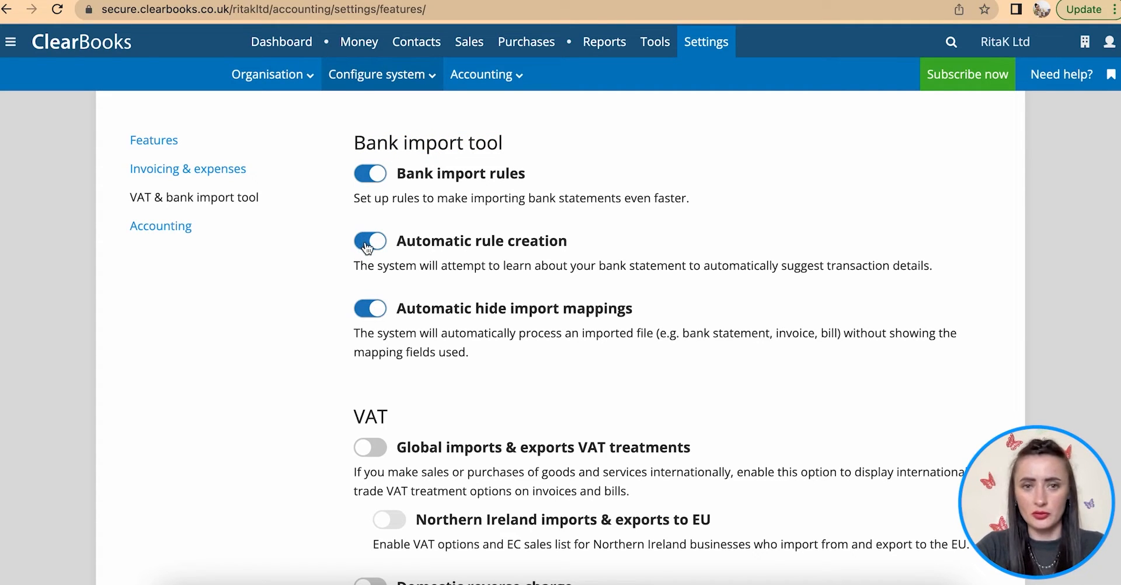
{"action": "scroll", "coordinate": [448, 396], "scroll_direction": "down", "scroll_amount": 4}
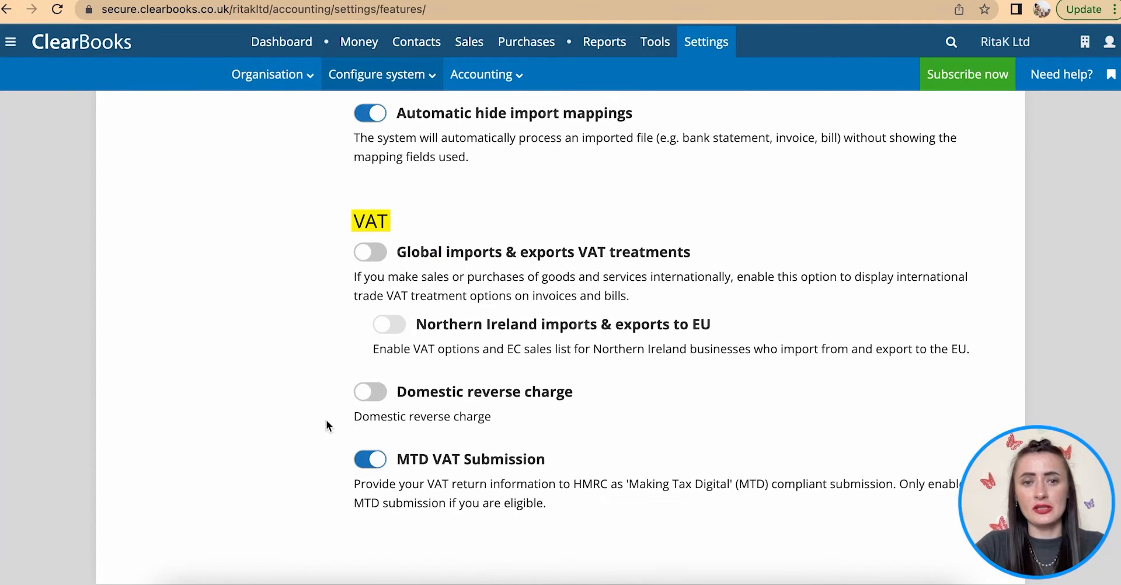
{"action": "left_click", "coordinate": [368, 460]}
{"action": "scroll", "coordinate": [409, 461], "scroll_direction": "up", "scroll_amount": 5}
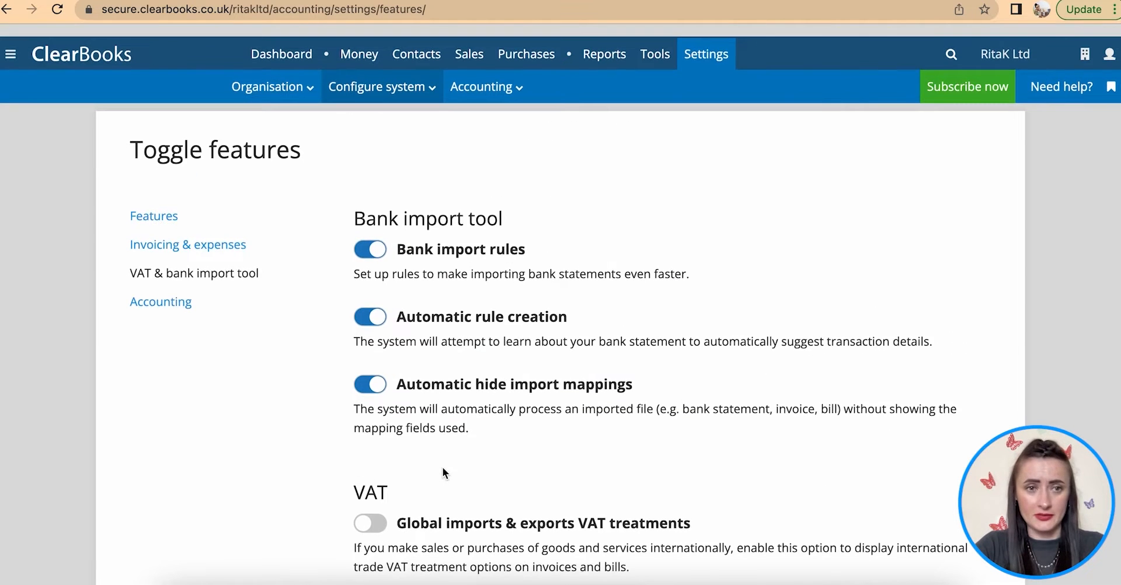
{"action": "left_click", "coordinate": [184, 297]}
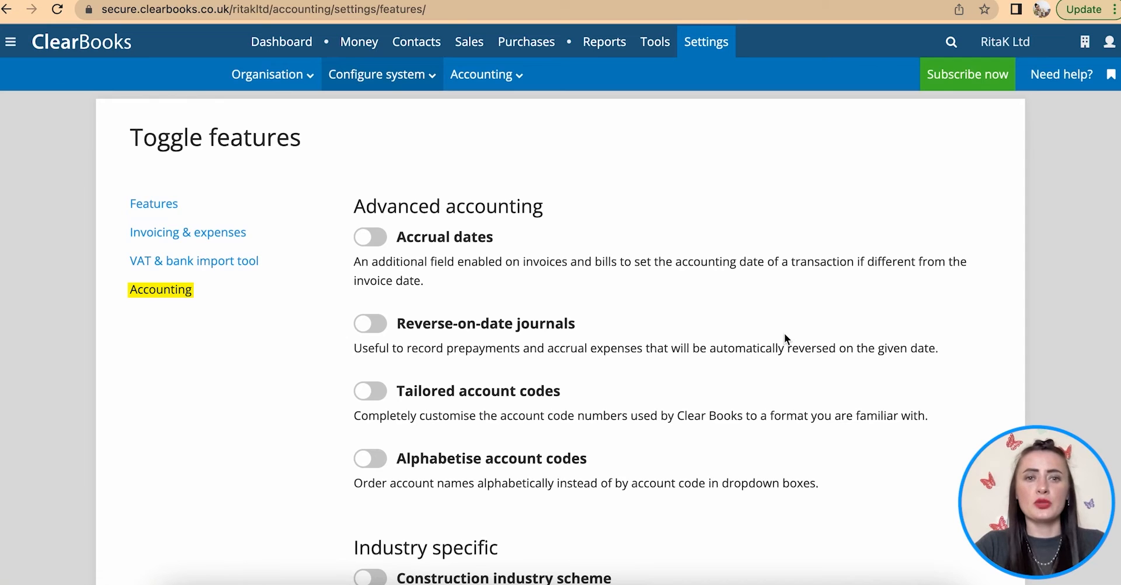
{"action": "scroll", "coordinate": [784, 336], "scroll_direction": "down", "scroll_amount": 2}
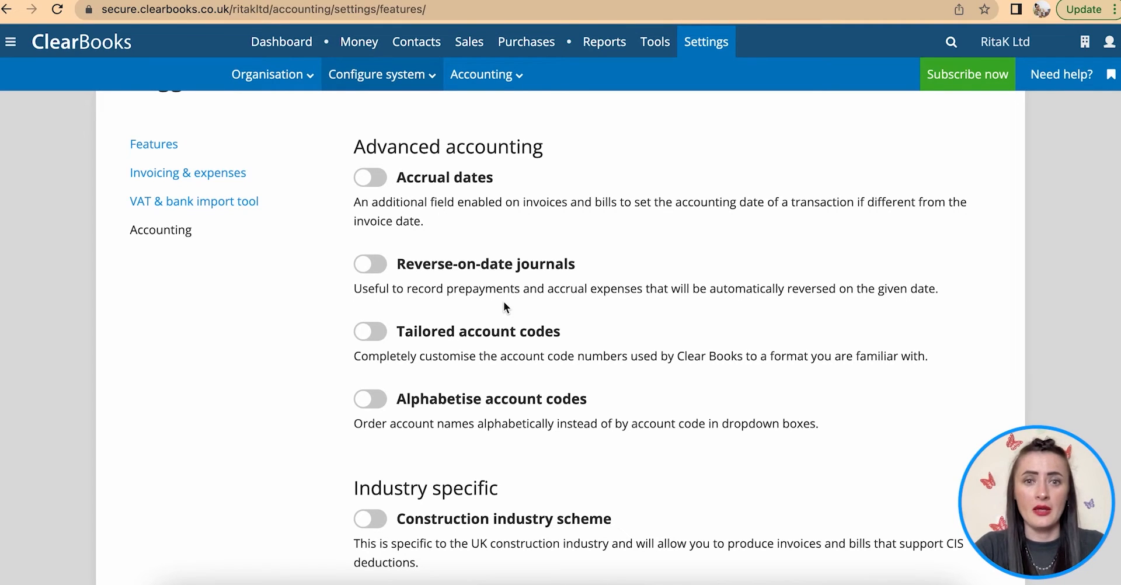
{"action": "scroll", "coordinate": [504, 302], "scroll_direction": "down", "scroll_amount": 2}
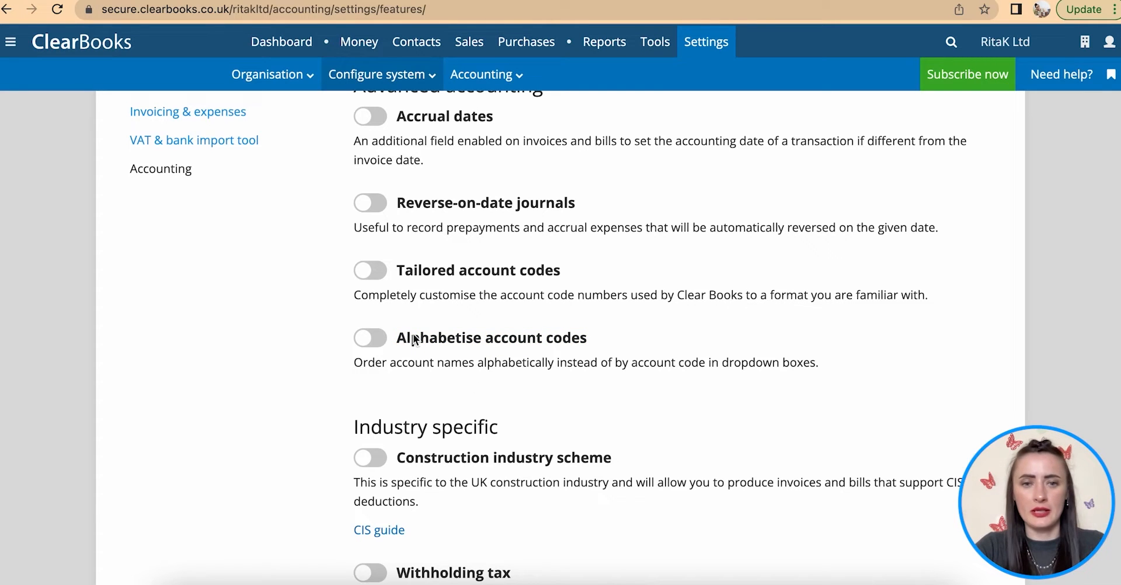
{"action": "scroll", "coordinate": [556, 389], "scroll_direction": "down", "scroll_amount": 3}
{"action": "scroll", "coordinate": [557, 390], "scroll_direction": "down", "scroll_amount": 5}
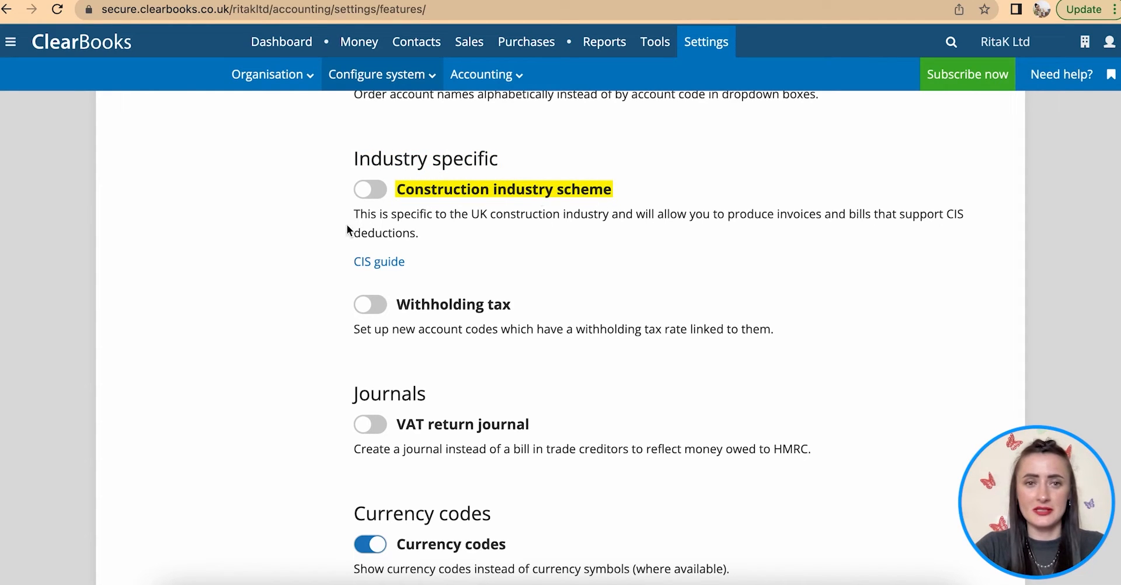
{"action": "scroll", "coordinate": [480, 350], "scroll_direction": "up", "scroll_amount": 5}
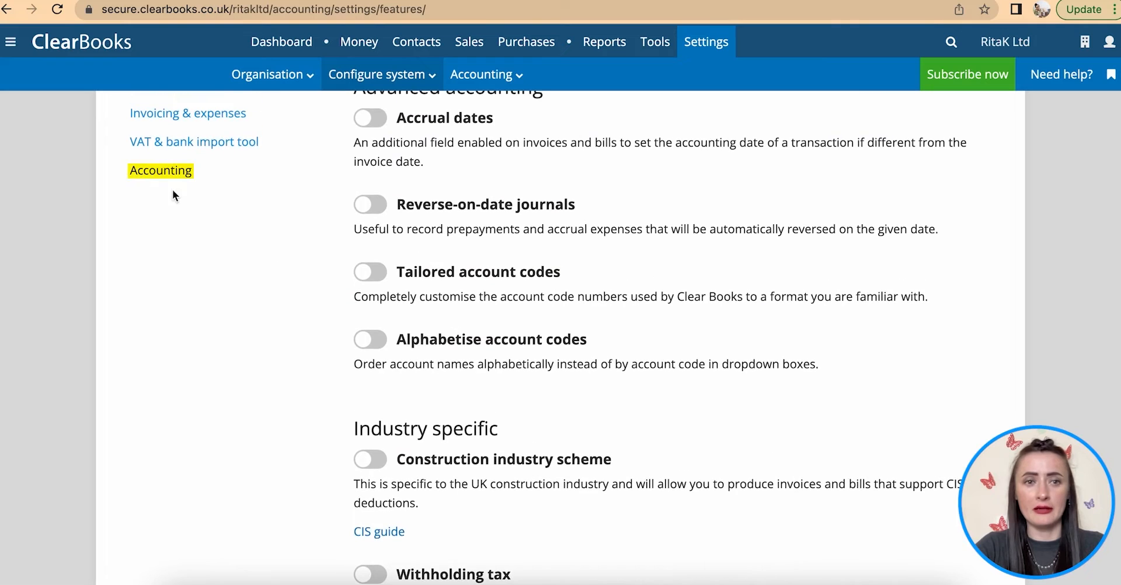
{"action": "scroll", "coordinate": [504, 446], "scroll_direction": "down", "scroll_amount": 8}
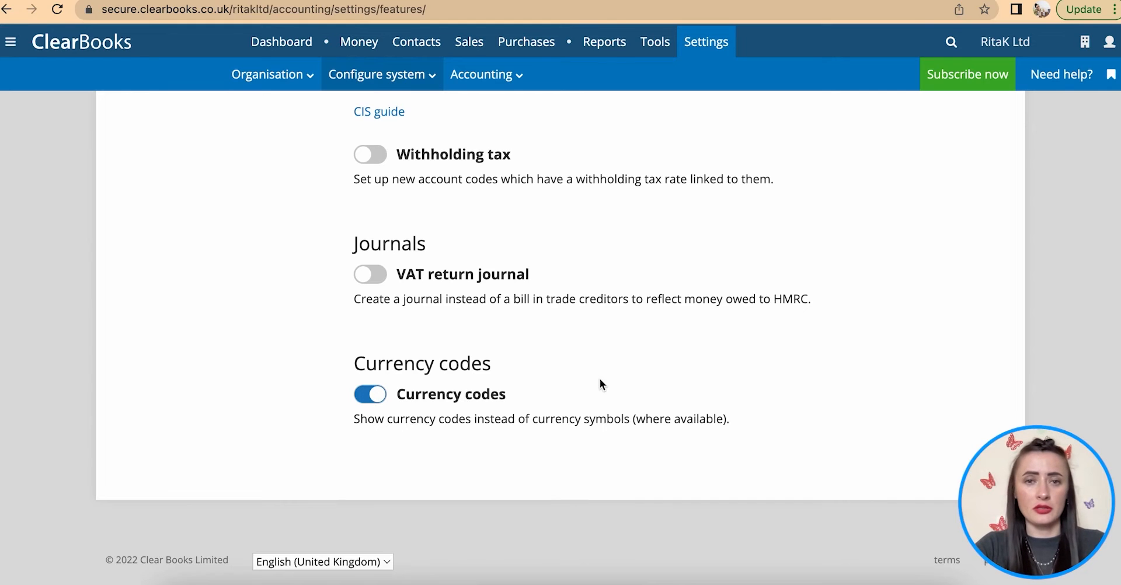
{"action": "scroll", "coordinate": [601, 383], "scroll_direction": "up", "scroll_amount": 10}
{"action": "mouse_move", "coordinate": [383, 83]}
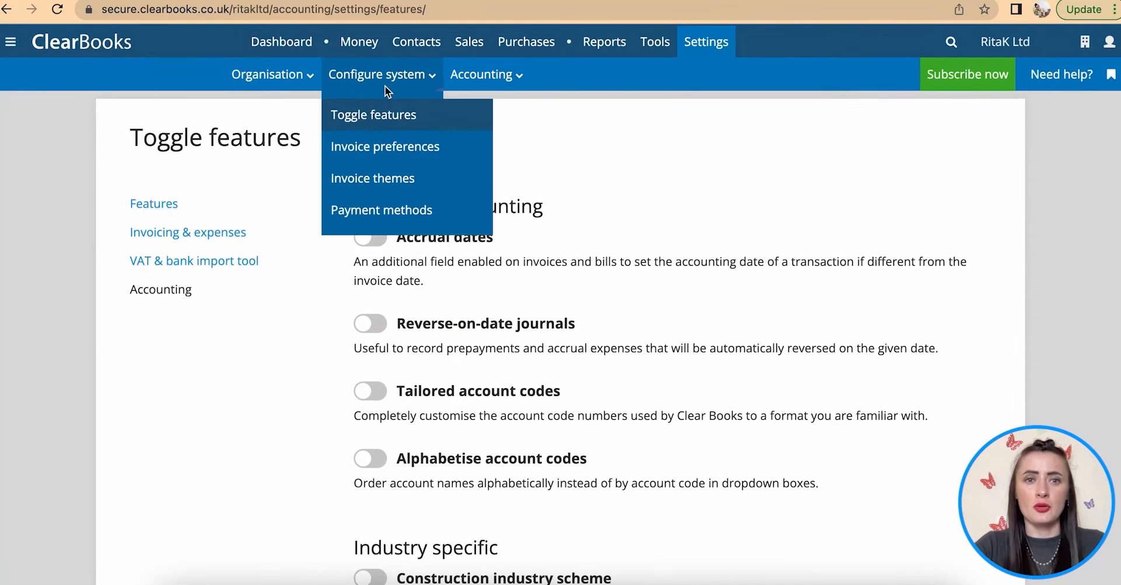
- Open the Invoice Preferences page and show the Default Payment Details choices
{"action": "left_click", "coordinate": [386, 149]}
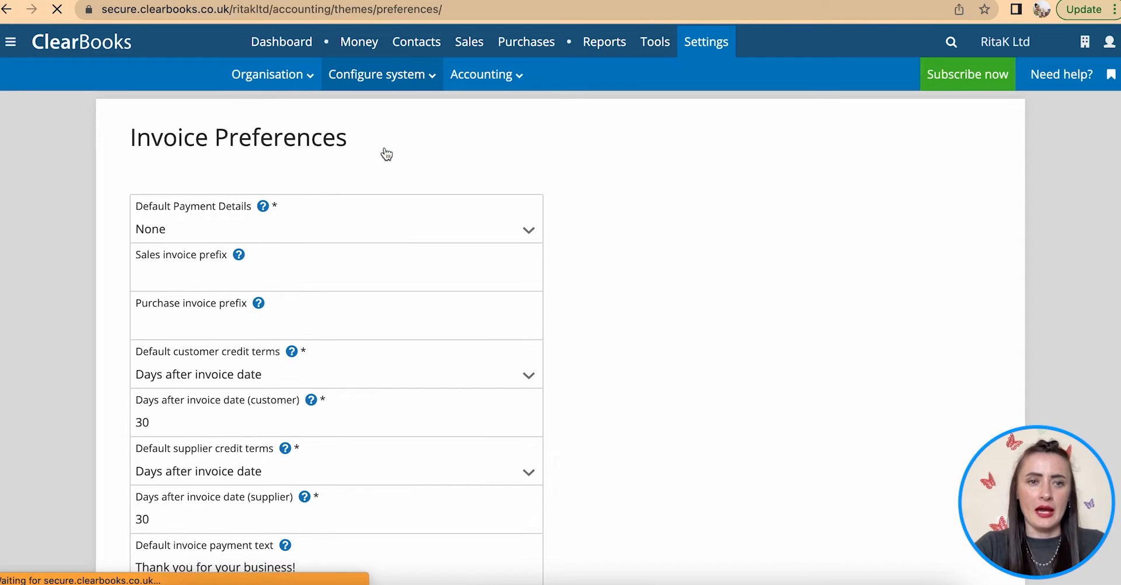
{"action": "scroll", "coordinate": [710, 310], "scroll_direction": "down", "scroll_amount": 1}
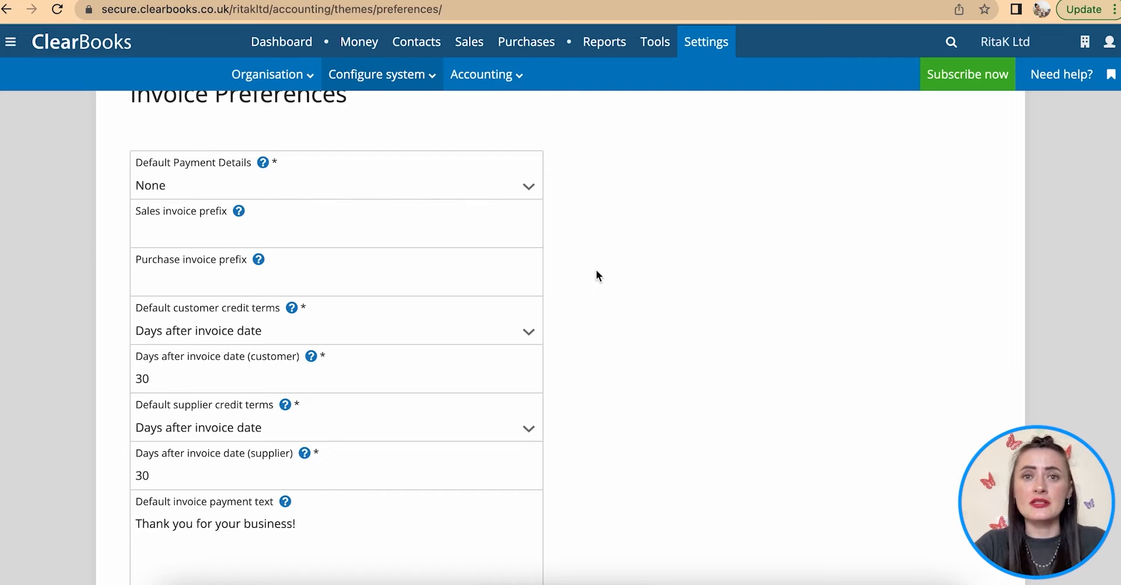
{"action": "left_click", "coordinate": [265, 190]}
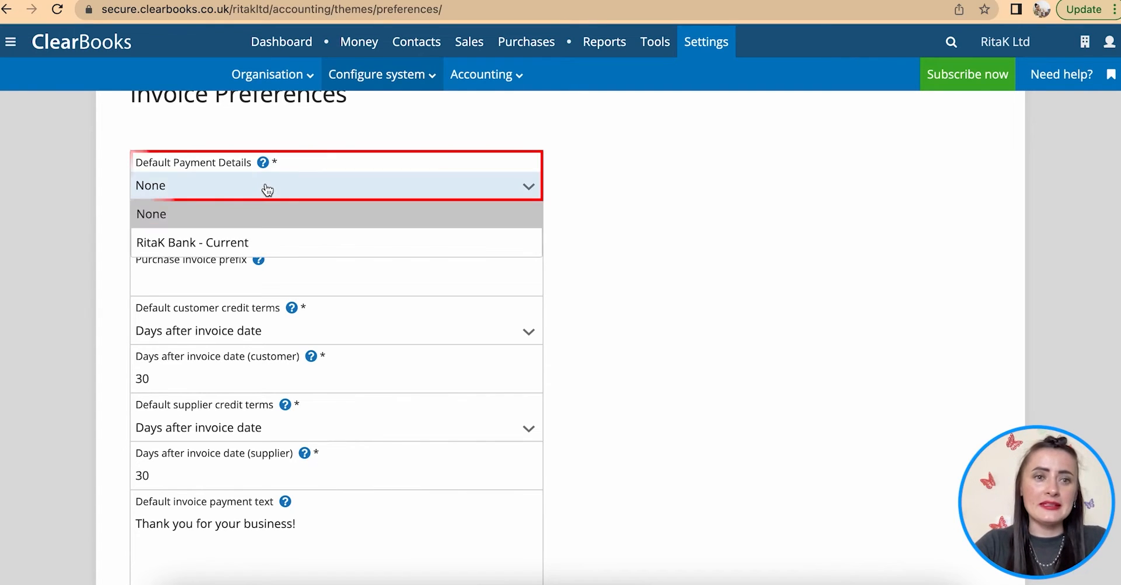
- Use RitaK Bank - Current as default payment details, with sales prefix RKINV and purchase prefix PO
{"action": "left_click", "coordinate": [264, 245]}
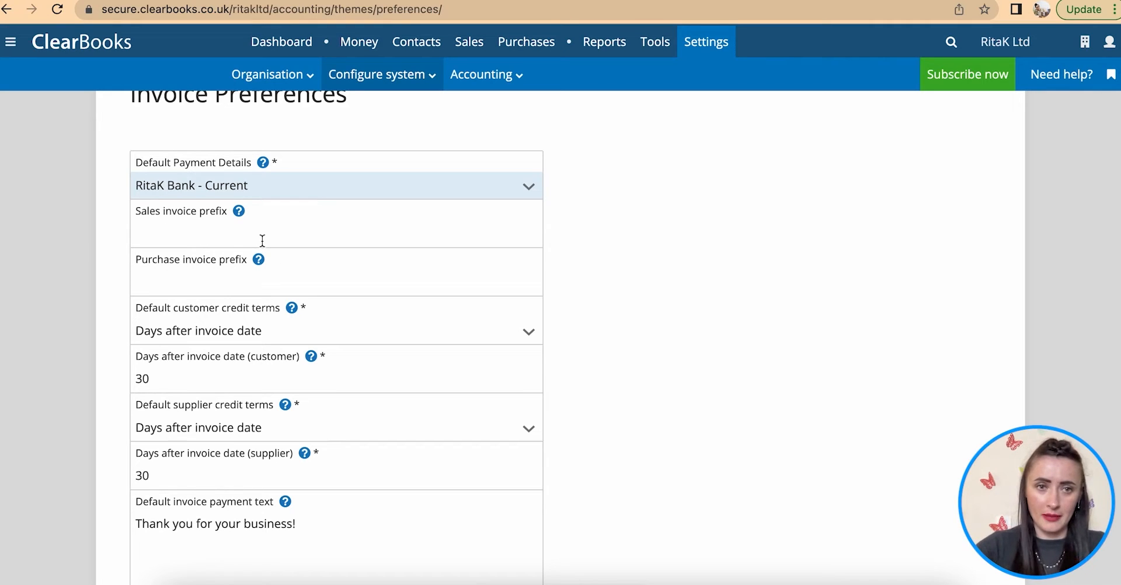
{"action": "left_click", "coordinate": [178, 231]}
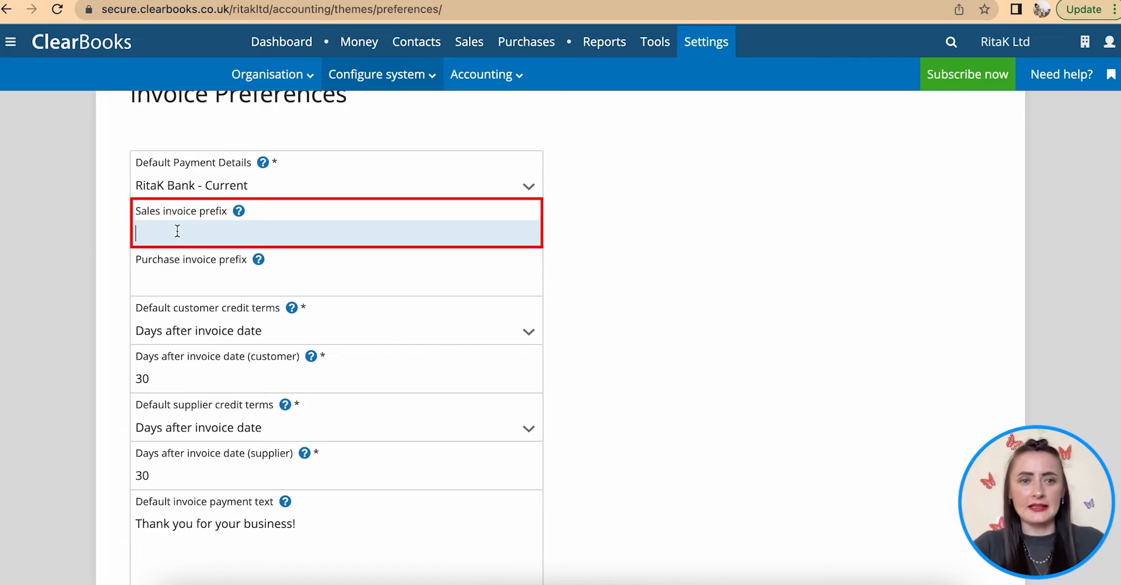
{"action": "type", "text": "R"}
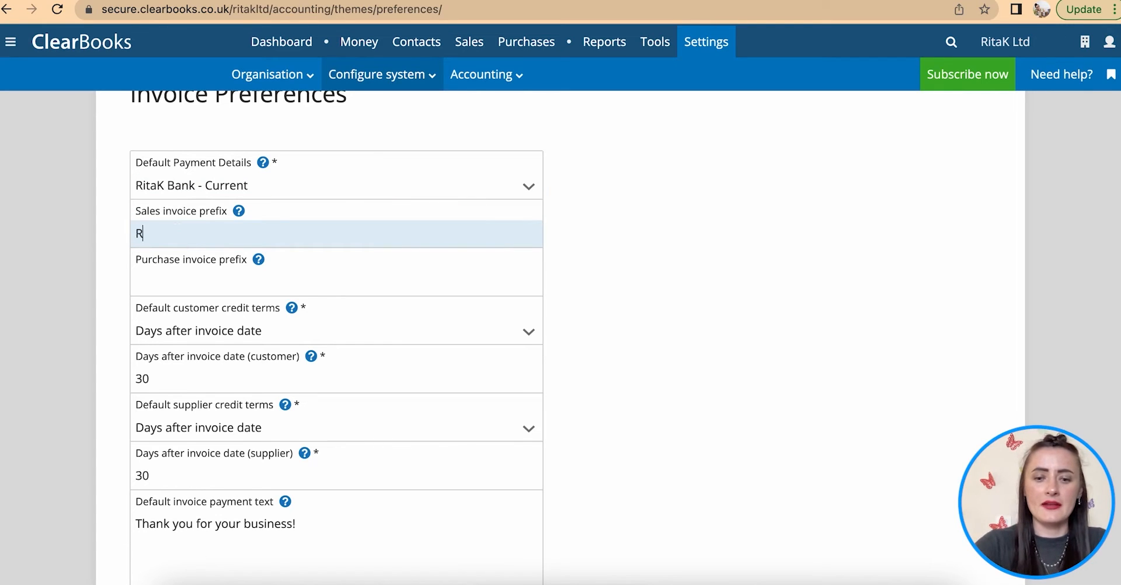
{"action": "type", "text": "KI"}
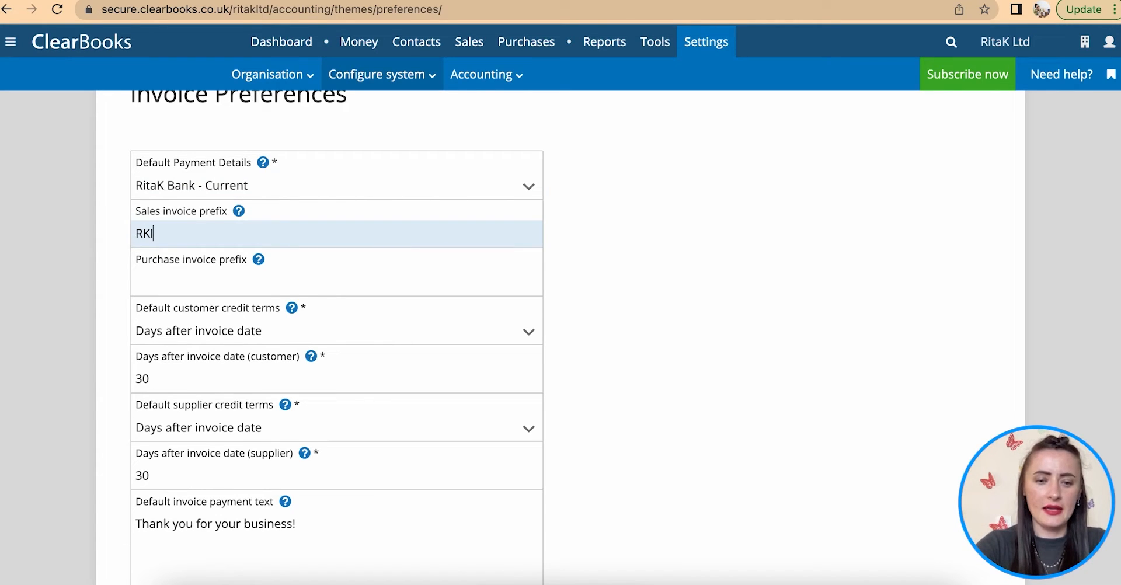
{"action": "type", "text": "NV"}
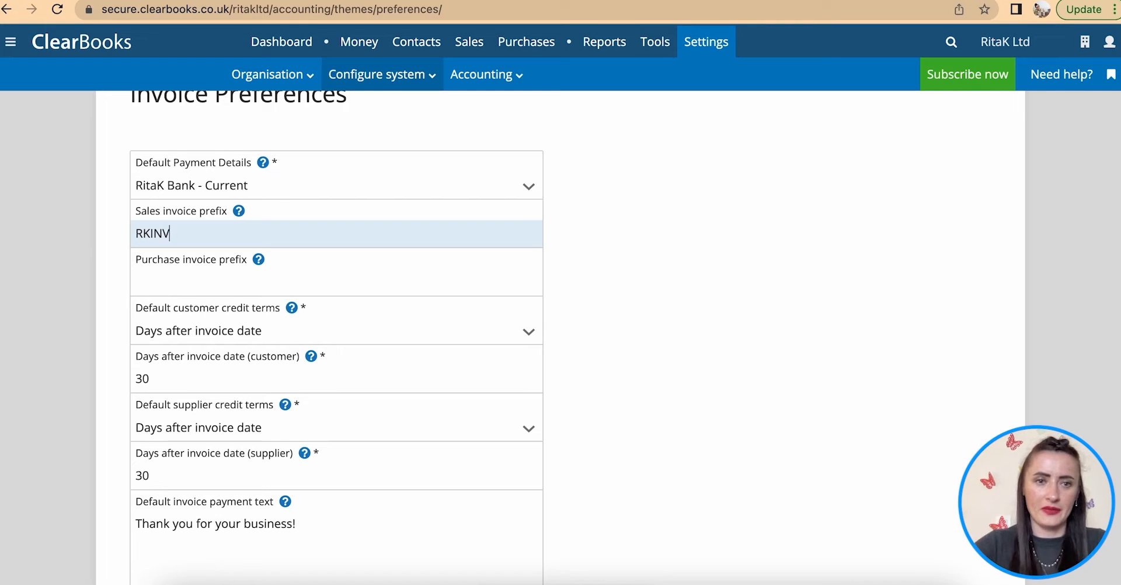
{"action": "left_click", "coordinate": [222, 291]}
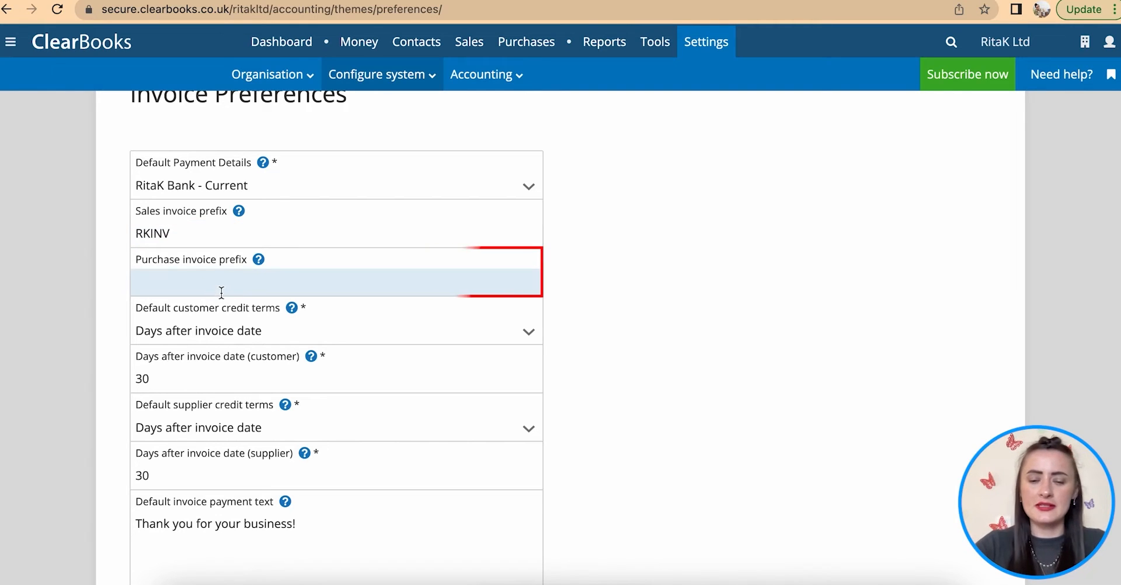
{"action": "type", "text": "PO"}
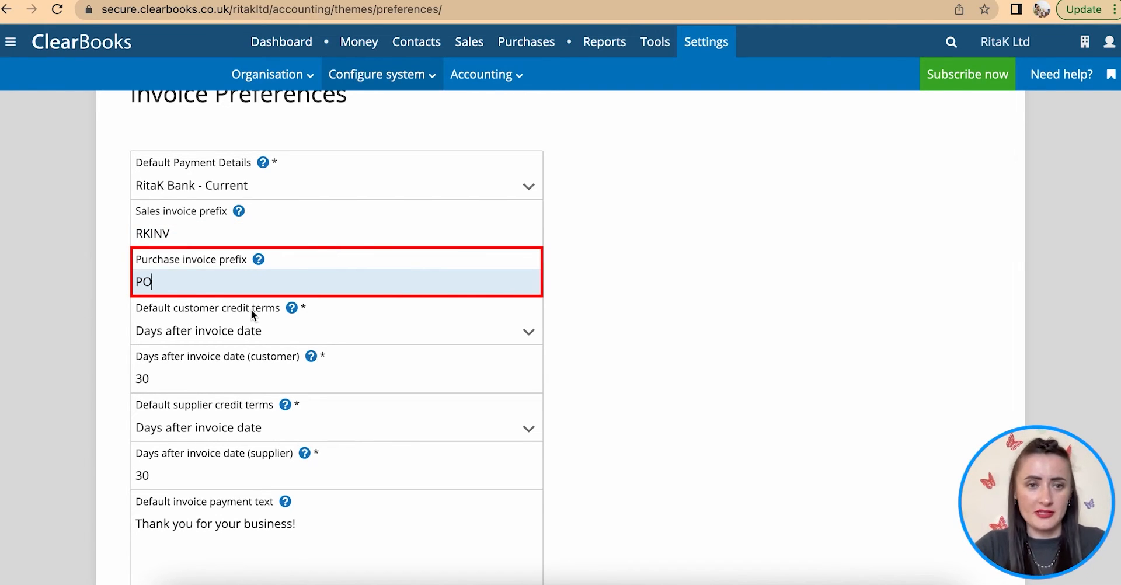
{"action": "scroll", "coordinate": [251, 309], "scroll_direction": "down", "scroll_amount": 2}
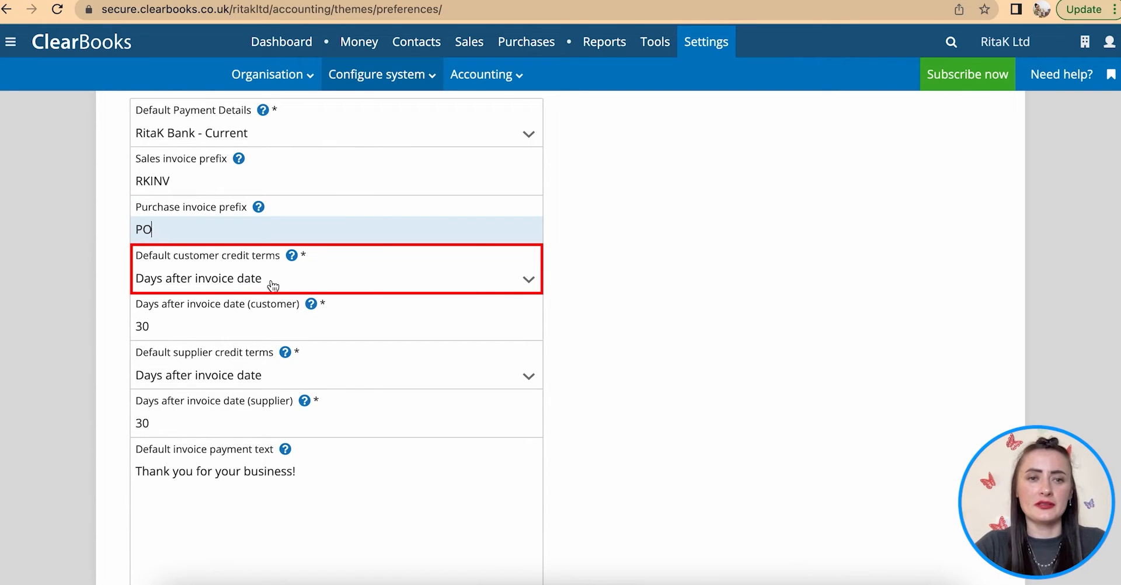
- Set customer credit terms to 7 days after invoice date instead of 30
{"action": "left_click", "coordinate": [259, 285]}
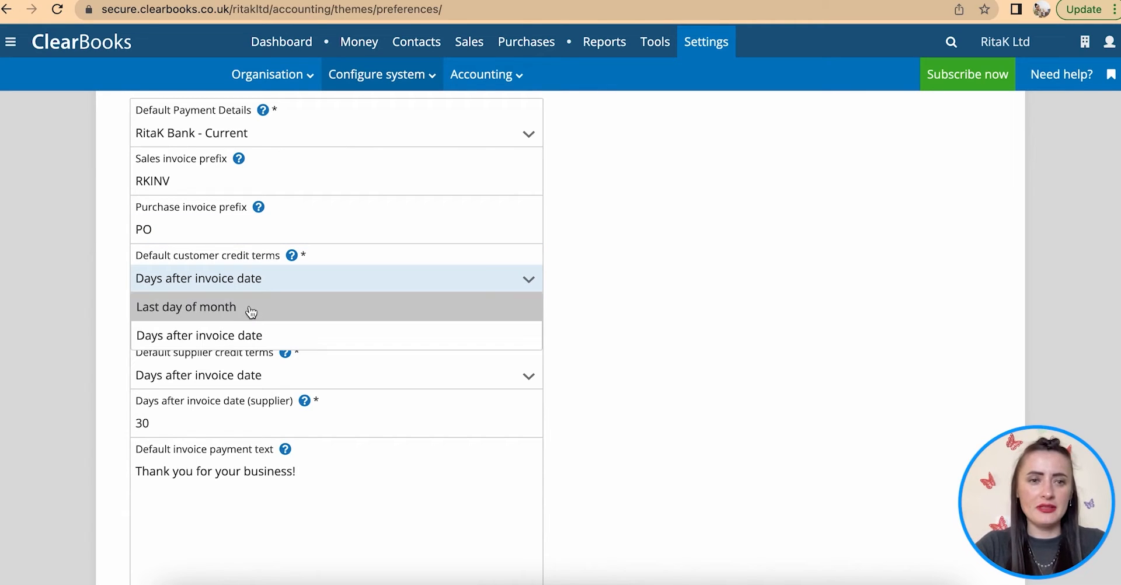
{"action": "left_click", "coordinate": [269, 342]}
{"action": "left_click", "coordinate": [143, 326]}
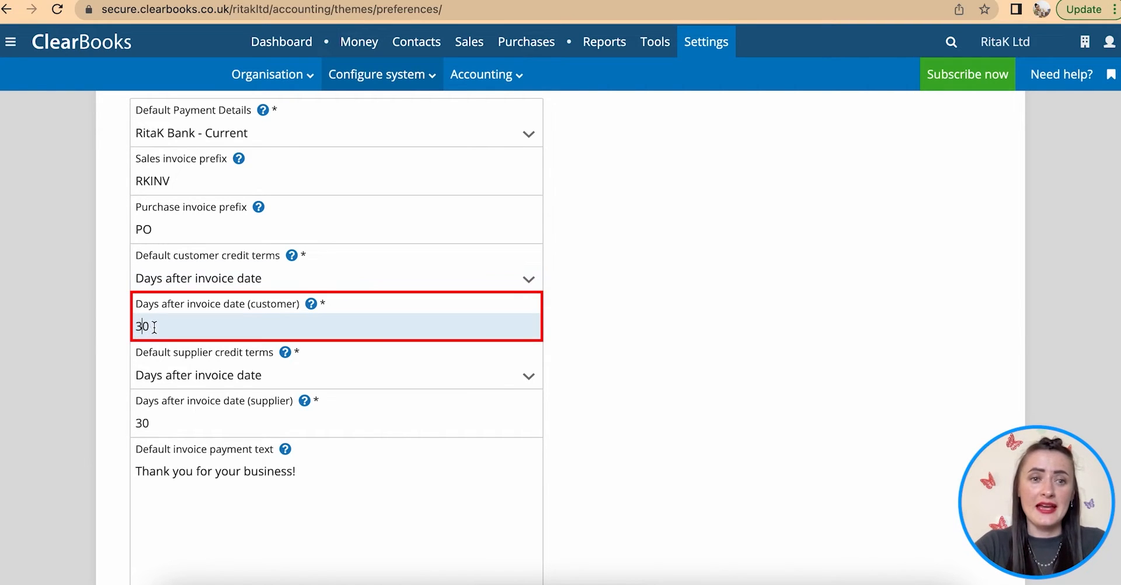
{"action": "double_click", "coordinate": [154, 327]}
{"action": "key", "text": "BackSpace"}
{"action": "type", "text": "7"}
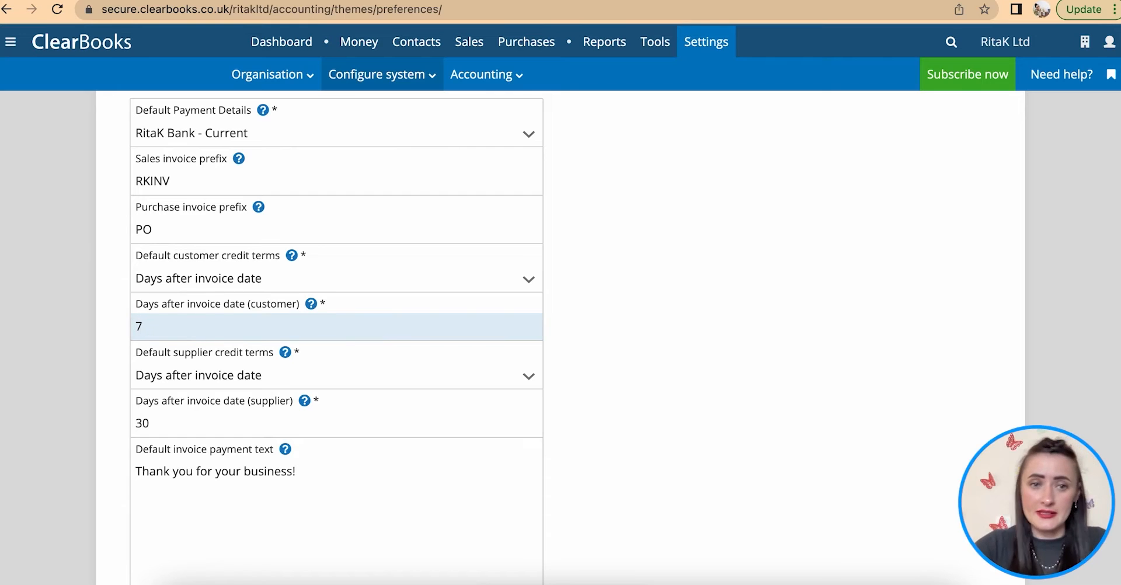
{"action": "scroll", "coordinate": [336, 336], "scroll_direction": "down", "scroll_amount": 2}
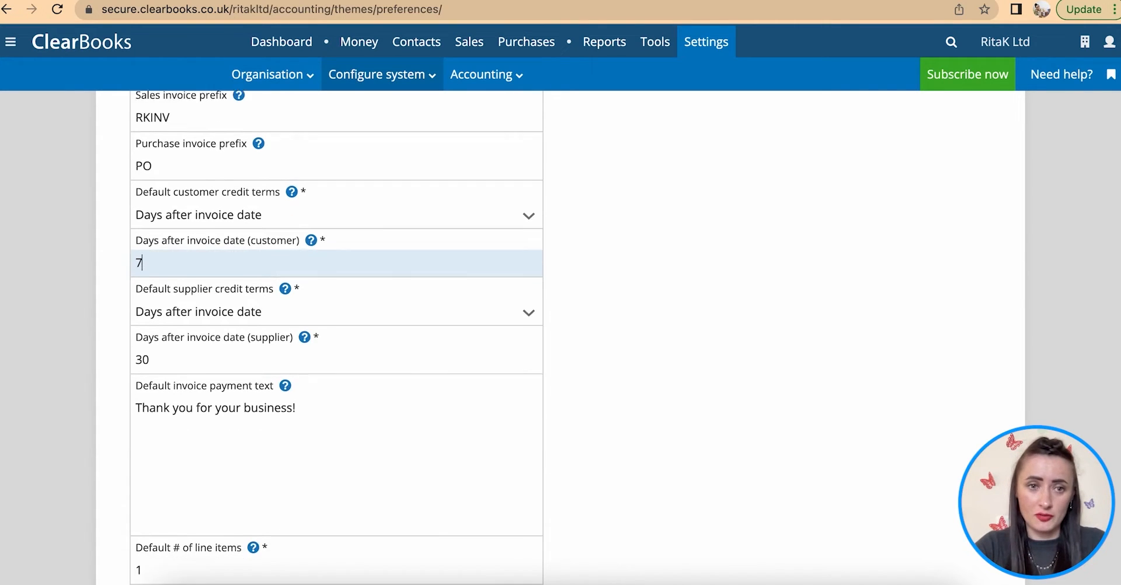
{"action": "scroll", "coordinate": [238, 275], "scroll_direction": "down", "scroll_amount": 1}
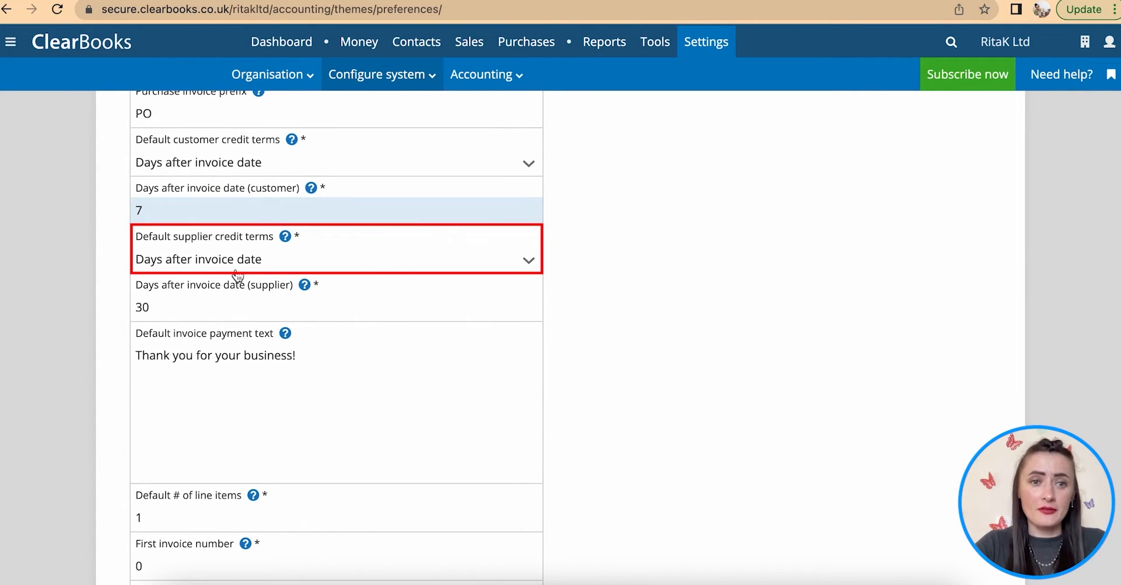
- Keep supplier credit terms at Days after invoice date, 30 days
{"action": "left_click", "coordinate": [254, 264]}
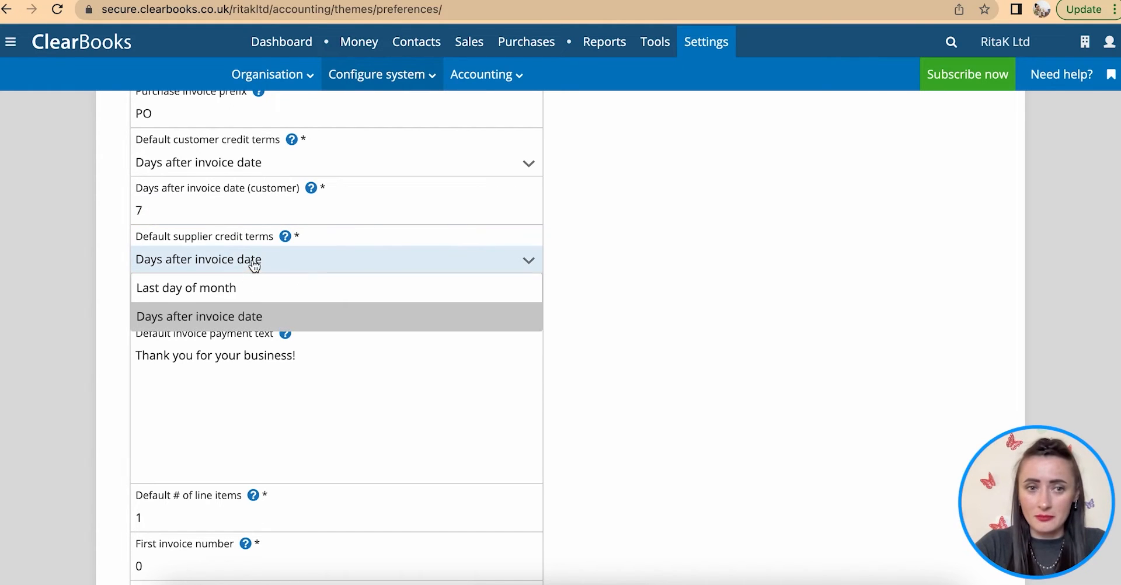
{"action": "left_click", "coordinate": [185, 325]}
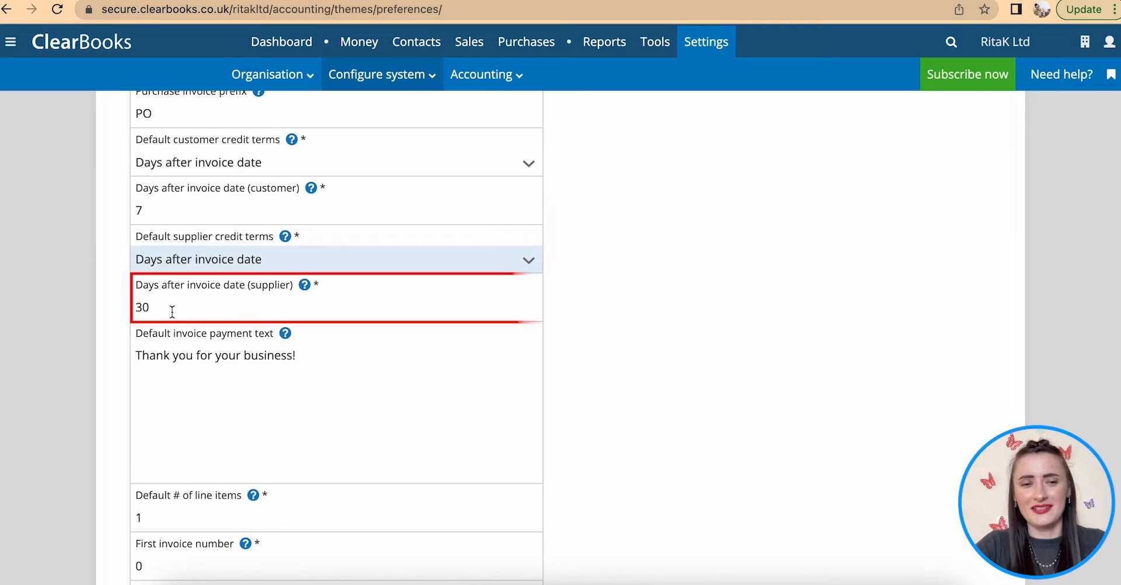
{"action": "scroll", "coordinate": [171, 314], "scroll_direction": "down", "scroll_amount": 2}
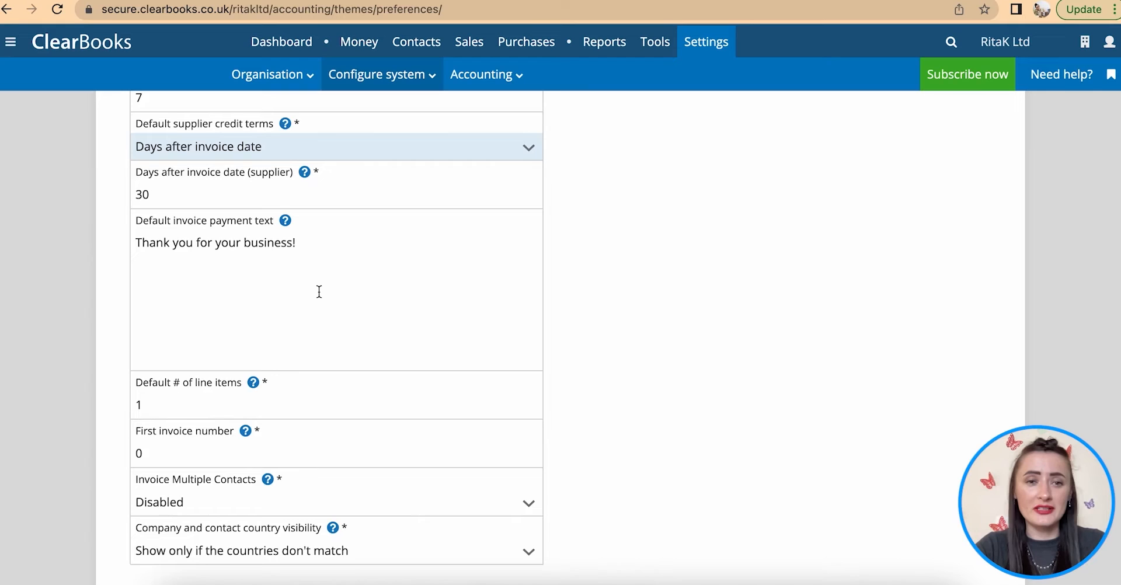
- Set the first invoice number to 101
{"action": "scroll", "coordinate": [319, 291], "scroll_direction": "down", "scroll_amount": 1}
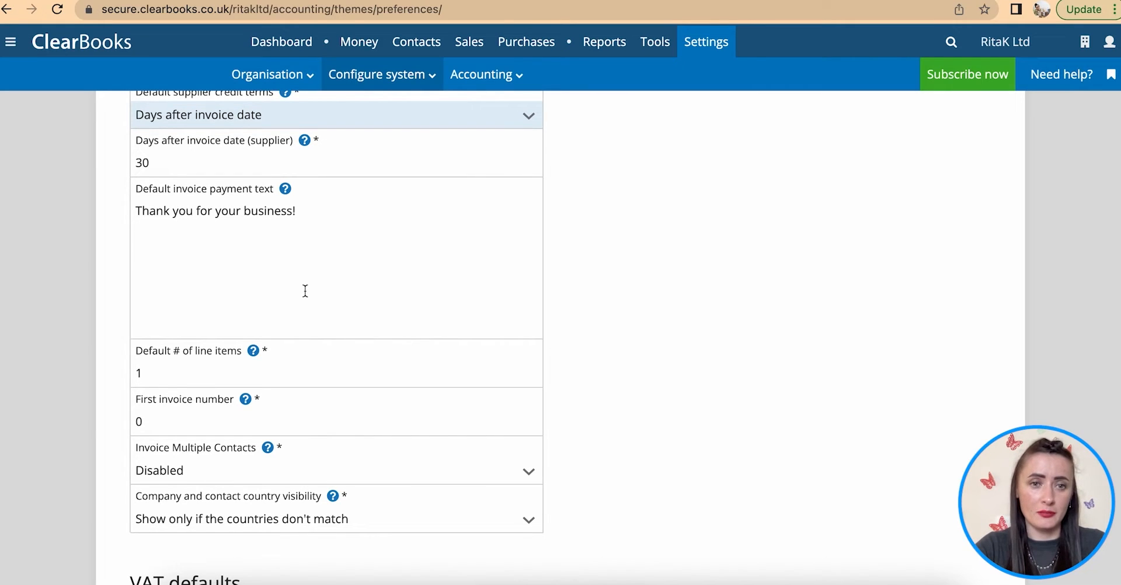
{"action": "scroll", "coordinate": [305, 290], "scroll_direction": "down", "scroll_amount": 1}
{"action": "scroll", "coordinate": [305, 290], "scroll_direction": "down", "scroll_amount": 2}
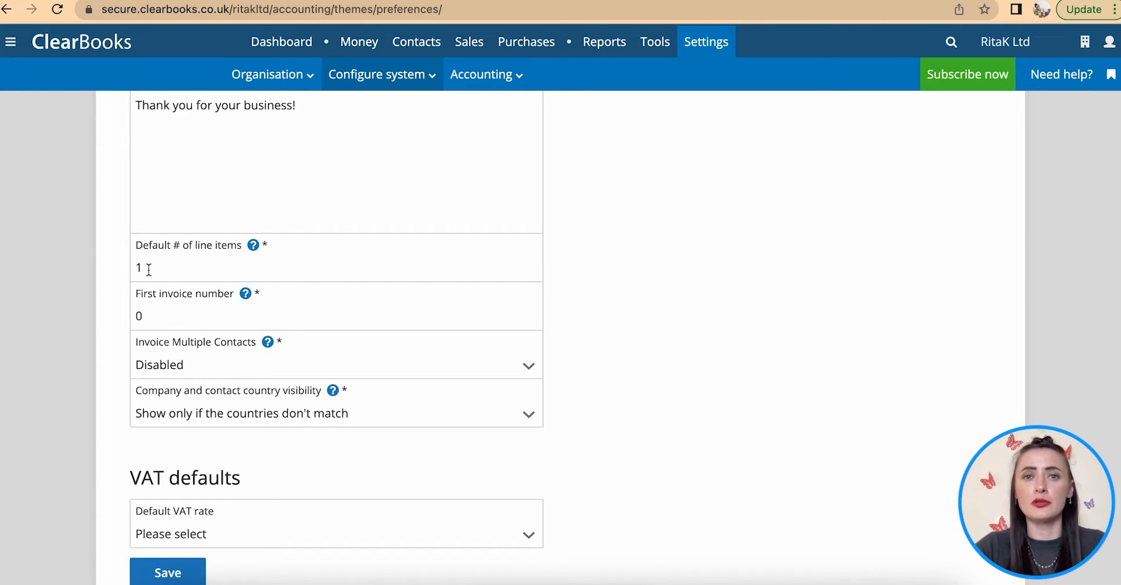
{"action": "double_click", "coordinate": [155, 315]}
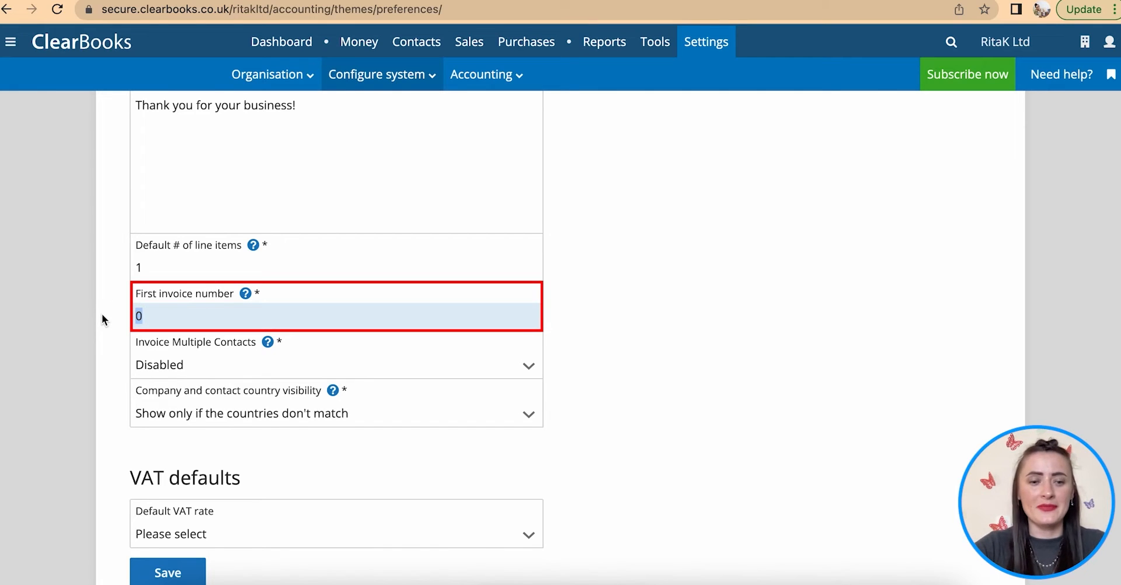
{"action": "type", "text": "101"}
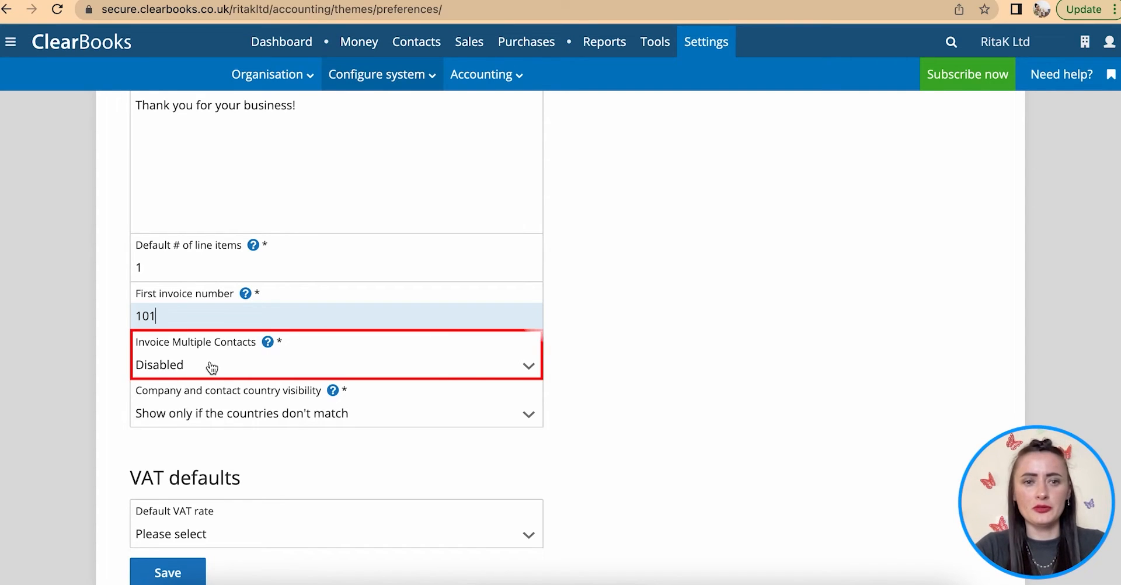
- Show countries only when they don't match, set default VAT rate to No VAT, and save
{"action": "scroll", "coordinate": [220, 371], "scroll_direction": "down", "scroll_amount": 2}
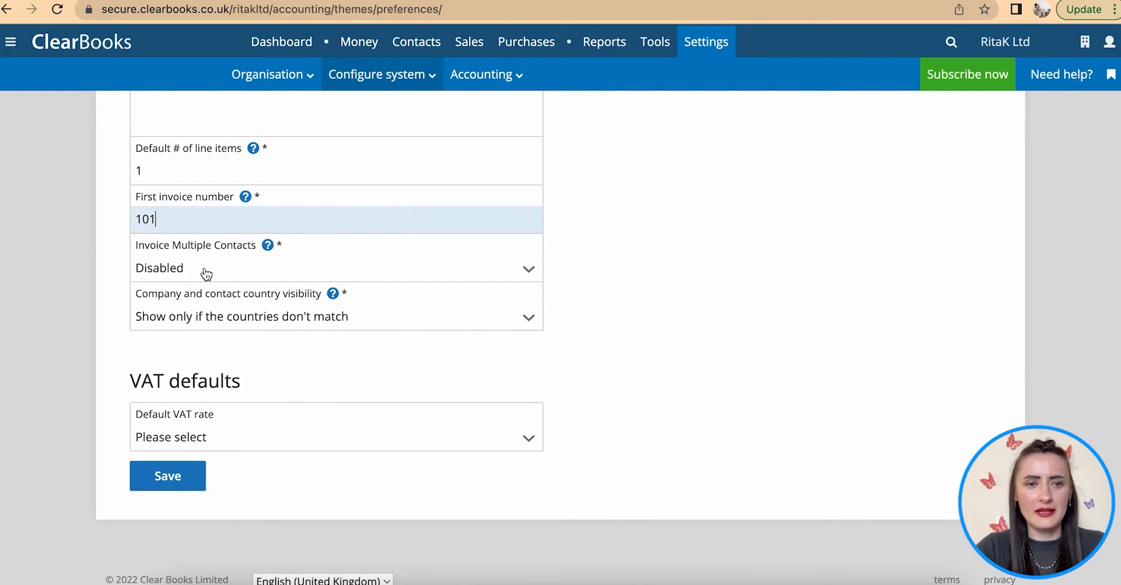
{"action": "mouse_move", "coordinate": [267, 246]}
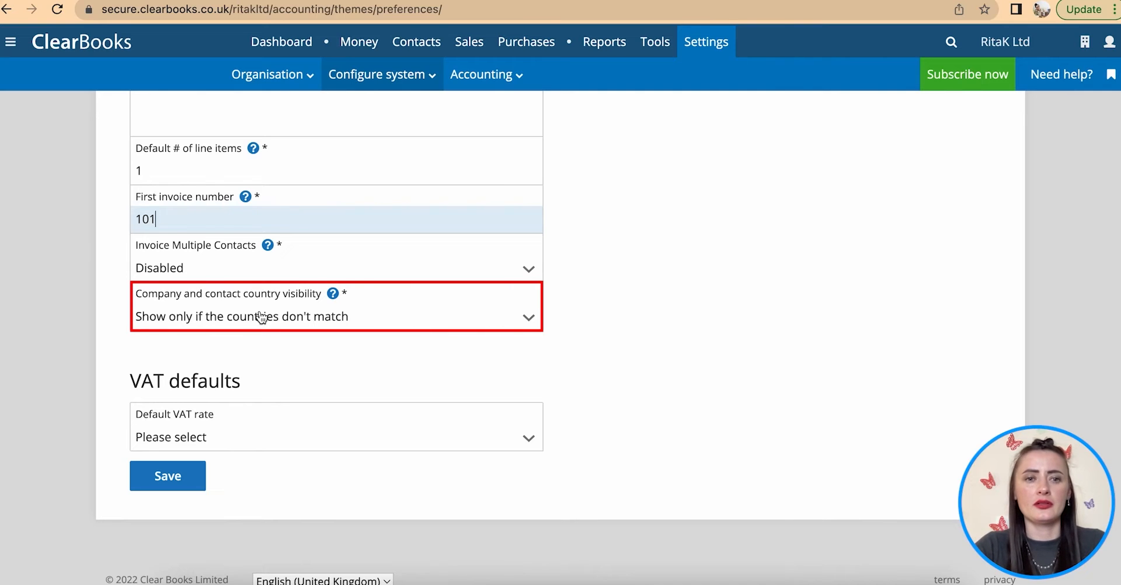
{"action": "left_click", "coordinate": [161, 325]}
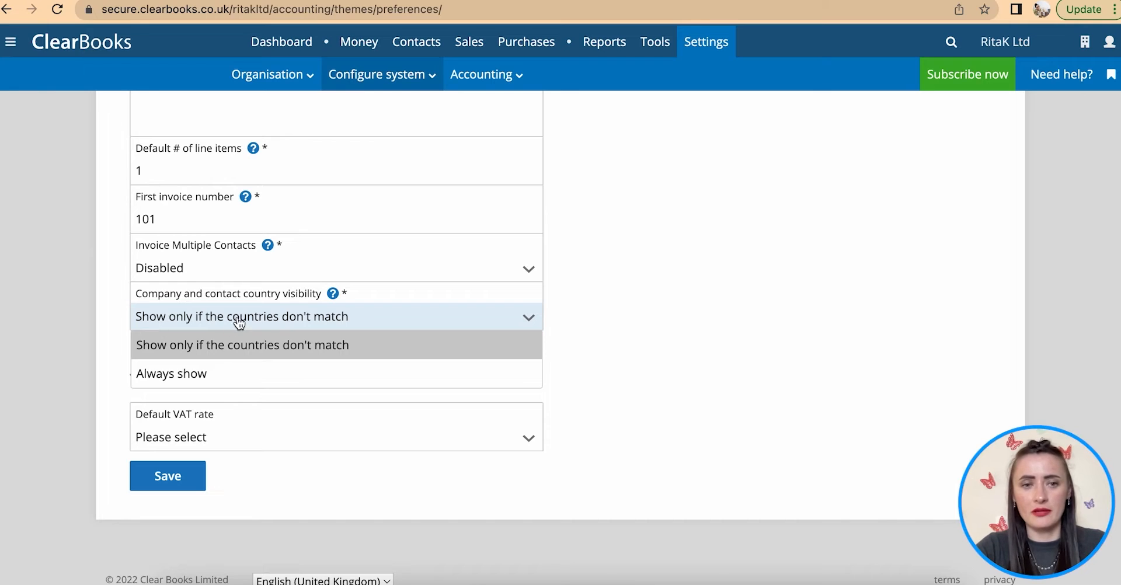
{"action": "left_click", "coordinate": [374, 351]}
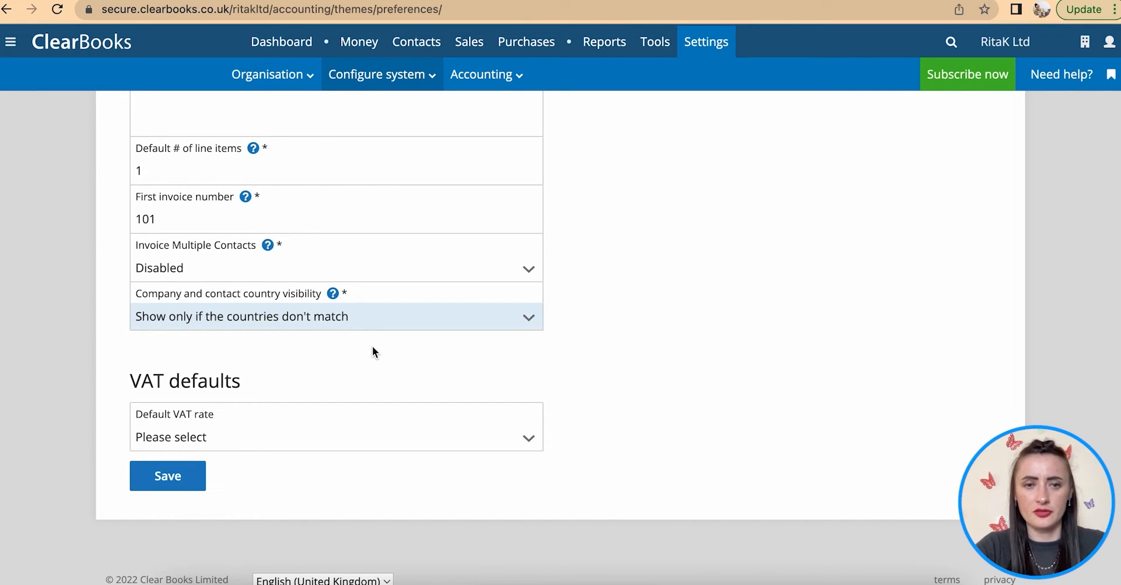
{"action": "left_click", "coordinate": [281, 434]}
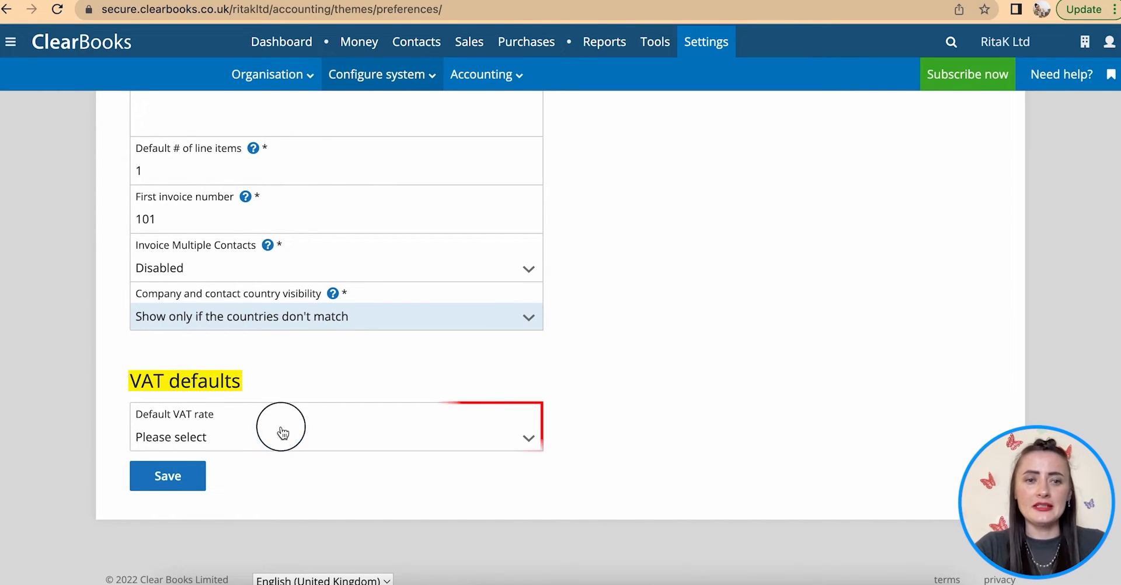
{"action": "left_click", "coordinate": [204, 494]}
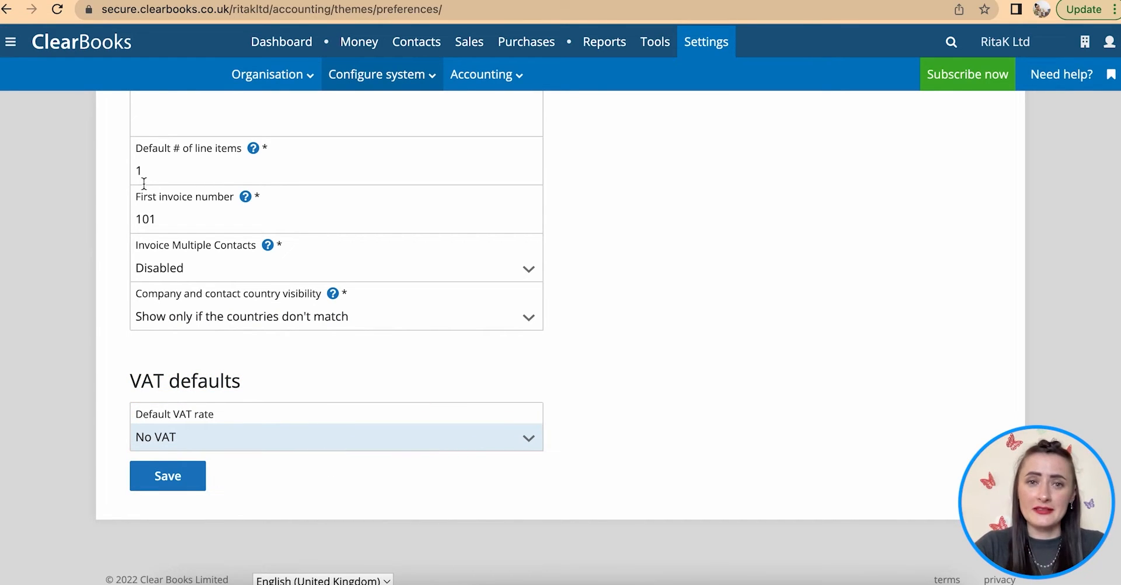
{"action": "left_click", "coordinate": [175, 487]}
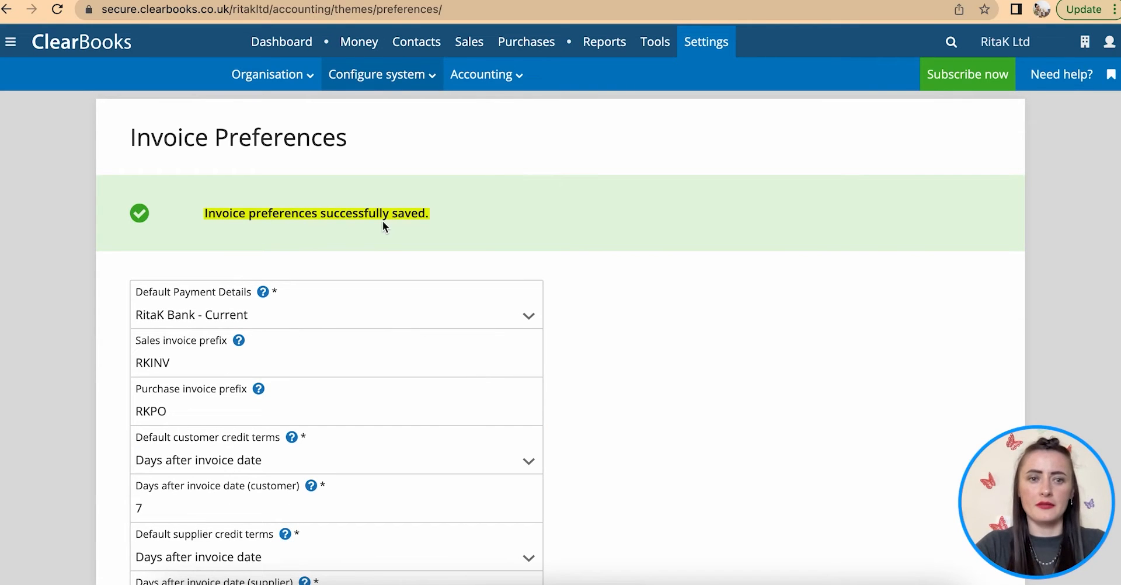
- In Invoice themes, set Dark Turquoise as the default invoice theme
{"action": "left_click", "coordinate": [369, 77]}
{"action": "left_click", "coordinate": [387, 181]}
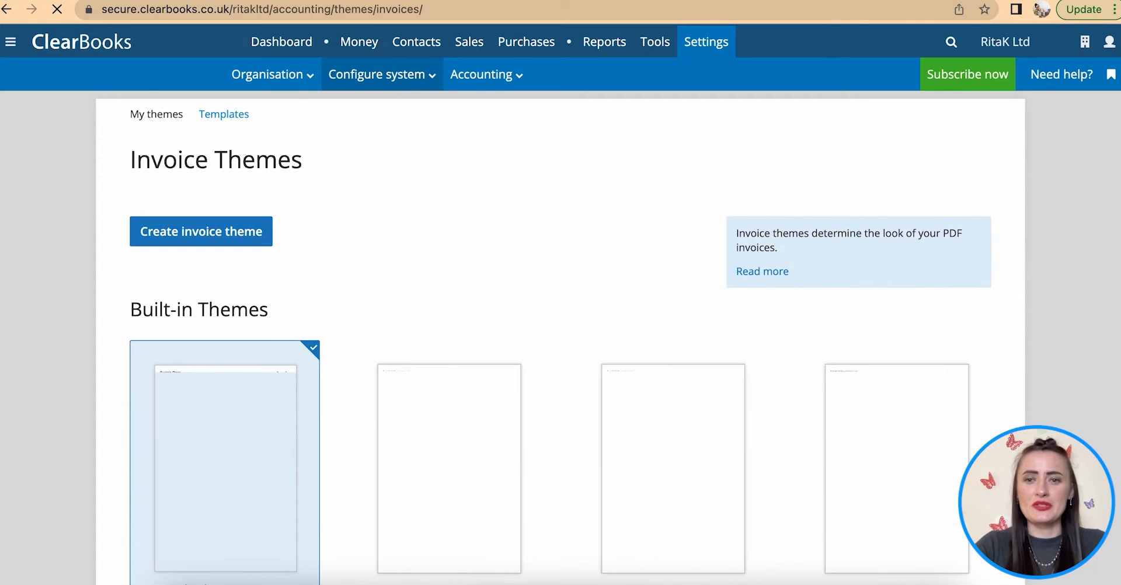
{"action": "scroll", "coordinate": [1039, 319], "scroll_direction": "down", "scroll_amount": 3}
{"action": "scroll", "coordinate": [1039, 314], "scroll_direction": "down", "scroll_amount": 5}
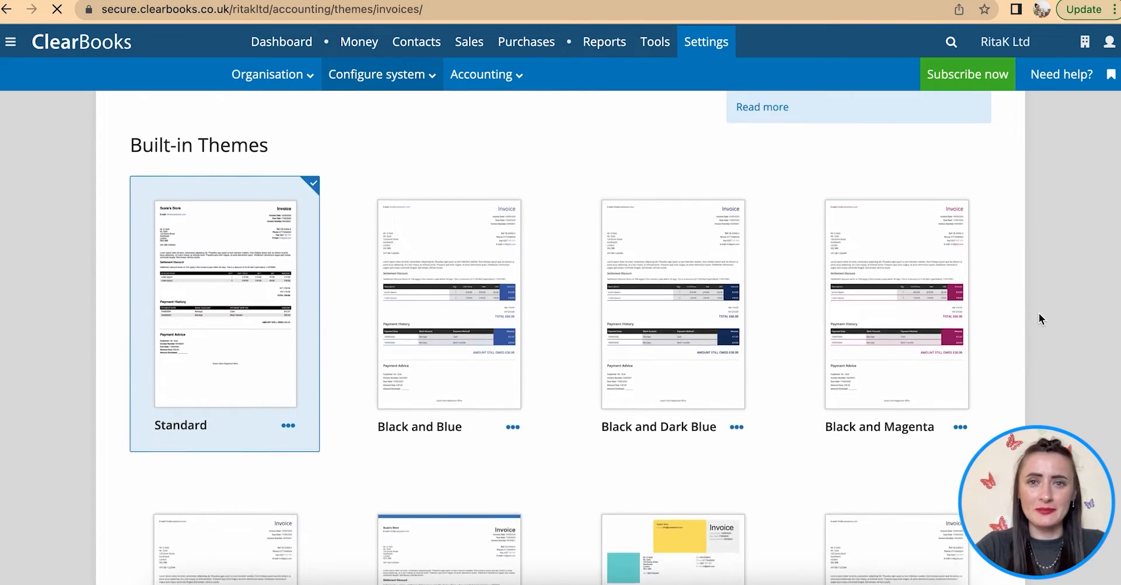
{"action": "scroll", "coordinate": [1039, 318], "scroll_direction": "down", "scroll_amount": 10}
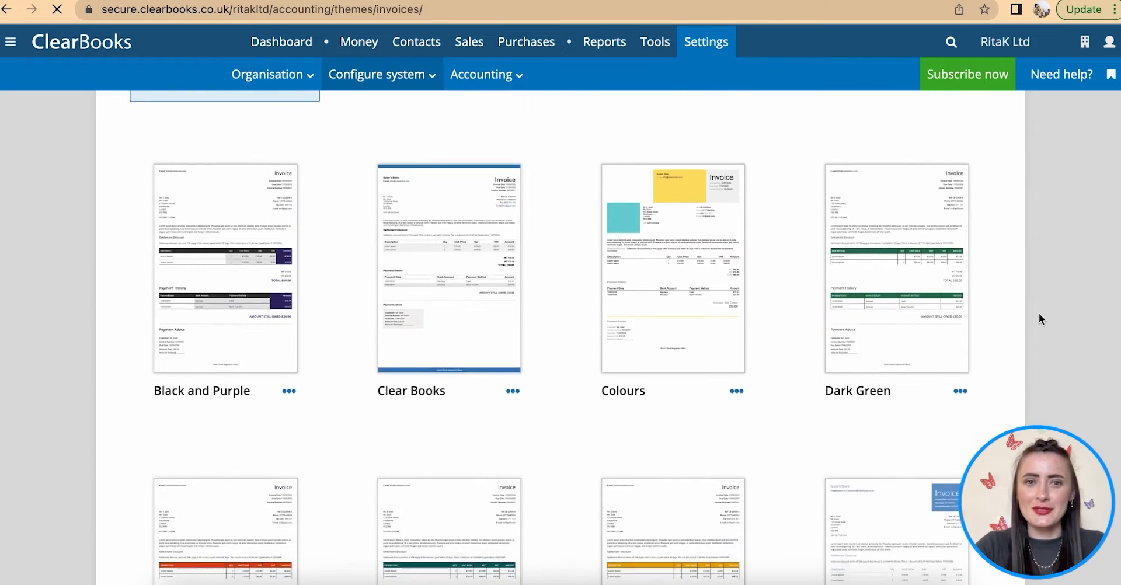
{"action": "scroll", "coordinate": [1040, 318], "scroll_direction": "down", "scroll_amount": 5}
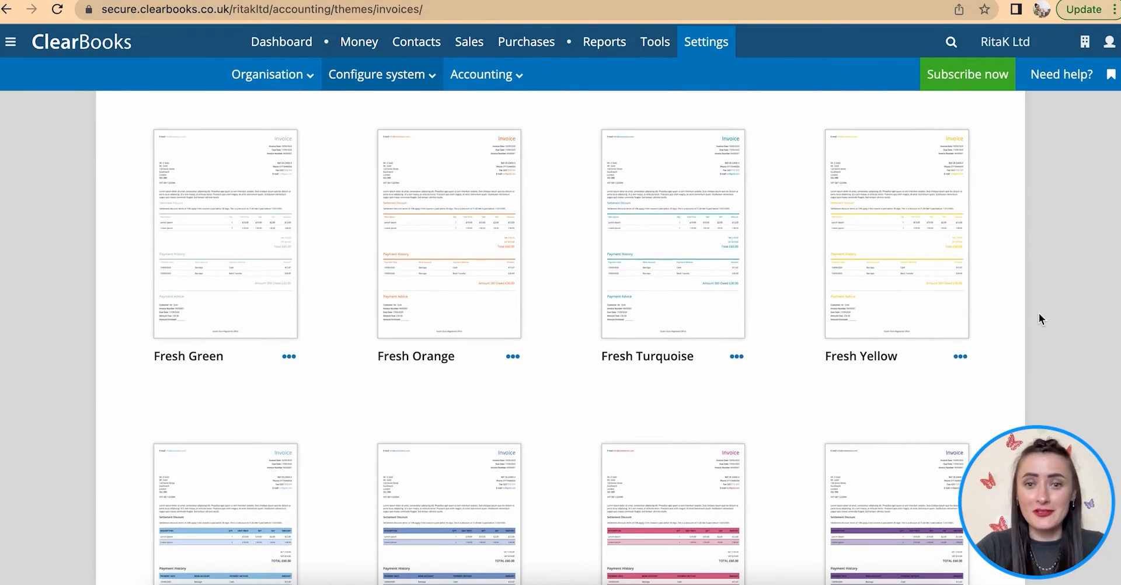
{"action": "scroll", "coordinate": [1040, 313], "scroll_direction": "down", "scroll_amount": 7}
{"action": "scroll", "coordinate": [1039, 313], "scroll_direction": "up", "scroll_amount": 10}
{"action": "scroll", "coordinate": [1039, 313], "scroll_direction": "up", "scroll_amount": 5}
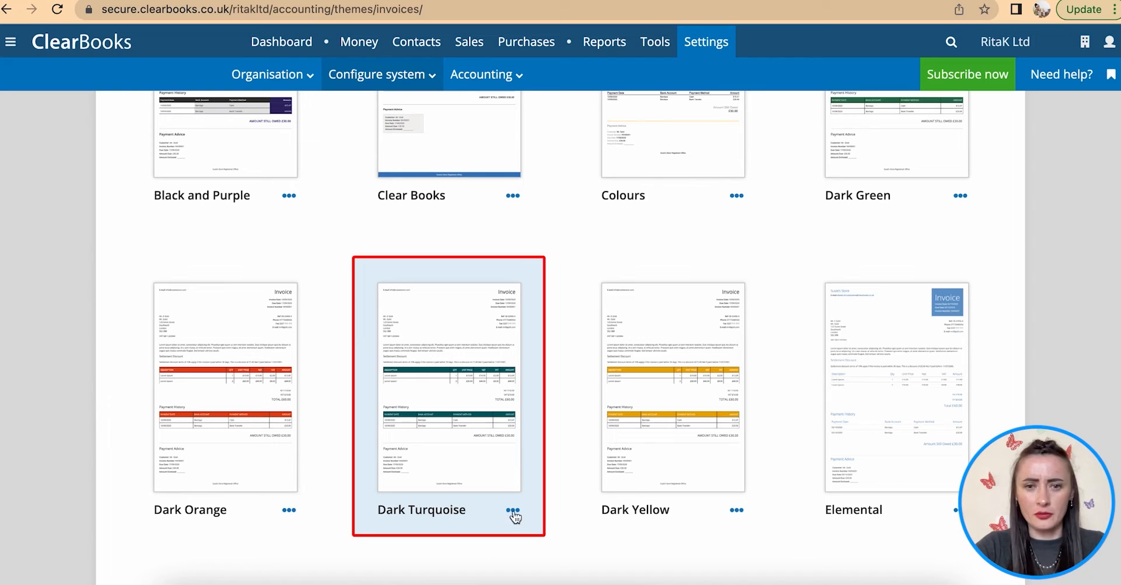
{"action": "left_click", "coordinate": [512, 511]}
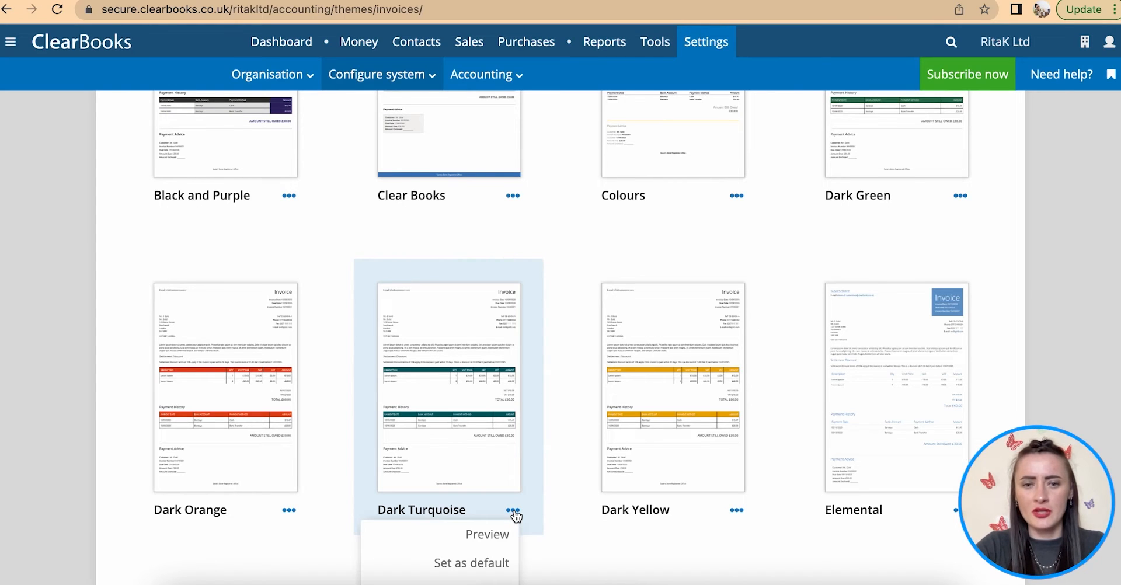
{"action": "scroll", "coordinate": [514, 517], "scroll_direction": "down", "scroll_amount": 2}
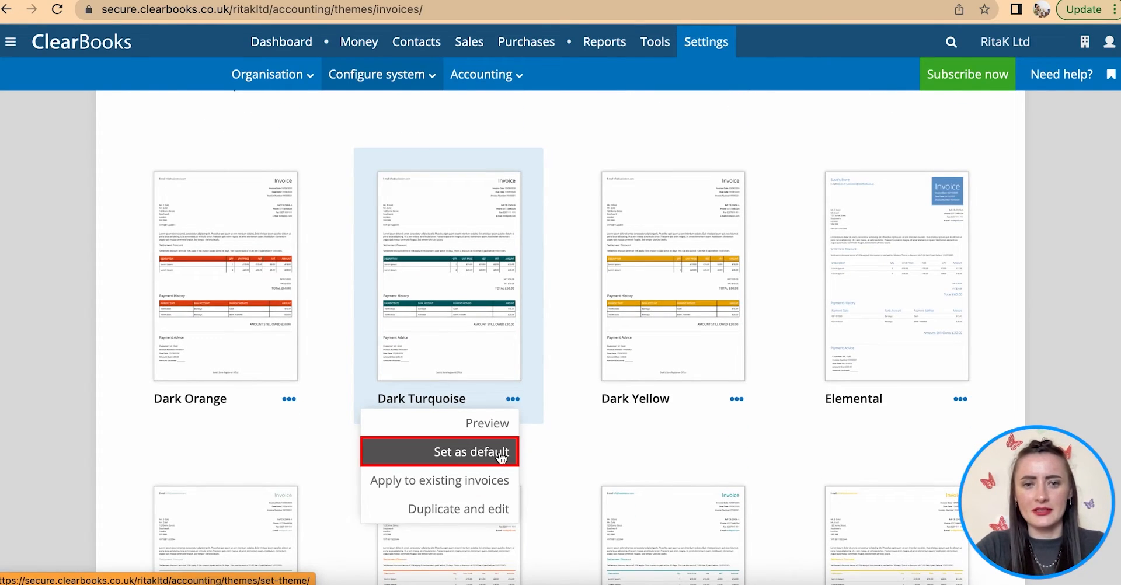
{"action": "left_click", "coordinate": [501, 453]}
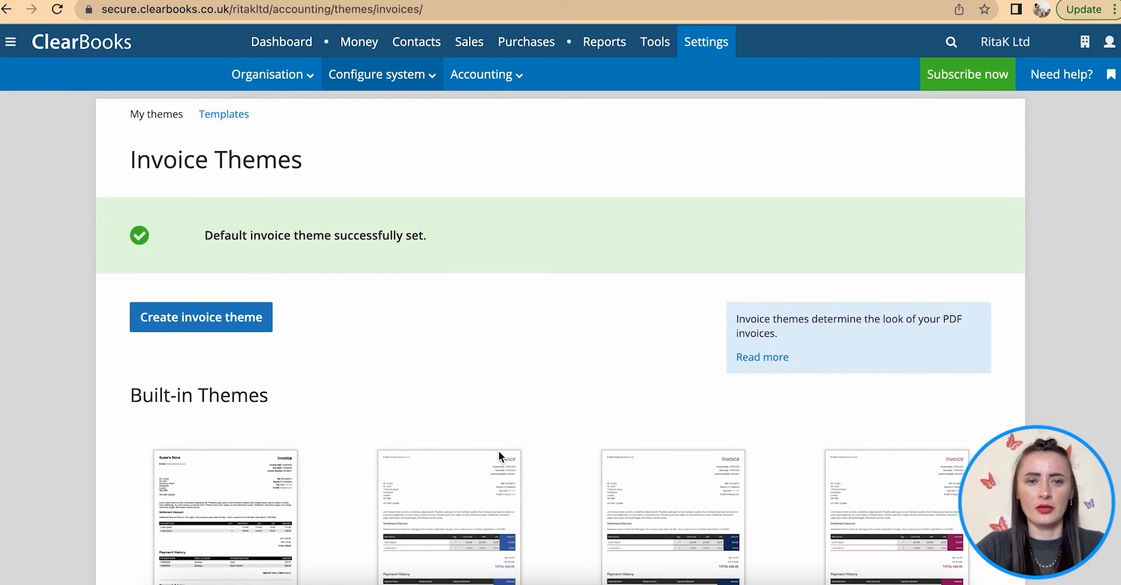
{"action": "left_click", "coordinate": [406, 76]}
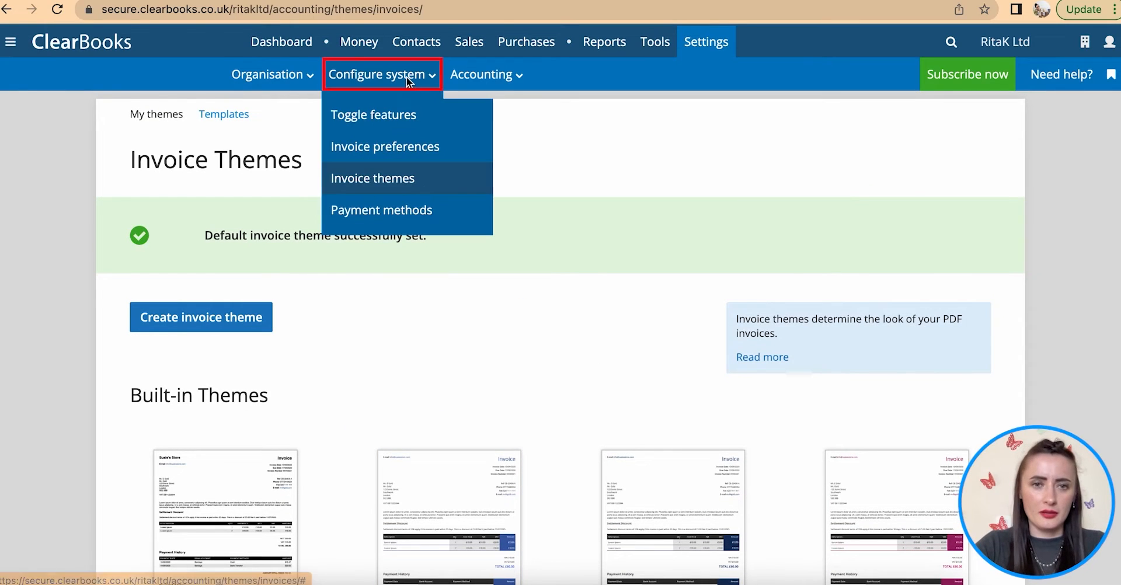
- In Payment methods, close the Cheque method and confirm the closure
{"action": "left_click", "coordinate": [398, 216]}
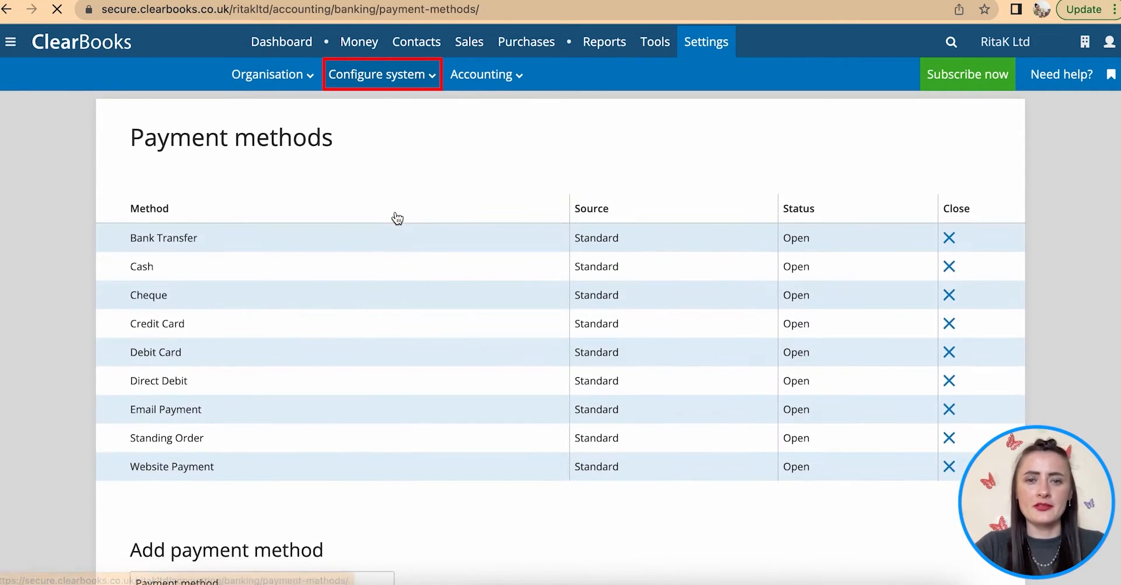
{"action": "scroll", "coordinate": [460, 246], "scroll_direction": "down", "scroll_amount": 1}
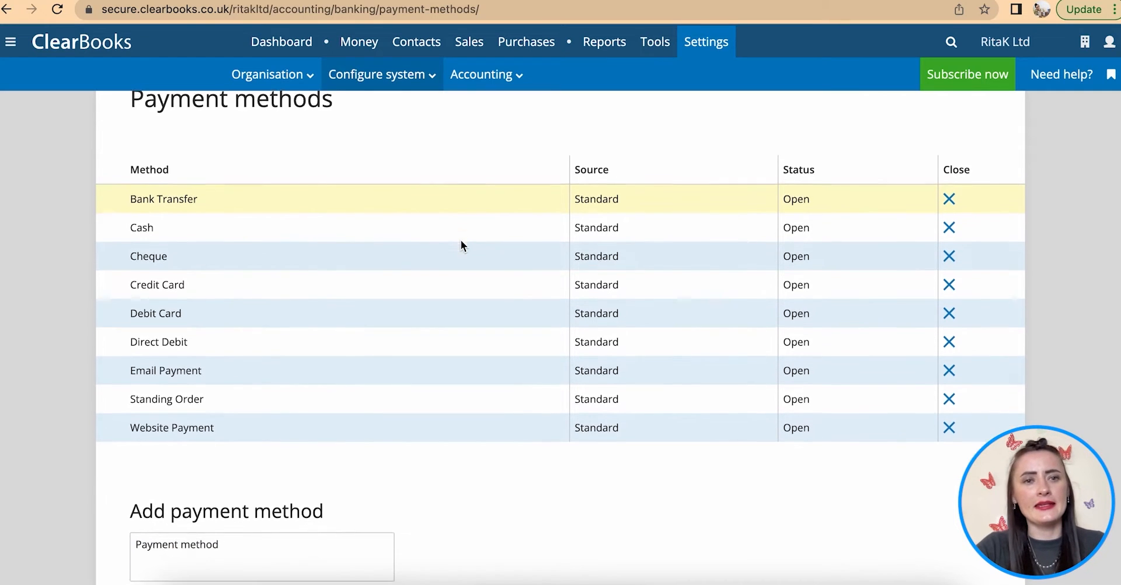
{"action": "scroll", "coordinate": [461, 241], "scroll_direction": "down", "scroll_amount": 2}
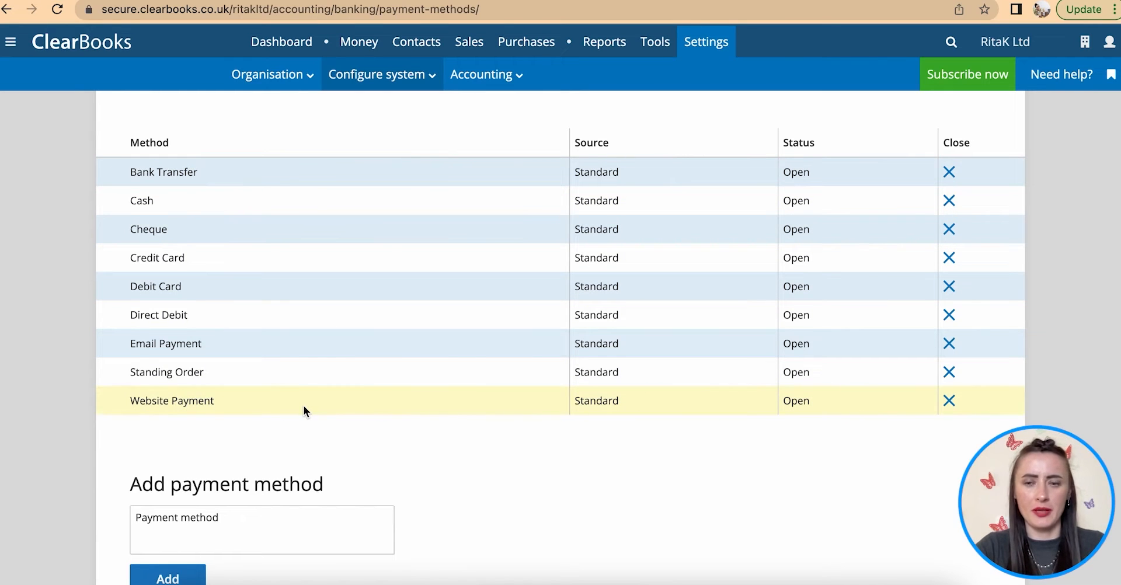
{"action": "scroll", "coordinate": [303, 409], "scroll_direction": "down", "scroll_amount": 3}
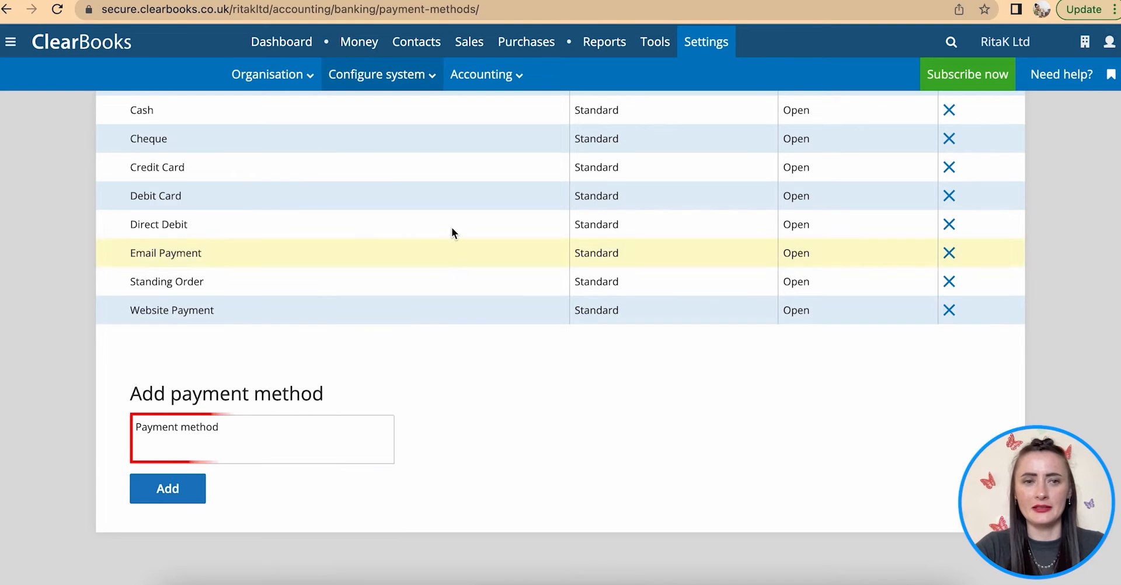
{"action": "scroll", "coordinate": [452, 232], "scroll_direction": "up", "scroll_amount": 4}
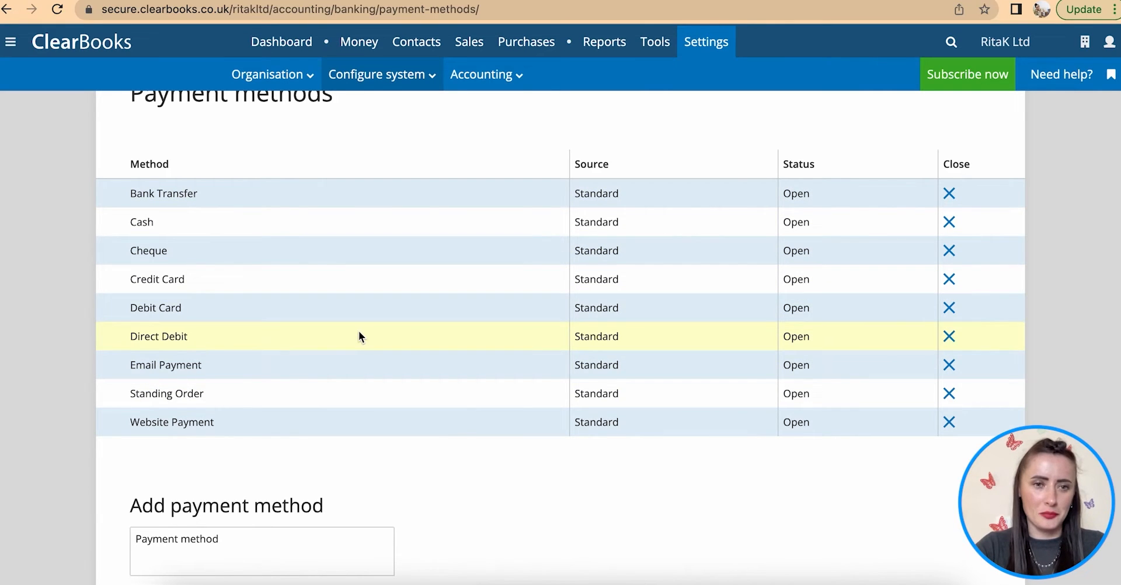
{"action": "scroll", "coordinate": [309, 370], "scroll_direction": "up", "scroll_amount": 1}
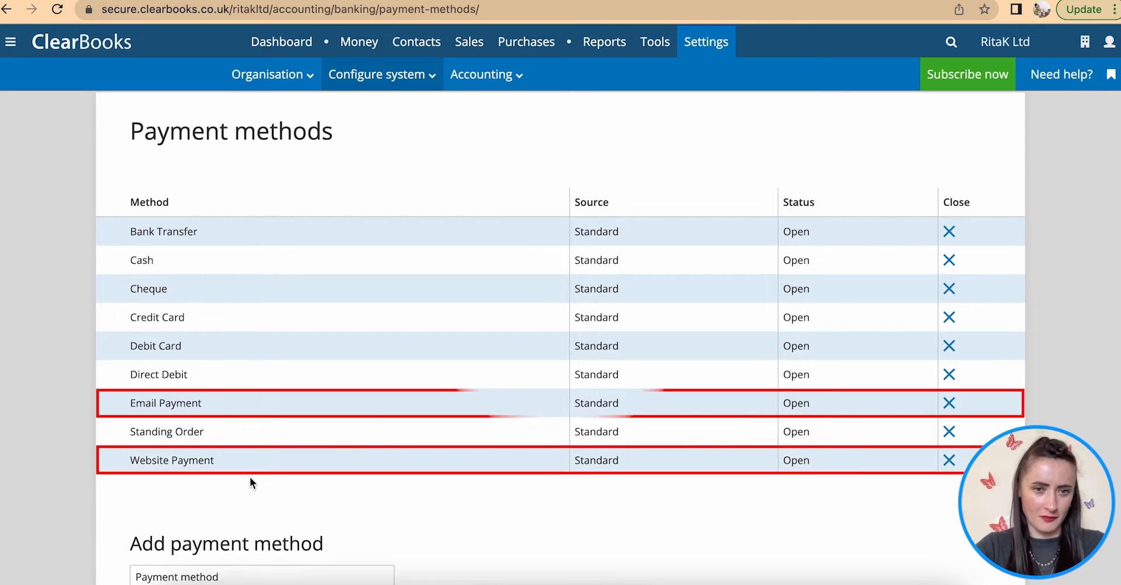
{"action": "scroll", "coordinate": [305, 439], "scroll_direction": "up", "scroll_amount": 1}
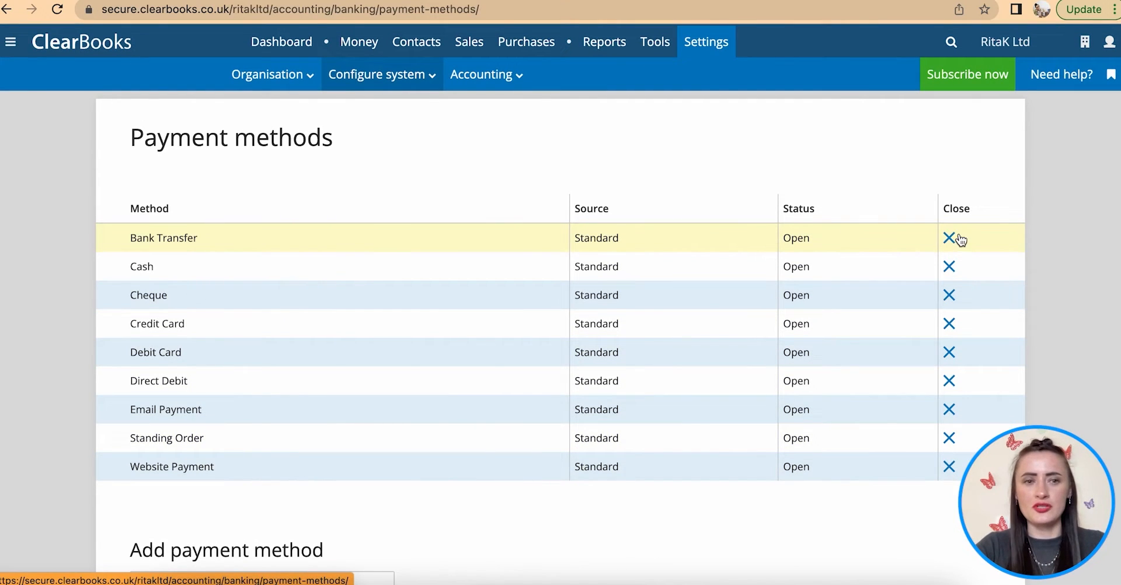
{"action": "left_click", "coordinate": [951, 296]}
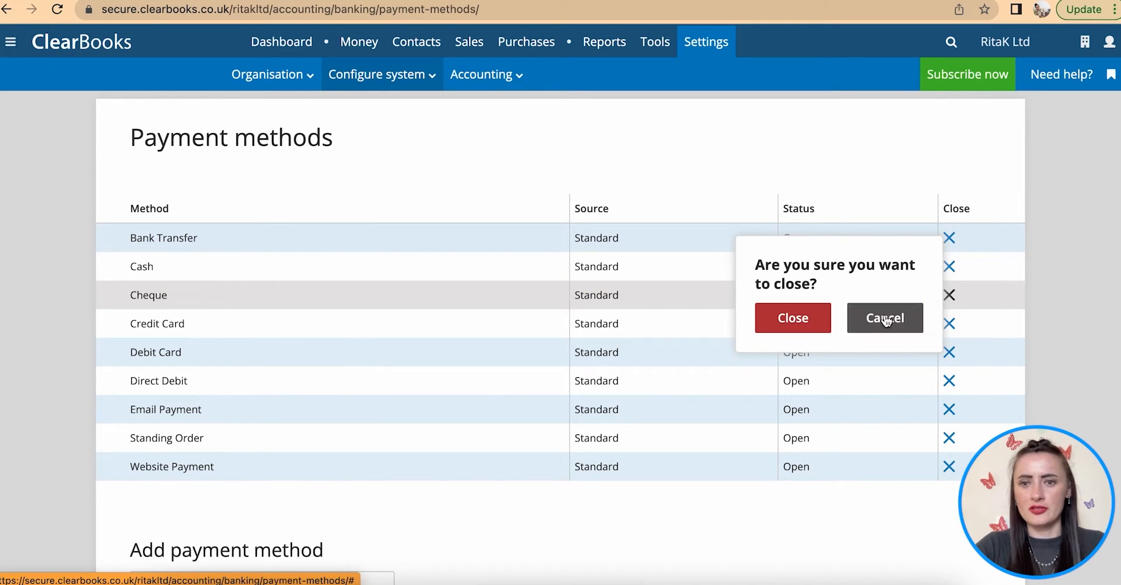
{"action": "left_click", "coordinate": [796, 320]}
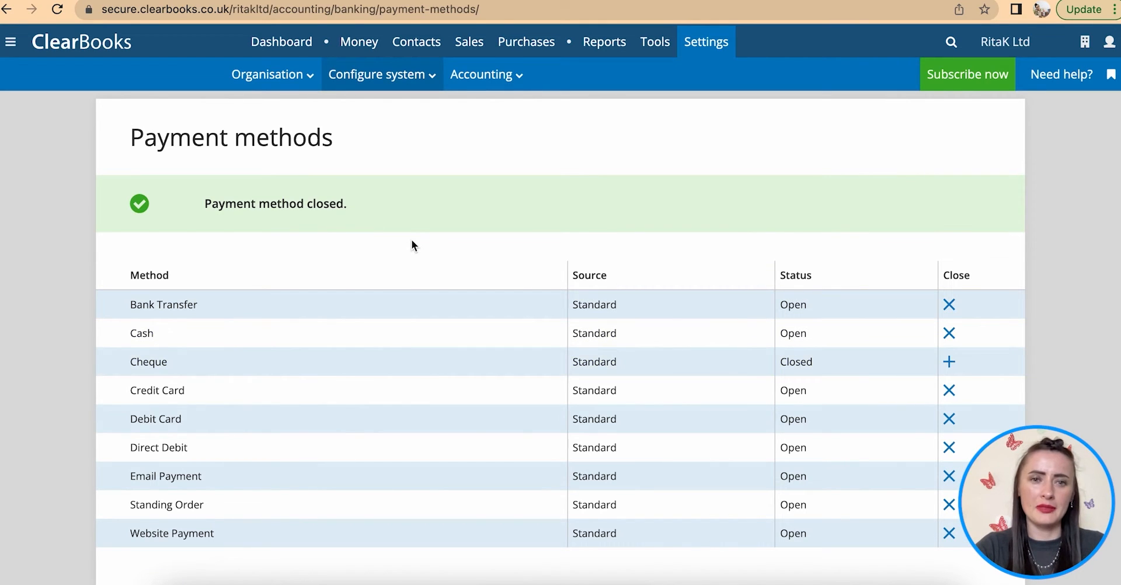
{"action": "left_click", "coordinate": [513, 75]}
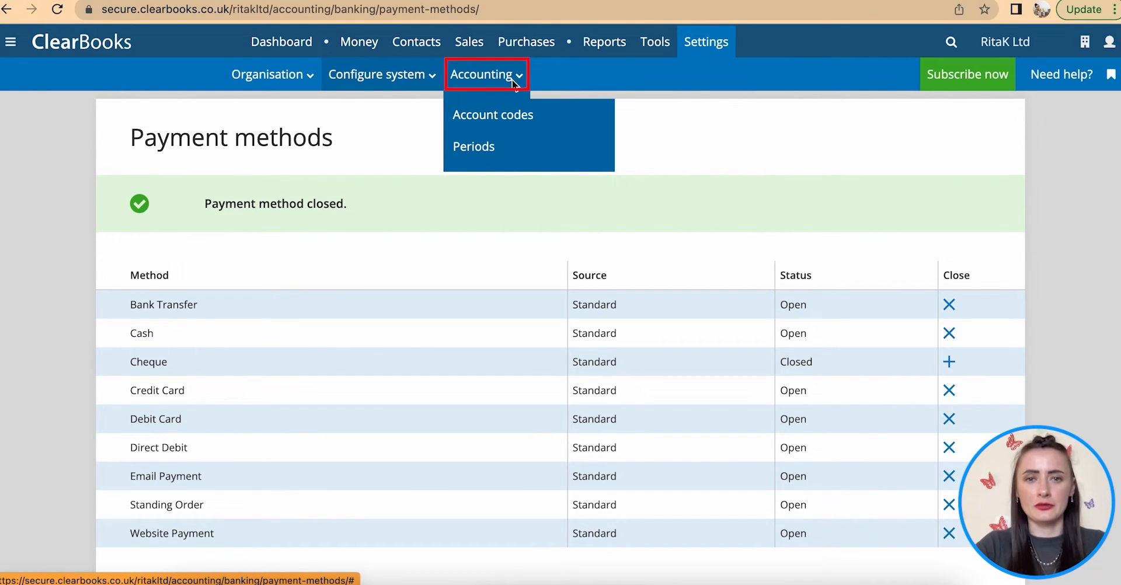
- Open Account codes and scroll through codes like Revenue 1001001 and Labour revenue 1001002
{"action": "left_click", "coordinate": [517, 115]}
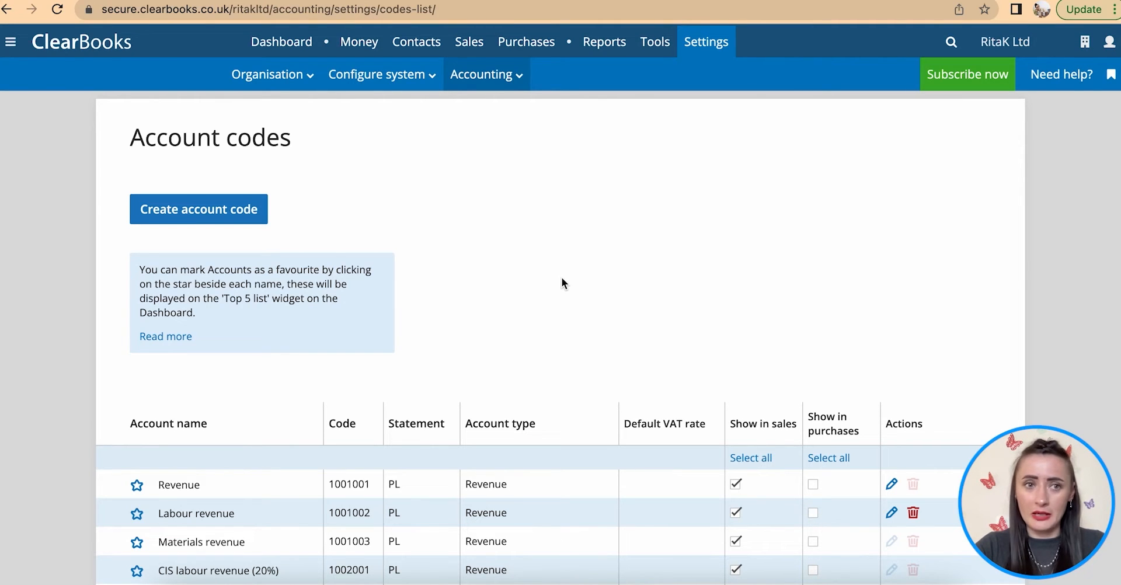
{"action": "scroll", "coordinate": [590, 313], "scroll_direction": "down", "scroll_amount": 6}
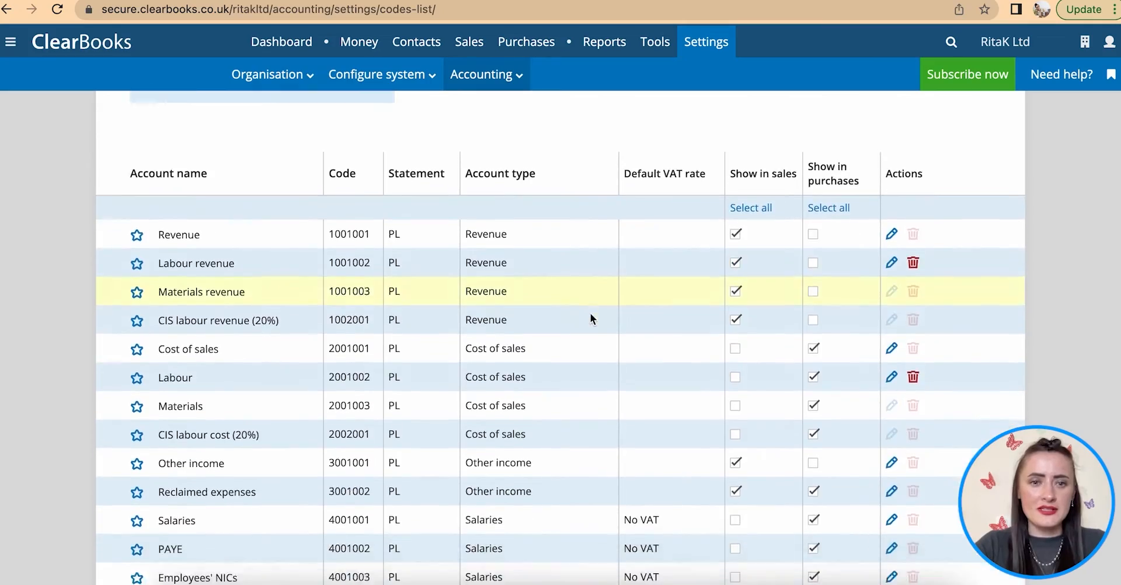
{"action": "scroll", "coordinate": [591, 316], "scroll_direction": "down", "scroll_amount": 13}
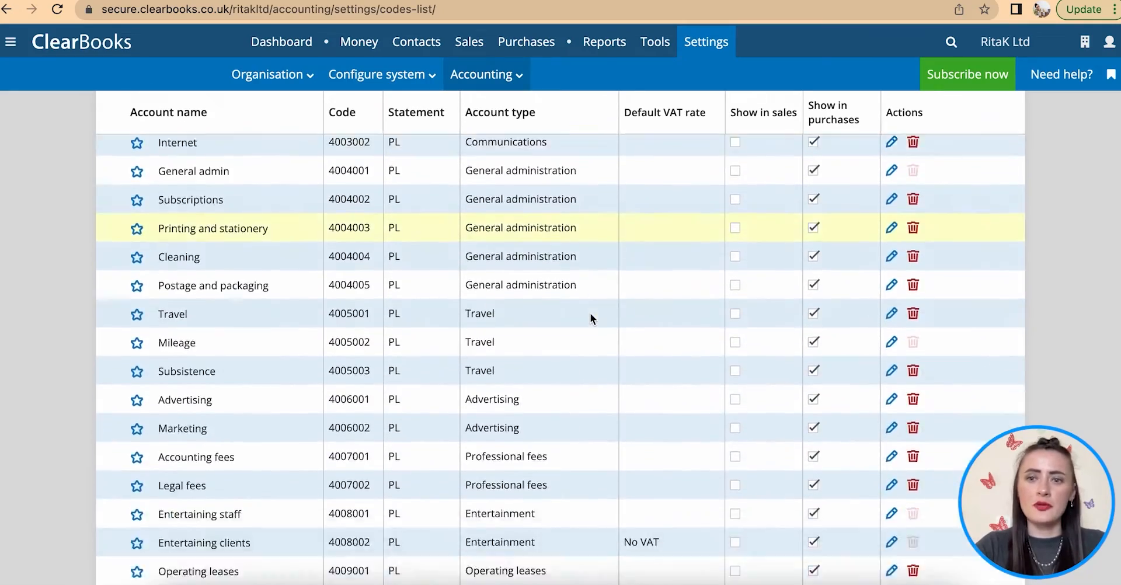
{"action": "scroll", "coordinate": [590, 313], "scroll_direction": "down", "scroll_amount": 5}
{"action": "scroll", "coordinate": [590, 313], "scroll_direction": "up", "scroll_amount": 14}
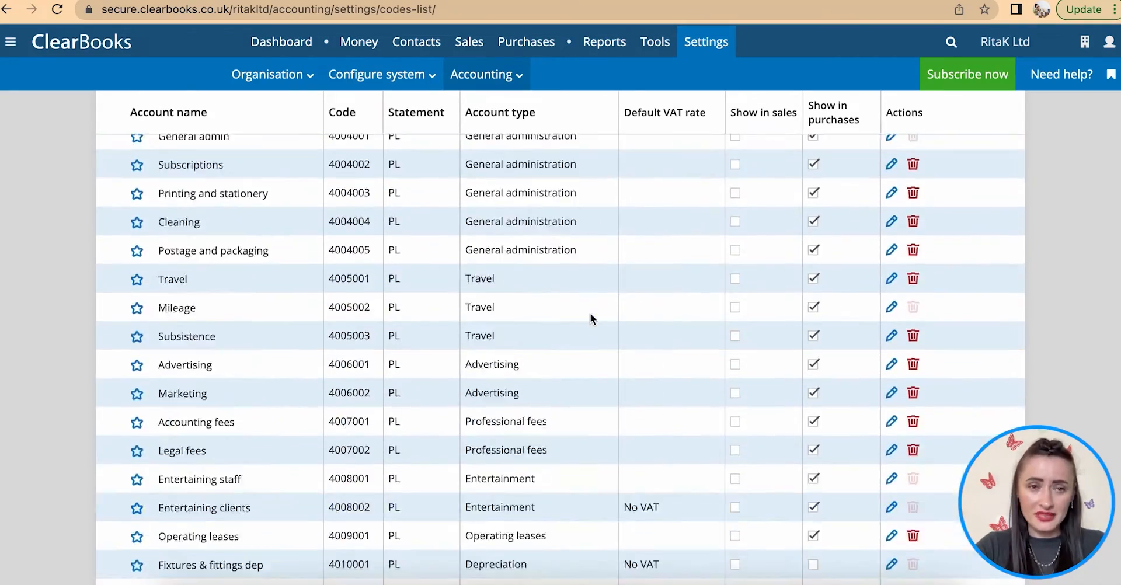
{"action": "scroll", "coordinate": [590, 313], "scroll_direction": "up", "scroll_amount": 7}
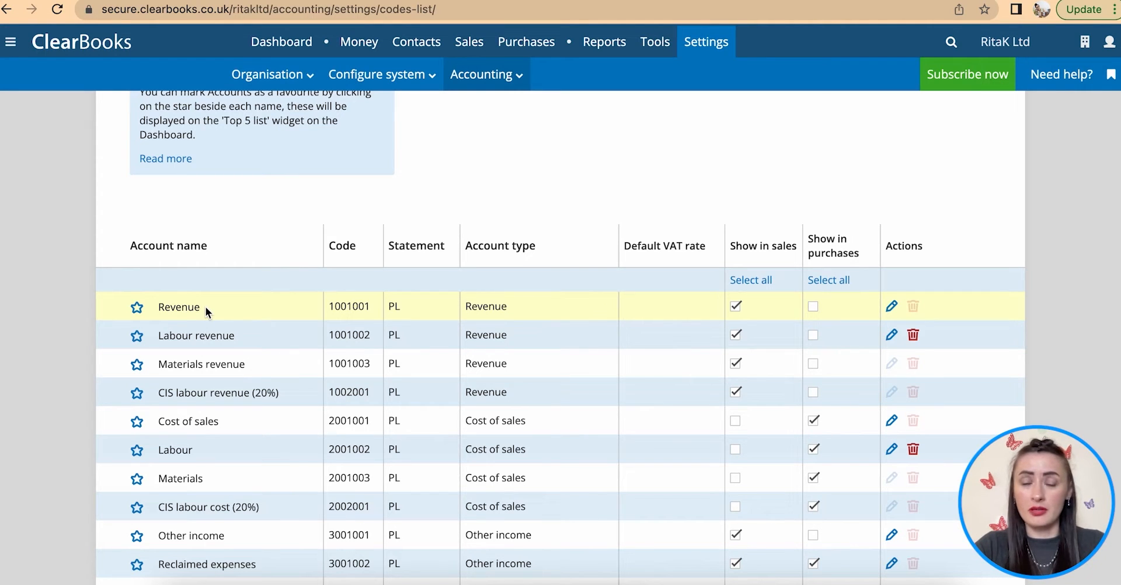
{"action": "scroll", "coordinate": [205, 306], "scroll_direction": "up", "scroll_amount": 3}
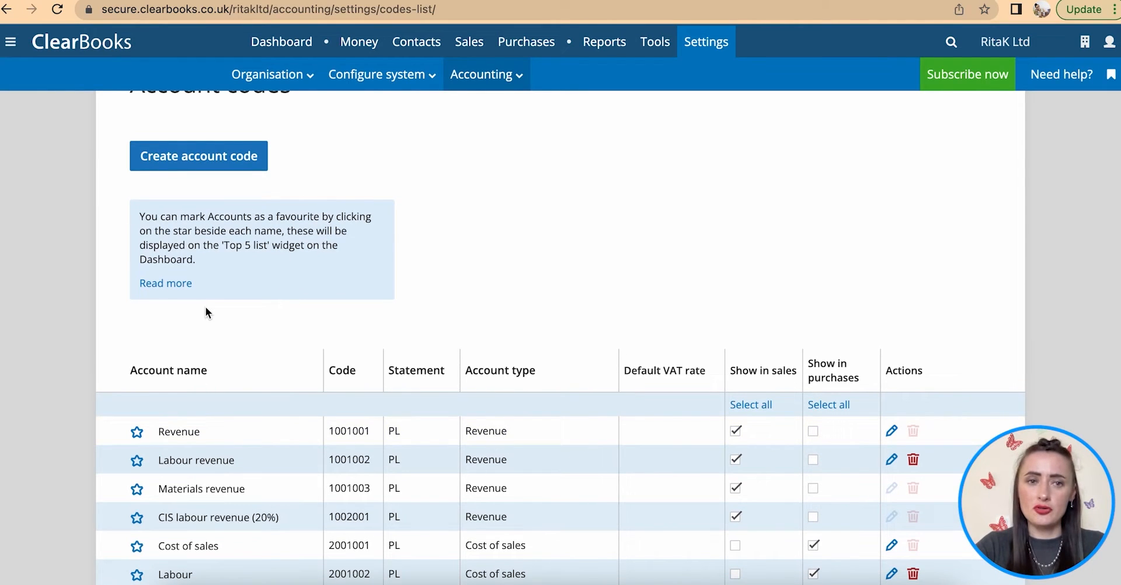
- Add the Revenue account Sales - Bracelets, shown in sales lists
{"action": "left_click", "coordinate": [173, 162]}
{"action": "left_click", "coordinate": [241, 278]}
{"action": "type", "text": "Sales - "}
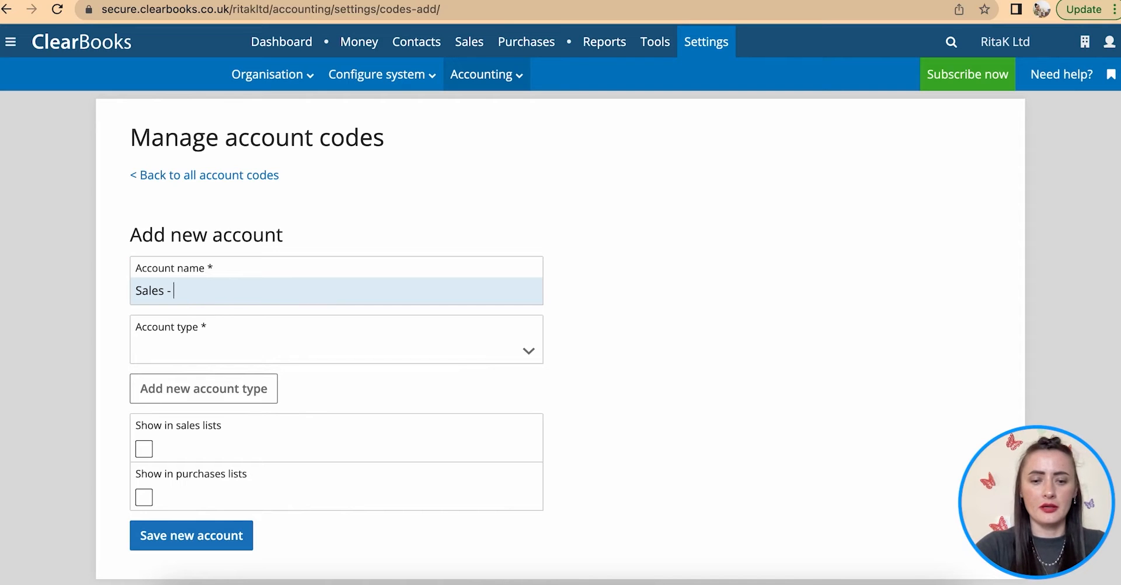
{"action": "type", "text": "Bracelets"}
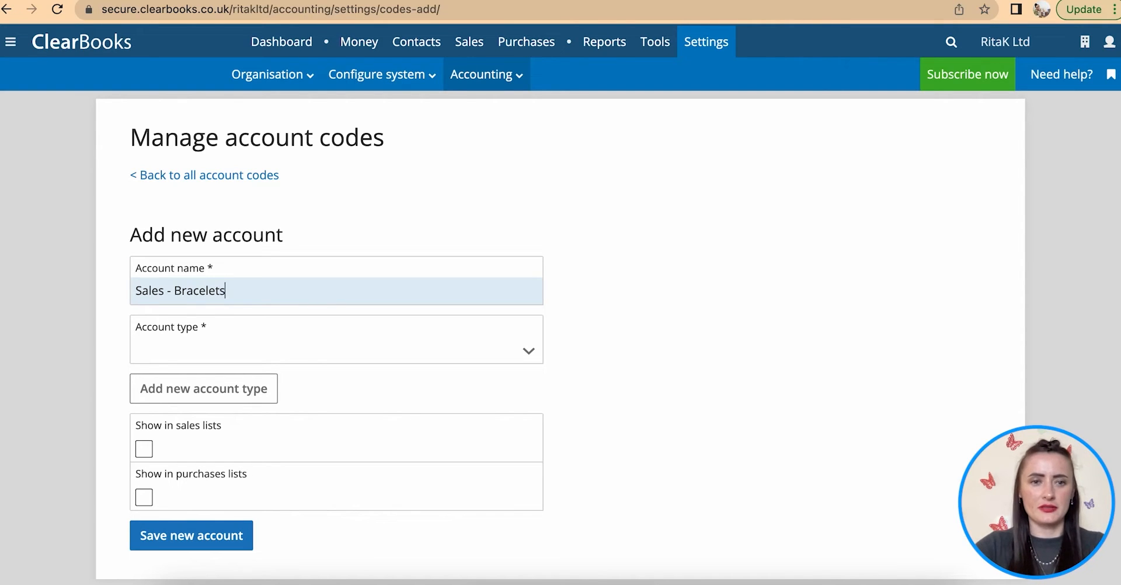
{"action": "scroll", "coordinate": [356, 343], "scroll_direction": "down", "scroll_amount": 3}
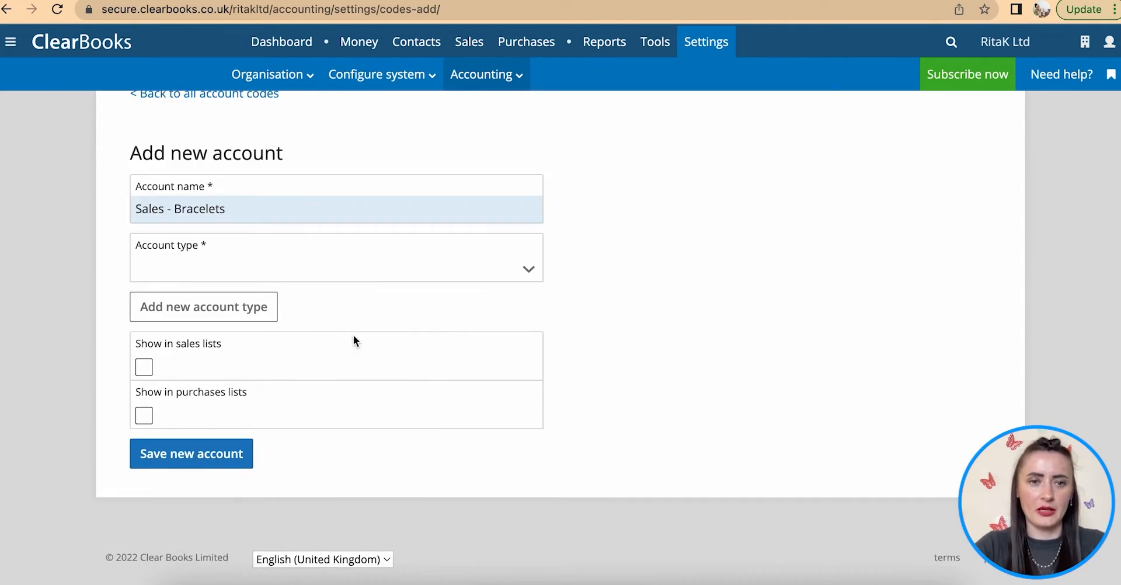
{"action": "left_click", "coordinate": [312, 268]}
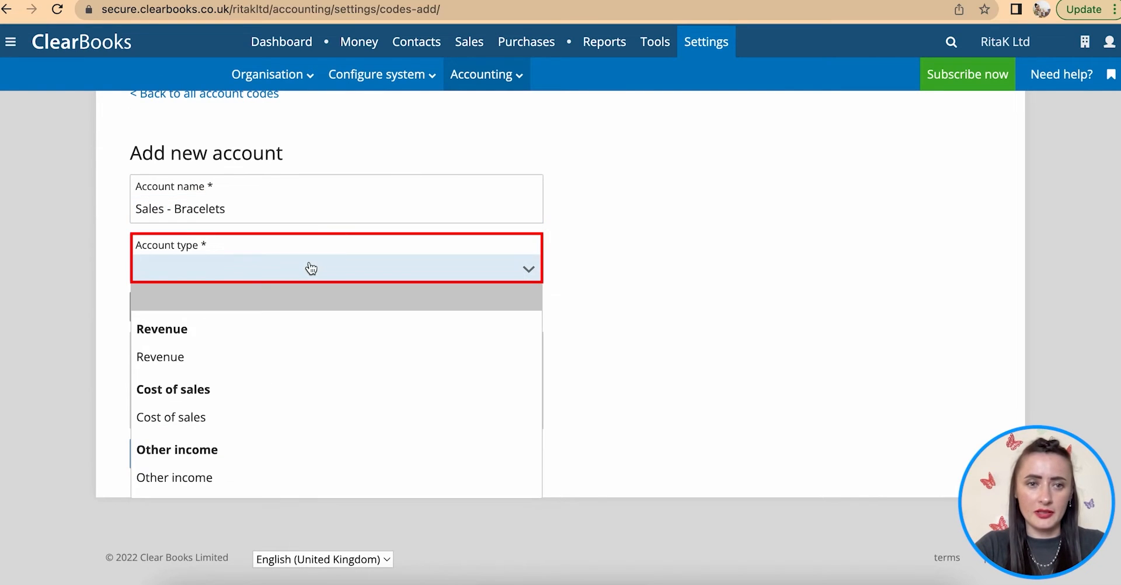
{"action": "left_click", "coordinate": [188, 357]}
{"action": "scroll", "coordinate": [261, 331], "scroll_direction": "down", "scroll_amount": 1}
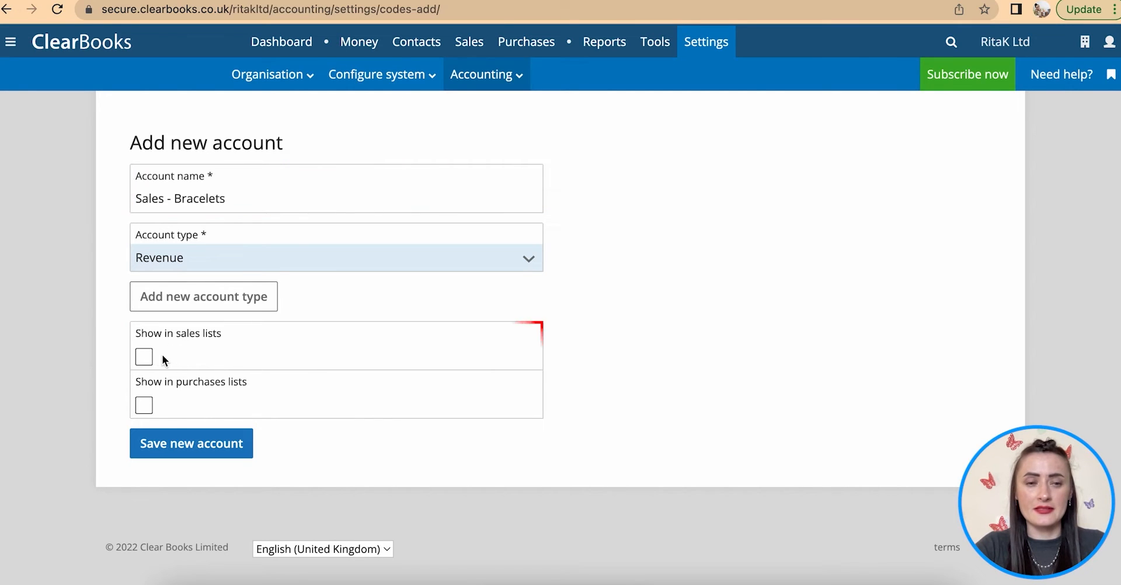
{"action": "left_click", "coordinate": [144, 356]}
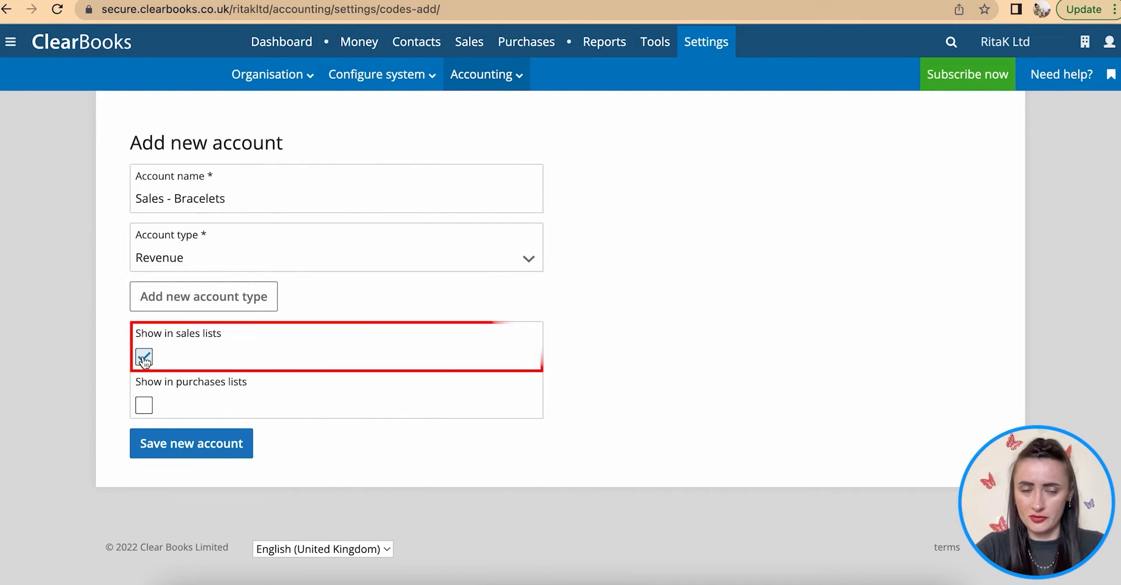
{"action": "left_click", "coordinate": [186, 444]}
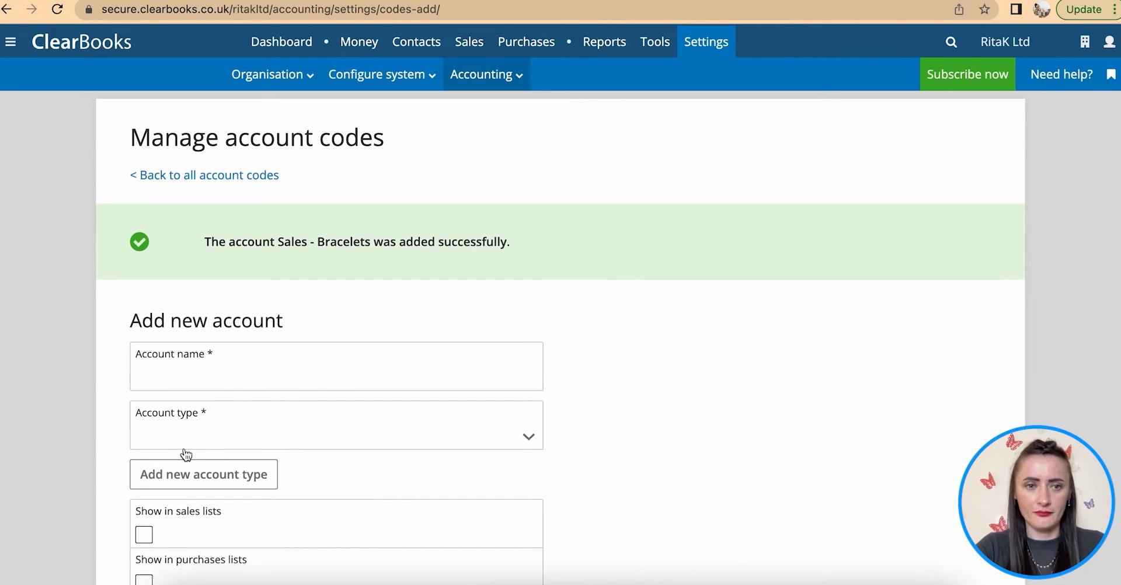
- Add the Revenue account Sales - Necklaces, shown in sales lists
{"action": "left_click", "coordinate": [199, 374]}
{"action": "type", "text": "Sales - Brace"}
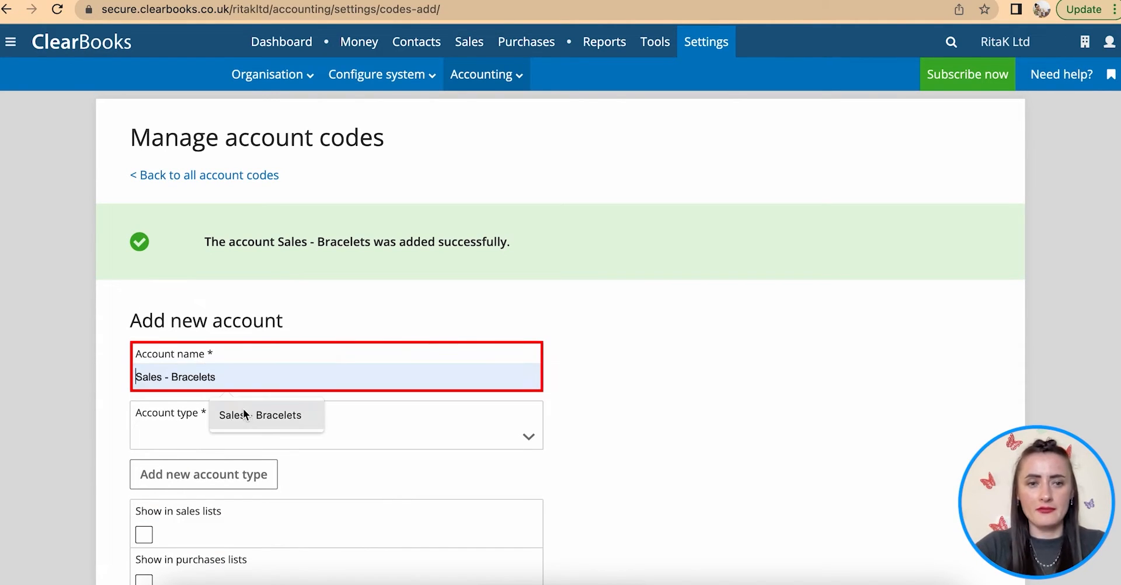
{"action": "key", "text": "BackSpace"}
{"action": "key", "text": "BackSpace"}
{"action": "key", "text": "BackSpace"}
{"action": "key", "text": "BackSpace"}
{"action": "key", "text": "BackSpace"}
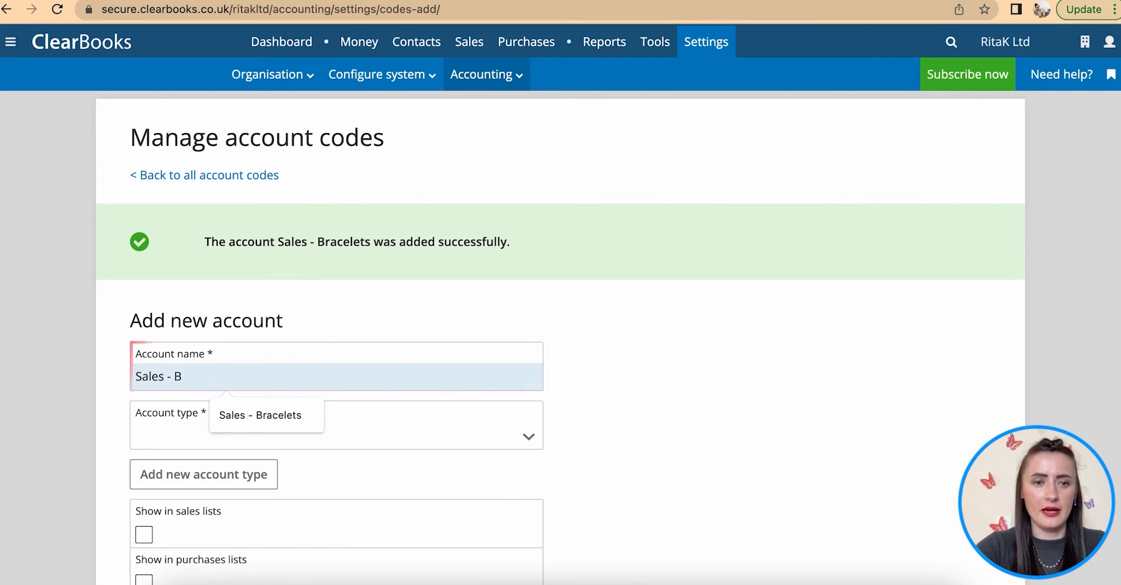
{"action": "type", "text": "Necklaces"}
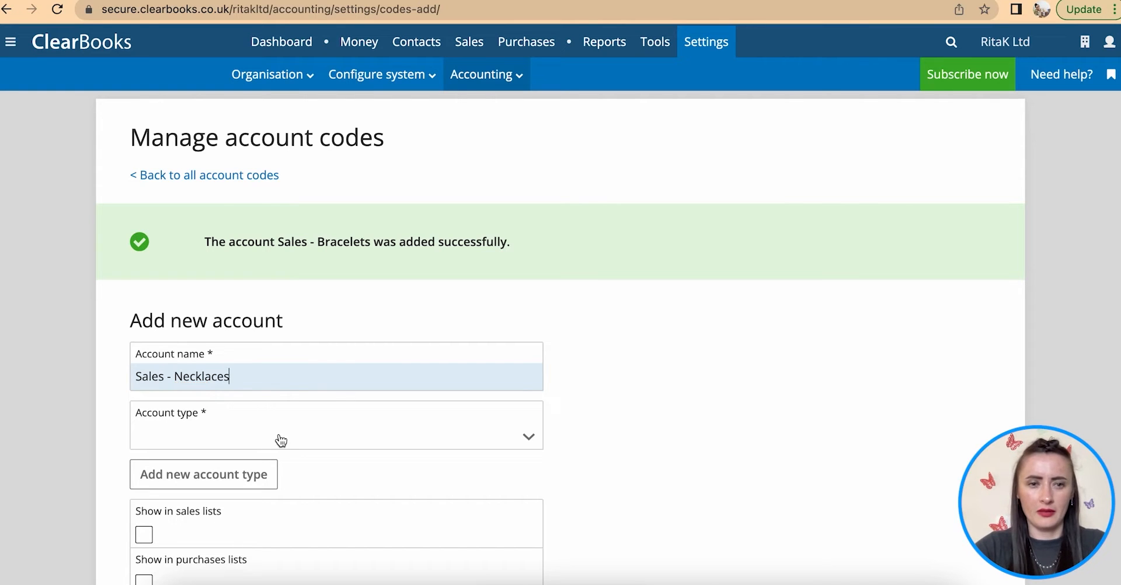
{"action": "left_click", "coordinate": [281, 441]}
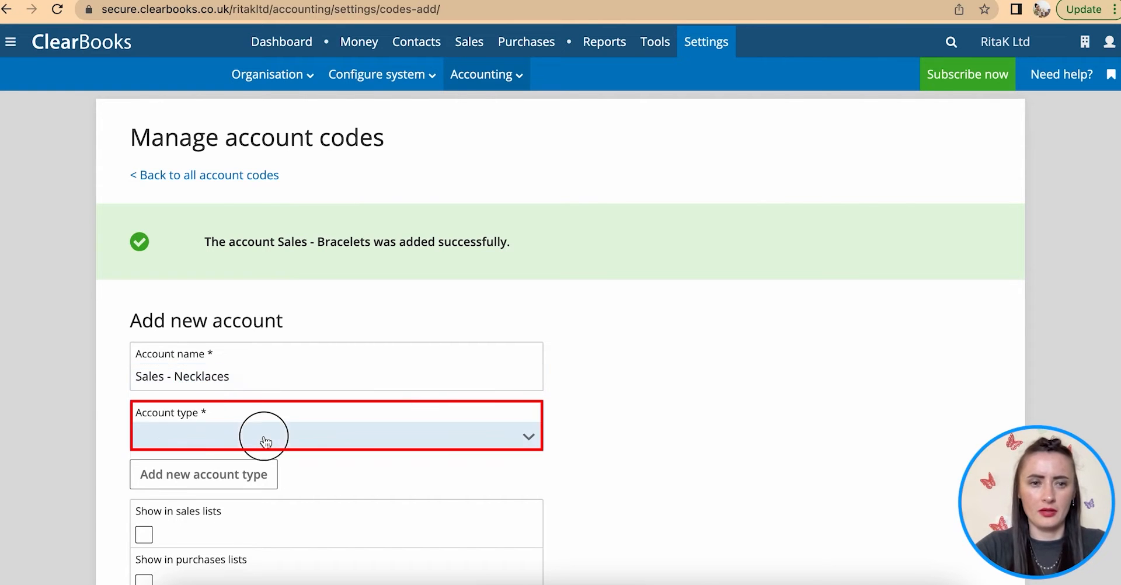
{"action": "left_click", "coordinate": [227, 528]}
{"action": "scroll", "coordinate": [229, 523], "scroll_direction": "down", "scroll_amount": 3}
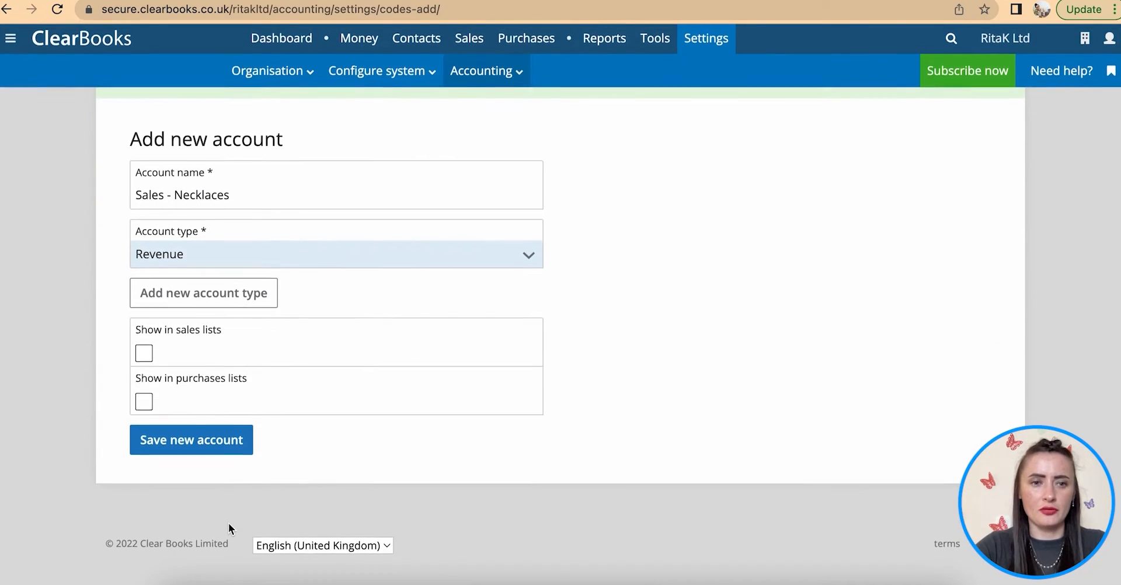
{"action": "left_click", "coordinate": [144, 357]}
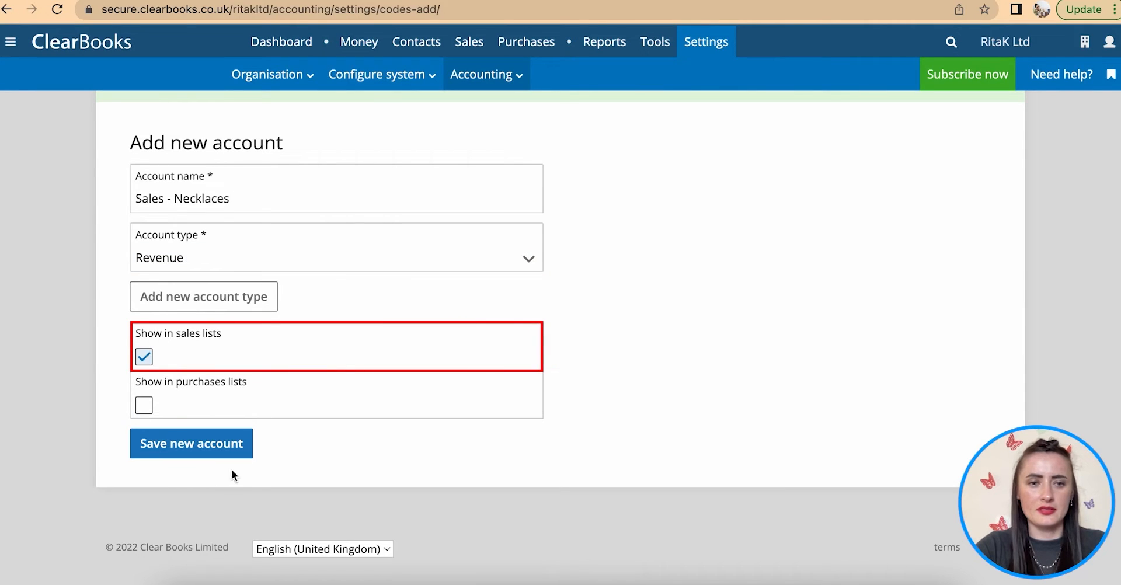
{"action": "left_click", "coordinate": [221, 452]}
- Add the Revenue account Sales - Earrings, shown in sales lists
{"action": "left_click", "coordinate": [204, 381]}
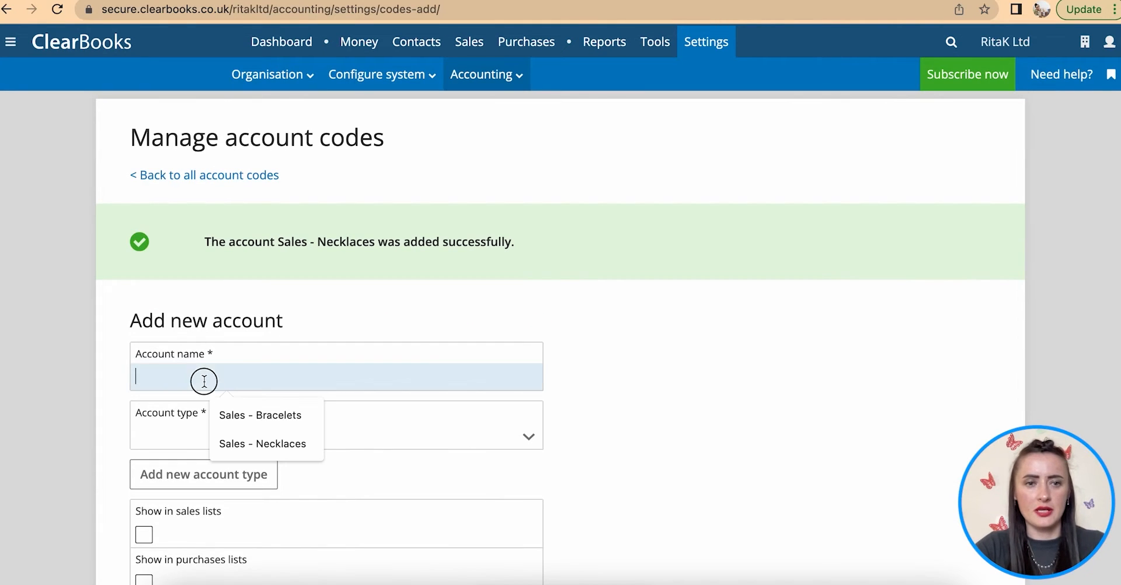
{"action": "left_click", "coordinate": [258, 413]}
{"action": "key", "text": "BackSpace"}
{"action": "key", "text": "BackSpace"}
{"action": "key", "text": "BackSpace"}
{"action": "key", "text": "BackSpace"}
{"action": "key", "text": "BackSpace"}
{"action": "key", "text": "BackSpace"}
{"action": "key", "text": "BackSpace"}
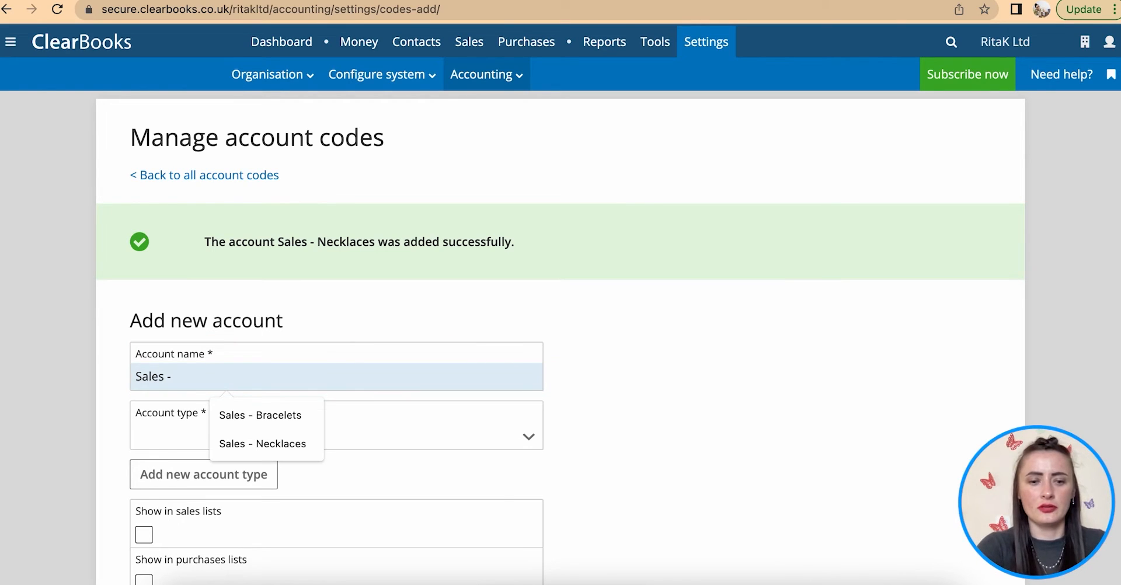
{"action": "type", "text": "Earrings"}
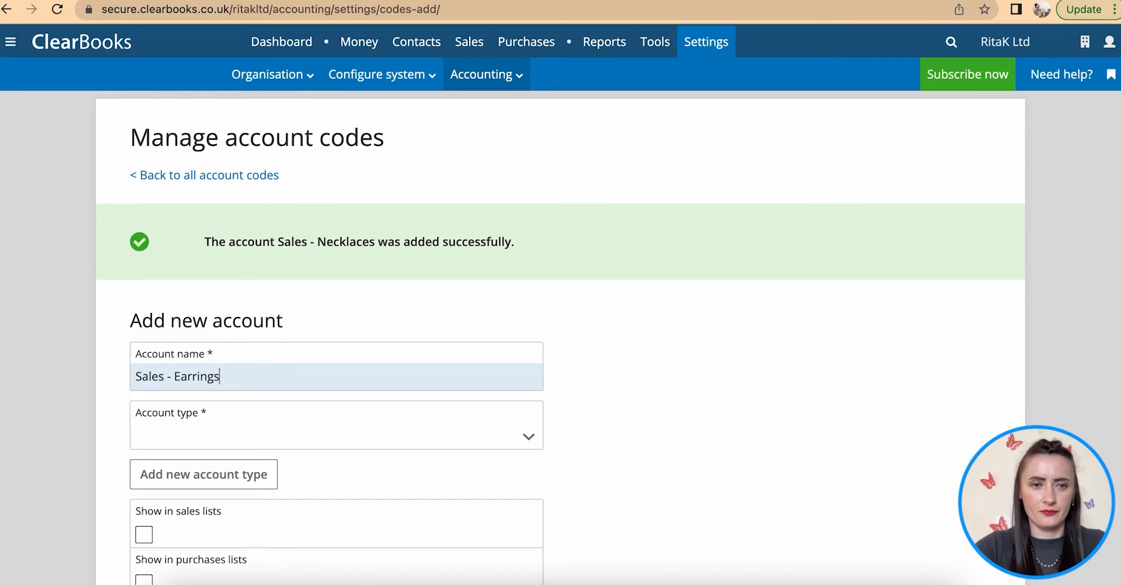
{"action": "left_click", "coordinate": [330, 433]}
{"action": "left_click", "coordinate": [166, 526]}
{"action": "scroll", "coordinate": [166, 530], "scroll_direction": "down", "scroll_amount": 2}
{"action": "scroll", "coordinate": [167, 530], "scroll_direction": "down", "scroll_amount": 2}
{"action": "left_click", "coordinate": [143, 357]}
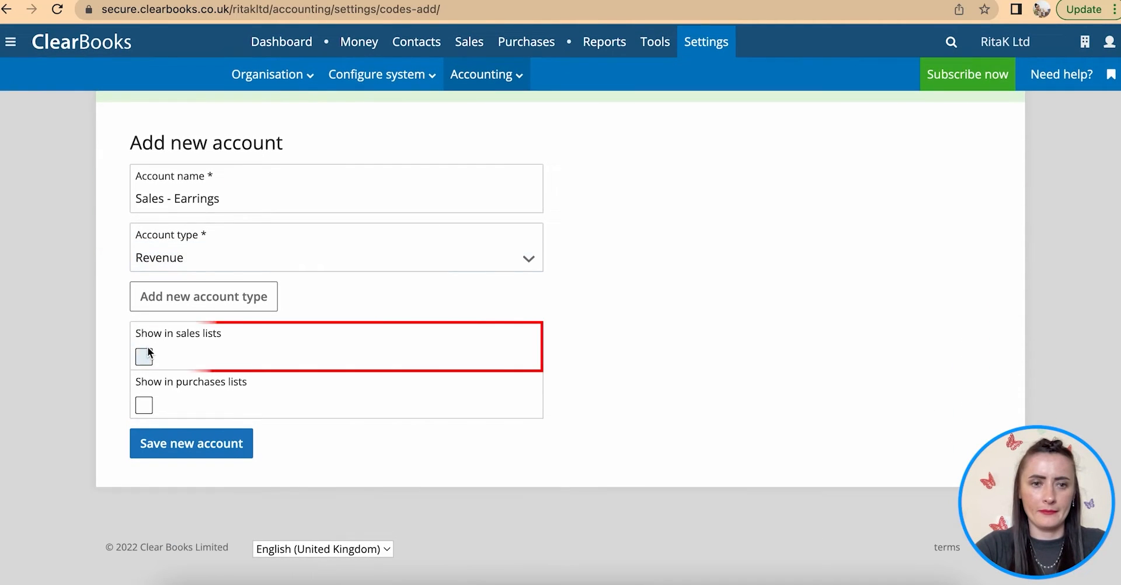
{"action": "left_click", "coordinate": [203, 444]}
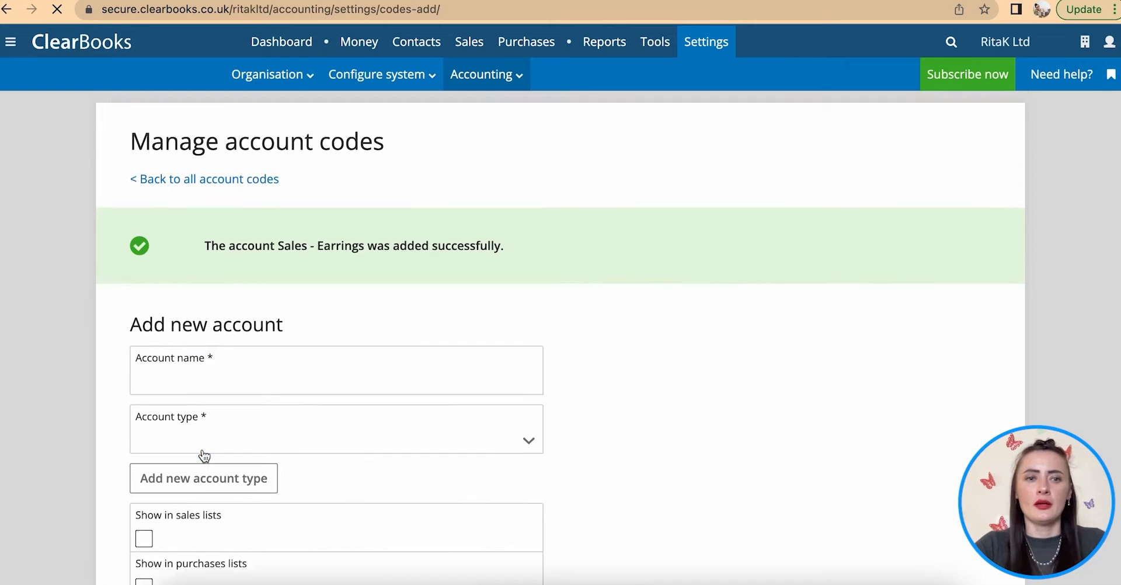
{"action": "left_click", "coordinate": [251, 175]}
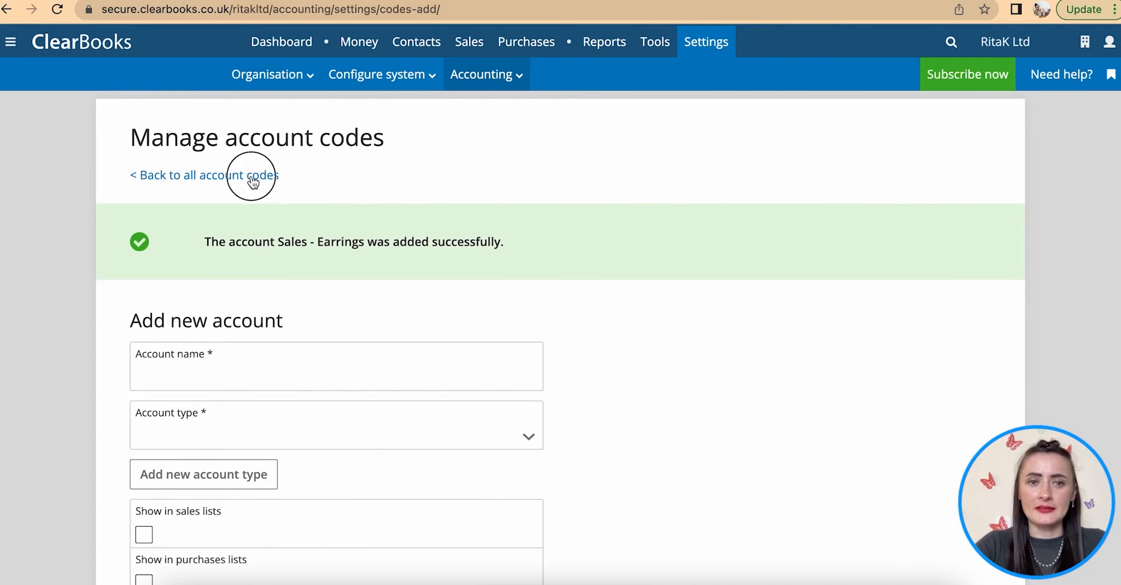
- Scroll through the account codes list, from the new sales accounts to expense codes like Insurance 4002003
{"action": "scroll", "coordinate": [758, 327], "scroll_direction": "down", "scroll_amount": 5}
{"action": "scroll", "coordinate": [758, 326], "scroll_direction": "down", "scroll_amount": 1}
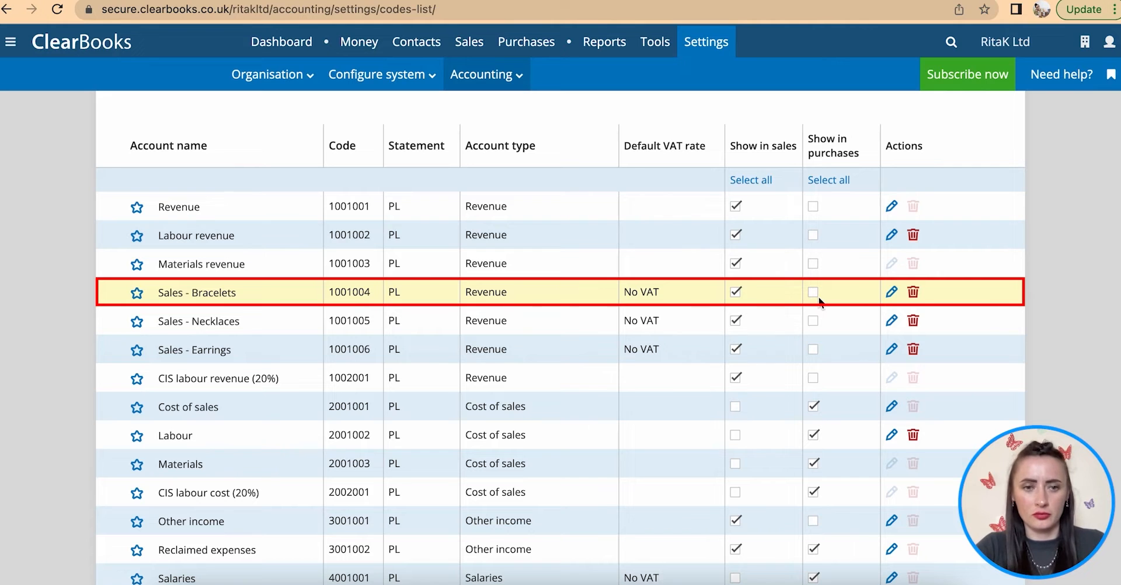
{"action": "scroll", "coordinate": [818, 296], "scroll_direction": "down", "scroll_amount": 5}
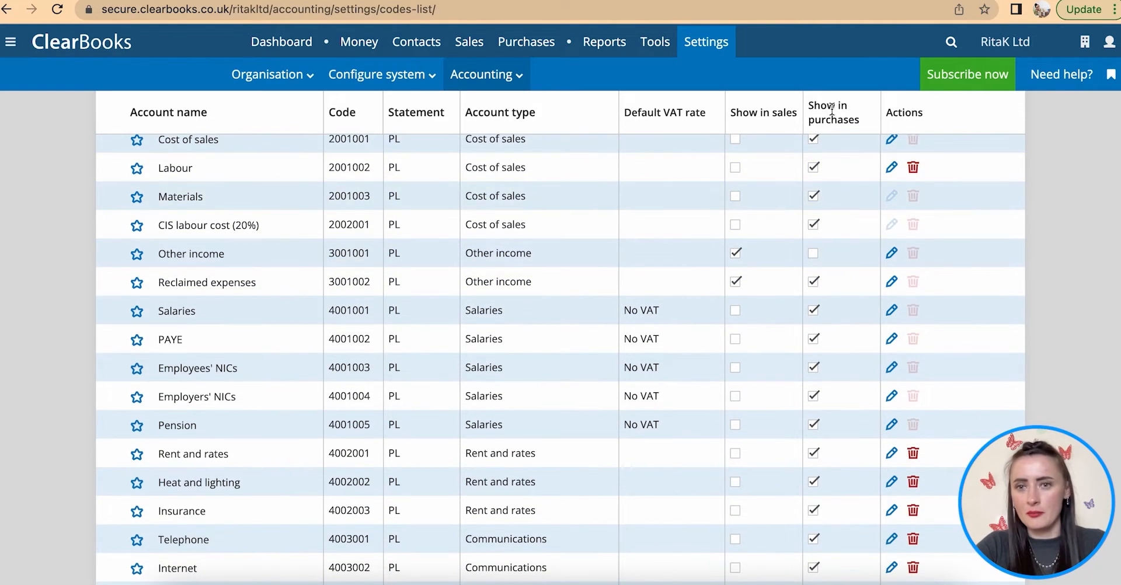
{"action": "scroll", "coordinate": [837, 337], "scroll_direction": "up", "scroll_amount": 1}
{"action": "scroll", "coordinate": [837, 336], "scroll_direction": "down", "scroll_amount": 2}
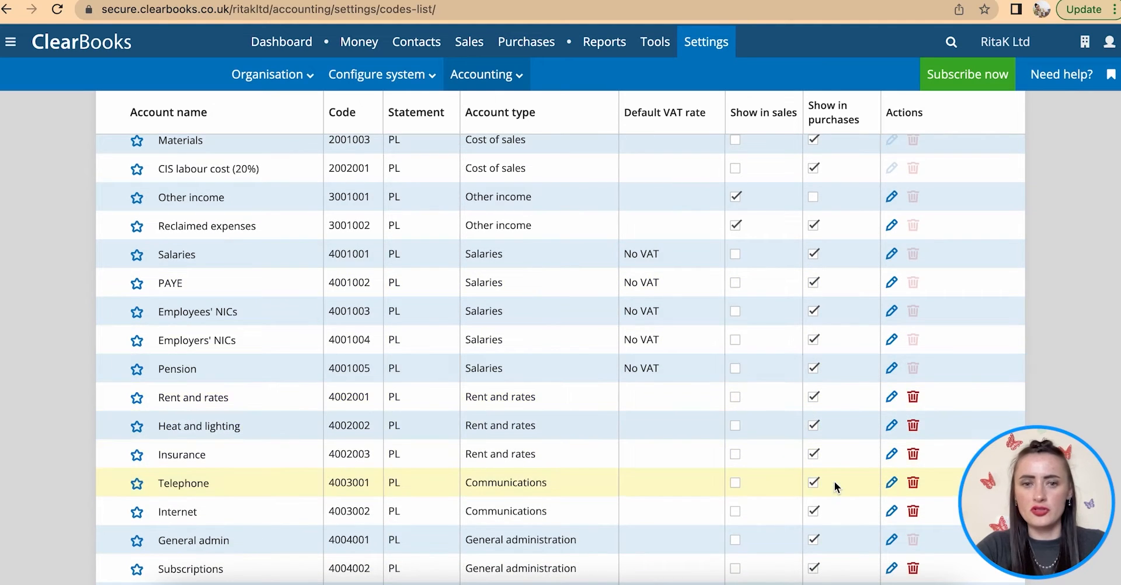
{"action": "scroll", "coordinate": [836, 482], "scroll_direction": "down", "scroll_amount": 3}
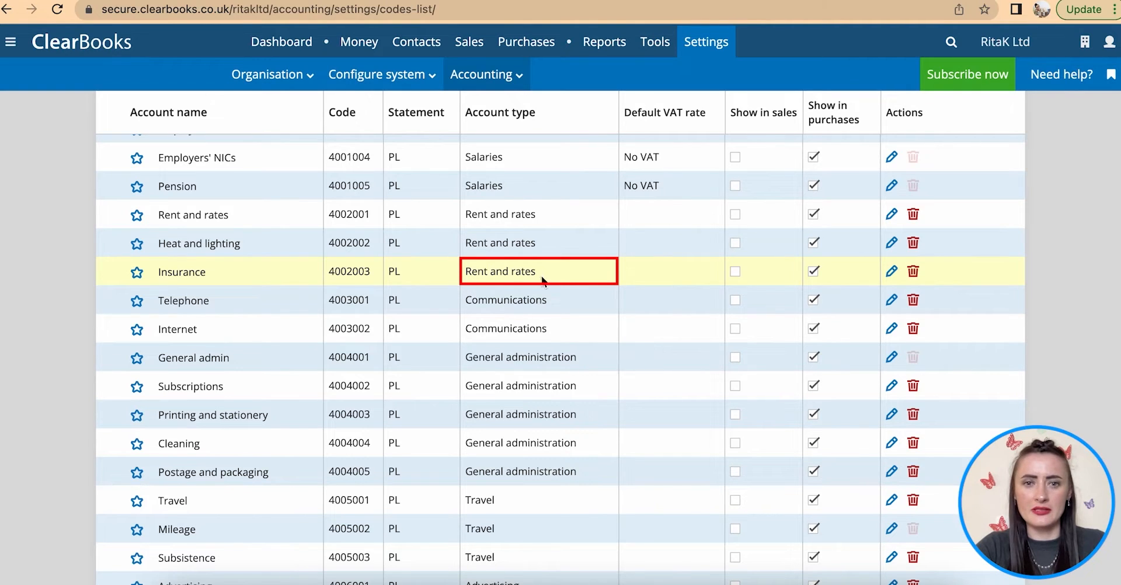
{"action": "scroll", "coordinate": [549, 299], "scroll_direction": "down", "scroll_amount": 4}
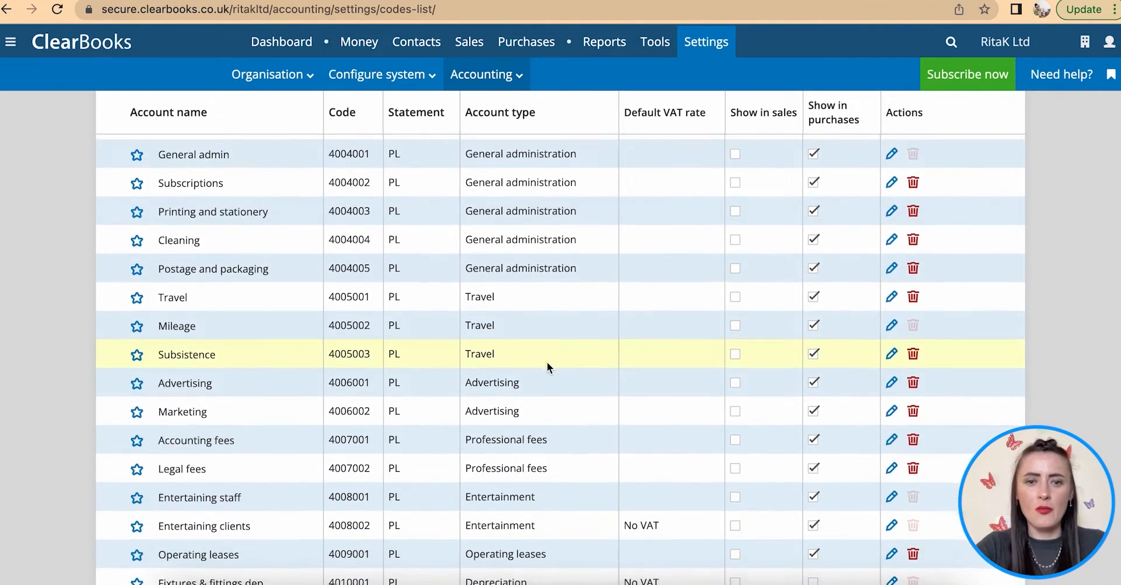
{"action": "scroll", "coordinate": [547, 363], "scroll_direction": "down", "scroll_amount": 5}
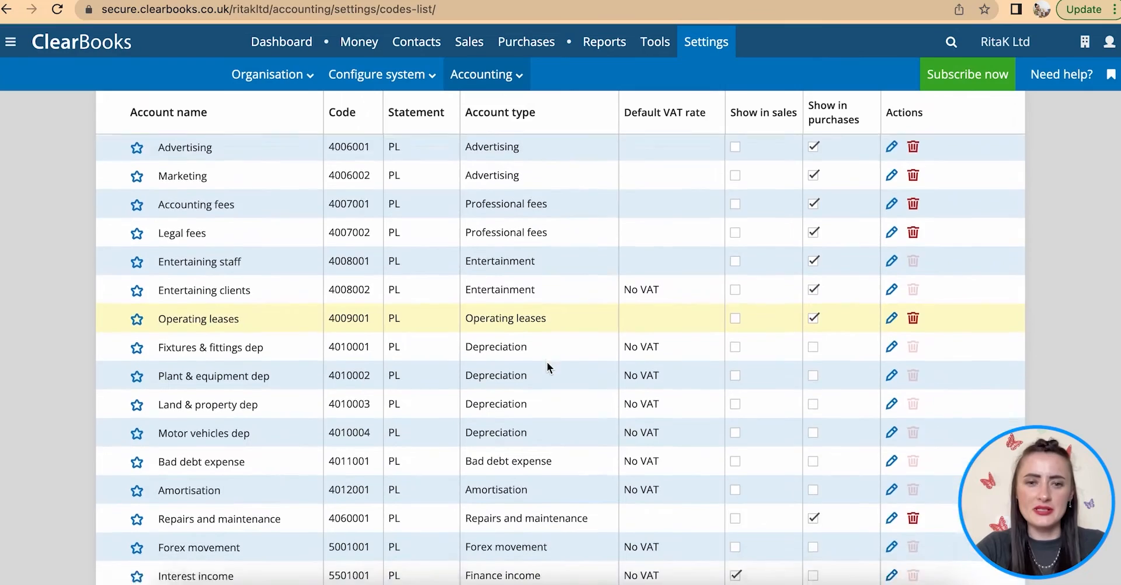
{"action": "scroll", "coordinate": [548, 363], "scroll_direction": "down", "scroll_amount": 2}
{"action": "scroll", "coordinate": [547, 363], "scroll_direction": "up", "scroll_amount": 10}
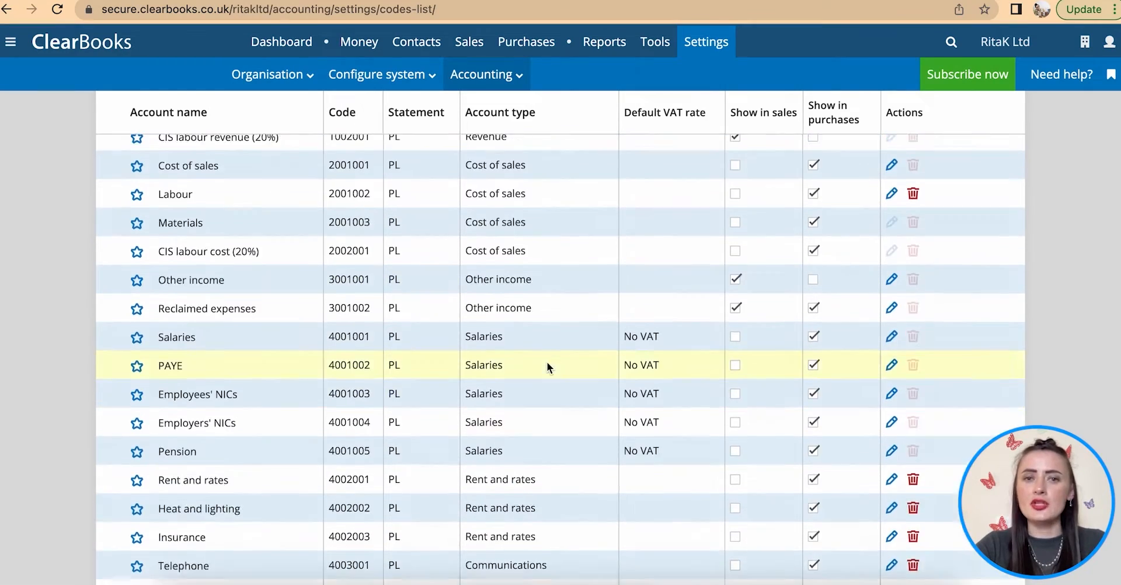
{"action": "scroll", "coordinate": [547, 362], "scroll_direction": "up", "scroll_amount": 6}
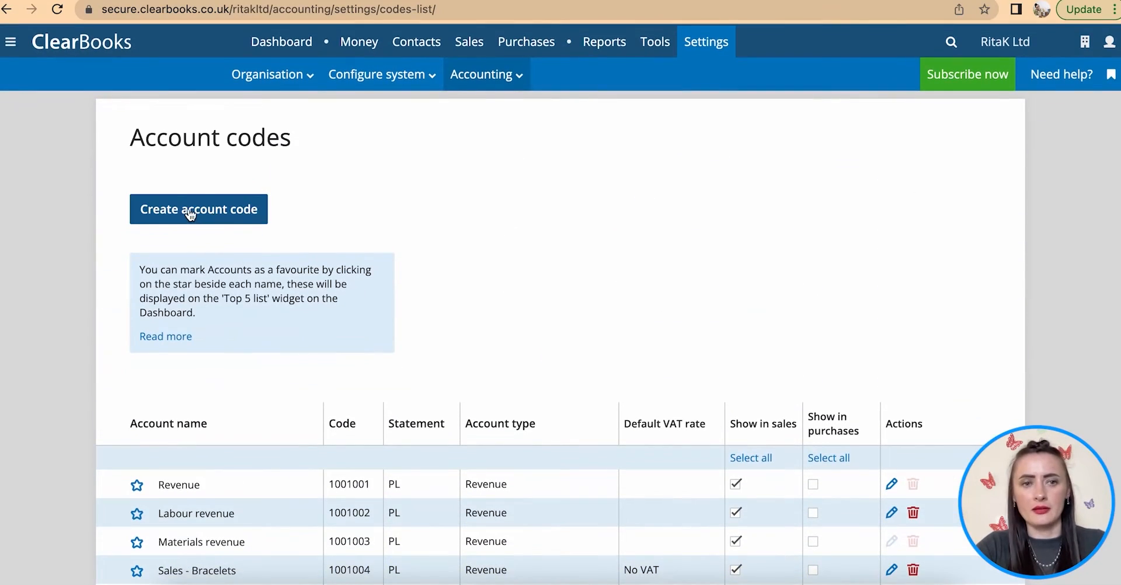
- Start a new account code named Business Insurance
{"action": "left_click", "coordinate": [190, 215]}
{"action": "left_click", "coordinate": [246, 278]}
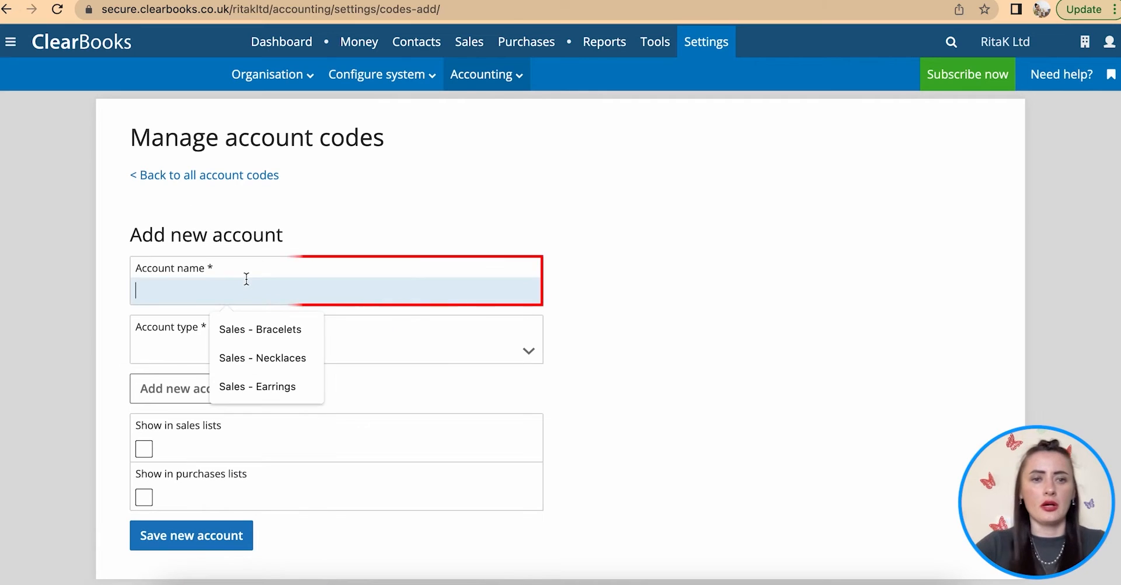
{"action": "type", "text": "Business Insuran"}
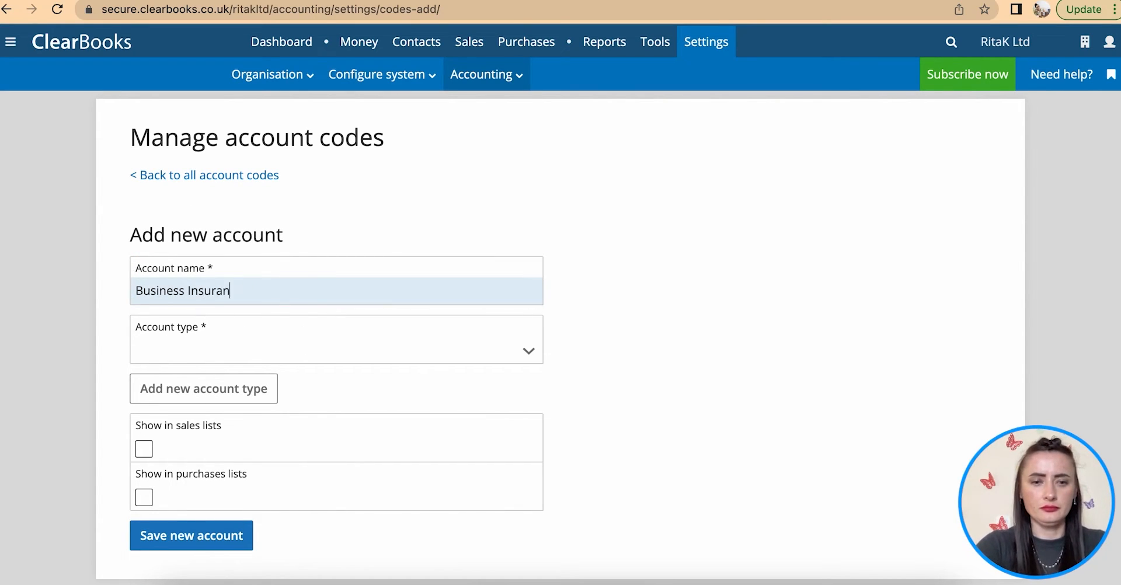
{"action": "left_click", "coordinate": [240, 357]}
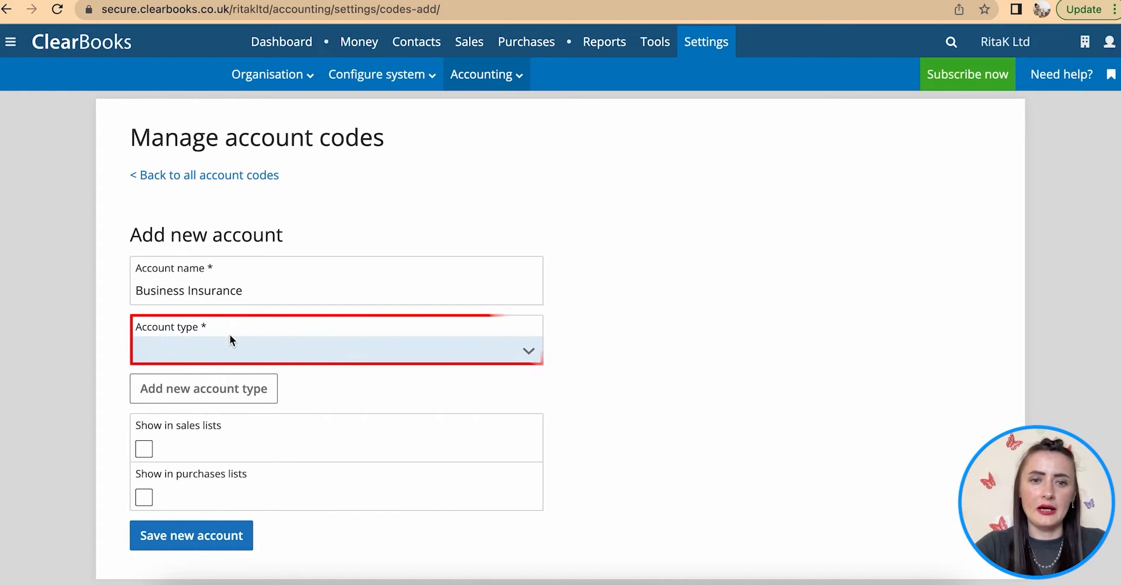
- Scroll through the Account type options for Business Insurance without choosing one
{"action": "left_click", "coordinate": [335, 354]}
{"action": "scroll", "coordinate": [332, 352], "scroll_direction": "down", "scroll_amount": 2}
{"action": "scroll", "coordinate": [260, 408], "scroll_direction": "down", "scroll_amount": 3}
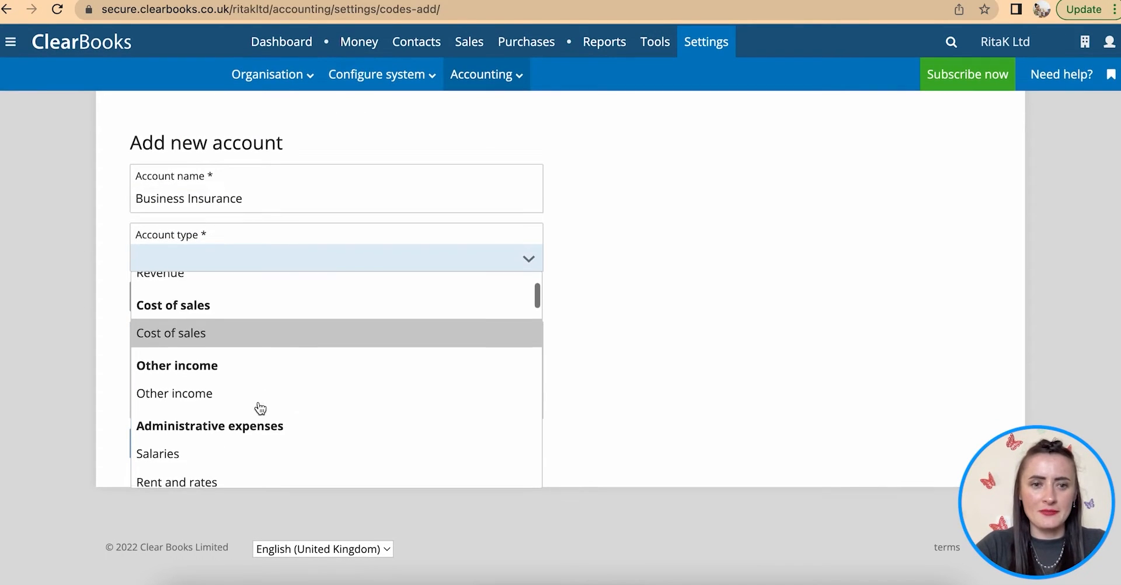
{"action": "scroll", "coordinate": [258, 402], "scroll_direction": "down", "scroll_amount": 1}
{"action": "scroll", "coordinate": [257, 400], "scroll_direction": "up", "scroll_amount": 3}
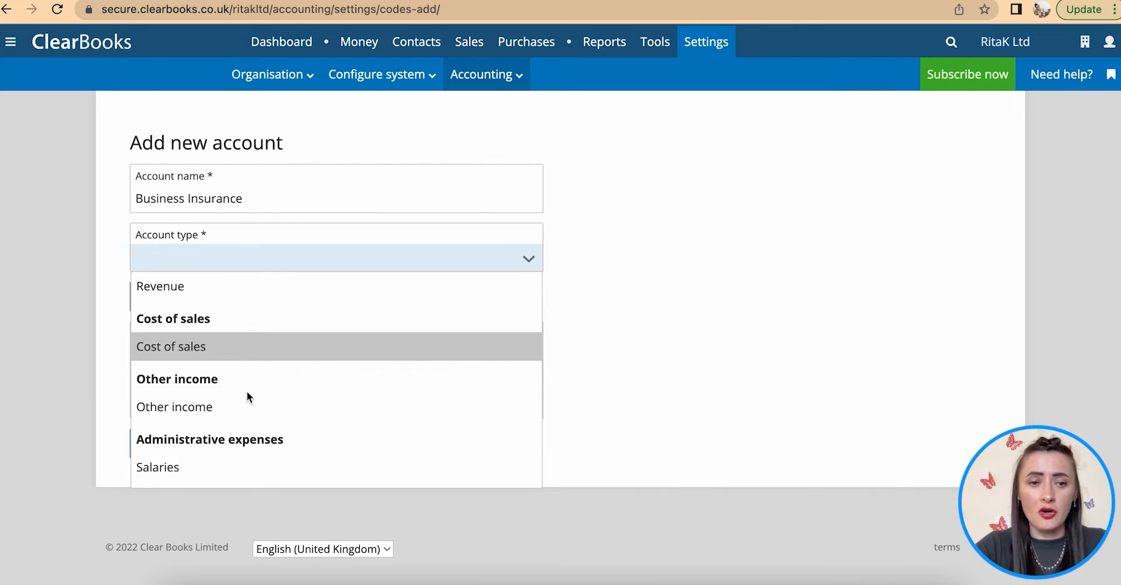
{"action": "scroll", "coordinate": [247, 390], "scroll_direction": "down", "scroll_amount": 10}
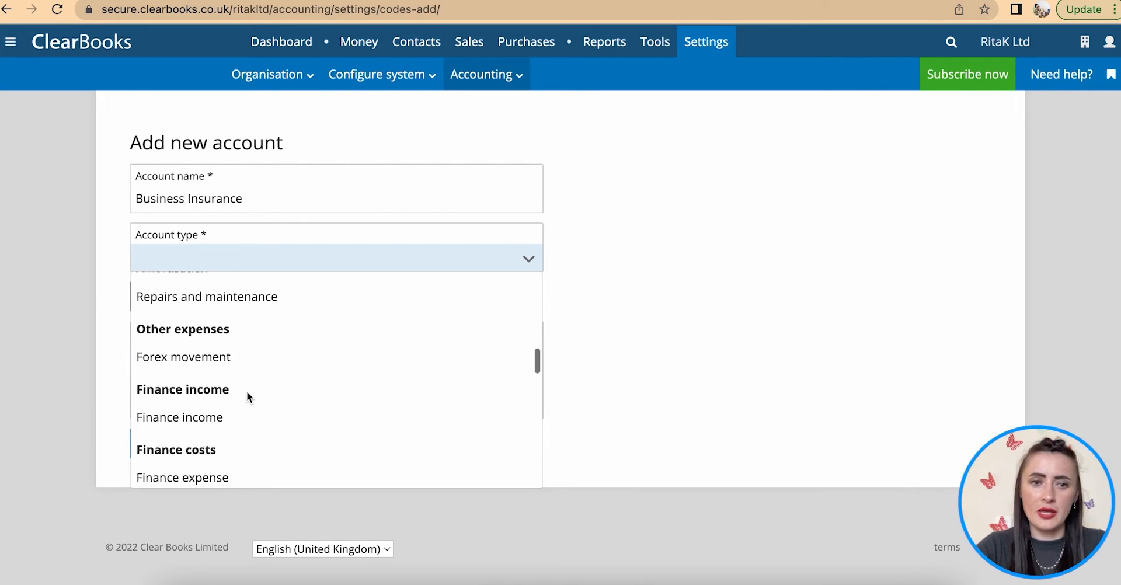
{"action": "scroll", "coordinate": [245, 359], "scroll_direction": "down", "scroll_amount": 2}
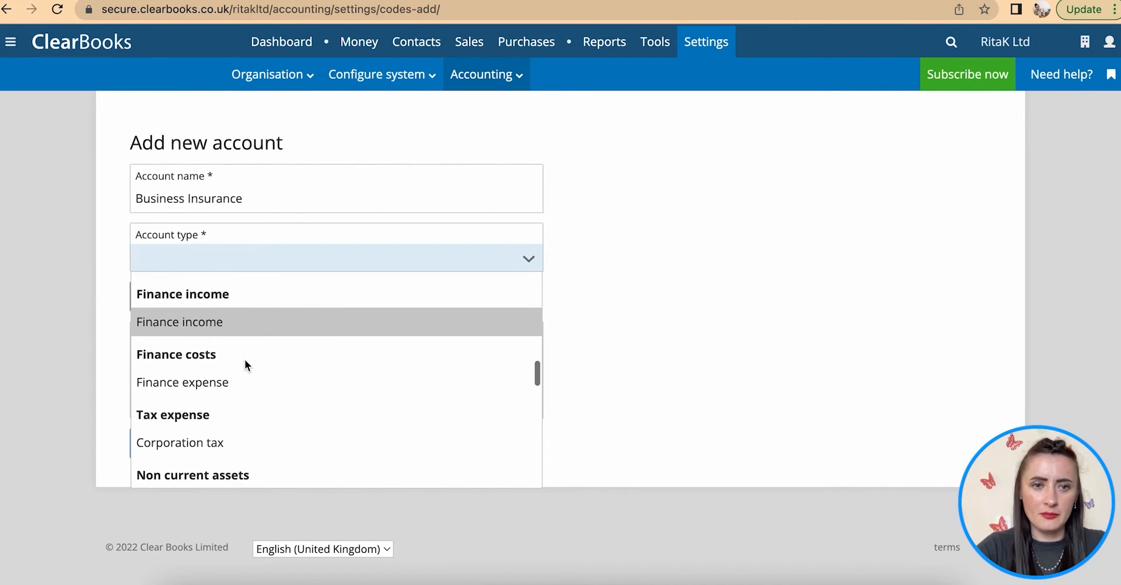
{"action": "scroll", "coordinate": [246, 362], "scroll_direction": "down", "scroll_amount": 3}
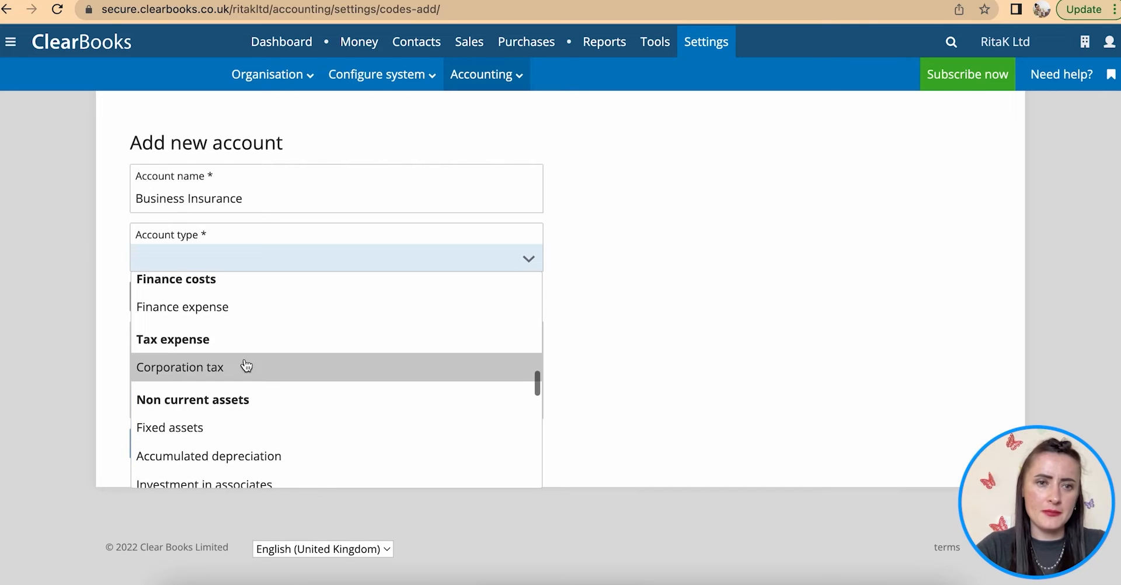
{"action": "scroll", "coordinate": [247, 365], "scroll_direction": "down", "scroll_amount": 5}
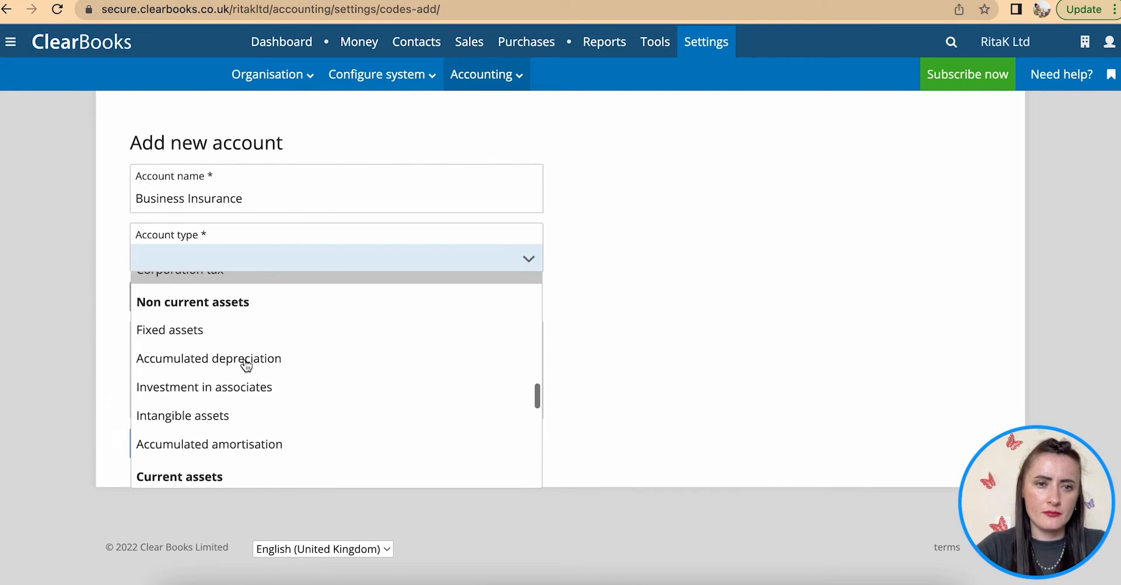
{"action": "scroll", "coordinate": [246, 365], "scroll_direction": "down", "scroll_amount": 5}
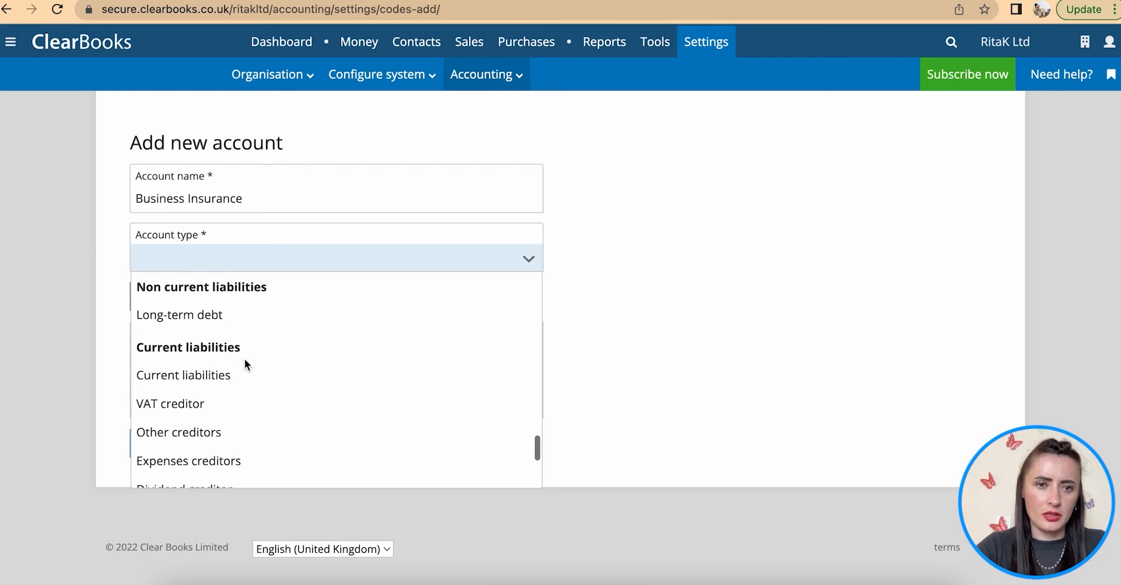
{"action": "scroll", "coordinate": [245, 366], "scroll_direction": "down", "scroll_amount": 5}
{"action": "scroll", "coordinate": [247, 366], "scroll_direction": "up", "scroll_amount": 3}
{"action": "scroll", "coordinate": [247, 366], "scroll_direction": "up", "scroll_amount": 10}
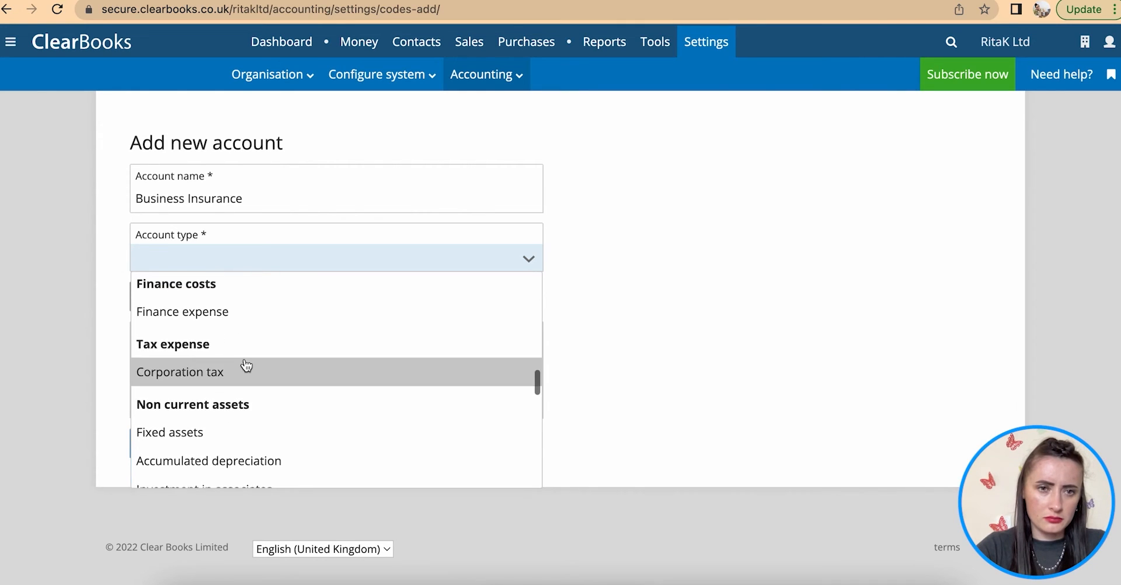
{"action": "scroll", "coordinate": [245, 365], "scroll_direction": "up", "scroll_amount": 6}
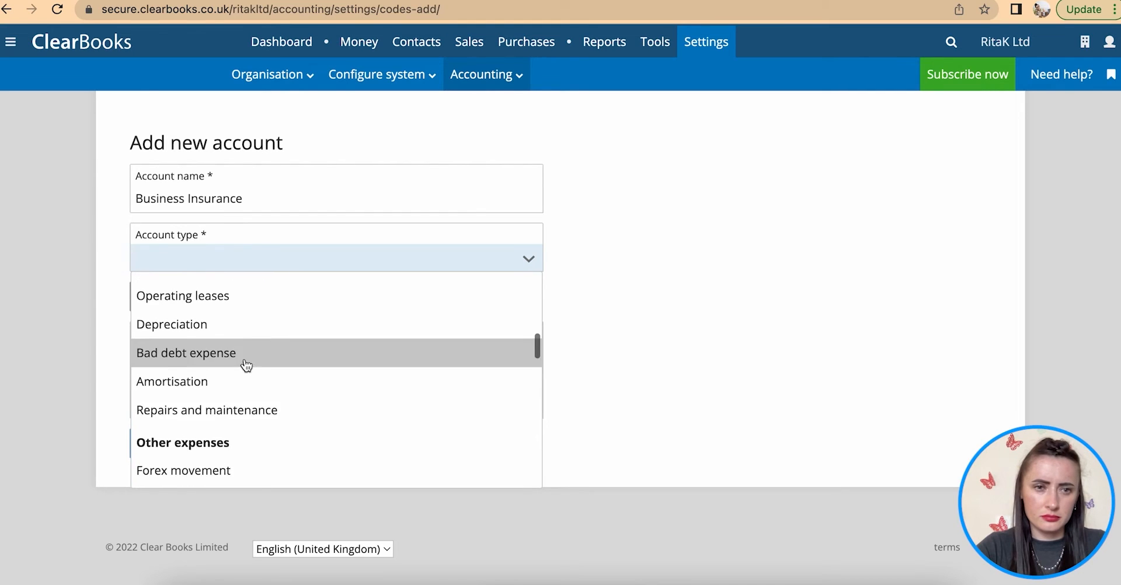
{"action": "scroll", "coordinate": [246, 366], "scroll_direction": "up", "scroll_amount": 3}
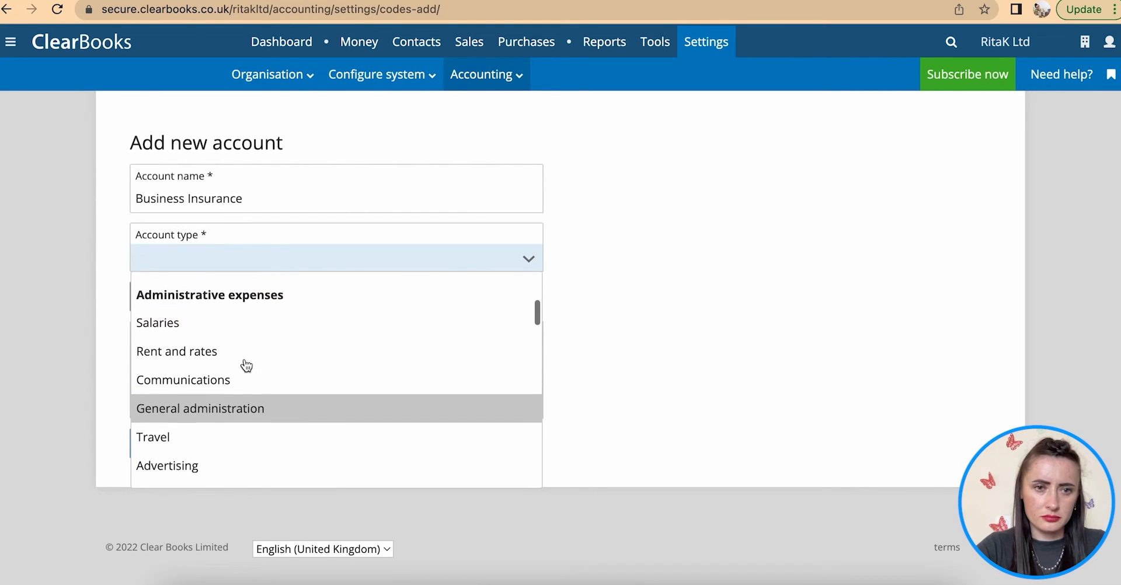
{"action": "scroll", "coordinate": [246, 366], "scroll_direction": "up", "scroll_amount": 1}
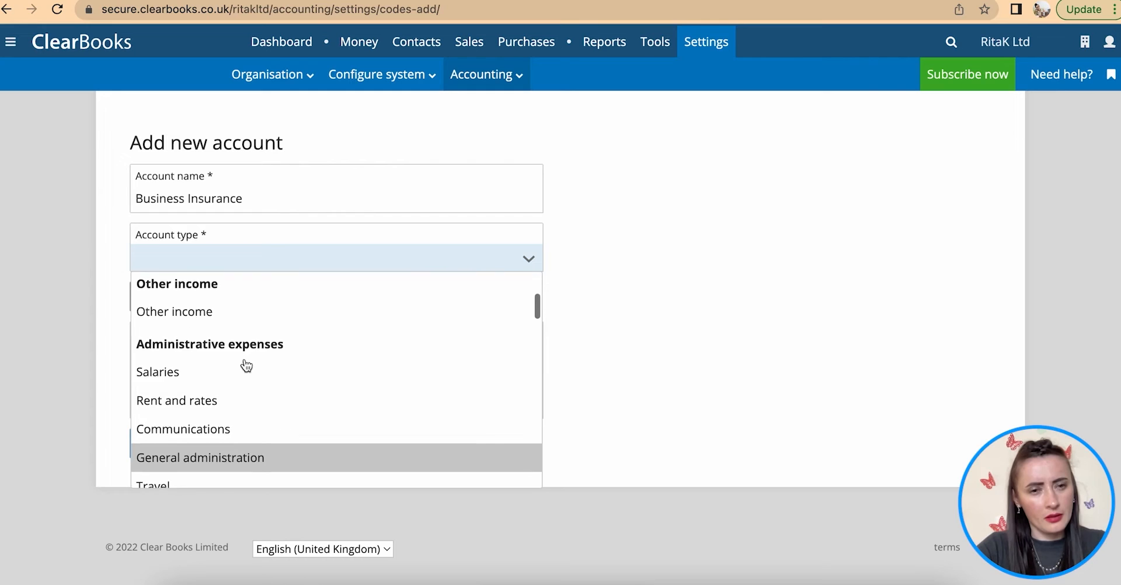
{"action": "scroll", "coordinate": [246, 366], "scroll_direction": "down", "scroll_amount": 3}
{"action": "scroll", "coordinate": [246, 365], "scroll_direction": "down", "scroll_amount": 5}
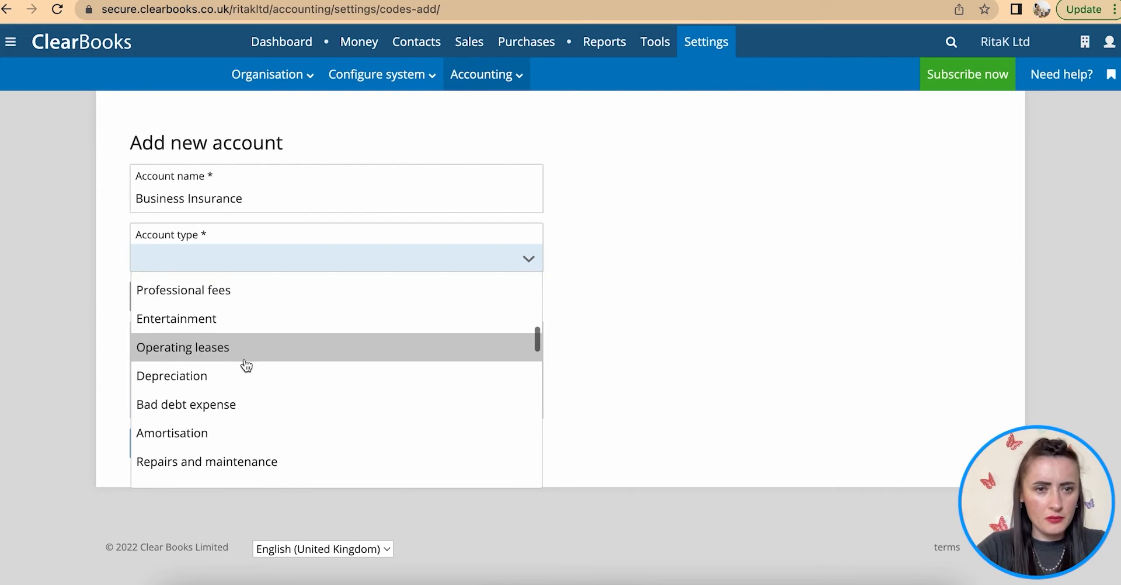
{"action": "scroll", "coordinate": [246, 366], "scroll_direction": "down", "scroll_amount": 1}
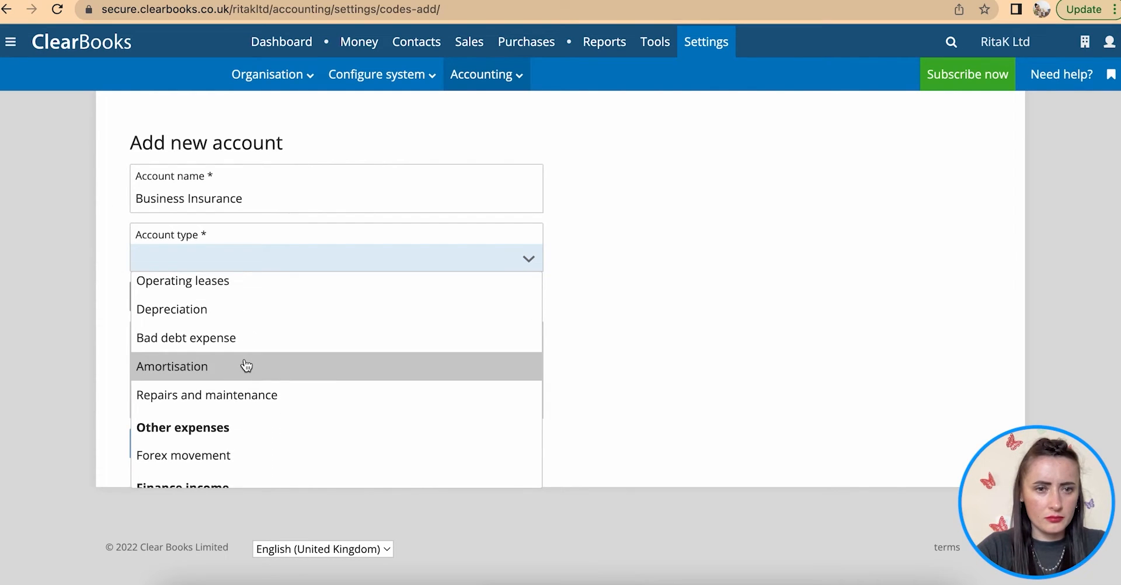
{"action": "scroll", "coordinate": [246, 365], "scroll_direction": "up", "scroll_amount": 8}
{"action": "scroll", "coordinate": [246, 366], "scroll_direction": "up", "scroll_amount": 4}
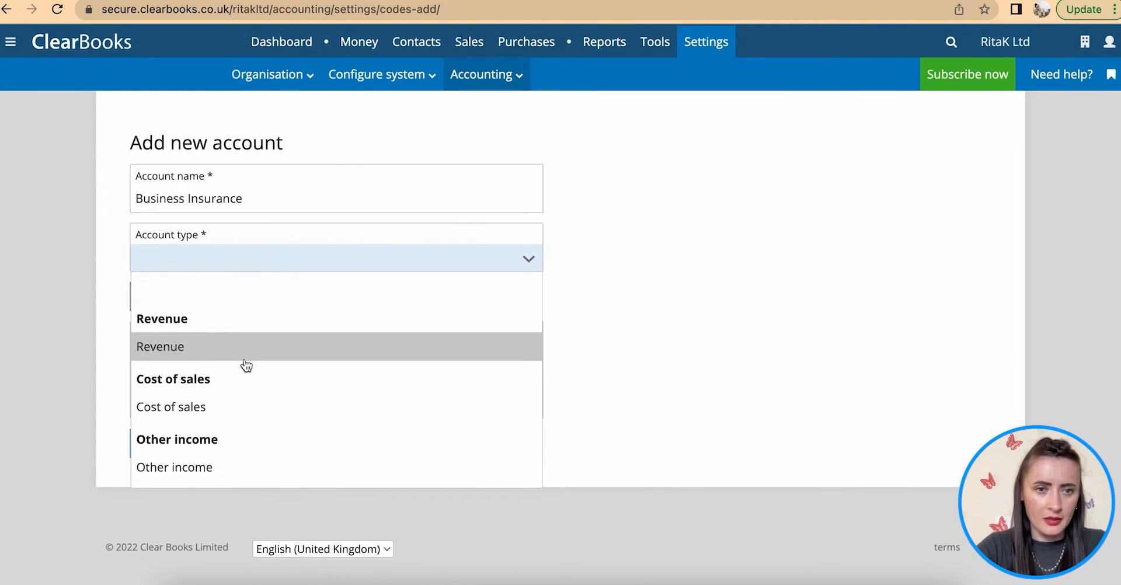
{"action": "scroll", "coordinate": [246, 366], "scroll_direction": "down", "scroll_amount": 6}
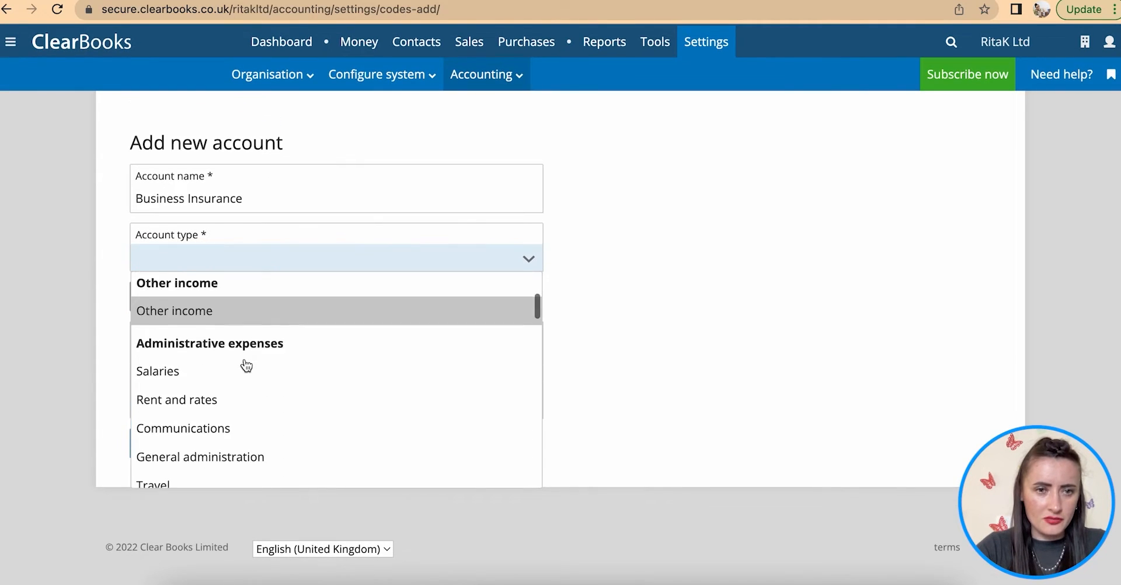
- Give Business Insurance a new 'Direct costs' account type in Cost of sales, shown in purchases lists, and save
{"action": "left_click", "coordinate": [651, 335]}
{"action": "left_click", "coordinate": [165, 300]}
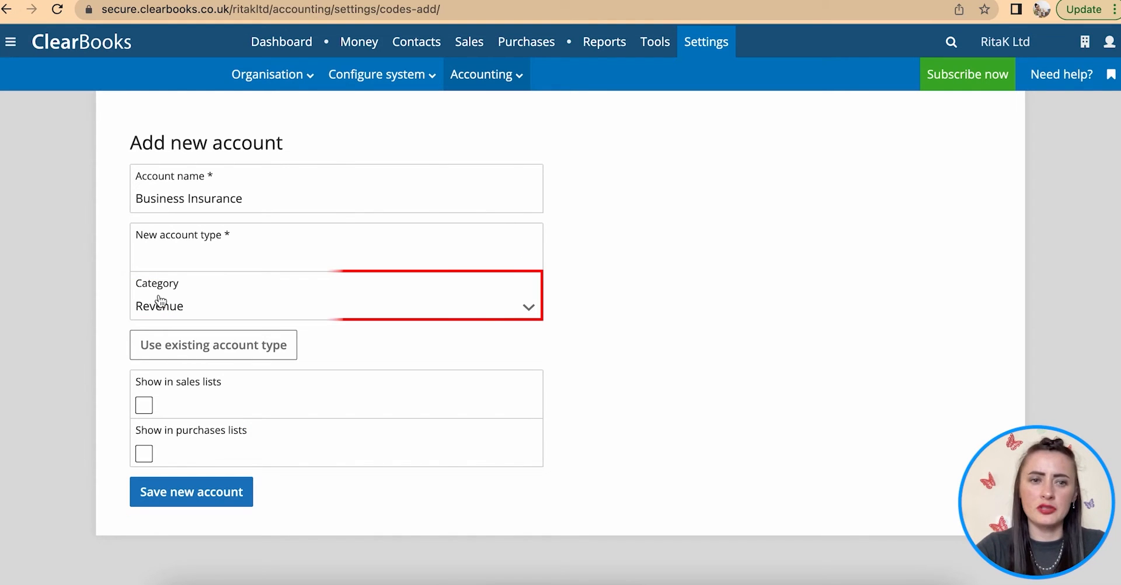
{"action": "left_click", "coordinate": [263, 308]}
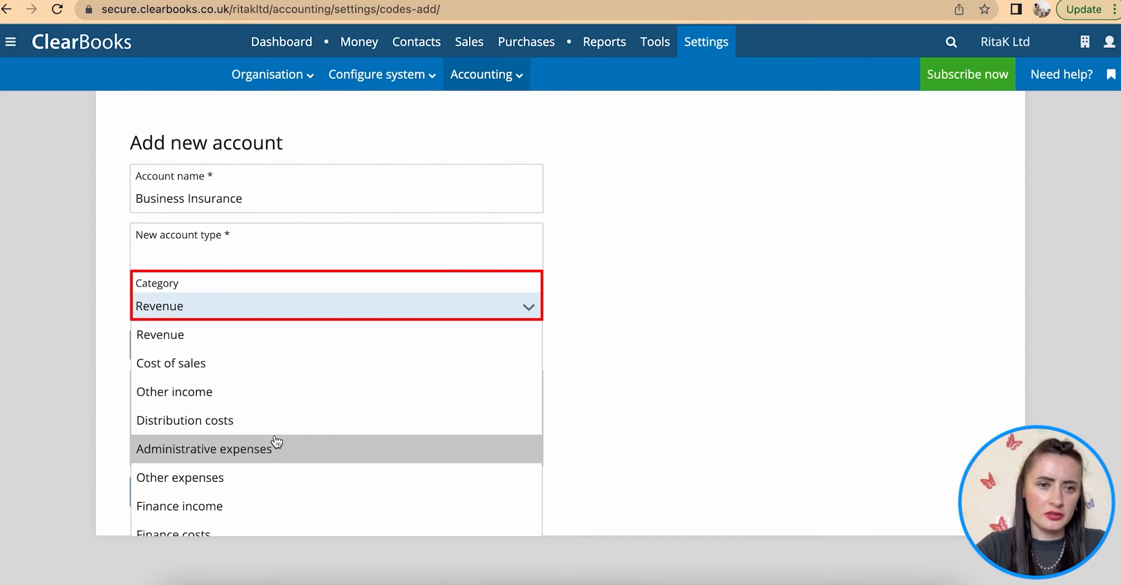
{"action": "scroll", "coordinate": [277, 442], "scroll_direction": "down", "scroll_amount": 1}
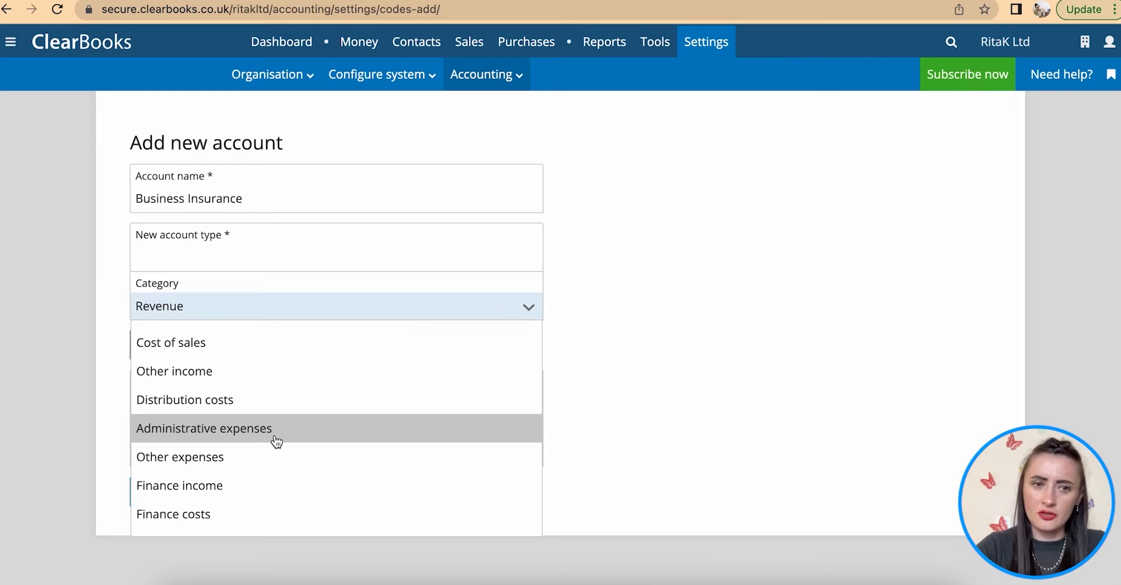
{"action": "left_click", "coordinate": [237, 345]}
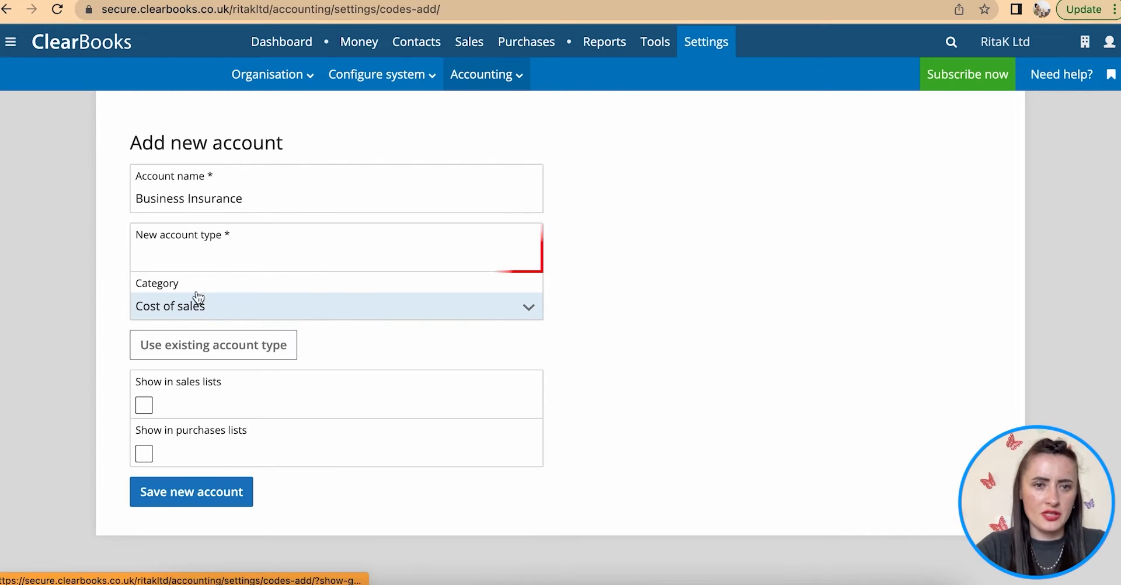
{"action": "left_click", "coordinate": [182, 253]}
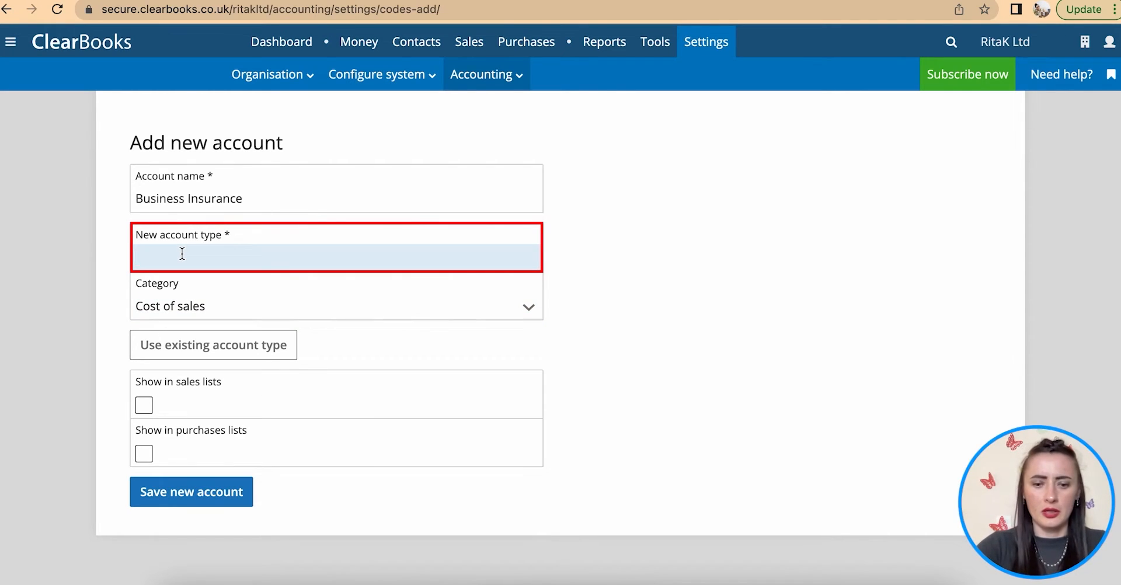
{"action": "type", "text": "Direct costs"}
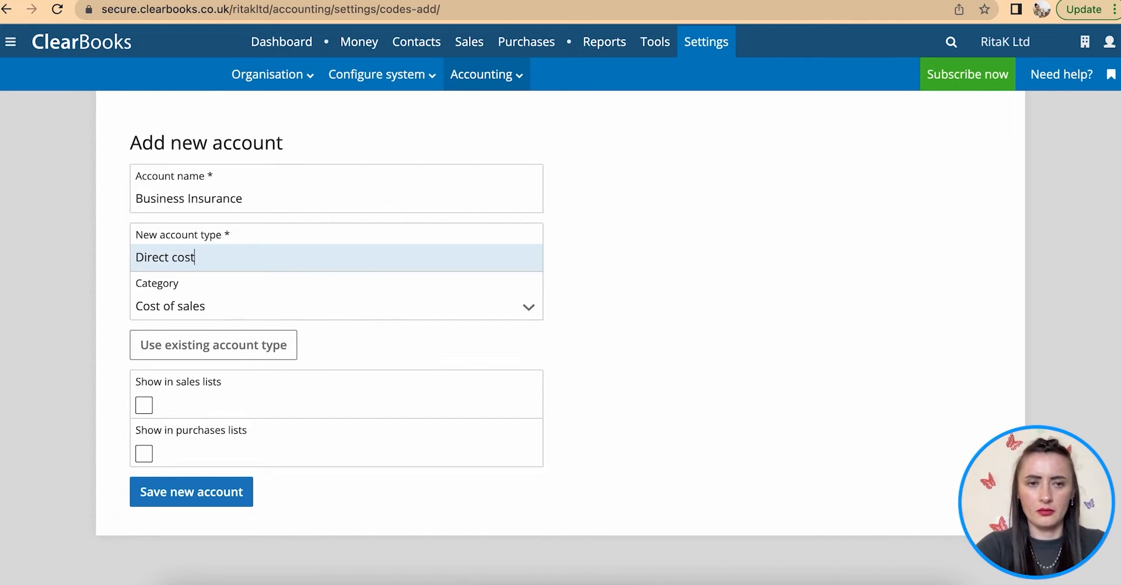
{"action": "left_click", "coordinate": [146, 453]}
{"action": "left_click", "coordinate": [205, 504]}
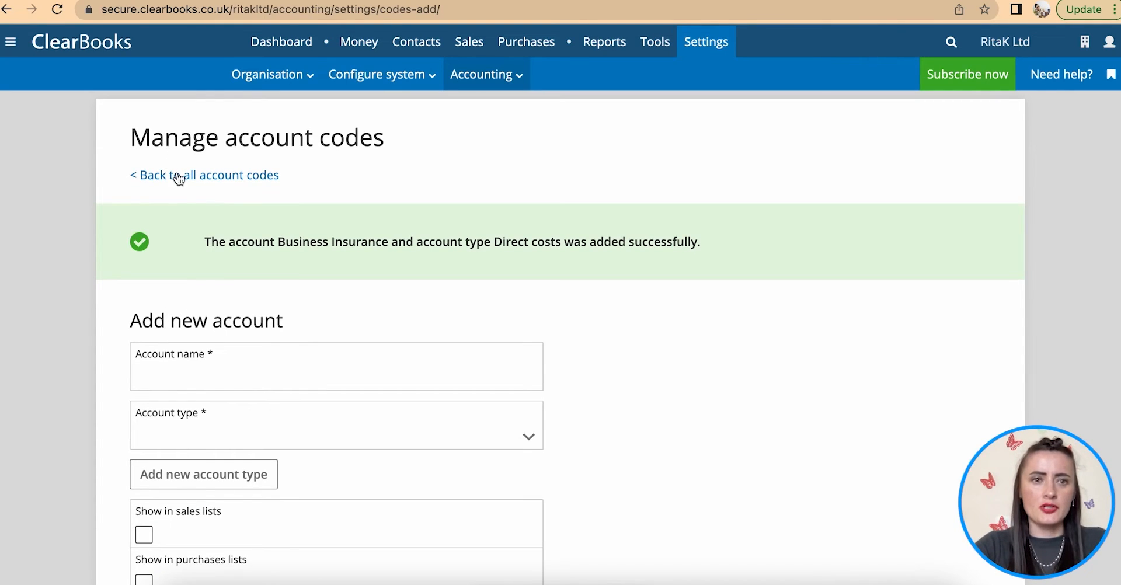
- Delete the Business Insurance account code and confirm the deletion
{"action": "scroll", "coordinate": [435, 275], "scroll_direction": "down", "scroll_amount": 6}
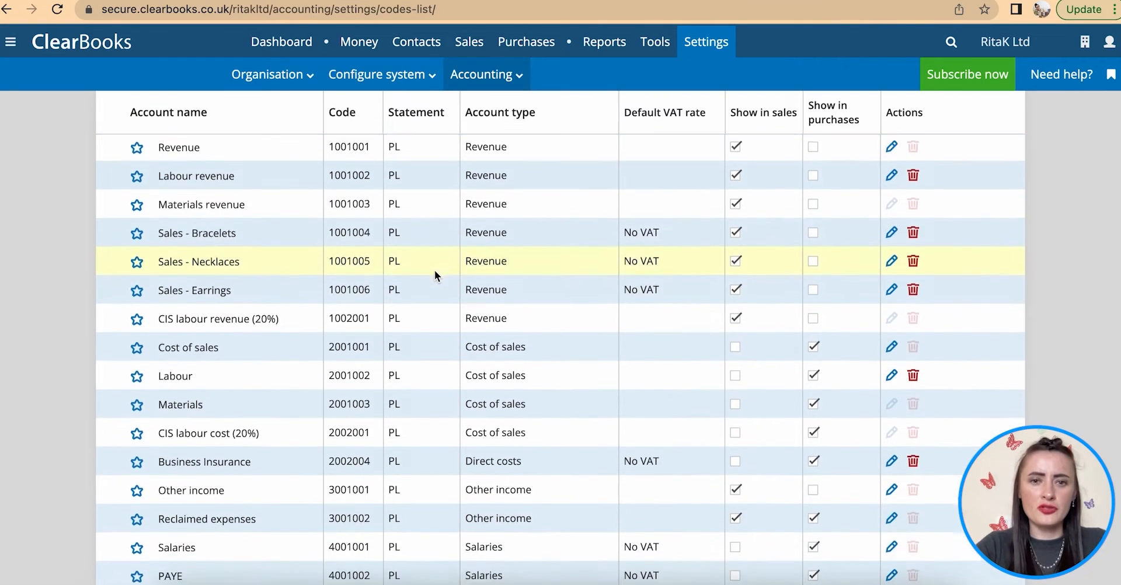
{"action": "scroll", "coordinate": [435, 271], "scroll_direction": "down", "scroll_amount": 1}
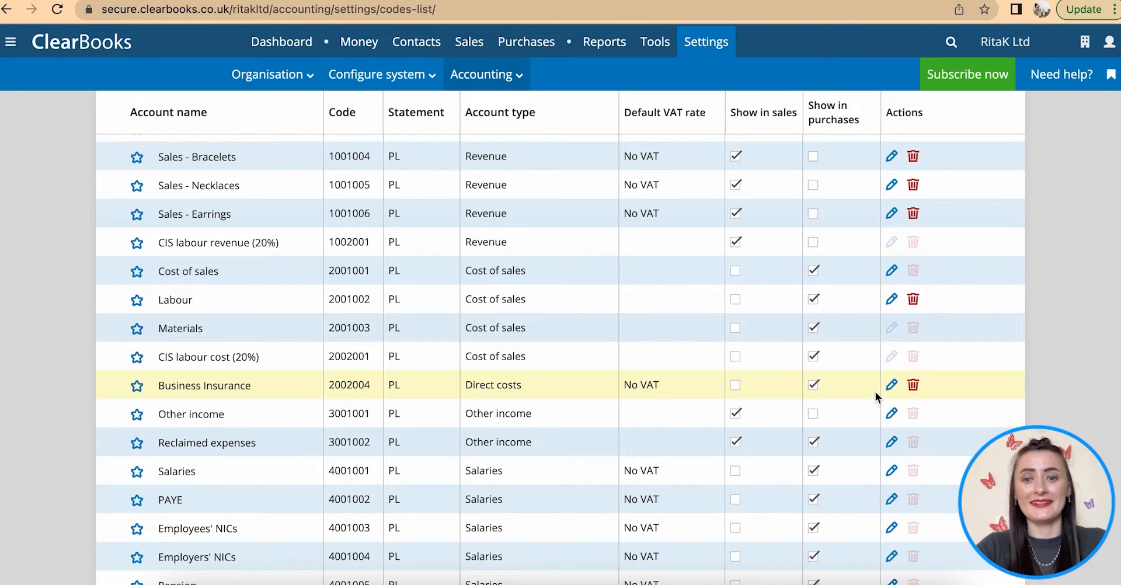
{"action": "left_click", "coordinate": [913, 387]}
{"action": "left_click", "coordinate": [757, 401]}
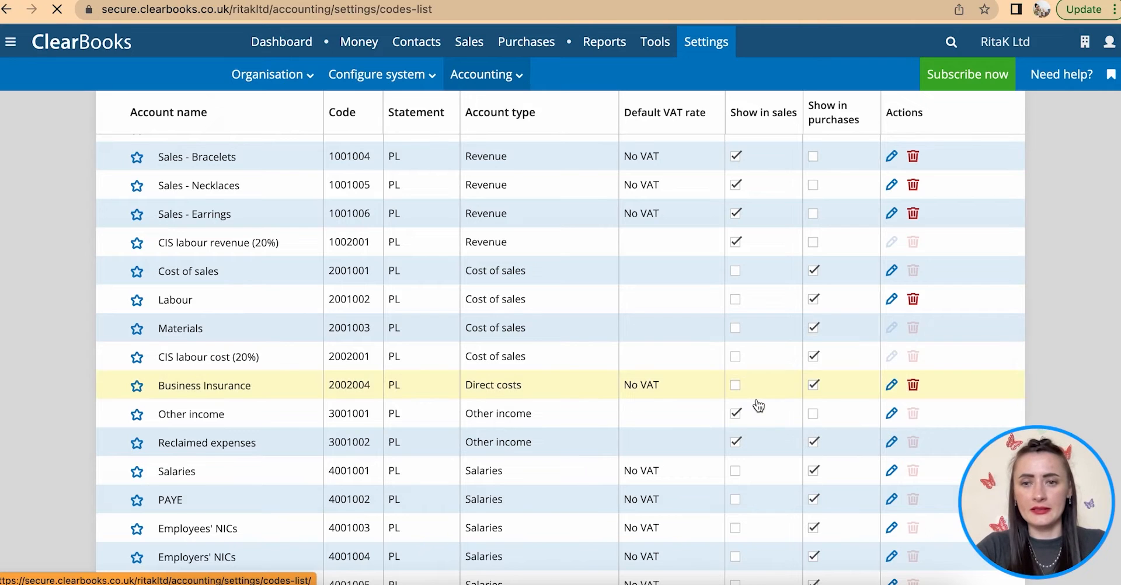
{"action": "scroll", "coordinate": [758, 405], "scroll_direction": "down", "scroll_amount": 7}
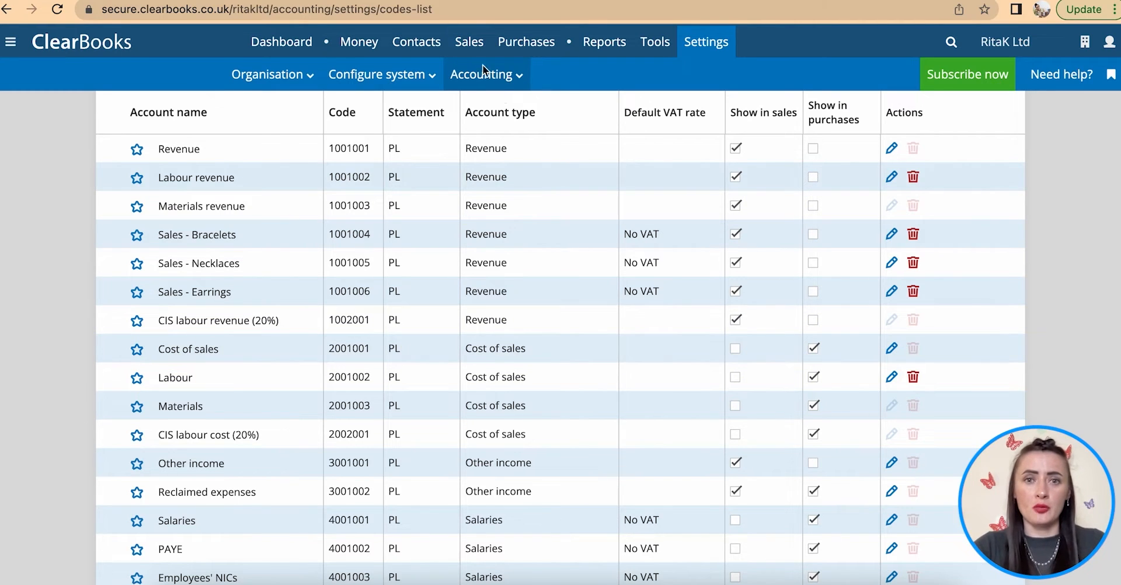
- Open Settings > Accounting > Periods to view the five yearly reporting periods
{"action": "mouse_move", "coordinate": [707, 41]}
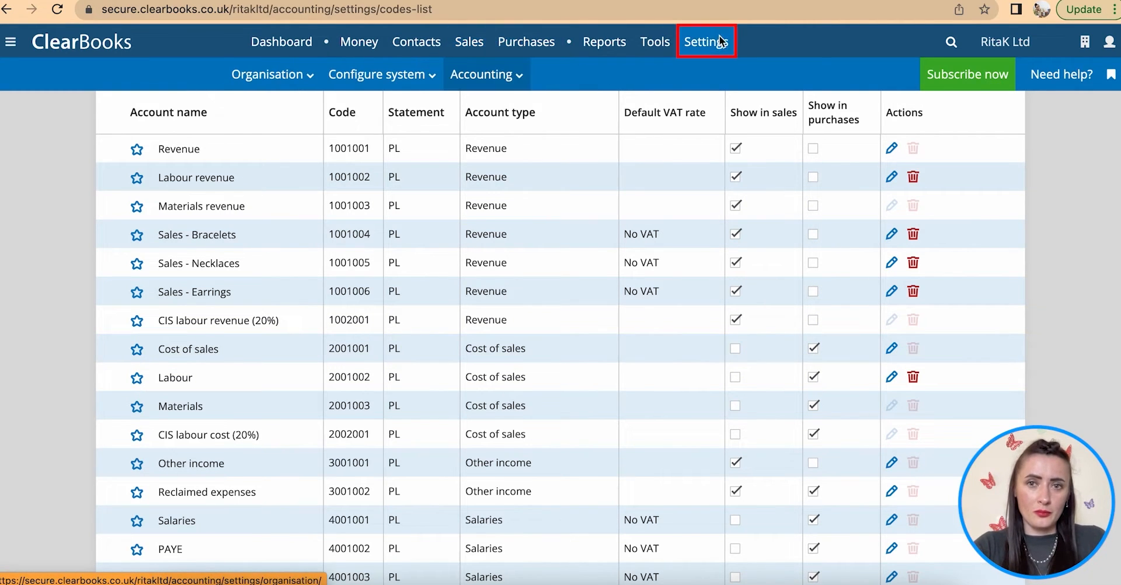
{"action": "left_click", "coordinate": [491, 74]}
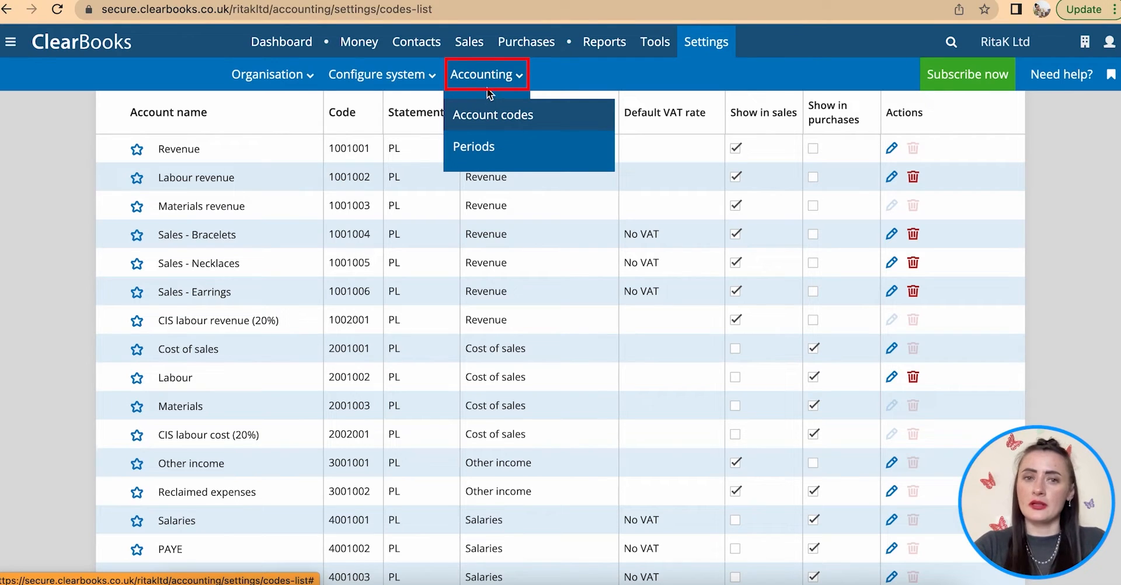
{"action": "left_click", "coordinate": [483, 151]}
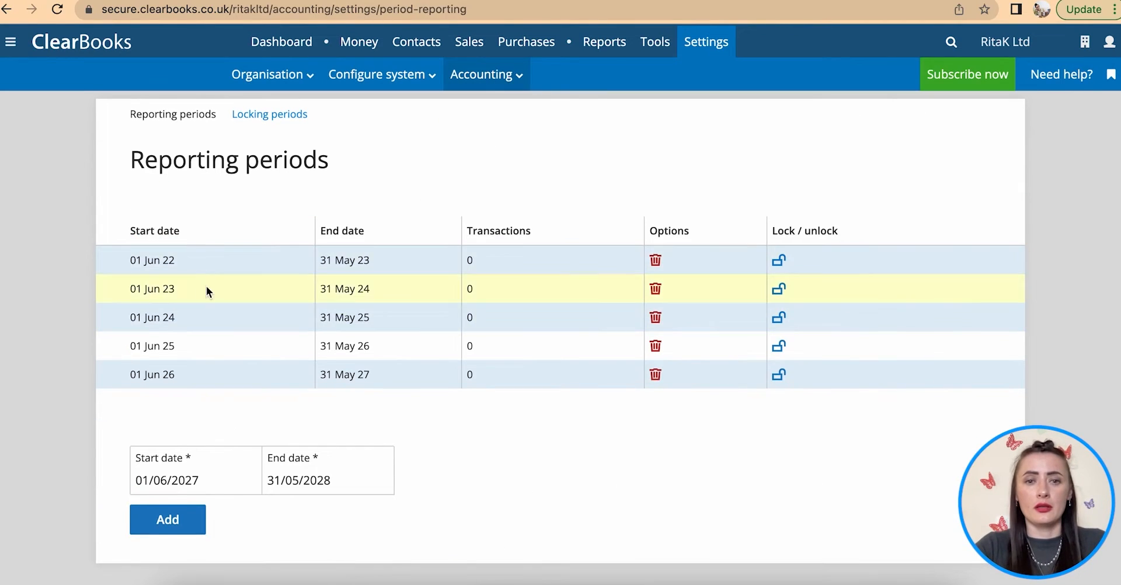
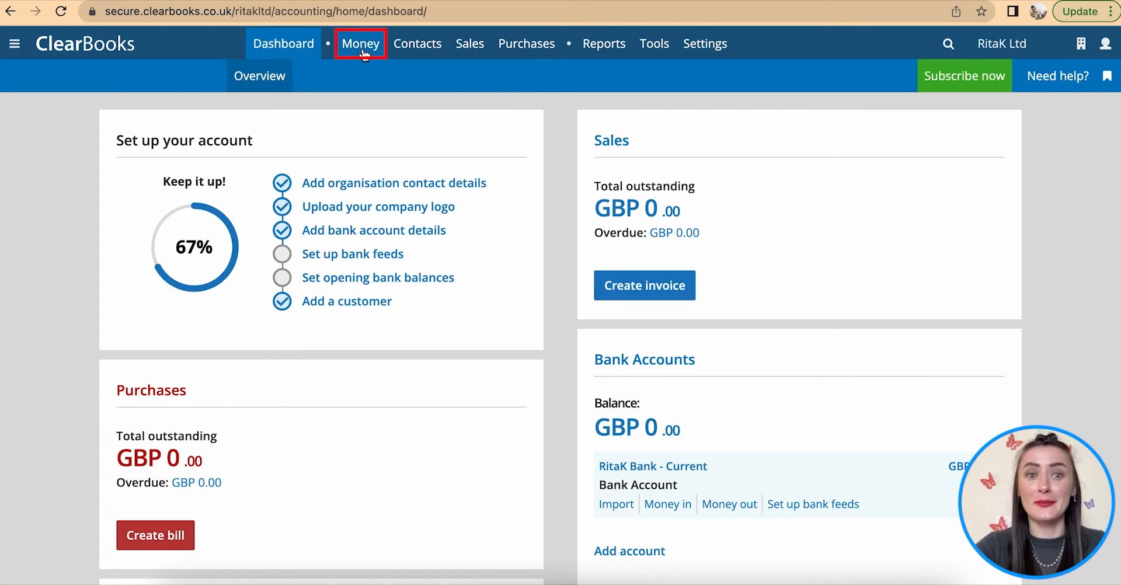
- From Money > Bank accounts, start adding a new account and choose the cash account type
{"action": "mouse_move", "coordinate": [361, 50]}
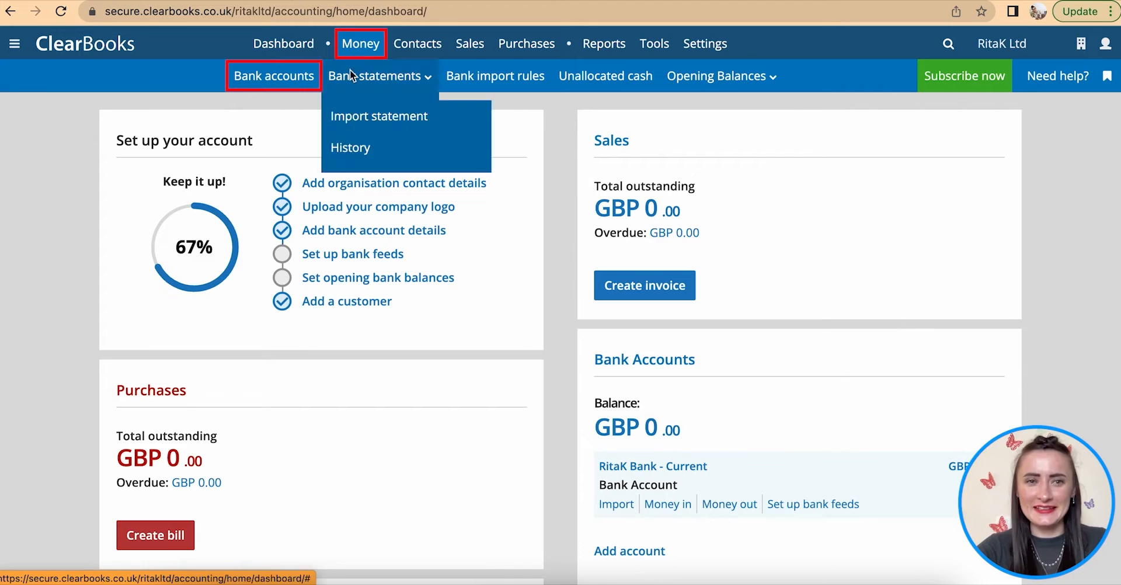
{"action": "left_click", "coordinate": [262, 82]}
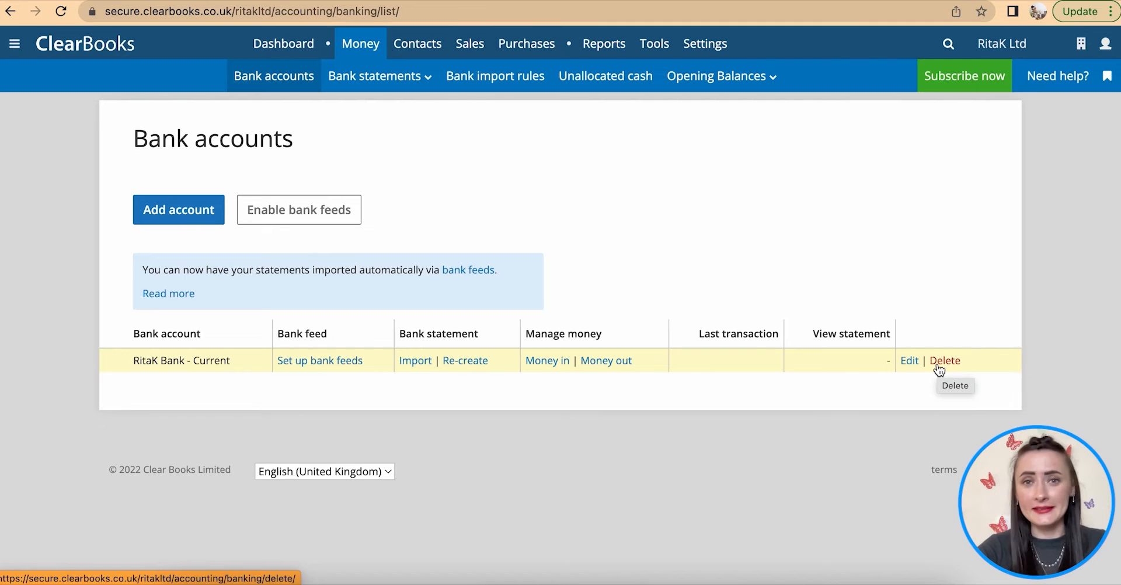
{"action": "left_click", "coordinate": [156, 215]}
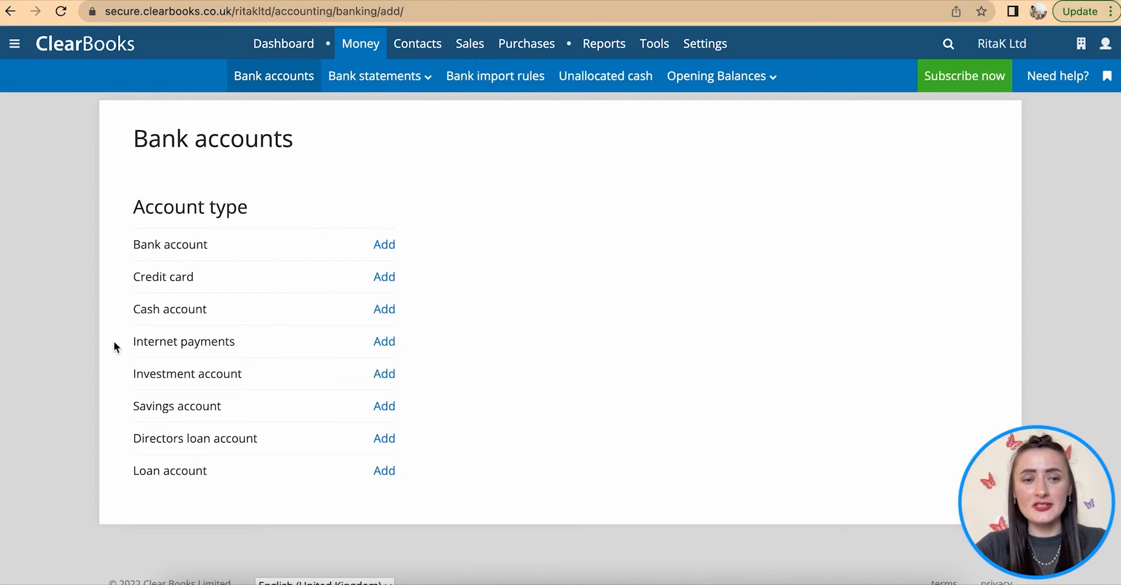
{"action": "left_click", "coordinate": [384, 310]}
- Name the new cash account Petty Cash, keep default choice at No, and show it on the dashboard
{"action": "left_click", "coordinate": [384, 311]}
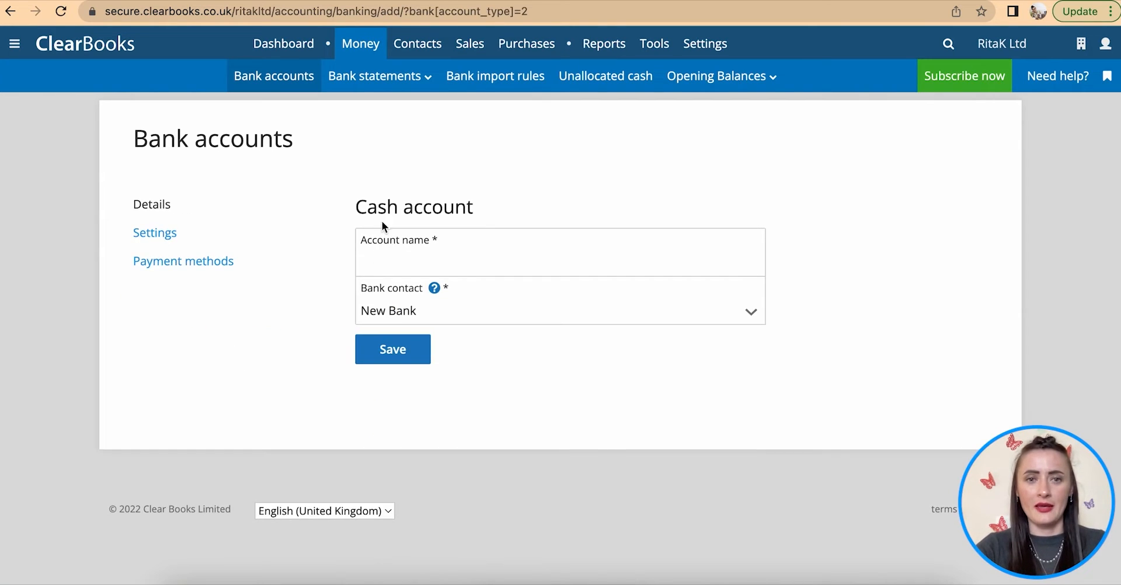
{"action": "left_click", "coordinate": [376, 260]}
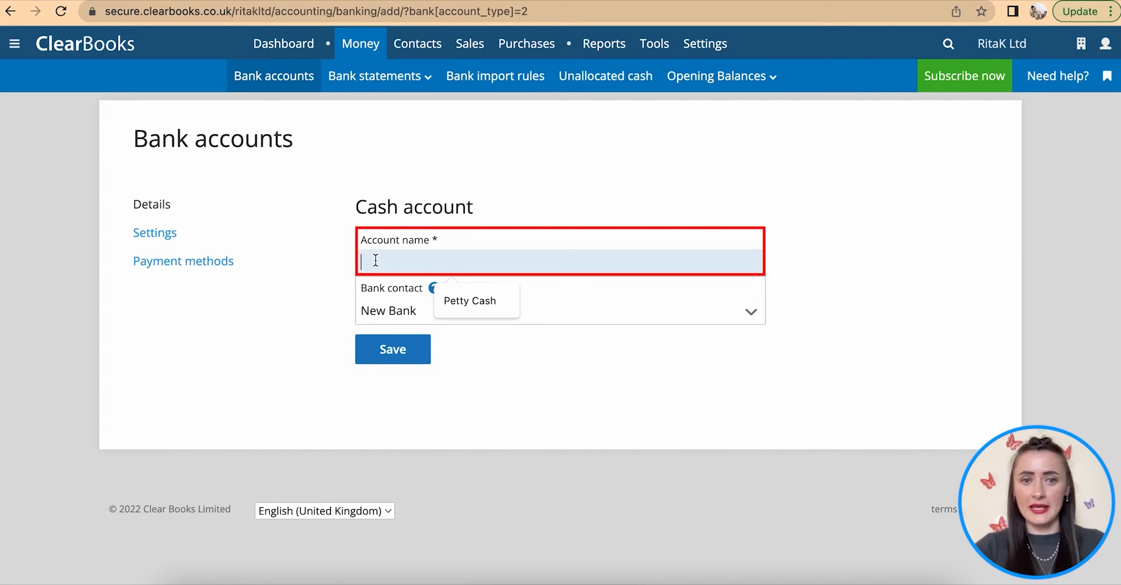
{"action": "left_click", "coordinate": [459, 302]}
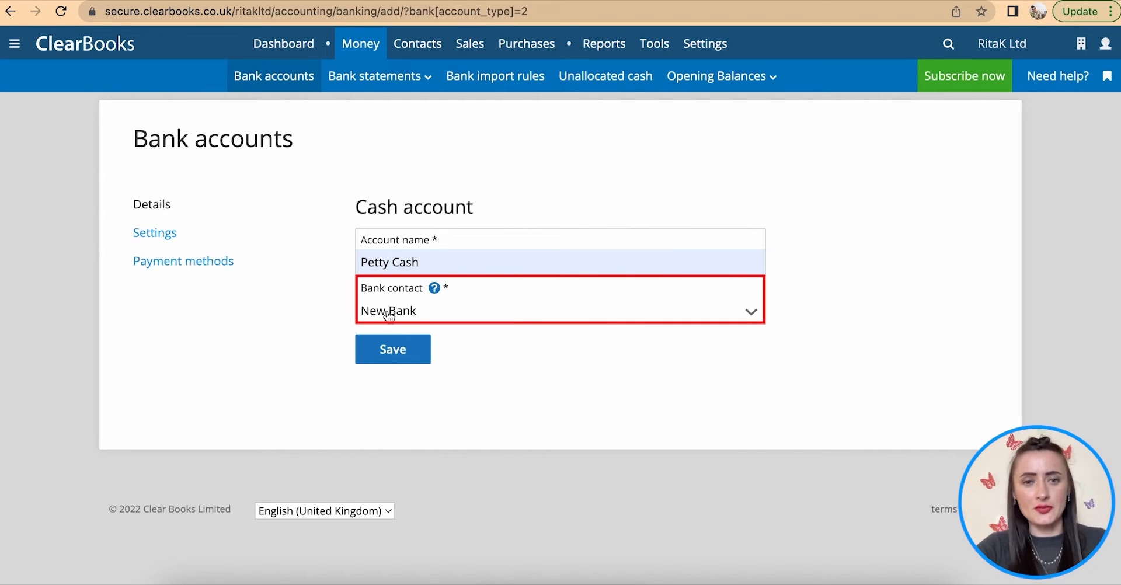
{"action": "left_click", "coordinate": [169, 235]}
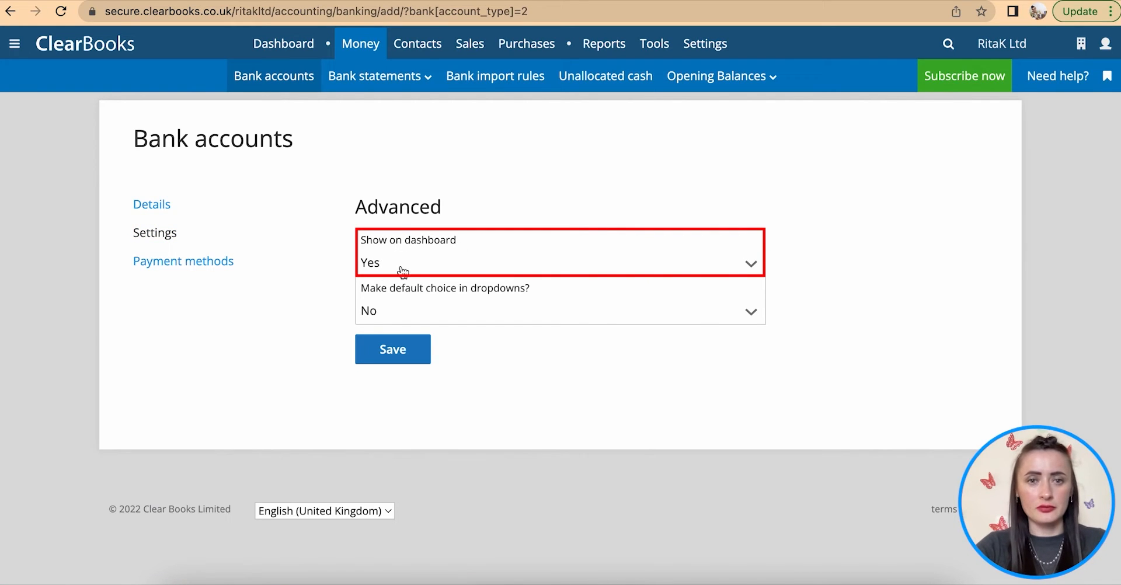
{"action": "left_click", "coordinate": [447, 314]}
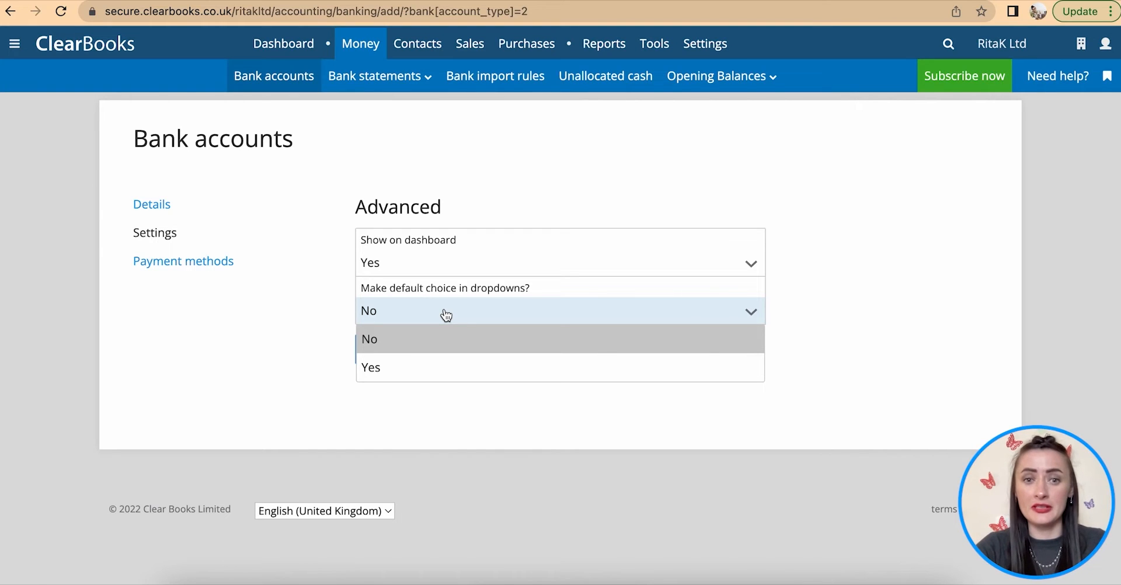
{"action": "left_click", "coordinate": [447, 315]}
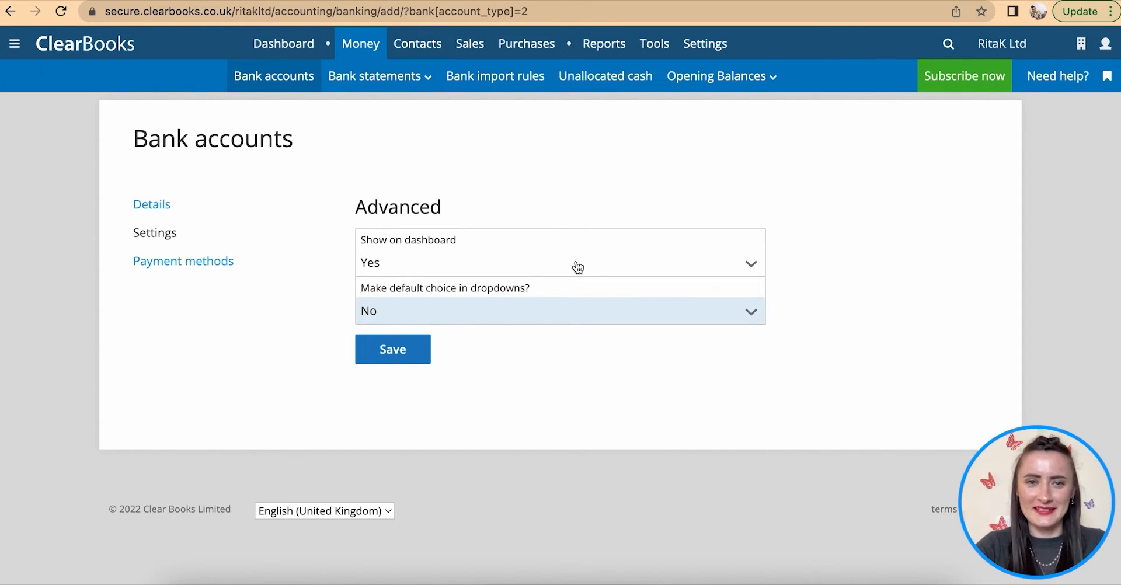
{"action": "left_click", "coordinate": [441, 266]}
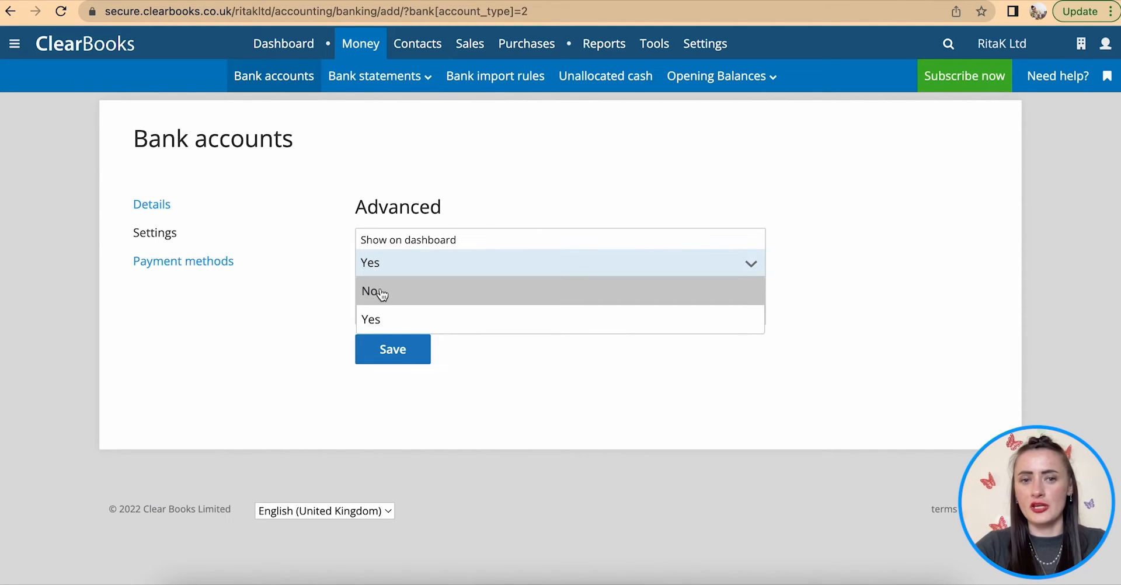
{"action": "left_click", "coordinate": [383, 320]}
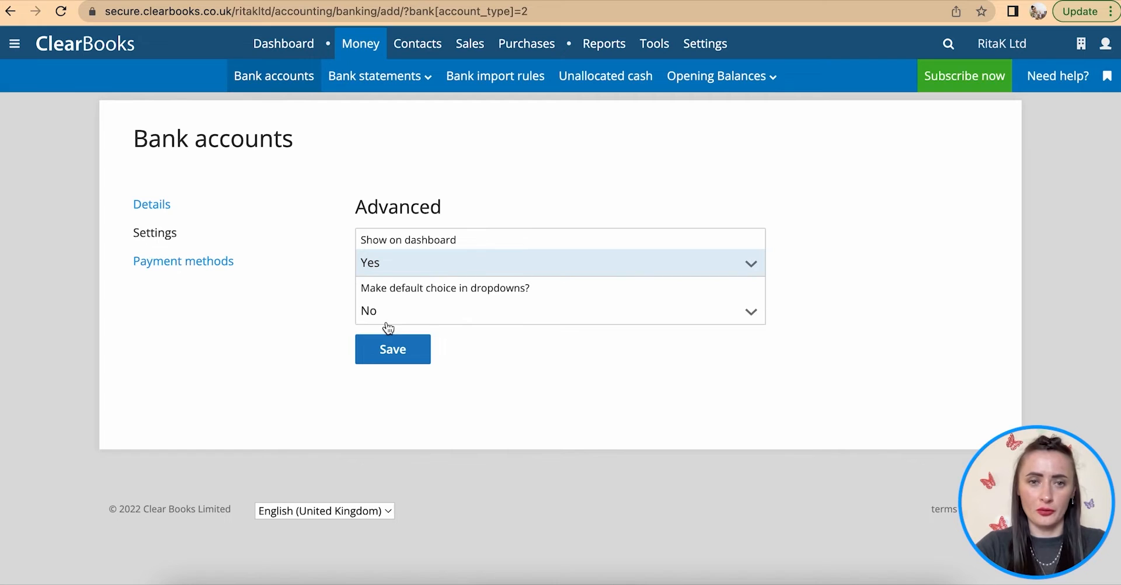
- Check the Petty Cash payment methods, save the account, and begin adding another account
{"action": "left_click", "coordinate": [189, 267]}
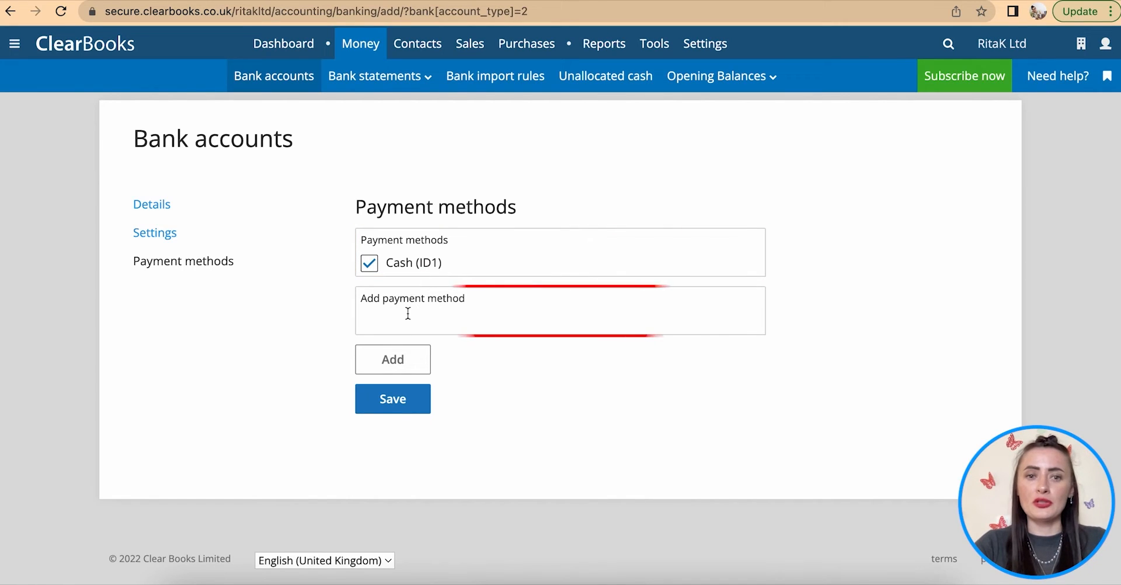
{"action": "left_click", "coordinate": [370, 323]}
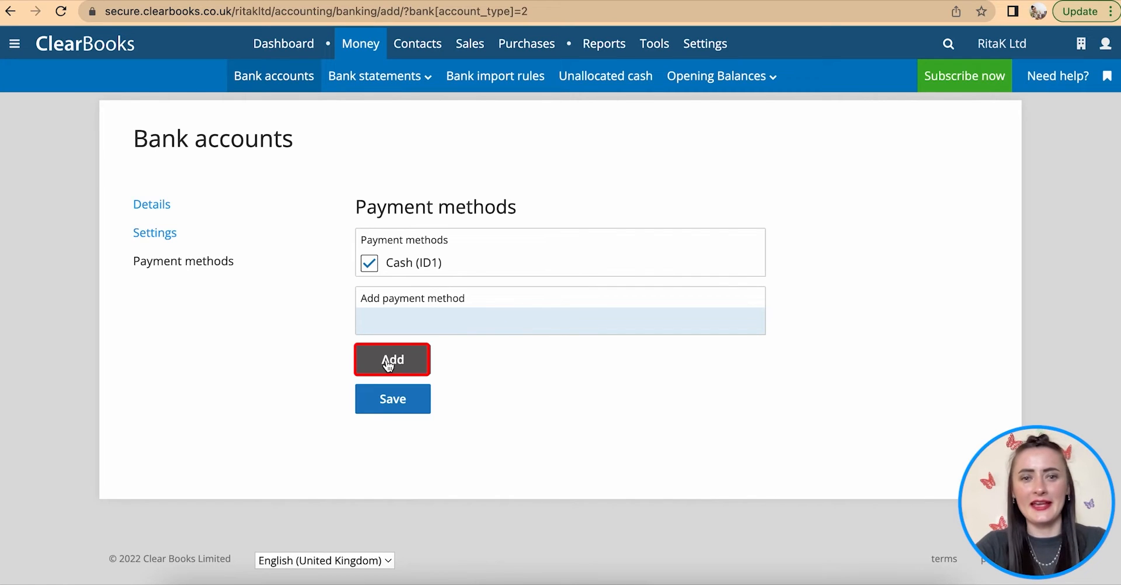
{"action": "left_click", "coordinate": [152, 206]}
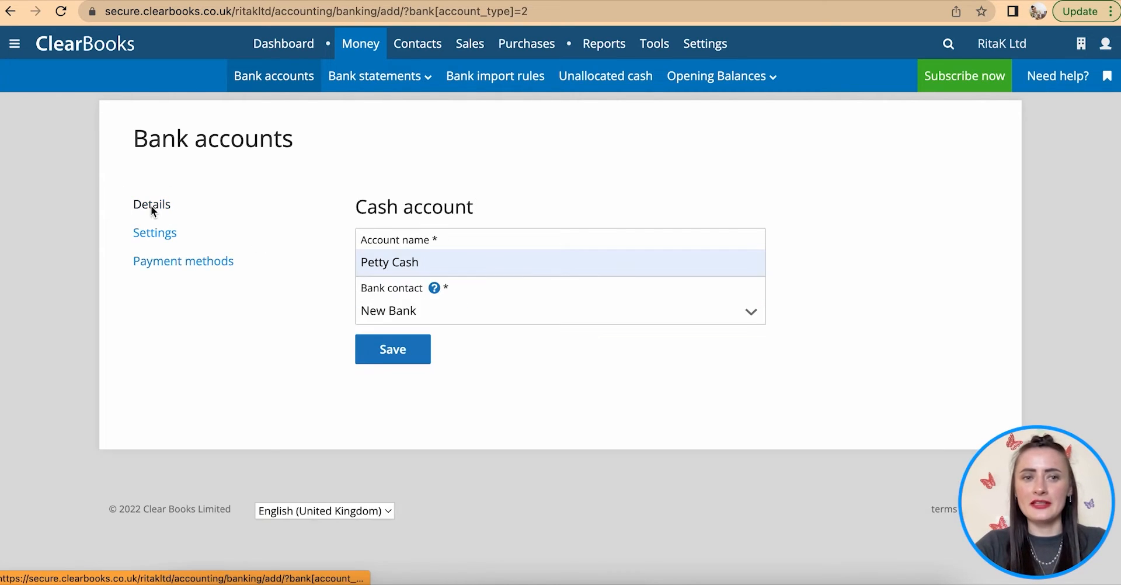
{"action": "left_click", "coordinate": [402, 362]}
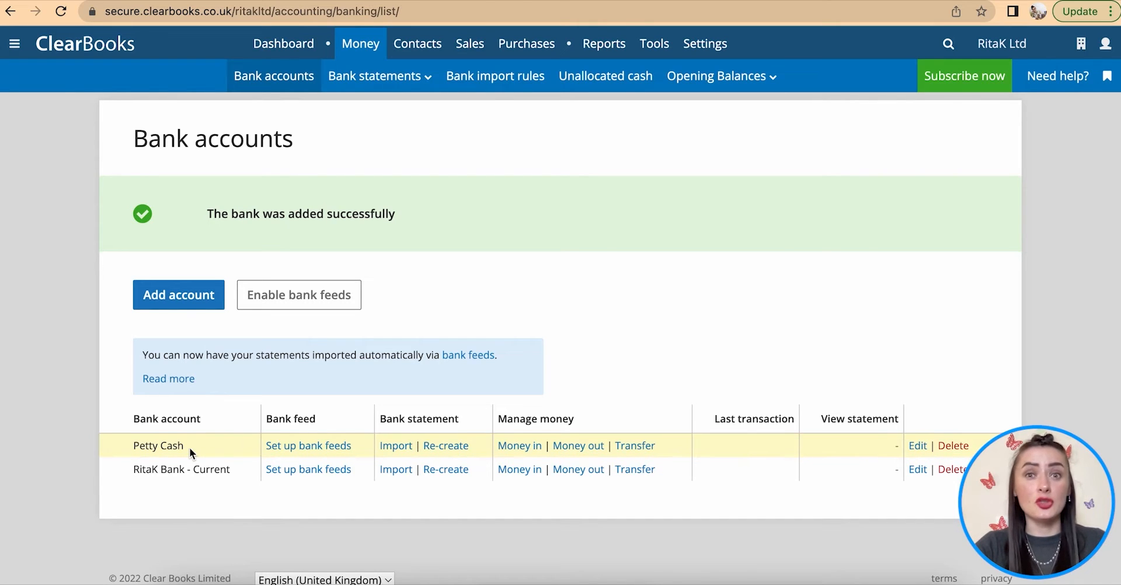
{"action": "left_click", "coordinate": [178, 300]}
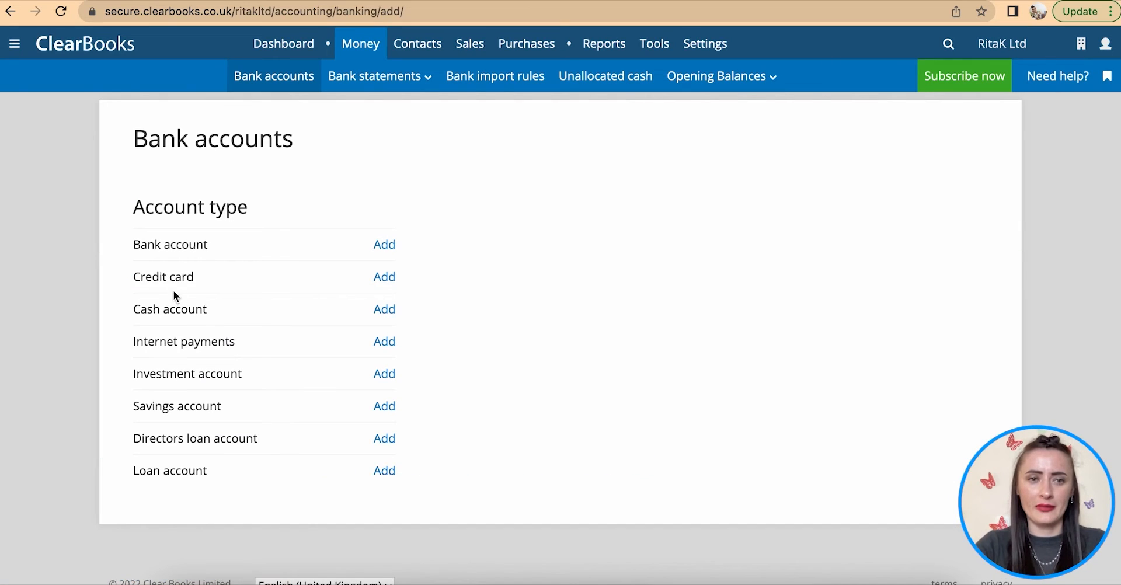
- Create the credit card account Rita's Bank - Credit card with no linked bank account
{"action": "left_click", "coordinate": [386, 277]}
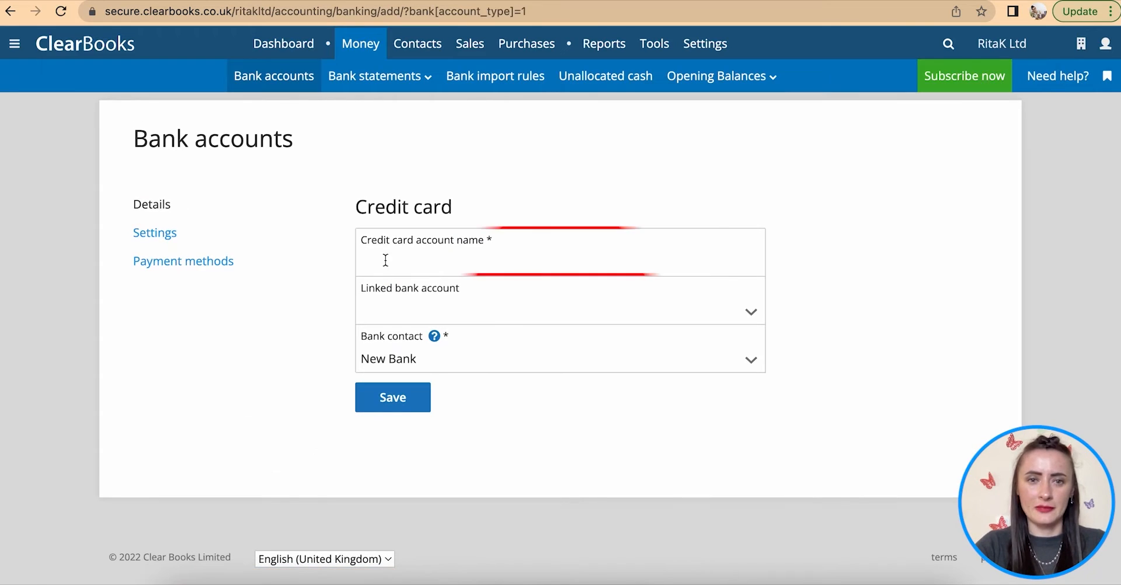
{"action": "left_click", "coordinate": [385, 261]}
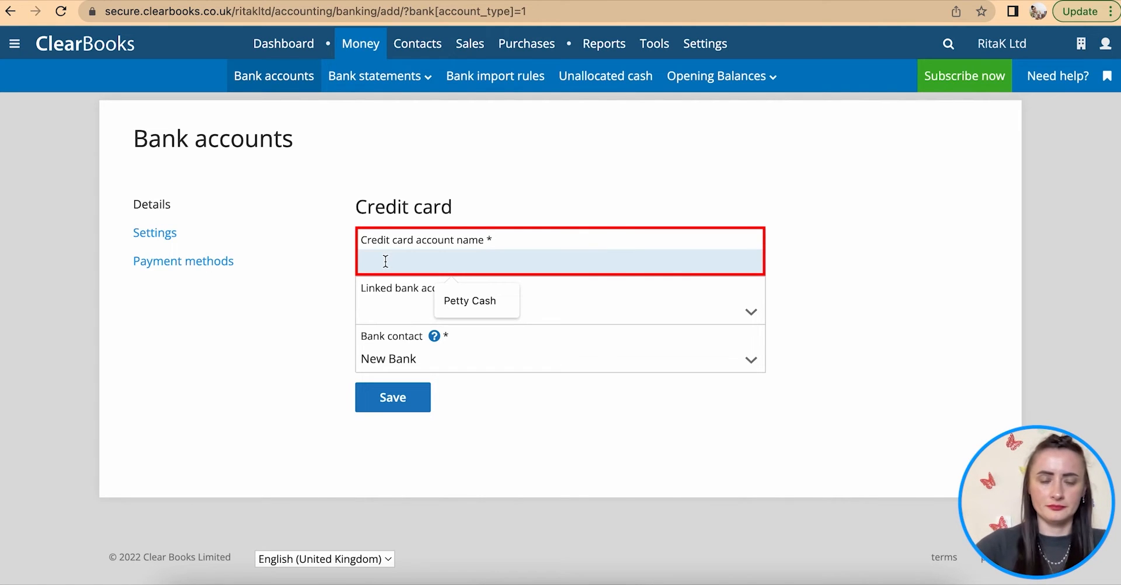
{"action": "type", "text": "Rita"}
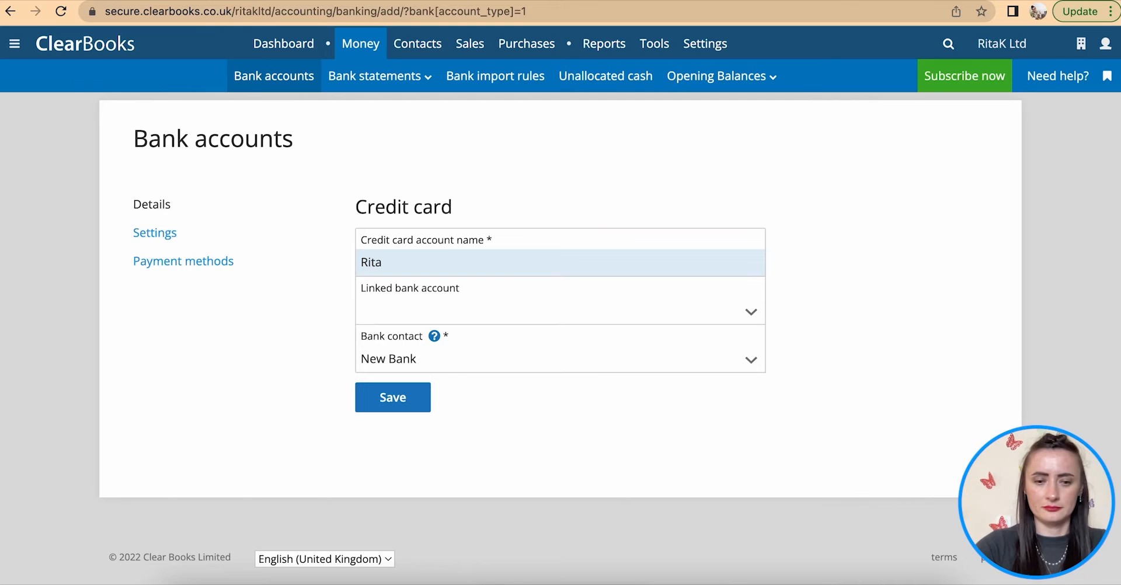
{"action": "type", "text": ";s Bank - Credit card"}
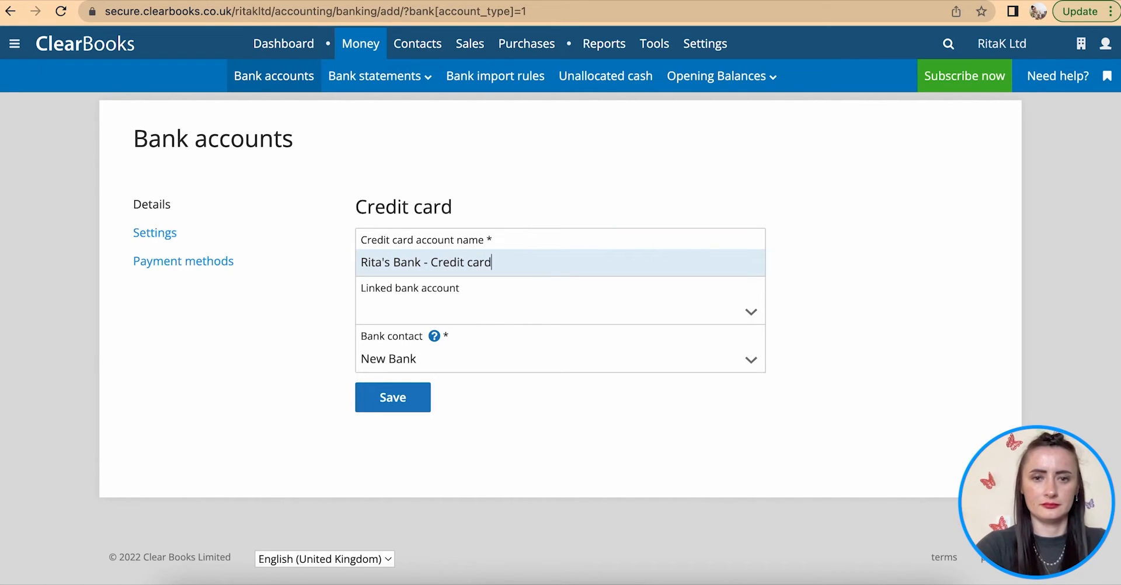
{"action": "left_click", "coordinate": [450, 316]}
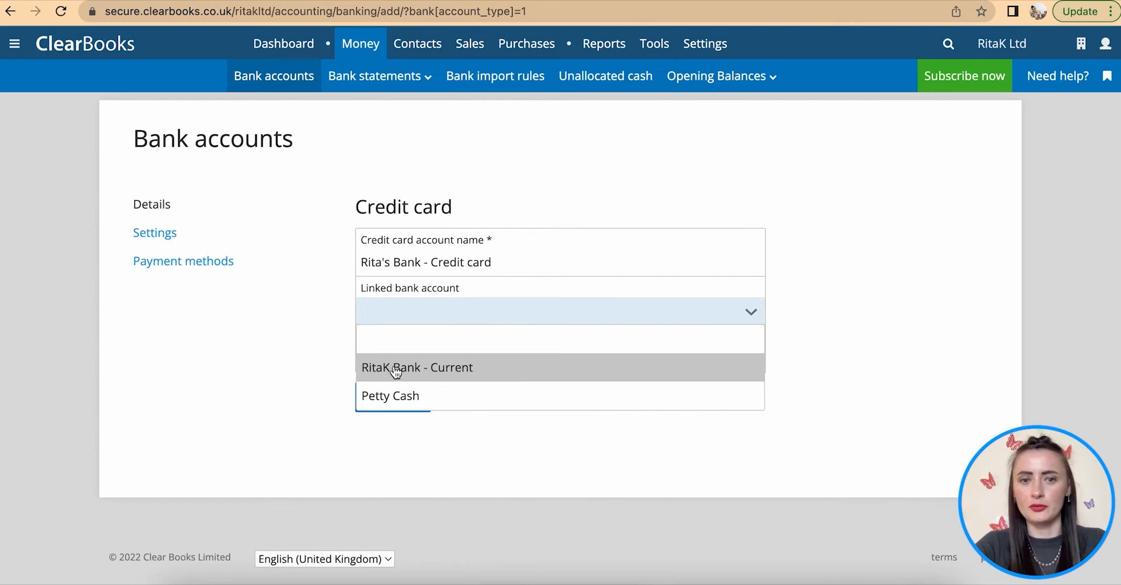
{"action": "left_click", "coordinate": [478, 341]}
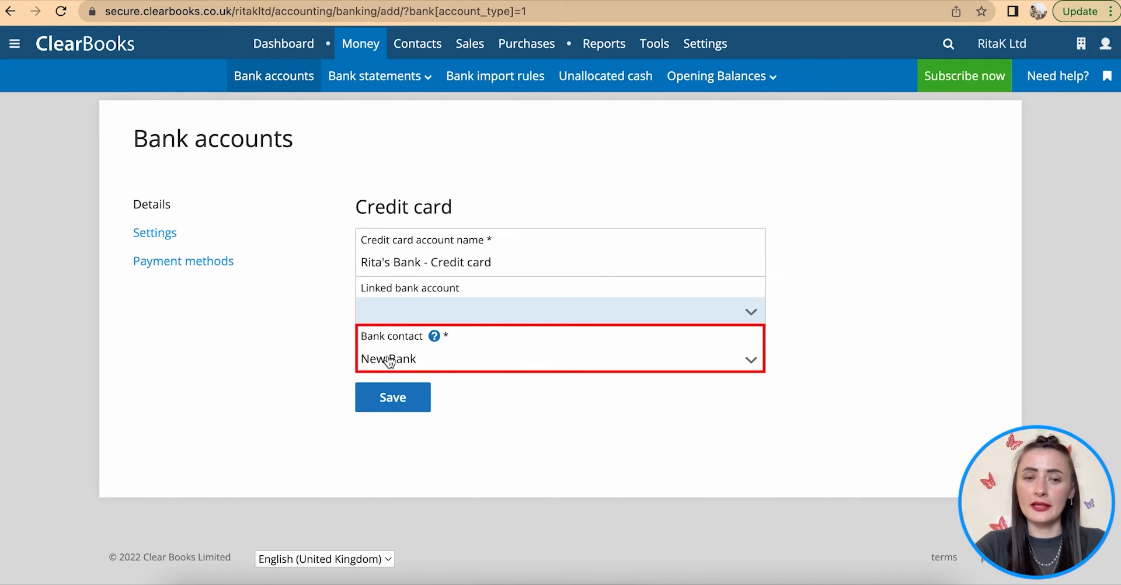
{"action": "left_click", "coordinate": [162, 233]}
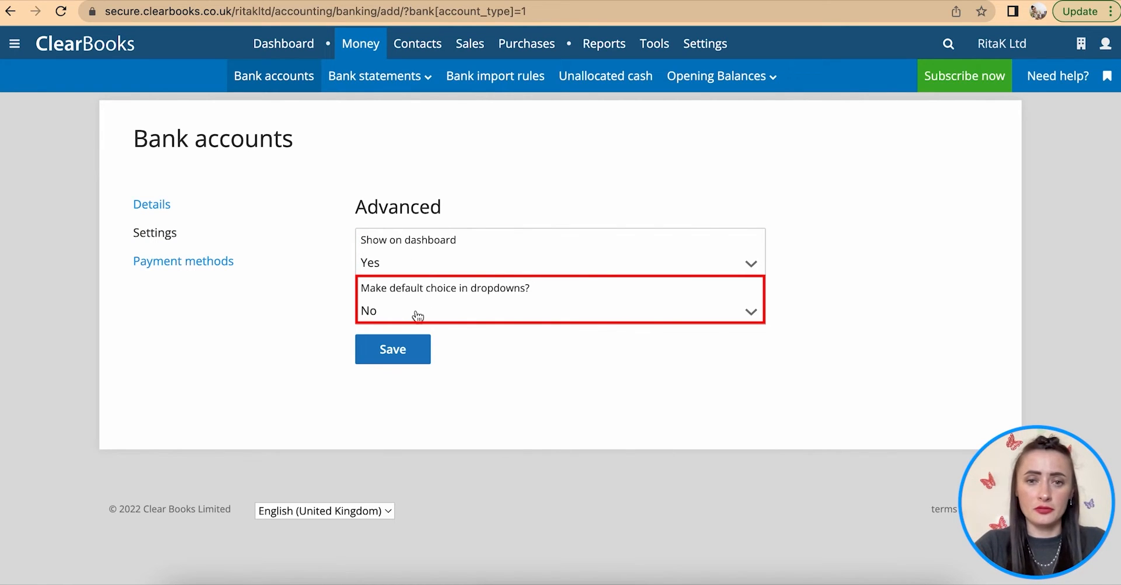
{"action": "left_click", "coordinate": [178, 262]}
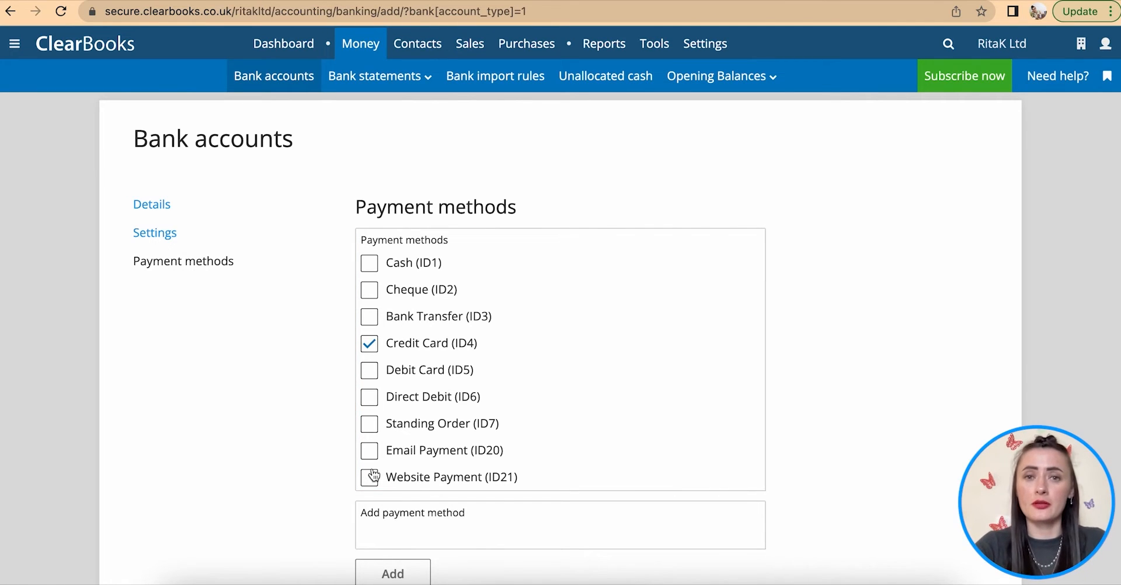
{"action": "left_click", "coordinate": [158, 204]}
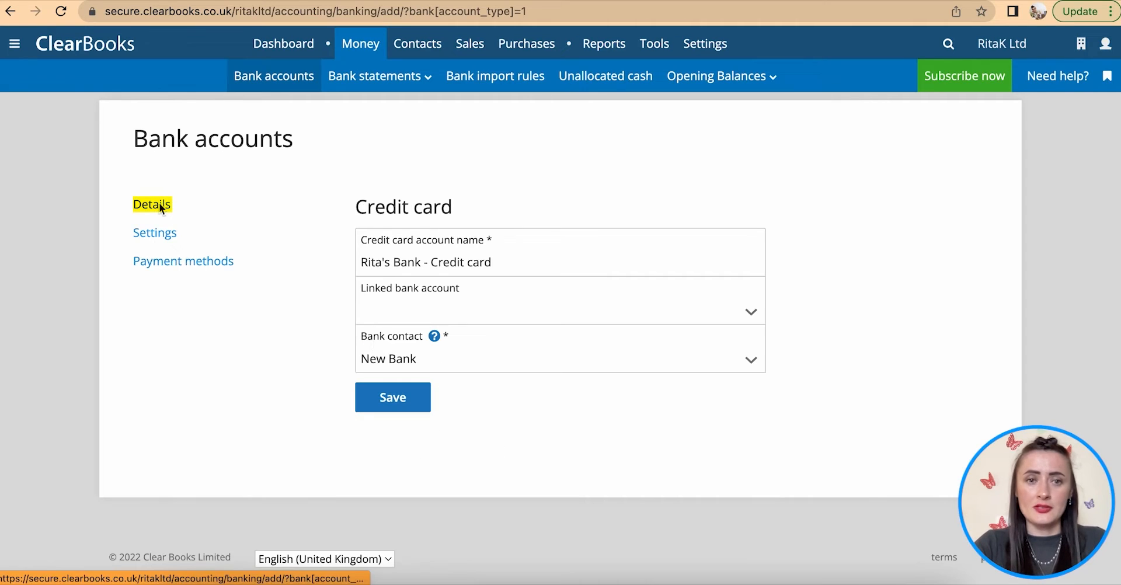
{"action": "left_click", "coordinate": [411, 405]}
{"action": "scroll", "coordinate": [412, 407], "scroll_direction": "down", "scroll_amount": 1}
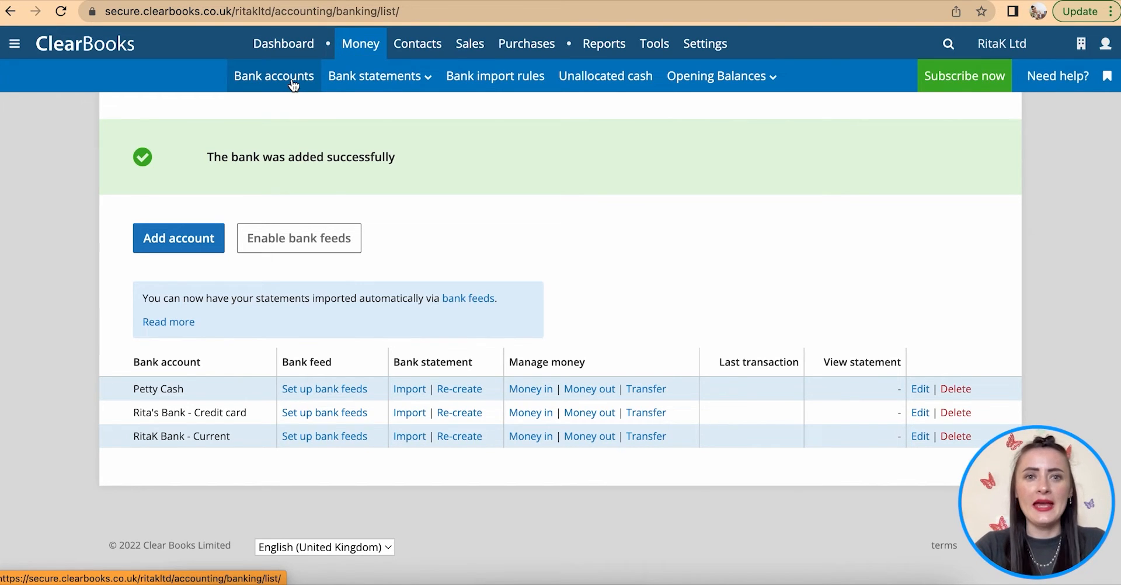
{"action": "mouse_move", "coordinate": [692, 75]}
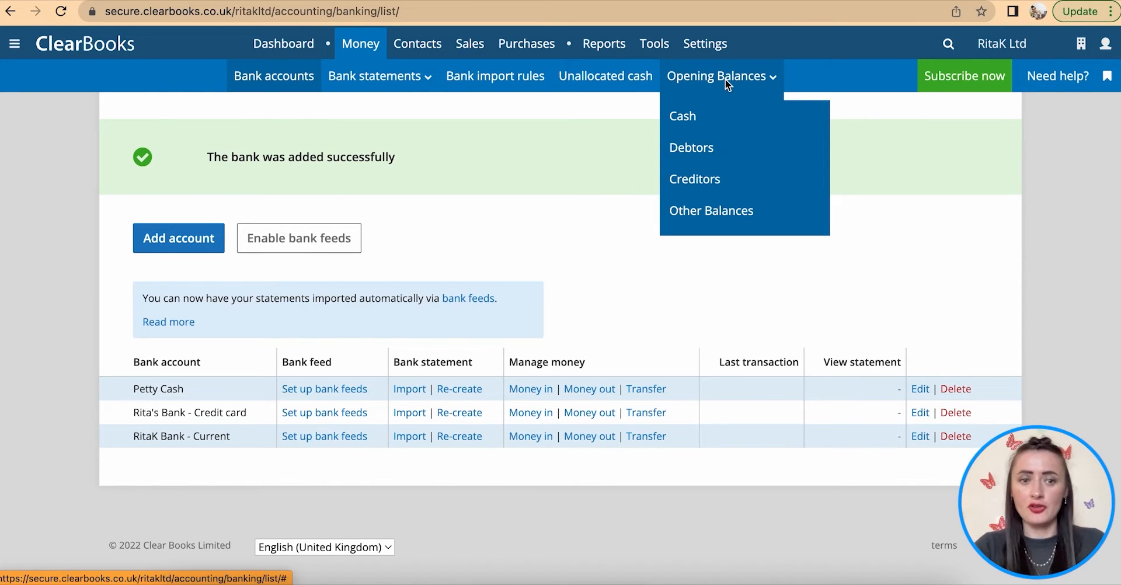
- Move through the cash and Other Balances opening pages to the opening bank balances page
{"action": "left_click", "coordinate": [701, 123]}
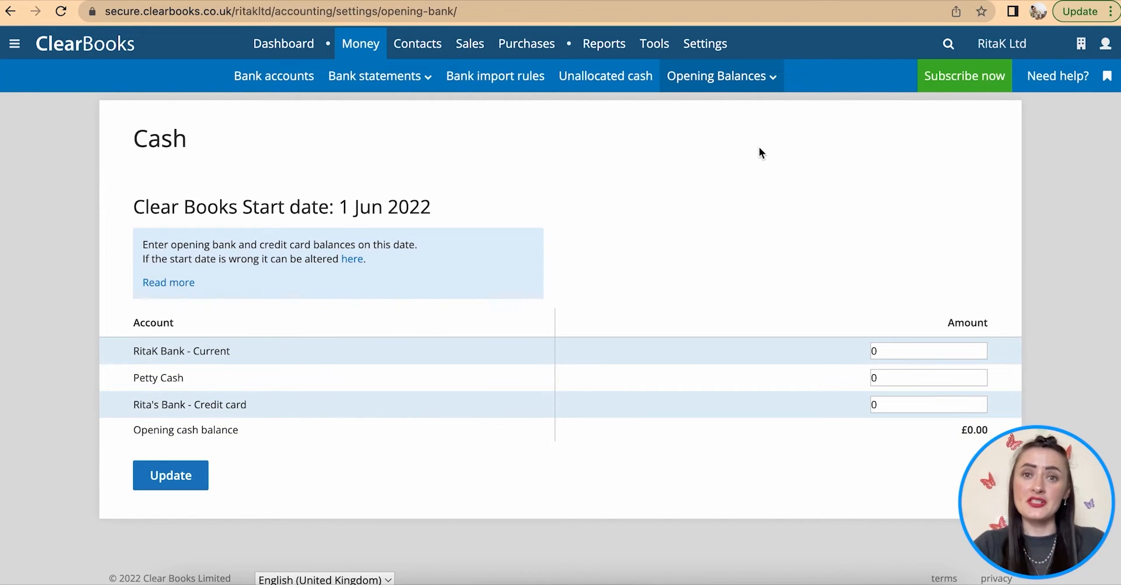
{"action": "left_click", "coordinate": [745, 75]}
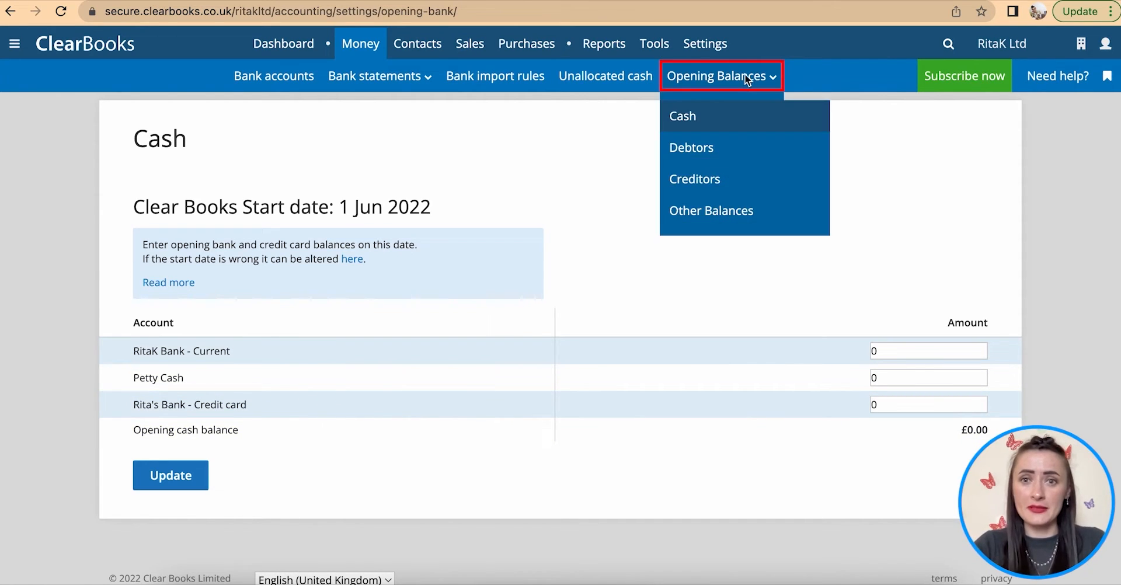
{"action": "left_click", "coordinate": [746, 215]}
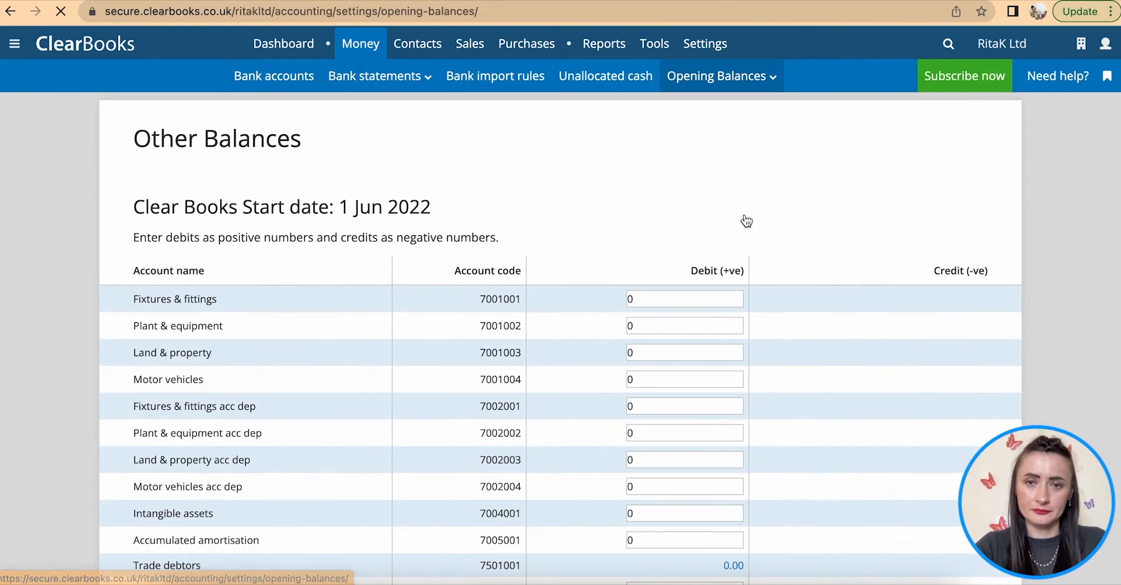
{"action": "scroll", "coordinate": [868, 393], "scroll_direction": "down", "scroll_amount": 2}
{"action": "scroll", "coordinate": [868, 392], "scroll_direction": "down", "scroll_amount": 3}
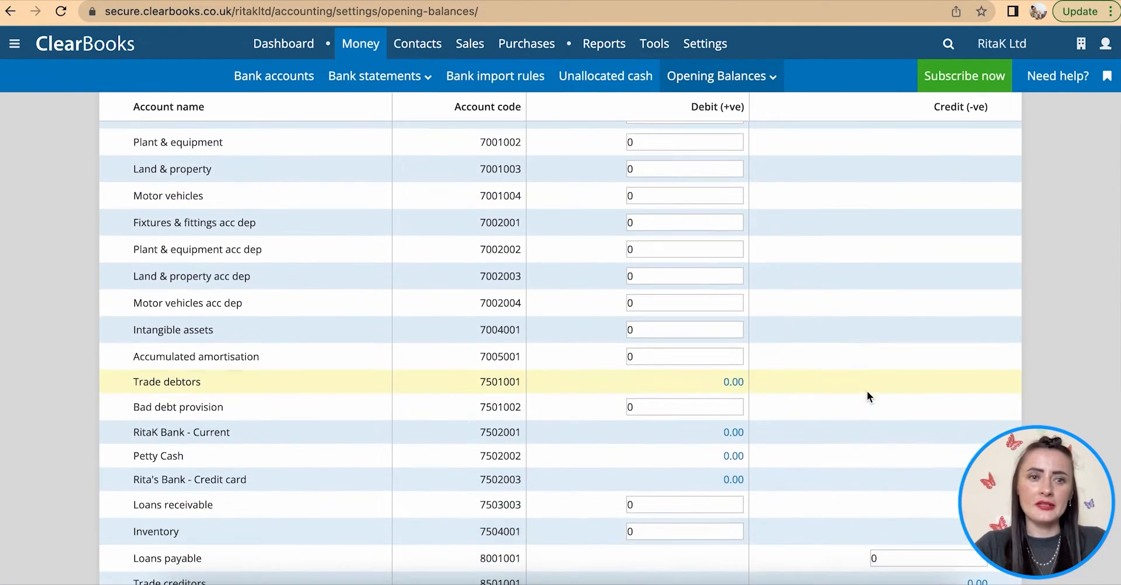
{"action": "scroll", "coordinate": [867, 392], "scroll_direction": "down", "scroll_amount": 2}
{"action": "scroll", "coordinate": [868, 391], "scroll_direction": "down", "scroll_amount": 1}
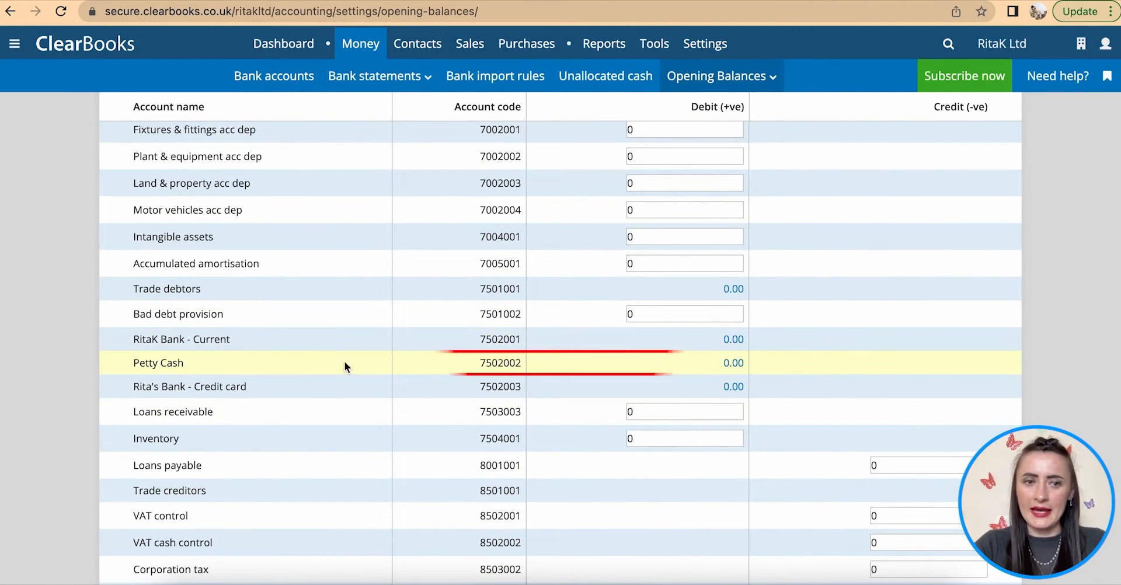
{"action": "left_click", "coordinate": [735, 363]}
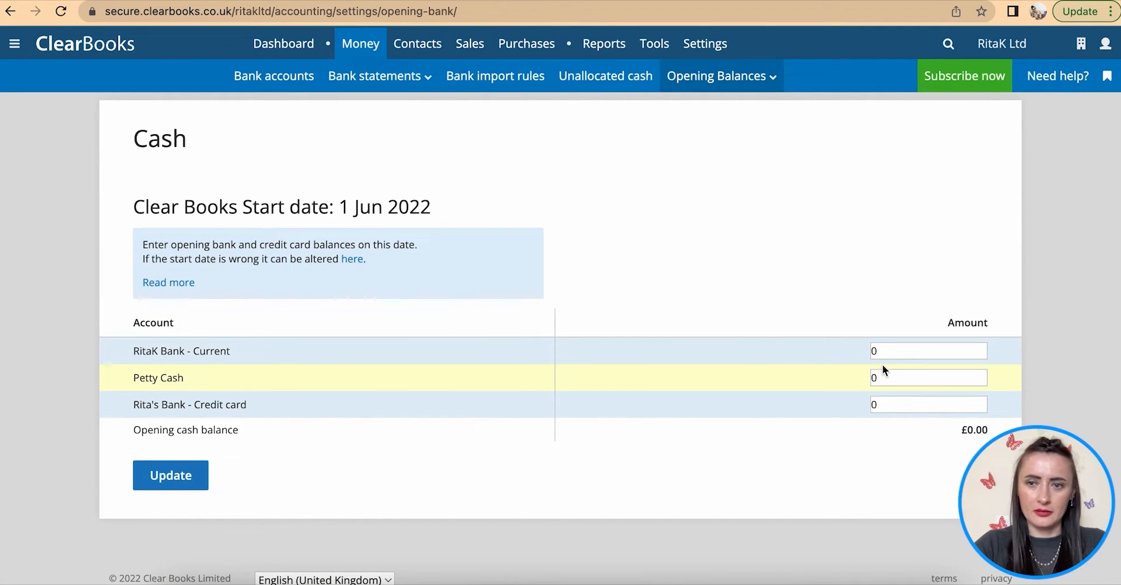
- Enter 1500 as the RitaK Bank - Current opening balance and update
{"action": "left_click", "coordinate": [888, 350]}
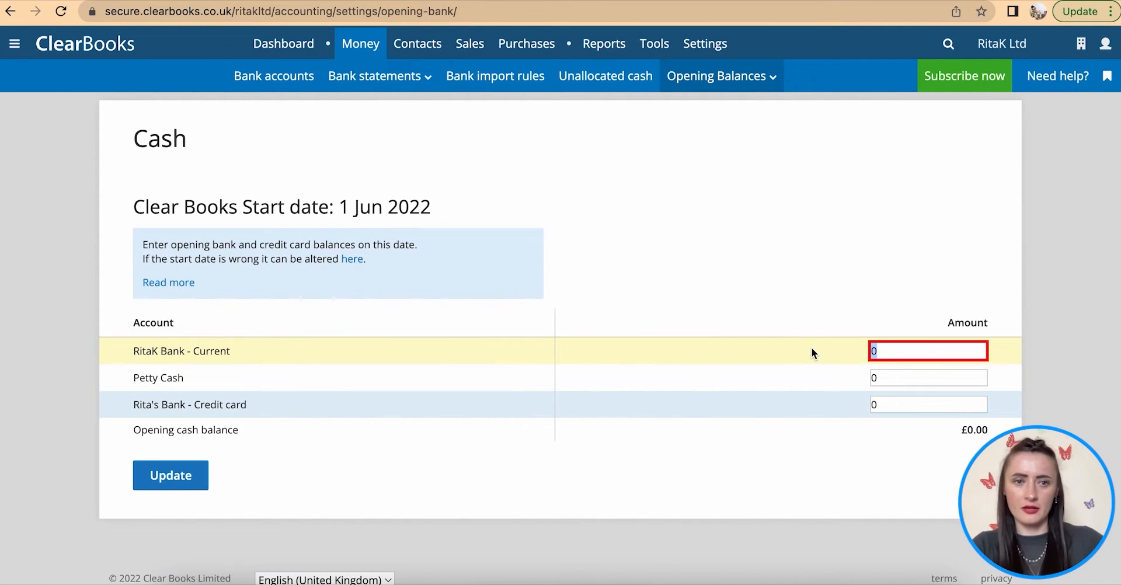
{"action": "type", "text": "1500"}
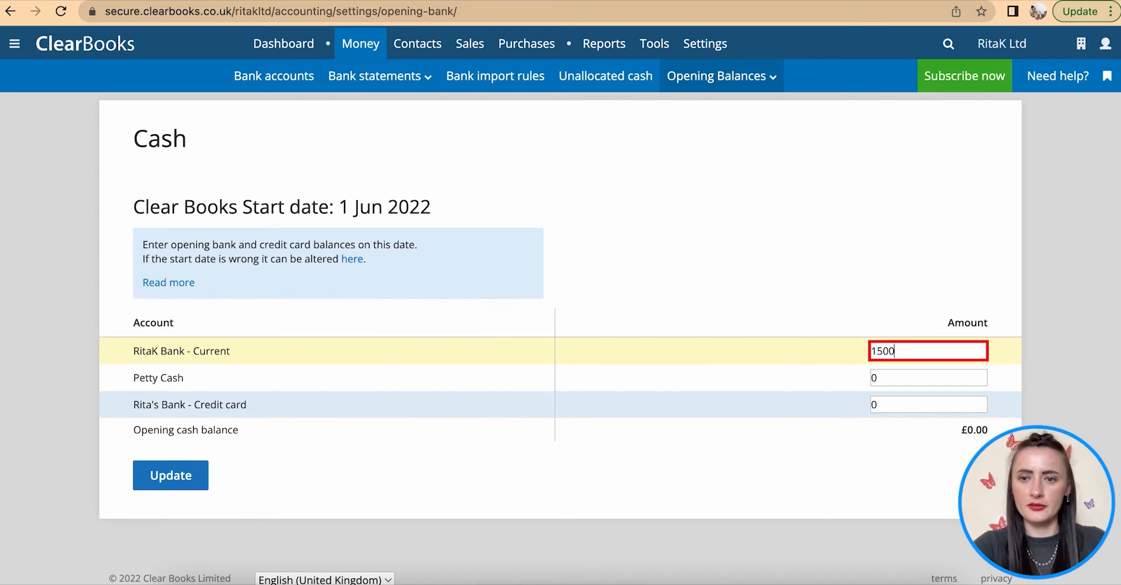
{"action": "scroll", "coordinate": [840, 403], "scroll_direction": "down", "scroll_amount": 1}
{"action": "left_click", "coordinate": [189, 478]}
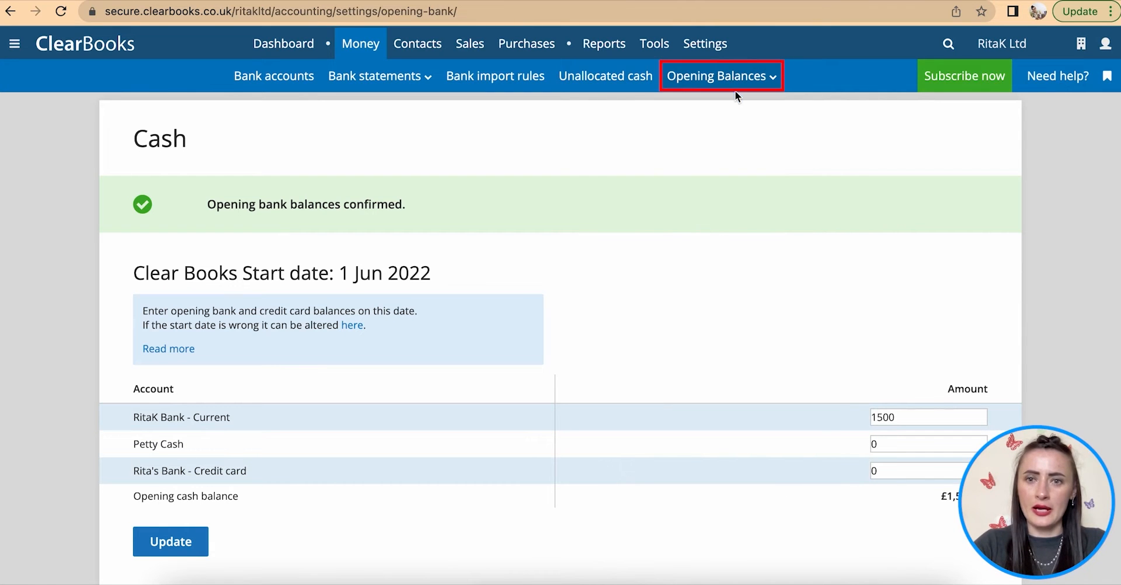
- On the Other Balances opening page, clear the -1500 Retained earnings credit
{"action": "mouse_move", "coordinate": [731, 89]}
{"action": "left_click", "coordinate": [725, 209]}
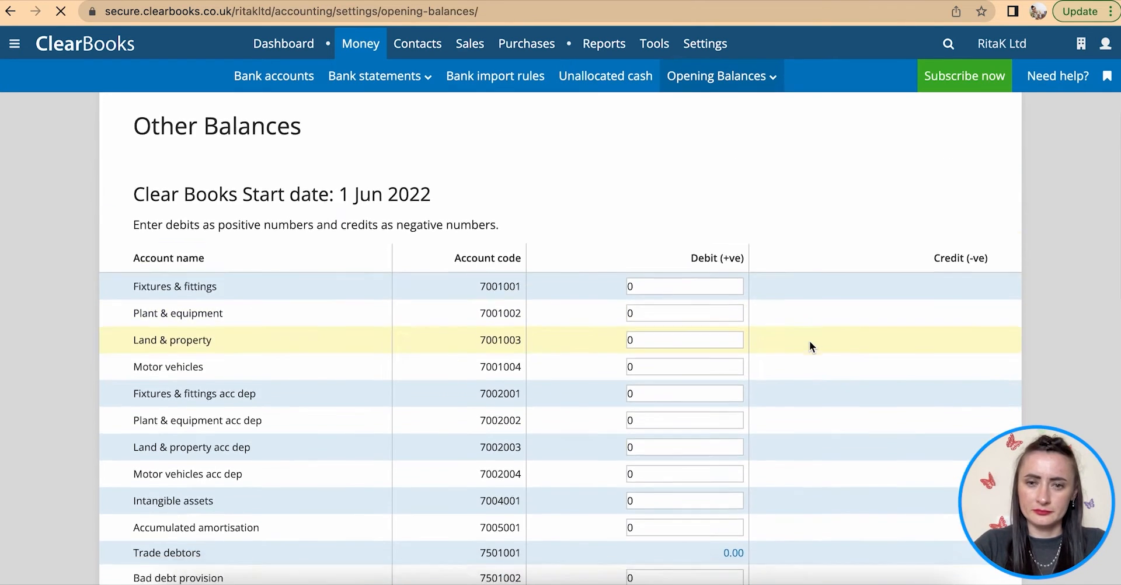
{"action": "scroll", "coordinate": [810, 341], "scroll_direction": "down", "scroll_amount": 10}
{"action": "left_click", "coordinate": [914, 361]}
{"action": "left_click_drag", "start_coordinate": [916, 361], "coordinate": [851, 359]}
{"action": "key", "text": "BackSpace"}
- Enter -1500 as the Share capital credit and update the other opening balances
{"action": "left_click", "coordinate": [907, 339]}
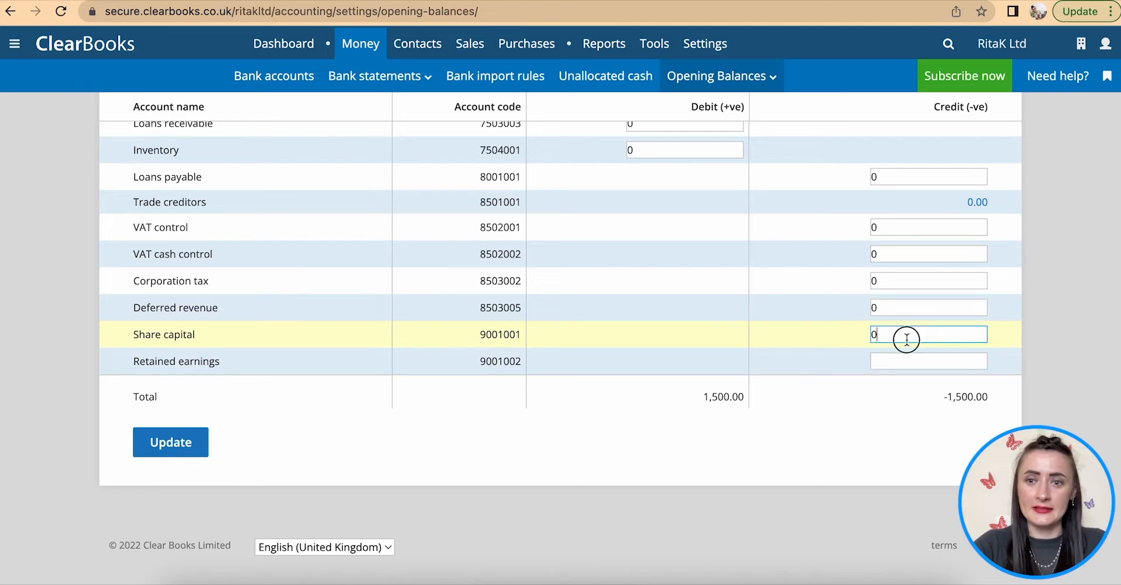
{"action": "left_click_drag", "start_coordinate": [907, 338], "coordinate": [834, 337]}
{"action": "key", "text": "BackSpace"}
{"action": "type", "text": "-1"}
{"action": "left_click", "coordinate": [888, 361]}
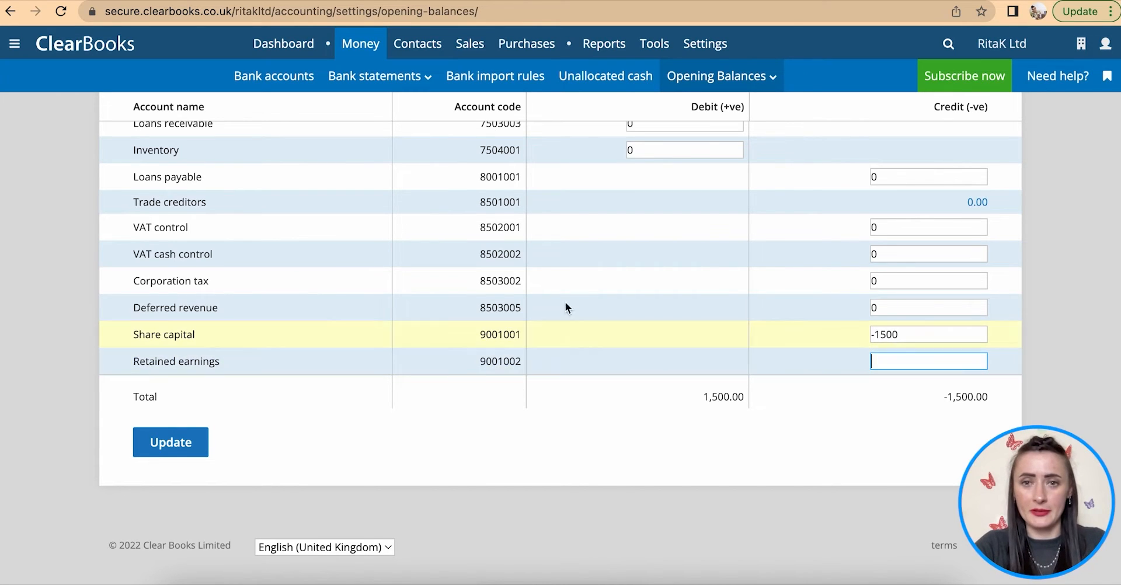
{"action": "scroll", "coordinate": [584, 273], "scroll_direction": "up", "scroll_amount": 4}
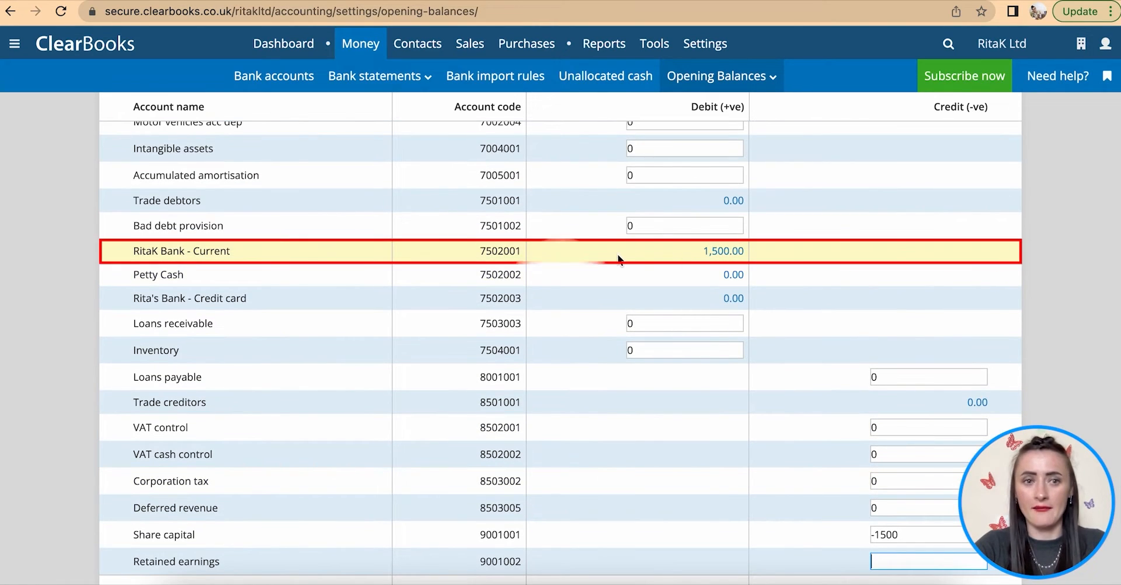
{"action": "scroll", "coordinate": [618, 254], "scroll_direction": "down", "scroll_amount": 3}
{"action": "left_click", "coordinate": [167, 511]}
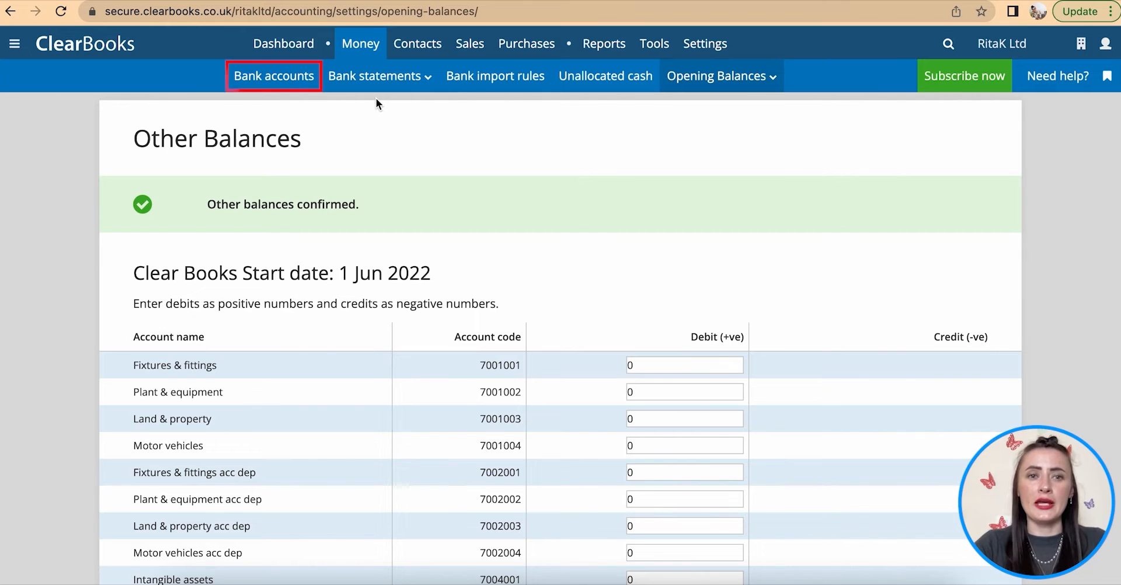
{"action": "left_click", "coordinate": [288, 74]}
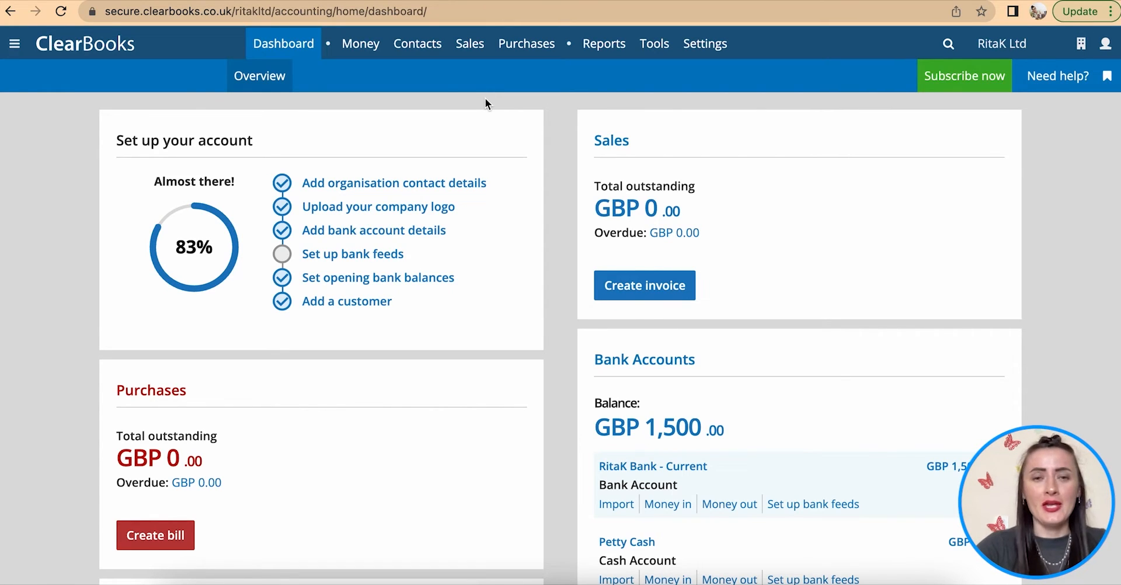
- Go back to the dashboard showing 83% account setup and GBP 1,500 in bank accounts
{"action": "mouse_move", "coordinate": [421, 49]}
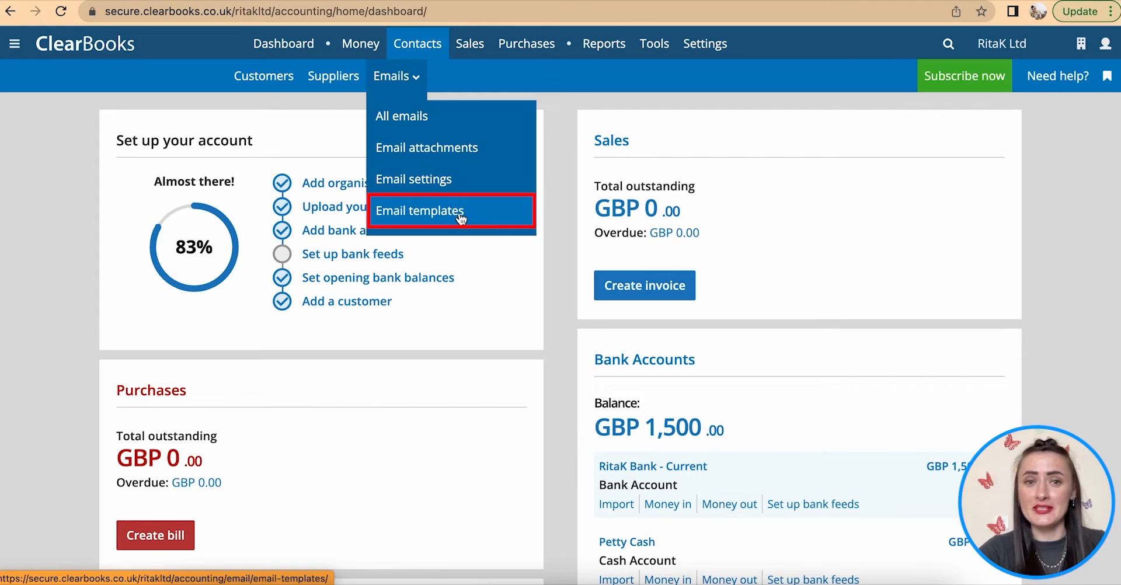
- Open All emails, then the Email attachments page under Contacts > Emails
{"action": "left_click", "coordinate": [424, 119]}
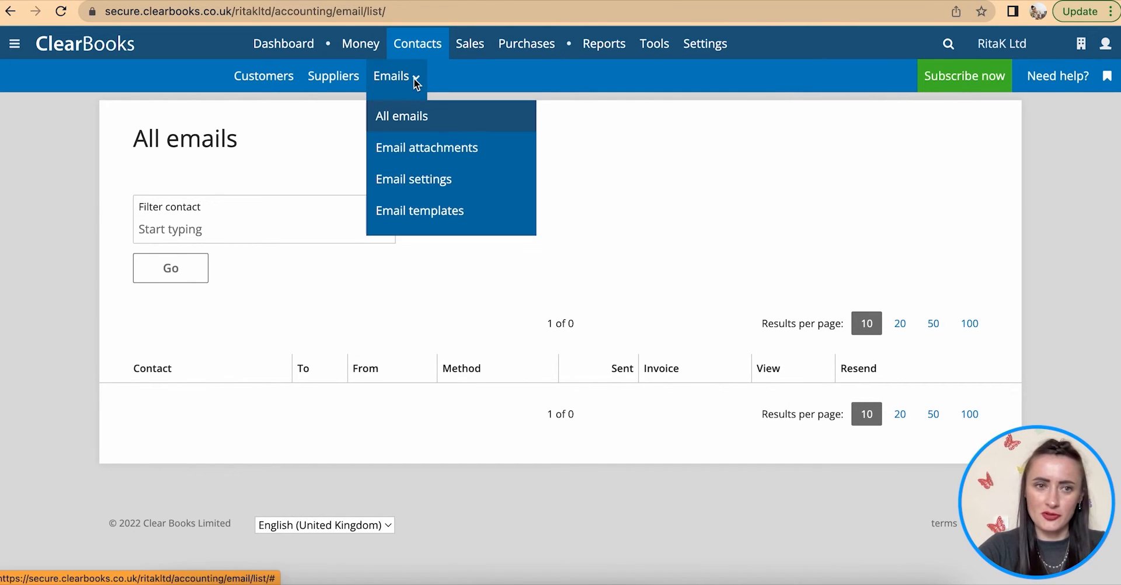
{"action": "left_click", "coordinate": [420, 148]}
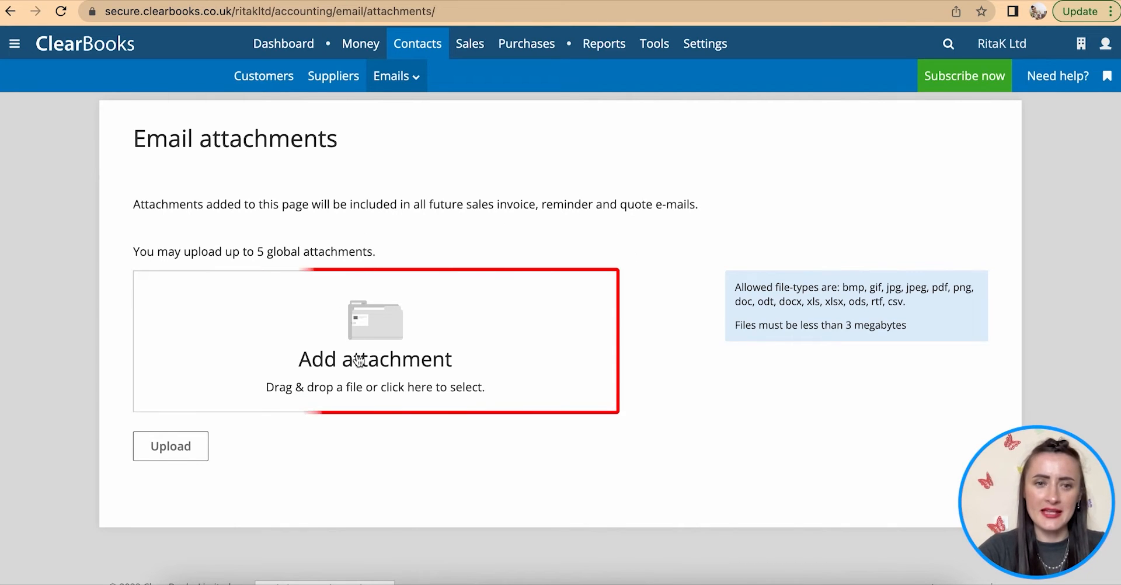
- Upload Jewellery Cleaning Guide.pdf from Documents as an email attachment, attached by default
{"action": "left_click", "coordinate": [178, 457]}
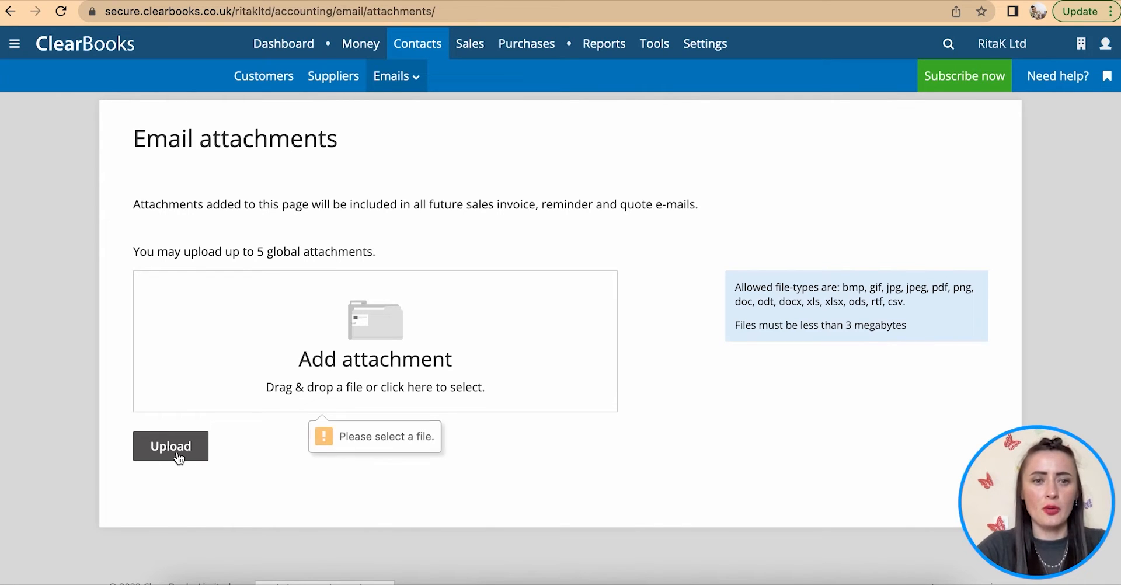
{"action": "left_click", "coordinate": [377, 350]}
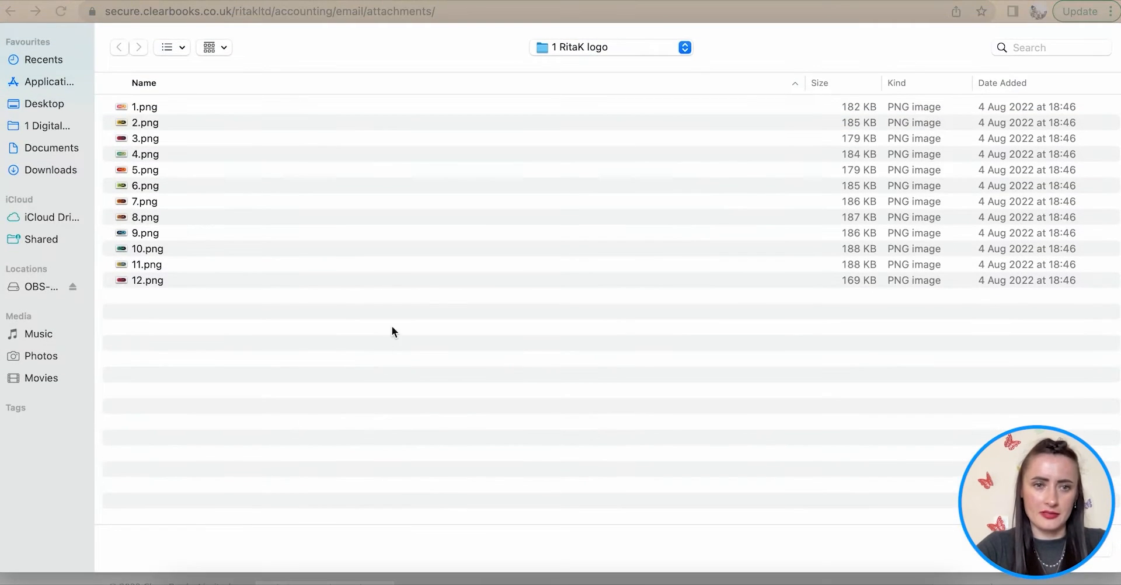
{"action": "left_click", "coordinate": [51, 148]}
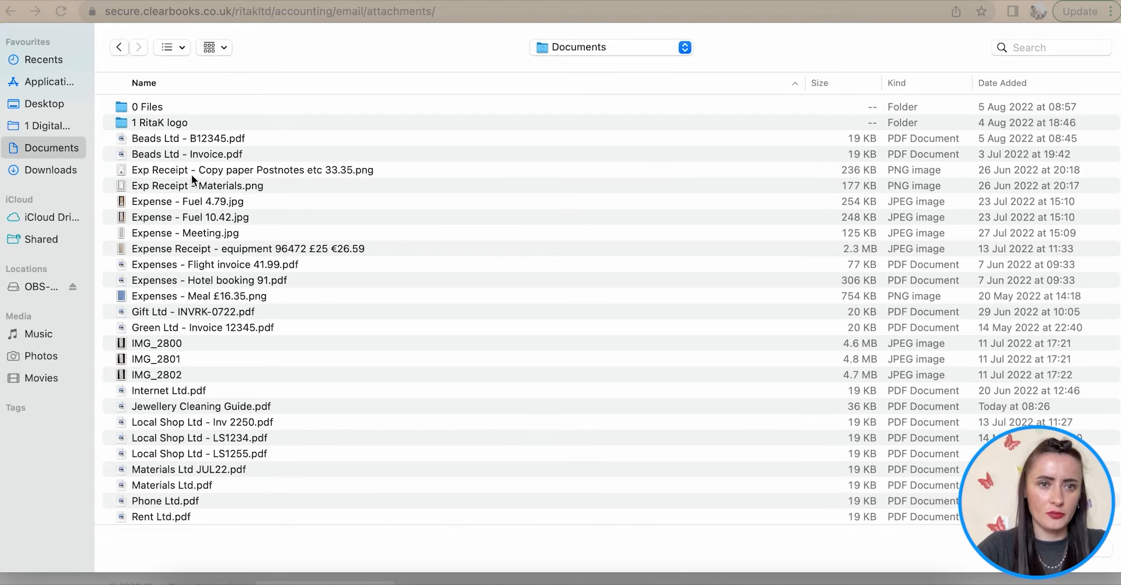
{"action": "scroll", "coordinate": [269, 337], "scroll_direction": "down", "scroll_amount": 3}
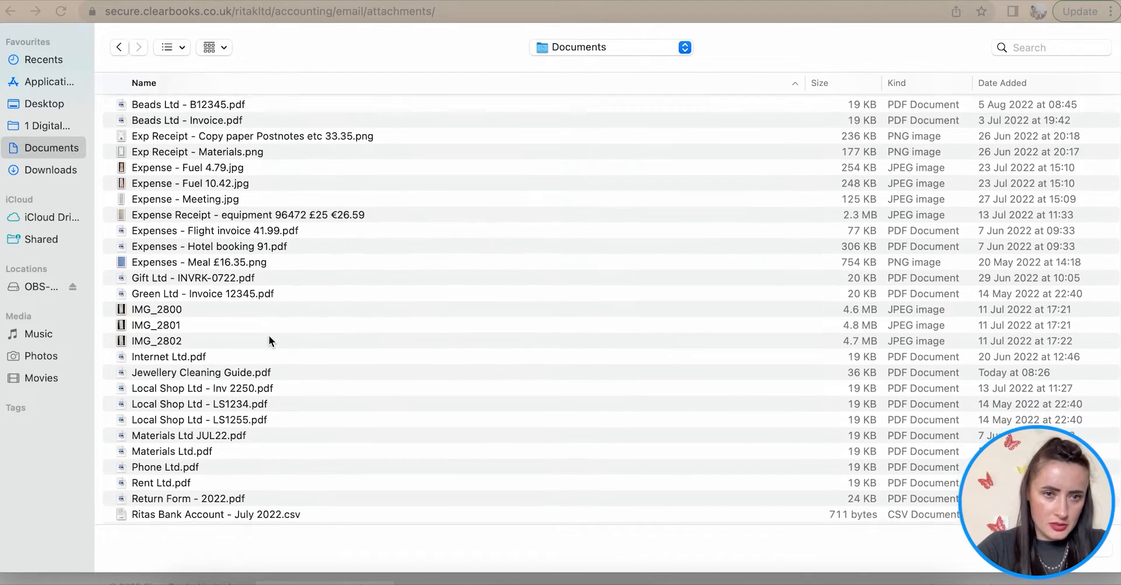
{"action": "left_click", "coordinate": [251, 352]}
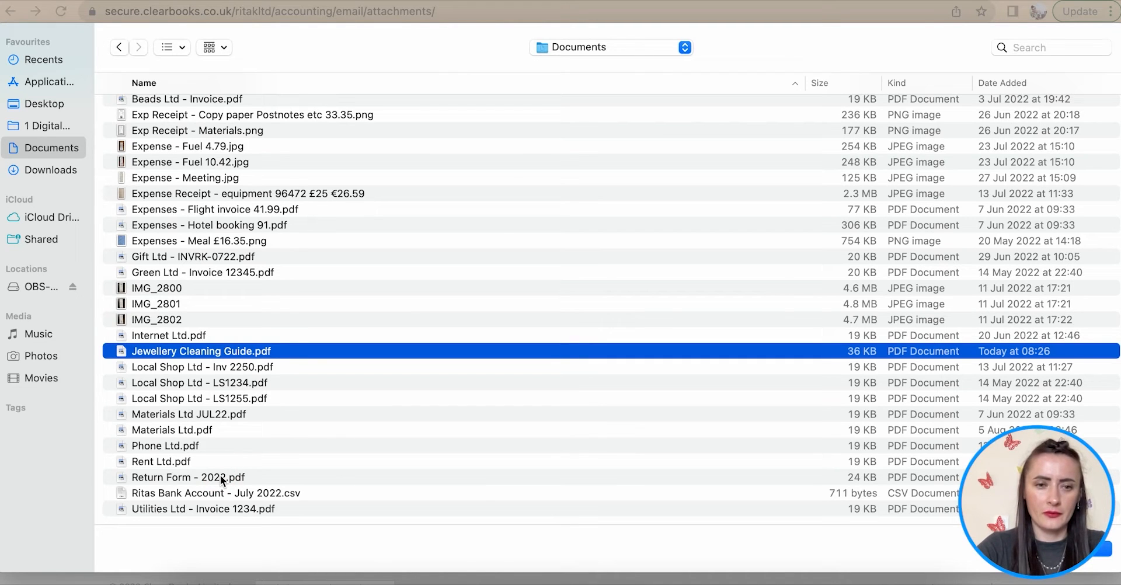
{"action": "left_click", "coordinate": [1106, 547]}
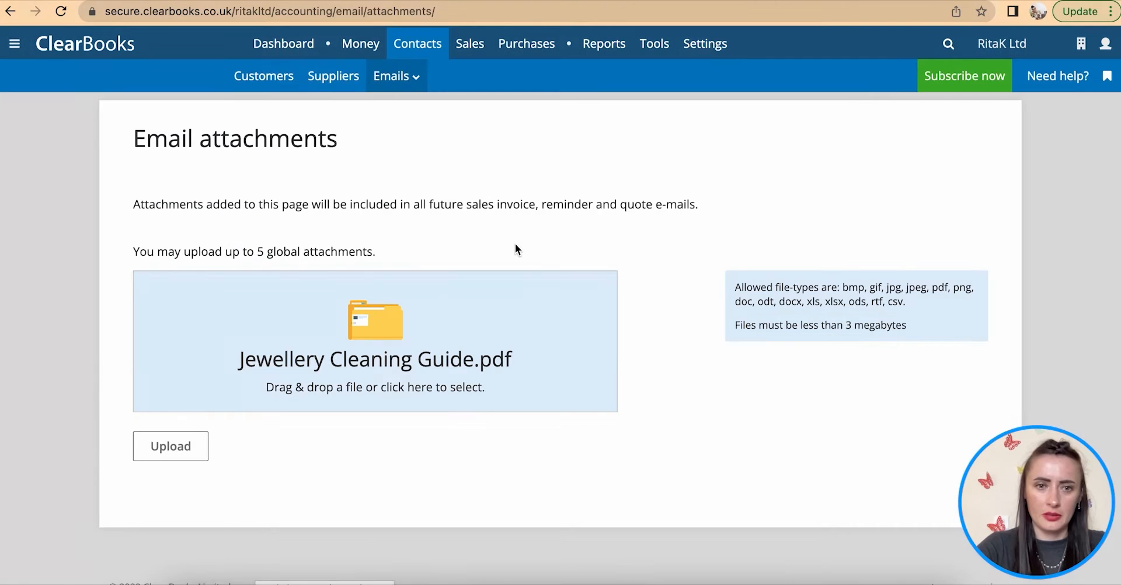
{"action": "left_click", "coordinate": [181, 447]}
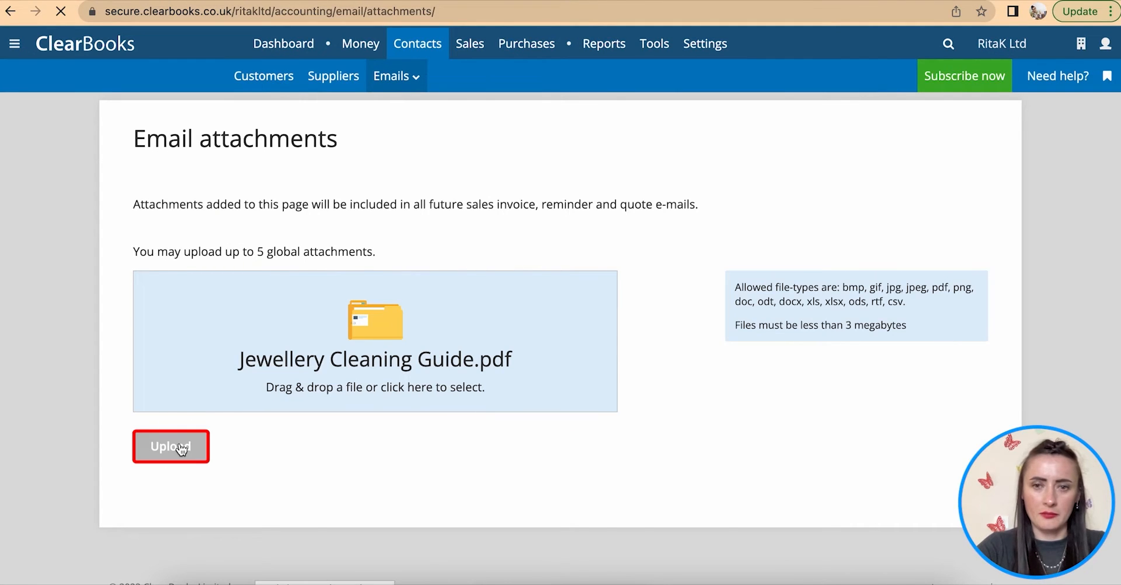
{"action": "scroll", "coordinate": [181, 441], "scroll_direction": "down", "scroll_amount": 2}
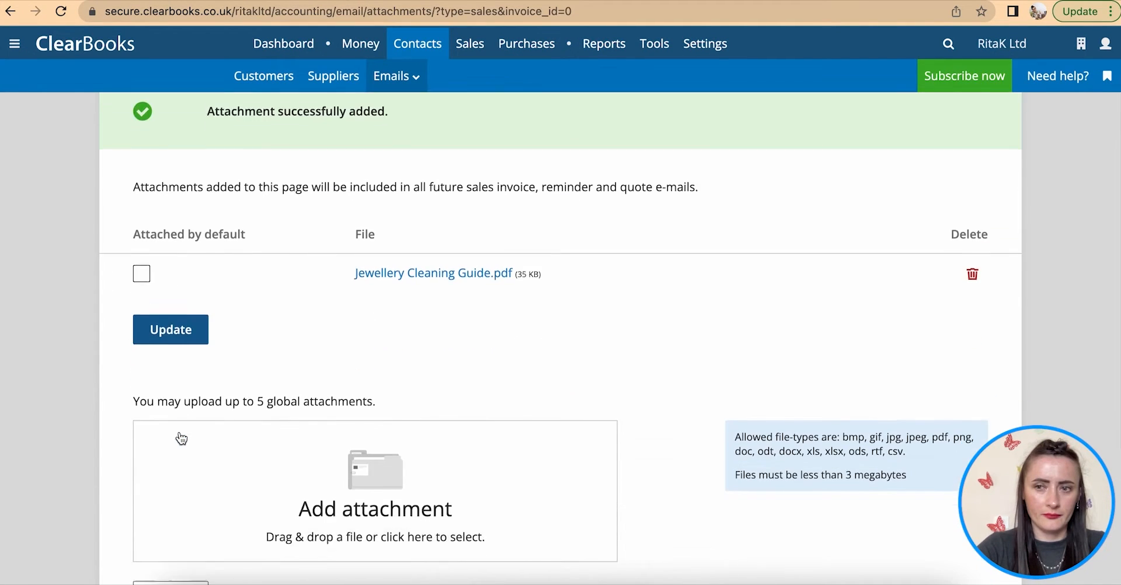
{"action": "scroll", "coordinate": [182, 439], "scroll_direction": "down", "scroll_amount": 2}
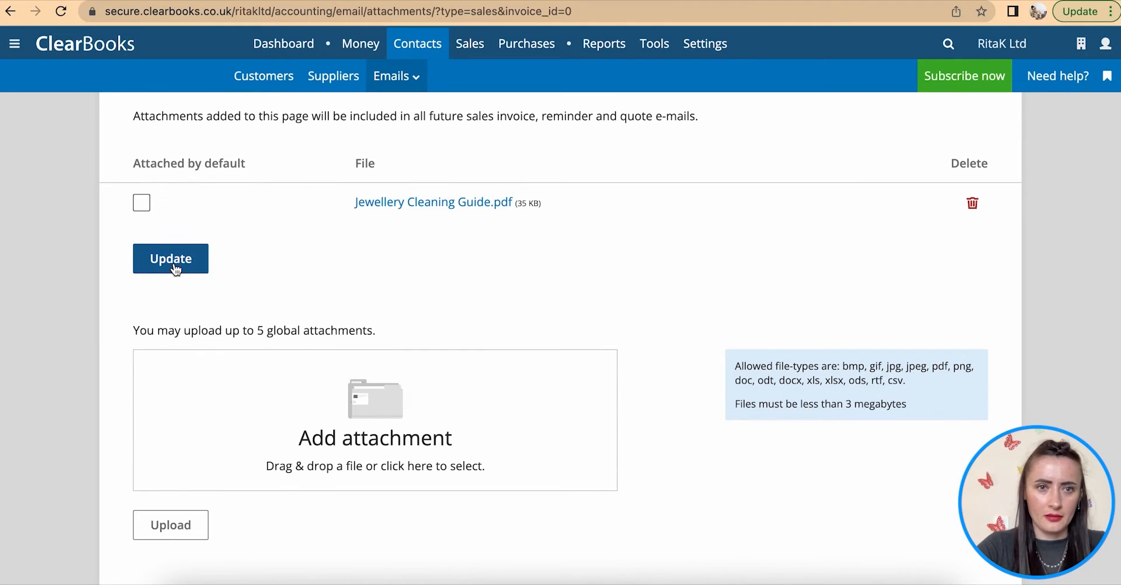
{"action": "left_click", "coordinate": [141, 202]}
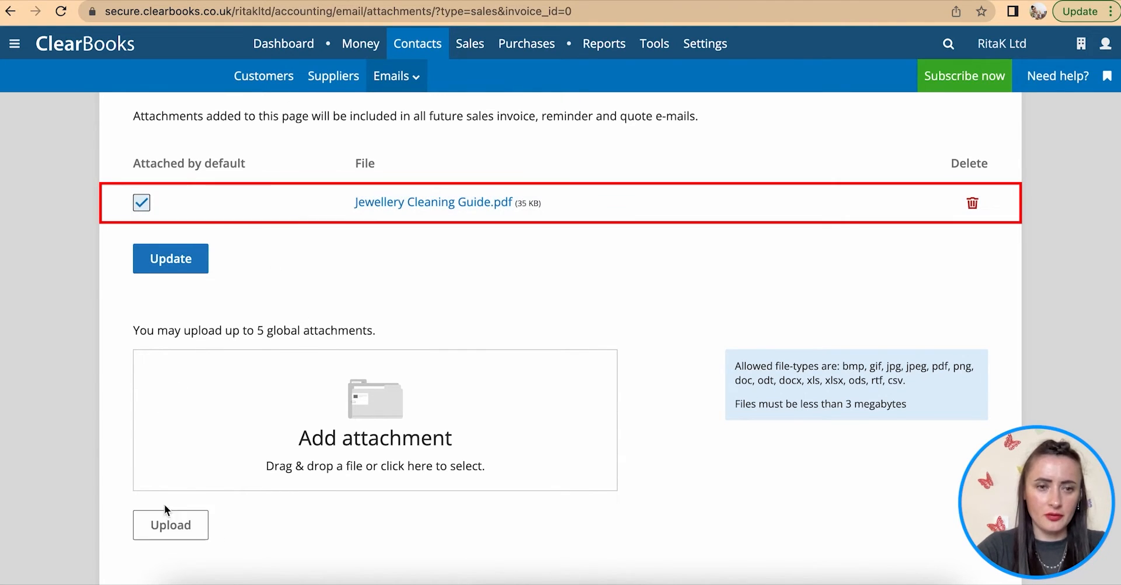
{"action": "left_click", "coordinate": [168, 263]}
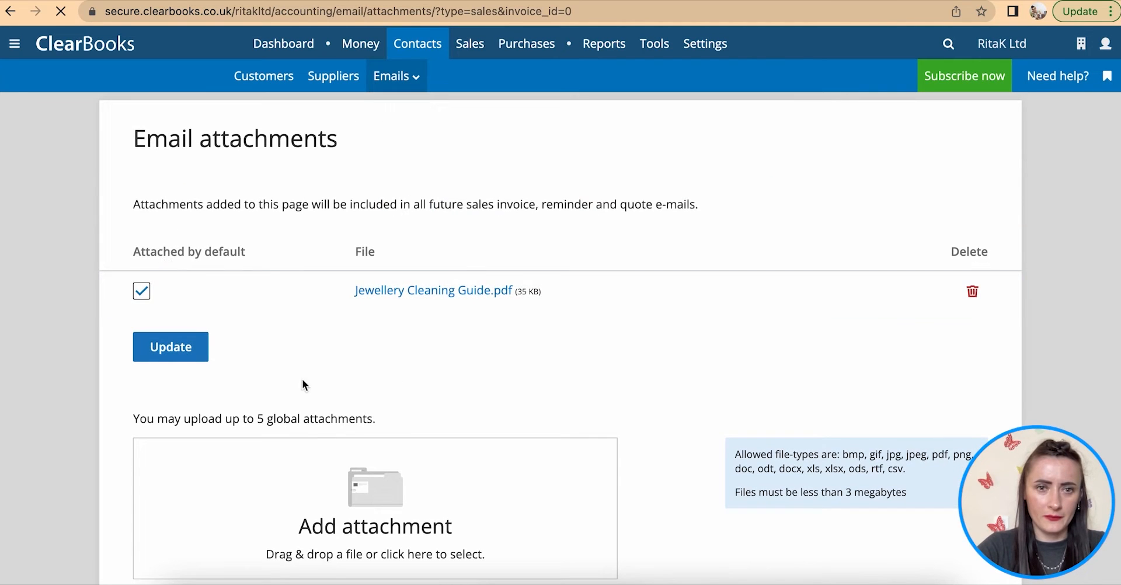
- Upload Return Form - 2022.pdf as a second attachment, also attached by default
{"action": "scroll", "coordinate": [303, 378], "scroll_direction": "down", "scroll_amount": 4}
{"action": "left_click", "coordinate": [355, 354]}
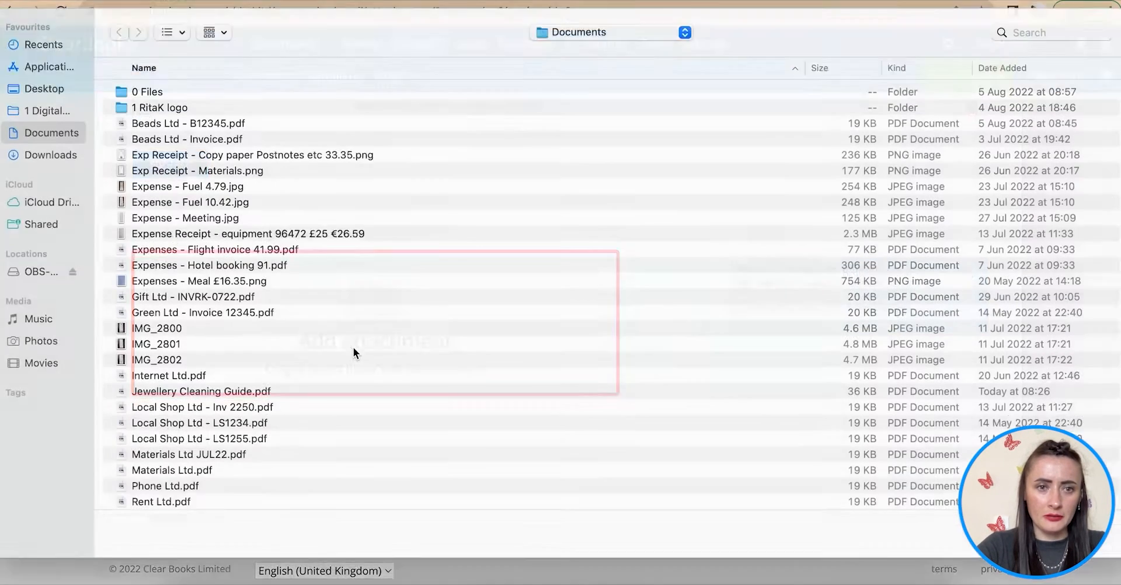
{"action": "scroll", "coordinate": [250, 465], "scroll_direction": "down", "scroll_amount": 3}
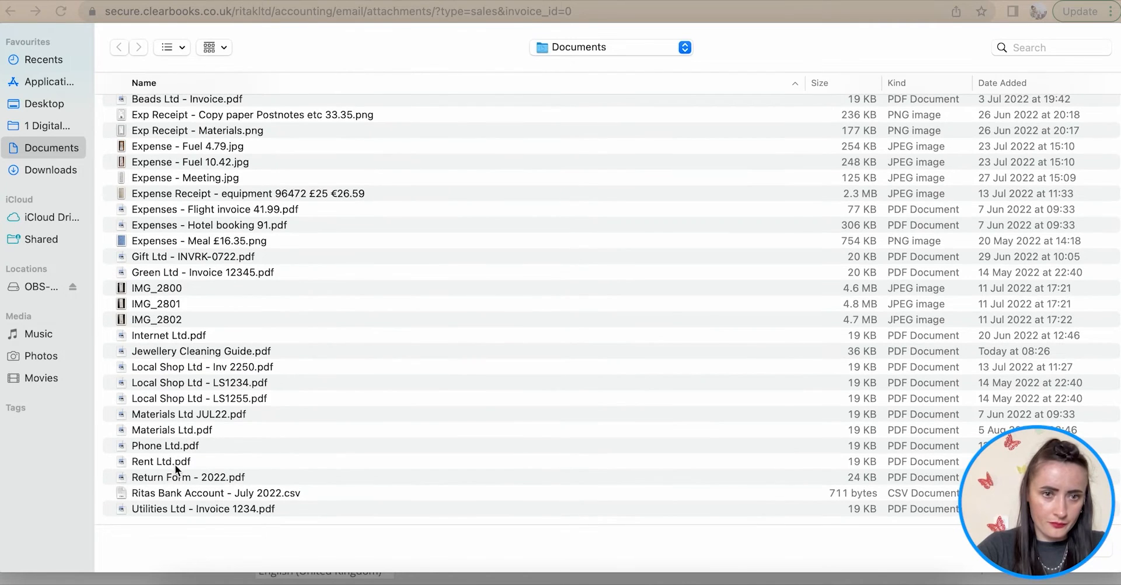
{"action": "left_click", "coordinate": [174, 476]}
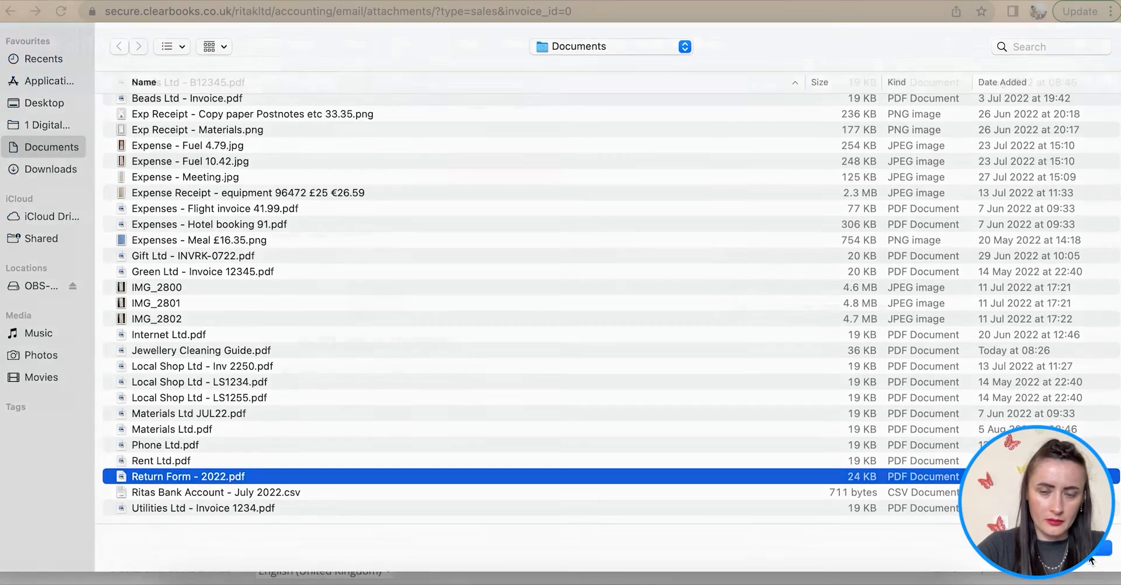
{"action": "left_click", "coordinate": [1091, 559]}
{"action": "left_click", "coordinate": [175, 432]}
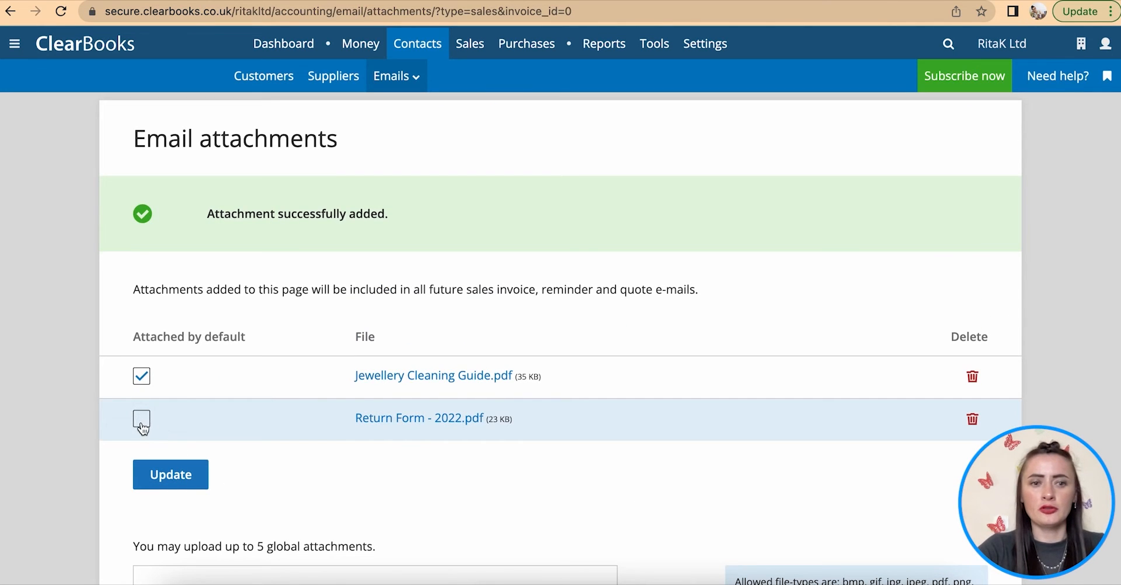
{"action": "left_click", "coordinate": [143, 425]}
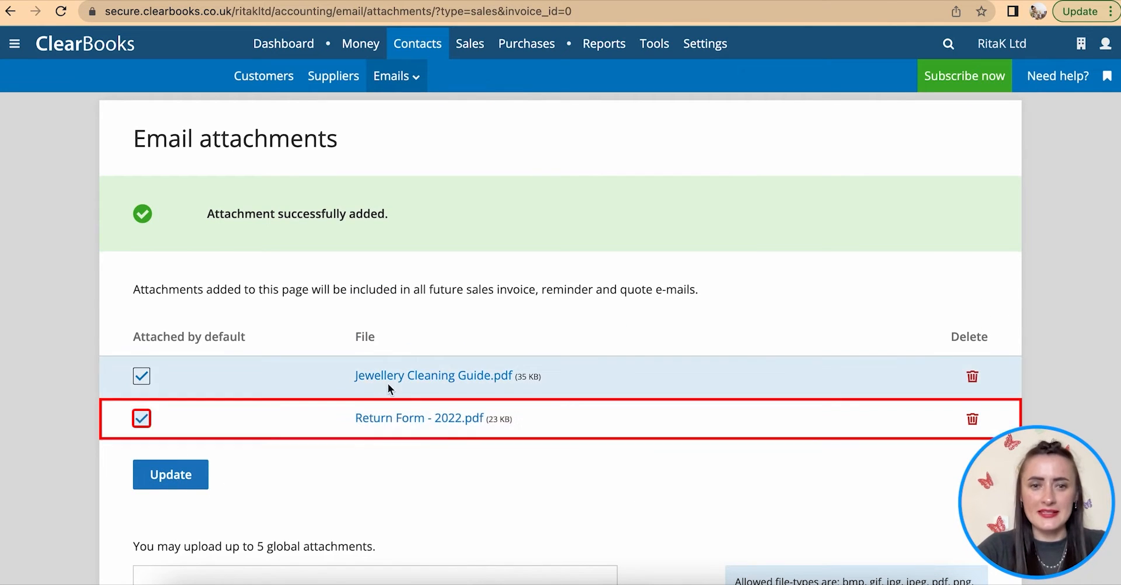
{"action": "left_click", "coordinate": [170, 484]}
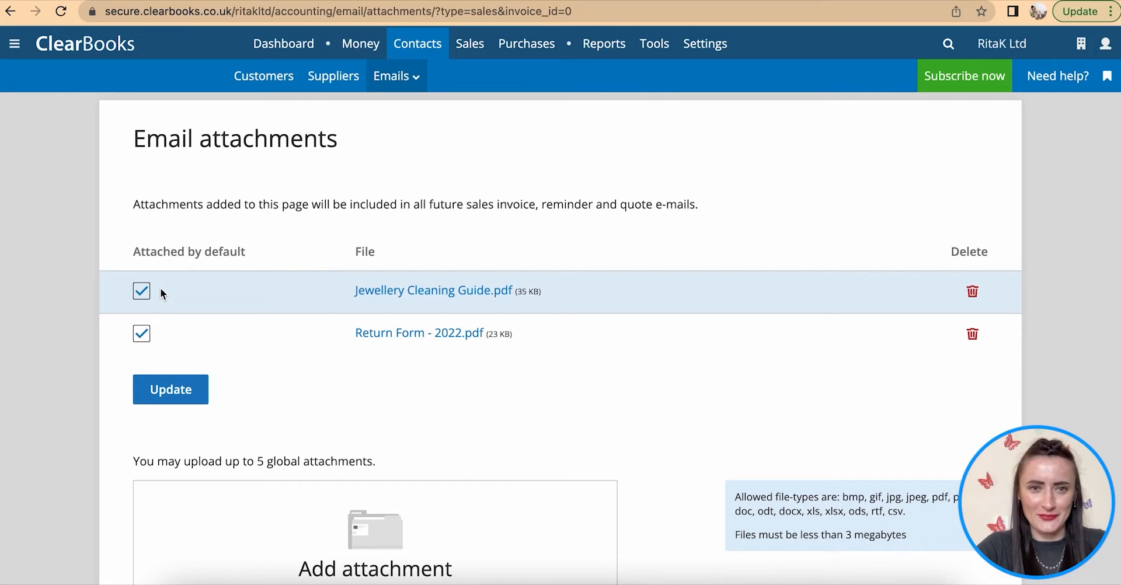
{"action": "left_click", "coordinate": [395, 77]}
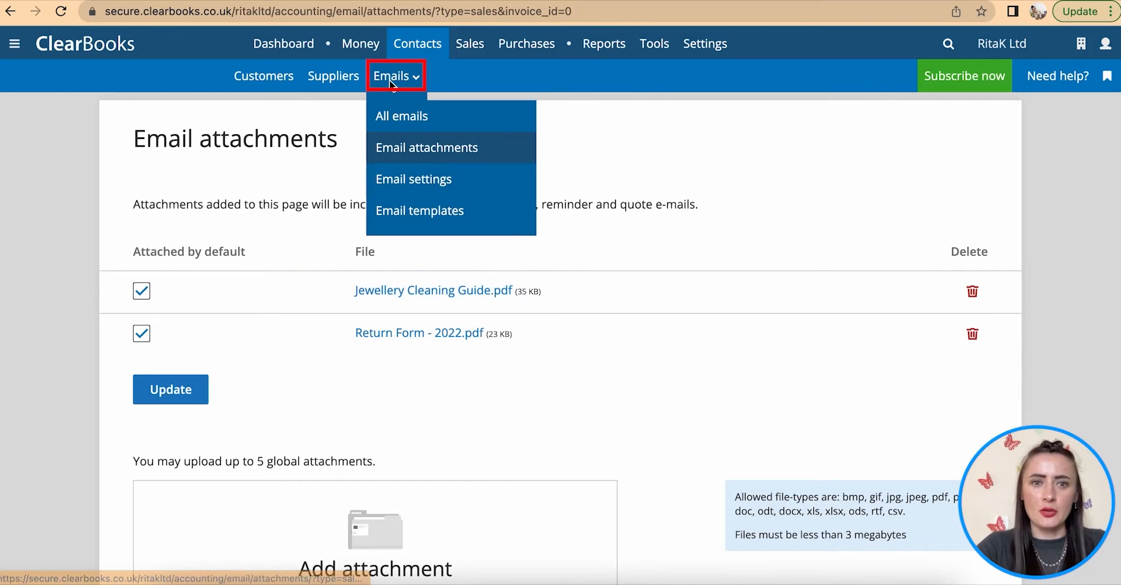
- Review the Auto Sender, Auto Prompt and Auto Reminder email settings and save them
{"action": "left_click", "coordinate": [426, 180]}
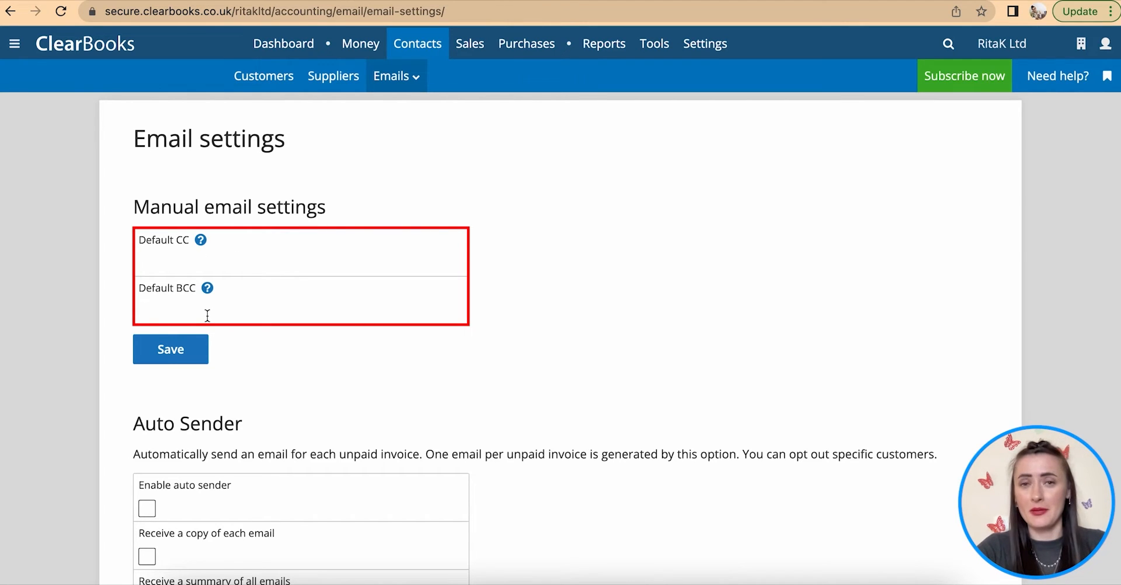
{"action": "scroll", "coordinate": [208, 315], "scroll_direction": "down", "scroll_amount": 2}
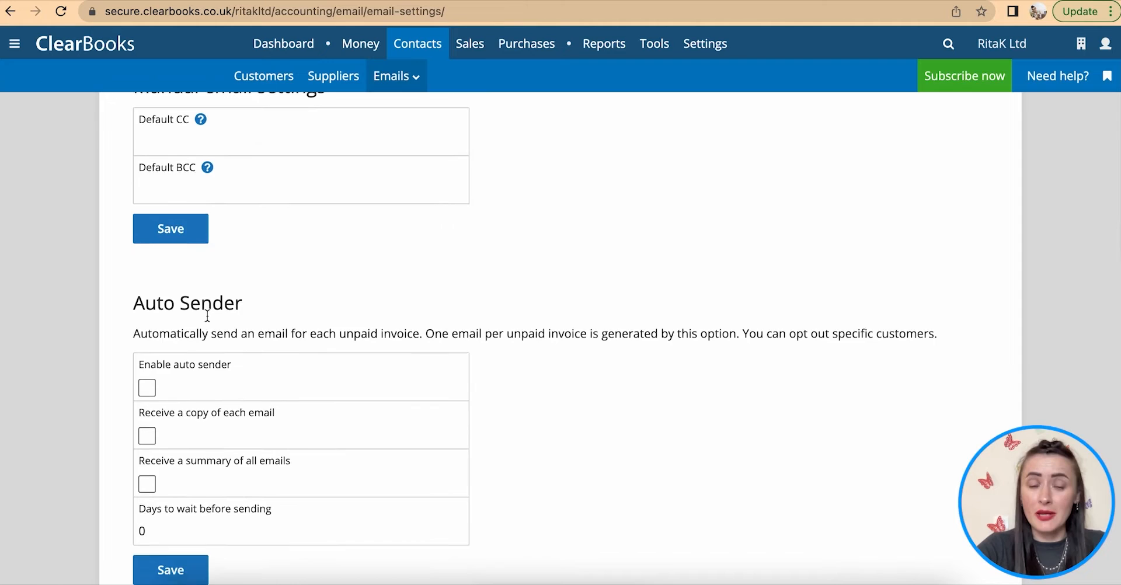
{"action": "scroll", "coordinate": [207, 315], "scroll_direction": "down", "scroll_amount": 3}
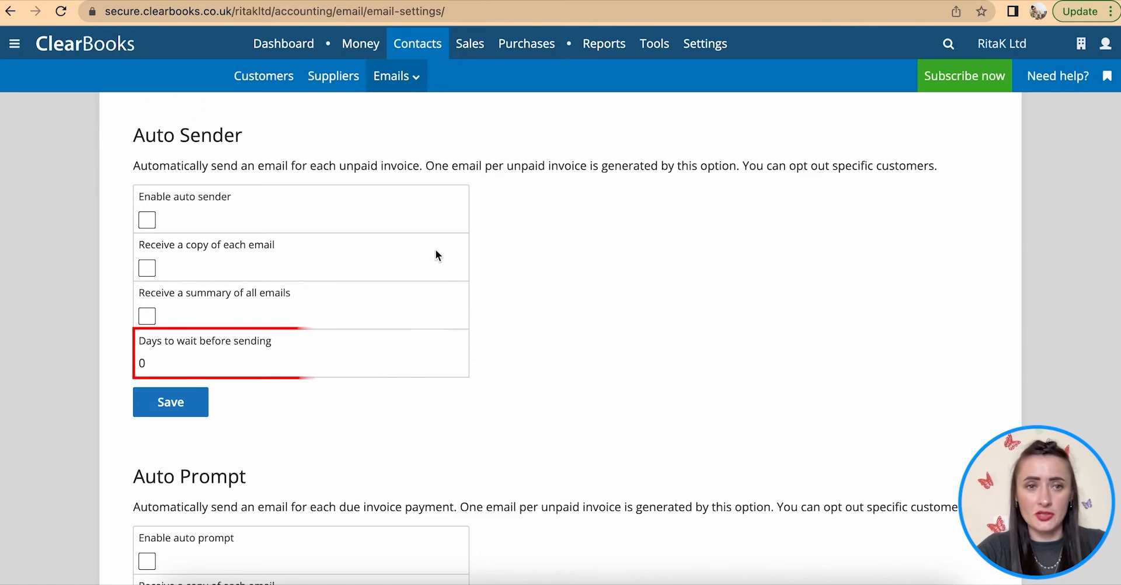
{"action": "scroll", "coordinate": [378, 383], "scroll_direction": "down", "scroll_amount": 5}
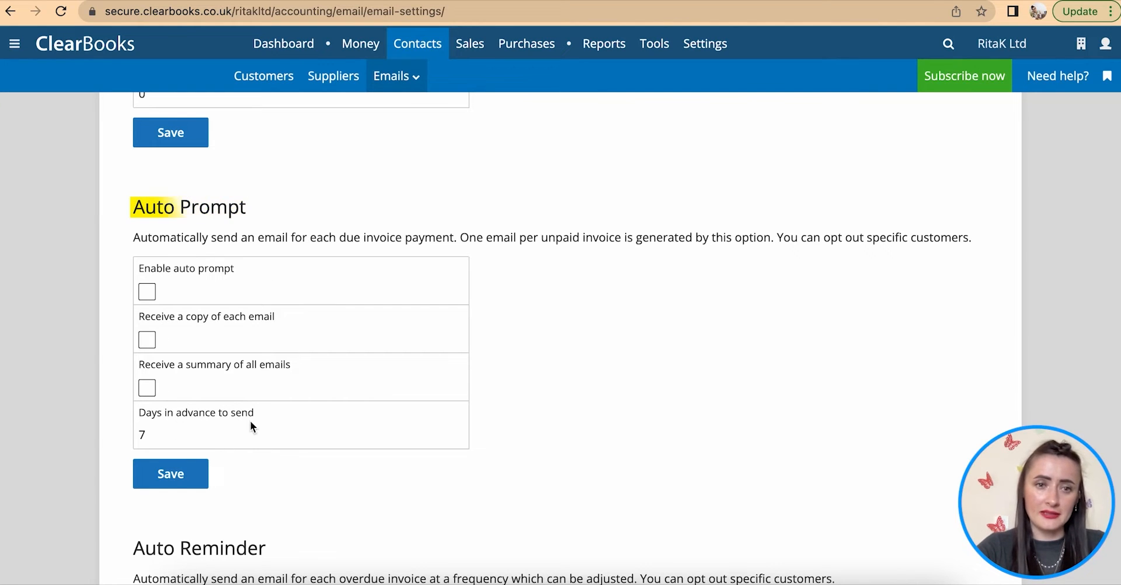
{"action": "scroll", "coordinate": [283, 329], "scroll_direction": "down", "scroll_amount": 5}
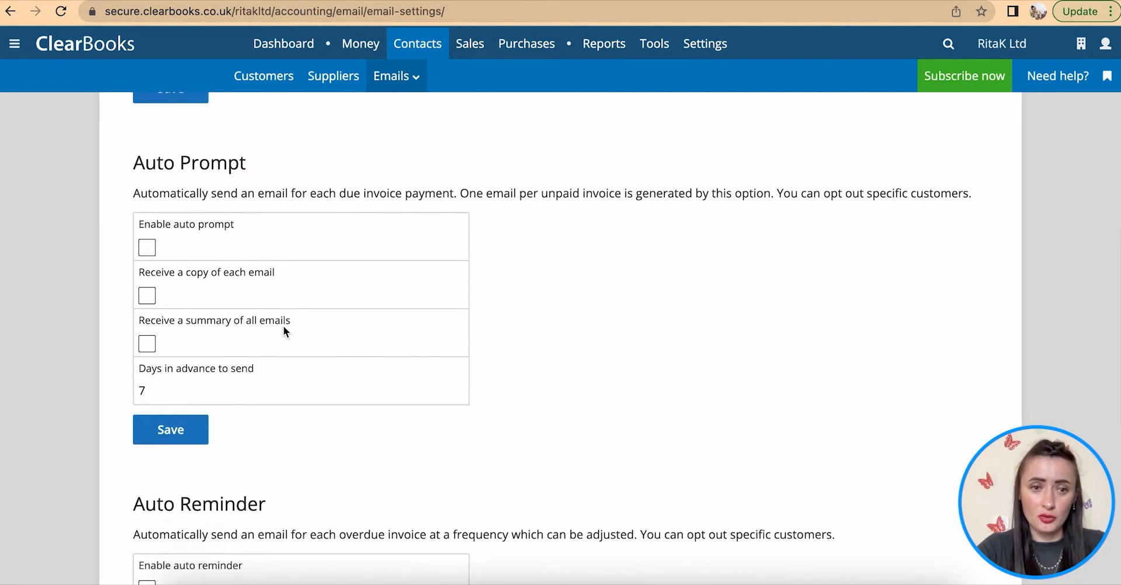
{"action": "scroll", "coordinate": [282, 326], "scroll_direction": "down", "scroll_amount": 1}
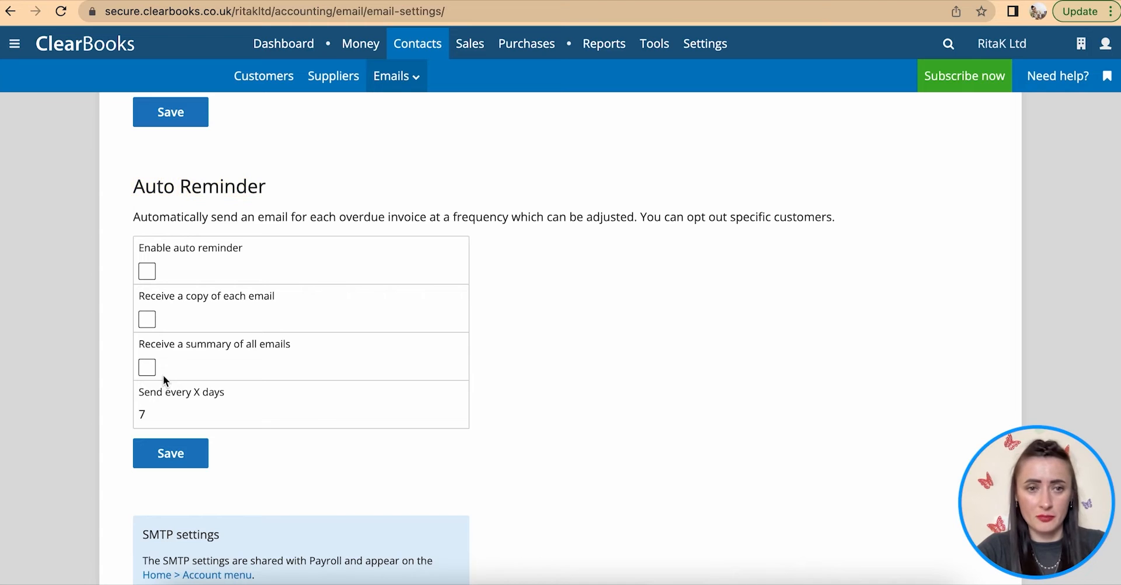
{"action": "scroll", "coordinate": [163, 377], "scroll_direction": "down", "scroll_amount": 2}
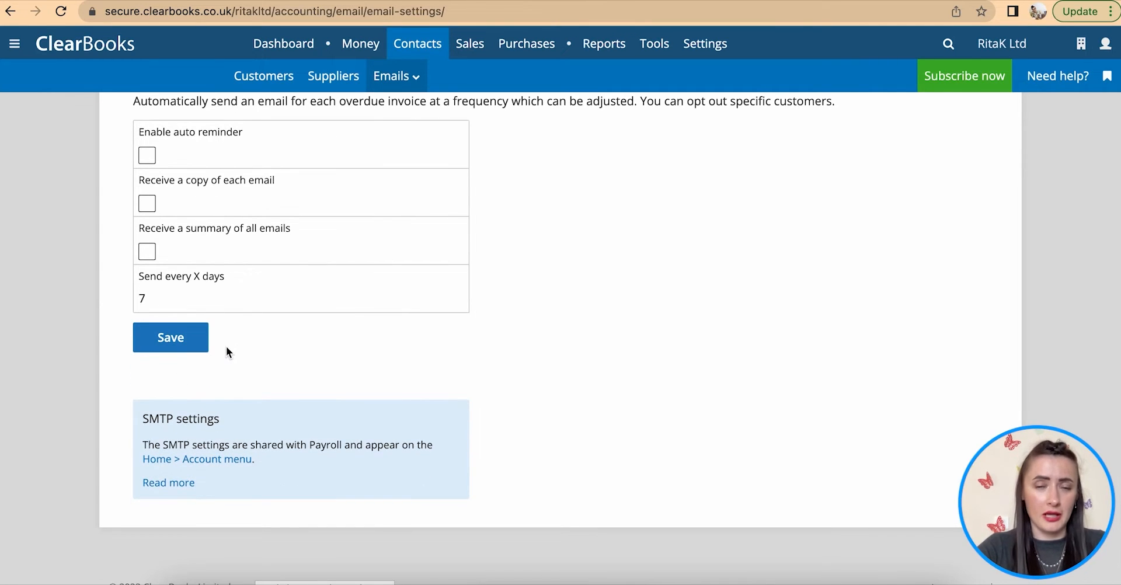
{"action": "left_click", "coordinate": [155, 349]}
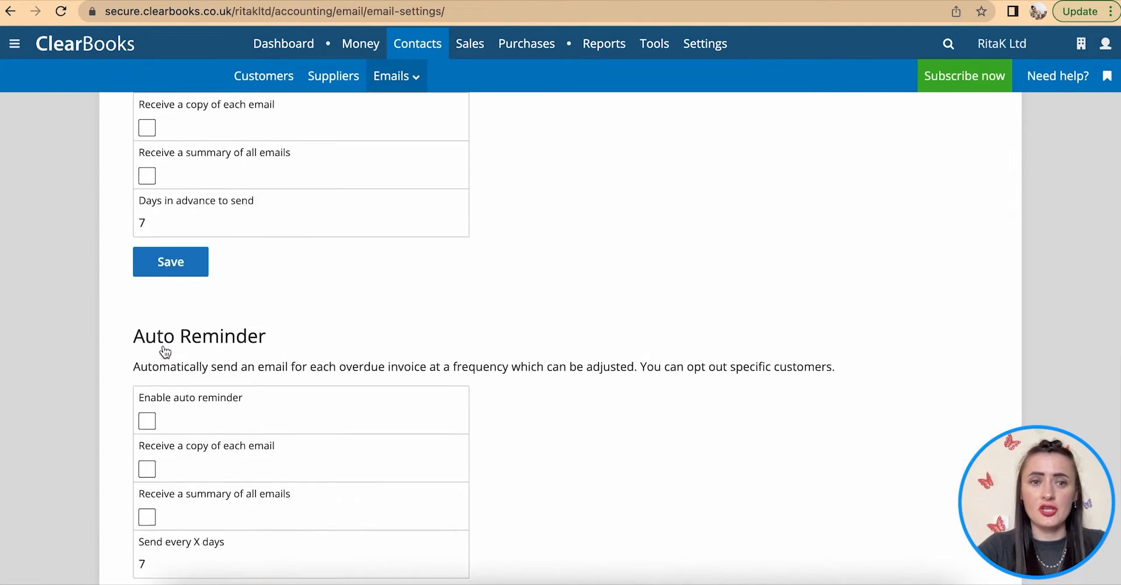
- Go to the Email templates page from the Emails menu
{"action": "left_click", "coordinate": [404, 77]}
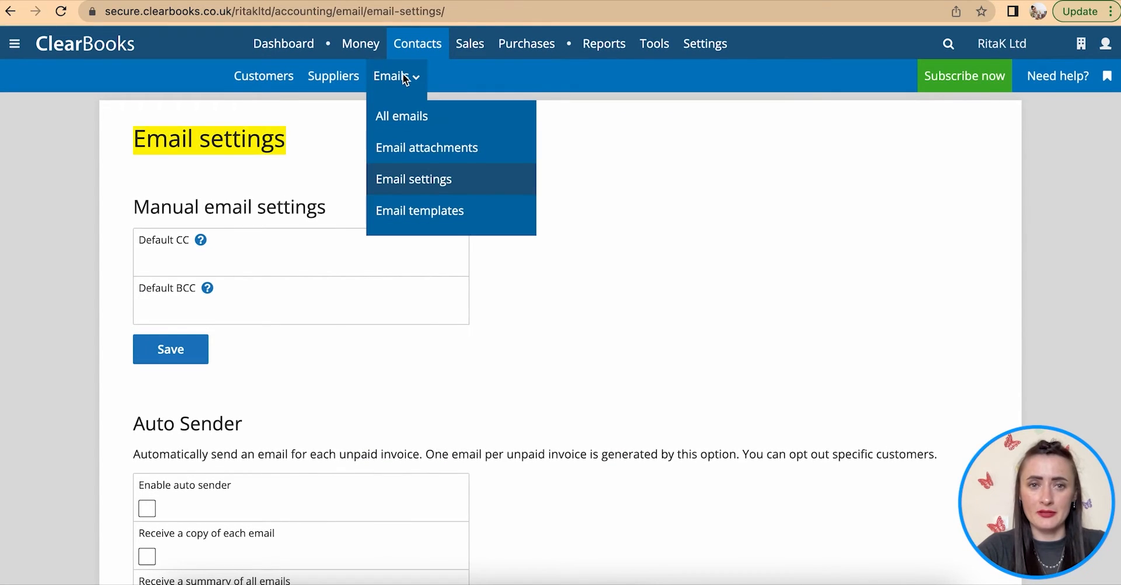
{"action": "left_click", "coordinate": [426, 216]}
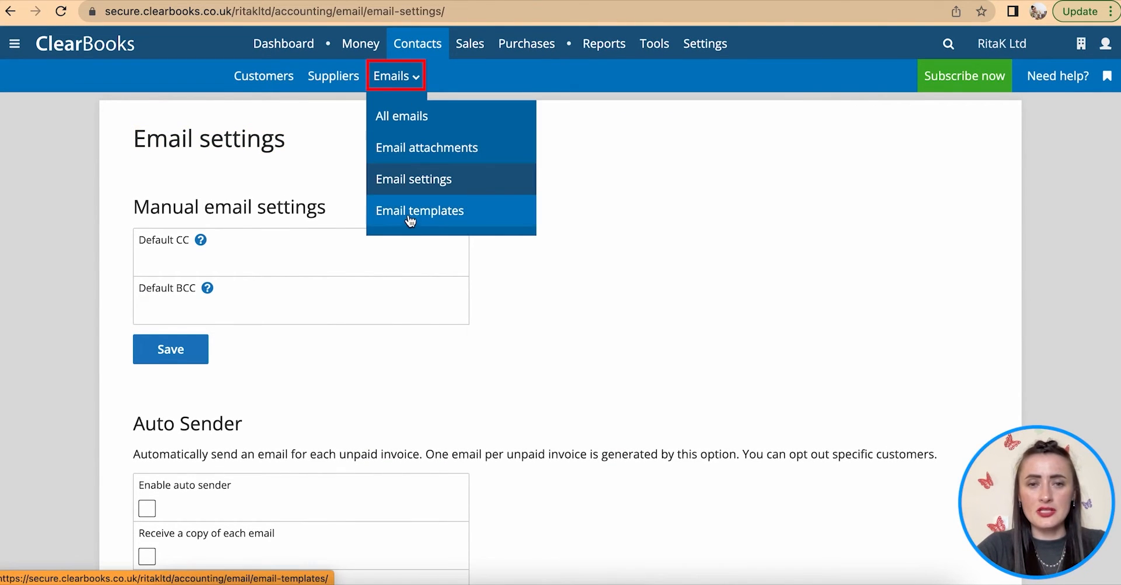
{"action": "left_click", "coordinate": [410, 218]}
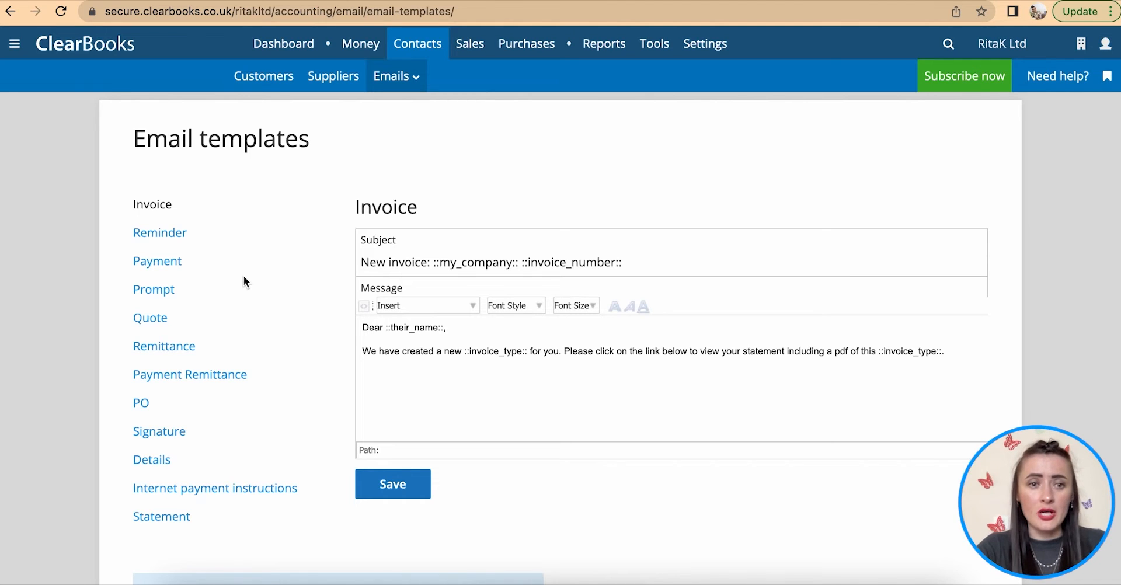
- End the Invoice email template with 'Kind regards,' and 'RitaK Ltd' on separate lines, then save
{"action": "left_click", "coordinate": [151, 403]}
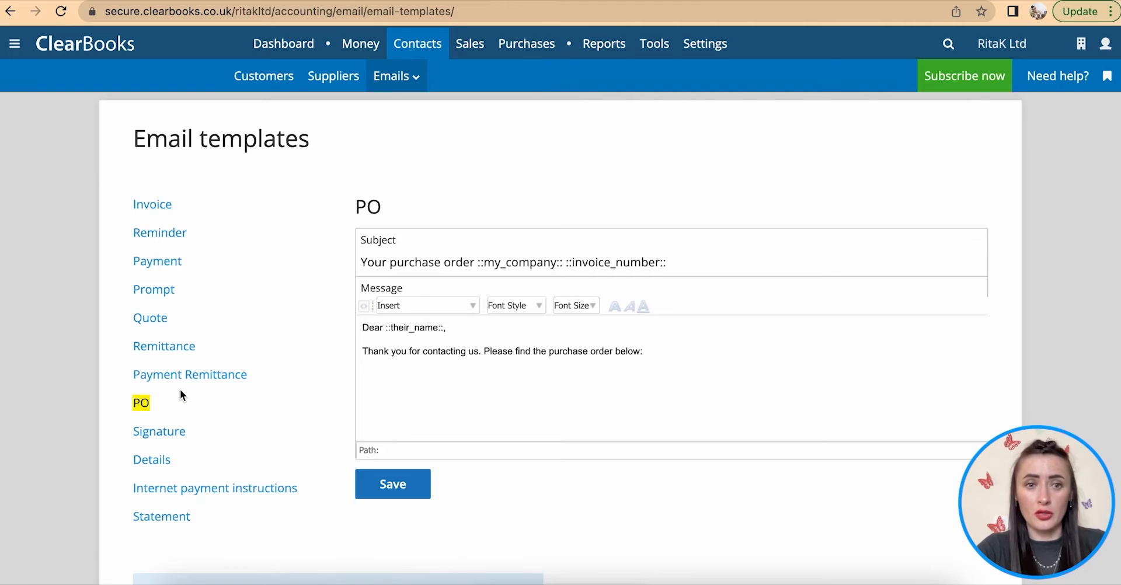
{"action": "left_click", "coordinate": [161, 206]}
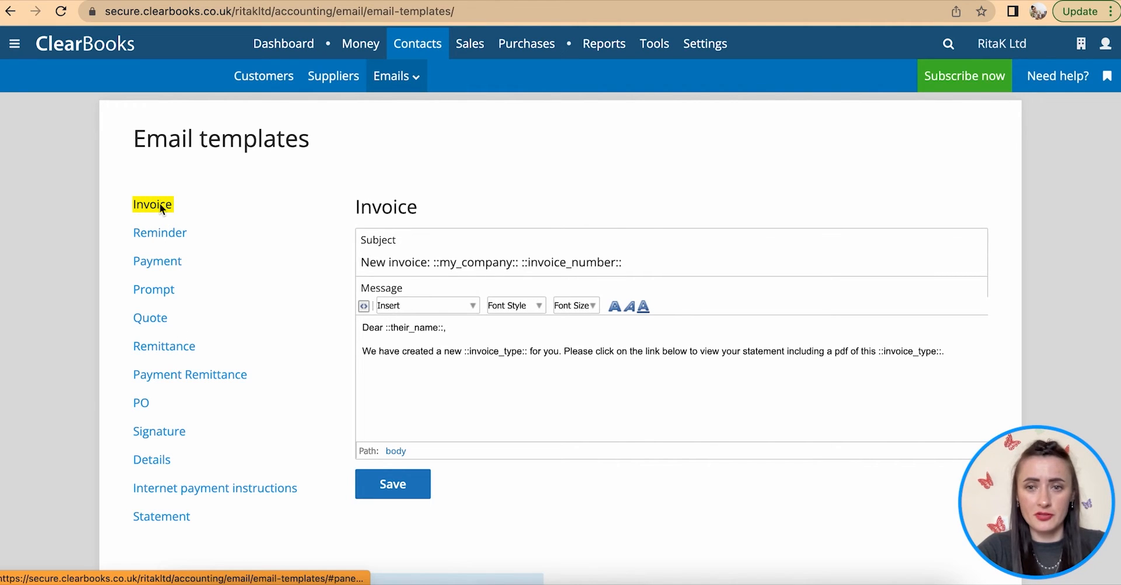
{"action": "left_click", "coordinate": [977, 354]}
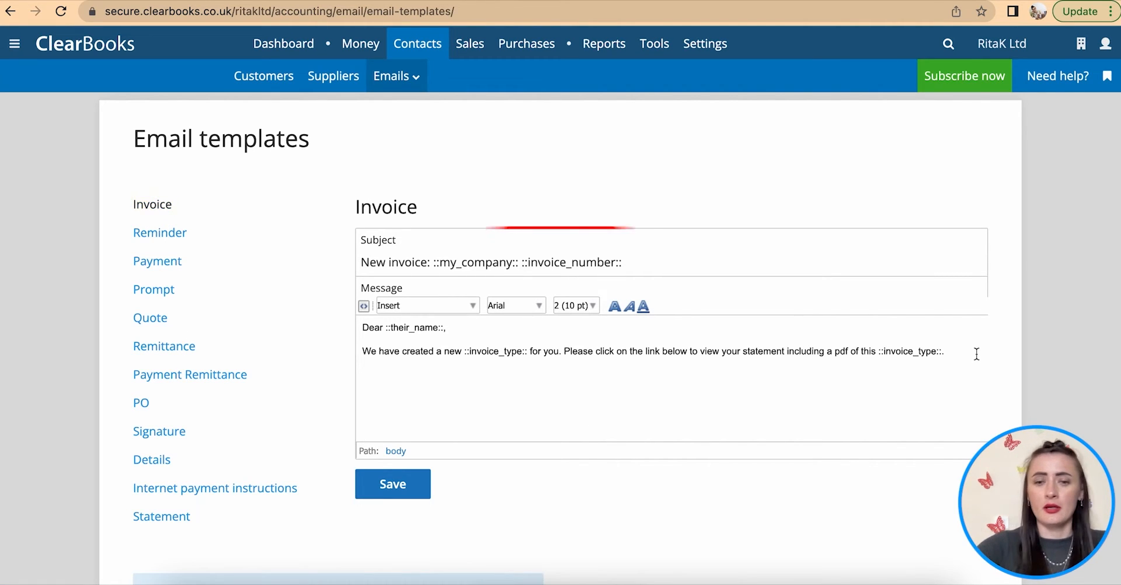
{"action": "key", "text": "Return"}
{"action": "key", "text": "Return"}
{"action": "key", "text": "Return"}
{"action": "type", "text": "Kind "}
{"action": "type", "text": "regrads"}
{"action": "key", "text": "BackSpace"}
{"action": "key", "text": "BackSpace"}
{"action": "key", "text": "BackSpace"}
{"action": "key", "text": "BackSpace"}
{"action": "type", "text": "ards,"}
{"action": "key", "text": "Return"}
{"action": "type", "text": "Rita K"}
{"action": "key", "text": "BackSpace"}
{"action": "key", "text": "BackSpace"}
{"action": "key", "text": "BackSpace"}
{"action": "type", "text": "K Ltd"}
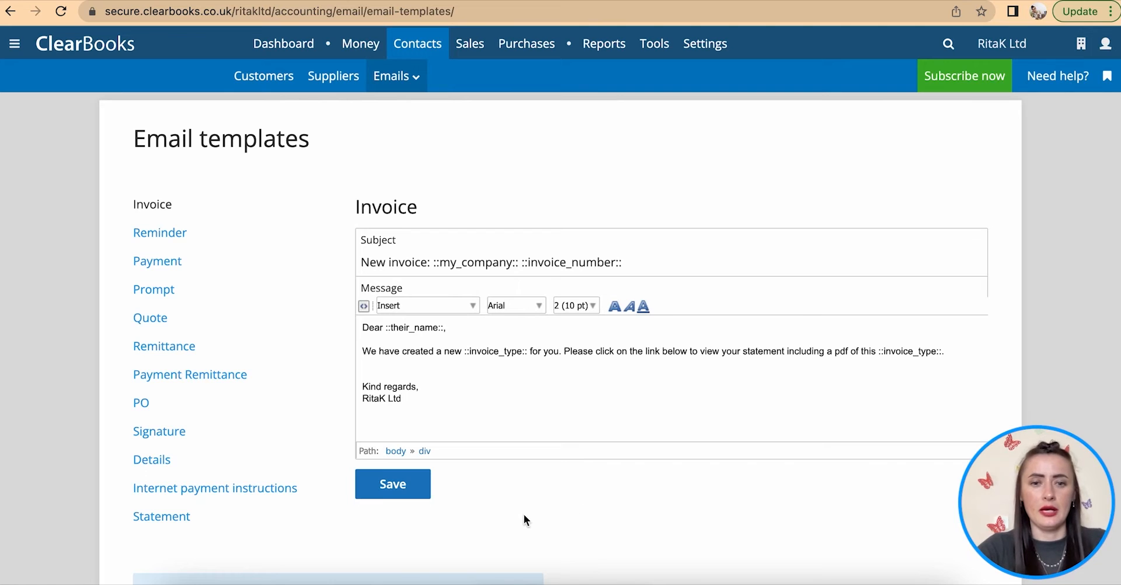
{"action": "left_click", "coordinate": [389, 490]}
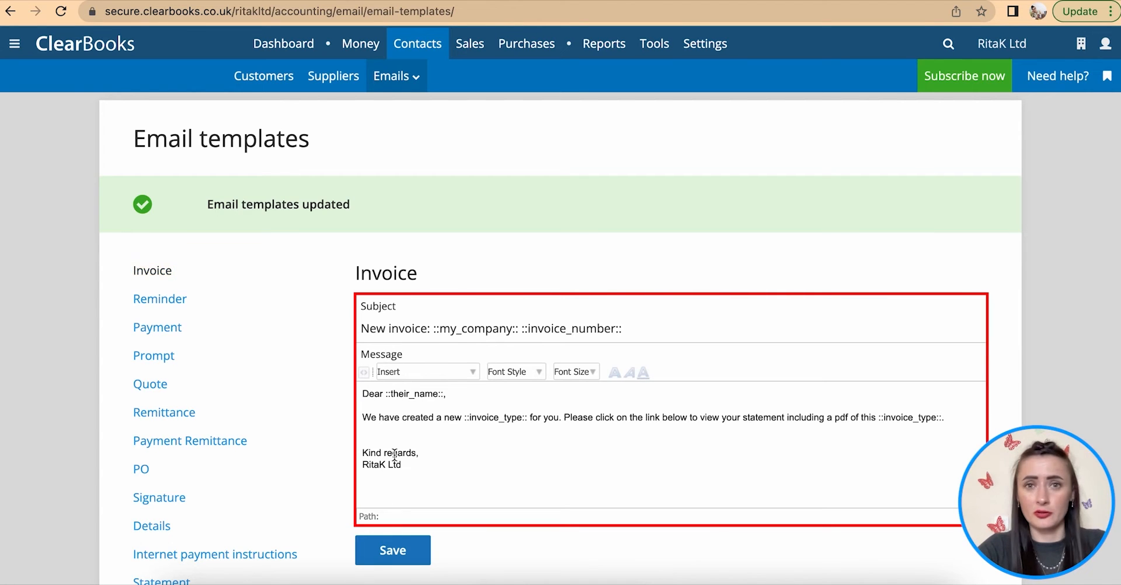
{"action": "left_click", "coordinate": [411, 75]}
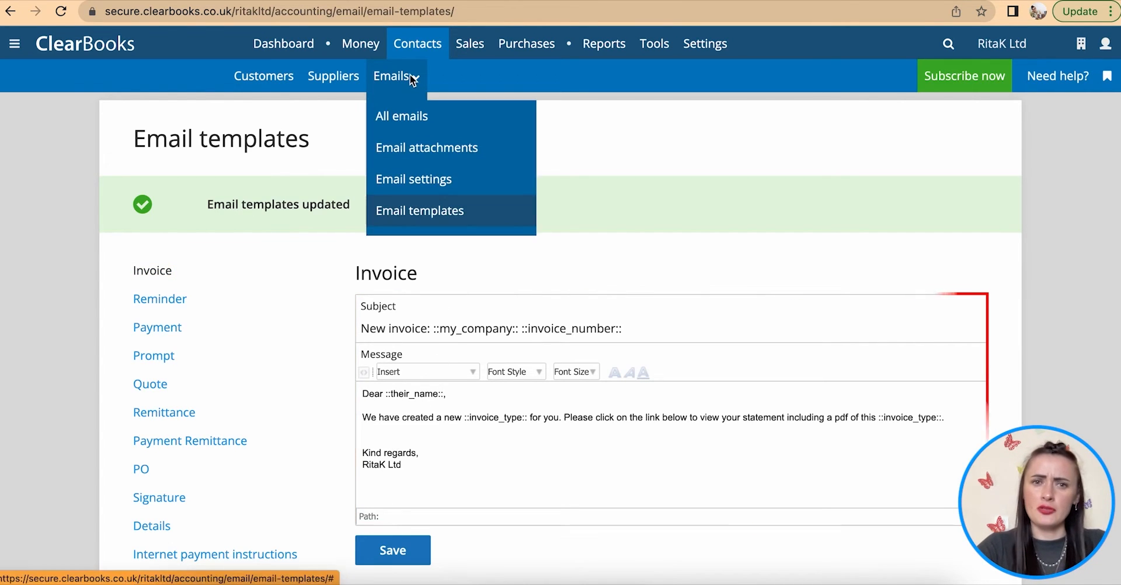
{"action": "mouse_move", "coordinate": [413, 76]}
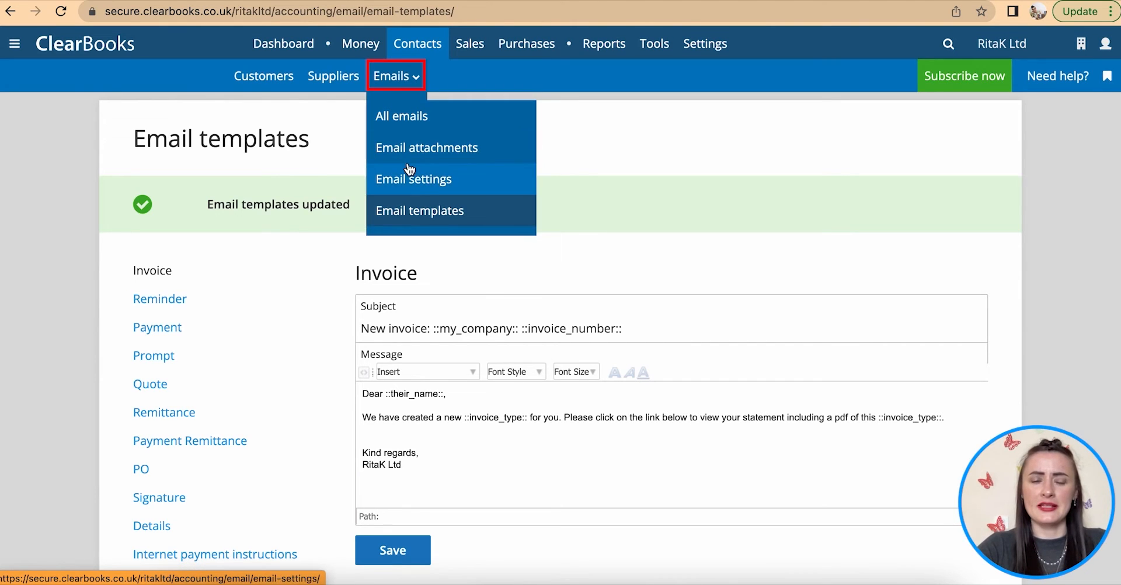
- Start a new customer named 'Online Shop Ltd'
{"action": "left_click", "coordinate": [274, 84]}
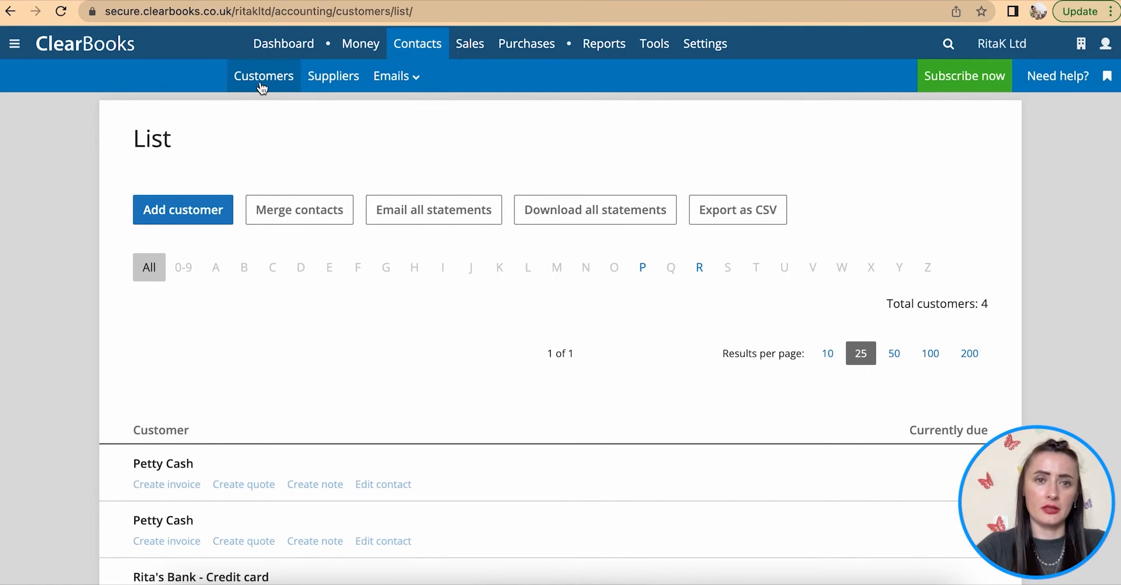
{"action": "left_click", "coordinate": [198, 217]}
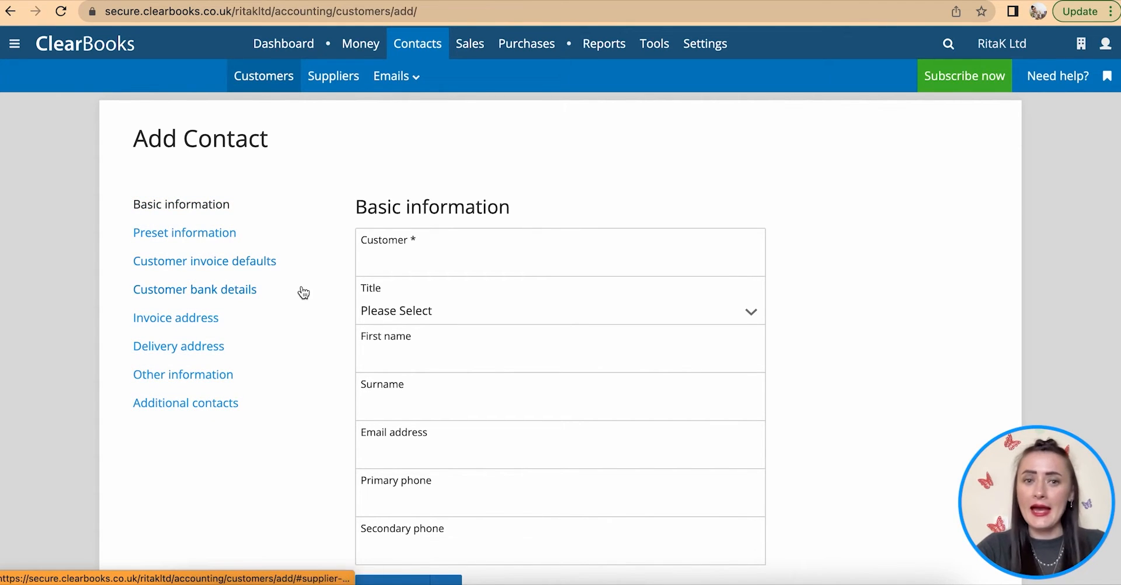
{"action": "scroll", "coordinate": [302, 293], "scroll_direction": "down", "scroll_amount": 1}
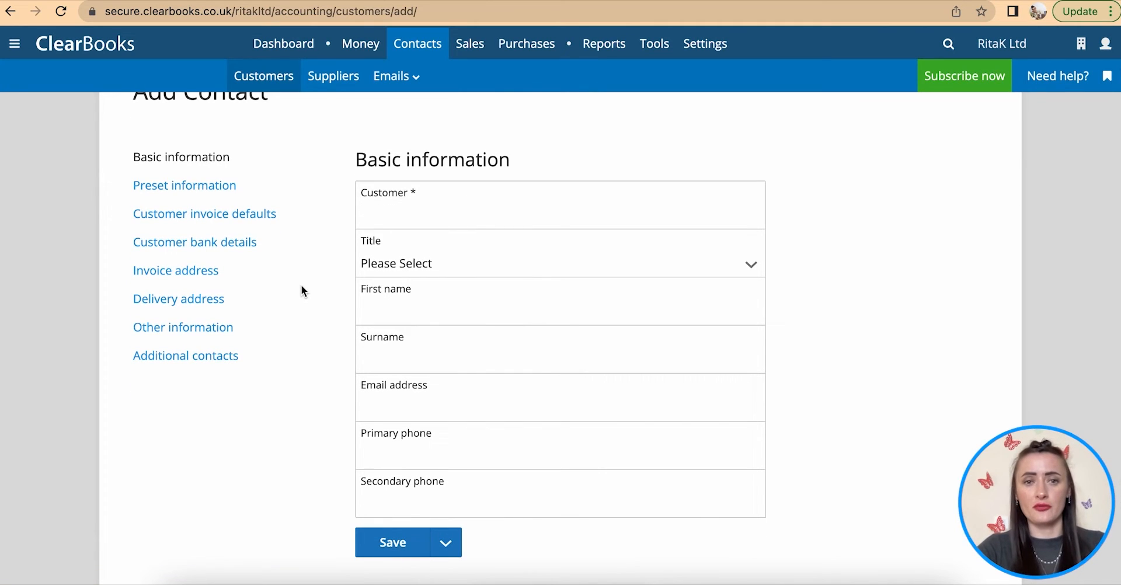
{"action": "left_click", "coordinate": [408, 207]}
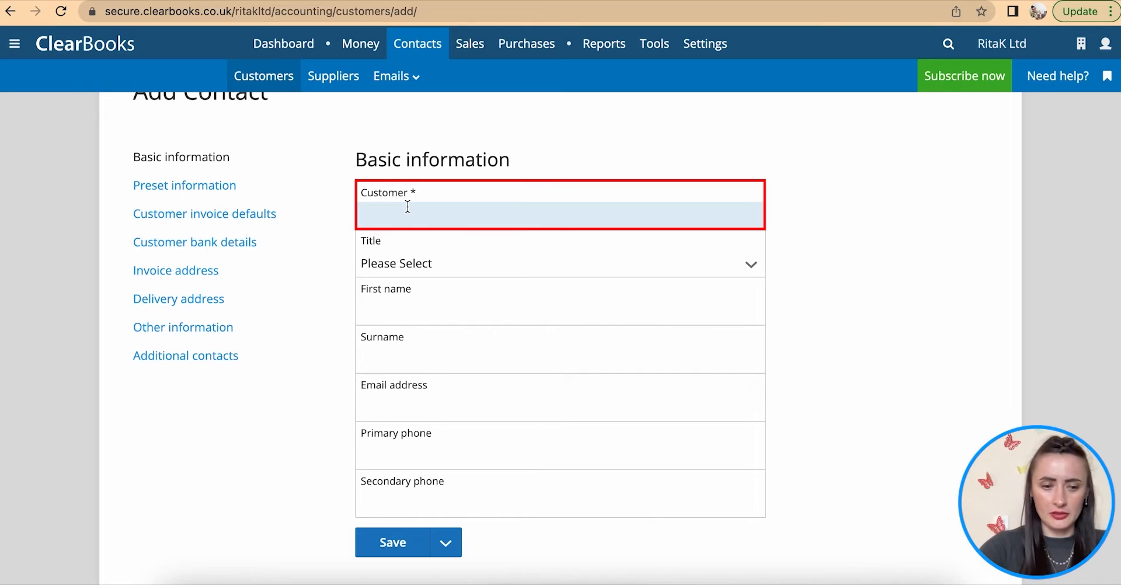
{"action": "type", "text": "Onlijne S"}
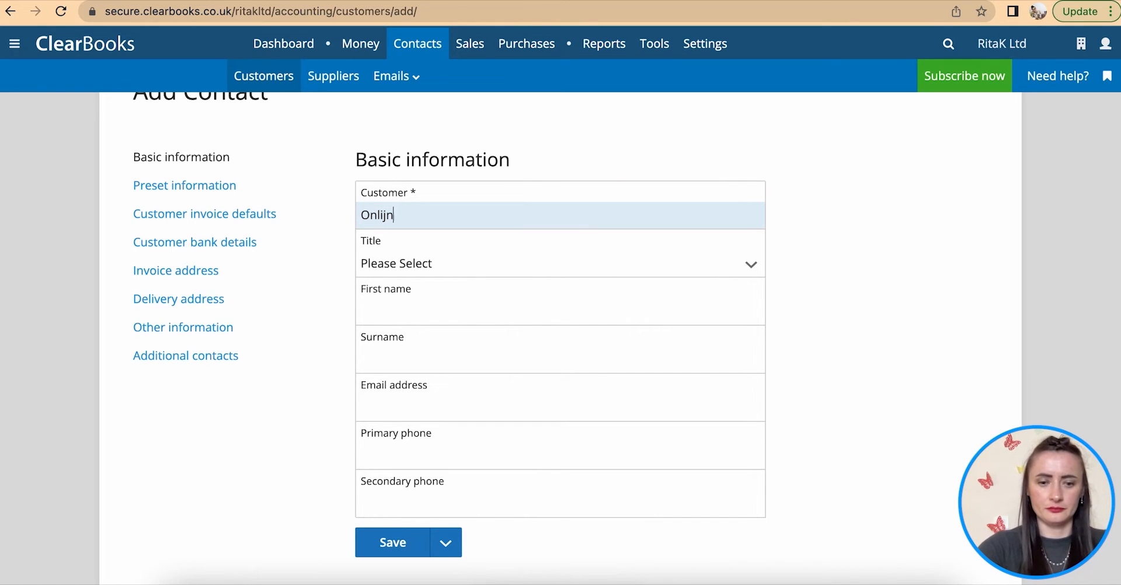
{"action": "key", "text": "BackSpace"}
{"action": "key", "text": "BackSpace"}
{"action": "key", "text": "BackSpace"}
{"action": "key", "text": "BackSpace"}
{"action": "key", "text": "BackSpace"}
{"action": "type", "text": "ne Shop Ltd"}
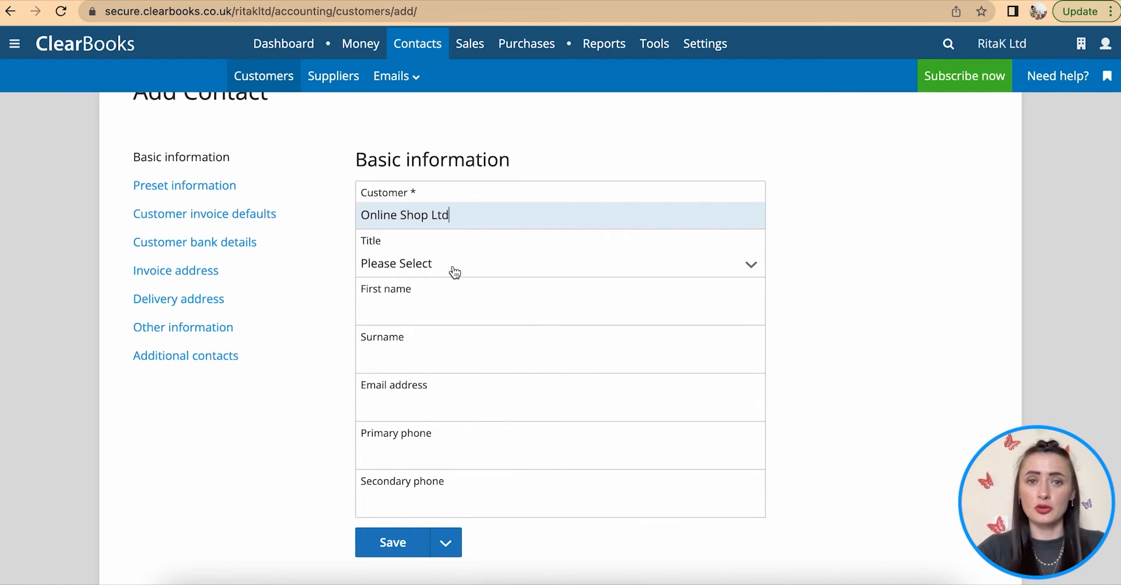
- Give the customer contact title Mr, a first name, surname and e-mail address
{"action": "left_click", "coordinate": [455, 272]}
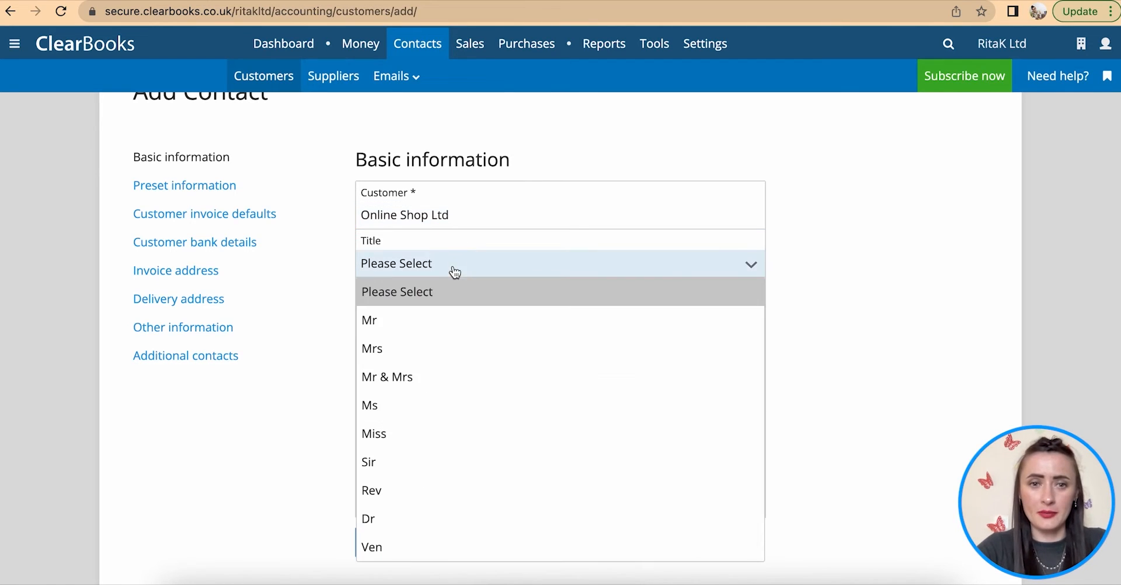
{"action": "left_click", "coordinate": [441, 320]}
{"action": "left_click", "coordinate": [440, 320]}
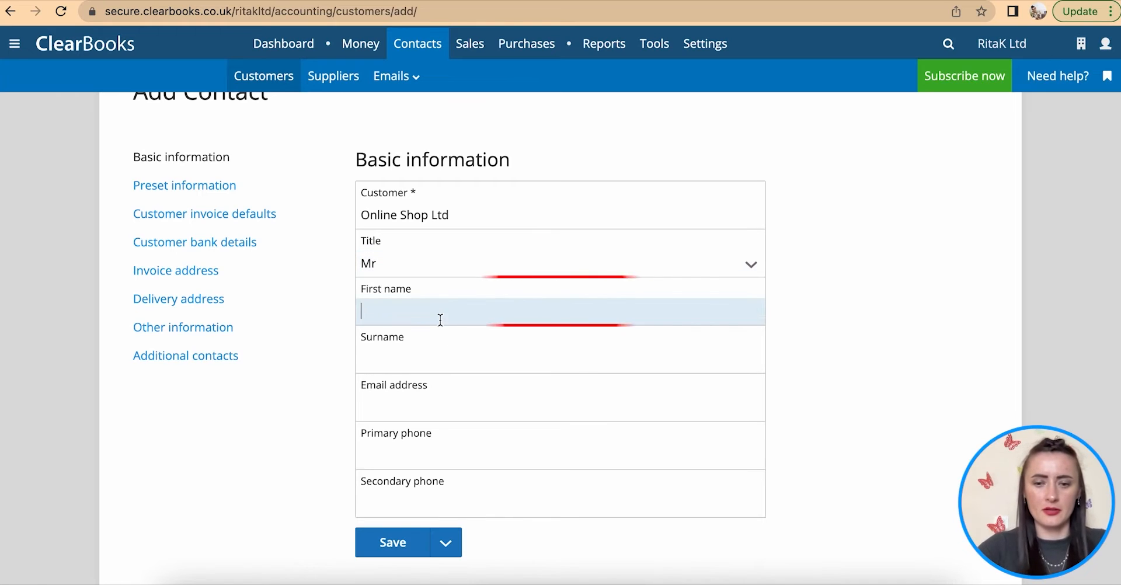
{"action": "type", "text": "John"}
{"action": "left_click", "coordinate": [457, 352]}
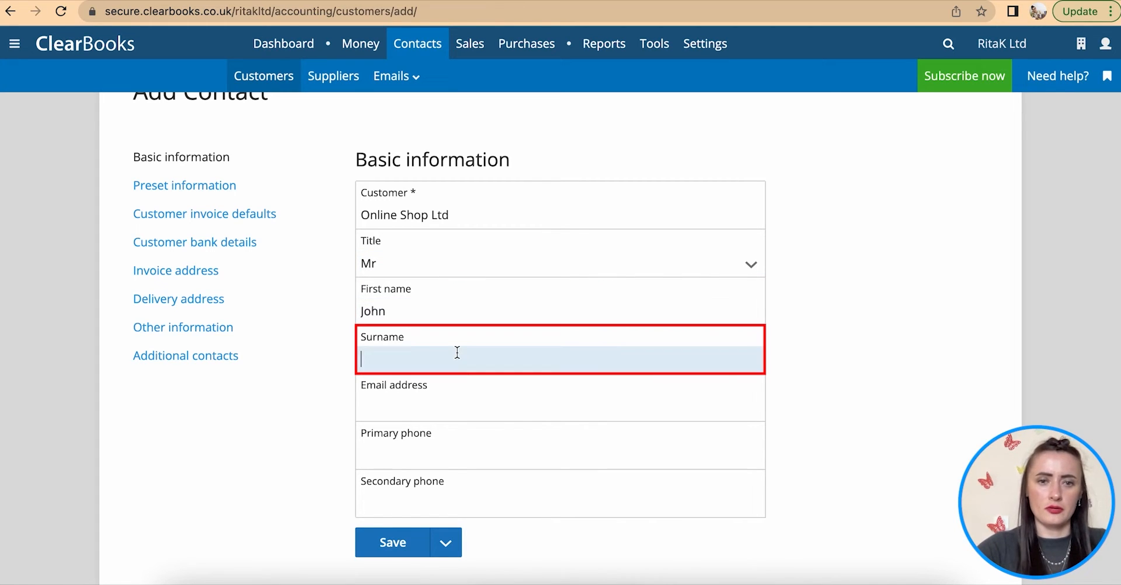
{"action": "type", "text": "Smith"}
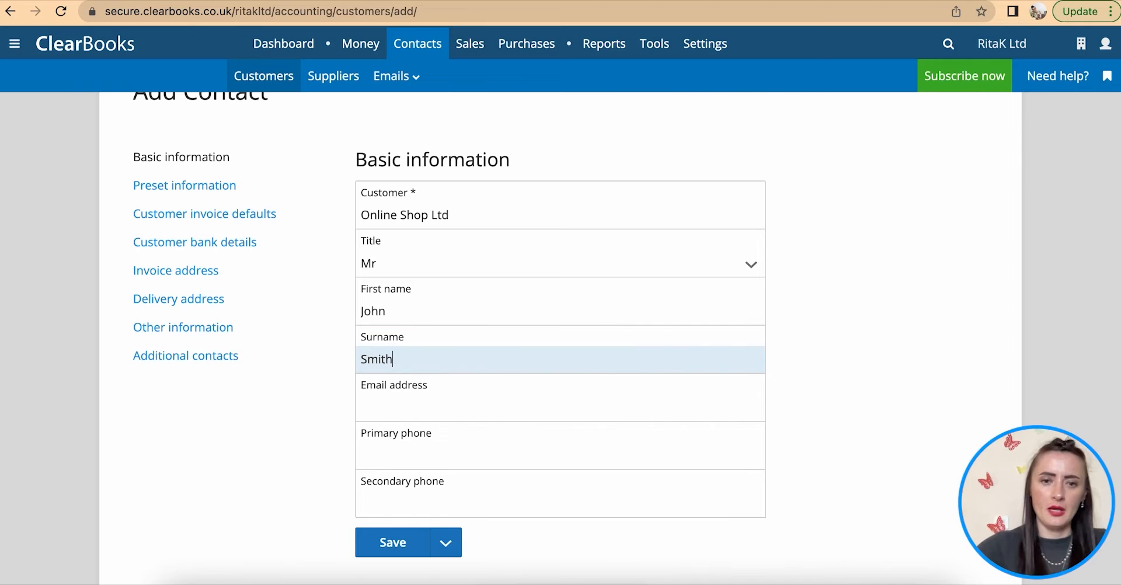
{"action": "left_click", "coordinate": [468, 407]}
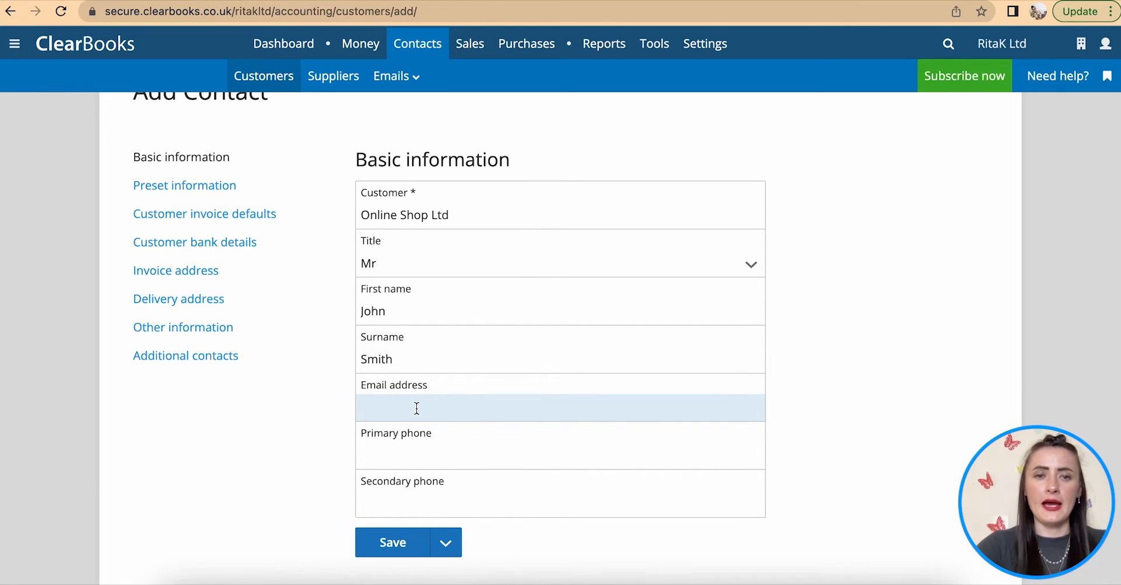
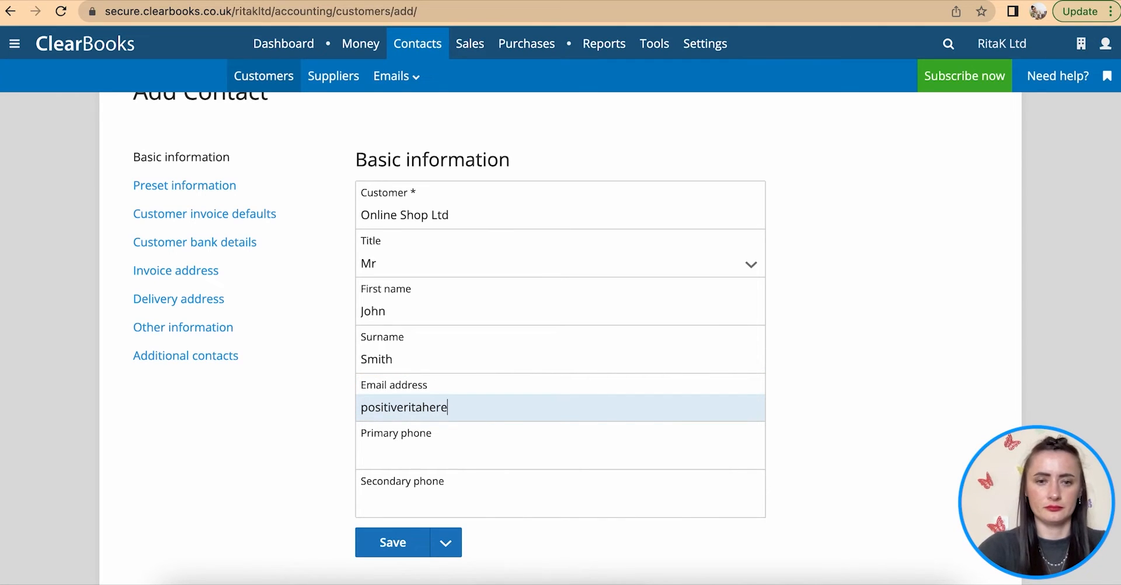
{"action": "left_click", "coordinate": [468, 448]}
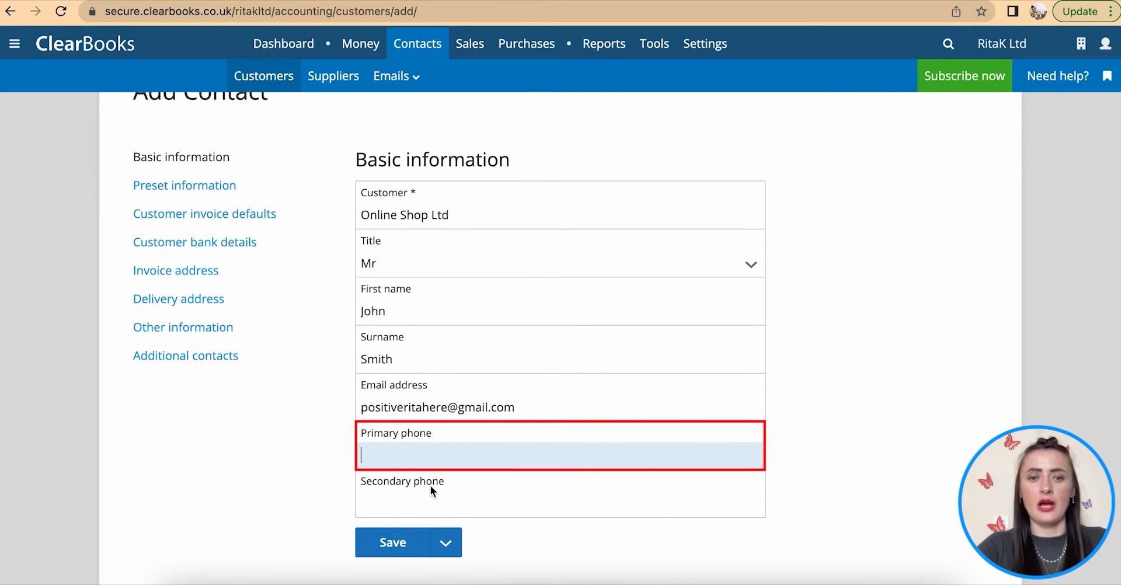
{"action": "scroll", "coordinate": [466, 476], "scroll_direction": "down", "scroll_amount": 1}
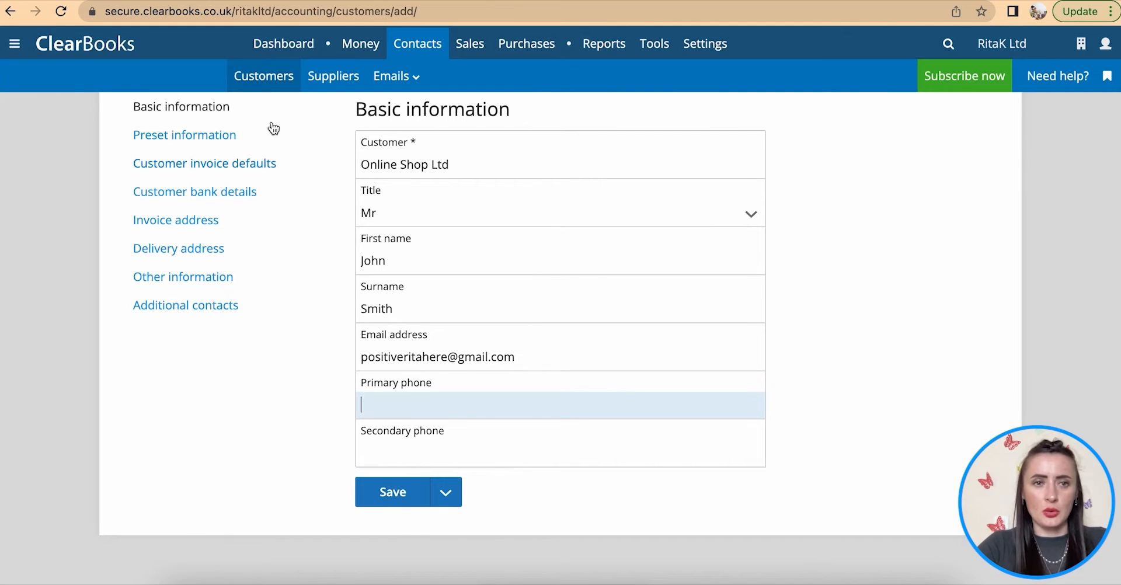
{"action": "left_click", "coordinate": [209, 141]}
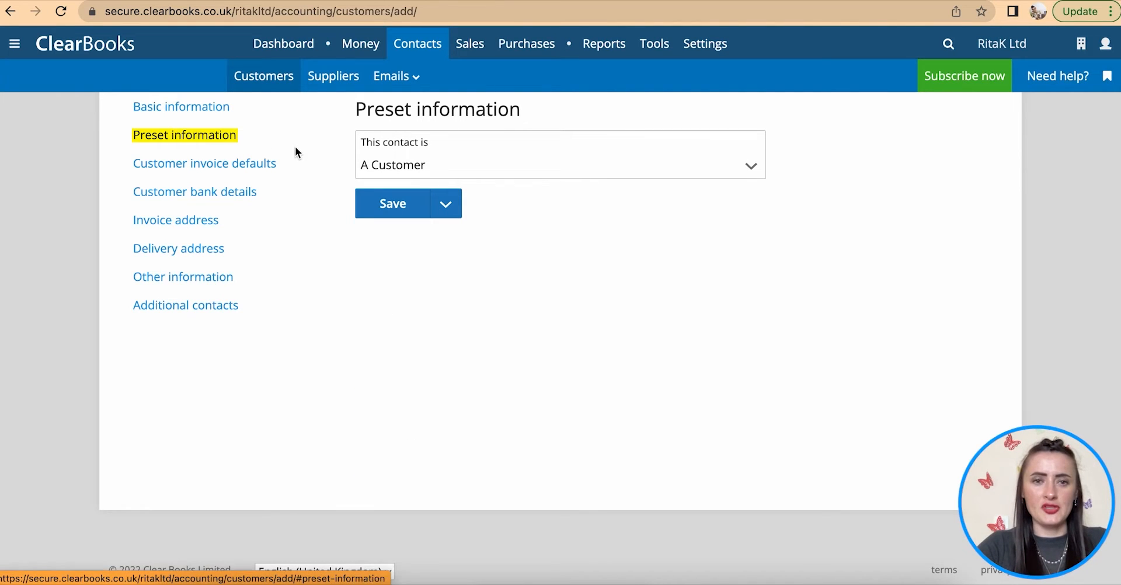
- Confirm the contact type stays 'A Customer'
{"action": "left_click", "coordinate": [460, 170]}
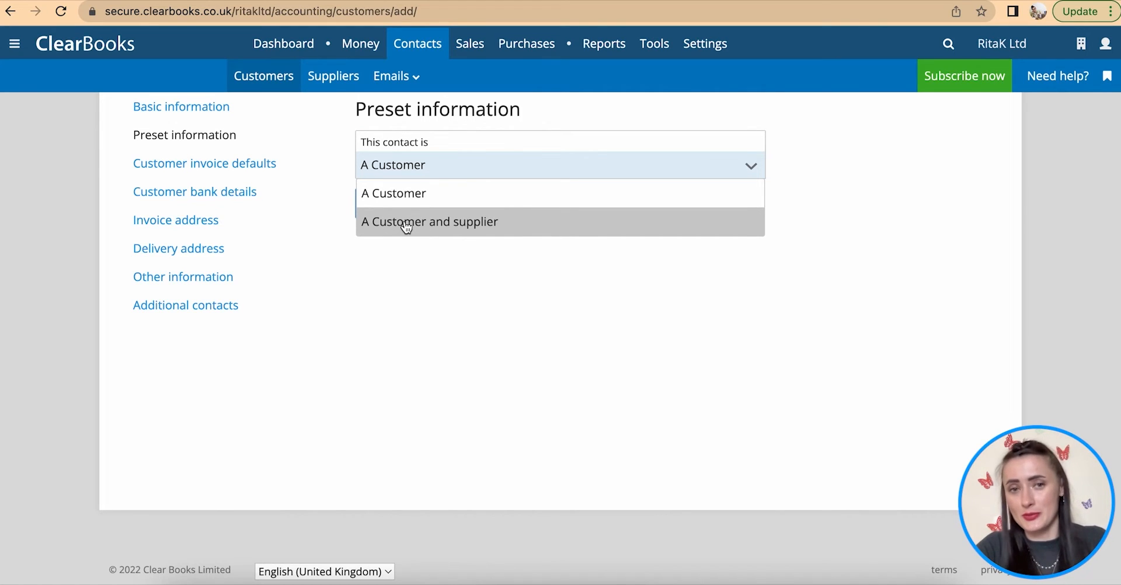
{"action": "left_click", "coordinate": [403, 194]}
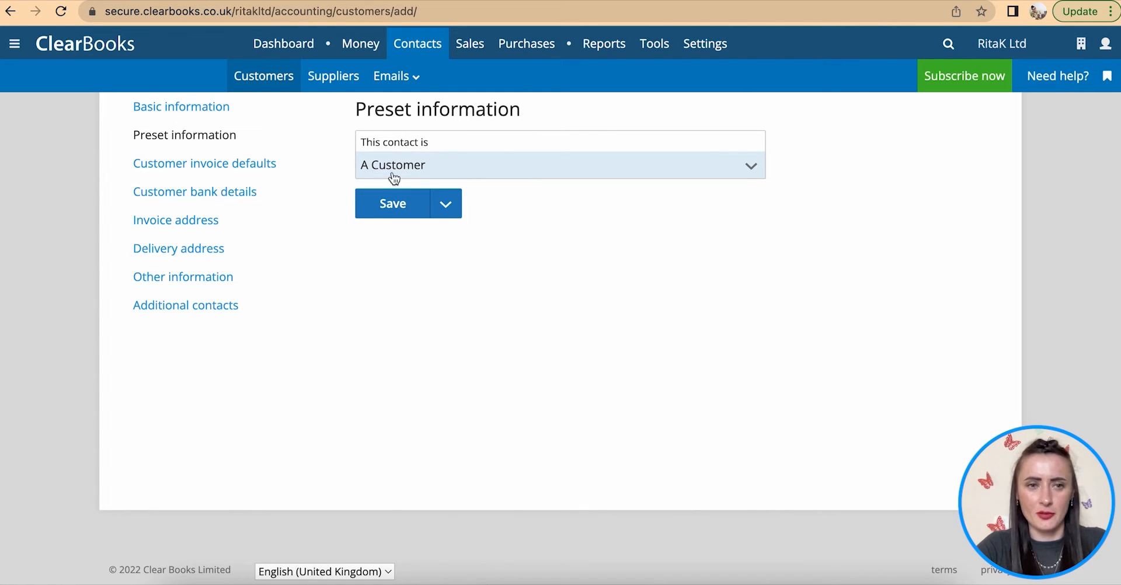
{"action": "left_click", "coordinate": [184, 167]}
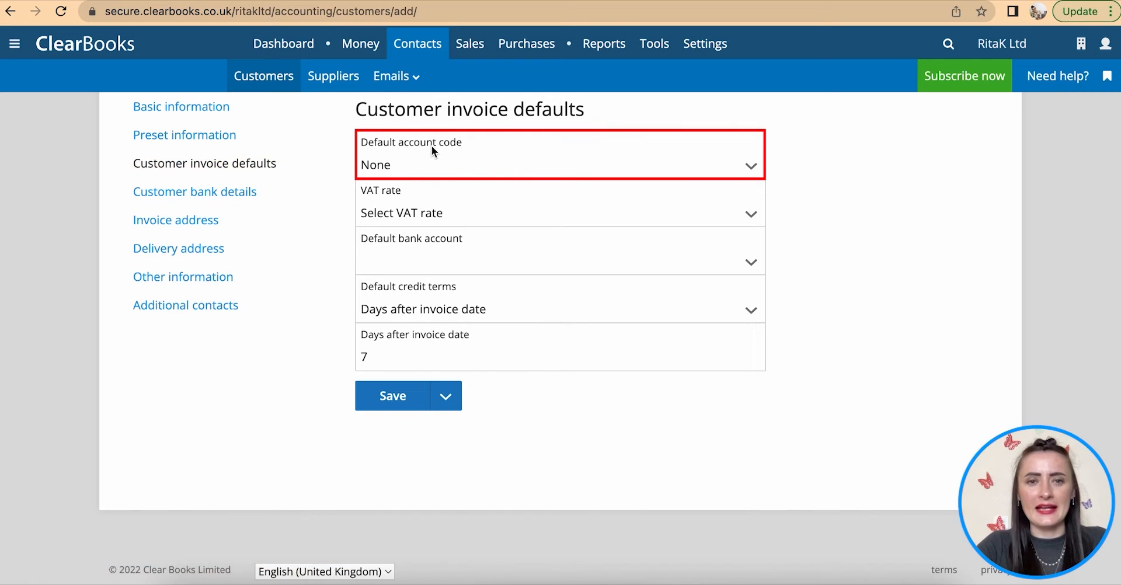
- Keep default account code None, set VAT rate to No VAT and default bank to the current account
{"action": "left_click", "coordinate": [423, 166]}
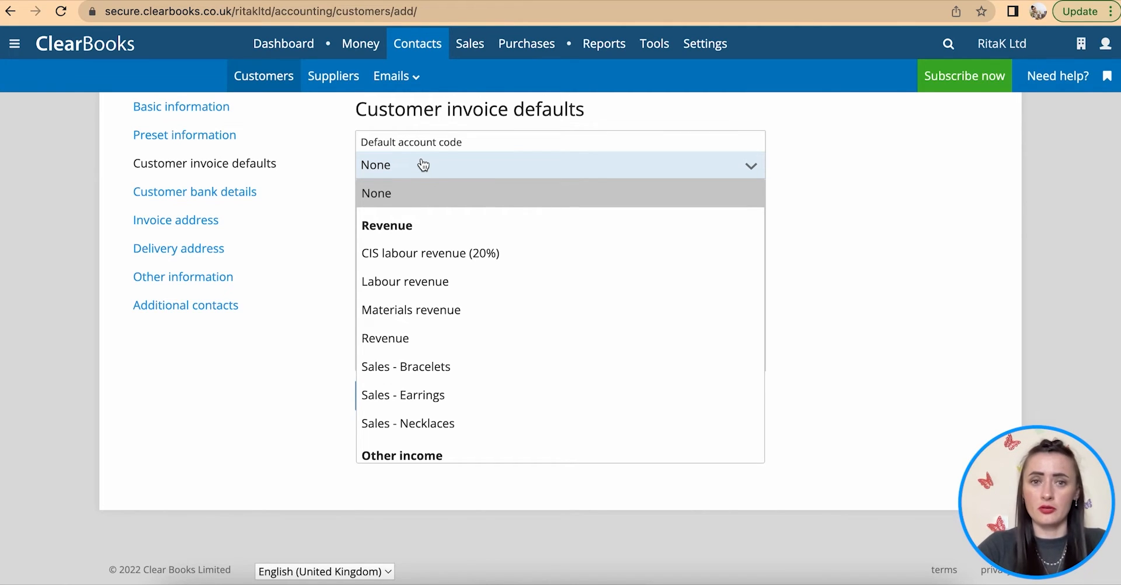
{"action": "left_click", "coordinate": [422, 165]}
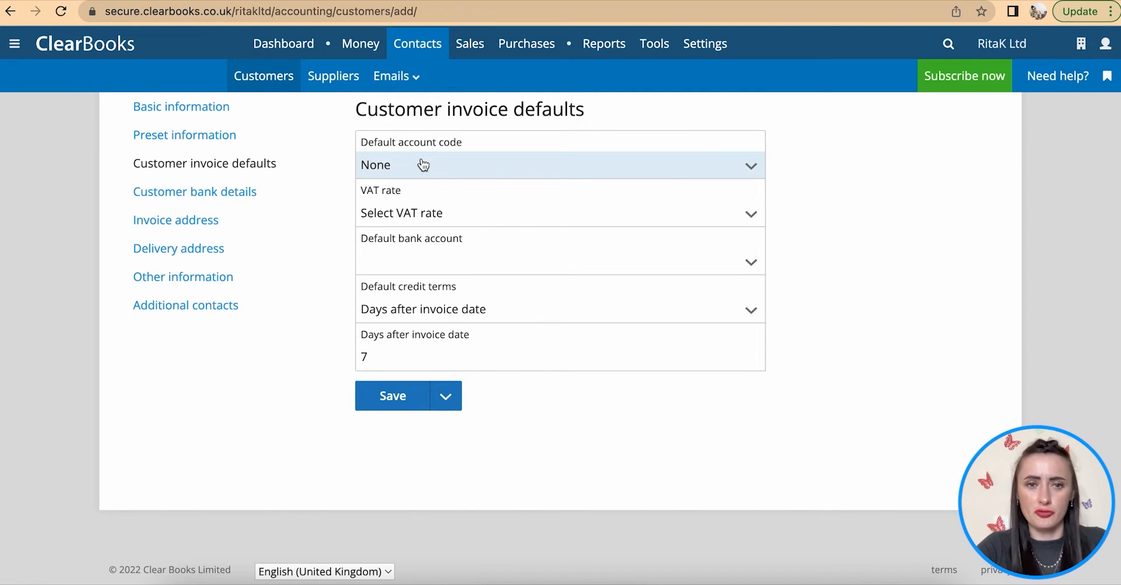
{"action": "left_click", "coordinate": [434, 215]}
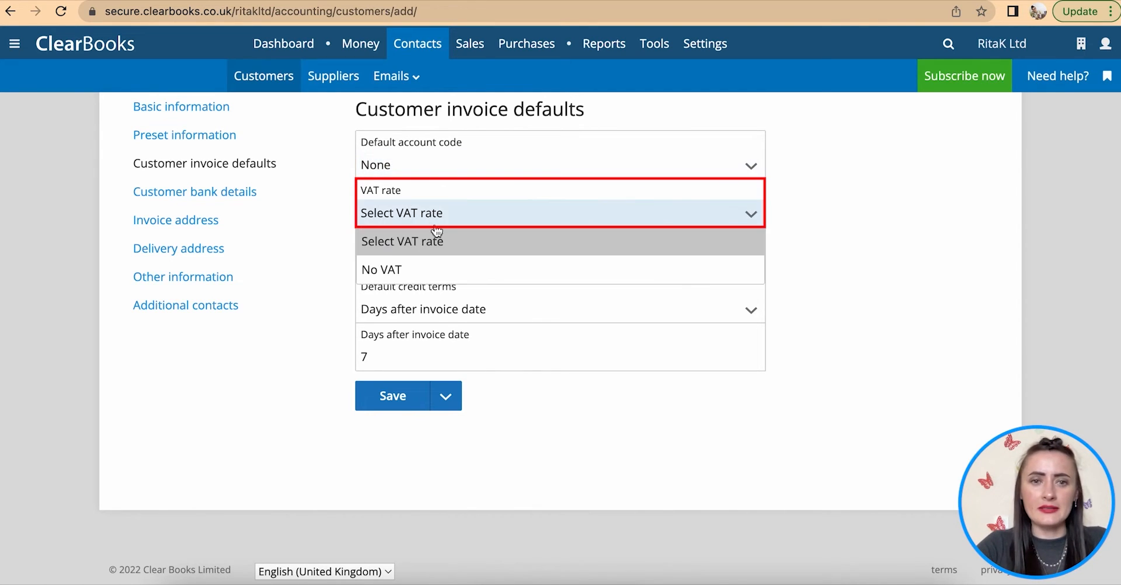
{"action": "left_click", "coordinate": [403, 271]}
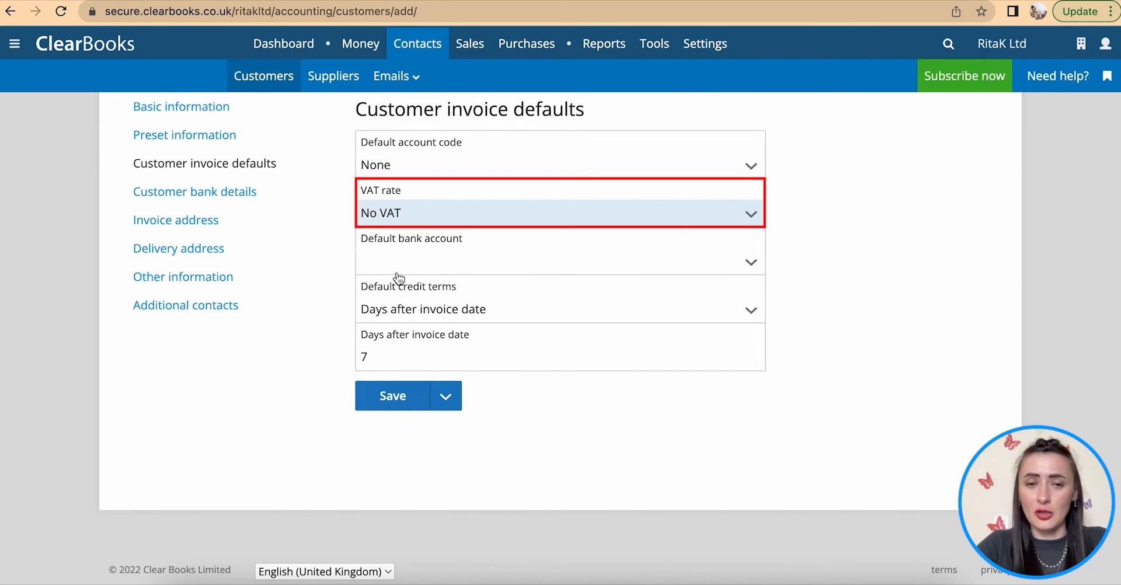
{"action": "left_click", "coordinate": [432, 264]}
{"action": "left_click", "coordinate": [447, 318]}
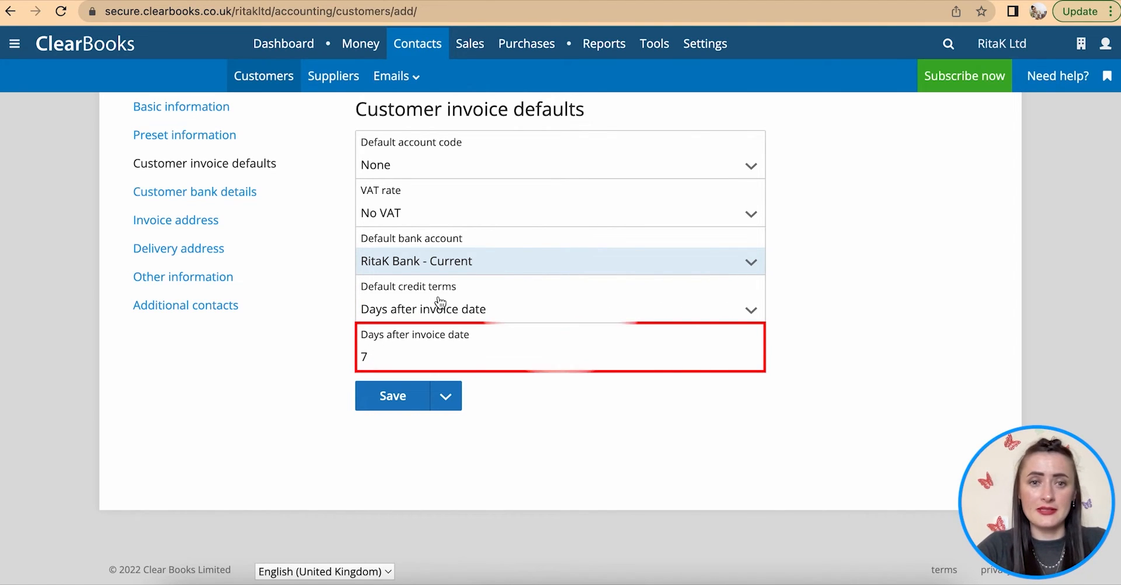
{"action": "left_click", "coordinate": [226, 192]}
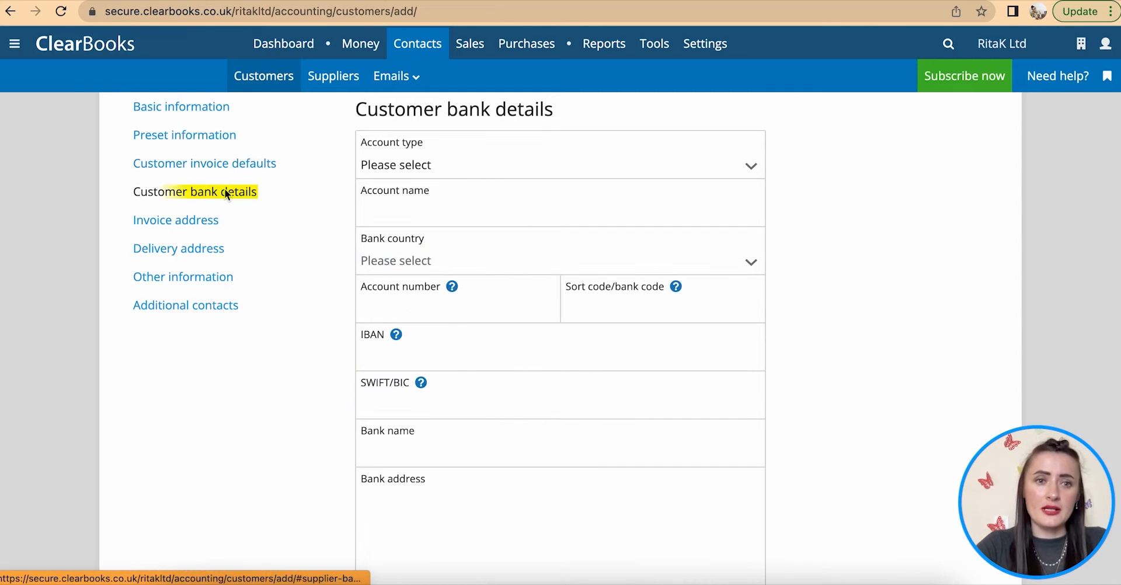
- Set the bank account type to Company with company name 'Online Shop Ltd'
{"action": "left_click", "coordinate": [477, 175]}
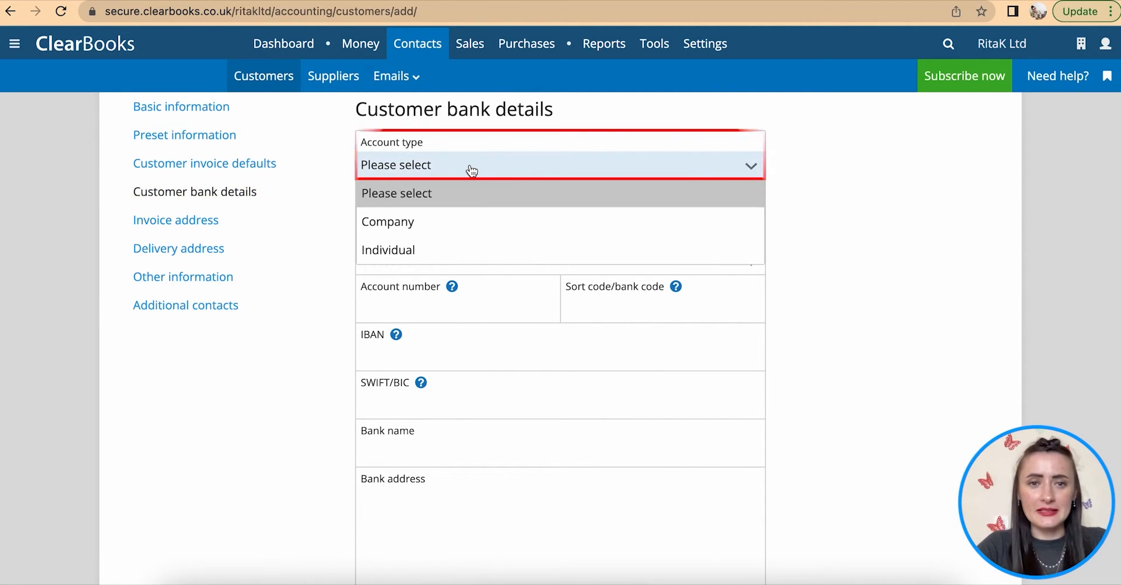
{"action": "left_click", "coordinate": [449, 230]}
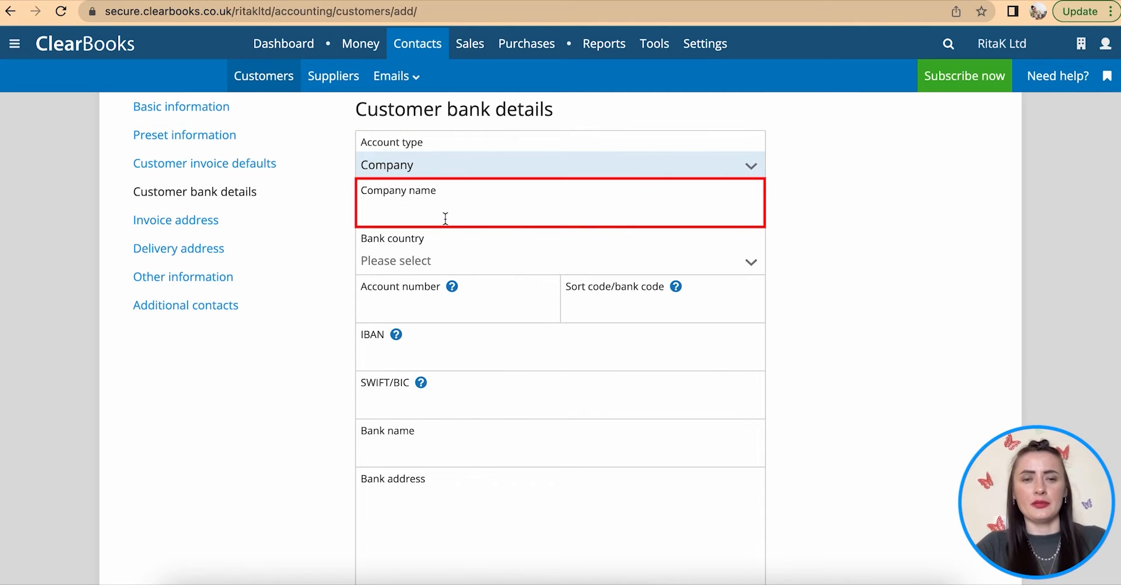
{"action": "left_click", "coordinate": [445, 219]}
{"action": "type", "text": "O"}
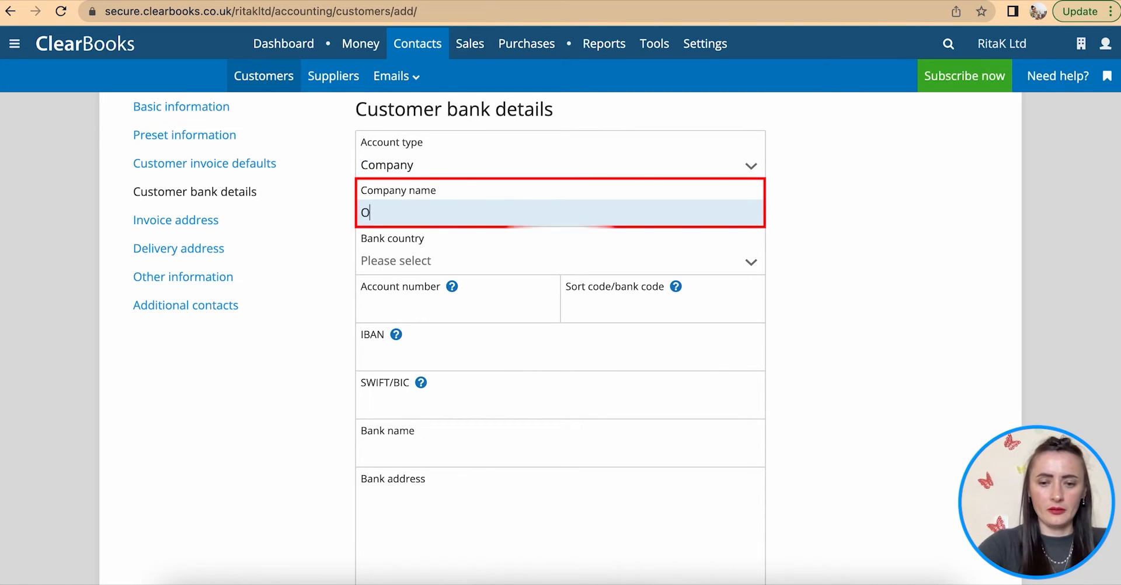
{"action": "type", "text": "nline Sh"}
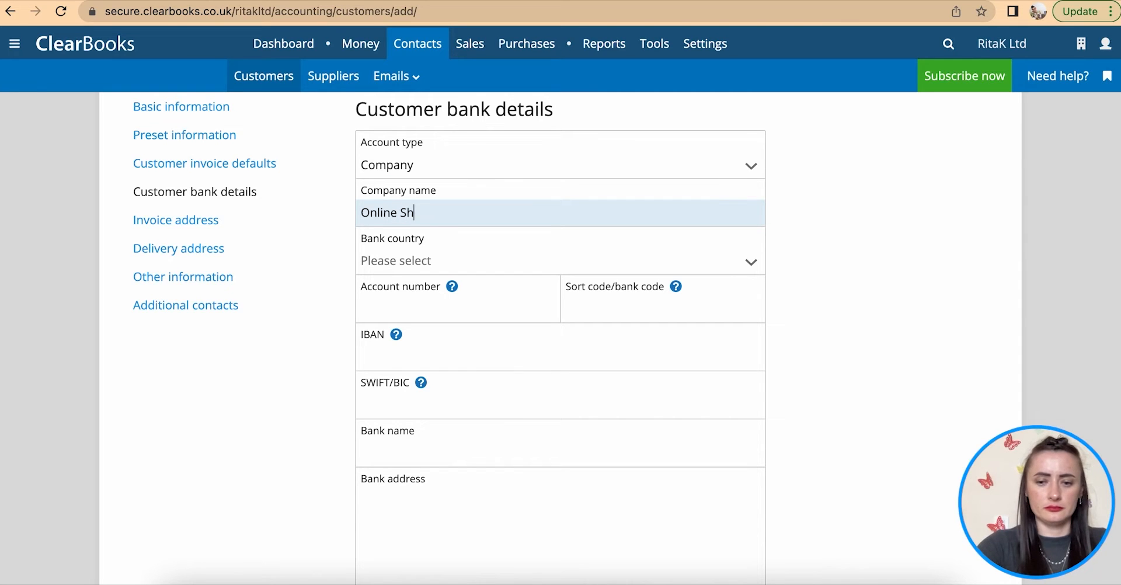
{"action": "type", "text": "op Ltfd"}
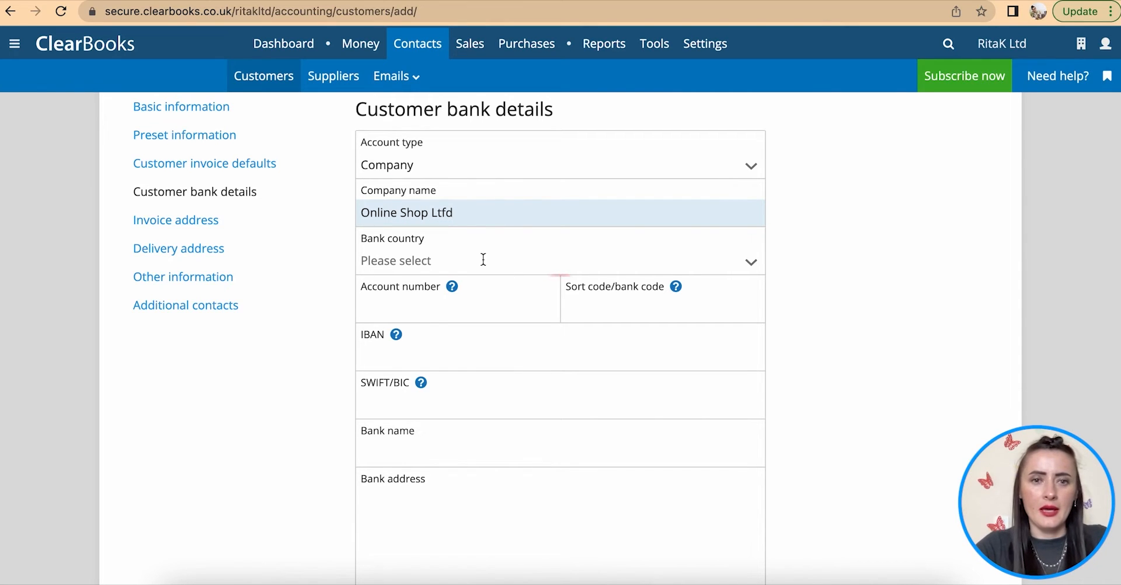
{"action": "left_click", "coordinate": [466, 261]}
{"action": "left_click", "coordinate": [454, 212]}
{"action": "left_click", "coordinate": [445, 210]}
{"action": "key", "text": "BackSpace"}
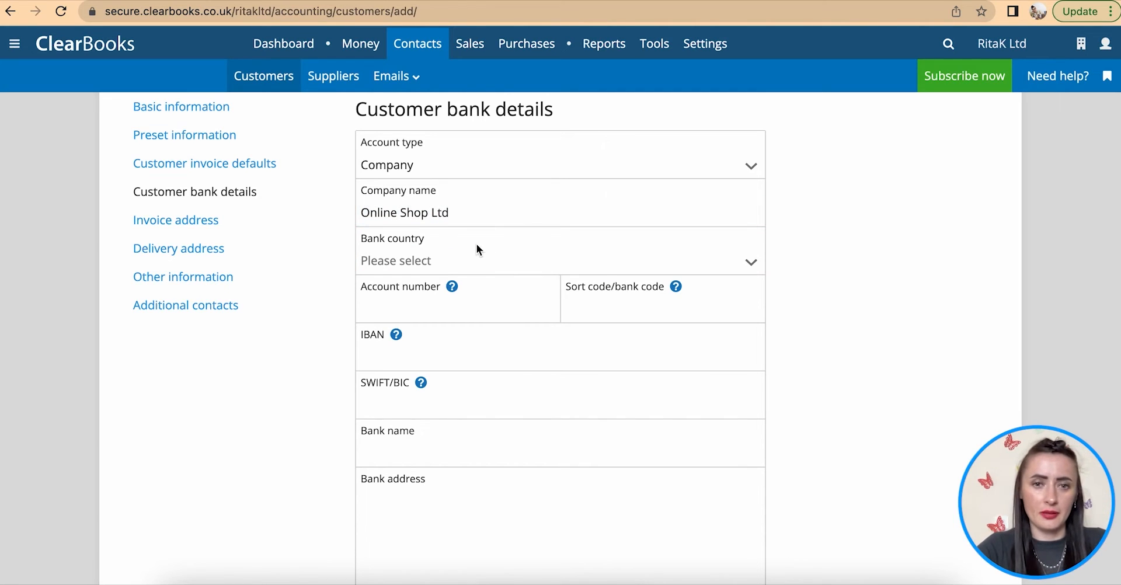
- Choose United Kingdom and enter the account number, sort code and bank name 'Local Bank'
{"action": "left_click", "coordinate": [471, 253]}
{"action": "left_click", "coordinate": [393, 317]}
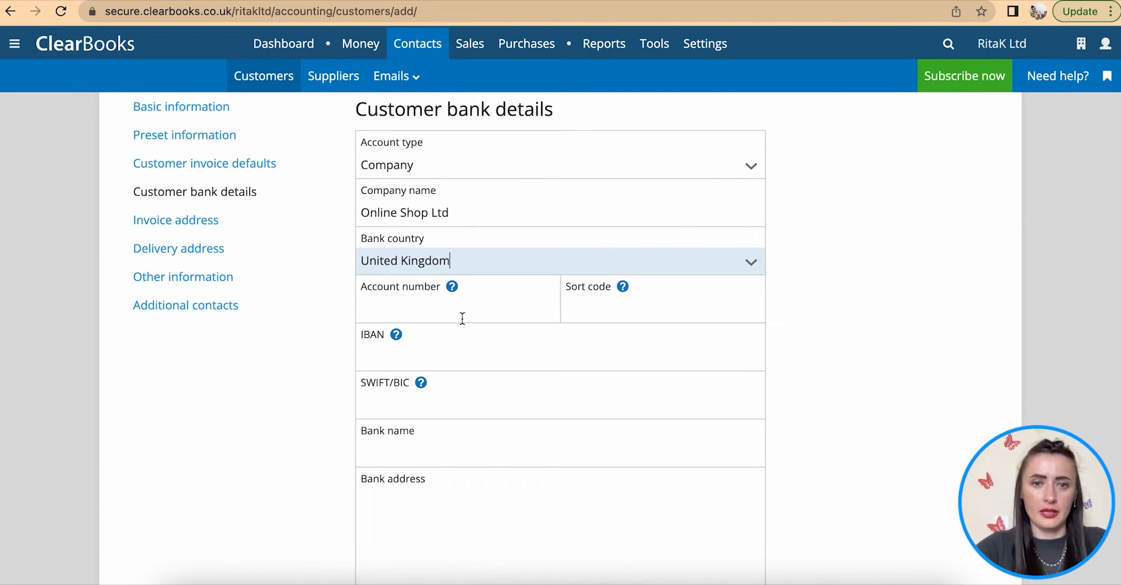
{"action": "left_click", "coordinate": [451, 307]}
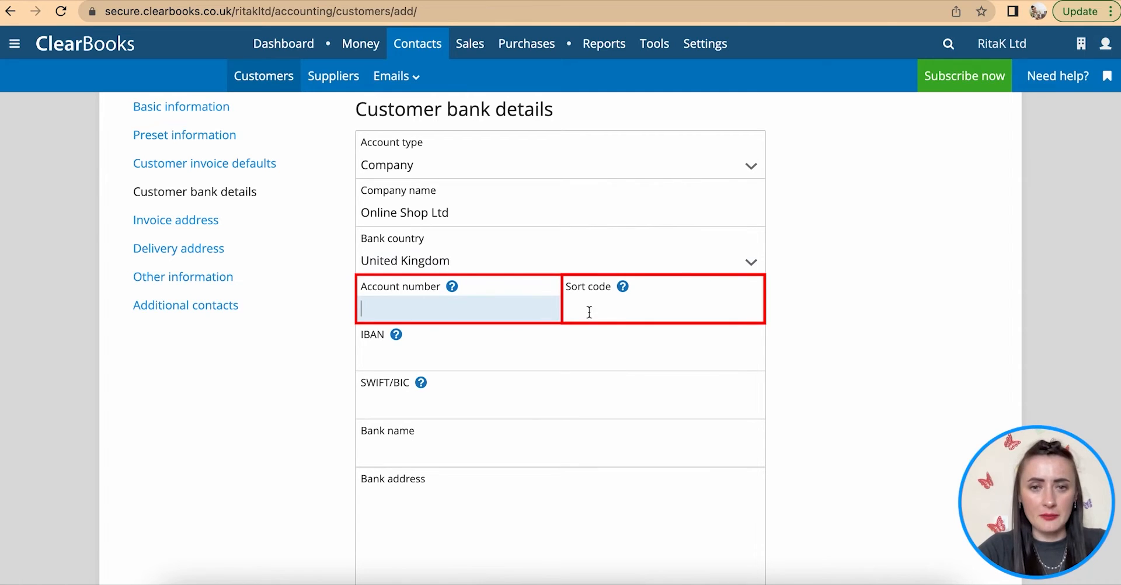
{"action": "type", "text": "0000"}
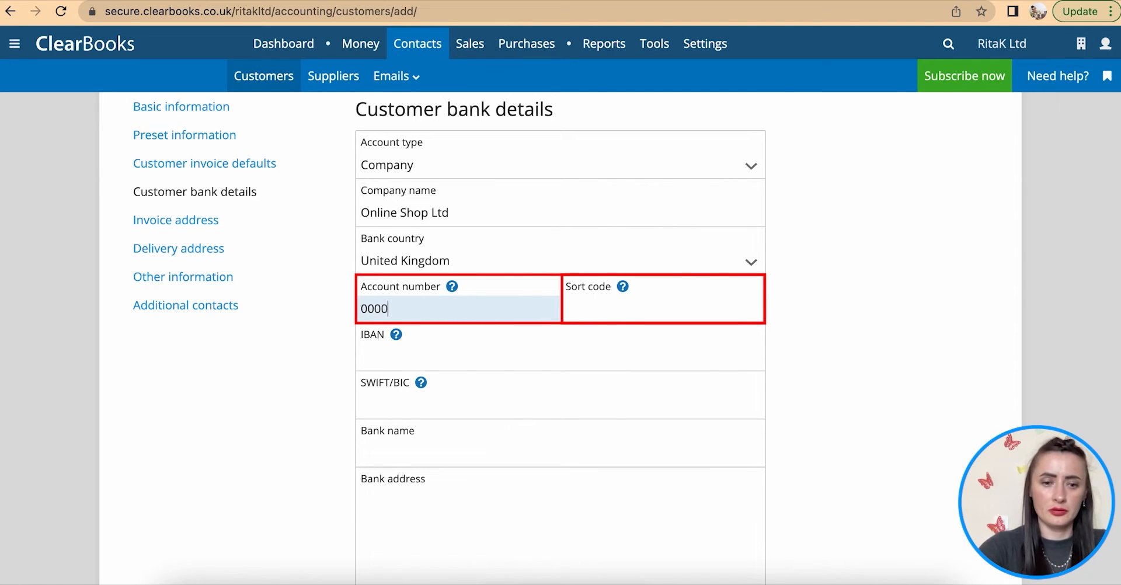
{"action": "type", "text": "1234"}
{"action": "left_click", "coordinate": [628, 317]}
{"action": "type", "text": "00-00-87"}
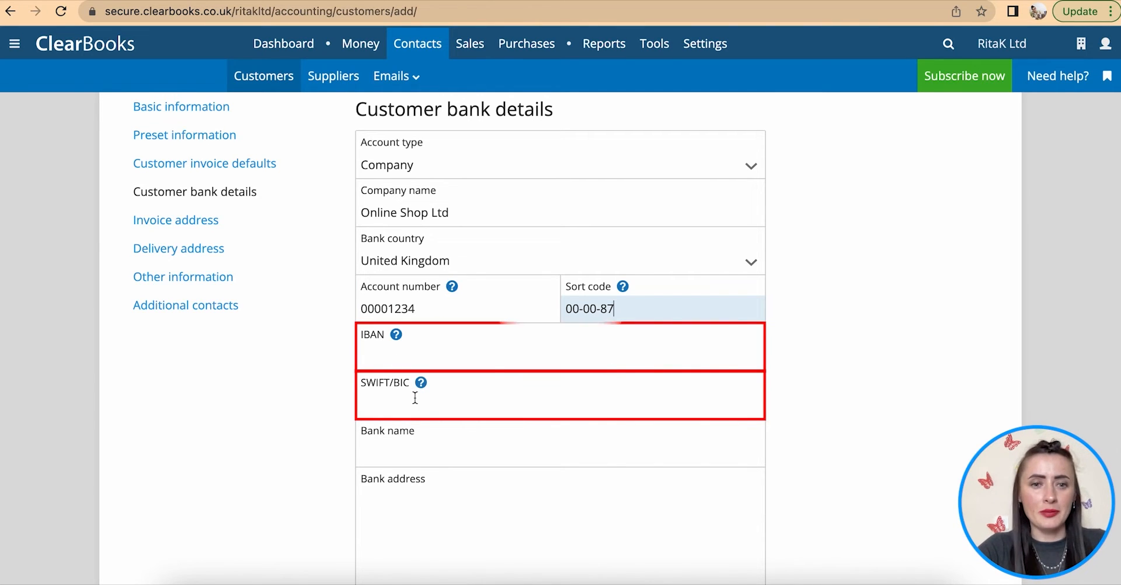
{"action": "scroll", "coordinate": [418, 397], "scroll_direction": "down", "scroll_amount": 1}
{"action": "scroll", "coordinate": [425, 408], "scroll_direction": "down", "scroll_amount": 1}
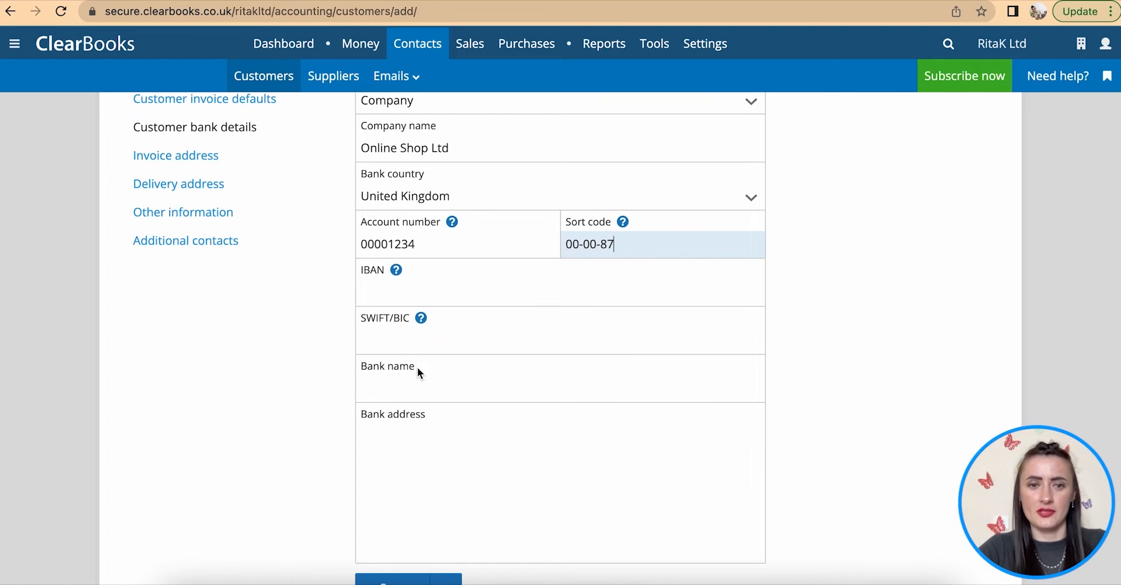
{"action": "left_click", "coordinate": [410, 390]}
{"action": "type", "text": "Local Bank"}
{"action": "left_click", "coordinate": [478, 446]}
{"action": "scroll", "coordinate": [478, 446], "scroll_direction": "down", "scroll_amount": 2}
{"action": "scroll", "coordinate": [478, 446], "scroll_direction": "up", "scroll_amount": 2}
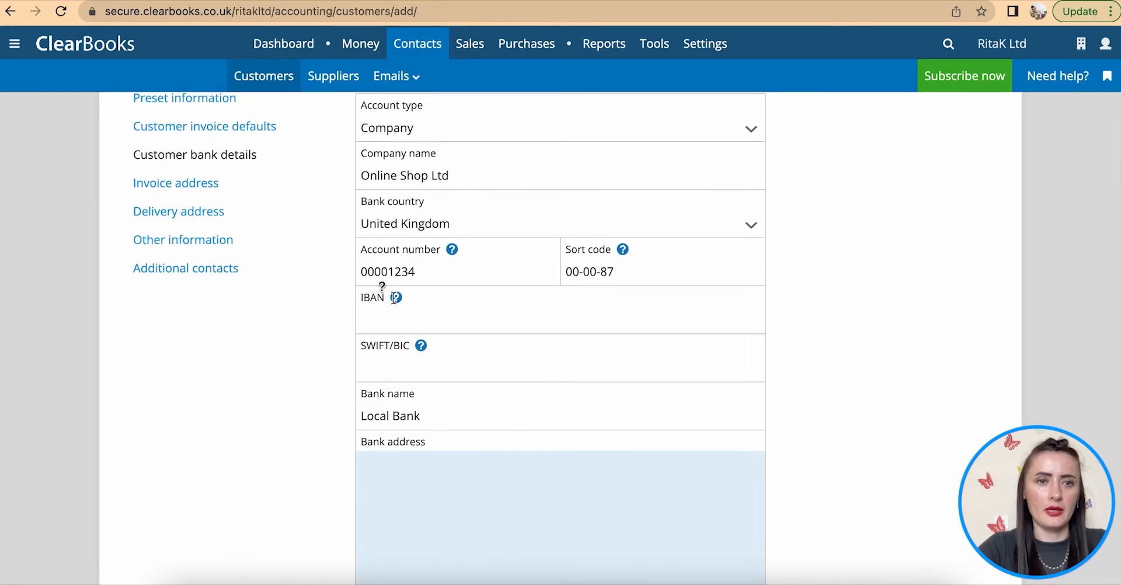
- Enter the street line and postcode in the invoice address
{"action": "left_click", "coordinate": [162, 183]}
{"action": "scroll", "coordinate": [502, 258], "scroll_direction": "up", "scroll_amount": 3}
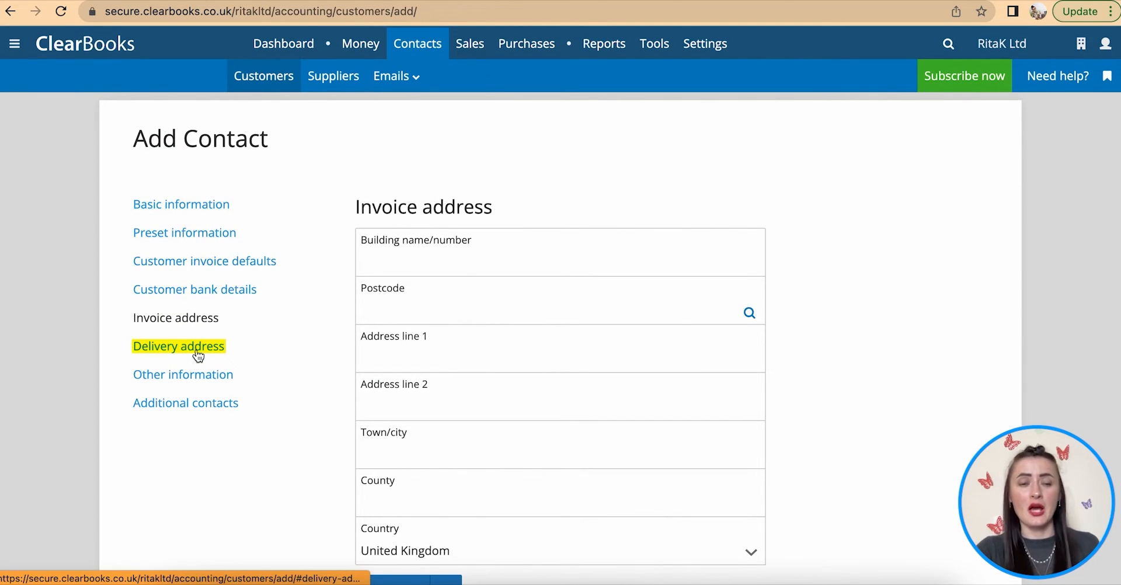
{"action": "left_click", "coordinate": [192, 320]}
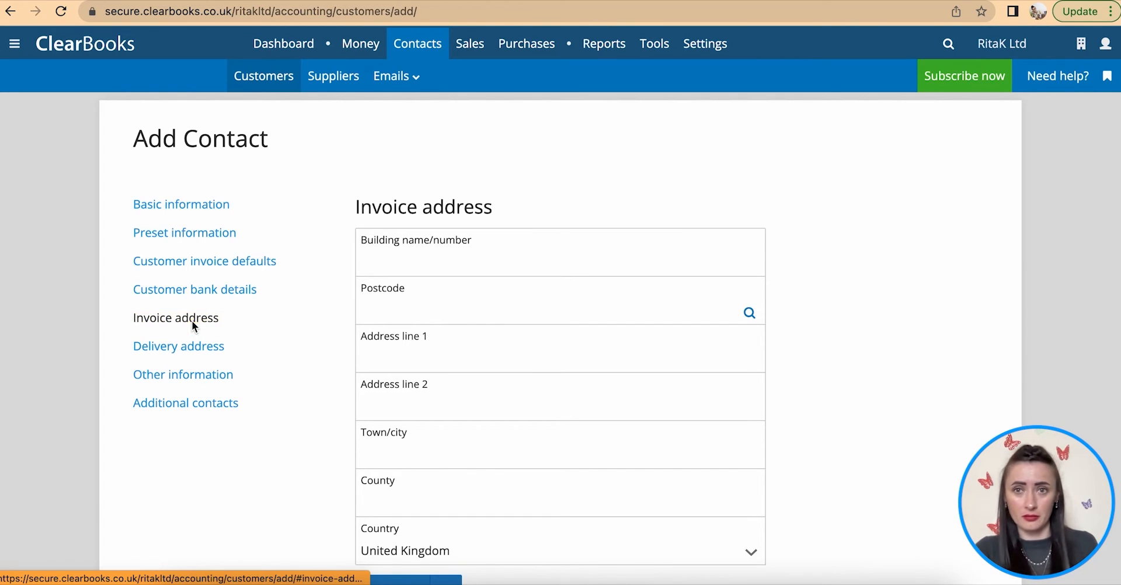
{"action": "left_click", "coordinate": [393, 263]}
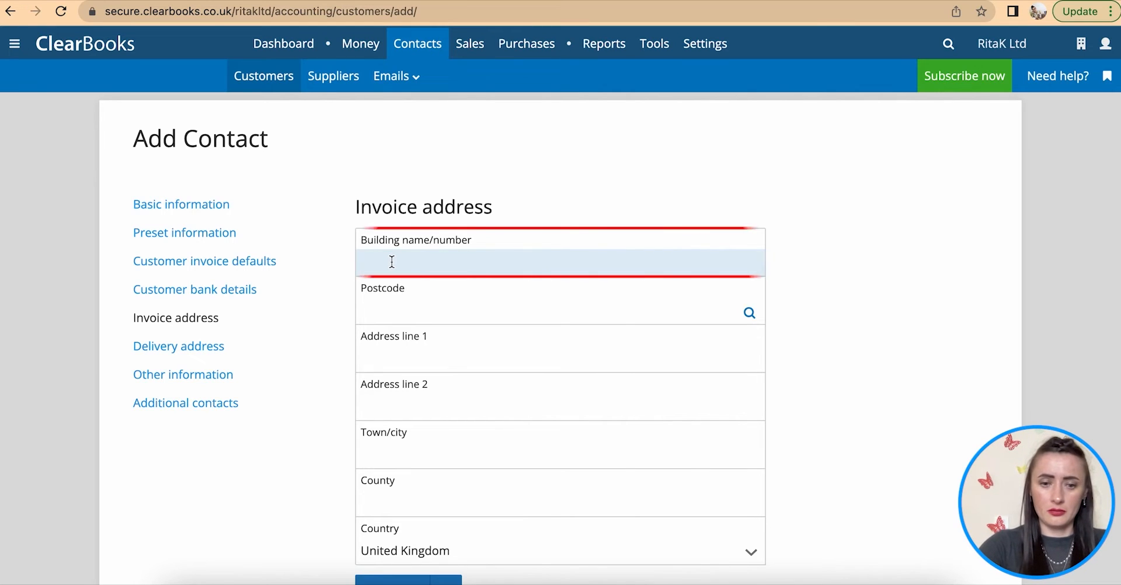
{"action": "type", "text": "123 Green Street"}
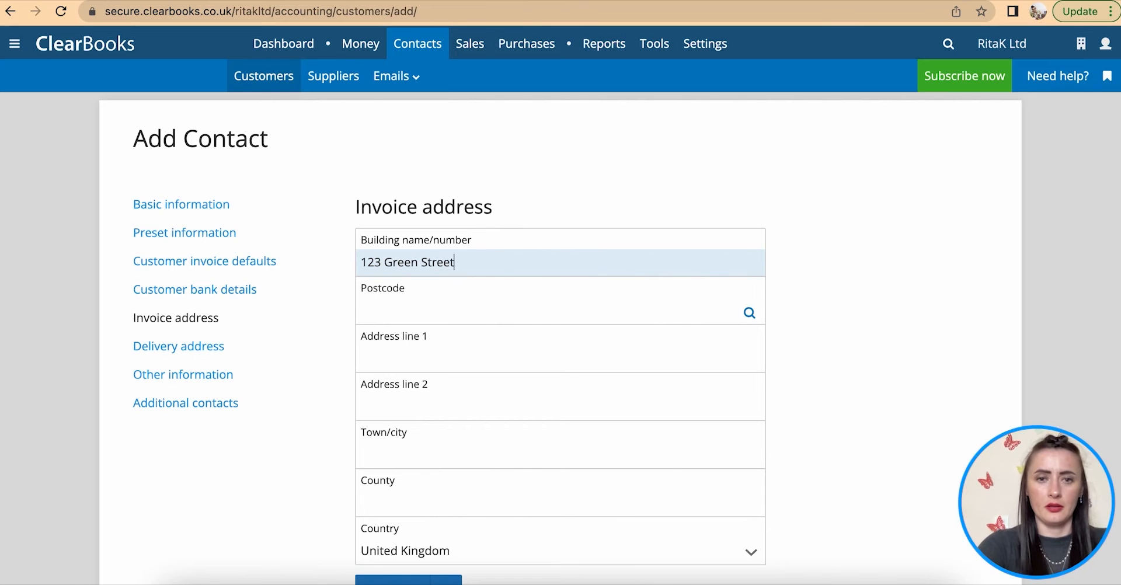
{"action": "left_click", "coordinate": [450, 298]}
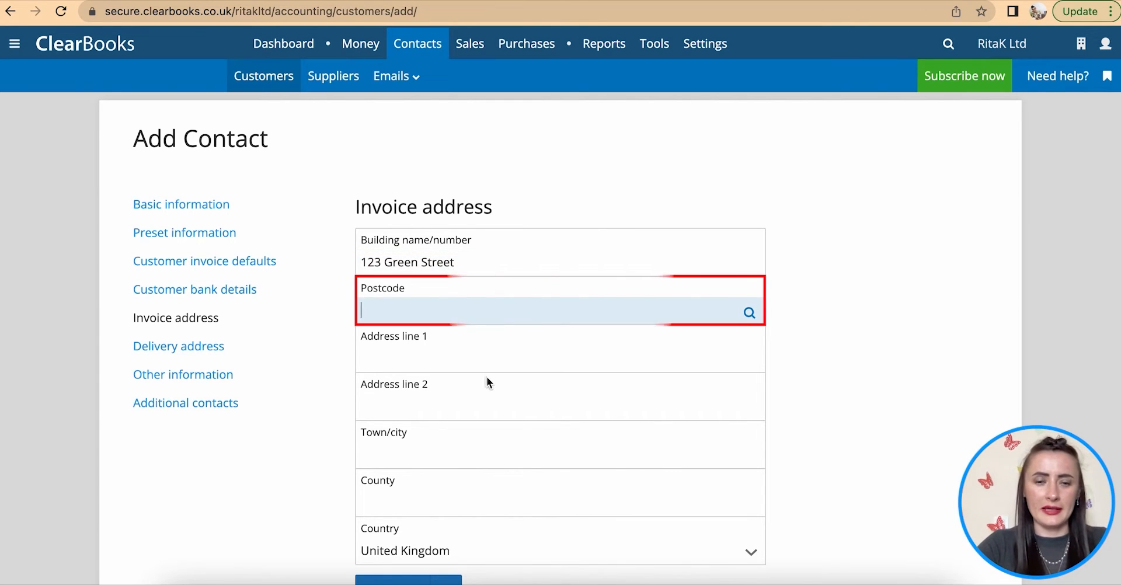
{"action": "scroll", "coordinate": [487, 379], "scroll_direction": "down", "scroll_amount": 1}
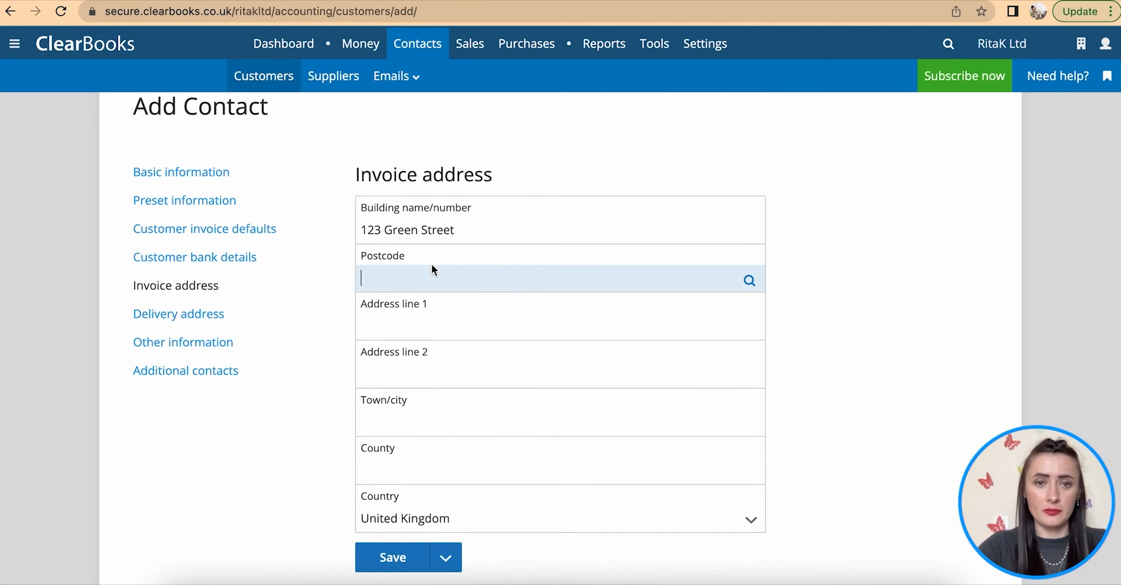
{"action": "type", "text": "LN1"}
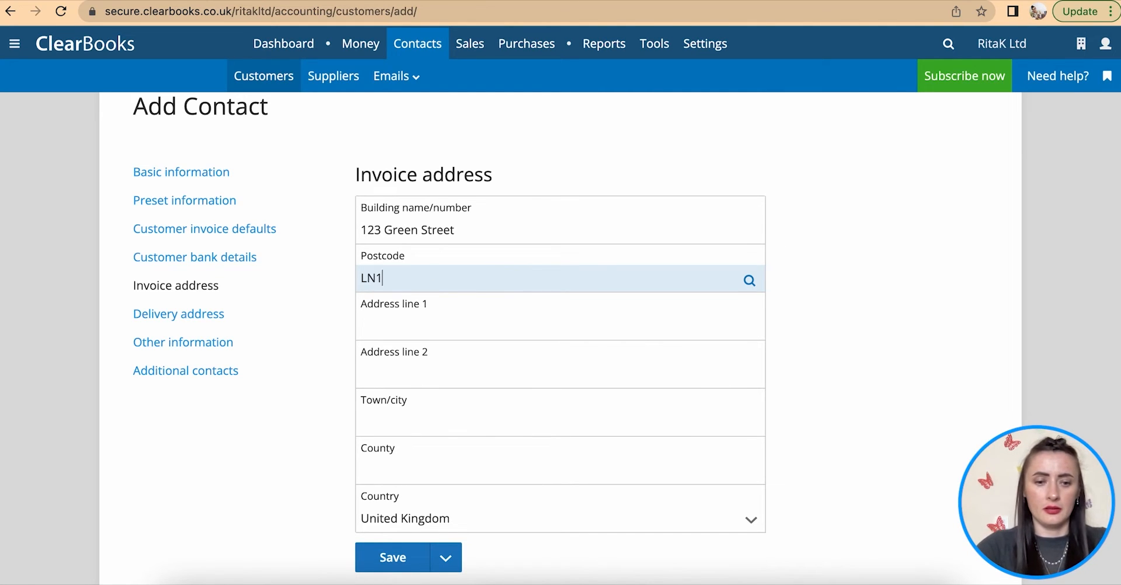
{"action": "type", "text": "2 3r"}
{"action": "key", "text": "BackSpace"}
{"action": "type", "text": "R"}
- Move the street line from Building name into Address line 1 and add the town
{"action": "left_click", "coordinate": [449, 326]}
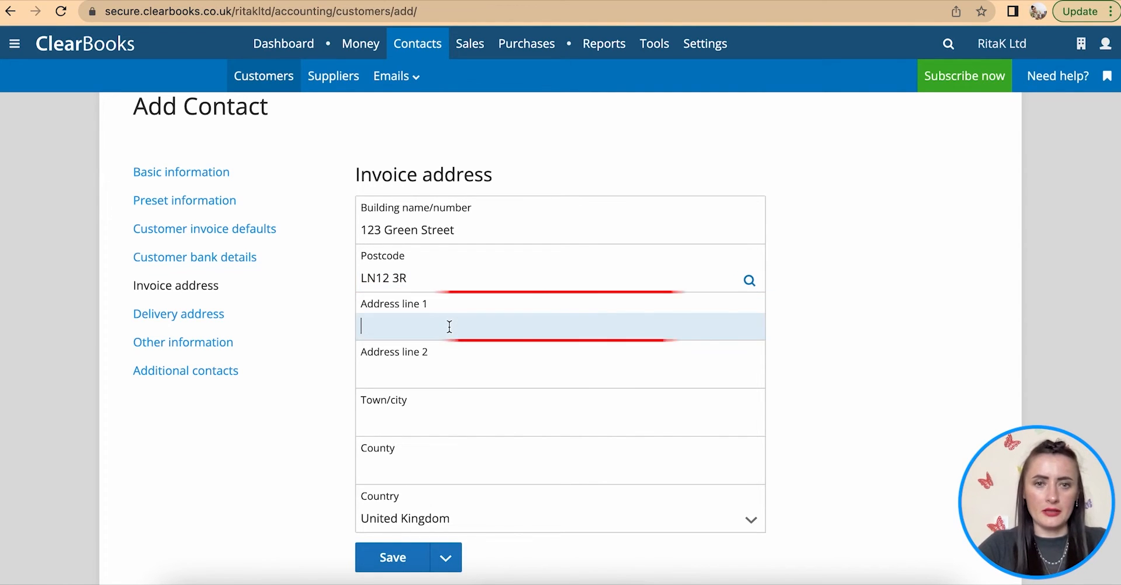
{"action": "mouse_move", "coordinate": [478, 219]}
{"action": "left_mouse_down"}
{"action": "mouse_move", "coordinate": [471, 235]}
{"action": "mouse_move", "coordinate": [306, 235]}
{"action": "left_mouse_up"}
{"action": "key", "text": "ctrl+c"}
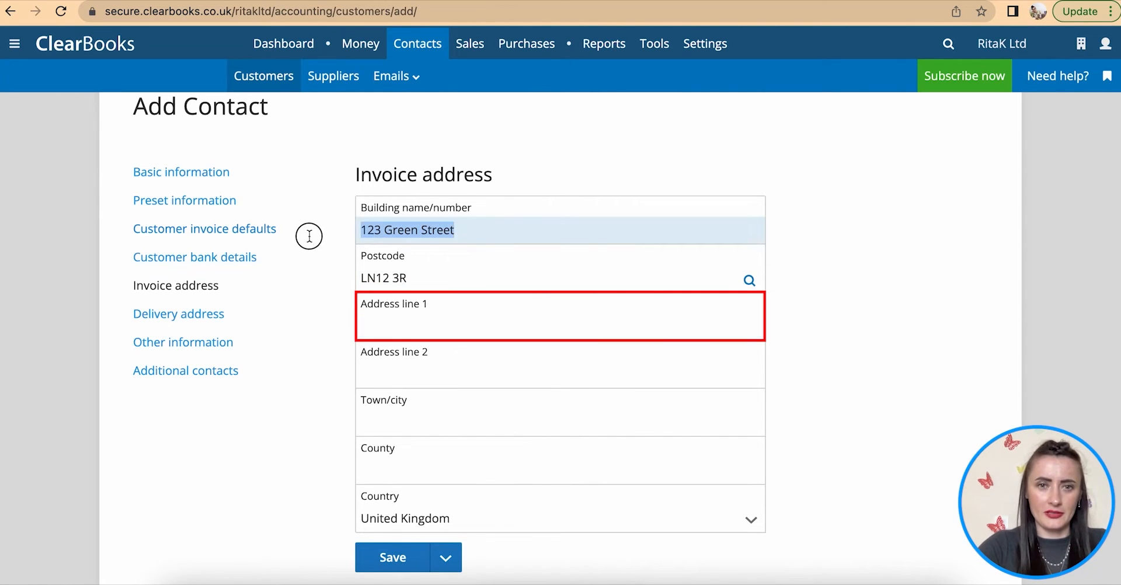
{"action": "key", "text": "BackSpace"}
{"action": "left_click", "coordinate": [395, 327]}
{"action": "key", "text": "ctrl+v"}
{"action": "scroll", "coordinate": [398, 330], "scroll_direction": "down", "scroll_amount": 2}
{"action": "left_click", "coordinate": [367, 297]}
{"action": "type", "text": "London"}
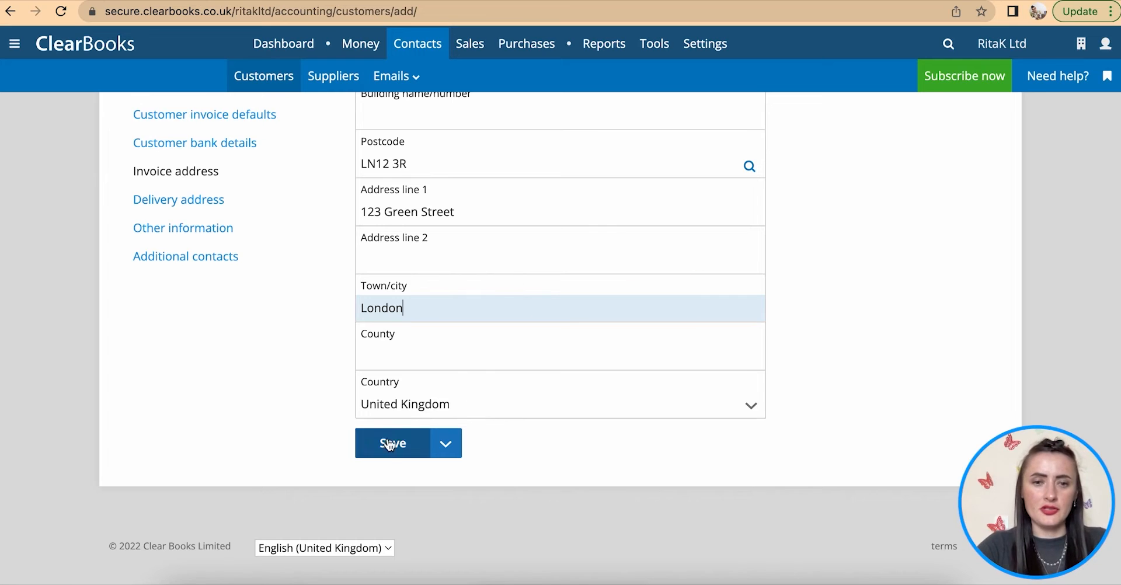
- Skip past the delivery address, leaving it and the company number blank
{"action": "left_click", "coordinate": [176, 200]}
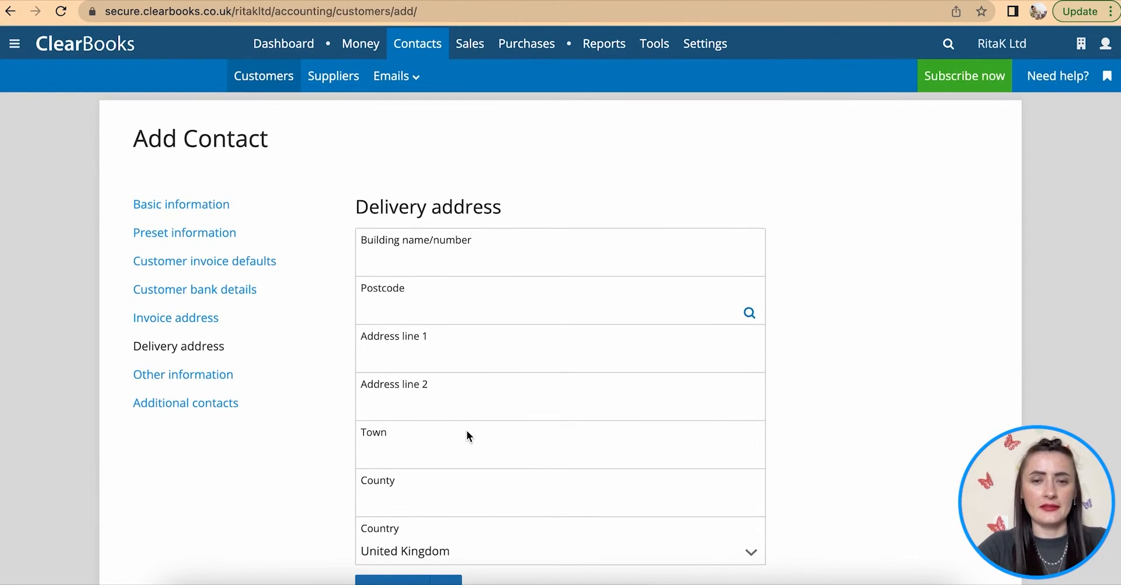
{"action": "scroll", "coordinate": [467, 430], "scroll_direction": "down", "scroll_amount": 2}
{"action": "left_click", "coordinate": [215, 281]}
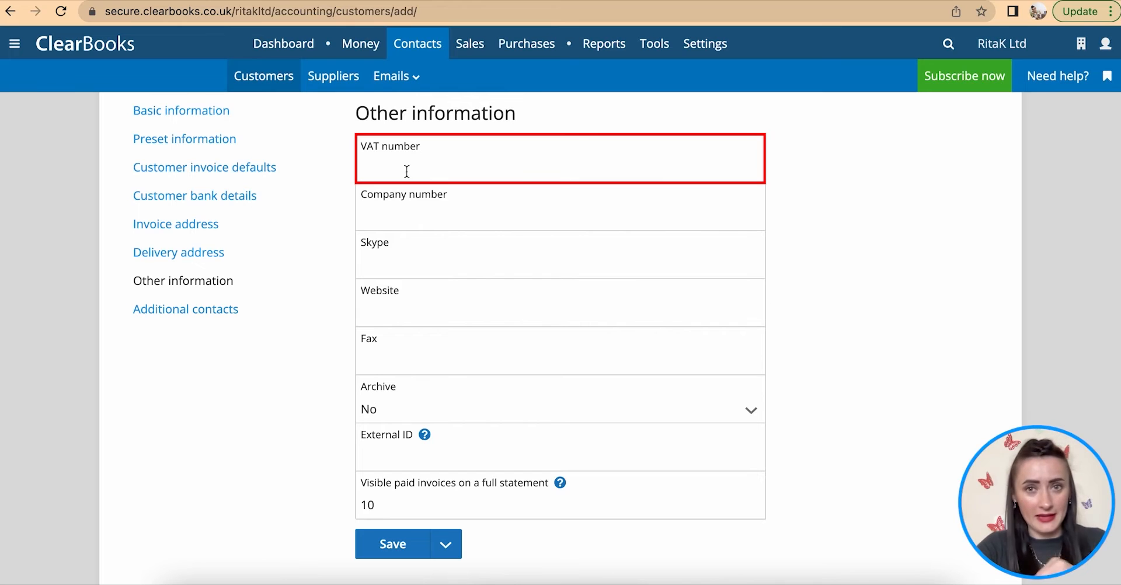
{"action": "left_click", "coordinate": [450, 218]}
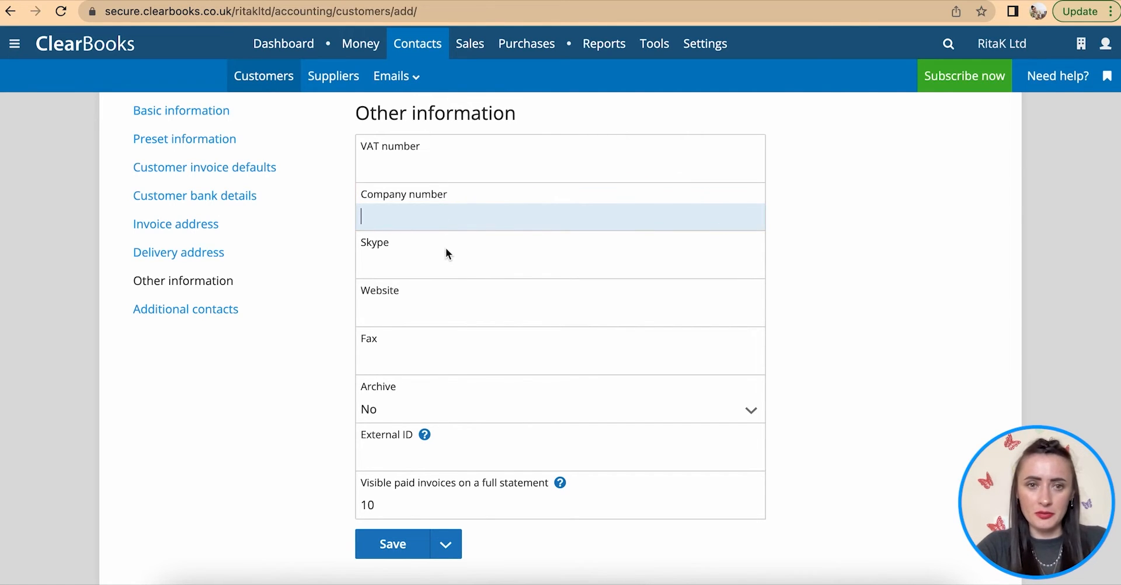
{"action": "scroll", "coordinate": [446, 247], "scroll_direction": "down", "scroll_amount": 3}
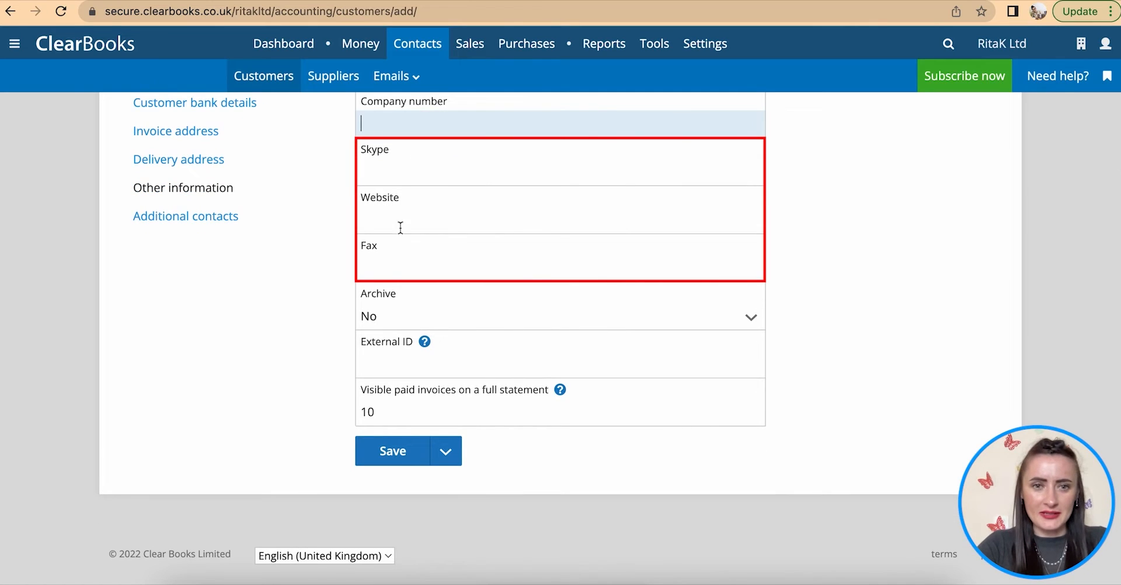
- Keep Archive at No and set visible paid invoices to 50
{"action": "left_click", "coordinate": [570, 316]}
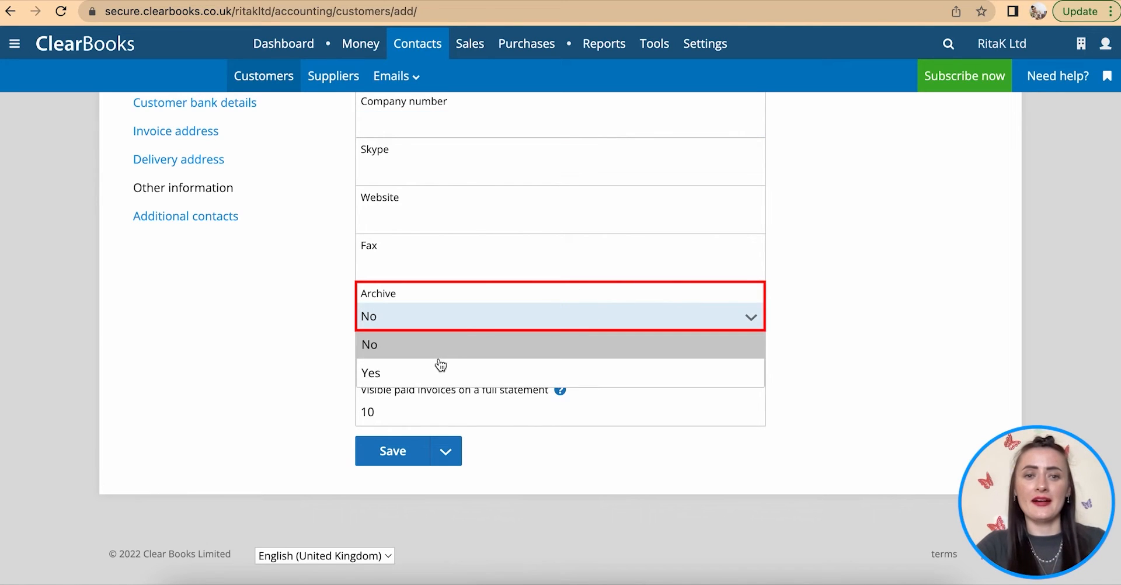
{"action": "left_click", "coordinate": [436, 319]}
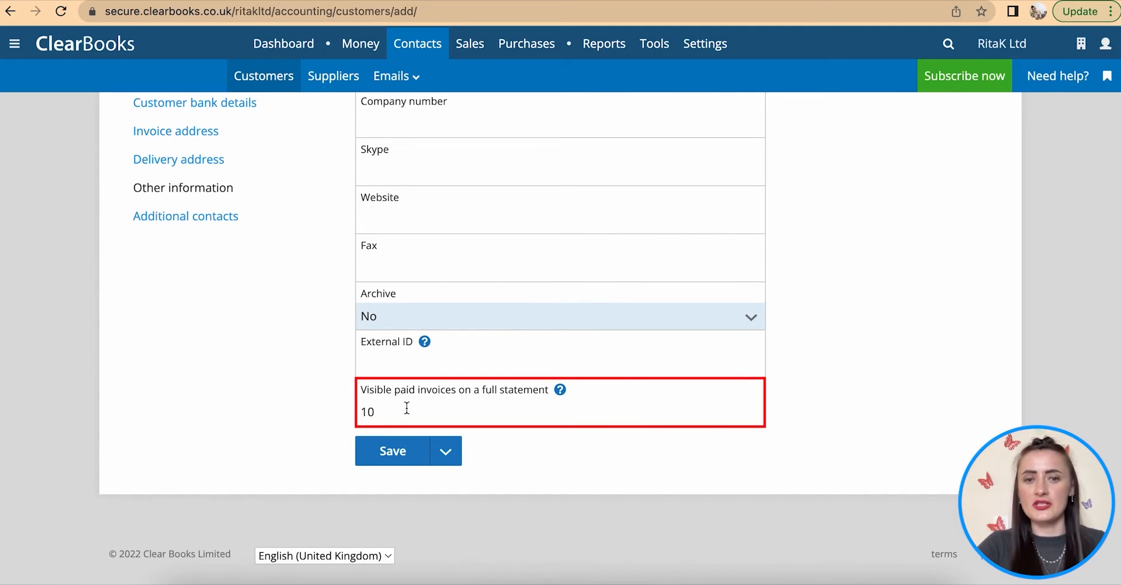
{"action": "left_click_drag", "start_coordinate": [407, 409], "coordinate": [329, 412]}
{"action": "type", "text": "50"}
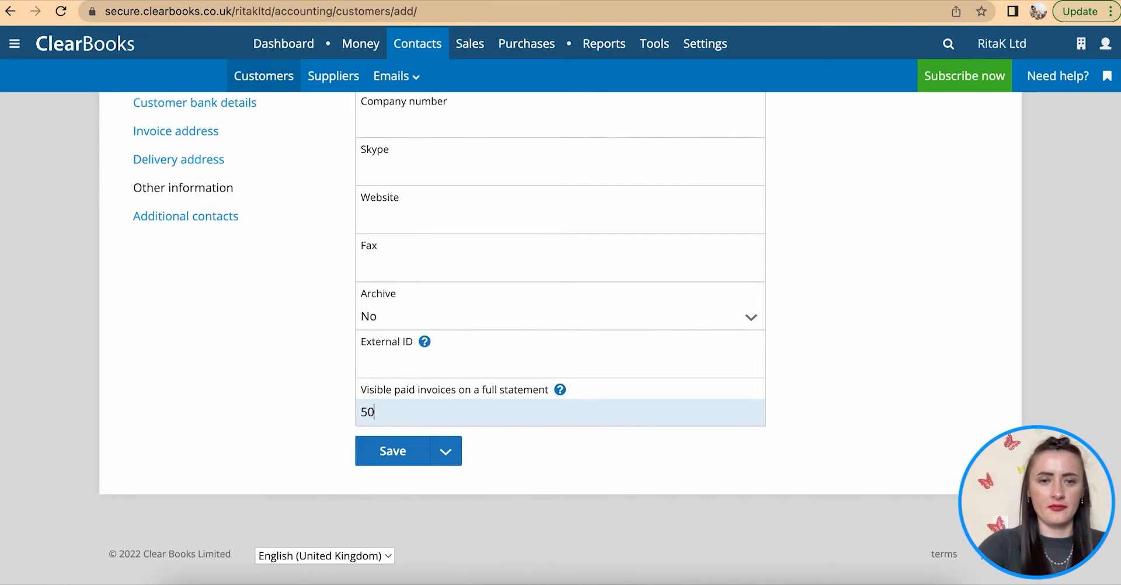
{"action": "left_click", "coordinate": [209, 216]}
{"action": "scroll", "coordinate": [523, 359], "scroll_direction": "up", "scroll_amount": 3}
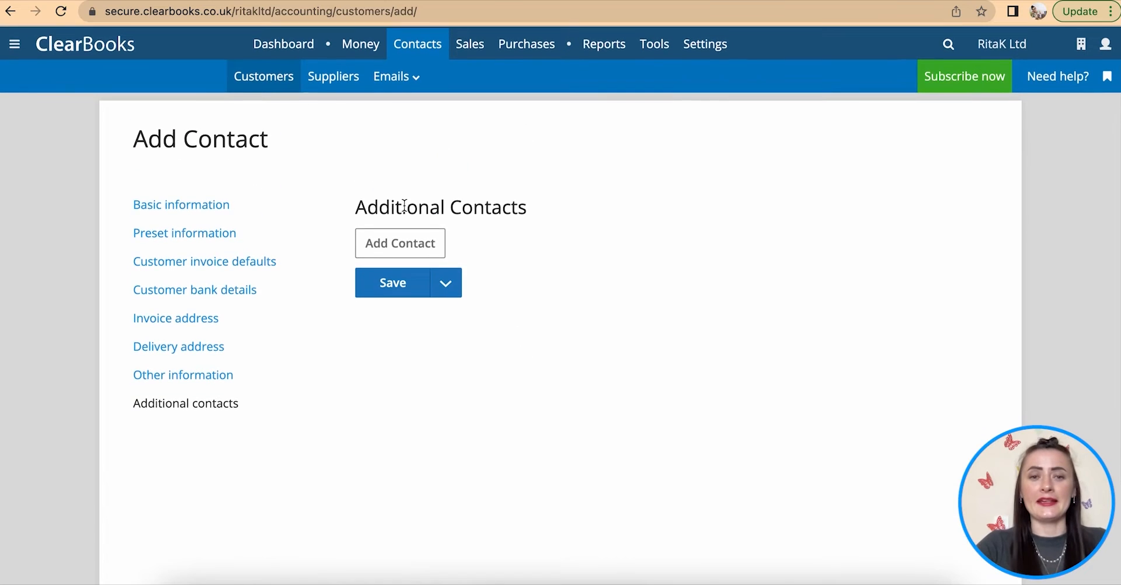
- Add a blank additional contact entry and save Online Shop Ltd
{"action": "left_click", "coordinate": [403, 248]}
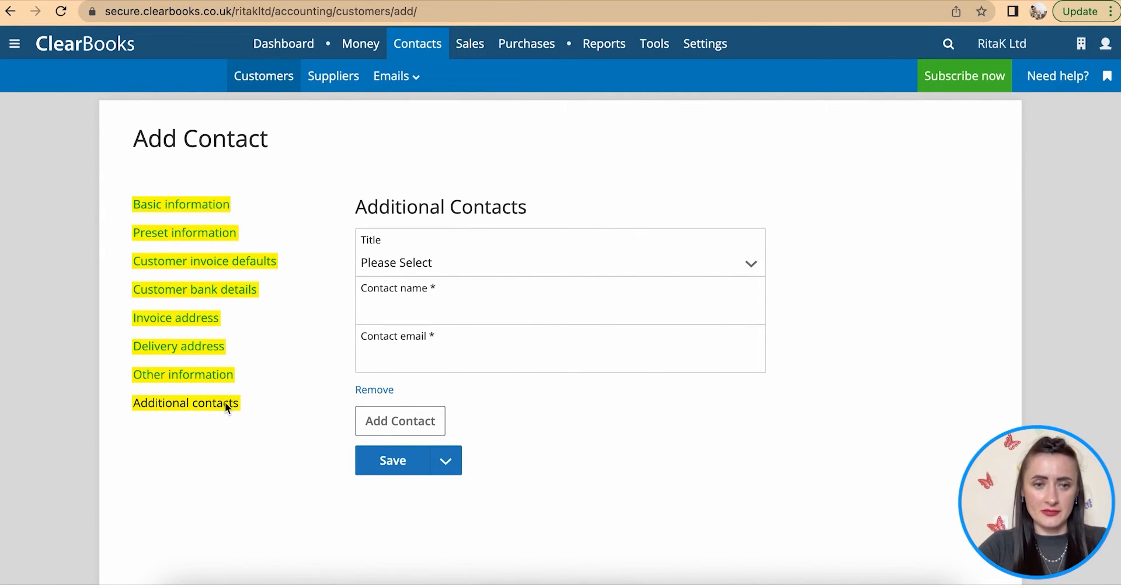
{"action": "left_click", "coordinate": [406, 471]}
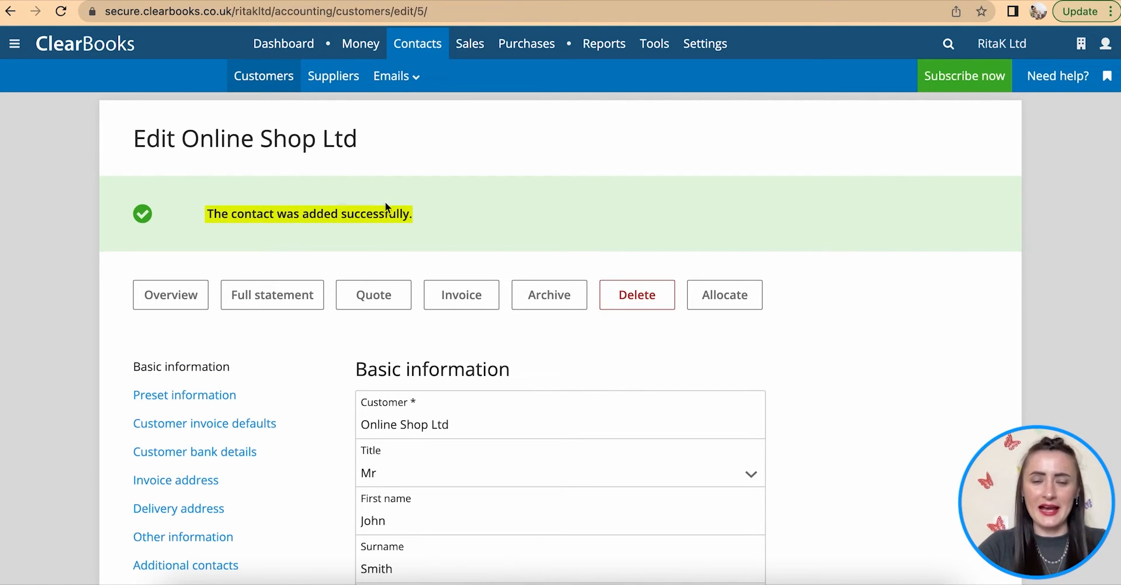
{"action": "left_click", "coordinate": [152, 295]}
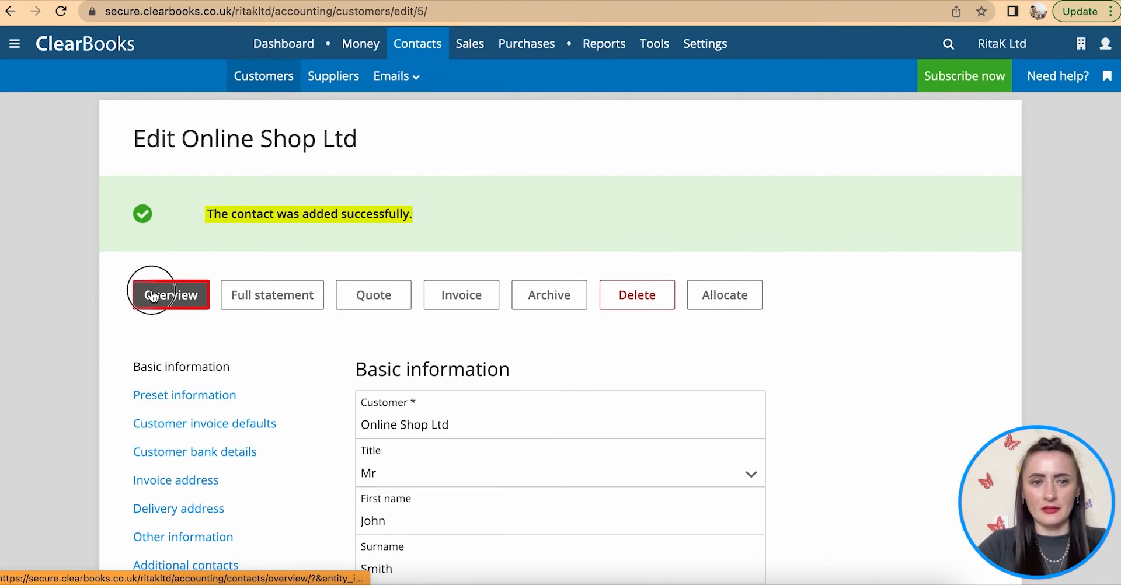
- Review Online Shop Ltd's overview and edit page, checking it appears in the customers list
{"action": "scroll", "coordinate": [287, 352], "scroll_direction": "down", "scroll_amount": 2}
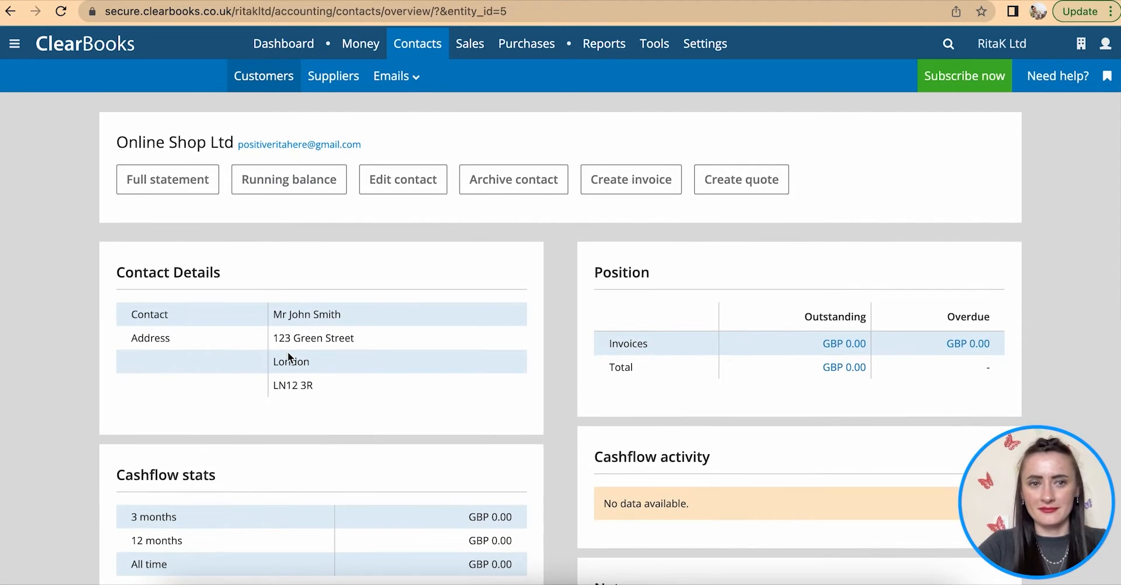
{"action": "scroll", "coordinate": [656, 424], "scroll_direction": "down", "scroll_amount": 8}
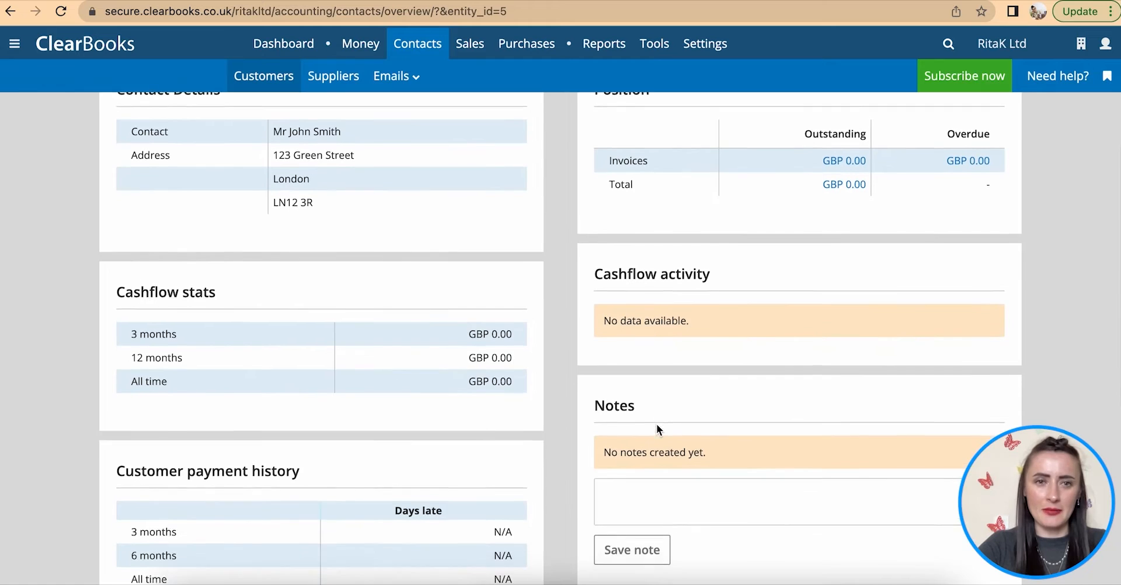
{"action": "scroll", "coordinate": [656, 424], "scroll_direction": "down", "scroll_amount": 2}
{"action": "scroll", "coordinate": [656, 424], "scroll_direction": "up", "scroll_amount": 12}
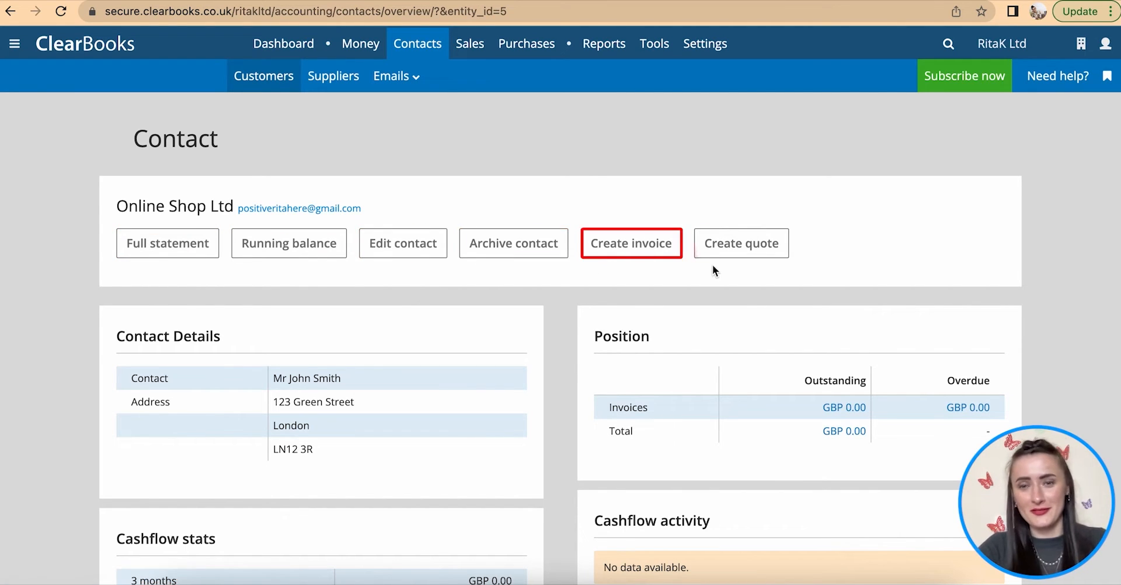
{"action": "left_click", "coordinate": [263, 81]}
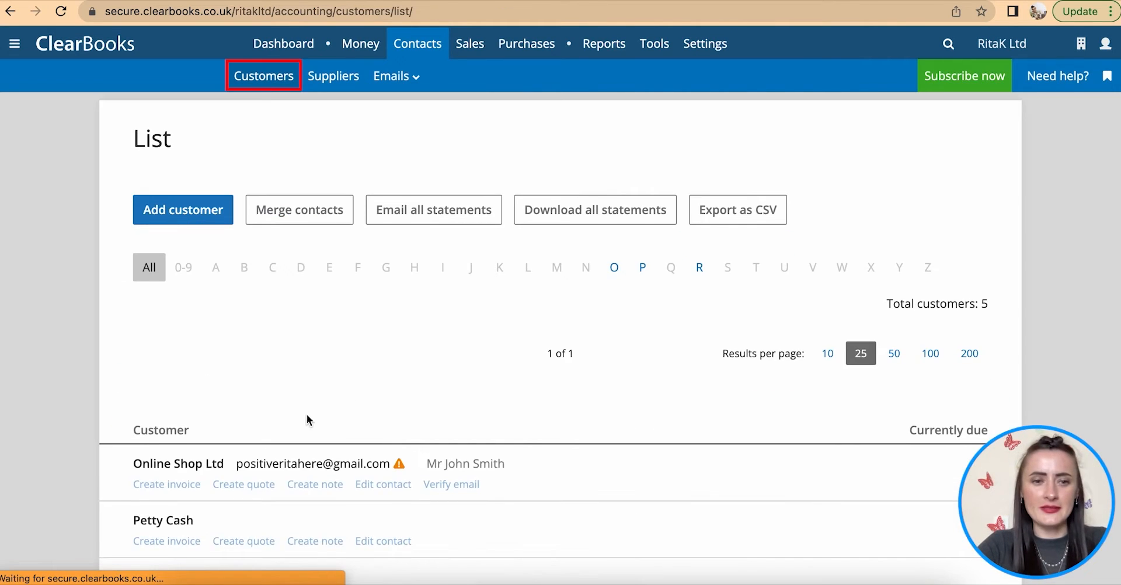
{"action": "scroll", "coordinate": [307, 414], "scroll_direction": "down", "scroll_amount": 3}
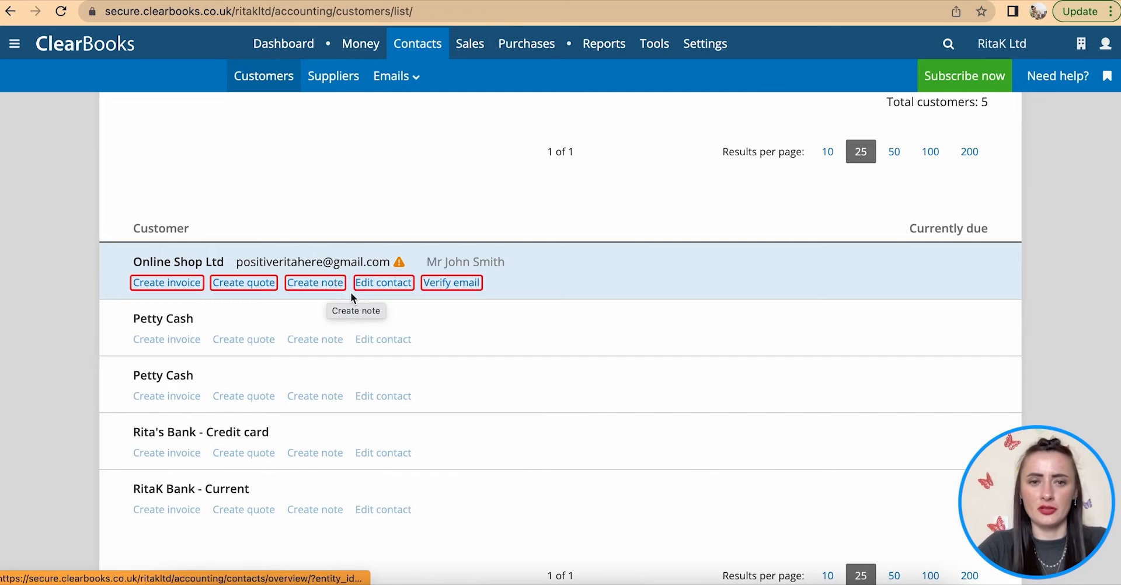
{"action": "left_click", "coordinate": [383, 283]}
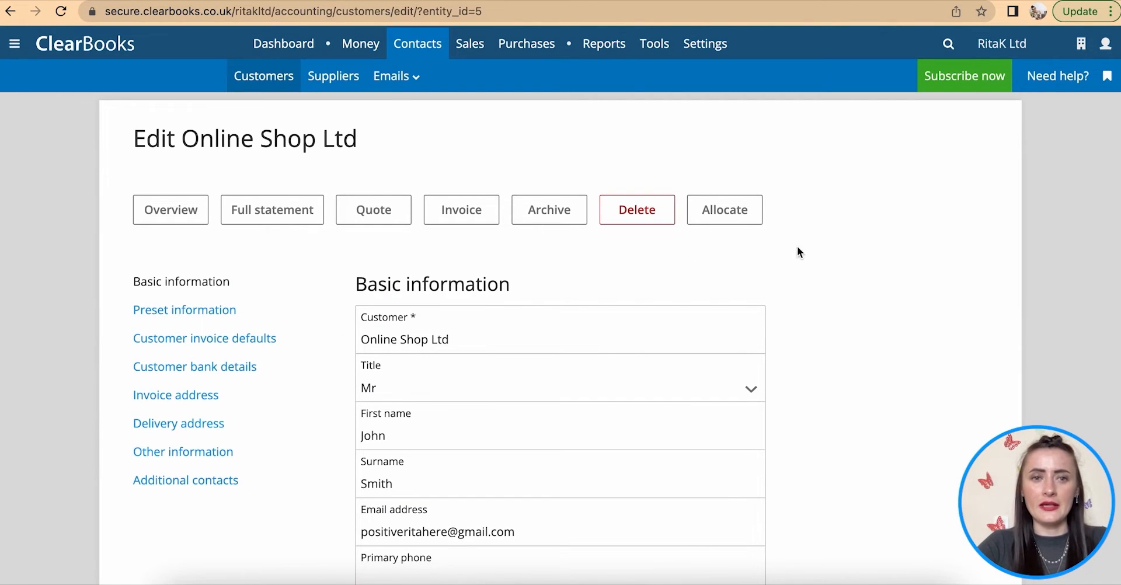
{"action": "scroll", "coordinate": [832, 353], "scroll_direction": "down", "scroll_amount": 1}
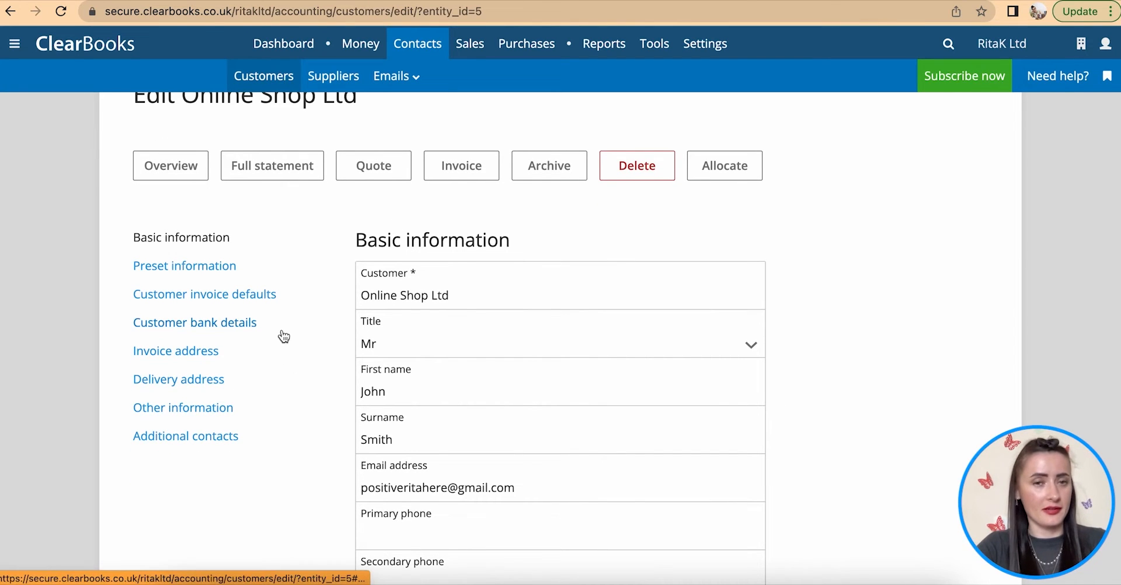
{"action": "scroll", "coordinate": [281, 335], "scroll_direction": "up", "scroll_amount": 1}
{"action": "left_click", "coordinate": [265, 78]}
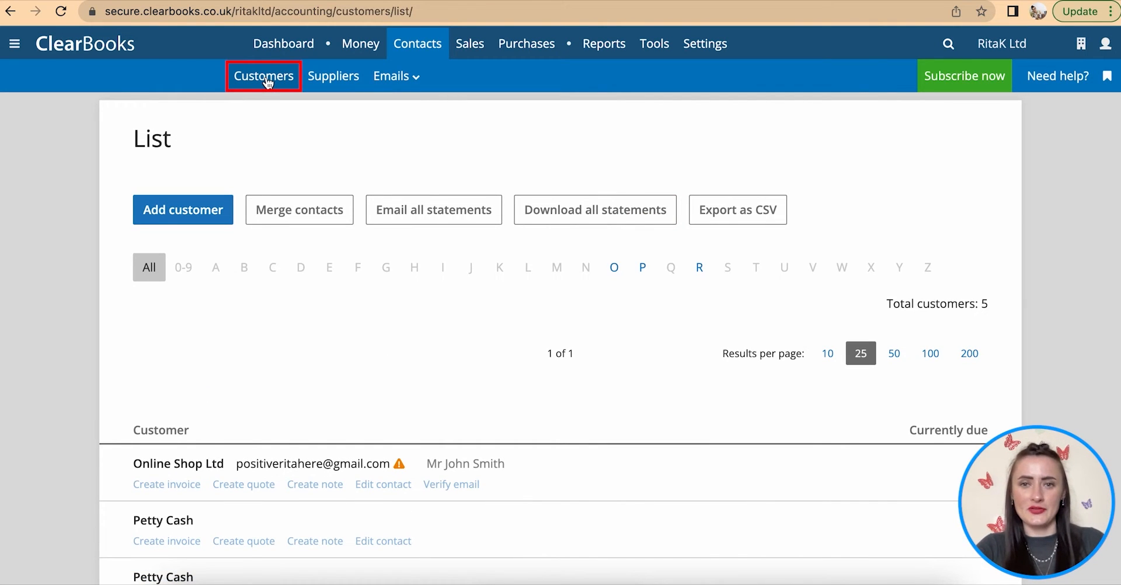
- Start a new supplier named 'Materials Ltd'
{"action": "left_click", "coordinate": [350, 83]}
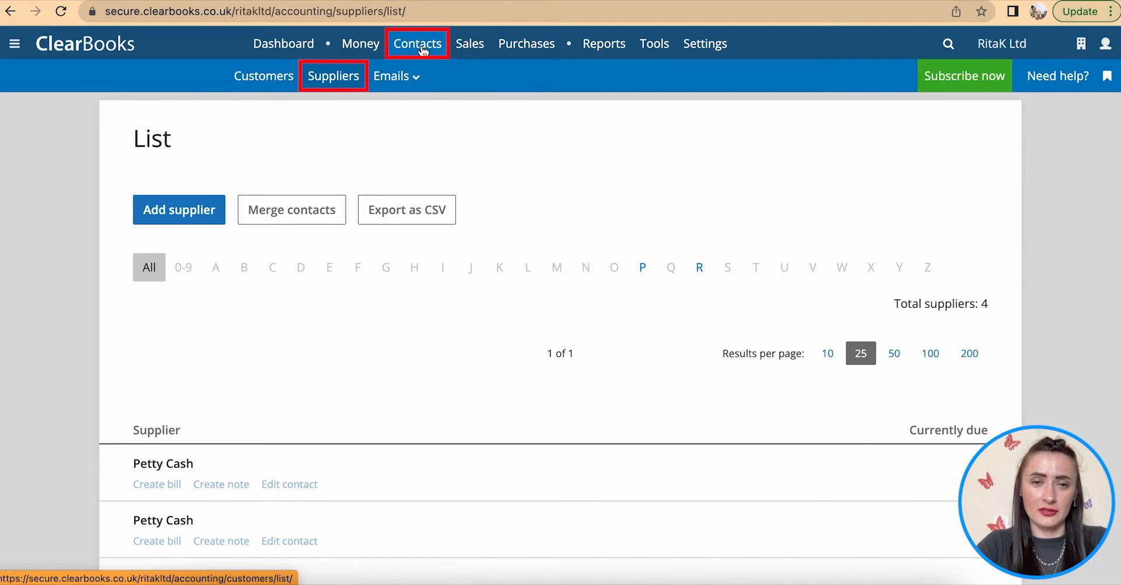
{"action": "left_click", "coordinate": [185, 215]}
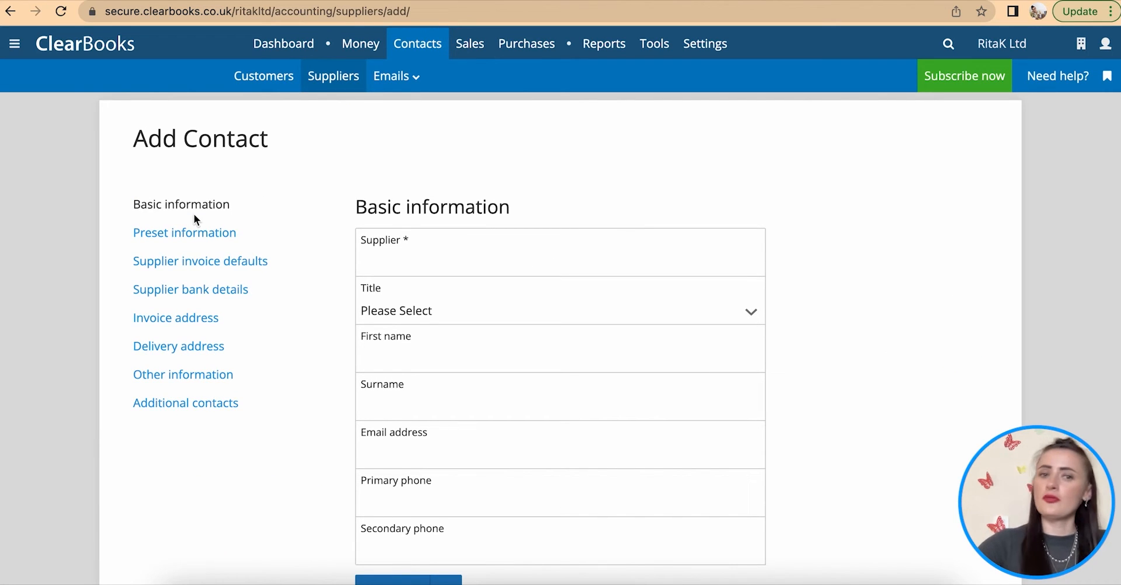
{"action": "left_click", "coordinate": [393, 264]}
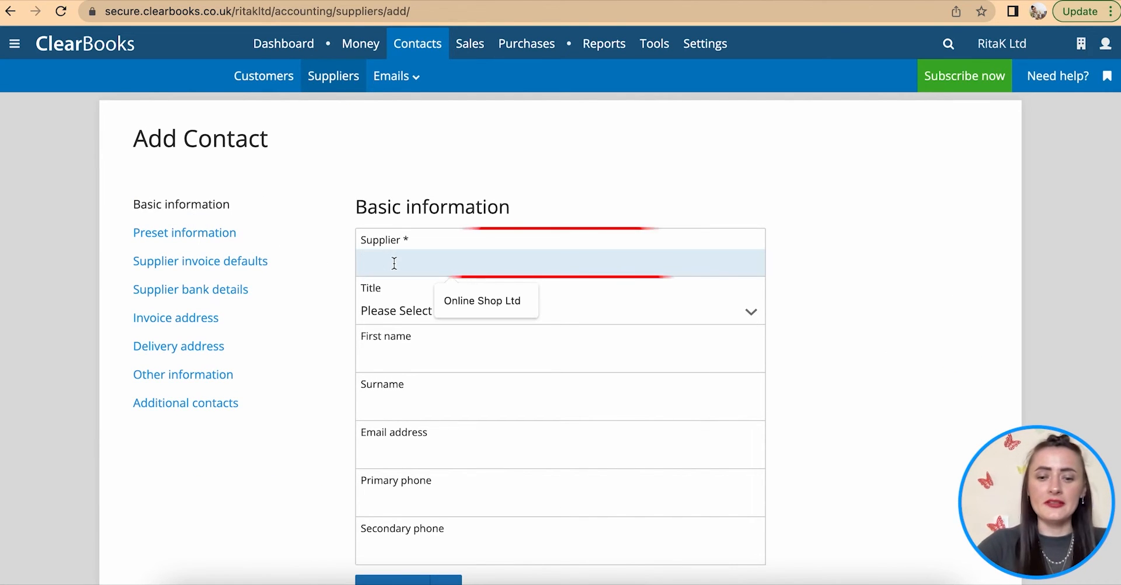
{"action": "type", "text": "Materials Ltd"}
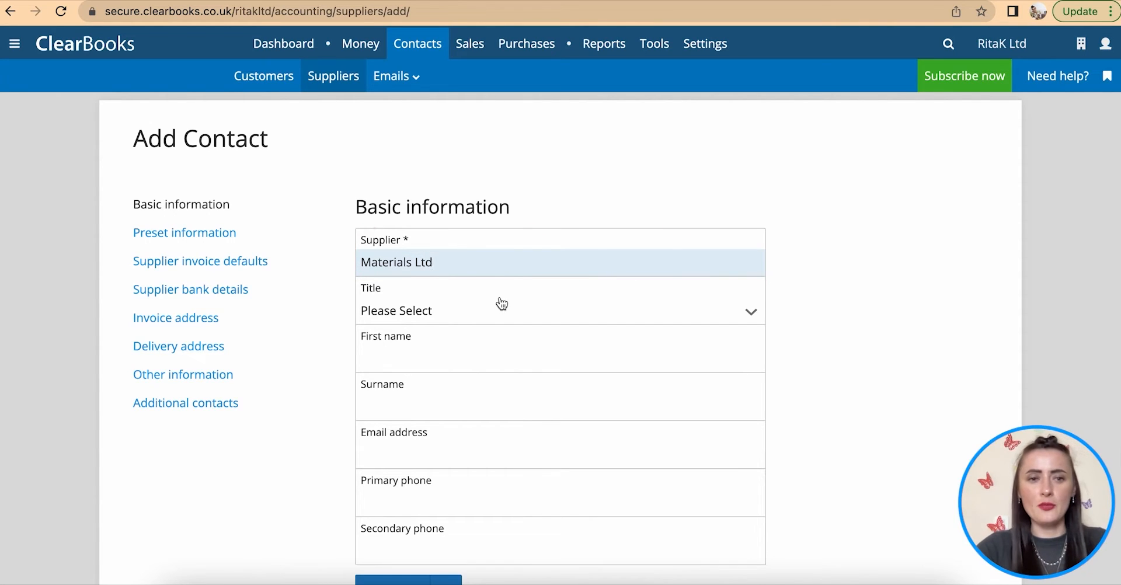
{"action": "scroll", "coordinate": [503, 303], "scroll_direction": "down", "scroll_amount": 1}
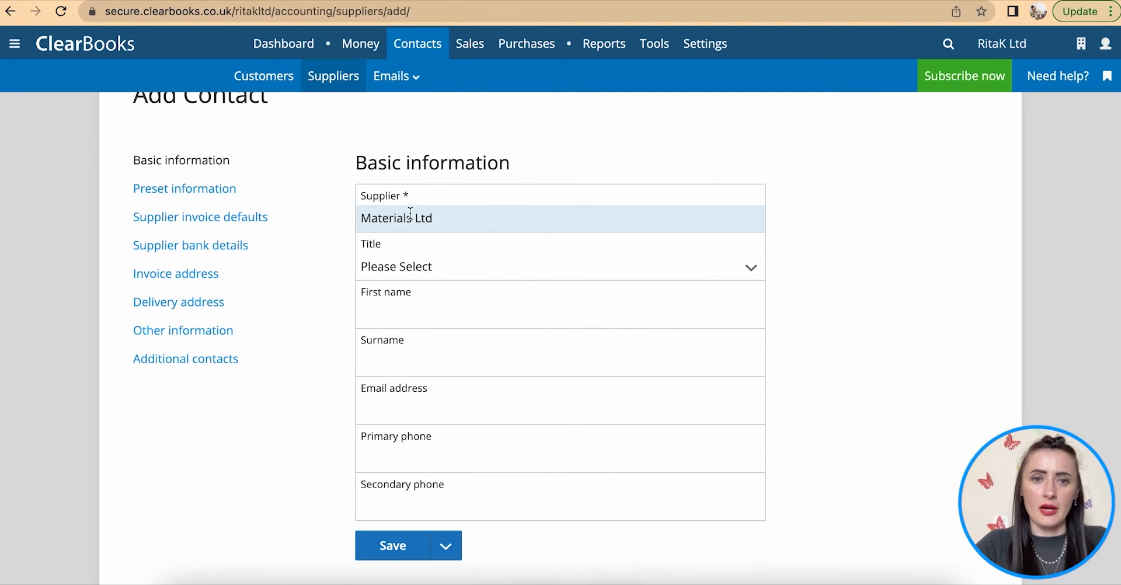
- Give the supplier contact title Mr with a first name and surname
{"action": "left_click", "coordinate": [427, 270]}
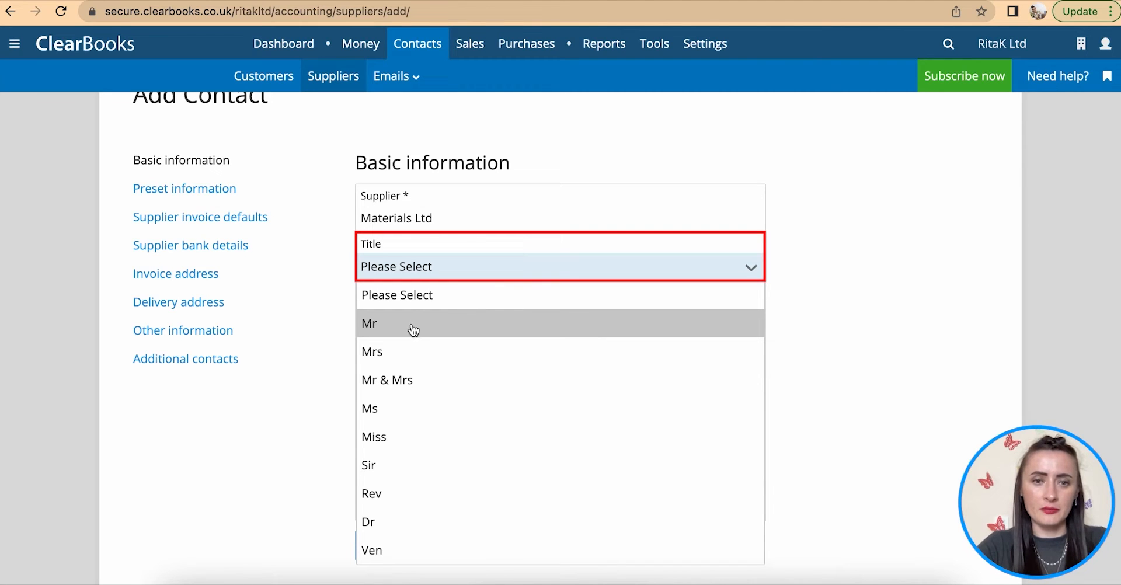
{"action": "left_click", "coordinate": [413, 327]}
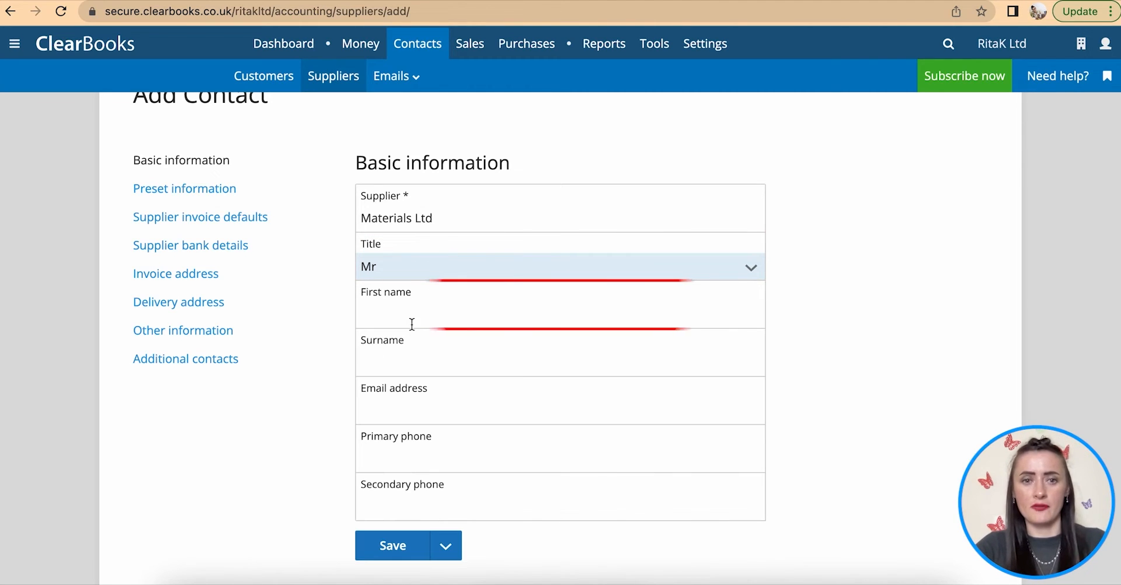
{"action": "left_click", "coordinate": [412, 321]}
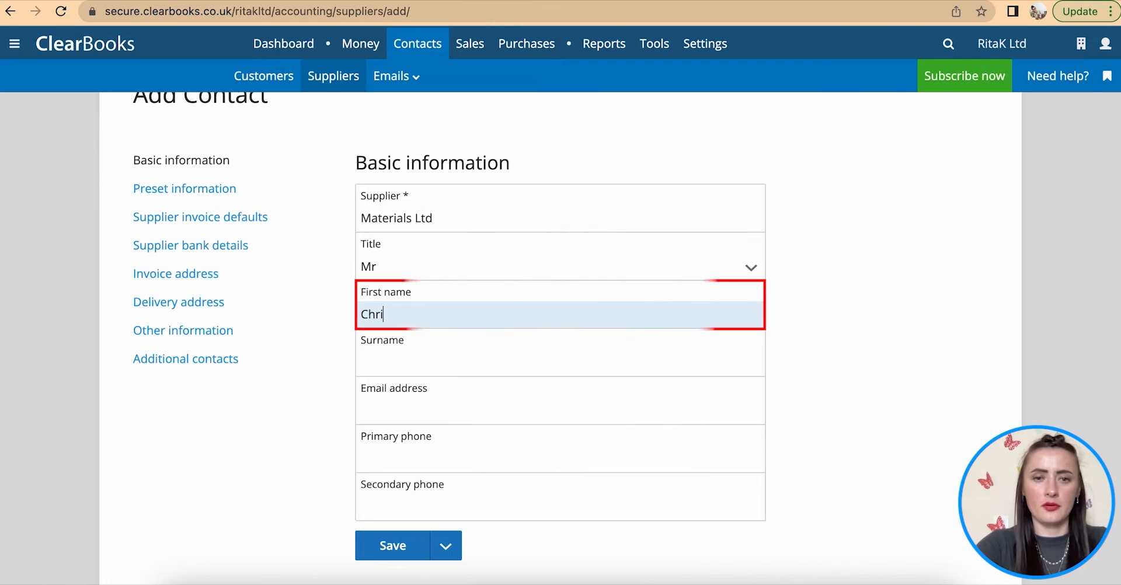
{"action": "left_click", "coordinate": [413, 358]}
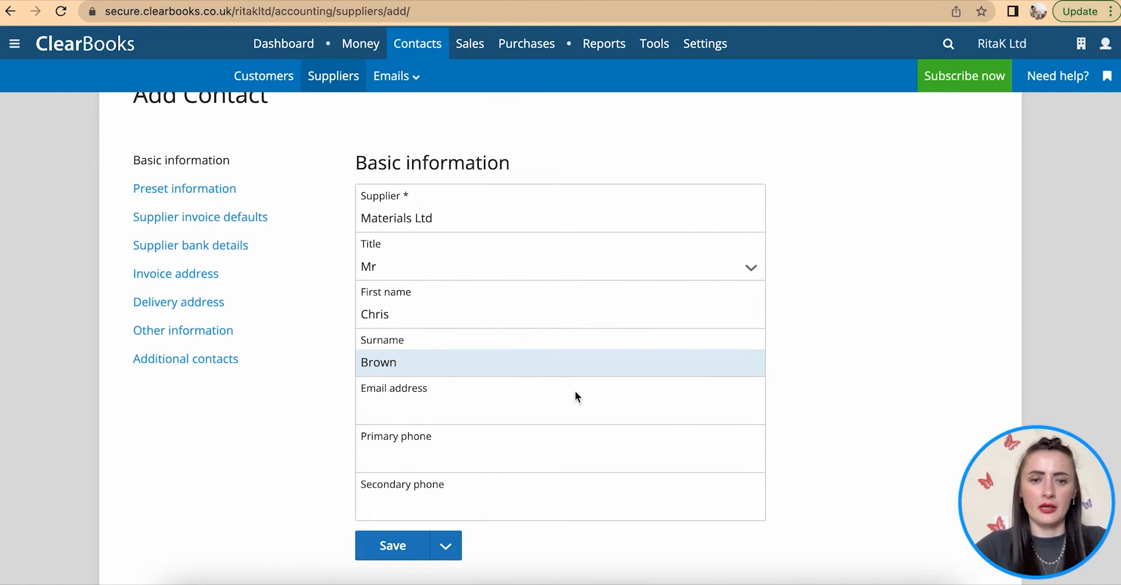
{"action": "scroll", "coordinate": [574, 397], "scroll_direction": "down", "scroll_amount": 1}
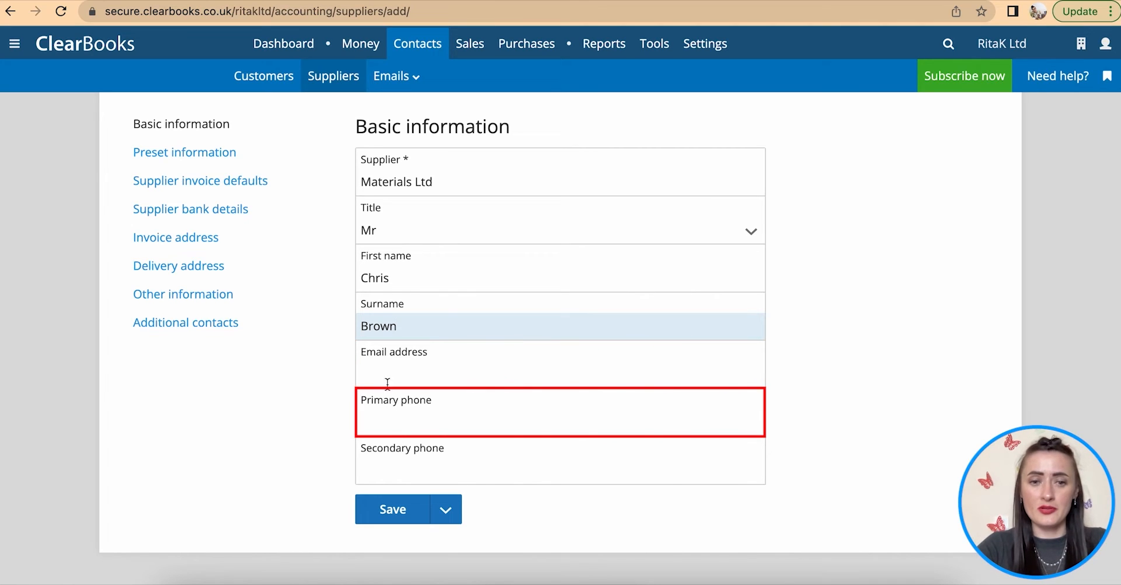
- Confirm the contact type stays 'A Supplier'
{"action": "left_click", "coordinate": [182, 153]}
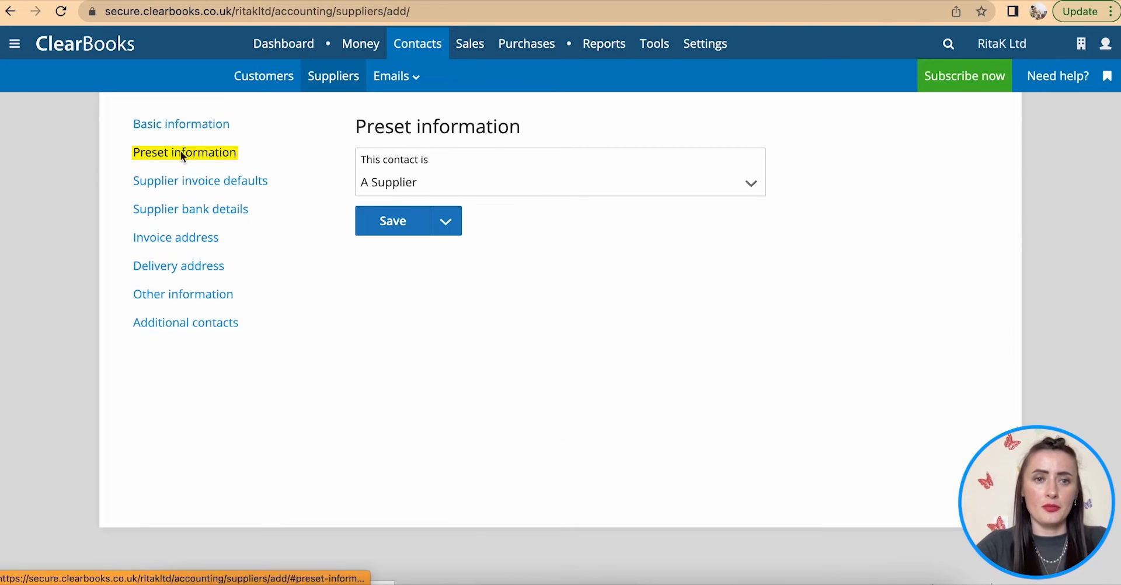
{"action": "left_click", "coordinate": [409, 186]}
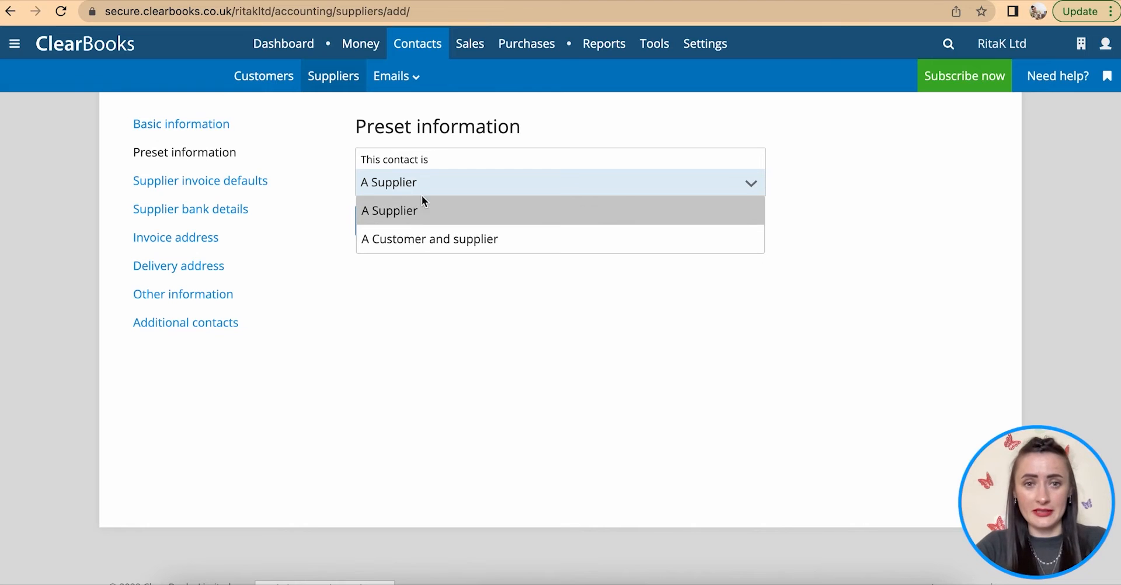
{"action": "left_click", "coordinate": [415, 210]}
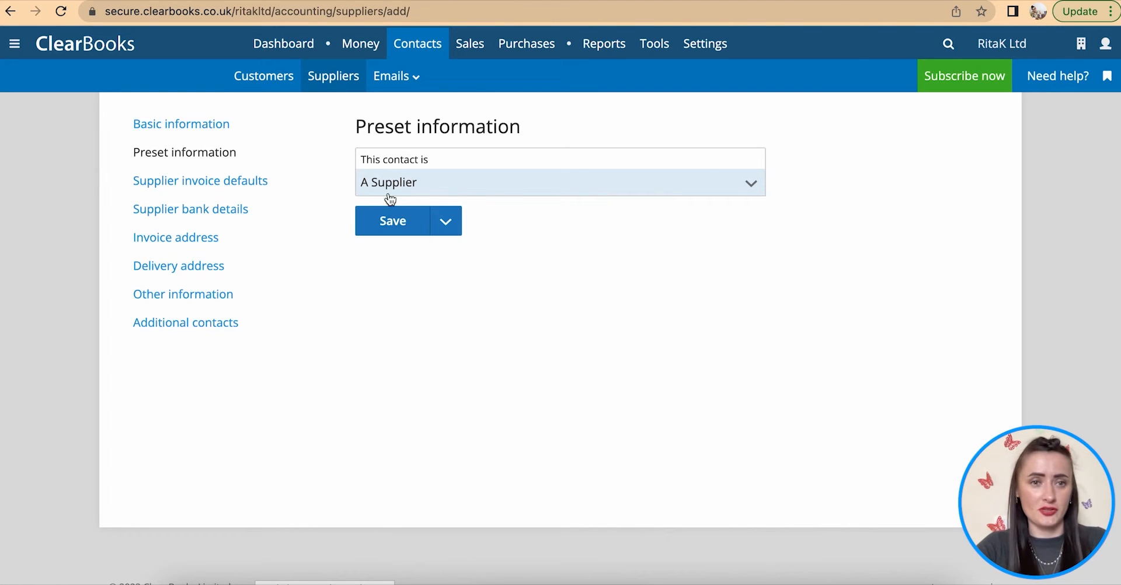
{"action": "left_click", "coordinate": [198, 186]}
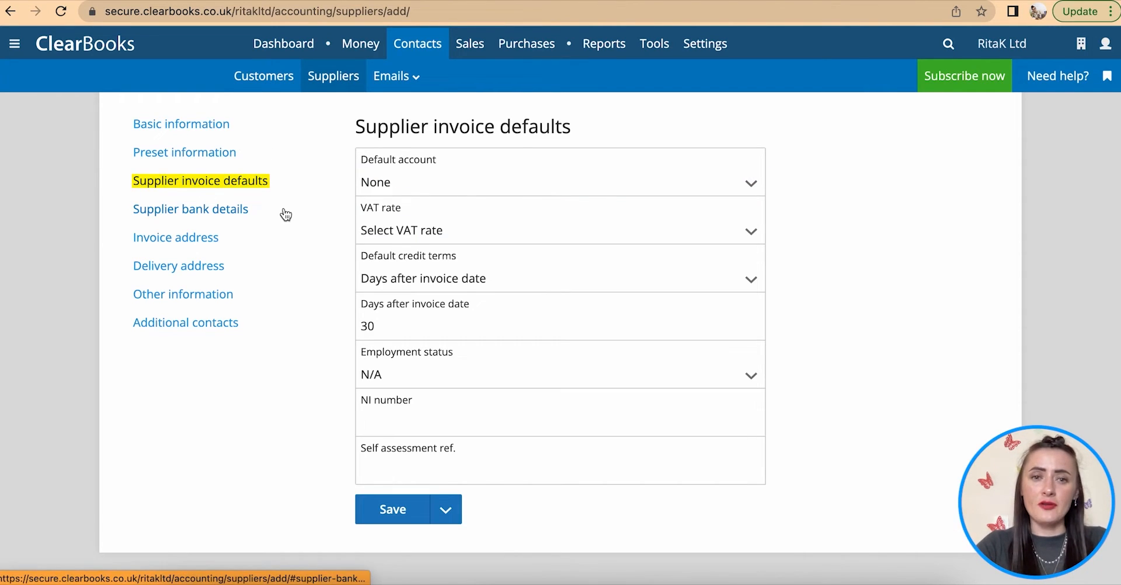
- Set the default account to Materials and the VAT rate to No VAT
{"action": "left_click", "coordinate": [404, 185]}
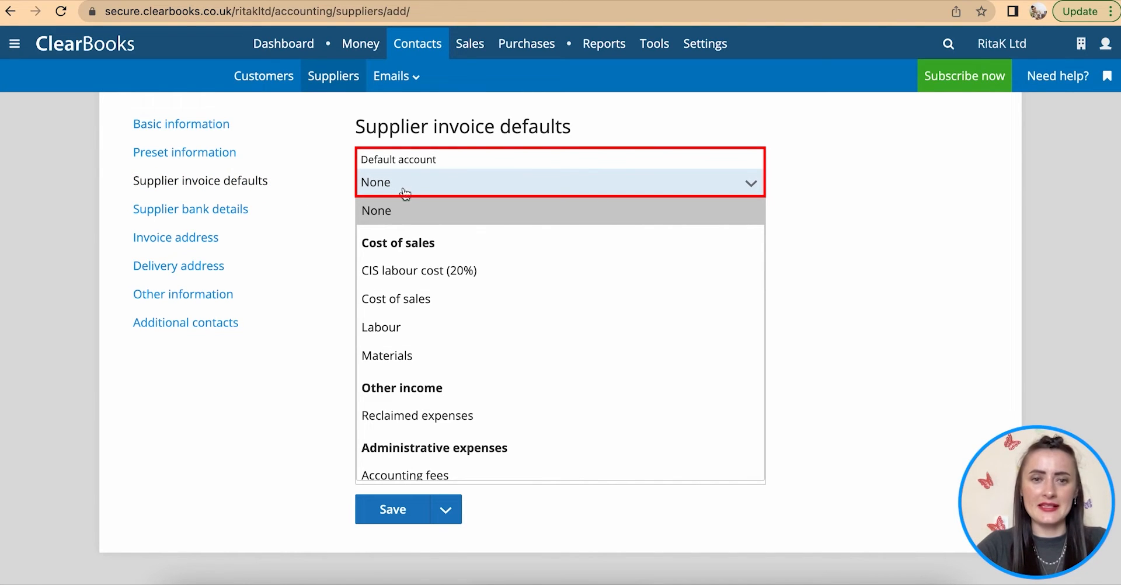
{"action": "left_click", "coordinate": [420, 356]}
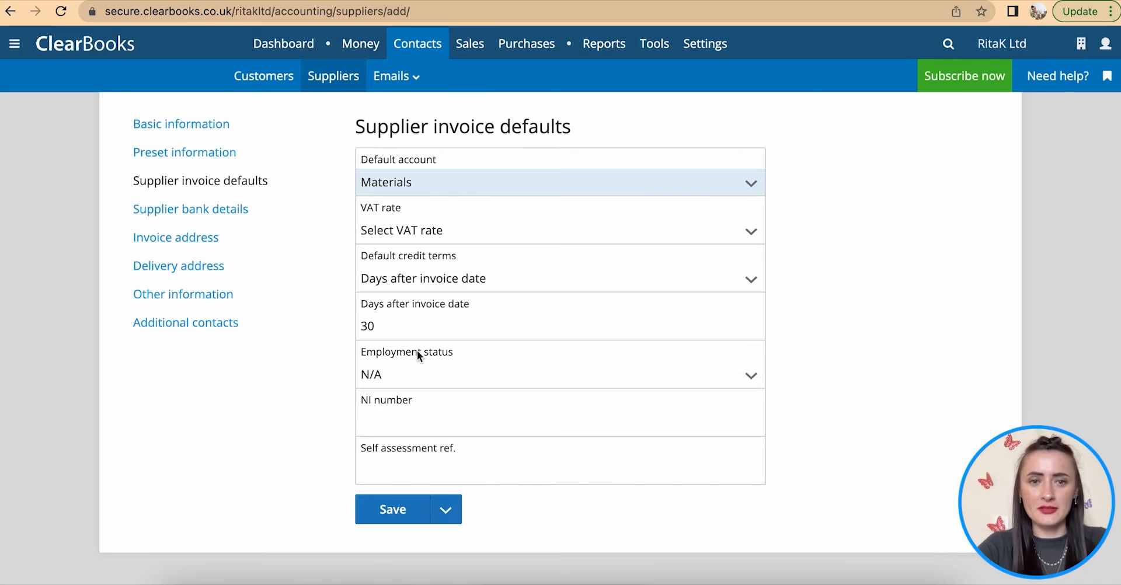
{"action": "left_click", "coordinate": [457, 236]}
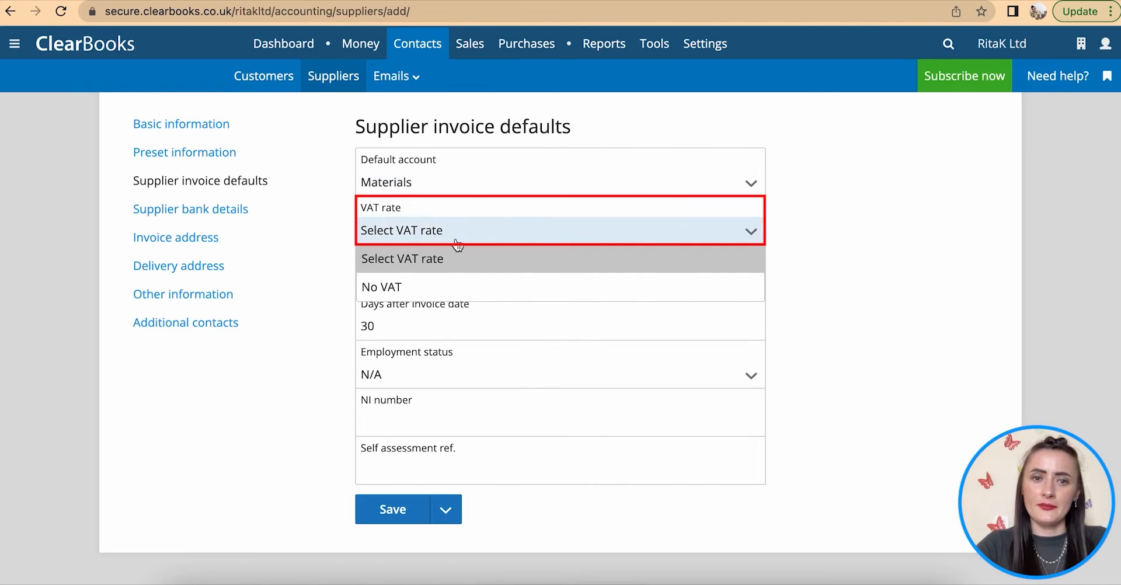
{"action": "left_click", "coordinate": [425, 287]}
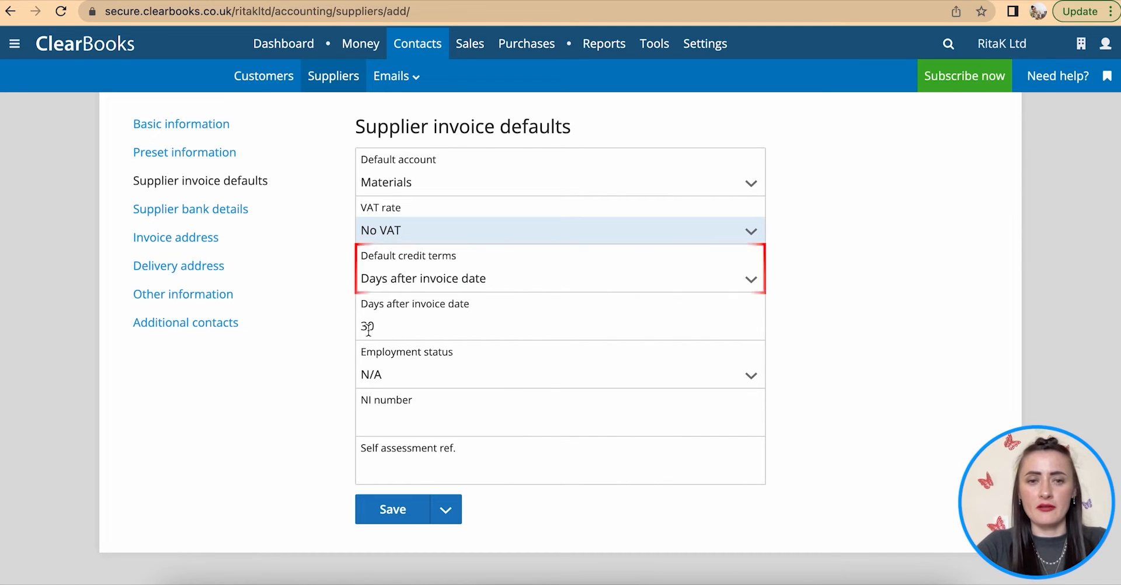
- Change credit terms to 0 days after invoice date and keep employment status N/A
{"action": "scroll", "coordinate": [396, 327], "scroll_direction": "down", "scroll_amount": 1}
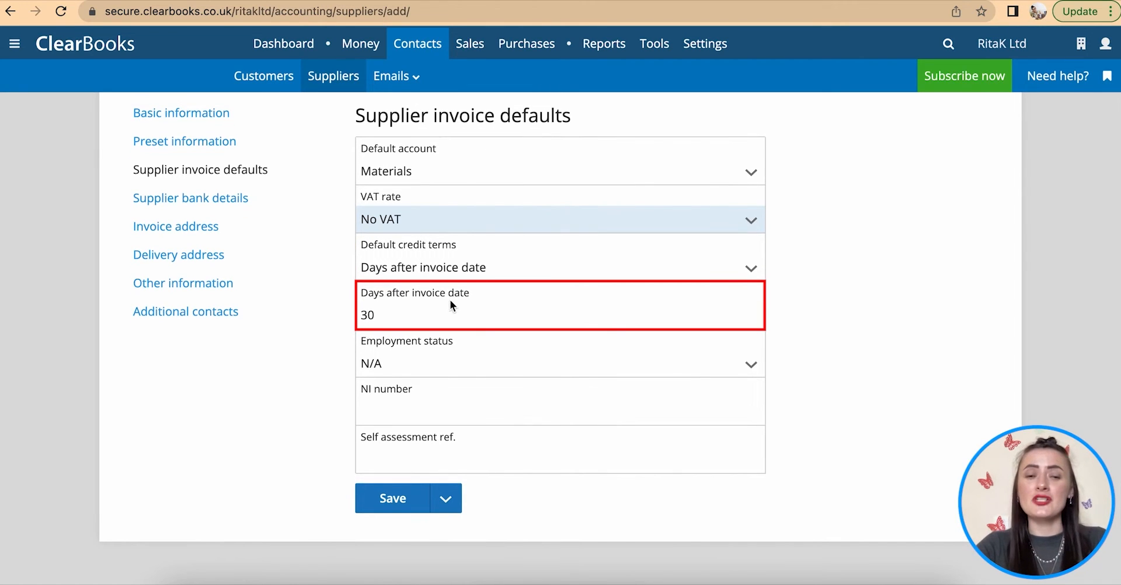
{"action": "double_click", "coordinate": [395, 320]}
{"action": "type", "text": "7"}
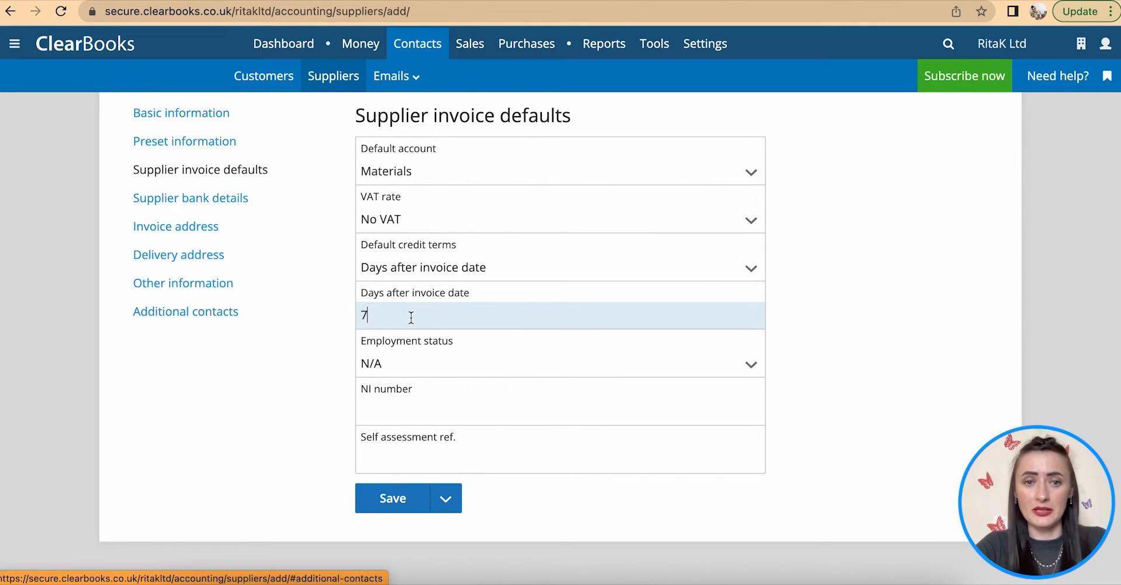
{"action": "left_click_drag", "start_coordinate": [370, 315], "coordinate": [358, 311]}
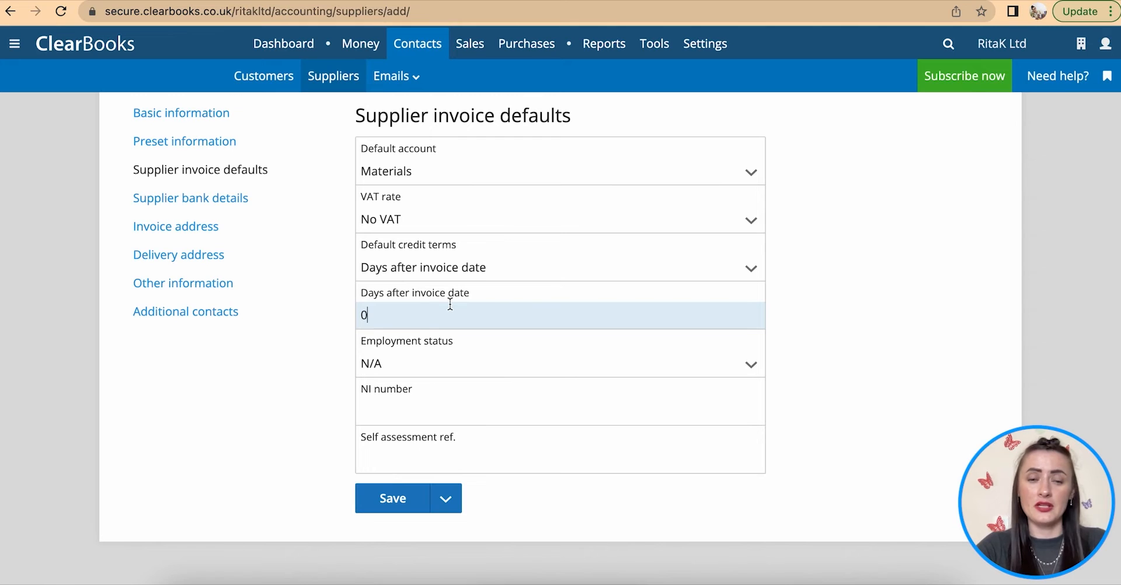
{"action": "left_click", "coordinate": [439, 370]}
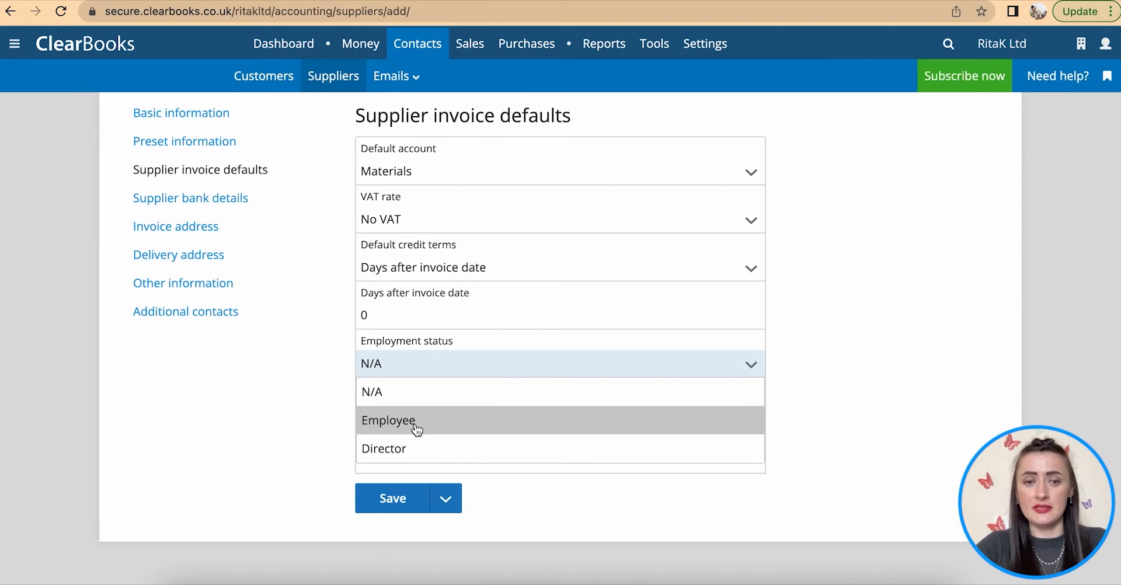
{"action": "left_click", "coordinate": [420, 393]}
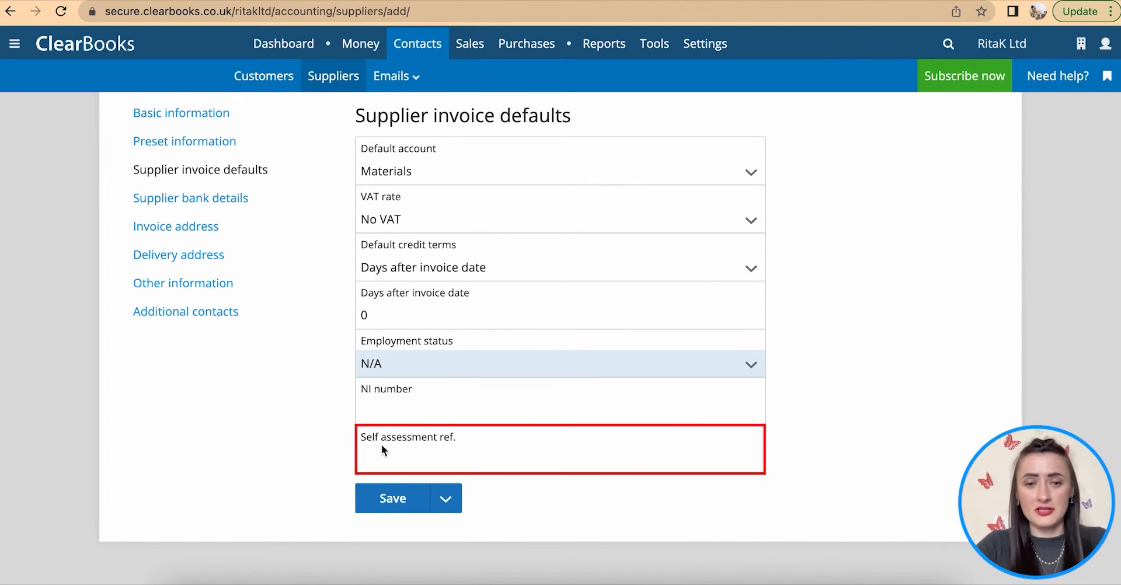
{"action": "left_click", "coordinate": [171, 199]}
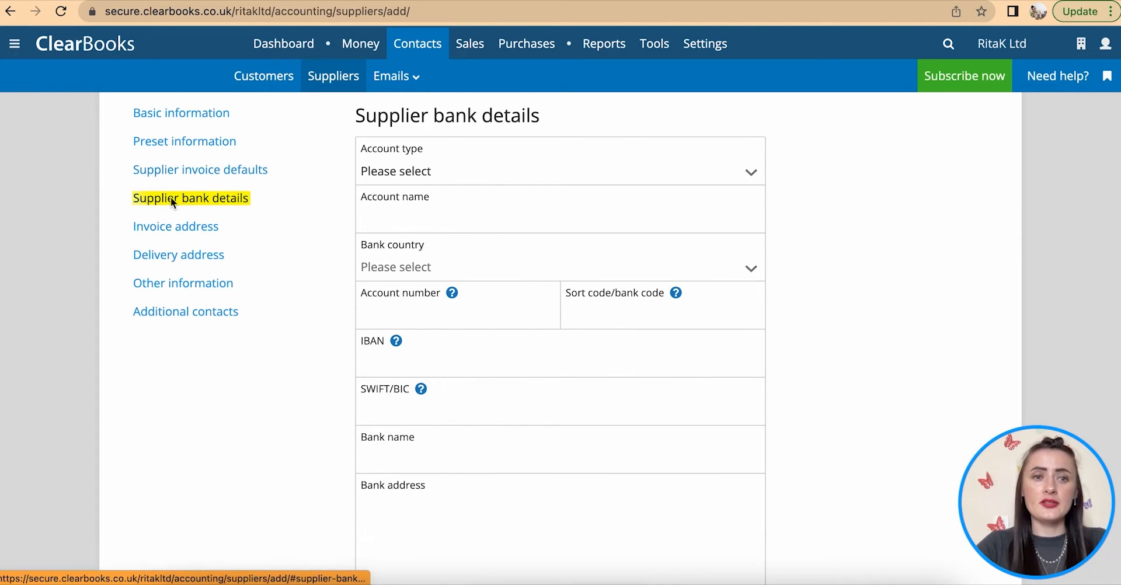
- Make the bank account a Company account for Materials Ltd, with United Kingdom as bank country
{"action": "left_click", "coordinate": [402, 169]}
{"action": "left_click", "coordinate": [416, 232]}
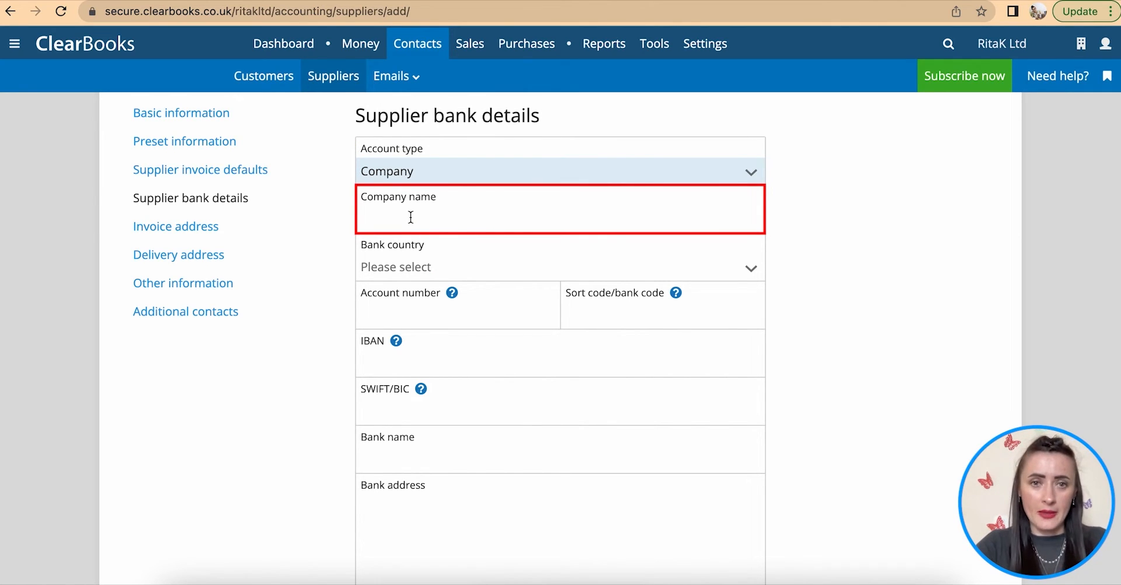
{"action": "left_click", "coordinate": [411, 217]}
{"action": "type", "text": "Materials Ltd"}
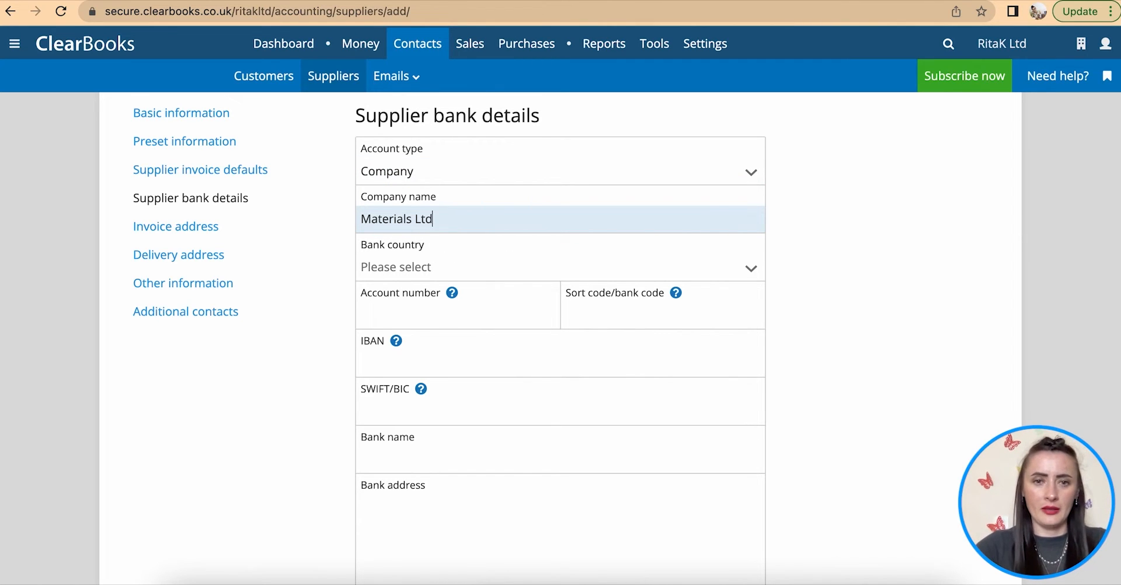
{"action": "left_click", "coordinate": [447, 264]}
{"action": "left_click", "coordinate": [435, 320]}
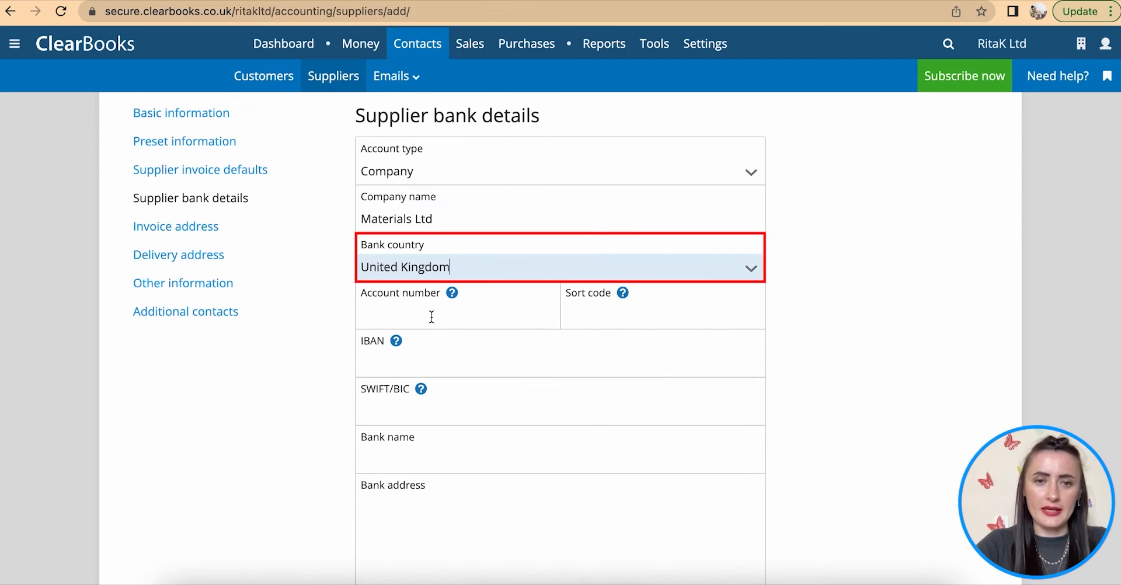
- Enter the bank account number and sort code, set the bank name to Local Bank, and show the invoice address
{"action": "left_click", "coordinate": [412, 307]}
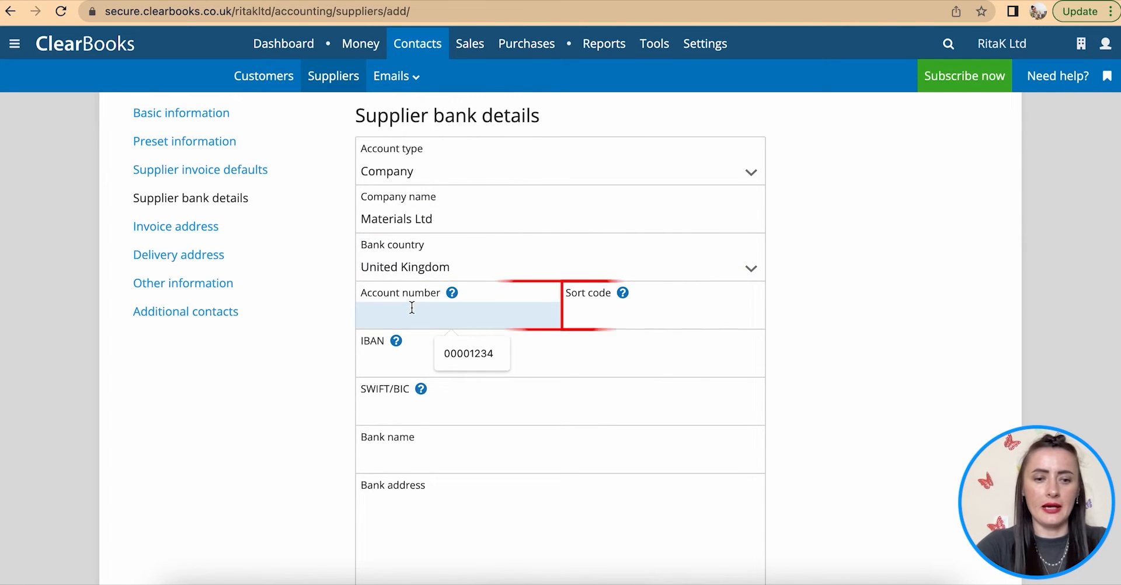
{"action": "type", "text": "23456789"}
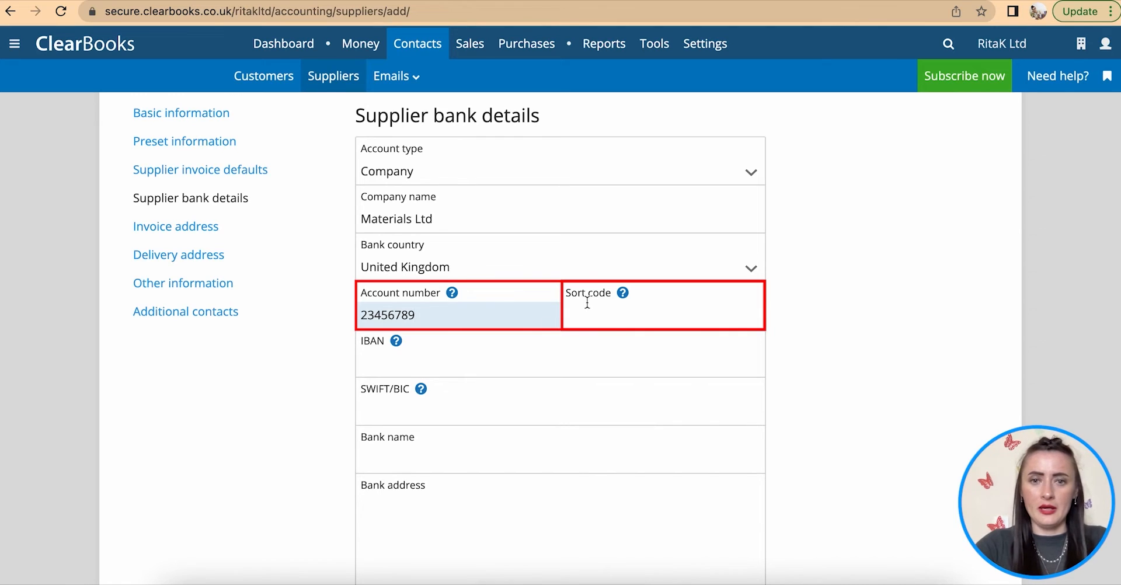
{"action": "left_click", "coordinate": [587, 303]}
{"action": "type", "text": "00-98-76"}
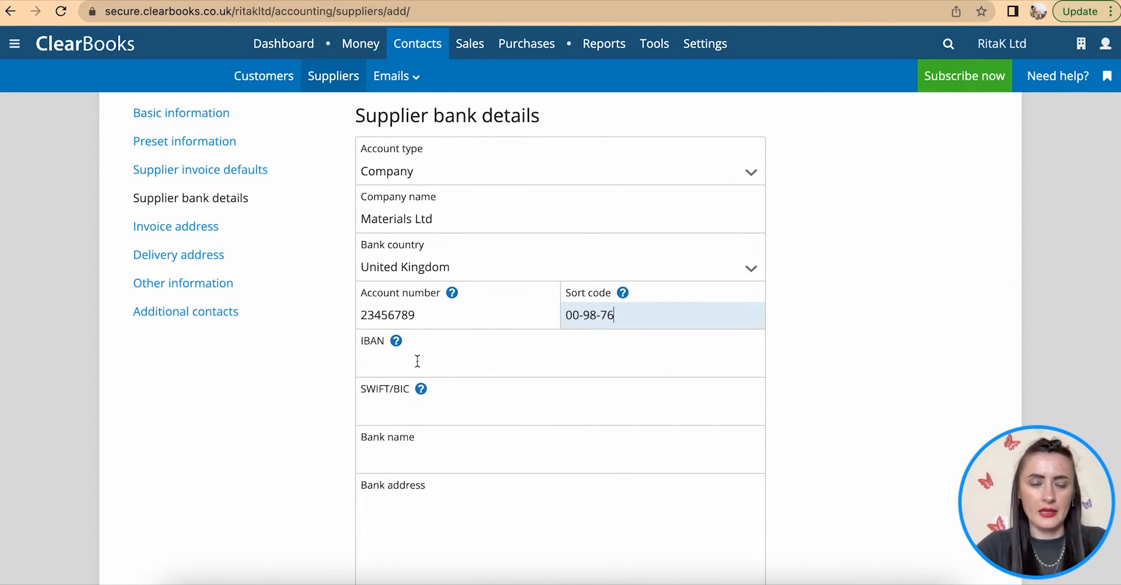
{"action": "scroll", "coordinate": [418, 361], "scroll_direction": "down", "scroll_amount": 2}
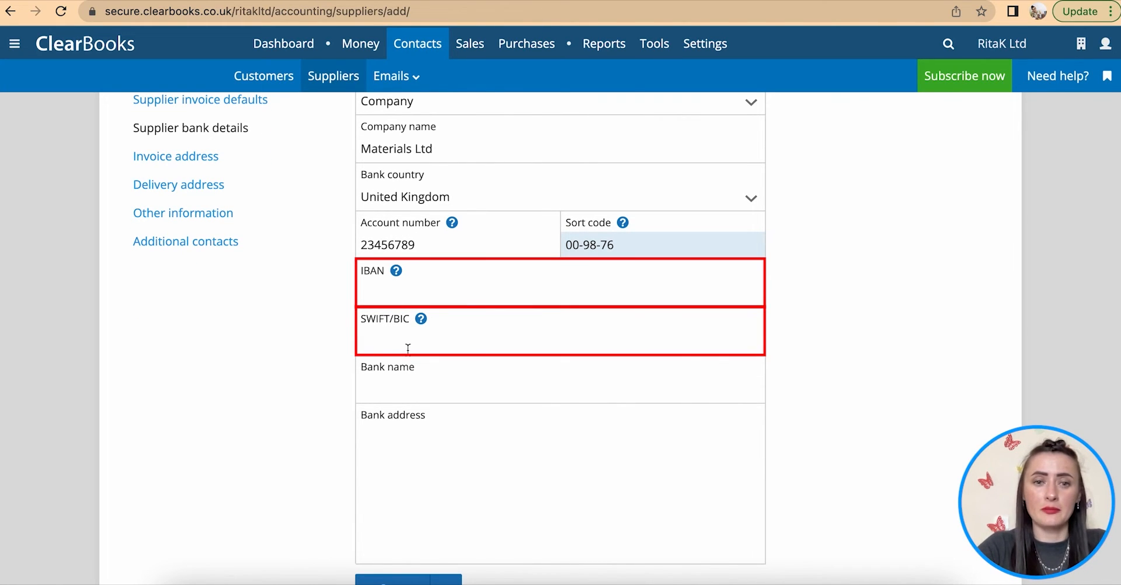
{"action": "left_click", "coordinate": [409, 383]}
{"action": "left_click", "coordinate": [466, 427]}
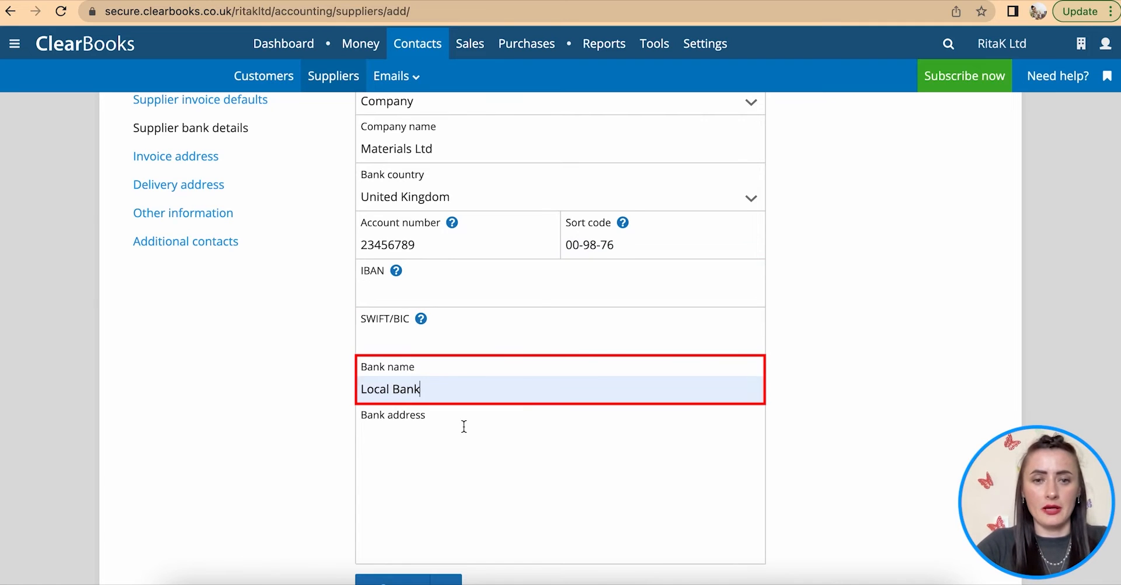
{"action": "left_click", "coordinate": [443, 438]}
{"action": "scroll", "coordinate": [444, 438], "scroll_direction": "down", "scroll_amount": 1}
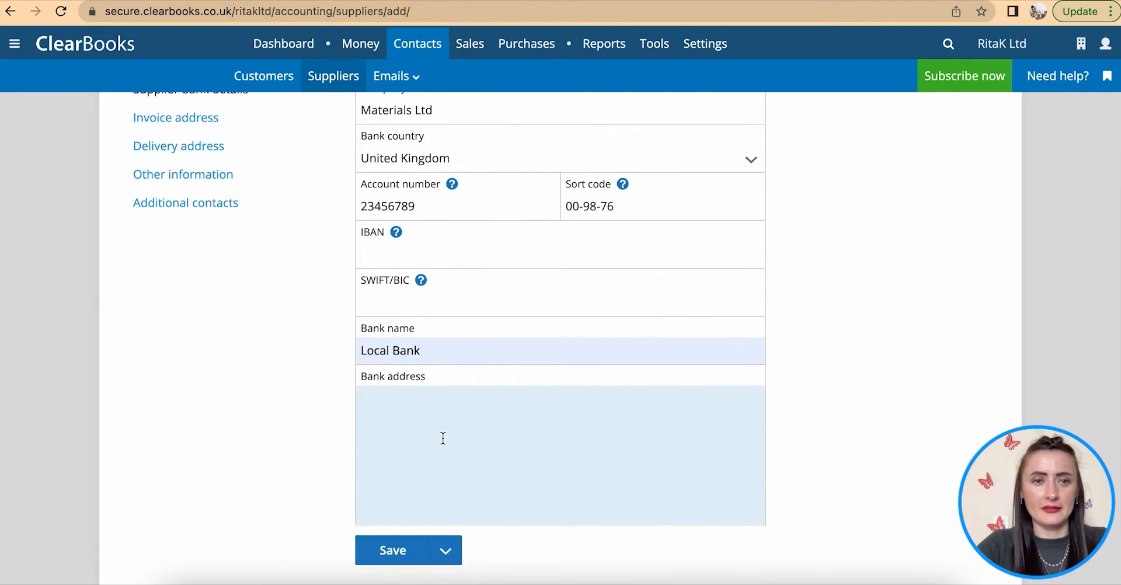
{"action": "scroll", "coordinate": [208, 237], "scroll_direction": "up", "scroll_amount": 2}
{"action": "left_click", "coordinate": [168, 228]}
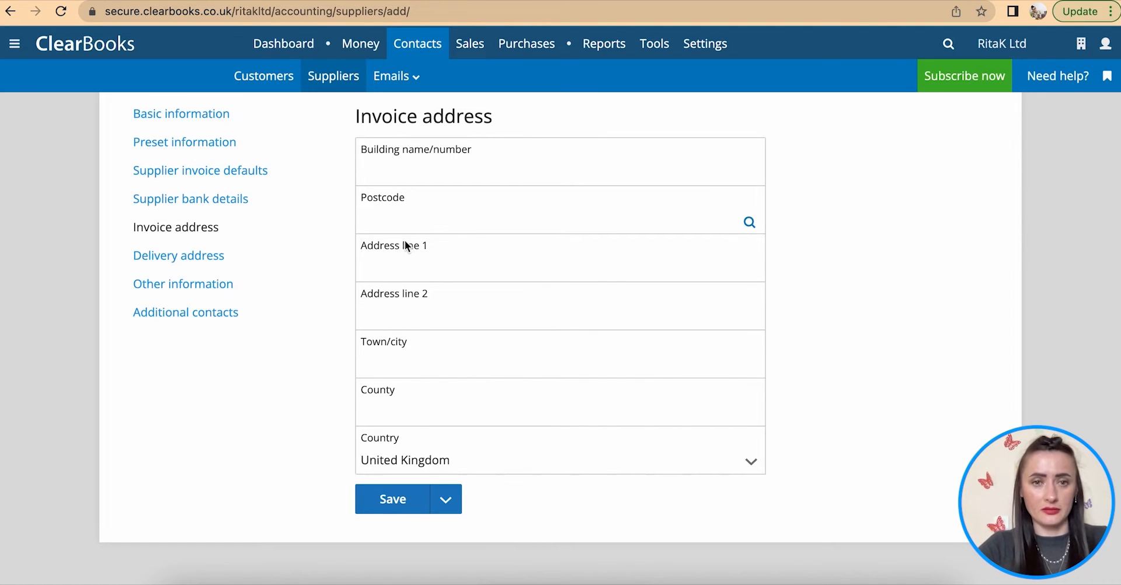
- Fill in the invoice postcode and first address line, choose London as the town, then go to delivery address
{"action": "left_click", "coordinate": [383, 225]}
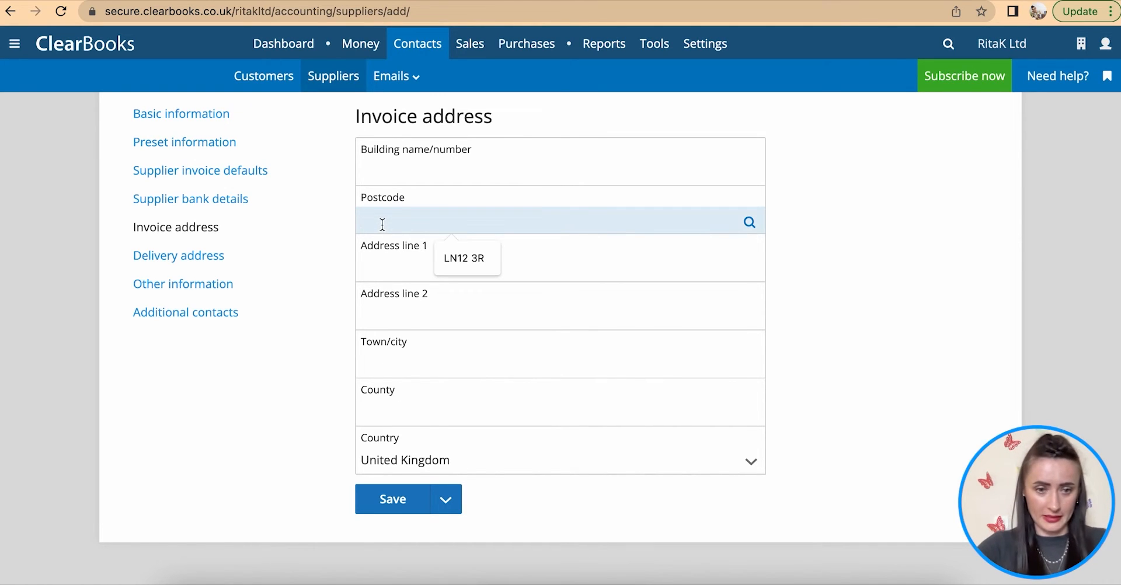
{"action": "type", "text": "TH12 5T"}
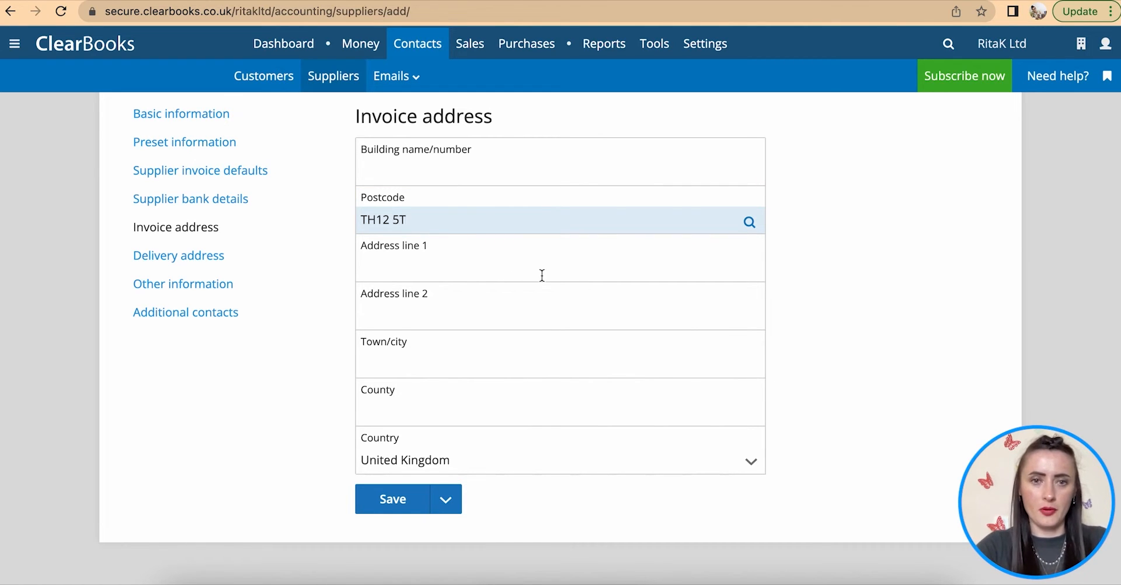
{"action": "left_click", "coordinate": [417, 272]}
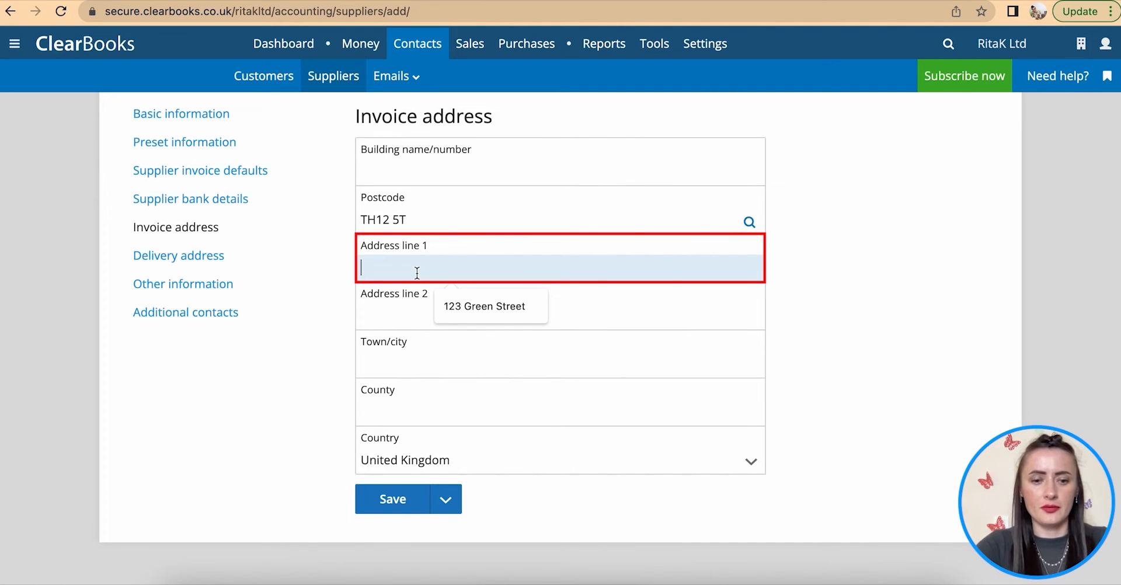
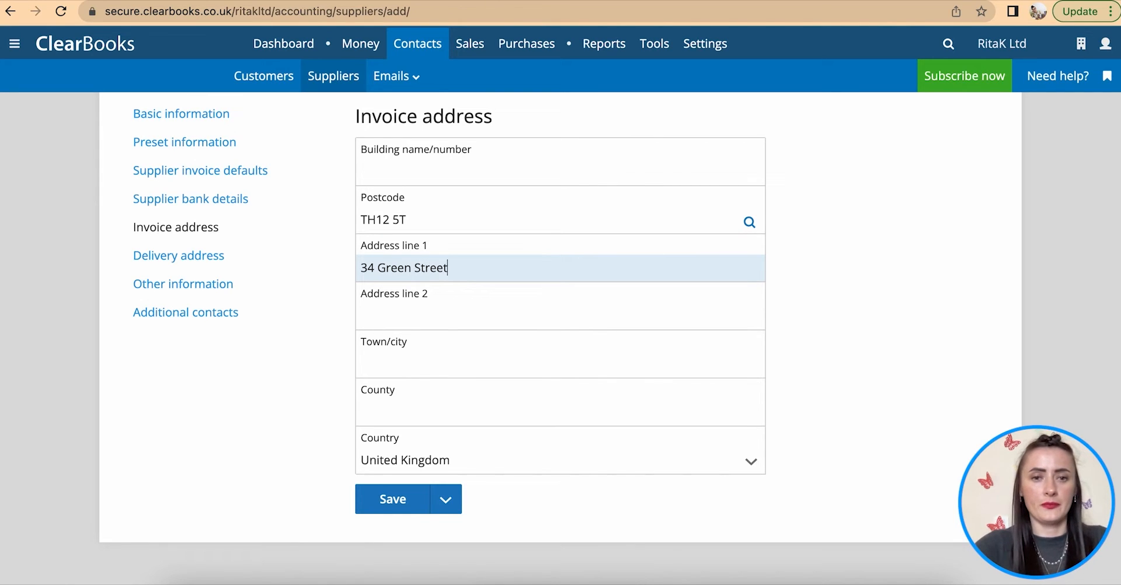
{"action": "left_click", "coordinate": [446, 359]}
{"action": "left_click", "coordinate": [465, 408]}
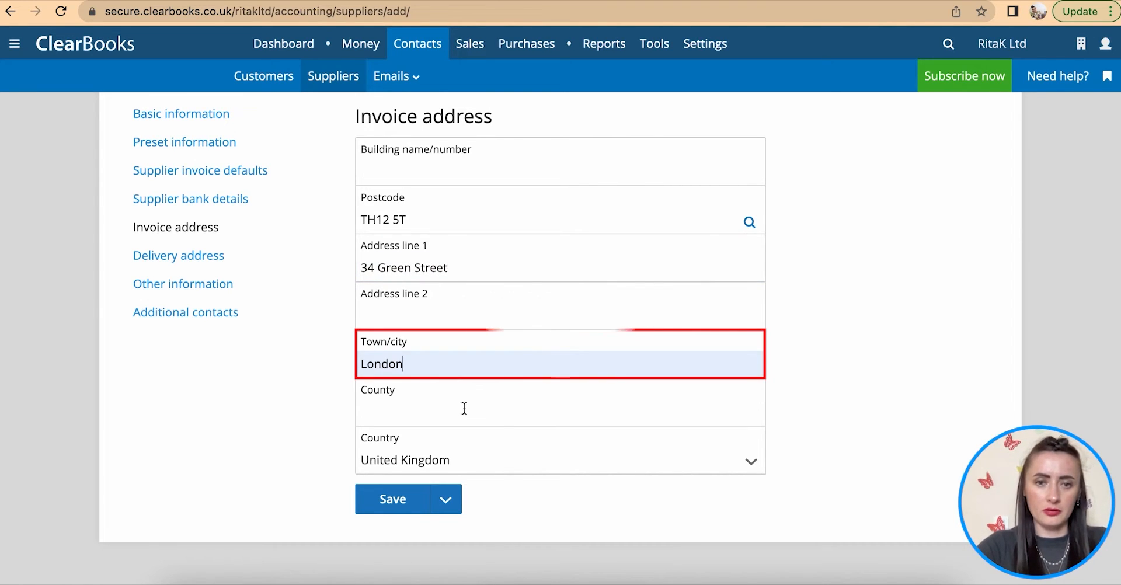
{"action": "left_click", "coordinate": [190, 260]}
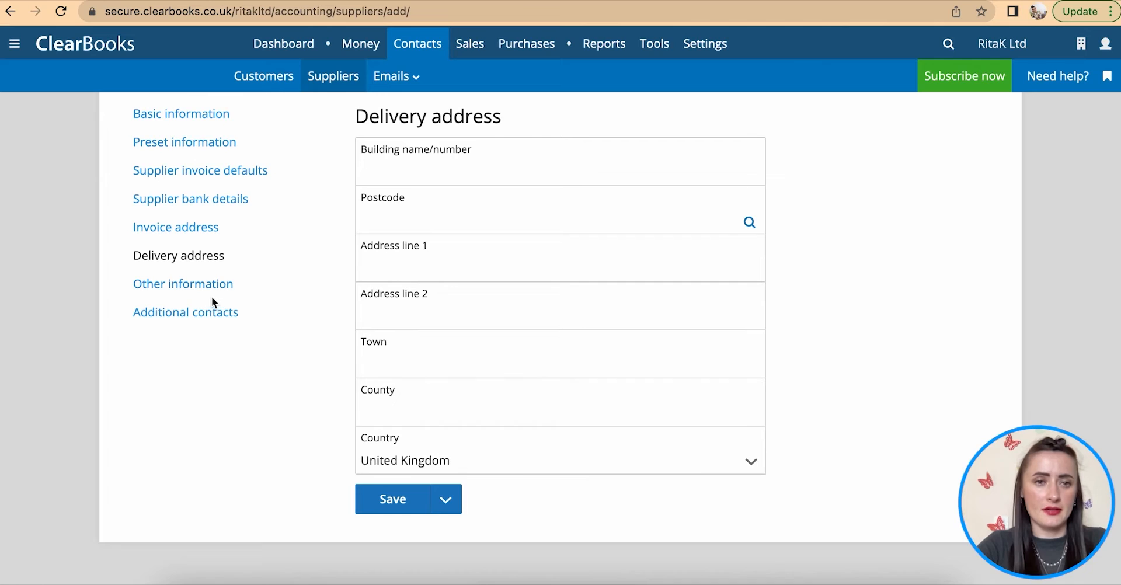
- Under Other information, keep Archive at No and change visible paid invoices on a full statement to 50
{"action": "left_click", "coordinate": [198, 286]}
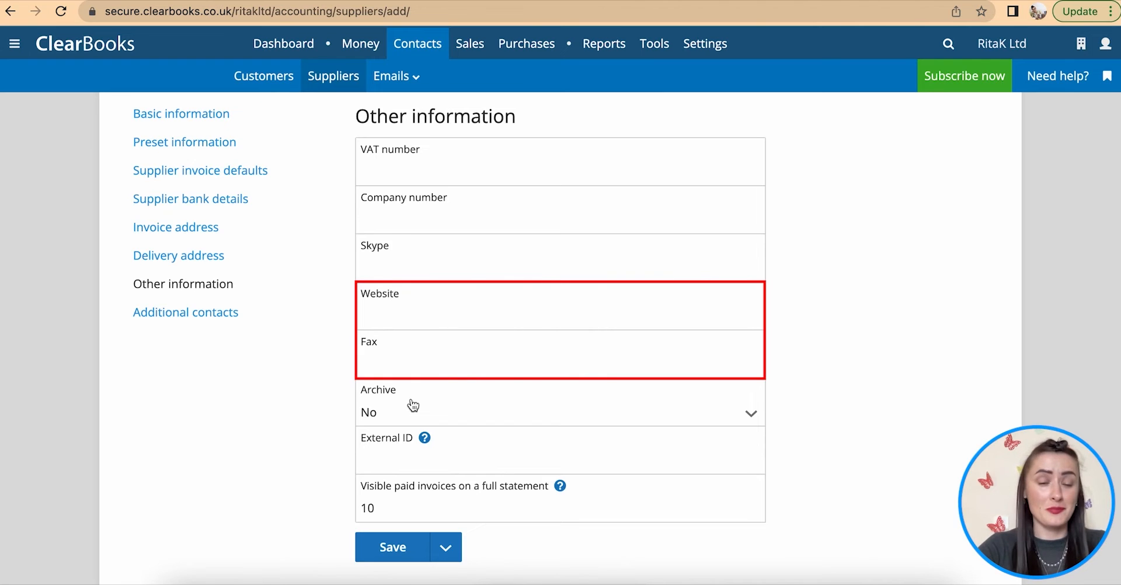
{"action": "scroll", "coordinate": [437, 345], "scroll_direction": "down", "scroll_amount": 2}
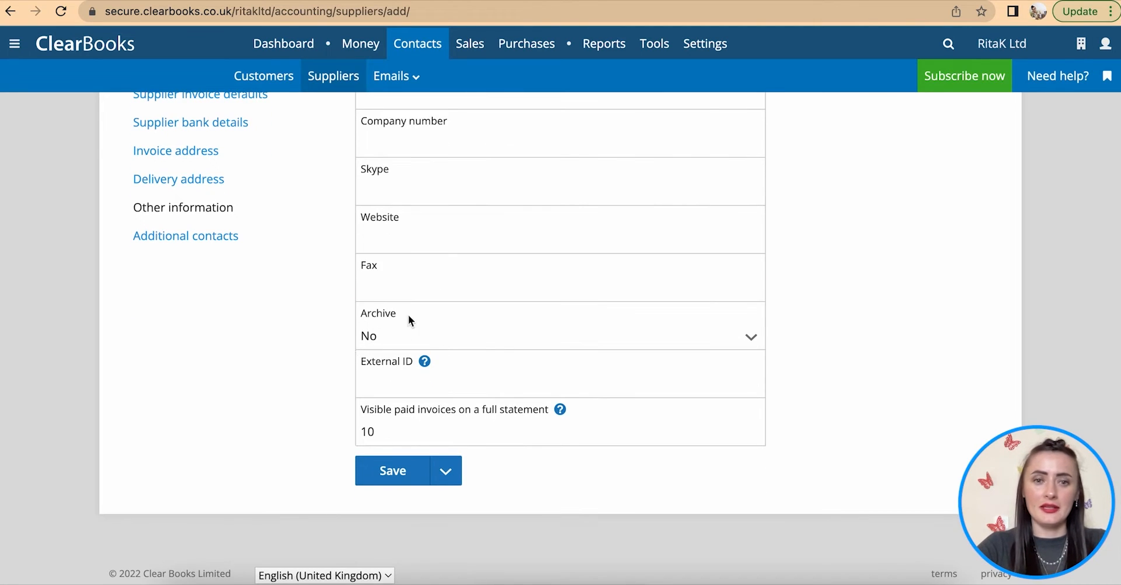
{"action": "left_click", "coordinate": [395, 343]}
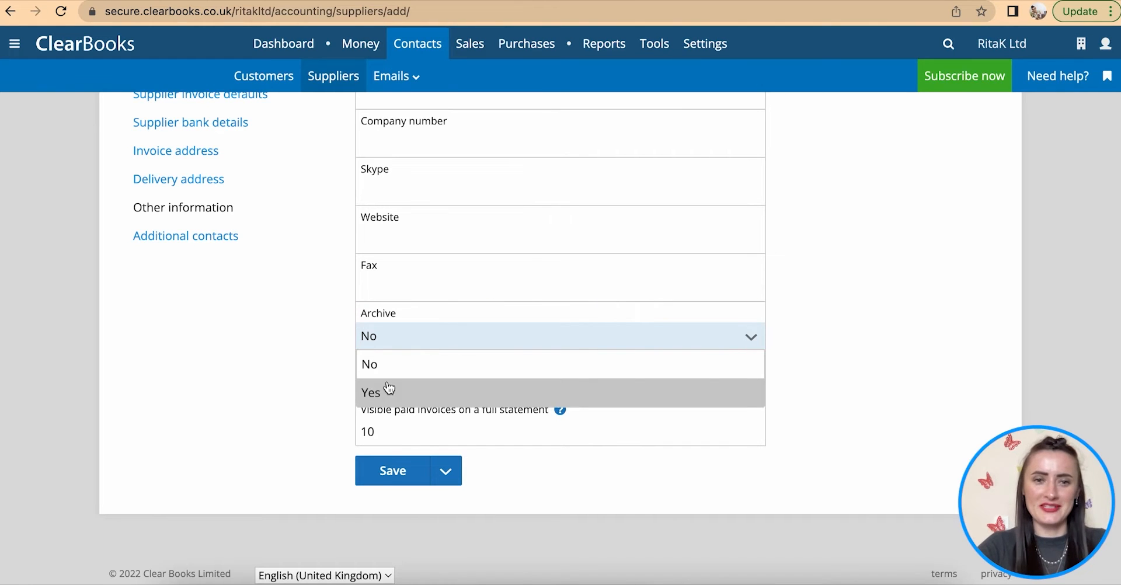
{"action": "left_click", "coordinate": [383, 338]}
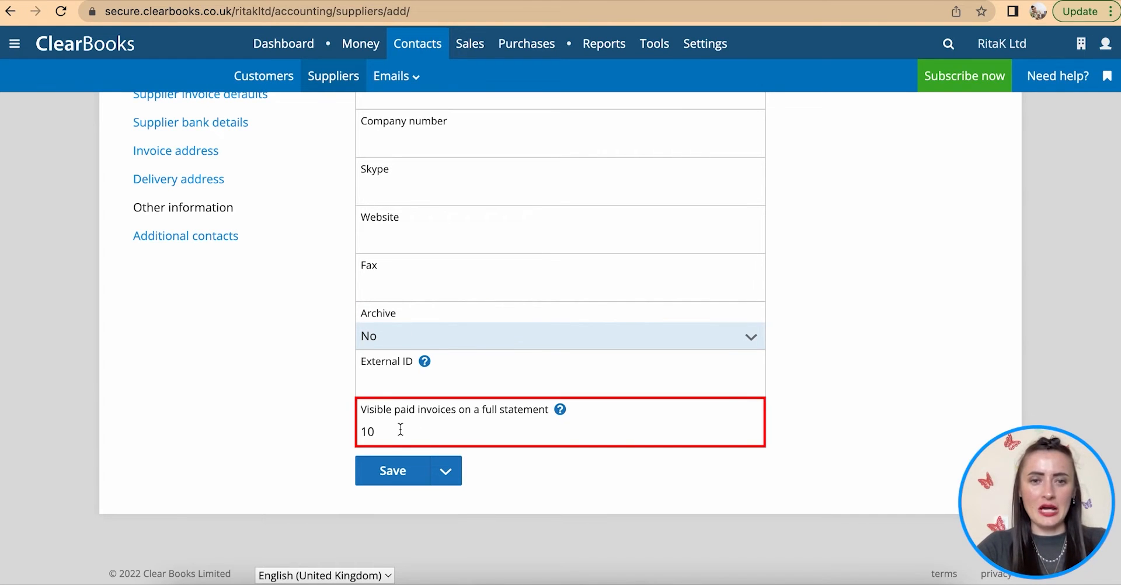
{"action": "left_click_drag", "start_coordinate": [401, 430], "coordinate": [333, 432]}
{"action": "type", "text": "50"}
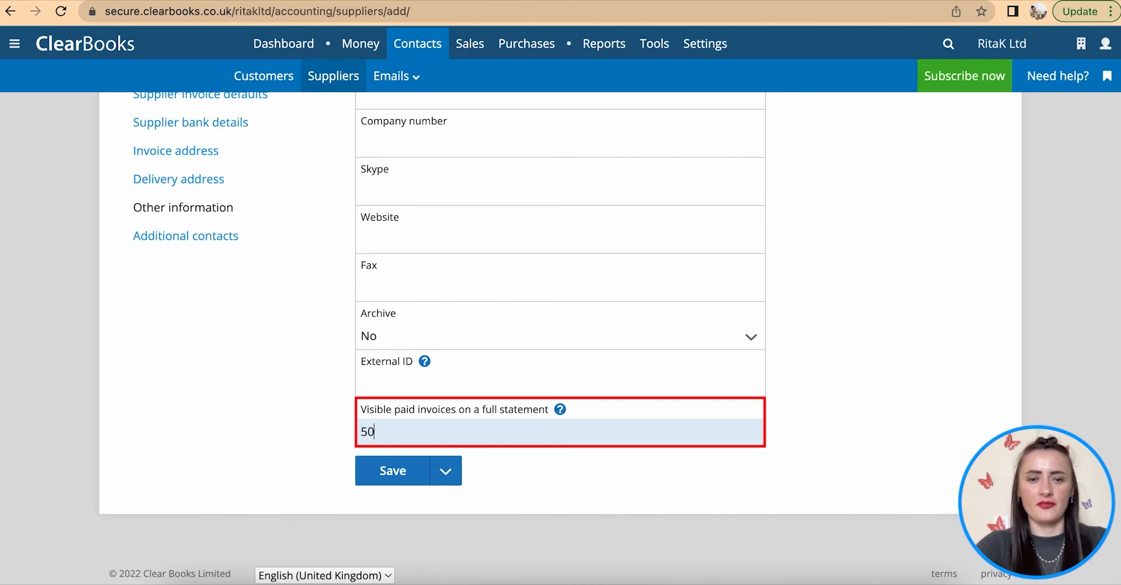
{"action": "left_click", "coordinate": [145, 293]}
{"action": "left_click", "coordinate": [195, 237]}
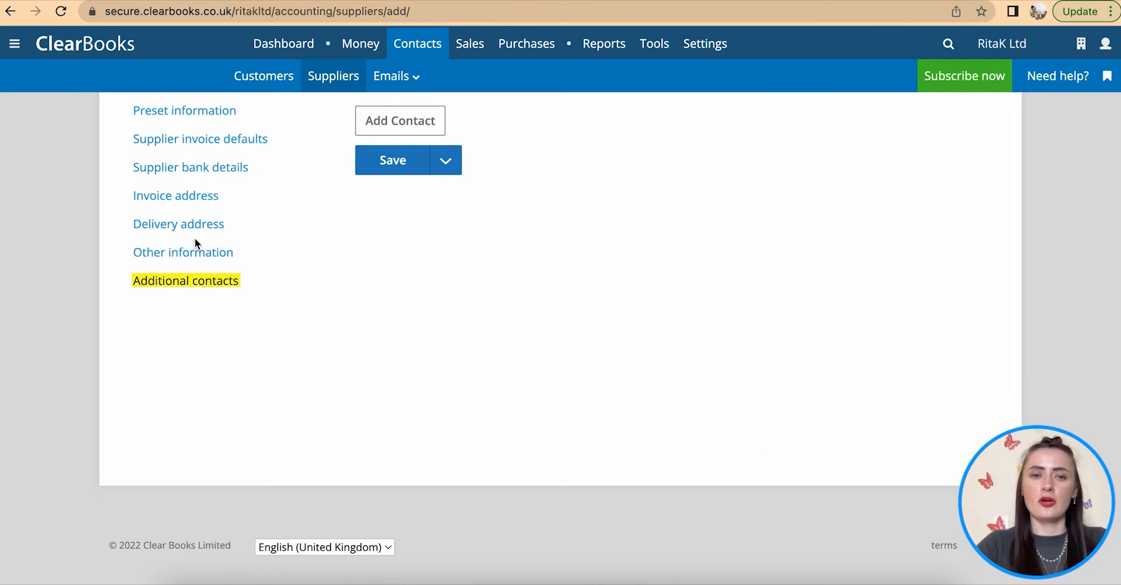
- Review the Basic information and Additional contacts sections, then save Materials Ltd as a new supplier
{"action": "scroll", "coordinate": [390, 158], "scroll_direction": "up", "scroll_amount": 1}
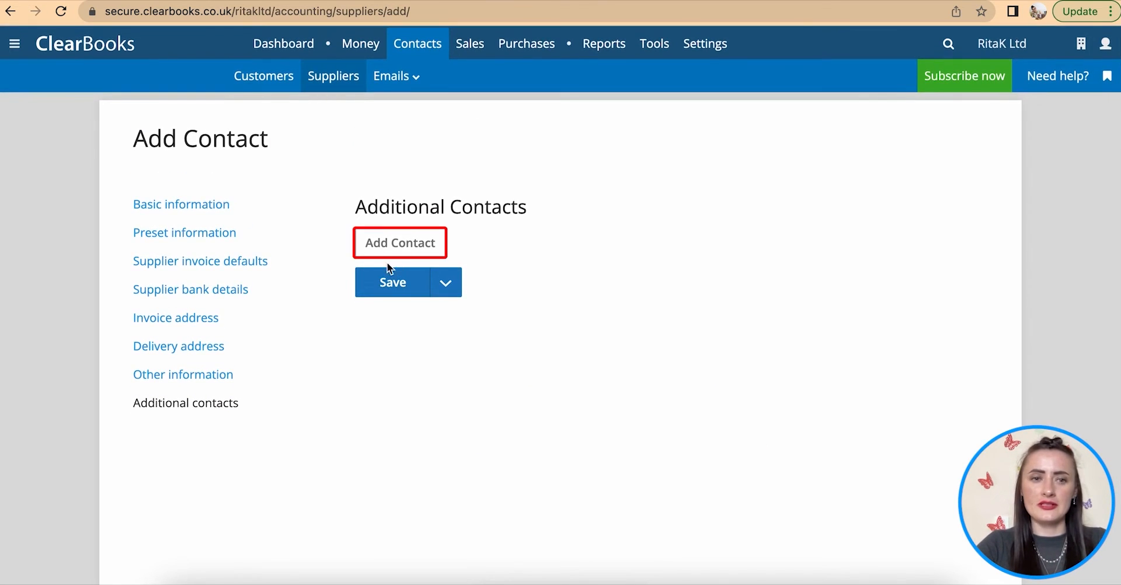
{"action": "left_click", "coordinate": [170, 204]}
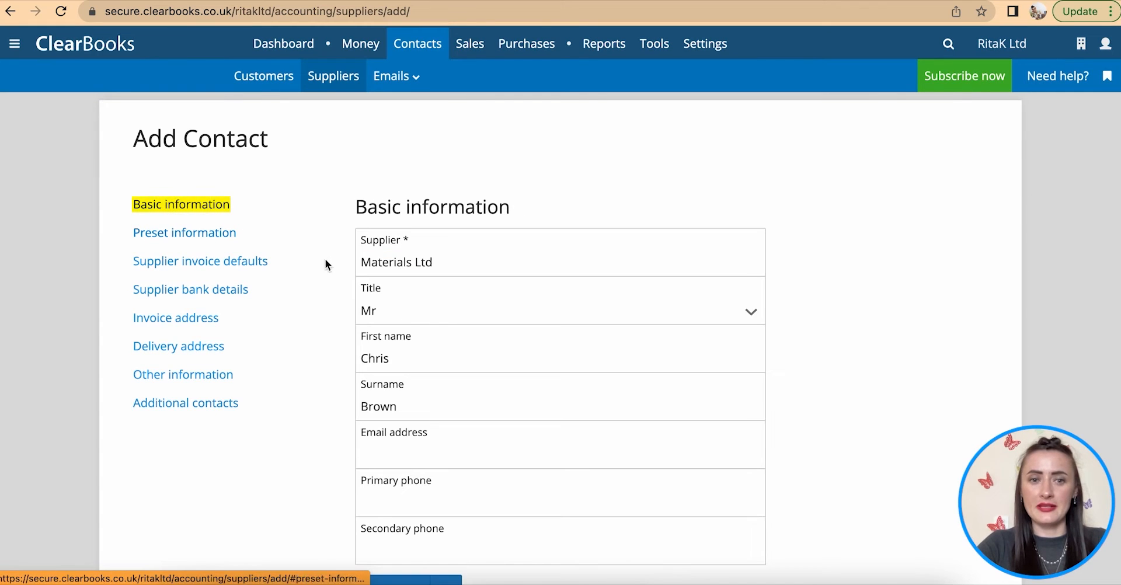
{"action": "left_click", "coordinate": [176, 403]}
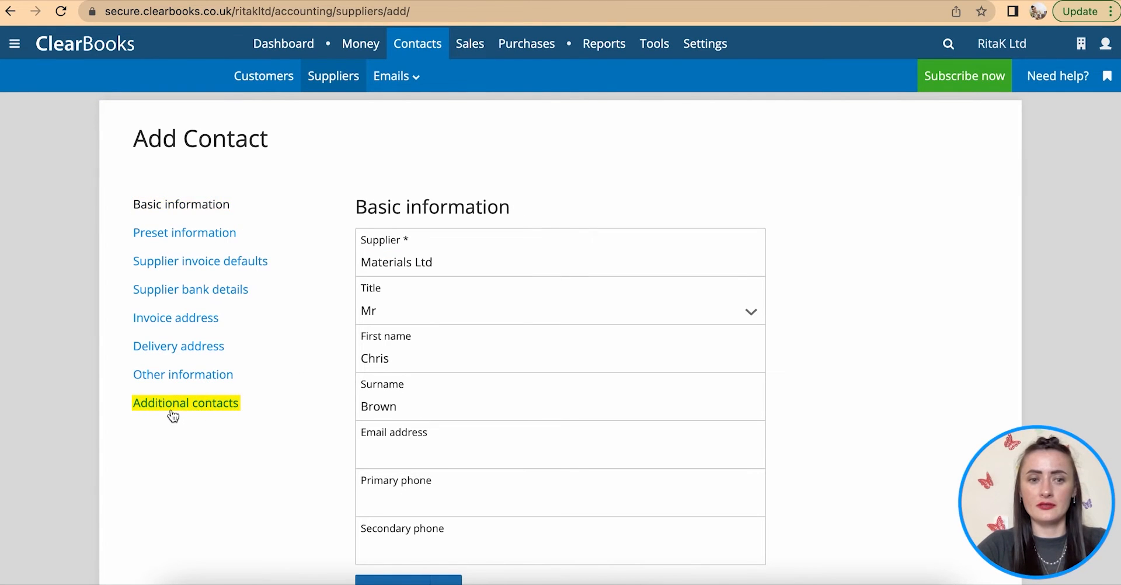
{"action": "scroll", "coordinate": [291, 464], "scroll_direction": "down", "scroll_amount": 1}
{"action": "scroll", "coordinate": [291, 458], "scroll_direction": "down", "scroll_amount": 2}
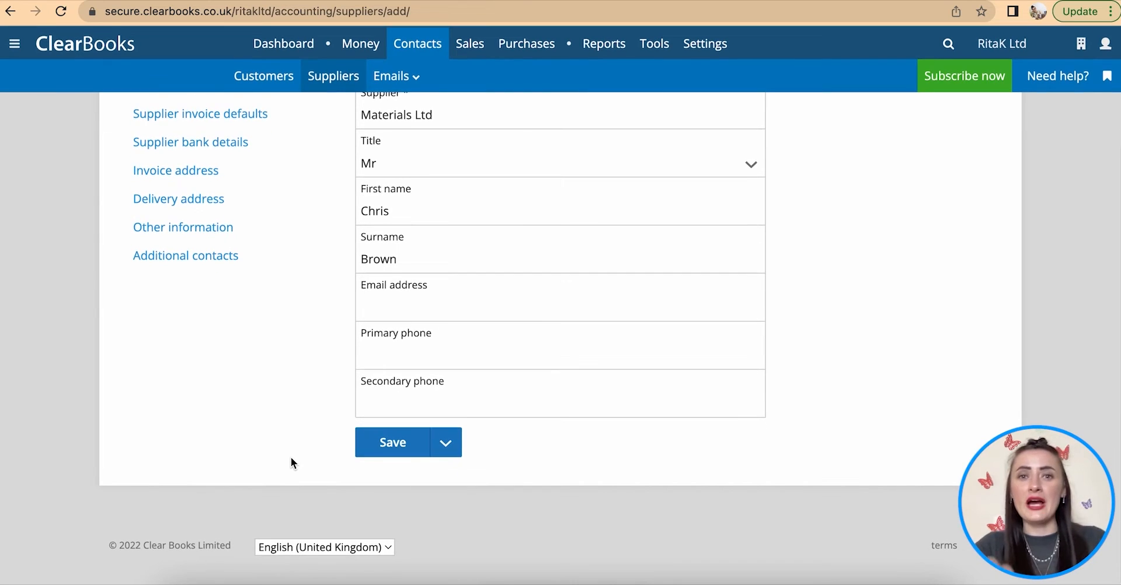
{"action": "scroll", "coordinate": [291, 463], "scroll_direction": "up", "scroll_amount": 2}
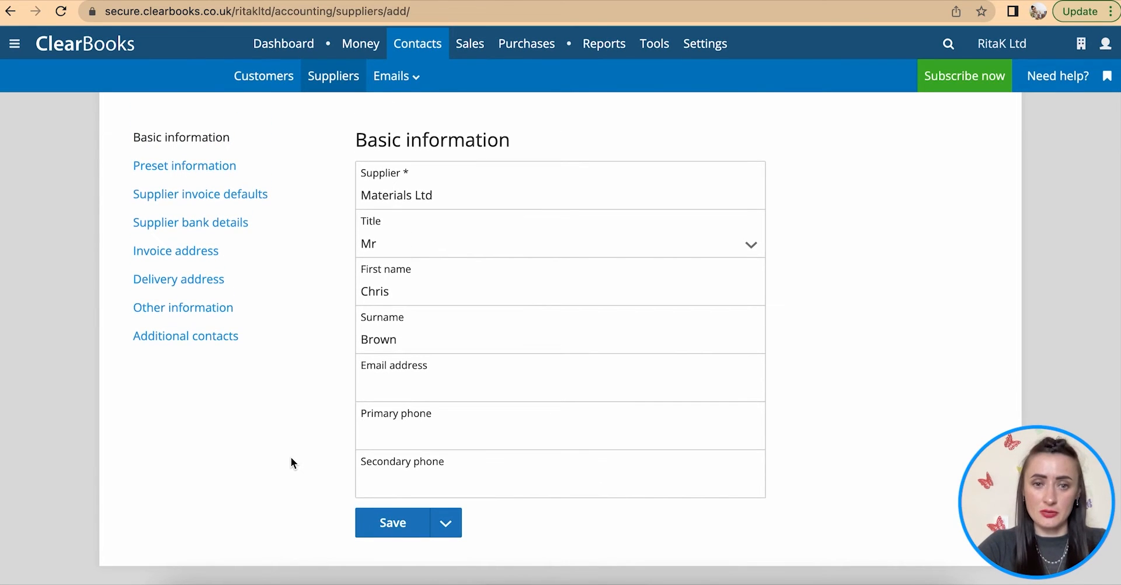
{"action": "left_click", "coordinate": [391, 529]}
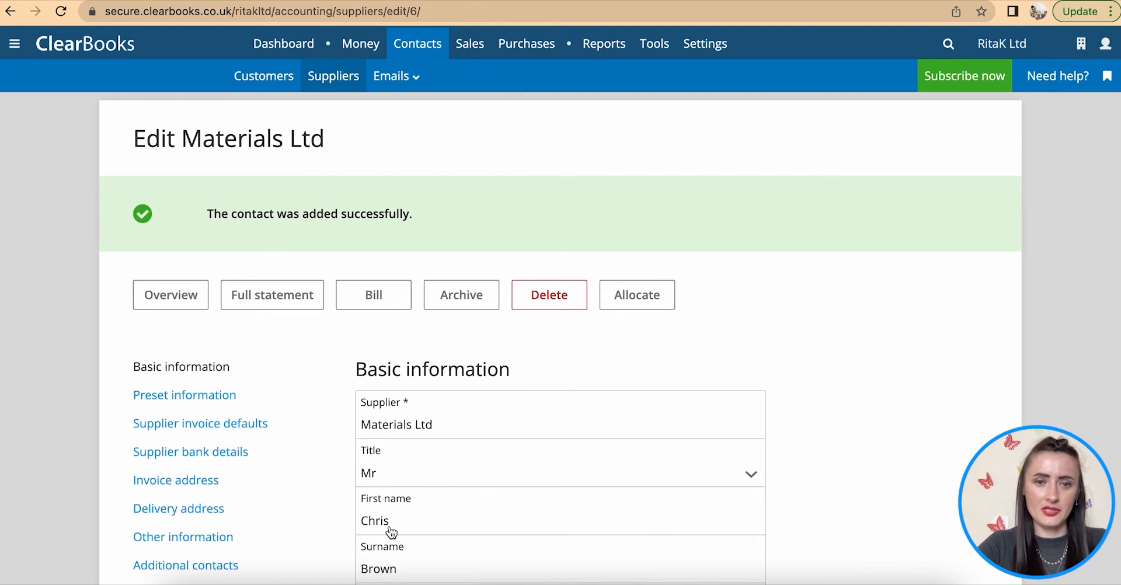
- Scroll through Materials Ltd's overview page, then view the suppliers list showing all 5 suppliers
{"action": "scroll", "coordinate": [390, 528], "scroll_direction": "down", "scroll_amount": 2}
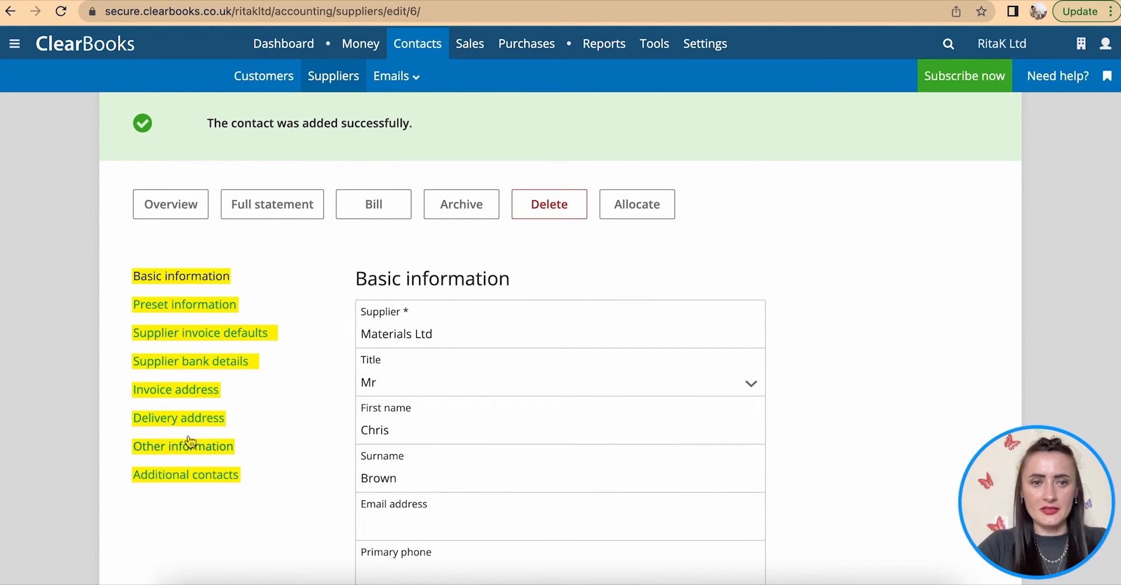
{"action": "left_click", "coordinate": [171, 202]}
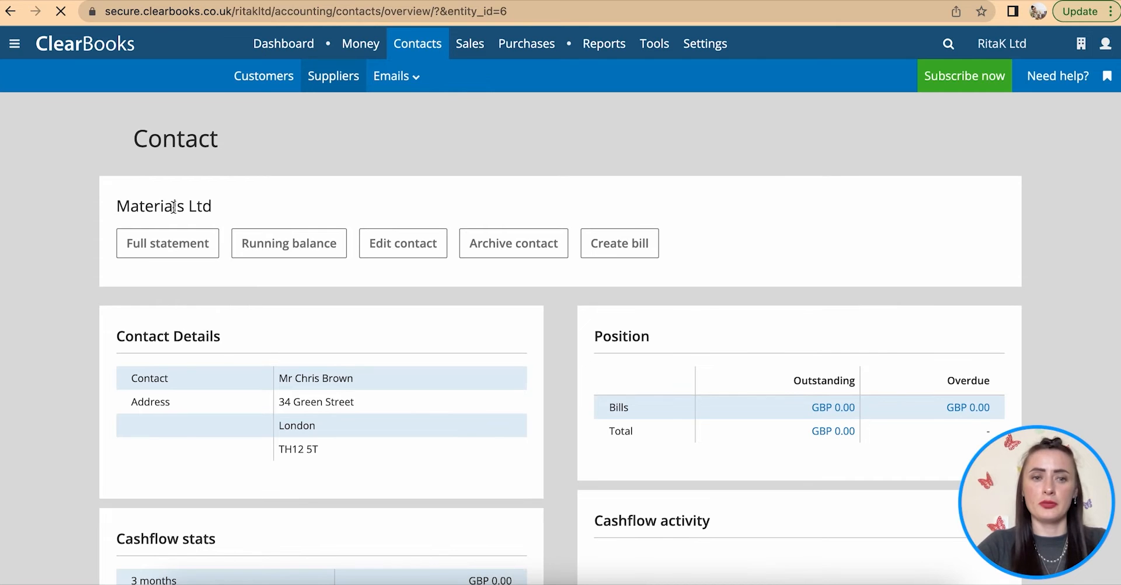
{"action": "scroll", "coordinate": [451, 321], "scroll_direction": "down", "scroll_amount": 2}
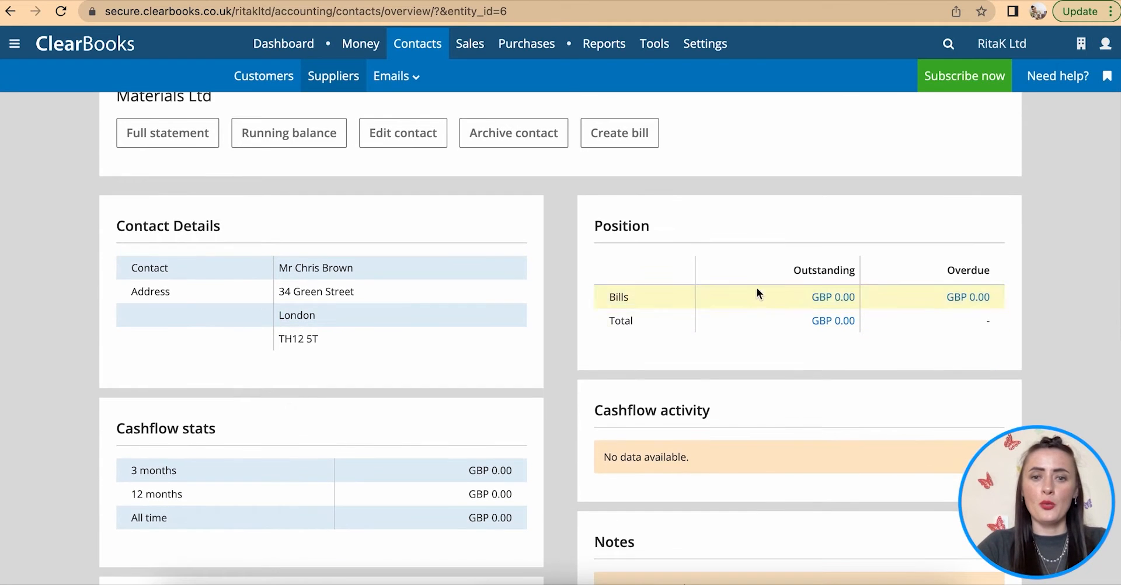
{"action": "scroll", "coordinate": [359, 518], "scroll_direction": "down", "scroll_amount": 3}
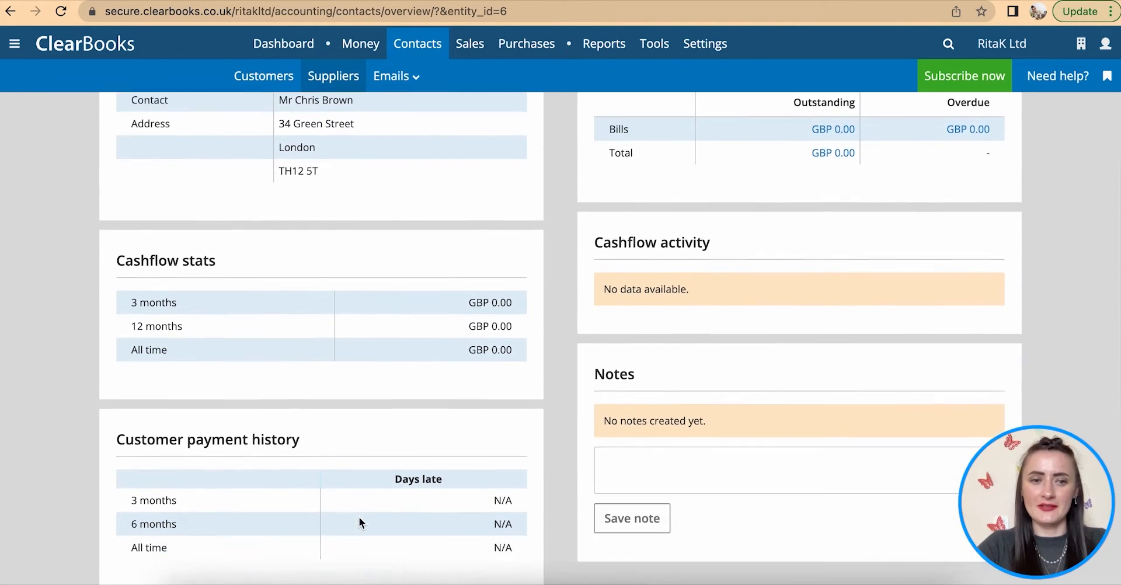
{"action": "scroll", "coordinate": [358, 517], "scroll_direction": "up", "scroll_amount": 2}
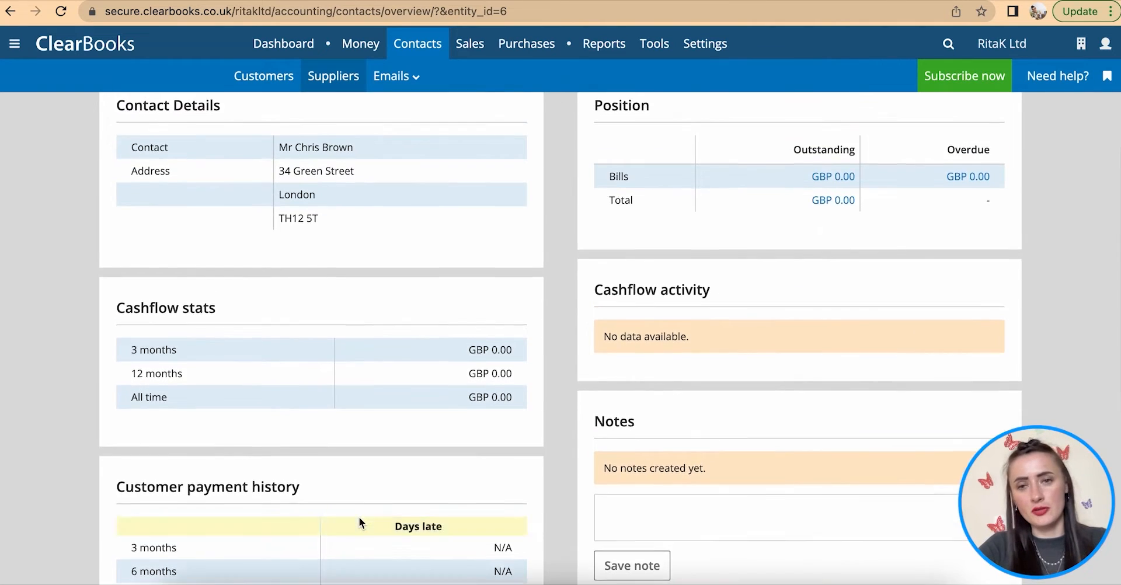
{"action": "scroll", "coordinate": [359, 517], "scroll_direction": "up", "scroll_amount": 3}
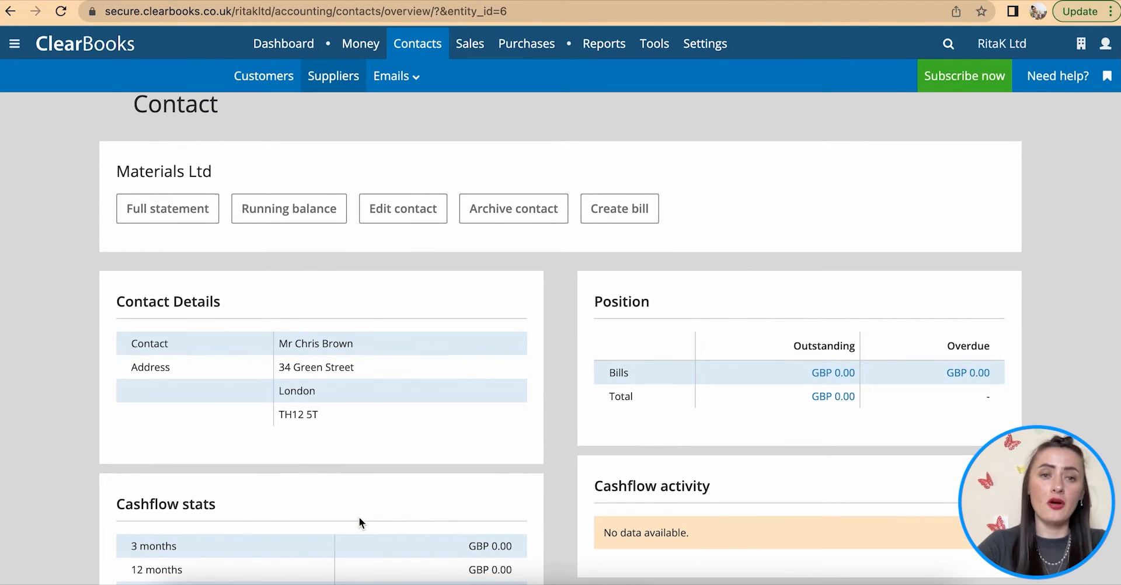
{"action": "left_click", "coordinate": [334, 76]}
{"action": "scroll", "coordinate": [370, 552], "scroll_direction": "down", "scroll_amount": 2}
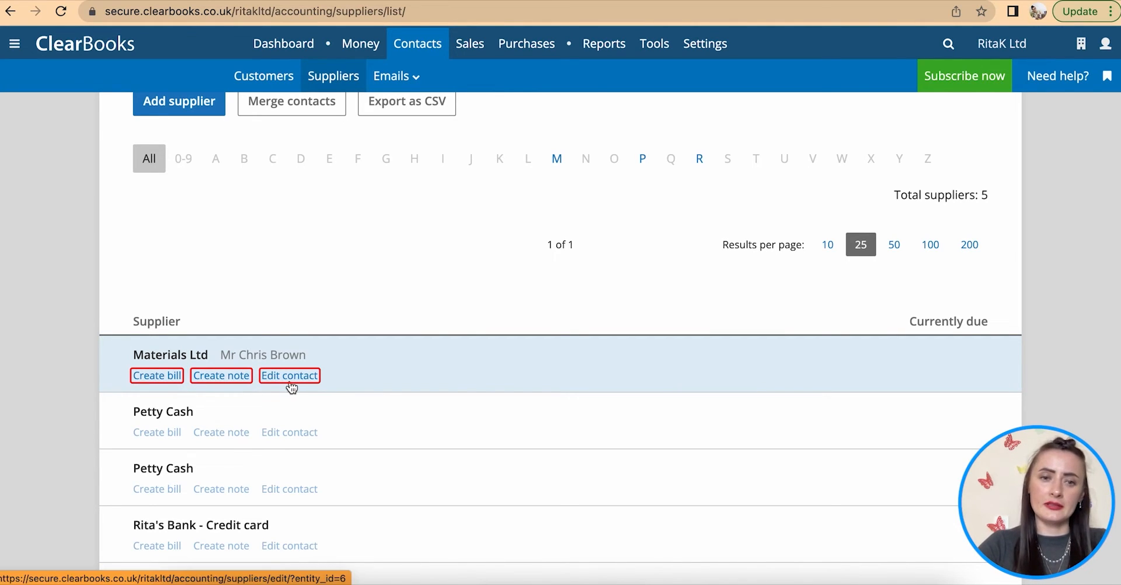
- Go to the Customers list and filter it to names starting with O
{"action": "scroll", "coordinate": [286, 367], "scroll_direction": "up", "scroll_amount": 2}
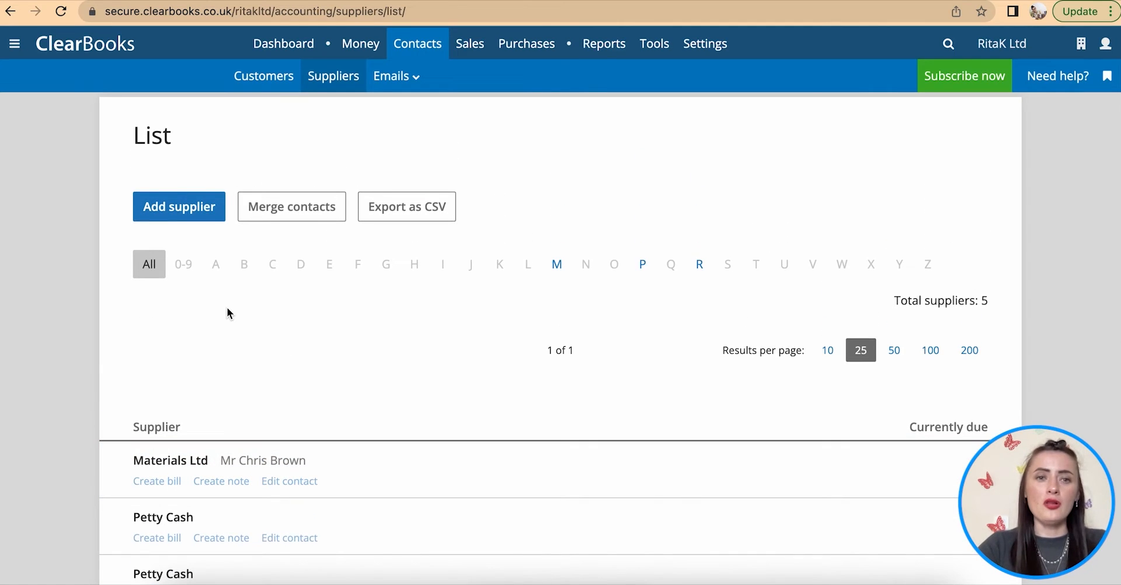
{"action": "left_click", "coordinate": [272, 85]}
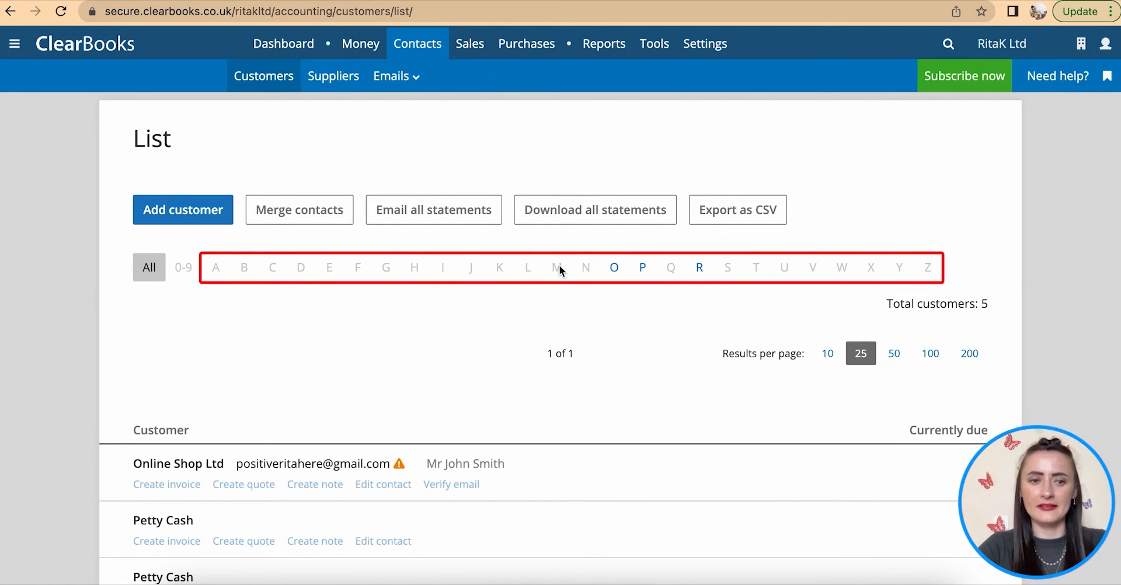
{"action": "left_click", "coordinate": [613, 272]}
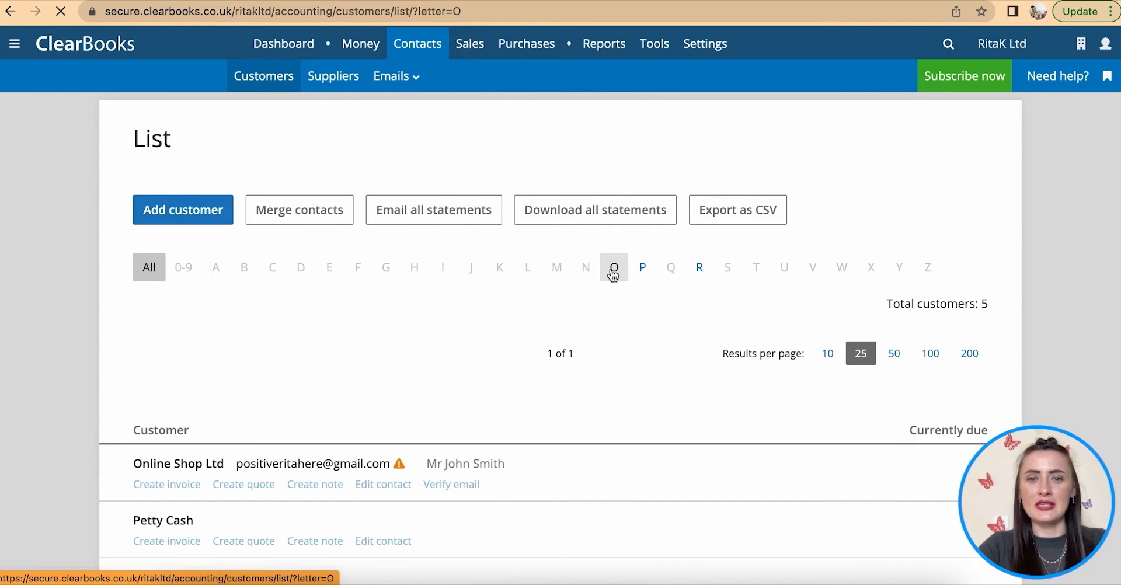
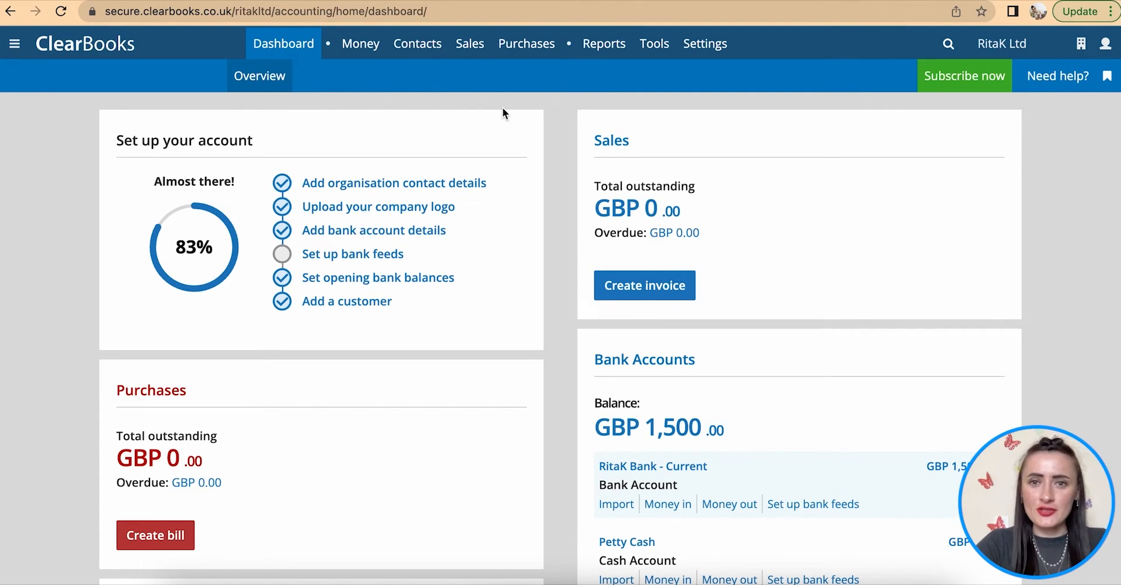
- Confirm Fixed assets is enabled under Toggle features, then open the empty All stock list
{"action": "mouse_move", "coordinate": [654, 46]}
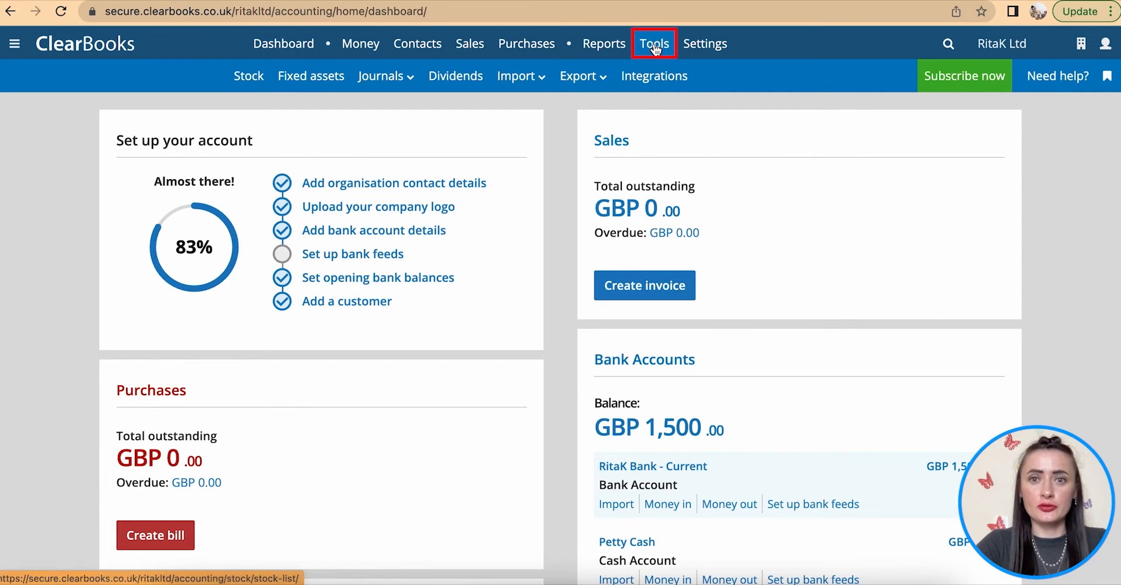
{"action": "mouse_move", "coordinate": [613, 75]}
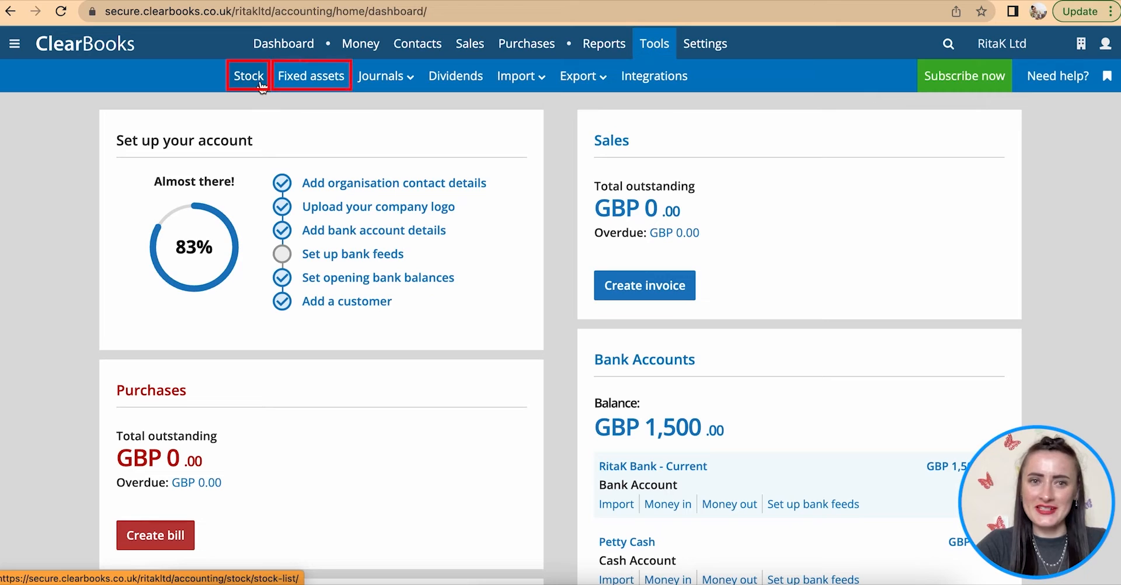
{"action": "mouse_move", "coordinate": [420, 61]}
{"action": "mouse_move", "coordinate": [724, 41]}
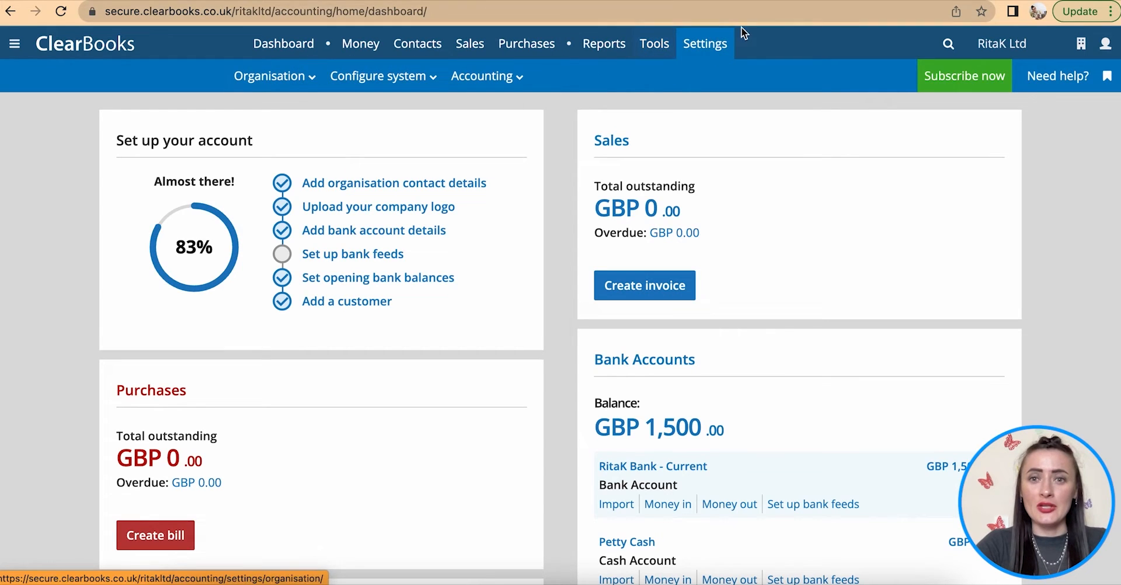
{"action": "mouse_move", "coordinate": [409, 78]}
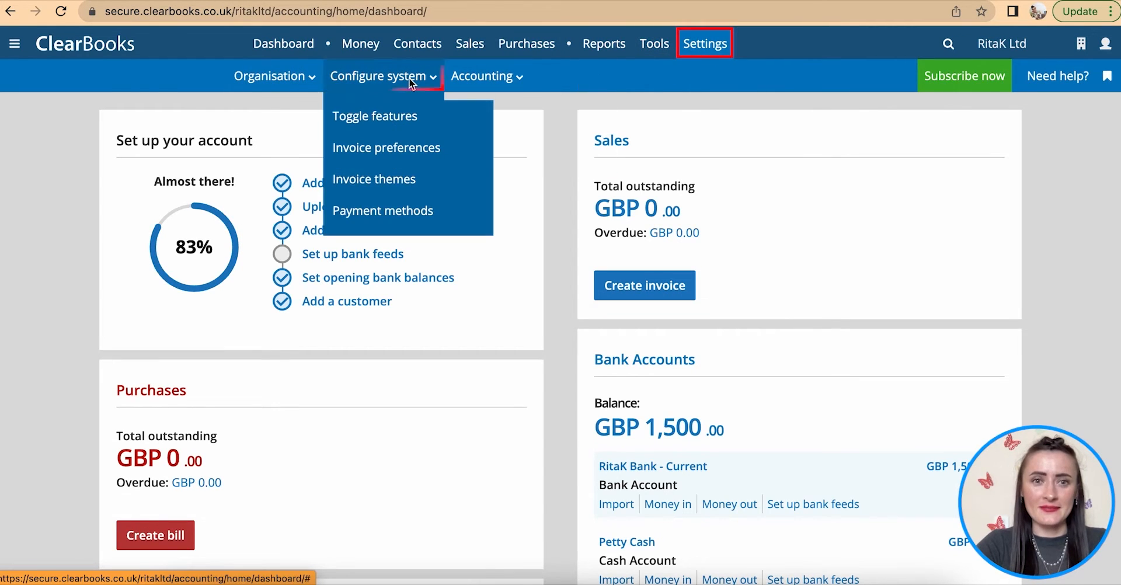
{"action": "left_click", "coordinate": [392, 127]}
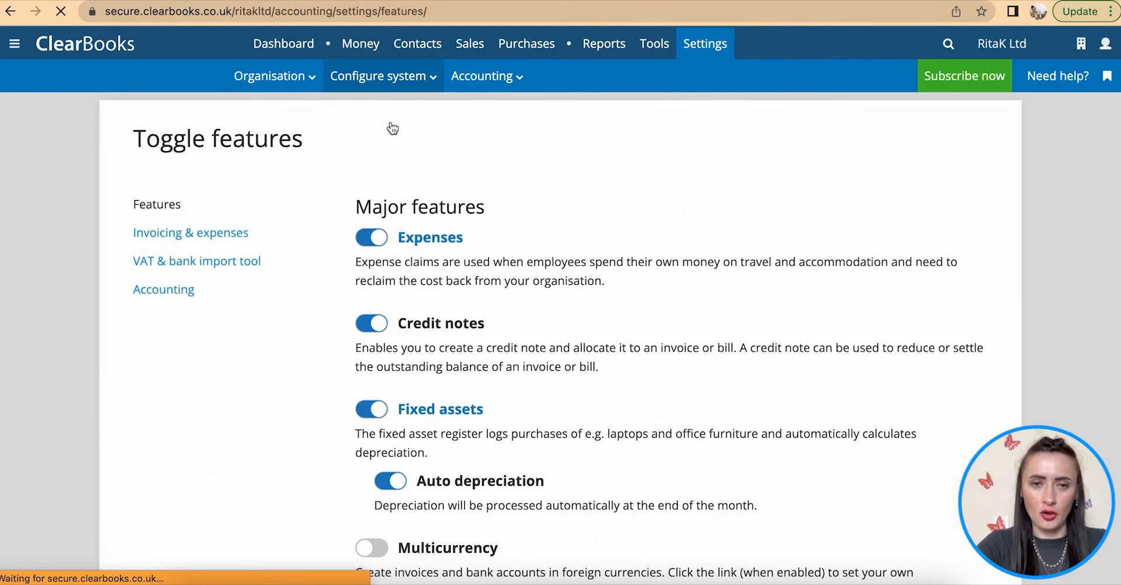
{"action": "scroll", "coordinate": [515, 335], "scroll_direction": "down", "scroll_amount": 3}
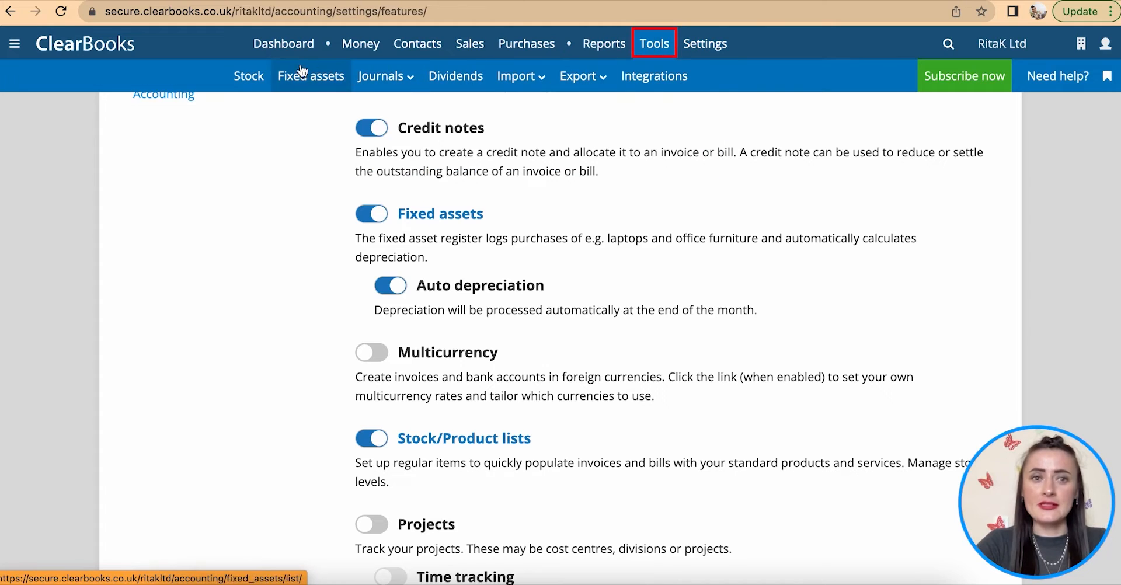
{"action": "left_click", "coordinate": [250, 84]}
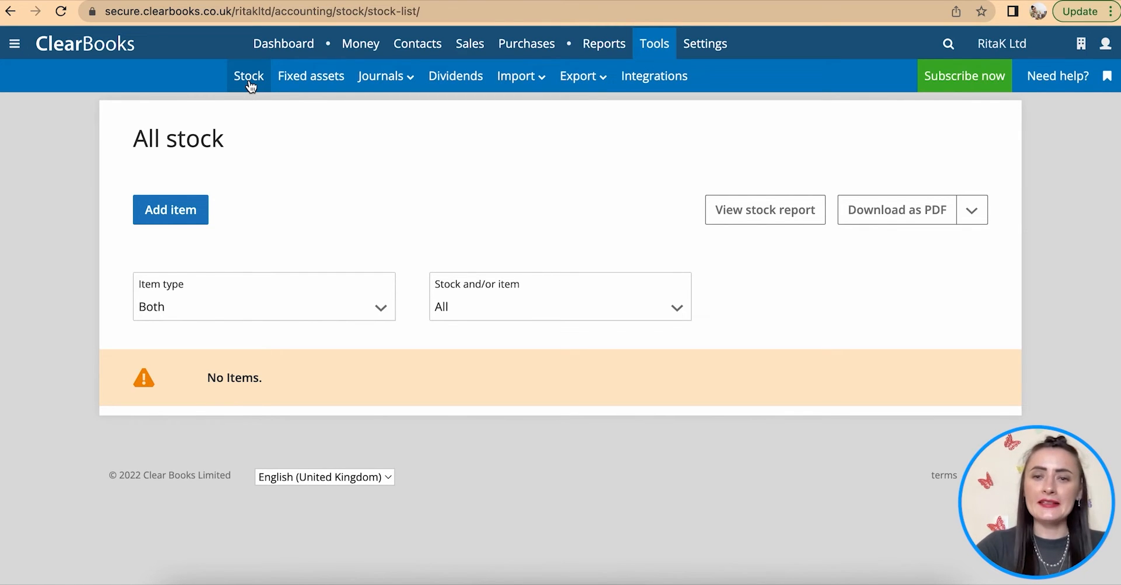
- Start a new stock item and set its item type to Both
{"action": "left_click", "coordinate": [172, 211]}
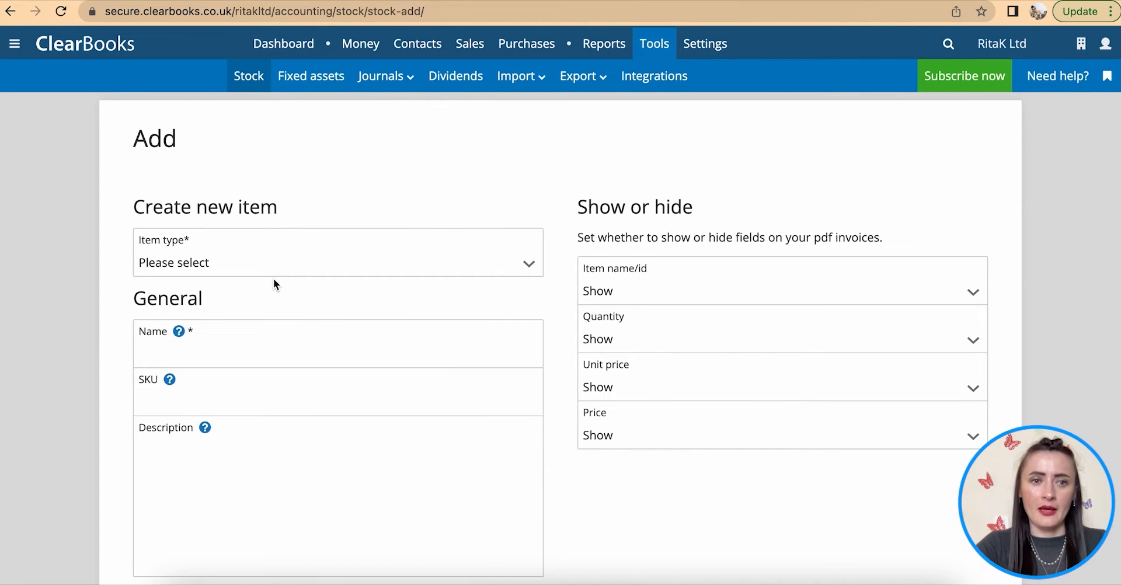
{"action": "scroll", "coordinate": [273, 278], "scroll_direction": "down", "scroll_amount": 1}
{"action": "left_click", "coordinate": [242, 234]}
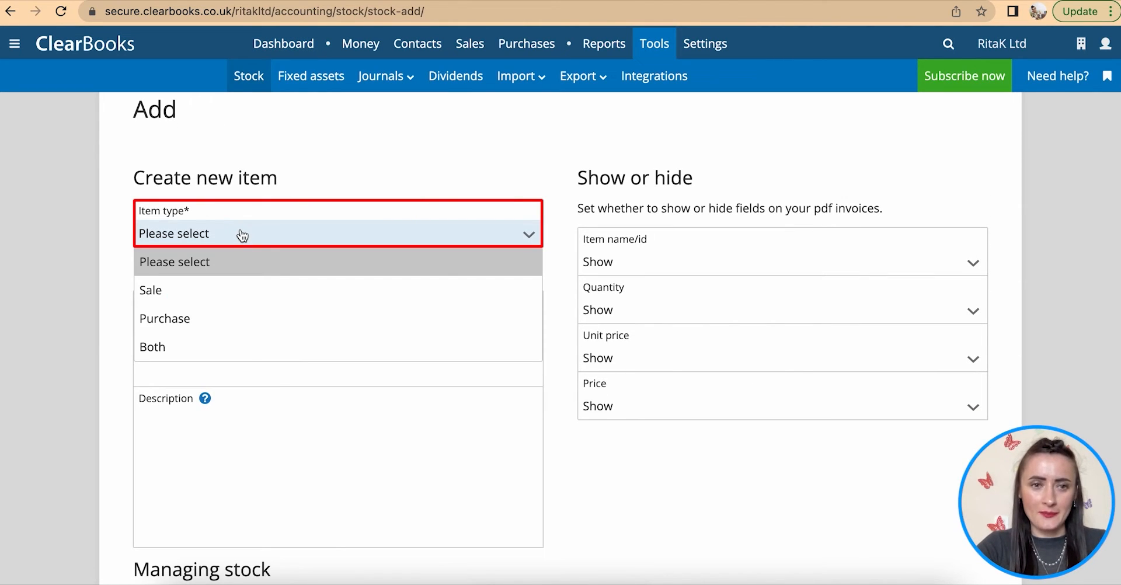
{"action": "left_click", "coordinate": [203, 350]}
{"action": "left_click", "coordinate": [199, 322]}
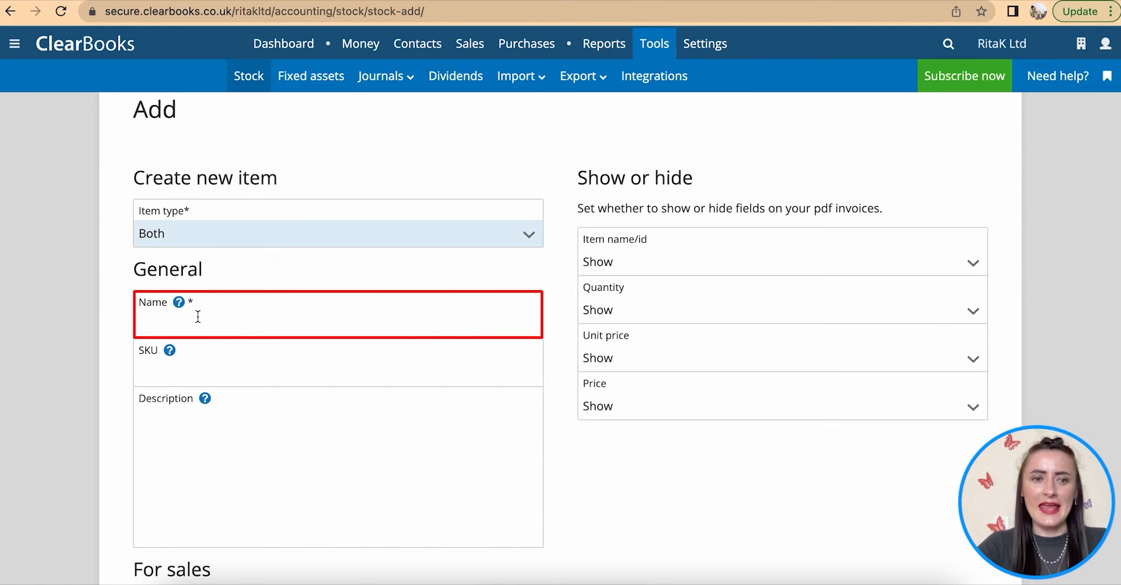
- Name the item 'Necklace - White pearl' and paste the same text as its description
{"action": "left_click", "coordinate": [198, 319]}
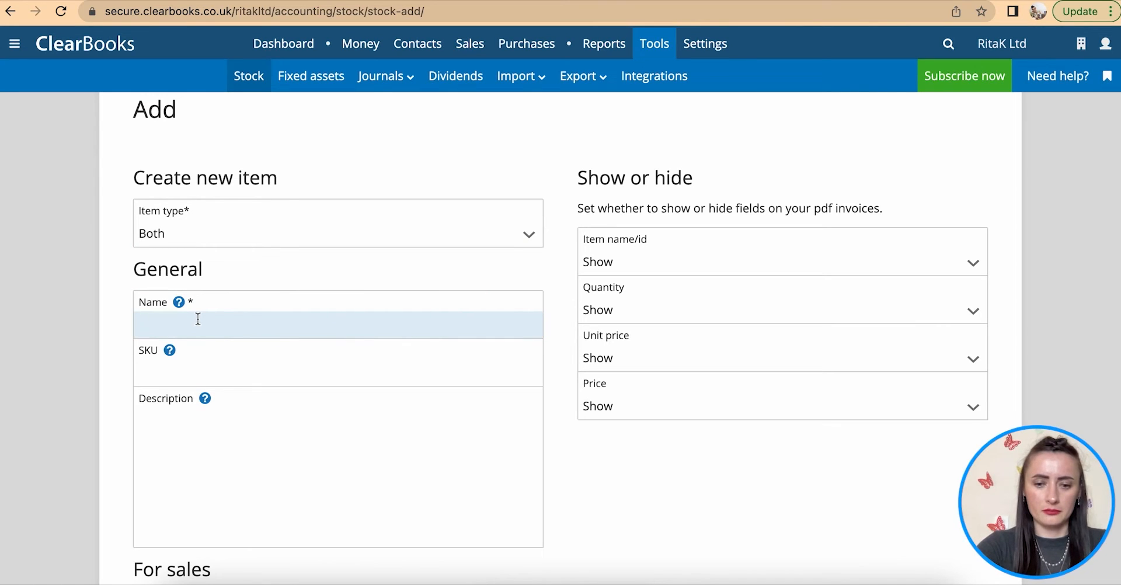
{"action": "type", "text": "Necklace -"}
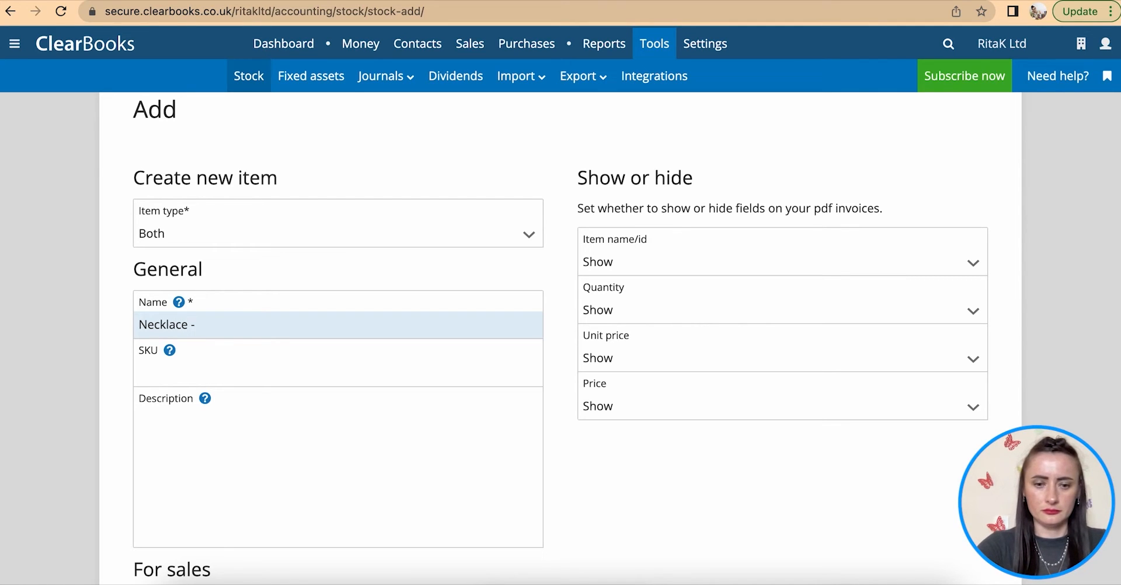
{"action": "type", "text": "White pearl"}
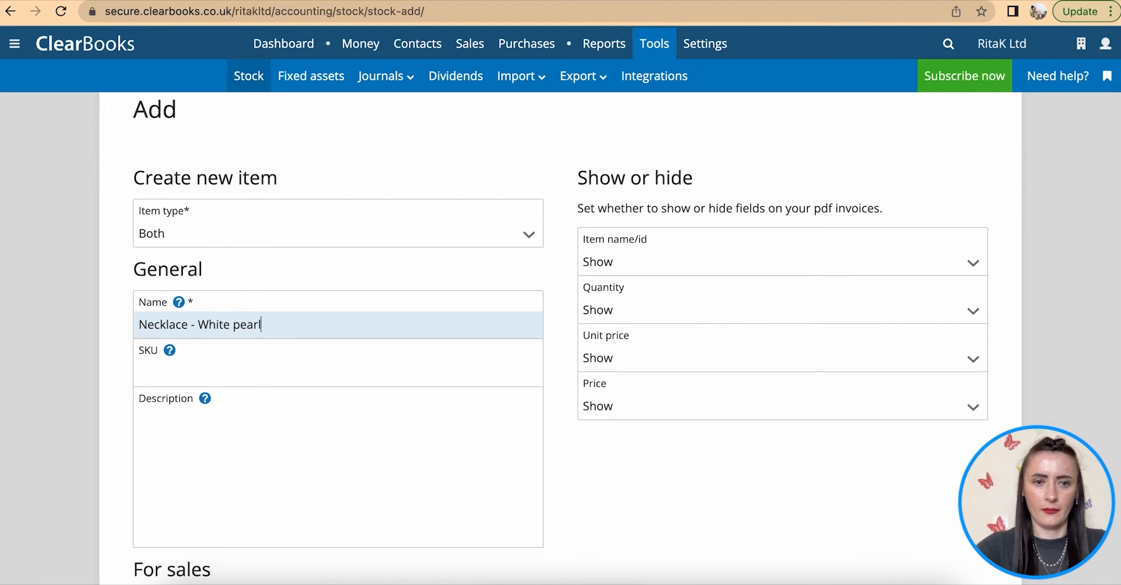
{"action": "scroll", "coordinate": [344, 356], "scroll_direction": "down", "scroll_amount": 2}
{"action": "left_click_drag", "start_coordinate": [274, 279], "coordinate": [141, 279]}
{"action": "key", "text": "ctrl+c"}
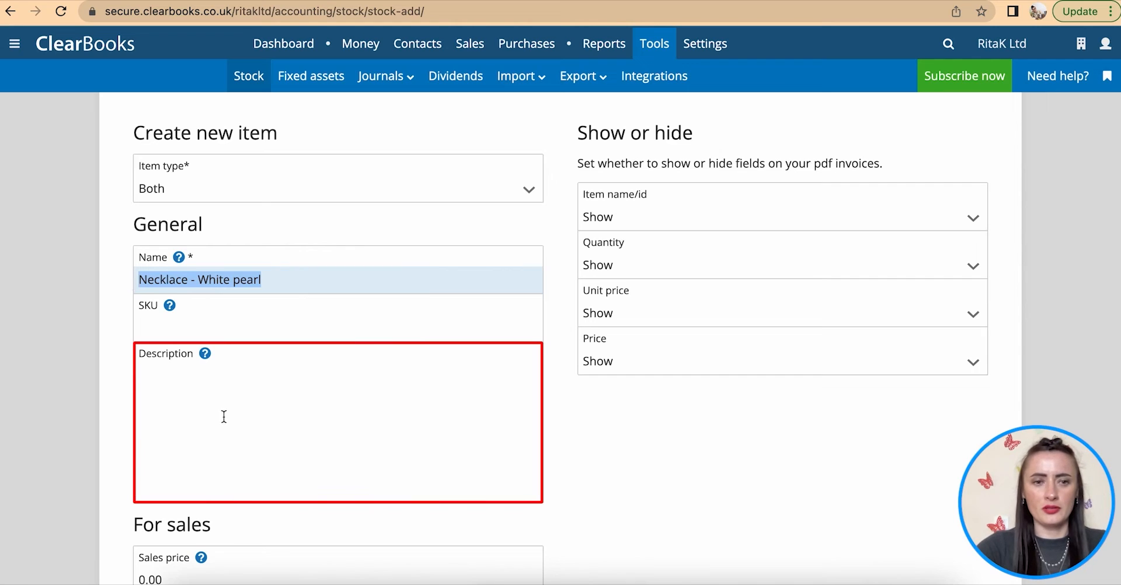
{"action": "left_click", "coordinate": [219, 399]}
{"action": "key", "text": "ctrl+v"}
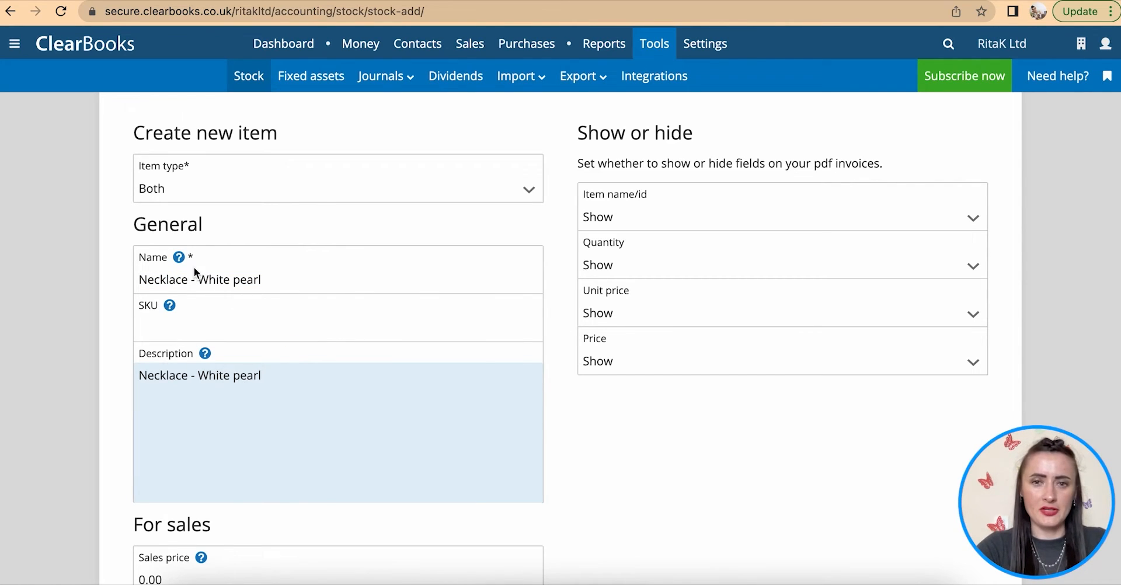
{"action": "scroll", "coordinate": [270, 423], "scroll_direction": "down", "scroll_amount": 3}
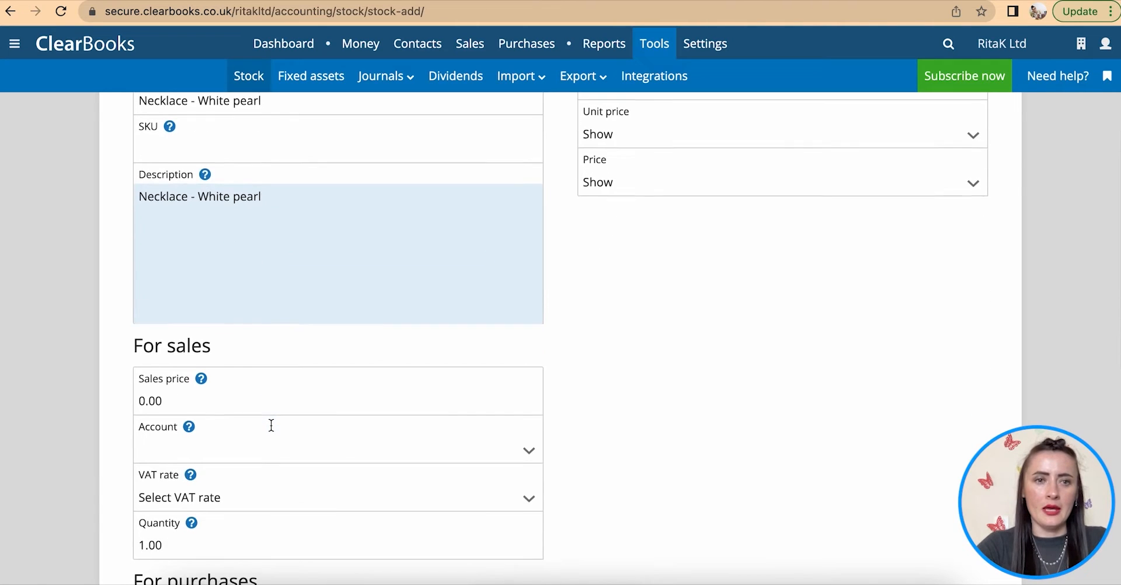
{"action": "scroll", "coordinate": [271, 423], "scroll_direction": "up", "scroll_amount": 4}
{"action": "scroll", "coordinate": [232, 467], "scroll_direction": "down", "scroll_amount": 5}
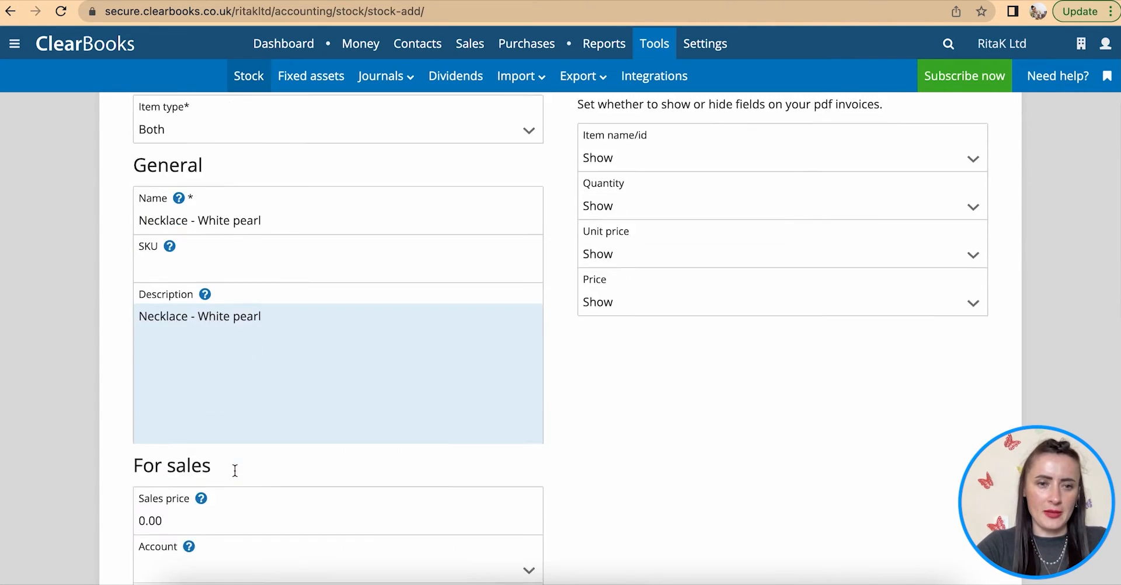
{"action": "scroll", "coordinate": [235, 476], "scroll_direction": "down", "scroll_amount": 3}
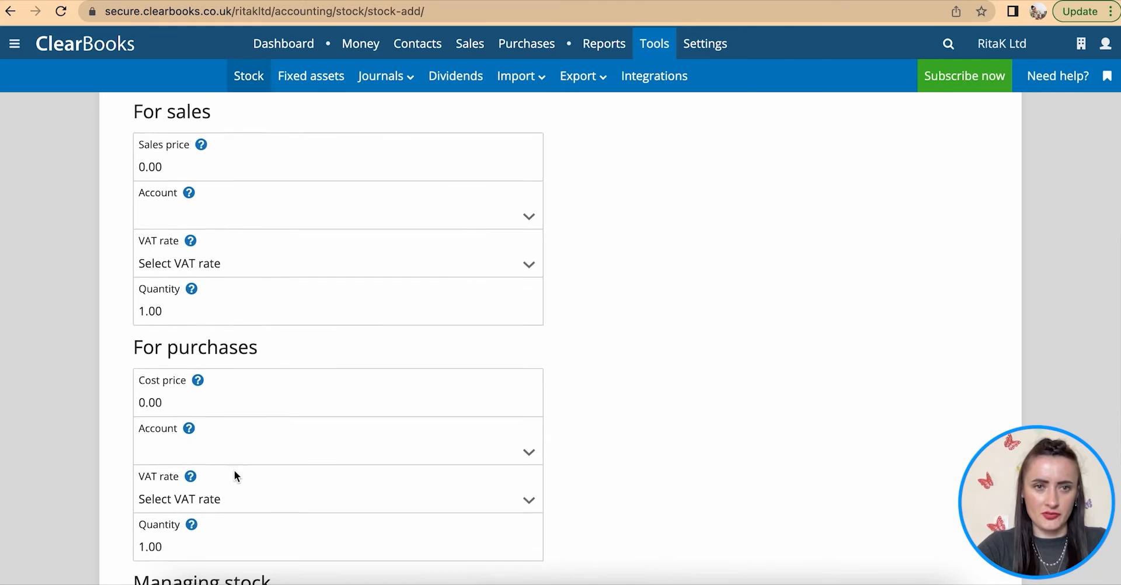
{"action": "scroll", "coordinate": [234, 471], "scroll_direction": "up", "scroll_amount": 1}
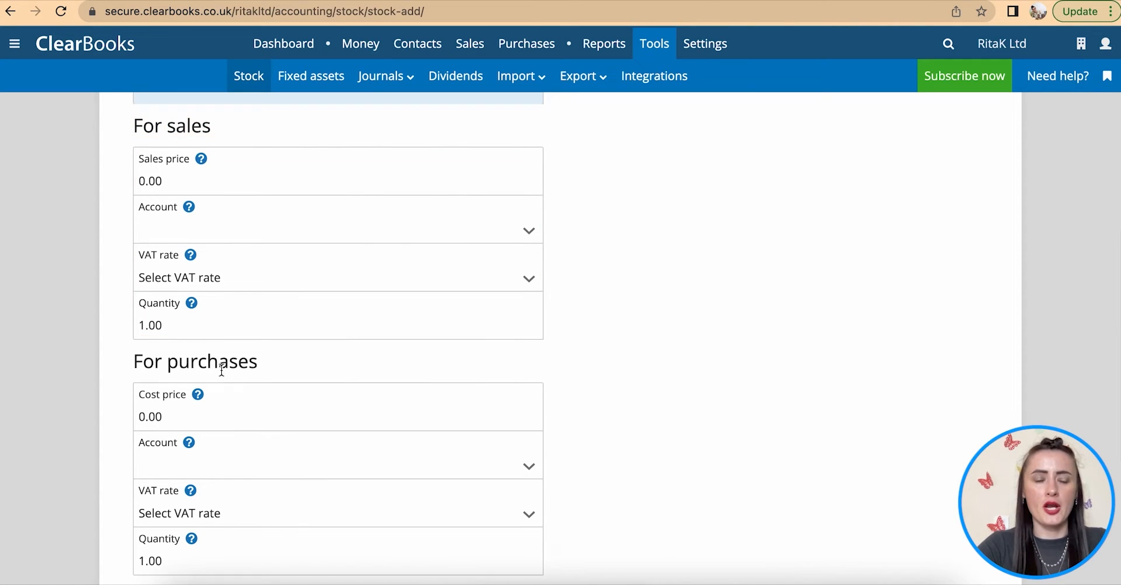
- Set the sales price to 25, sales account Sales - Necklaces, and sales VAT rate No VAT
{"action": "left_click", "coordinate": [170, 186]}
{"action": "left_click_drag", "start_coordinate": [169, 187], "coordinate": [119, 185]}
{"action": "type", "text": "25"}
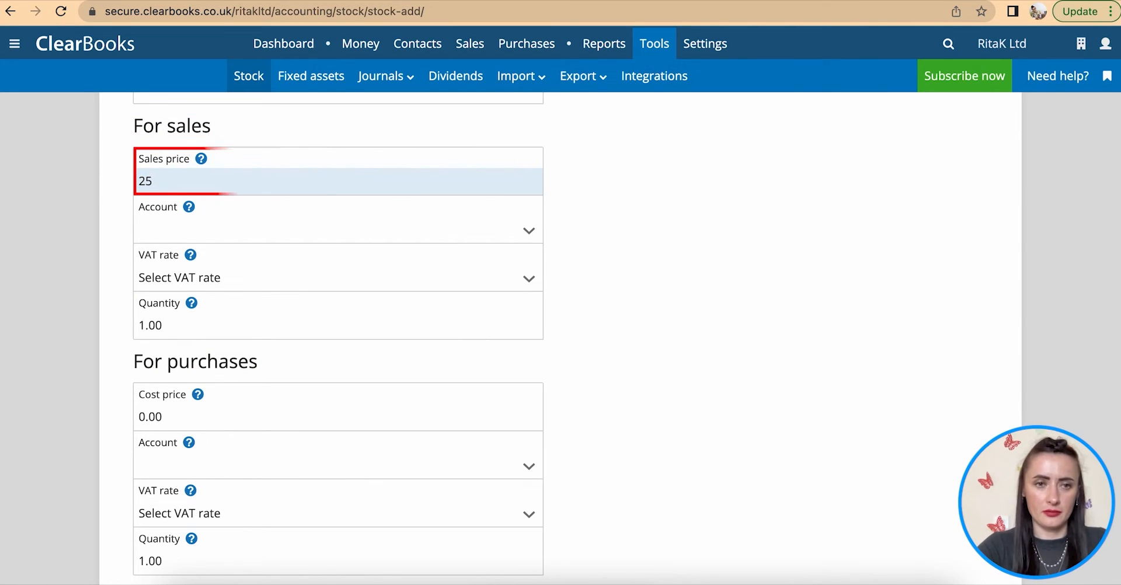
{"action": "left_click", "coordinate": [186, 229]}
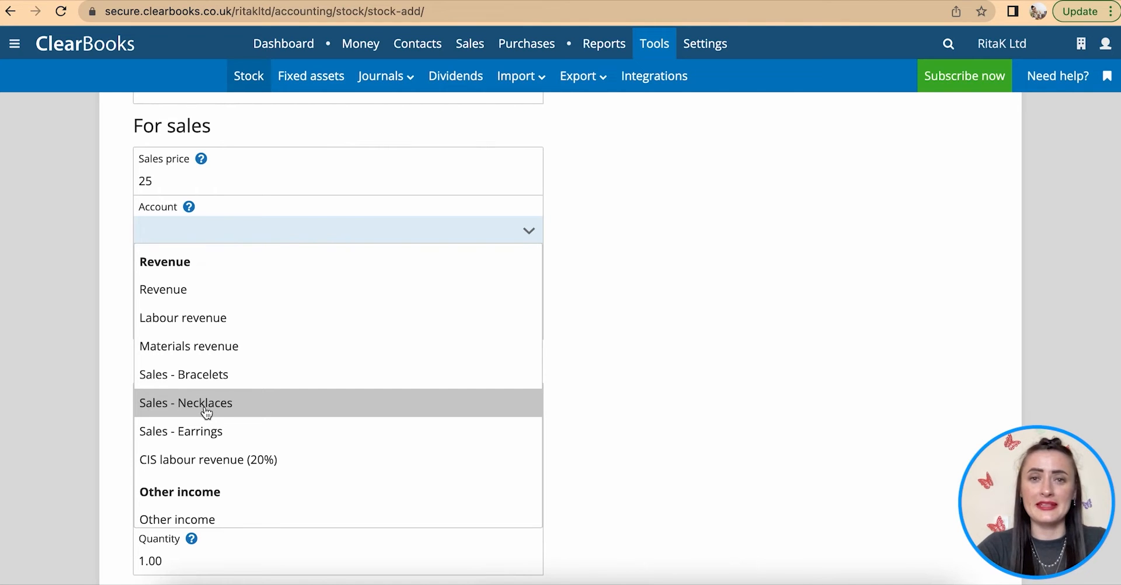
{"action": "left_click", "coordinate": [177, 402]}
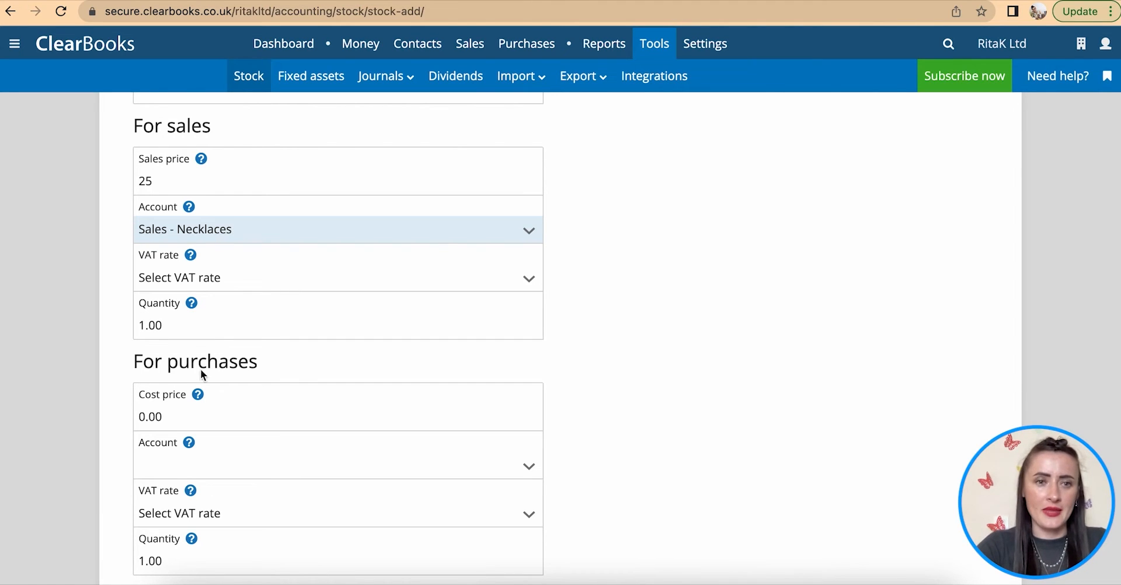
{"action": "left_click", "coordinate": [219, 274]}
{"action": "left_click", "coordinate": [191, 334]}
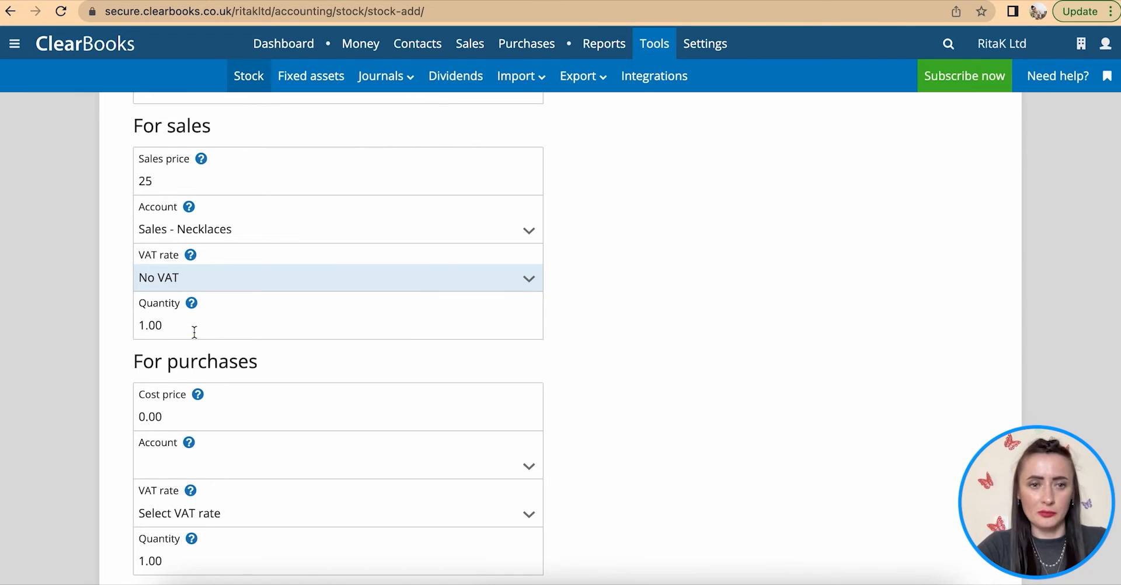
{"action": "scroll", "coordinate": [192, 332], "scroll_direction": "down", "scroll_amount": 1}
{"action": "scroll", "coordinate": [194, 332], "scroll_direction": "down", "scroll_amount": 1}
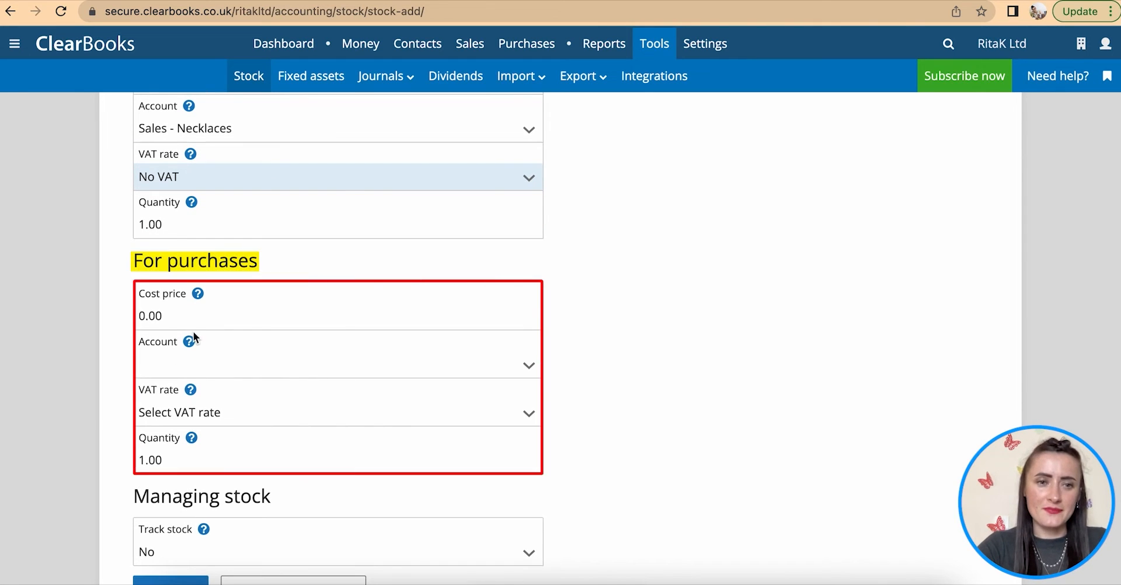
- Set the cost price to 15, purchase account Cost of sales, and purchase VAT No VAT
{"action": "left_click", "coordinate": [175, 317]}
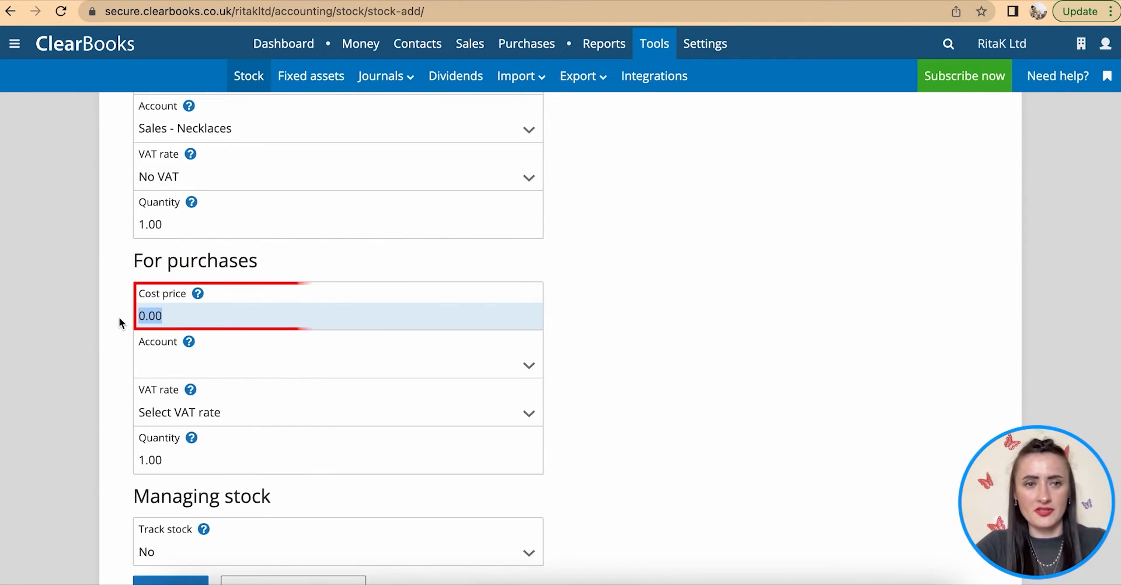
{"action": "scroll", "coordinate": [119, 322], "scroll_direction": "up", "scroll_amount": 1}
{"action": "scroll", "coordinate": [119, 320], "scroll_direction": "up", "scroll_amount": 1}
{"action": "type", "text": "1"}
{"action": "left_click", "coordinate": [176, 417]}
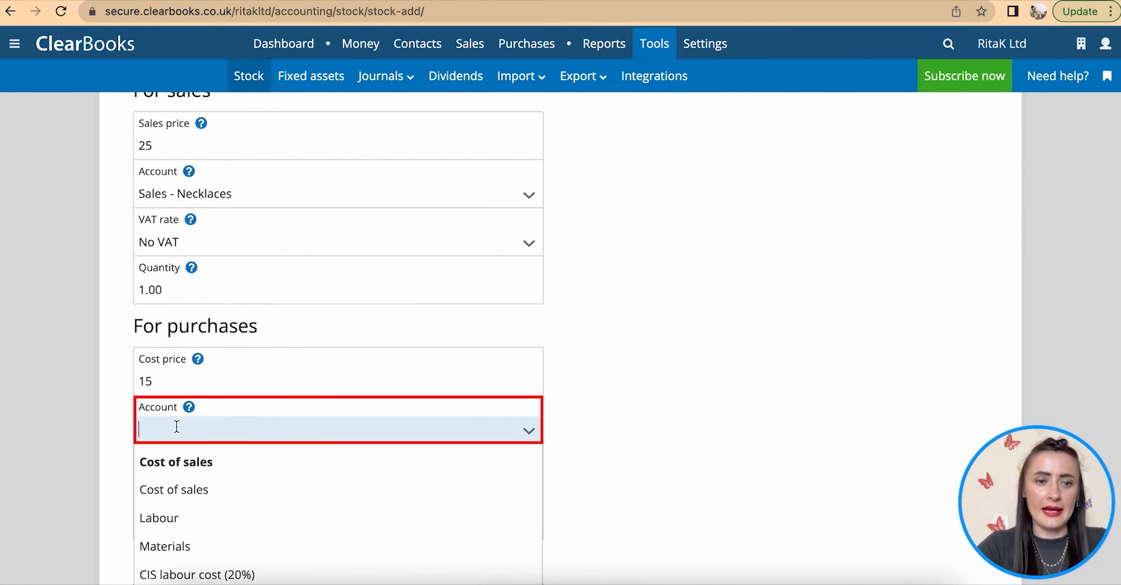
{"action": "scroll", "coordinate": [179, 429], "scroll_direction": "down", "scroll_amount": 2}
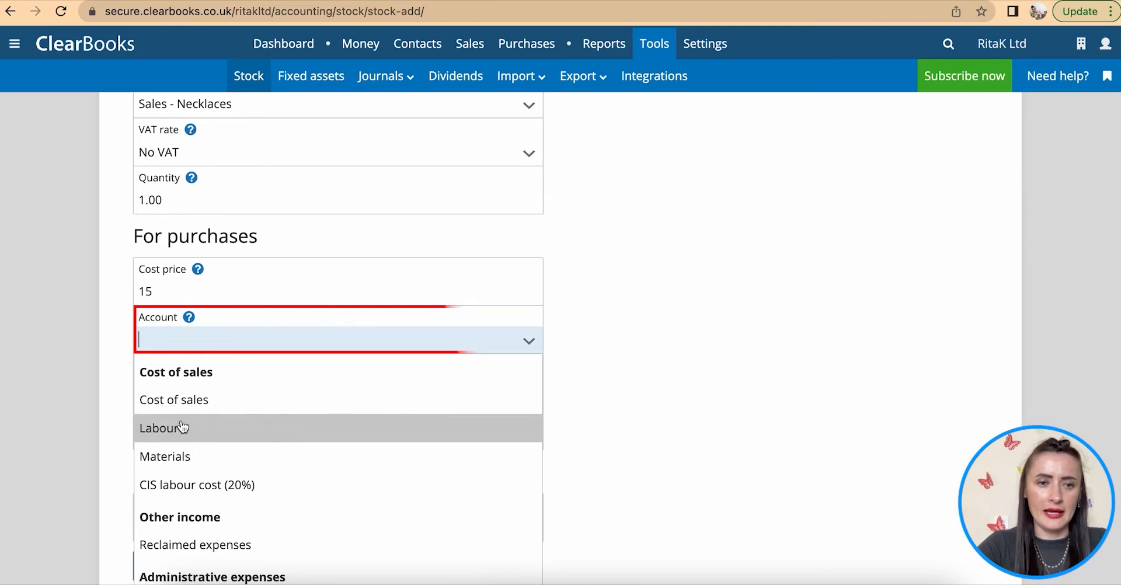
{"action": "left_click", "coordinate": [181, 401]}
{"action": "left_click", "coordinate": [216, 390]}
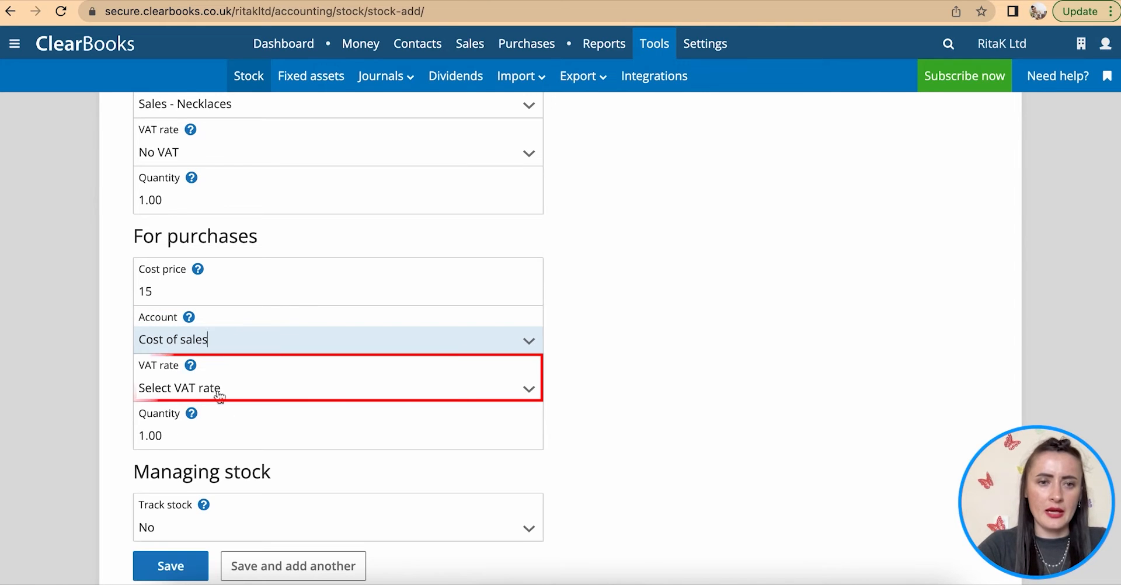
{"action": "left_click", "coordinate": [197, 439]}
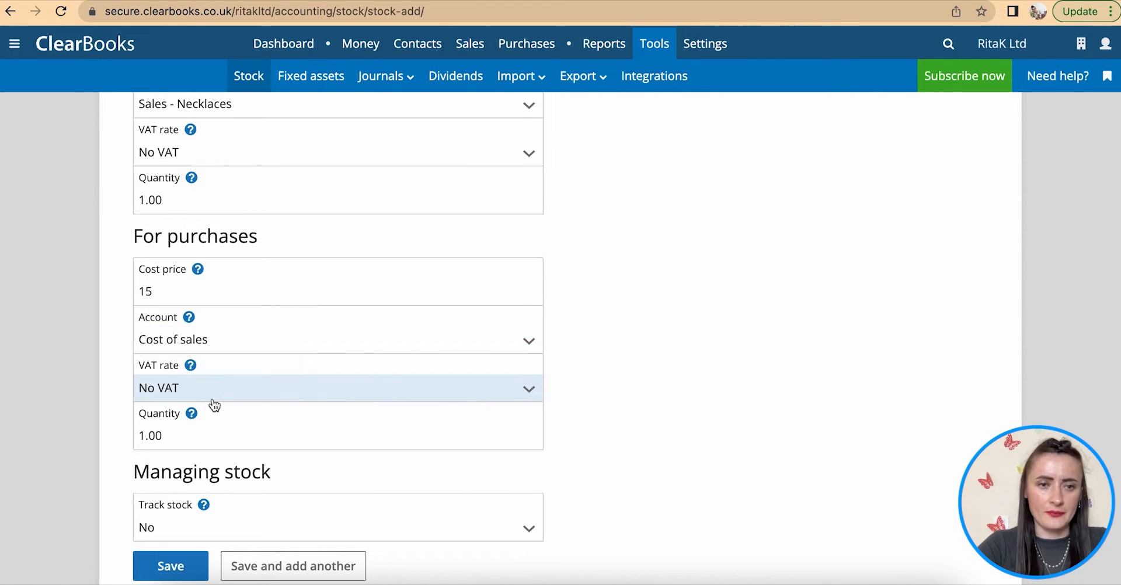
- Turn Track stock to Yes and enter an opening stock quantity of 10
{"action": "scroll", "coordinate": [213, 402], "scroll_direction": "down", "scroll_amount": 2}
{"action": "left_click", "coordinate": [170, 312]}
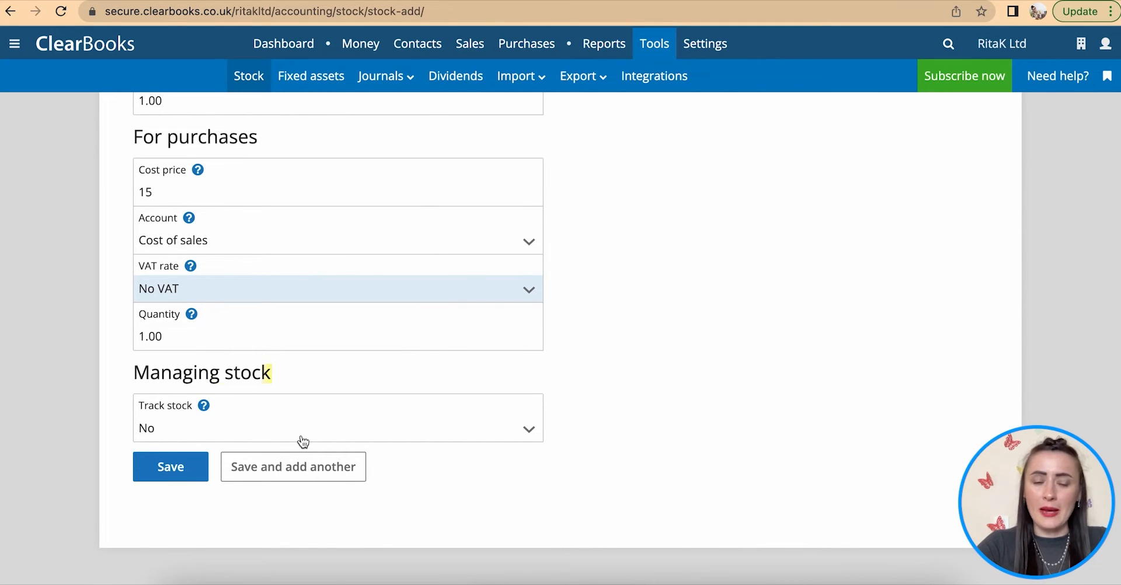
{"action": "left_click", "coordinate": [219, 435]}
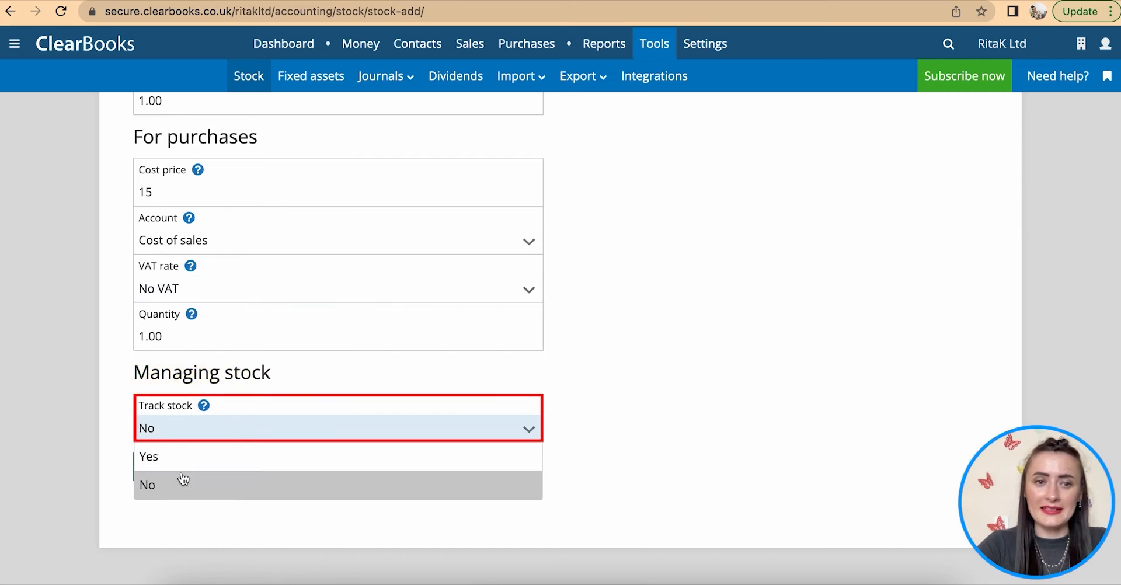
{"action": "left_click", "coordinate": [172, 457]}
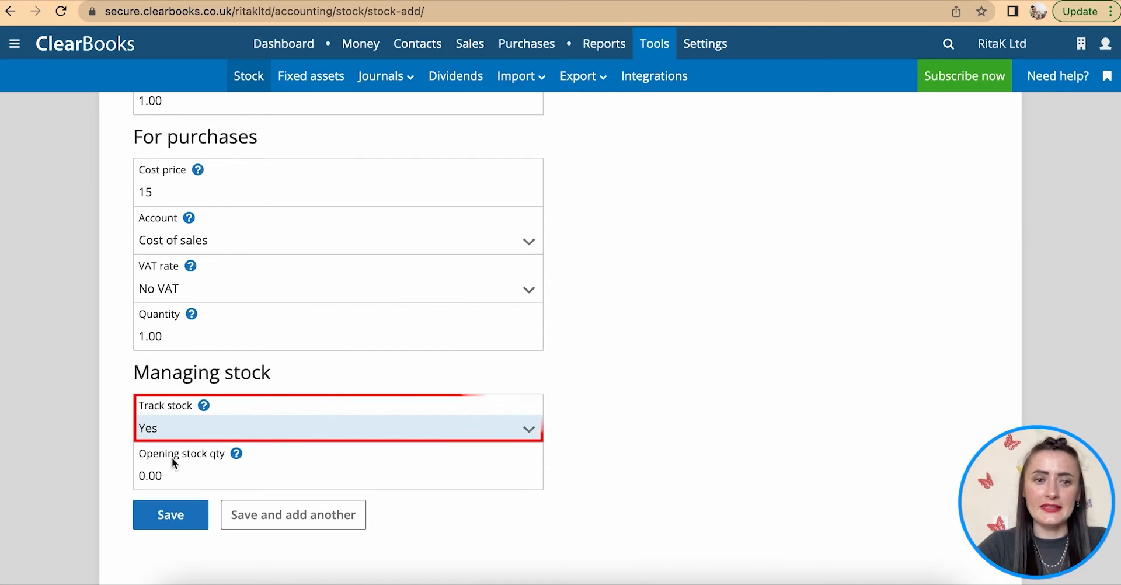
{"action": "left_click", "coordinate": [201, 479]}
{"action": "scroll", "coordinate": [237, 383], "scroll_direction": "up", "scroll_amount": 1}
{"action": "scroll", "coordinate": [237, 383], "scroll_direction": "up", "scroll_amount": 10}
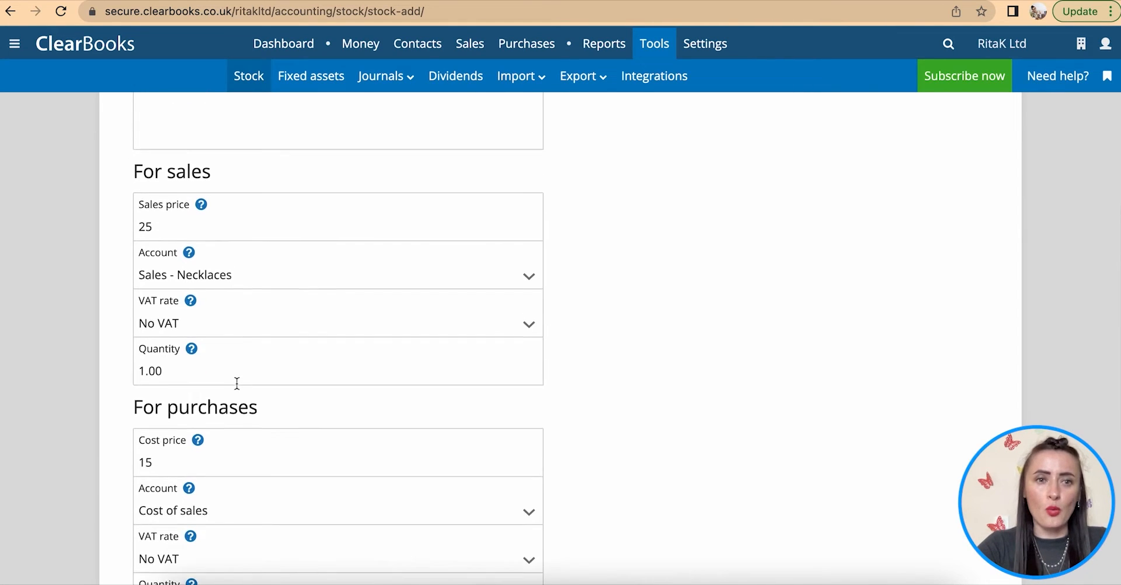
{"action": "scroll", "coordinate": [236, 383], "scroll_direction": "down", "scroll_amount": 5}
{"action": "scroll", "coordinate": [236, 383], "scroll_direction": "down", "scroll_amount": 5}
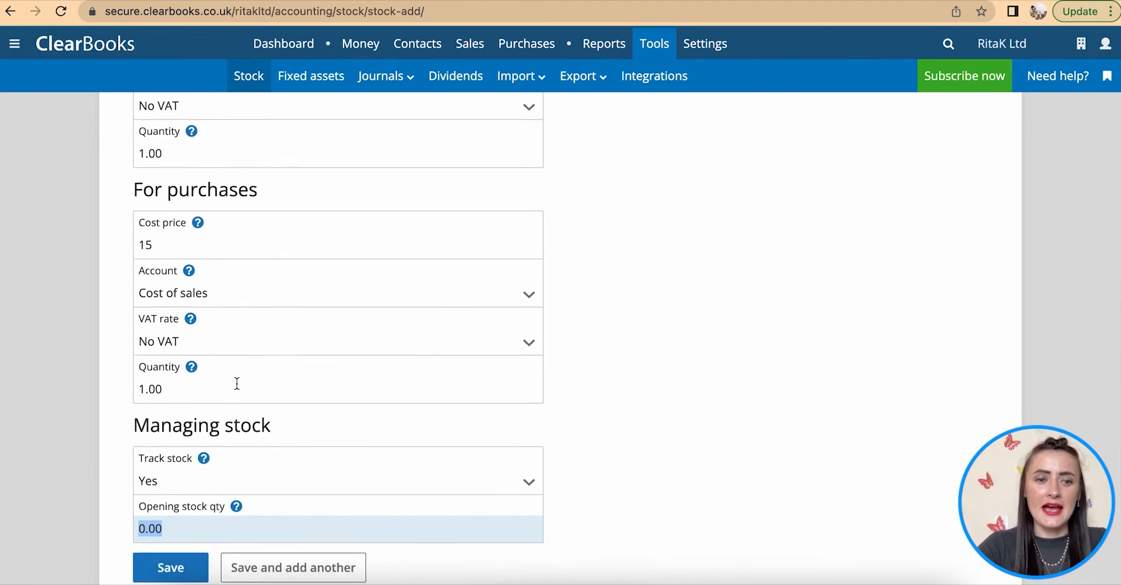
{"action": "type", "text": "10"}
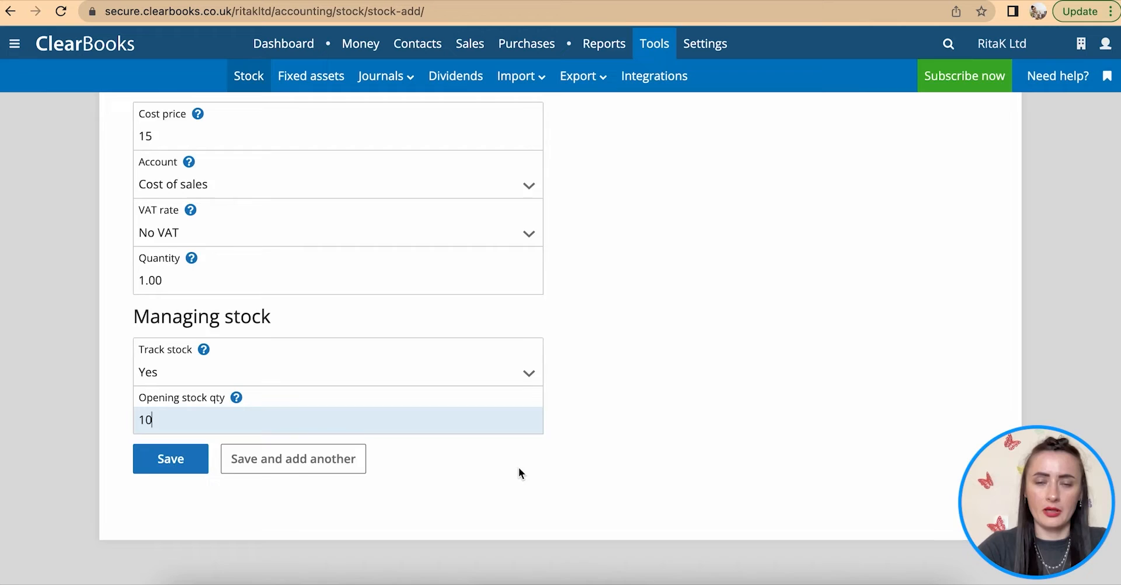
{"action": "scroll", "coordinate": [519, 467], "scroll_direction": "up", "scroll_amount": 10}
{"action": "scroll", "coordinate": [518, 466], "scroll_direction": "up", "scroll_amount": 2}
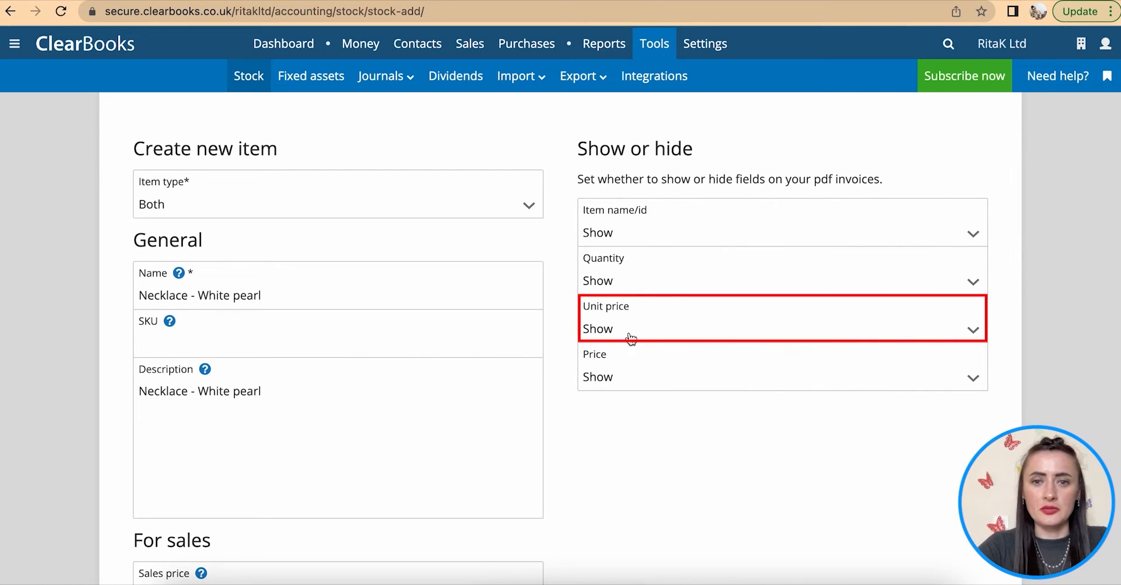
- Keep price, unit price, quantity and item name shown on PDF invoices
{"action": "left_click", "coordinate": [664, 366]}
{"action": "left_click", "coordinate": [663, 380]}
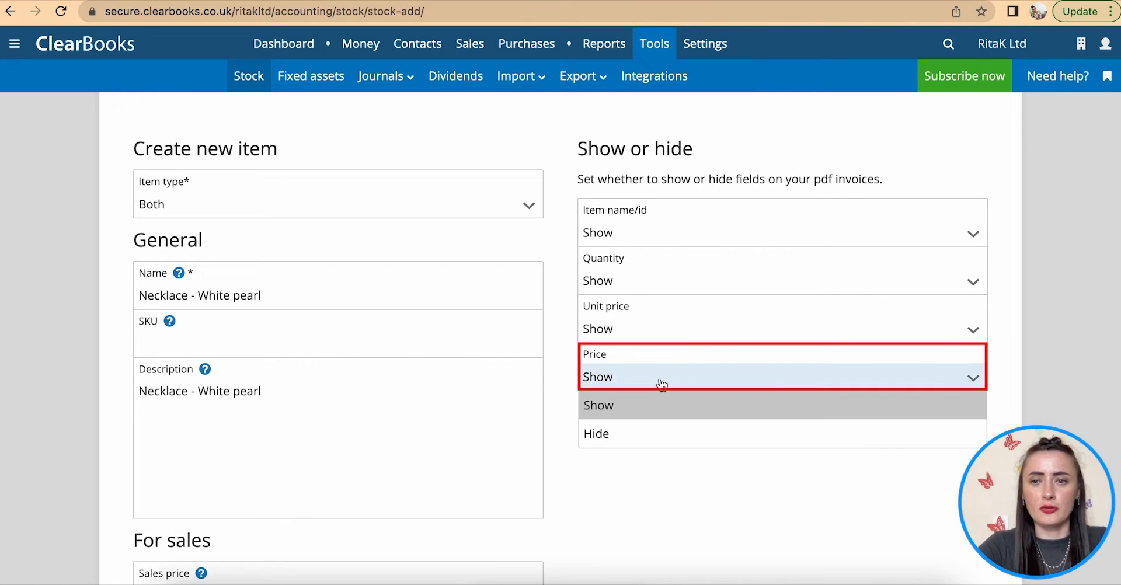
{"action": "left_click", "coordinate": [662, 382]}
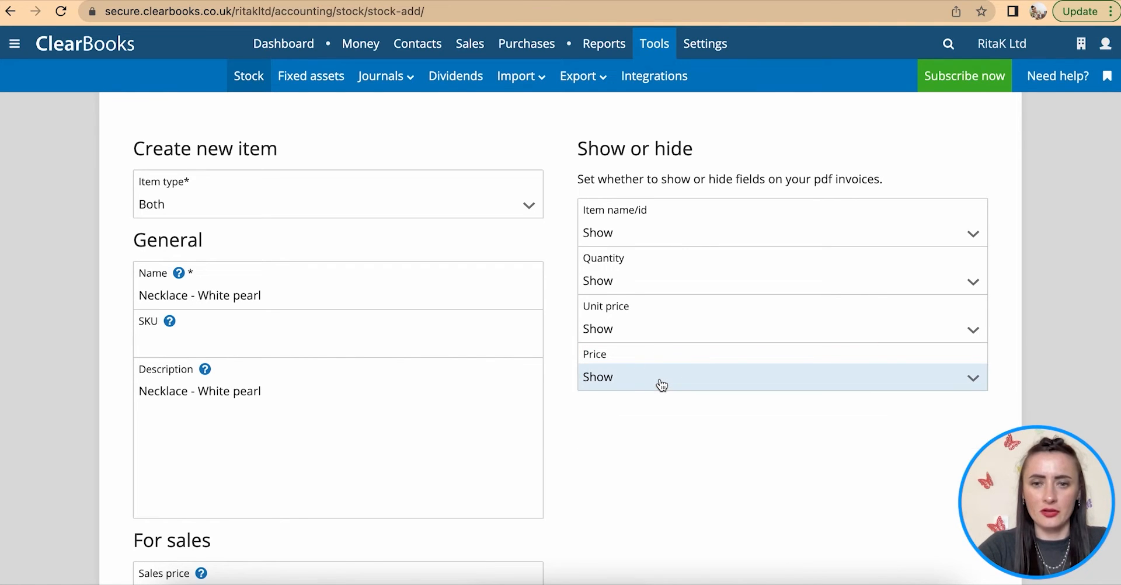
{"action": "left_click", "coordinate": [640, 331]}
{"action": "left_click", "coordinate": [643, 336]}
{"action": "left_click", "coordinate": [622, 282]}
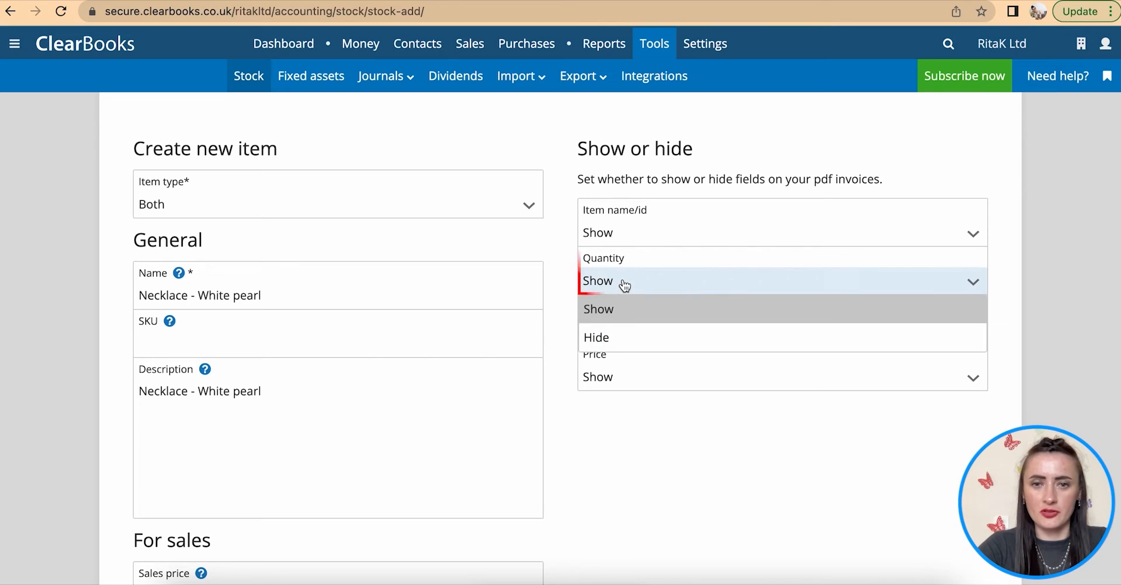
{"action": "left_click", "coordinate": [624, 277]}
{"action": "left_click", "coordinate": [615, 240]}
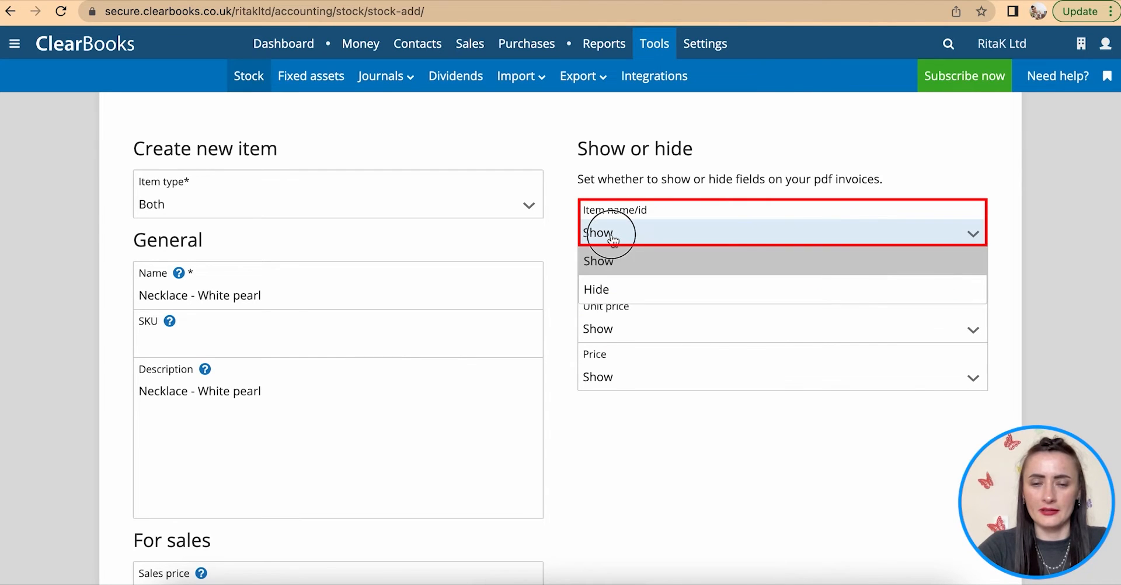
{"action": "left_click", "coordinate": [589, 232]}
- Save the White pearl necklace stock item
{"action": "scroll", "coordinate": [664, 421], "scroll_direction": "down", "scroll_amount": 1}
{"action": "scroll", "coordinate": [663, 415], "scroll_direction": "down", "scroll_amount": 10}
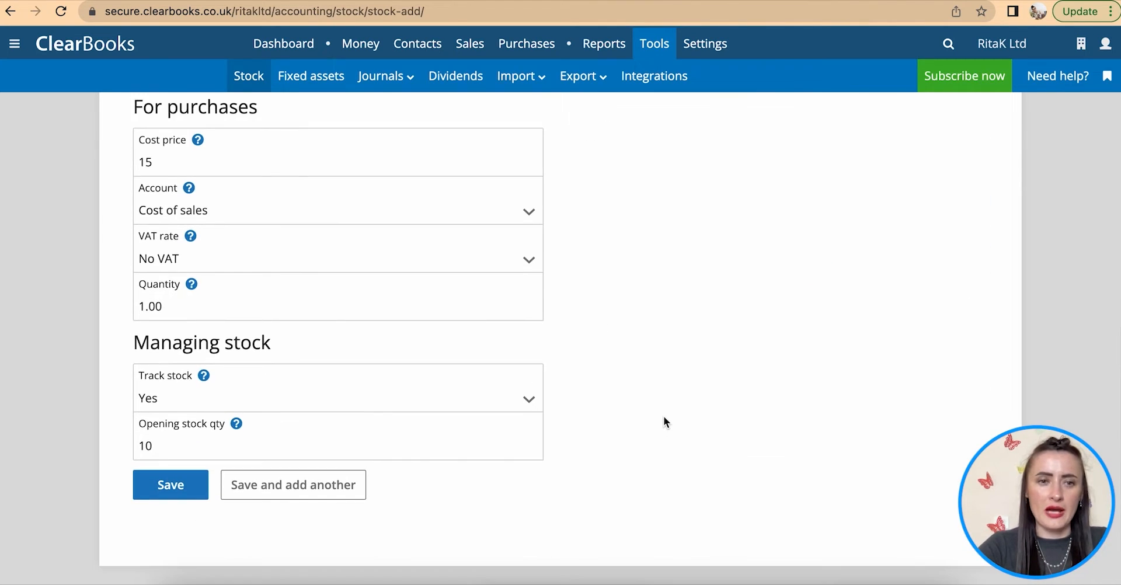
{"action": "left_click", "coordinate": [163, 495]}
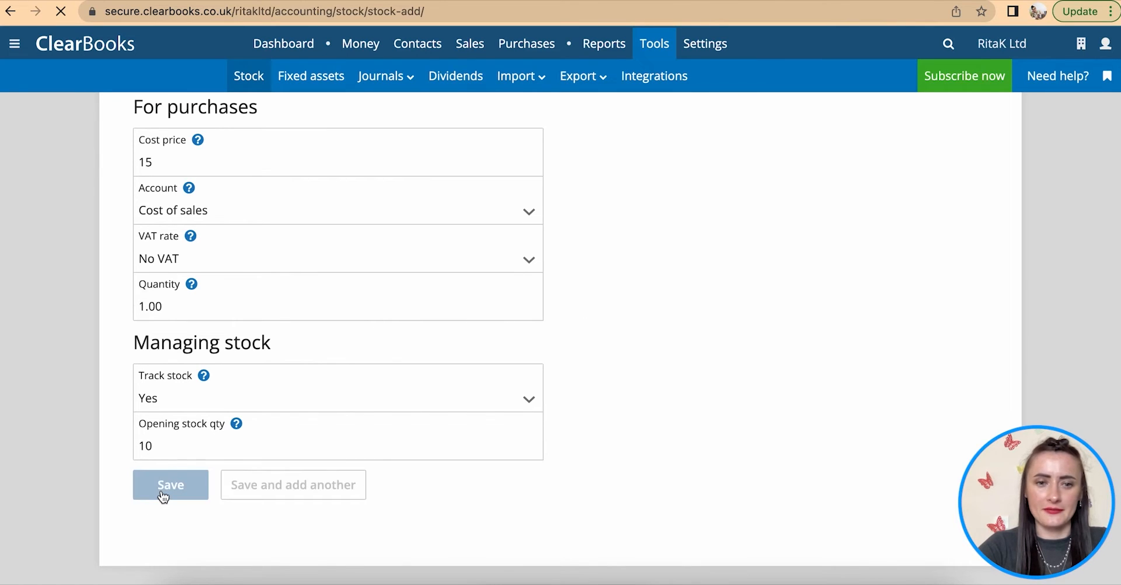
{"action": "scroll", "coordinate": [339, 415], "scroll_direction": "down", "scroll_amount": 1}
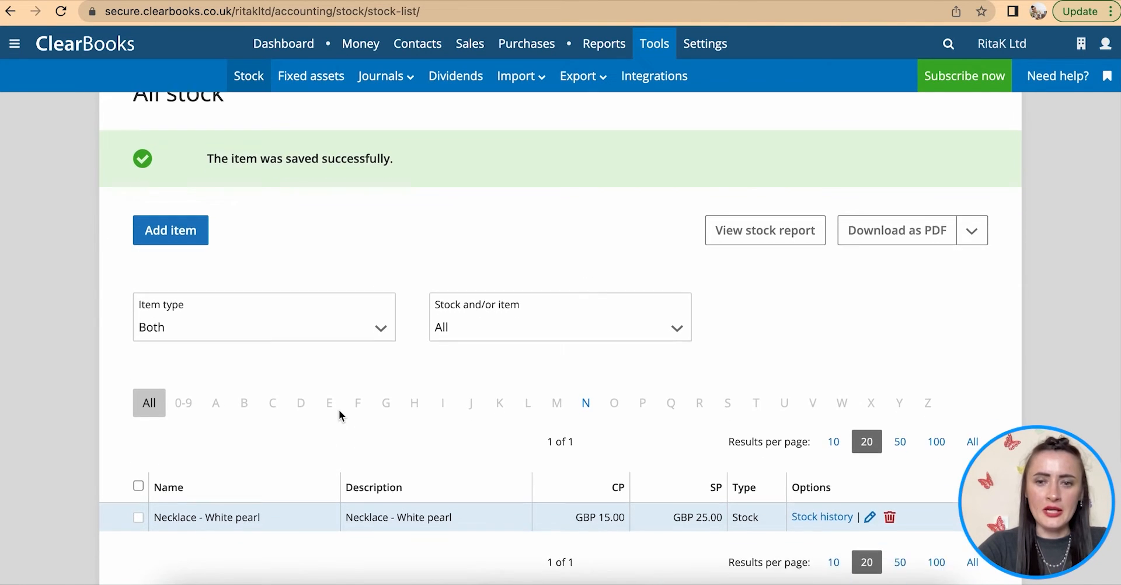
{"action": "scroll", "coordinate": [339, 416], "scroll_direction": "down", "scroll_amount": 2}
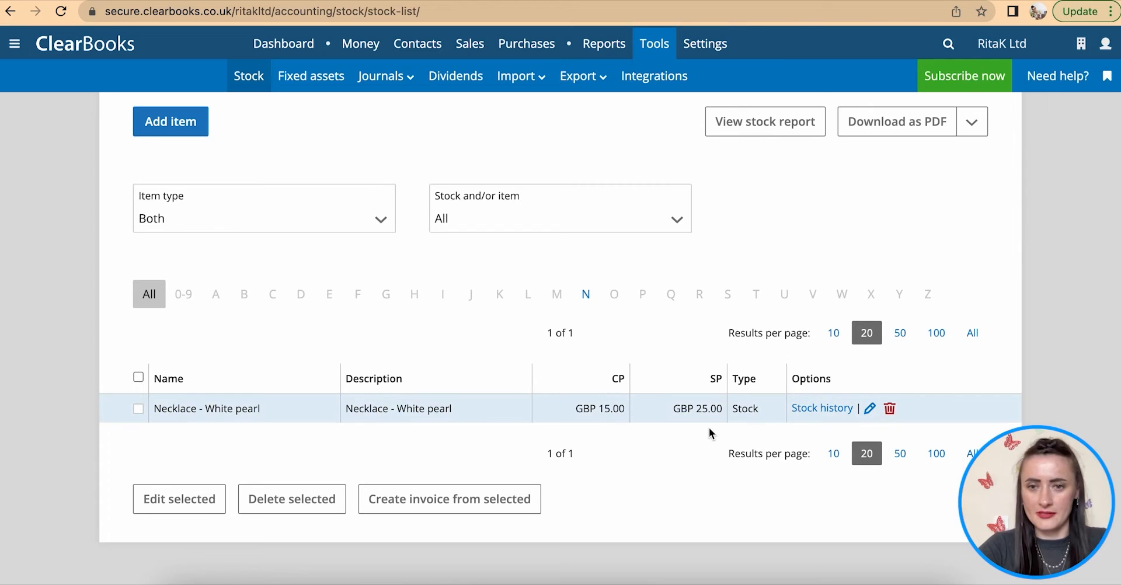
{"action": "scroll", "coordinate": [595, 388], "scroll_direction": "up", "scroll_amount": 2}
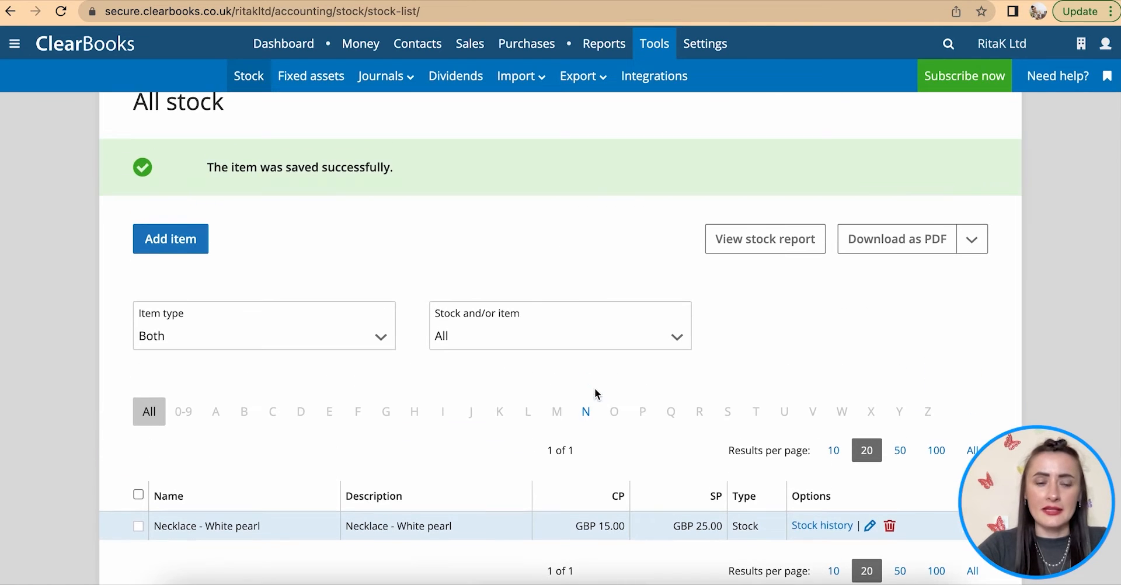
{"action": "left_click", "coordinate": [181, 248]}
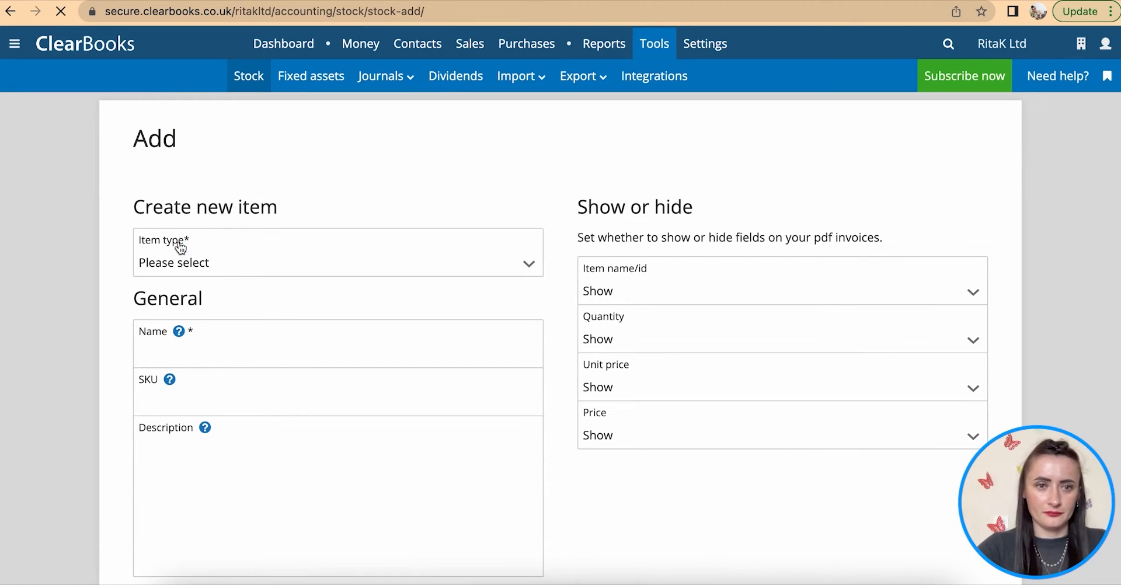
- Set the new item's type to Both and name it 'Necklace - Dark Green pearl'
{"action": "left_click", "coordinate": [243, 269]}
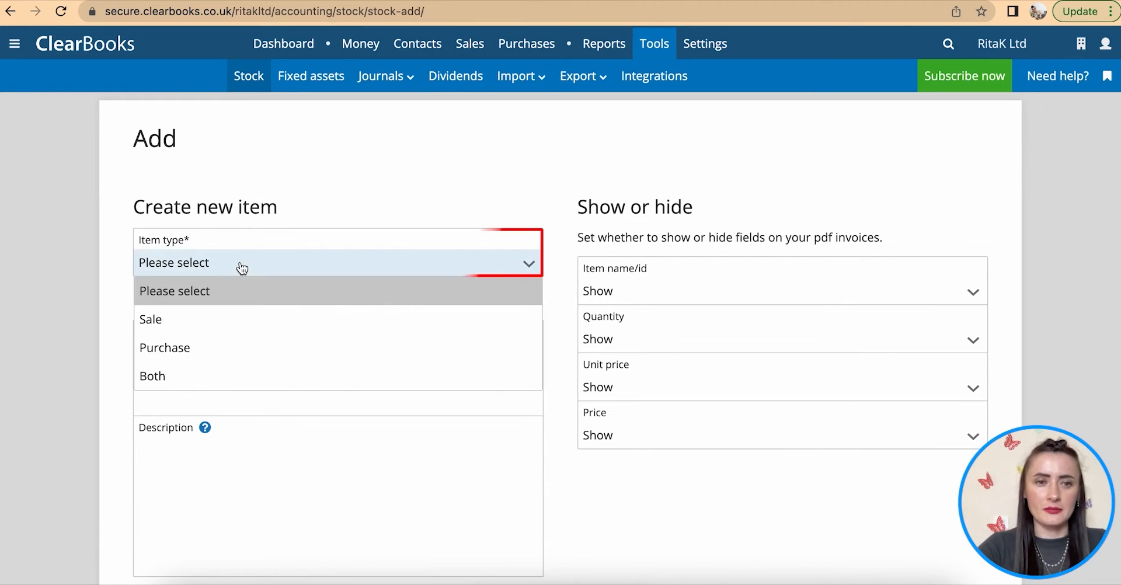
{"action": "left_click", "coordinate": [225, 376]}
{"action": "left_click", "coordinate": [194, 348]}
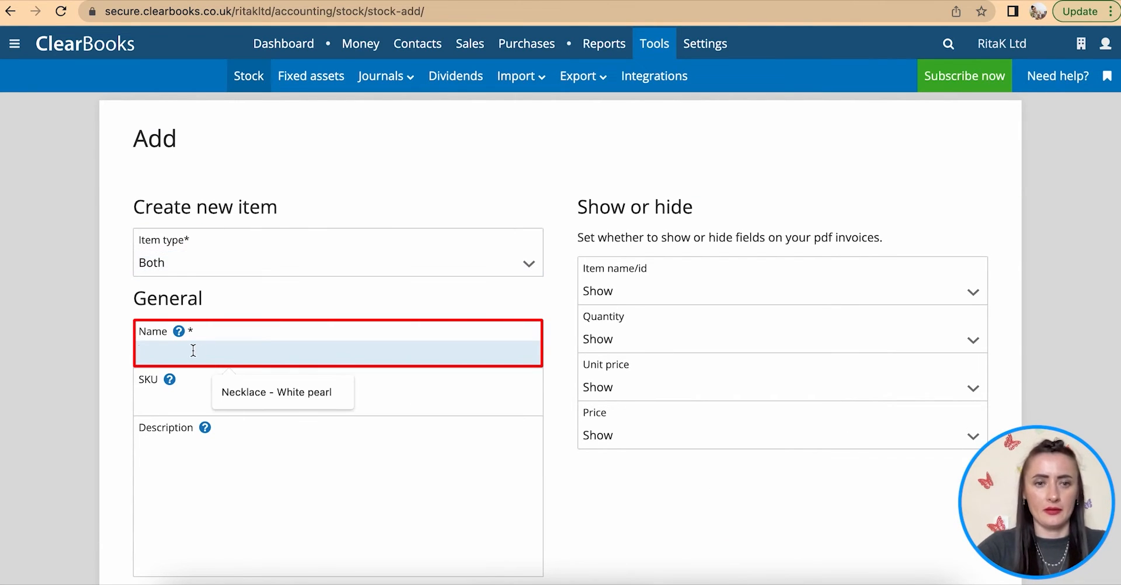
{"action": "left_click", "coordinate": [256, 394]}
{"action": "left_click", "coordinate": [229, 353]}
{"action": "key", "text": "BackSpace"}
{"action": "key", "text": "BackSpace"}
{"action": "key", "text": "BackSpace"}
{"action": "key", "text": "BackSpace"}
{"action": "key", "text": "BackSpace"}
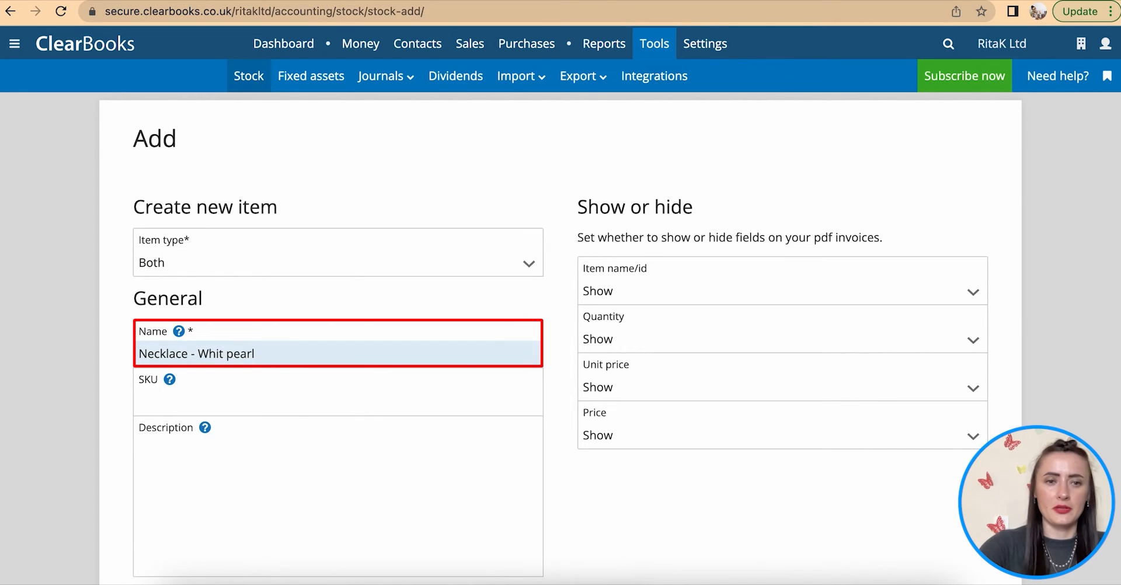
{"action": "type", "text": "Dark Green"}
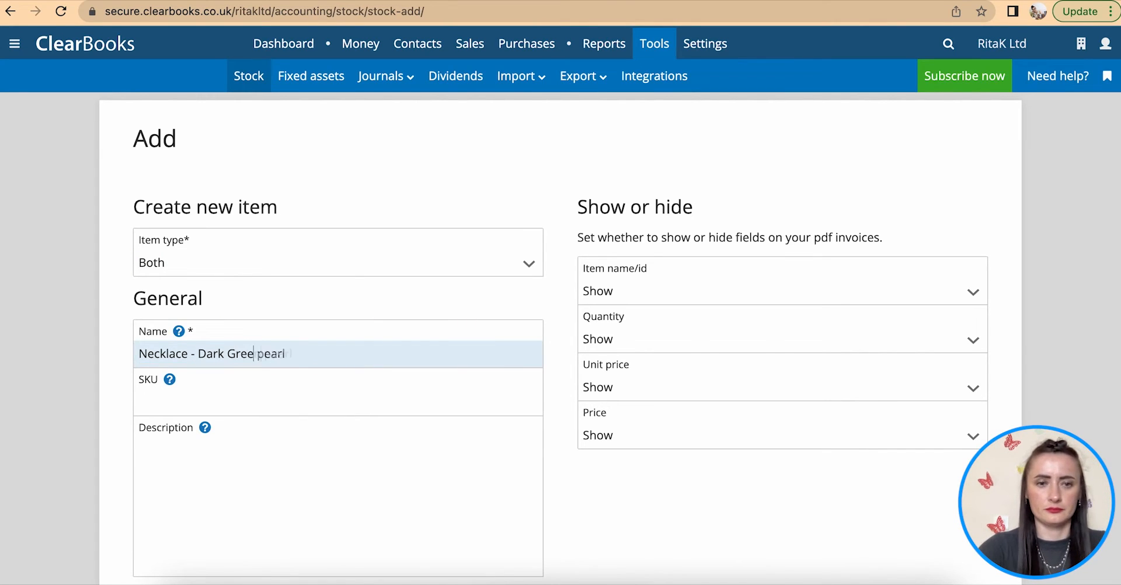
{"action": "scroll", "coordinate": [316, 283], "scroll_direction": "down", "scroll_amount": 3}
{"action": "left_click_drag", "start_coordinate": [293, 218], "coordinate": [83, 211]}
- Set the sales price to 25 with account Sales - Necklaces and No VAT
{"action": "scroll", "coordinate": [202, 351], "scroll_direction": "down", "scroll_amount": 4}
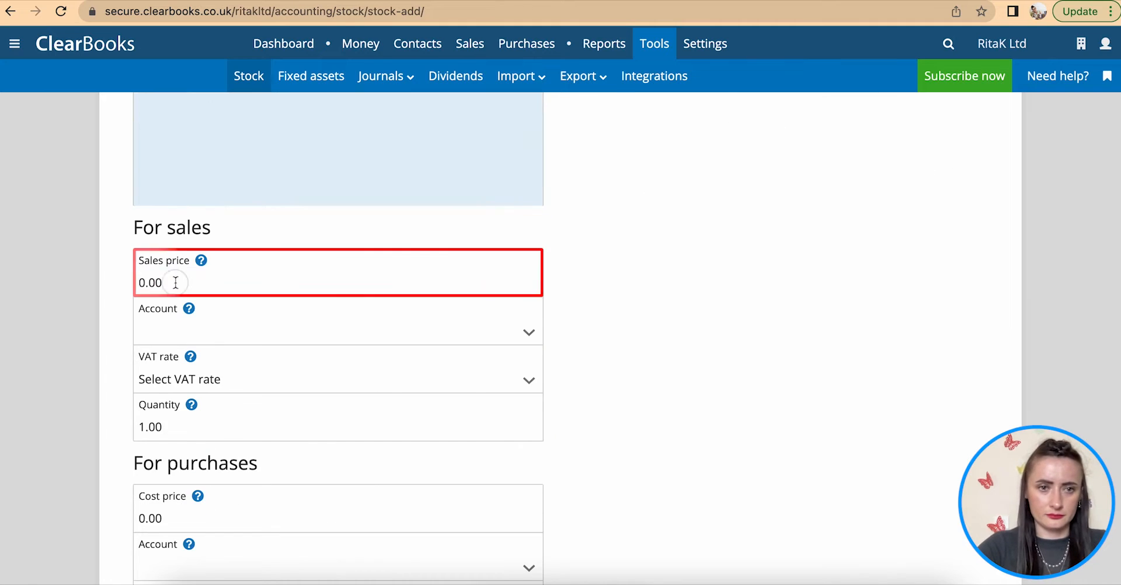
{"action": "left_click_drag", "start_coordinate": [175, 283], "coordinate": [137, 283]}
{"action": "type", "text": "25"}
{"action": "scroll", "coordinate": [175, 285], "scroll_direction": "down", "scroll_amount": 1}
{"action": "left_click", "coordinate": [145, 295]}
{"action": "left_click", "coordinate": [201, 464]}
{"action": "scroll", "coordinate": [202, 463], "scroll_direction": "down", "scroll_amount": 2}
{"action": "left_click", "coordinate": [236, 243]}
{"action": "left_click", "coordinate": [225, 297]}
- Set the cost price to 15 with account Cost of sales and No VAT
{"action": "scroll", "coordinate": [222, 349], "scroll_direction": "down", "scroll_amount": 2}
{"action": "left_click_drag", "start_coordinate": [170, 249], "coordinate": [110, 236]}
{"action": "type", "text": "15"}
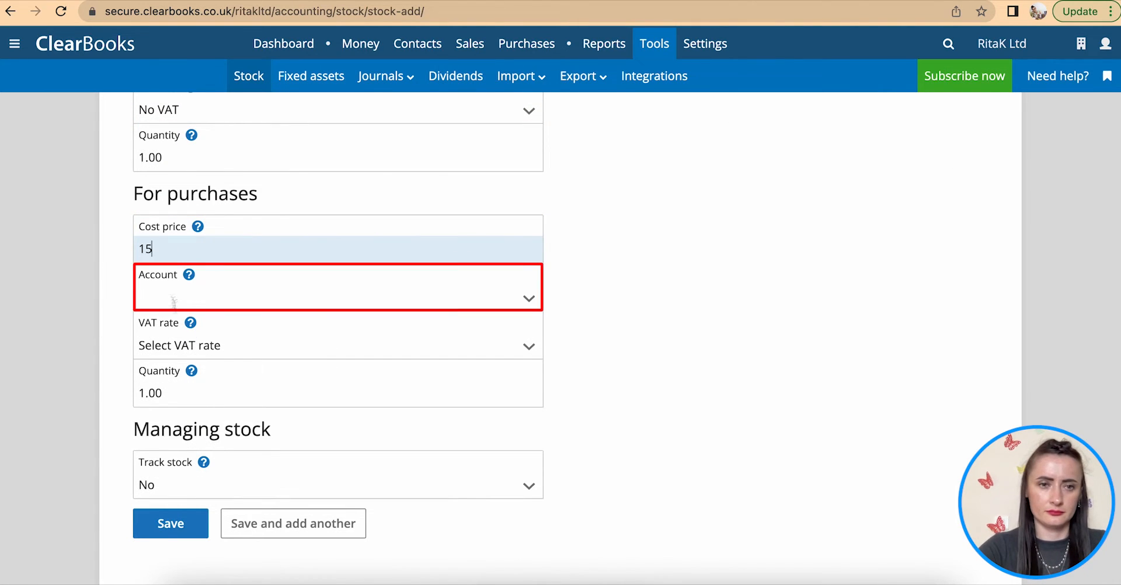
{"action": "left_click", "coordinate": [174, 299]}
{"action": "left_click", "coordinate": [185, 435]}
{"action": "left_click", "coordinate": [188, 347]}
{"action": "left_click", "coordinate": [195, 400]}
- Turn stock tracking on, set opening stock to 5, and save the item
{"action": "scroll", "coordinate": [195, 399], "scroll_direction": "down", "scroll_amount": 2}
{"action": "left_click", "coordinate": [184, 384]}
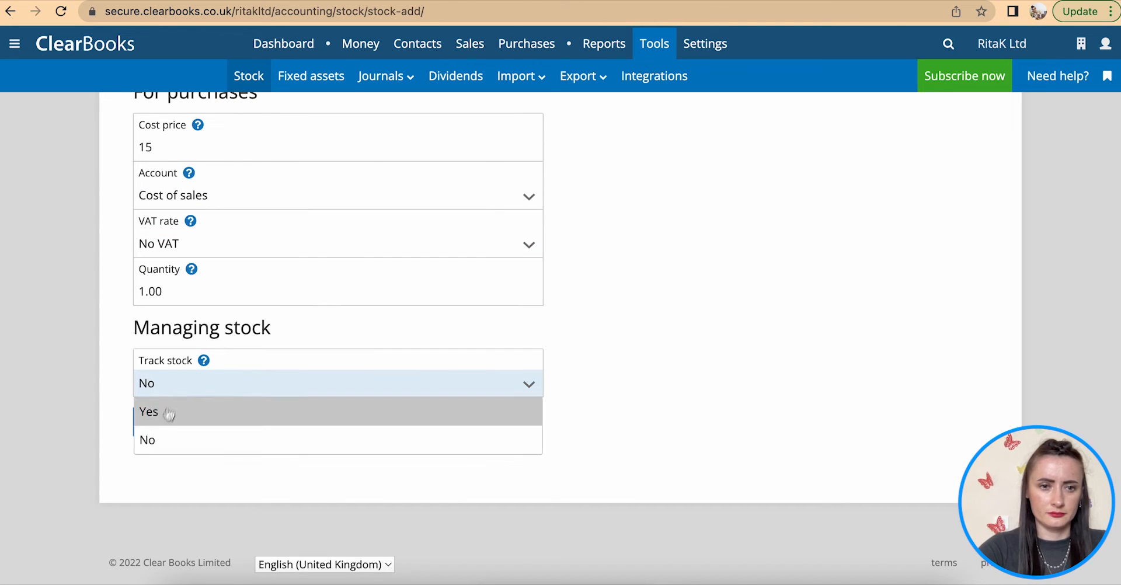
{"action": "left_click", "coordinate": [165, 412]}
{"action": "left_click_drag", "start_coordinate": [169, 431], "coordinate": [115, 433]}
{"action": "type", "text": "5"}
{"action": "left_click", "coordinate": [168, 468]}
{"action": "scroll", "coordinate": [380, 393], "scroll_direction": "down", "scroll_amount": 4}
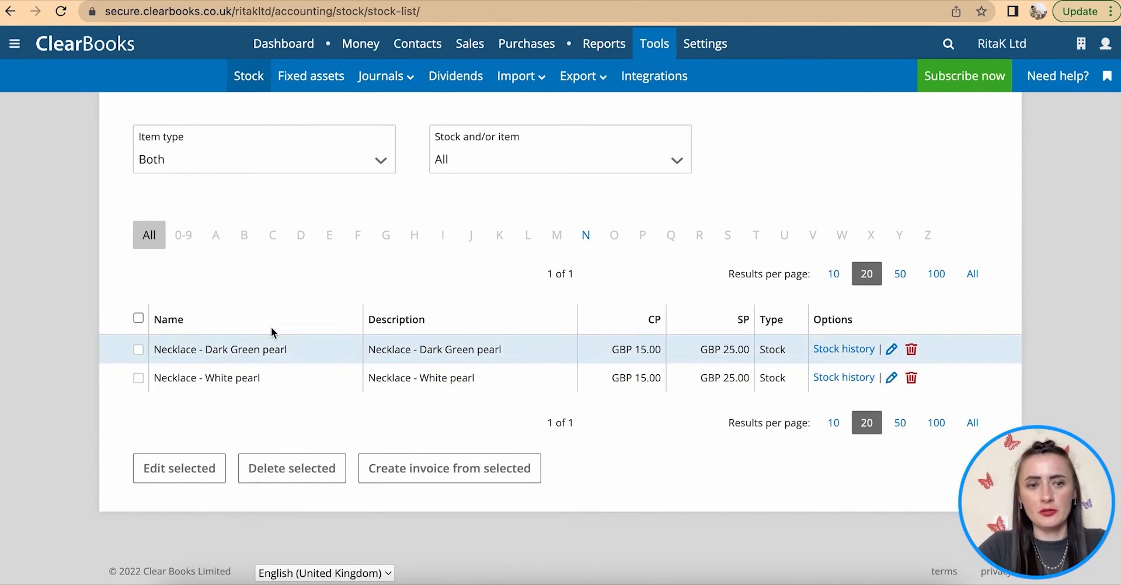
{"action": "left_click", "coordinate": [139, 349]}
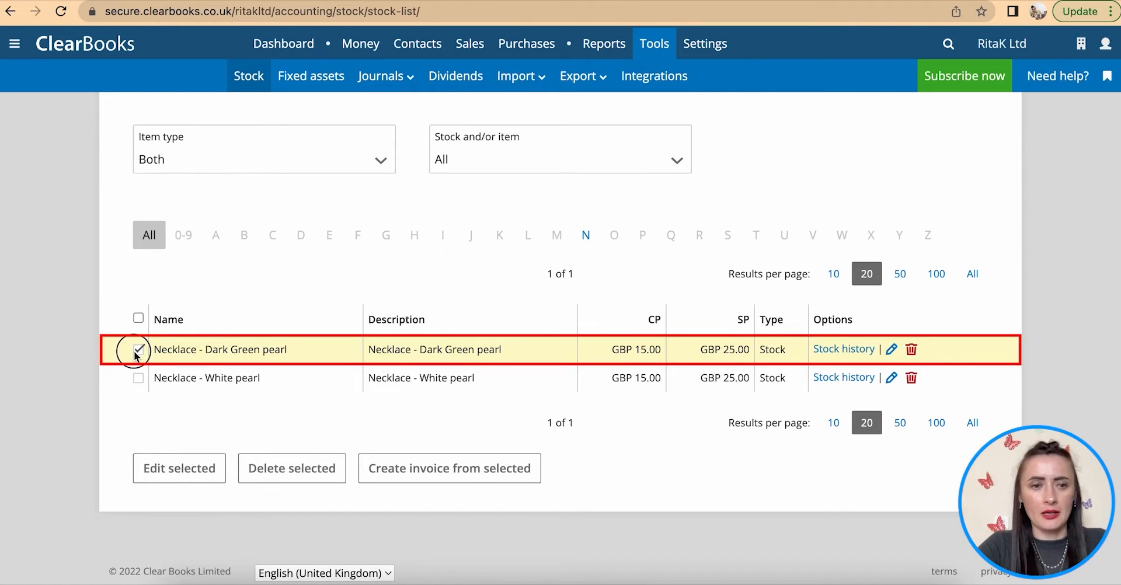
{"action": "left_click", "coordinate": [139, 350]}
{"action": "left_click", "coordinate": [139, 349]}
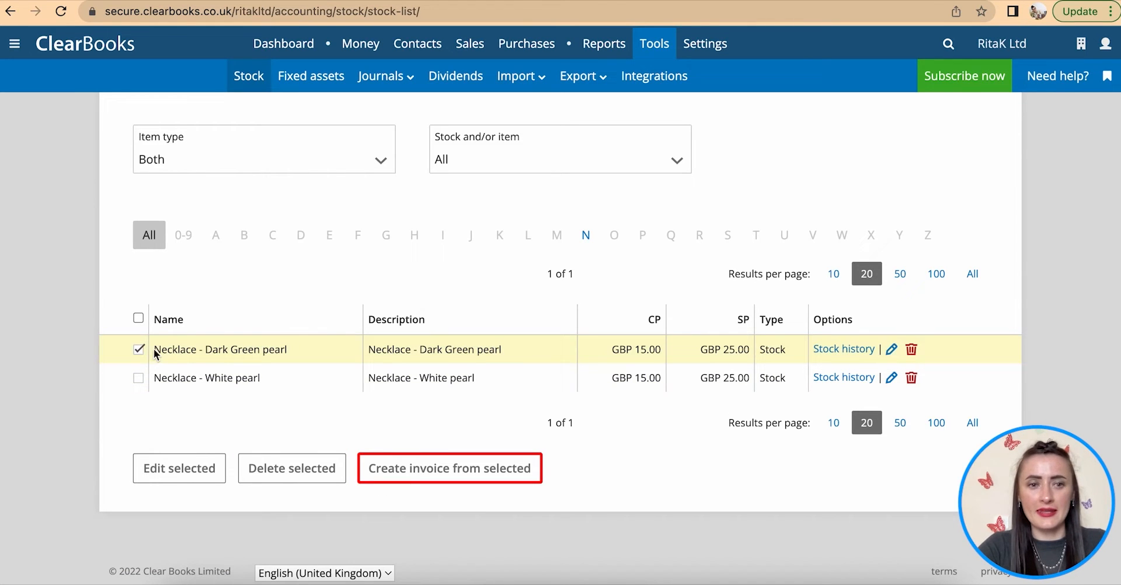
{"action": "left_click", "coordinate": [138, 350]}
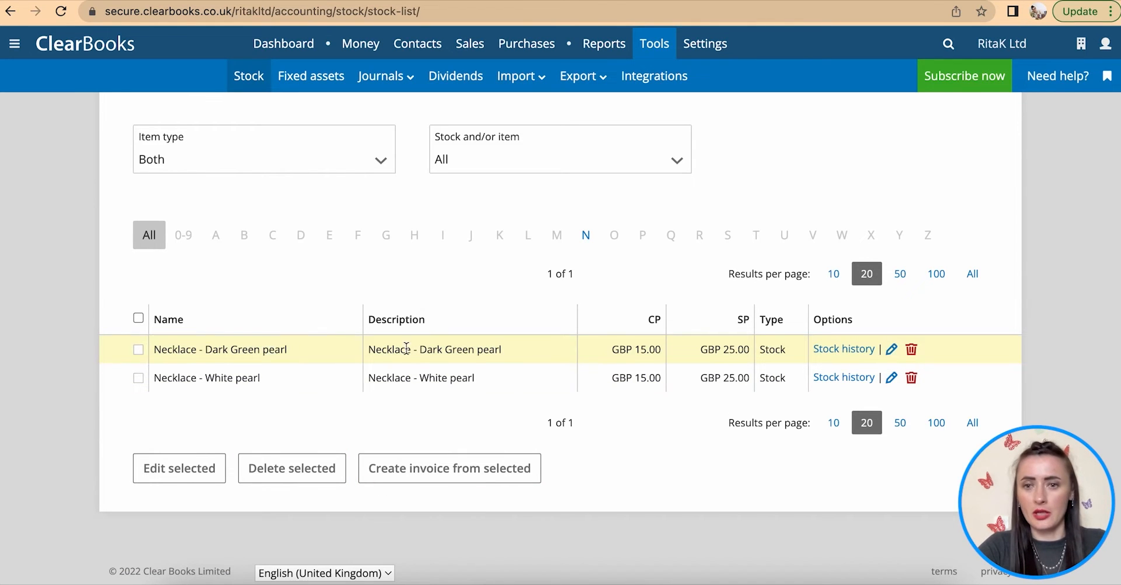
{"action": "left_click", "coordinate": [839, 352]}
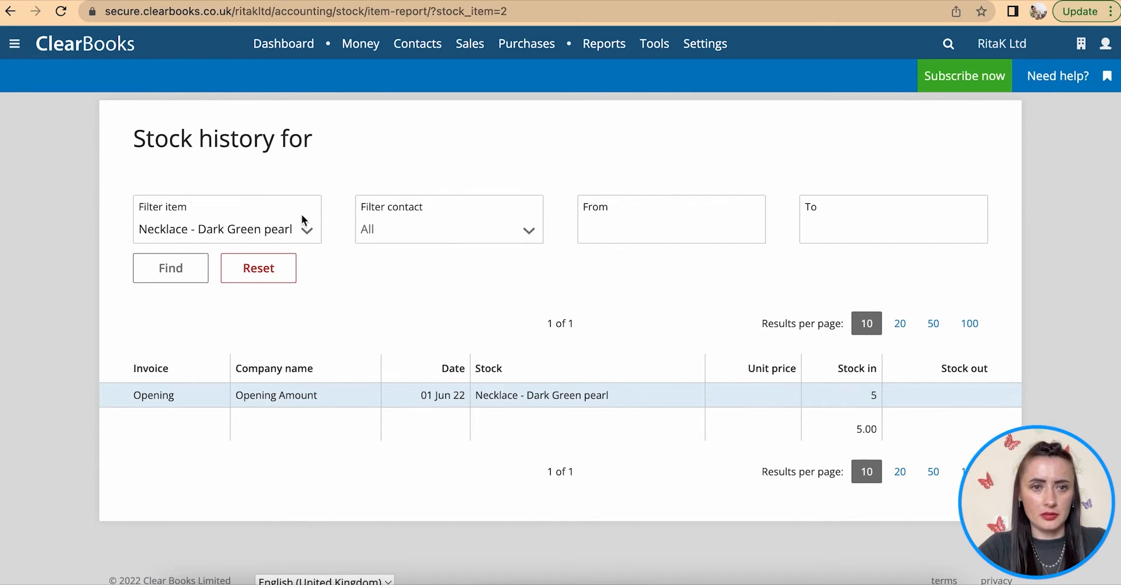
- Return from the Dark Green pearl stock history to the All stock list via Tools > Stock
{"action": "mouse_move", "coordinate": [619, 45]}
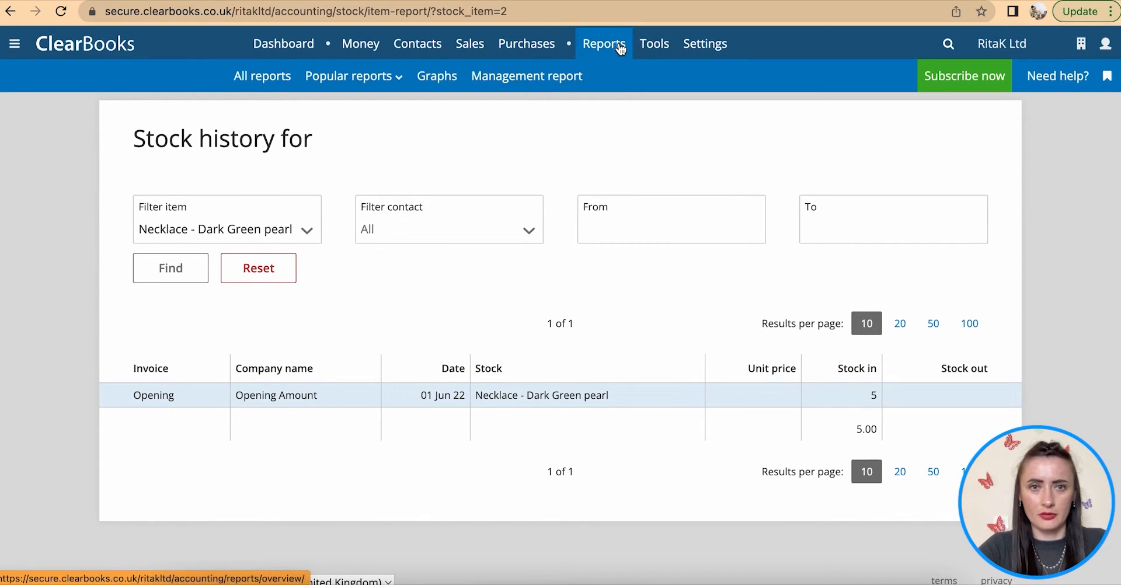
{"action": "mouse_move", "coordinate": [657, 44]}
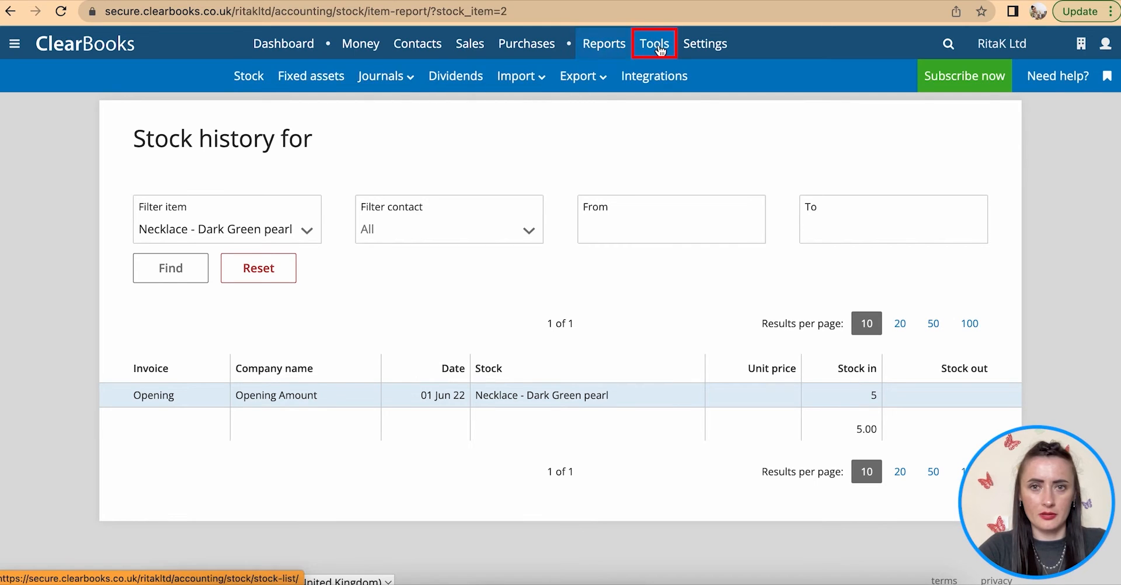
{"action": "left_click", "coordinate": [248, 75]}
- Open the Dark Green pearl necklace for editing, then go back to All stock without saving
{"action": "scroll", "coordinate": [844, 394], "scroll_direction": "down", "scroll_amount": 2}
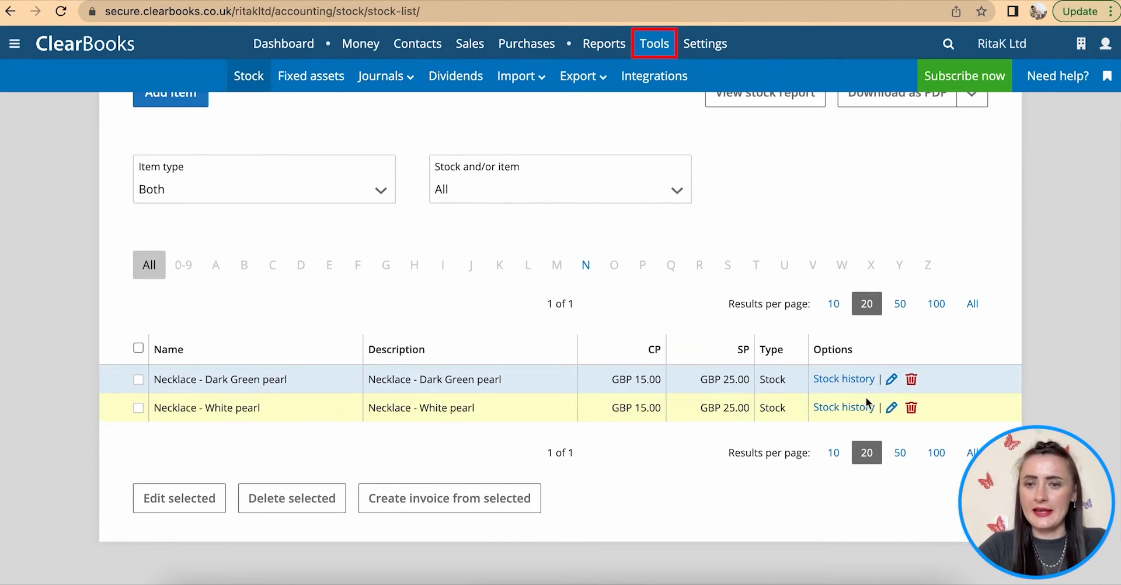
{"action": "left_click", "coordinate": [891, 380]}
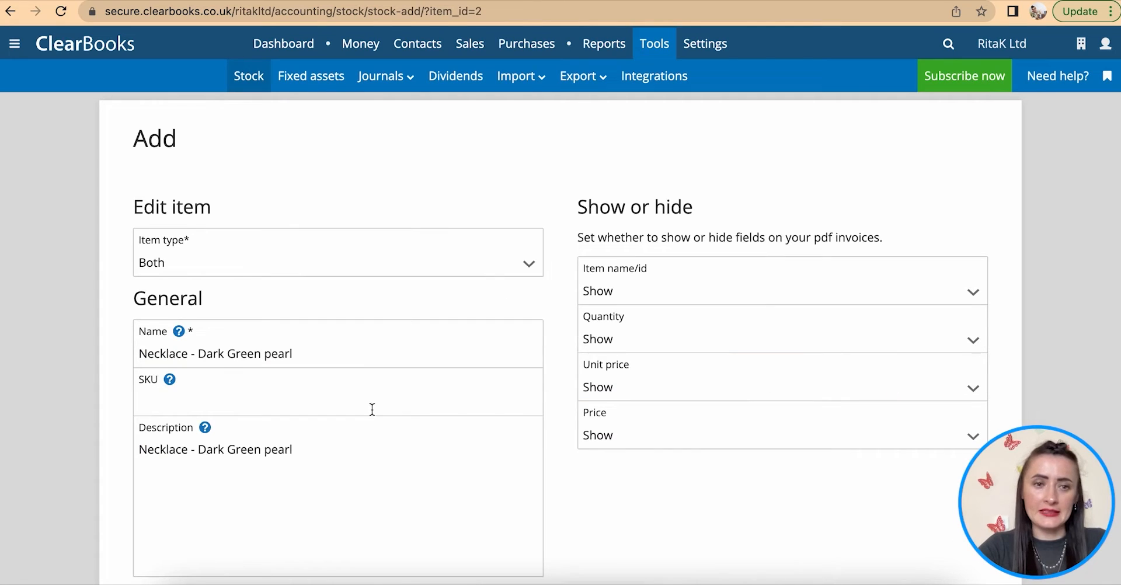
{"action": "scroll", "coordinate": [423, 472], "scroll_direction": "down", "scroll_amount": 3}
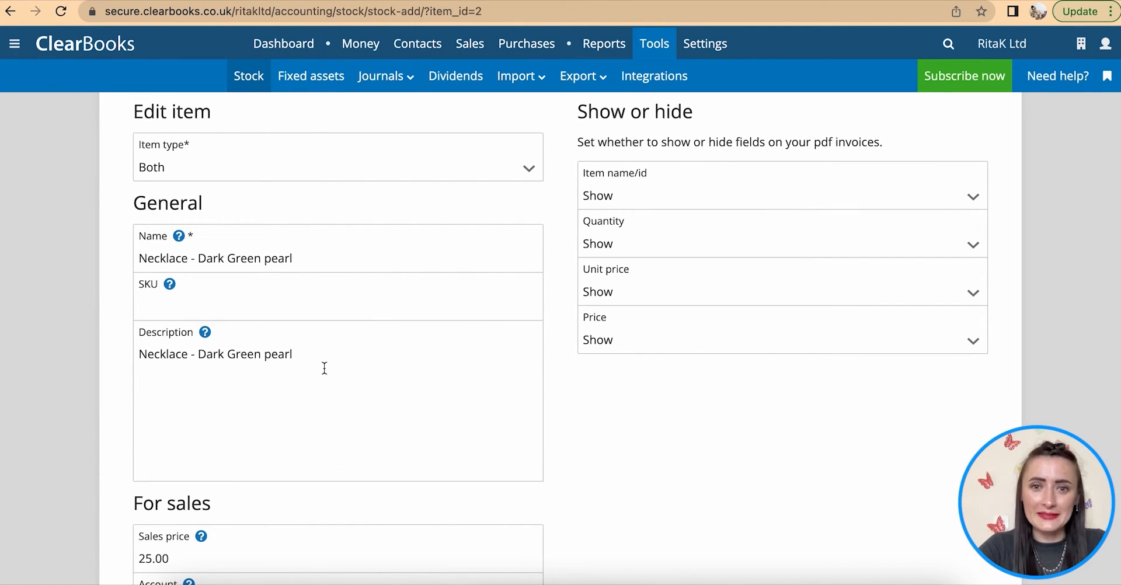
{"action": "scroll", "coordinate": [328, 339], "scroll_direction": "up", "scroll_amount": 3}
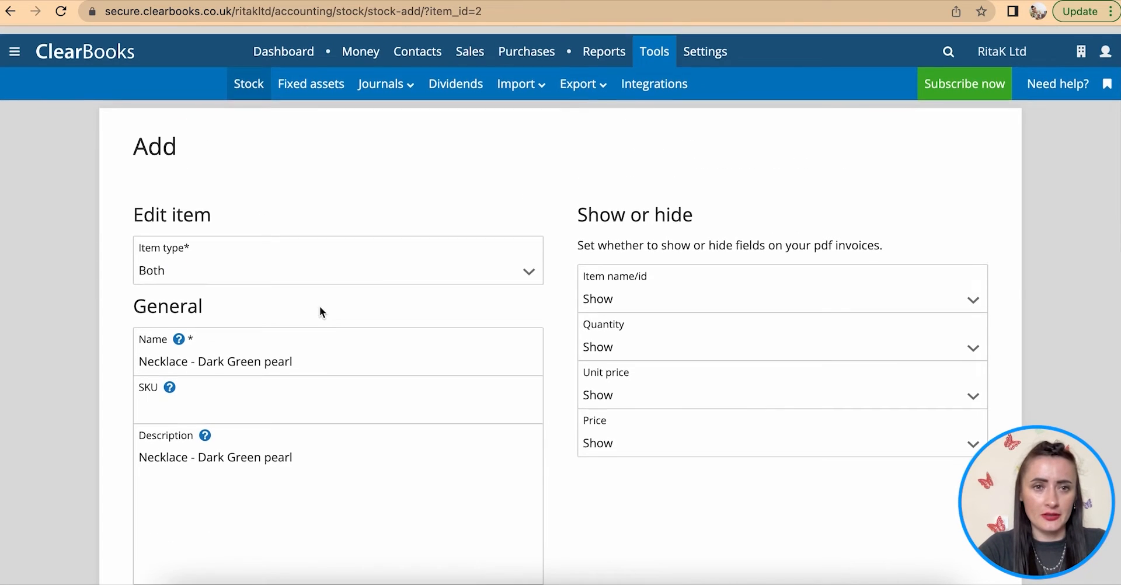
{"action": "left_click", "coordinate": [11, 12]}
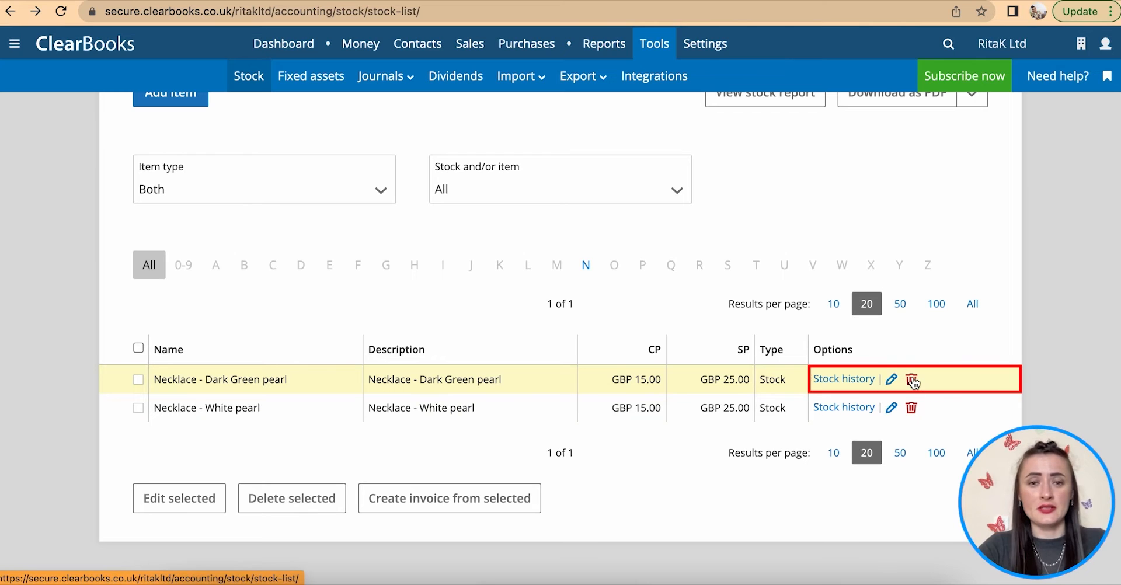
{"action": "scroll", "coordinate": [913, 381], "scroll_direction": "up", "scroll_amount": 2}
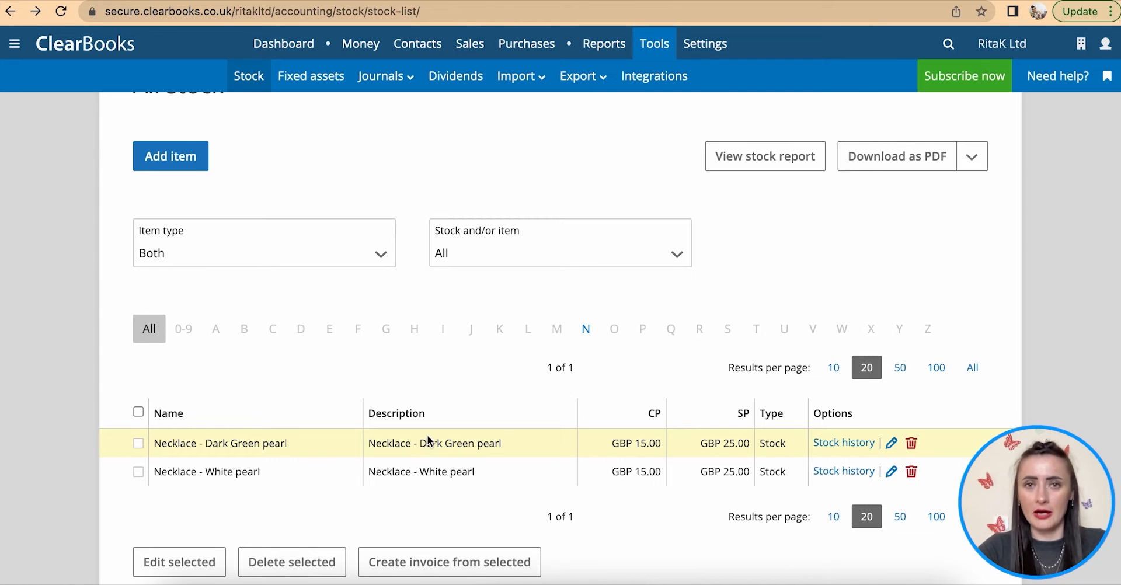
{"action": "scroll", "coordinate": [428, 439], "scroll_direction": "up", "scroll_amount": 2}
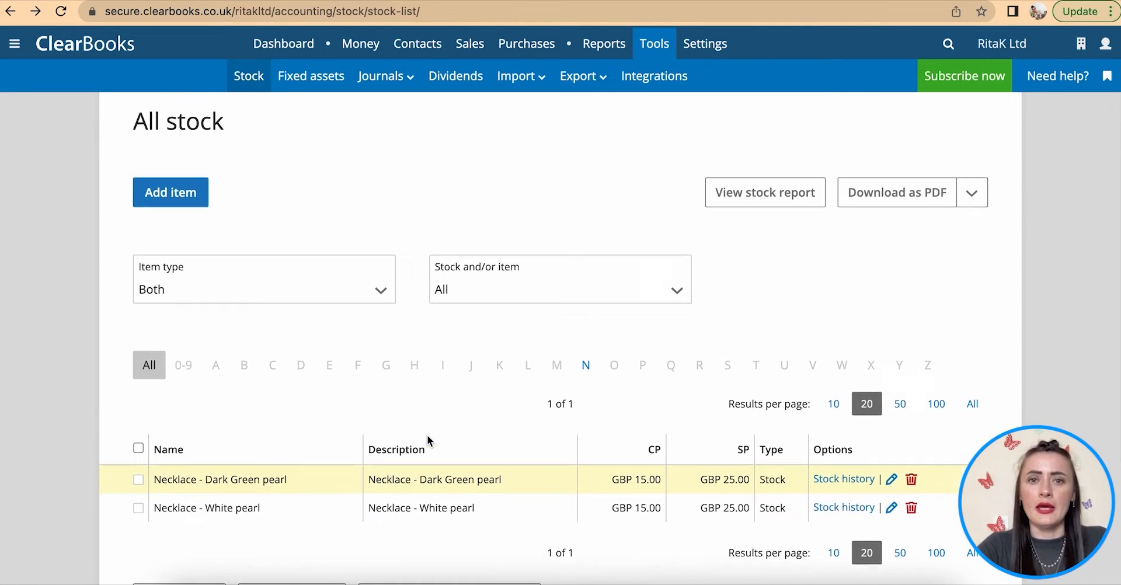
- Open the Fixed assets area and look through the existing assets list
{"action": "left_click", "coordinate": [312, 81]}
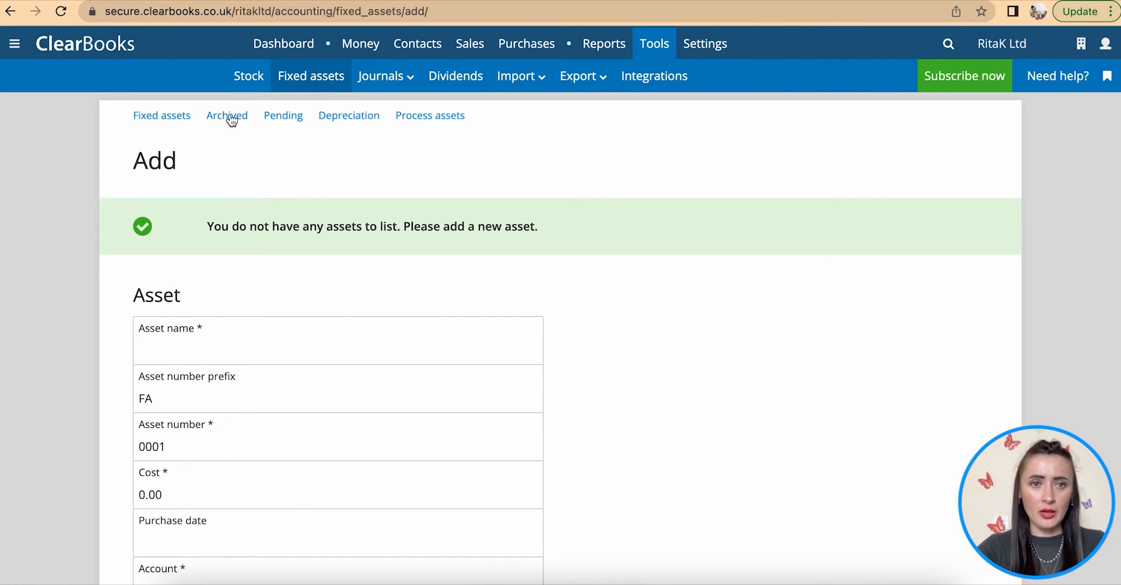
{"action": "left_click", "coordinate": [177, 118]}
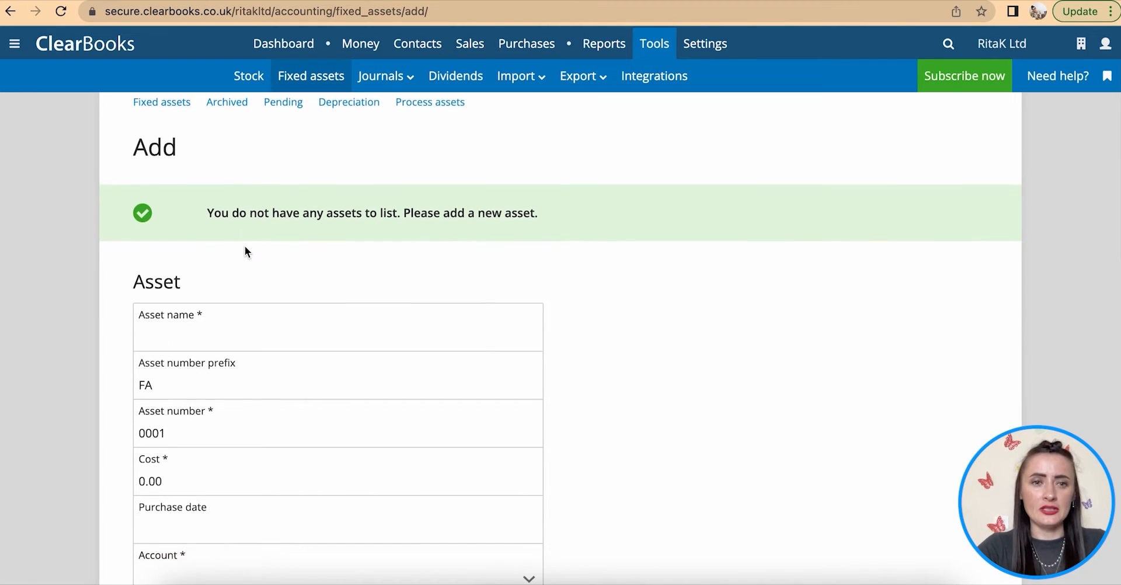
{"action": "scroll", "coordinate": [244, 247], "scroll_direction": "down", "scroll_amount": 2}
{"action": "scroll", "coordinate": [244, 247], "scroll_direction": "down", "scroll_amount": 2}
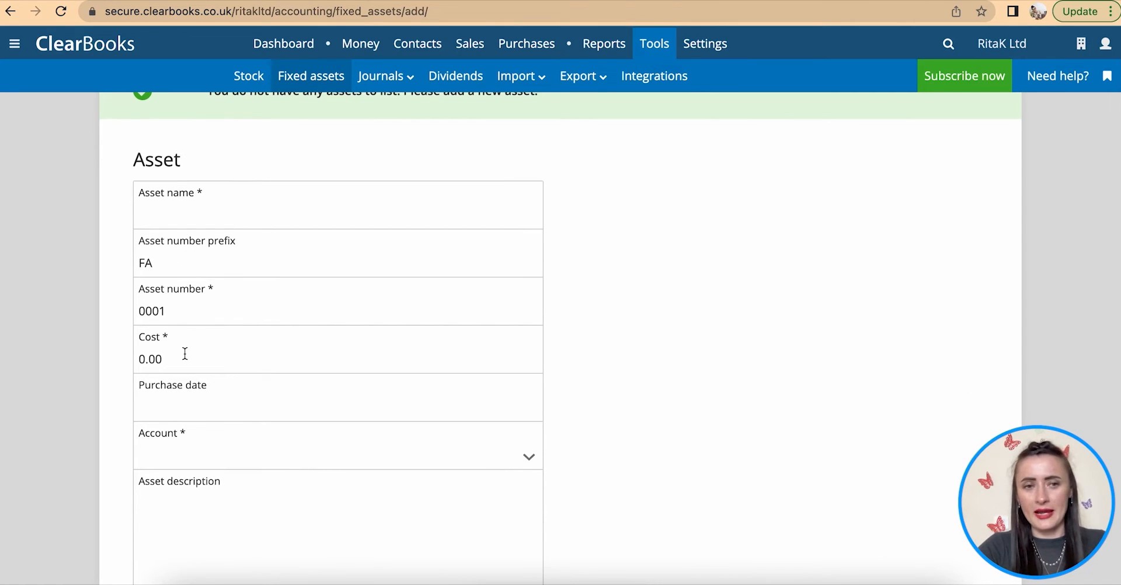
{"action": "scroll", "coordinate": [184, 354], "scroll_direction": "down", "scroll_amount": 4}
{"action": "scroll", "coordinate": [185, 349], "scroll_direction": "up", "scroll_amount": 6}
{"action": "scroll", "coordinate": [186, 354], "scroll_direction": "up", "scroll_amount": 1}
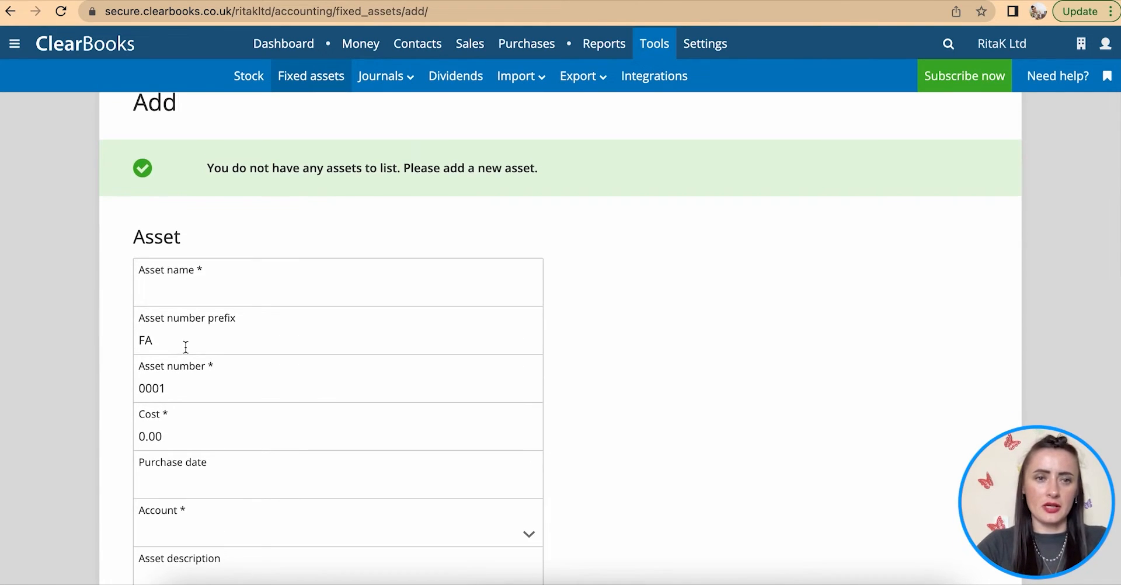
- Name the new asset 'Furniture (window display table set with lock)'
{"action": "left_click", "coordinate": [176, 290]}
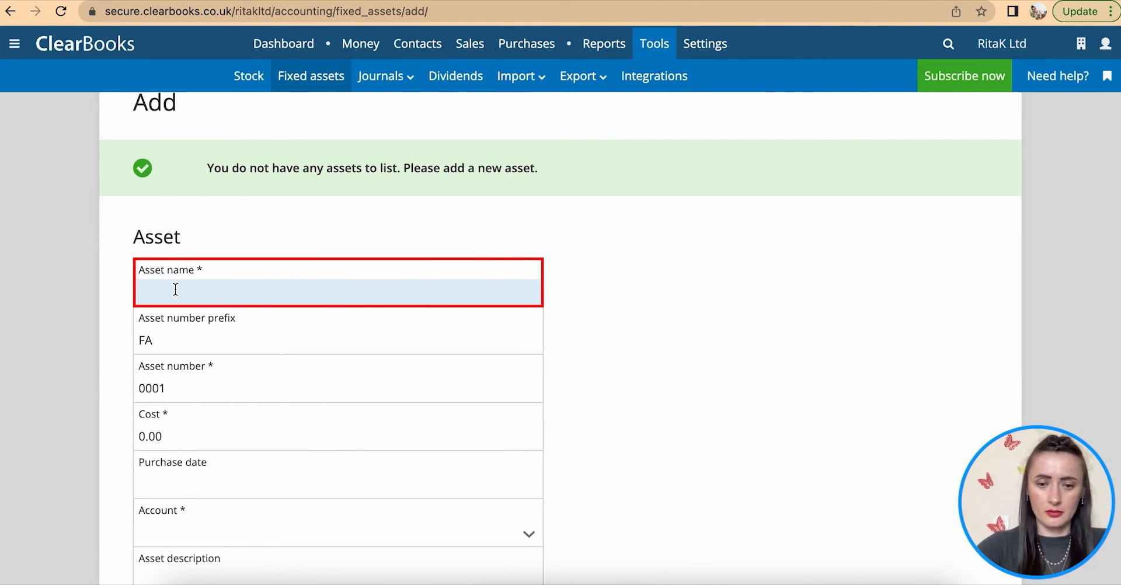
{"action": "type", "text": "Furni"}
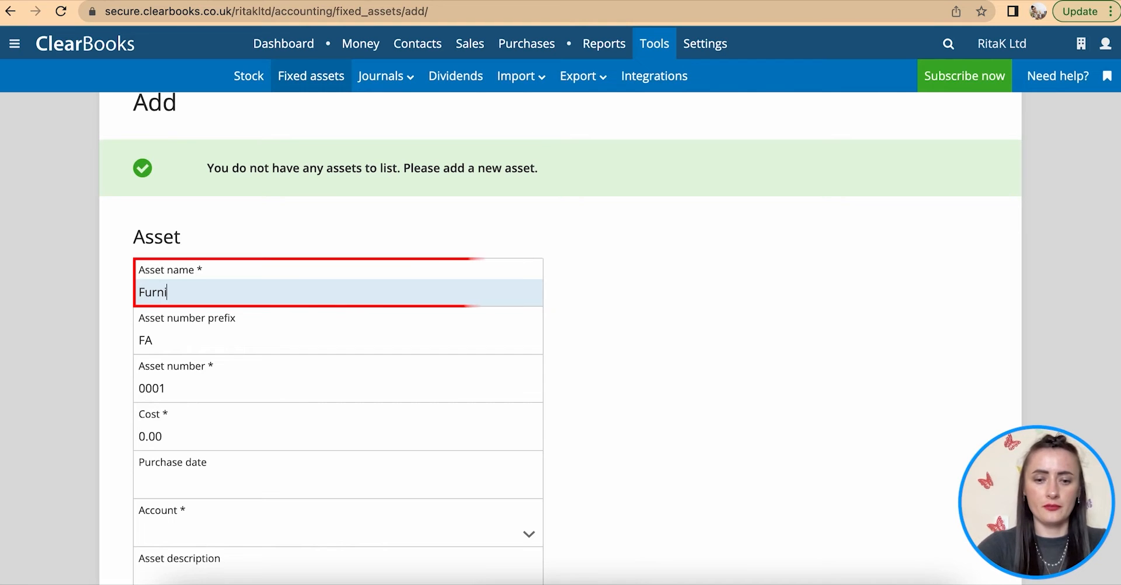
{"action": "type", "text": "ture ("}
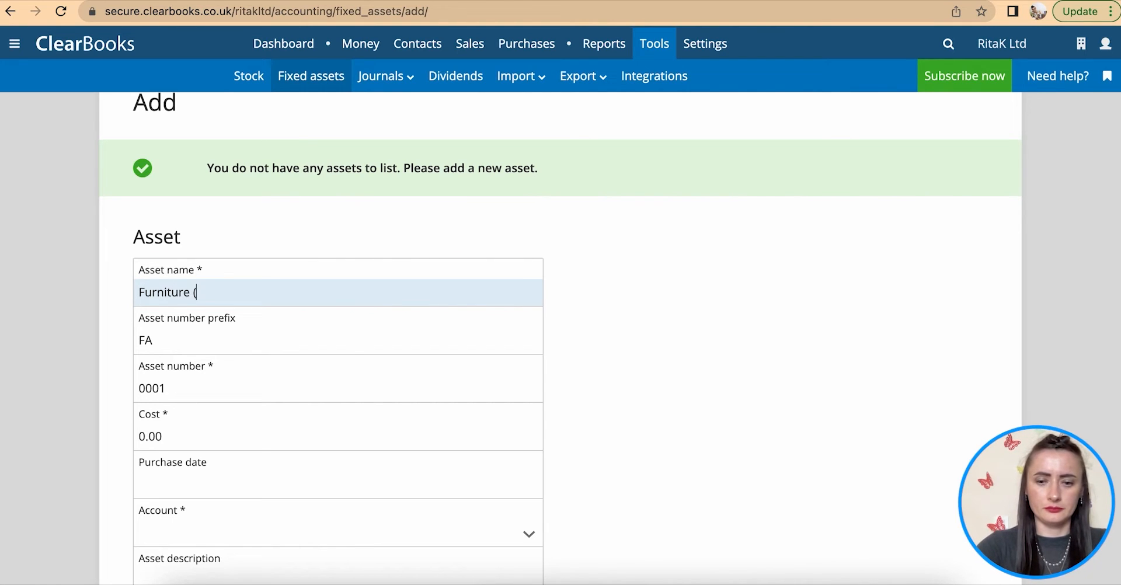
{"action": "type", "text": "window"}
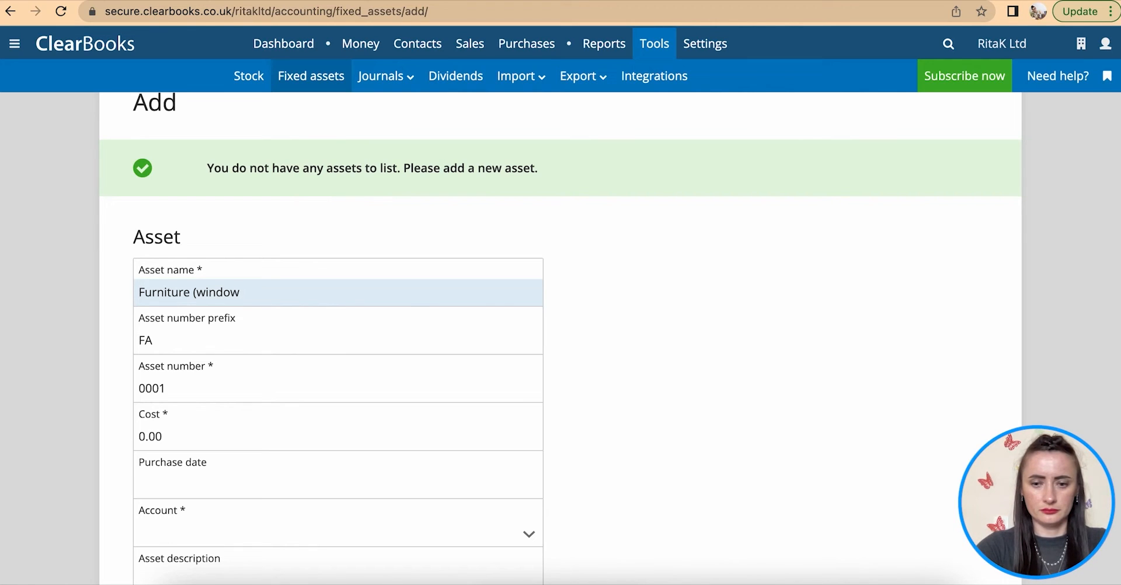
{"action": "type", "text": "display"}
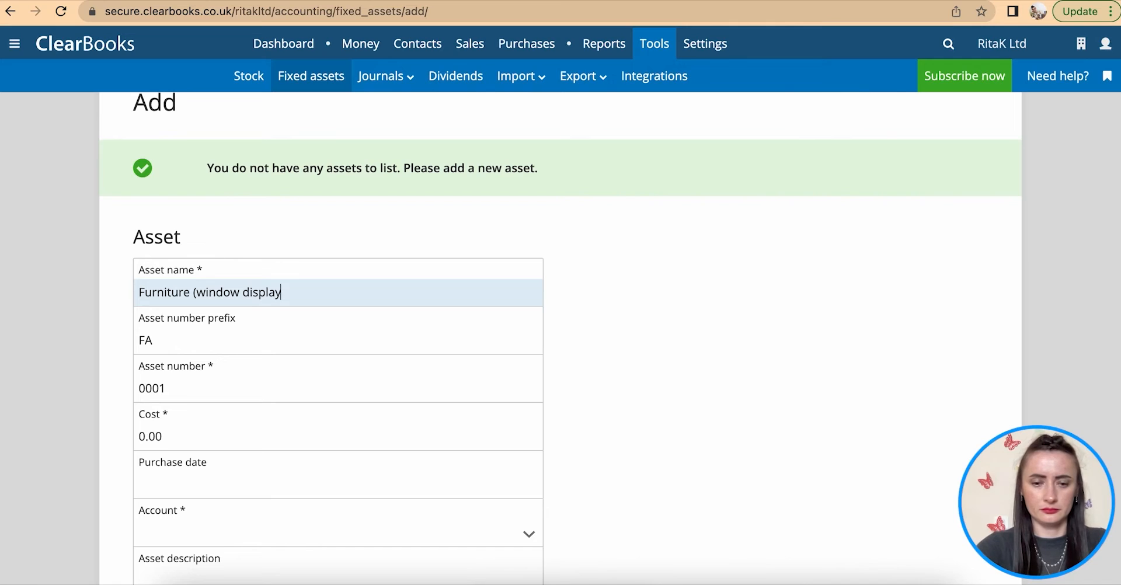
{"action": "type", "text": " table"}
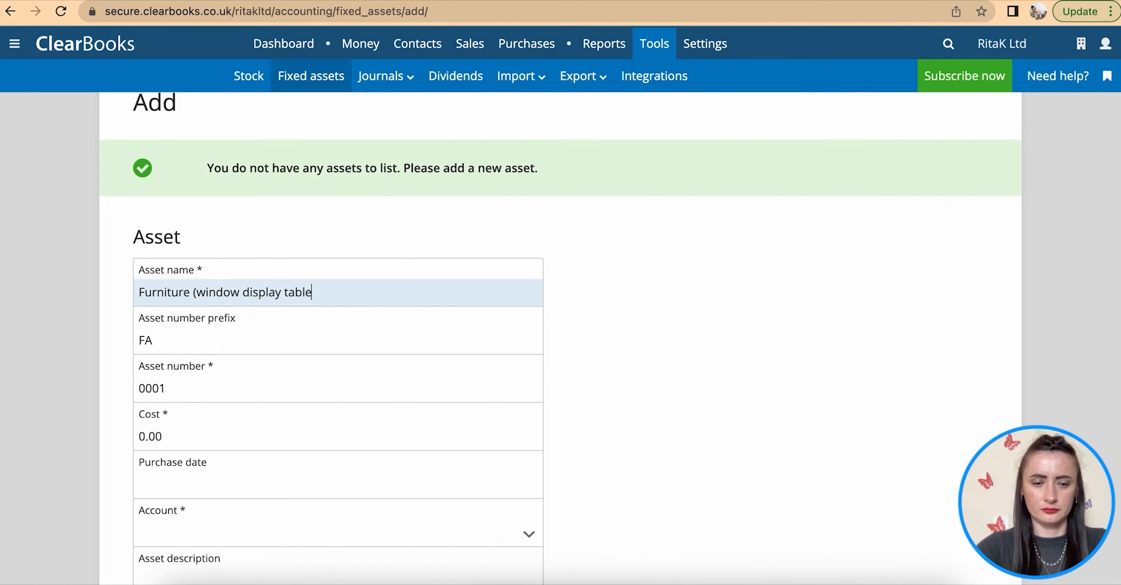
{"action": "type", "text": " set)"}
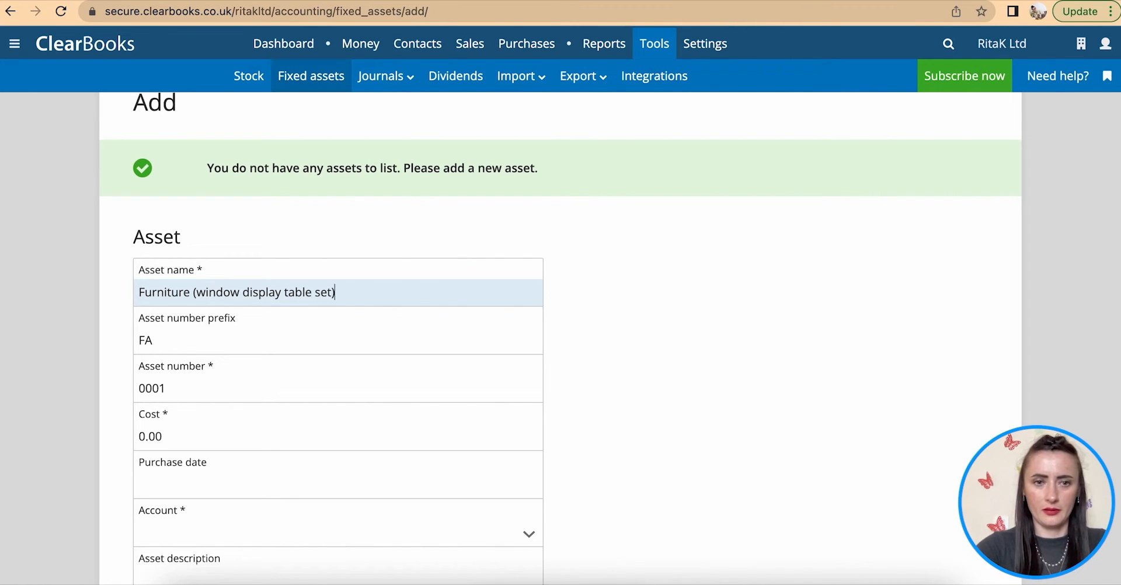
{"action": "key", "text": "BackSpace"}
{"action": "key", "text": "BackSpace"}
{"action": "type", "text": "with lock)"}
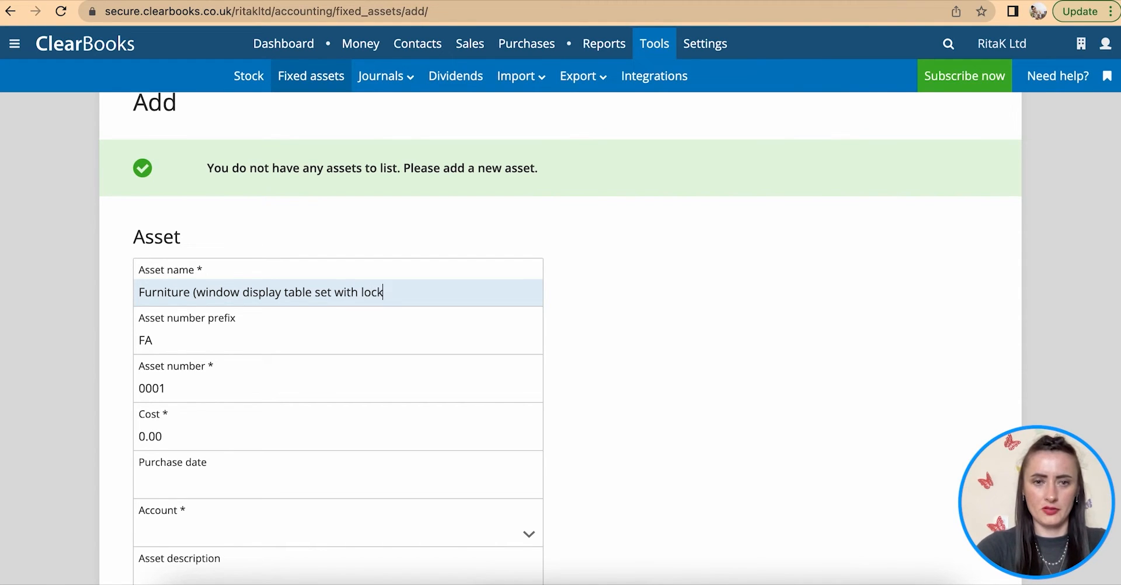
- Replace the default cost with 850
{"action": "scroll", "coordinate": [181, 328], "scroll_direction": "down", "scroll_amount": 2}
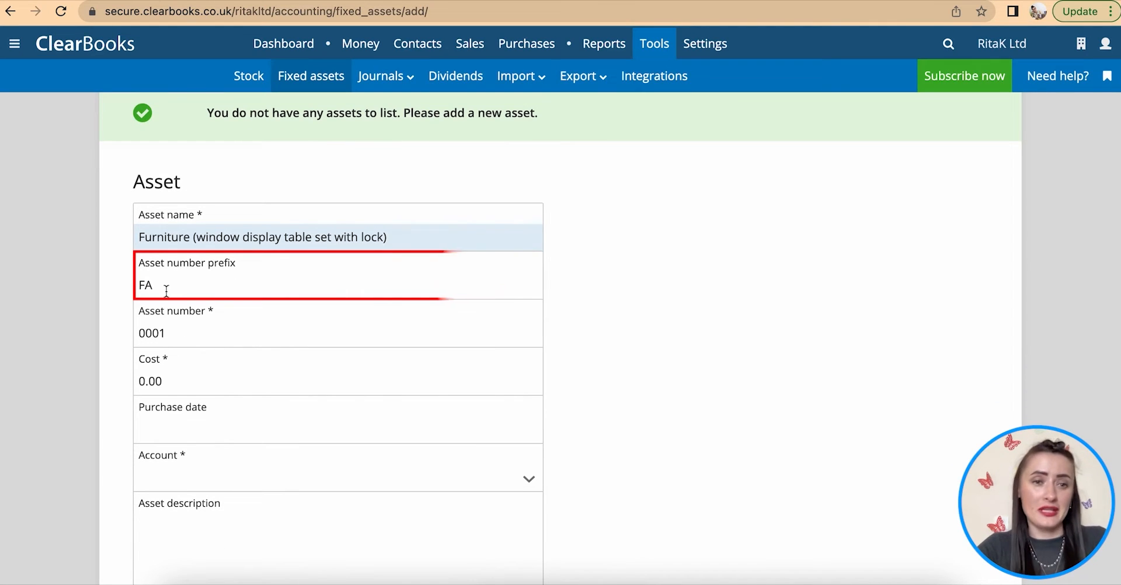
{"action": "scroll", "coordinate": [166, 291], "scroll_direction": "down", "scroll_amount": 2}
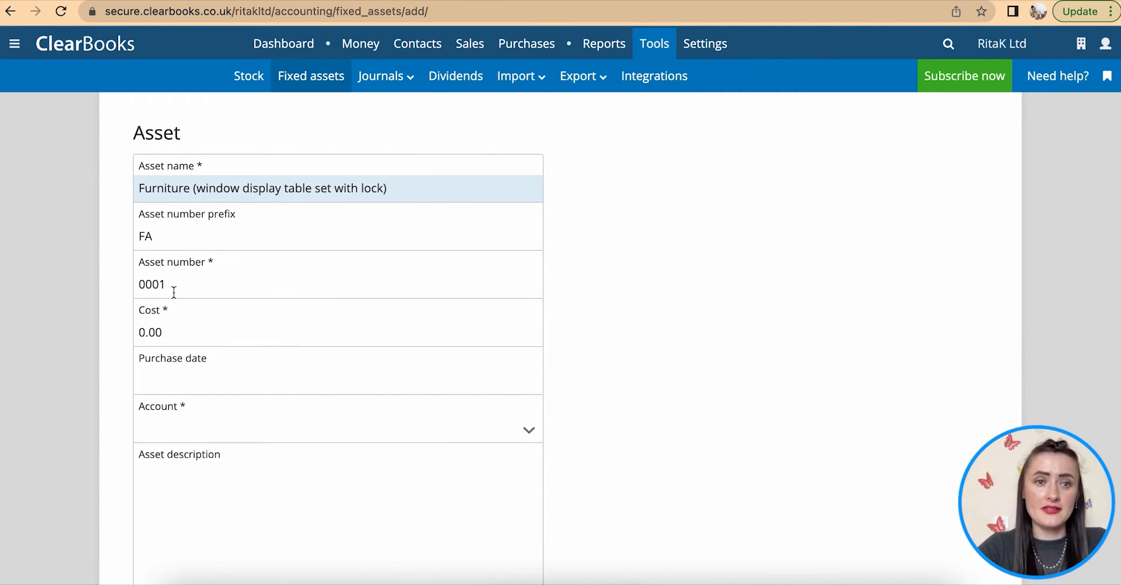
{"action": "scroll", "coordinate": [166, 292], "scroll_direction": "down", "scroll_amount": 2}
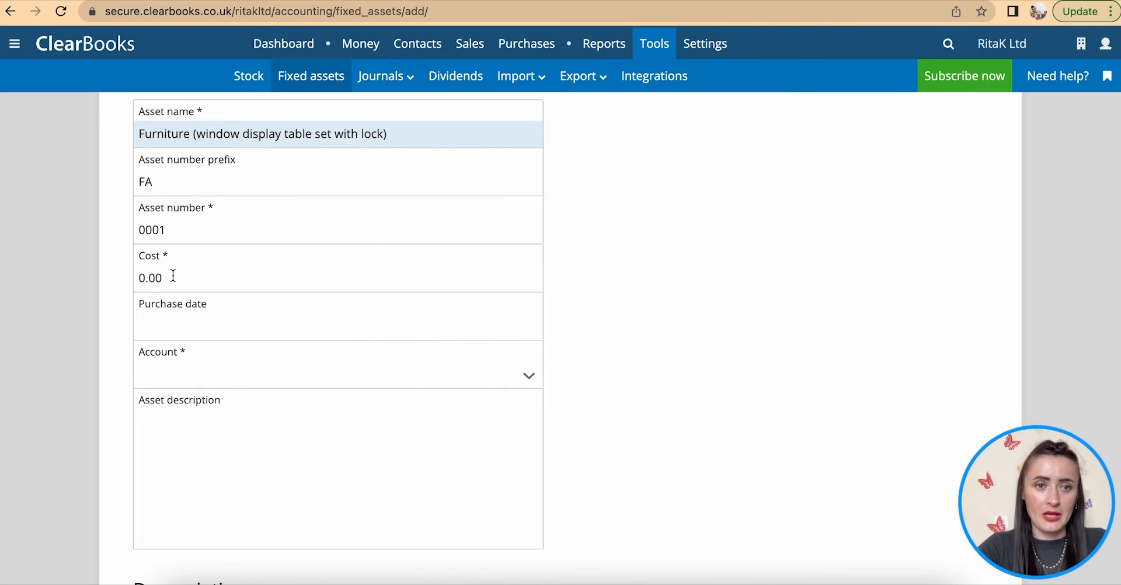
{"action": "left_click_drag", "start_coordinate": [170, 278], "coordinate": [127, 279]}
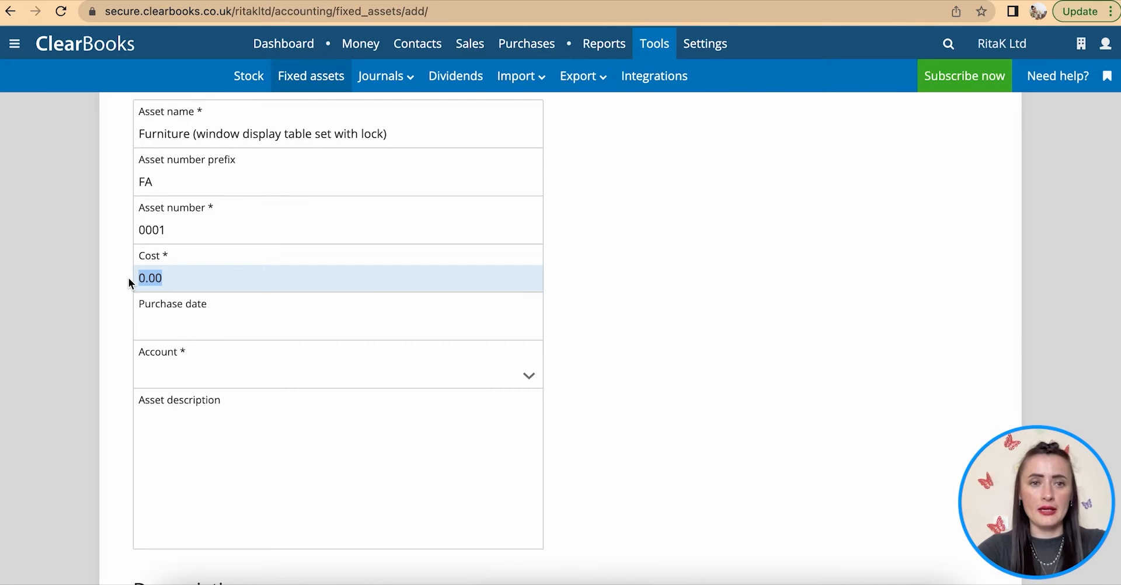
{"action": "type", "text": "850"}
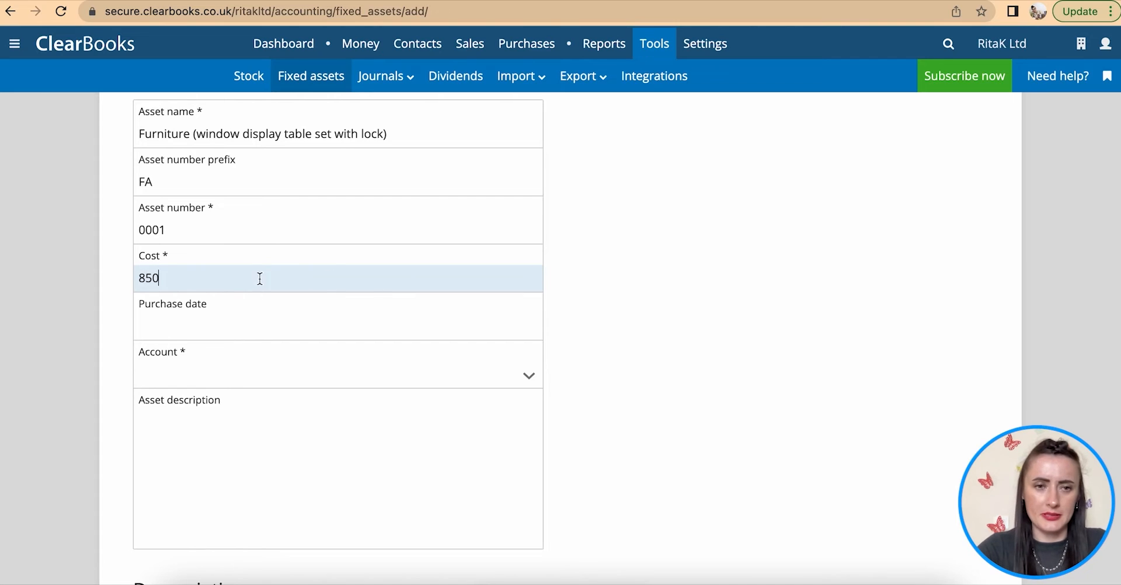
{"action": "scroll", "coordinate": [235, 316], "scroll_direction": "down", "scroll_amount": 2}
- Set the asset's purchase date to 31/05/2022
{"action": "left_click", "coordinate": [199, 280]}
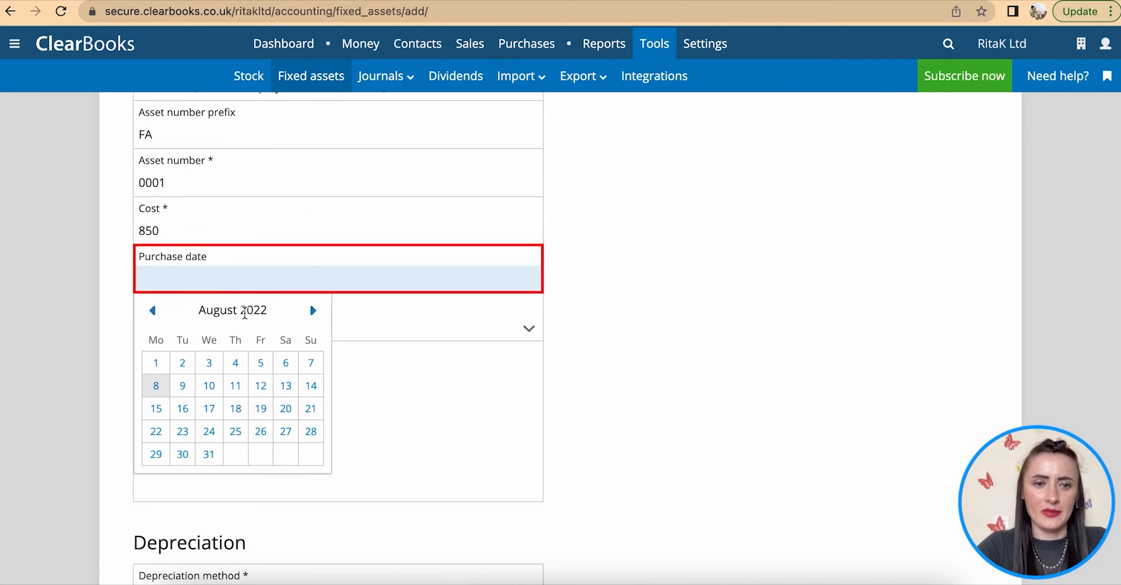
{"action": "left_click", "coordinate": [153, 312]}
{"action": "left_click", "coordinate": [152, 313]}
{"action": "left_click", "coordinate": [235, 455]}
{"action": "left_click", "coordinate": [186, 281]}
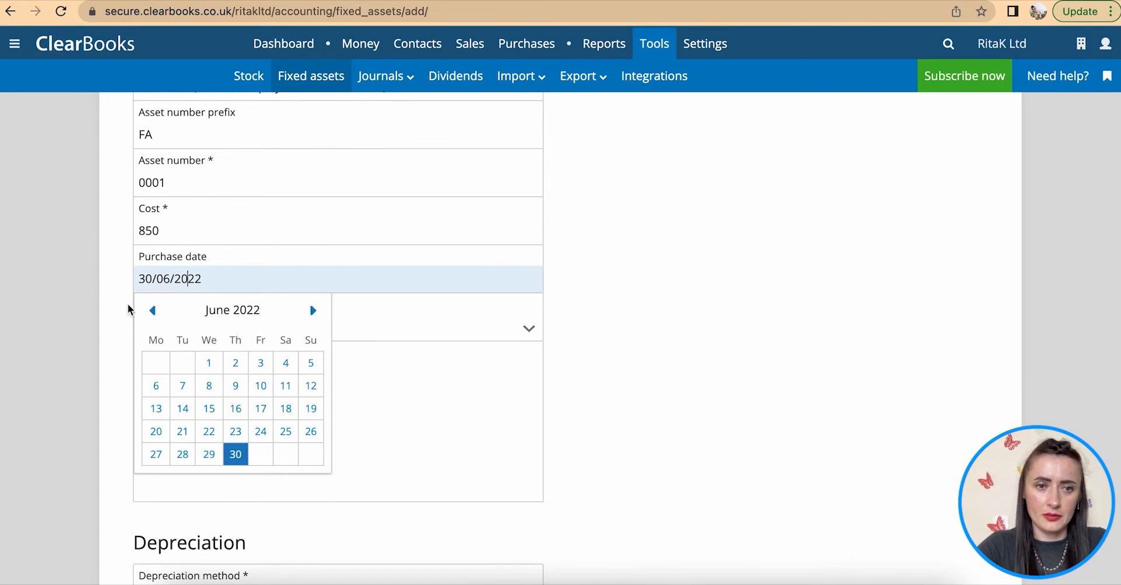
{"action": "left_click", "coordinate": [152, 310]}
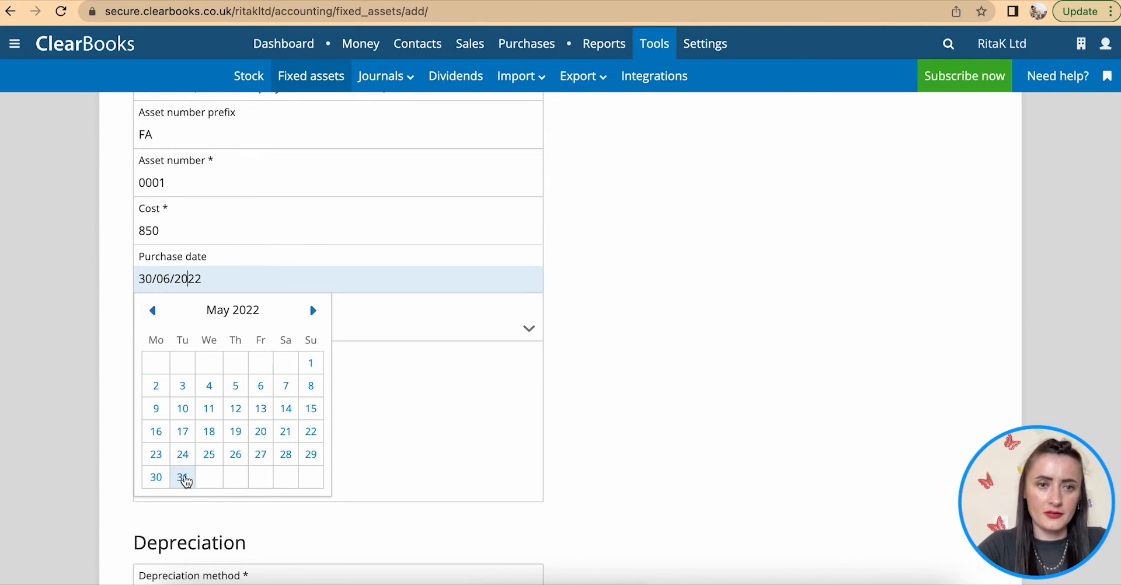
{"action": "left_click", "coordinate": [183, 477]}
- Assign the asset to the Fixtures & fittings account
{"action": "left_click", "coordinate": [201, 324]}
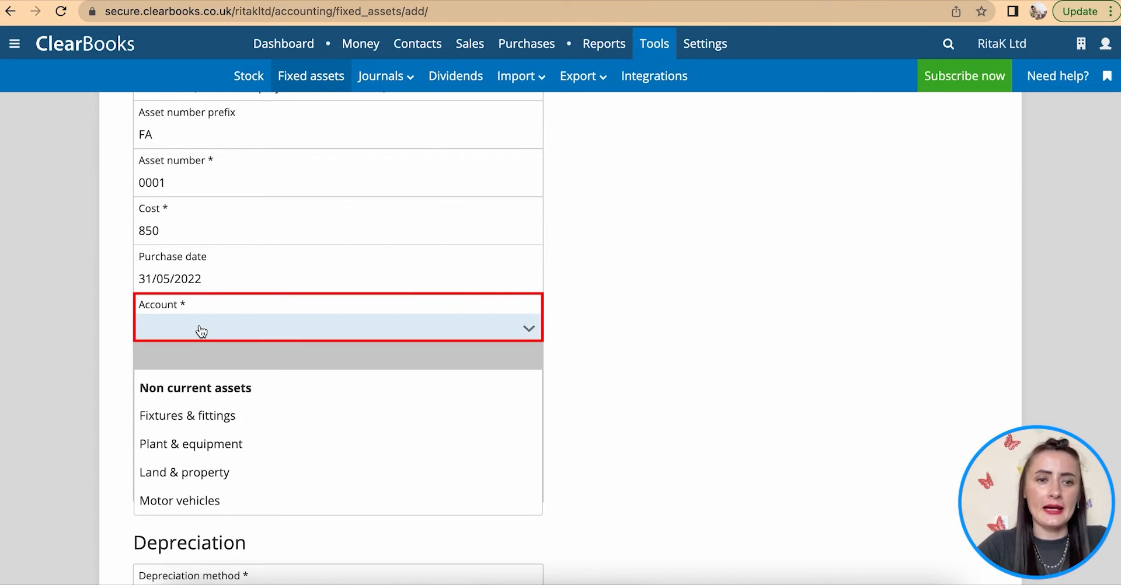
{"action": "left_click", "coordinate": [183, 416]}
{"action": "scroll", "coordinate": [180, 416], "scroll_direction": "down", "scroll_amount": 1}
{"action": "left_click", "coordinate": [214, 294]}
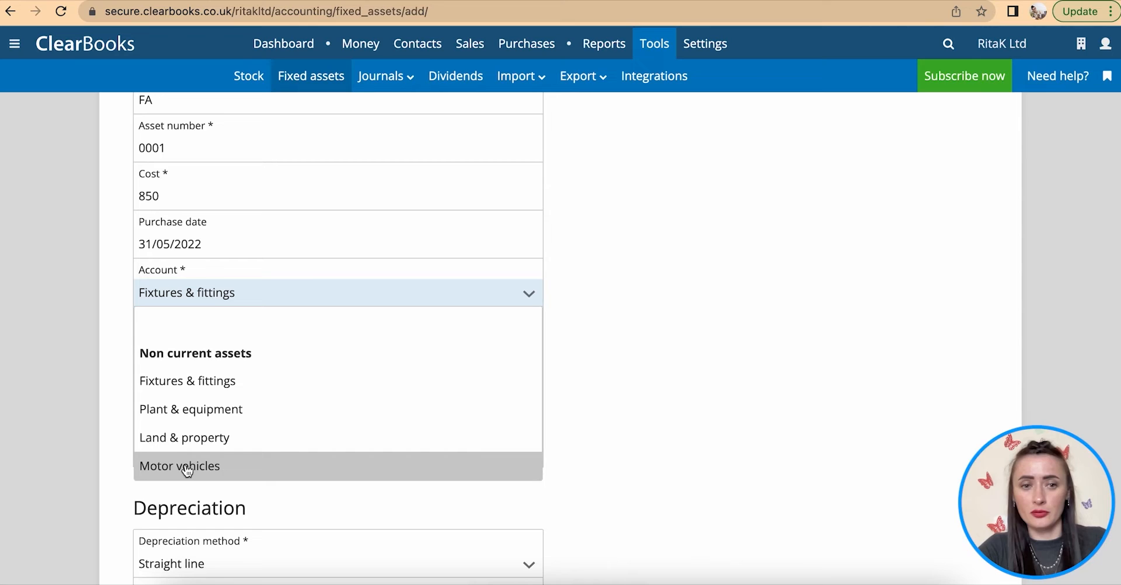
- Keep Fixtures & fittings as the account and copy the asset name 'Furniture (window display table set with lock)' into the description
{"action": "left_click", "coordinate": [219, 381]}
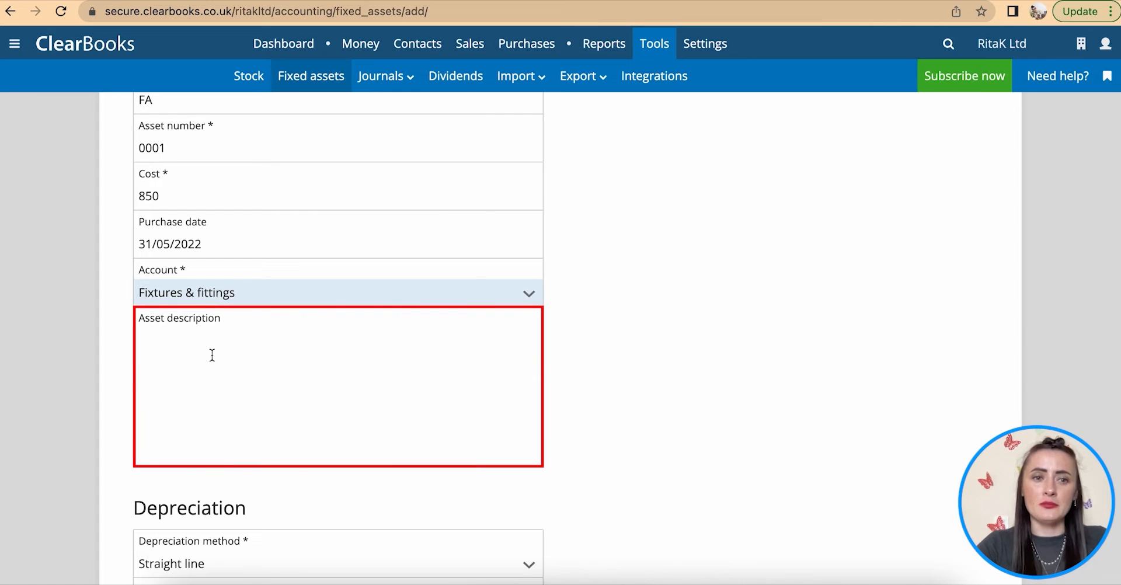
{"action": "left_click", "coordinate": [212, 355]}
{"action": "scroll", "coordinate": [211, 354], "scroll_direction": "up", "scroll_amount": 2}
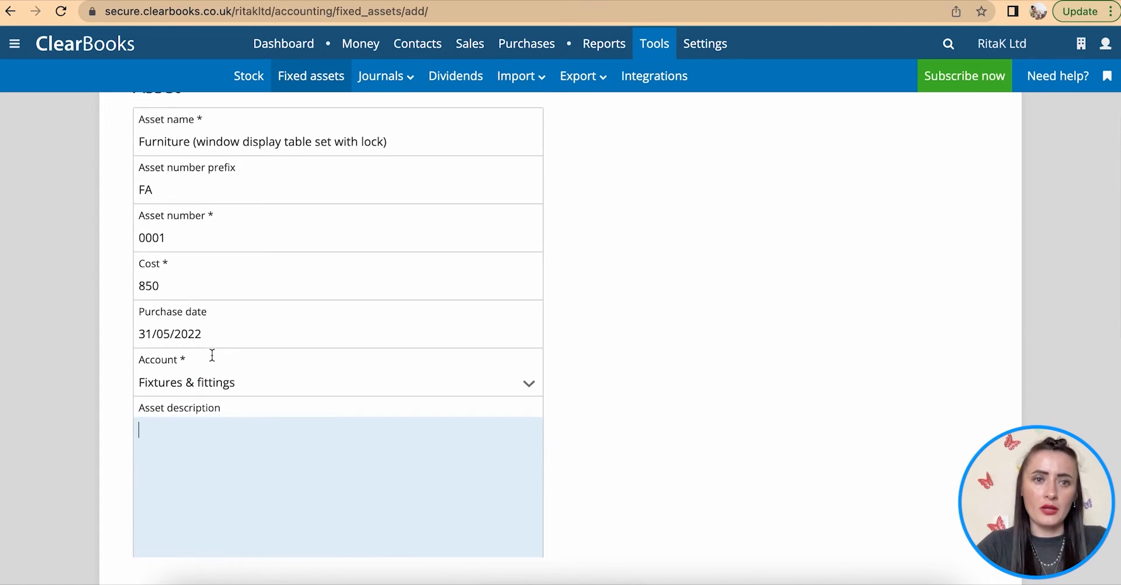
{"action": "left_click_drag", "start_coordinate": [397, 145], "coordinate": [124, 149]}
{"action": "key", "text": "super+c"}
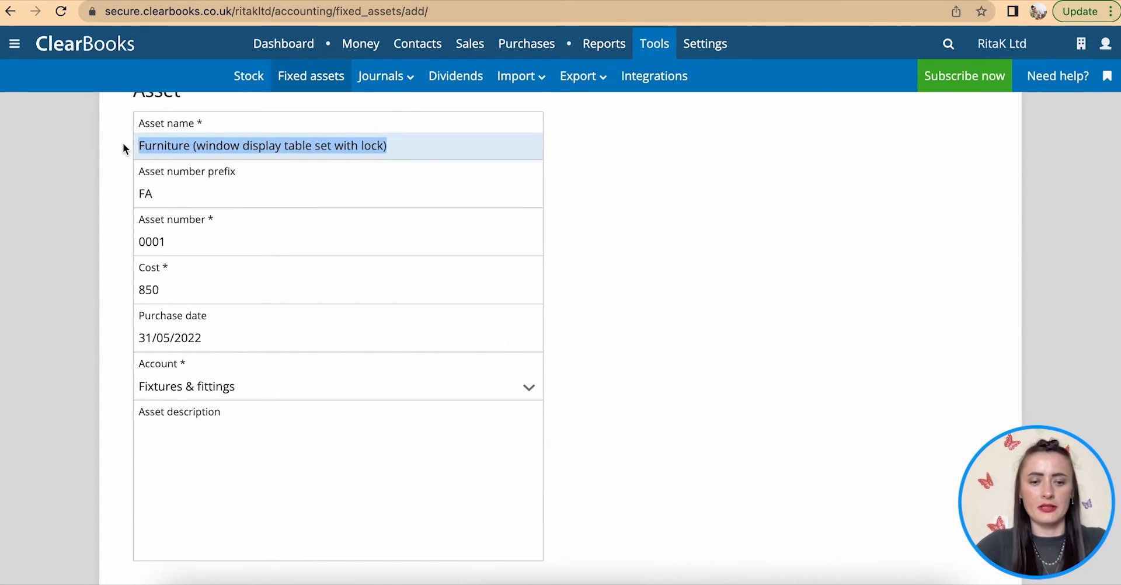
{"action": "left_click", "coordinate": [240, 453]}
{"action": "key", "text": "super+v"}
{"action": "scroll", "coordinate": [241, 455], "scroll_direction": "down", "scroll_amount": 5}
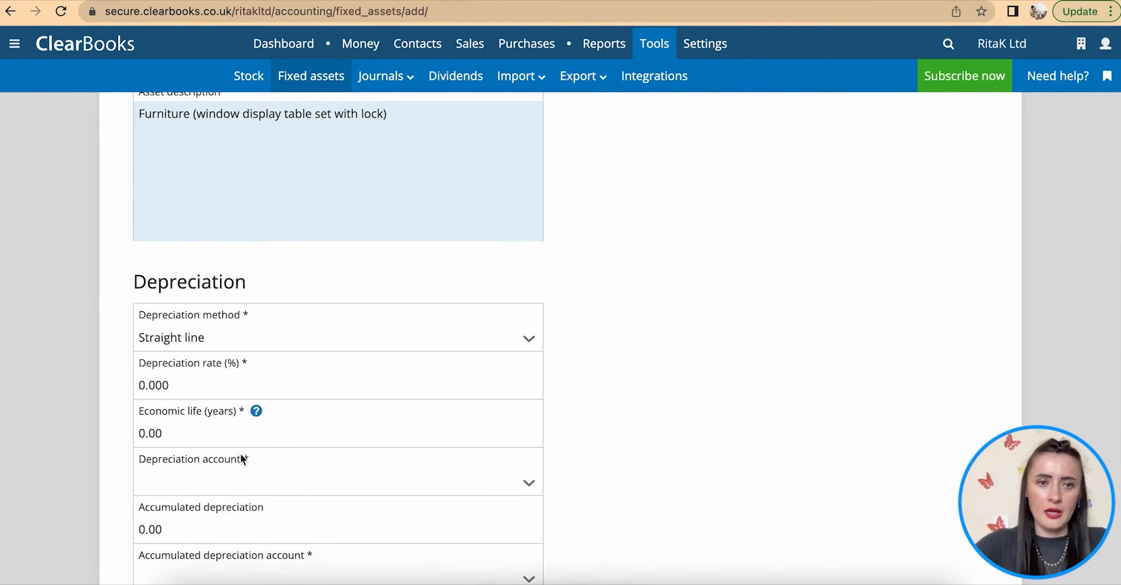
{"action": "scroll", "coordinate": [261, 392], "scroll_direction": "down", "scroll_amount": 2}
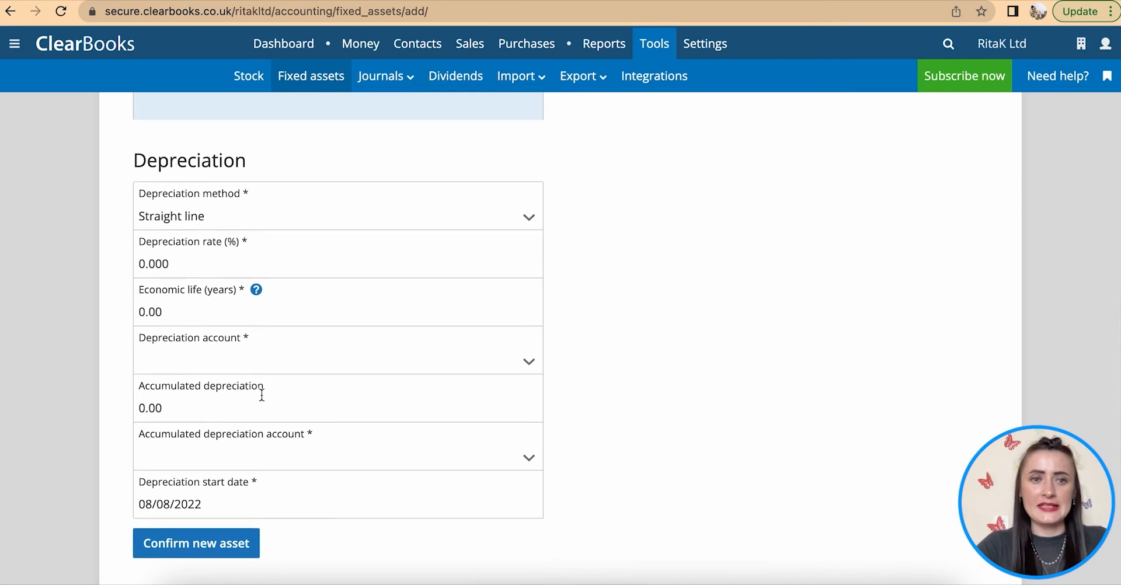
{"action": "left_click", "coordinate": [495, 234]}
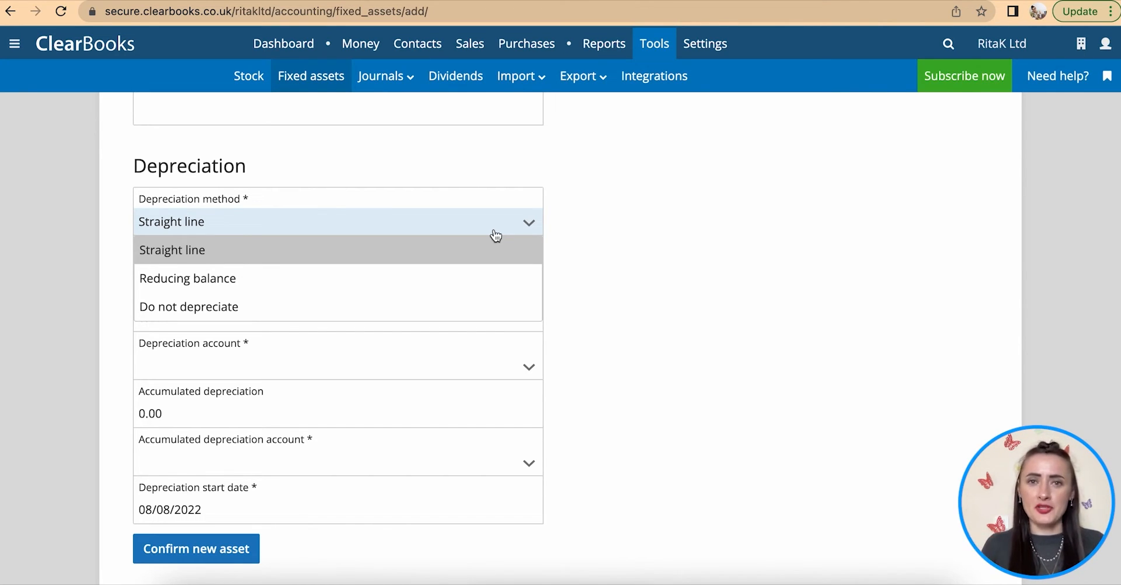
- Leave the furniture asset's depreciation method on Straight line
{"action": "scroll", "coordinate": [496, 235], "scroll_direction": "up", "scroll_amount": 6}
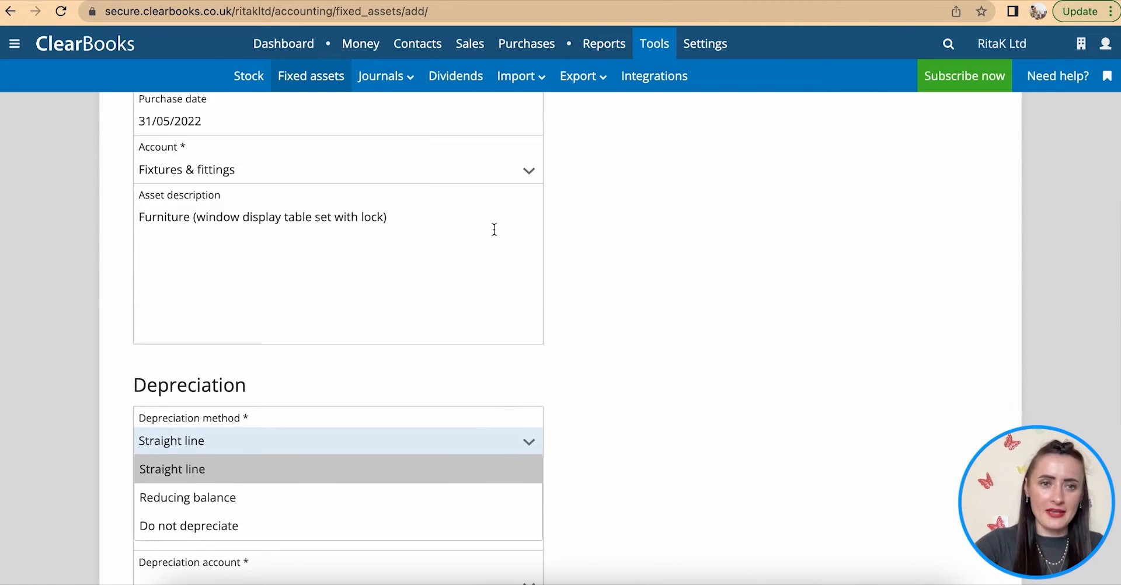
{"action": "scroll", "coordinate": [494, 228], "scroll_direction": "down", "scroll_amount": 3}
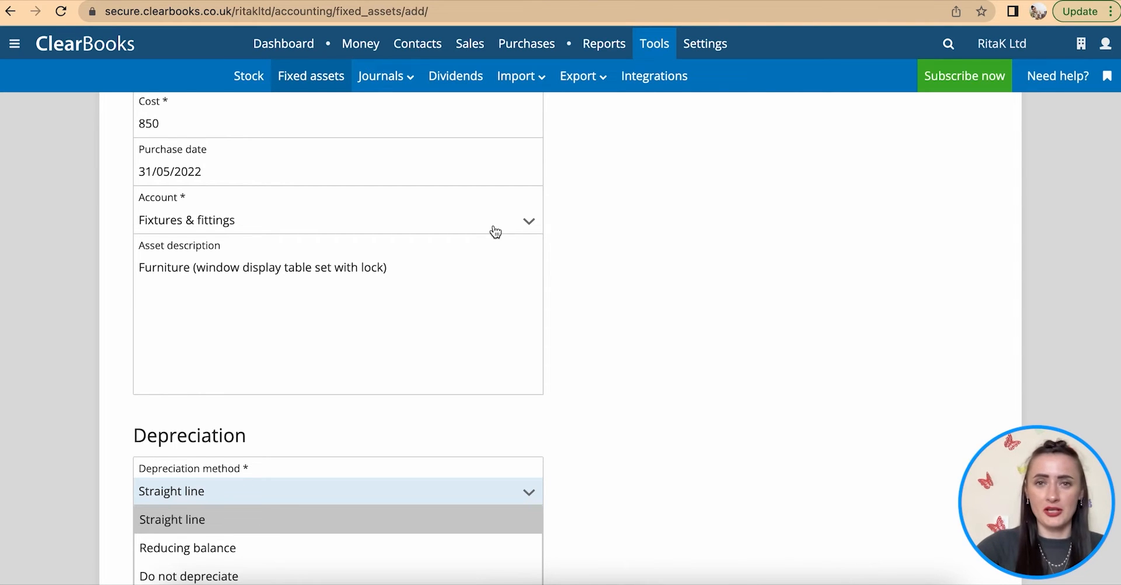
{"action": "scroll", "coordinate": [496, 233], "scroll_direction": "down", "scroll_amount": 2}
{"action": "scroll", "coordinate": [494, 227], "scroll_direction": "down", "scroll_amount": 3}
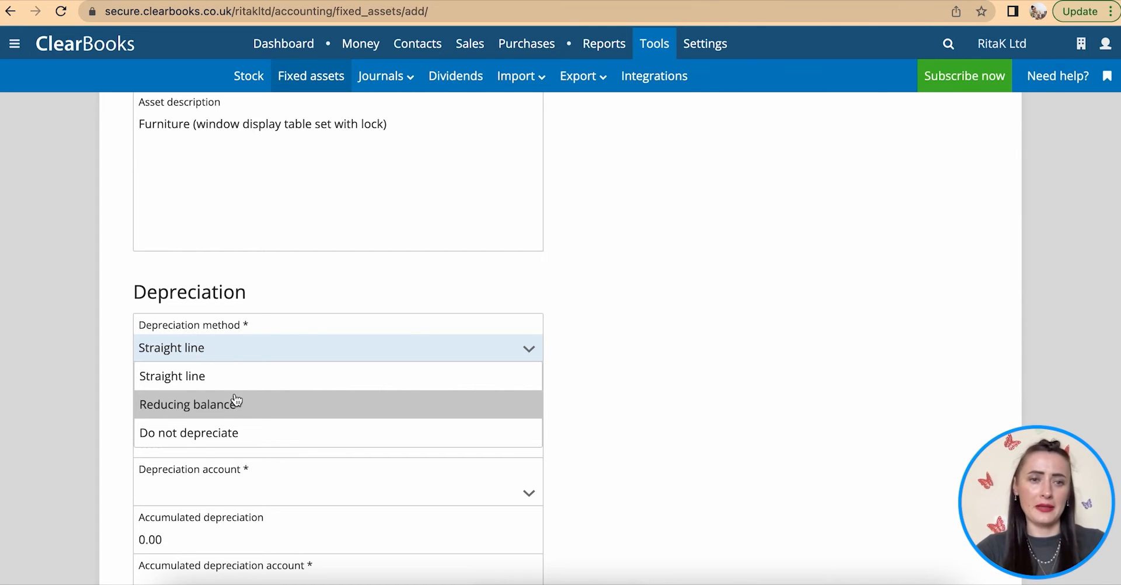
{"action": "left_click", "coordinate": [215, 377]}
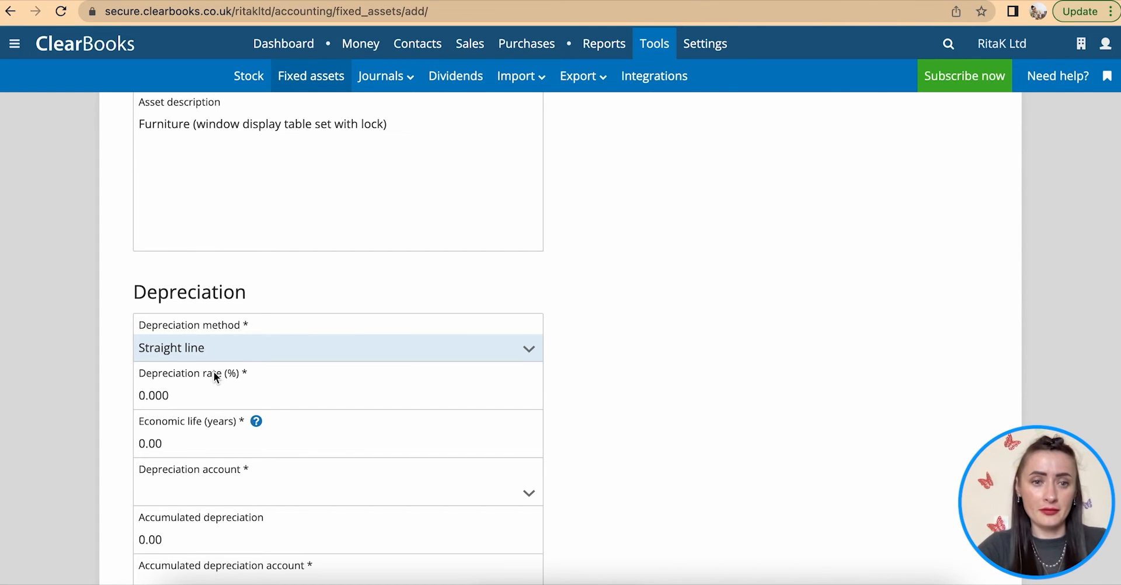
{"action": "scroll", "coordinate": [239, 406], "scroll_direction": "down", "scroll_amount": 3}
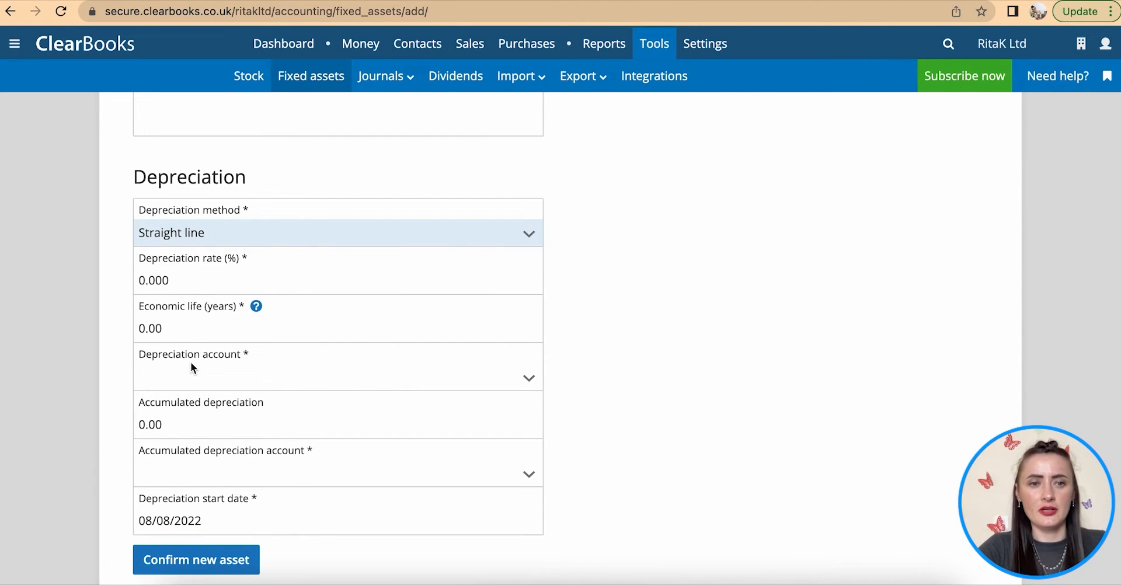
- Set the furniture asset's economic life to 4 years
{"action": "left_click", "coordinate": [183, 328]}
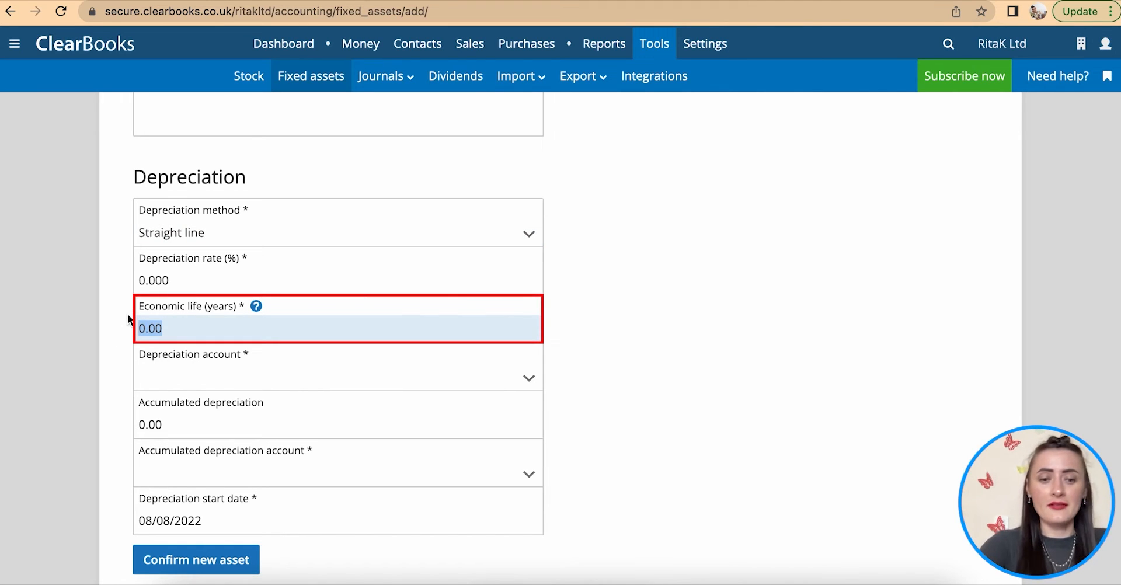
{"action": "type", "text": "4"}
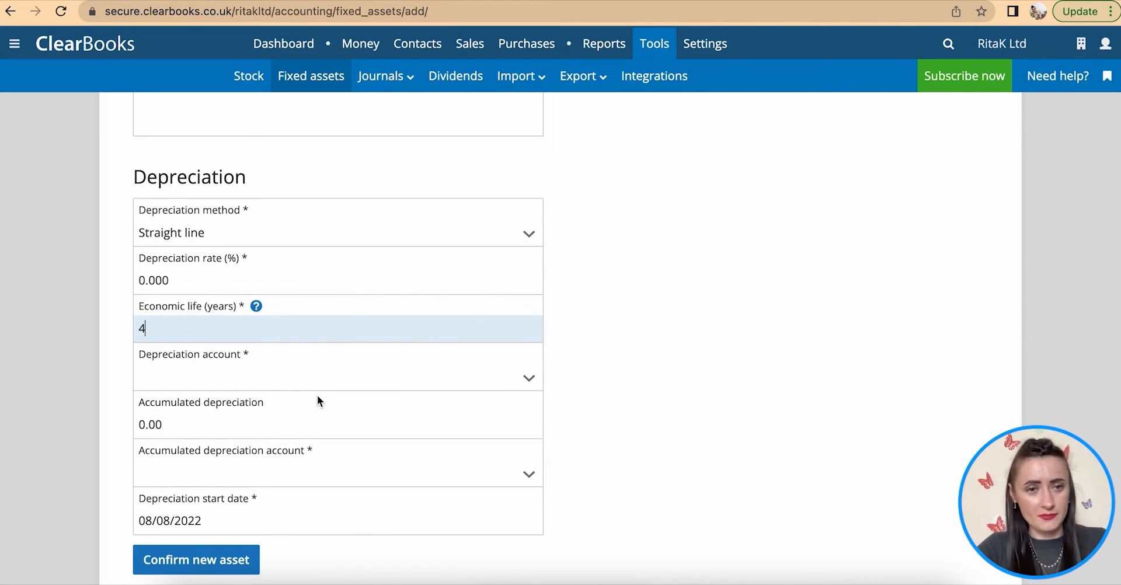
{"action": "scroll", "coordinate": [317, 400], "scroll_direction": "down", "scroll_amount": 1}
- Choose Fixtures & fittings dep as the depreciation account
{"action": "left_click", "coordinate": [253, 323]}
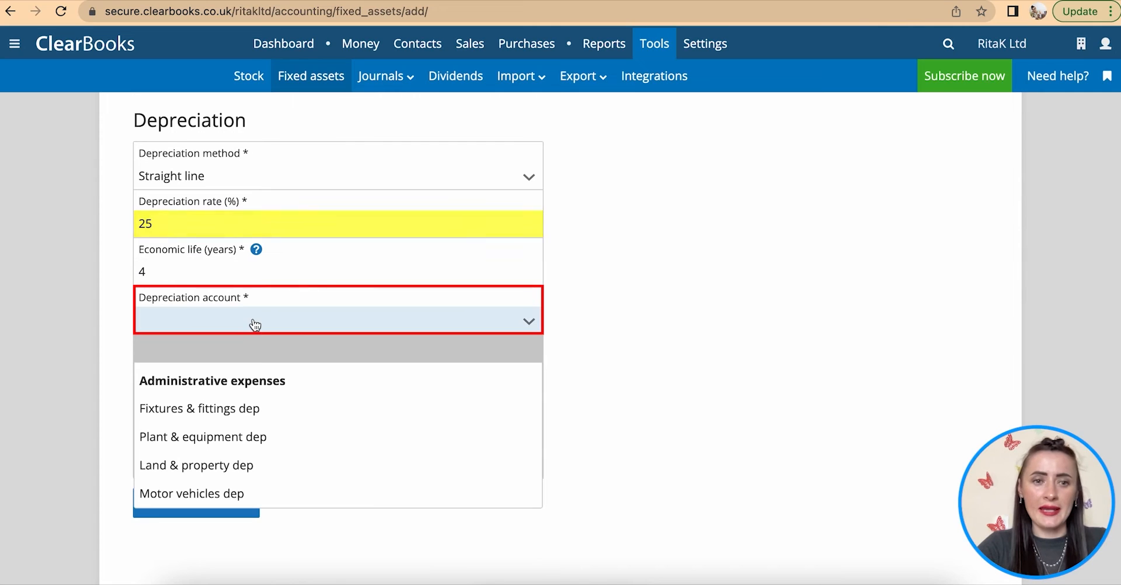
{"action": "left_click", "coordinate": [199, 412]}
{"action": "scroll", "coordinate": [197, 412], "scroll_direction": "up", "scroll_amount": 10}
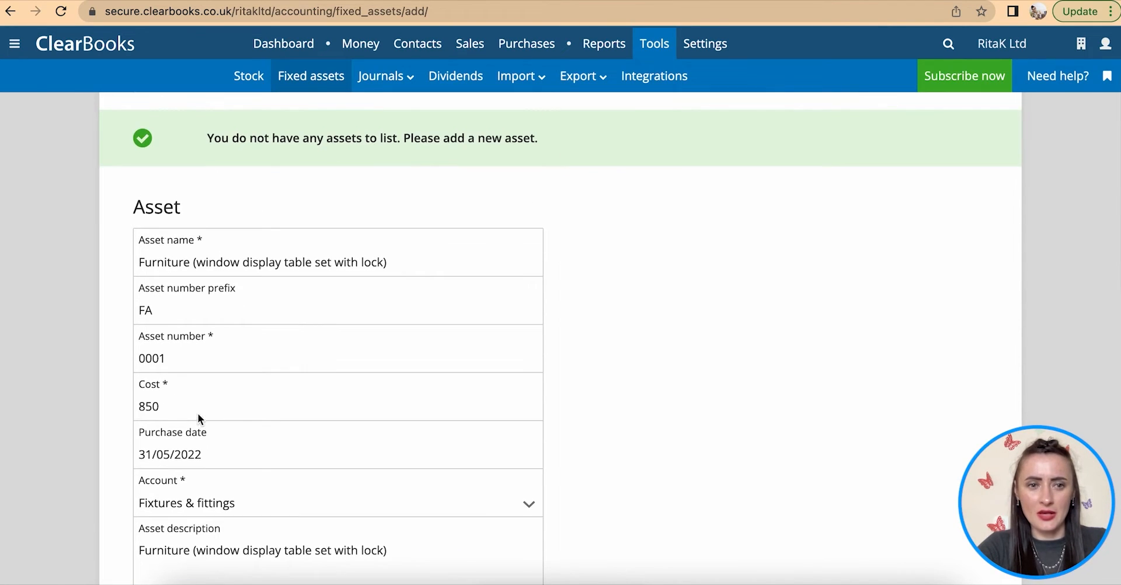
{"action": "scroll", "coordinate": [210, 426], "scroll_direction": "down", "scroll_amount": 6}
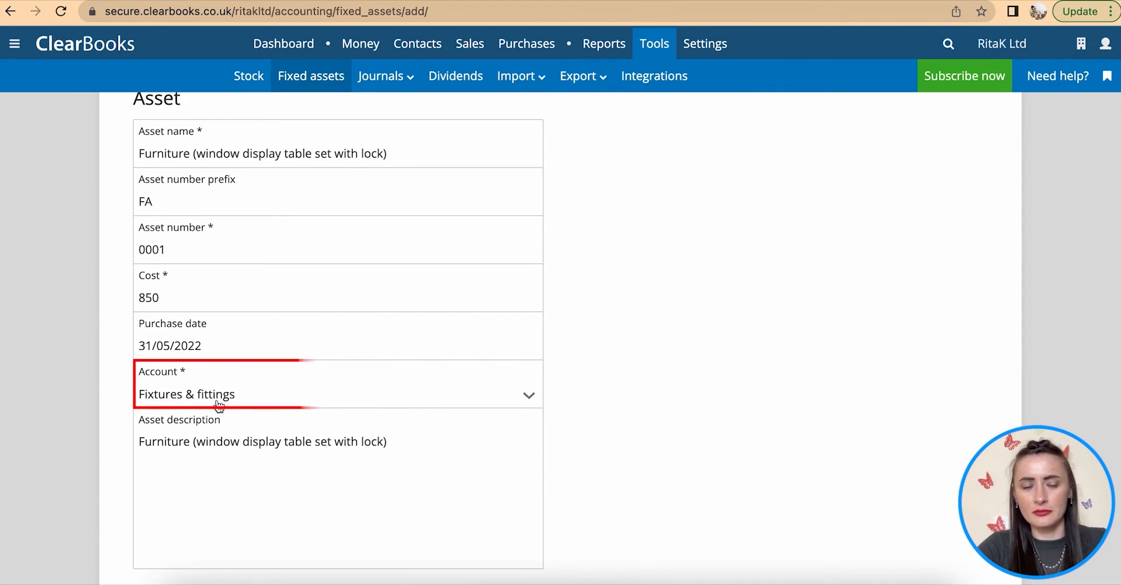
{"action": "scroll", "coordinate": [219, 405], "scroll_direction": "down", "scroll_amount": 4}
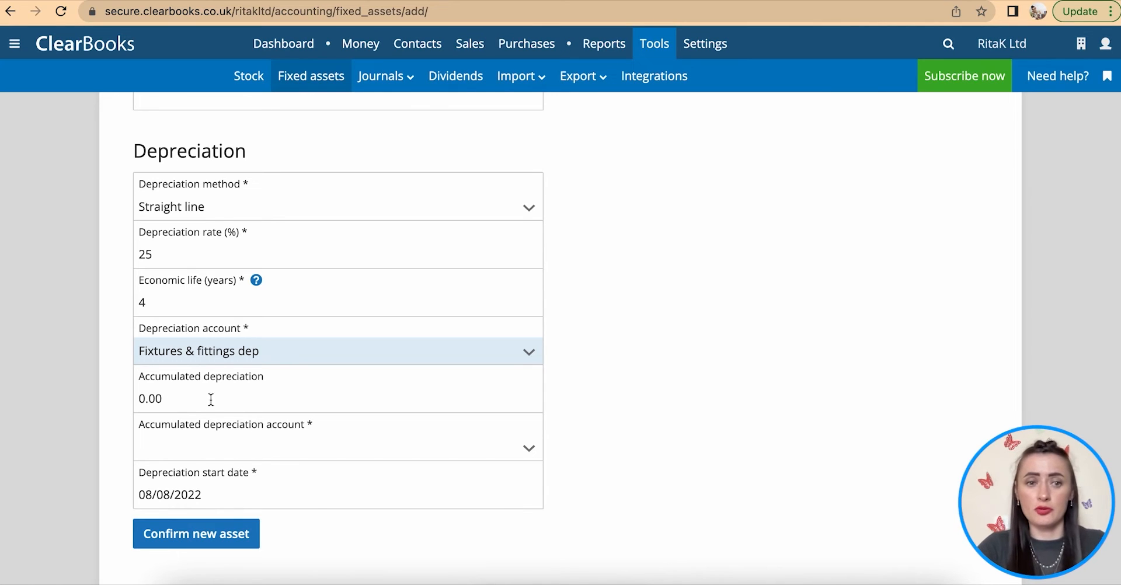
{"action": "scroll", "coordinate": [262, 466], "scroll_direction": "down", "scroll_amount": 1}
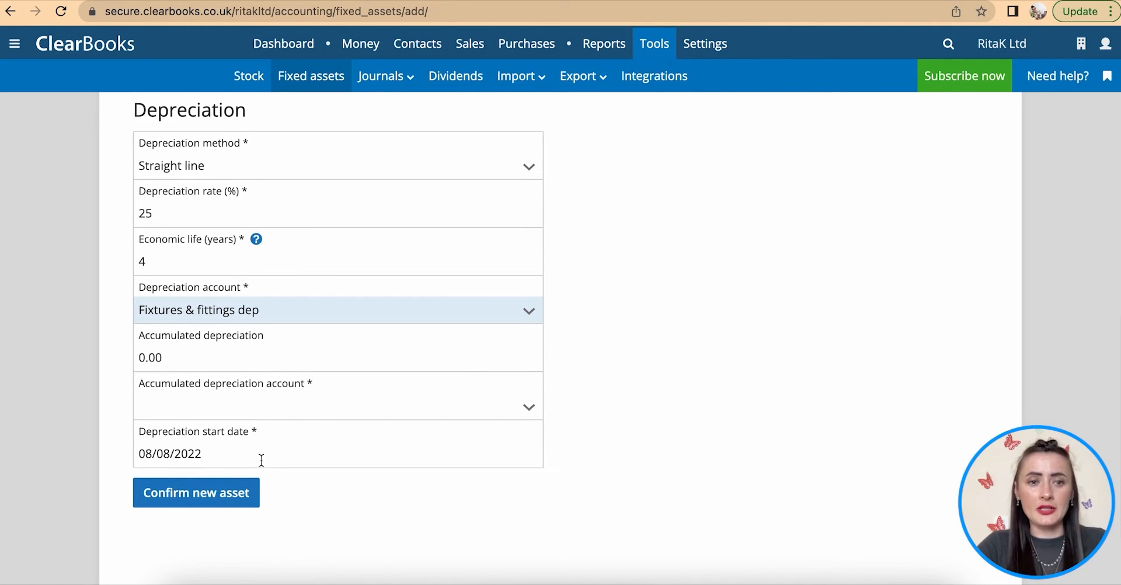
- Set the accumulated depreciation account to Fixtures & fittings acc dep, keeping Fixtures & fittings dep
{"action": "left_click", "coordinate": [262, 408]}
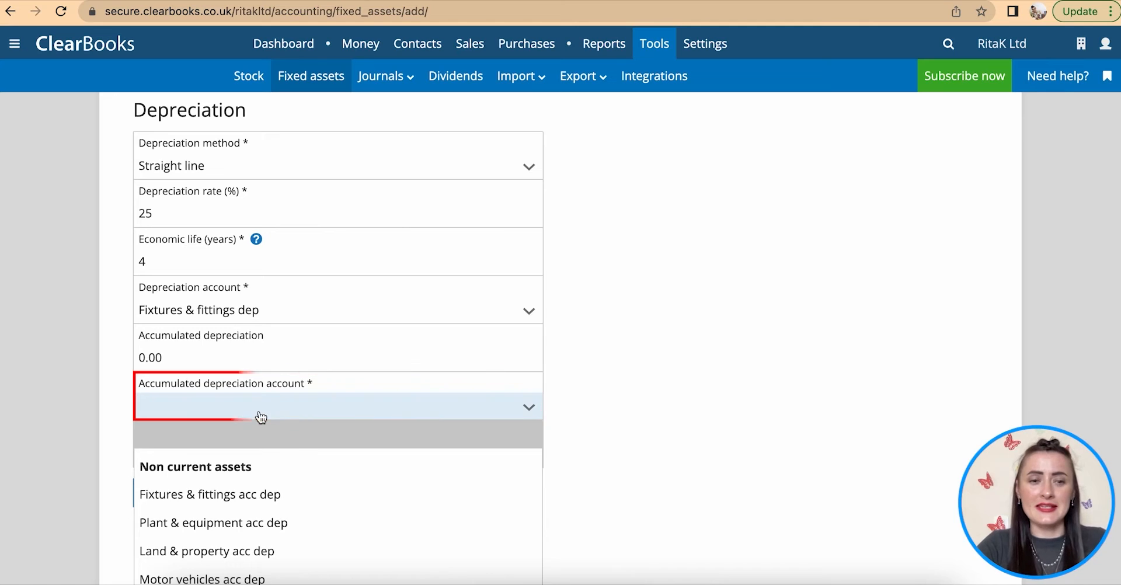
{"action": "scroll", "coordinate": [259, 416], "scroll_direction": "down", "scroll_amount": 2}
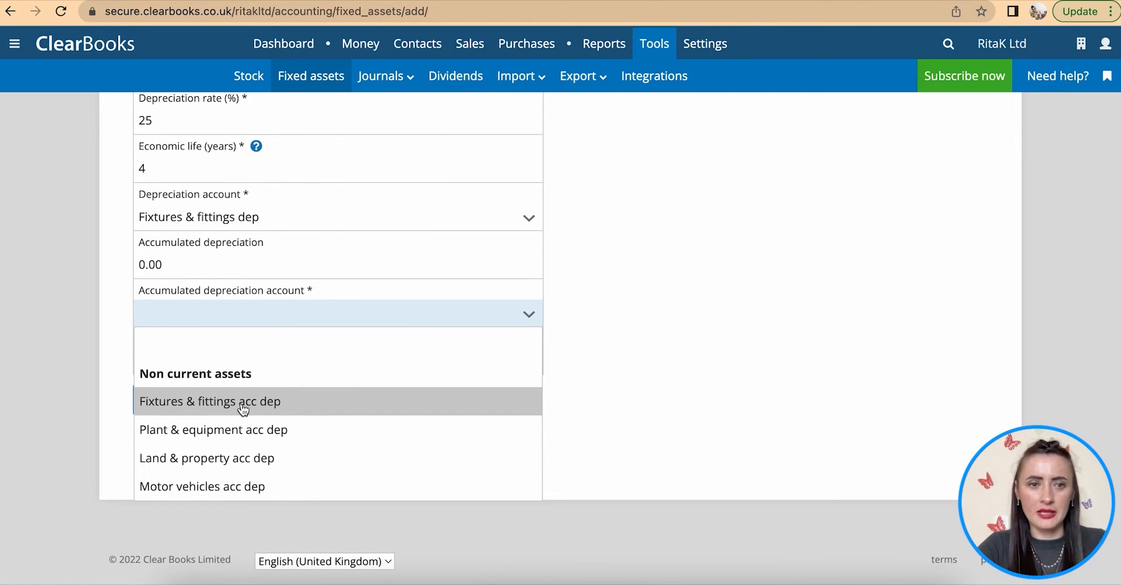
{"action": "left_click", "coordinate": [292, 409]}
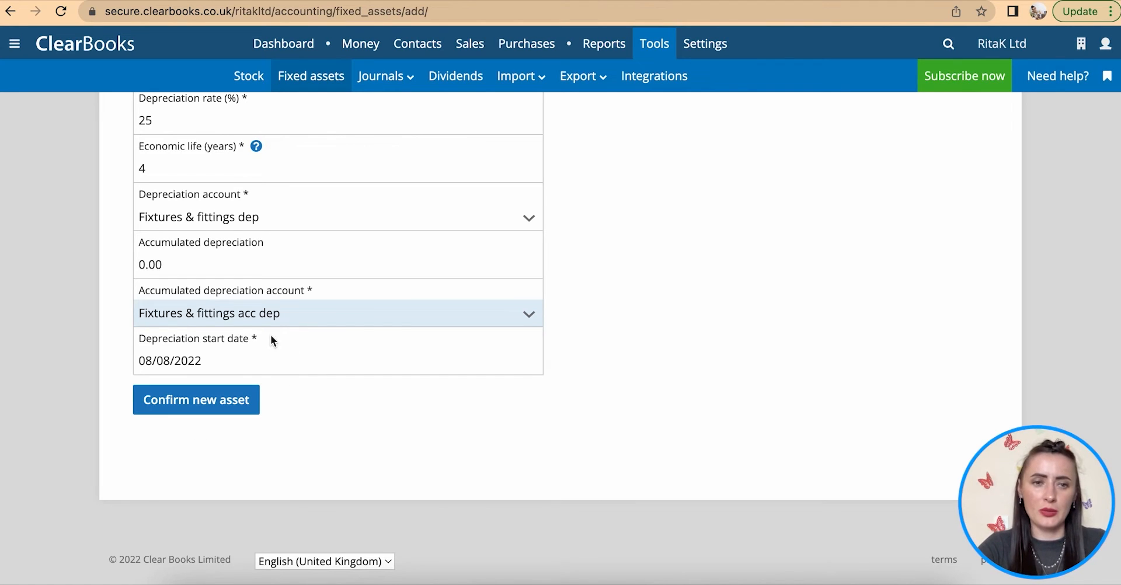
{"action": "left_click", "coordinate": [208, 224]}
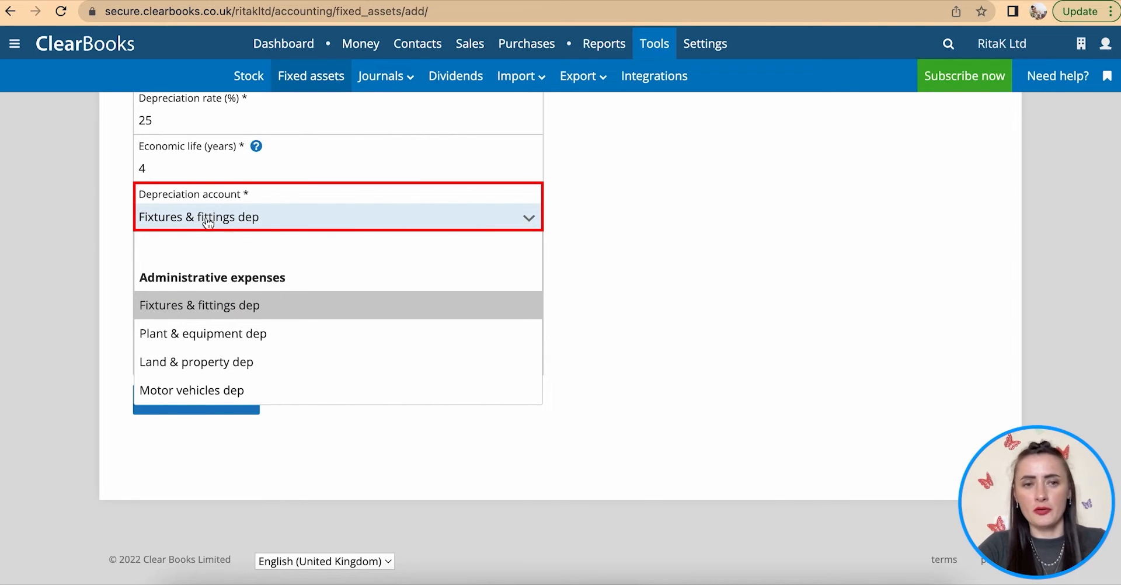
{"action": "left_click", "coordinate": [343, 304]}
{"action": "left_click", "coordinate": [251, 316]}
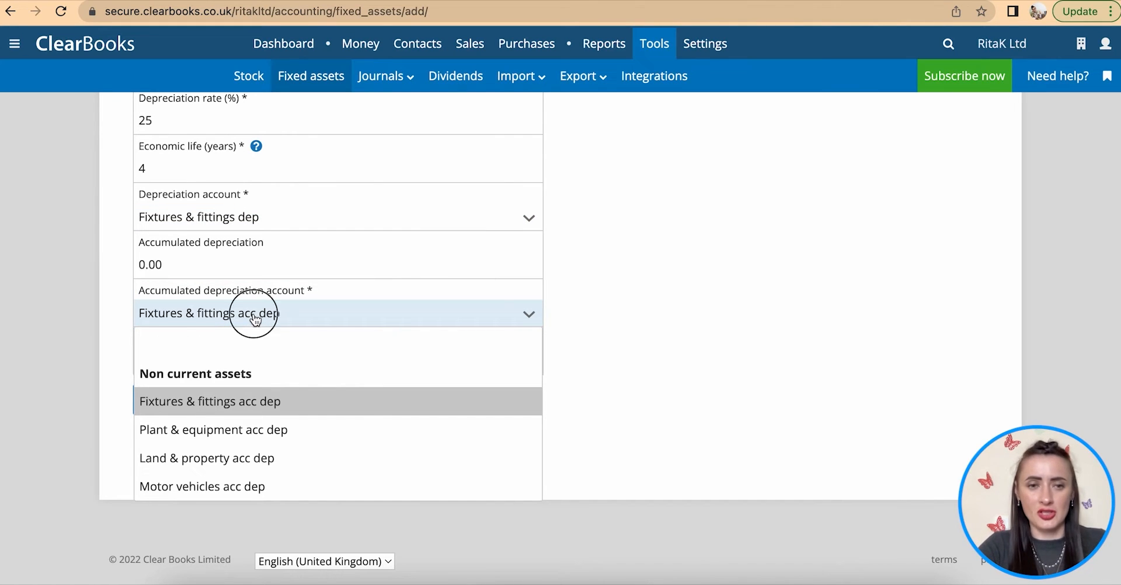
{"action": "left_click", "coordinate": [301, 412]}
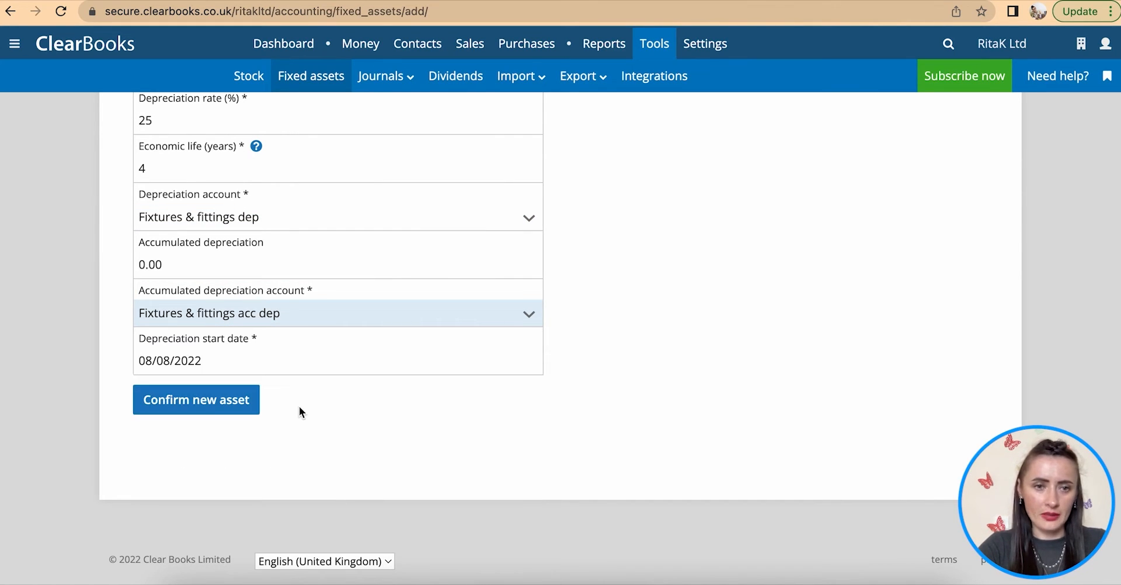
- Set the depreciation start date to 1 June 2022
{"action": "left_click", "coordinate": [221, 363]}
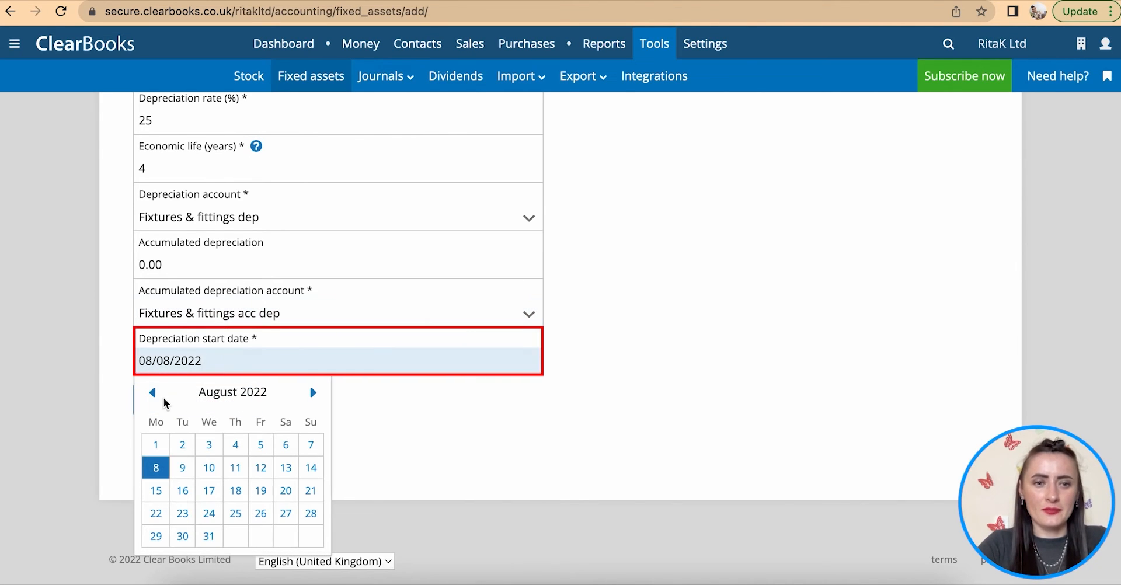
{"action": "left_click", "coordinate": [153, 393]}
{"action": "left_click", "coordinate": [153, 393]}
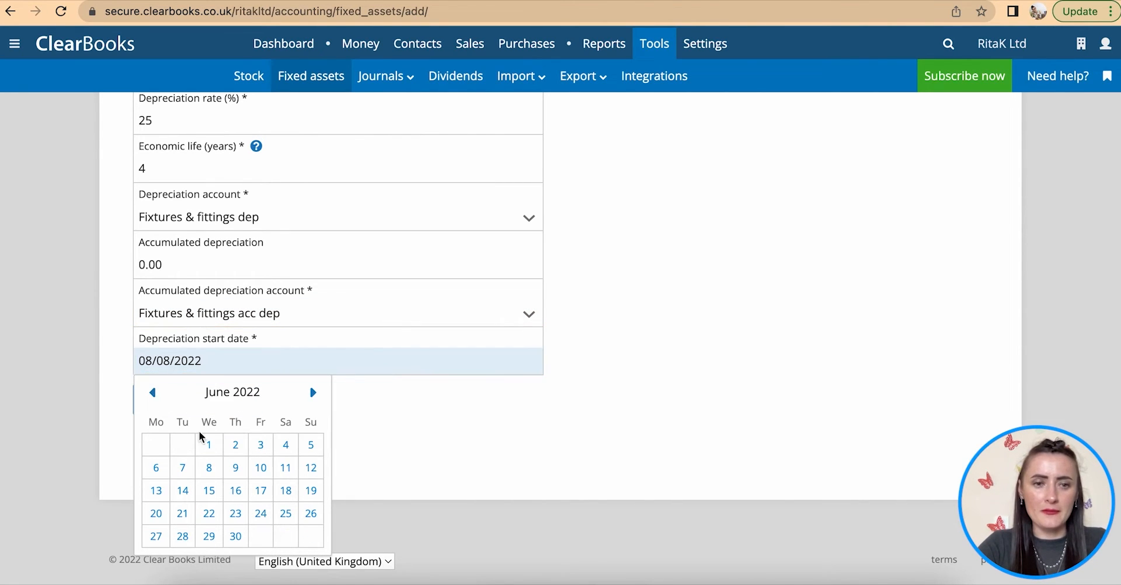
{"action": "left_click", "coordinate": [209, 446]}
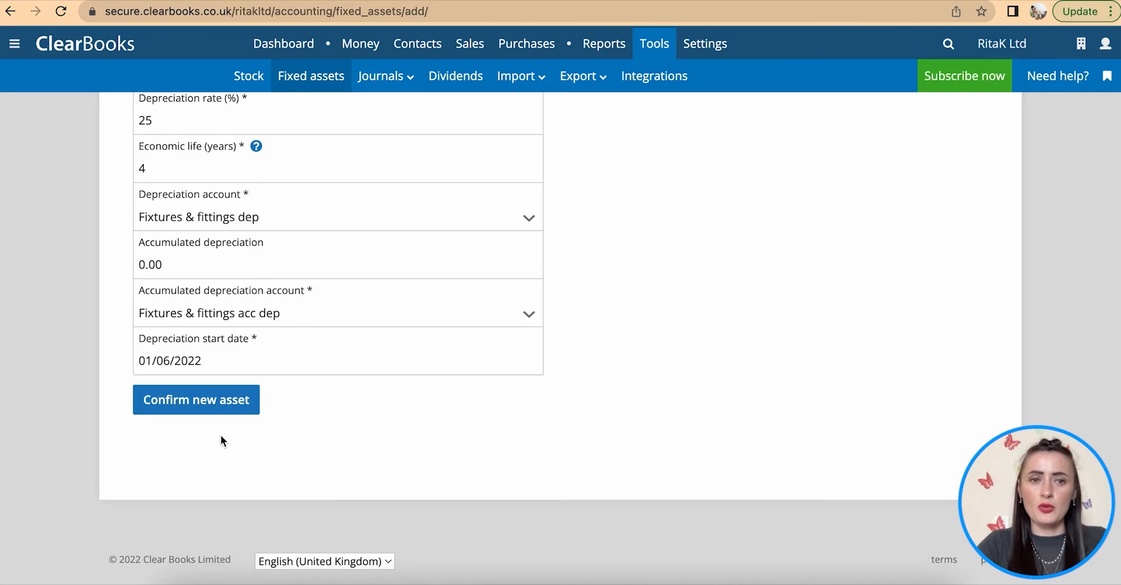
{"action": "scroll", "coordinate": [220, 436], "scroll_direction": "up", "scroll_amount": 10}
- Confirm the furniture table set as a new asset and return to the fixed assets list
{"action": "scroll", "coordinate": [221, 435], "scroll_direction": "down", "scroll_amount": 10}
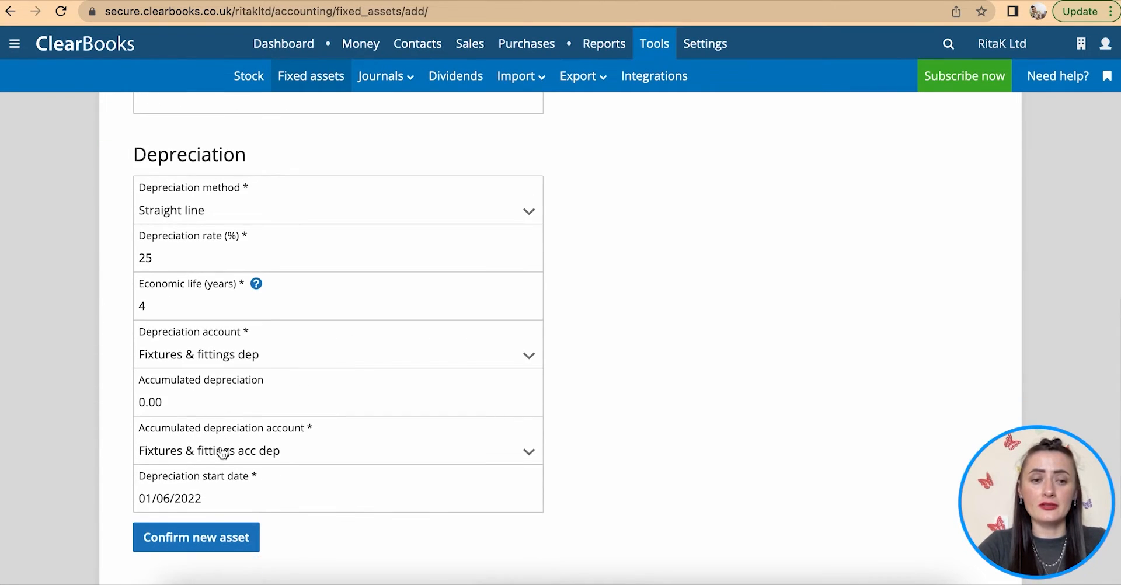
{"action": "left_click", "coordinate": [212, 546]}
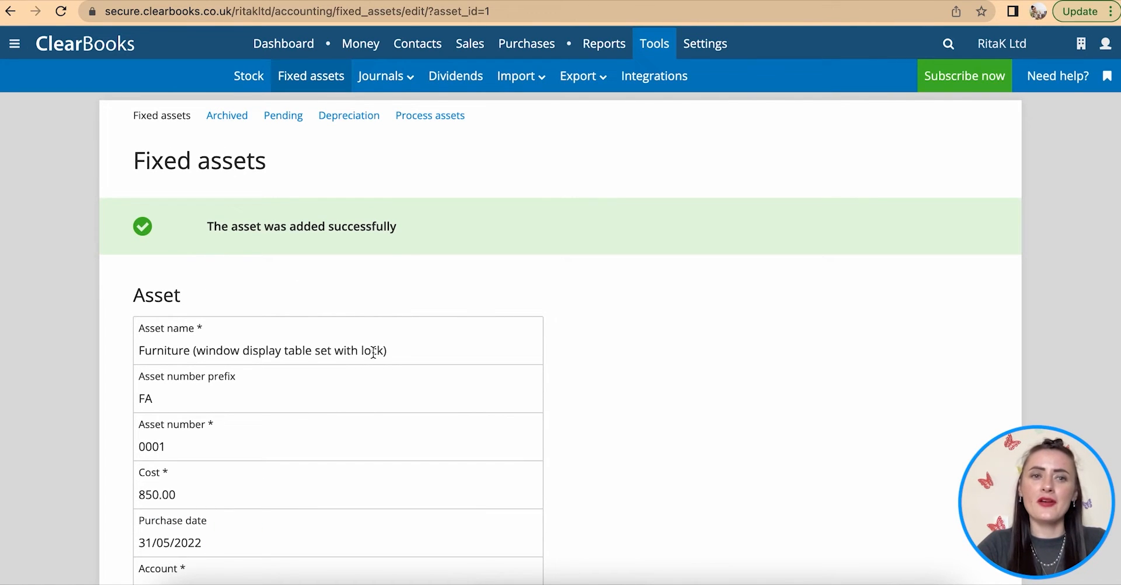
{"action": "left_click", "coordinate": [167, 119]}
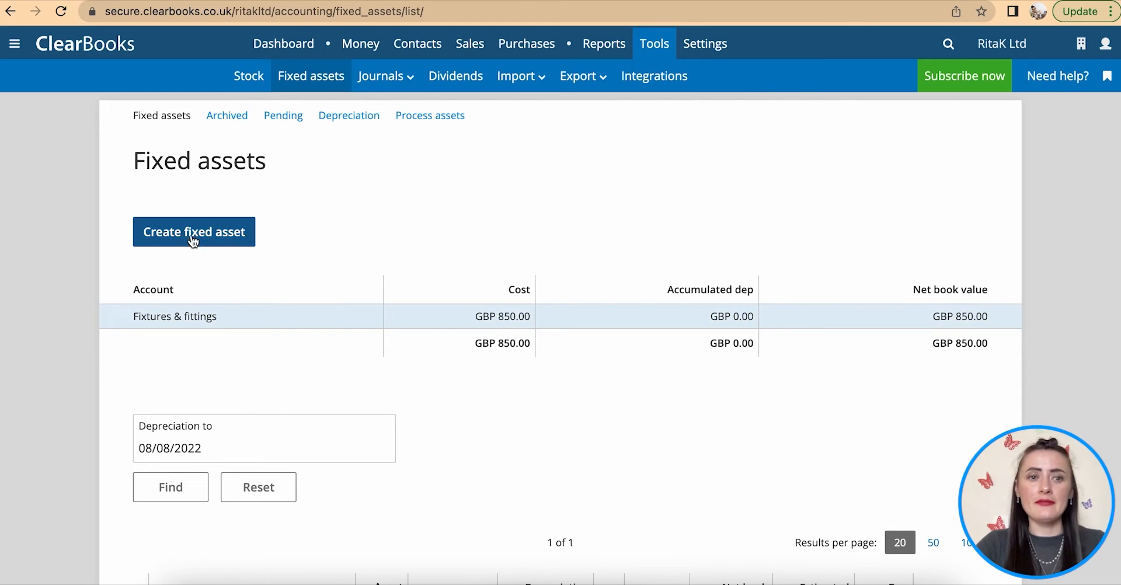
- Start a new fixed asset named 'Laptop - RK987654321'
{"action": "left_click", "coordinate": [174, 241]}
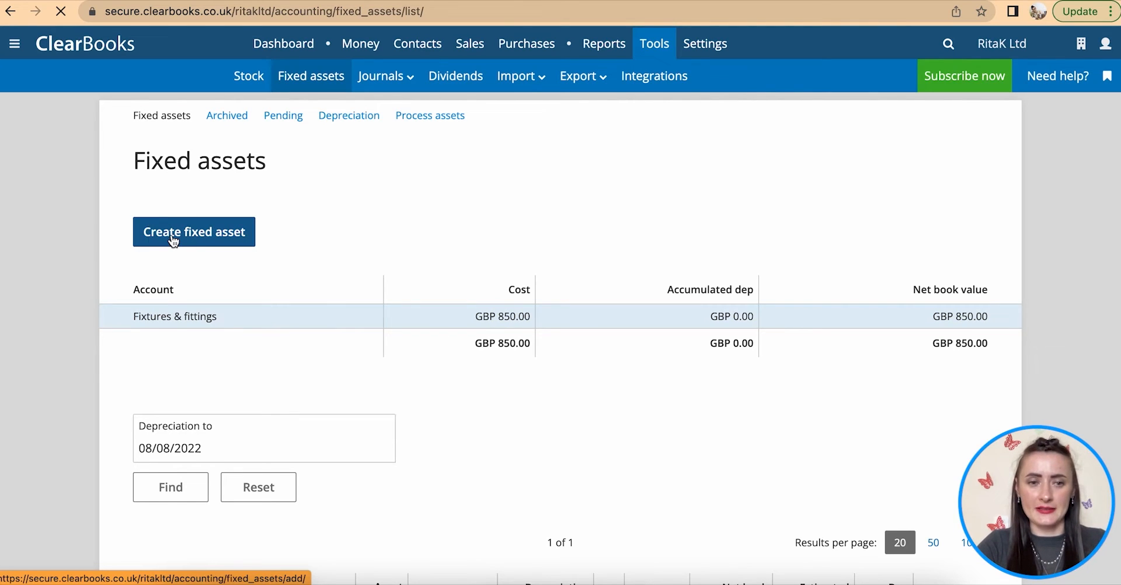
{"action": "left_click", "coordinate": [188, 289]}
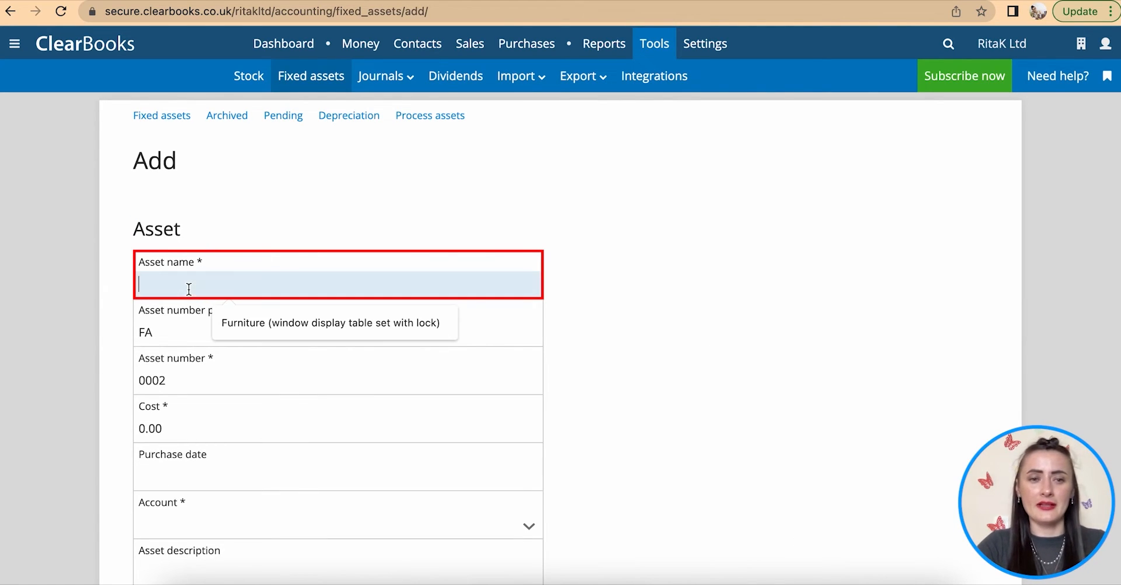
{"action": "type", "text": "Lapt"}
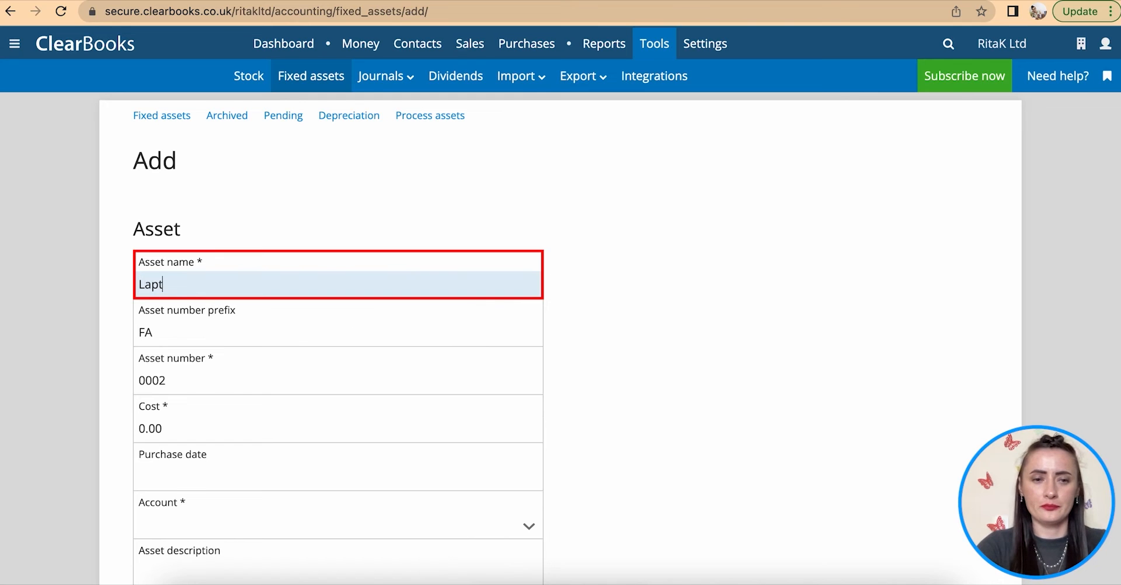
{"action": "type", "text": "op - R"}
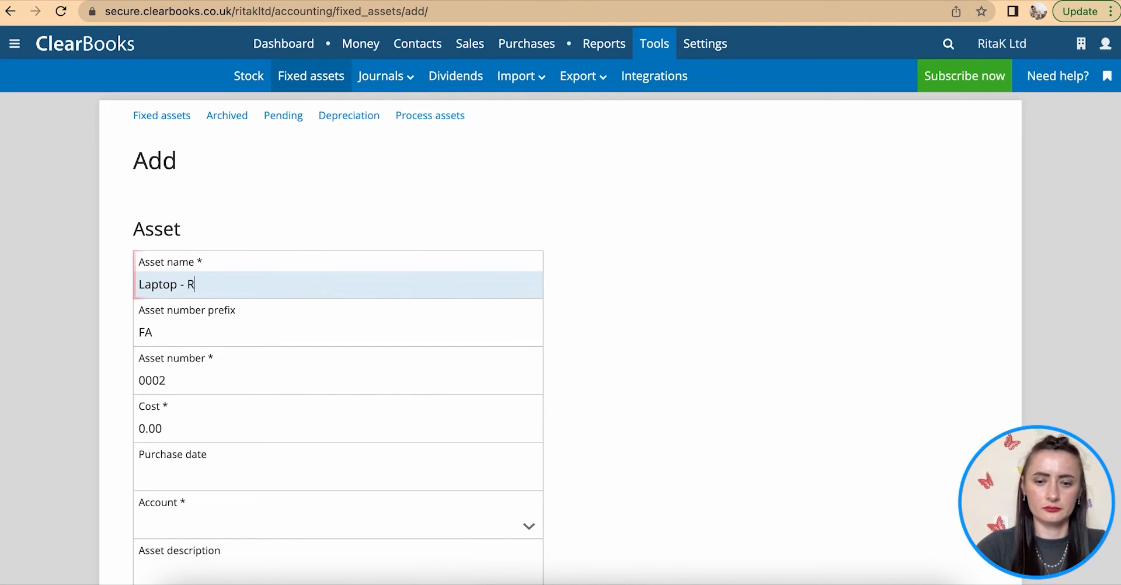
{"action": "type", "text": "K987654321"}
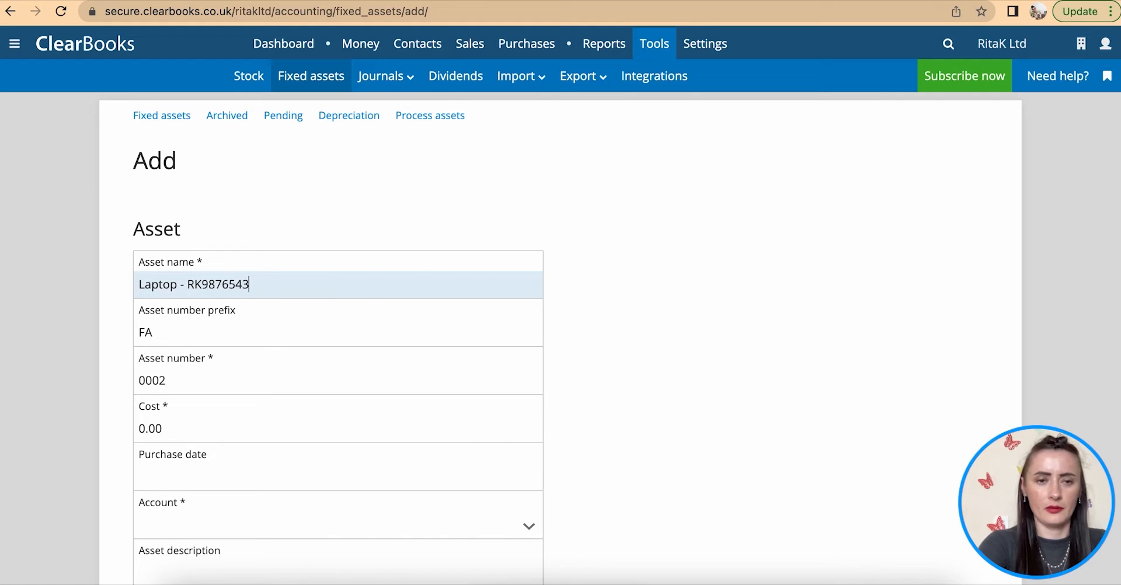
{"action": "scroll", "coordinate": [339, 292], "scroll_direction": "down", "scroll_amount": 1}
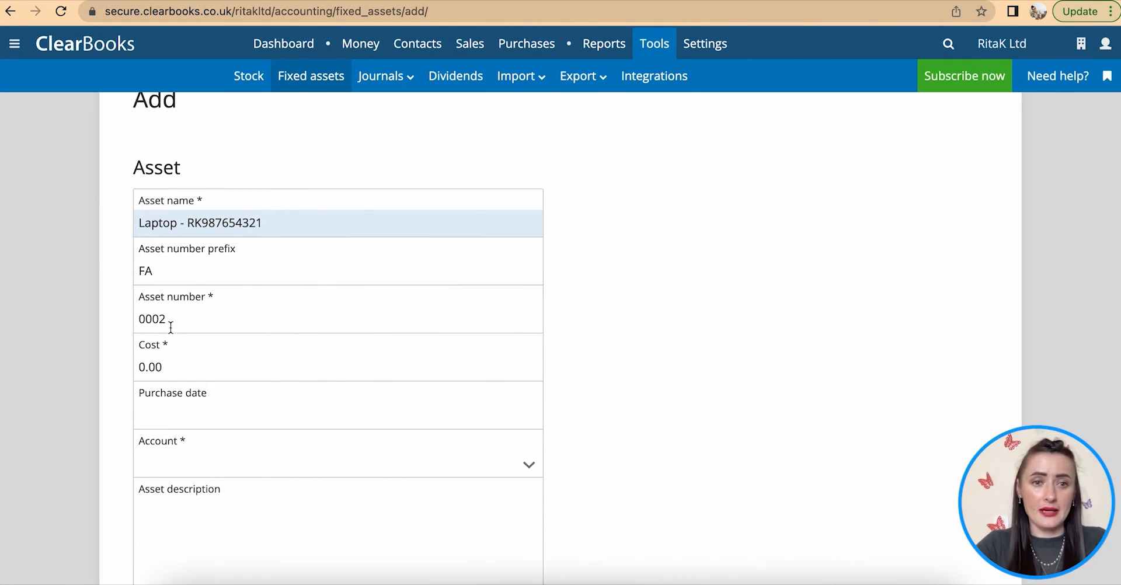
{"action": "scroll", "coordinate": [170, 321], "scroll_direction": "down", "scroll_amount": 1}
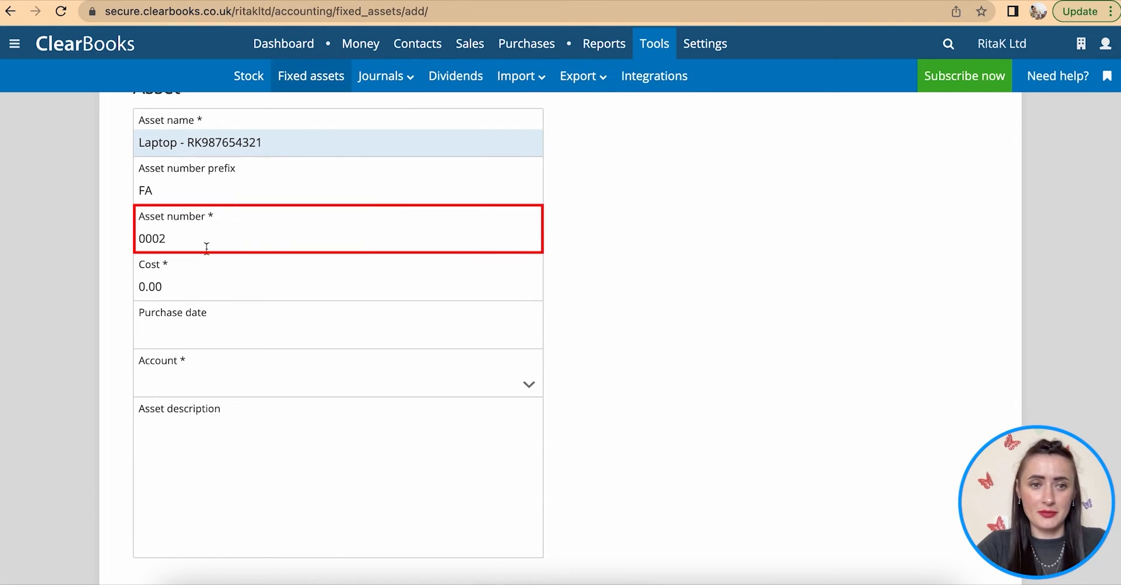
- Give the laptop a cost of 975 and a purchase date of 31 May 2022
{"action": "left_click", "coordinate": [186, 289]}
{"action": "left_click_drag", "start_coordinate": [186, 288], "coordinate": [121, 282]}
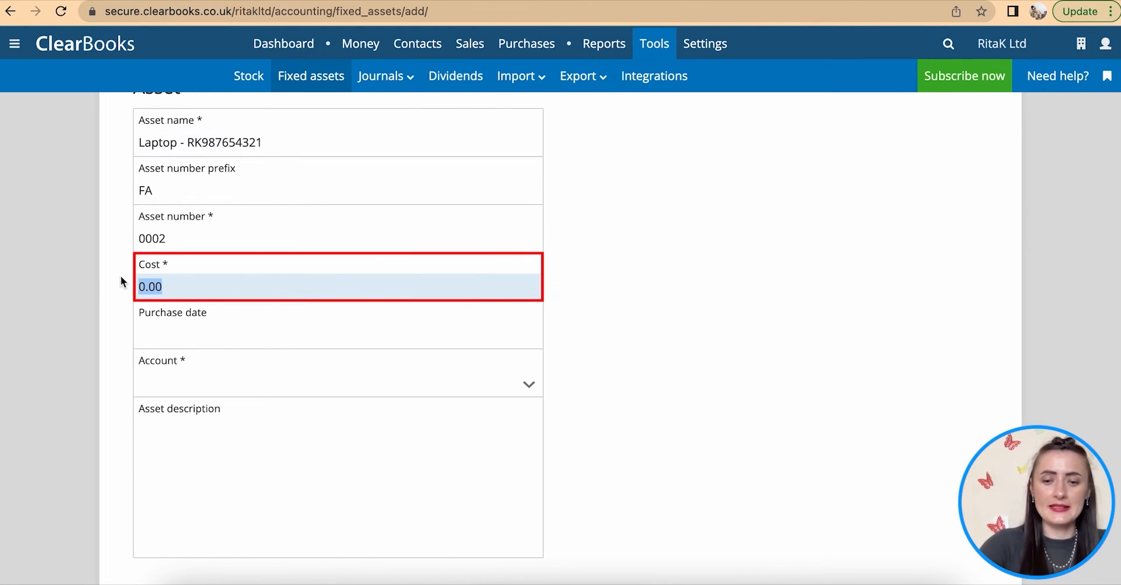
{"action": "type", "text": "97"}
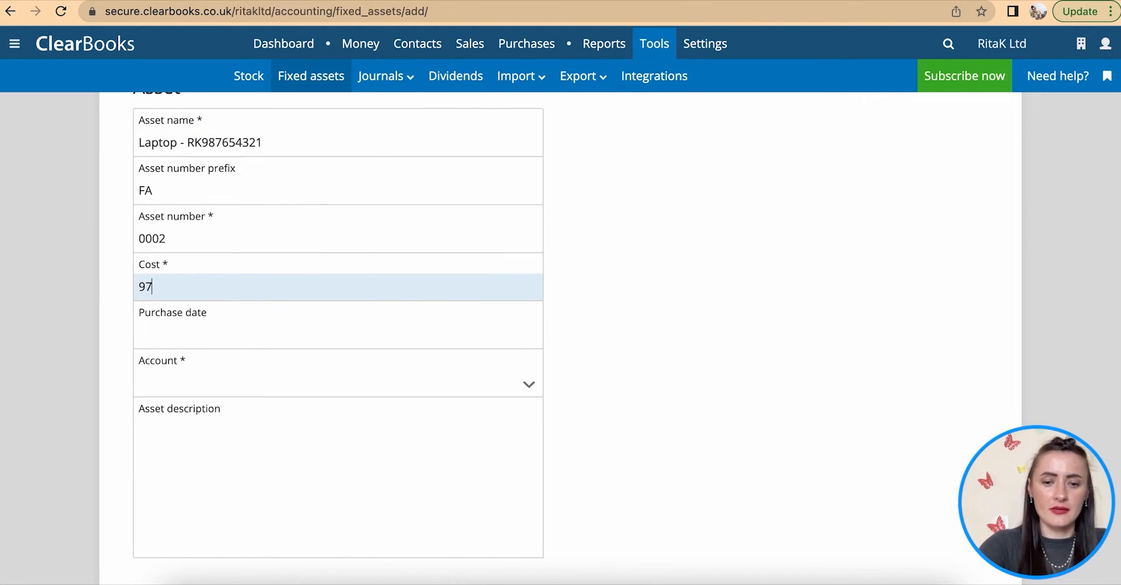
{"action": "type", "text": "5"}
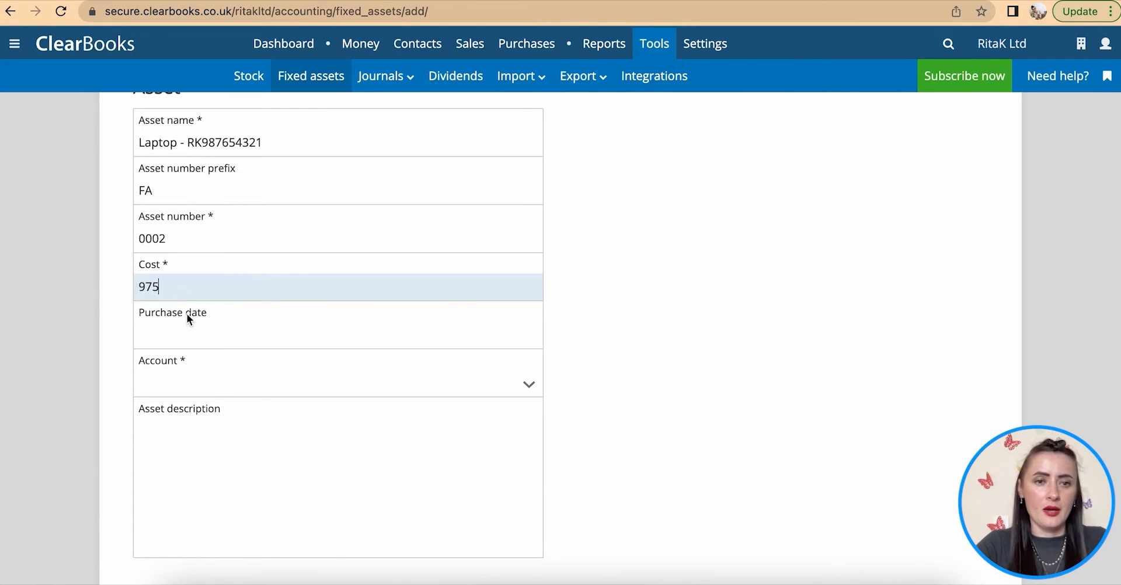
{"action": "left_click", "coordinate": [194, 334]}
{"action": "left_click", "coordinate": [151, 371]}
{"action": "left_click", "coordinate": [152, 374]}
{"action": "left_click", "coordinate": [151, 374]}
{"action": "left_click", "coordinate": [183, 531]}
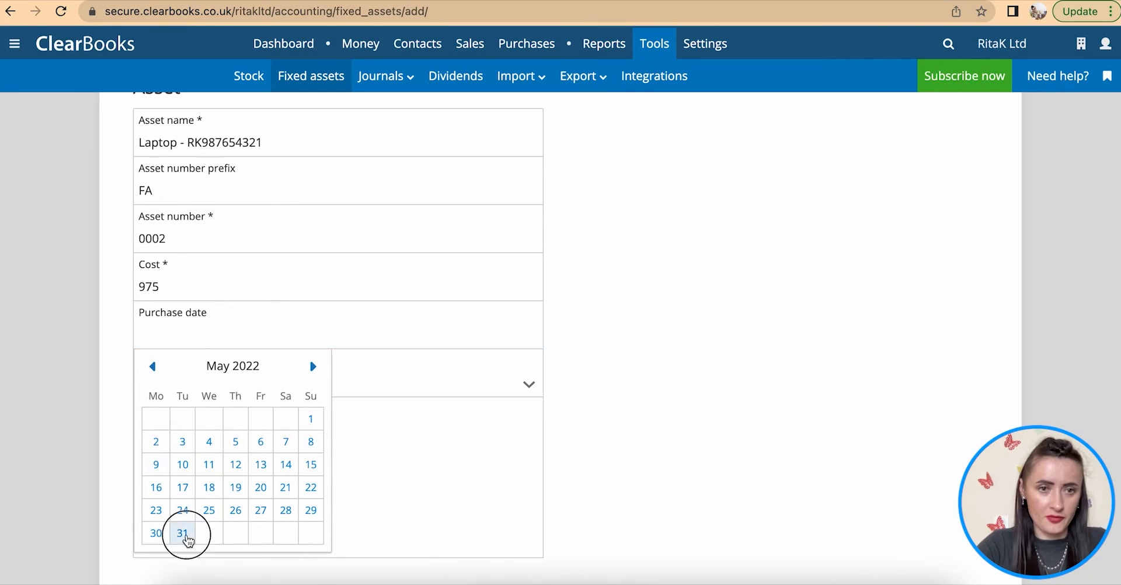
- Choose Plant & equipment as the laptop's asset account
{"action": "scroll", "coordinate": [186, 535], "scroll_direction": "down", "scroll_amount": 3}
{"action": "left_click", "coordinate": [201, 293]}
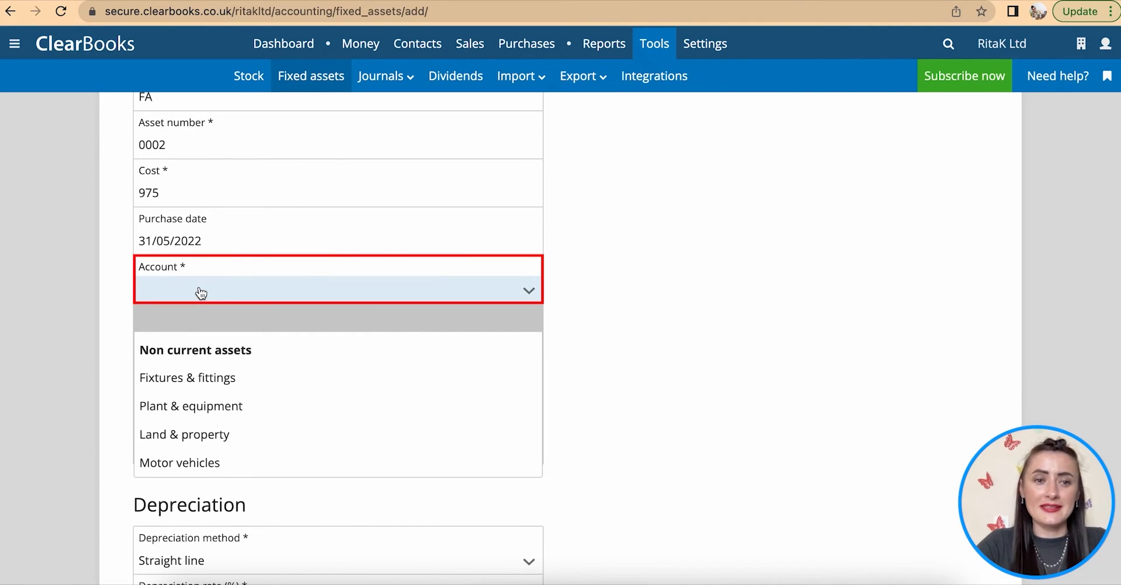
{"action": "left_click", "coordinate": [192, 413]}
{"action": "scroll", "coordinate": [195, 374], "scroll_direction": "down", "scroll_amount": 1}
{"action": "scroll", "coordinate": [195, 372], "scroll_direction": "up", "scroll_amount": 4}
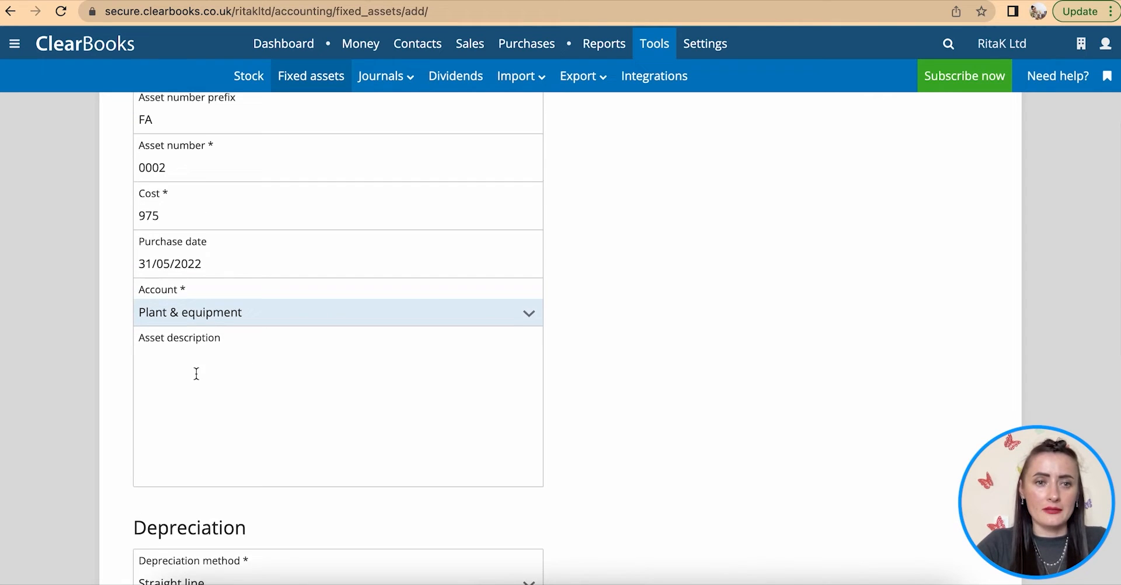
{"action": "left_click_drag", "start_coordinate": [275, 146], "coordinate": [104, 145]}
{"action": "key", "text": "ctrl+c"}
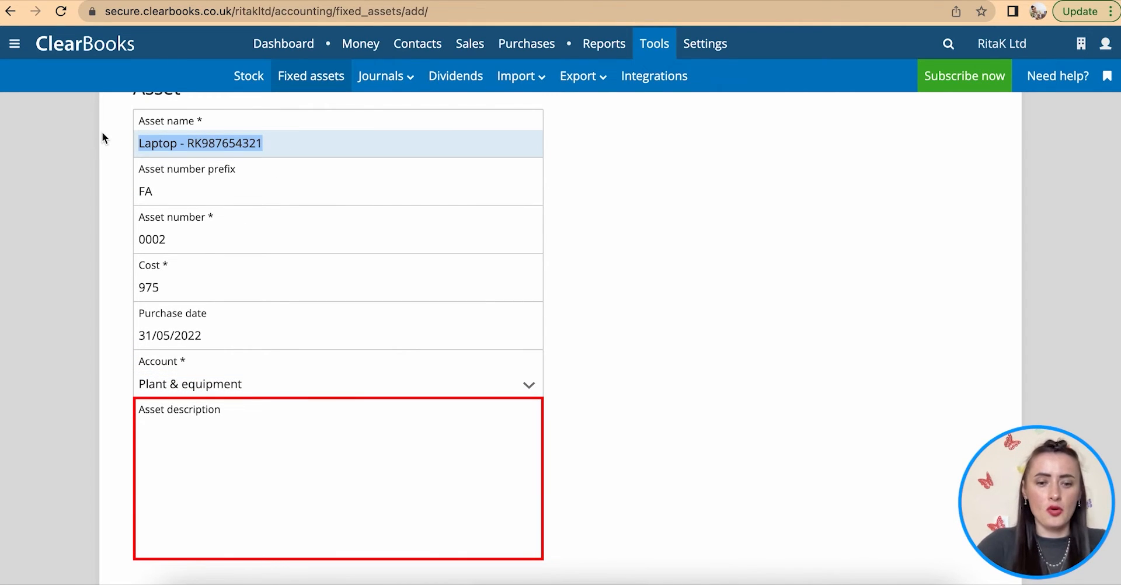
- Paste the asset name into the description and prefix it with 'Rose Pink'
{"action": "left_click", "coordinate": [191, 439]}
{"action": "key", "text": "ctrl+v"}
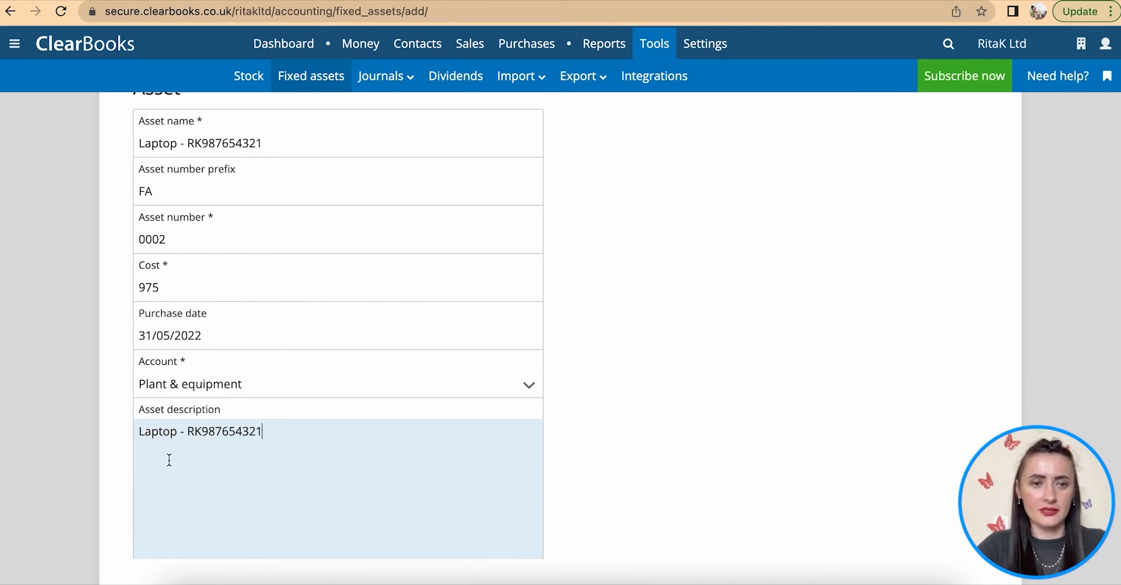
{"action": "left_click", "coordinate": [139, 433]}
{"action": "type", "text": "Rose Pink"}
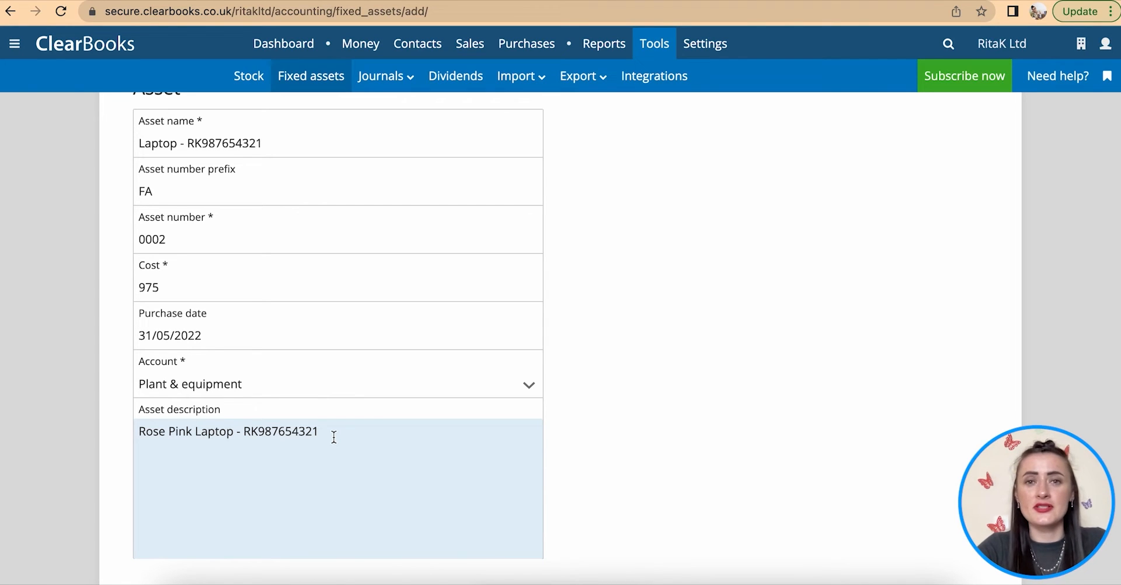
{"action": "scroll", "coordinate": [334, 437], "scroll_direction": "down", "scroll_amount": 3}
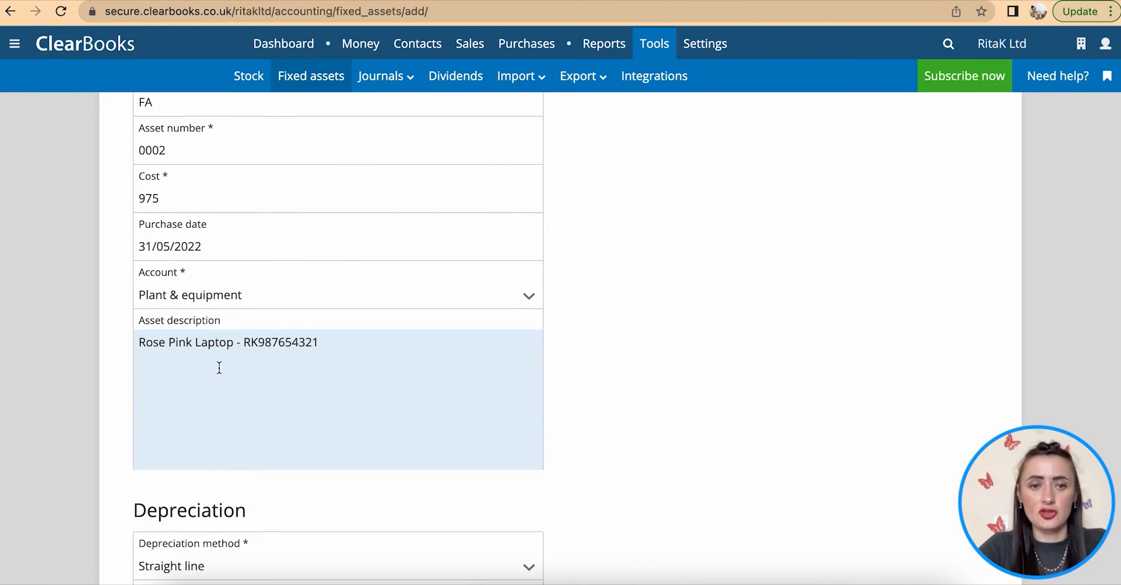
{"action": "scroll", "coordinate": [280, 377], "scroll_direction": "down", "scroll_amount": 1}
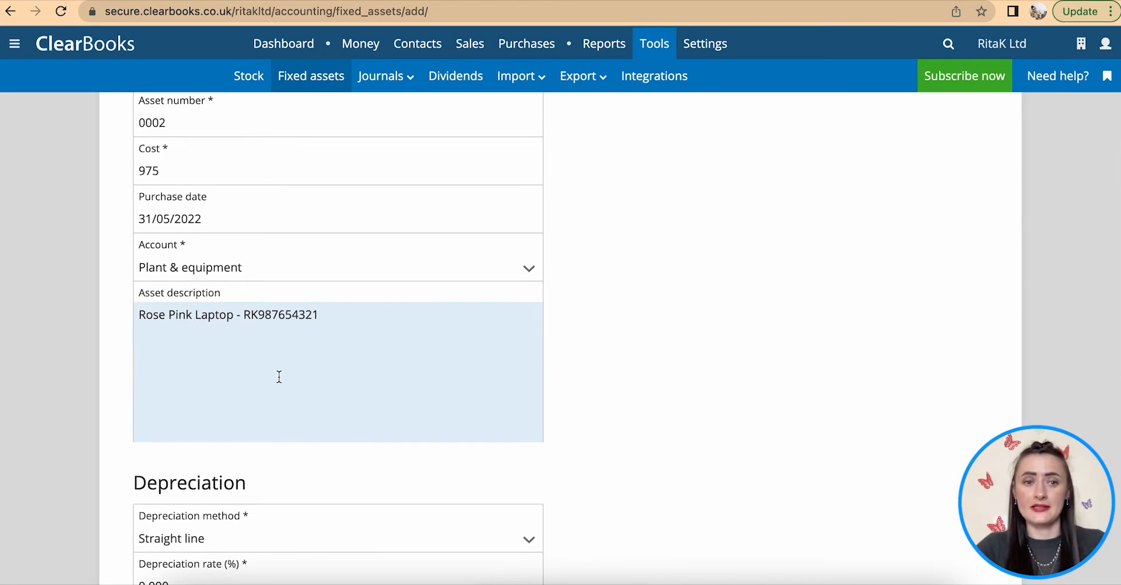
{"action": "scroll", "coordinate": [279, 377], "scroll_direction": "down", "scroll_amount": 8}
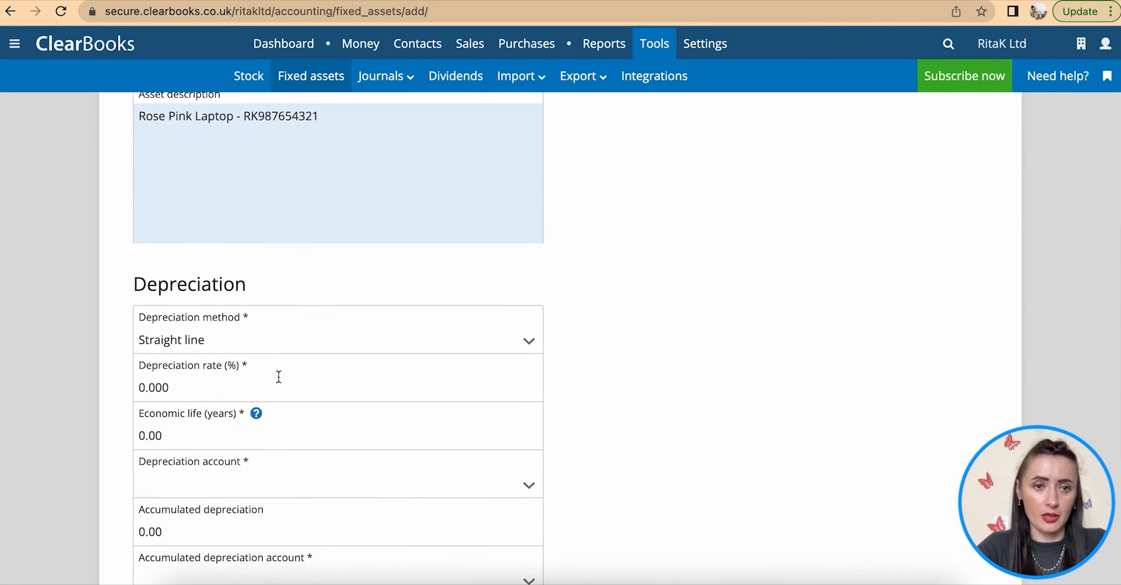
{"action": "scroll", "coordinate": [279, 377], "scroll_direction": "down", "scroll_amount": 1}
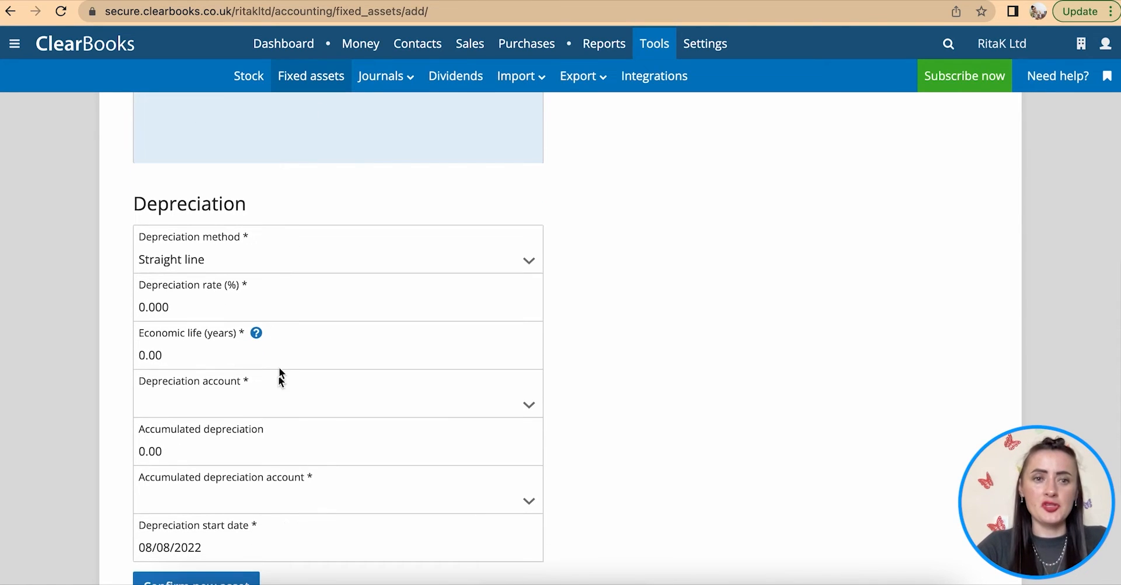
- Set the laptop's depreciation to Reducing balance at a 20% rate
{"action": "left_click", "coordinate": [227, 267]}
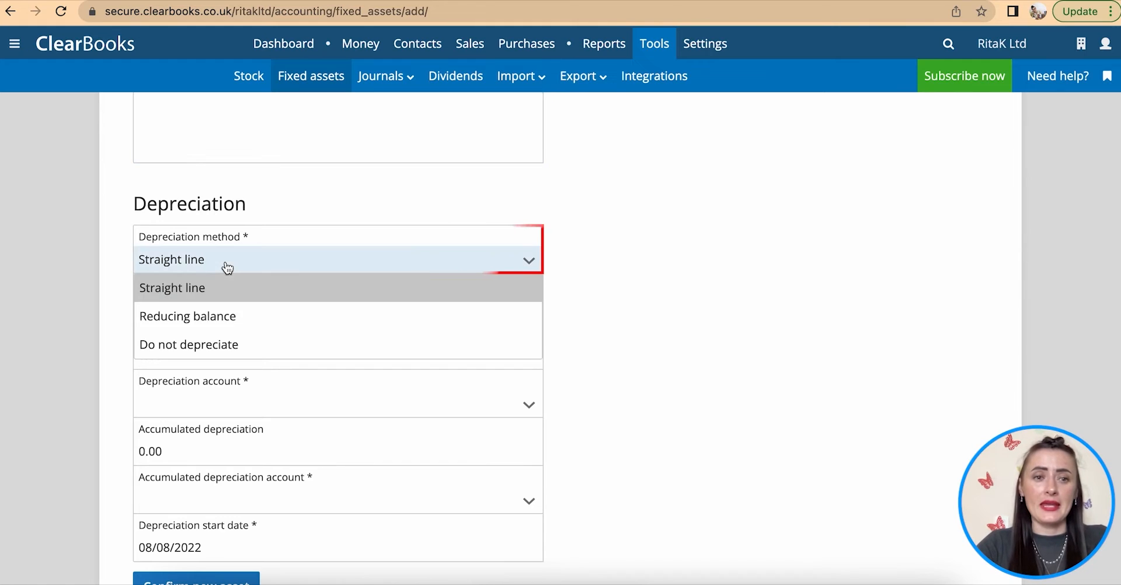
{"action": "left_click", "coordinate": [216, 318]}
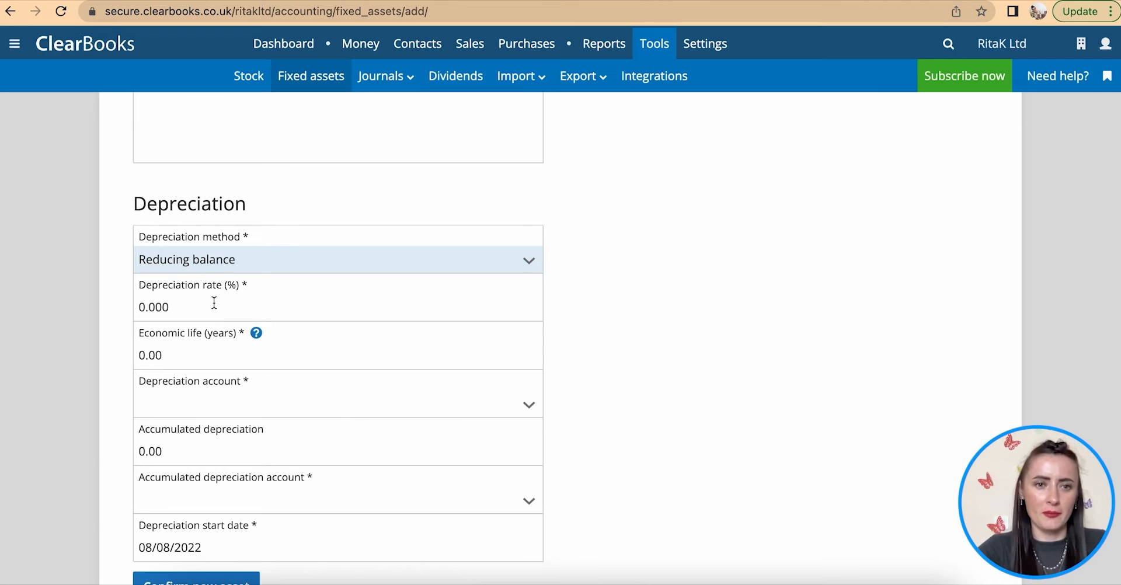
{"action": "left_click", "coordinate": [178, 307]}
{"action": "left_click_drag", "start_coordinate": [178, 306], "coordinate": [107, 302]}
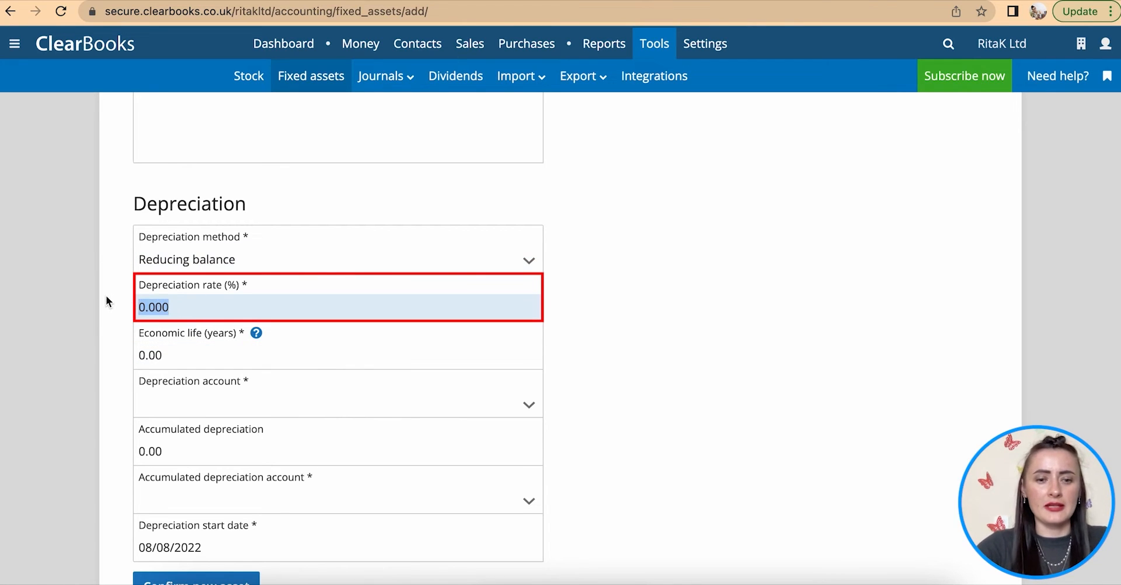
{"action": "type", "text": "20"}
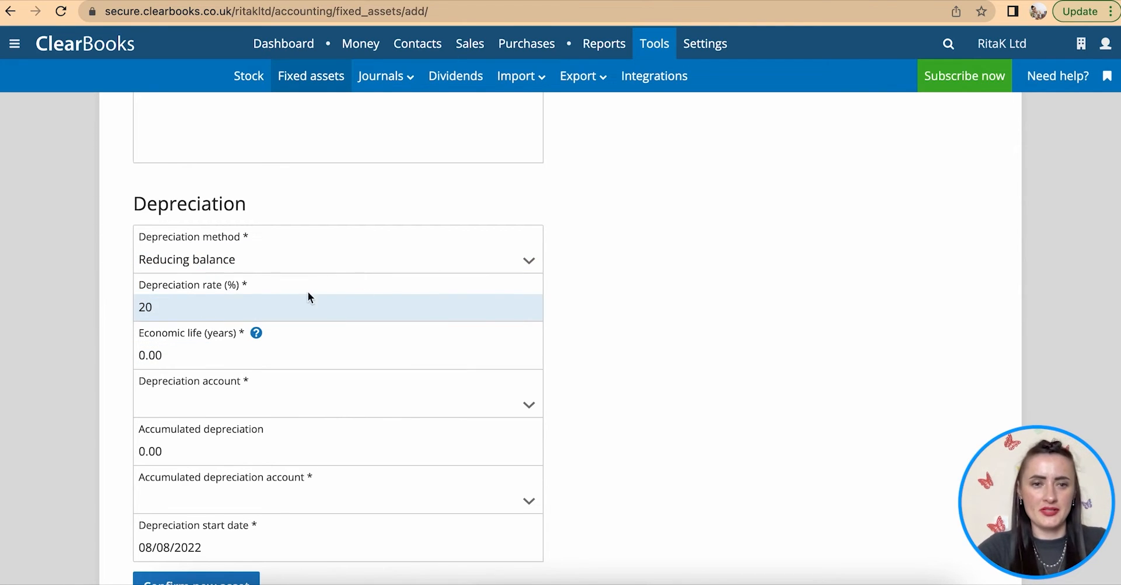
{"action": "left_click", "coordinate": [453, 353]}
{"action": "scroll", "coordinate": [455, 354], "scroll_direction": "down", "scroll_amount": 1}
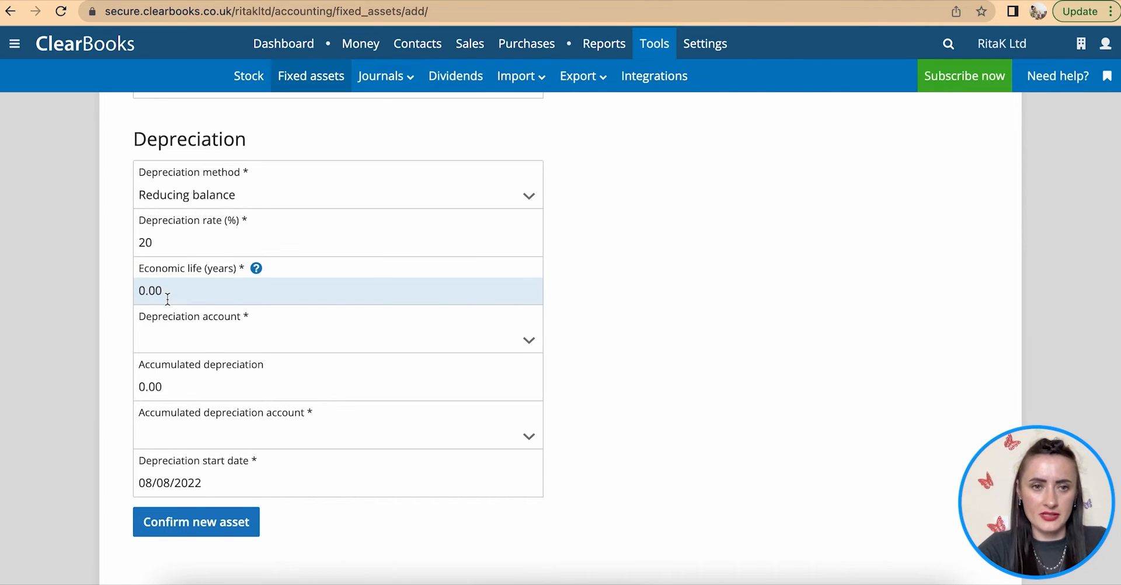
- Assign Plant & equipment dep and Plant & equipment acc dep as the laptop's depreciation accounts
{"action": "scroll", "coordinate": [167, 298], "scroll_direction": "down", "scroll_amount": 1}
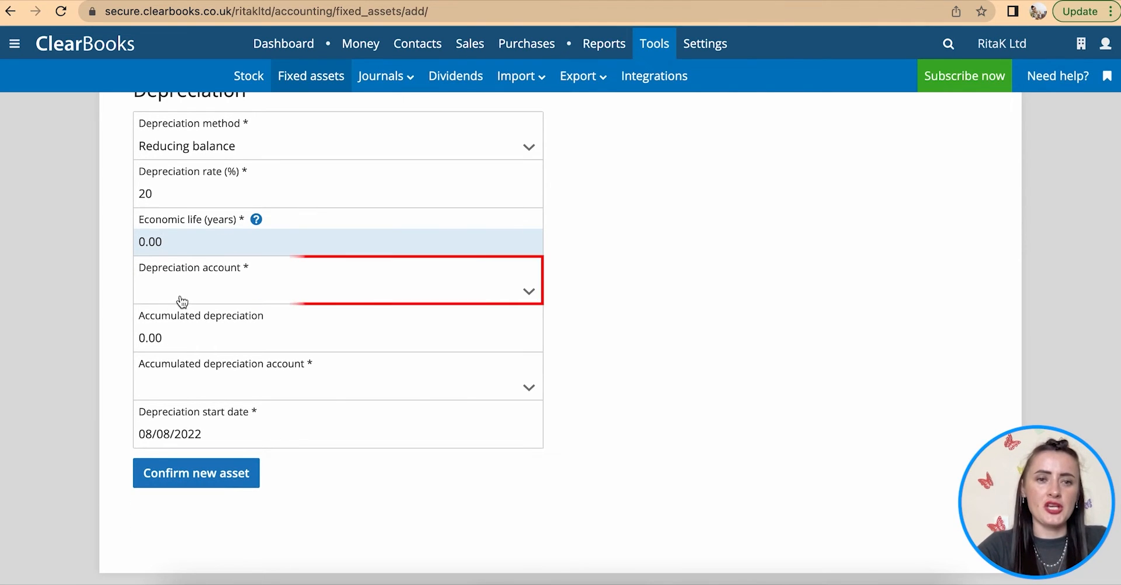
{"action": "left_click", "coordinate": [179, 296]}
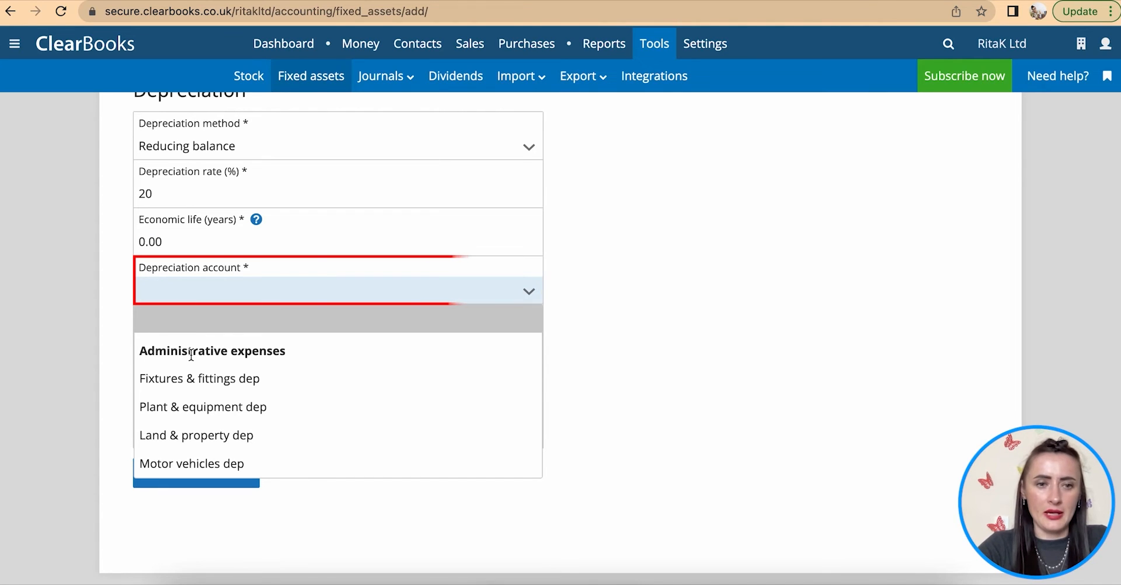
{"action": "left_click", "coordinate": [224, 413]}
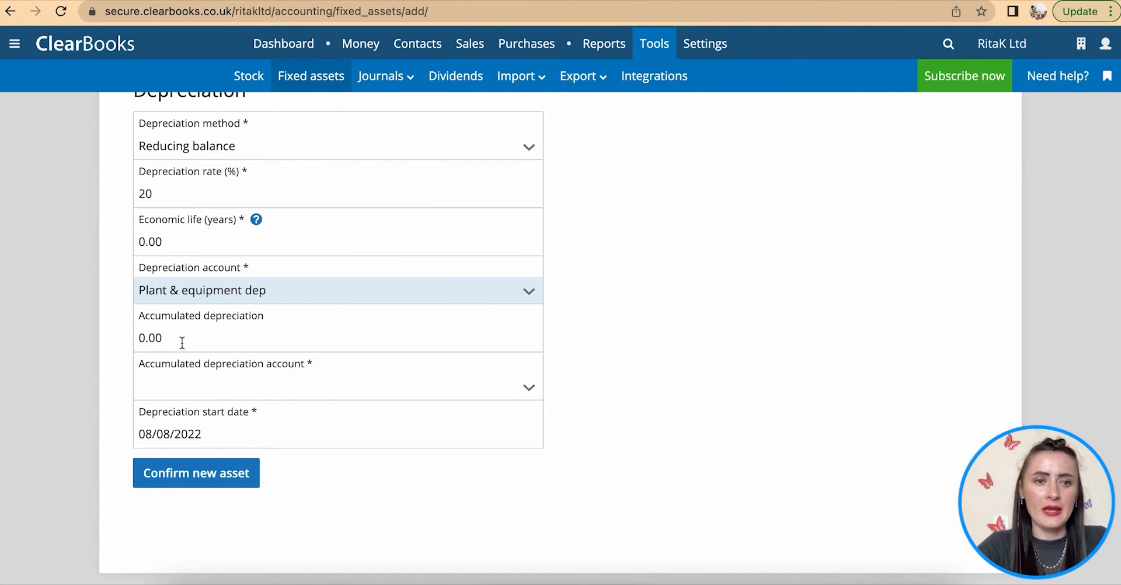
{"action": "scroll", "coordinate": [186, 340], "scroll_direction": "down", "scroll_amount": 1}
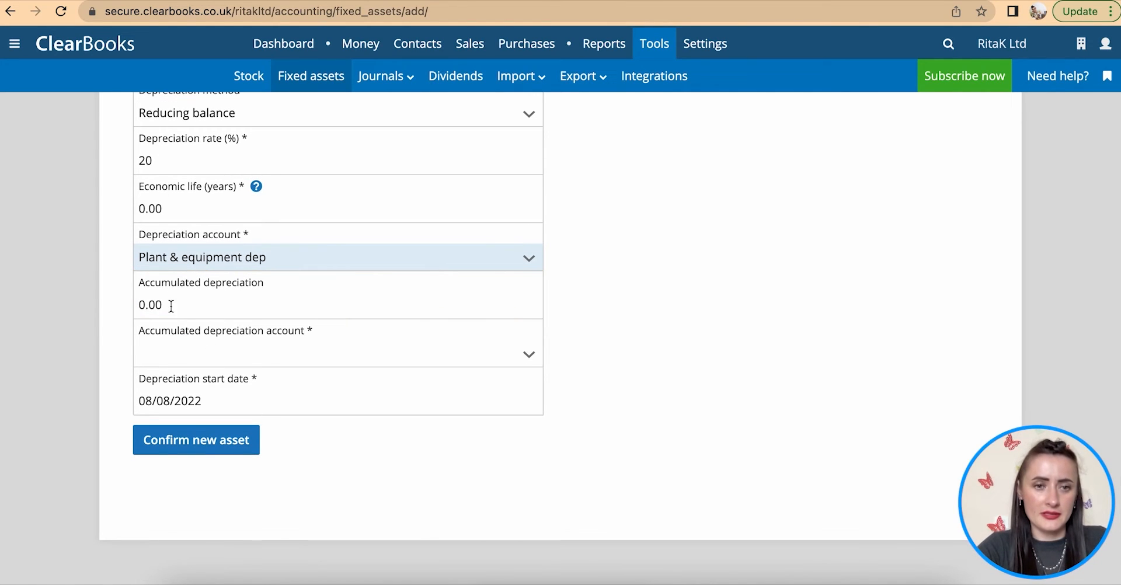
{"action": "left_click", "coordinate": [187, 356]}
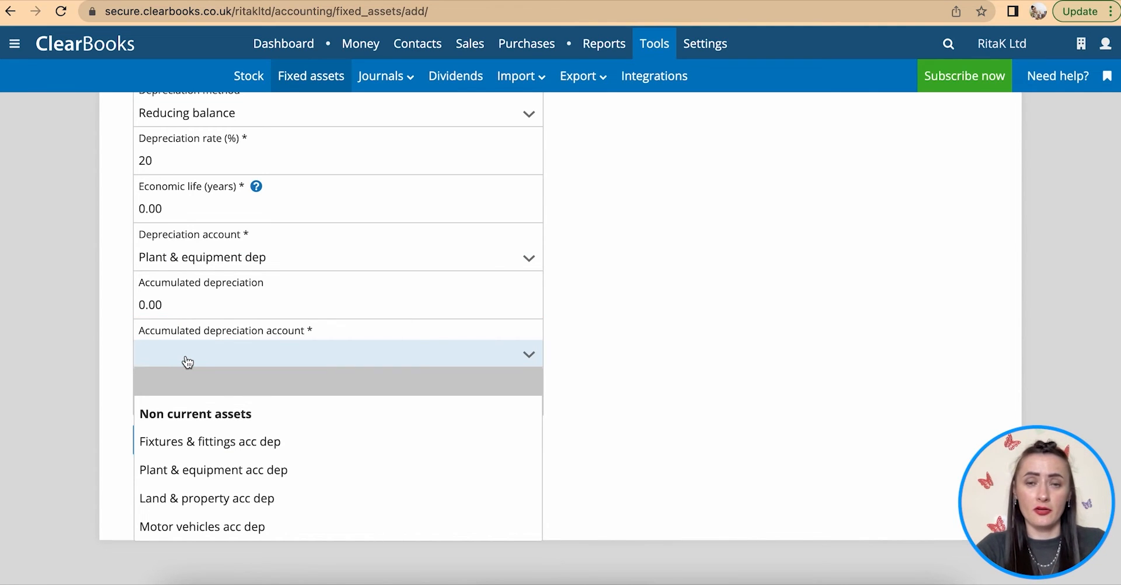
{"action": "left_click", "coordinate": [222, 478]}
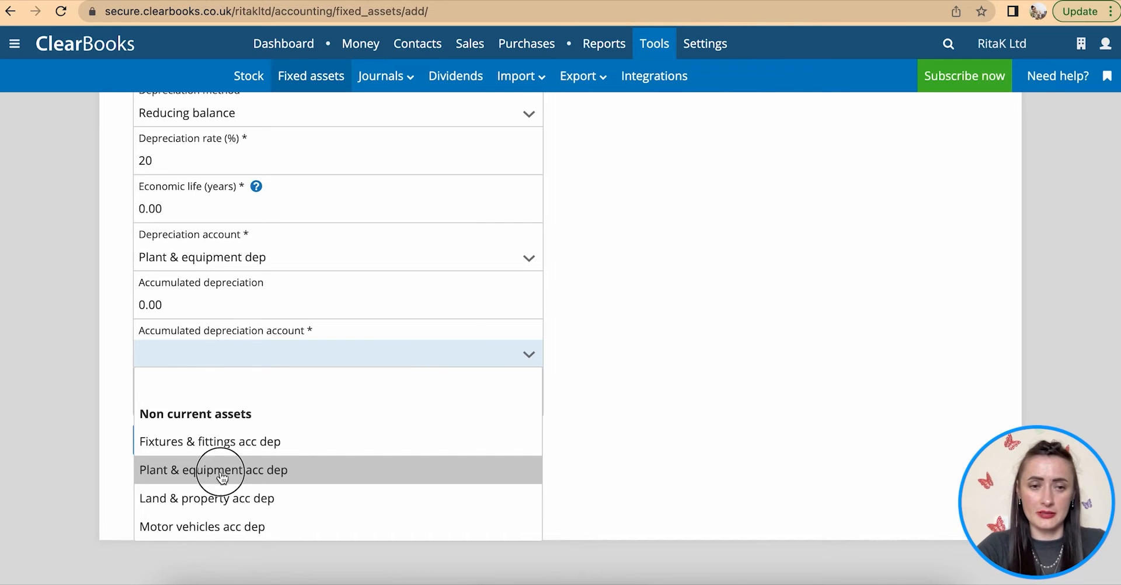
- Start depreciation on 1 June 2022, confirm the new asset and return to the fixed assets list
{"action": "left_click", "coordinate": [218, 396]}
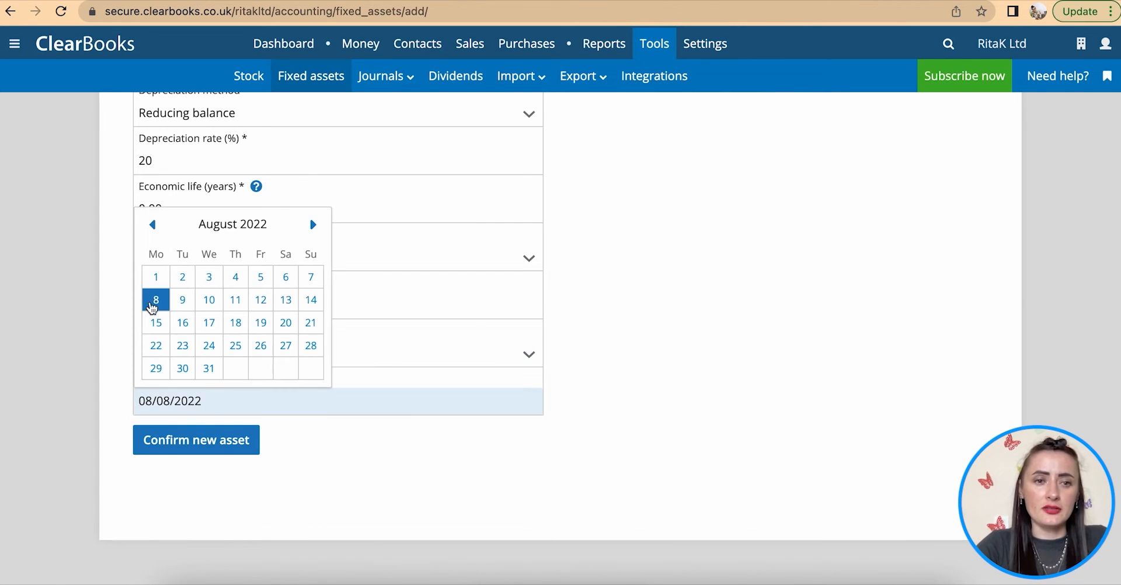
{"action": "left_click", "coordinate": [152, 225]}
{"action": "left_click", "coordinate": [152, 225]}
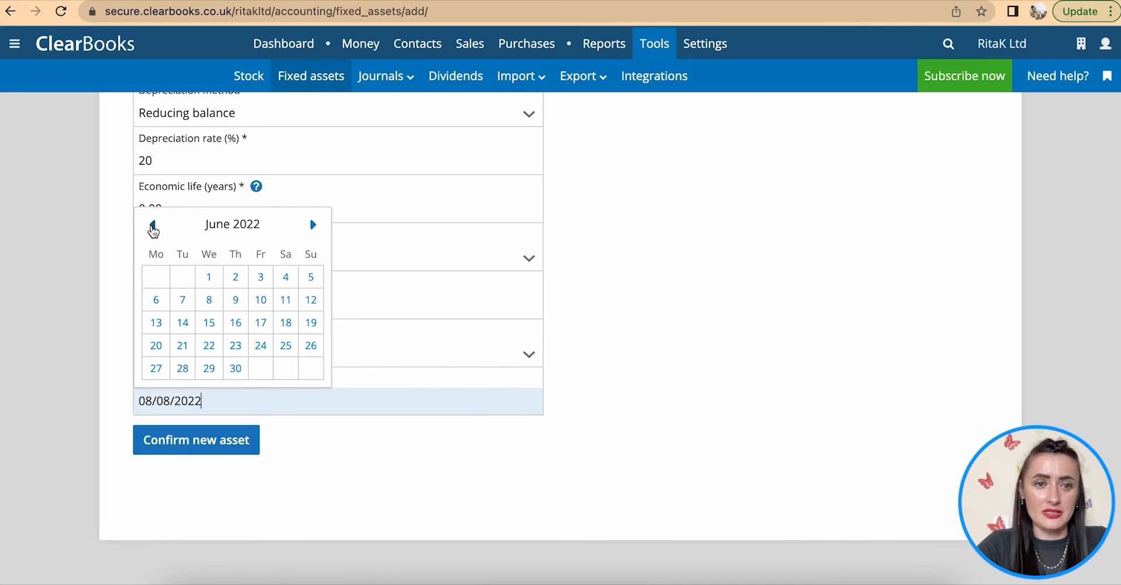
{"action": "left_click", "coordinate": [211, 276]}
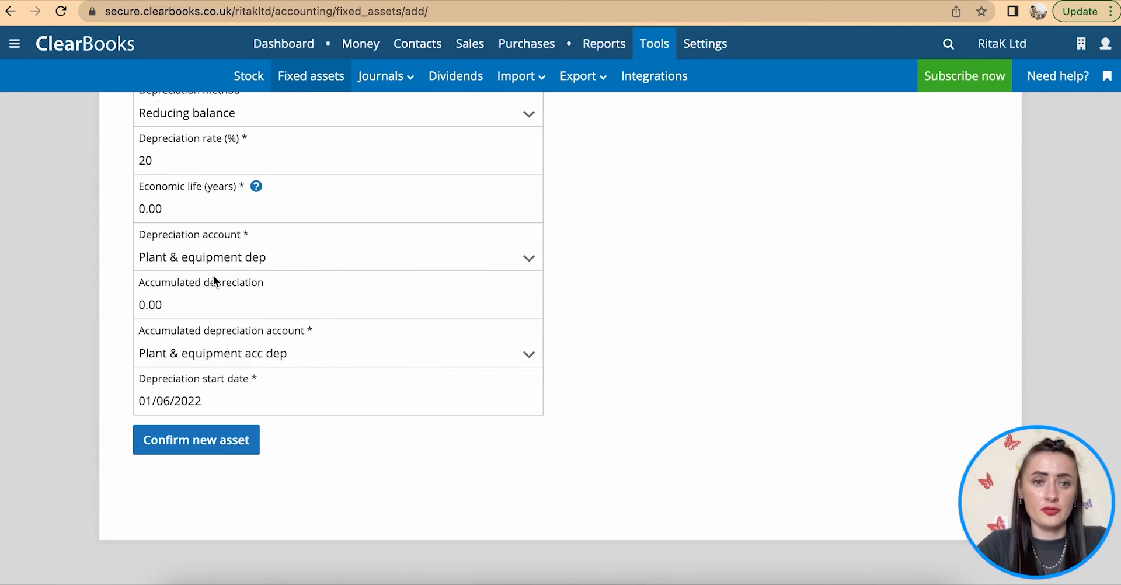
{"action": "left_click", "coordinate": [194, 442]}
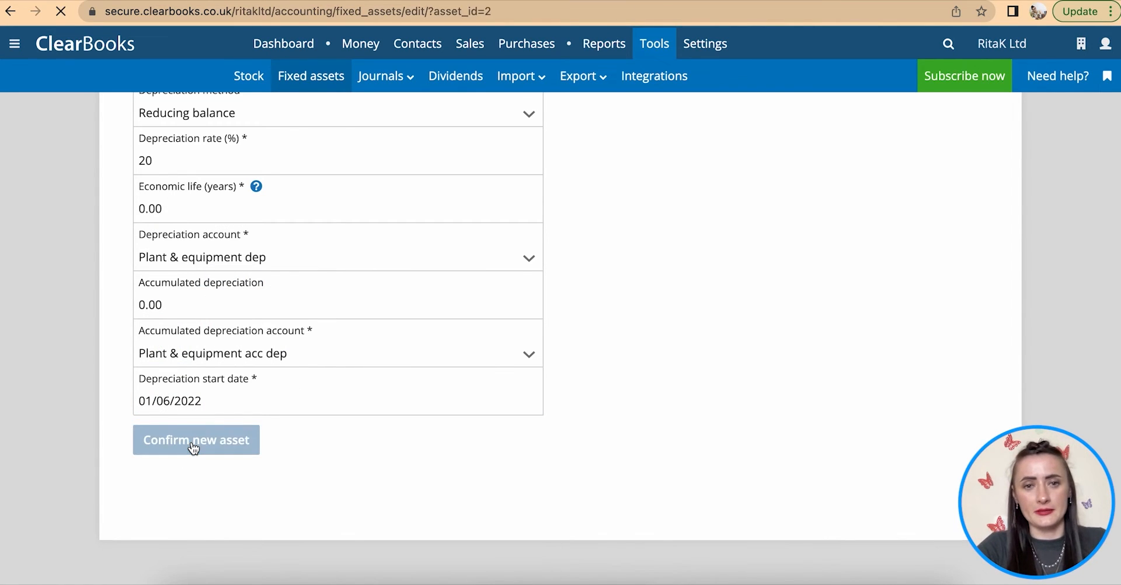
{"action": "left_click", "coordinate": [151, 116]}
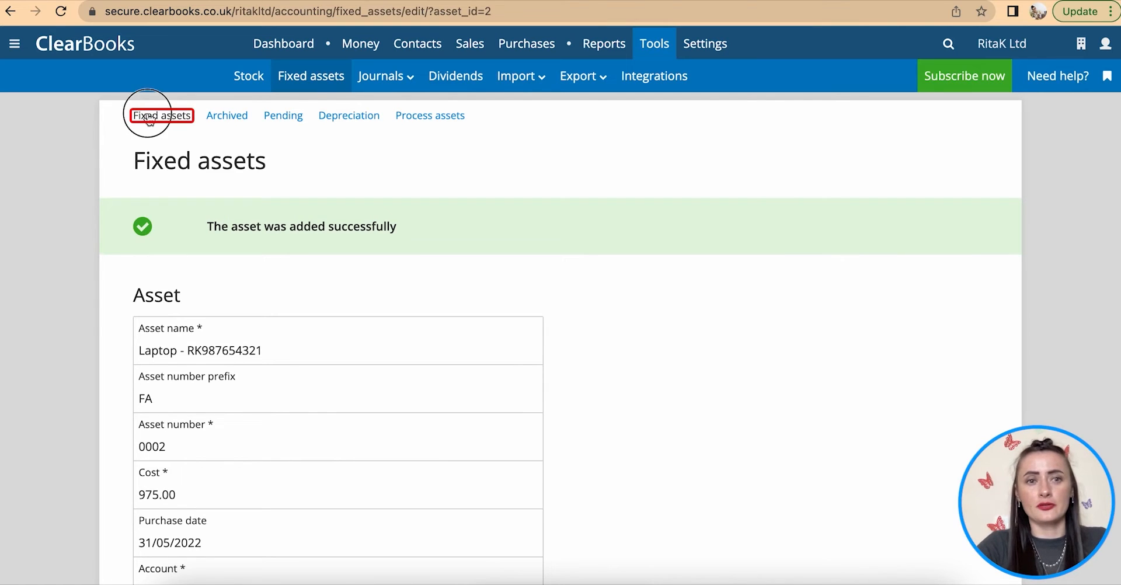
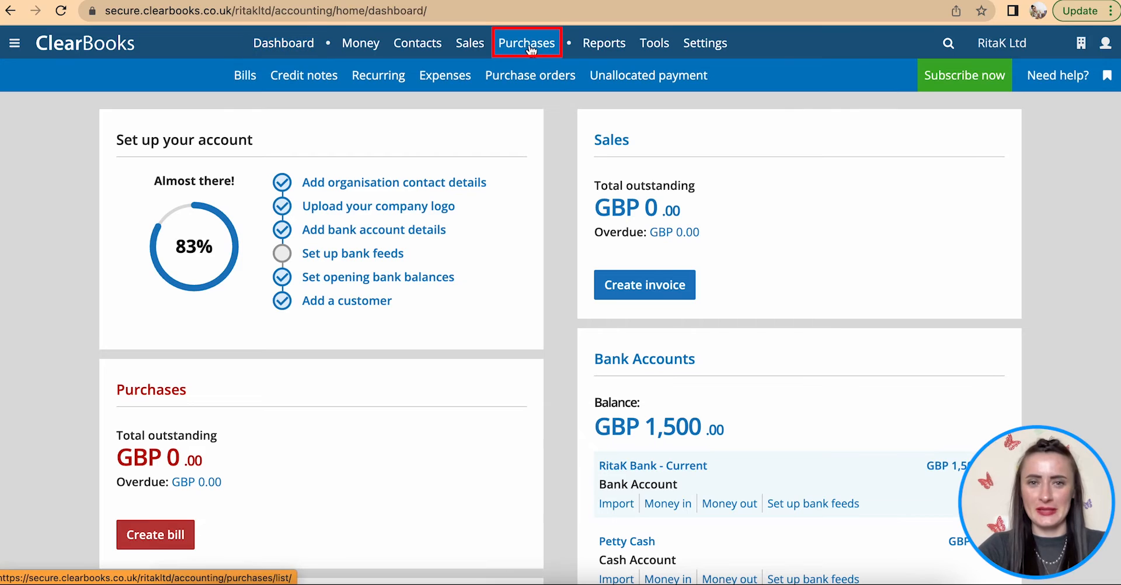
- From the Purchase orders list, start a new blank purchase order, PO 1
{"action": "left_click", "coordinate": [534, 79]}
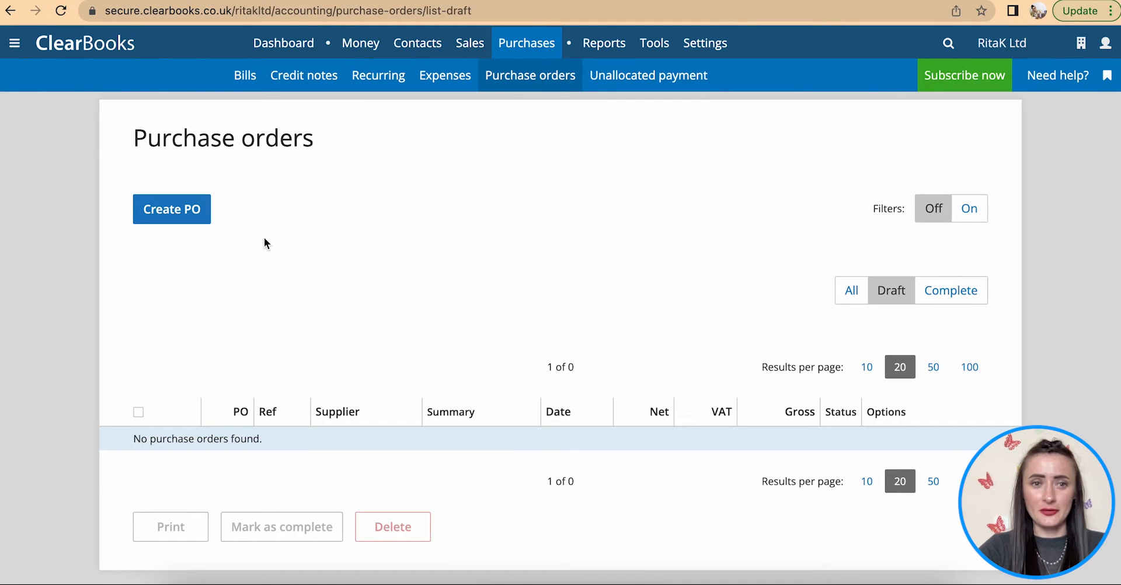
{"action": "left_click", "coordinate": [202, 222]}
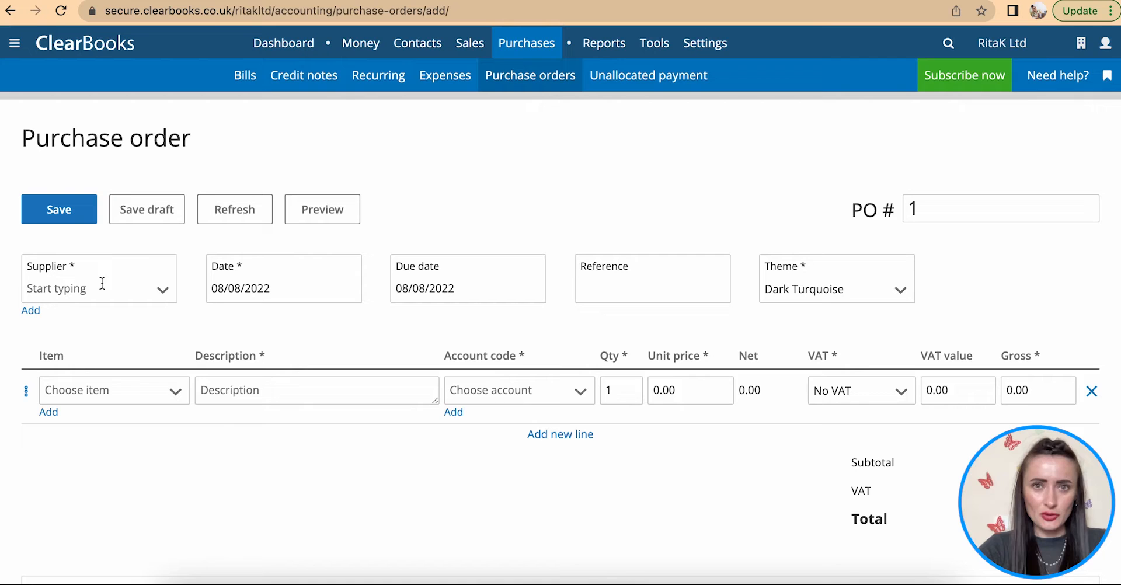
{"action": "left_click", "coordinate": [31, 310]}
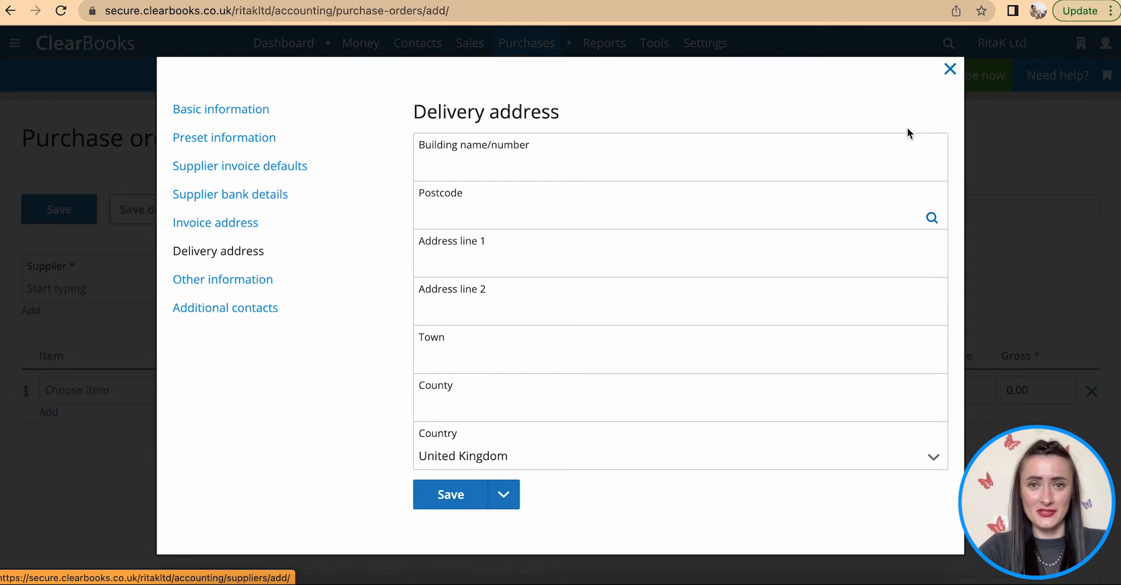
{"action": "left_click", "coordinate": [248, 146]}
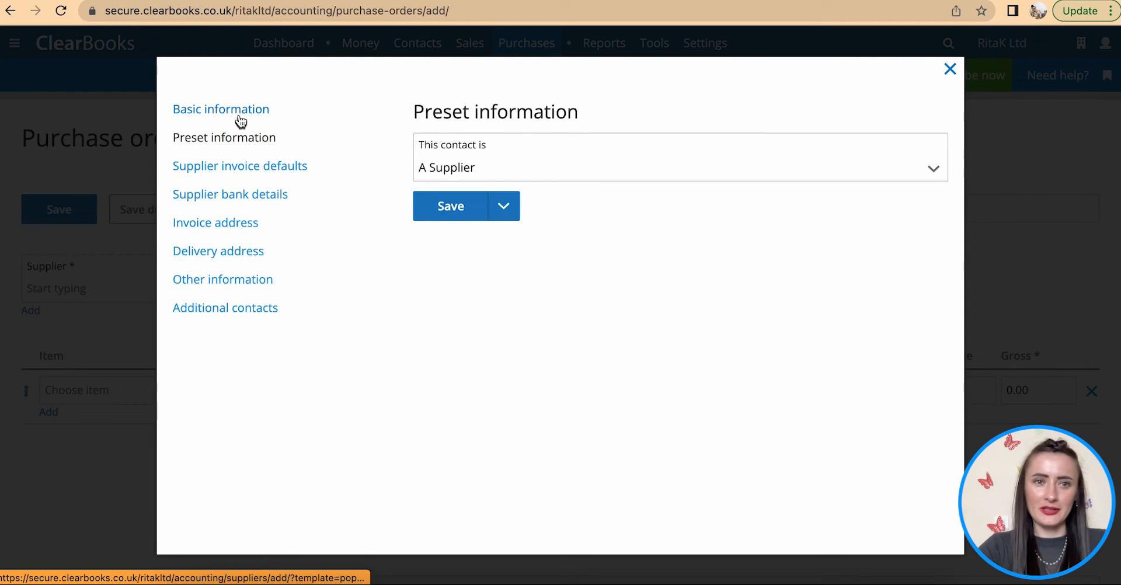
{"action": "left_click", "coordinate": [236, 110]}
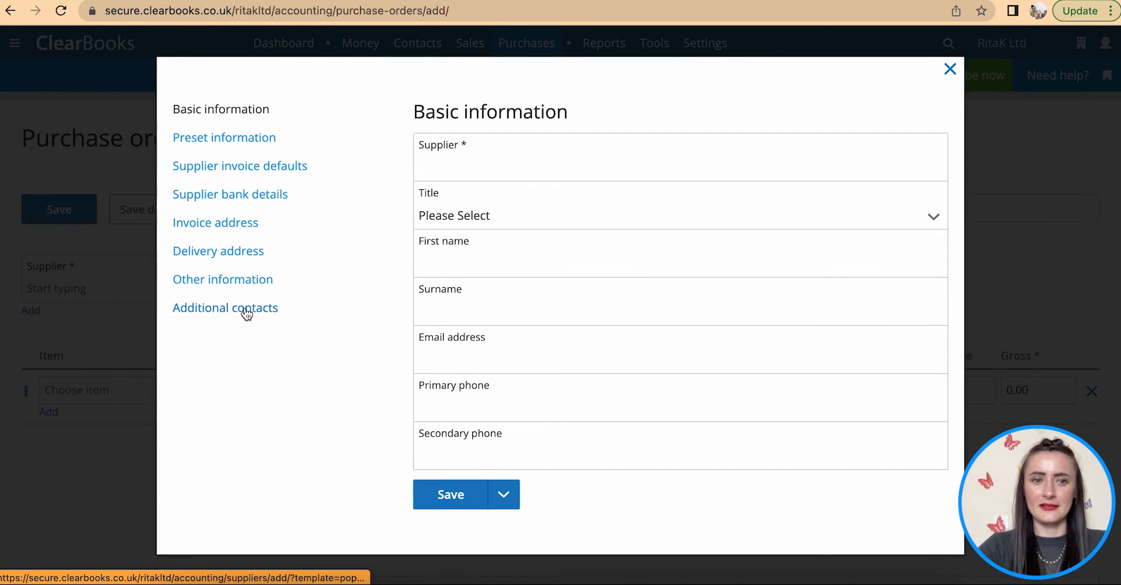
{"action": "left_click", "coordinate": [236, 281]}
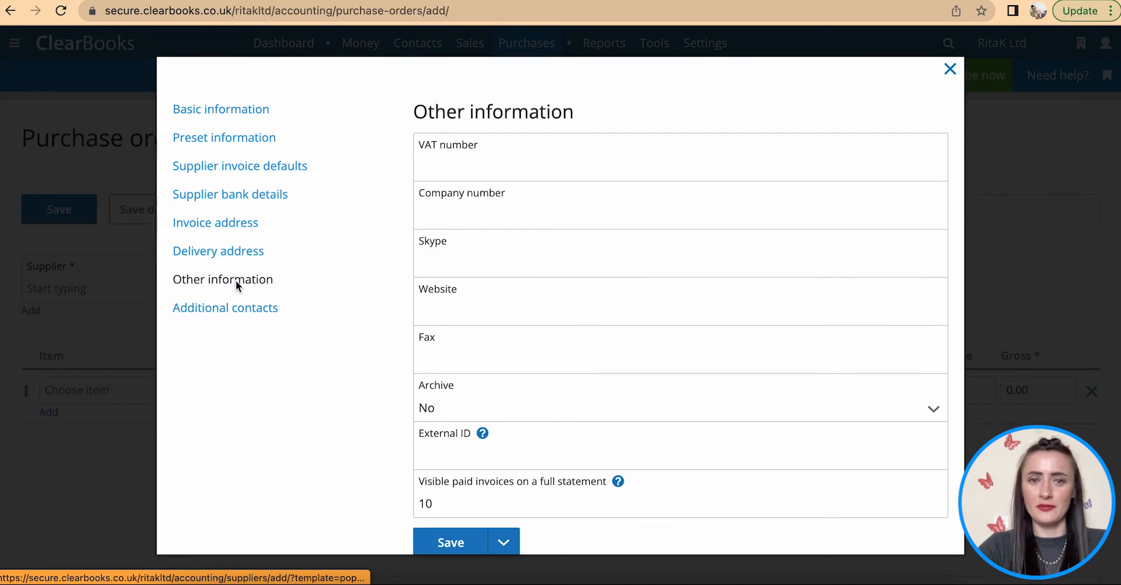
{"action": "left_click", "coordinate": [950, 69]}
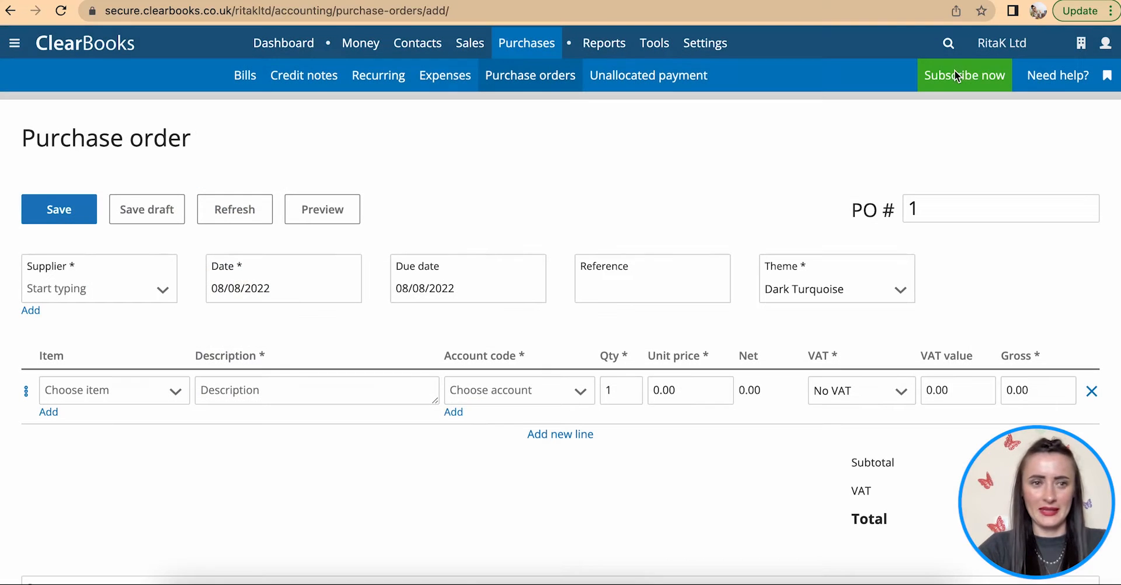
{"action": "left_click", "coordinate": [161, 291]}
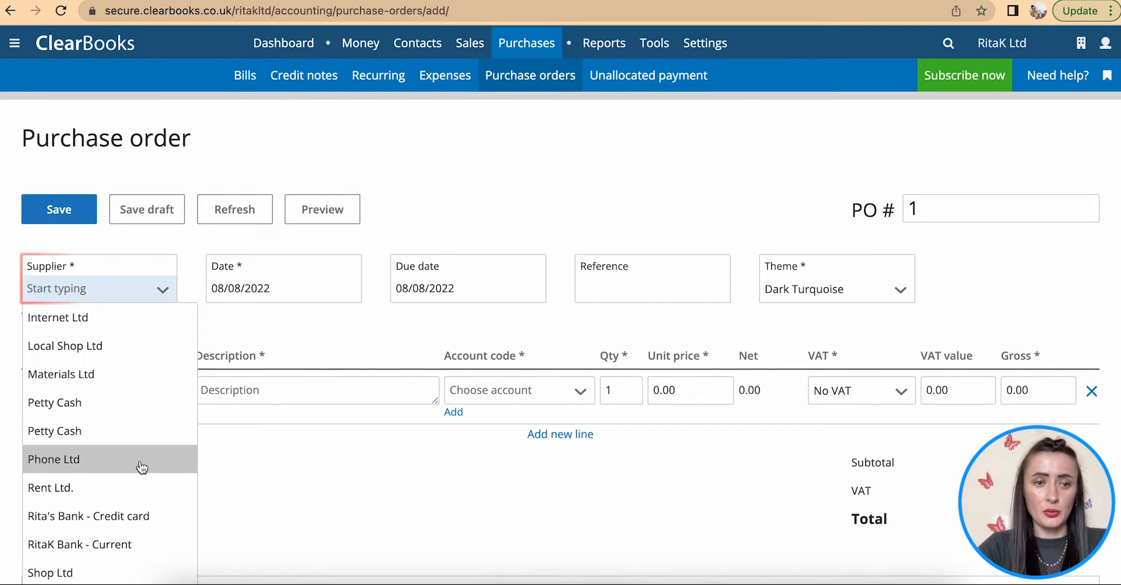
- Set the supplier to Materials Ltd and the order date to 1 July 2022
{"action": "left_click", "coordinate": [124, 379]}
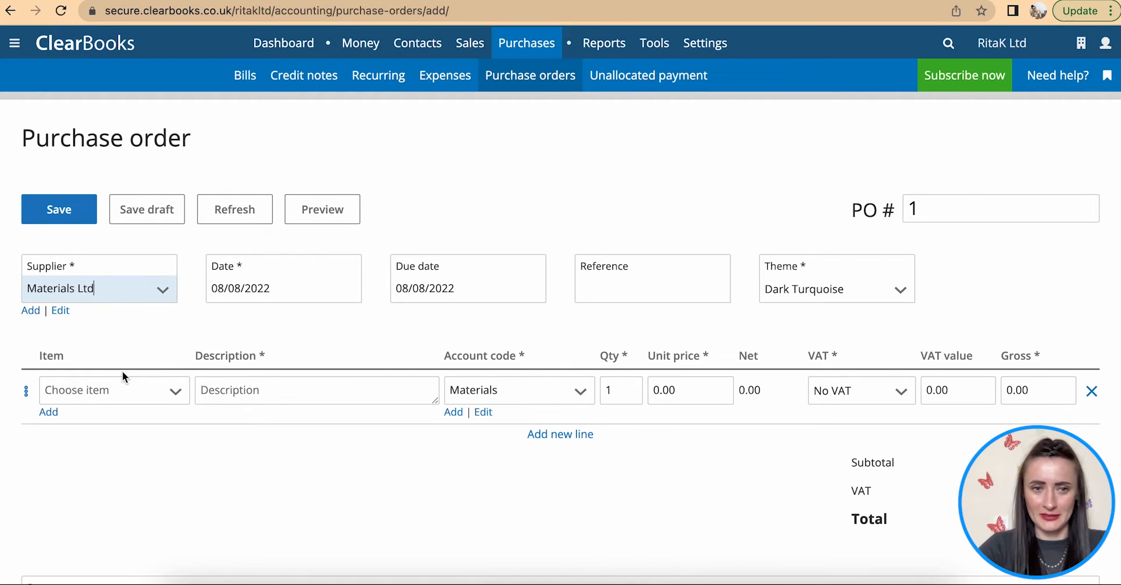
{"action": "left_click", "coordinate": [303, 291]}
{"action": "left_click", "coordinate": [225, 320]}
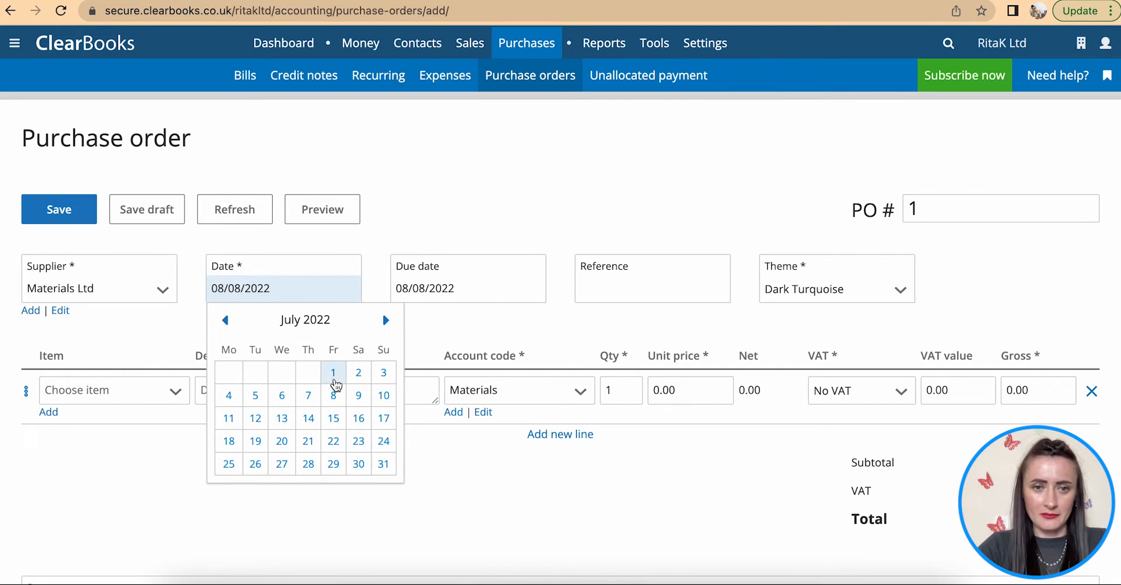
{"action": "left_click", "coordinate": [335, 376]}
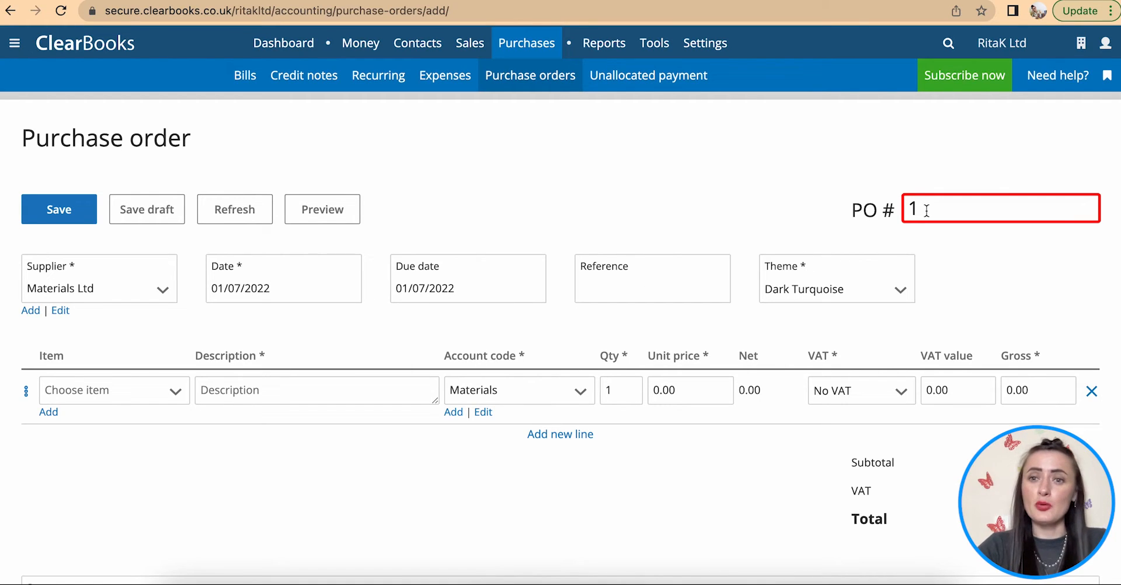
- Review the PO number, leaving it at 1, and keep the Dark Turquoise theme
{"action": "left_click_drag", "start_coordinate": [927, 211], "coordinate": [891, 207]}
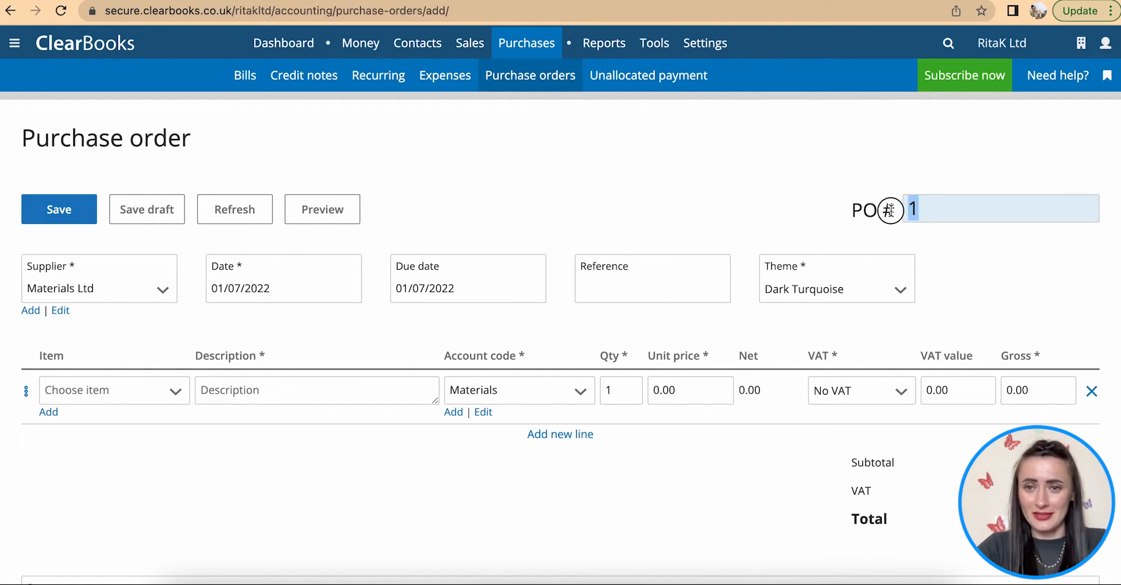
{"action": "left_click", "coordinate": [946, 260]}
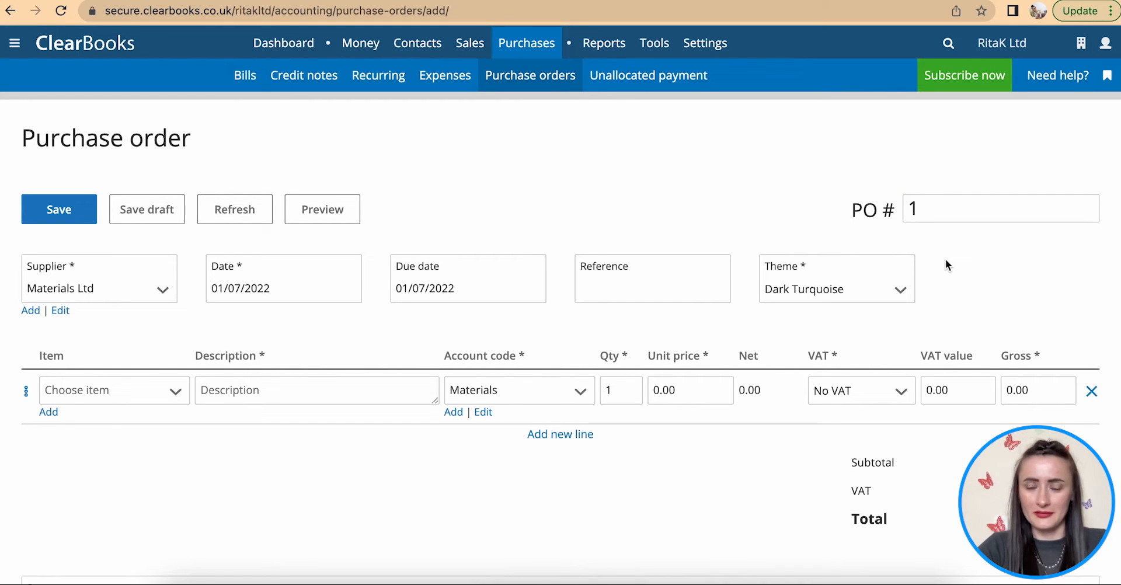
{"action": "left_click", "coordinate": [800, 298]}
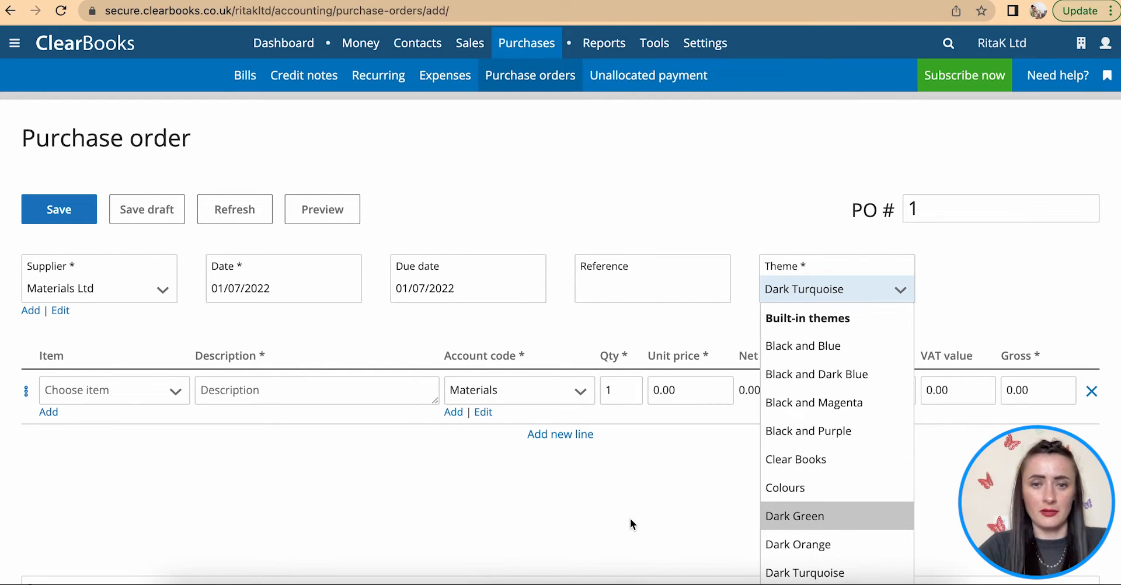
{"action": "left_click", "coordinate": [611, 516]}
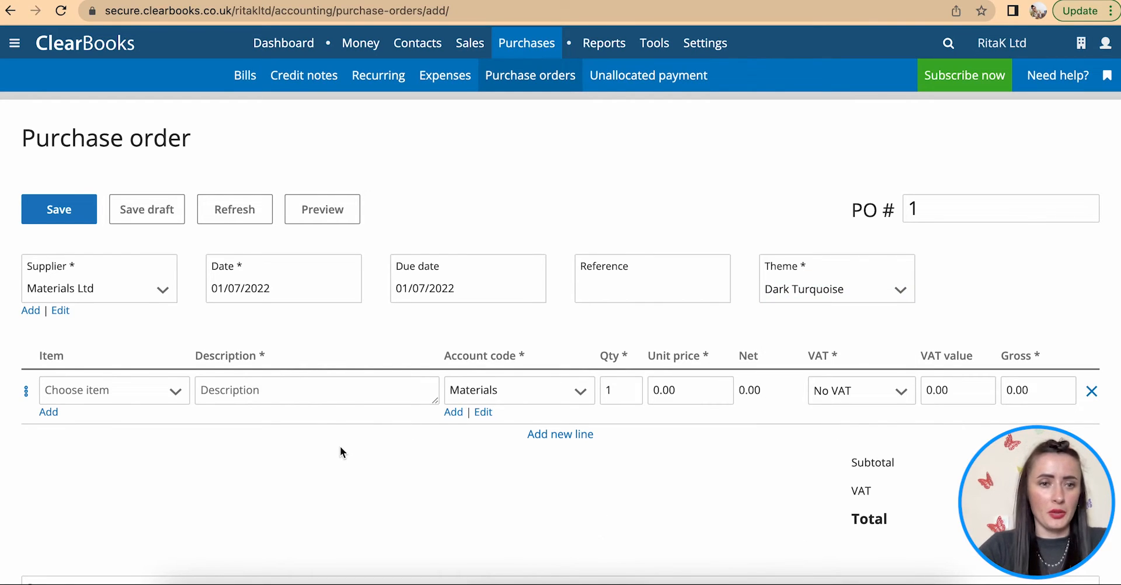
{"action": "scroll", "coordinate": [340, 446], "scroll_direction": "down", "scroll_amount": 3}
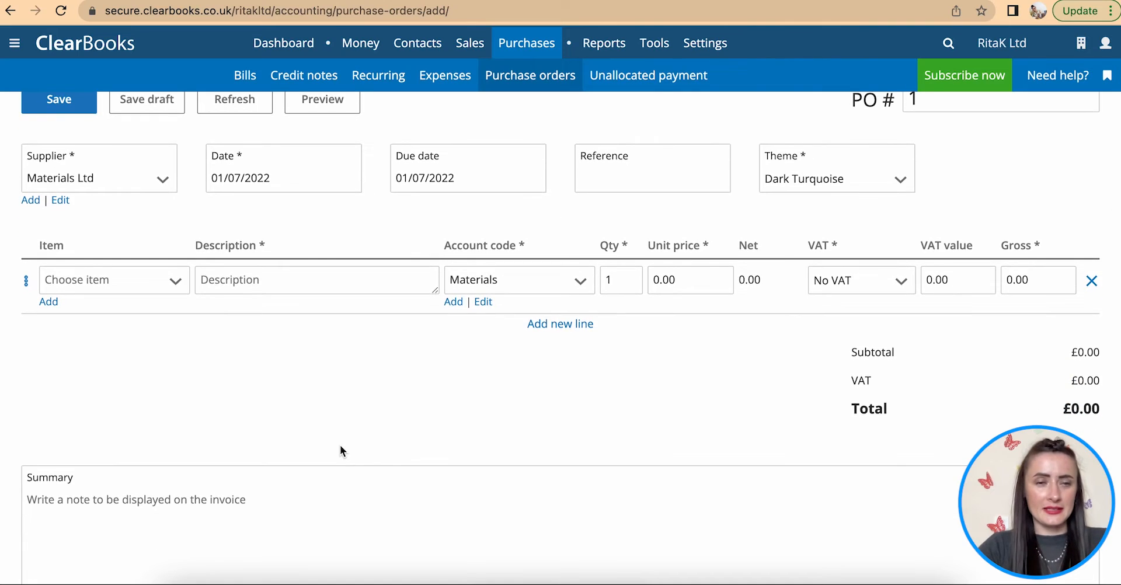
- Add a first line of 50 Necklace - Dark Green pearl under Cost of sales
{"action": "scroll", "coordinate": [341, 450], "scroll_direction": "up", "scroll_amount": 1}
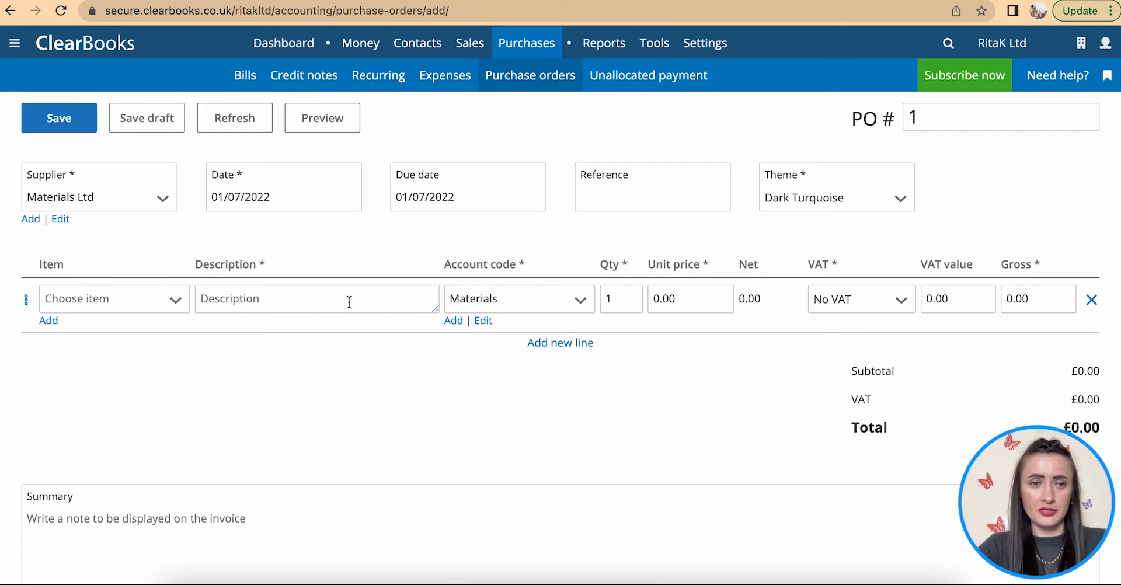
{"action": "left_click", "coordinate": [181, 303]}
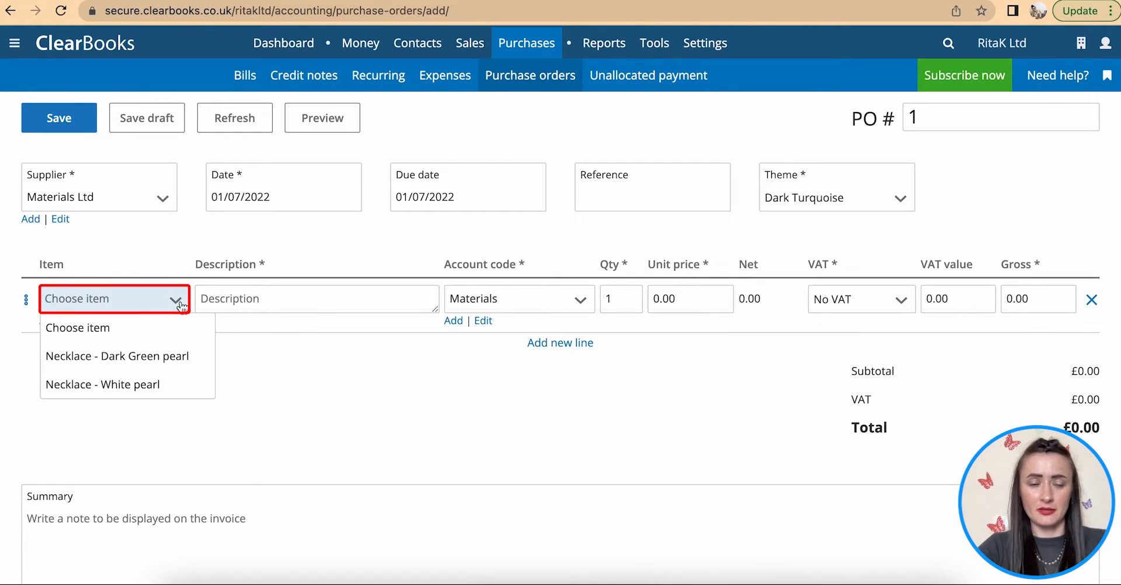
{"action": "left_click", "coordinate": [221, 297]}
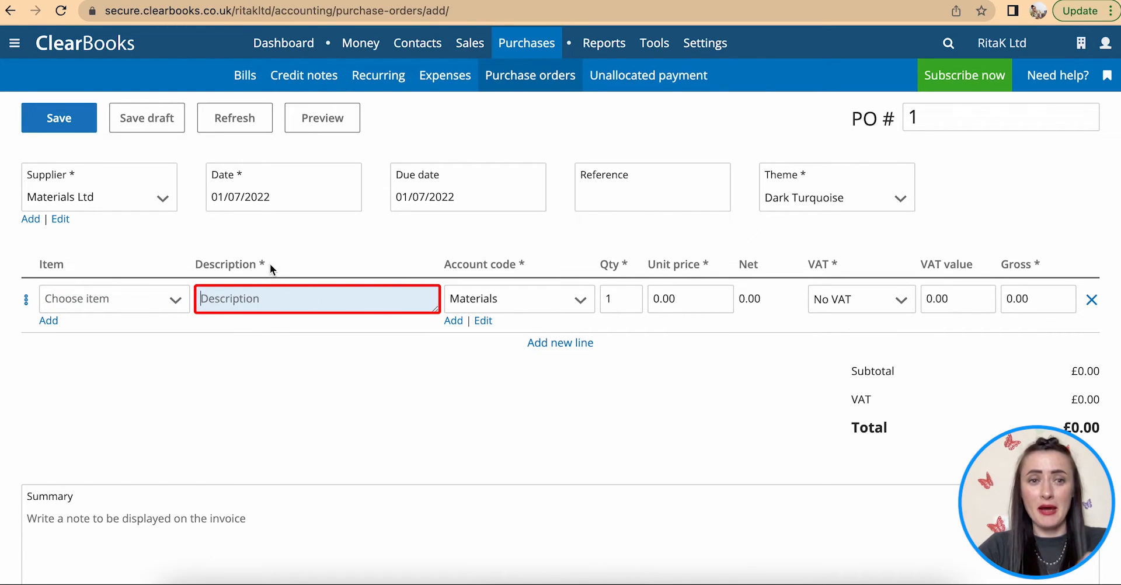
{"action": "left_click", "coordinate": [76, 266]}
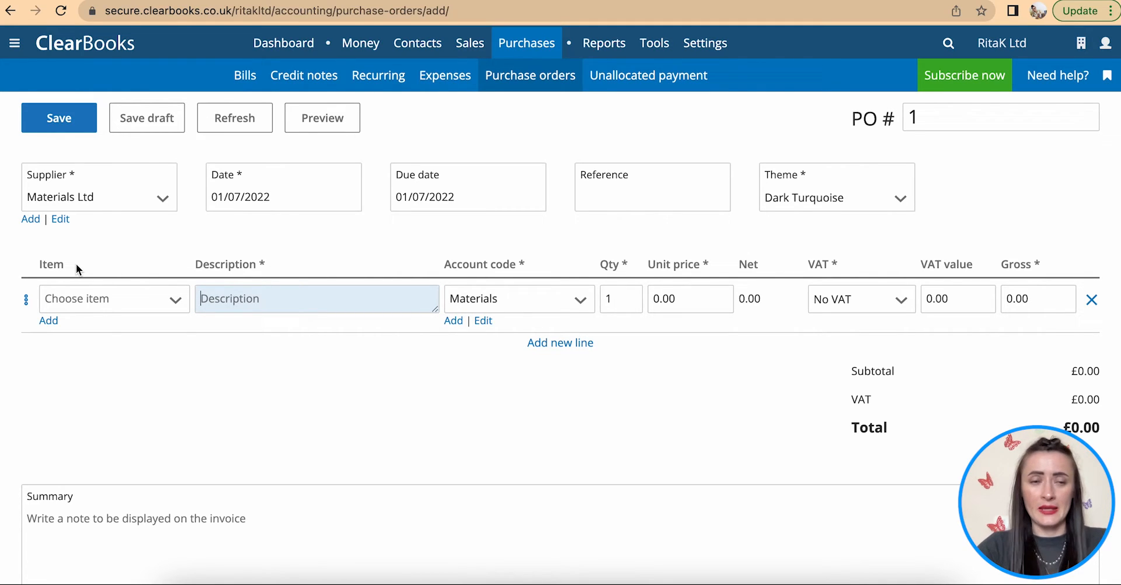
{"action": "left_click", "coordinate": [178, 301]}
{"action": "left_click", "coordinate": [172, 356]}
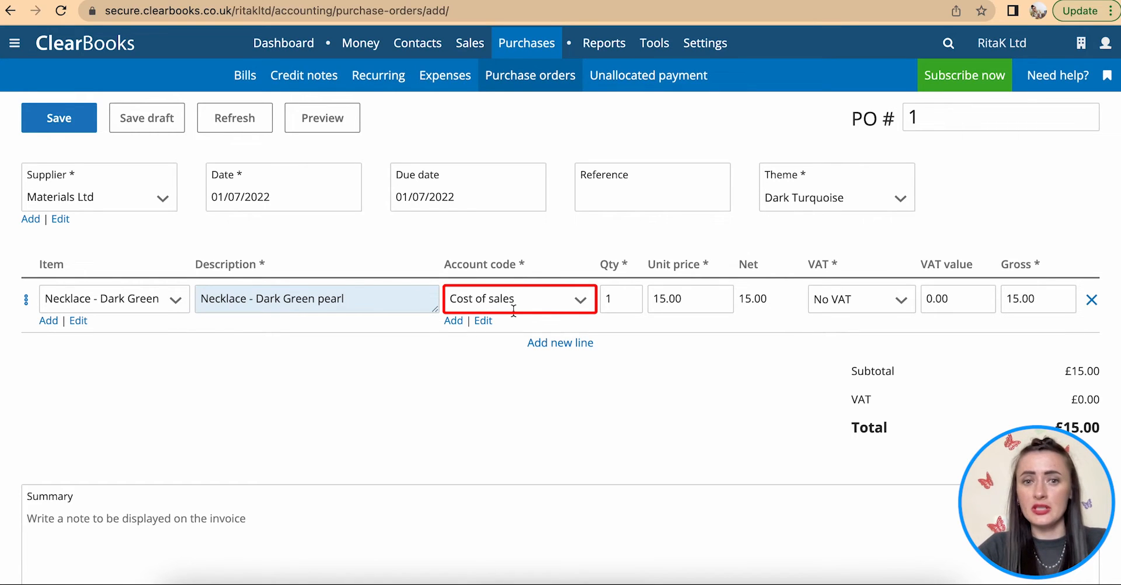
{"action": "left_click", "coordinate": [581, 302]}
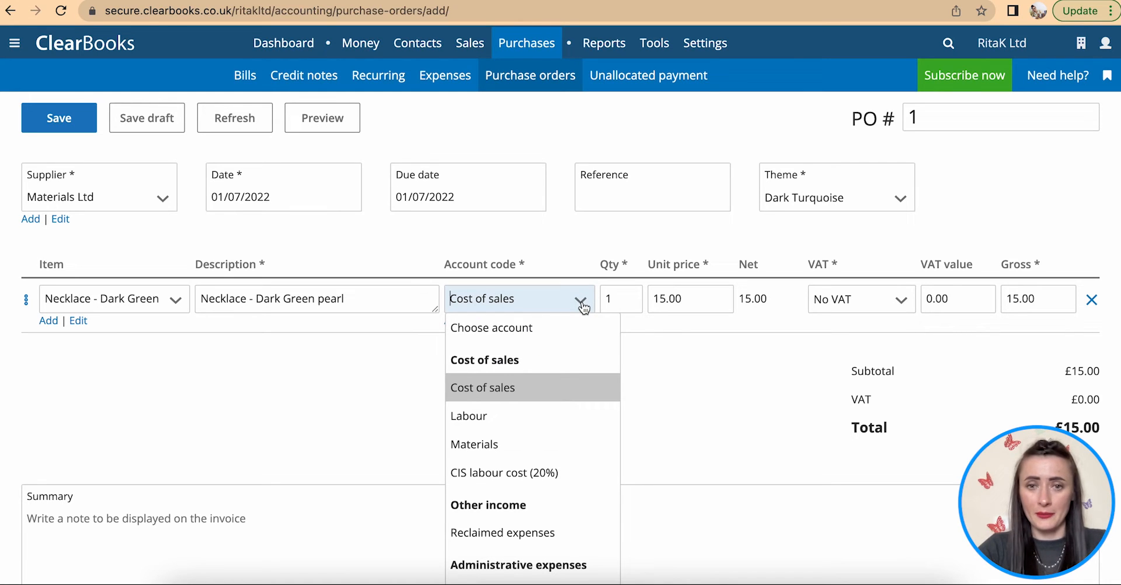
{"action": "left_click", "coordinate": [622, 300]}
{"action": "type", "text": "50"}
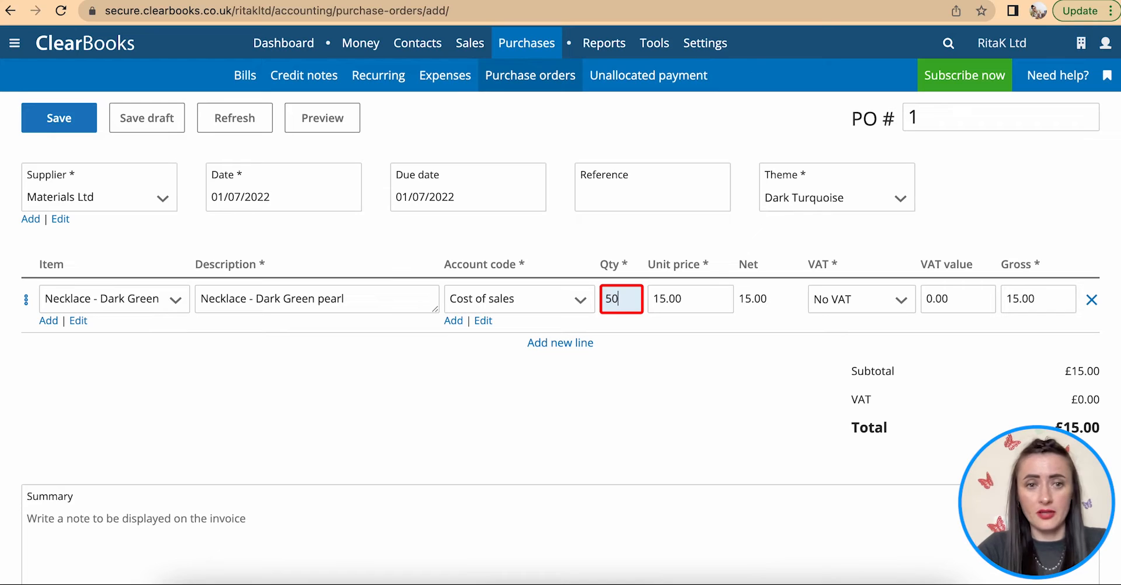
{"action": "left_click", "coordinate": [698, 297]}
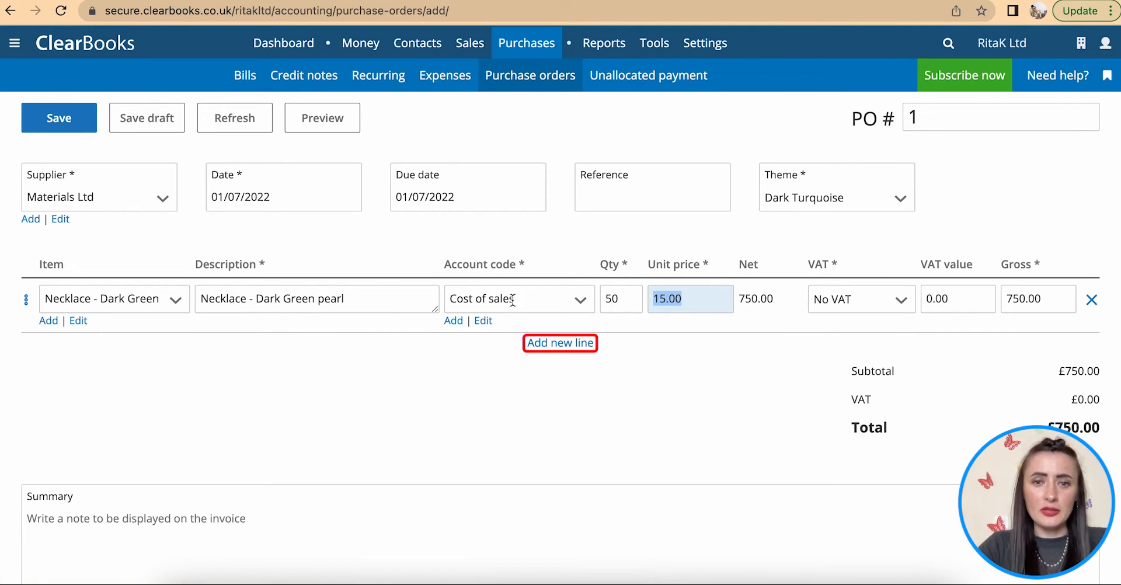
- Add a second line of 100 Necklace - White pearl
{"action": "left_click", "coordinate": [558, 344]}
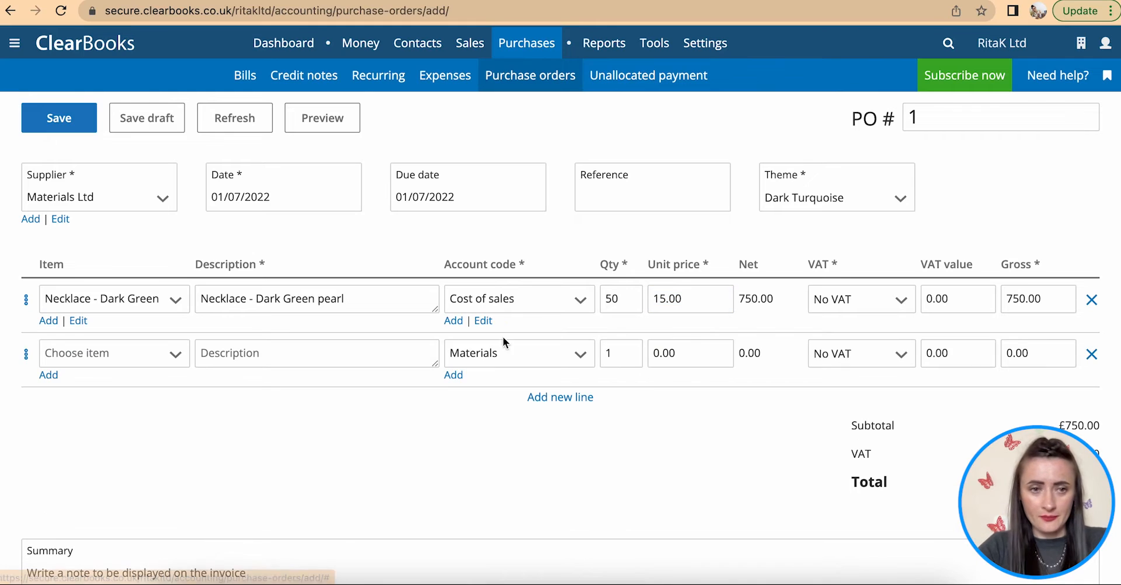
{"action": "left_click", "coordinate": [173, 355]}
{"action": "left_click", "coordinate": [147, 439]}
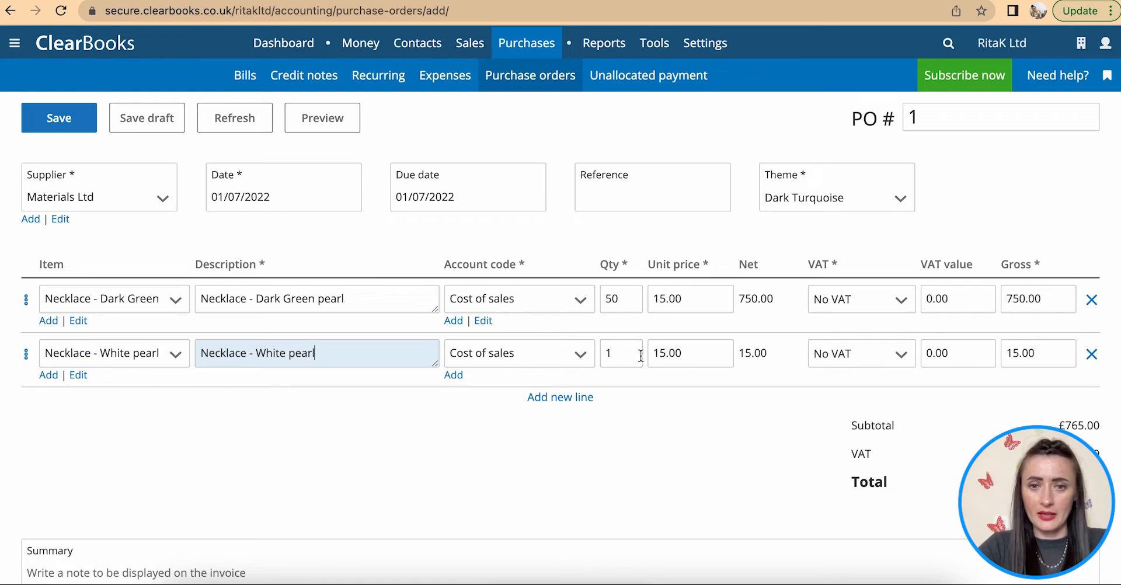
{"action": "left_click", "coordinate": [607, 353]}
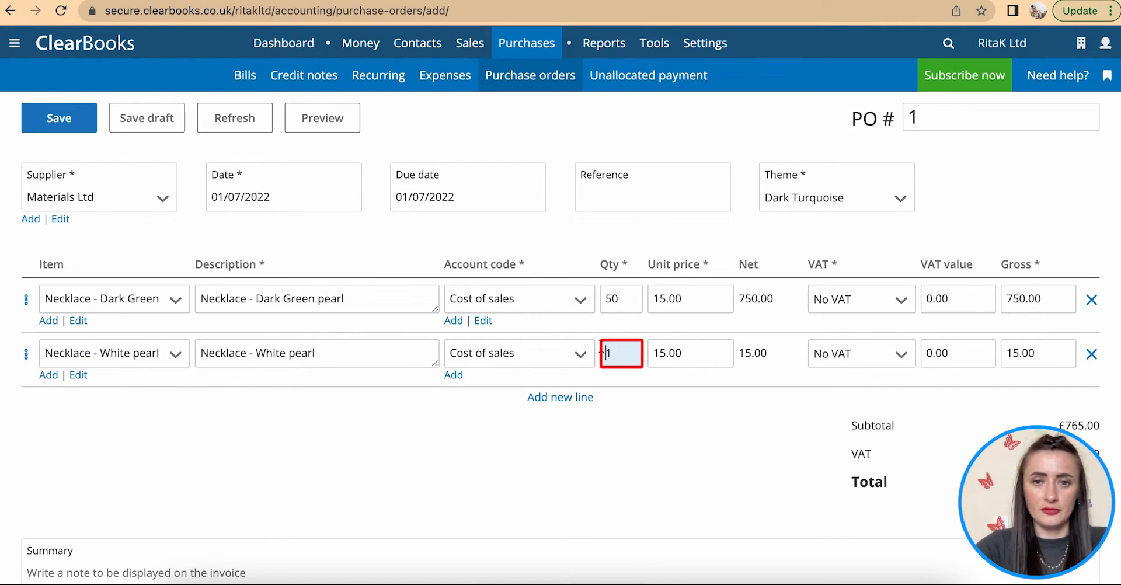
{"action": "left_click", "coordinate": [622, 351]}
{"action": "type", "text": "00"}
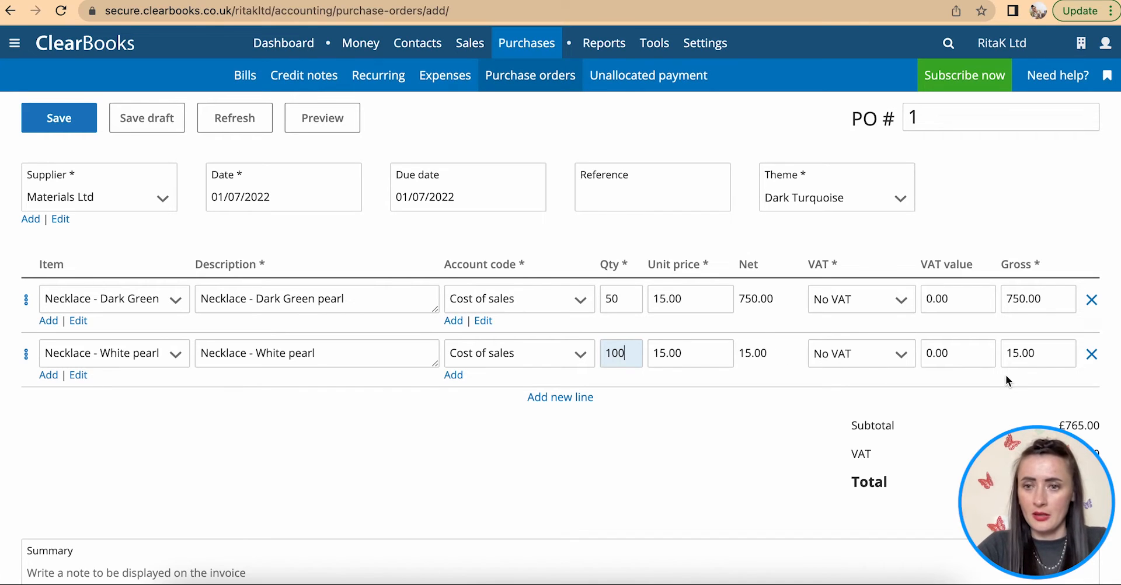
{"action": "left_click", "coordinate": [1051, 359]}
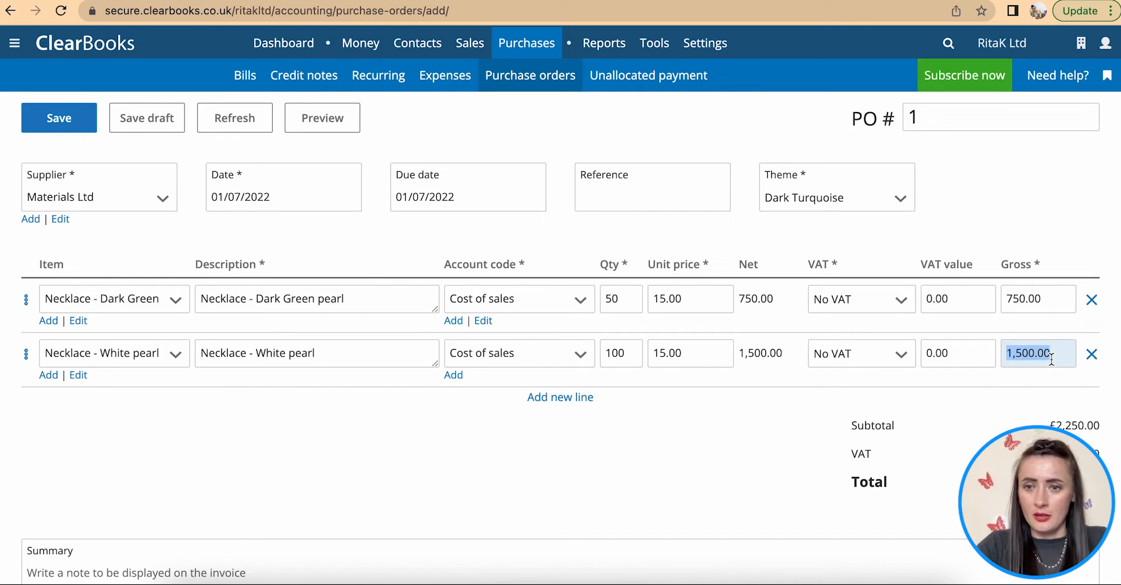
- Add a third line 'Shipping' with account code Postage and packaging
{"action": "left_click", "coordinate": [564, 405]}
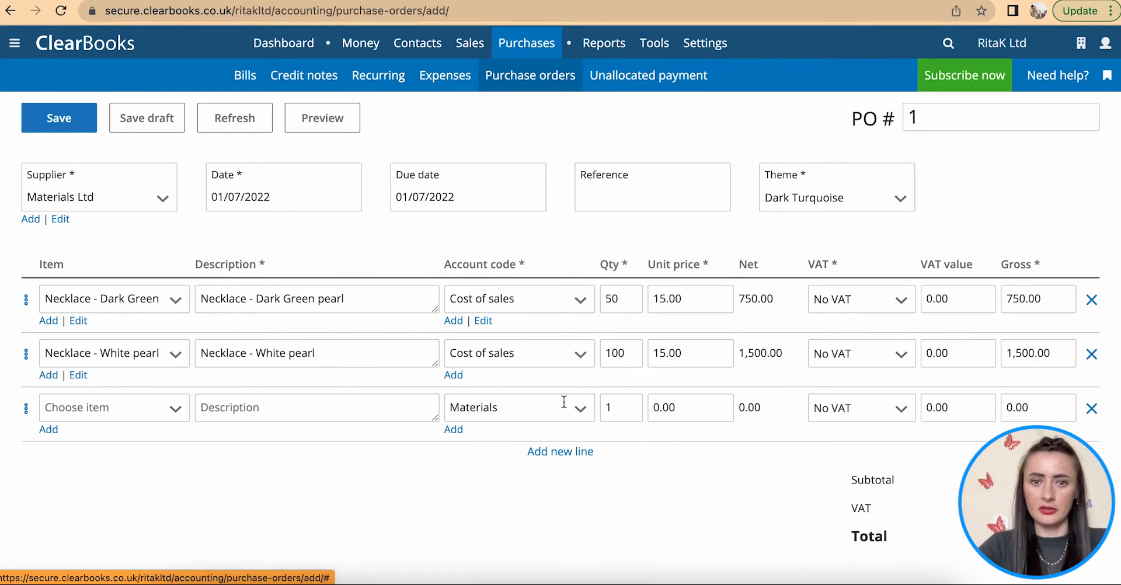
{"action": "left_click", "coordinate": [315, 407]}
{"action": "type", "text": "Shi"}
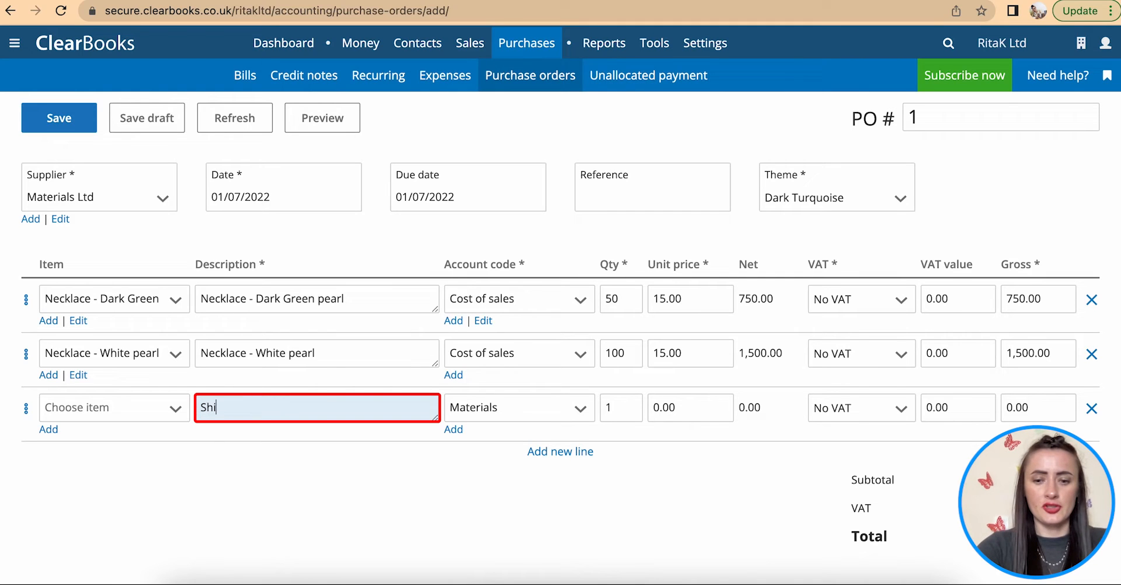
{"action": "type", "text": "pping"}
{"action": "left_click", "coordinate": [576, 411]}
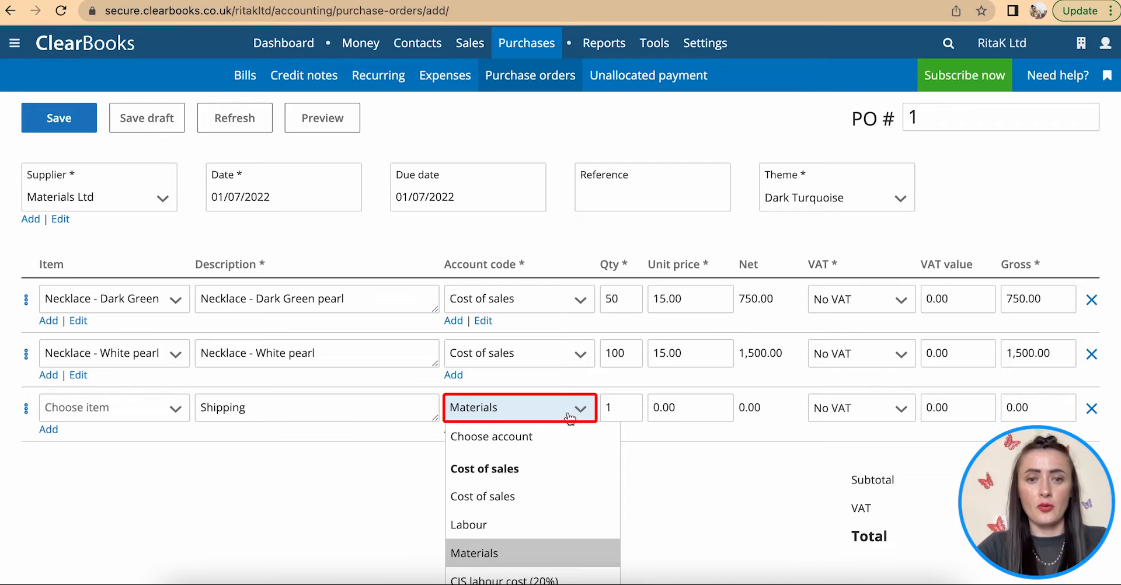
{"action": "scroll", "coordinate": [569, 473], "scroll_direction": "down", "scroll_amount": 1}
{"action": "scroll", "coordinate": [570, 472], "scroll_direction": "down", "scroll_amount": 4}
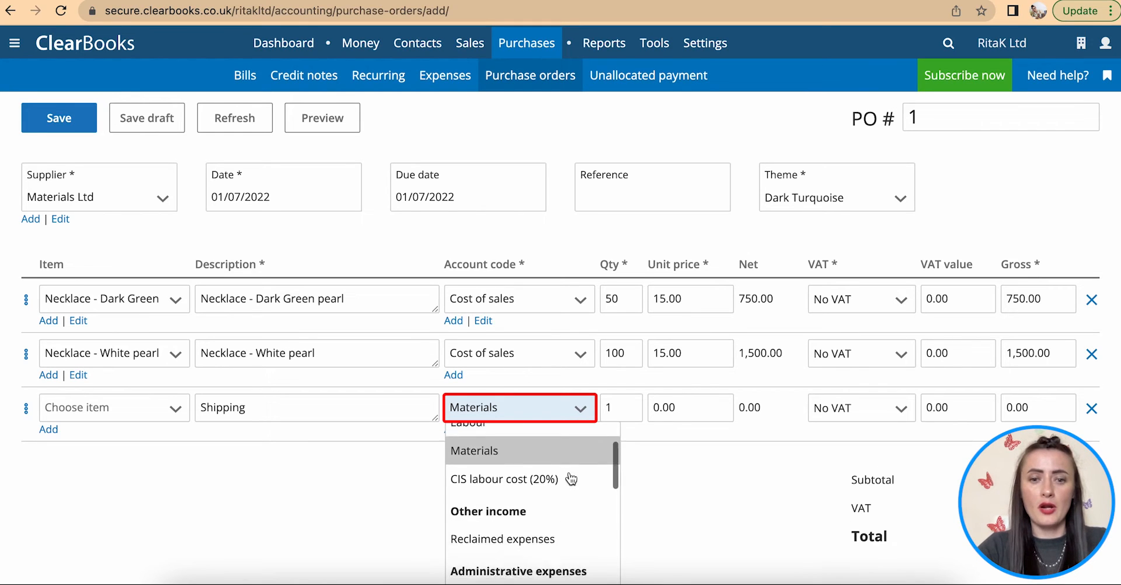
{"action": "scroll", "coordinate": [570, 473], "scroll_direction": "down", "scroll_amount": 4}
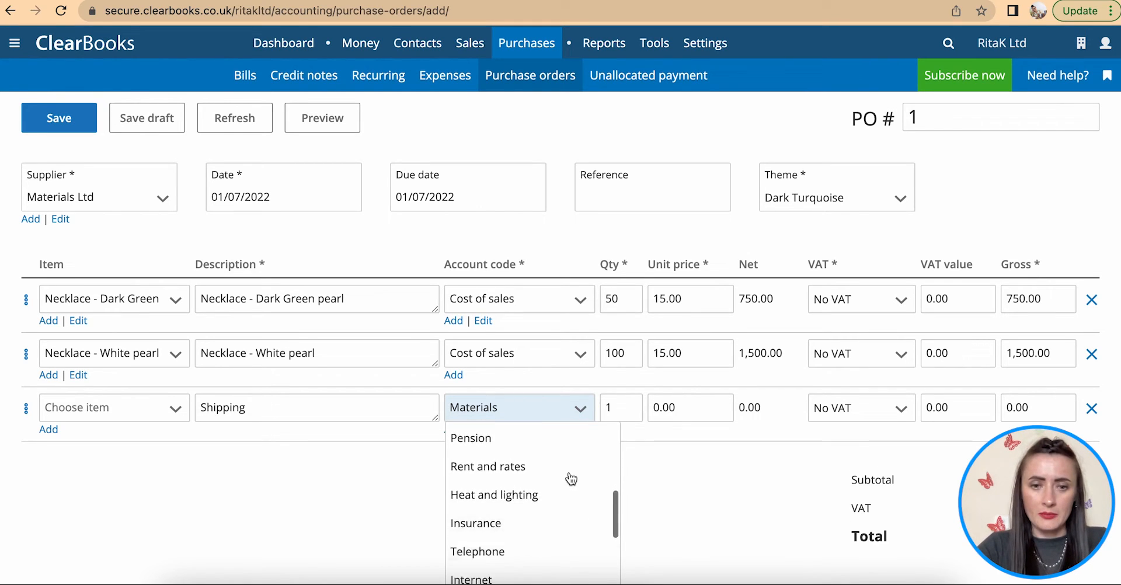
{"action": "scroll", "coordinate": [571, 479], "scroll_direction": "down", "scroll_amount": 3}
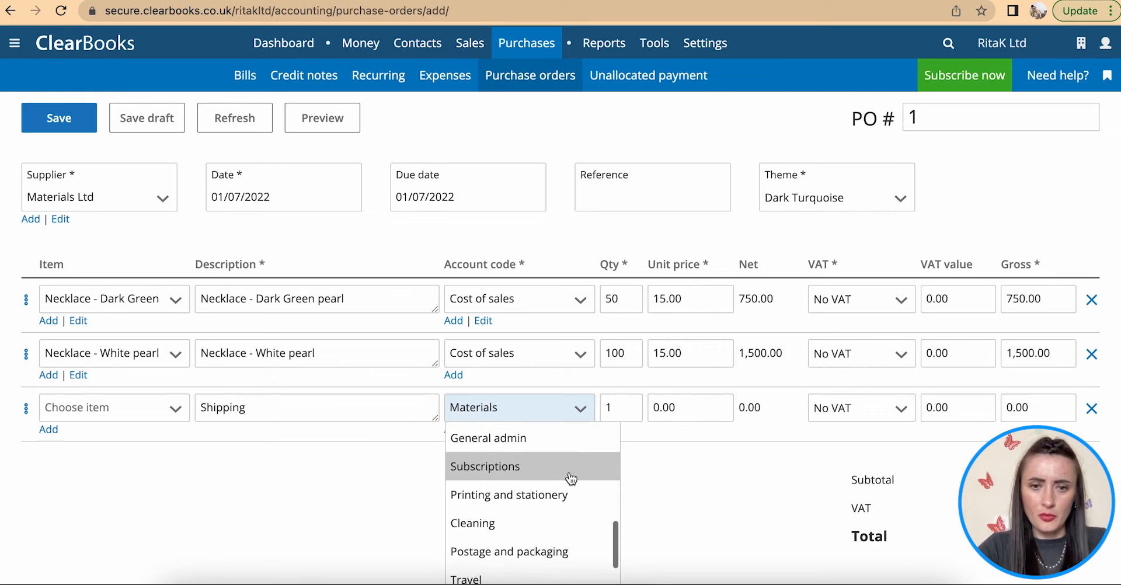
{"action": "left_click", "coordinate": [532, 501]}
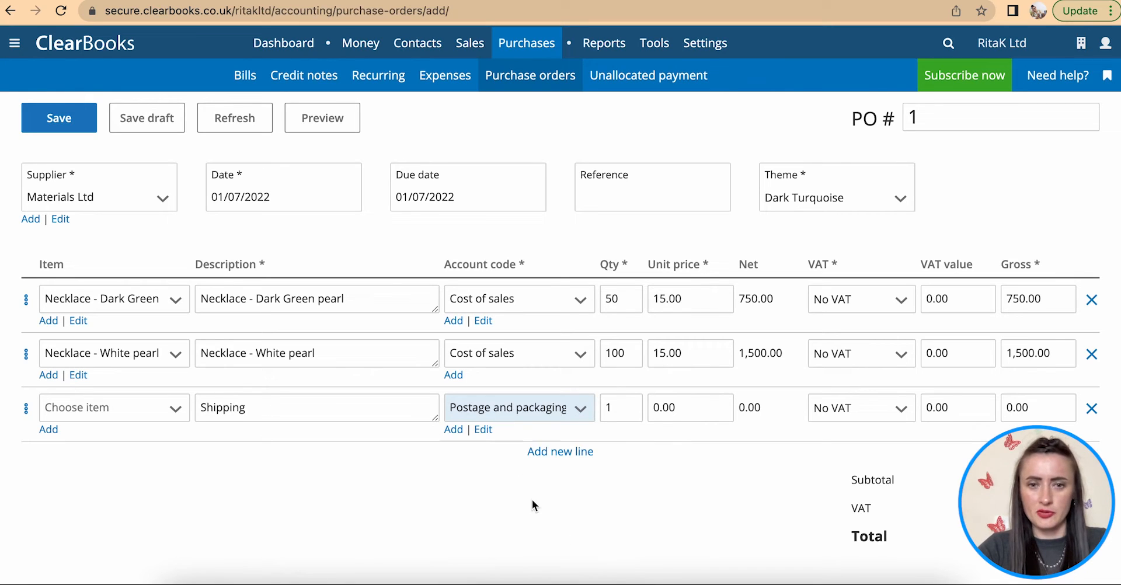
- Set the Shipping unit price to 25.00 and save the £2,275.00 purchase order
{"action": "left_click", "coordinate": [629, 411]}
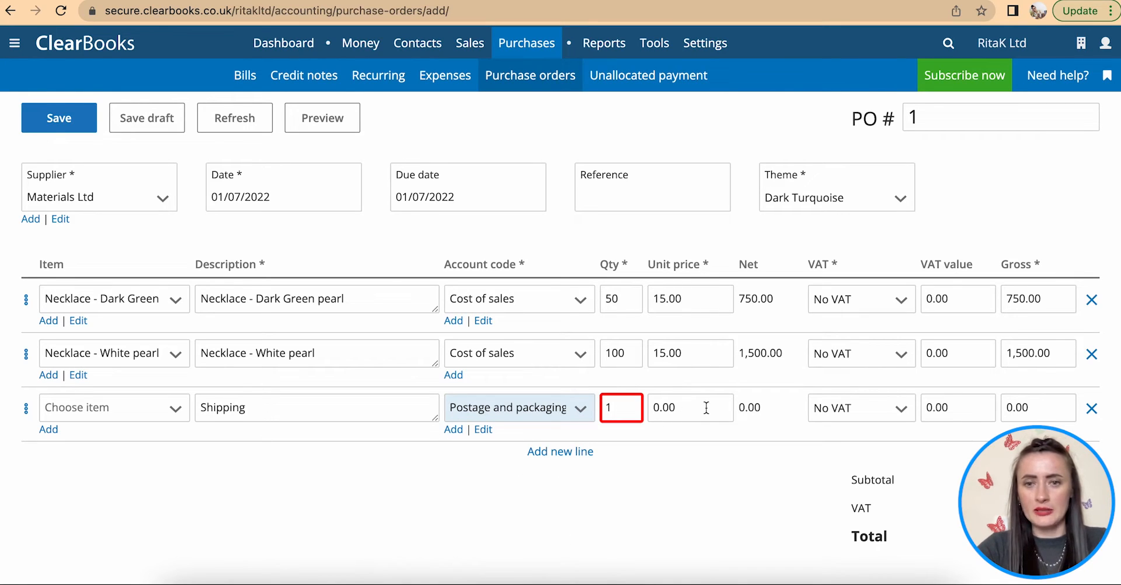
{"action": "left_click", "coordinate": [658, 407]}
{"action": "left_click_drag", "start_coordinate": [662, 407], "coordinate": [676, 411]}
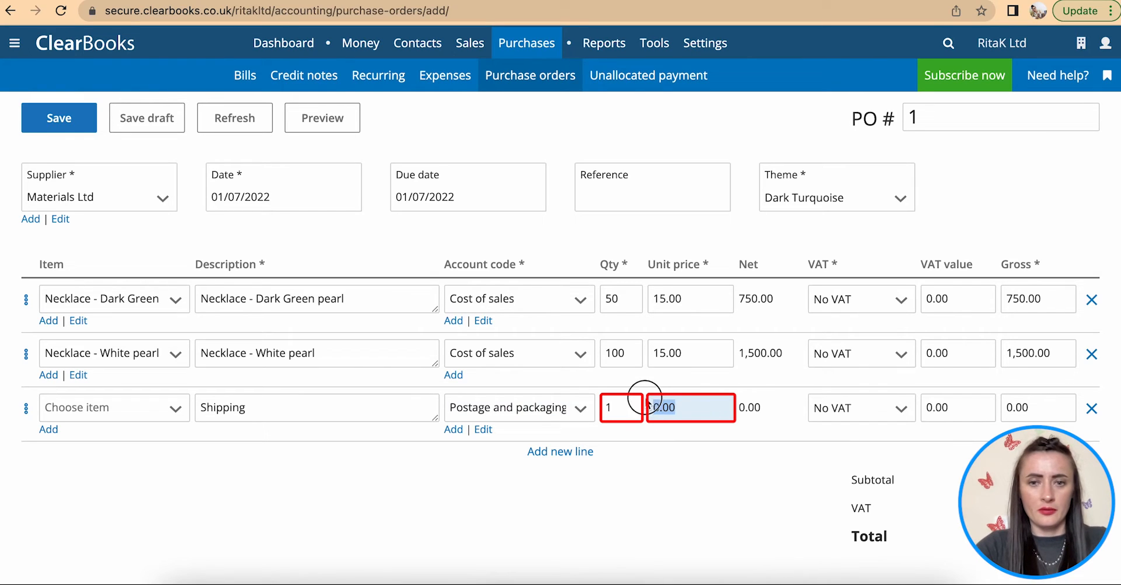
{"action": "type", "text": "25"}
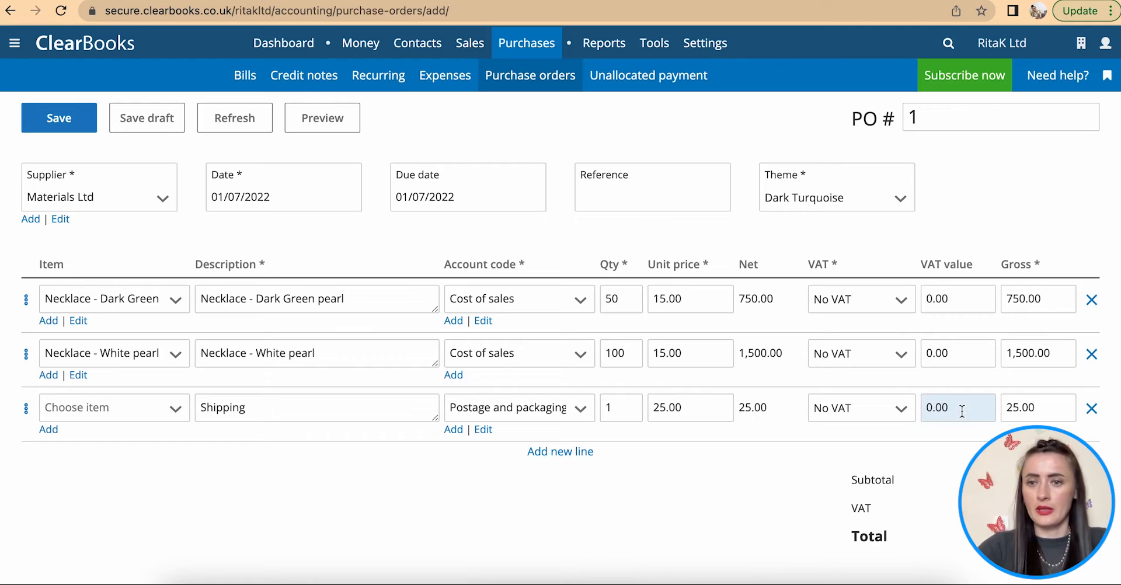
{"action": "scroll", "coordinate": [842, 442], "scroll_direction": "down", "scroll_amount": 3}
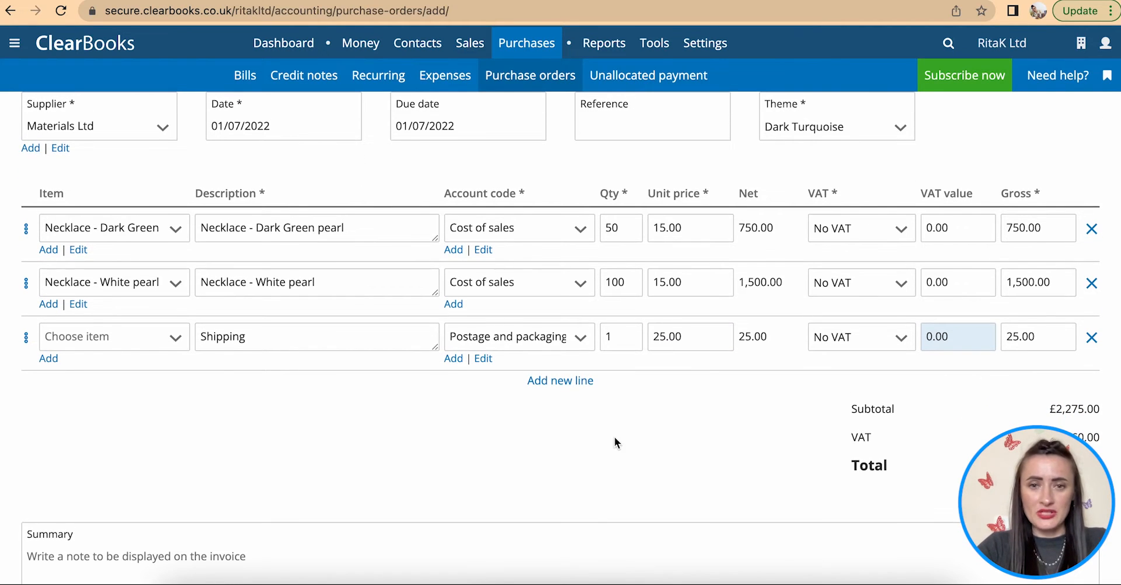
{"action": "scroll", "coordinate": [636, 429], "scroll_direction": "down", "scroll_amount": 4}
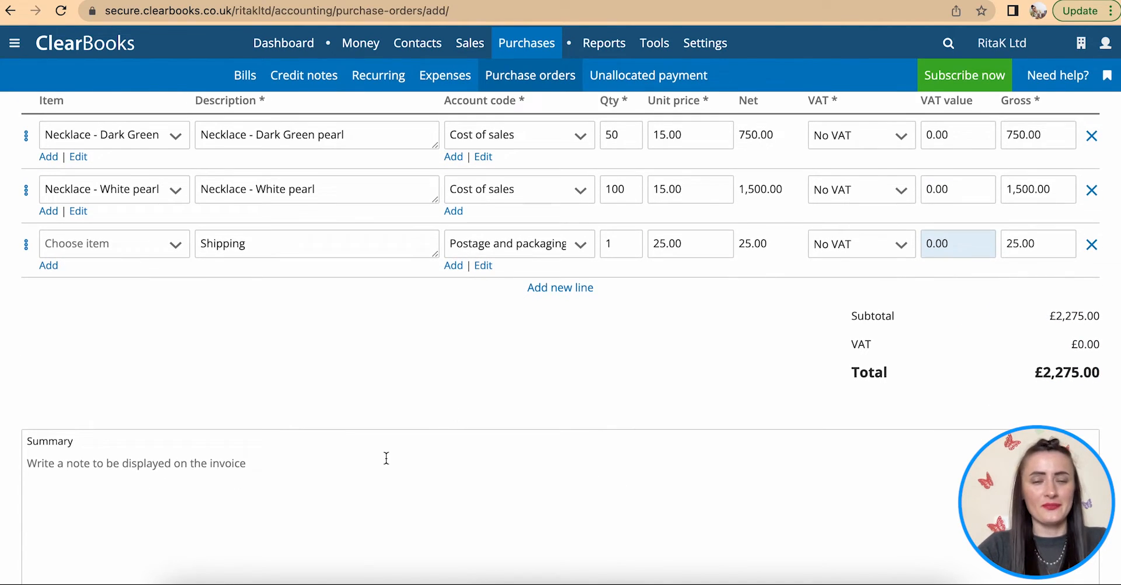
{"action": "scroll", "coordinate": [386, 458], "scroll_direction": "down", "scroll_amount": 7}
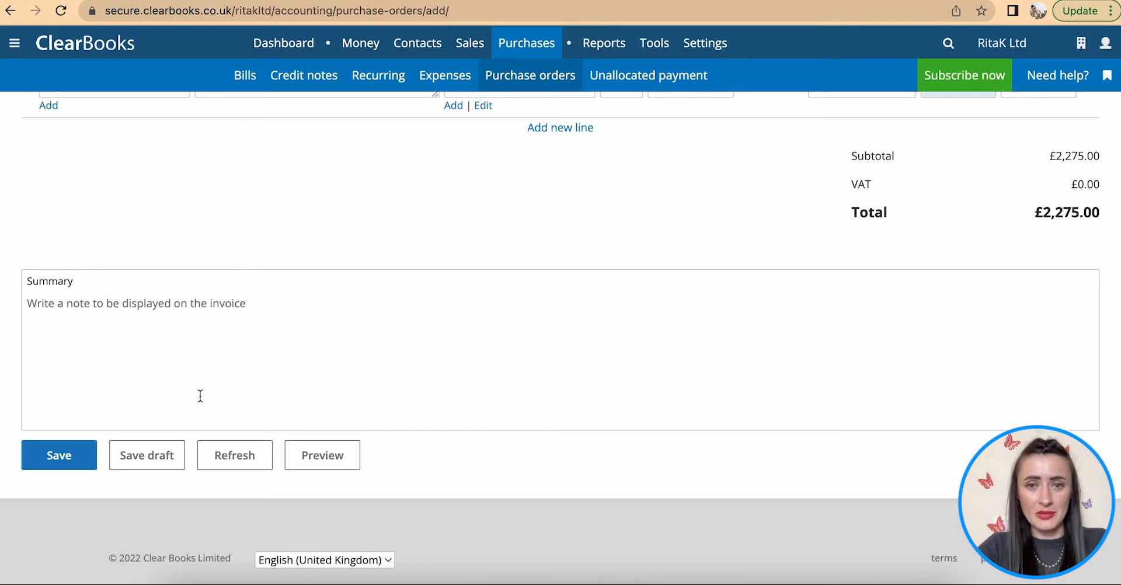
{"action": "scroll", "coordinate": [212, 396], "scroll_direction": "up", "scroll_amount": 7}
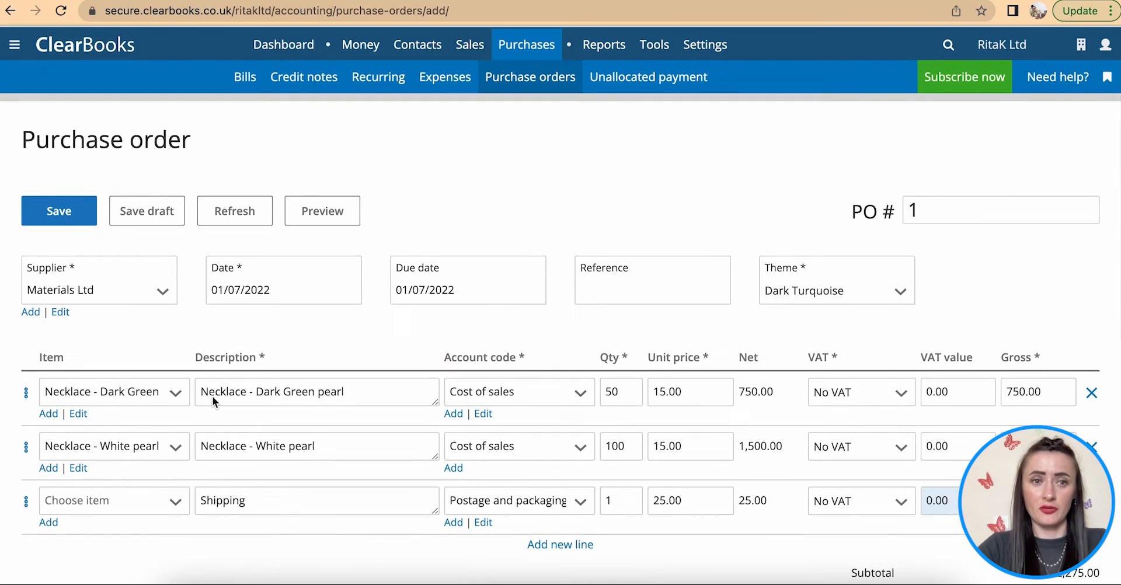
{"action": "scroll", "coordinate": [212, 396], "scroll_direction": "down", "scroll_amount": 5}
{"action": "scroll", "coordinate": [212, 396], "scroll_direction": "down", "scroll_amount": 3}
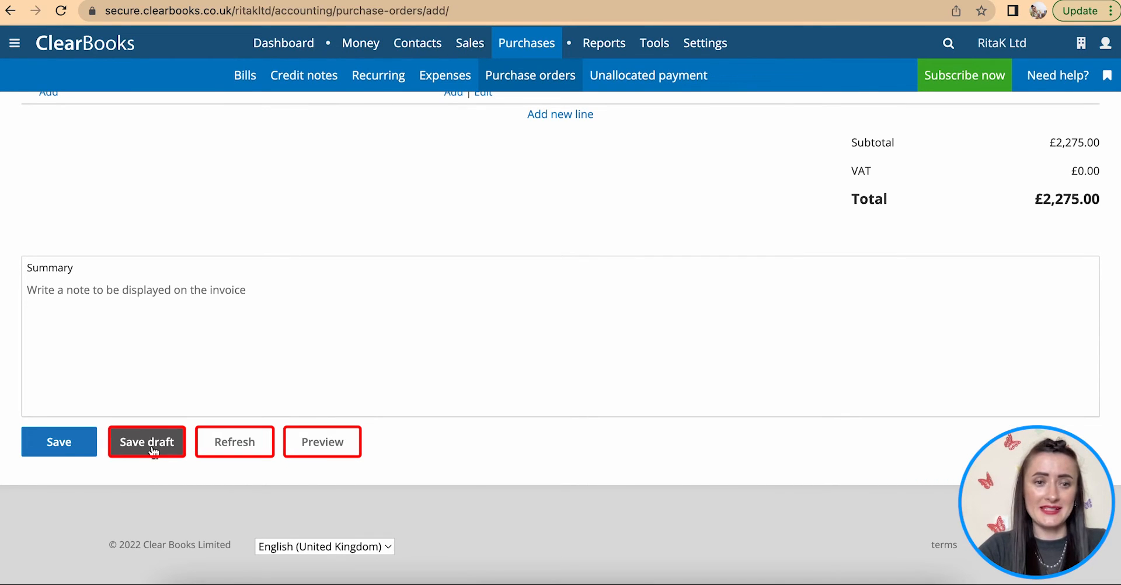
{"action": "left_click", "coordinate": [64, 447]}
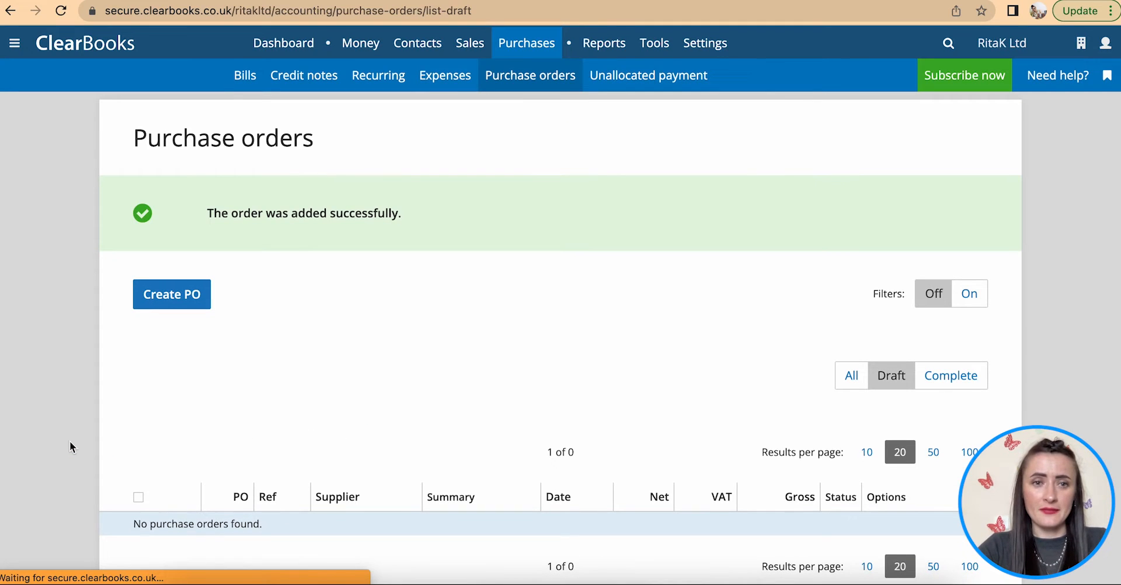
- Filter to Complete purchase orders and choose Email from PO000001's Manage menu
{"action": "scroll", "coordinate": [295, 323], "scroll_direction": "down", "scroll_amount": 3}
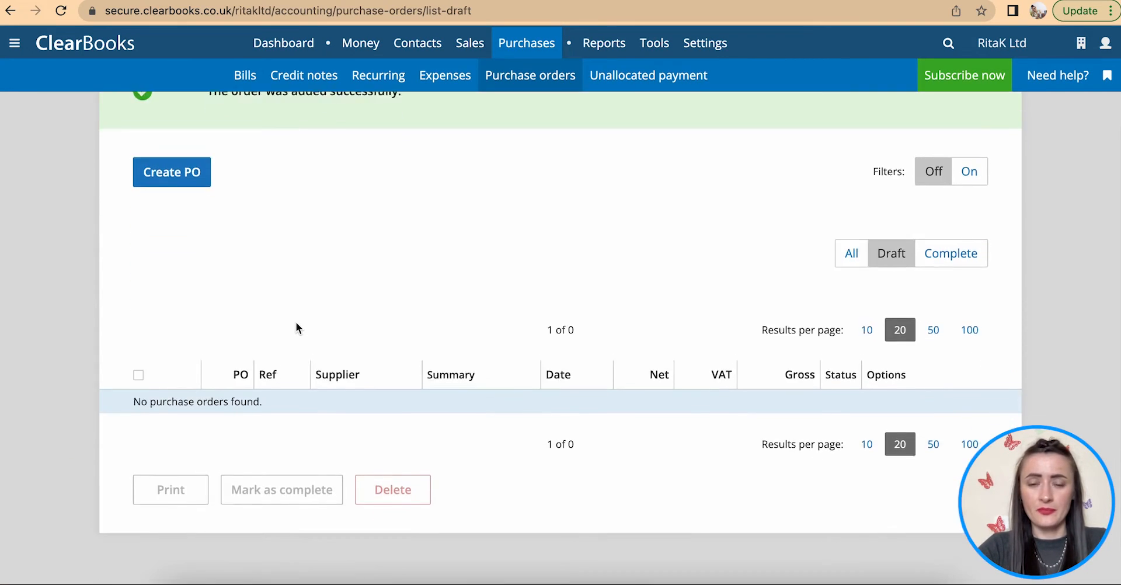
{"action": "scroll", "coordinate": [294, 307], "scroll_direction": "up", "scroll_amount": 2}
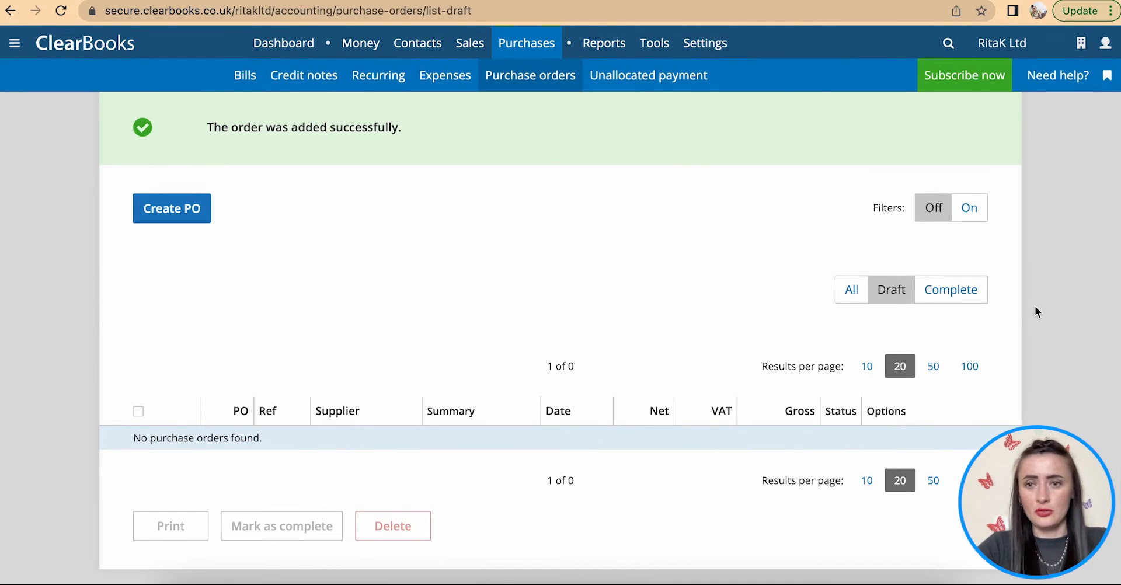
{"action": "left_click", "coordinate": [966, 291]}
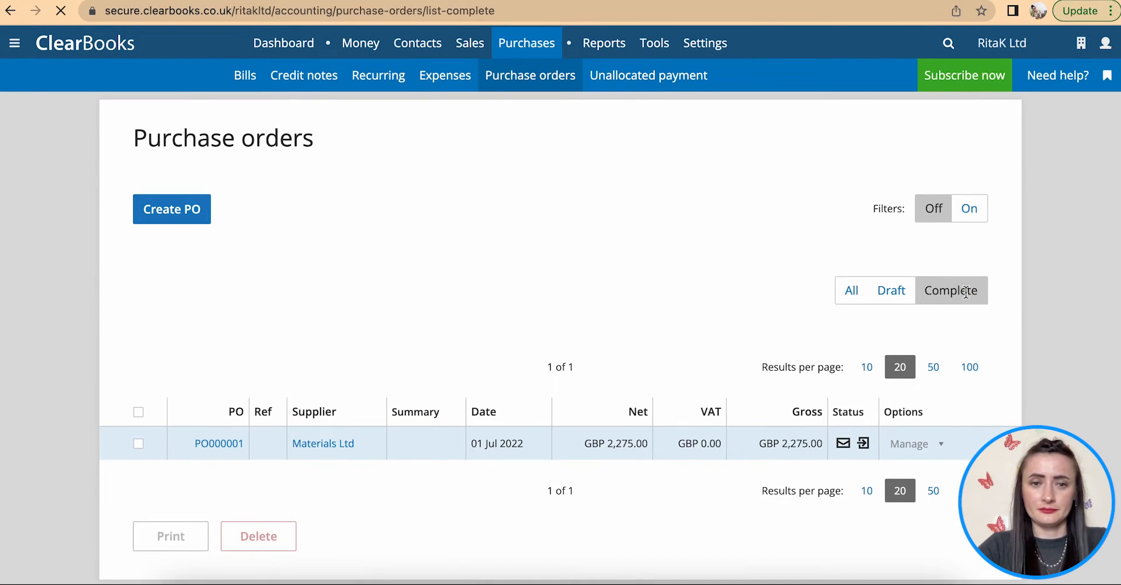
{"action": "scroll", "coordinate": [570, 326], "scroll_direction": "down", "scroll_amount": 1}
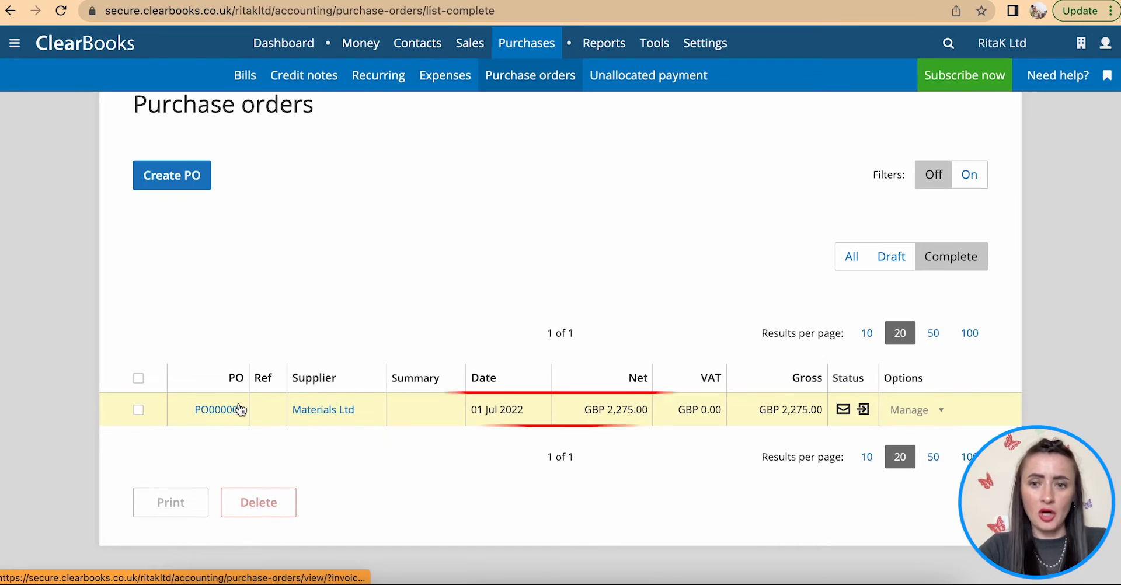
{"action": "left_click", "coordinate": [139, 411]}
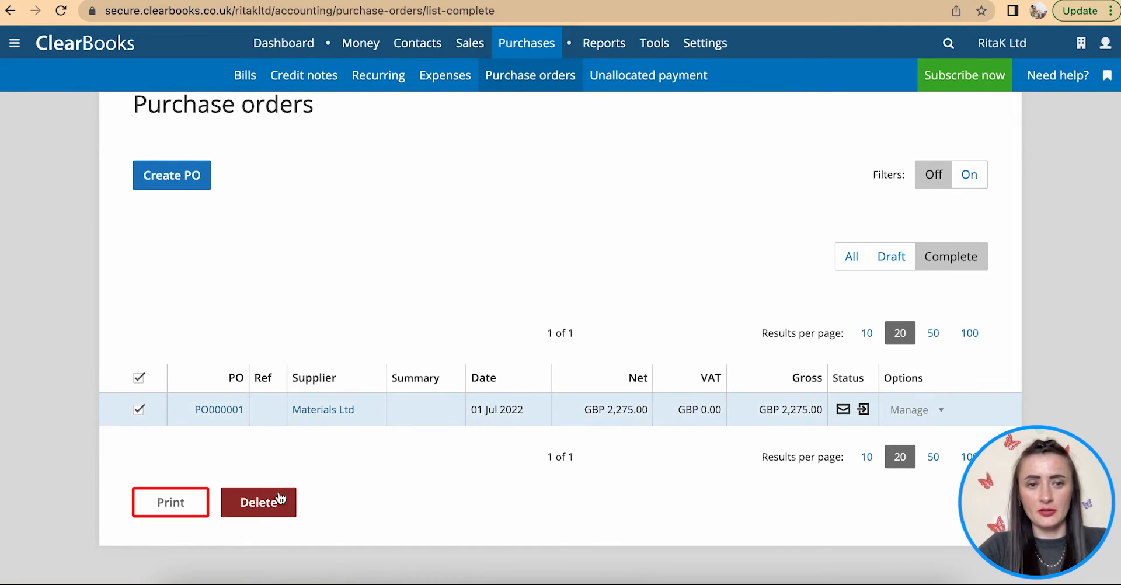
{"action": "left_click", "coordinate": [140, 410]}
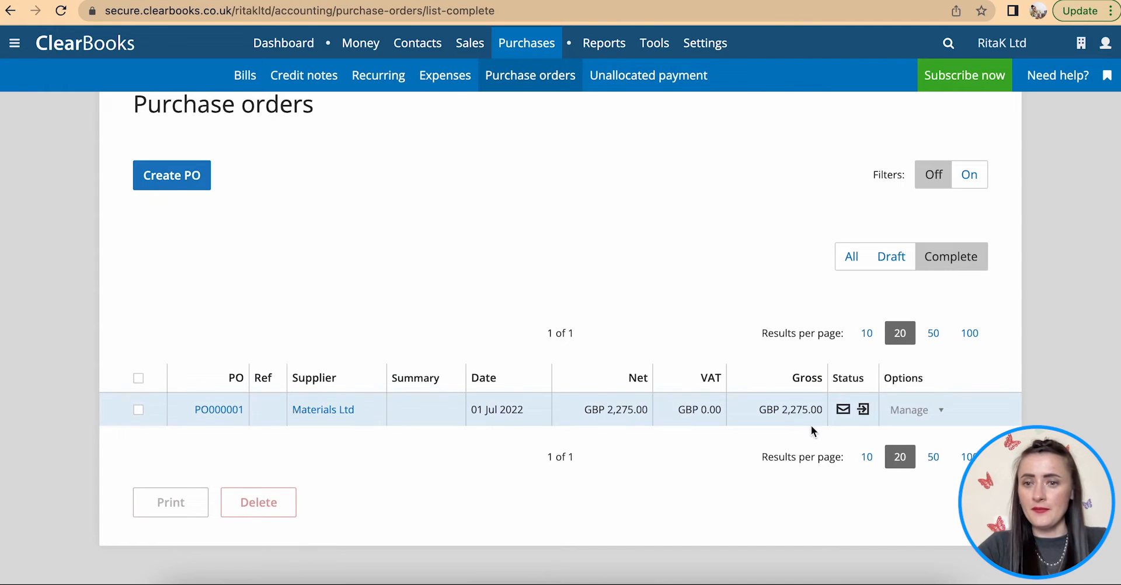
{"action": "scroll", "coordinate": [935, 412], "scroll_direction": "down", "scroll_amount": 1}
{"action": "left_click", "coordinate": [941, 365]}
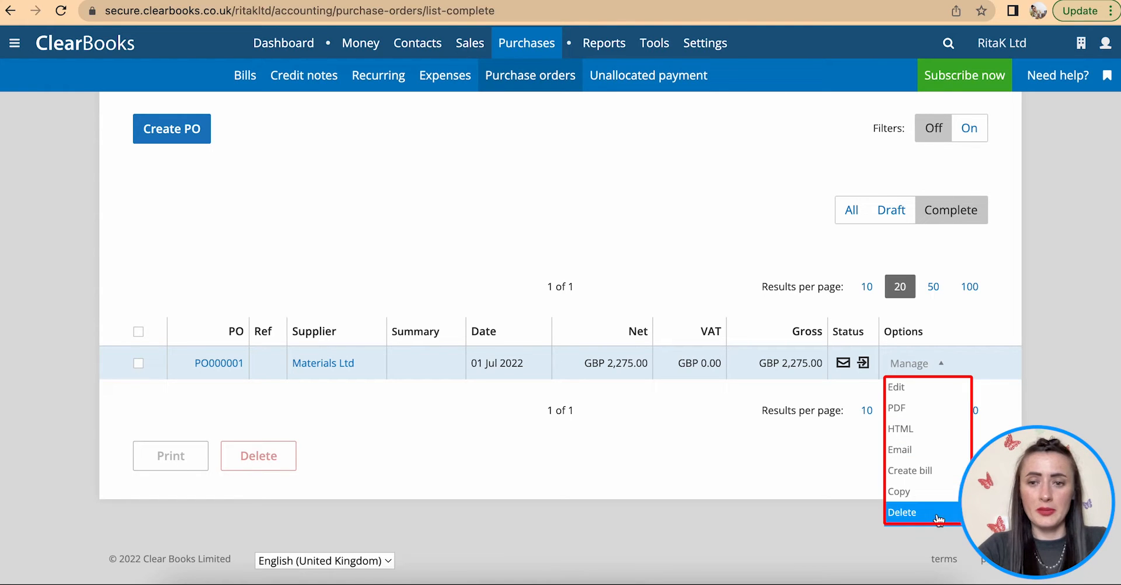
{"action": "left_click", "coordinate": [914, 448]}
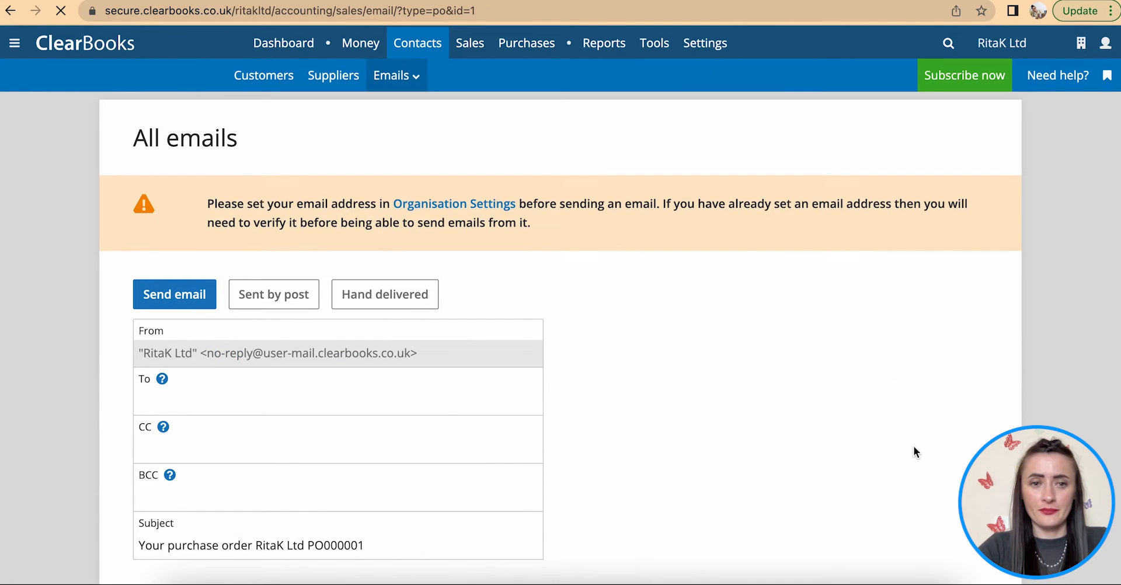
- Fill in the supplier's recipient e-mail and try sending PO000001 by e-mail
{"action": "scroll", "coordinate": [443, 418], "scroll_direction": "down", "scroll_amount": 2}
{"action": "scroll", "coordinate": [442, 417], "scroll_direction": "down", "scroll_amount": 1}
{"action": "left_click", "coordinate": [166, 234]}
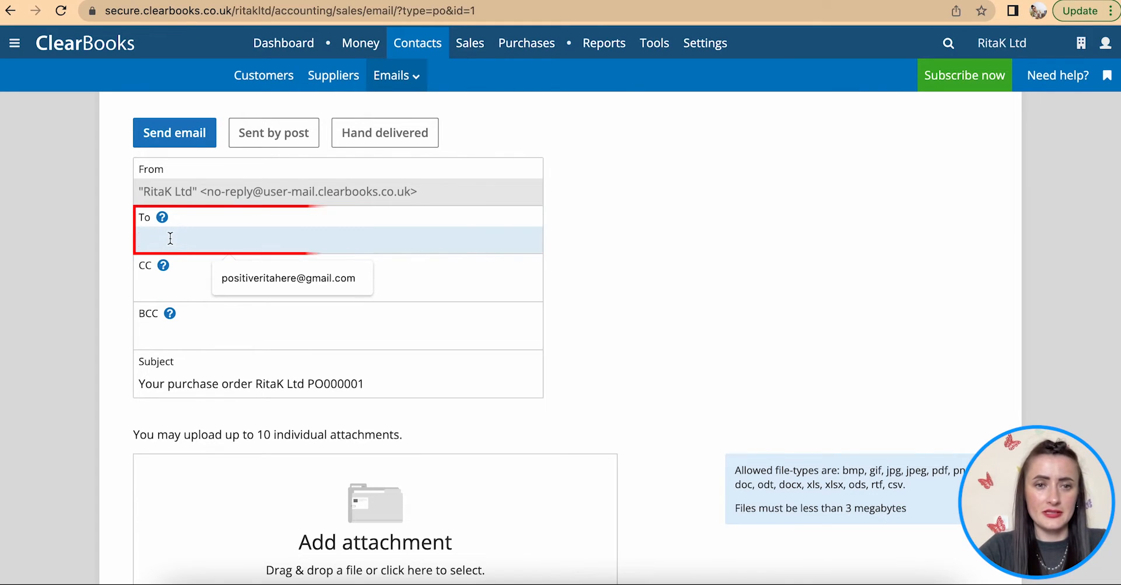
{"action": "left_click", "coordinate": [262, 277]}
{"action": "scroll", "coordinate": [372, 300], "scroll_direction": "down", "scroll_amount": 3}
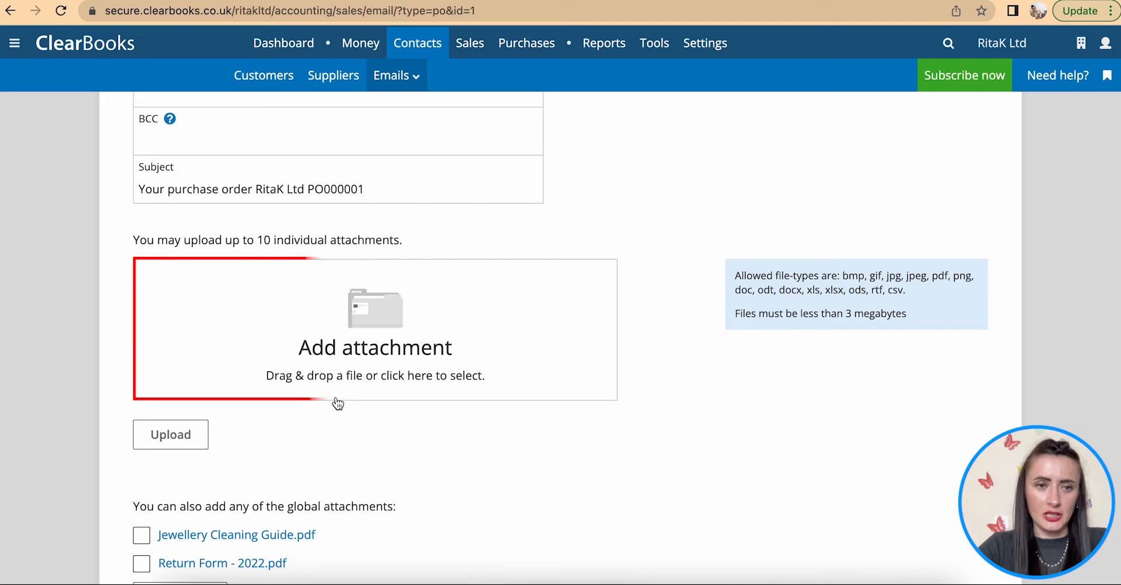
{"action": "scroll", "coordinate": [342, 398], "scroll_direction": "down", "scroll_amount": 3}
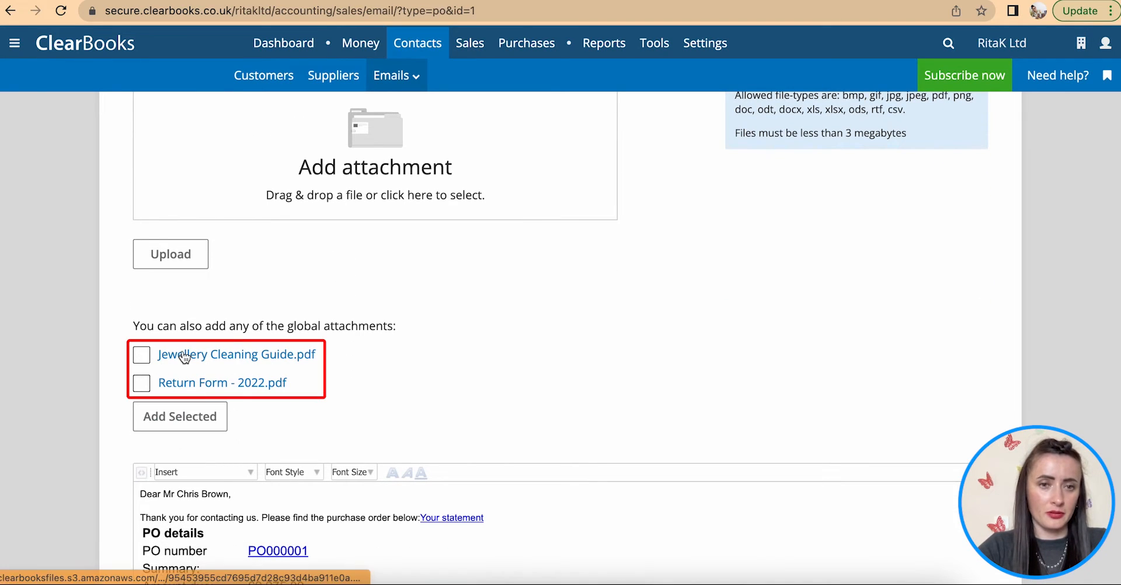
{"action": "scroll", "coordinate": [296, 395], "scroll_direction": "down", "scroll_amount": 1}
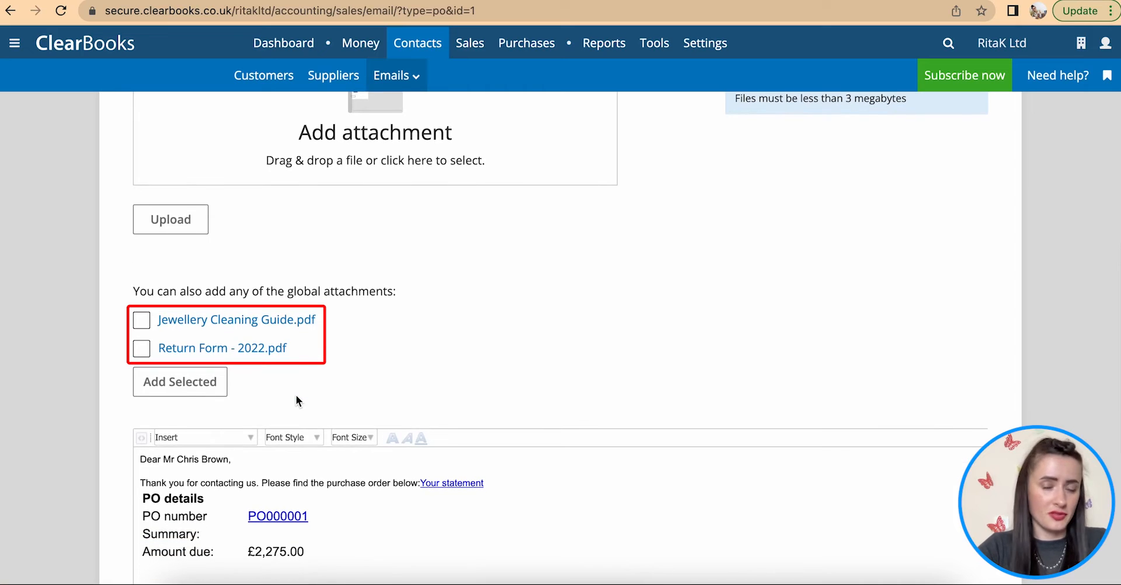
{"action": "scroll", "coordinate": [296, 395], "scroll_direction": "down", "scroll_amount": 2}
{"action": "scroll", "coordinate": [297, 398], "scroll_direction": "down", "scroll_amount": 5}
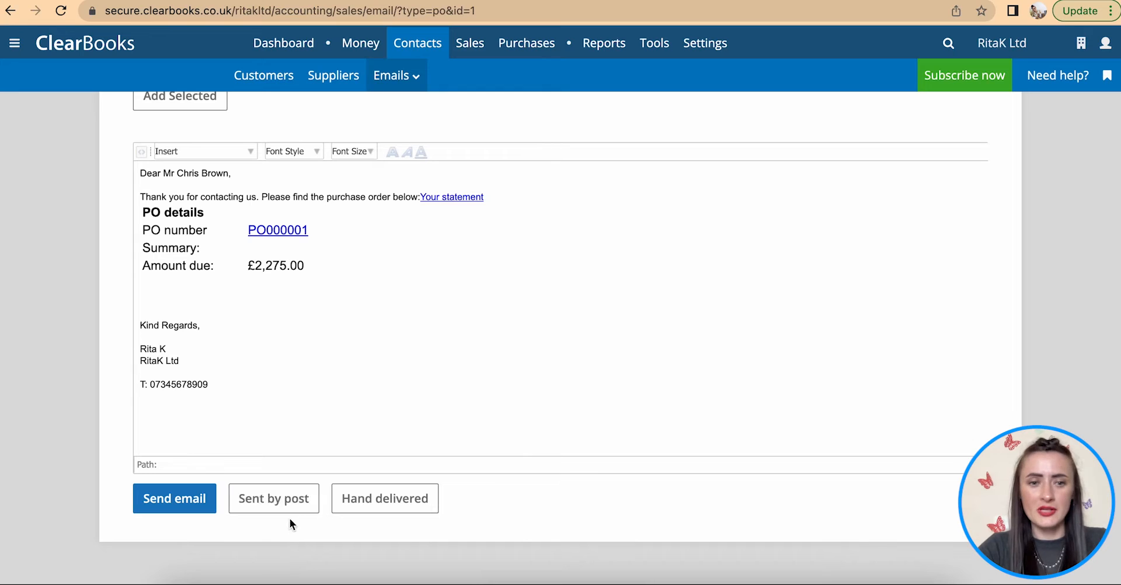
{"action": "left_click", "coordinate": [167, 500]}
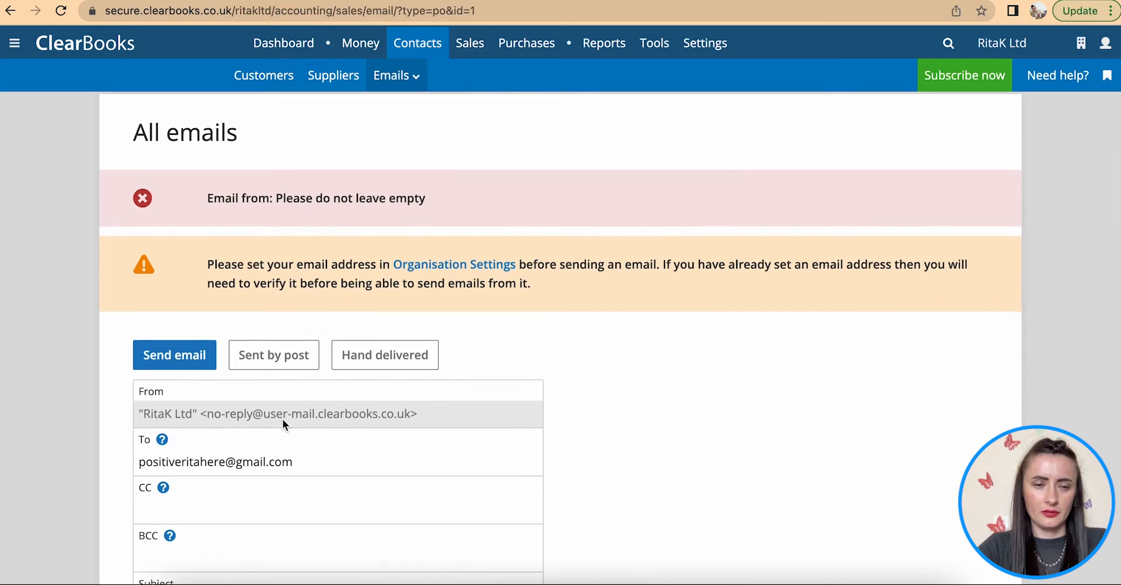
- Record PO000001 as sent by post instead
{"action": "scroll", "coordinate": [282, 419], "scroll_direction": "down", "scroll_amount": 1}
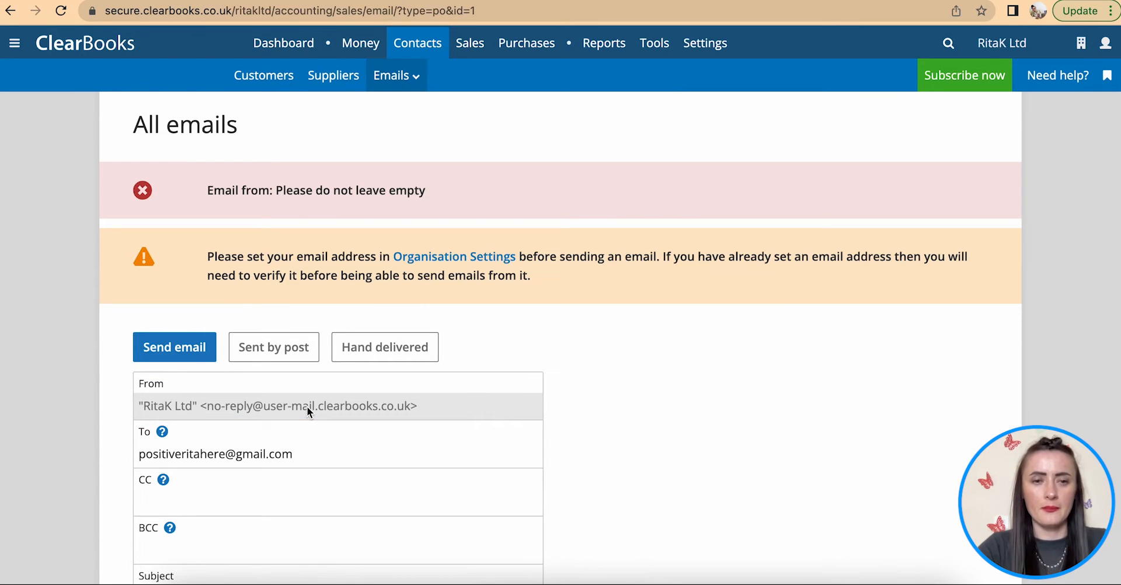
{"action": "scroll", "coordinate": [307, 405], "scroll_direction": "down", "scroll_amount": 5}
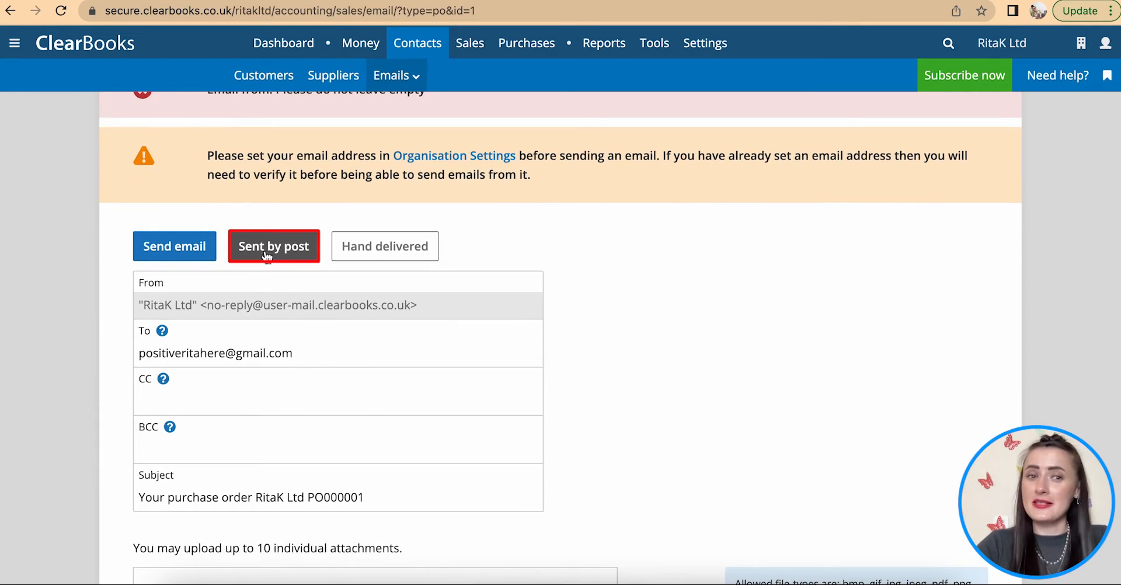
{"action": "left_click", "coordinate": [267, 248]}
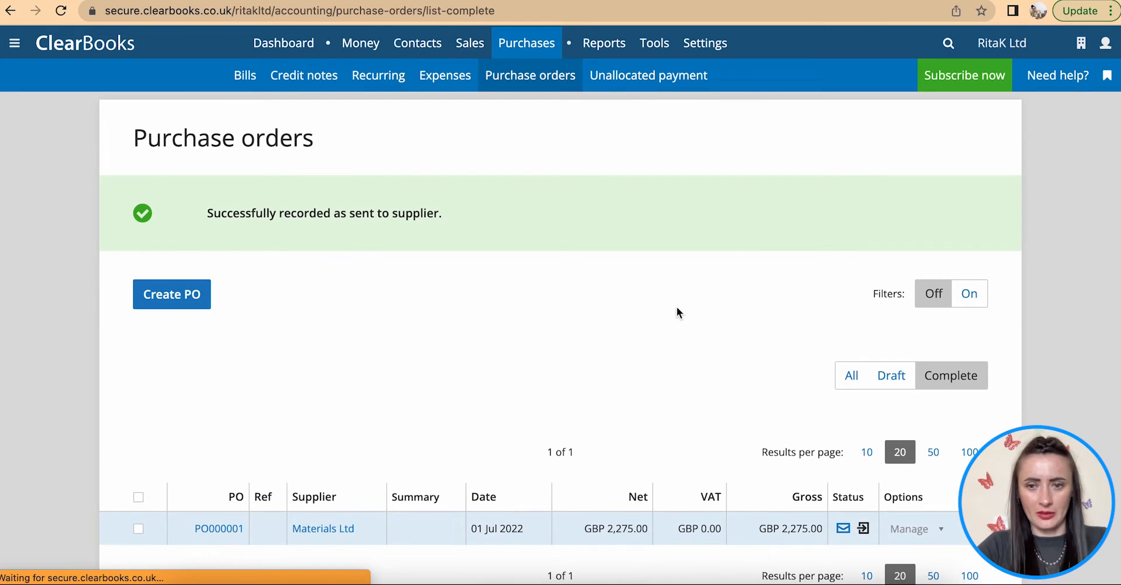
- Open PO000001, return to the purchase orders list, and open its Manage menu
{"action": "scroll", "coordinate": [696, 313], "scroll_direction": "down", "scroll_amount": 5}
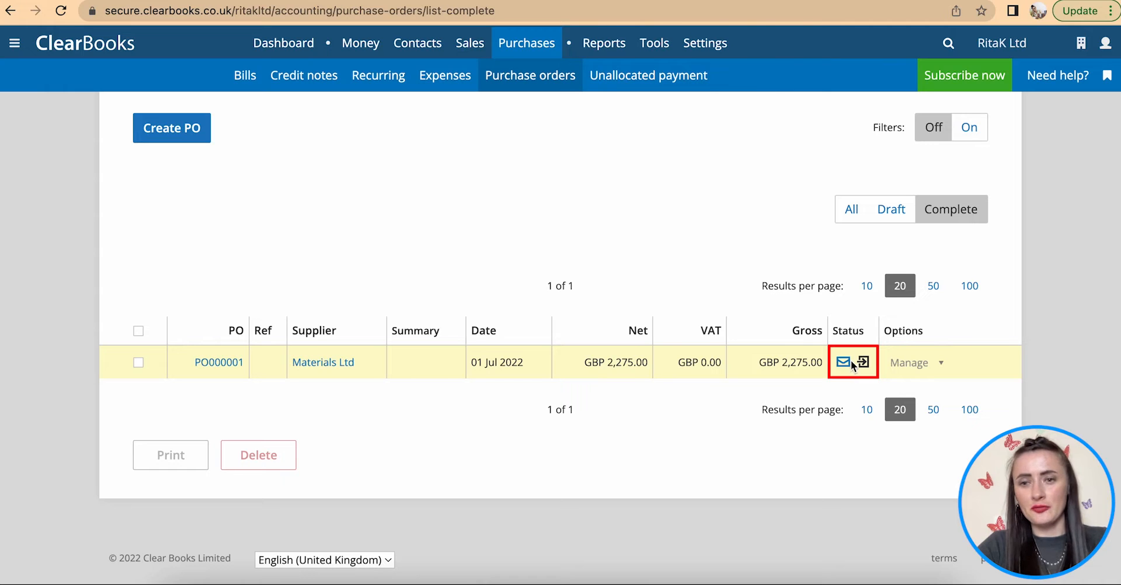
{"action": "scroll", "coordinate": [842, 368], "scroll_direction": "down", "scroll_amount": 1}
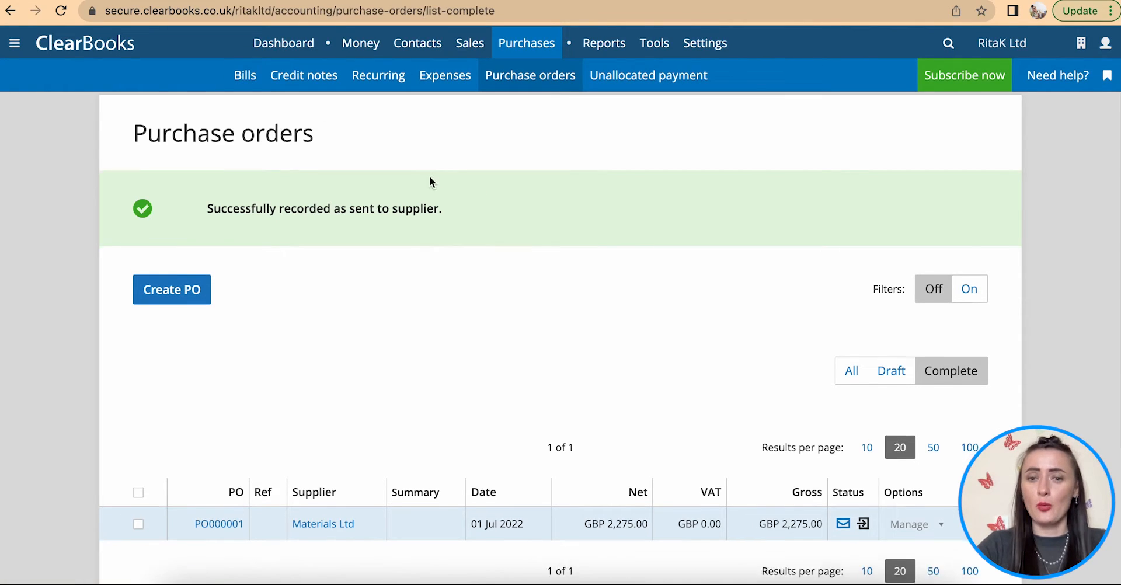
{"action": "scroll", "coordinate": [431, 182], "scroll_direction": "down", "scroll_amount": 2}
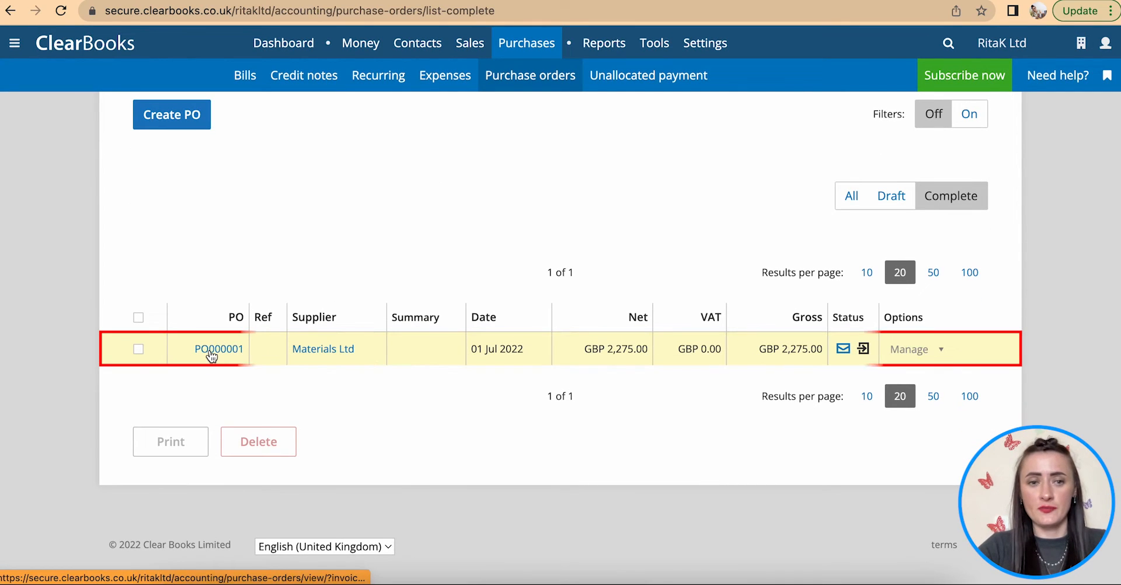
{"action": "left_click", "coordinate": [211, 354]}
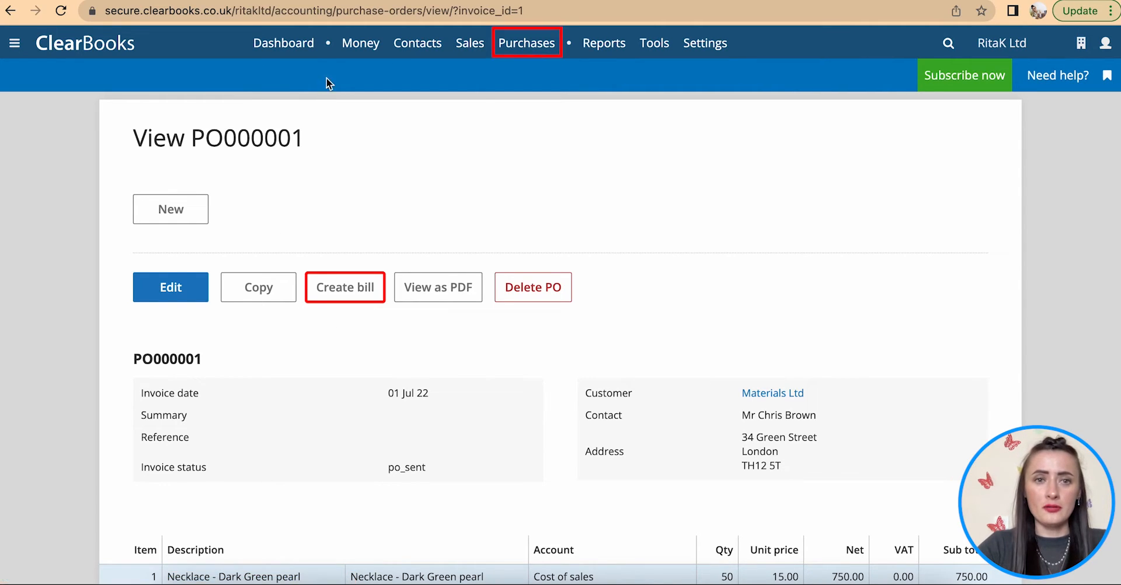
{"action": "mouse_move", "coordinate": [540, 52]}
{"action": "left_click", "coordinate": [529, 73]}
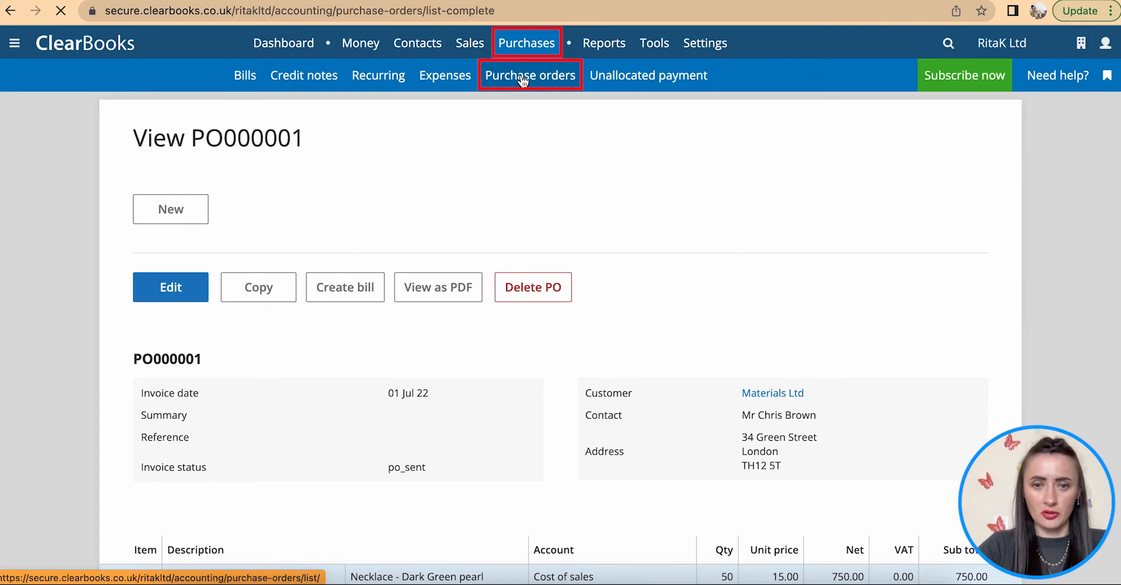
{"action": "scroll", "coordinate": [628, 257], "scroll_direction": "down", "scroll_amount": 1}
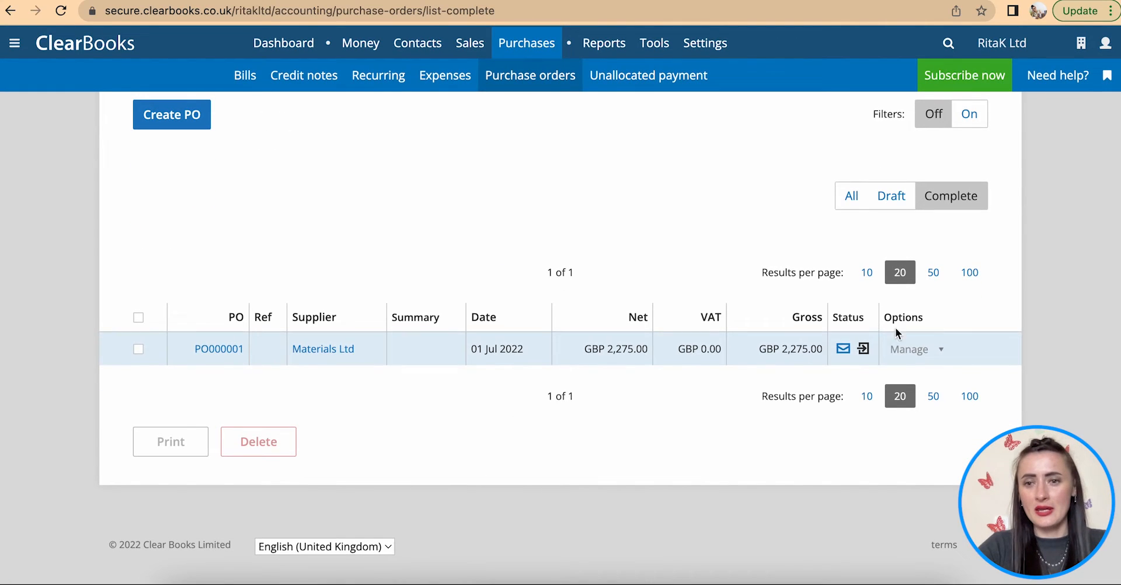
{"action": "left_click", "coordinate": [930, 358]}
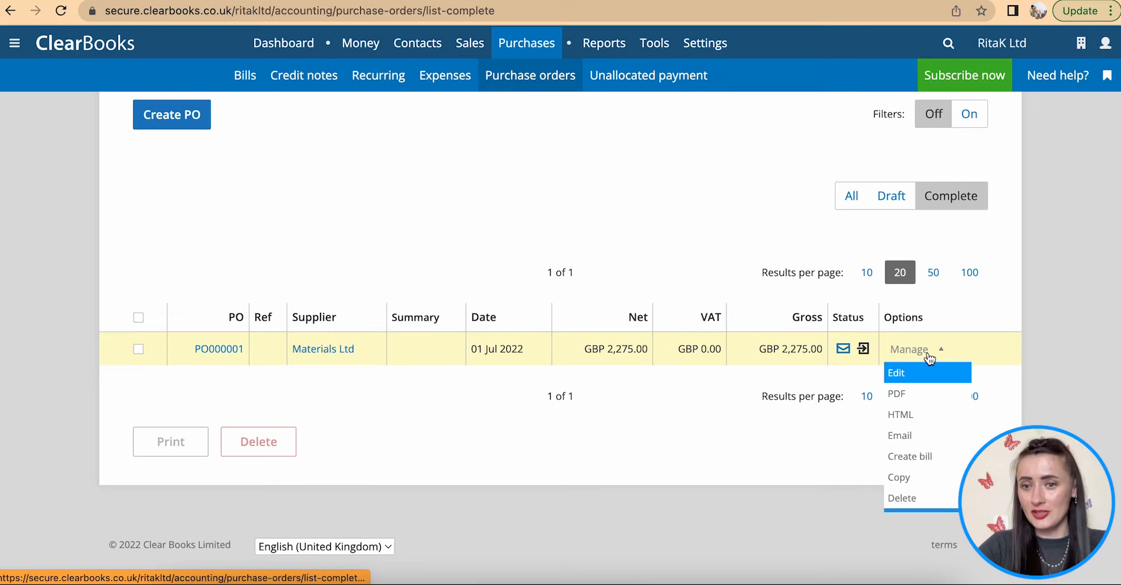
- Create a bill from PO000001 with reference MAT-12345
{"action": "left_click", "coordinate": [935, 462]}
{"action": "scroll", "coordinate": [937, 395], "scroll_direction": "down", "scroll_amount": 1}
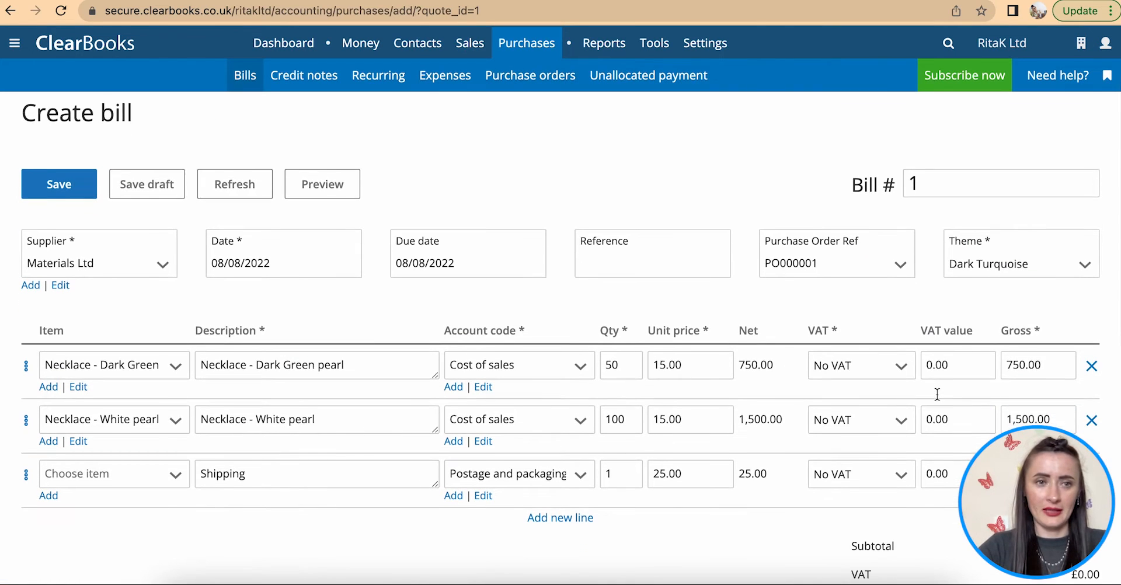
{"action": "left_click_drag", "start_coordinate": [143, 125], "coordinate": [19, 124]}
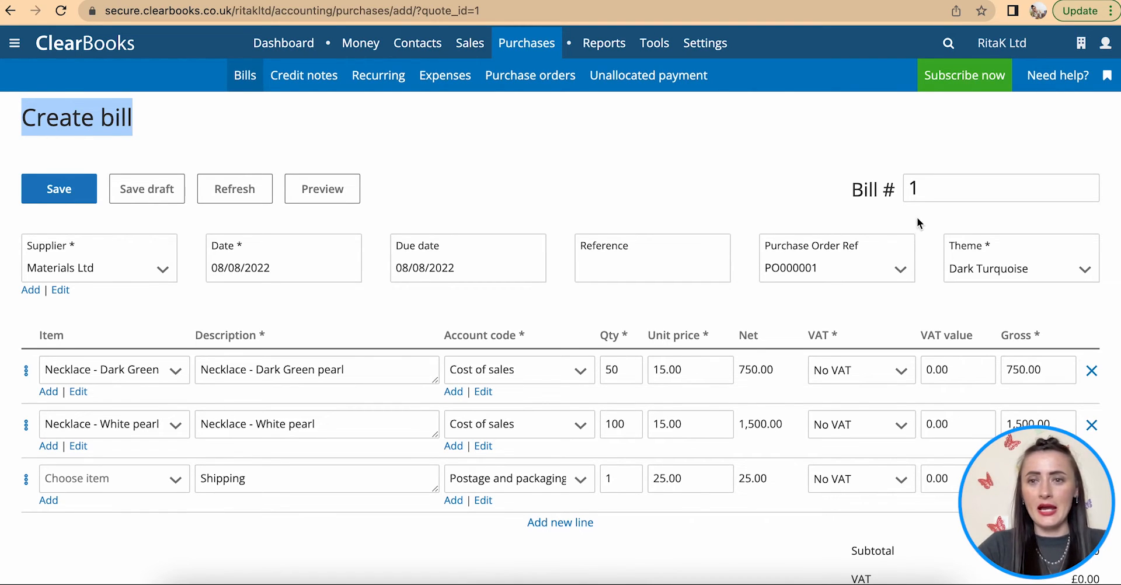
{"action": "left_click_drag", "start_coordinate": [920, 187], "coordinate": [890, 186]}
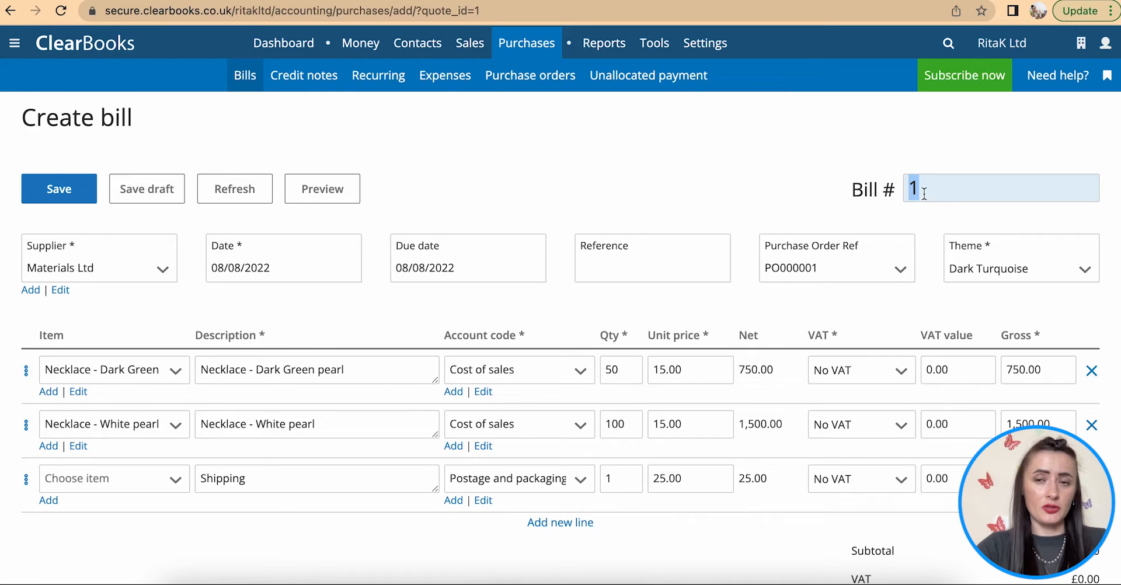
{"action": "left_click", "coordinate": [626, 260]}
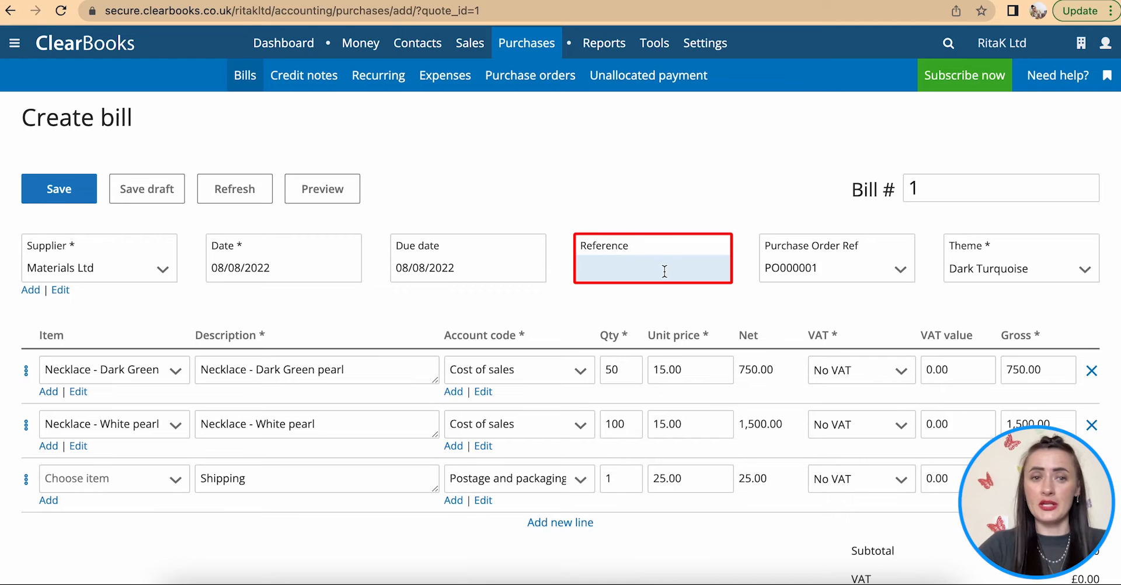
{"action": "type", "text": "MAT-12345"}
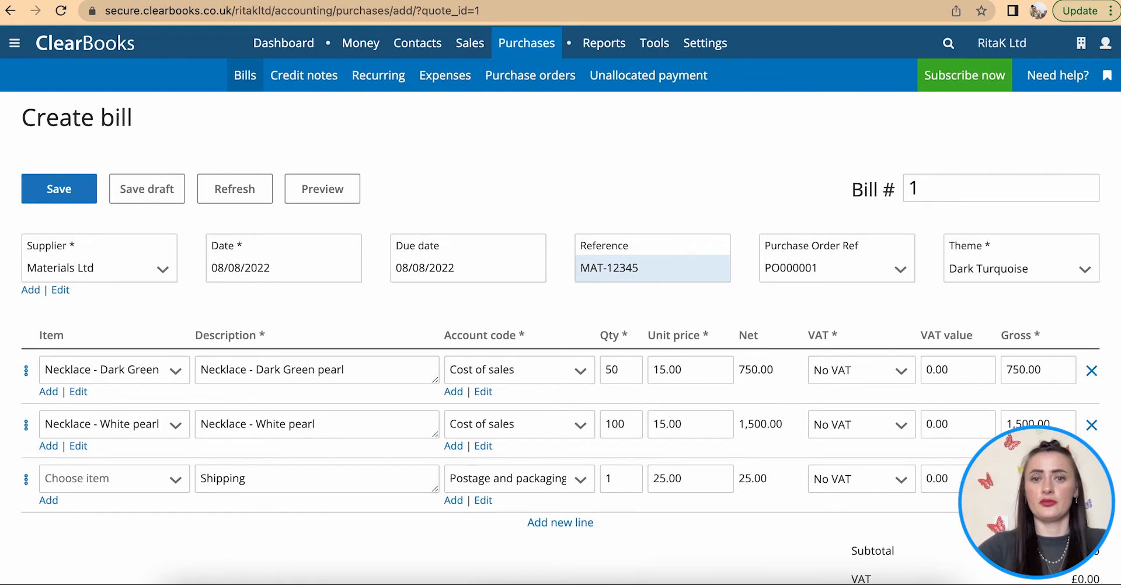
- Date the bill 1 July 2022 and save it
{"action": "scroll", "coordinate": [279, 196], "scroll_direction": "down", "scroll_amount": 2}
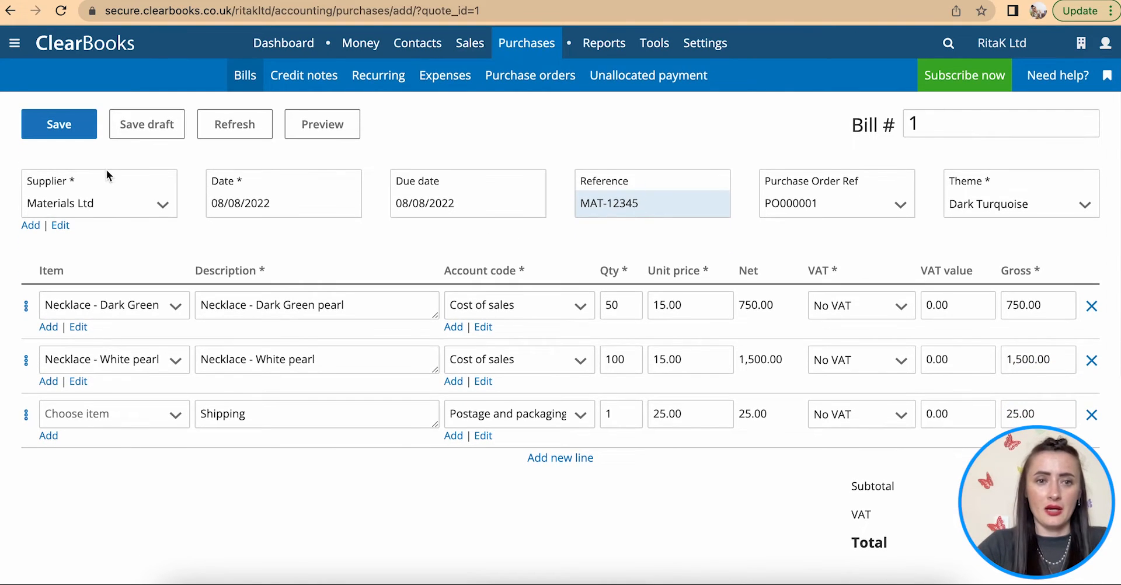
{"action": "left_click", "coordinate": [311, 205]}
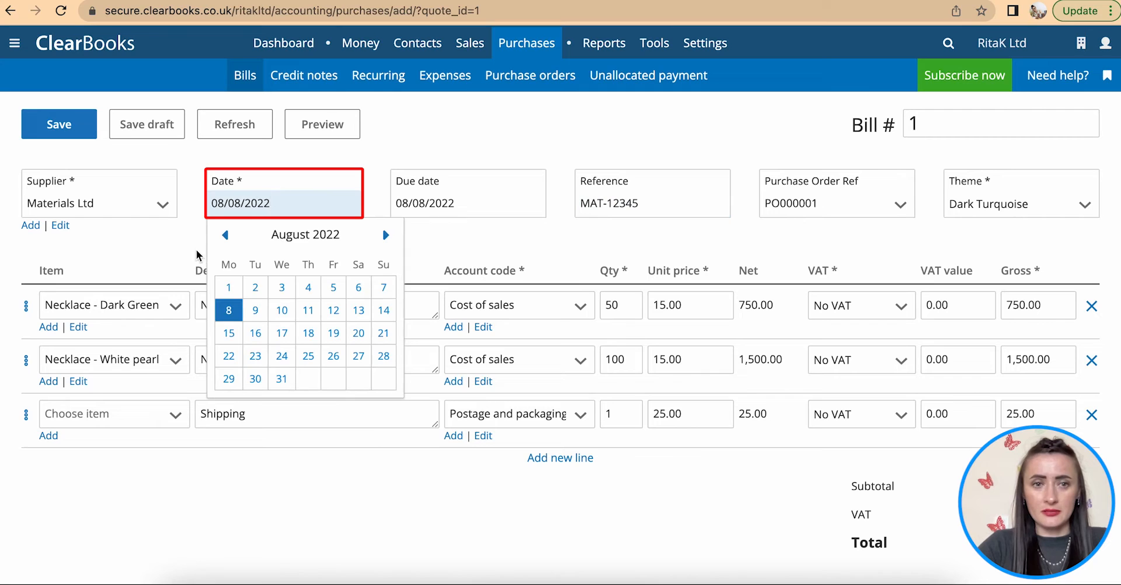
{"action": "left_click", "coordinate": [225, 235]}
{"action": "left_click", "coordinate": [336, 287]}
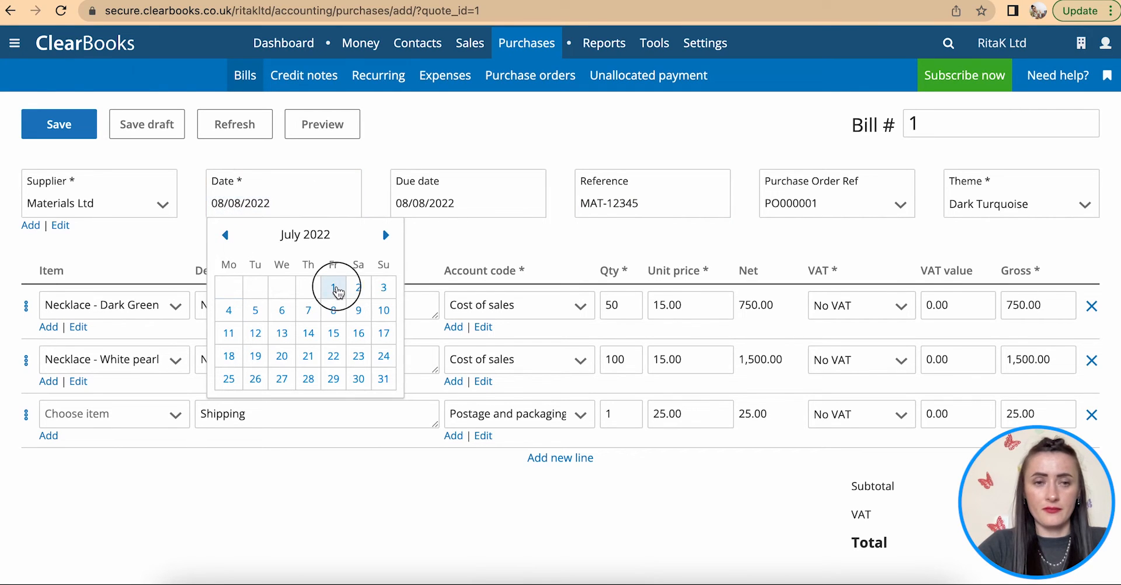
{"action": "scroll", "coordinate": [337, 286], "scroll_direction": "down", "scroll_amount": 3}
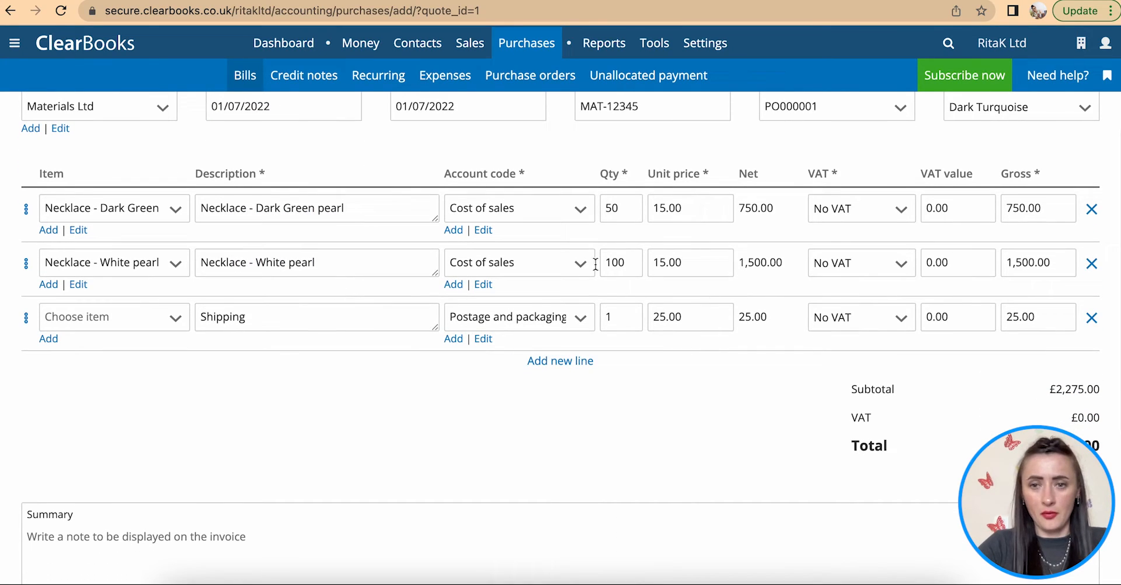
{"action": "scroll", "coordinate": [477, 393], "scroll_direction": "down", "scroll_amount": 2}
{"action": "scroll", "coordinate": [476, 386], "scroll_direction": "up", "scroll_amount": 8}
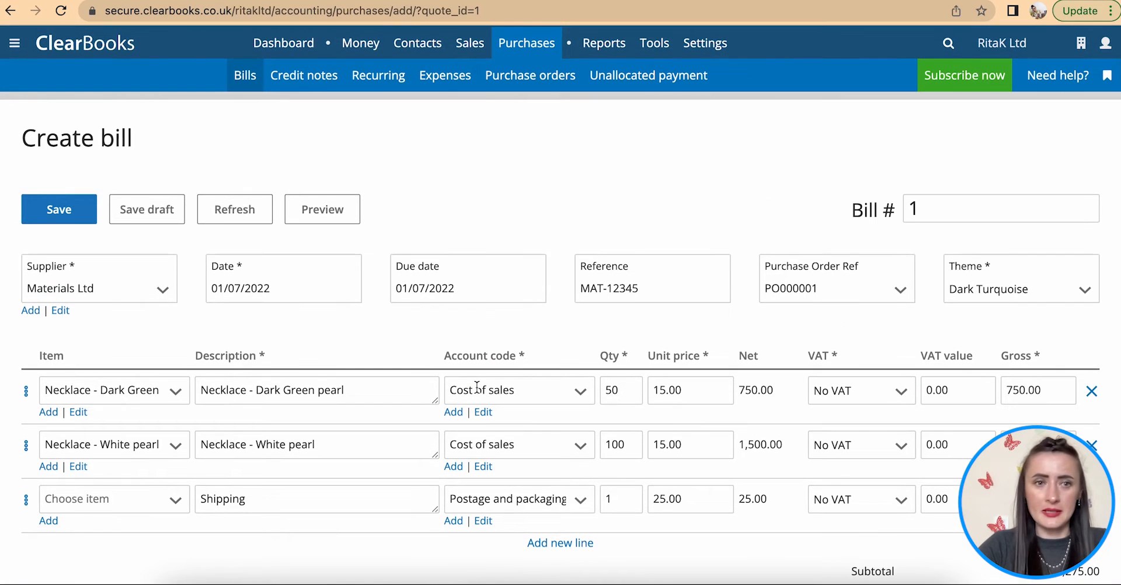
{"action": "scroll", "coordinate": [477, 387], "scroll_direction": "down", "scroll_amount": 7}
{"action": "left_click", "coordinate": [65, 495]}
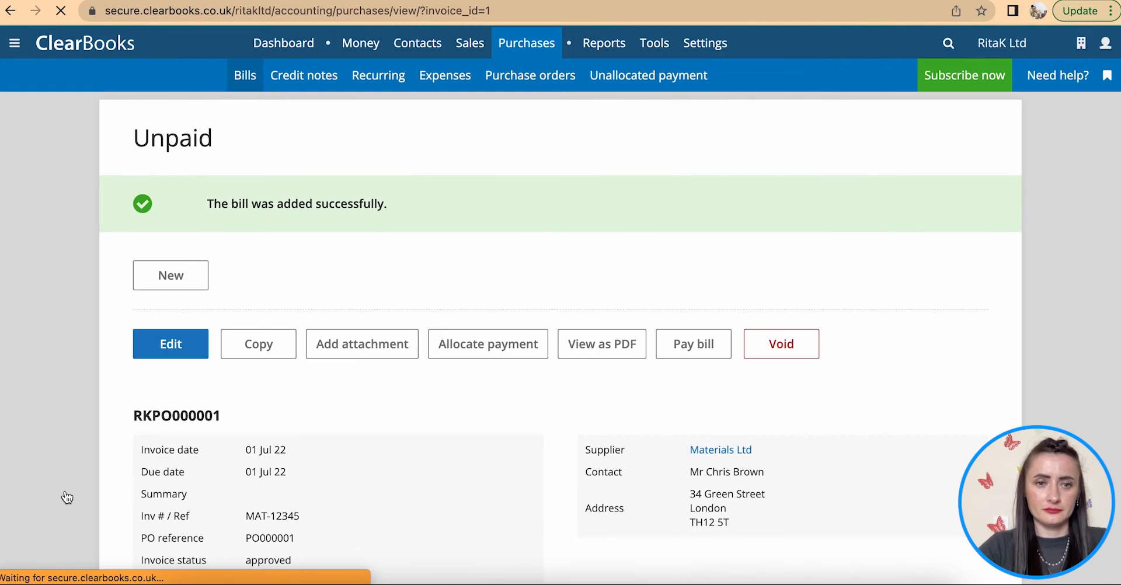
- Upload and attach Materials Ltd JUL22.pdf to bill RKPO000001
{"action": "scroll", "coordinate": [354, 409], "scroll_direction": "down", "scroll_amount": 4}
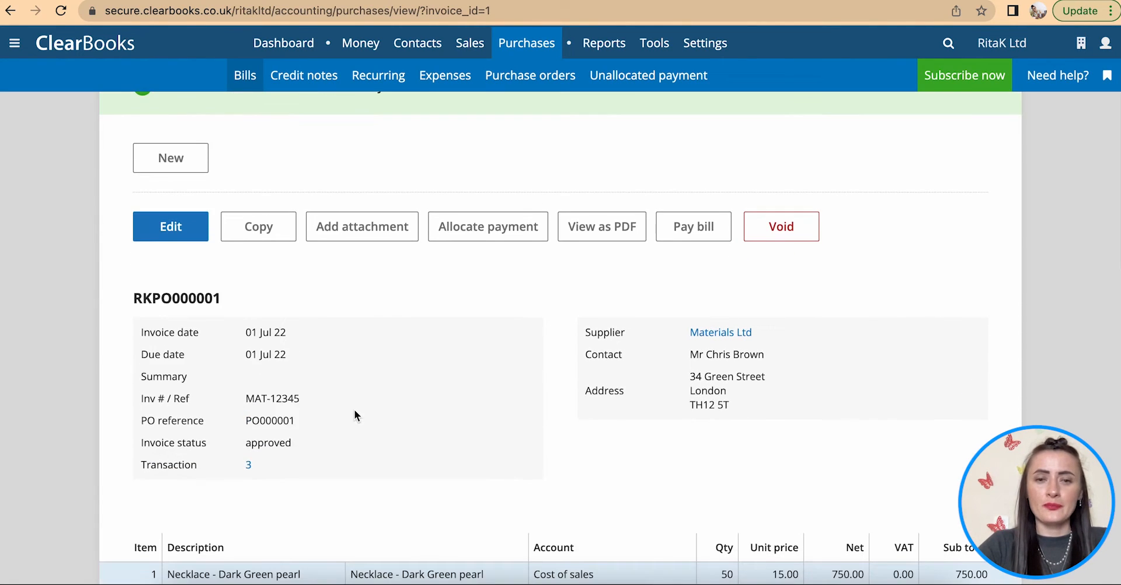
{"action": "scroll", "coordinate": [358, 316], "scroll_direction": "down", "scroll_amount": 3}
{"action": "scroll", "coordinate": [359, 299], "scroll_direction": "up", "scroll_amount": 6}
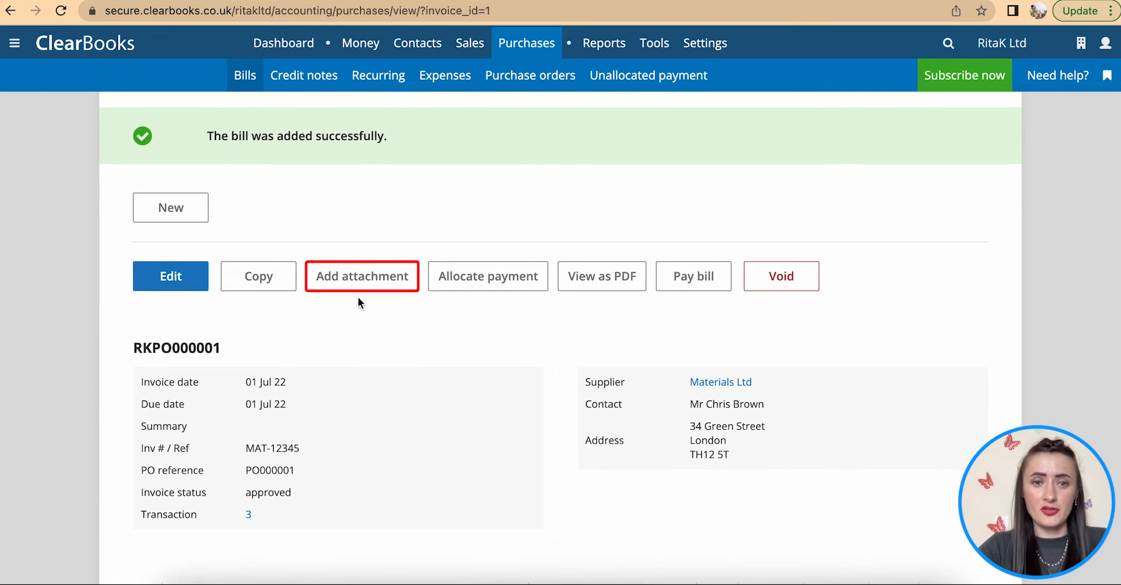
{"action": "left_click", "coordinate": [350, 286]}
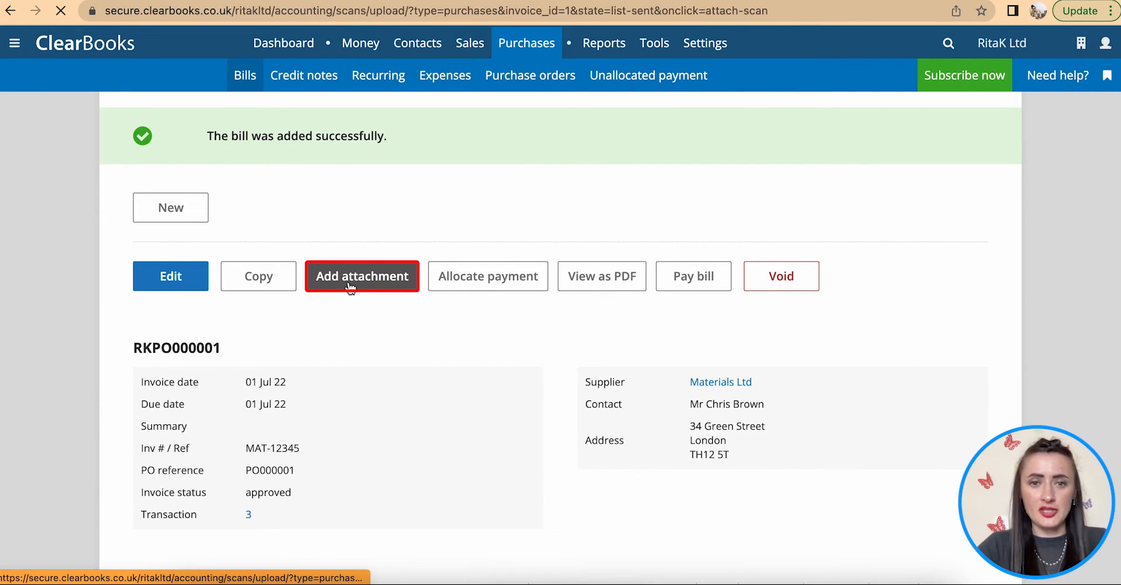
{"action": "left_click", "coordinate": [200, 239]}
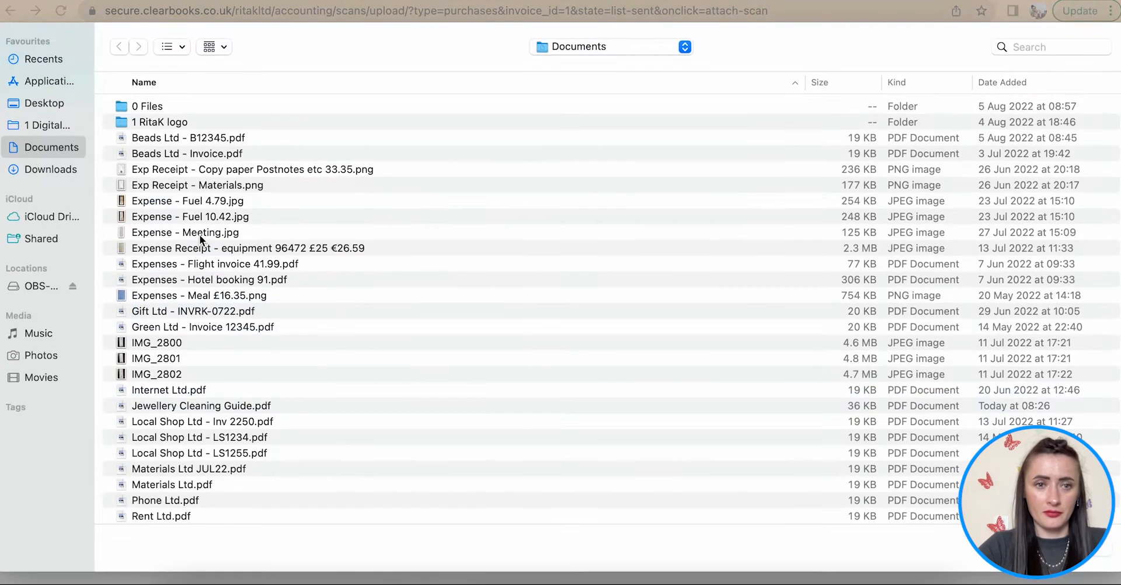
{"action": "left_click", "coordinate": [209, 468]}
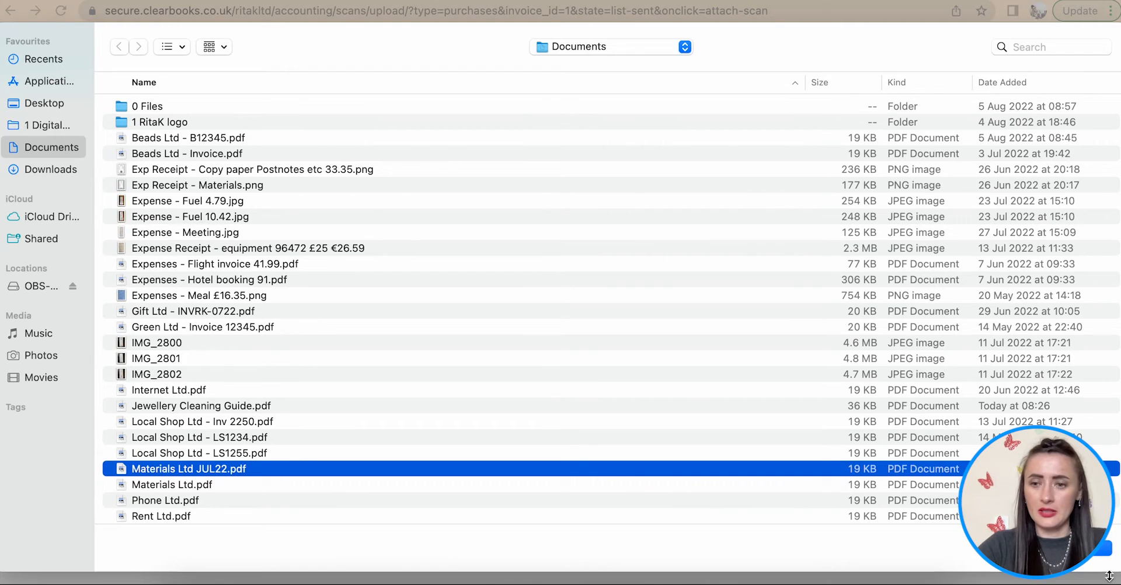
{"action": "left_click", "coordinate": [1097, 557]}
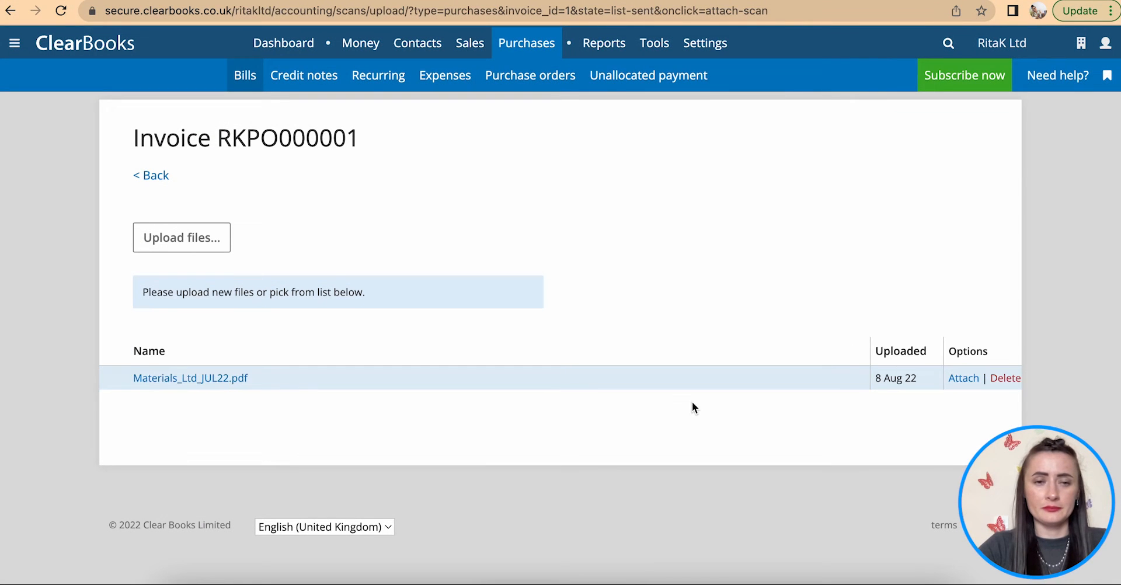
{"action": "left_click", "coordinate": [964, 378]}
- Go back to the Bills list, skipping the purchases questionnaire
{"action": "left_click", "coordinate": [153, 175]}
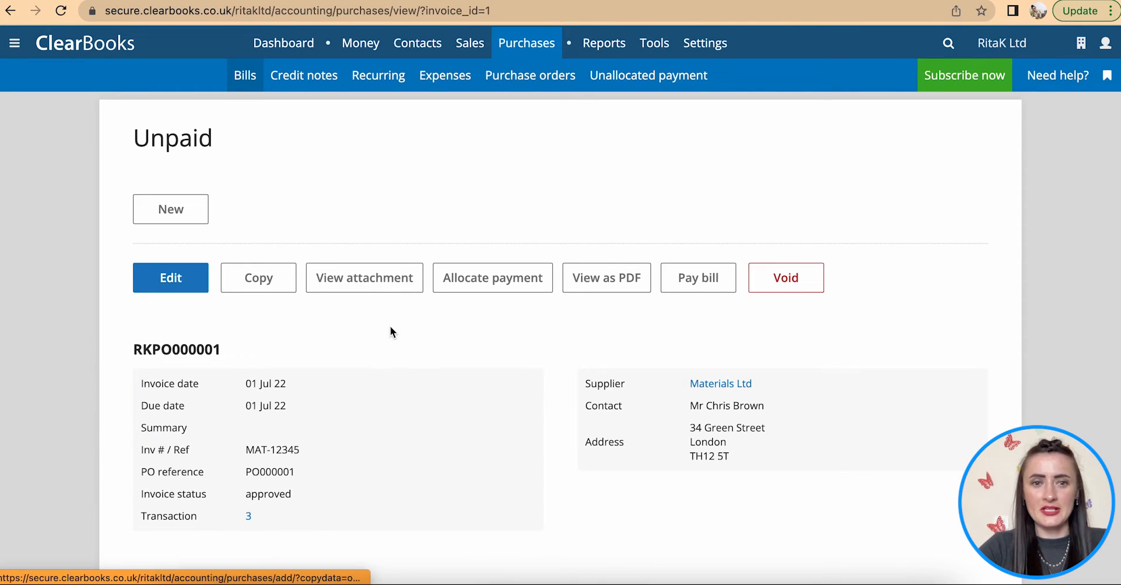
{"action": "left_click", "coordinate": [239, 76]}
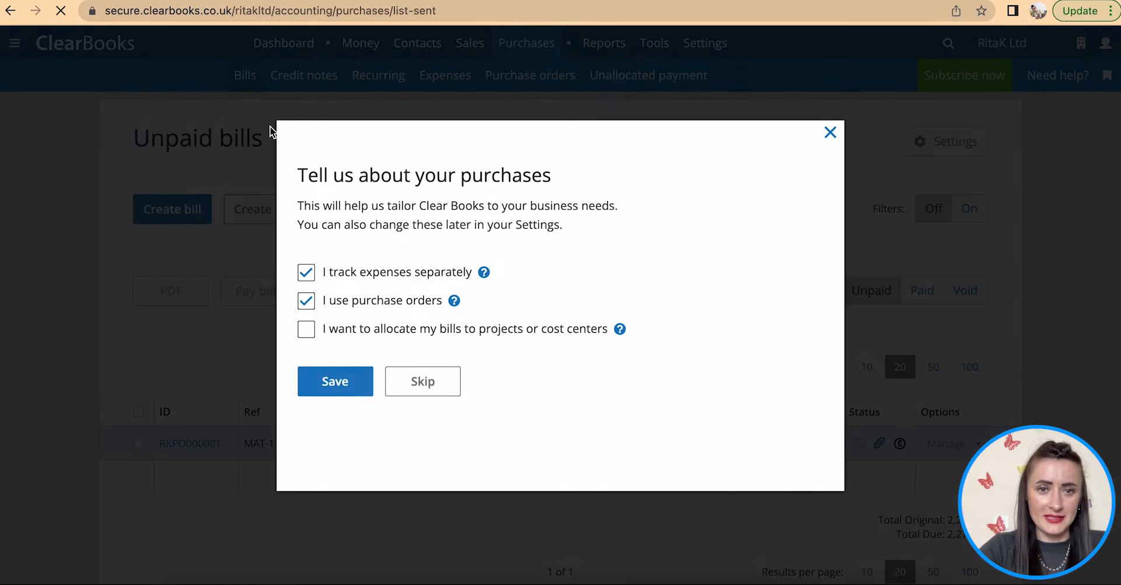
{"action": "left_click", "coordinate": [414, 445]}
{"action": "scroll", "coordinate": [409, 409], "scroll_direction": "down", "scroll_amount": 2}
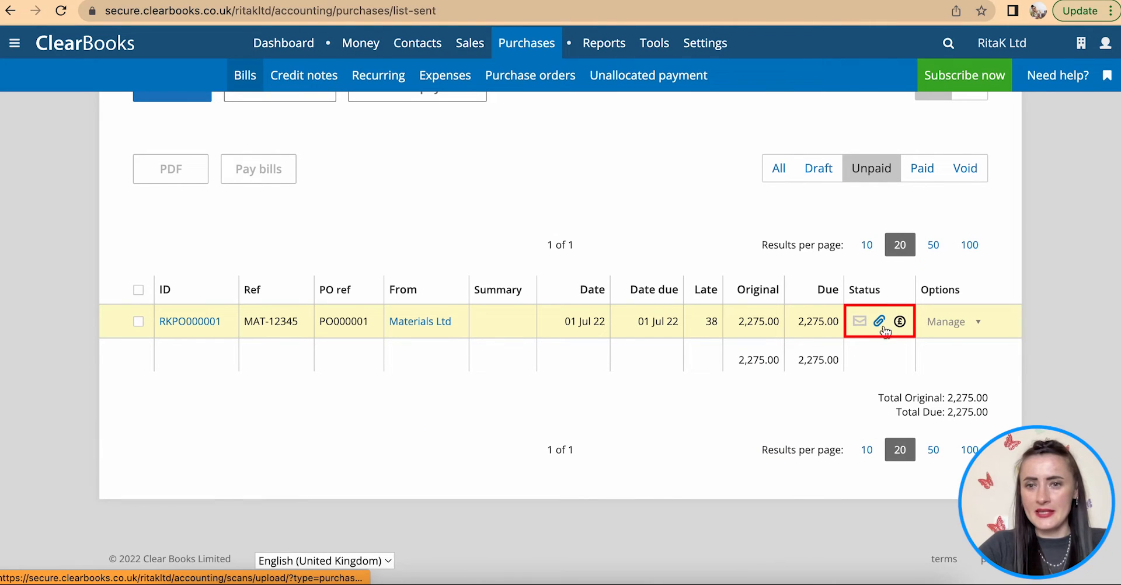
{"action": "scroll", "coordinate": [882, 328], "scroll_direction": "up", "scroll_amount": 2}
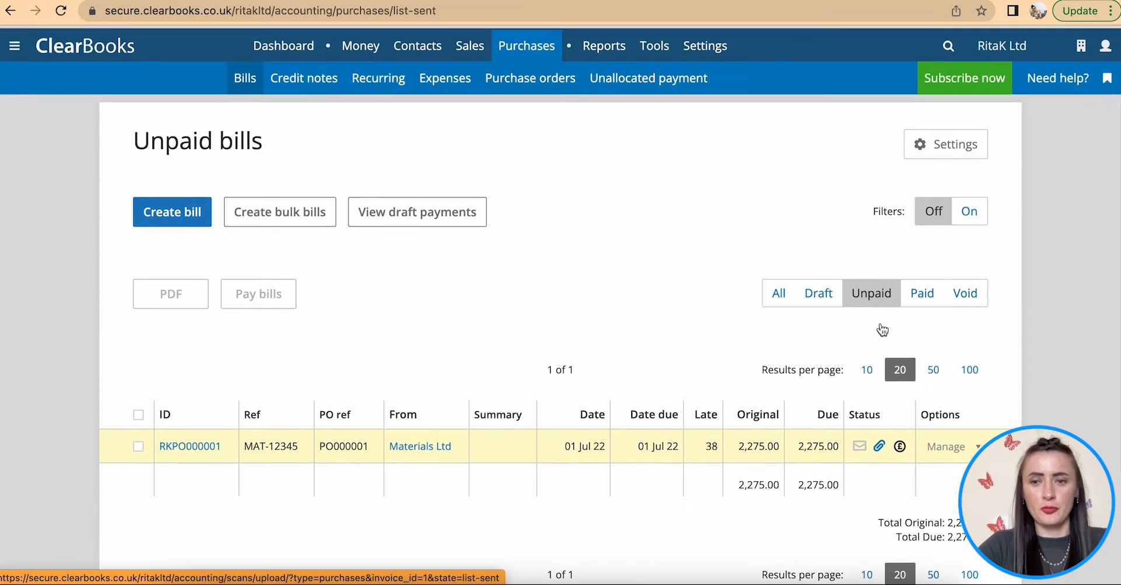
- From Purchases > Recurring, start a new blank recurring bill template
{"action": "left_click", "coordinate": [523, 82]}
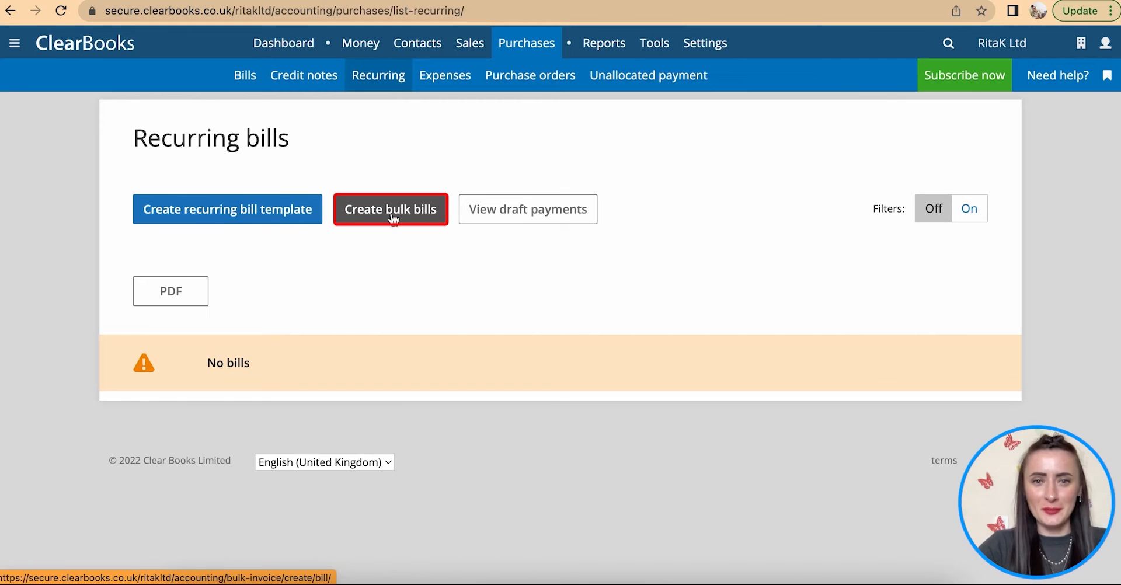
{"action": "left_click", "coordinate": [173, 216]}
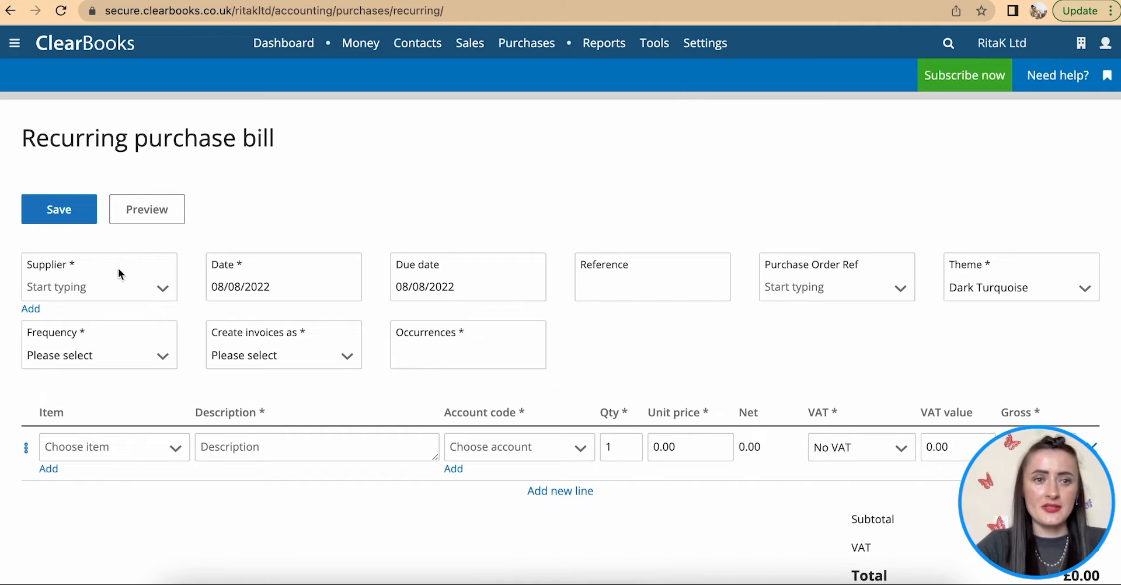
- Choose Rent Ltd. as the supplier and date the bill 20/06/2022 (due 20/07/2022)
{"action": "scroll", "coordinate": [118, 268], "scroll_direction": "down", "scroll_amount": 1}
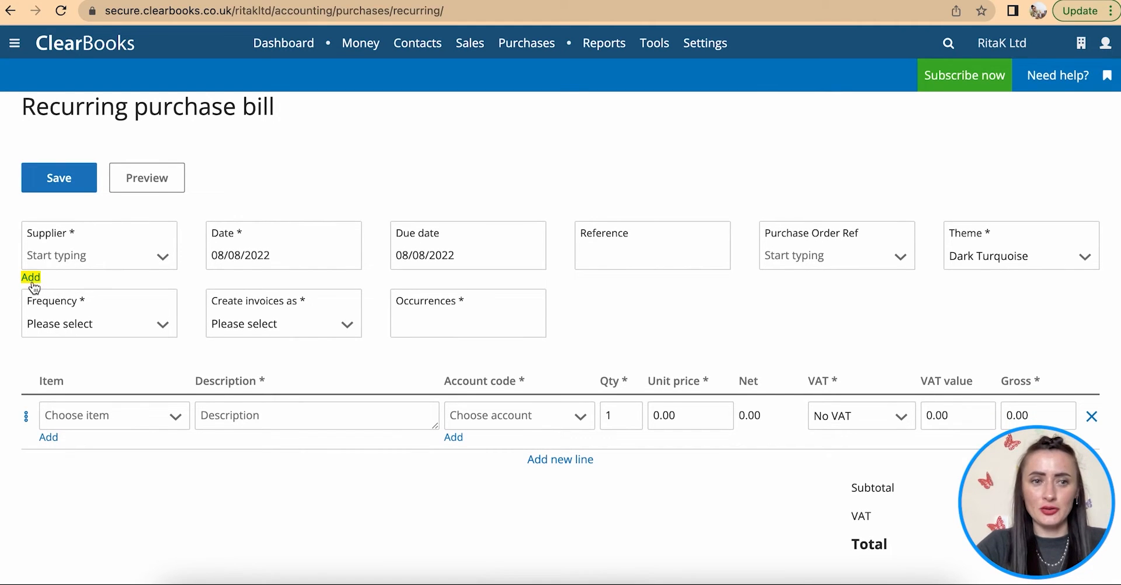
{"action": "left_click", "coordinate": [162, 259]}
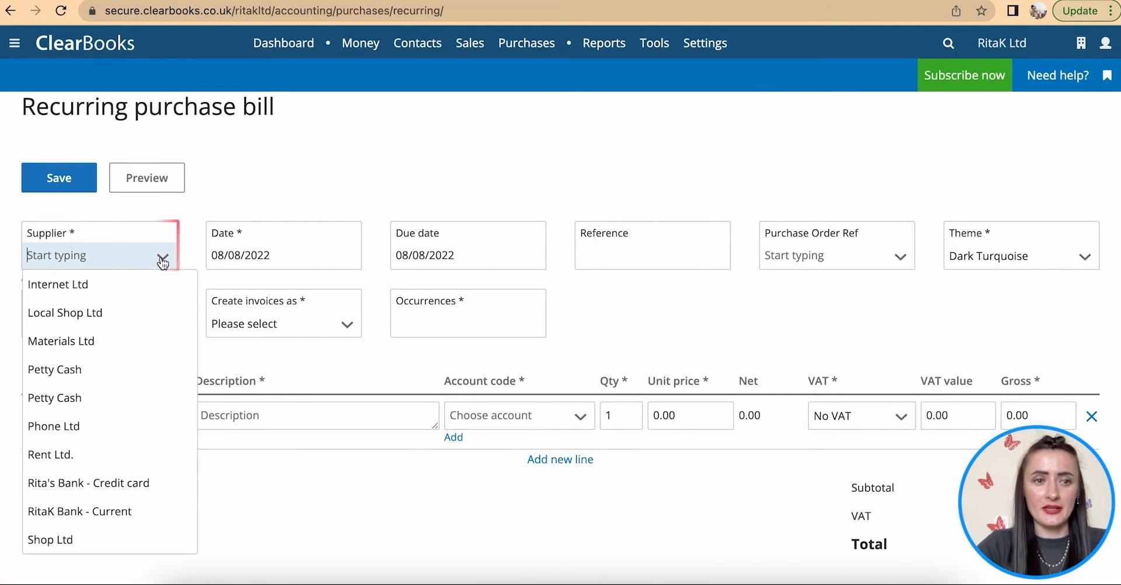
{"action": "left_click", "coordinate": [95, 454]}
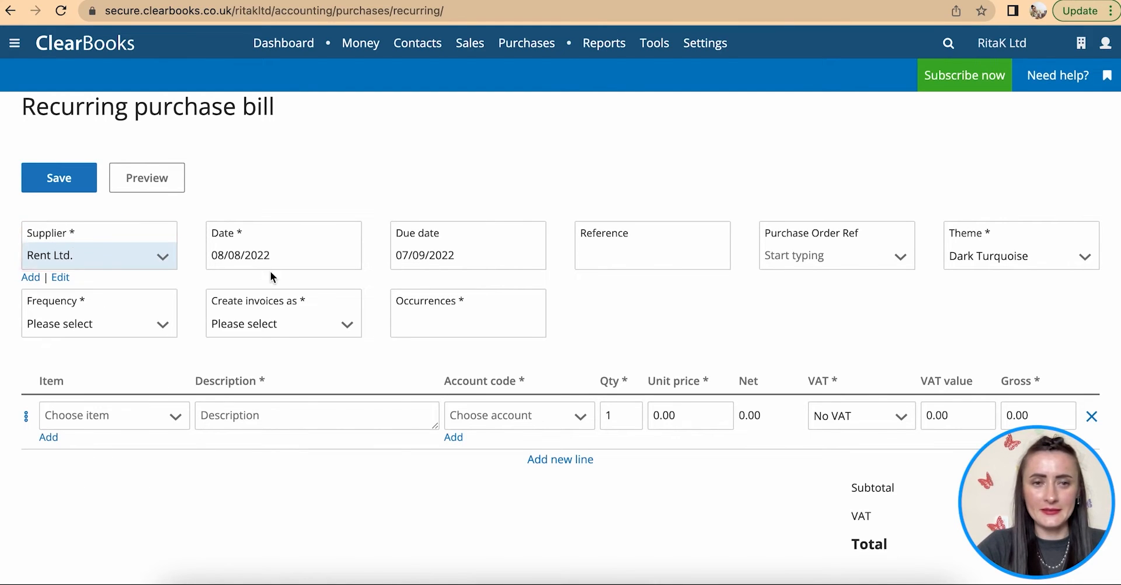
{"action": "left_click", "coordinate": [279, 255]}
{"action": "left_click", "coordinate": [226, 287]}
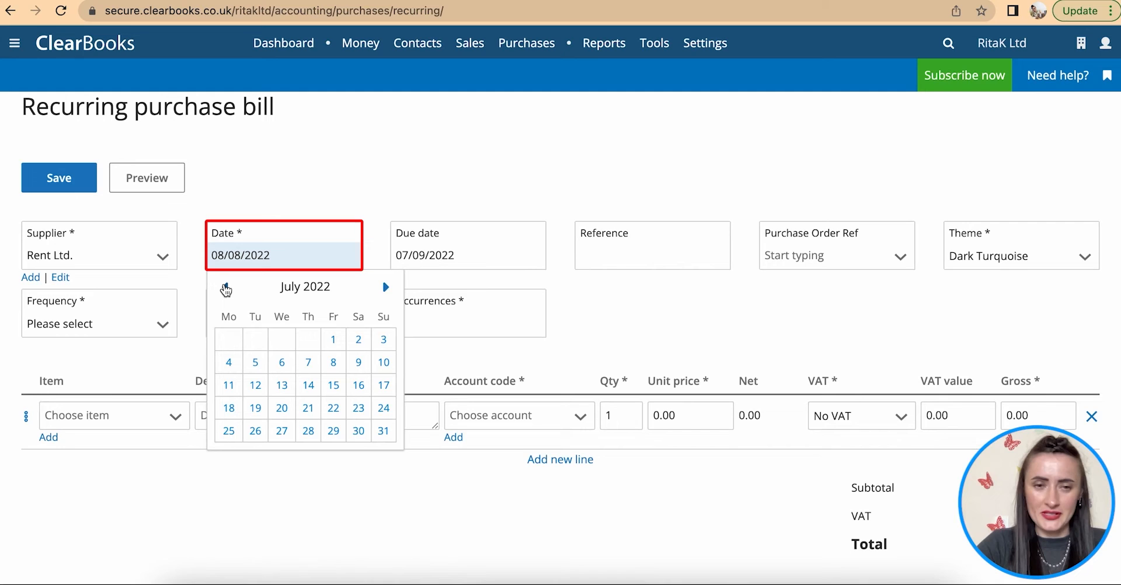
{"action": "left_click", "coordinate": [225, 287]}
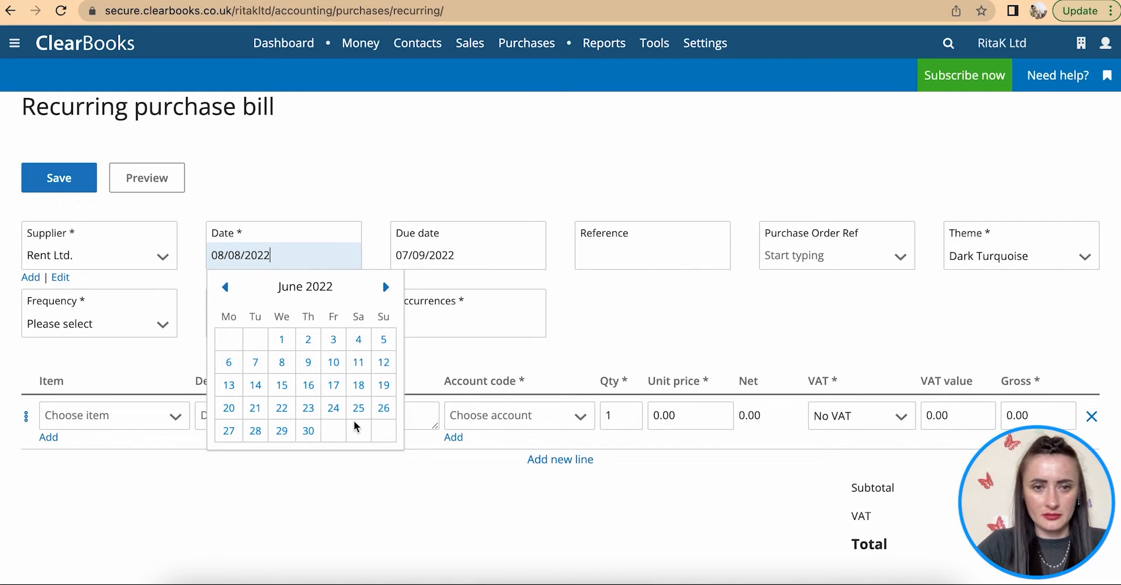
{"action": "left_click", "coordinate": [229, 408]}
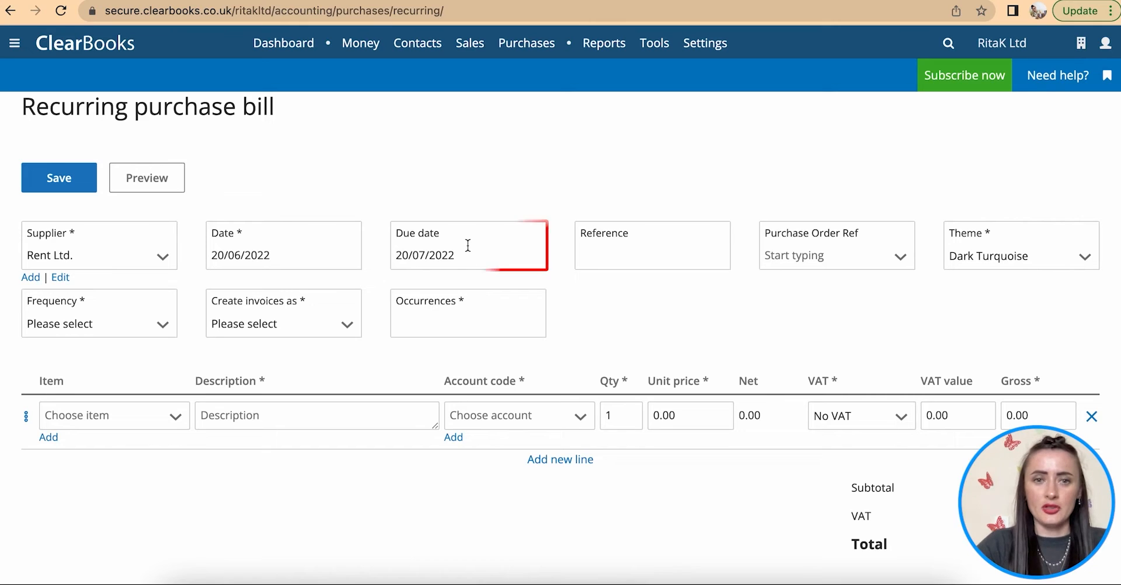
- Enter reference RENT-2022, leaving the purchase order reference empty
{"action": "left_click", "coordinate": [597, 258]}
{"action": "type", "text": "RE"}
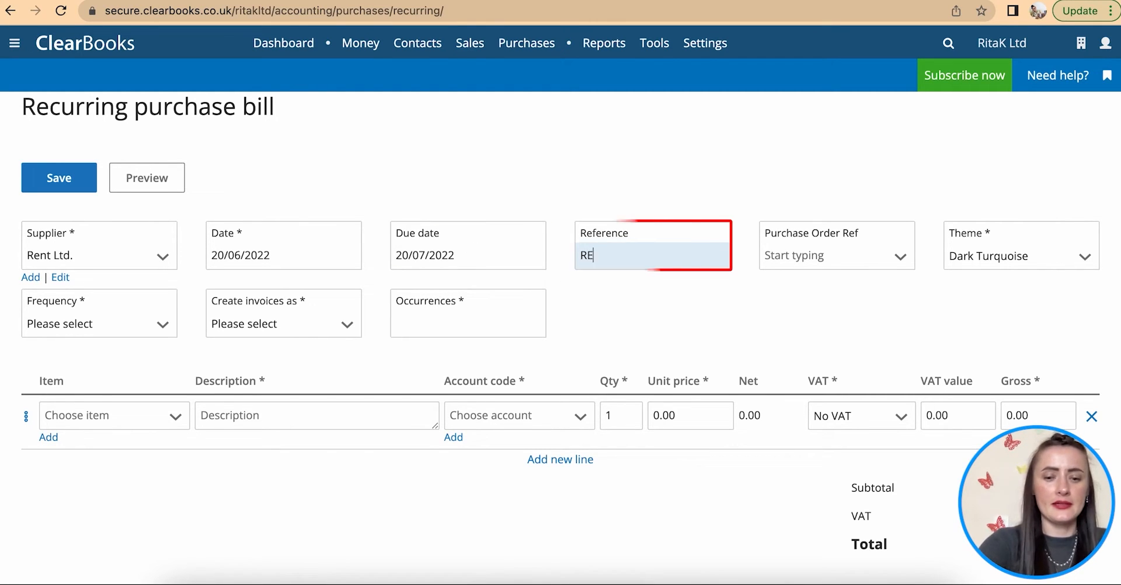
{"action": "type", "text": "NT-2022"}
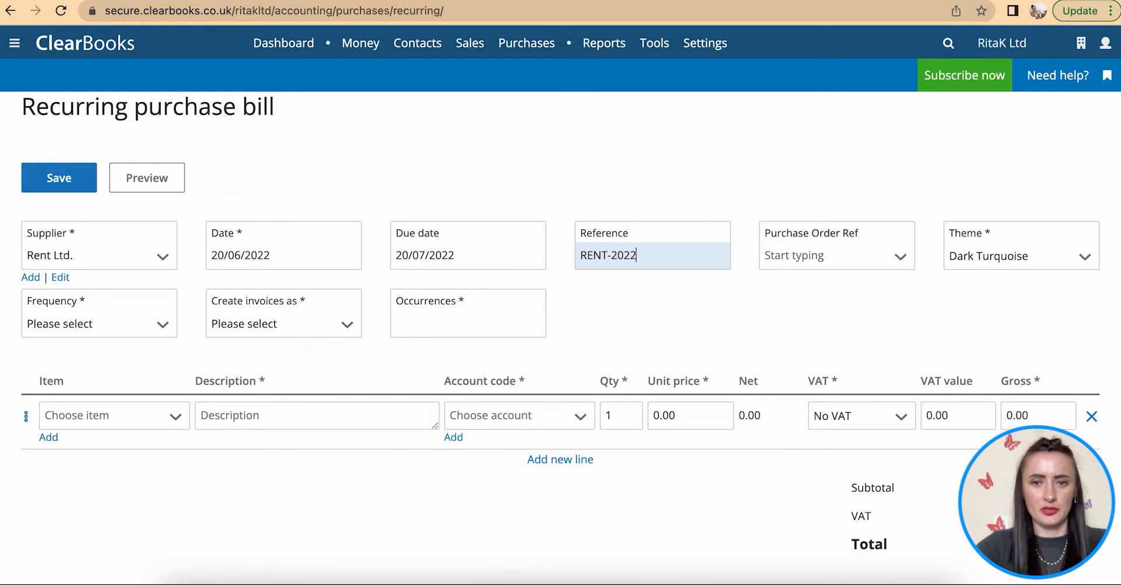
{"action": "left_click", "coordinate": [899, 268]}
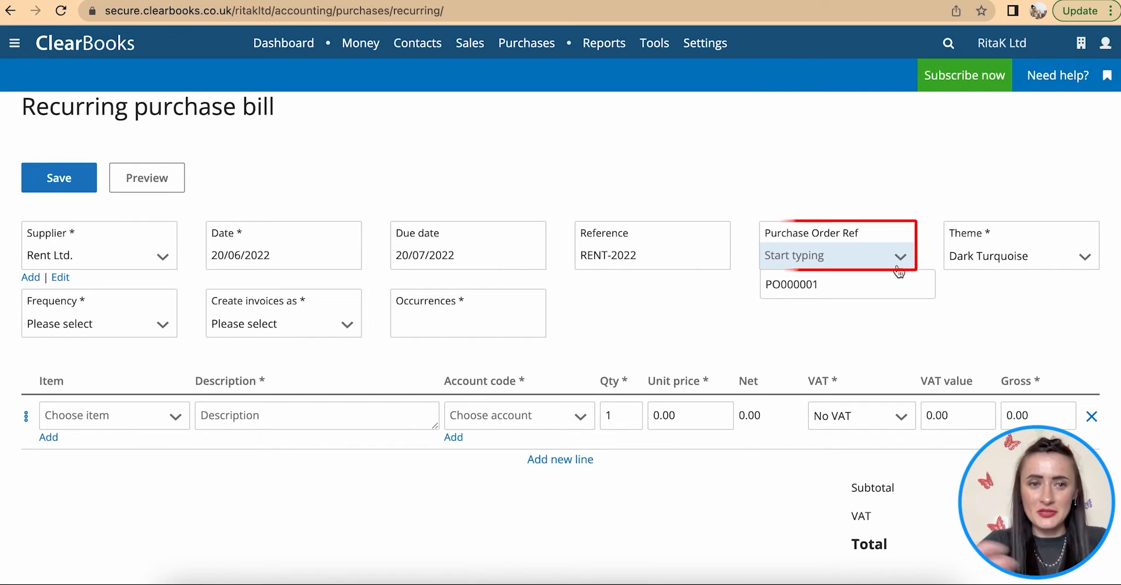
{"action": "left_click", "coordinate": [818, 321]}
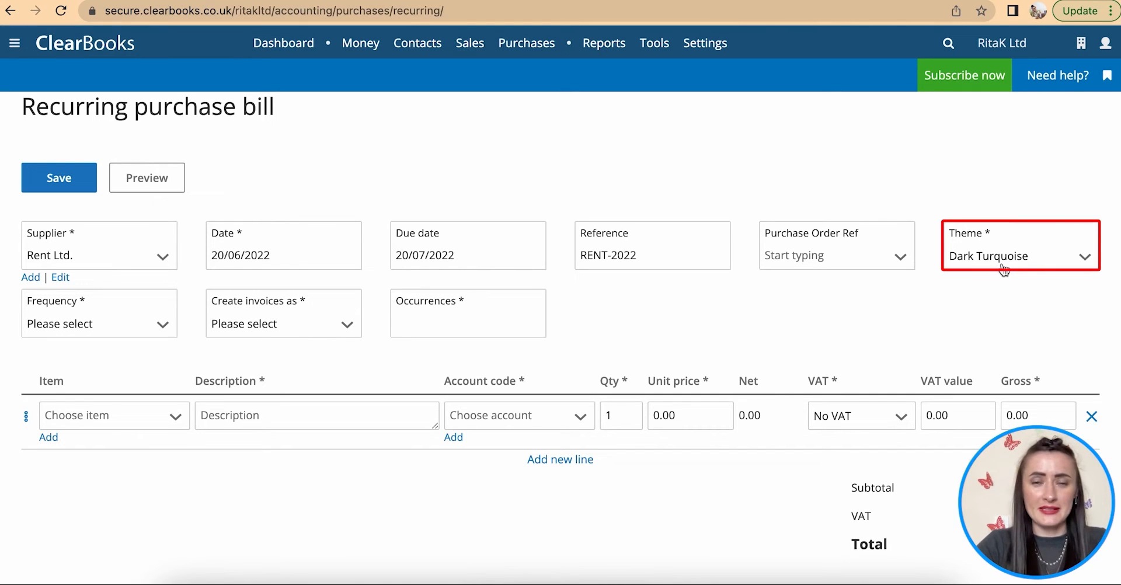
- Set the rent bill to repeat Monthly, created as Draft, for 12 occurrences
{"action": "left_click", "coordinate": [111, 328]}
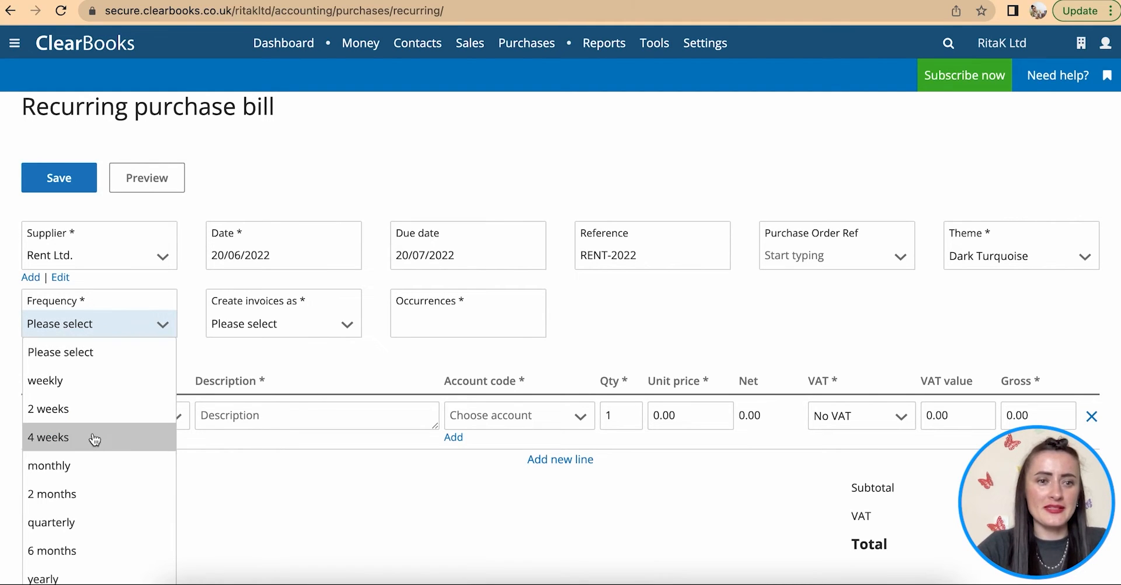
{"action": "left_click", "coordinate": [86, 463]}
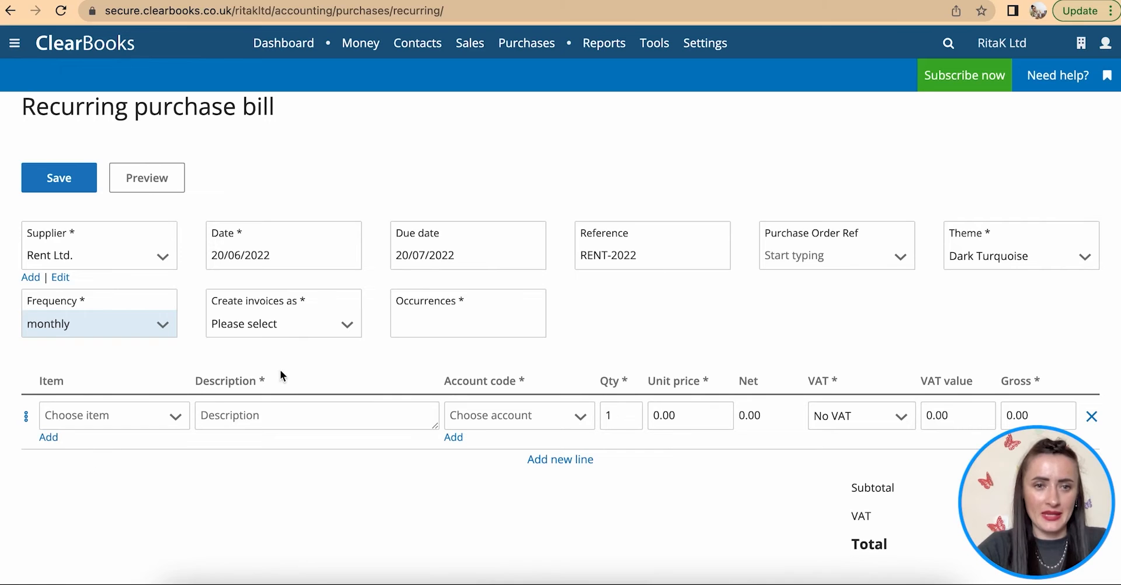
{"action": "left_click", "coordinate": [255, 329]}
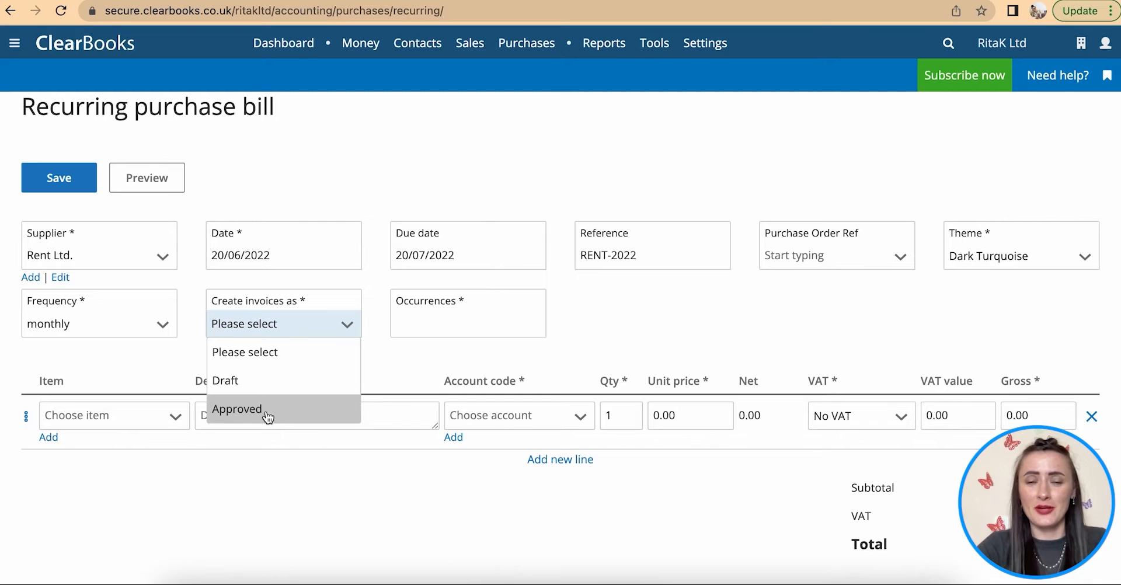
{"action": "left_click", "coordinate": [236, 387]}
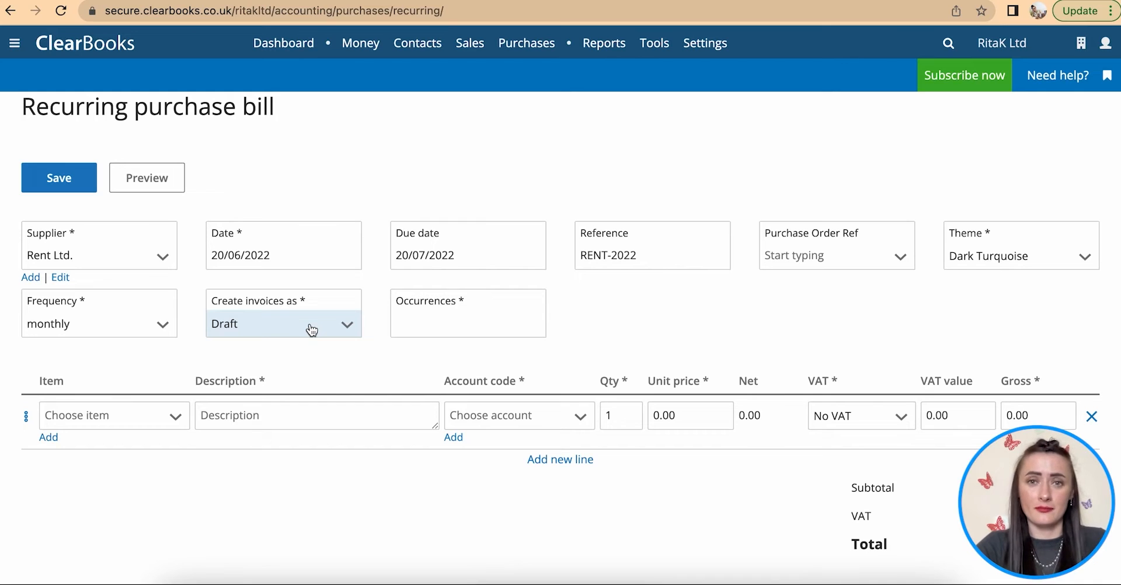
{"action": "left_click", "coordinate": [424, 323]}
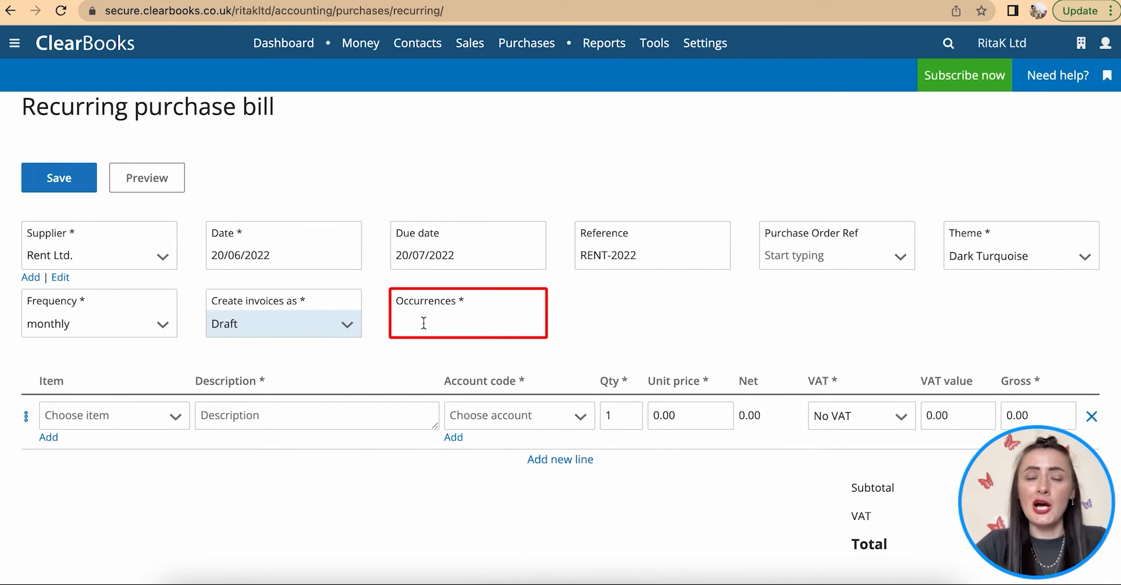
{"action": "left_click", "coordinate": [424, 323]}
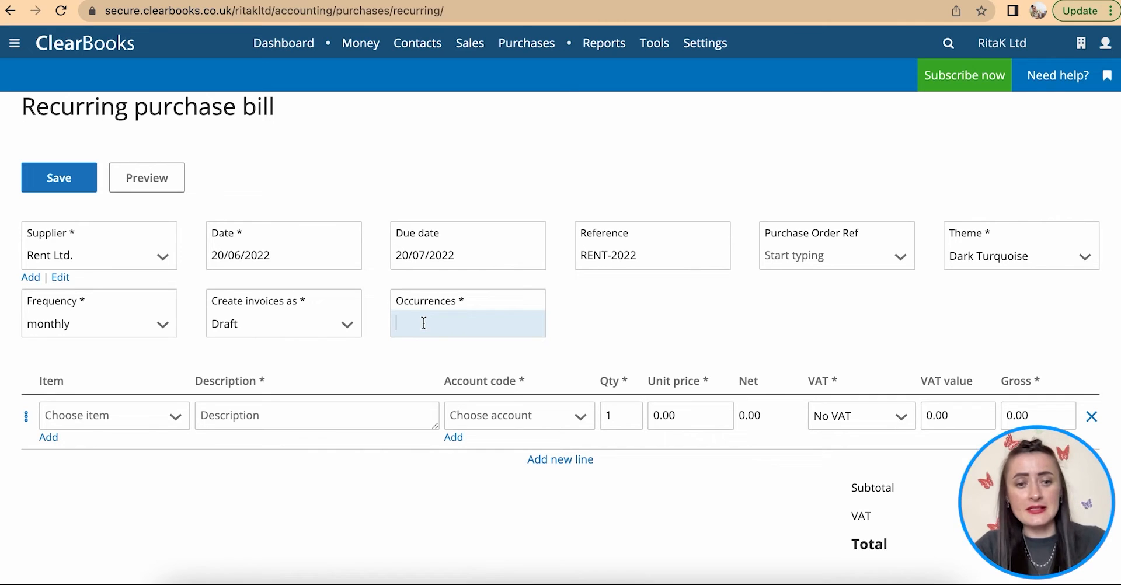
{"action": "left_click", "coordinate": [624, 344]}
{"action": "scroll", "coordinate": [626, 344], "scroll_direction": "down", "scroll_amount": 2}
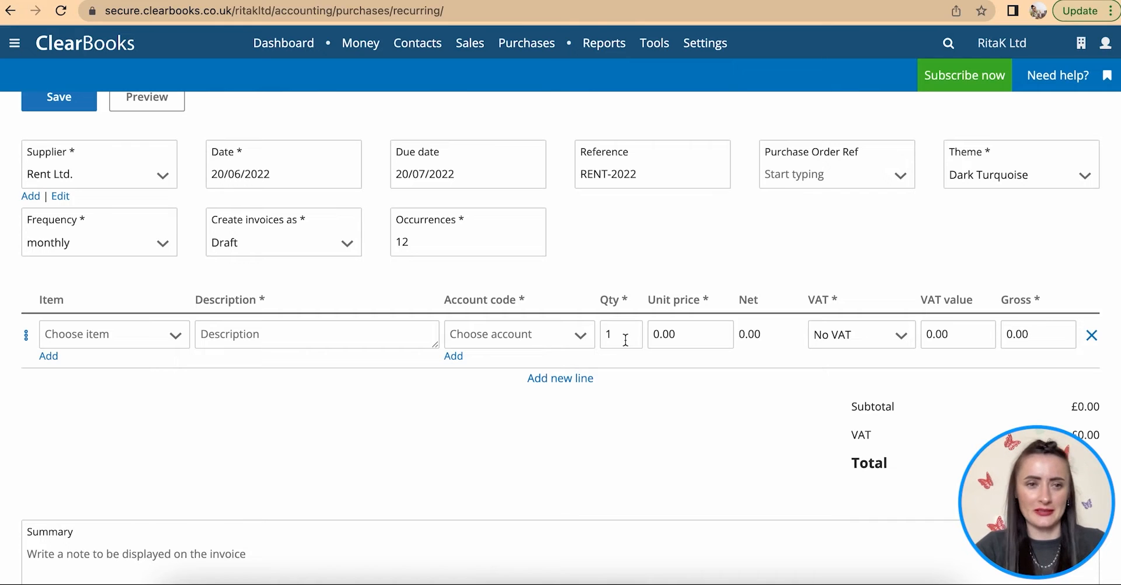
- Add a 'Monthly rent' line coded to Rent and rates with a 350.00 unit price
{"action": "scroll", "coordinate": [626, 340], "scroll_direction": "down", "scroll_amount": 1}
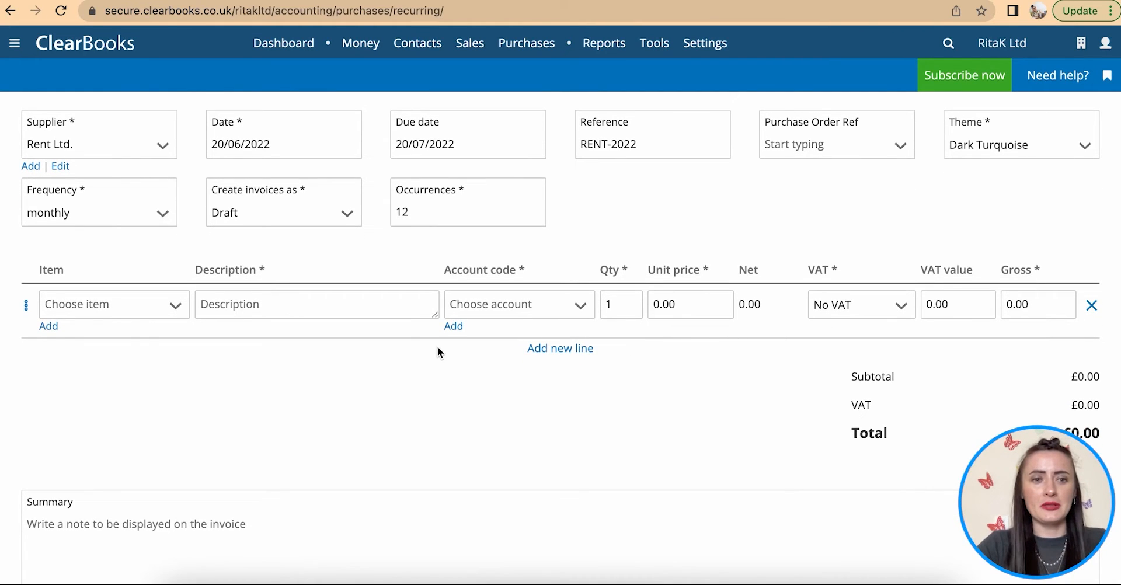
{"action": "left_click", "coordinate": [240, 312]}
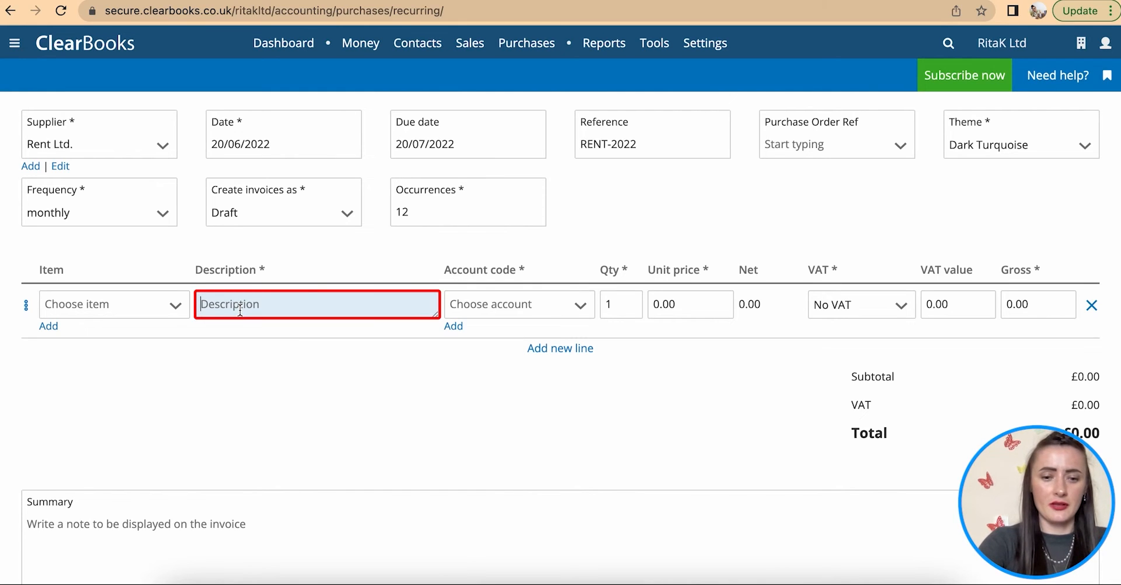
{"action": "type", "text": "Monthly"}
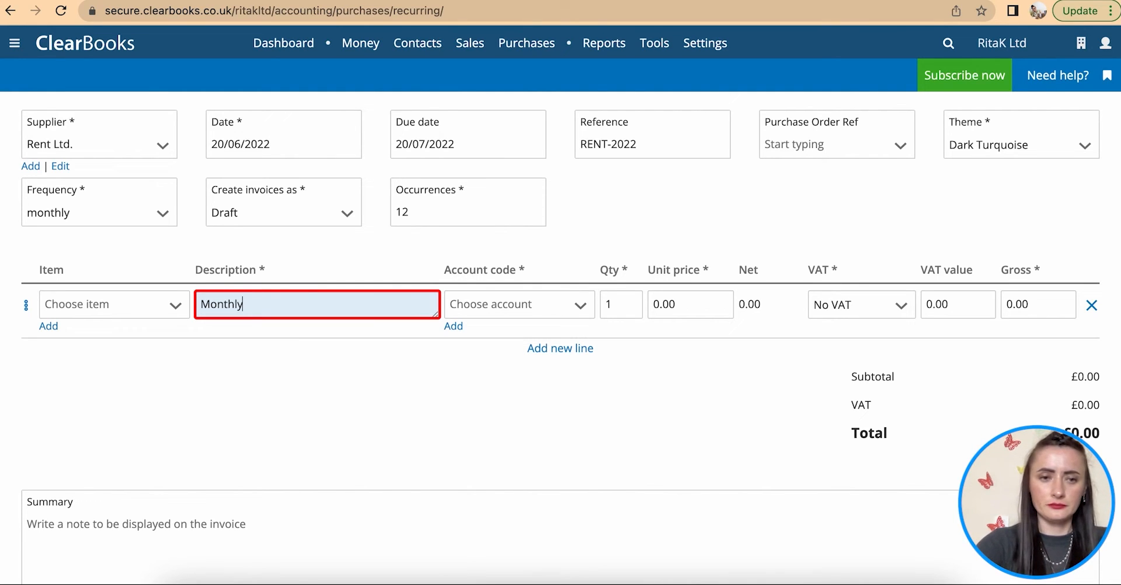
{"action": "type", "text": " rent"}
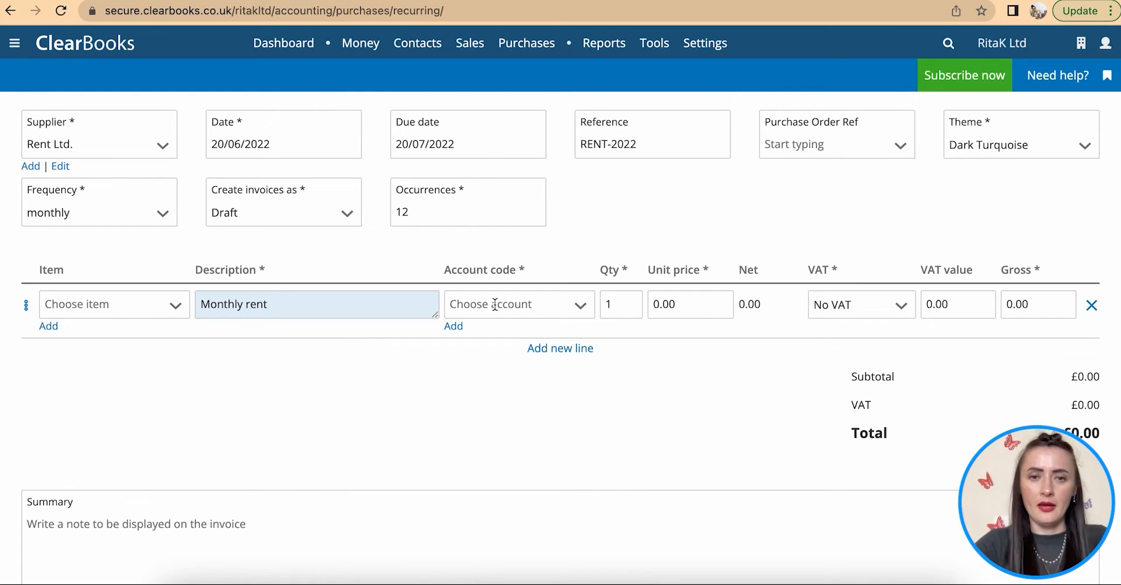
{"action": "left_click", "coordinate": [552, 310]}
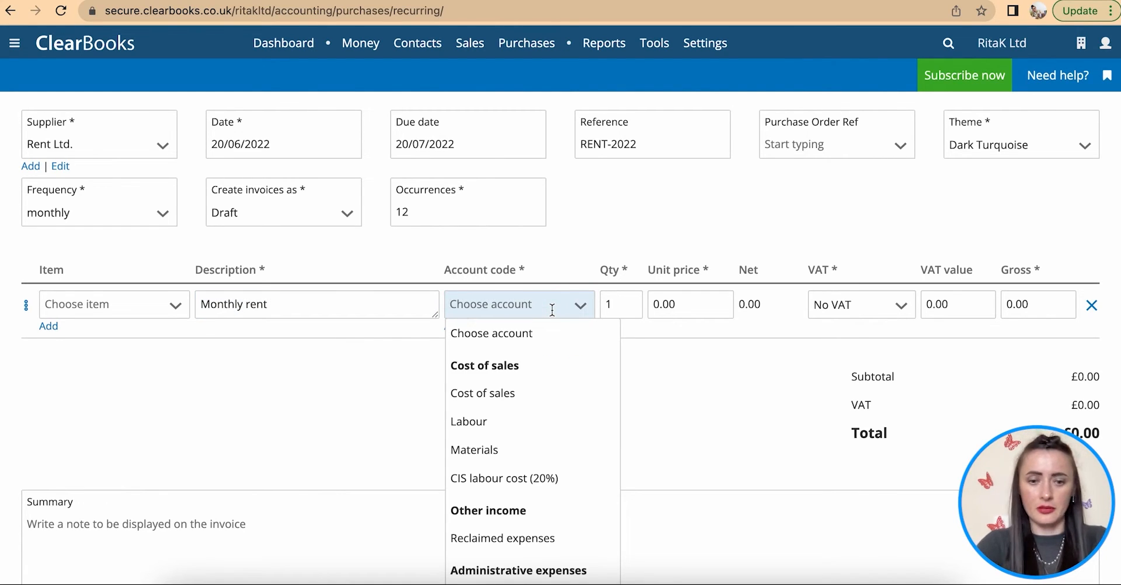
{"action": "type", "text": "rent"}
{"action": "left_click", "coordinate": [539, 370]}
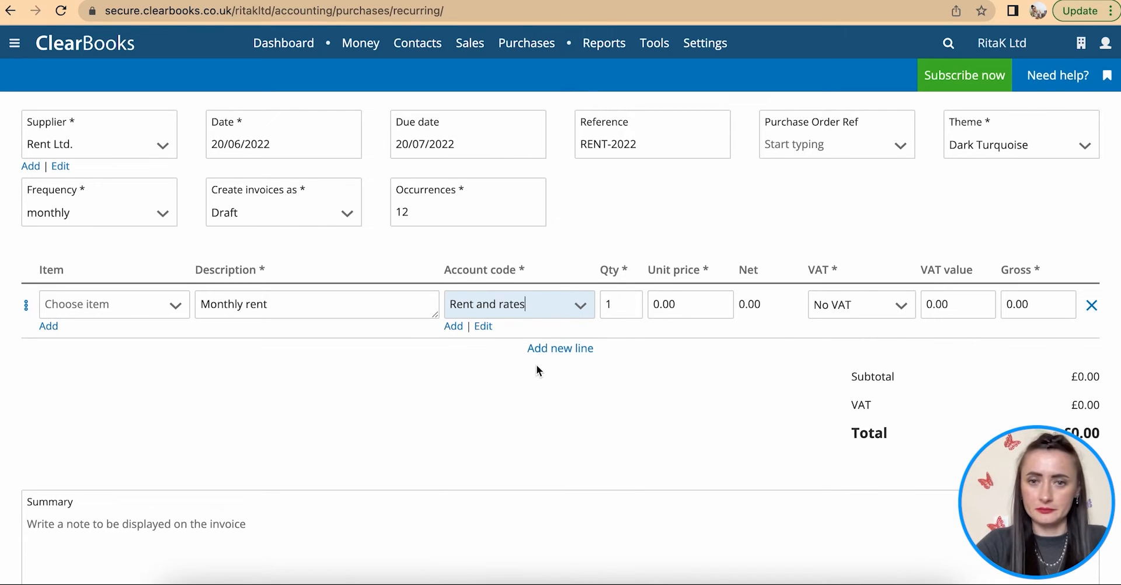
{"action": "left_click", "coordinate": [693, 307]}
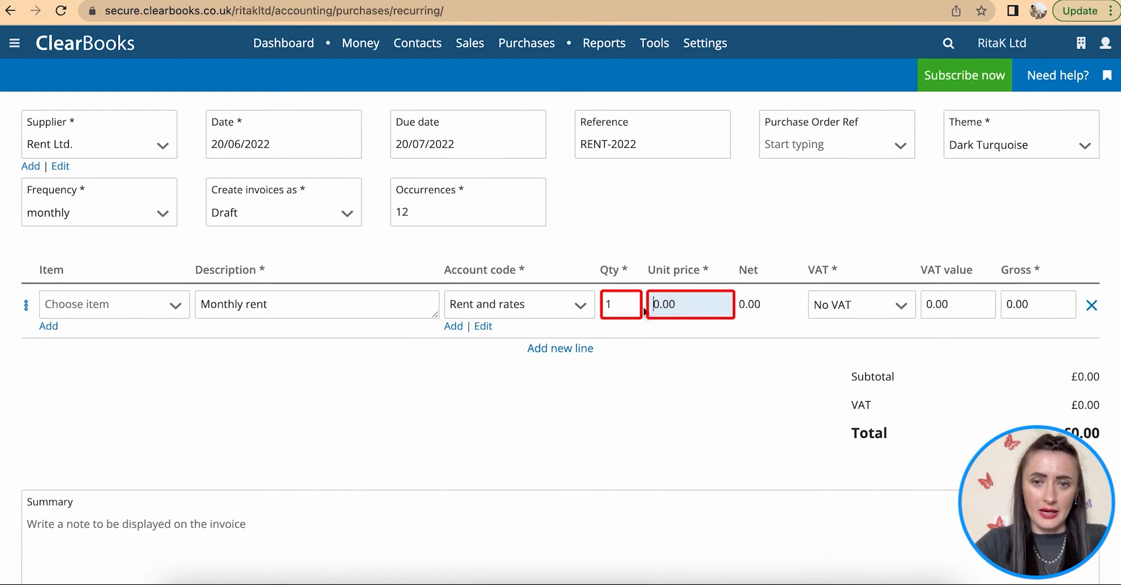
{"action": "left_click_drag", "start_coordinate": [707, 305], "coordinate": [650, 308]}
{"action": "type", "text": "35"}
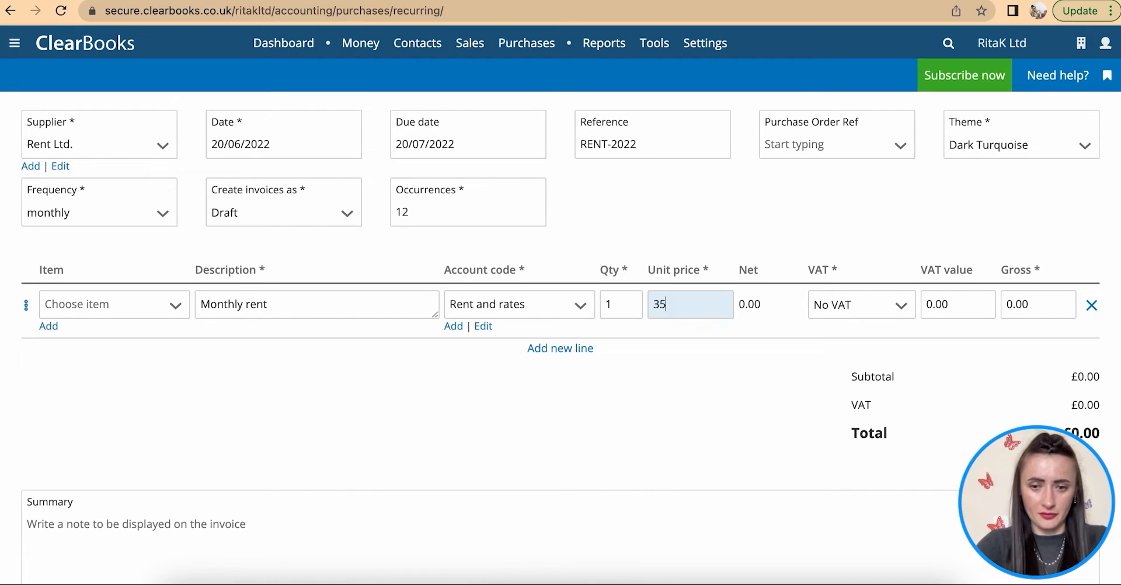
{"action": "type", "text": "0"}
{"action": "left_click", "coordinate": [764, 329]}
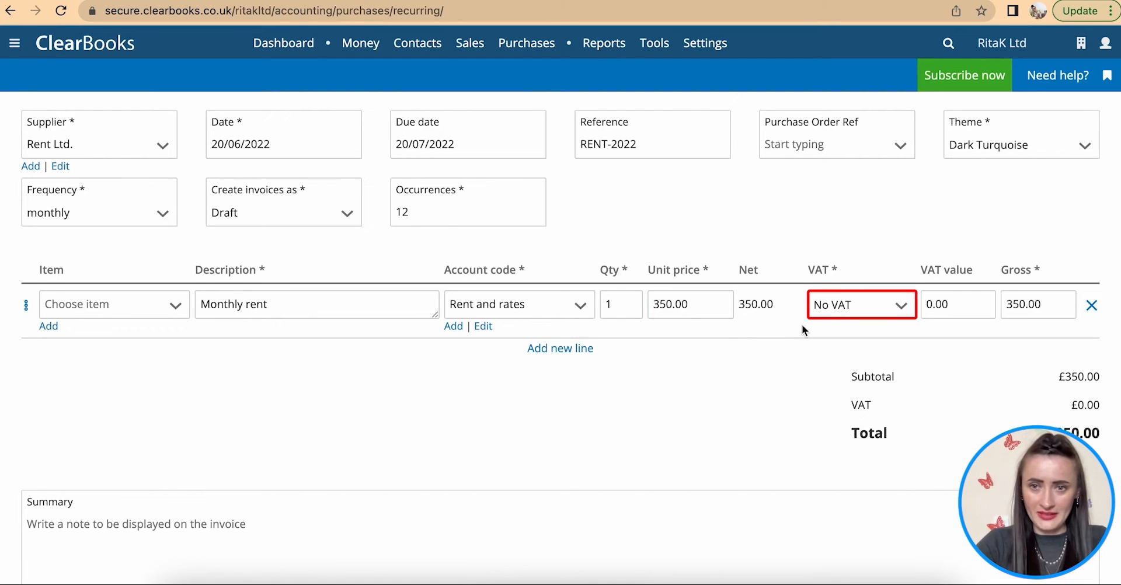
- Save the recurring Rent Ltd. bill
{"action": "scroll", "coordinate": [660, 413], "scroll_direction": "down", "scroll_amount": 2}
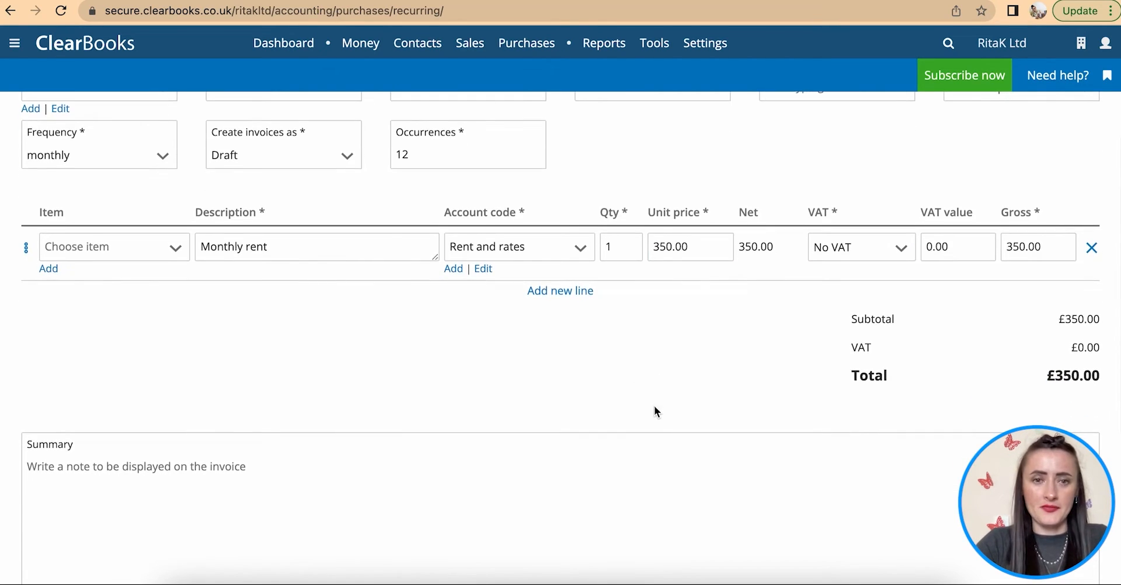
{"action": "scroll", "coordinate": [550, 316], "scroll_direction": "down", "scroll_amount": 1}
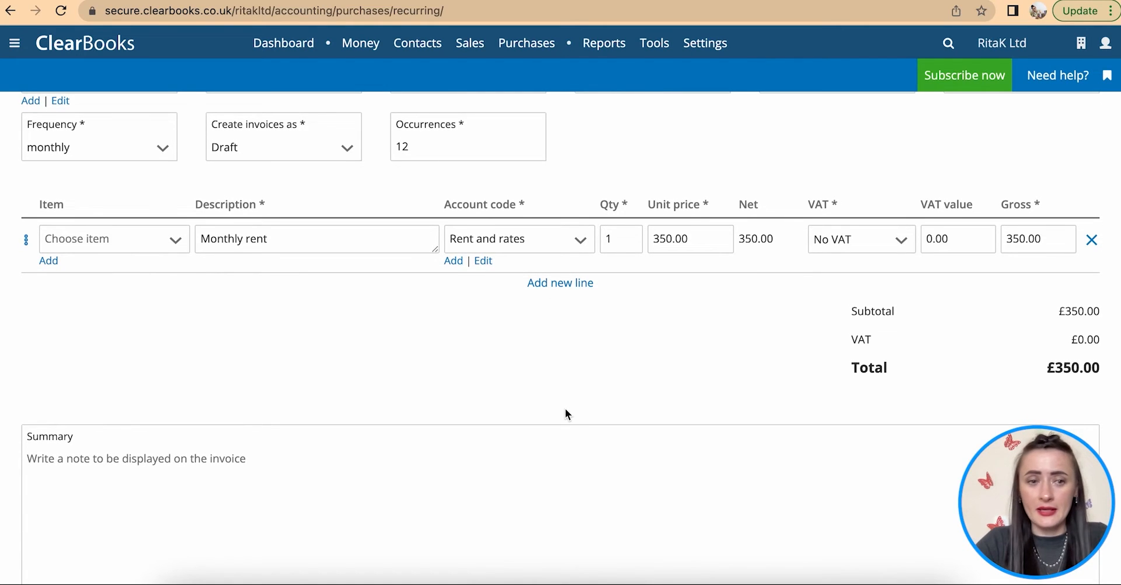
{"action": "scroll", "coordinate": [566, 408], "scroll_direction": "down", "scroll_amount": 5}
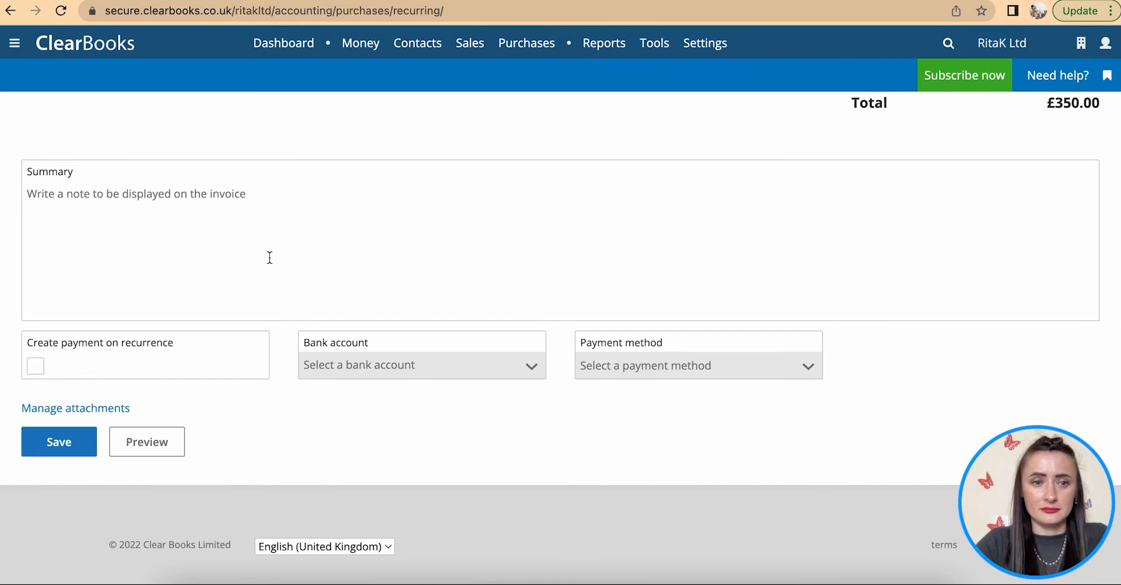
{"action": "left_click", "coordinate": [54, 445]}
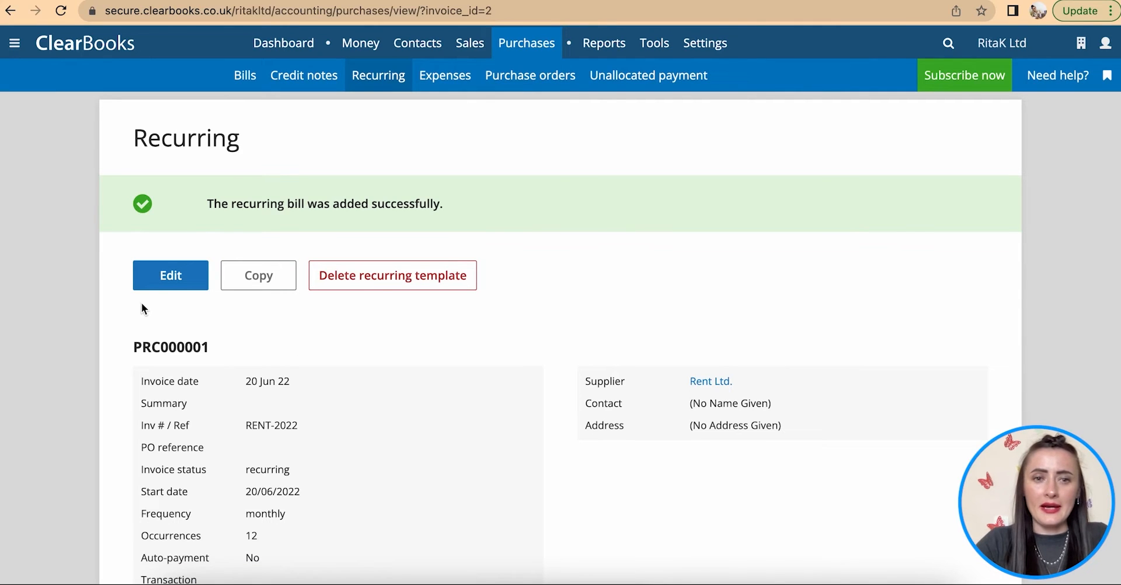
- Copy the saved rent bill and switch it to supplier Phone Ltd with reference PHONE-2022
{"action": "left_click", "coordinate": [259, 277]}
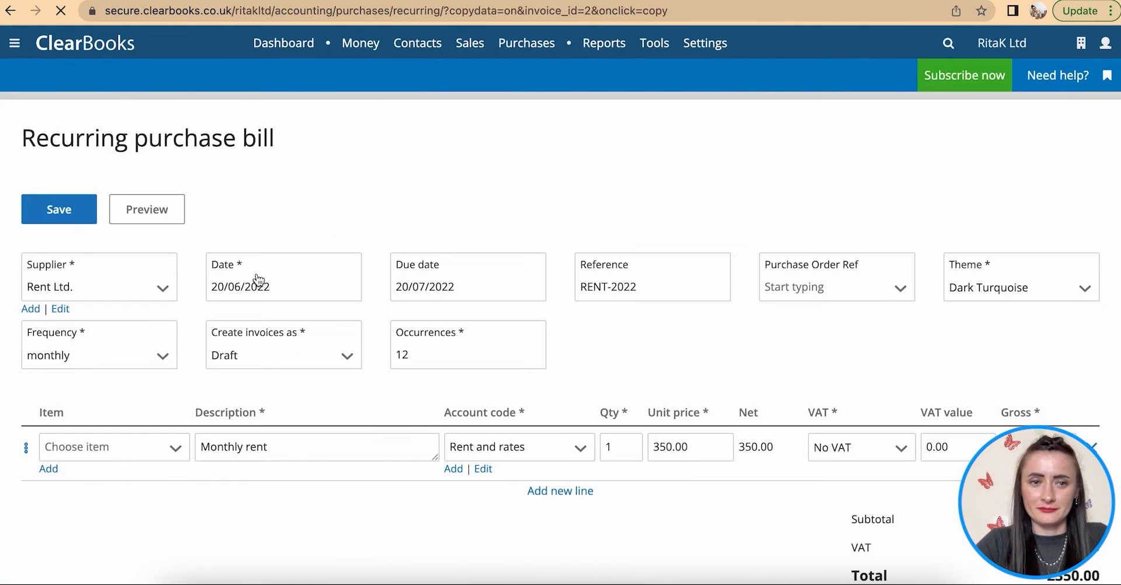
{"action": "left_click", "coordinate": [159, 290]}
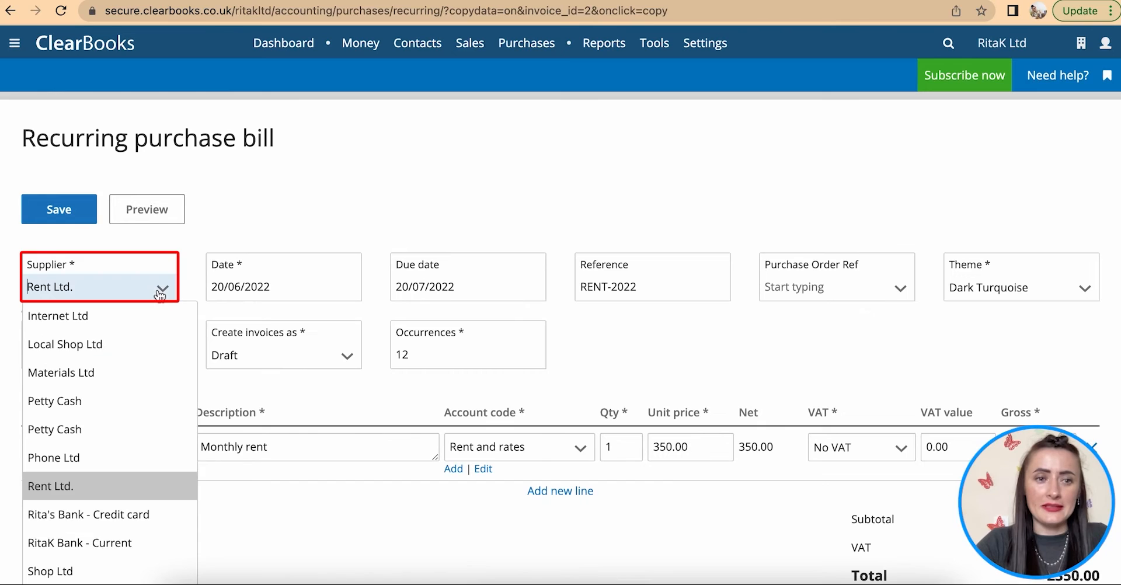
{"action": "left_click", "coordinate": [114, 459]}
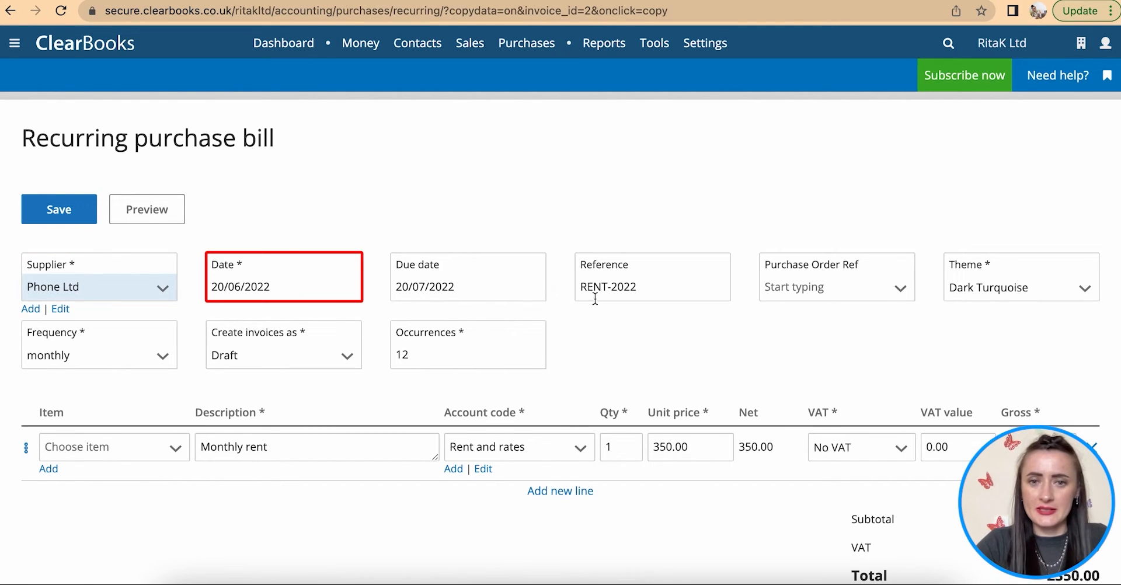
{"action": "left_click", "coordinate": [609, 287]}
{"action": "key", "text": "BackSpace"}
{"action": "key", "text": "BackSpace"}
{"action": "key", "text": "BackSpace"}
{"action": "key", "text": "BackSpace"}
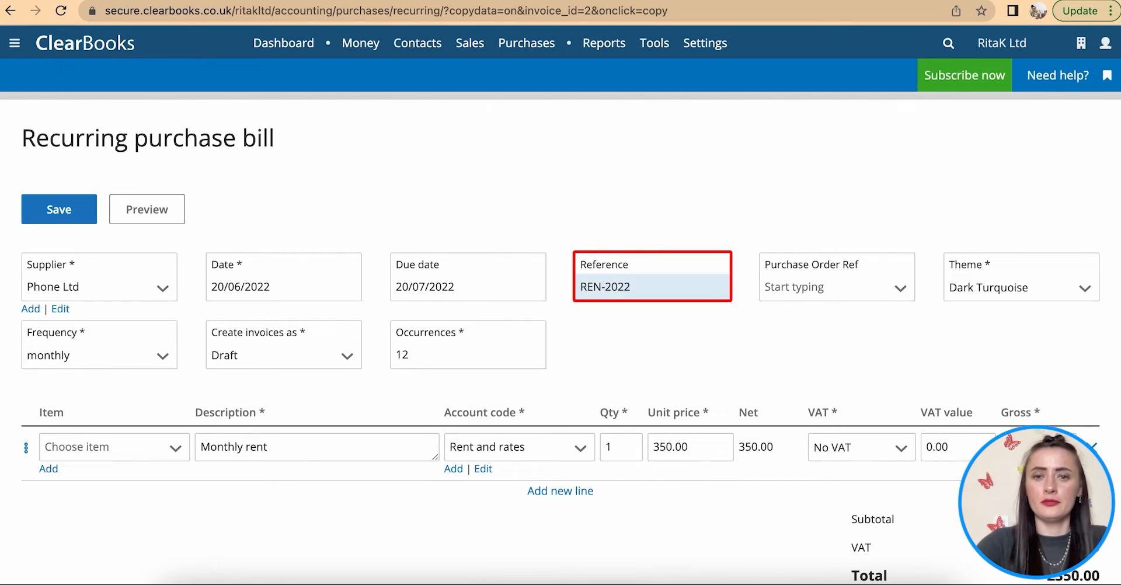
{"action": "type", "text": "PHONE"}
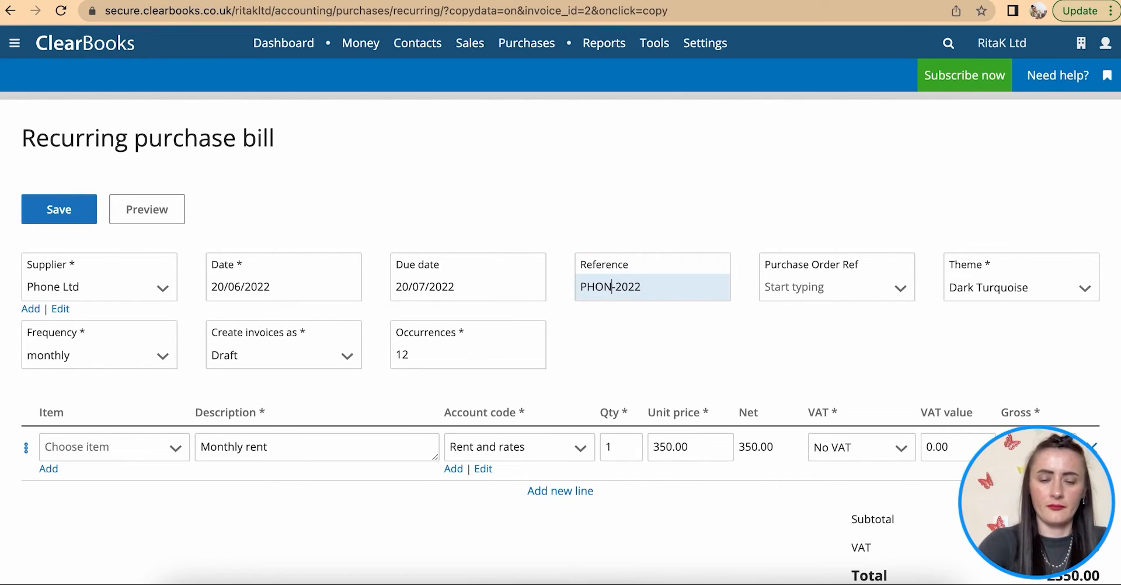
{"action": "scroll", "coordinate": [757, 293], "scroll_direction": "down", "scroll_amount": 2}
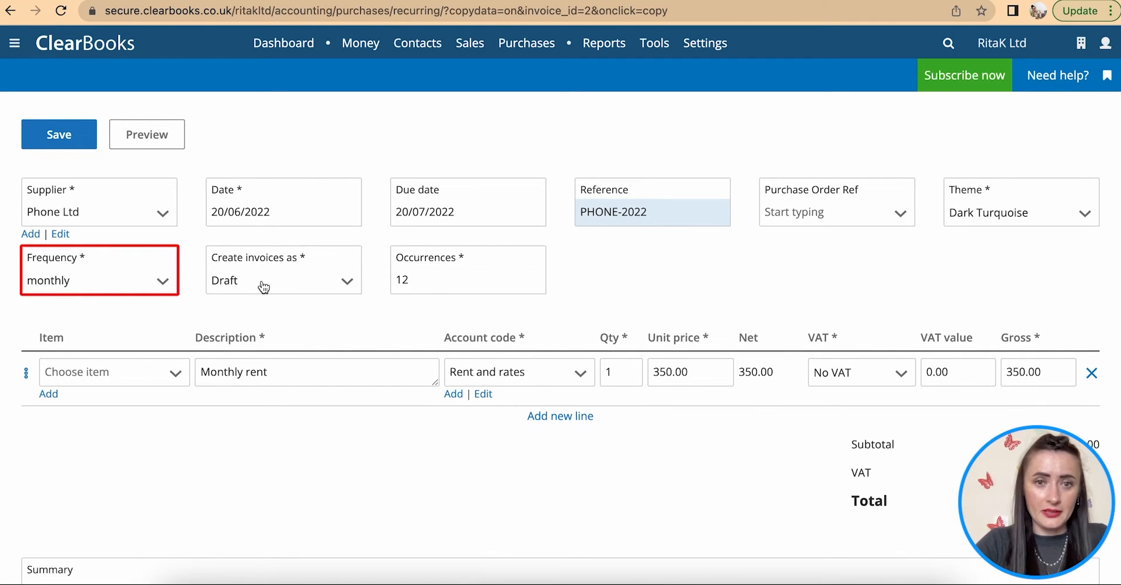
{"action": "scroll", "coordinate": [239, 292], "scroll_direction": "down", "scroll_amount": 1}
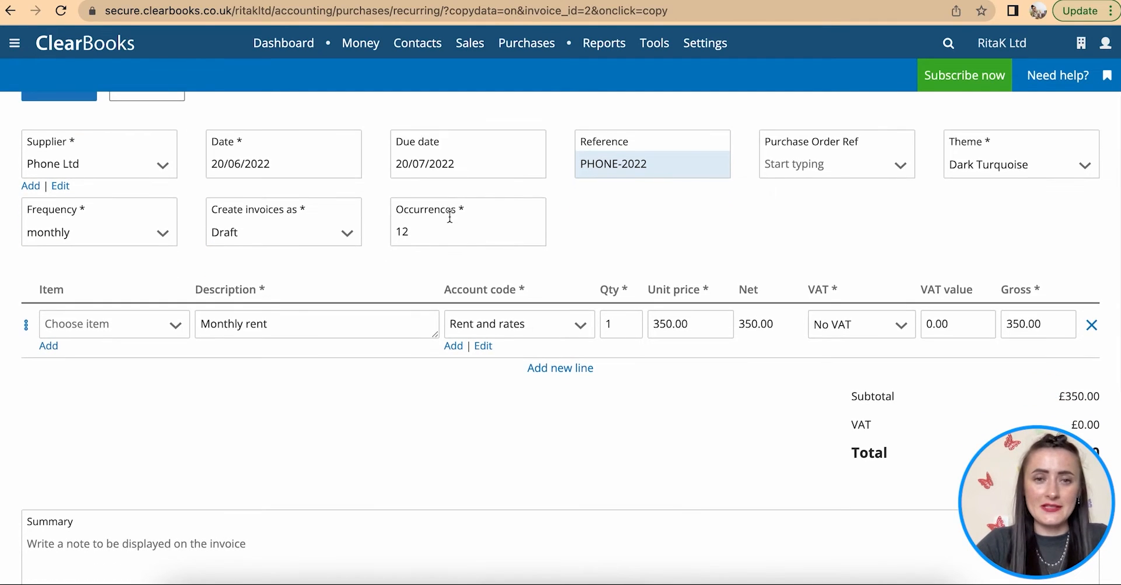
- Change the line to 'Monthly phone charges', coded to Telephone, at a 50.00 unit price
{"action": "left_click", "coordinate": [286, 329]}
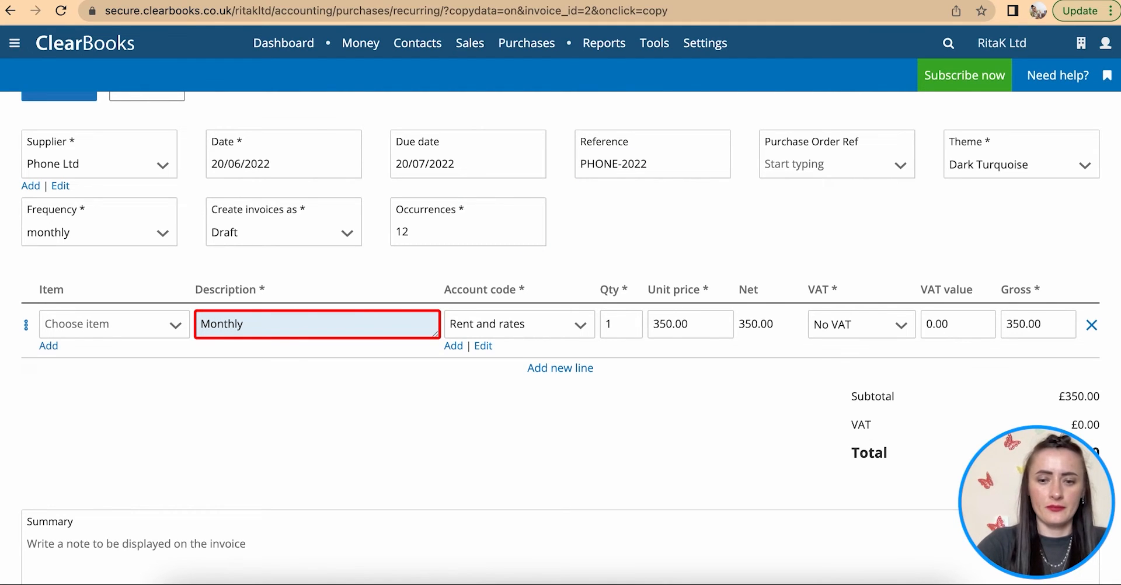
{"action": "type", "text": "phone charges"}
{"action": "left_click", "coordinate": [500, 323]}
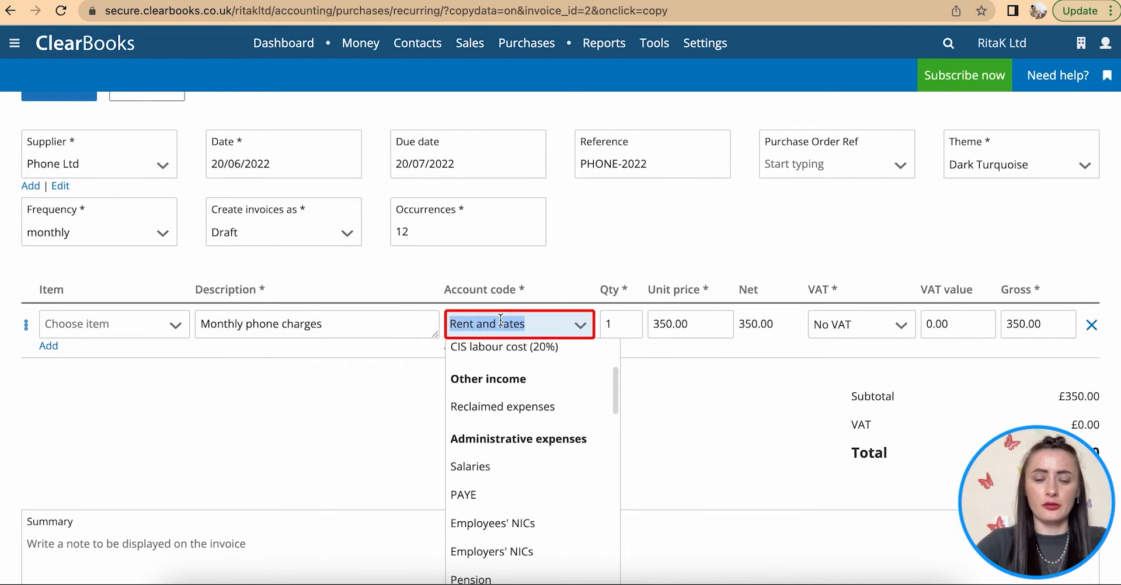
{"action": "type", "text": "pho"}
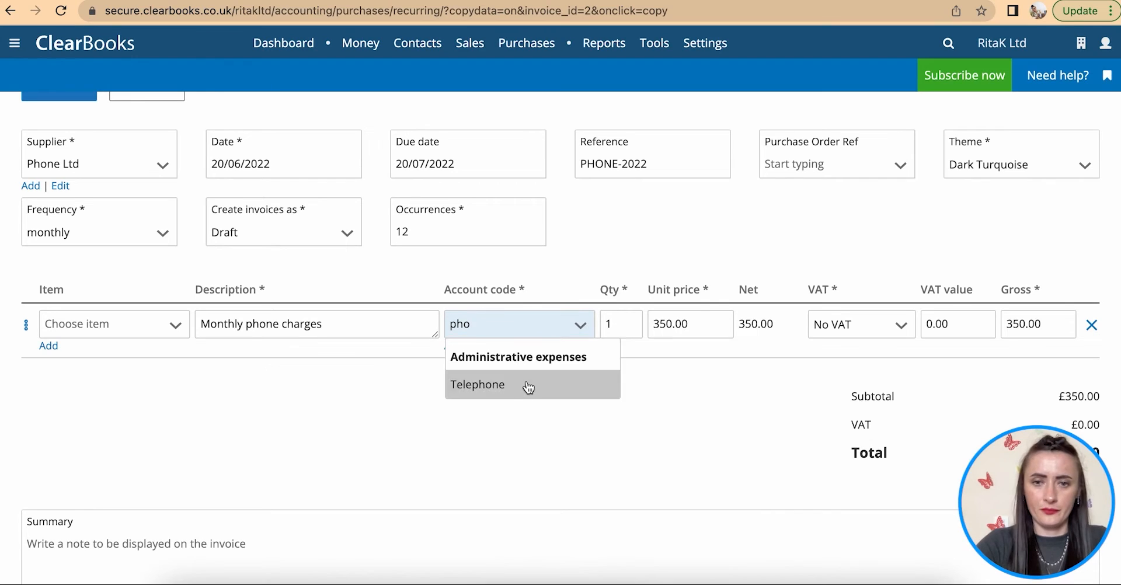
{"action": "left_click", "coordinate": [529, 386]}
{"action": "left_click", "coordinate": [664, 325]}
{"action": "left_click_drag", "start_coordinate": [664, 325], "coordinate": [722, 326]}
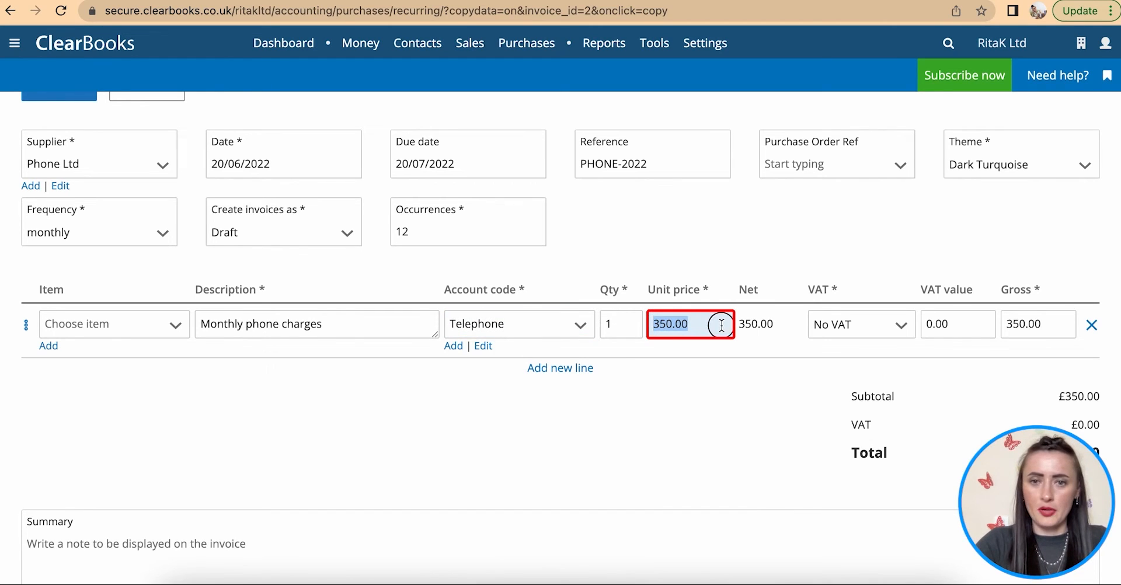
{"action": "type", "text": "50"}
{"action": "left_click", "coordinate": [776, 352]}
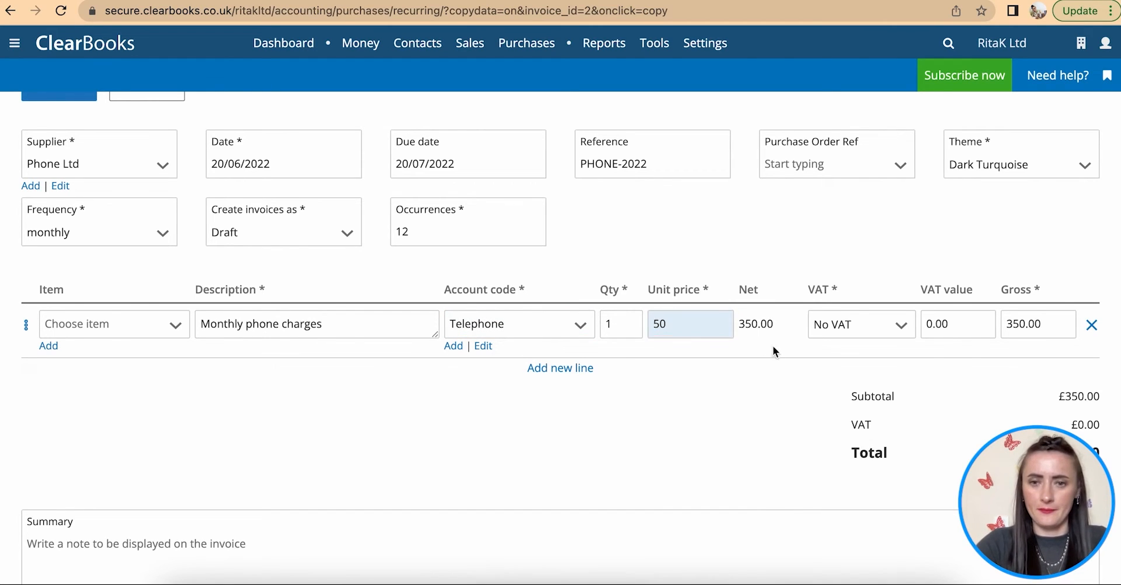
- Save the recurring Phone Ltd bill
{"action": "scroll", "coordinate": [705, 406], "scroll_direction": "down", "scroll_amount": 3}
{"action": "scroll", "coordinate": [705, 406], "scroll_direction": "down", "scroll_amount": 3}
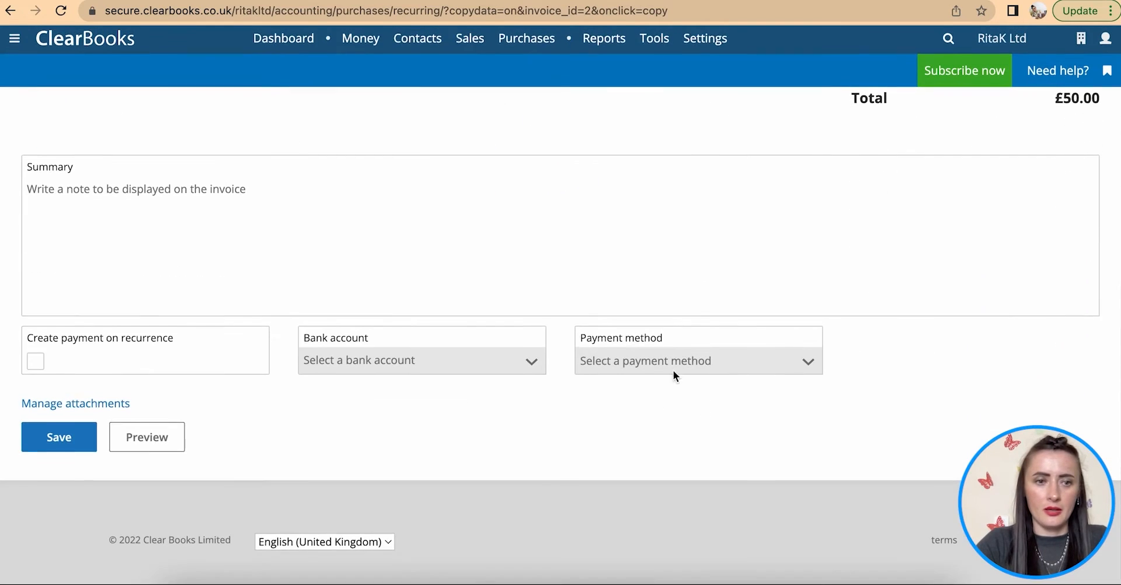
{"action": "left_click", "coordinate": [45, 450]}
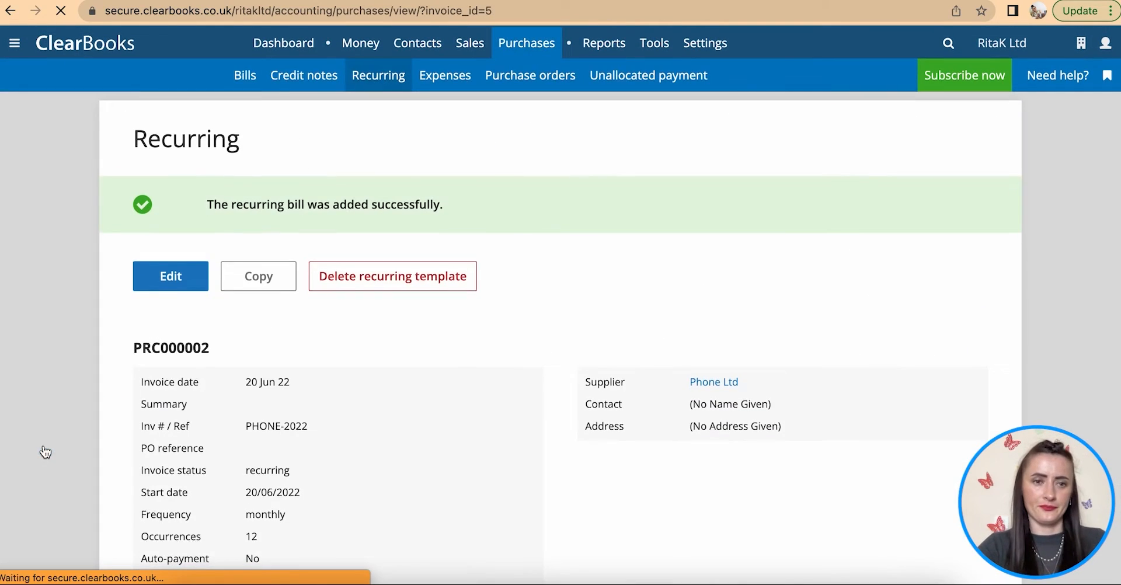
- Return to the recurring bills list, briefly tick PRC000001 and view PRC000002's Manage options
{"action": "left_click", "coordinate": [403, 84]}
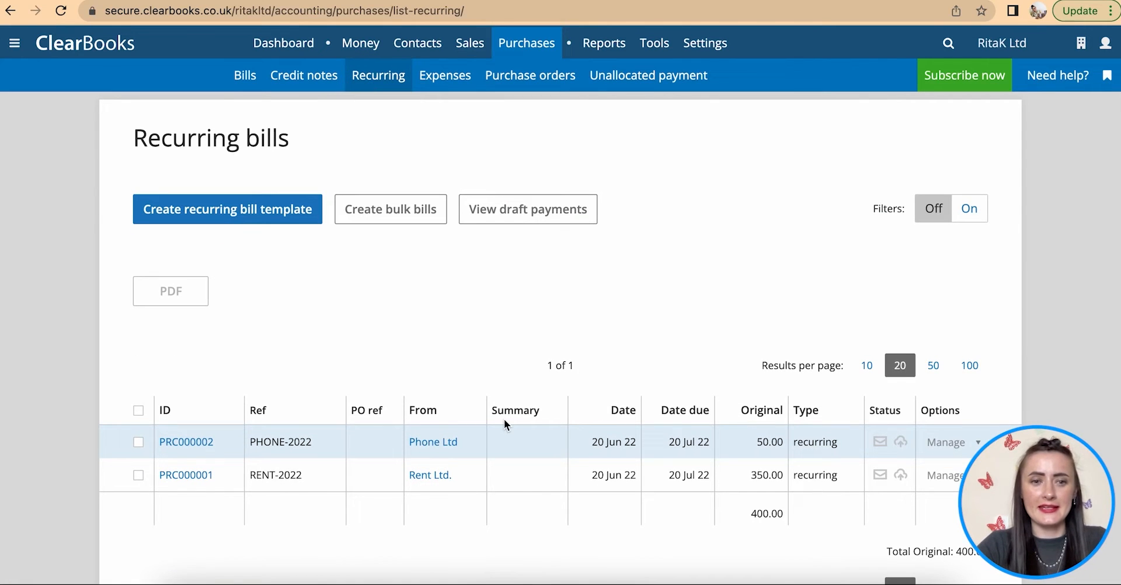
{"action": "scroll", "coordinate": [504, 419], "scroll_direction": "down", "scroll_amount": 1}
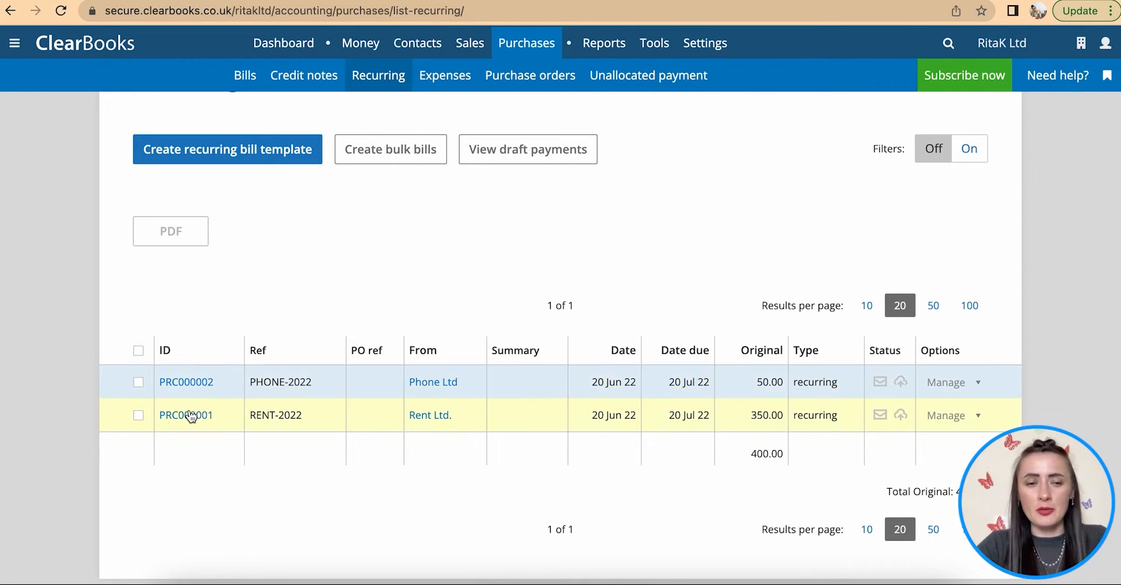
{"action": "scroll", "coordinate": [188, 415], "scroll_direction": "down", "scroll_amount": 1}
{"action": "left_click", "coordinate": [138, 399]}
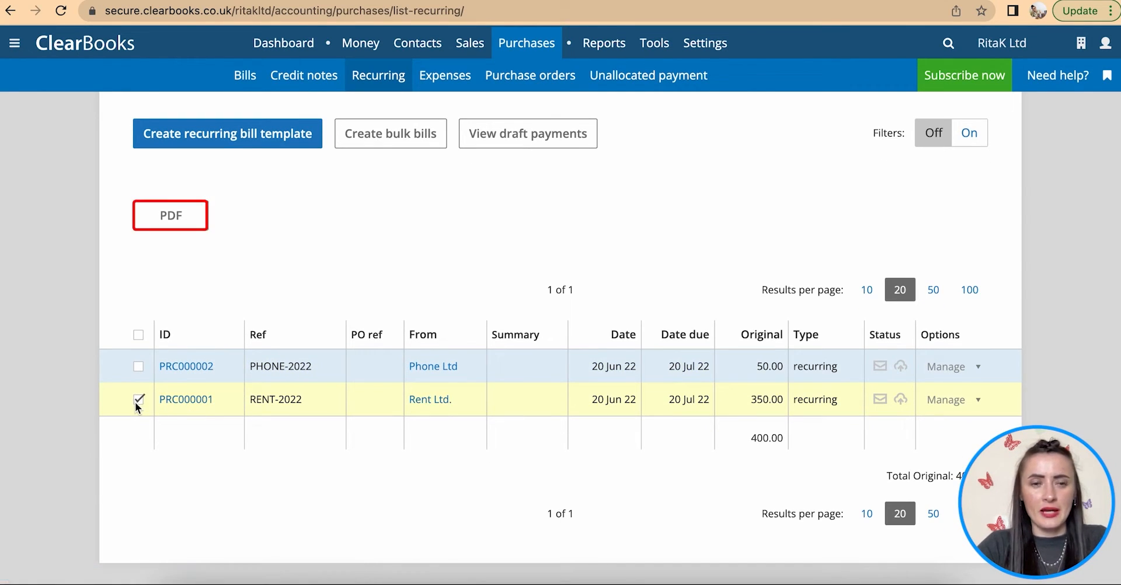
{"action": "left_click", "coordinate": [138, 399]}
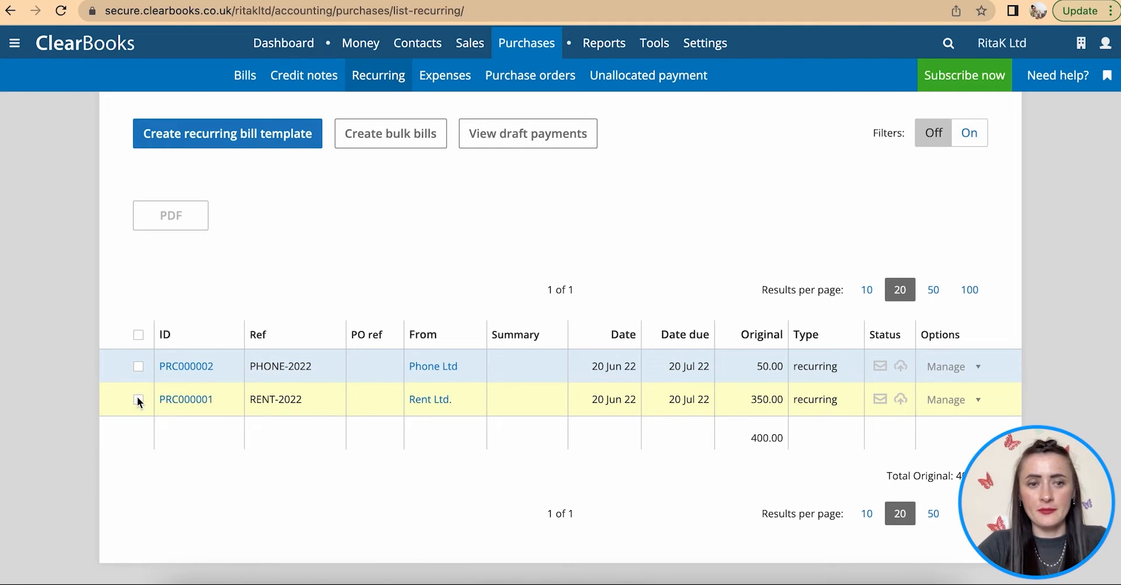
{"action": "scroll", "coordinate": [925, 386], "scroll_direction": "down", "scroll_amount": 2}
{"action": "scroll", "coordinate": [926, 386], "scroll_direction": "down", "scroll_amount": 1}
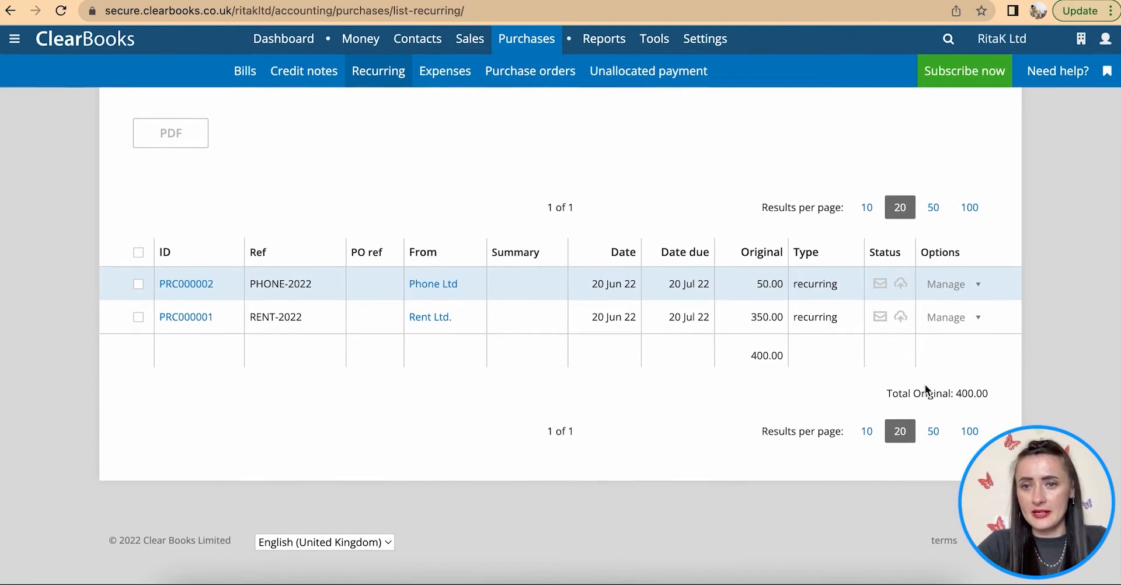
{"action": "left_click", "coordinate": [979, 292]}
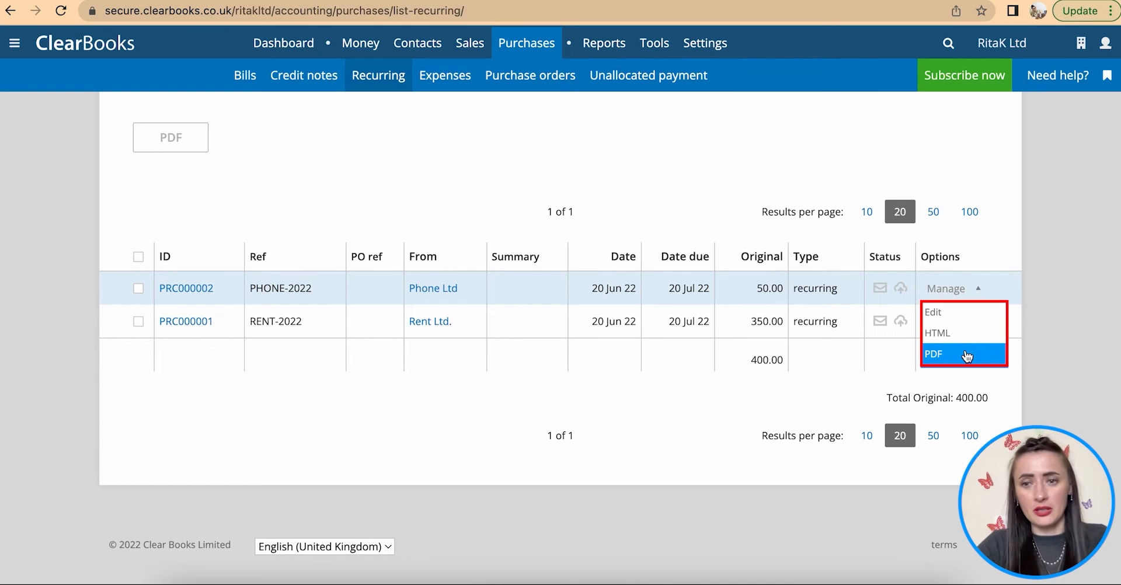
{"action": "left_click", "coordinate": [840, 379]}
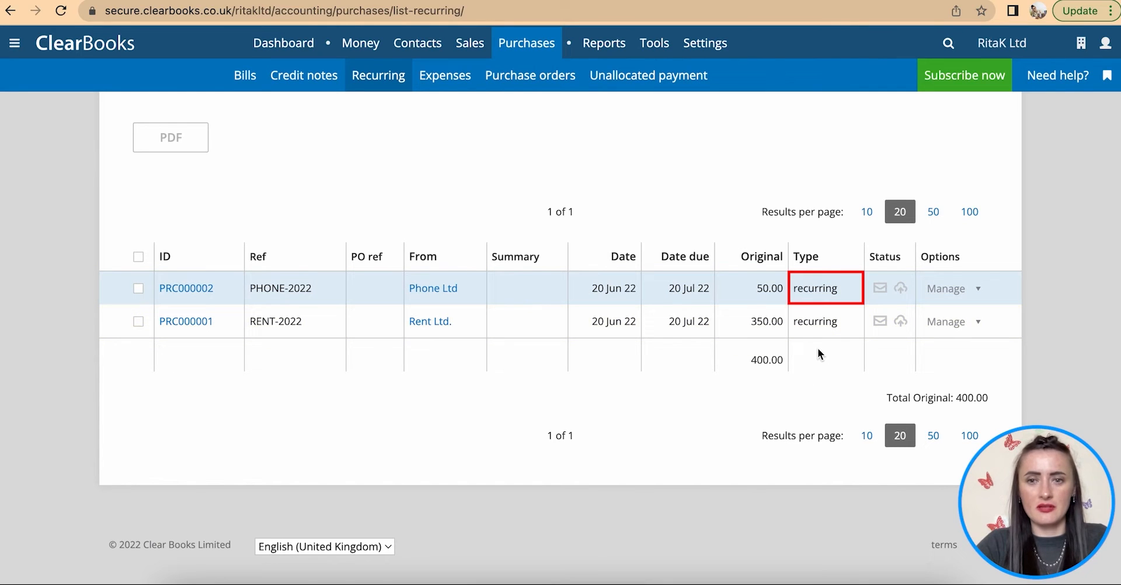
{"action": "scroll", "coordinate": [585, 357], "scroll_direction": "up", "scroll_amount": 3}
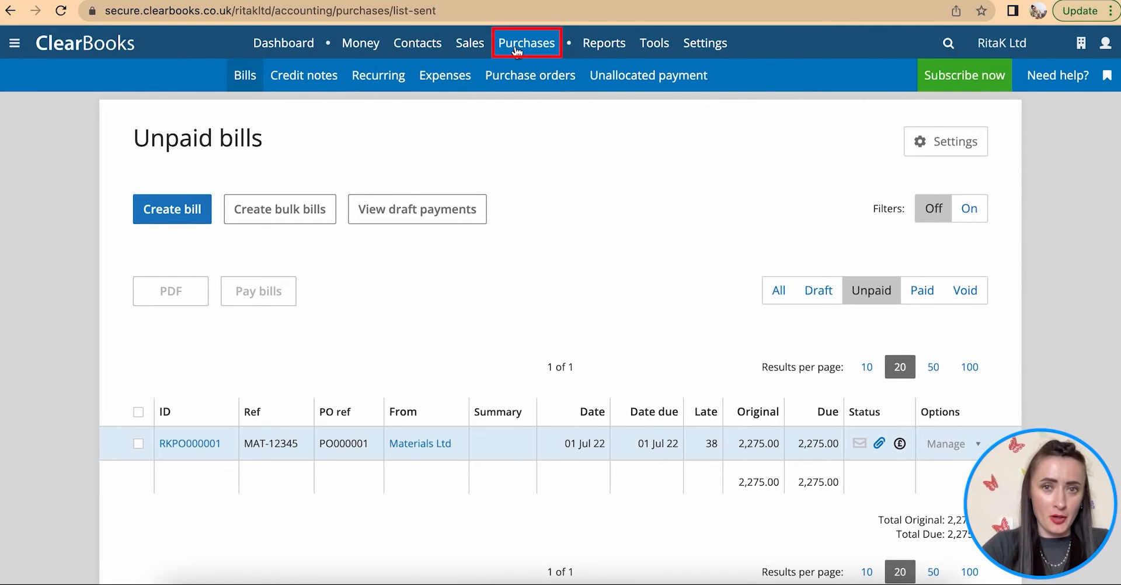
- Go to Bills and start Create bulk bills, giving five blank rows
{"action": "left_click", "coordinate": [240, 81]}
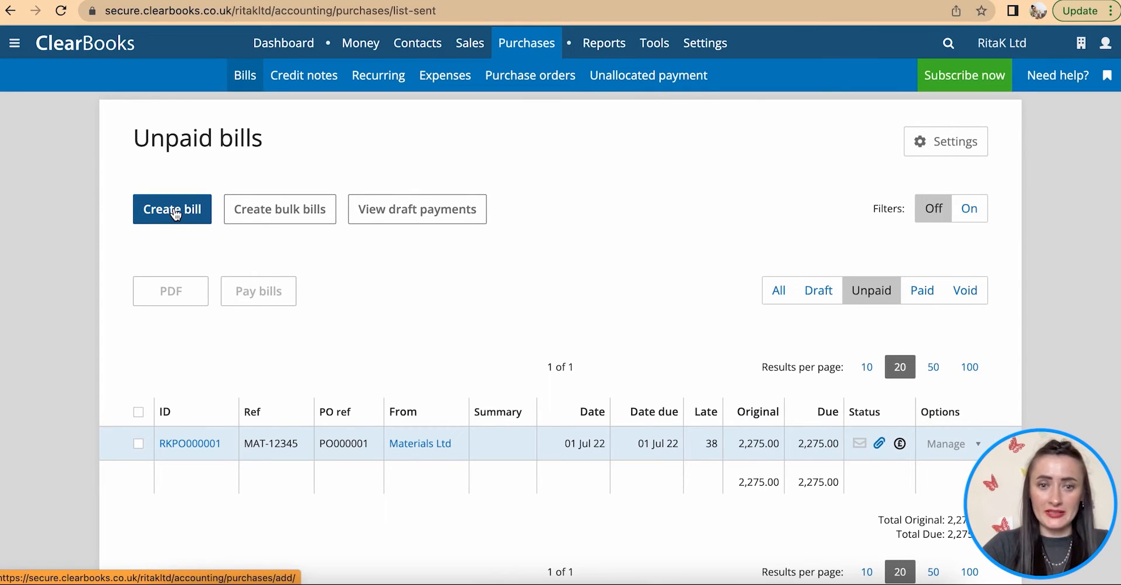
{"action": "left_click", "coordinate": [268, 218]}
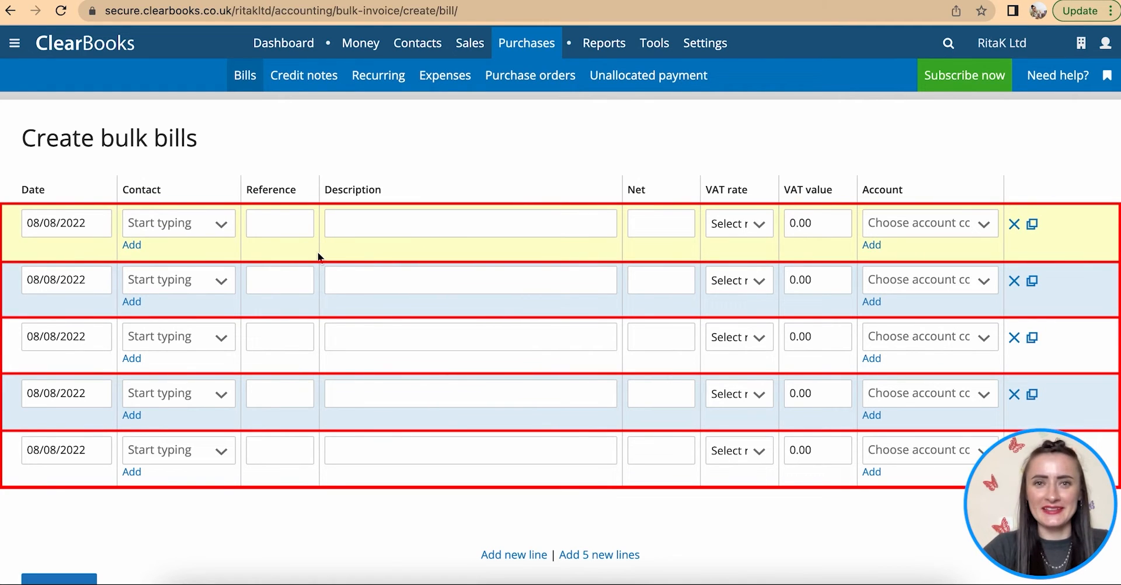
- Date the first bulk row 10/06/2022 and set its contact to Internet Ltd
{"action": "left_click", "coordinate": [103, 225]}
{"action": "left_click", "coordinate": [40, 254]}
{"action": "left_click", "coordinate": [41, 256]}
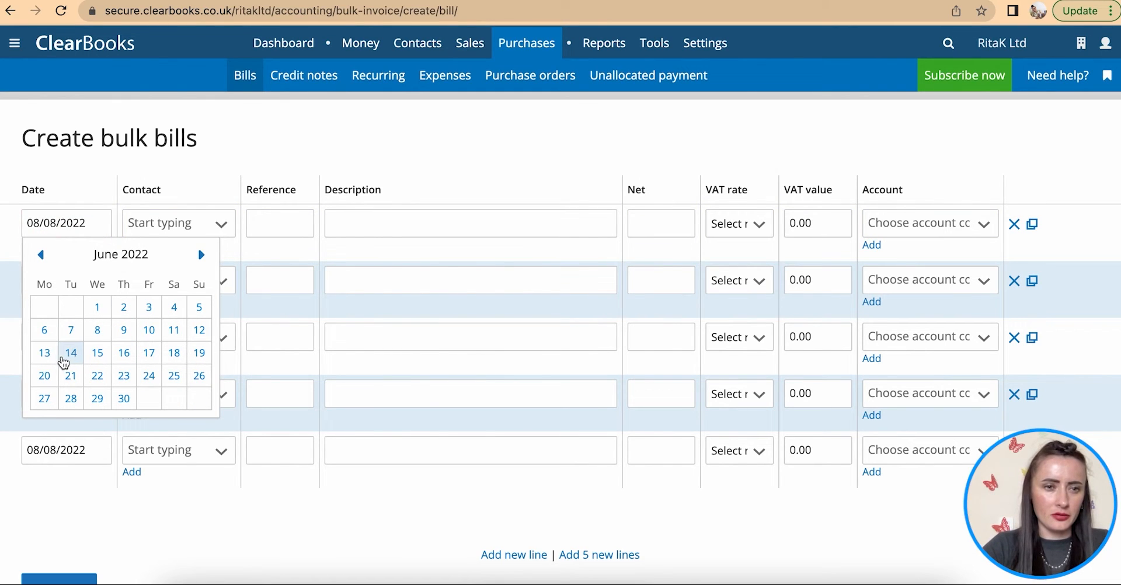
{"action": "left_click", "coordinate": [149, 330]}
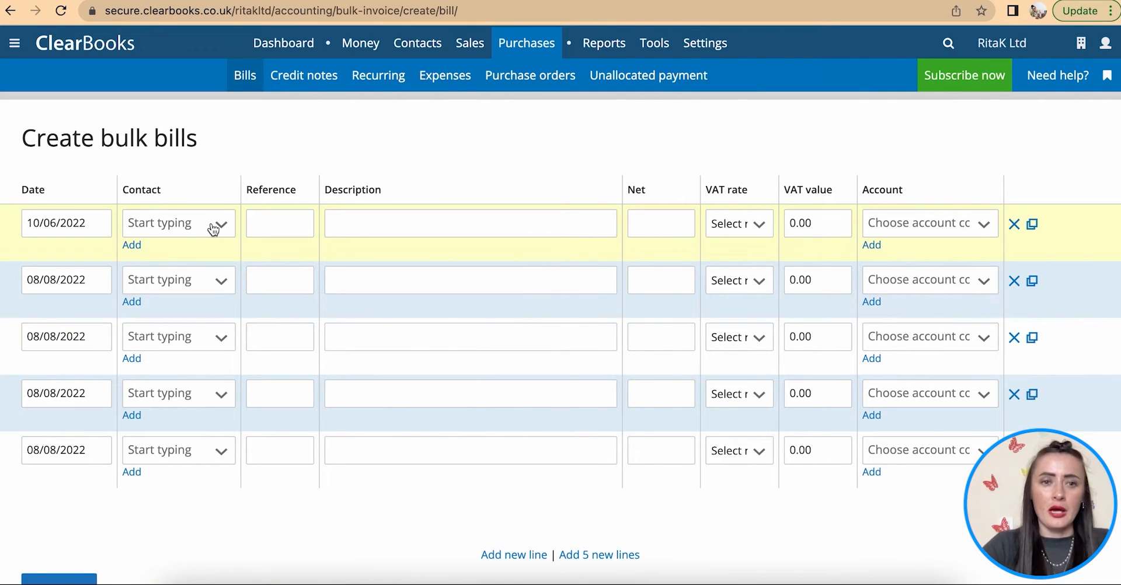
{"action": "left_click", "coordinate": [132, 246]}
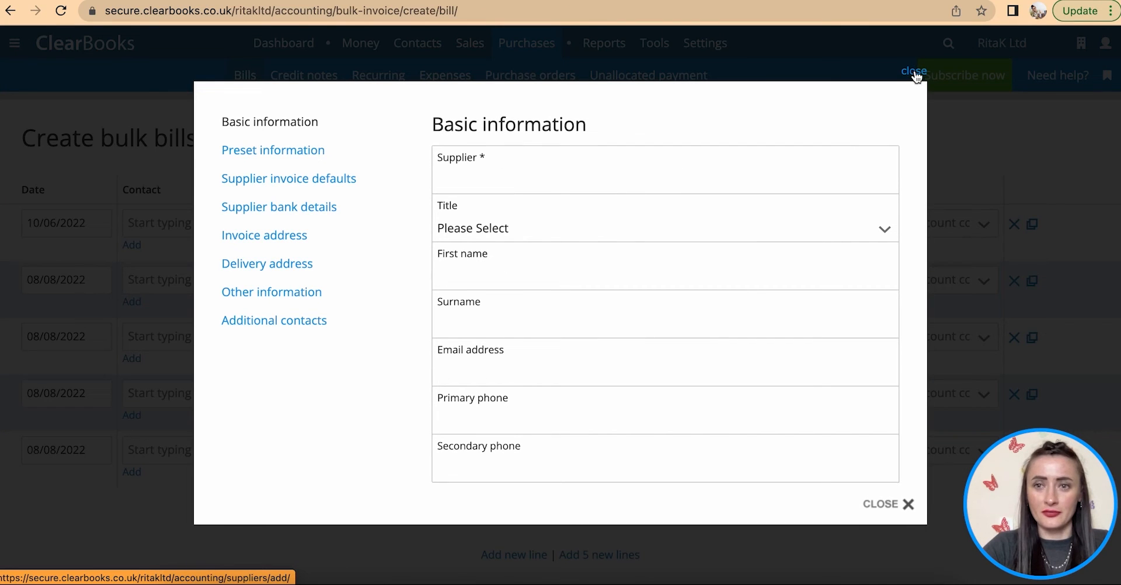
{"action": "left_click", "coordinate": [915, 72]}
{"action": "left_click", "coordinate": [221, 226]}
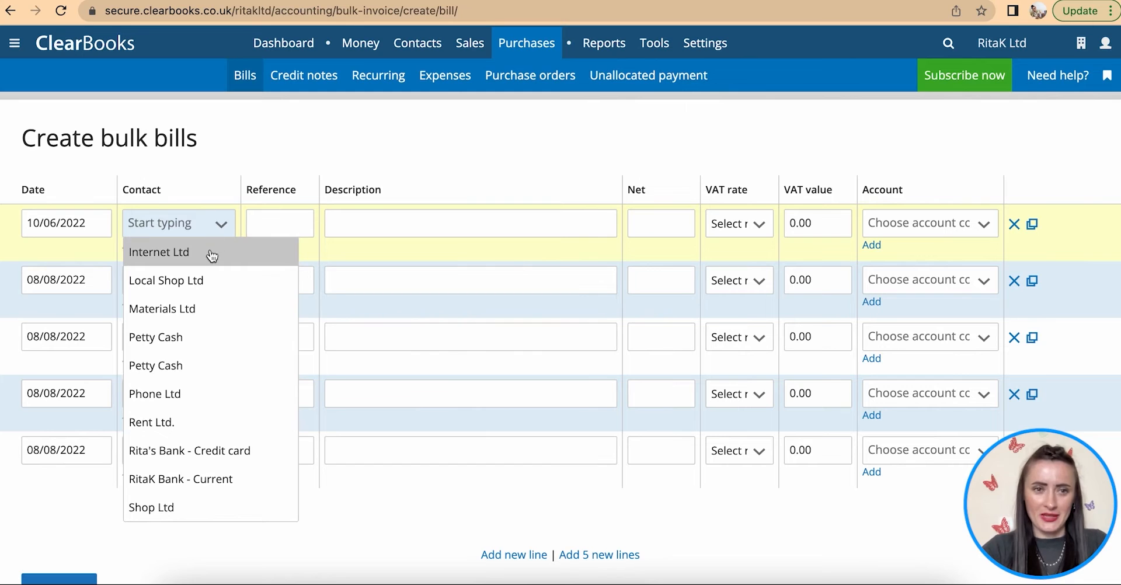
{"action": "left_click", "coordinate": [212, 257]}
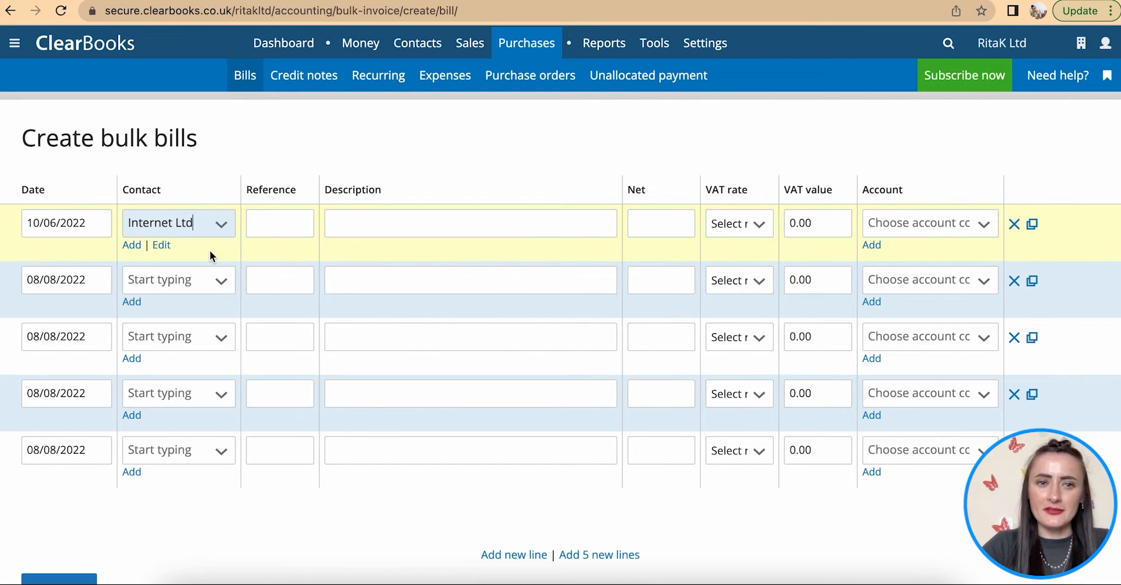
- Give the first row reference INT-1234, description 'Monthly Internet', No VAT and the Internet account
{"action": "left_click", "coordinate": [264, 226]}
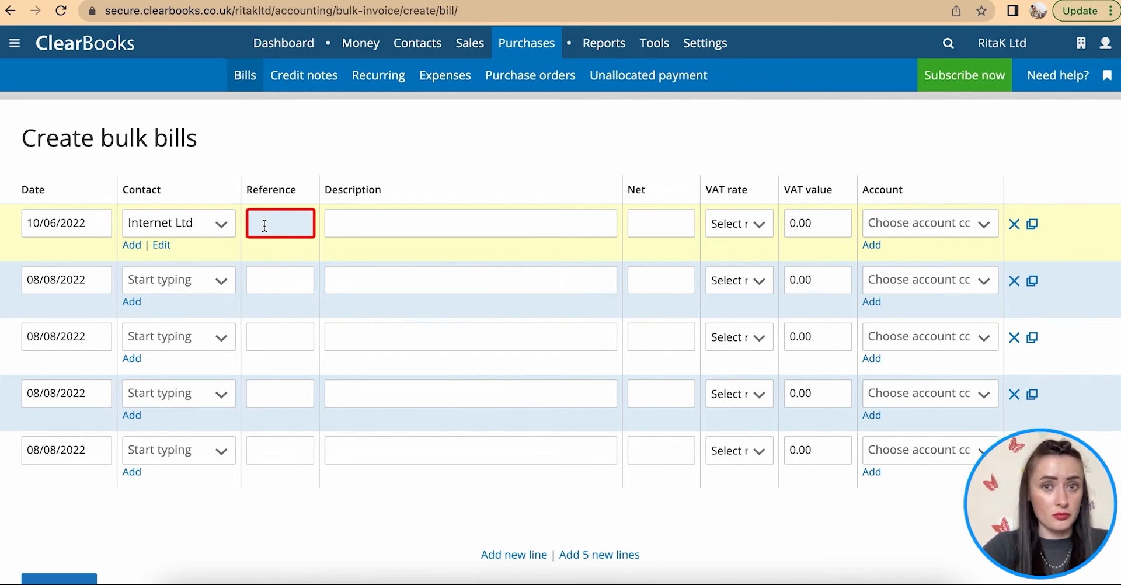
{"action": "type", "text": "INT-1234"}
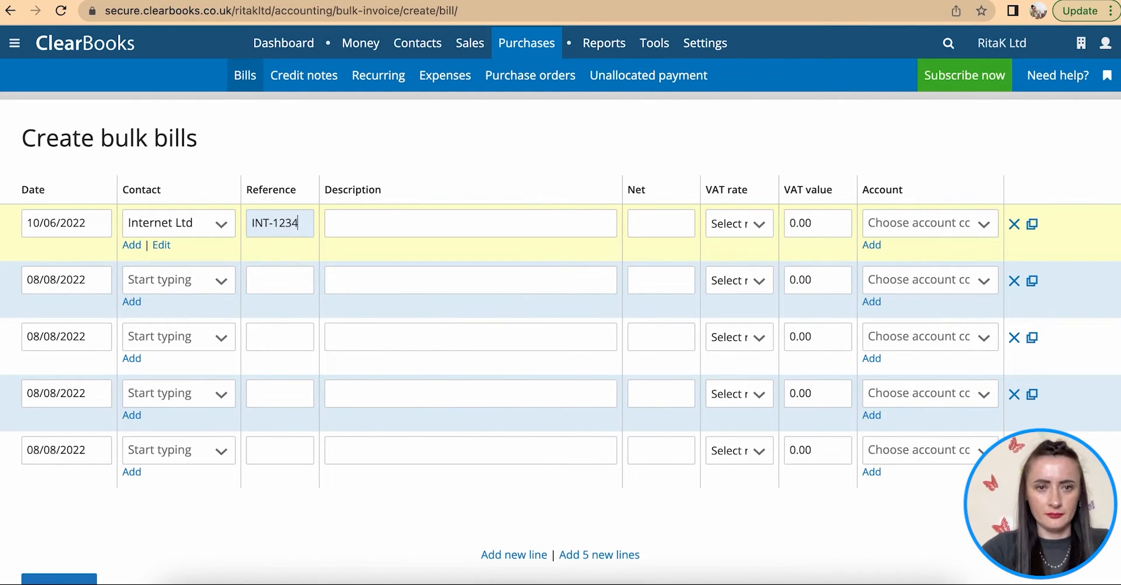
{"action": "left_click", "coordinate": [362, 230]}
{"action": "type", "text": "Monthly Internet"}
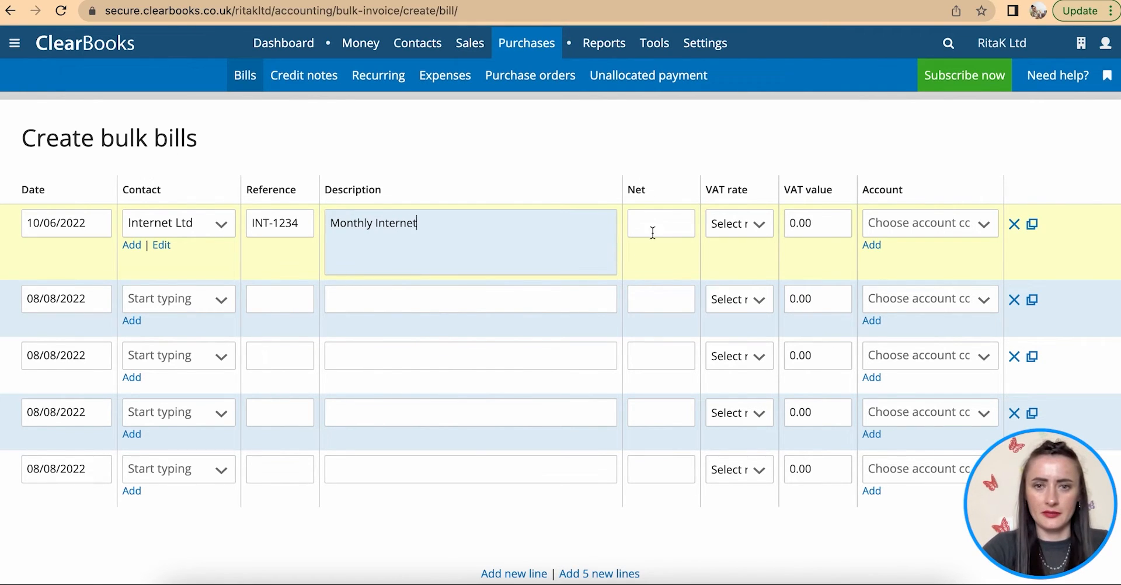
{"action": "left_click", "coordinate": [645, 222]}
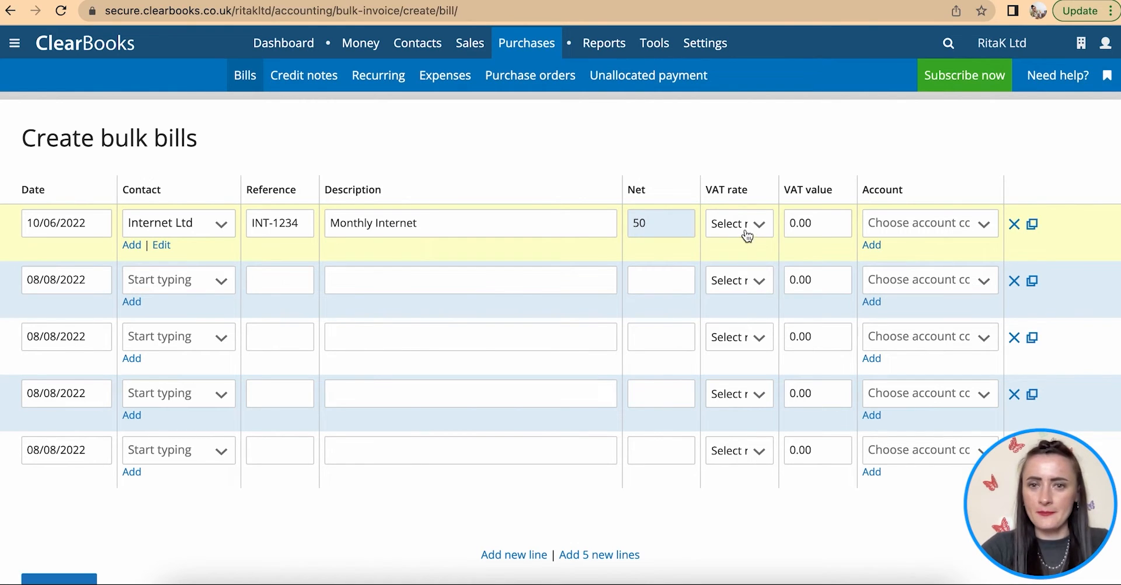
{"action": "left_click", "coordinate": [743, 230]}
{"action": "left_click", "coordinate": [746, 284]}
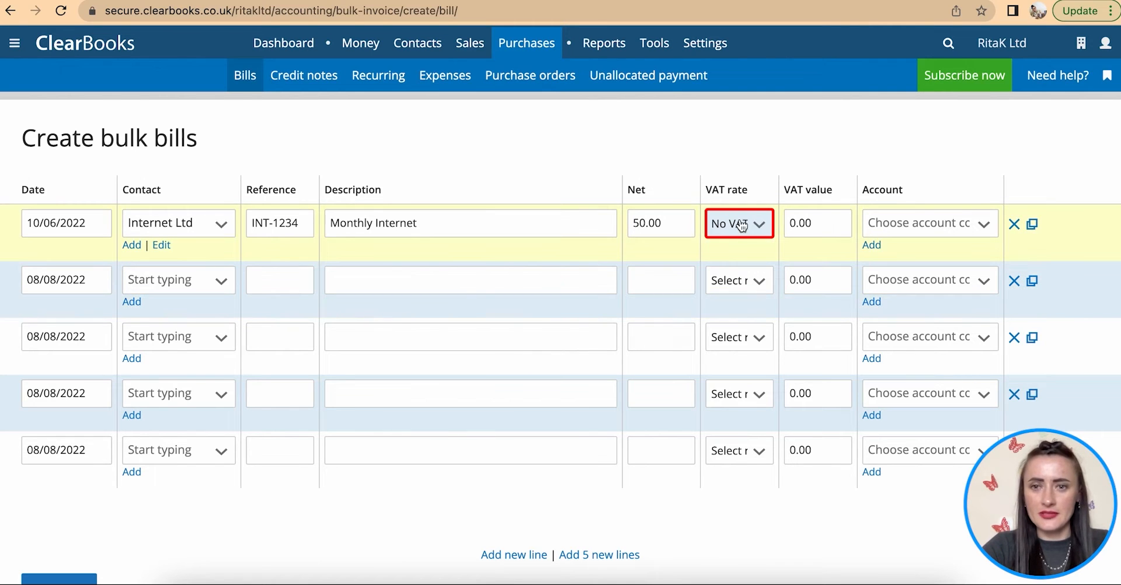
{"action": "left_click", "coordinate": [917, 227]}
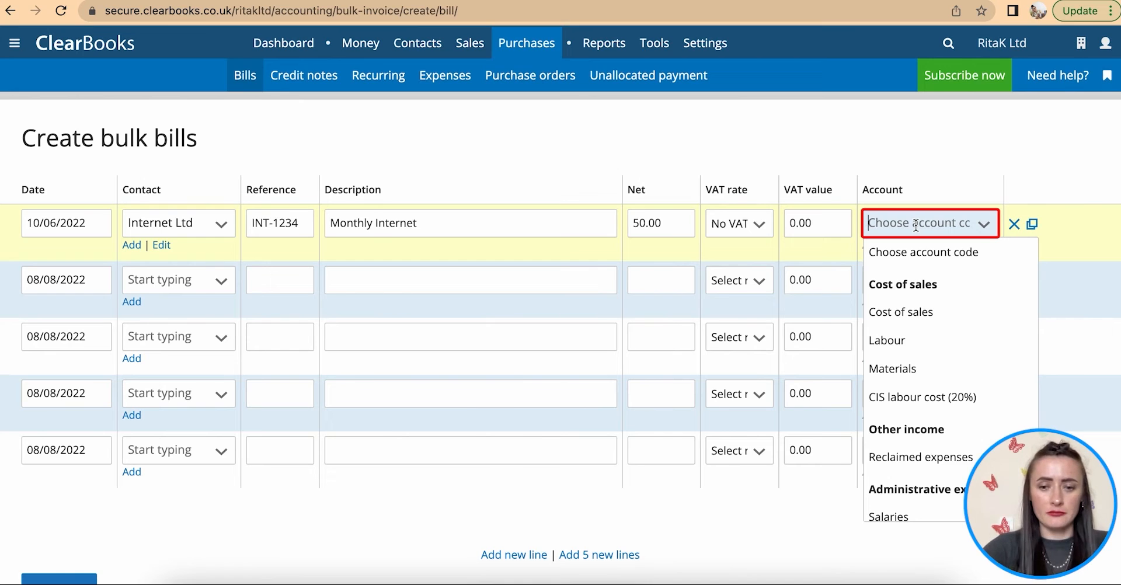
{"action": "type", "text": "int"}
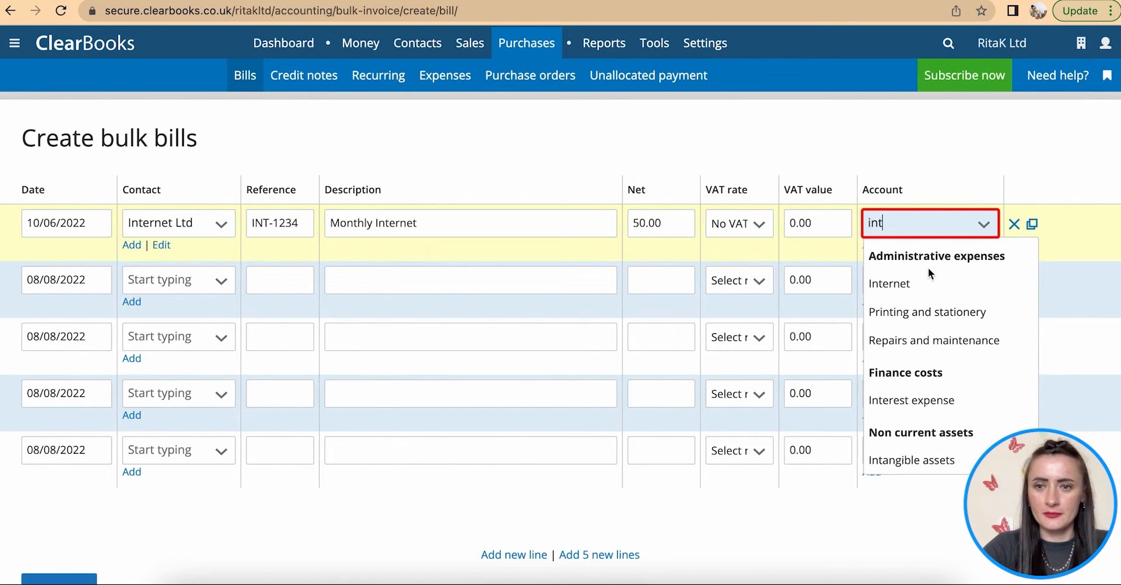
{"action": "left_click", "coordinate": [923, 284]}
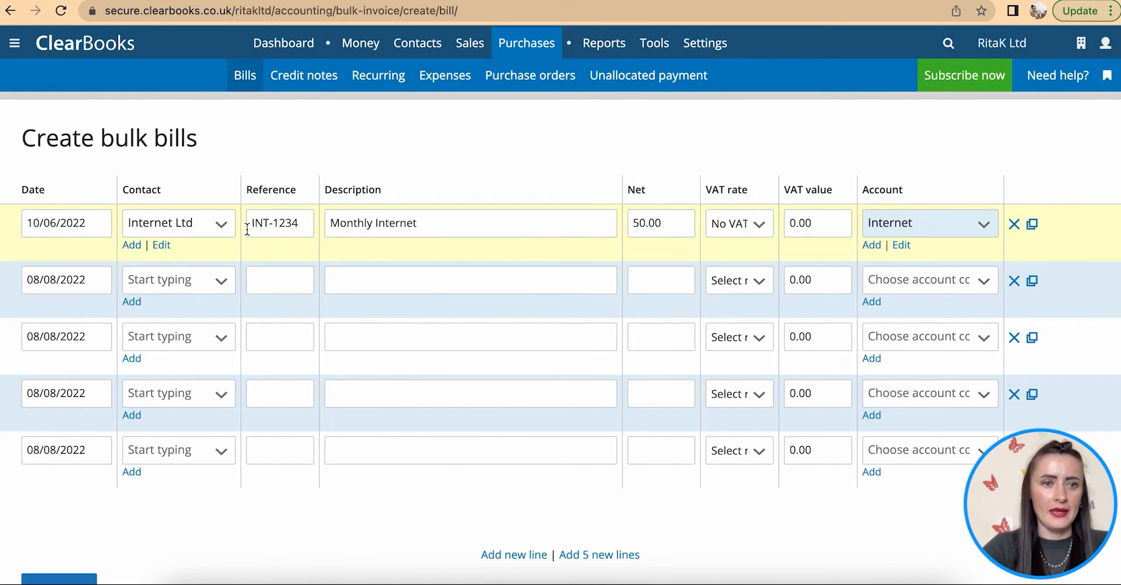
- Date the second bulk row 10/06/2022 and choose Phone Ltd as its supplier
{"action": "left_click", "coordinate": [75, 281]}
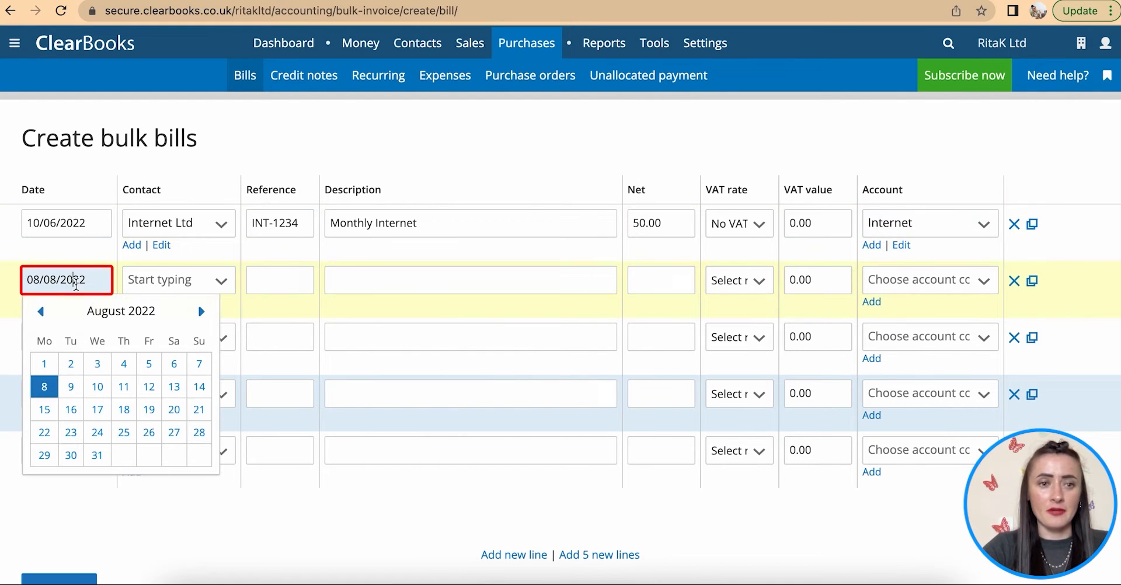
{"action": "left_click", "coordinate": [41, 311]}
{"action": "left_click", "coordinate": [42, 312]}
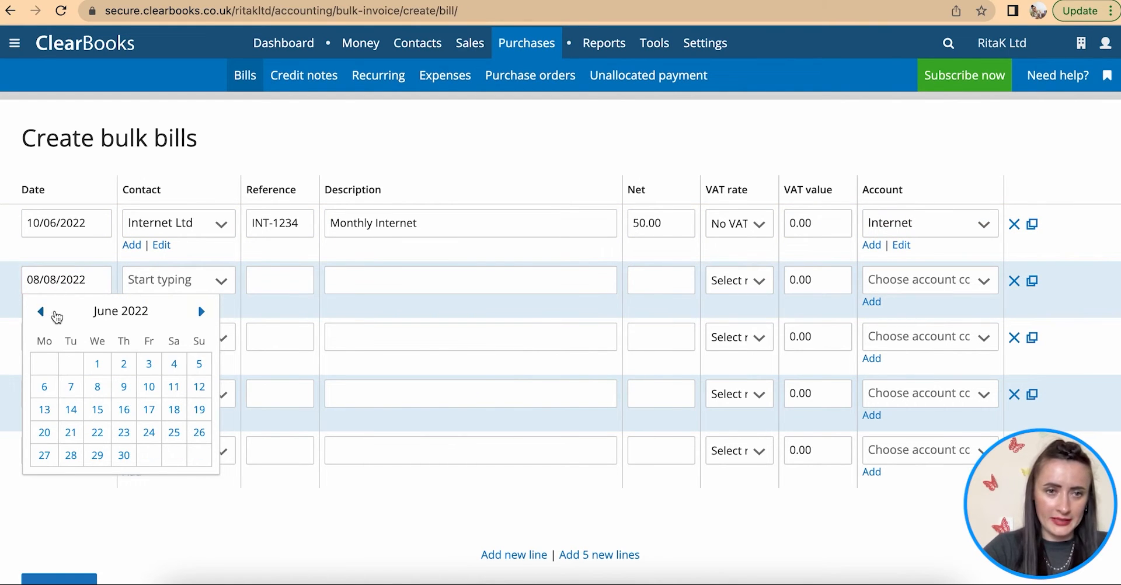
{"action": "left_click", "coordinate": [153, 388]}
{"action": "left_click", "coordinate": [187, 284]}
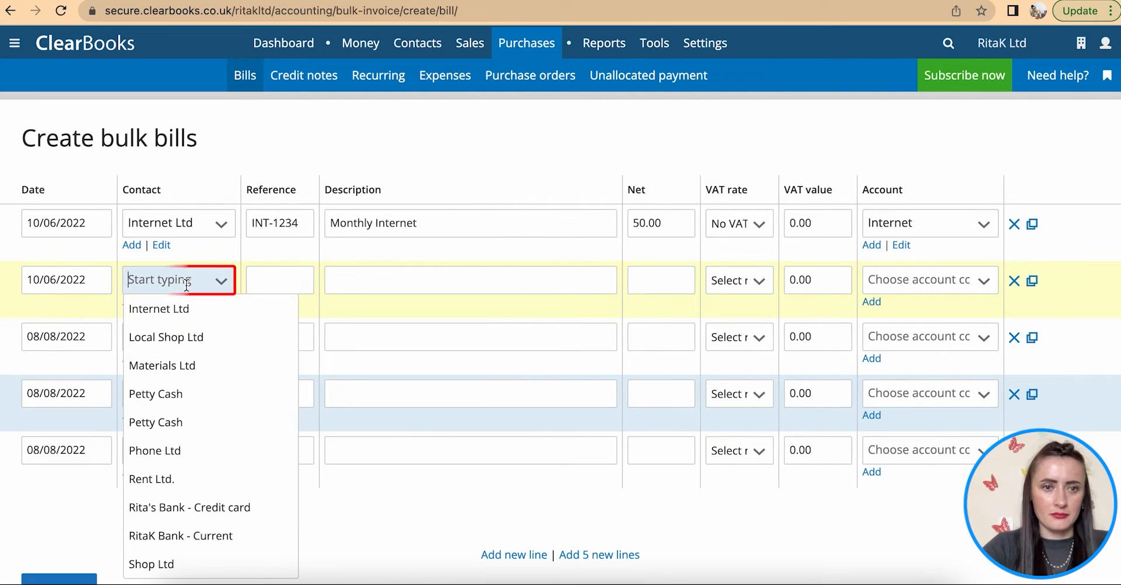
{"action": "left_click", "coordinate": [179, 449]}
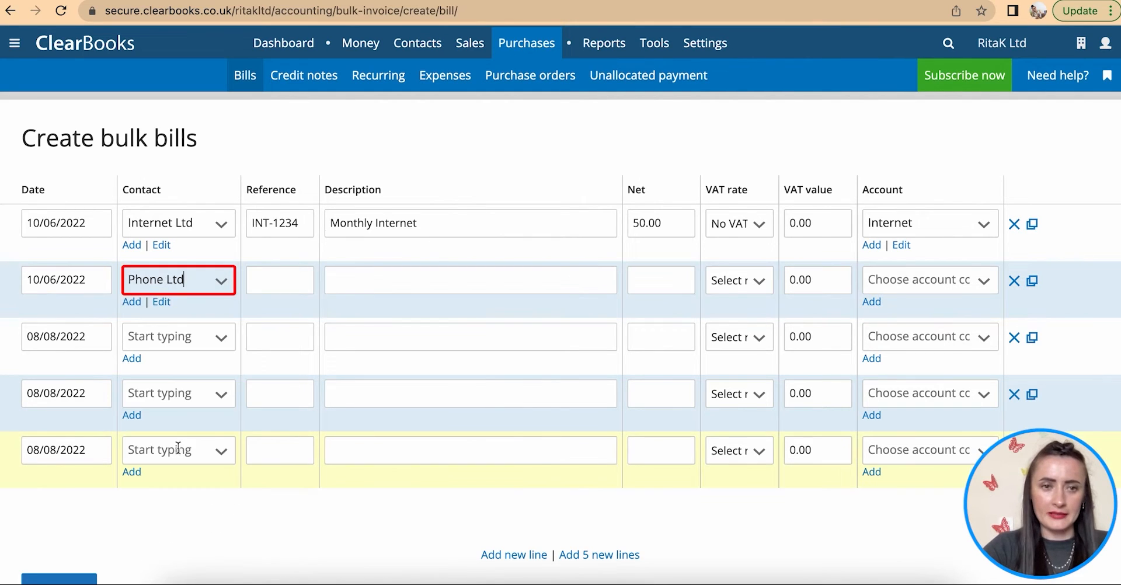
- Enter reference PHONE-1234, description 'Monthly phone bill' and net 30.00 on the second row
{"action": "left_click", "coordinate": [280, 272]}
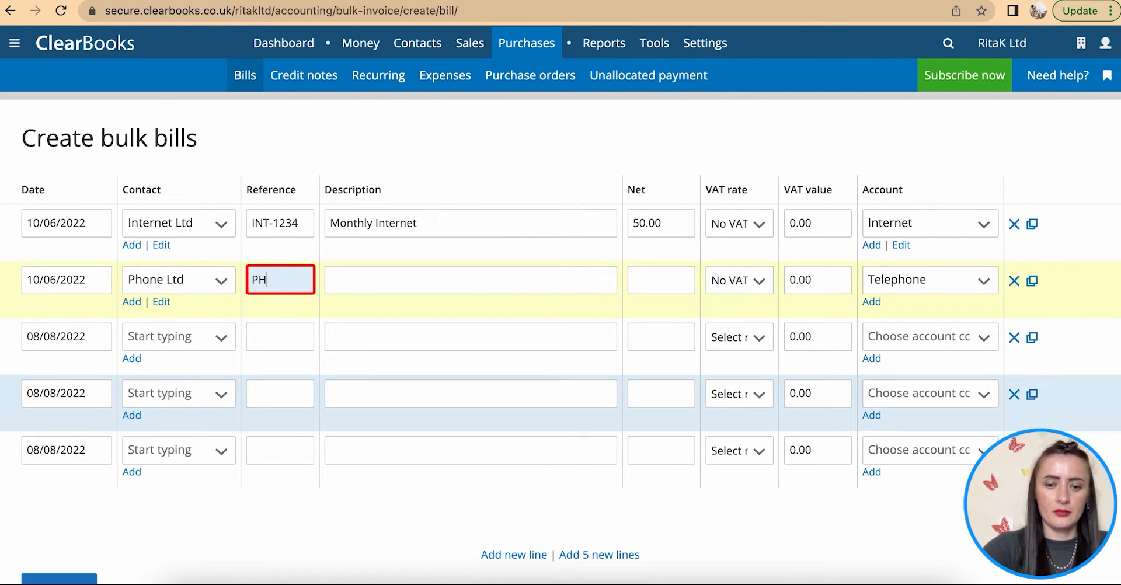
{"action": "type", "text": "PHONE-1234"}
{"action": "left_click", "coordinate": [362, 286]}
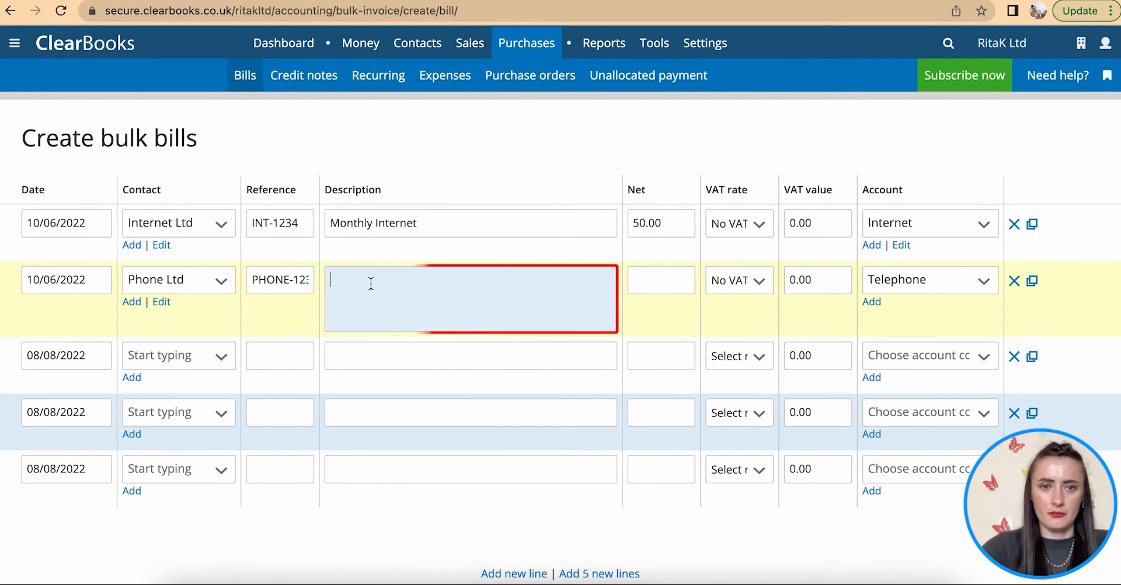
{"action": "type", "text": "Monthk"}
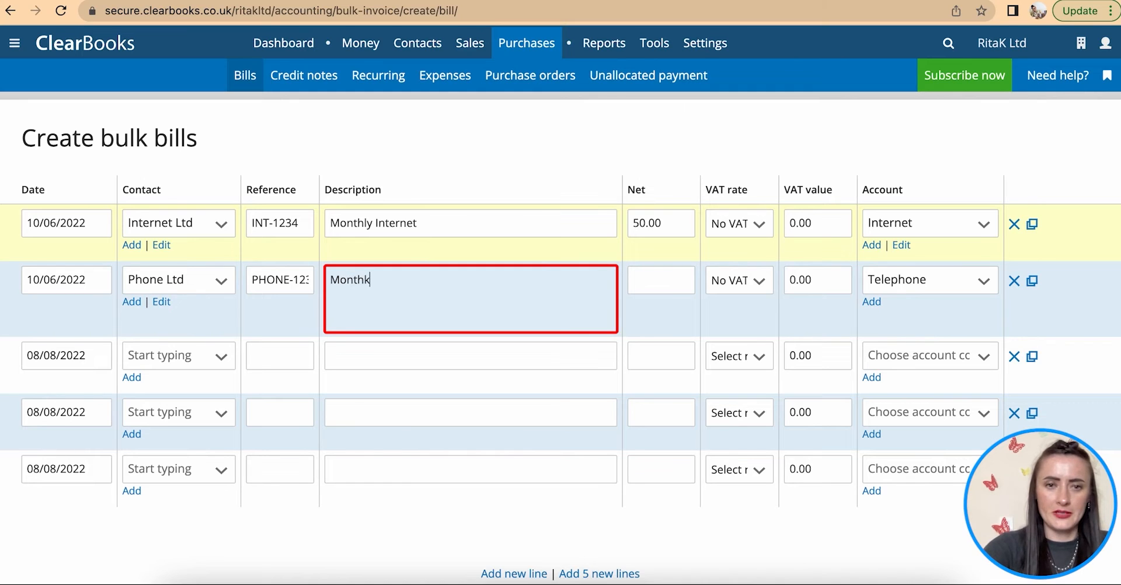
{"action": "key", "text": "BackSpace"}
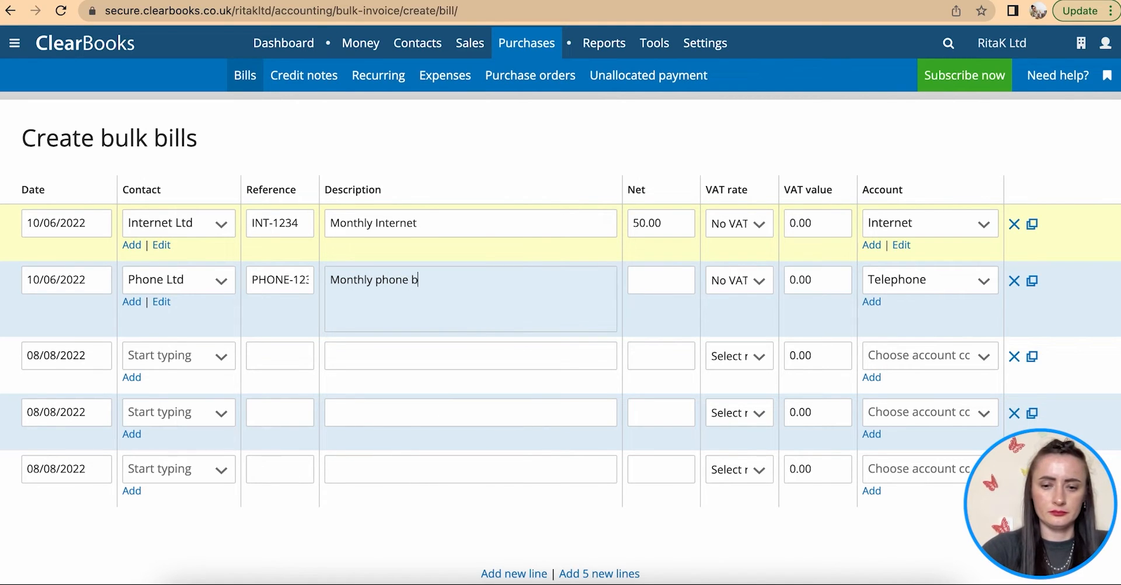
{"action": "left_click", "coordinate": [665, 285]}
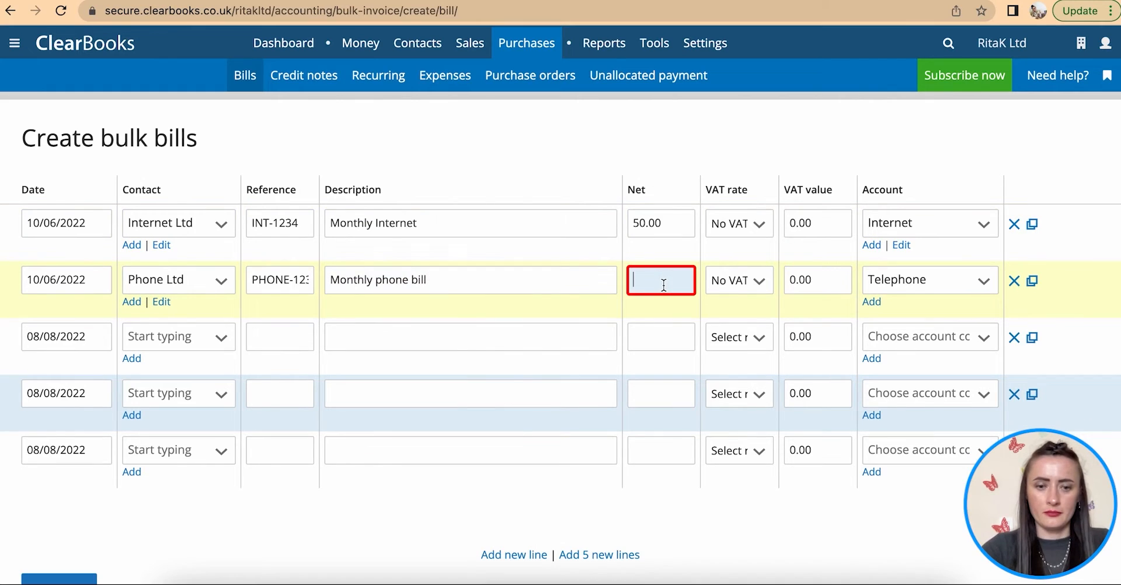
{"action": "type", "text": "30"}
{"action": "left_click", "coordinate": [728, 302]}
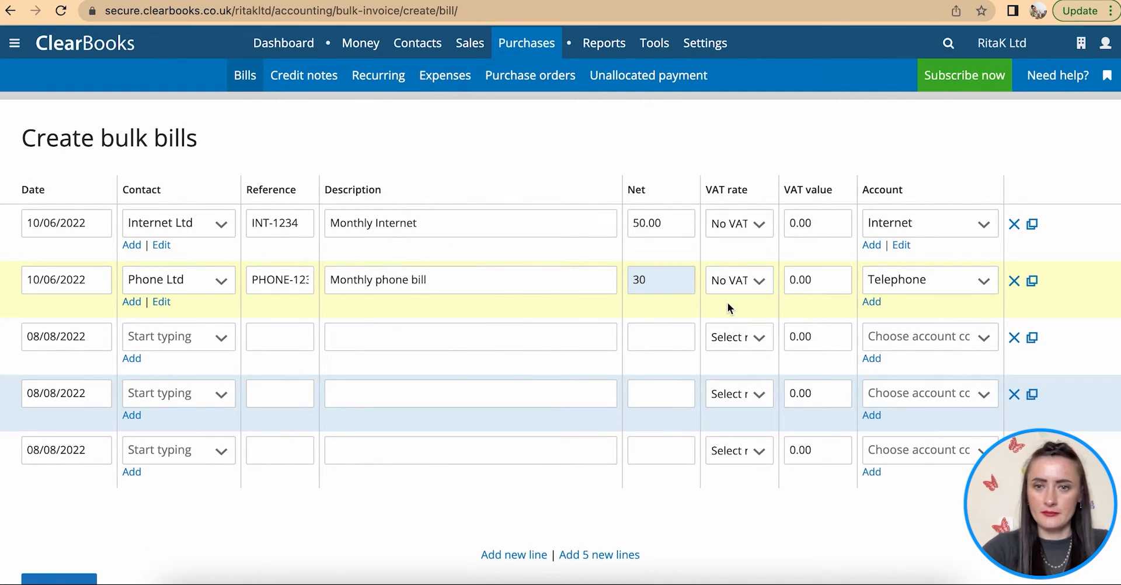
{"action": "left_click", "coordinate": [894, 280]}
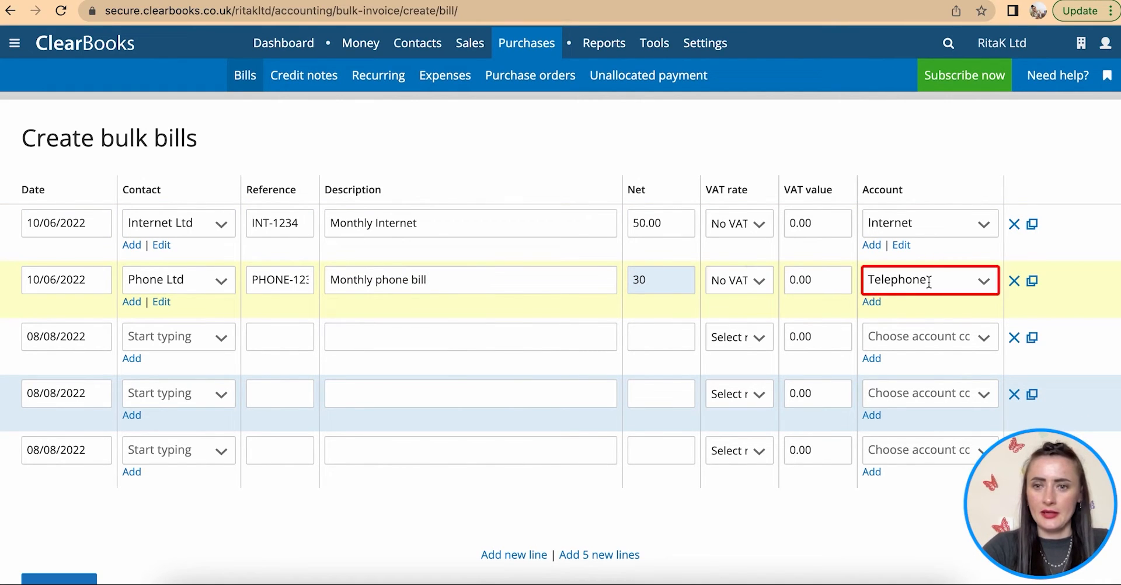
{"action": "left_click", "coordinate": [76, 337]}
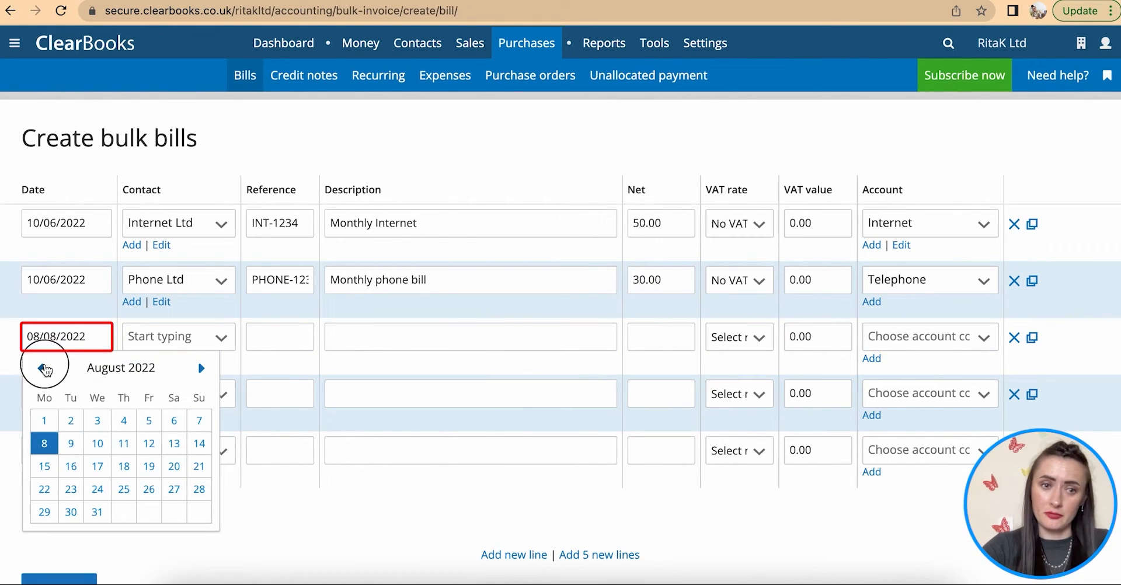
- Date the third bulk row 10/06/2022 and choose Rent Ltd. as its supplier
{"action": "left_click", "coordinate": [41, 368]}
{"action": "left_click", "coordinate": [41, 368]}
{"action": "left_click", "coordinate": [149, 444]}
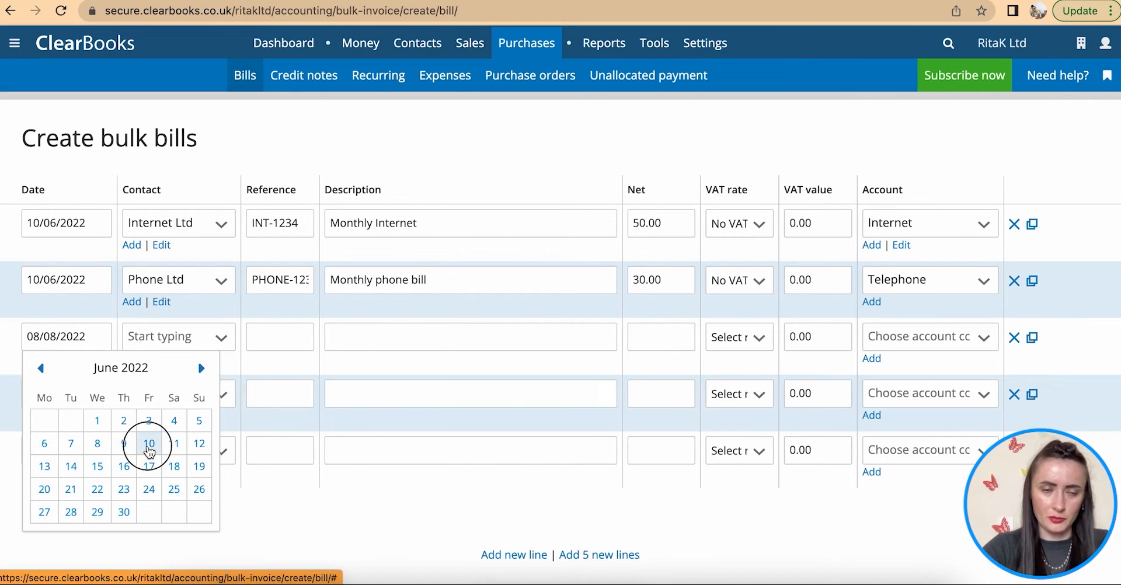
{"action": "left_click", "coordinate": [178, 339]}
{"action": "left_click", "coordinate": [176, 535]}
- Enter reference RENT-0722, description Rent and net 350 on the third row
{"action": "left_click", "coordinate": [270, 346]}
{"action": "type", "text": "R"}
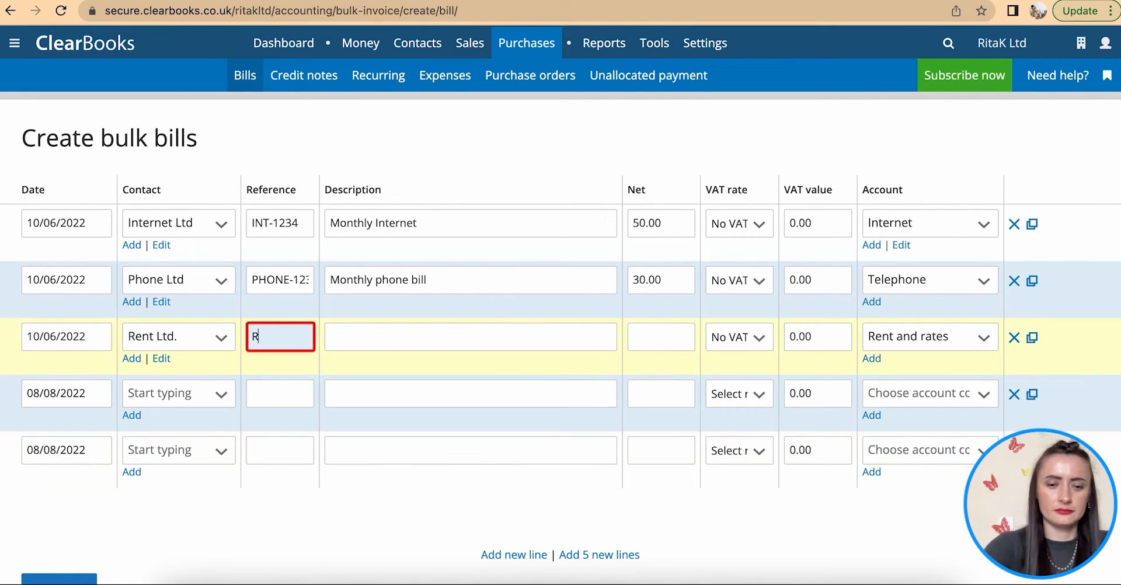
{"action": "type", "text": "ENT-0722"}
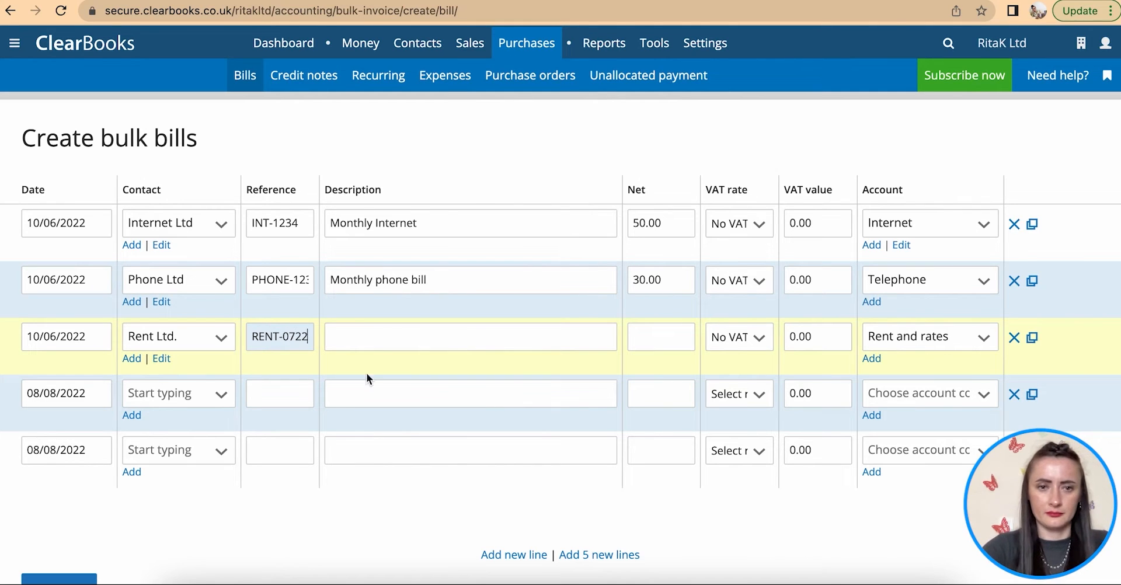
{"action": "left_click", "coordinate": [357, 337]}
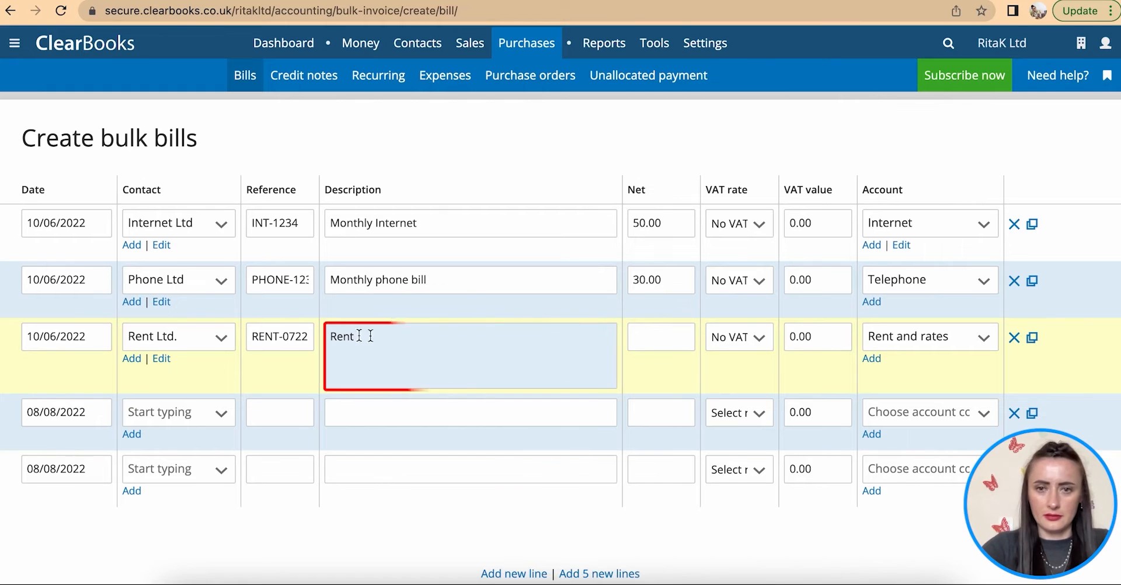
{"action": "left_click", "coordinate": [654, 334]}
{"action": "type", "text": "350"}
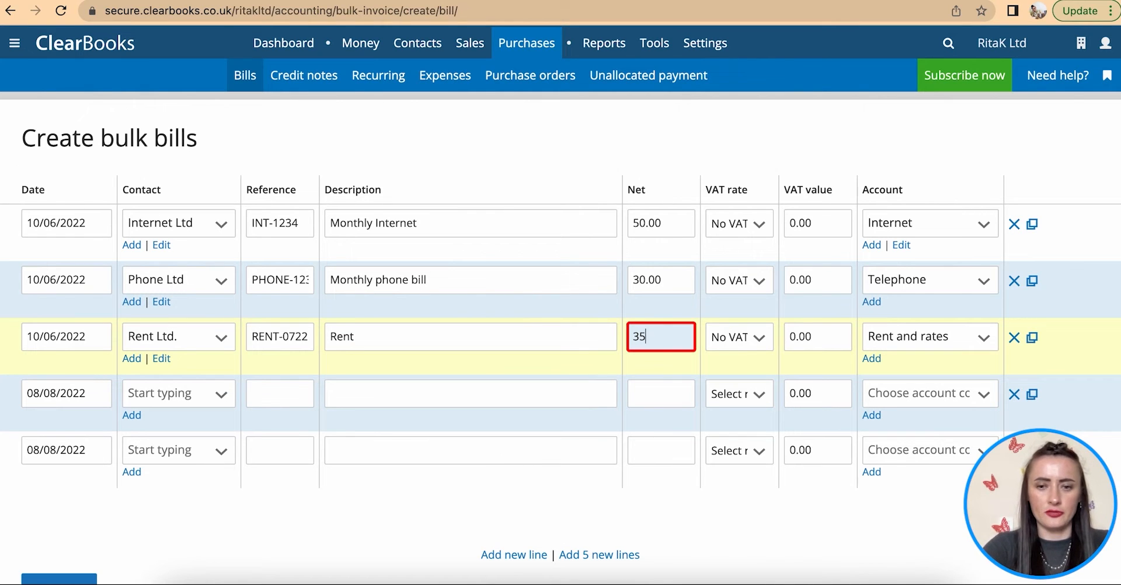
{"action": "key", "text": "Tab"}
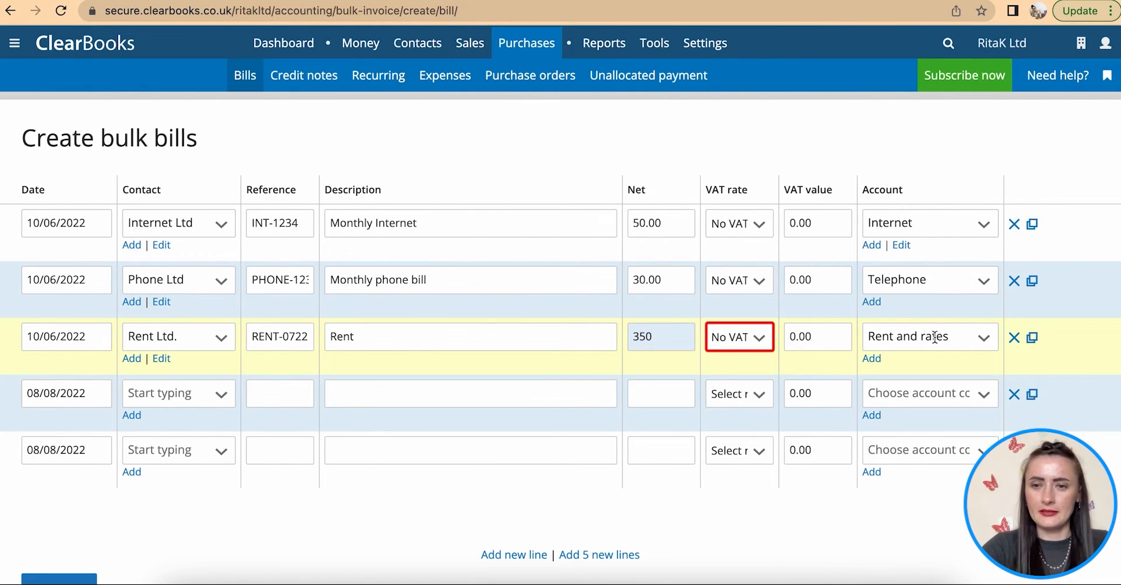
{"action": "left_click", "coordinate": [935, 337]}
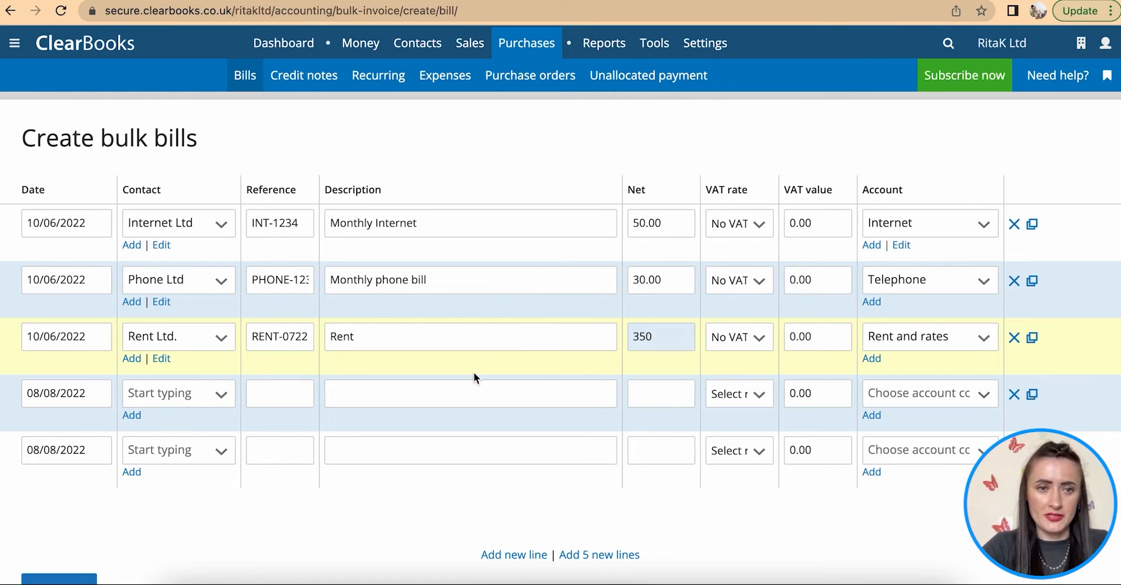
- Date the fourth bill line 10/07/2022 and set its supplier to Internet Ltd
{"action": "left_click", "coordinate": [89, 394]}
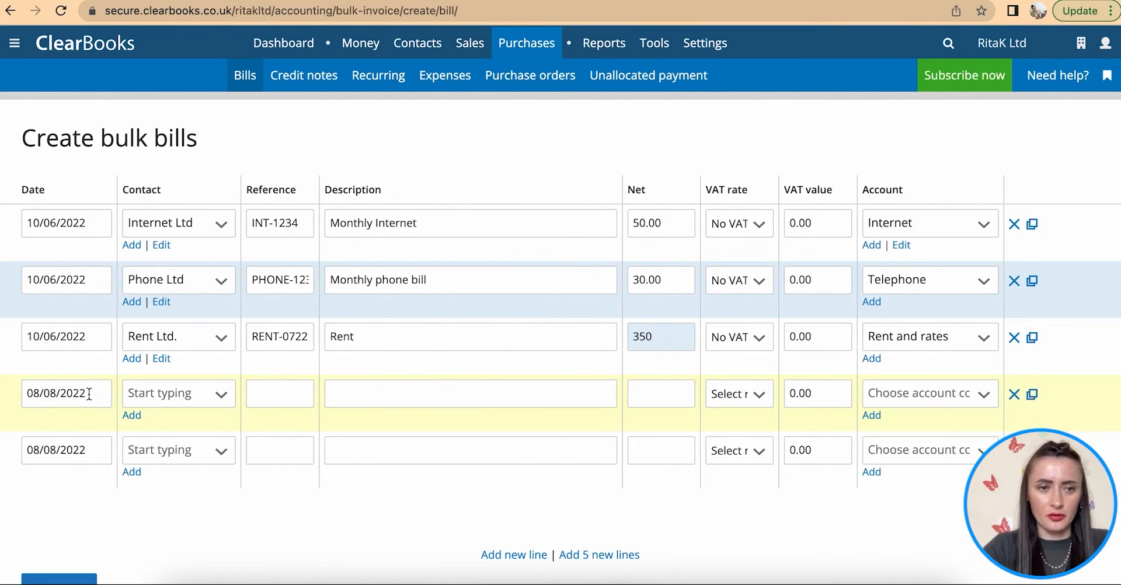
{"action": "left_click", "coordinate": [89, 394]}
{"action": "left_click", "coordinate": [42, 218]}
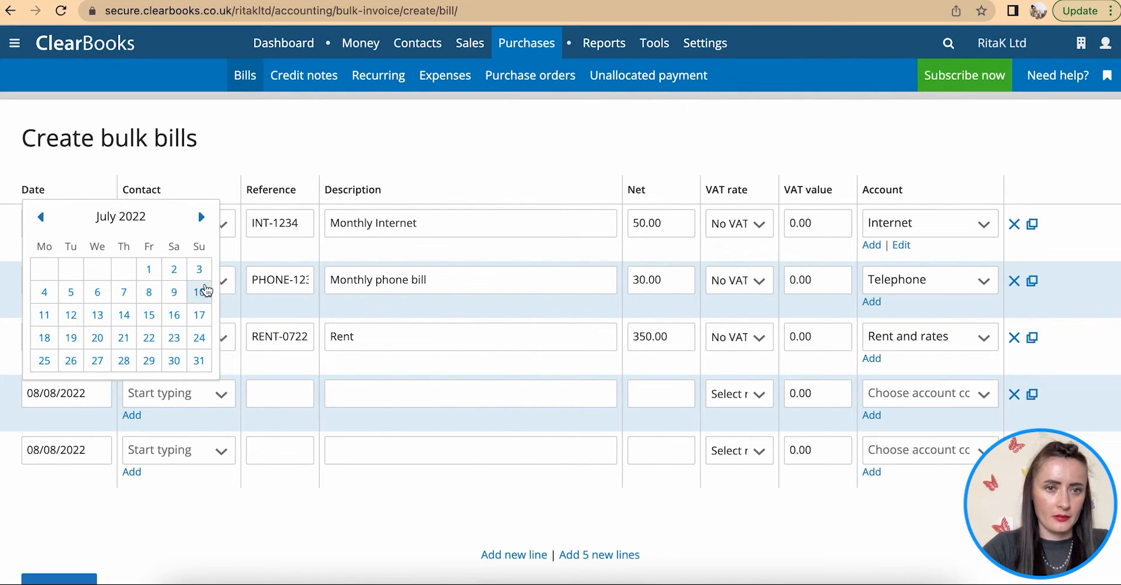
{"action": "left_click", "coordinate": [199, 292]}
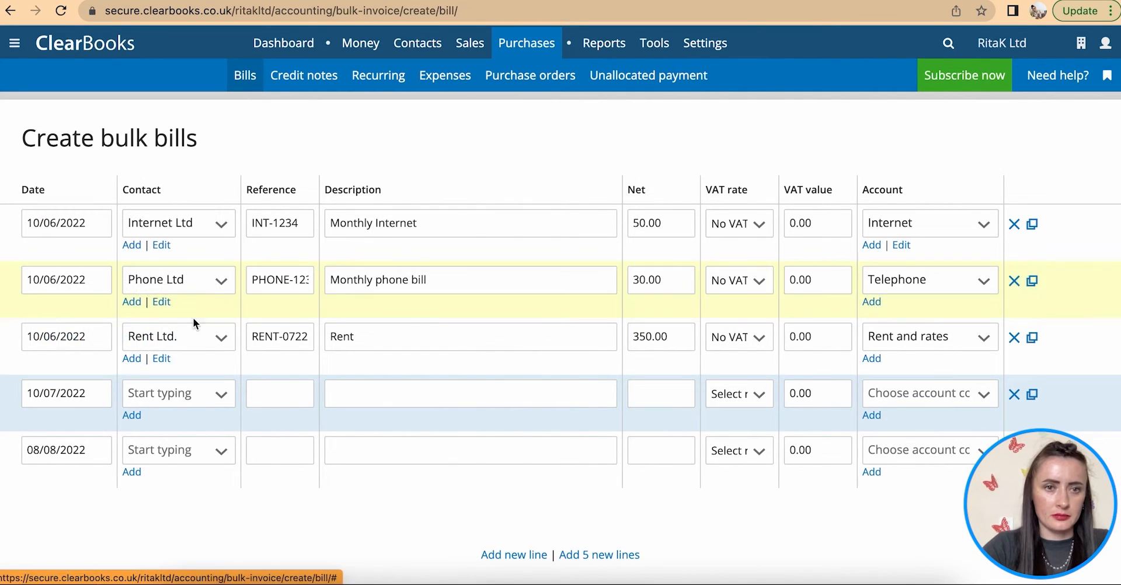
{"action": "left_click", "coordinate": [169, 393]}
{"action": "left_click", "coordinate": [188, 425]}
- Give the fourth line reference INT-1235, adapted from the first line's INT-1234
{"action": "left_click", "coordinate": [280, 395]}
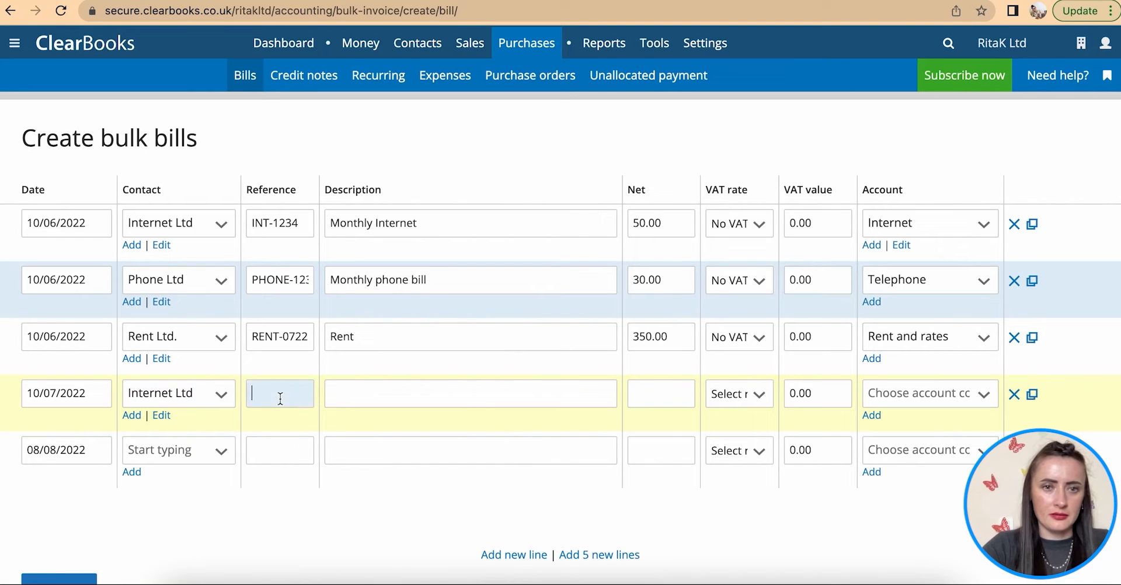
{"action": "left_click", "coordinate": [303, 223]}
{"action": "left_click_drag", "start_coordinate": [304, 223], "coordinate": [205, 220]}
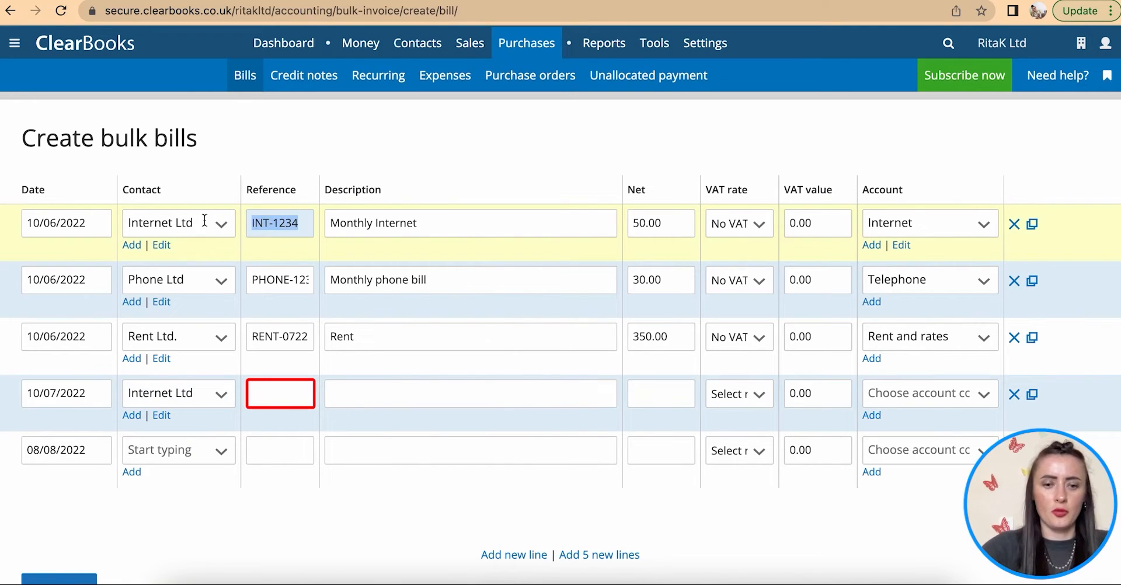
{"action": "key", "text": "ctrl+c"}
{"action": "left_click", "coordinate": [274, 395]}
{"action": "key", "text": "ctrl+v"}
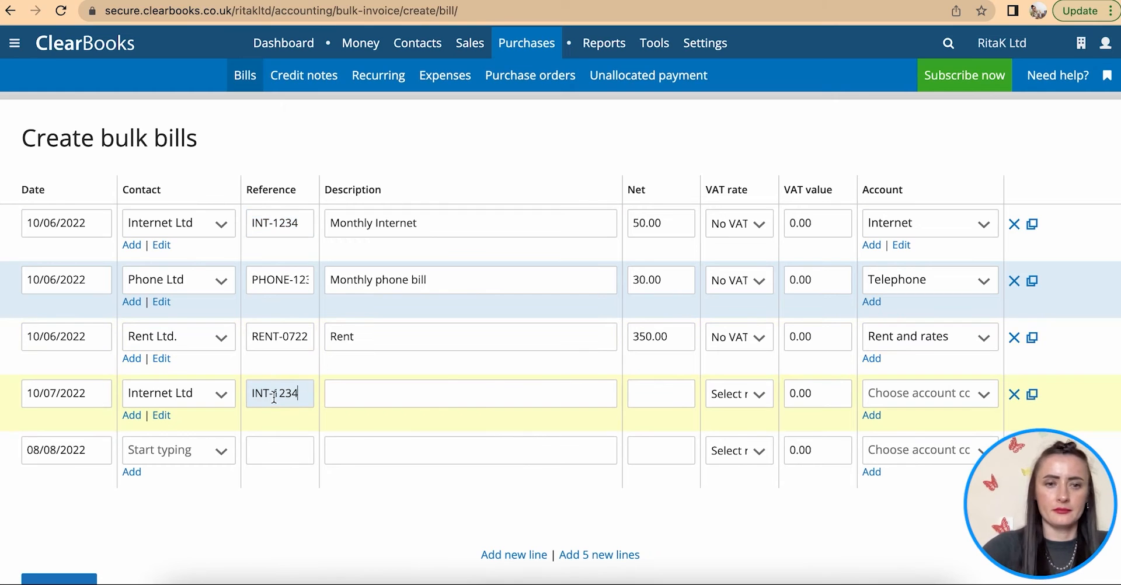
{"action": "left_click", "coordinate": [517, 208]}
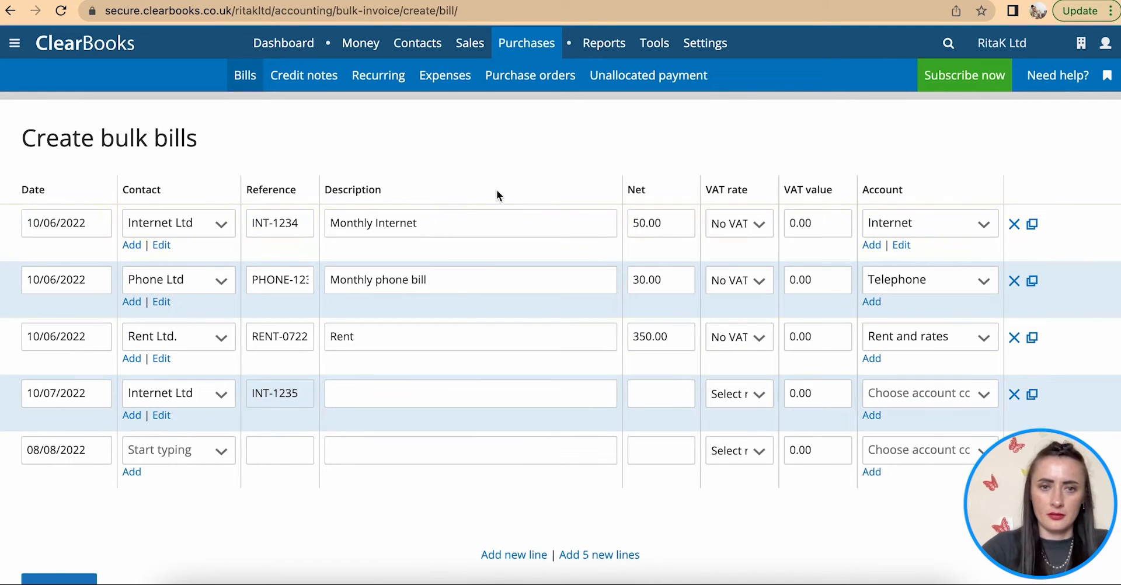
- Fill the line with description Monthly Internet, net 50.00, No VAT and the Internet account
{"action": "left_click_drag", "start_coordinate": [452, 222], "coordinate": [275, 220]}
{"action": "left_click", "coordinate": [367, 395]}
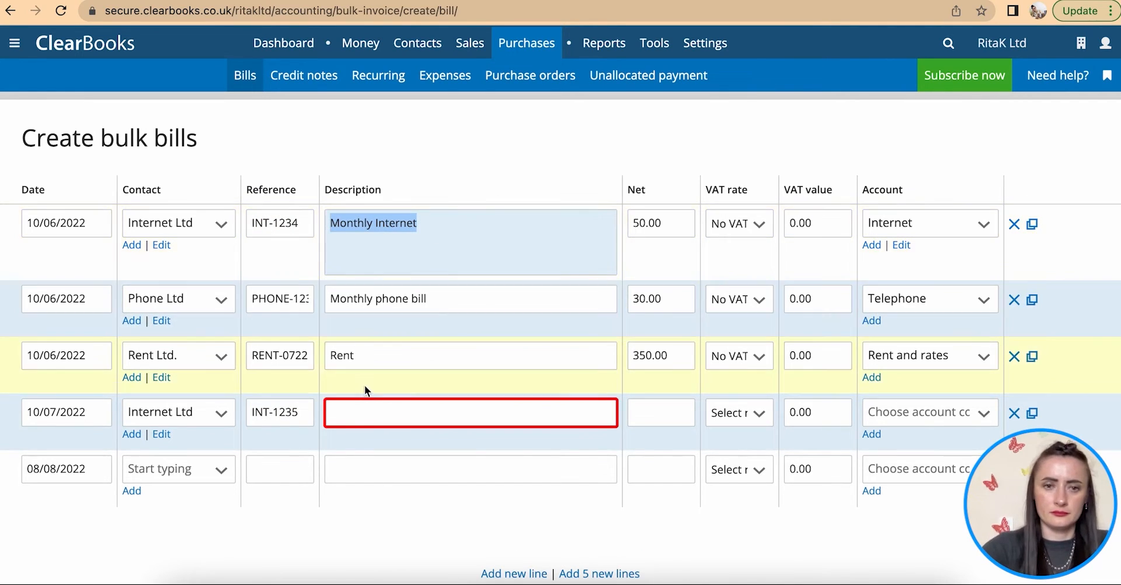
{"action": "key", "text": "ctrl+v"}
{"action": "left_click", "coordinate": [661, 391]}
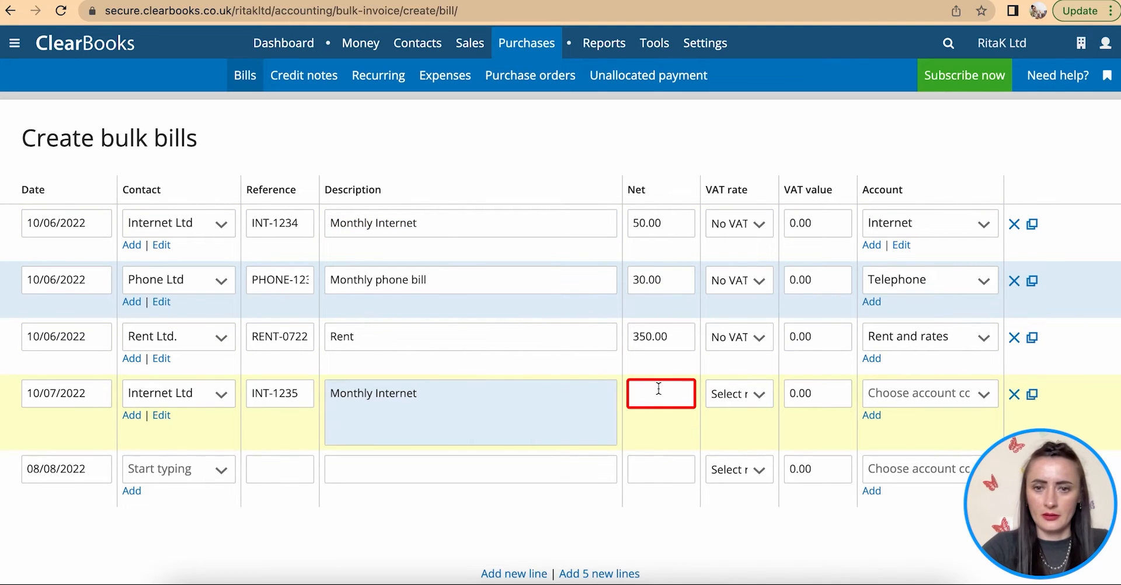
{"action": "type", "text": "50"}
{"action": "left_click", "coordinate": [761, 399]}
{"action": "left_click", "coordinate": [753, 452]}
{"action": "left_click", "coordinate": [920, 394]}
{"action": "type", "text": "int"}
{"action": "left_click", "coordinate": [889, 453]}
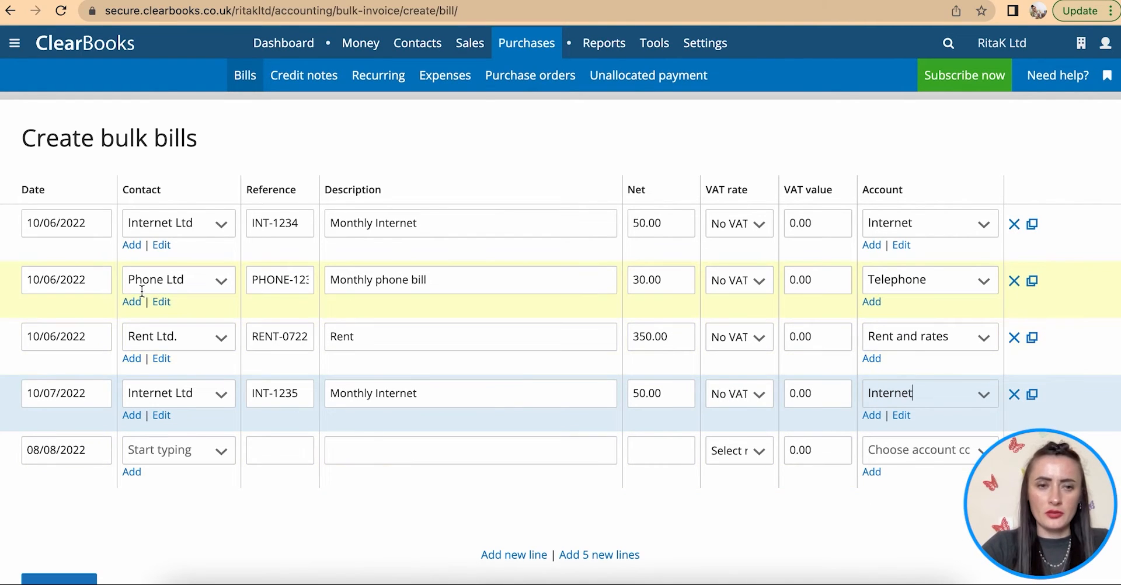
- Duplicate the Phone Ltd line, dated 10/07/2022 with reference PHONE-1235
{"action": "left_click", "coordinate": [1033, 283]}
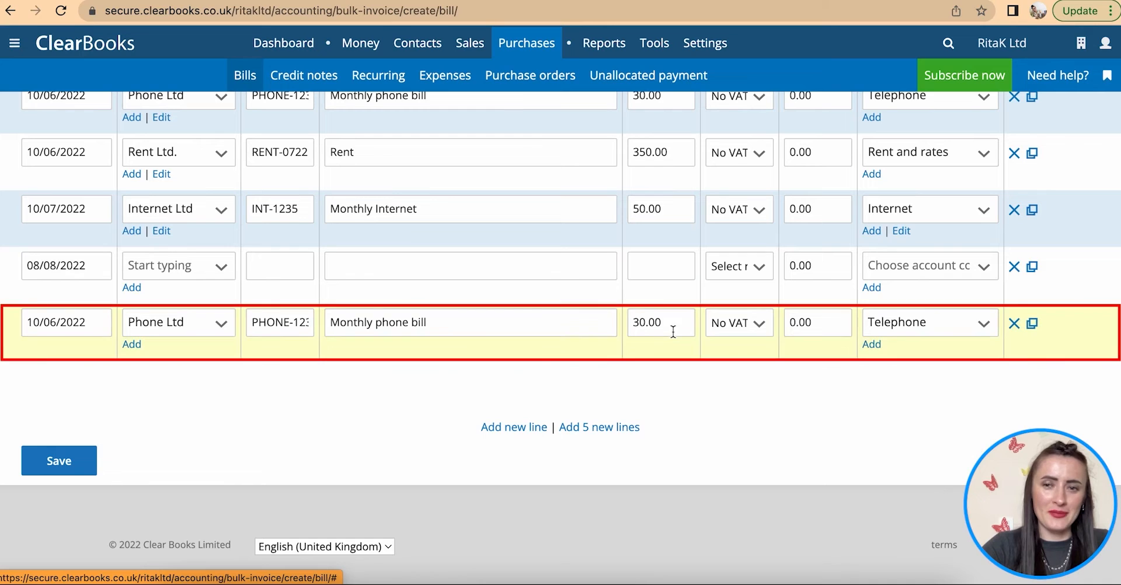
{"action": "left_click", "coordinate": [94, 325]}
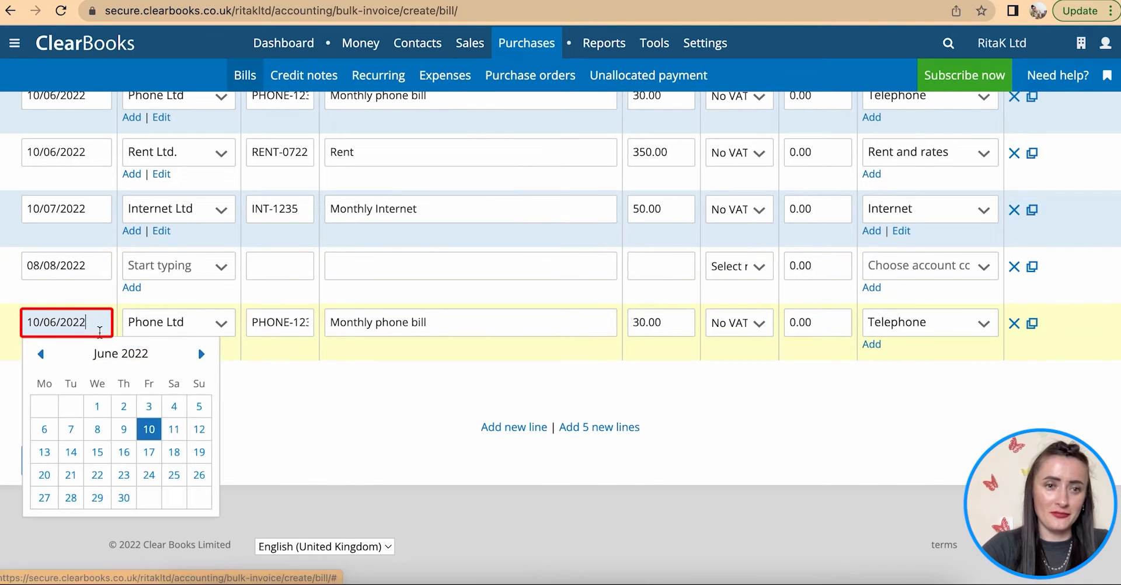
{"action": "left_click", "coordinate": [201, 354]}
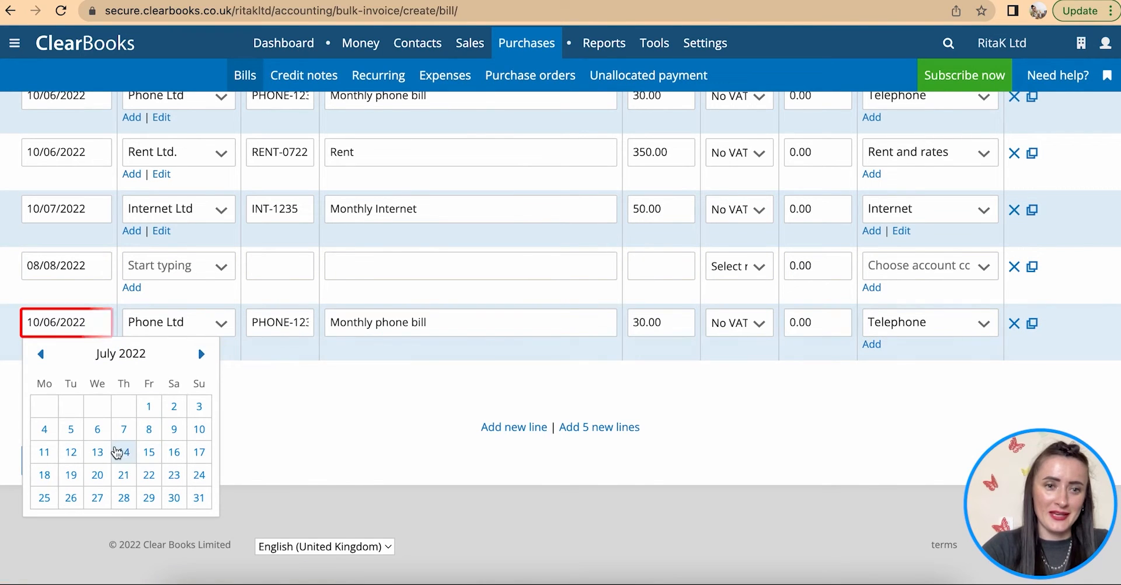
{"action": "left_click", "coordinate": [208, 431]}
{"action": "left_click", "coordinate": [294, 325]}
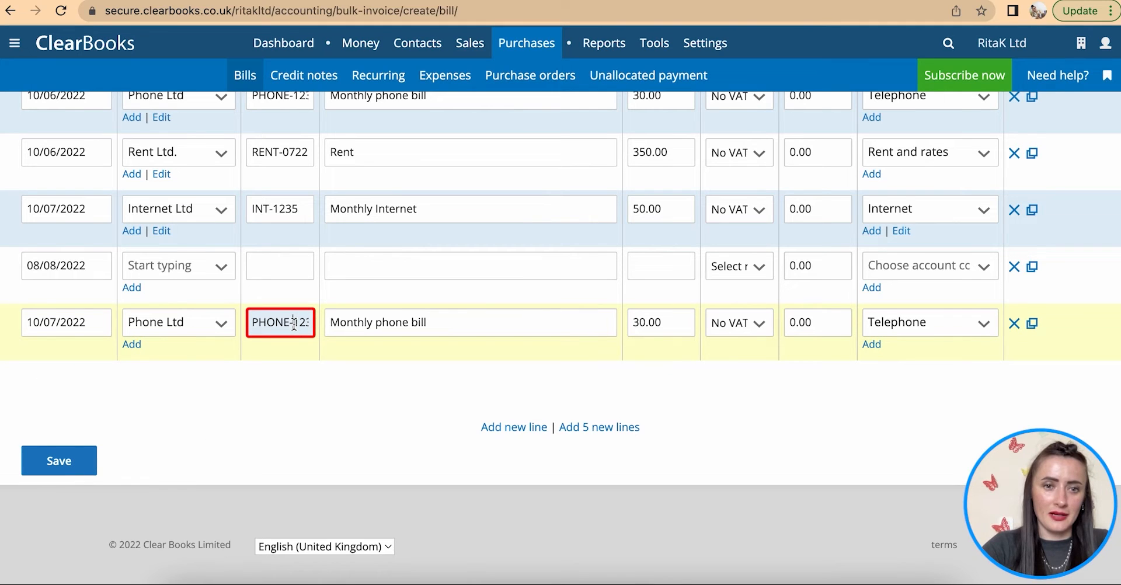
{"action": "key", "text": "End"}
{"action": "type", "text": "4"}
{"action": "key", "text": "BackSpace"}
{"action": "type", "text": "5"}
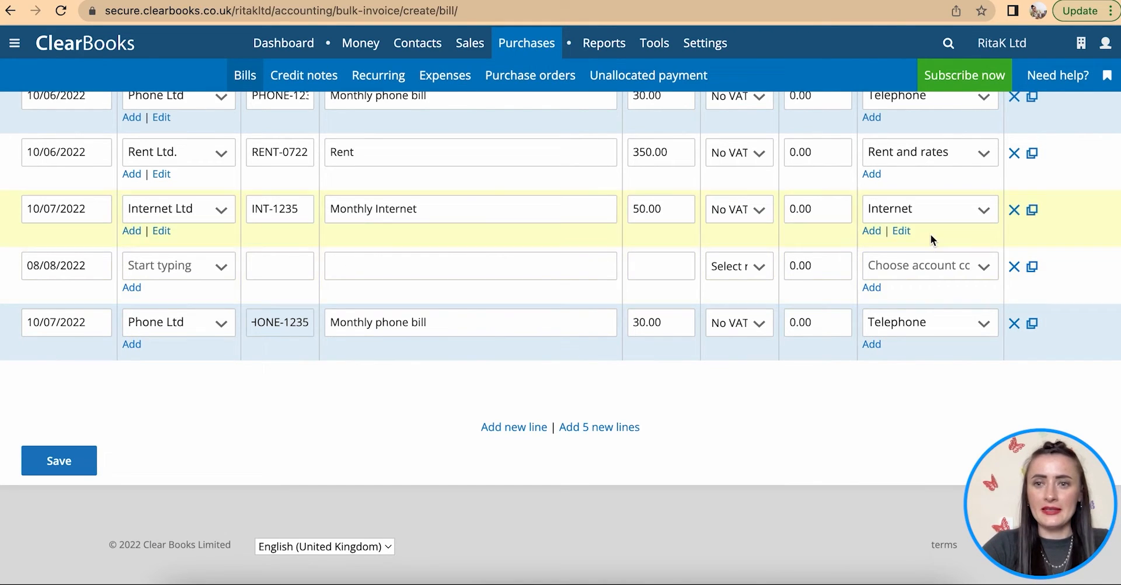
- Delete the empty 08/08/2022 line and save the bulk bills
{"action": "left_click", "coordinate": [1015, 268]}
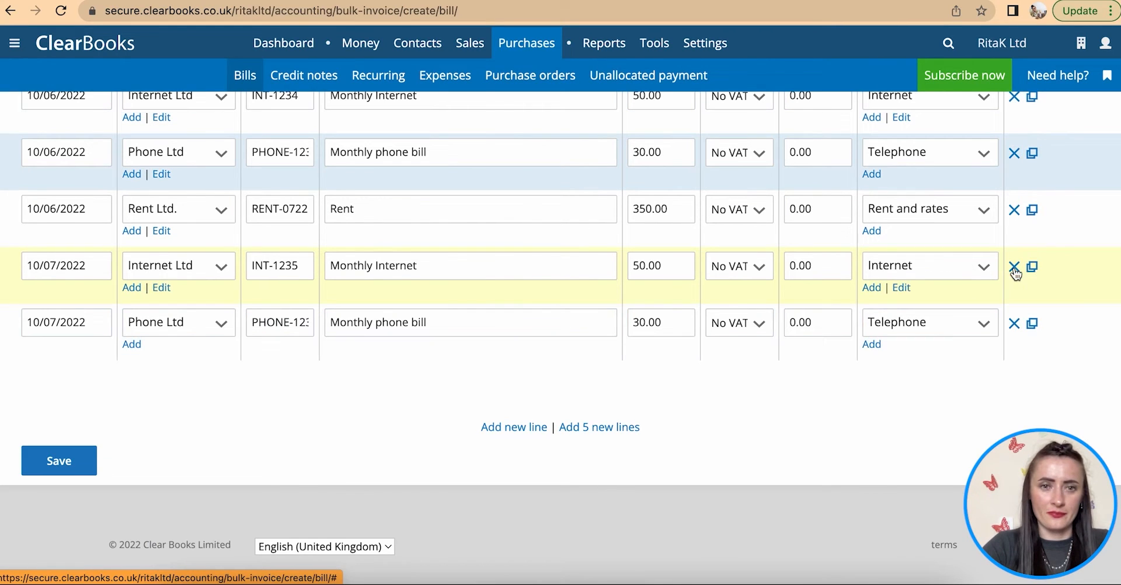
{"action": "scroll", "coordinate": [514, 263], "scroll_direction": "up", "scroll_amount": 3}
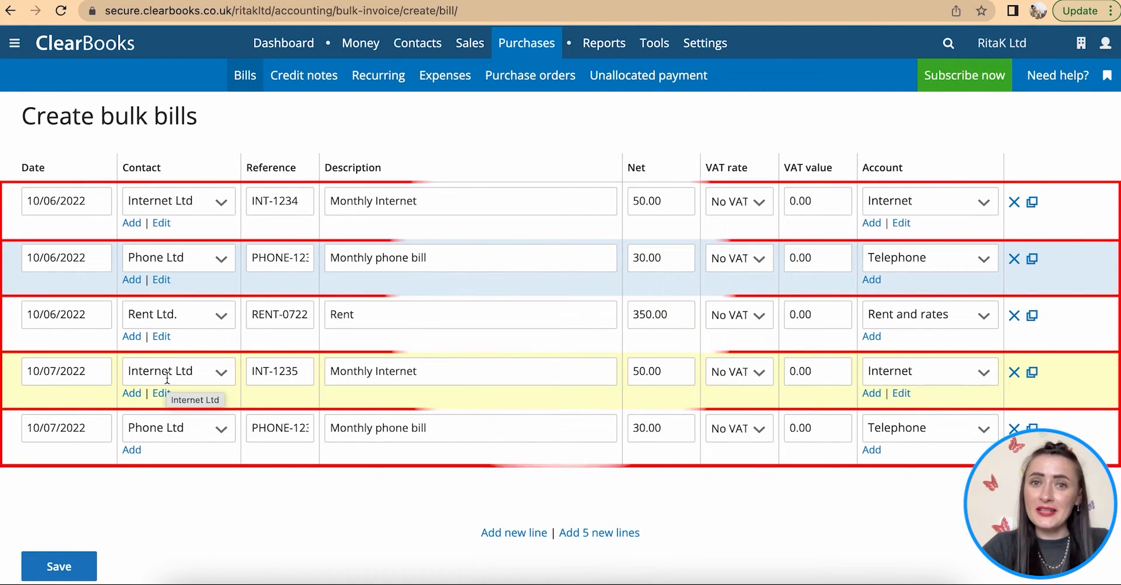
{"action": "scroll", "coordinate": [86, 471], "scroll_direction": "down", "scroll_amount": 1}
{"action": "scroll", "coordinate": [86, 477], "scroll_direction": "down", "scroll_amount": 1}
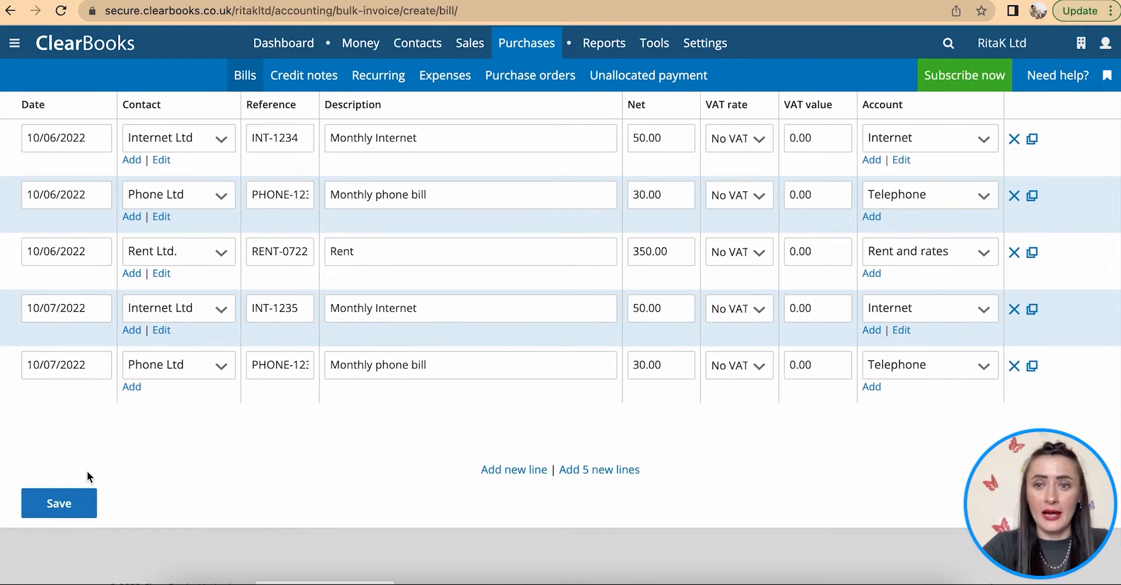
{"action": "left_click", "coordinate": [63, 506]}
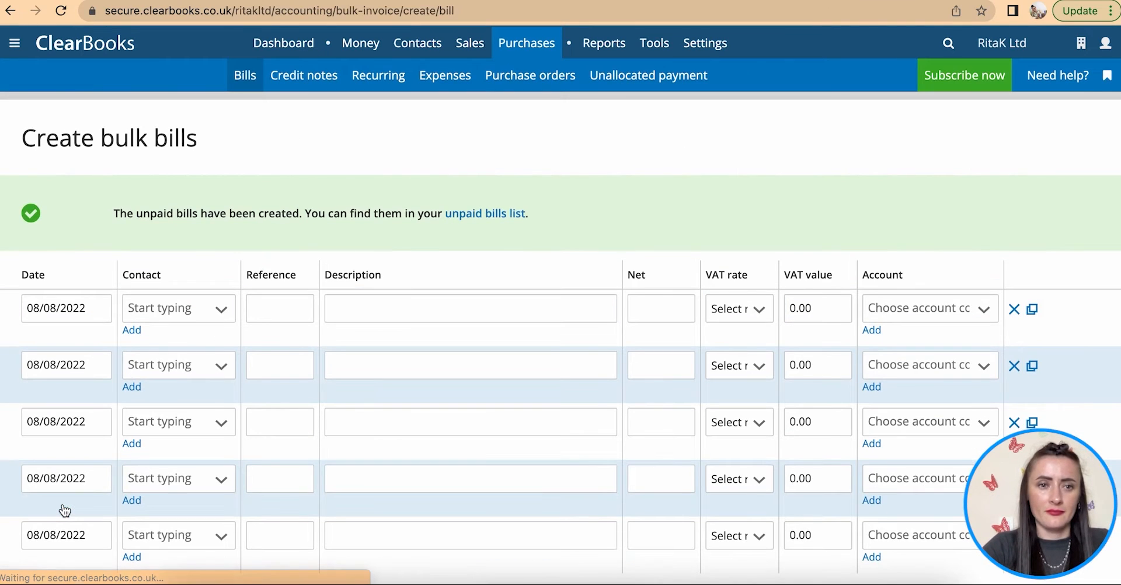
- Open the Unpaid bills list showing RKPO000006 to RKPO000010 alongside RKPO000001
{"action": "left_click", "coordinate": [254, 83]}
{"action": "scroll", "coordinate": [414, 326], "scroll_direction": "down", "scroll_amount": 3}
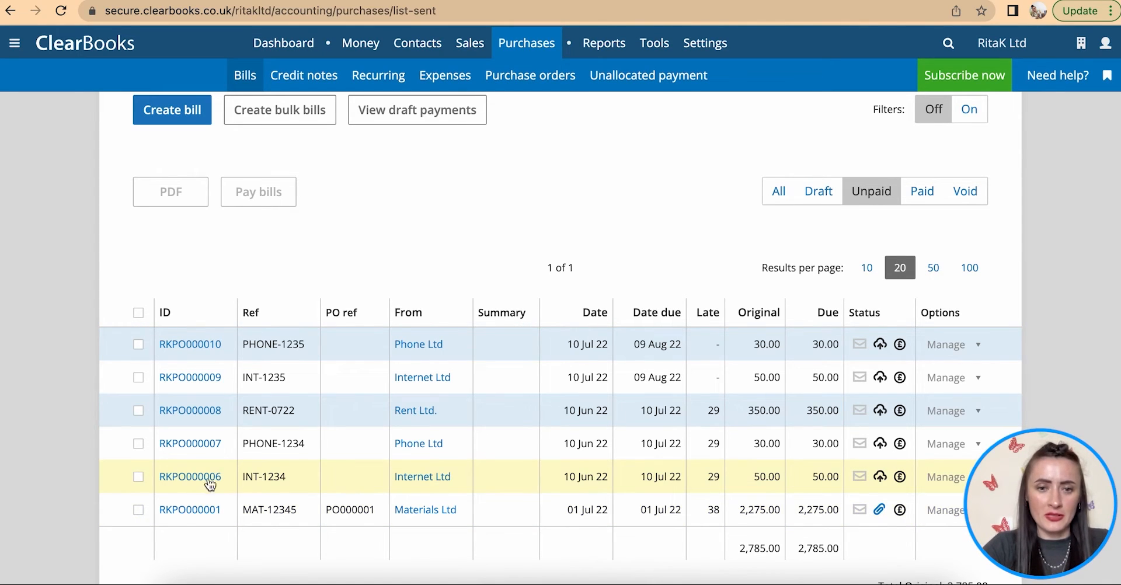
- Attach Internet Ltd.pdf to Internet Ltd bill RKPO000006
{"action": "left_click", "coordinate": [881, 478]}
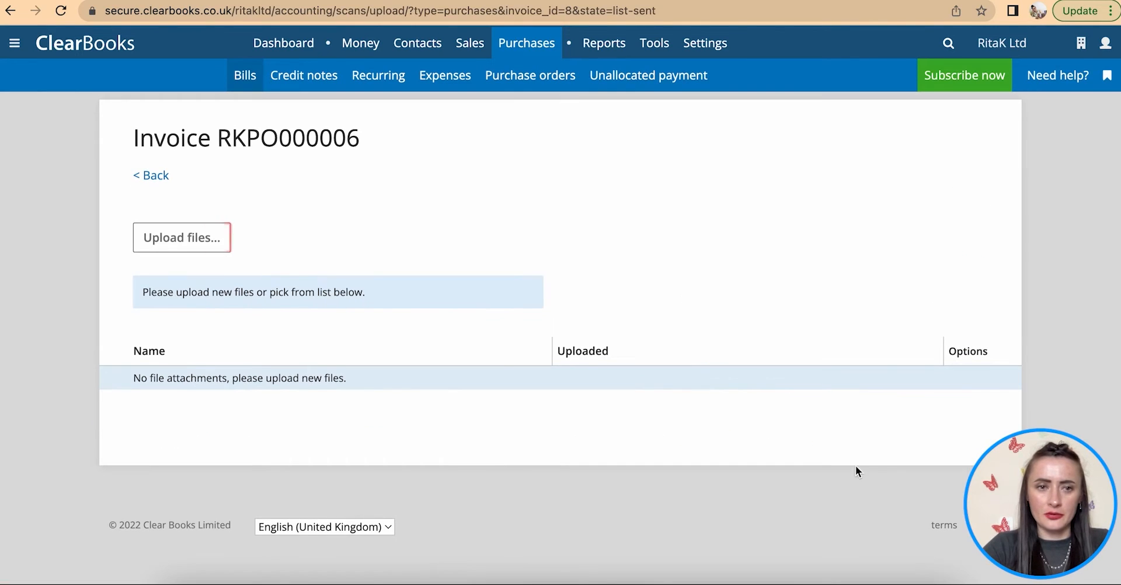
{"action": "left_click", "coordinate": [168, 237]}
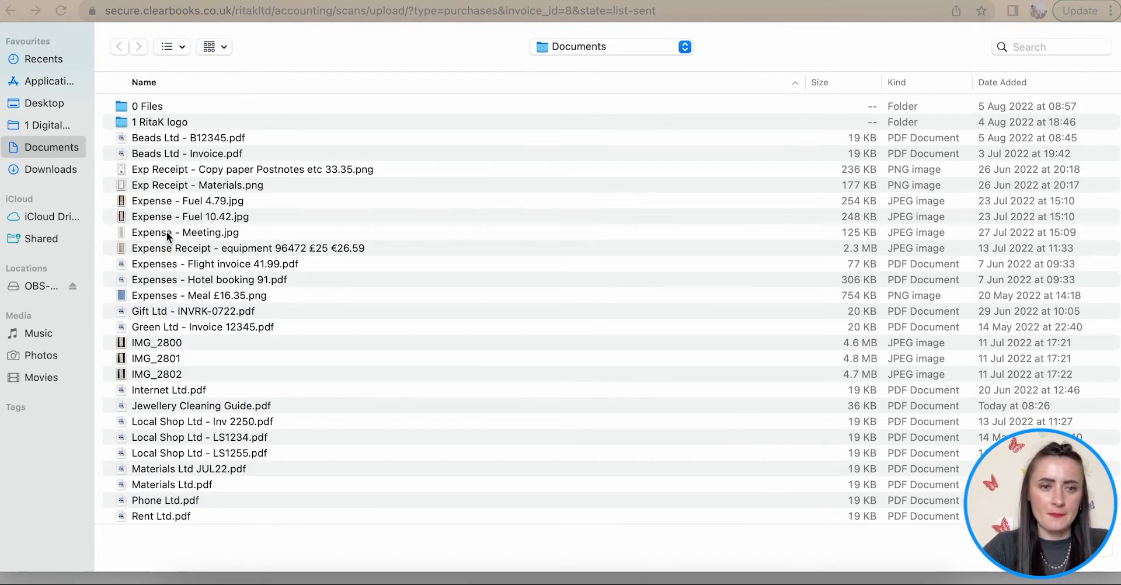
{"action": "left_click", "coordinate": [176, 395]}
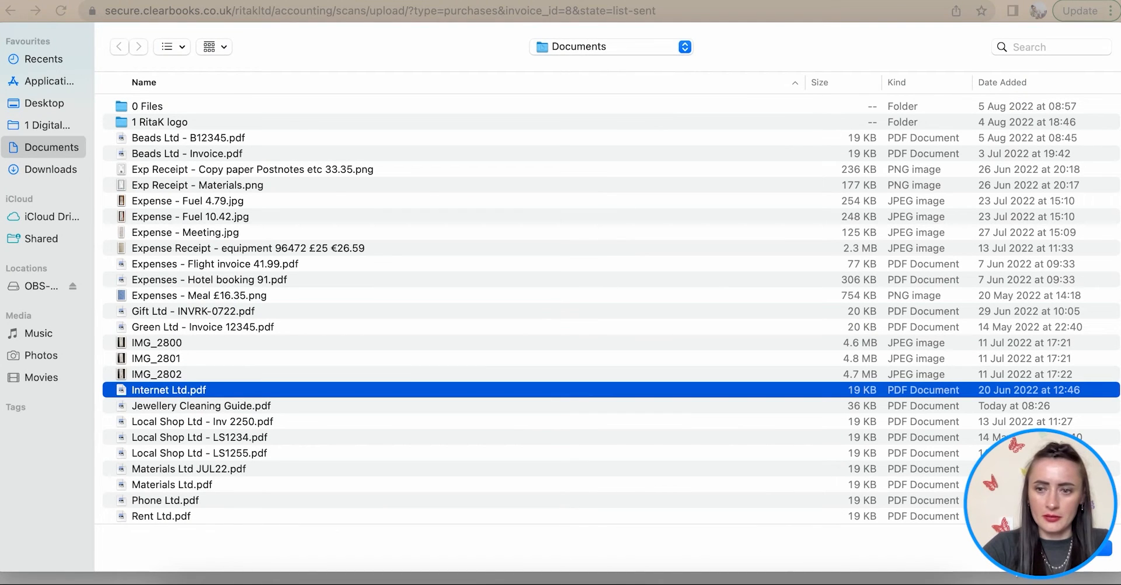
{"action": "left_click", "coordinate": [1097, 553]}
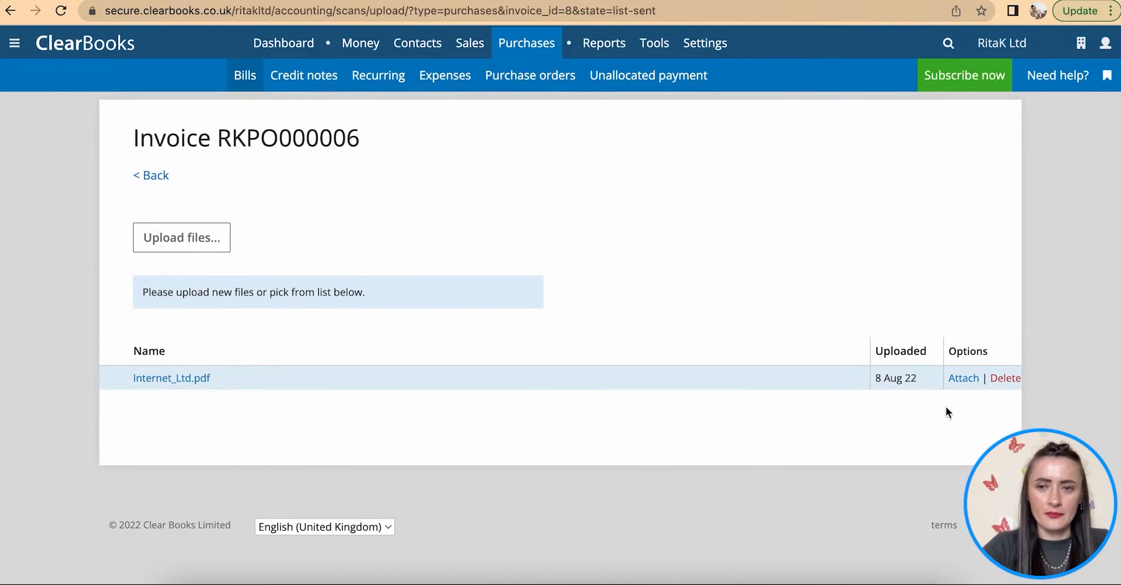
{"action": "left_click", "coordinate": [963, 379]}
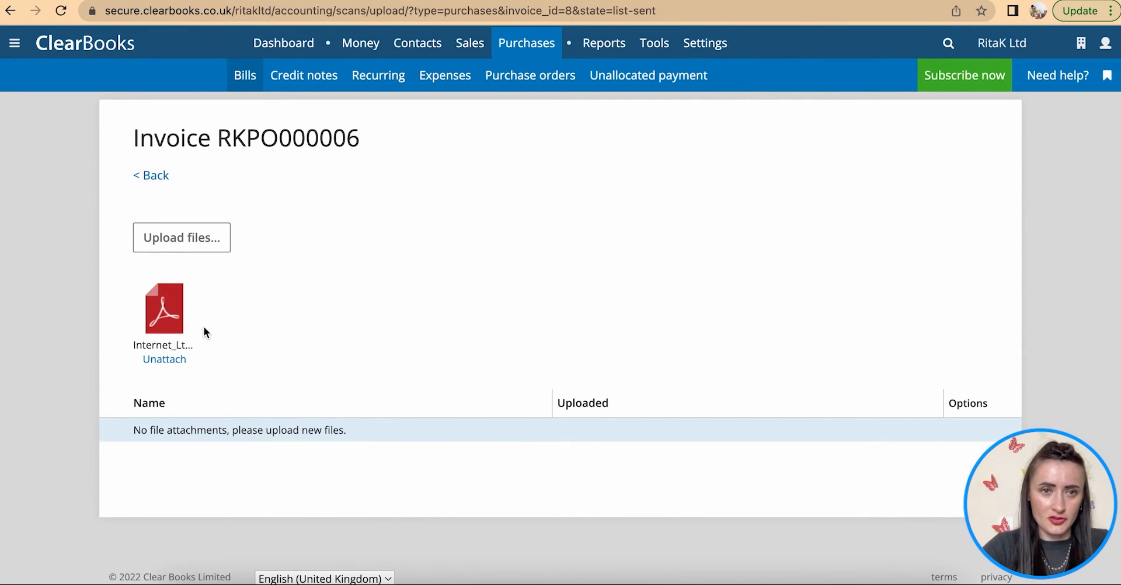
{"action": "left_click", "coordinate": [153, 176]}
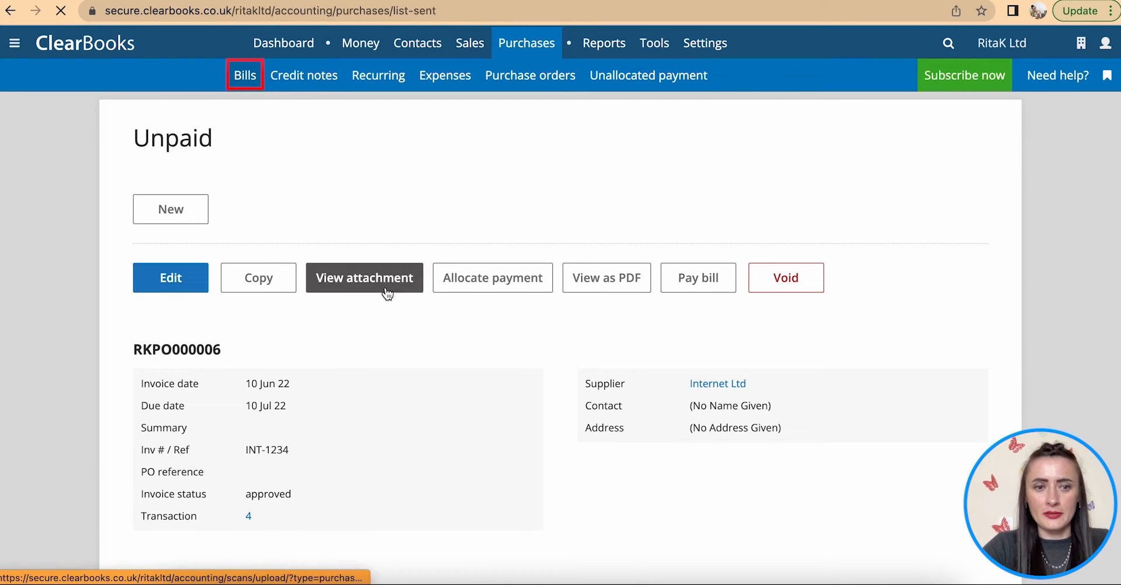
- Start creating a new bill
{"action": "scroll", "coordinate": [403, 439], "scroll_direction": "down", "scroll_amount": 3}
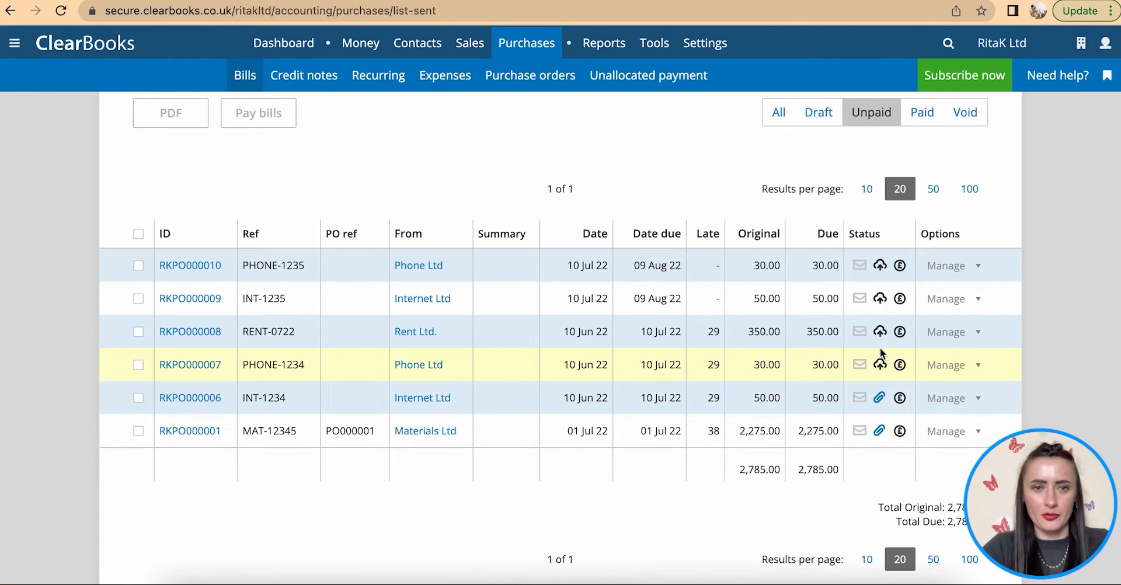
{"action": "scroll", "coordinate": [883, 355], "scroll_direction": "up", "scroll_amount": 3}
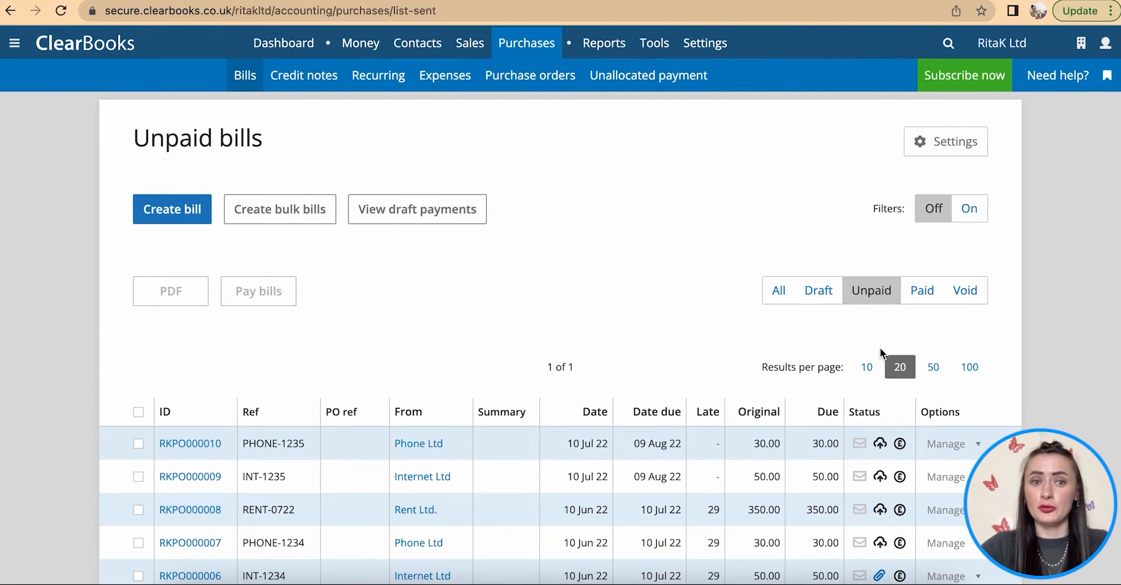
{"action": "left_click", "coordinate": [156, 217]}
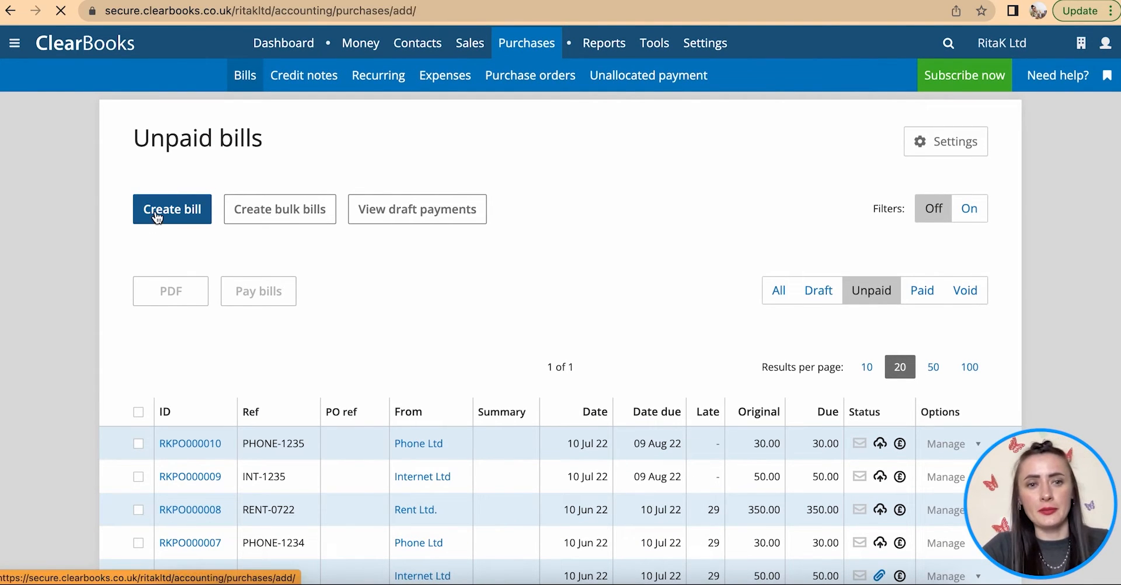
- Set the bill's supplier to Local Shop Ltd, date 16/06/2022, and begin the reference with LS
{"action": "left_click", "coordinate": [156, 292]}
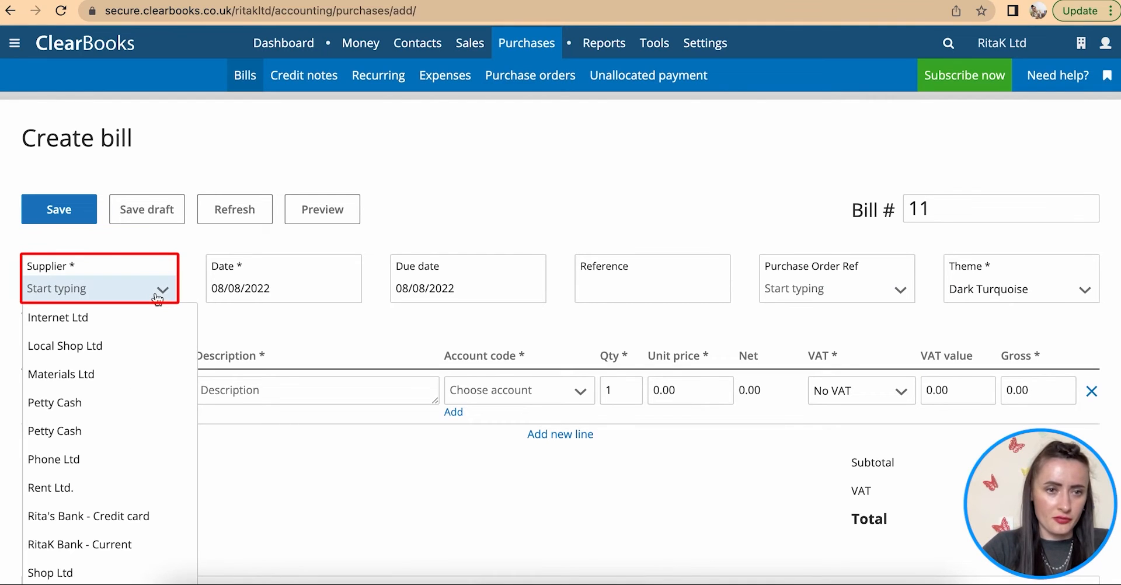
{"action": "left_click", "coordinate": [142, 348]}
{"action": "left_click", "coordinate": [278, 287]}
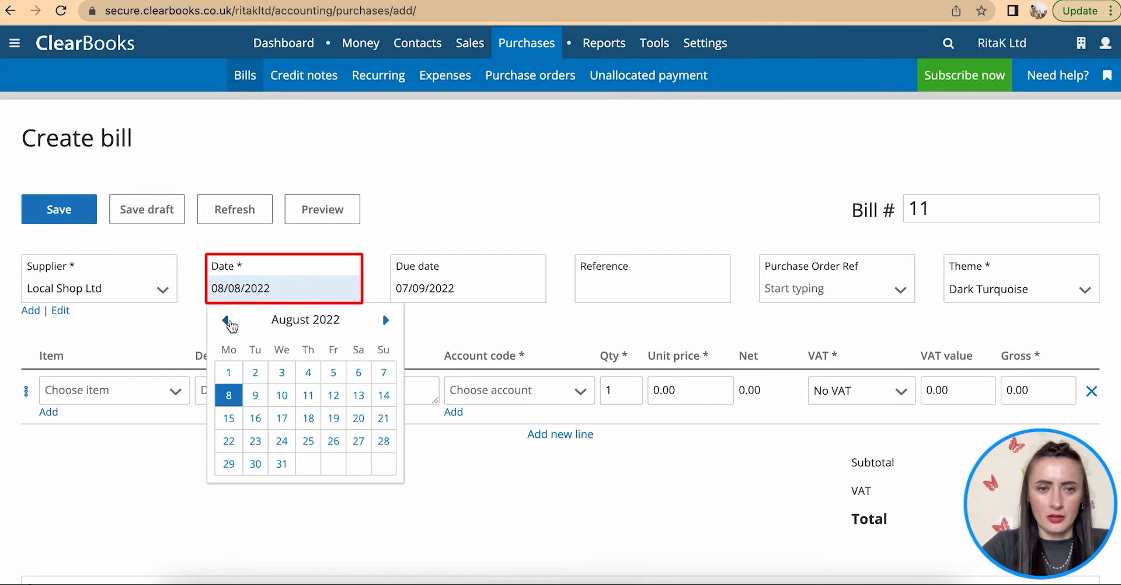
{"action": "left_click", "coordinate": [226, 321]}
{"action": "left_click", "coordinate": [230, 326]}
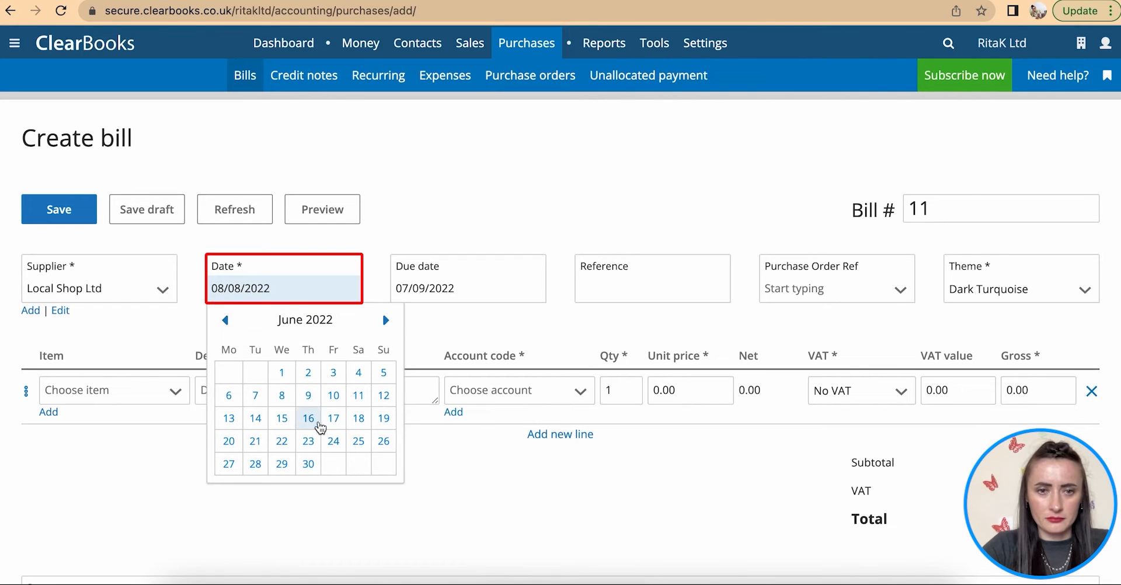
{"action": "left_click", "coordinate": [308, 418]}
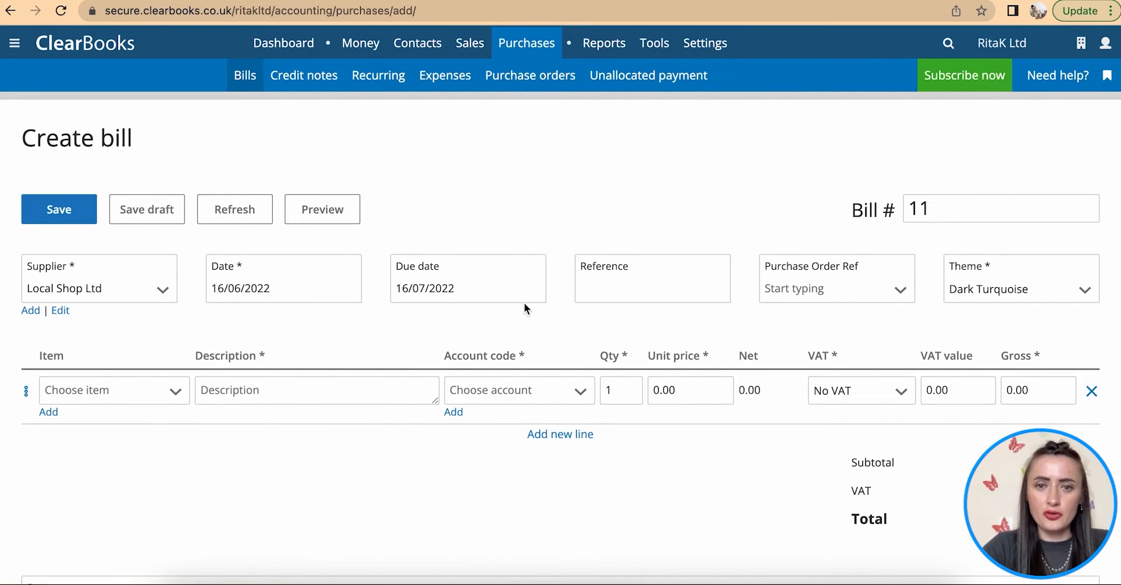
{"action": "left_click", "coordinate": [611, 291]}
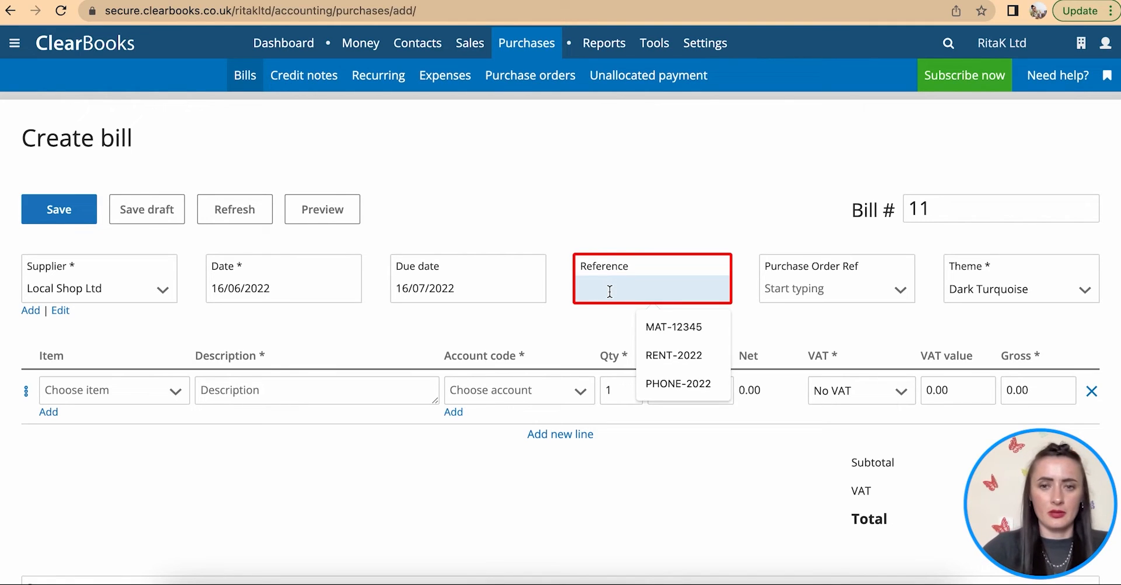
{"action": "type", "text": "LS-12345"}
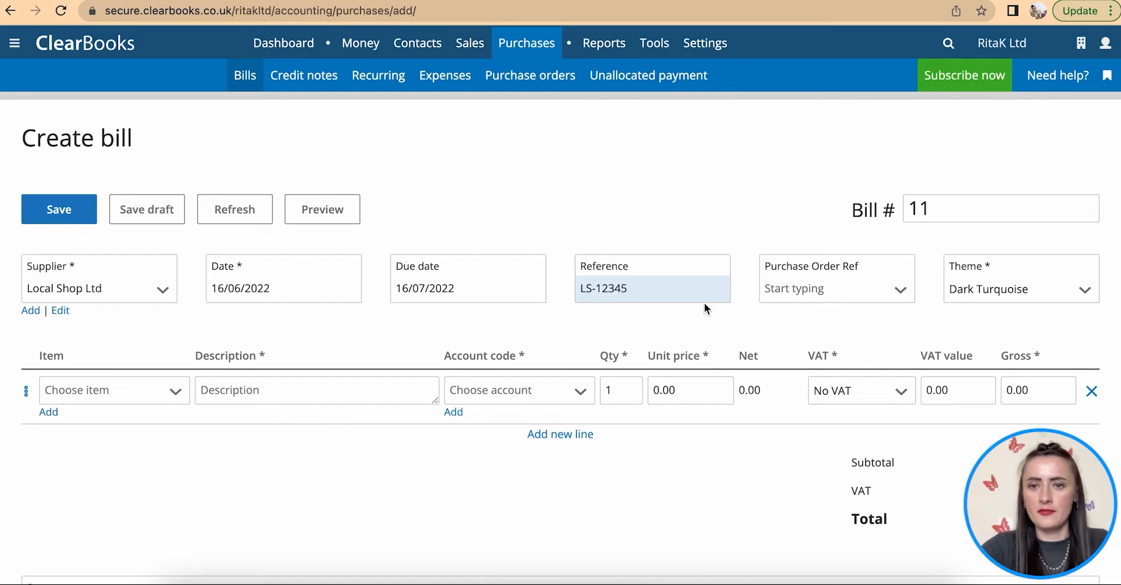
{"action": "scroll", "coordinate": [836, 318], "scroll_direction": "down", "scroll_amount": 1}
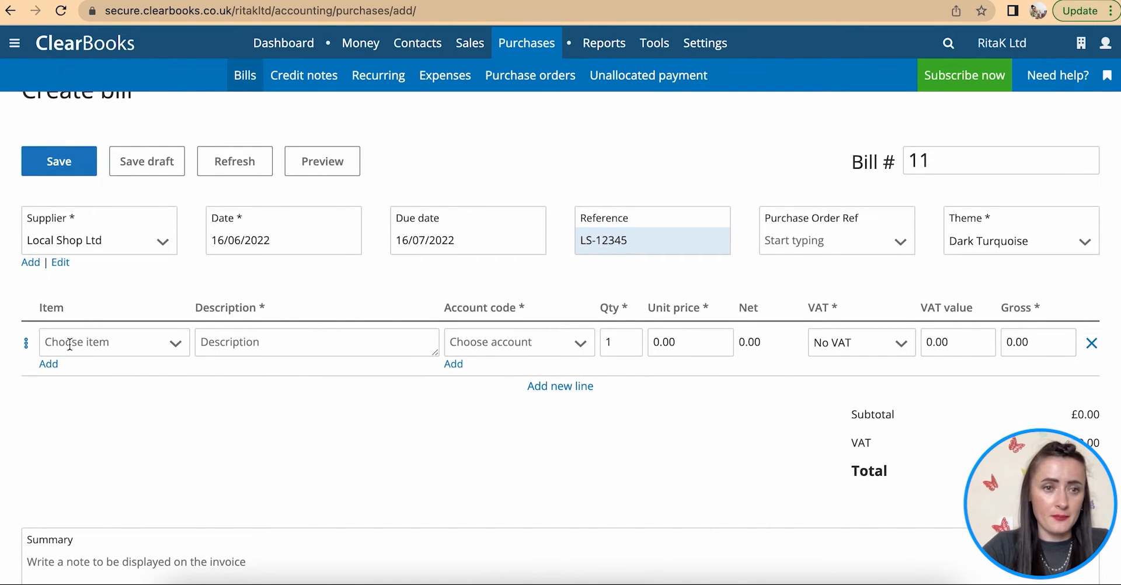
- Add a Materials line on the Materials account at 250.00, then add a second line
{"action": "left_click", "coordinate": [254, 344]}
{"action": "type", "text": "Materia"}
{"action": "left_click", "coordinate": [513, 344]}
{"action": "left_click", "coordinate": [513, 488]}
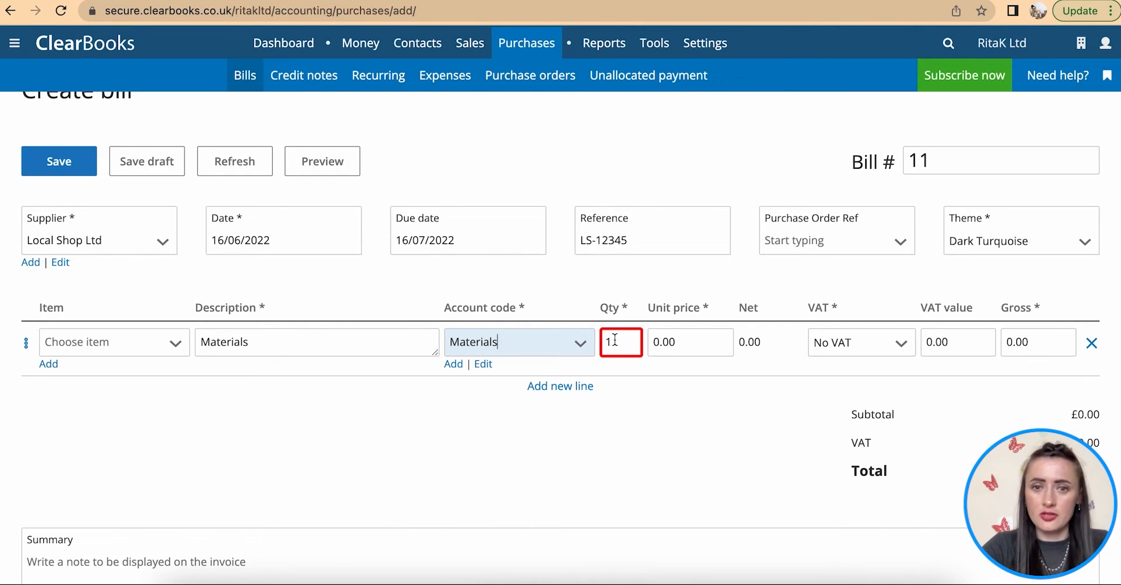
{"action": "left_click", "coordinate": [697, 344]}
{"action": "type", "text": "250"}
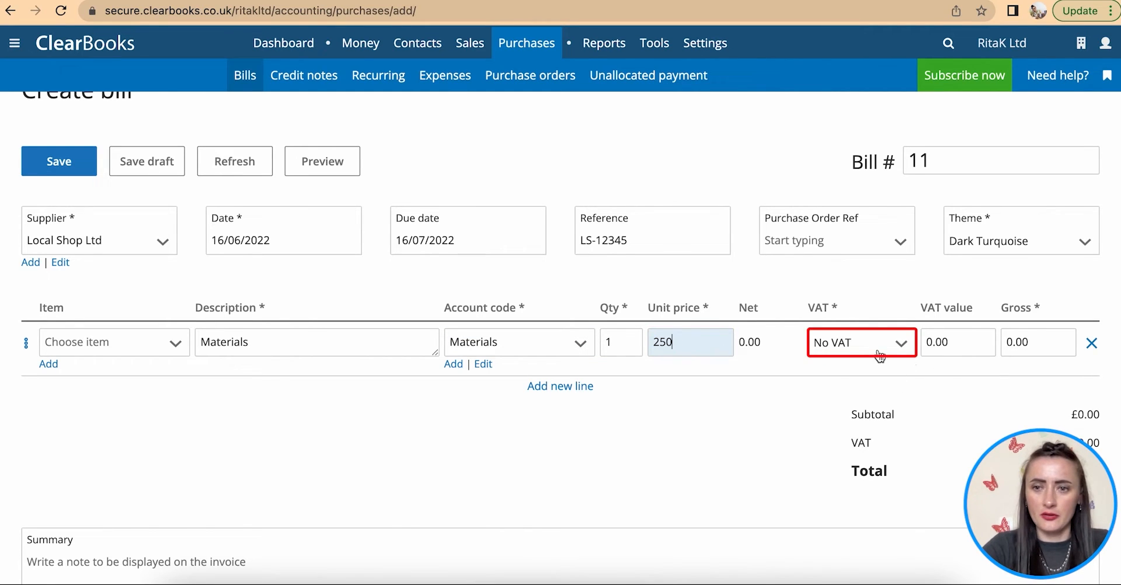
{"action": "left_click", "coordinate": [979, 349]}
{"action": "left_click", "coordinate": [559, 386]}
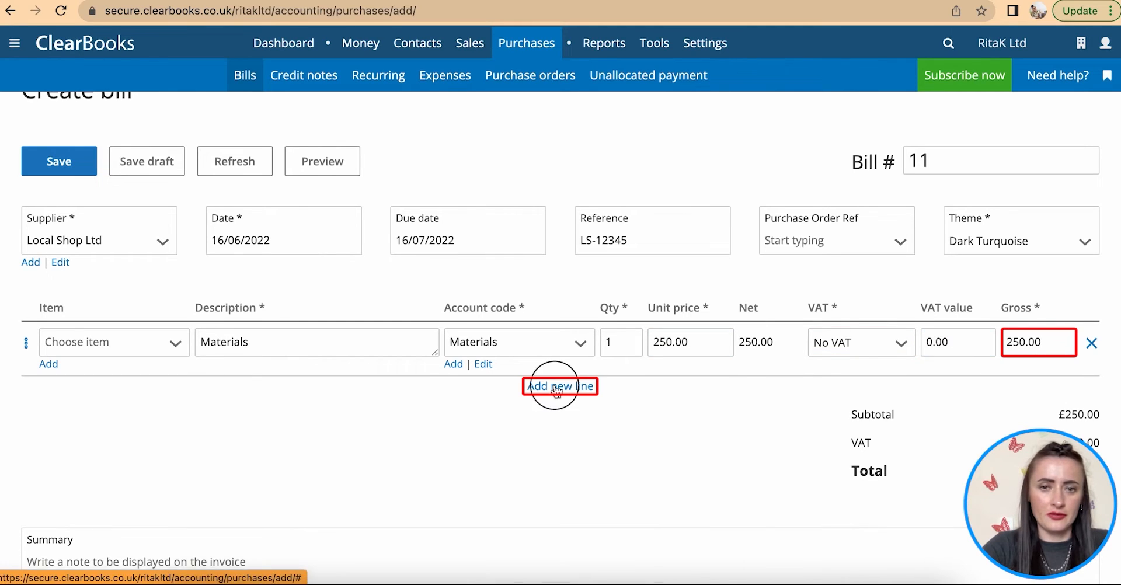
- Add an Office equipment line booked to Cost of sales at 85.00
{"action": "left_click", "coordinate": [222, 392]}
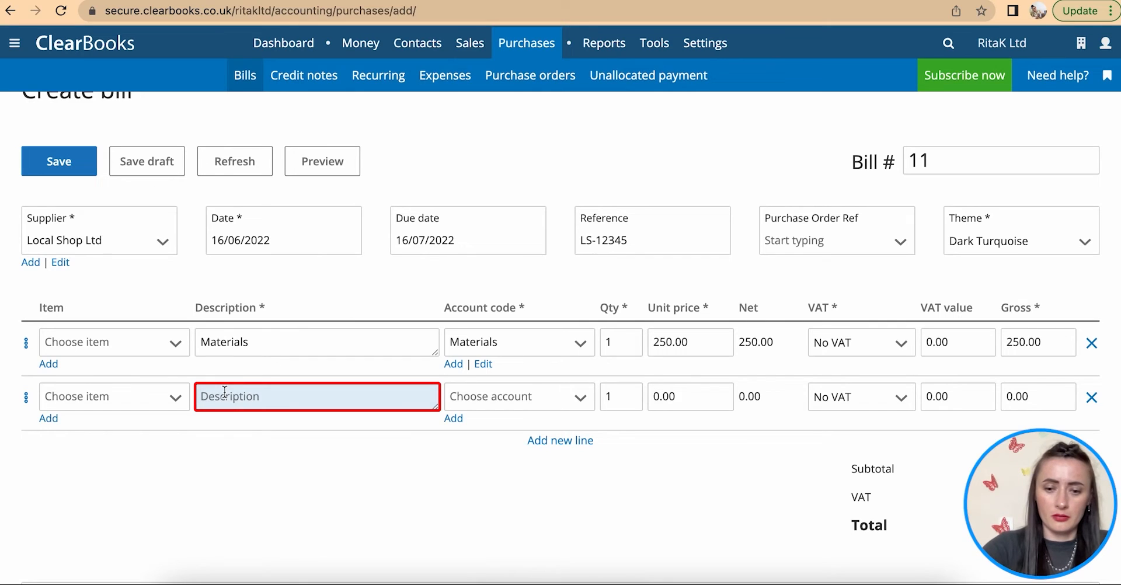
{"action": "type", "text": "Office equimpnet"}
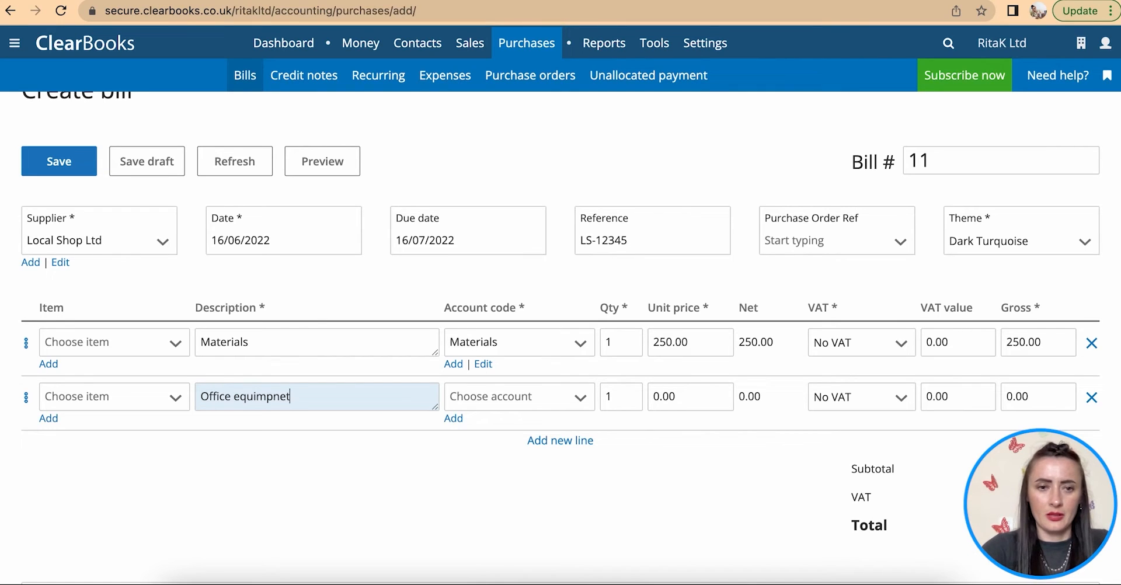
{"action": "key", "text": "BackSpace"}
{"action": "key", "text": "BackSpace"}
{"action": "key", "text": "BackSpace"}
{"action": "key", "text": "BackSpace"}
{"action": "key", "text": "BackSpace"}
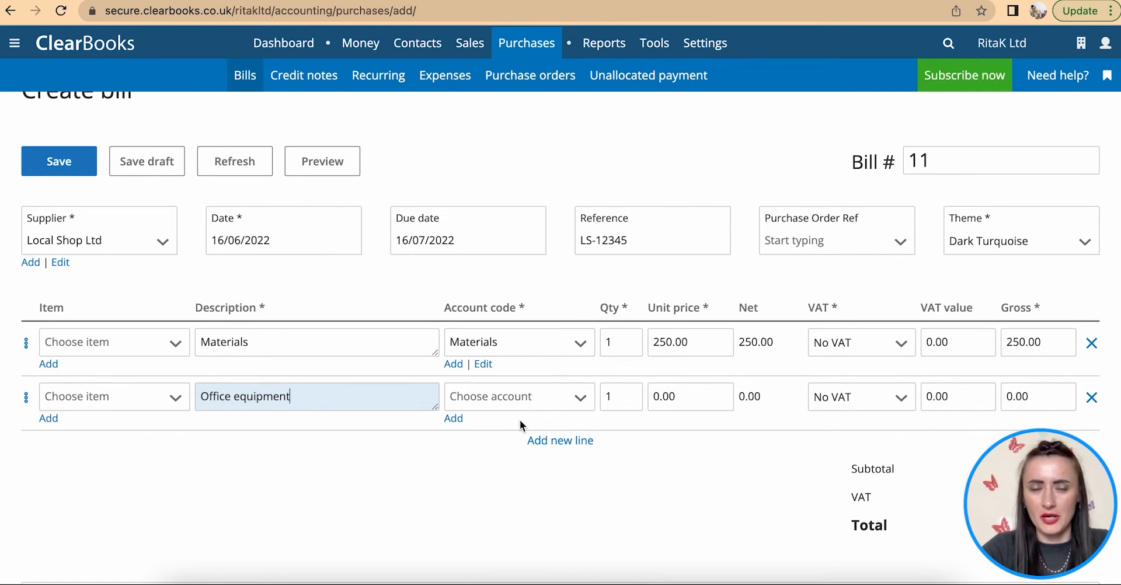
{"action": "left_click", "coordinate": [569, 402]}
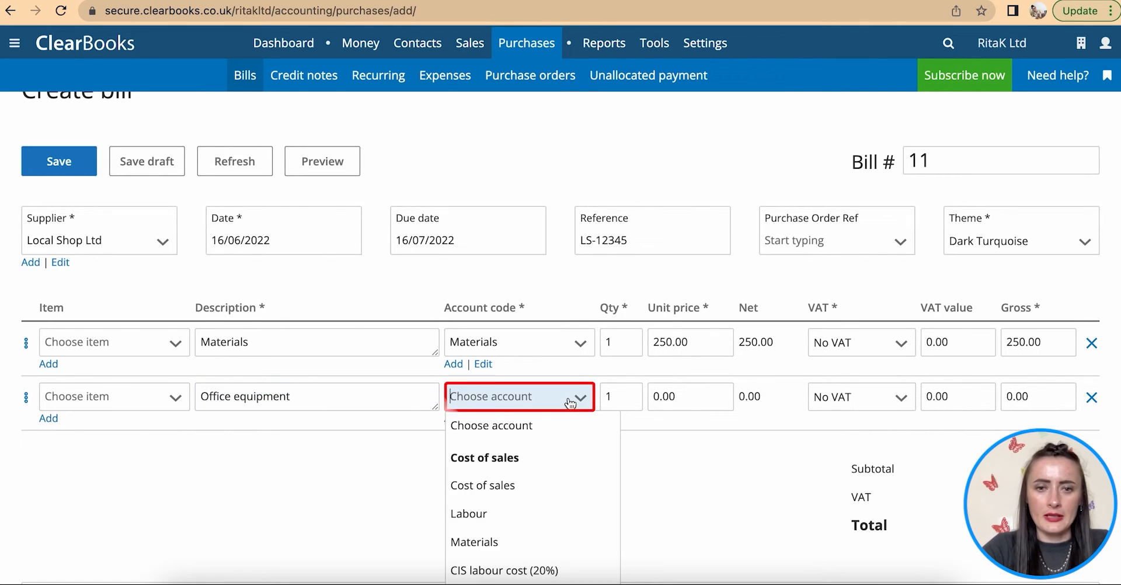
{"action": "left_click", "coordinate": [555, 496]}
{"action": "left_click", "coordinate": [713, 390]}
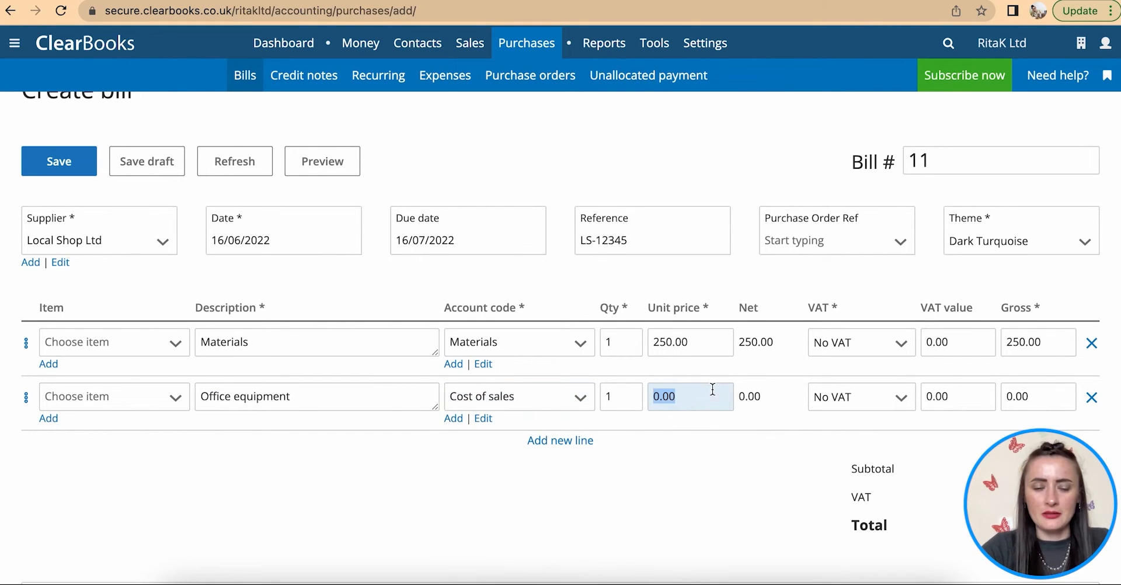
{"action": "type", "text": "85"}
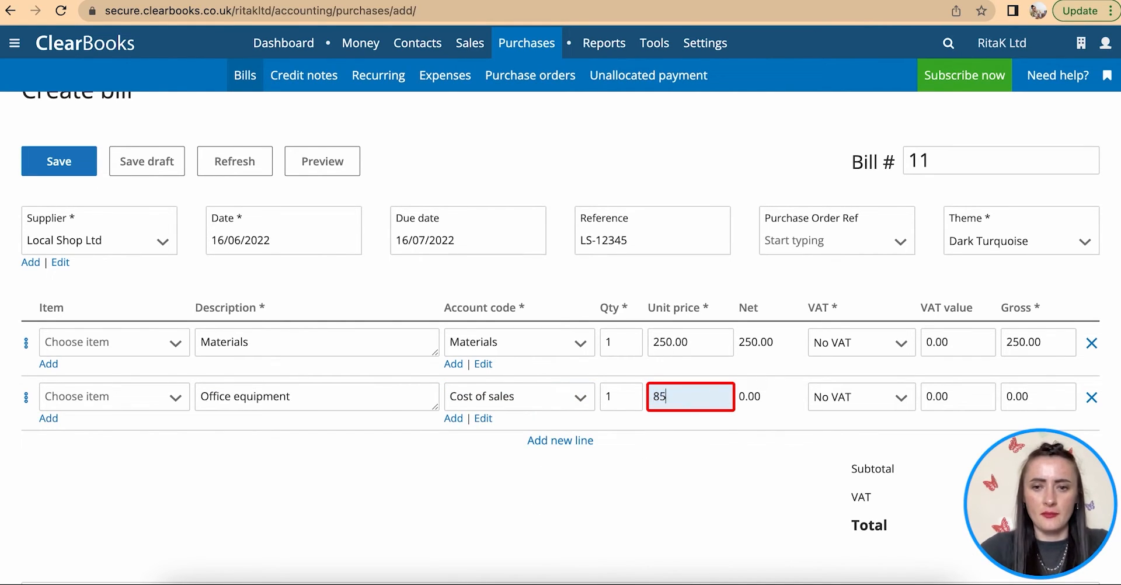
{"action": "left_click", "coordinate": [858, 409]}
{"action": "left_click", "coordinate": [998, 437]}
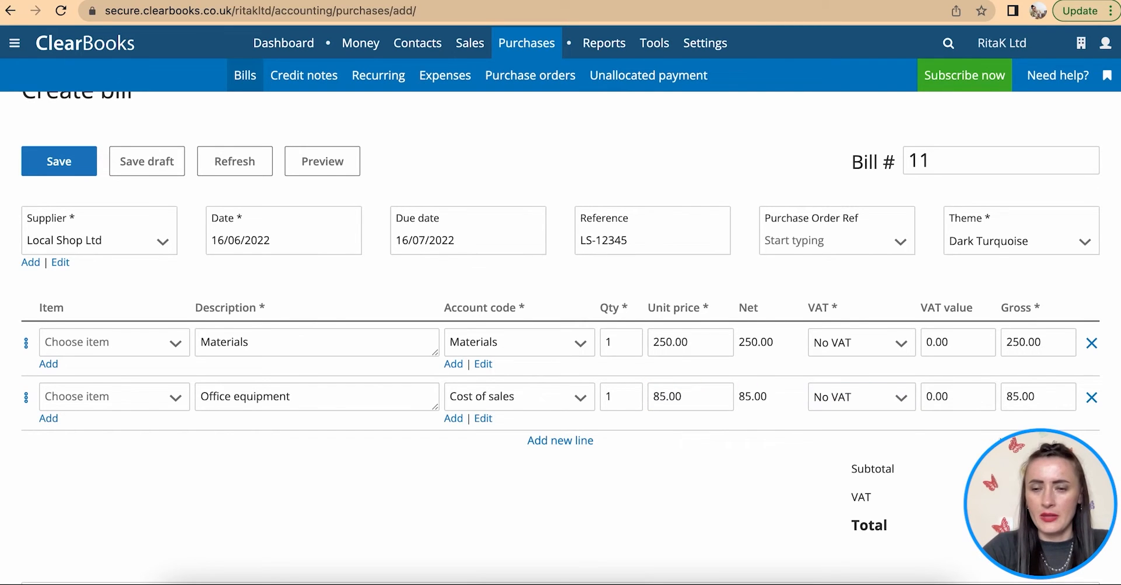
- Save the £335.00 Local Shop Ltd bill
{"action": "scroll", "coordinate": [560, 337], "scroll_direction": "down", "scroll_amount": 3}
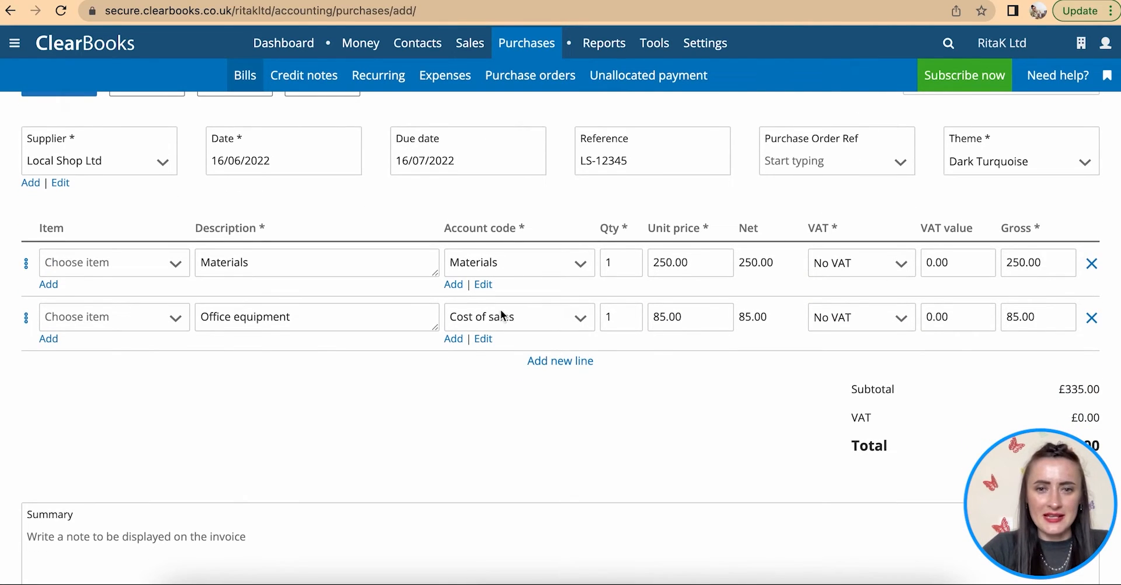
{"action": "scroll", "coordinate": [464, 434], "scroll_direction": "down", "scroll_amount": 9}
{"action": "left_click", "coordinate": [74, 350]}
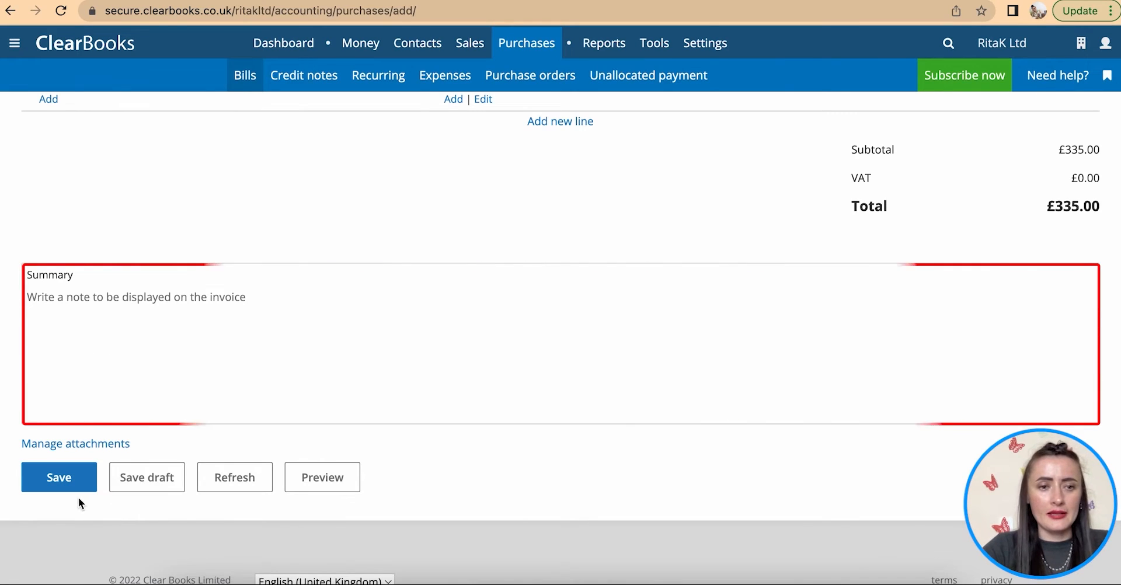
{"action": "left_click", "coordinate": [61, 486]}
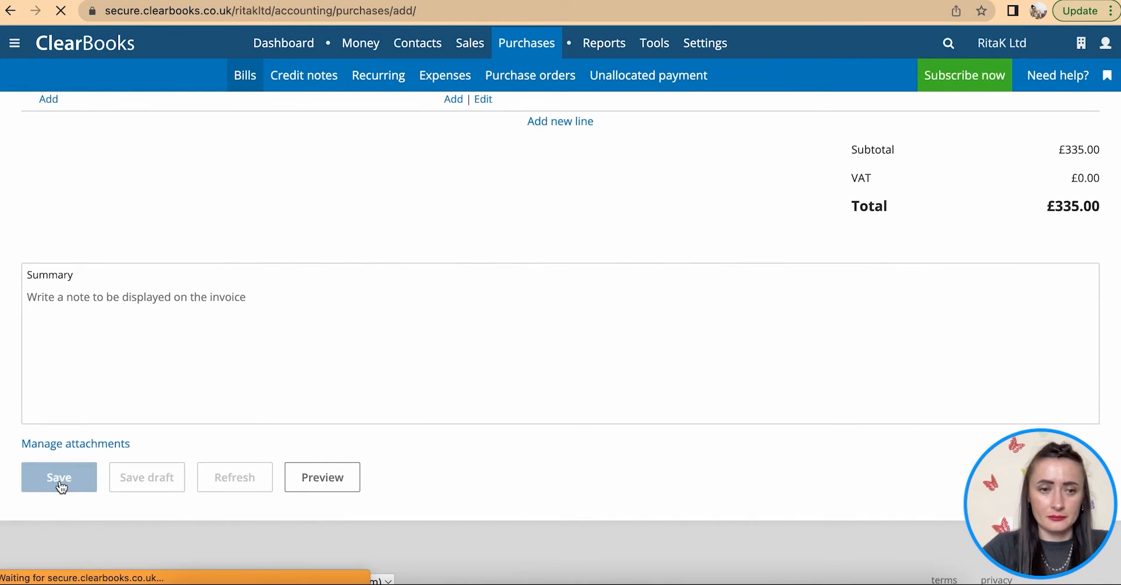
- Attach Local Shop Ltd - LS1234.pdf to the saved bill
{"action": "scroll", "coordinate": [288, 379], "scroll_direction": "down", "scroll_amount": 1}
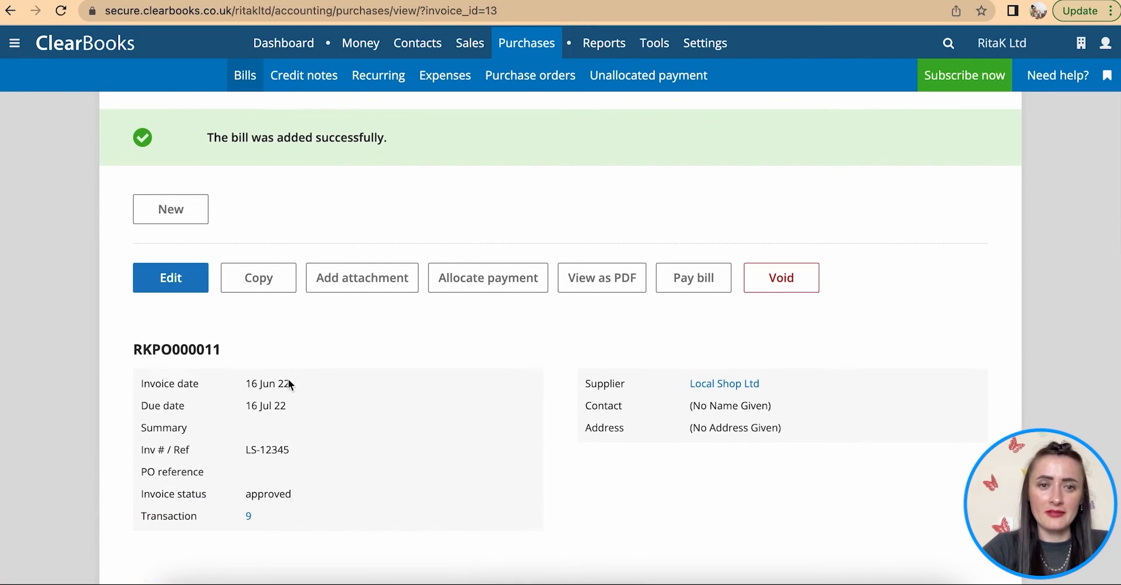
{"action": "left_click", "coordinate": [362, 290]}
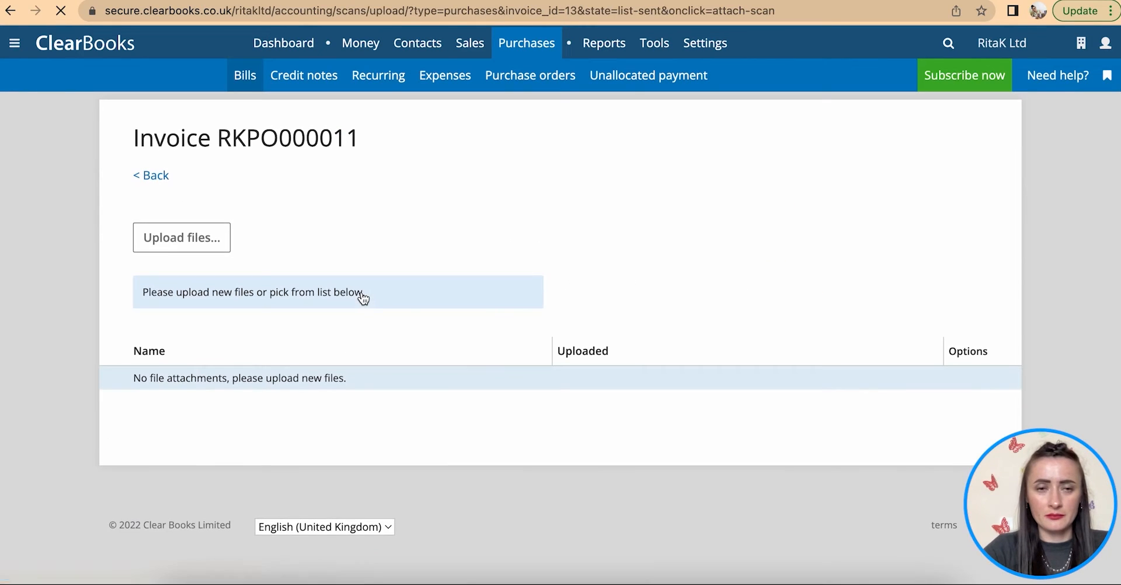
{"action": "left_click", "coordinate": [195, 248]}
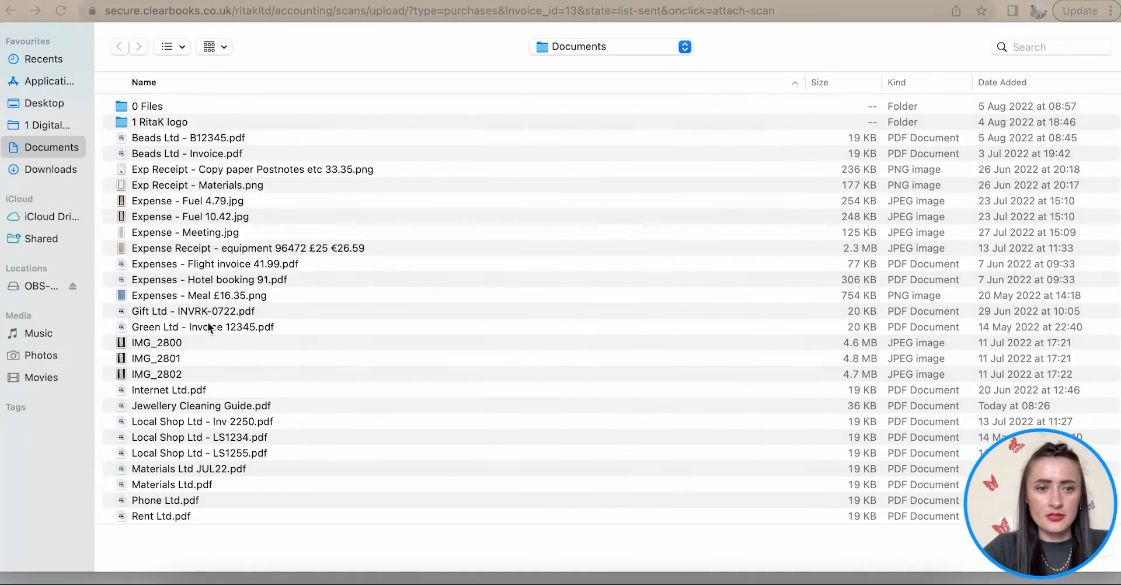
{"action": "scroll", "coordinate": [218, 396], "scroll_direction": "down", "scroll_amount": 2}
{"action": "scroll", "coordinate": [220, 398], "scroll_direction": "down", "scroll_amount": 1}
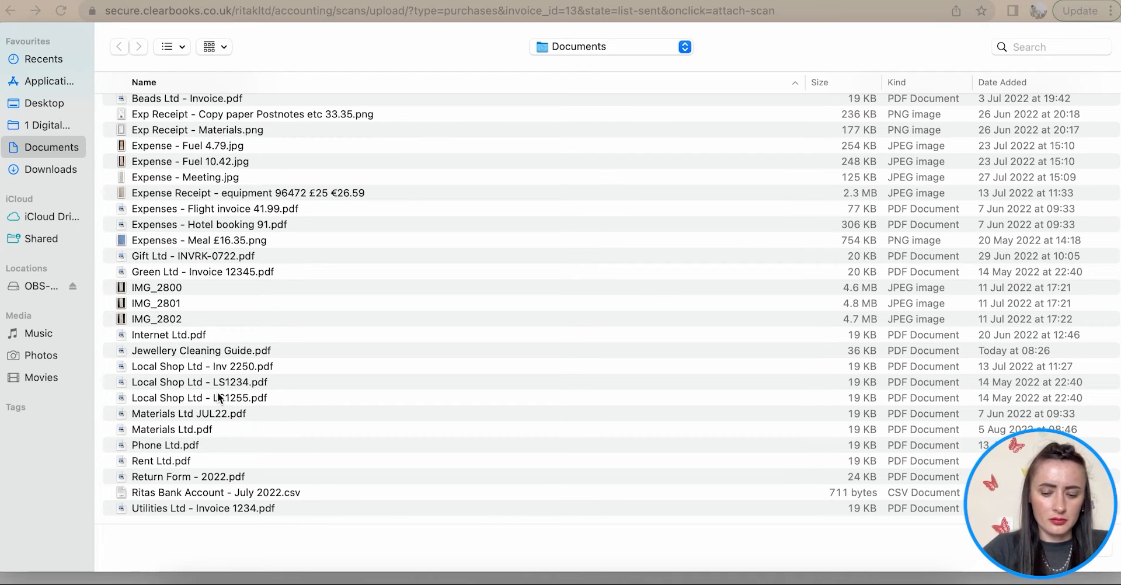
{"action": "scroll", "coordinate": [218, 398], "scroll_direction": "up", "scroll_amount": 1}
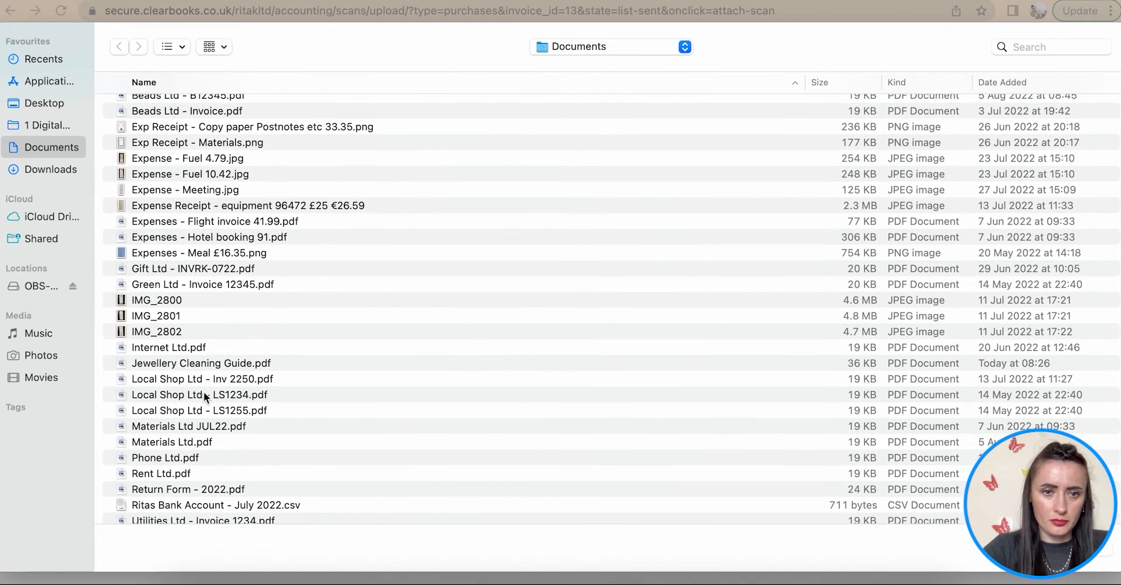
{"action": "left_click", "coordinate": [203, 399]}
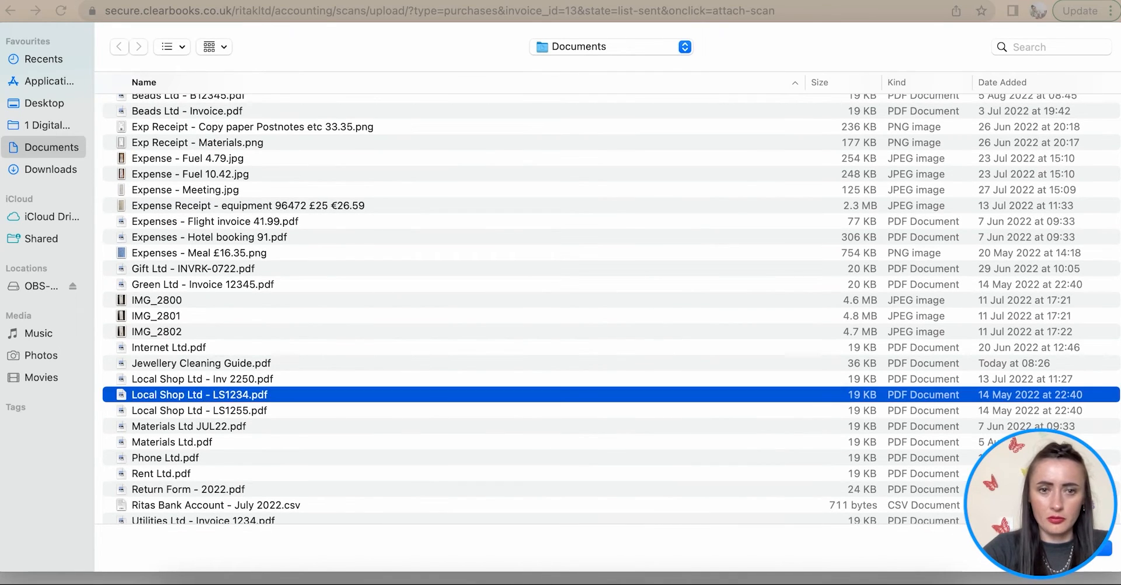
{"action": "left_click", "coordinate": [1086, 559]}
{"action": "left_click", "coordinate": [961, 378]}
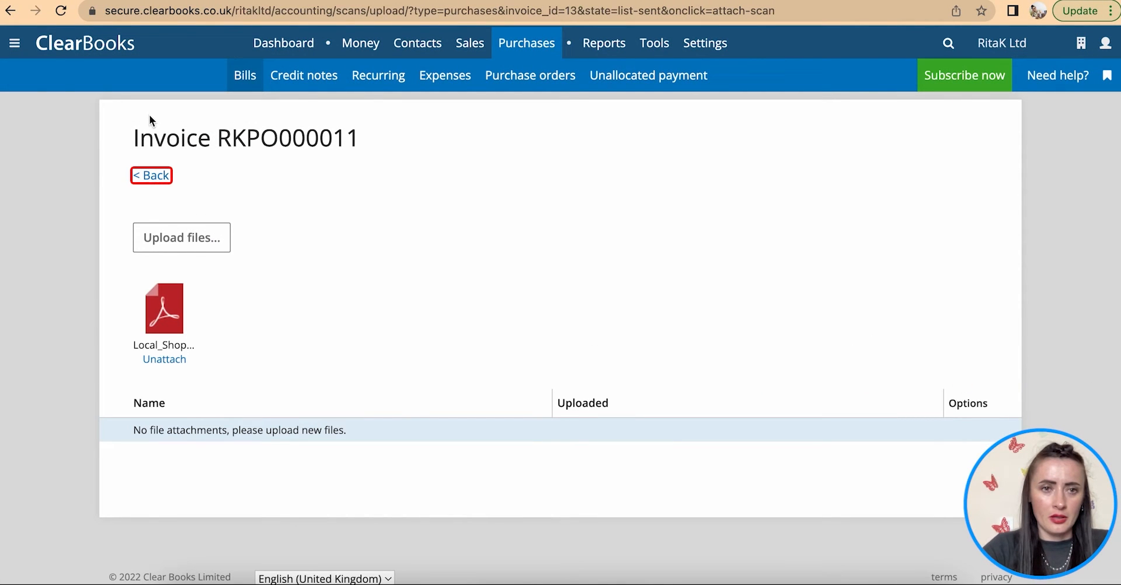
{"action": "left_click", "coordinate": [152, 181]}
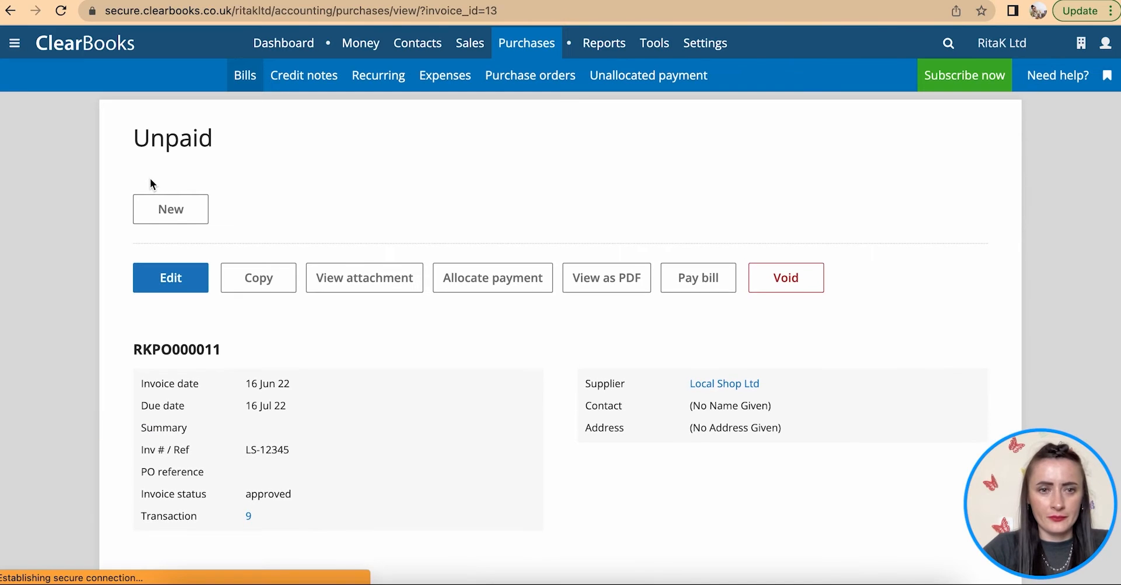
- Review Unpaid bills, where RKPO000011 shows 335.00 due and total due is 3,120.00
{"action": "scroll", "coordinate": [472, 402], "scroll_direction": "down", "scroll_amount": 4}
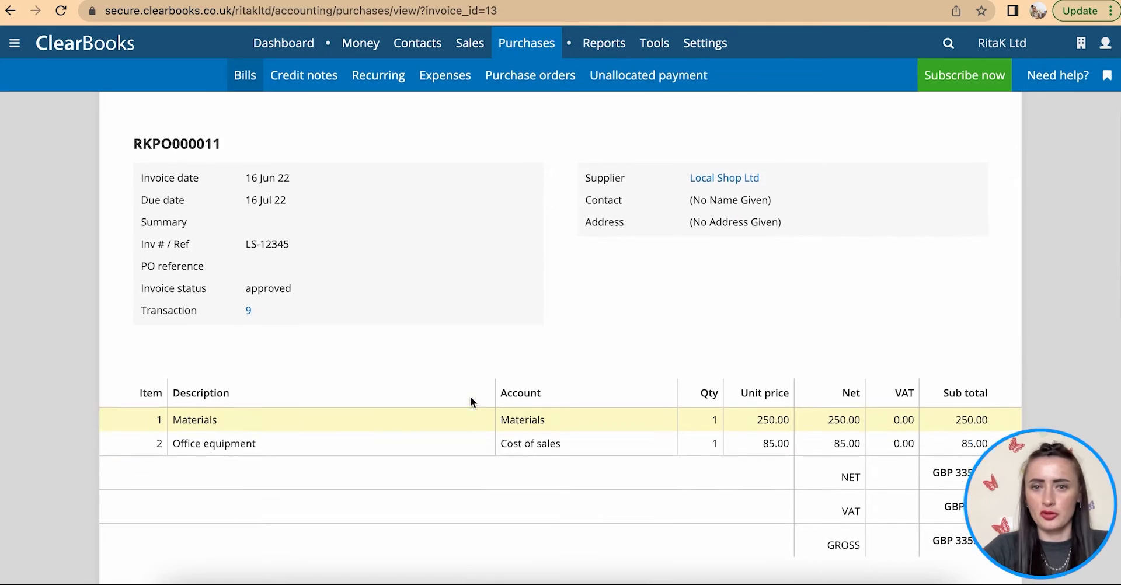
{"action": "scroll", "coordinate": [420, 255], "scroll_direction": "up", "scroll_amount": 4}
{"action": "left_click", "coordinate": [247, 81]}
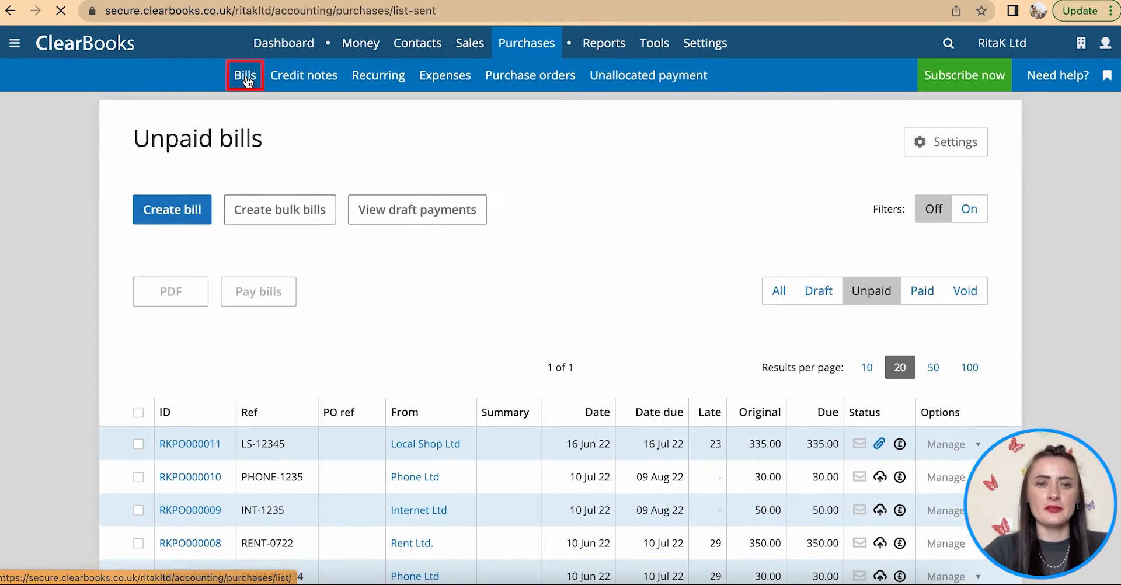
{"action": "scroll", "coordinate": [475, 388], "scroll_direction": "down", "scroll_amount": 4}
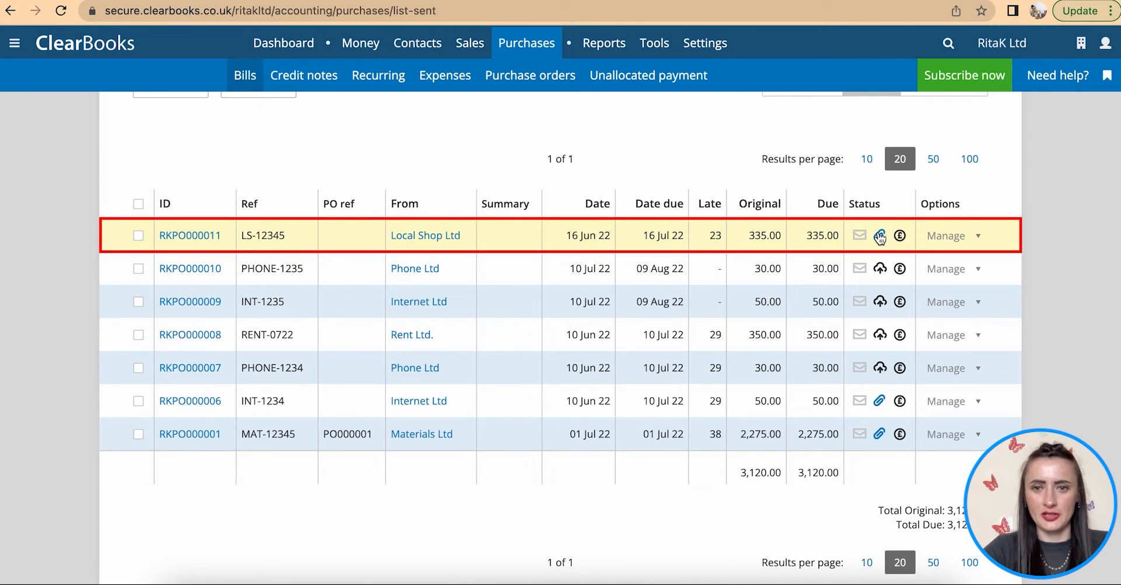
{"action": "scroll", "coordinate": [444, 268], "scroll_direction": "up", "scroll_amount": 4}
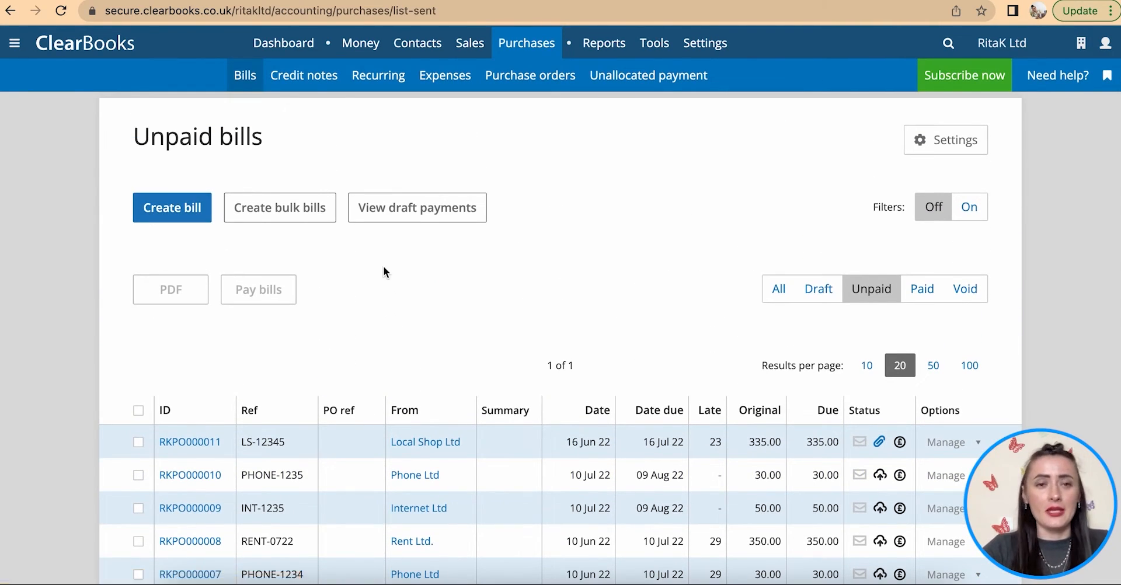
{"action": "scroll", "coordinate": [384, 269], "scroll_direction": "down", "scroll_amount": 1}
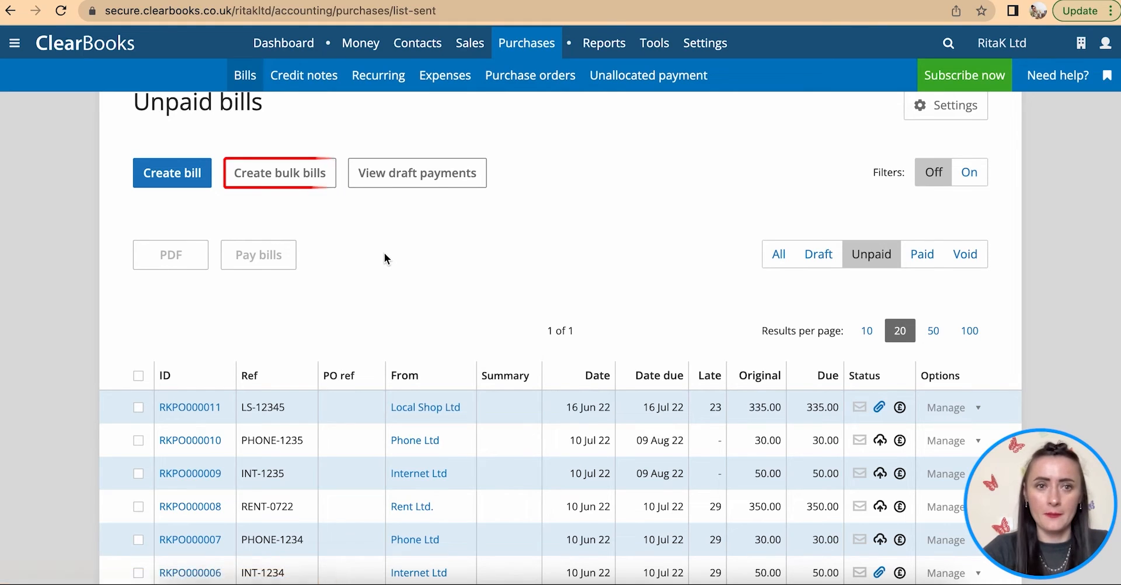
{"action": "scroll", "coordinate": [384, 258], "scroll_direction": "up", "scroll_amount": 1}
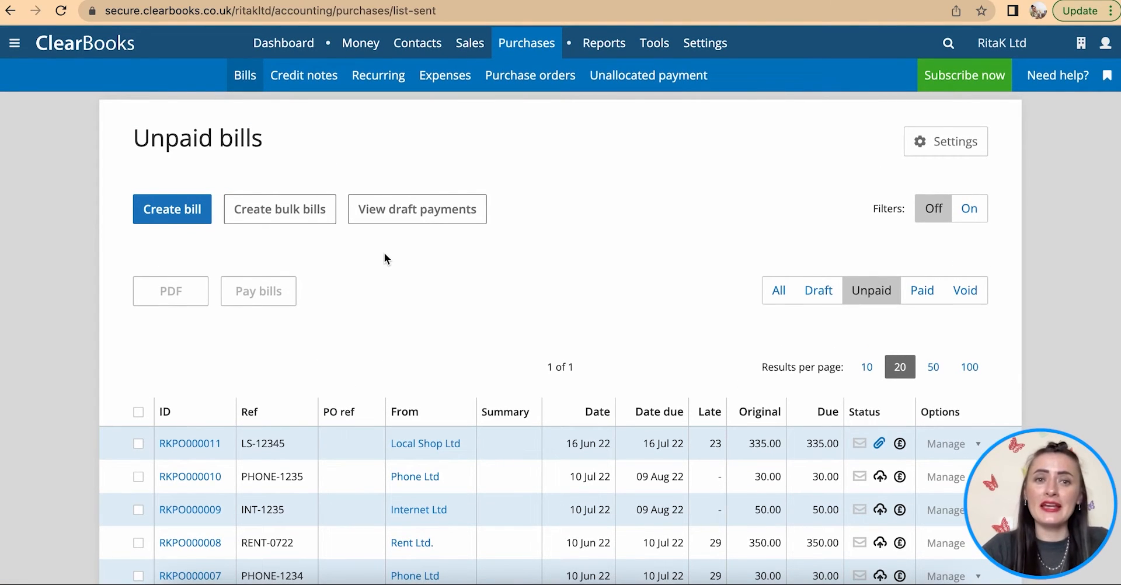
- Start a Local Shop Ltd purchase credit note dated 10/06/2022 with reference LS-2255
{"action": "left_click", "coordinate": [303, 83]}
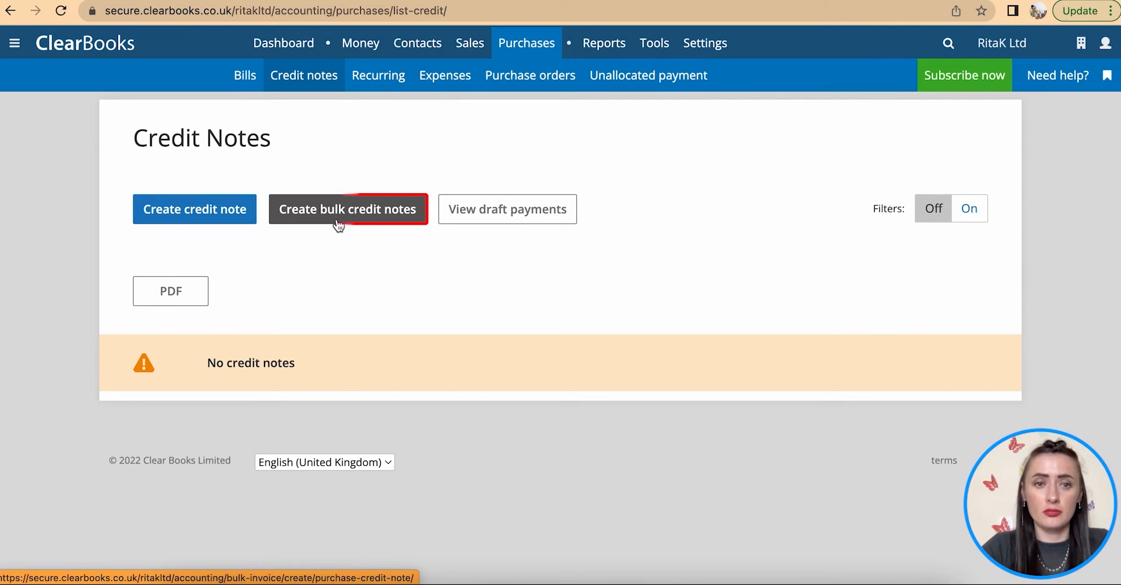
{"action": "left_click", "coordinate": [188, 218]}
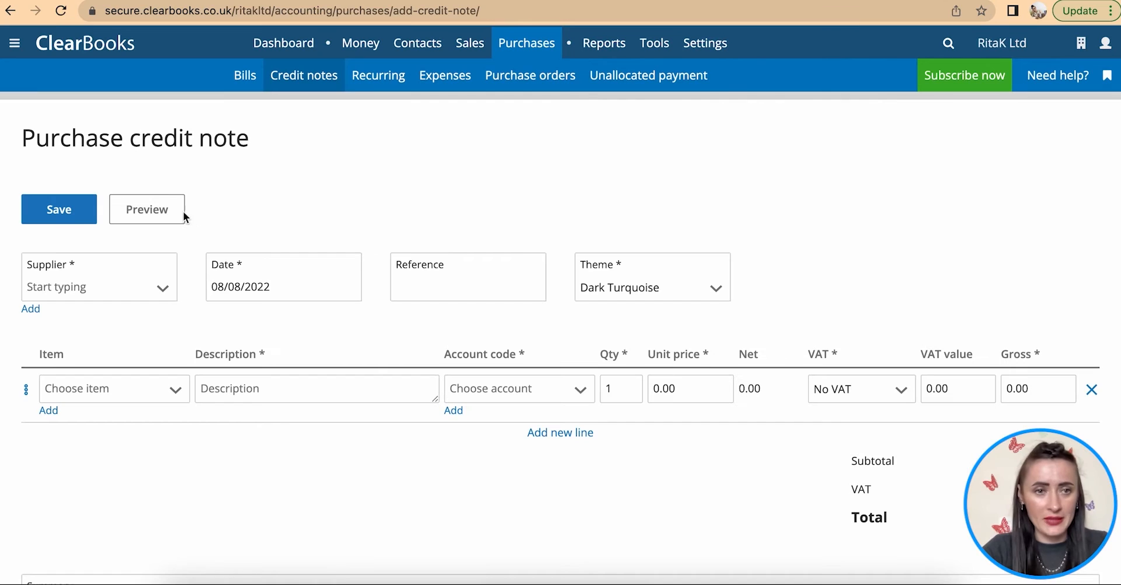
{"action": "left_click", "coordinate": [160, 287]}
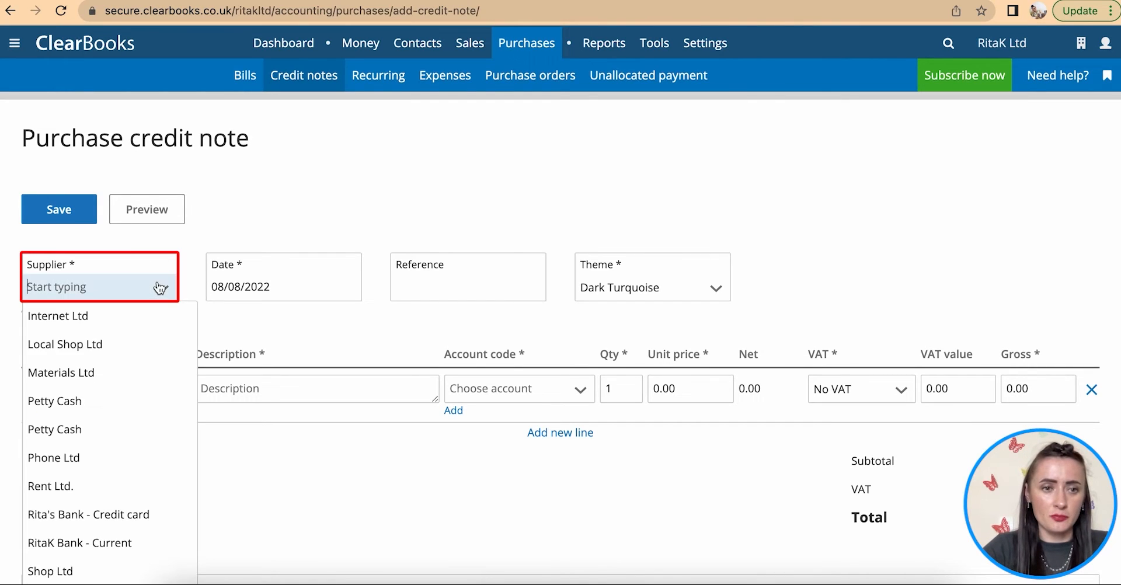
{"action": "left_click", "coordinate": [131, 337]}
{"action": "left_click", "coordinate": [240, 286]}
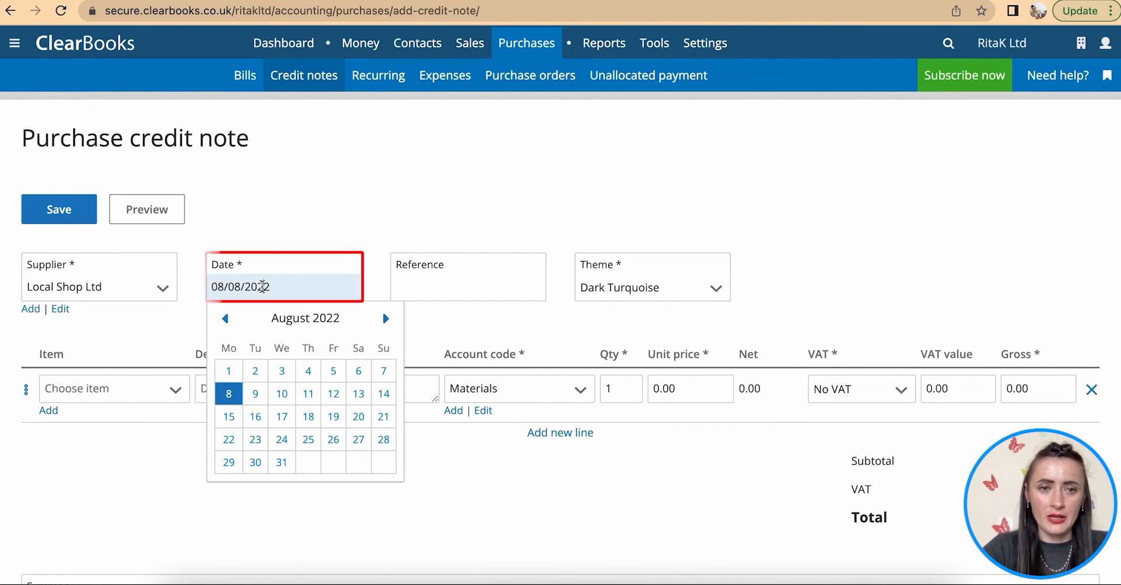
{"action": "left_click", "coordinate": [225, 319]}
{"action": "left_click", "coordinate": [225, 319]}
{"action": "left_click", "coordinate": [334, 393]}
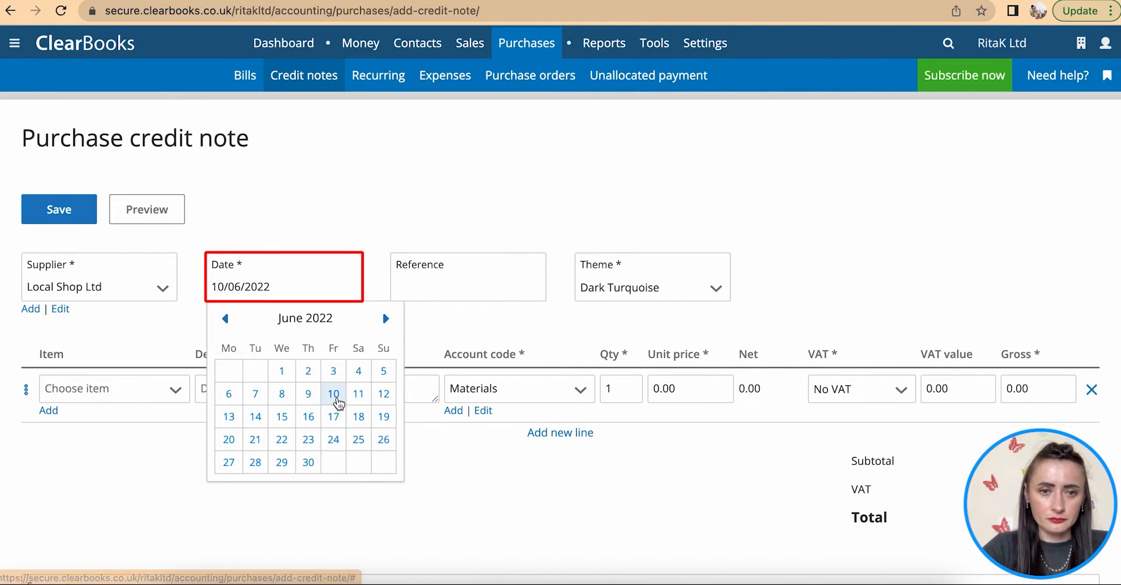
{"action": "left_click", "coordinate": [468, 275]}
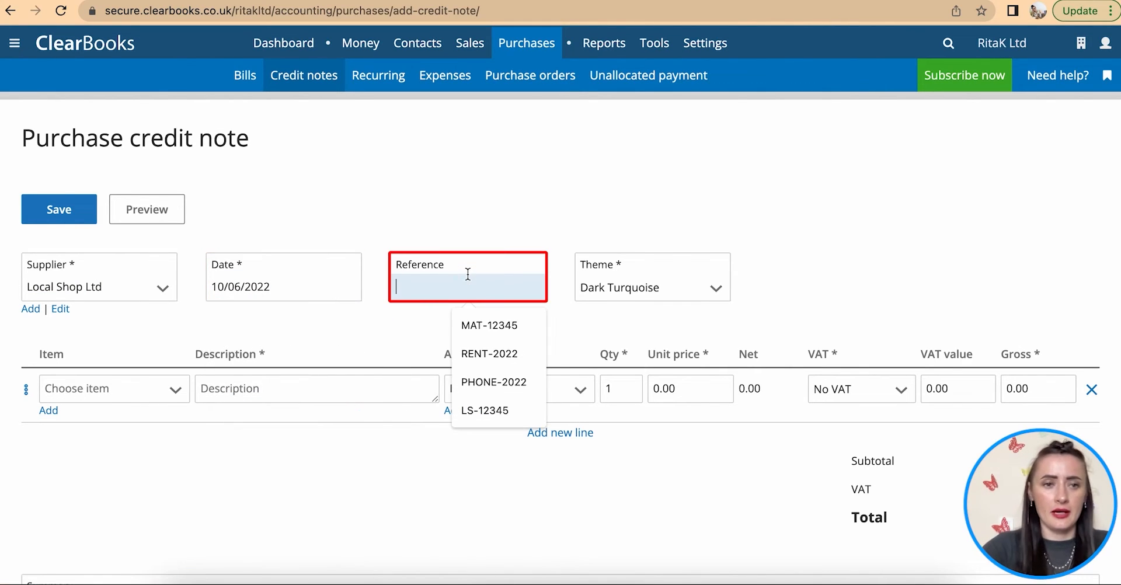
{"action": "type", "text": "LS-123"}
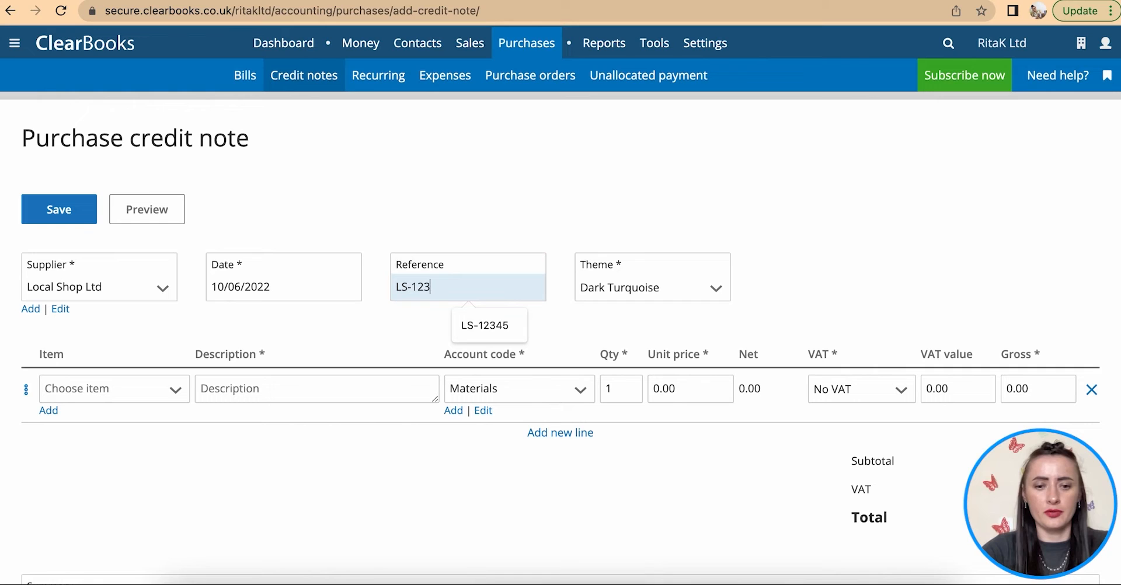
{"action": "key", "text": "BackSpace"}
{"action": "key", "text": "BackSpace"}
{"action": "key", "text": "BackSpace"}
{"action": "type", "text": "2255"}
{"action": "left_click", "coordinate": [479, 318]}
- Add a Materials line with unit price 35.00
{"action": "scroll", "coordinate": [456, 315], "scroll_direction": "down", "scroll_amount": 2}
{"action": "left_click", "coordinate": [287, 297]}
{"action": "type", "text": "Materials"}
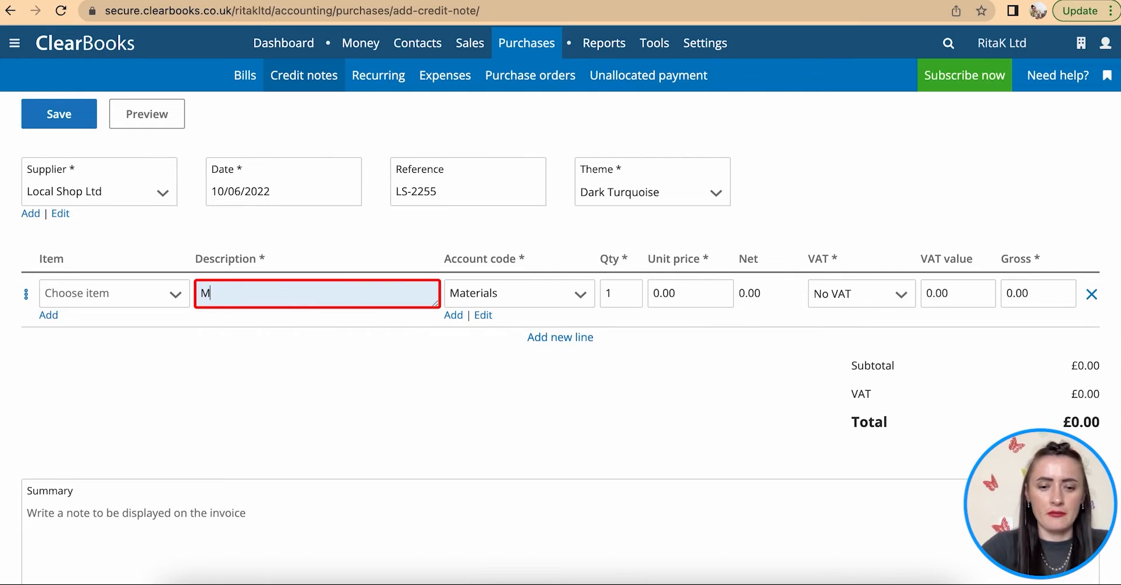
{"action": "left_click", "coordinate": [660, 292]}
{"action": "double_click", "coordinate": [662, 292]}
{"action": "type", "text": "35"}
{"action": "left_click", "coordinate": [645, 368]}
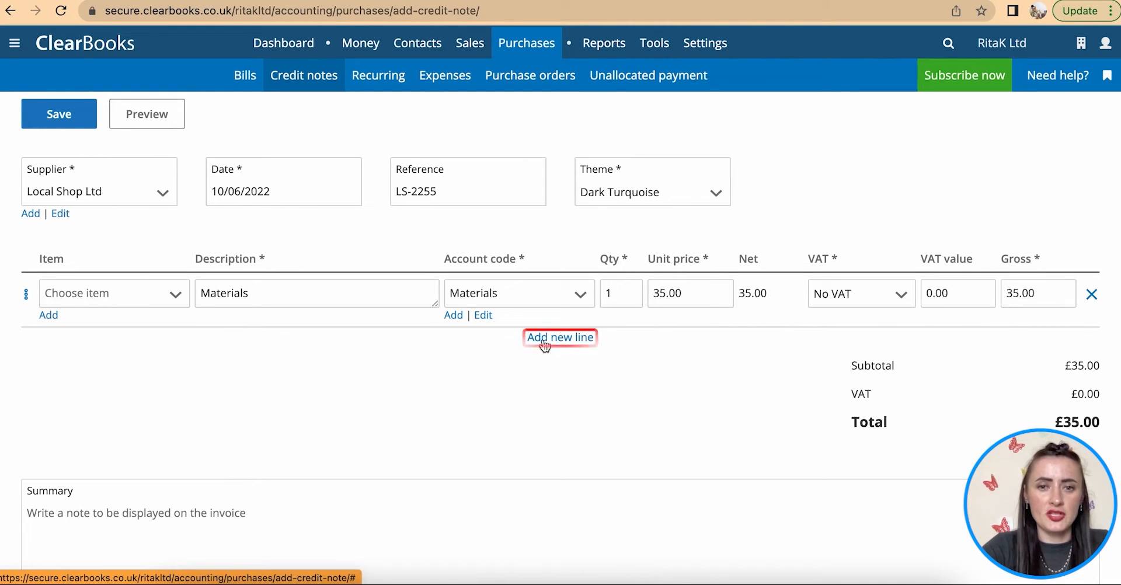
- Add and remove an extra empty line, then save the credit note
{"action": "left_click", "coordinate": [575, 338]}
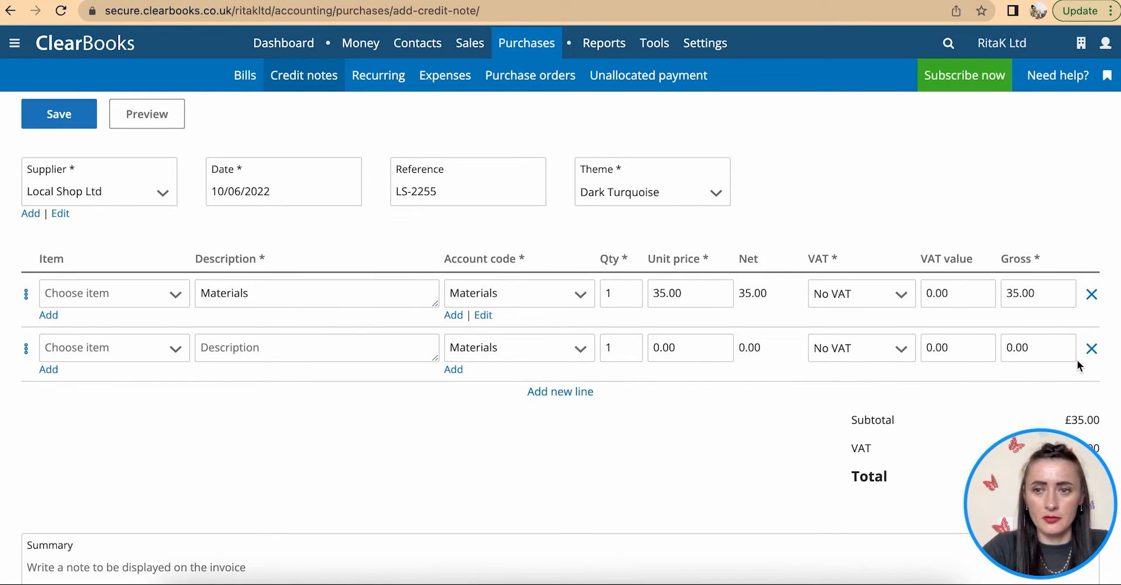
{"action": "left_click", "coordinate": [1091, 349]}
{"action": "scroll", "coordinate": [617, 406], "scroll_direction": "down", "scroll_amount": 4}
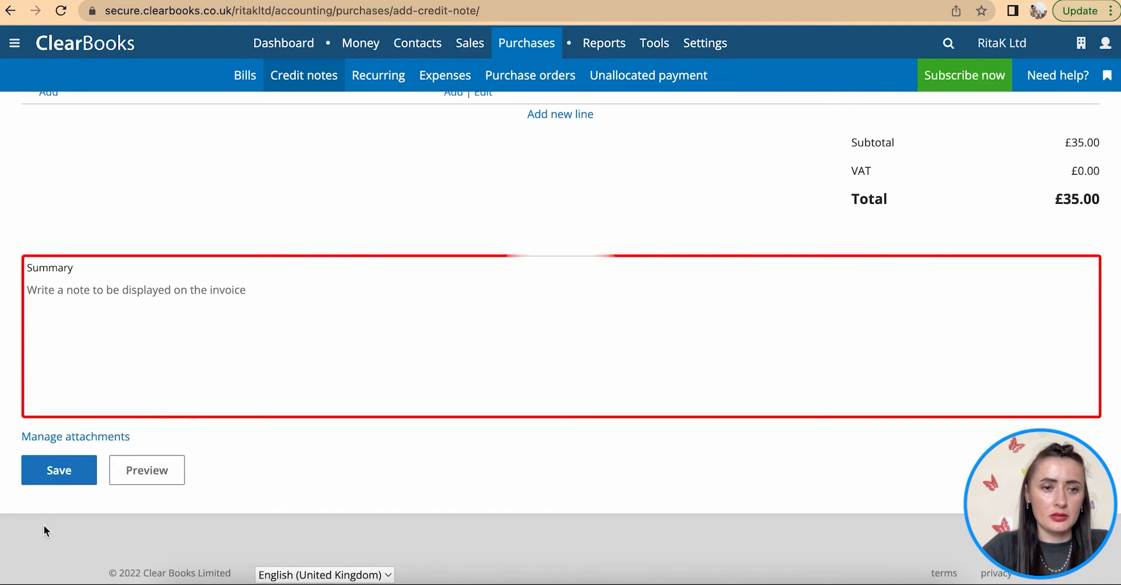
{"action": "left_click", "coordinate": [73, 480]}
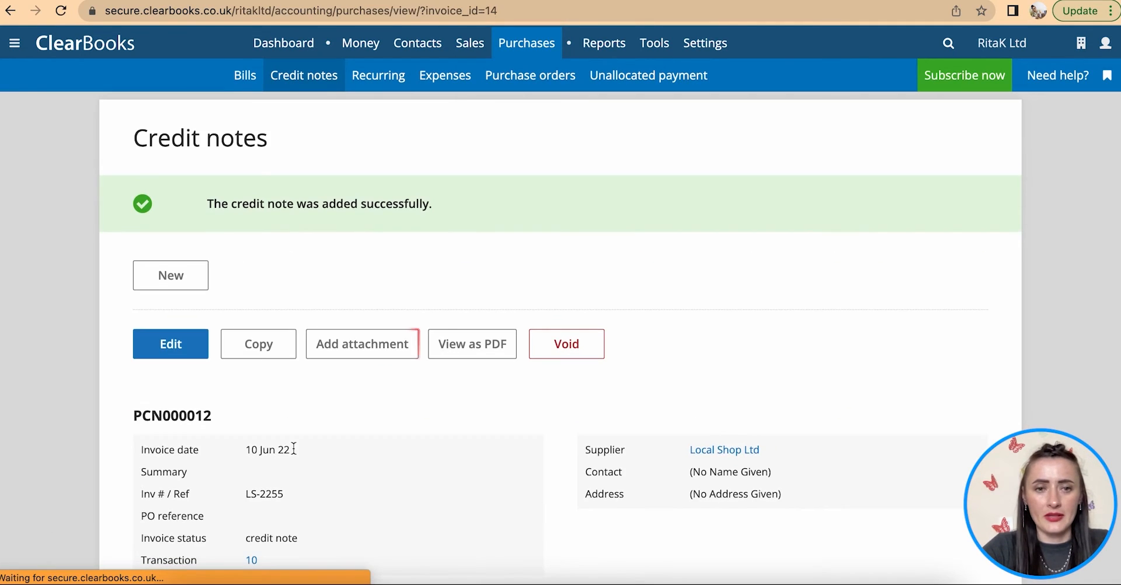
- Attach Local Shop Ltd - Inv 2250.pdf to credit note PCN000012
{"action": "left_click", "coordinate": [377, 350]}
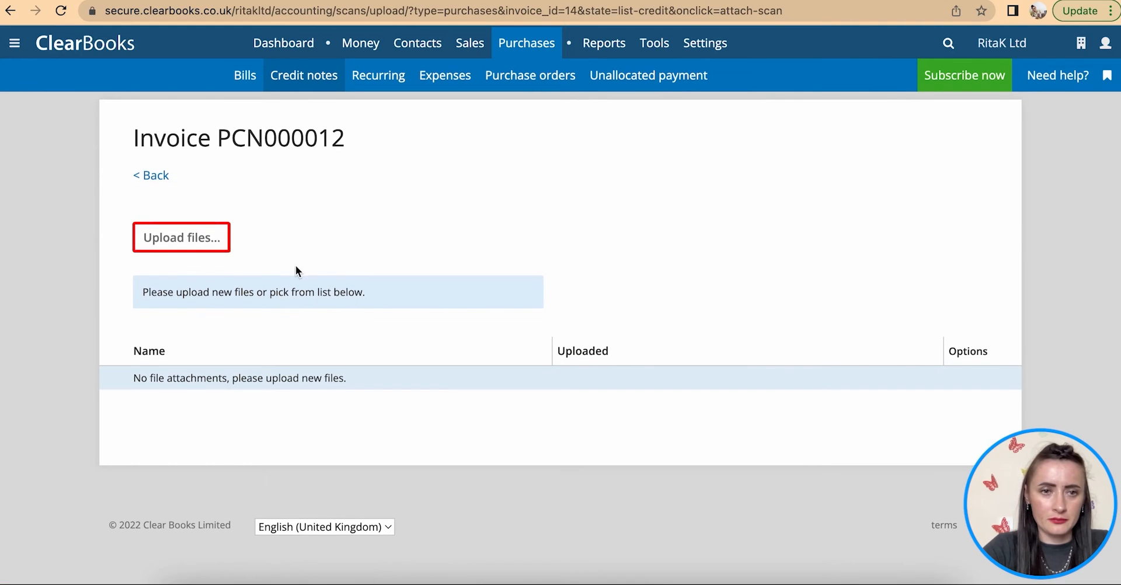
{"action": "left_click", "coordinate": [188, 243]}
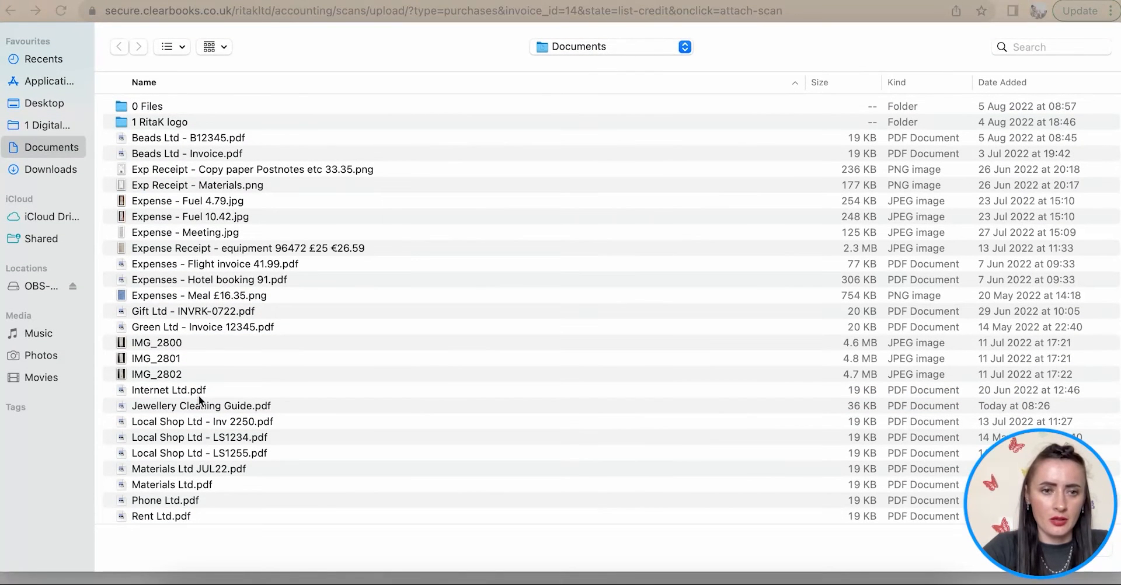
{"action": "left_click", "coordinate": [274, 423]}
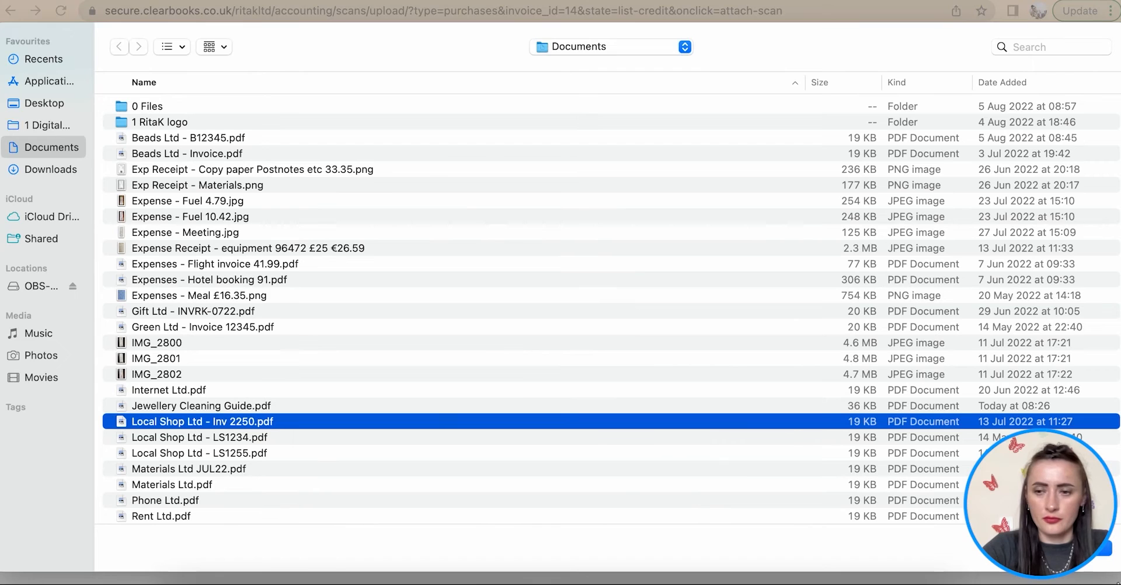
{"action": "key", "text": "Return"}
{"action": "left_click", "coordinate": [958, 379]}
{"action": "left_click", "coordinate": [152, 175]}
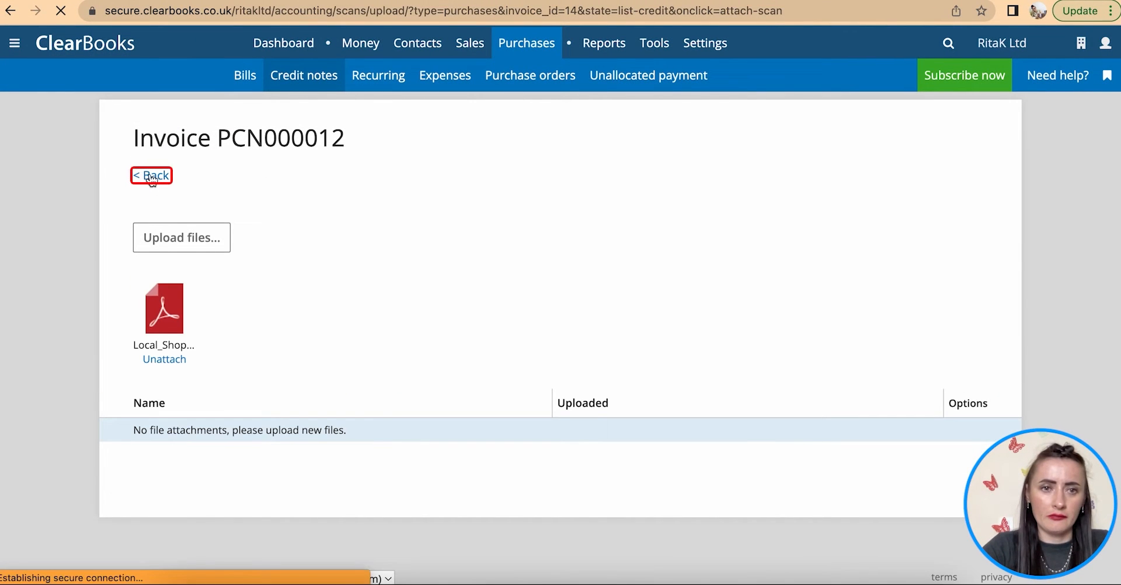
- Go back to the Unpaid bills list
{"action": "scroll", "coordinate": [324, 275], "scroll_direction": "down", "scroll_amount": 3}
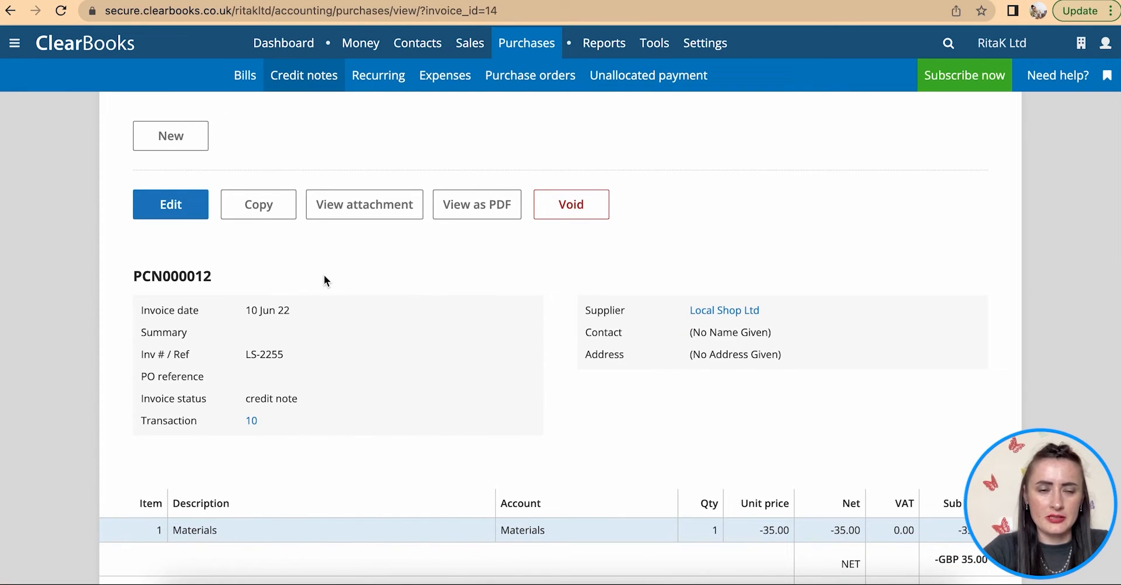
{"action": "scroll", "coordinate": [325, 276], "scroll_direction": "down", "scroll_amount": 7}
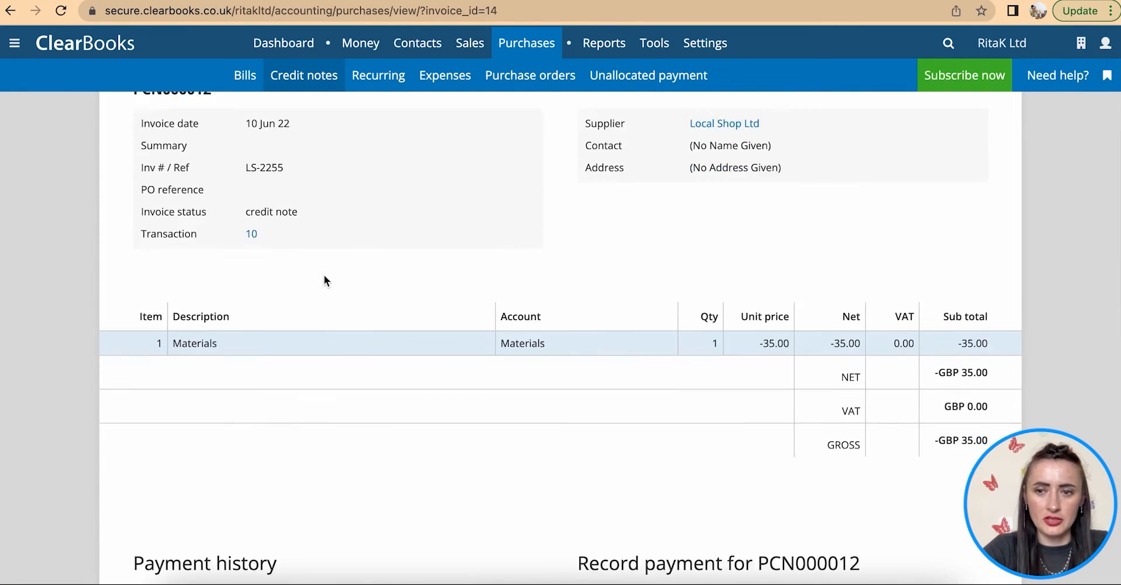
{"action": "scroll", "coordinate": [325, 280], "scroll_direction": "up", "scroll_amount": 8}
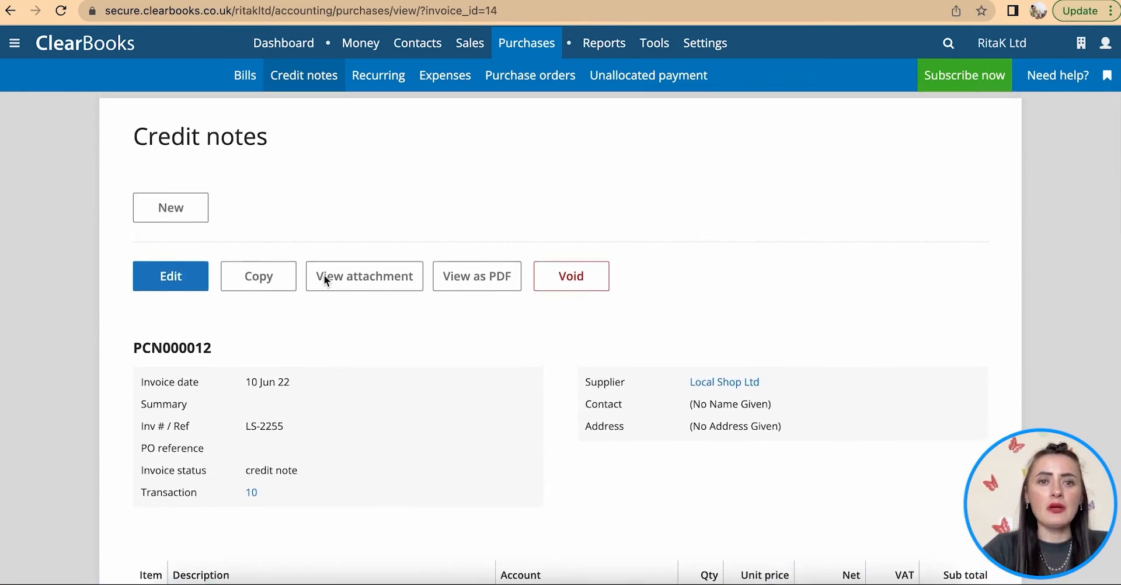
{"action": "left_click", "coordinate": [251, 81]}
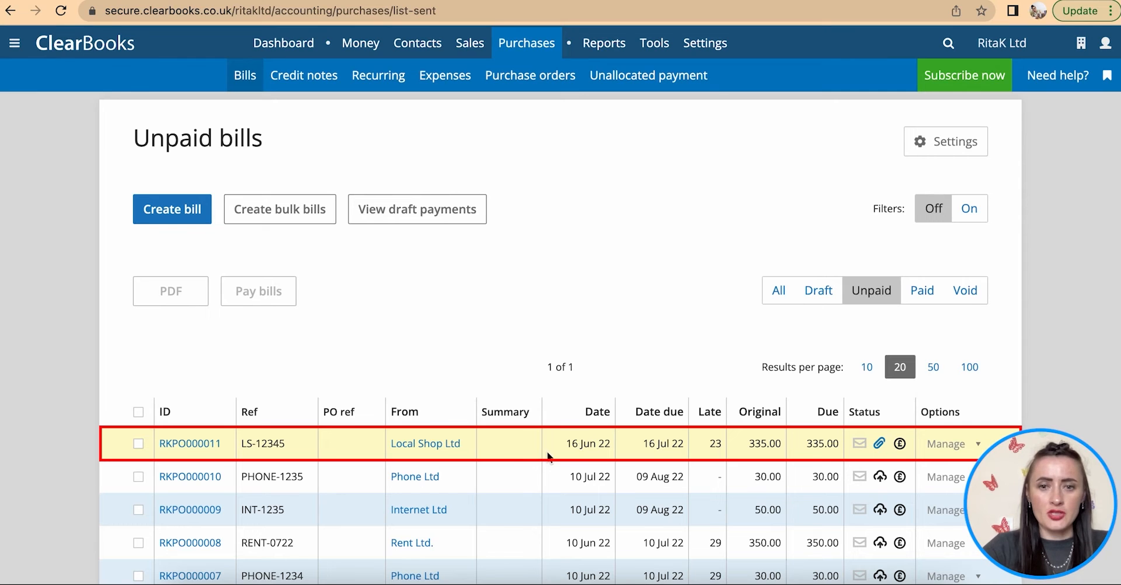
- Apply credit note PCN000012 to bill RKPO000011, leaving 300.00 due of 335.00
{"action": "left_click", "coordinate": [305, 86]}
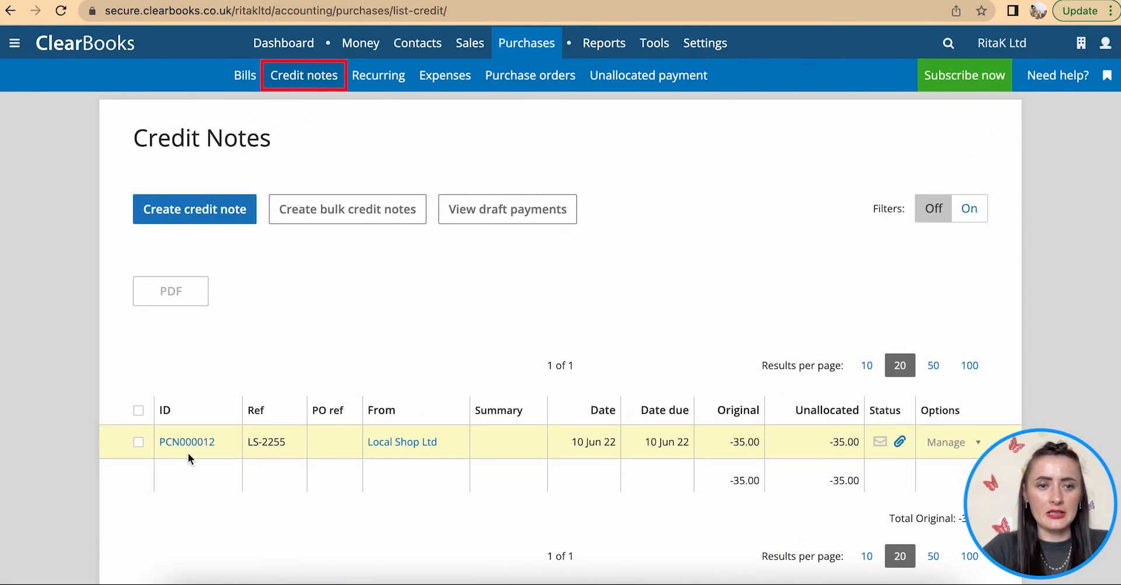
{"action": "left_click", "coordinate": [183, 445]}
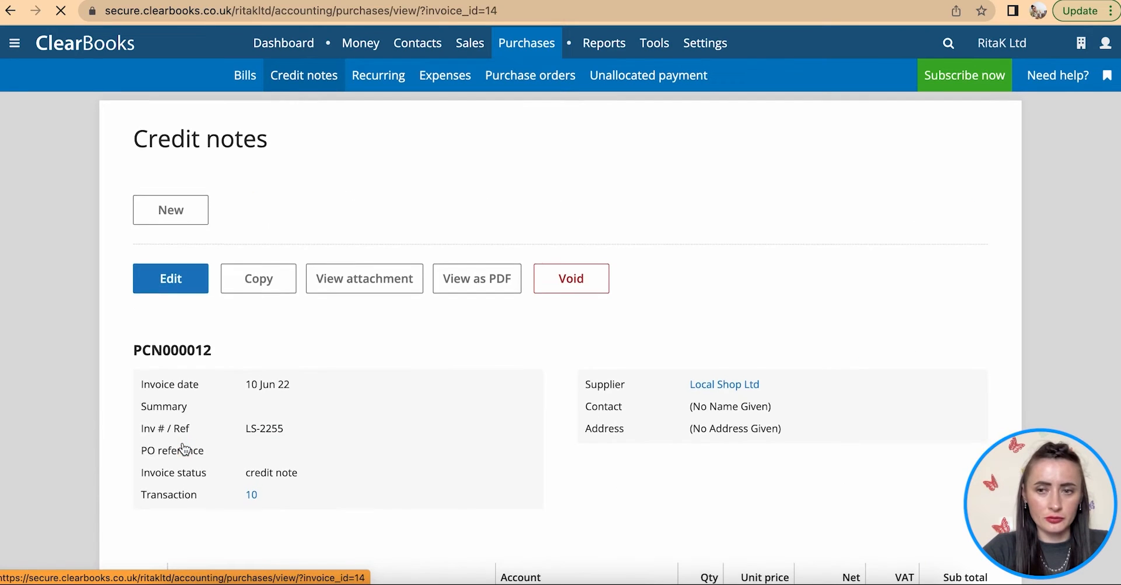
{"action": "scroll", "coordinate": [184, 448], "scroll_direction": "down", "scroll_amount": 10}
{"action": "scroll", "coordinate": [185, 449], "scroll_direction": "down", "scroll_amount": 2}
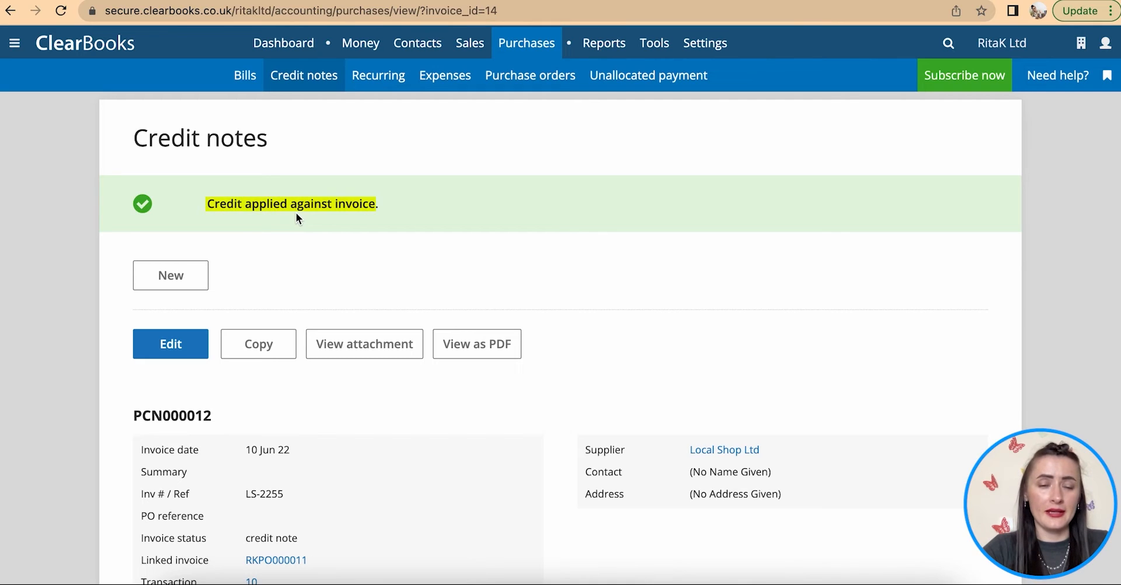
{"action": "left_click", "coordinate": [304, 76]}
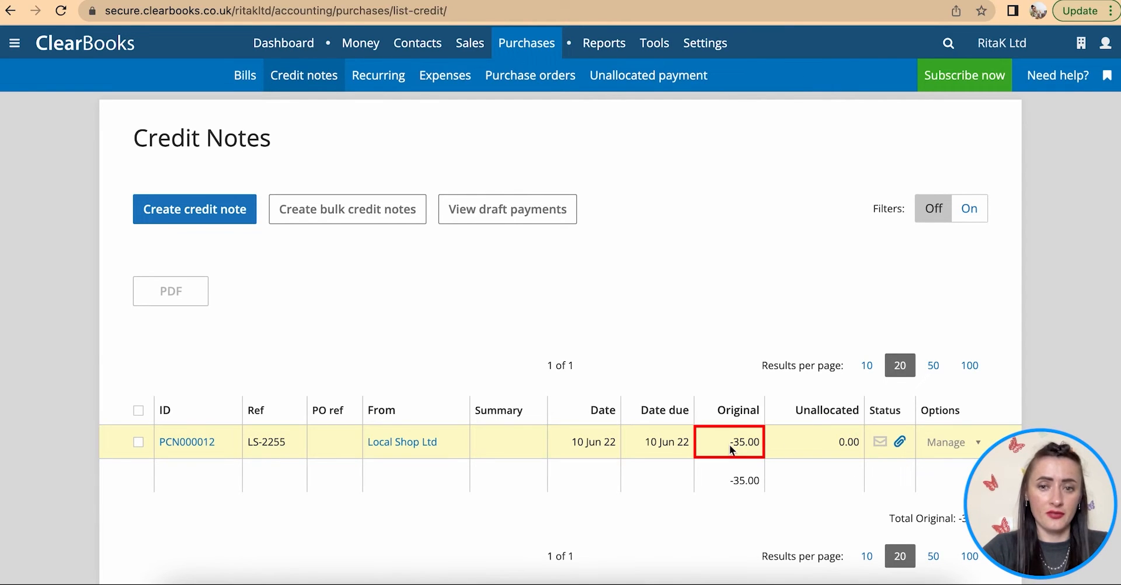
{"action": "mouse_move", "coordinate": [275, 43]}
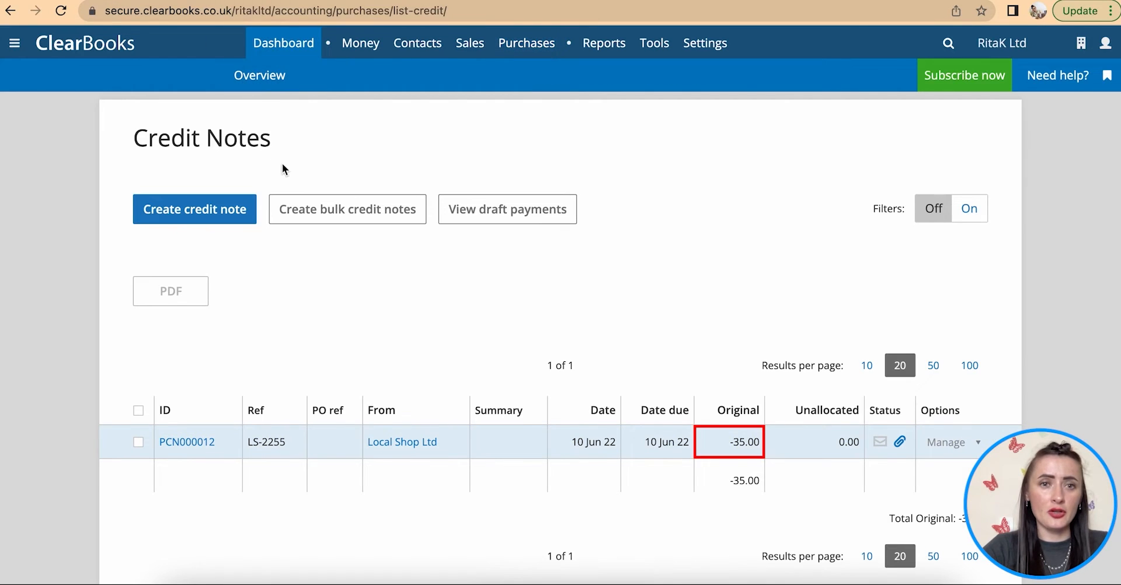
{"action": "mouse_move", "coordinate": [527, 45]}
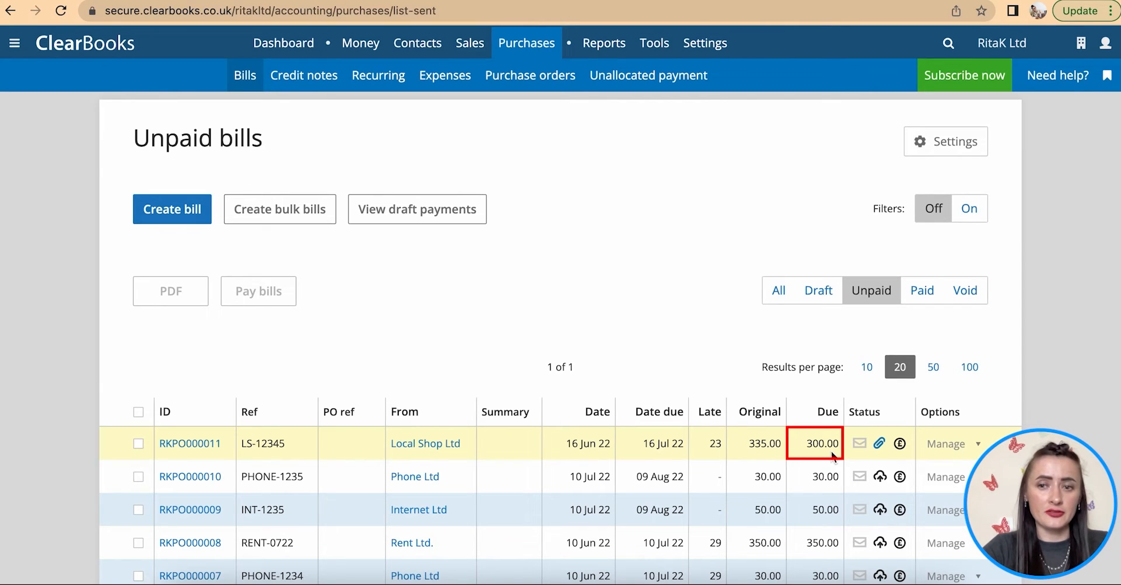
{"action": "left_click", "coordinate": [198, 444]}
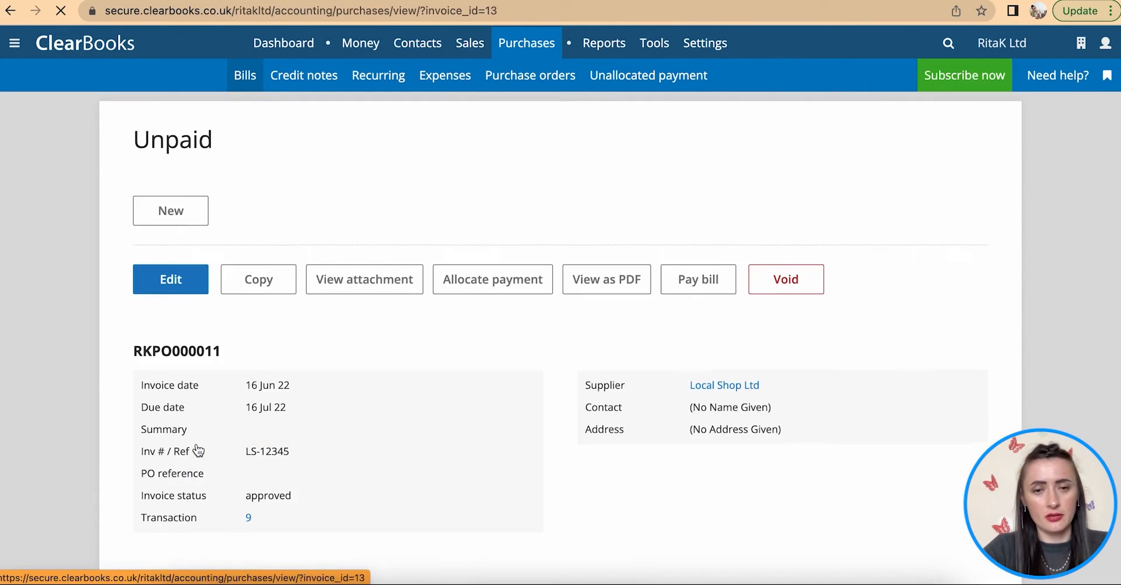
{"action": "scroll", "coordinate": [198, 449], "scroll_direction": "down", "scroll_amount": 10}
{"action": "scroll", "coordinate": [199, 450], "scroll_direction": "down", "scroll_amount": 4}
{"action": "scroll", "coordinate": [199, 450], "scroll_direction": "up", "scroll_amount": 1}
{"action": "scroll", "coordinate": [198, 450], "scroll_direction": "down", "scroll_amount": 2}
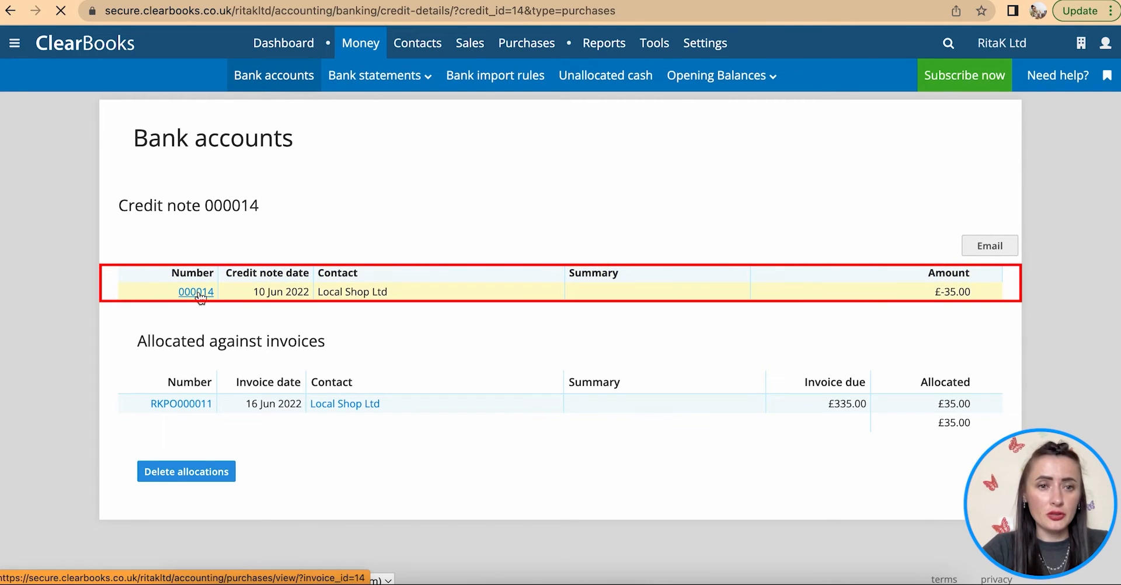
{"action": "left_click", "coordinate": [199, 293]}
{"action": "scroll", "coordinate": [349, 317], "scroll_direction": "down", "scroll_amount": 2}
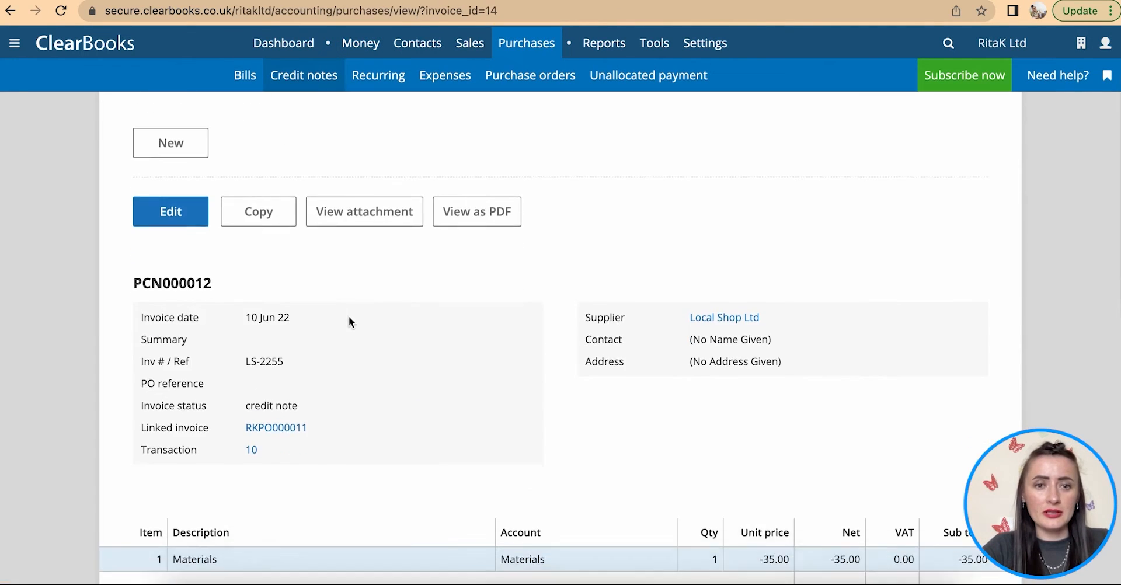
{"action": "left_click", "coordinate": [468, 188]}
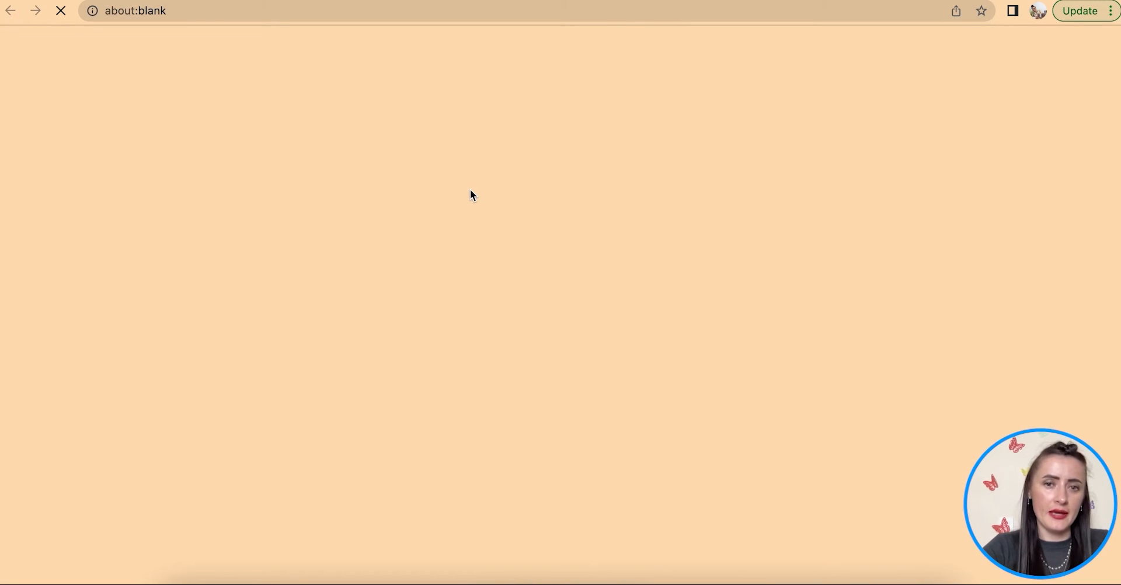
{"action": "scroll", "coordinate": [470, 195], "scroll_direction": "down", "scroll_amount": 2}
{"action": "scroll", "coordinate": [471, 192], "scroll_direction": "down", "scroll_amount": 4}
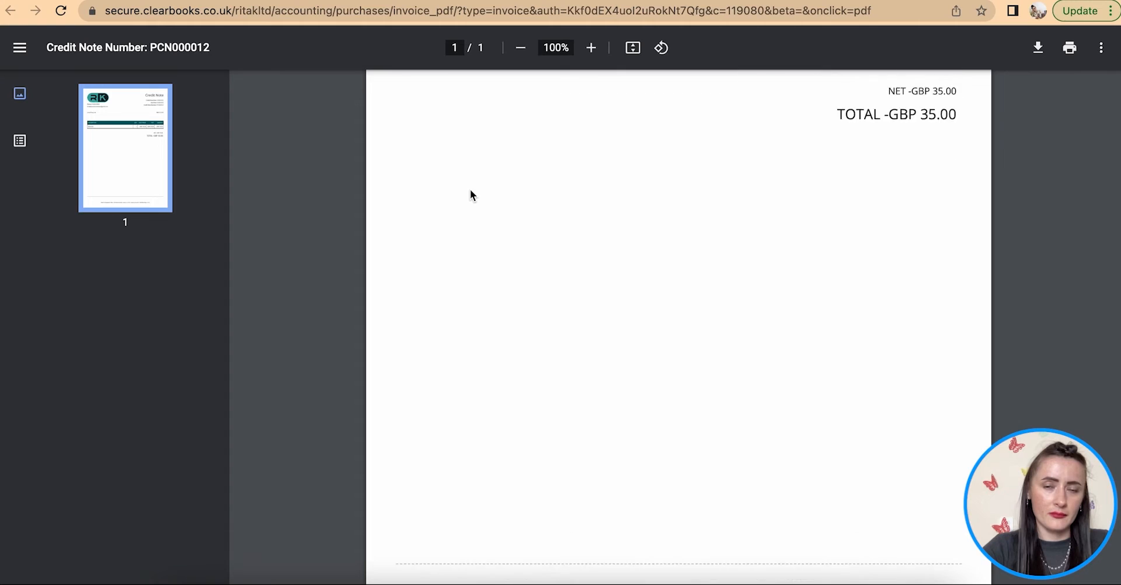
{"action": "scroll", "coordinate": [471, 193], "scroll_direction": "up", "scroll_amount": 5}
{"action": "key", "text": "ctrl+w"}
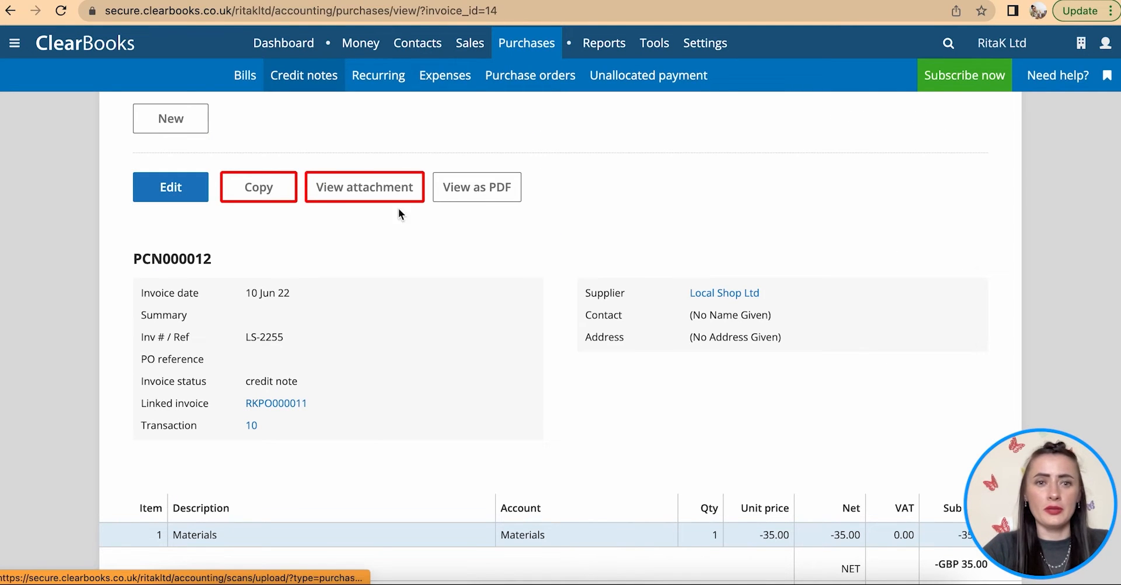
{"action": "scroll", "coordinate": [434, 214], "scroll_direction": "up", "scroll_amount": 2}
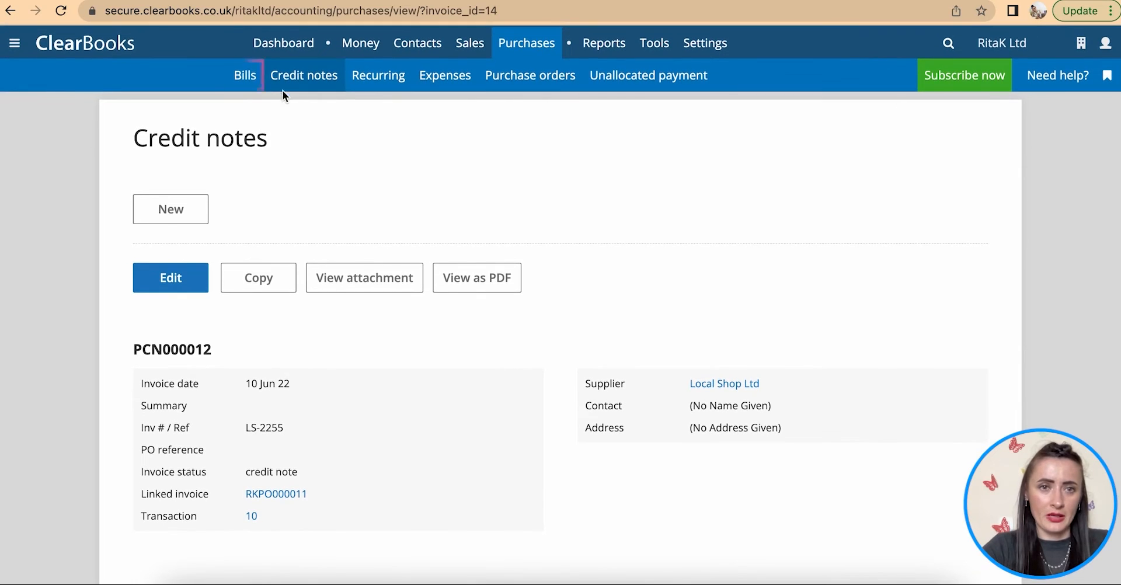
{"action": "left_click", "coordinate": [246, 76]}
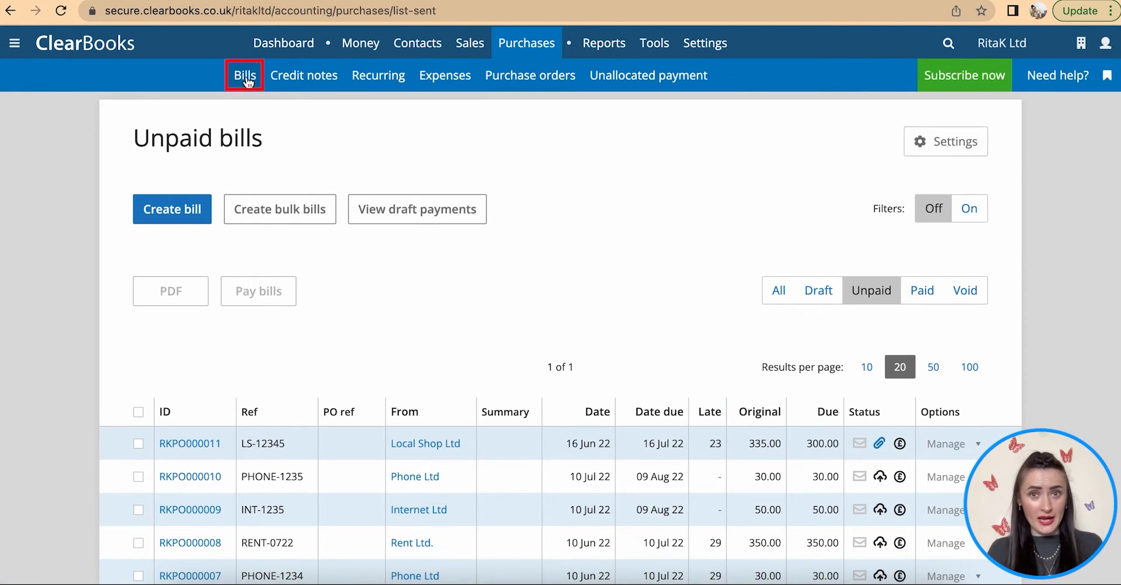
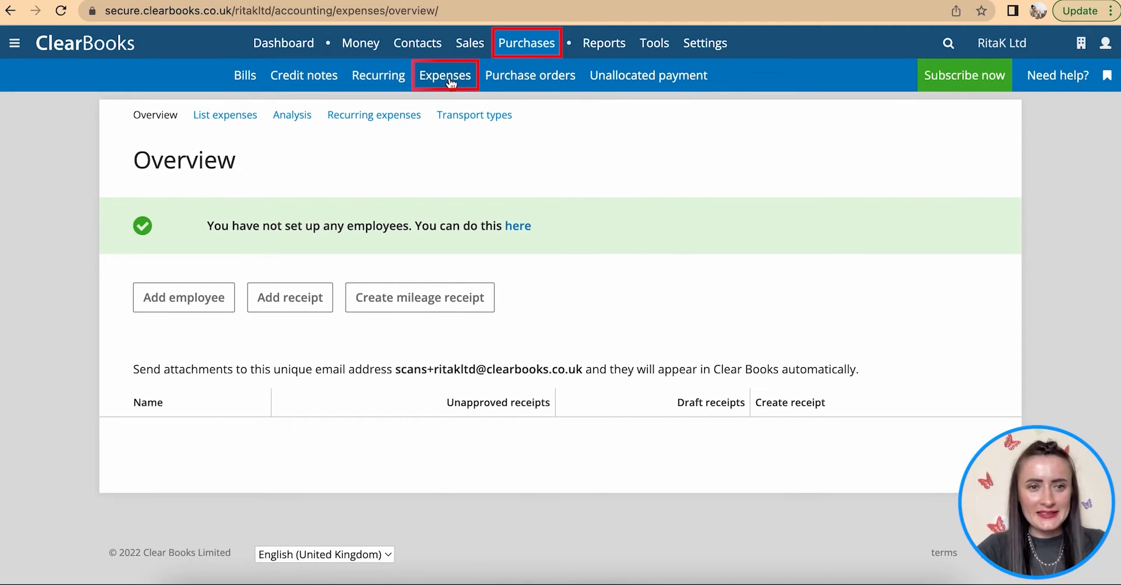
- Open the Add Contact form for a new employee from the expenses overview
{"action": "left_click", "coordinate": [187, 308]}
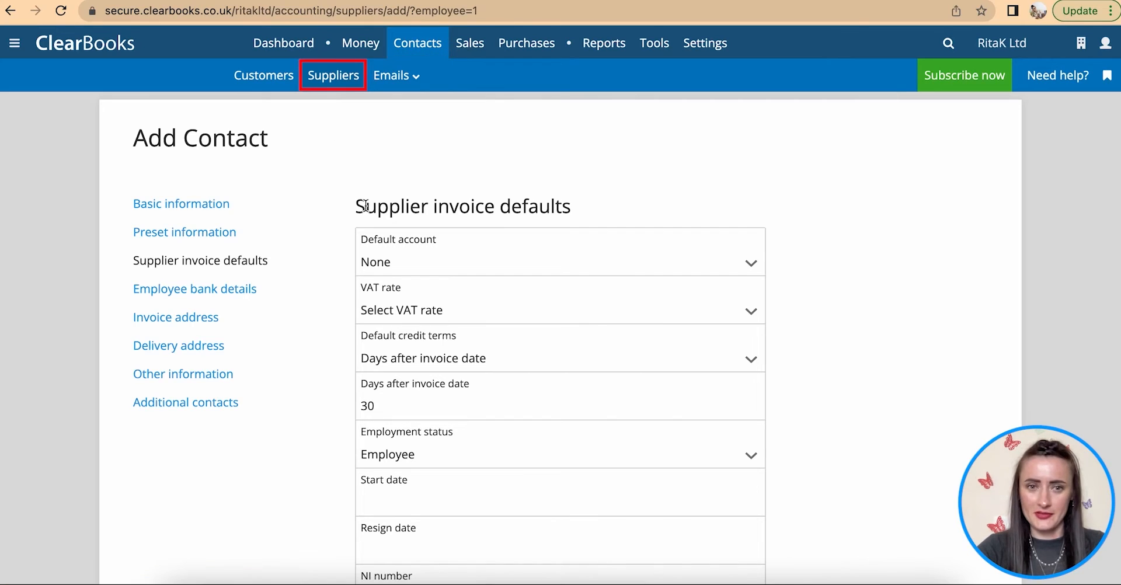
{"action": "scroll", "coordinate": [356, 182], "scroll_direction": "down", "scroll_amount": 2}
{"action": "scroll", "coordinate": [206, 154], "scroll_direction": "up", "scroll_amount": 1}
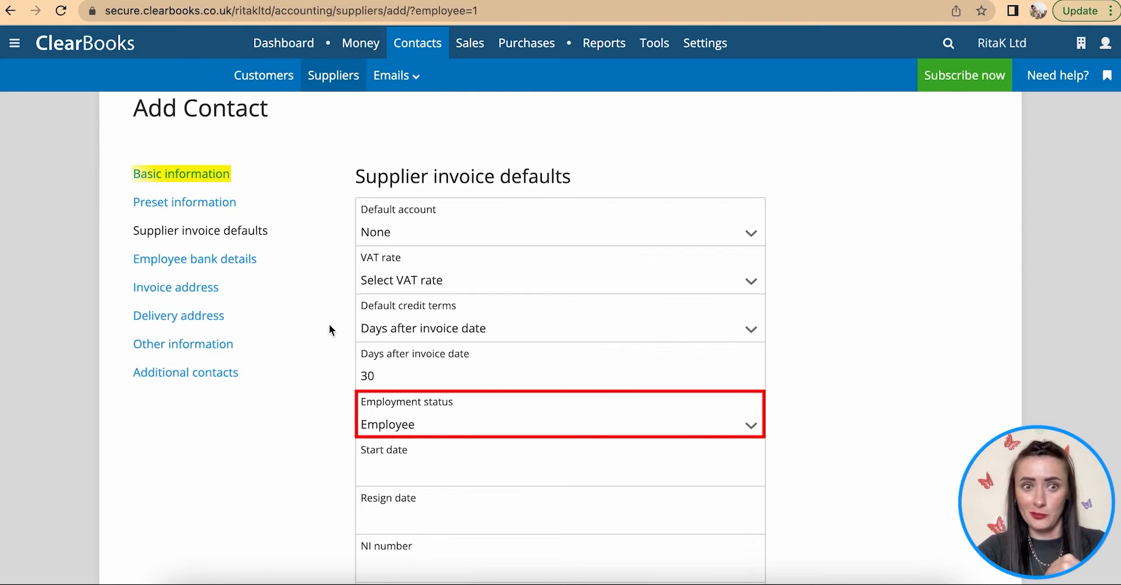
- Enter the employee's display name, first name and surname under Basic information
{"action": "left_click", "coordinate": [171, 175]}
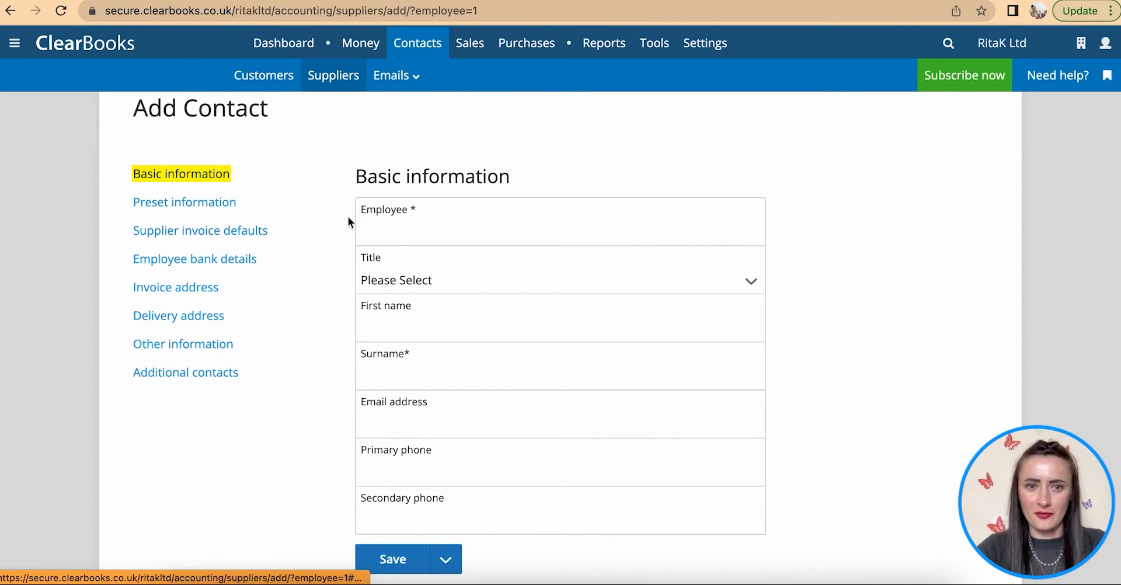
{"action": "left_click", "coordinate": [401, 230]}
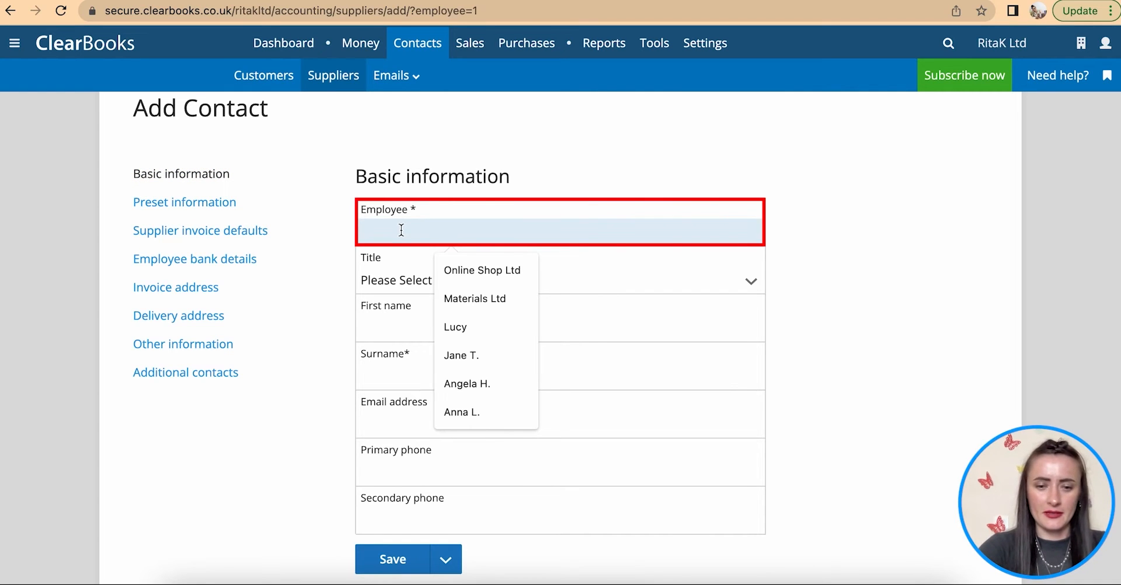
{"action": "type", "text": "Rita K."}
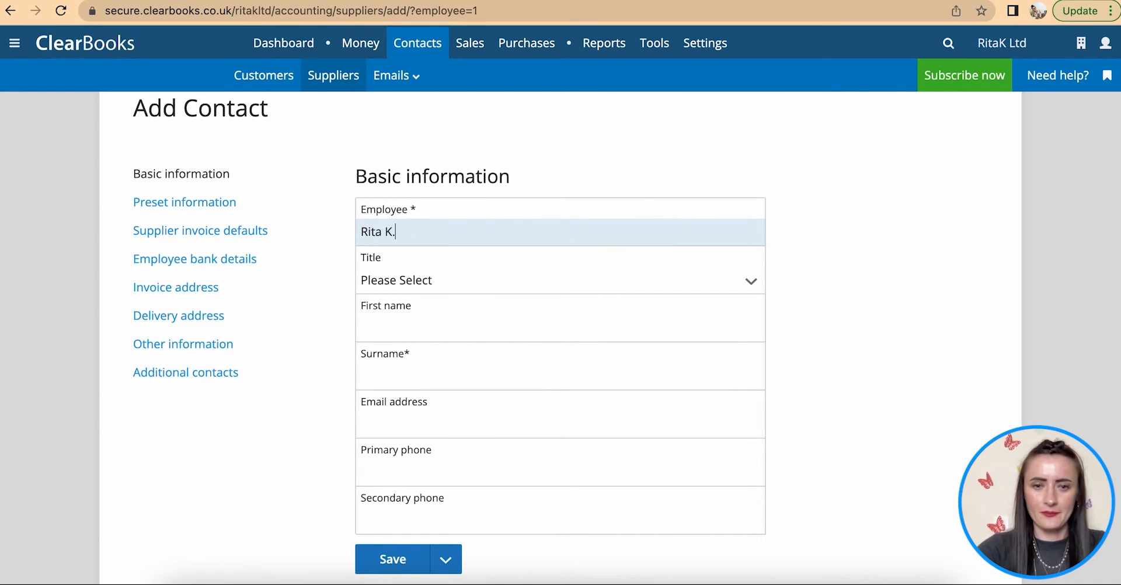
{"action": "left_click", "coordinate": [439, 316]}
{"action": "type", "text": "Rita"}
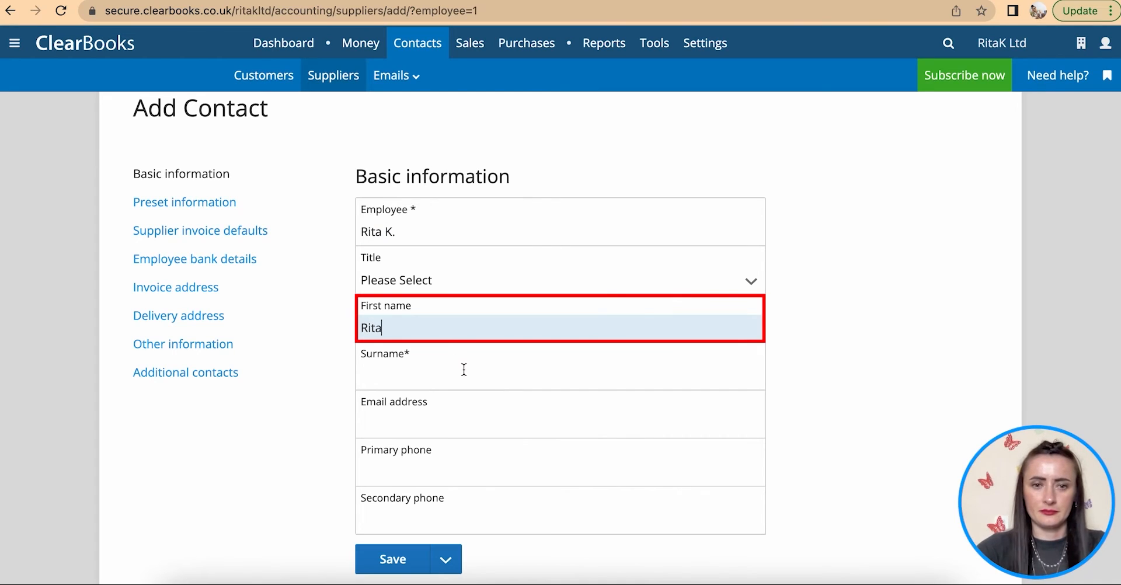
{"action": "left_click", "coordinate": [464, 369]}
{"action": "type", "text": "K."}
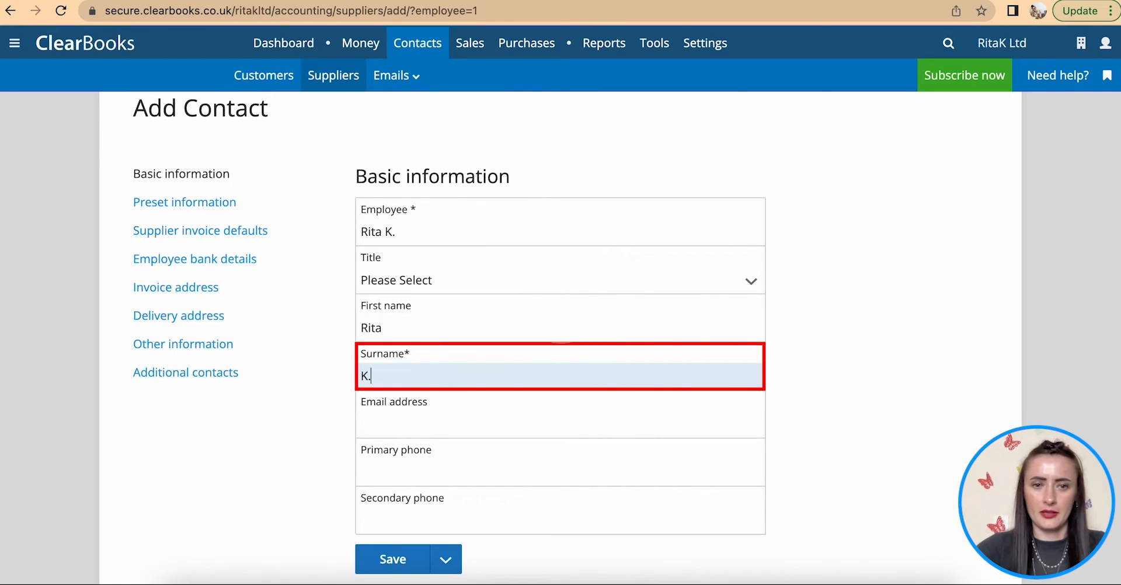
- Set the employee's title to Ms and save the contact
{"action": "left_click", "coordinate": [459, 284]}
{"action": "left_click", "coordinate": [412, 422]}
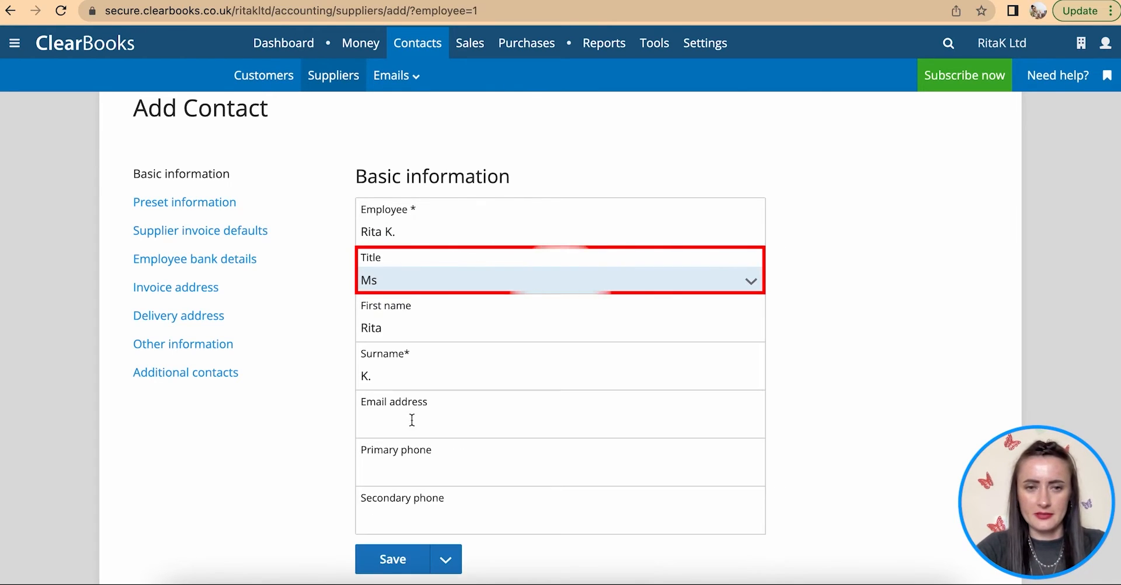
{"action": "scroll", "coordinate": [371, 471], "scroll_direction": "down", "scroll_amount": 1}
{"action": "left_click", "coordinate": [392, 528]}
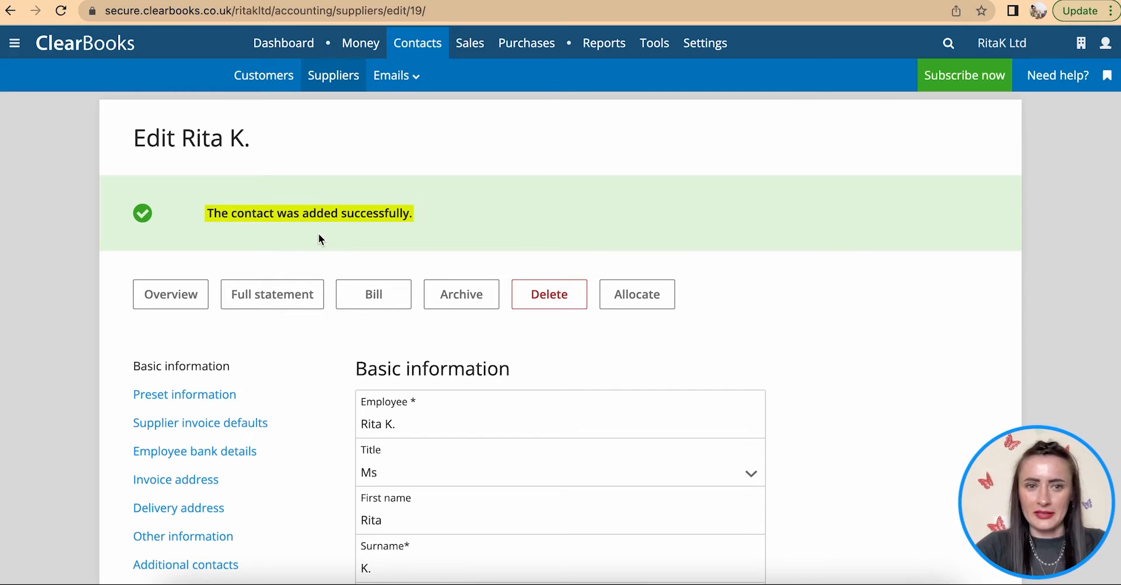
{"action": "mouse_move", "coordinate": [535, 47]}
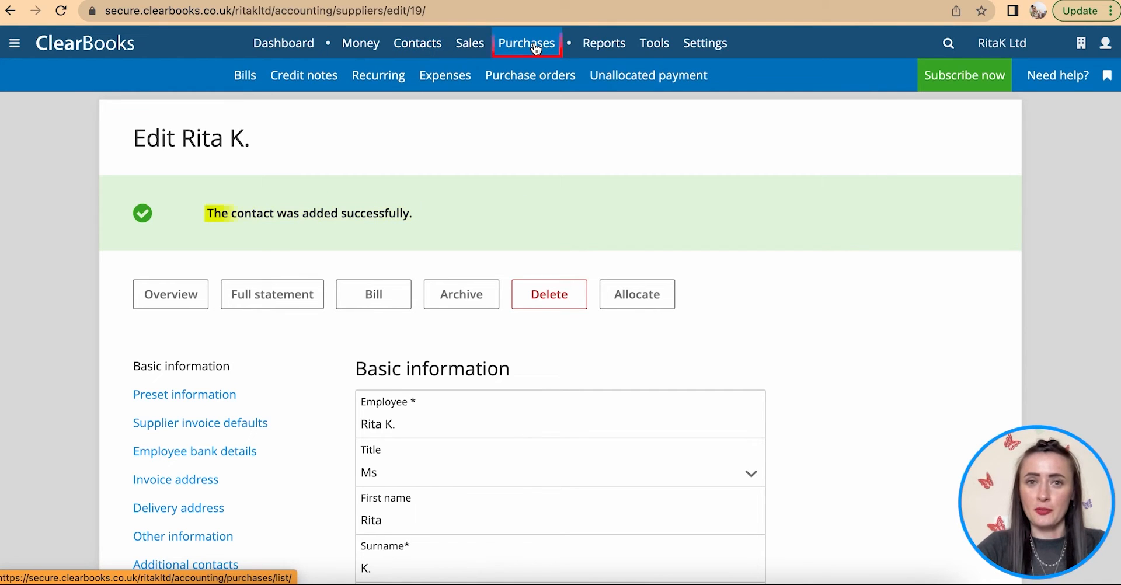
- Start a new expense receipt from the new employee, with that employee as claimant
{"action": "left_click", "coordinate": [455, 83]}
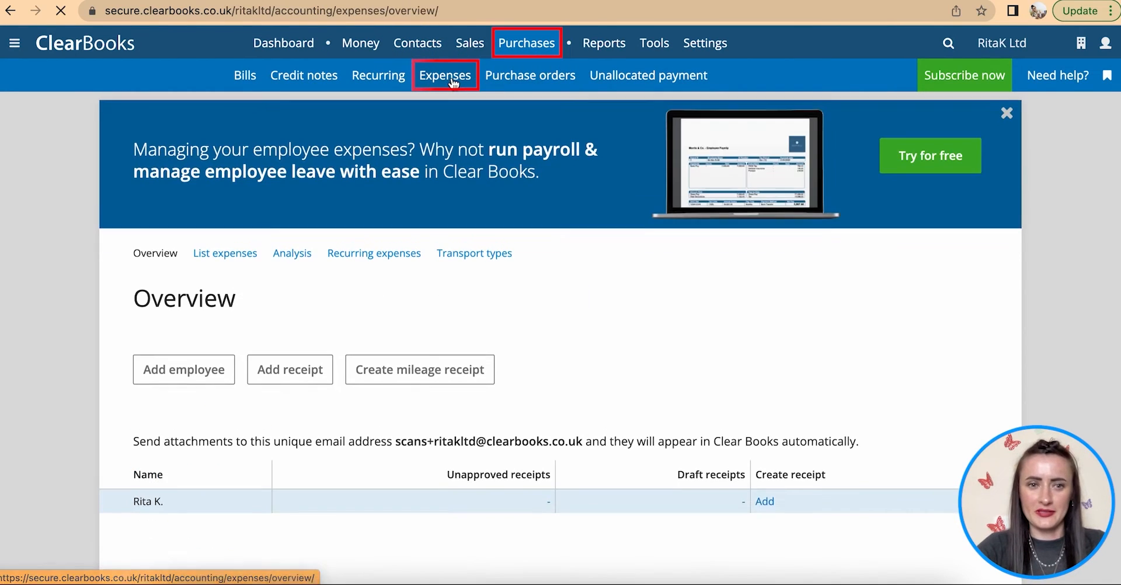
{"action": "scroll", "coordinate": [371, 264], "scroll_direction": "down", "scroll_amount": 3}
{"action": "left_click", "coordinate": [297, 280]}
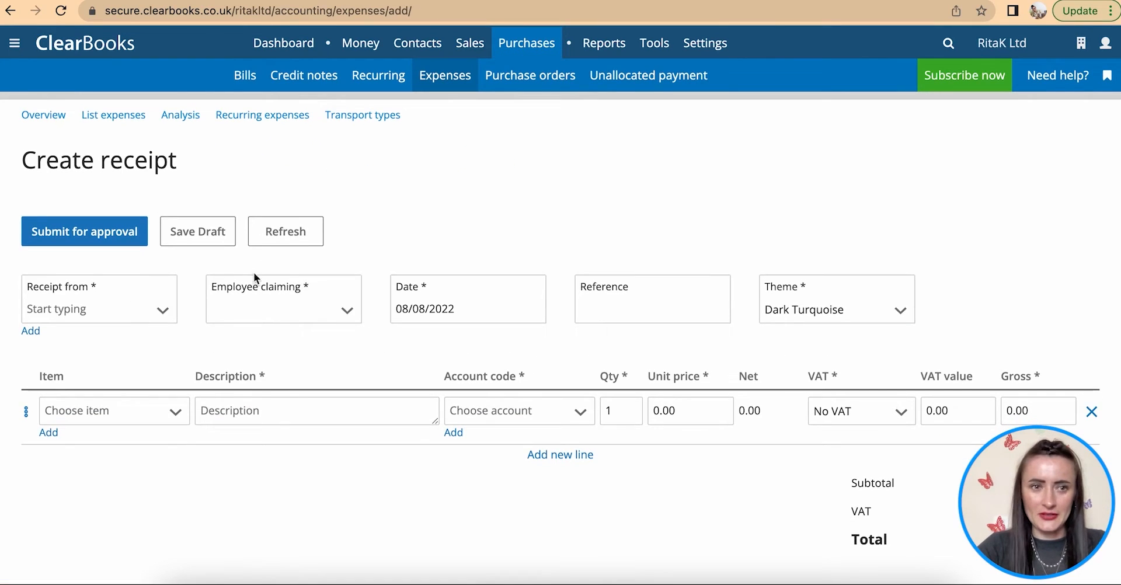
{"action": "scroll", "coordinate": [157, 268], "scroll_direction": "down", "scroll_amount": 2}
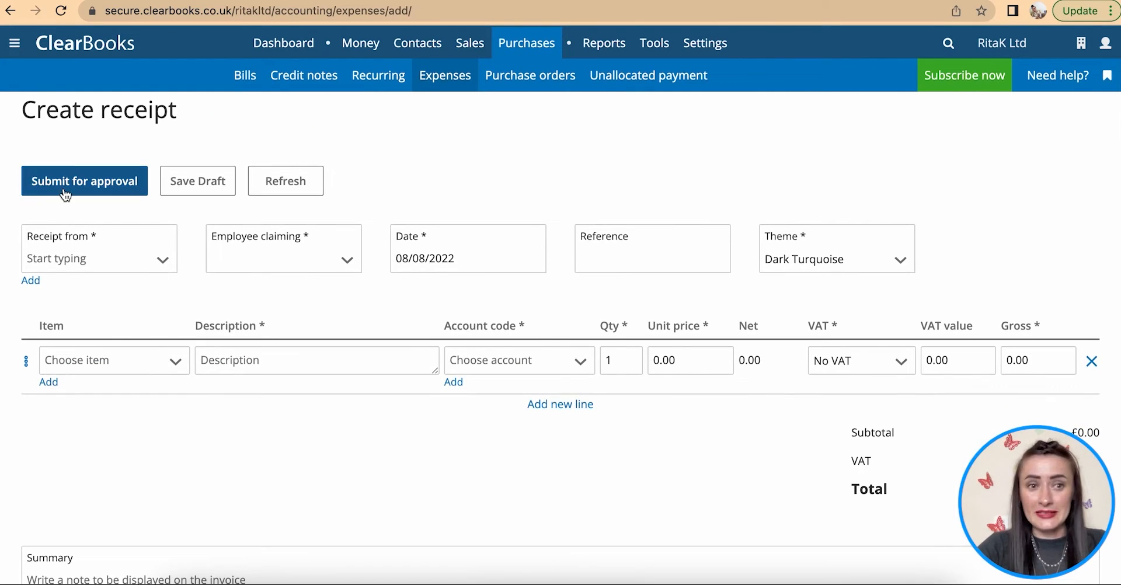
{"action": "left_click", "coordinate": [111, 261]}
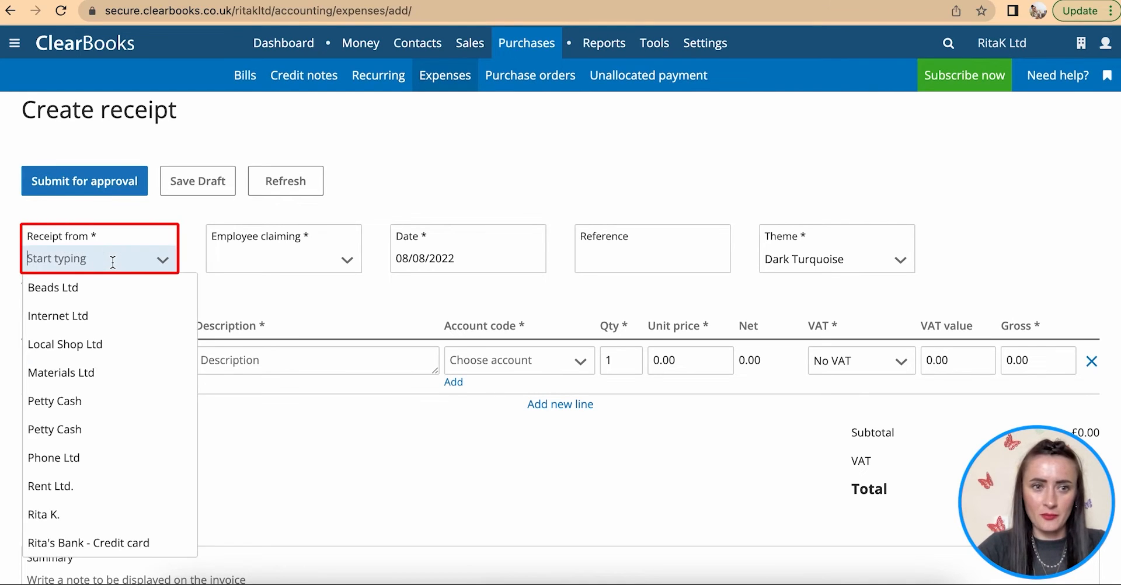
{"action": "left_click", "coordinate": [65, 513]}
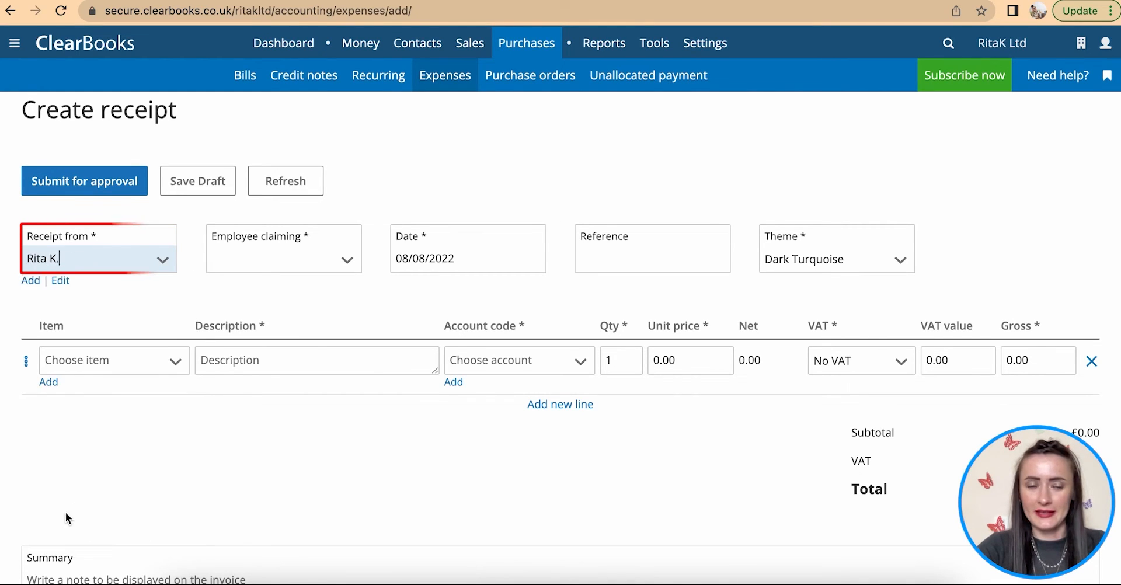
{"action": "left_click", "coordinate": [305, 260]}
{"action": "left_click", "coordinate": [264, 325]}
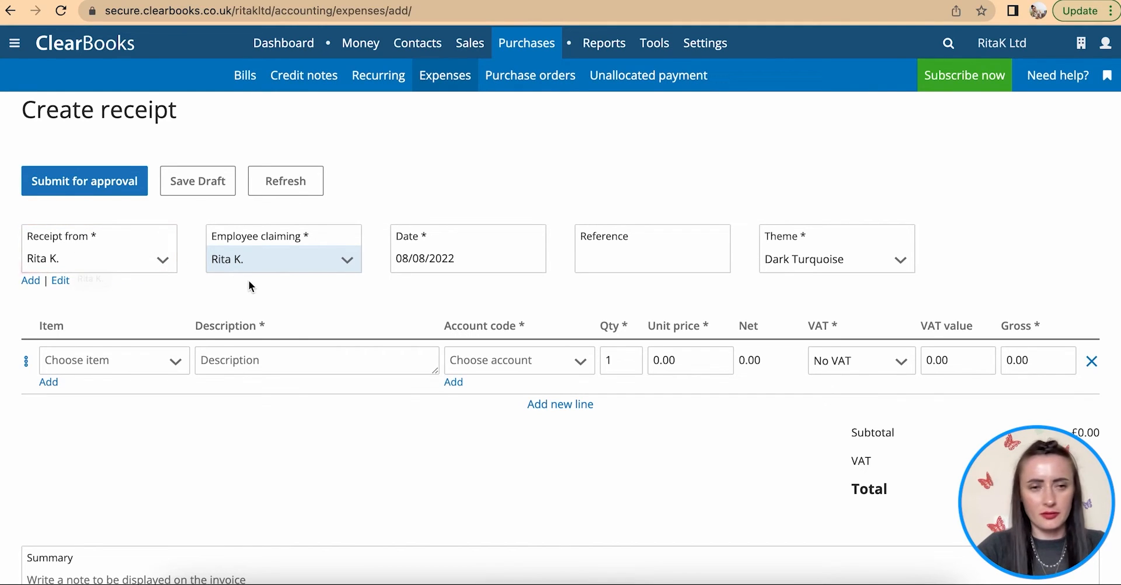
- Date the receipt 20/07/2022 and give it reference 123456
{"action": "left_click", "coordinate": [484, 263]}
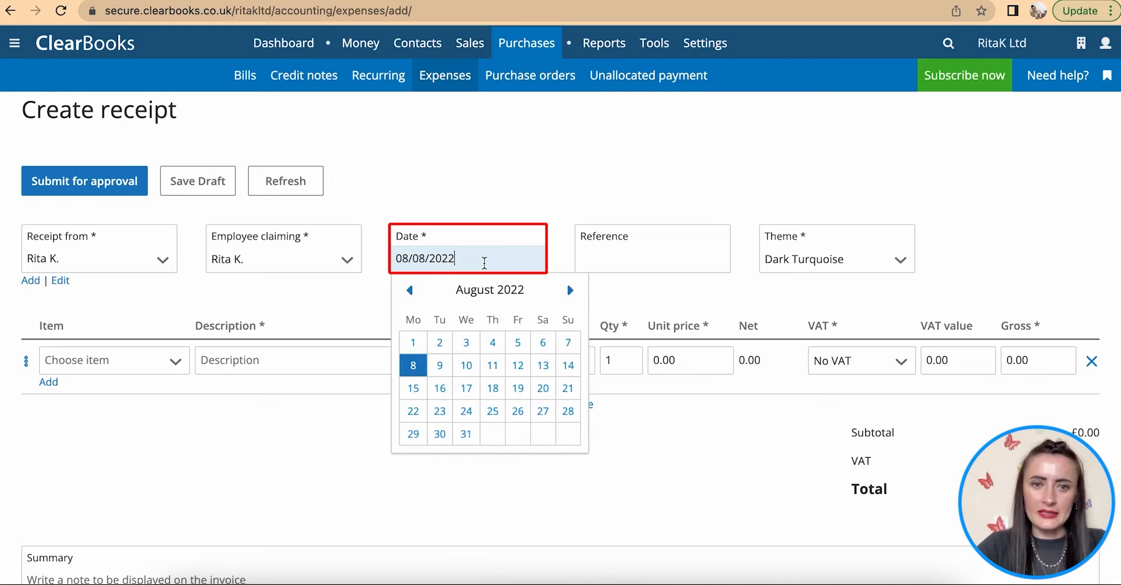
{"action": "left_click", "coordinate": [410, 290]}
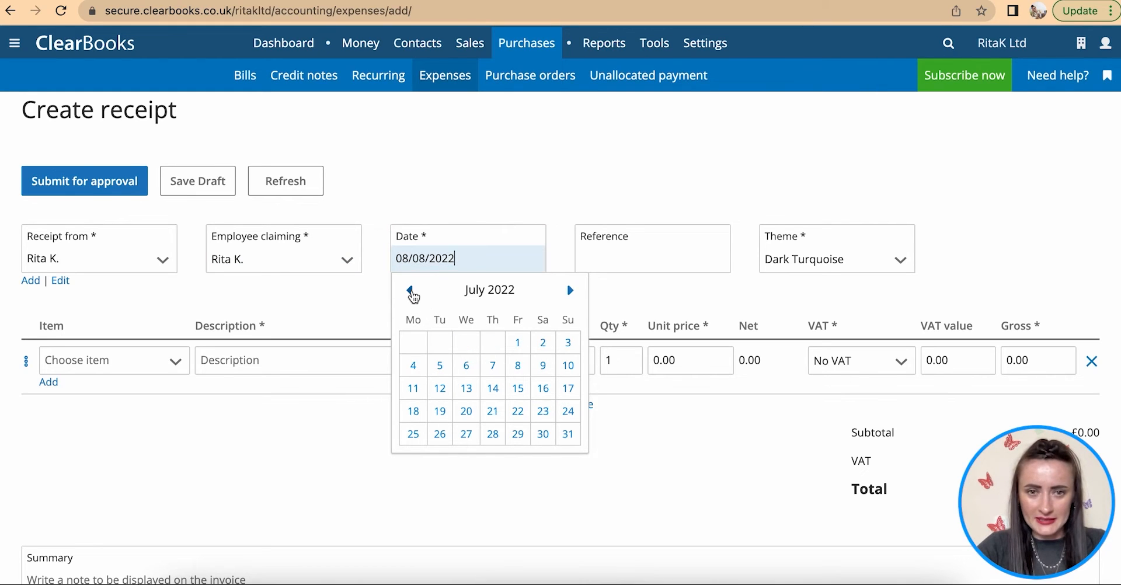
{"action": "left_click", "coordinate": [467, 411]}
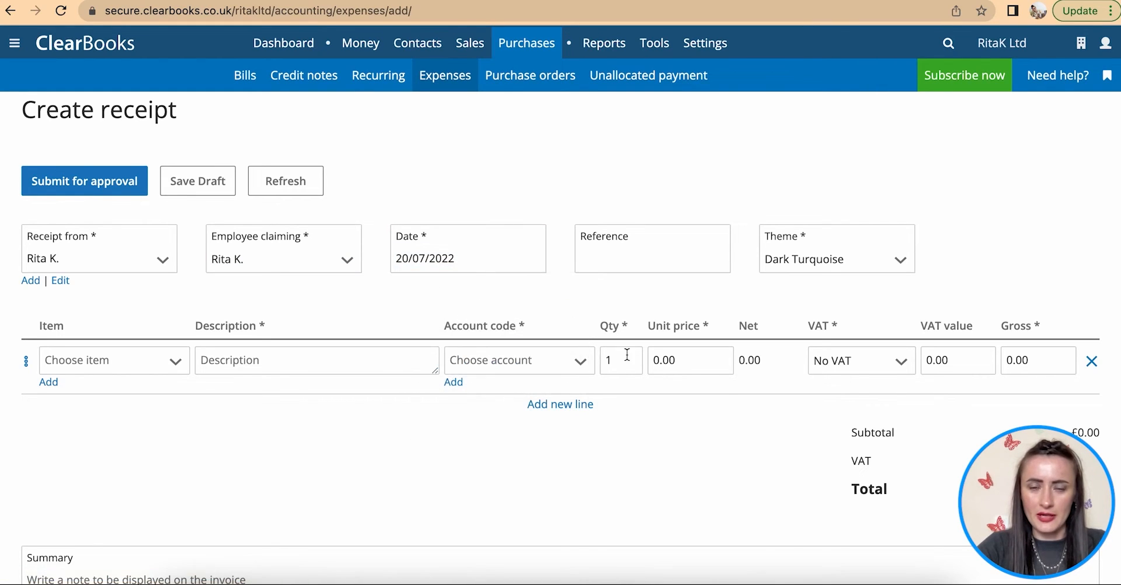
{"action": "left_click", "coordinate": [641, 253]}
{"action": "scroll", "coordinate": [636, 257], "scroll_direction": "down", "scroll_amount": 2}
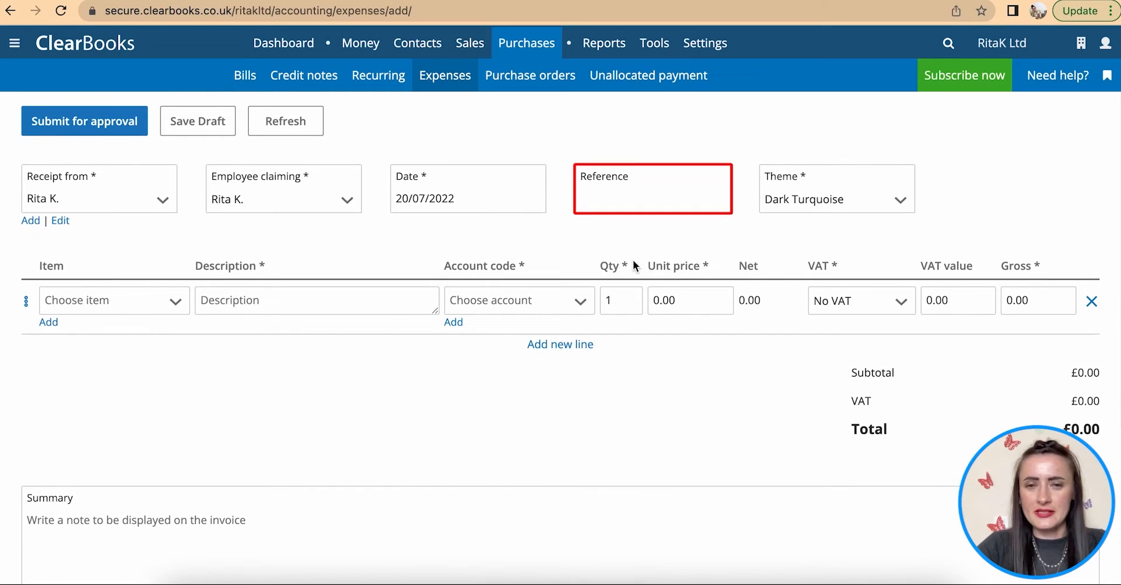
{"action": "left_click", "coordinate": [618, 198]}
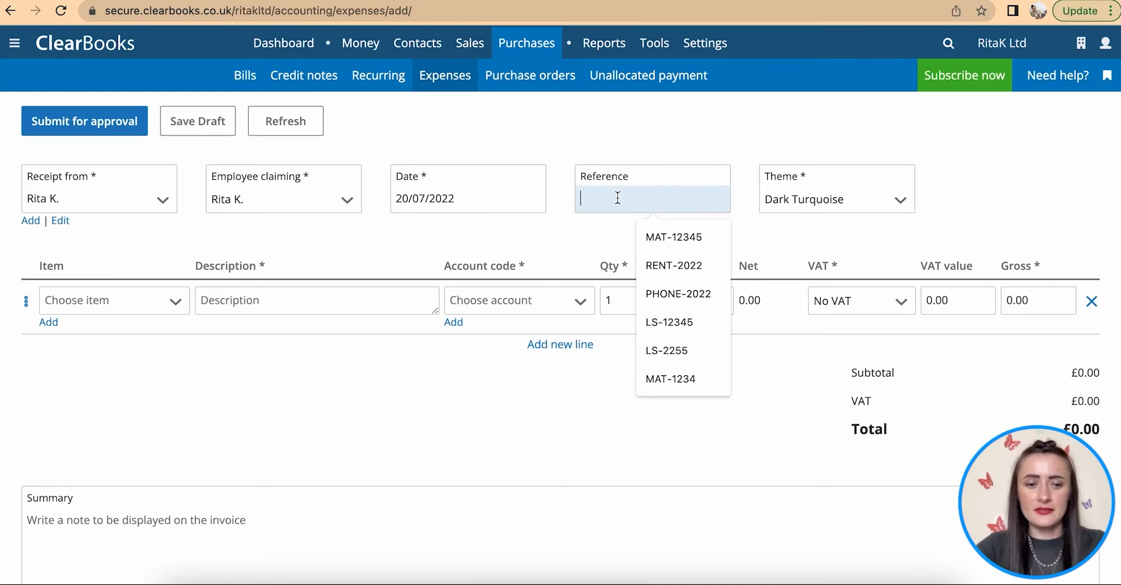
{"action": "type", "text": "123456"}
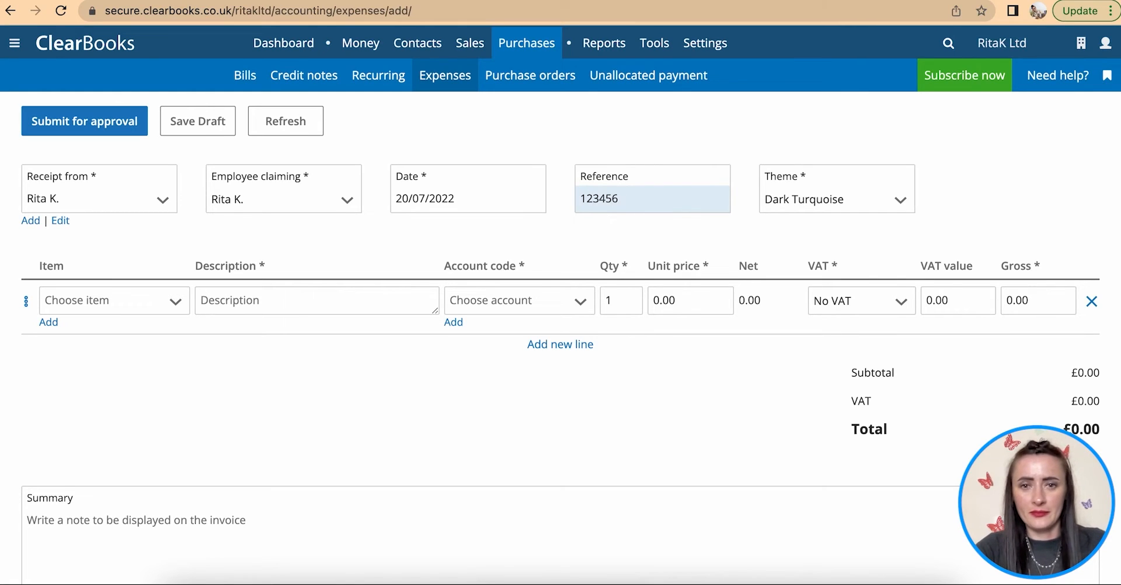
- Add an 'Office supplier' line under the Printing and stationery account
{"action": "left_click", "coordinate": [223, 305]}
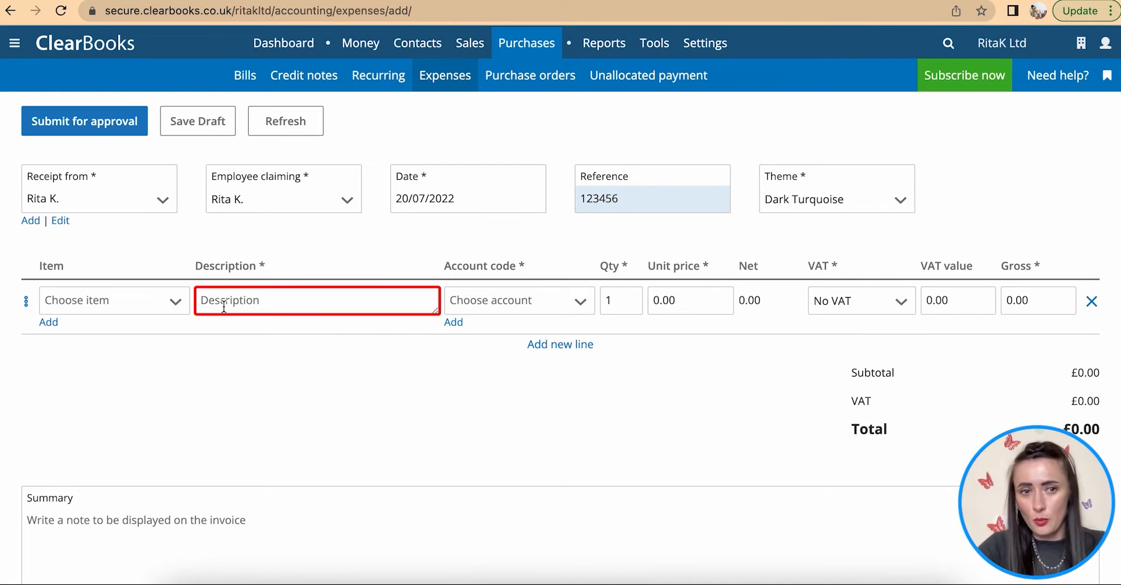
{"action": "left_click", "coordinate": [224, 306]}
{"action": "type", "text": "Office s"}
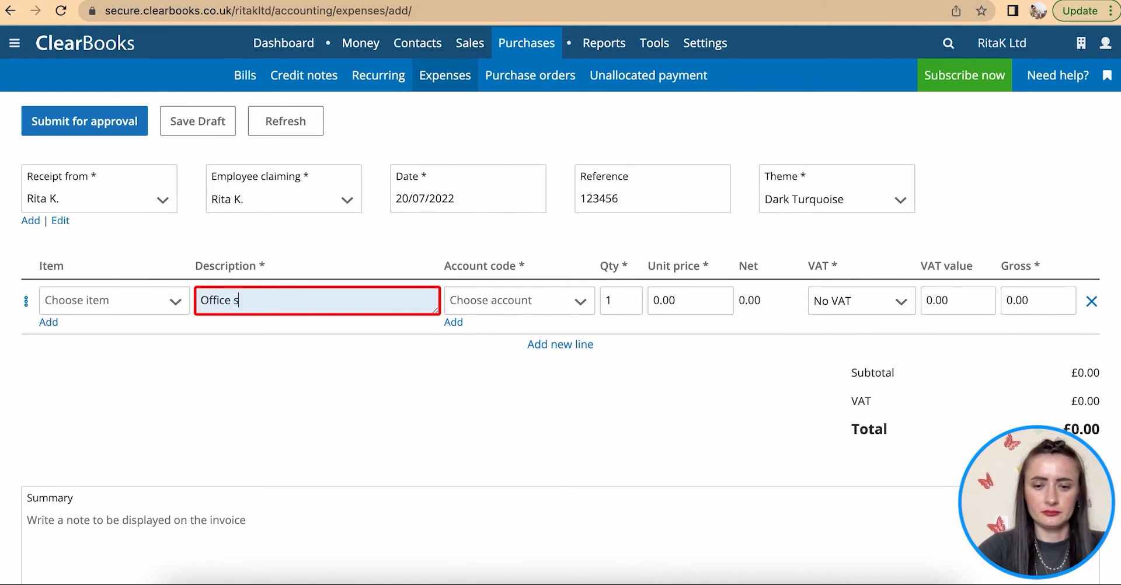
{"action": "type", "text": "upplier"}
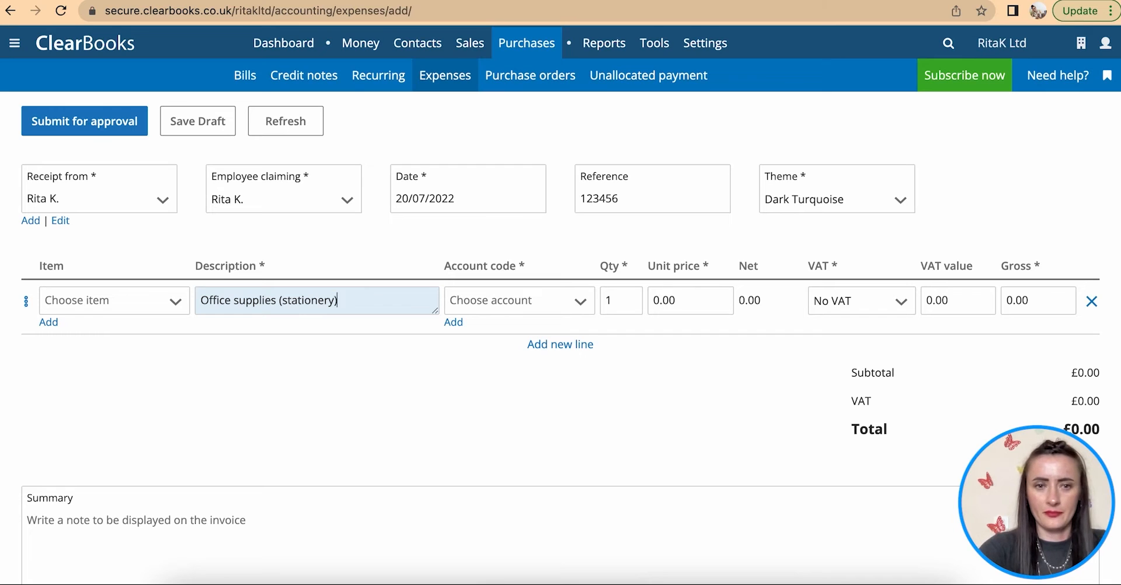
{"action": "left_click", "coordinate": [507, 305]}
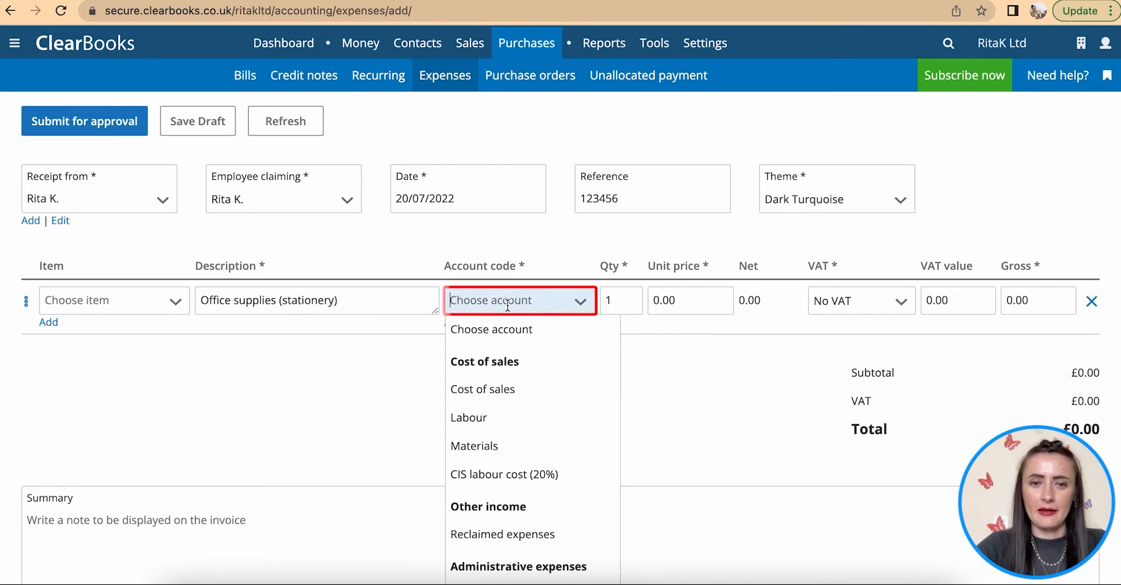
{"action": "type", "text": "st"}
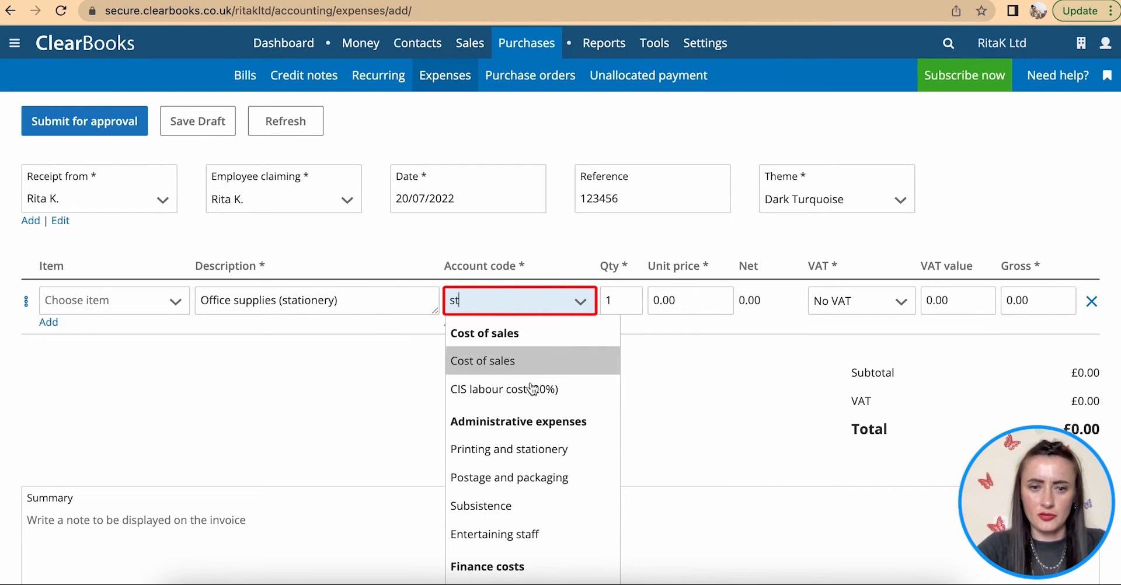
{"action": "left_click", "coordinate": [511, 451]}
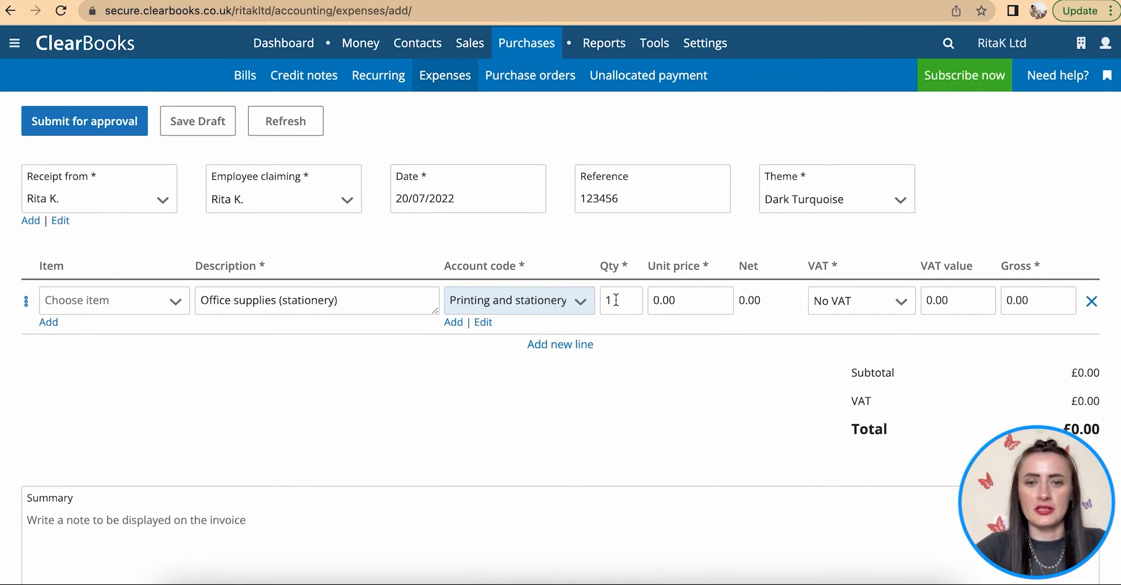
- Price the line at 33.35 with No VAT, giving a £33.35 total
{"action": "left_click", "coordinate": [681, 300]}
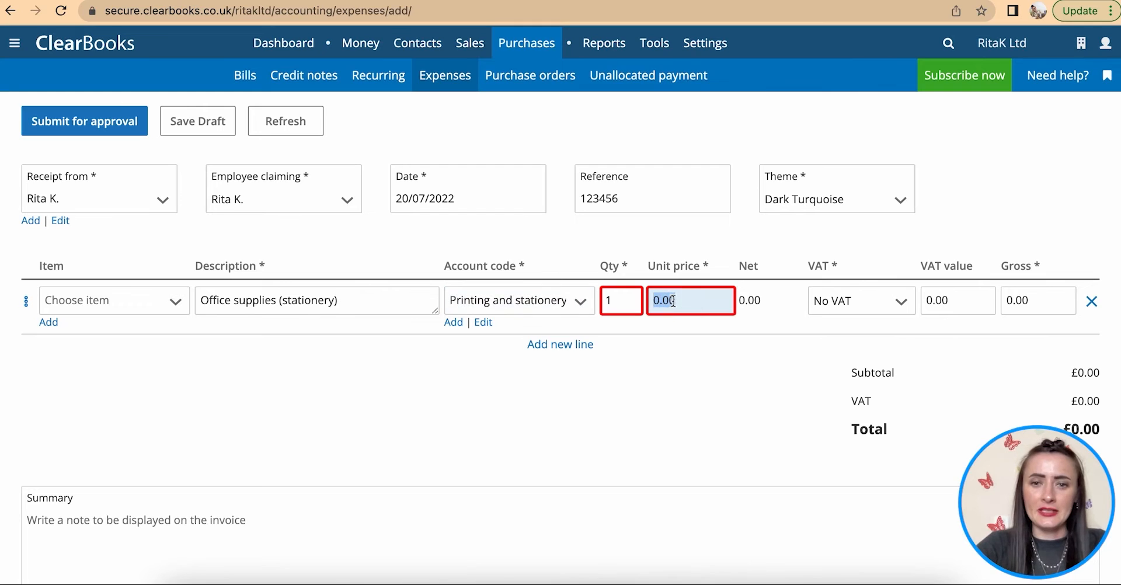
{"action": "type", "text": "33.35"}
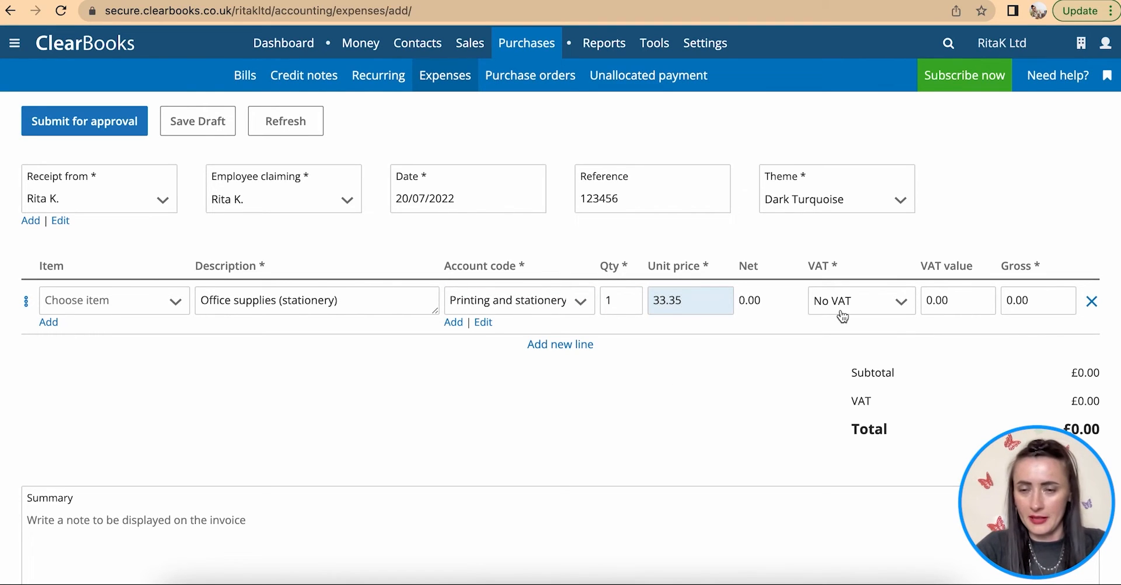
{"action": "key", "text": "Tab"}
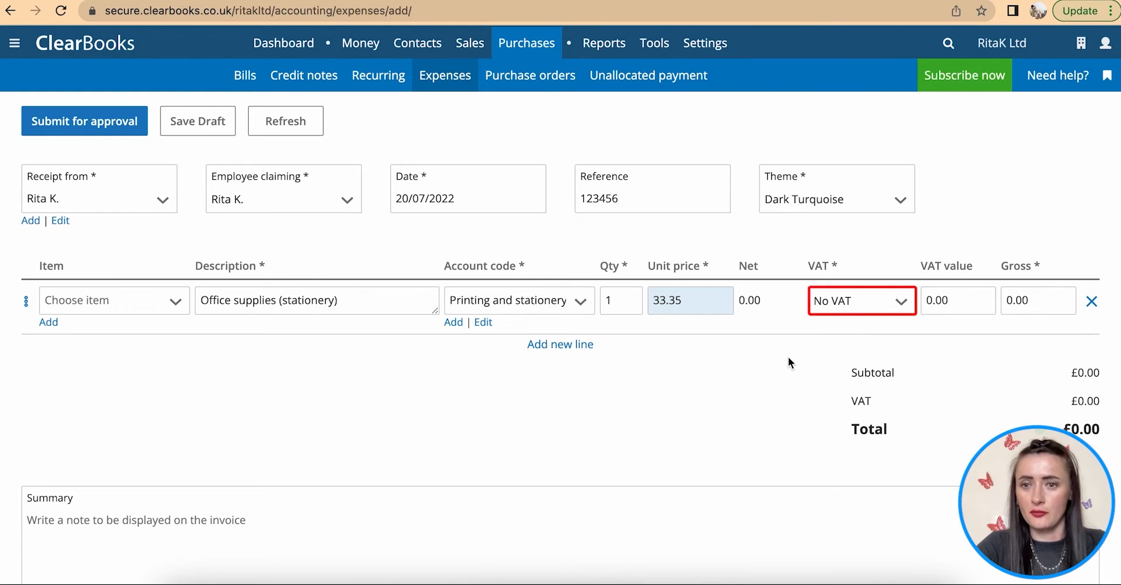
{"action": "scroll", "coordinate": [789, 363], "scroll_direction": "down", "scroll_amount": 1}
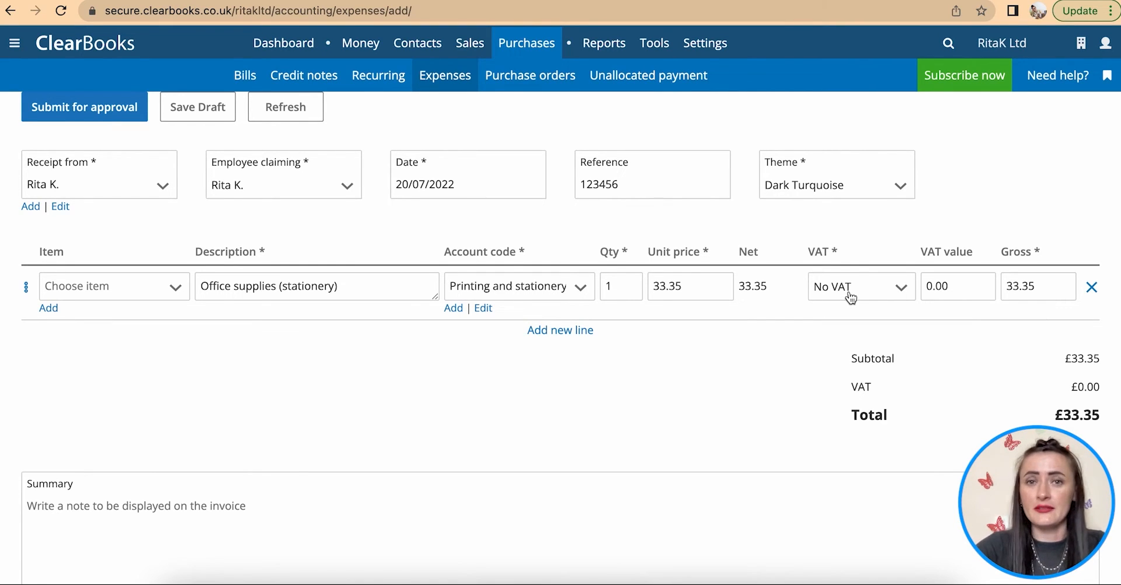
{"action": "scroll", "coordinate": [804, 367], "scroll_direction": "down", "scroll_amount": 1}
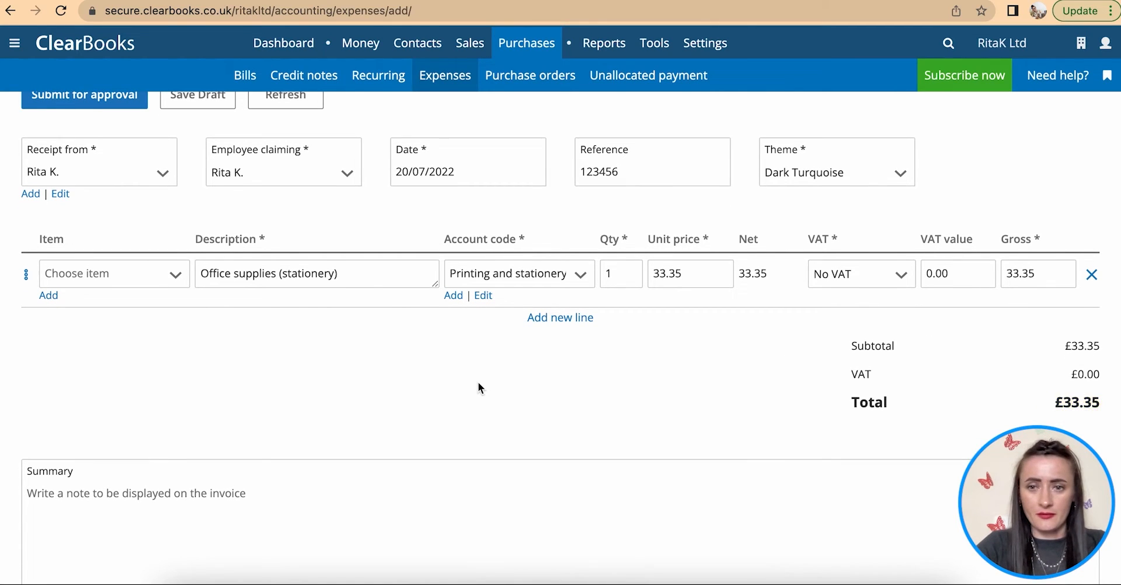
{"action": "scroll", "coordinate": [477, 384], "scroll_direction": "down", "scroll_amount": 3}
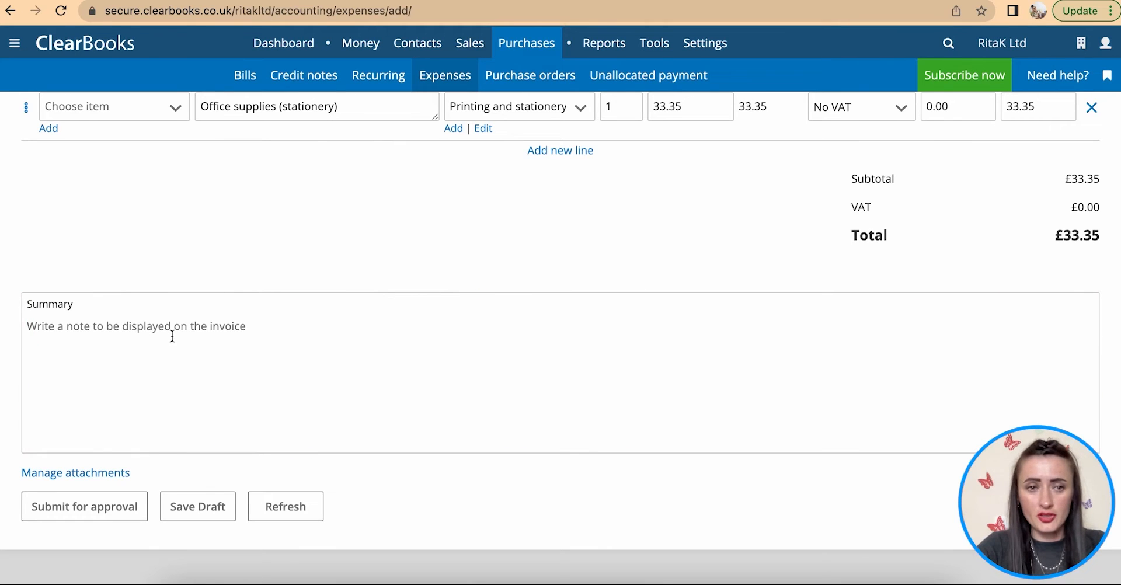
- Upload and attach Exp Receipt - Copy paper Postnotes etc 33.35.png to the expense receipt
{"action": "scroll", "coordinate": [172, 337], "scroll_direction": "down", "scroll_amount": 1}
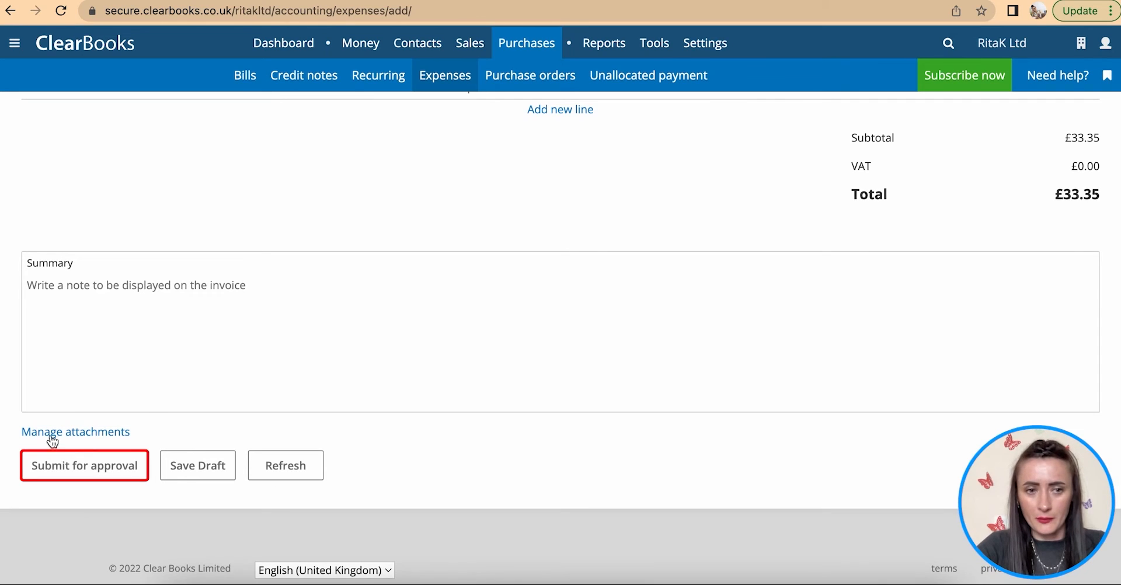
{"action": "left_click", "coordinate": [51, 433]}
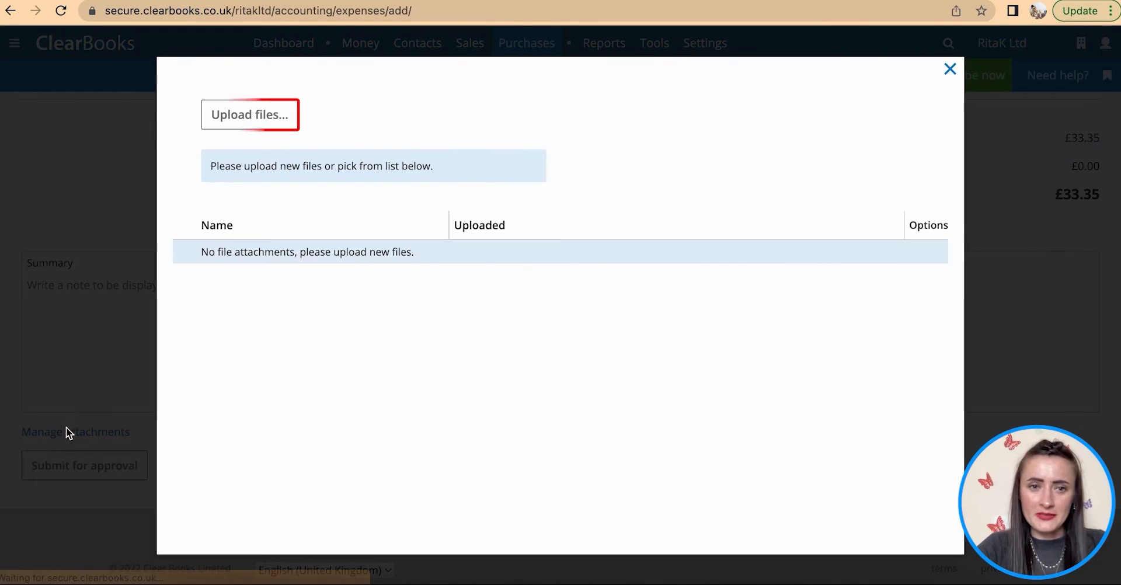
{"action": "left_click", "coordinate": [286, 115]}
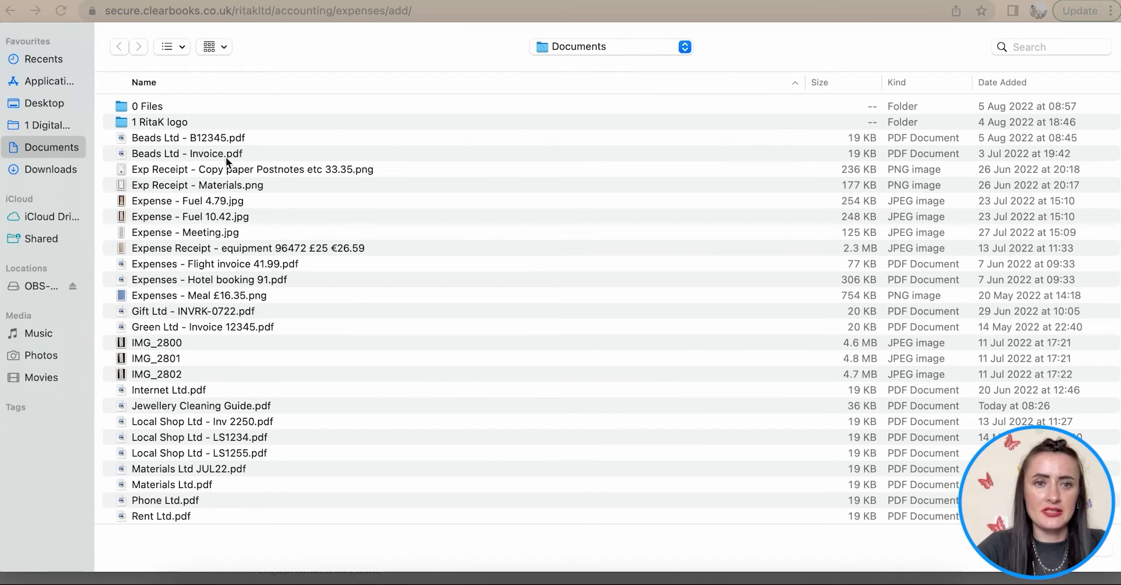
{"action": "left_click", "coordinate": [267, 168]}
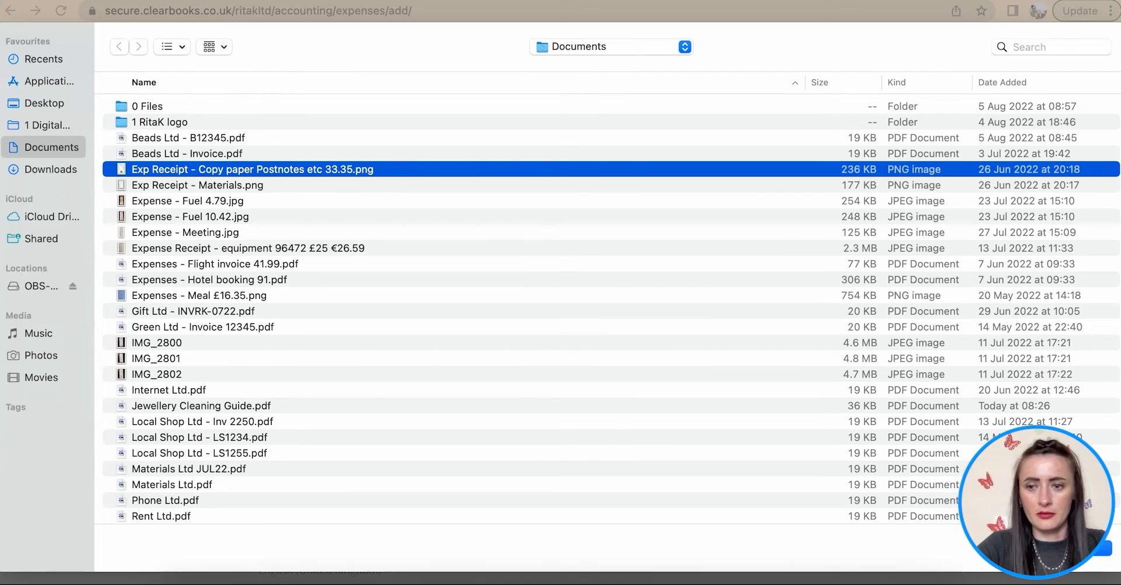
{"action": "left_click", "coordinate": [1091, 549]}
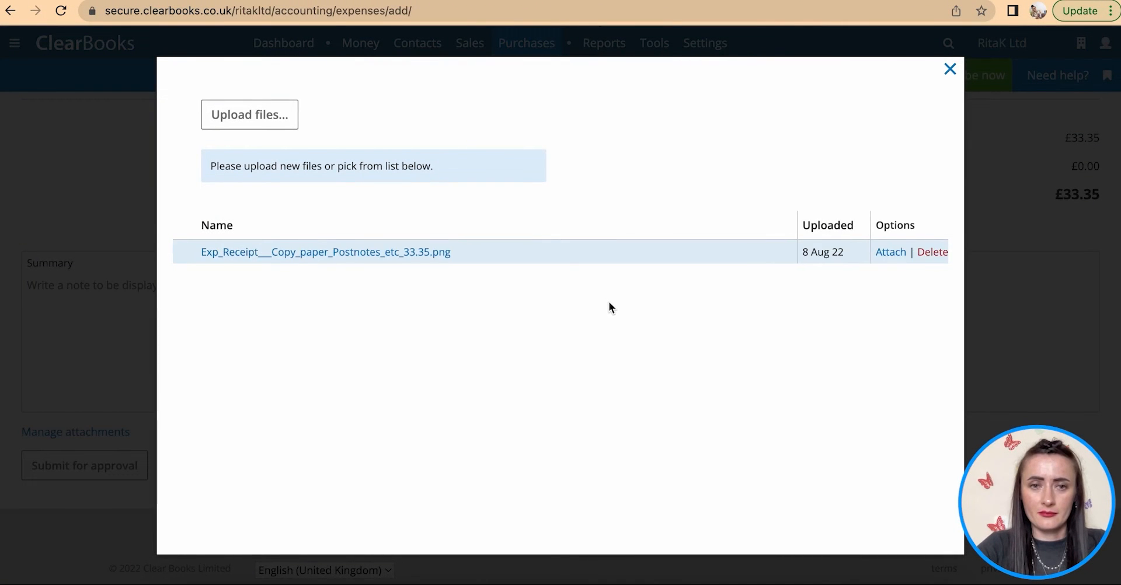
{"action": "left_click", "coordinate": [888, 251]}
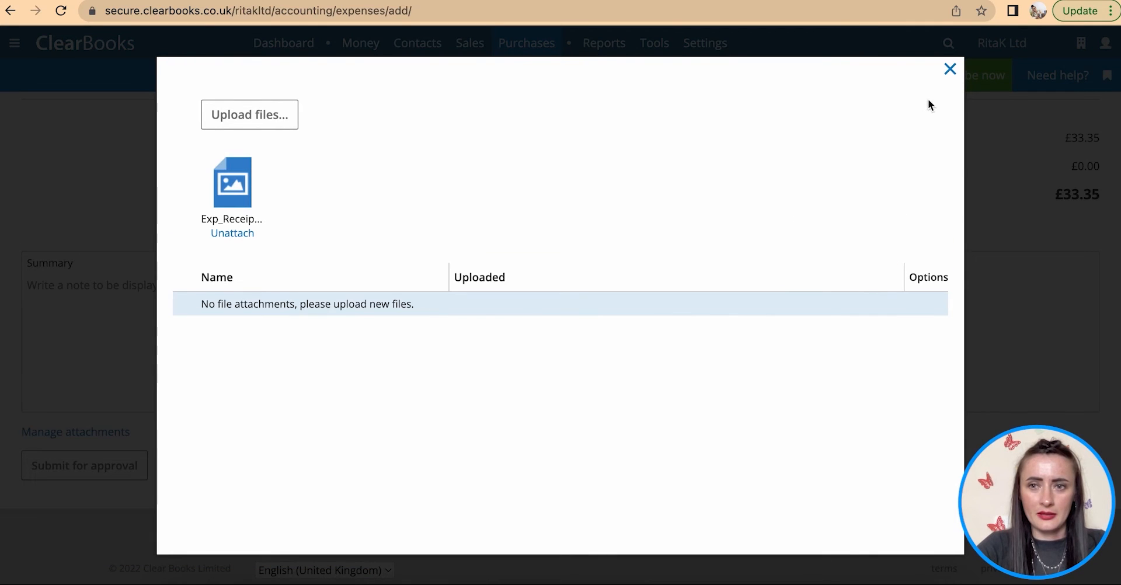
{"action": "left_click", "coordinate": [950, 70]}
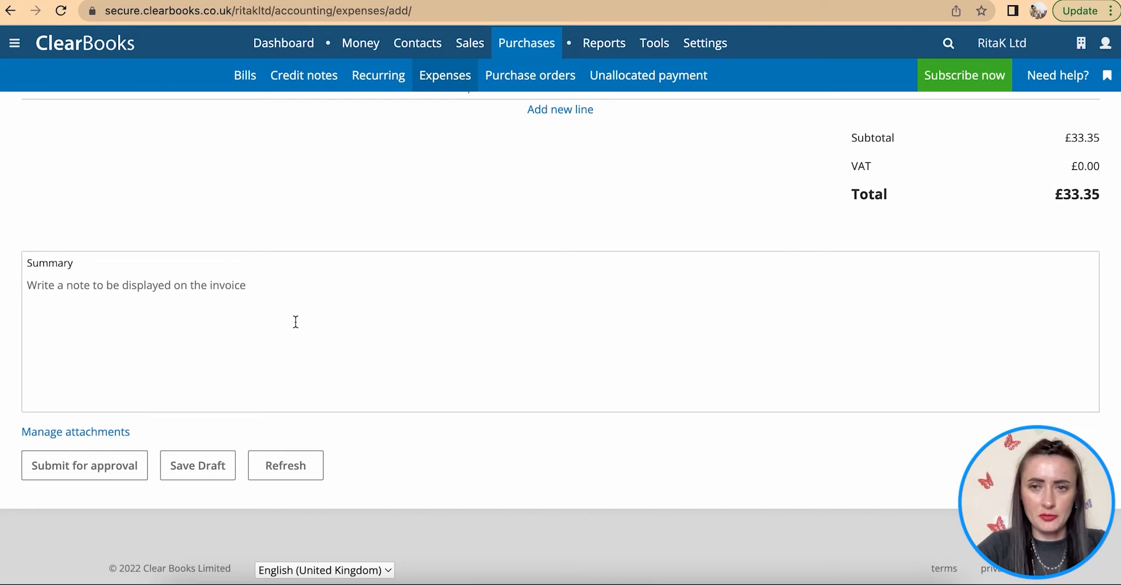
- Submit the £33.35 expense for approval and close the payroll banner
{"action": "left_click", "coordinate": [94, 473]}
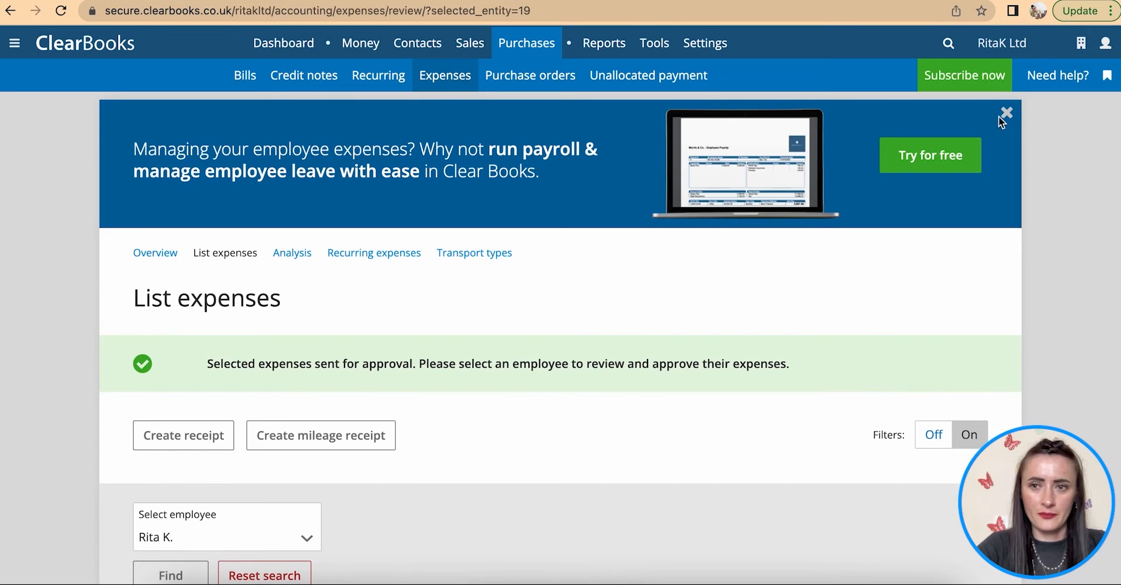
{"action": "left_click", "coordinate": [1001, 116]}
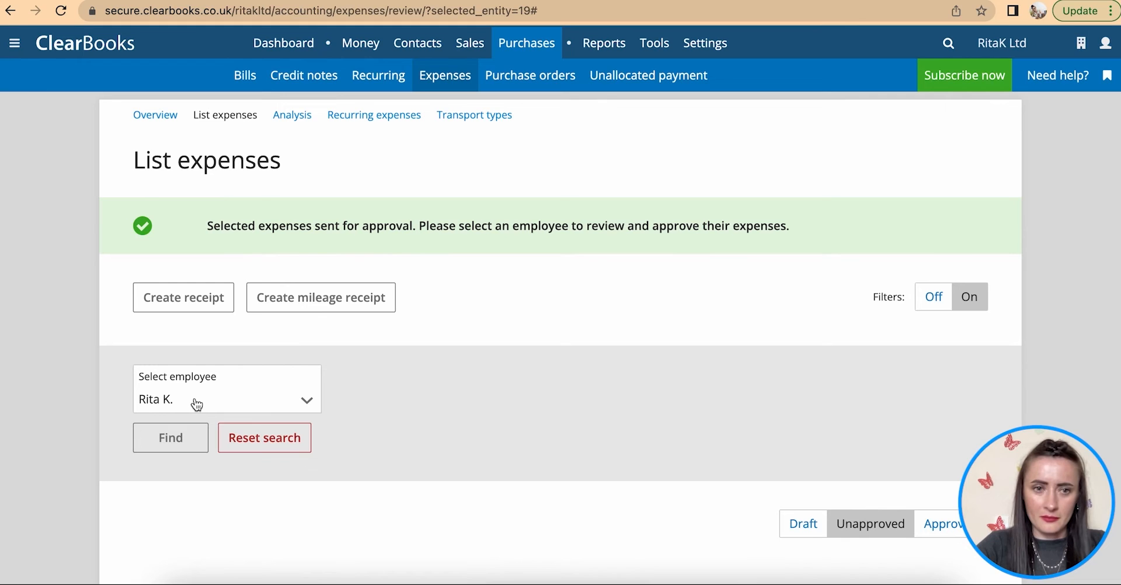
- Approve the 20 Jul 2022 expense claim of 33.35 from the Unapproved table
{"action": "scroll", "coordinate": [240, 404], "scroll_direction": "down", "scroll_amount": 2}
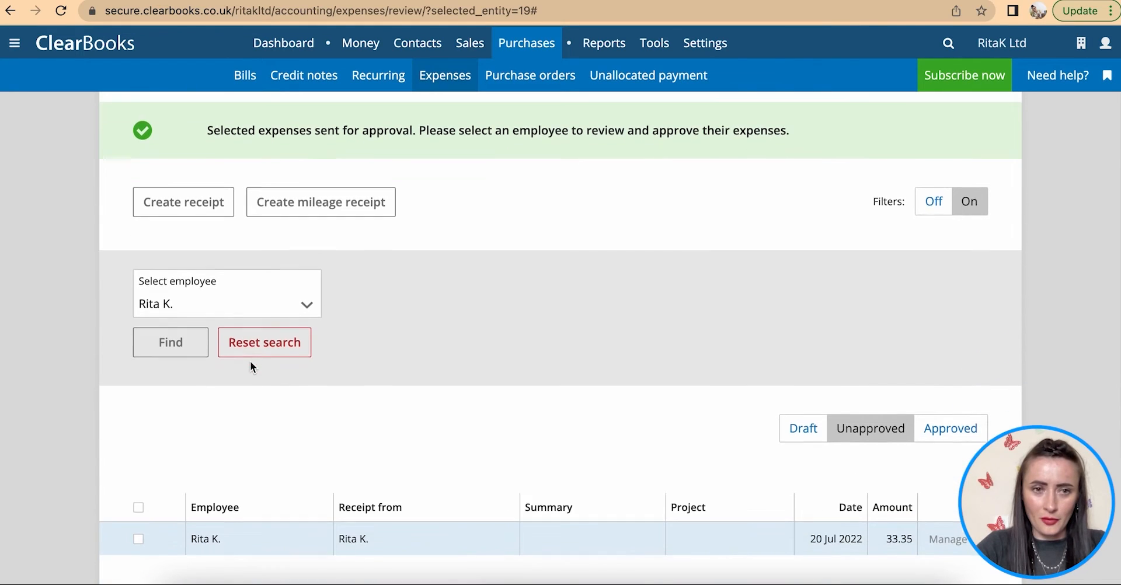
{"action": "scroll", "coordinate": [193, 315], "scroll_direction": "down", "scroll_amount": 2}
{"action": "scroll", "coordinate": [197, 315], "scroll_direction": "down", "scroll_amount": 1}
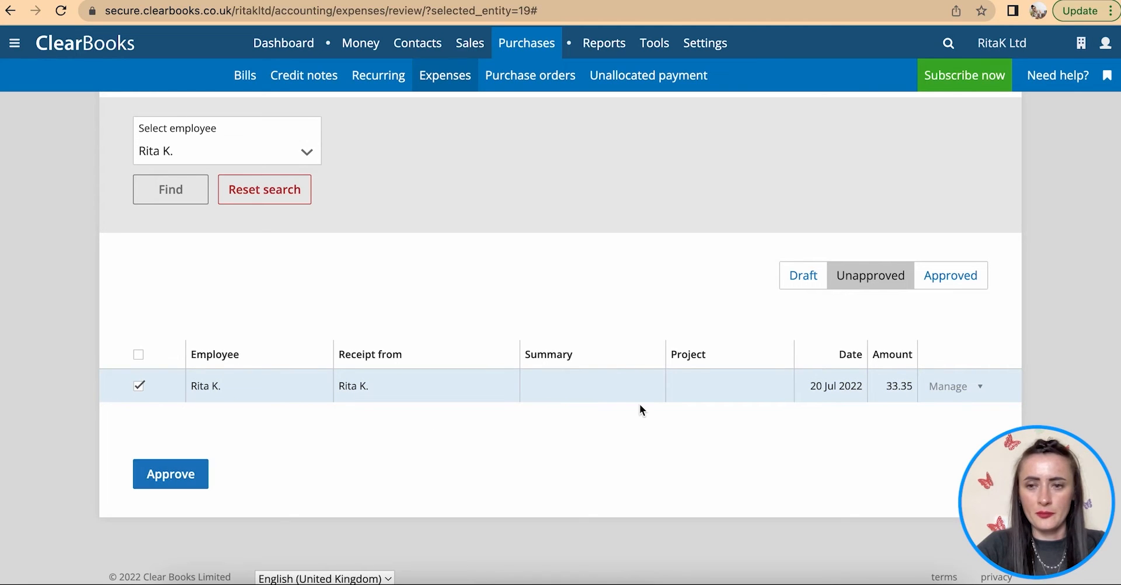
{"action": "left_click", "coordinate": [974, 389]}
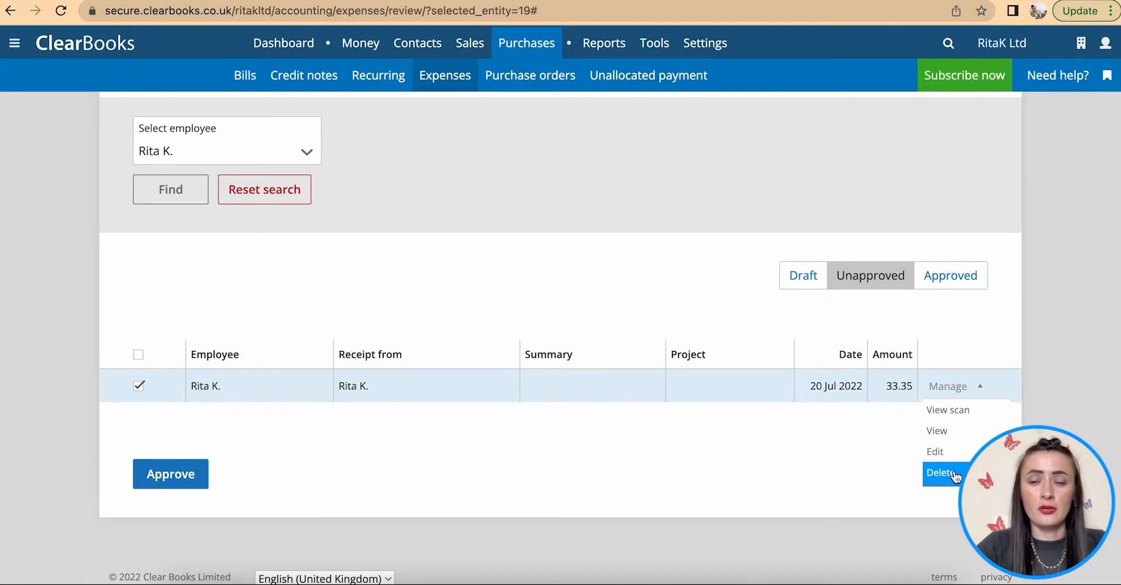
{"action": "left_click", "coordinate": [298, 443]}
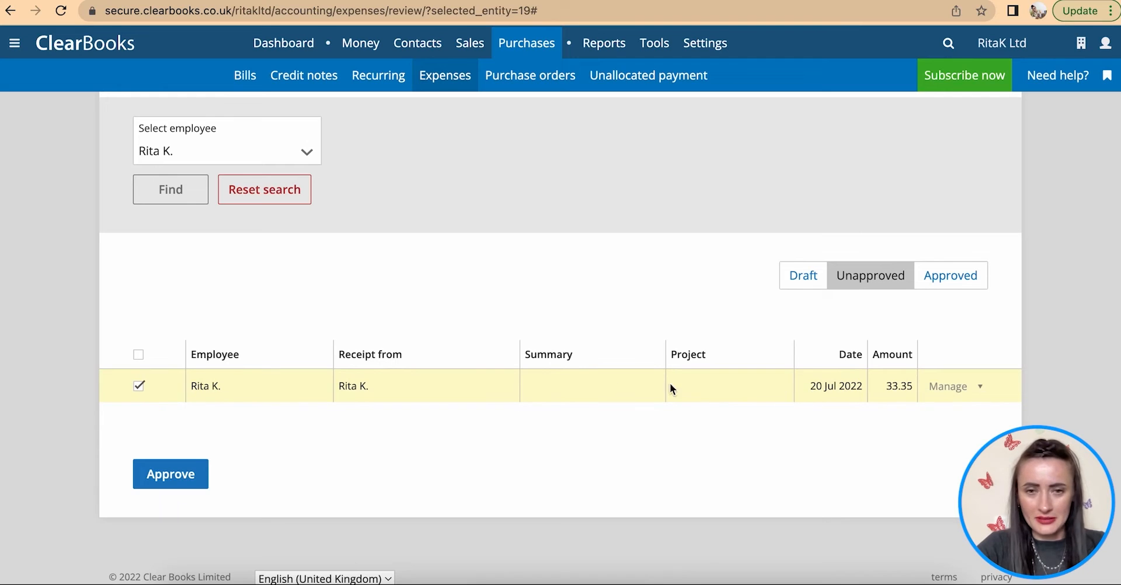
{"action": "left_click", "coordinate": [176, 476]}
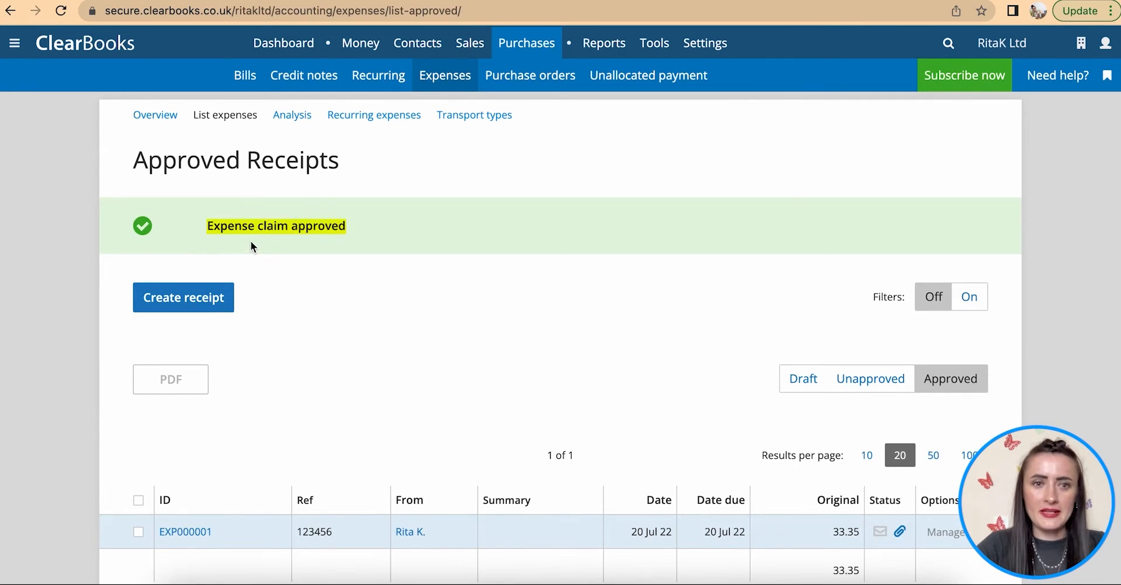
- Review approved receipt EXP000001 with its Printing and stationery line and £33.35 claim
{"action": "scroll", "coordinate": [458, 286], "scroll_direction": "down", "scroll_amount": 3}
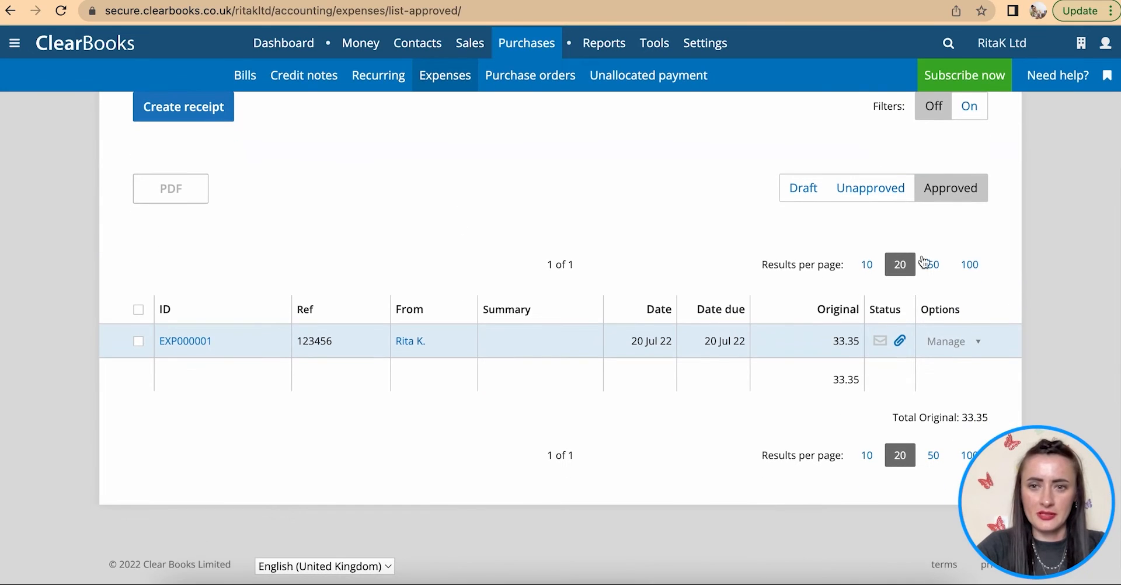
{"action": "left_click", "coordinate": [957, 342]}
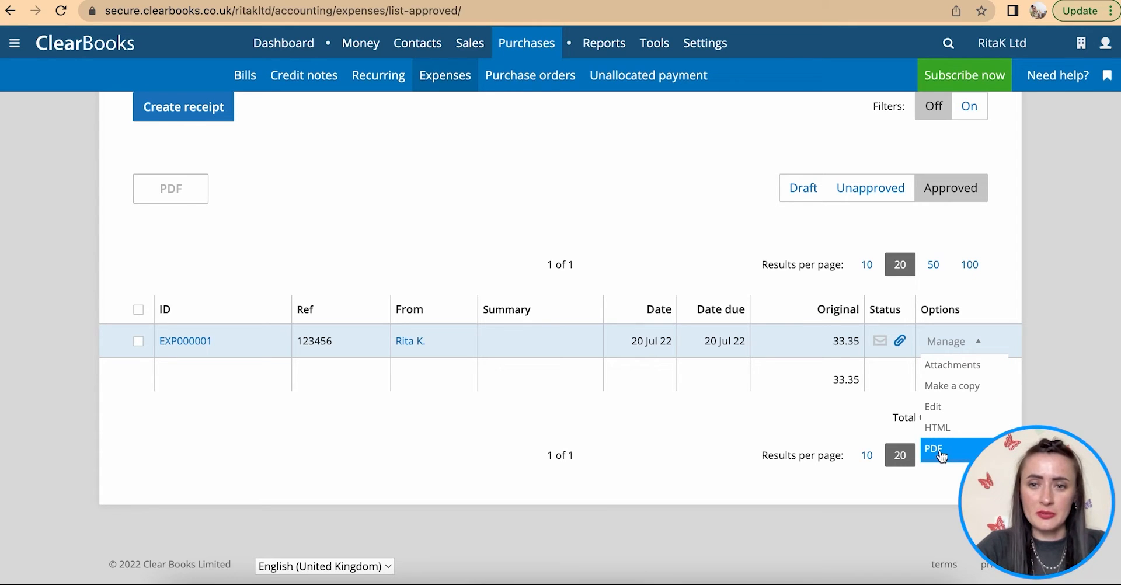
{"action": "left_click", "coordinate": [185, 347]}
{"action": "scroll", "coordinate": [187, 345], "scroll_direction": "down", "scroll_amount": 1}
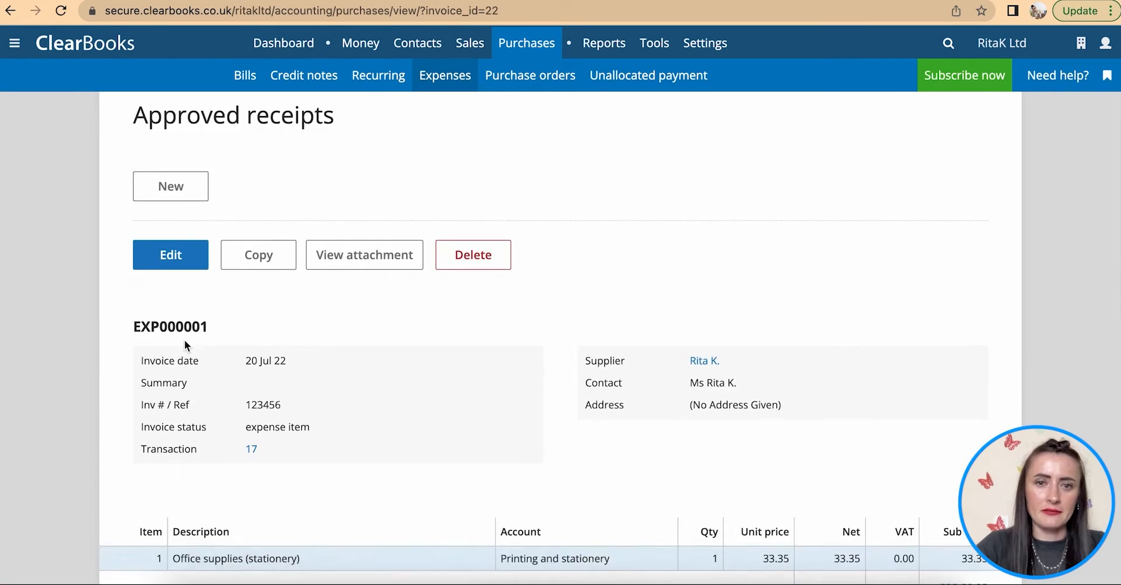
{"action": "scroll", "coordinate": [186, 345], "scroll_direction": "down", "scroll_amount": 10}
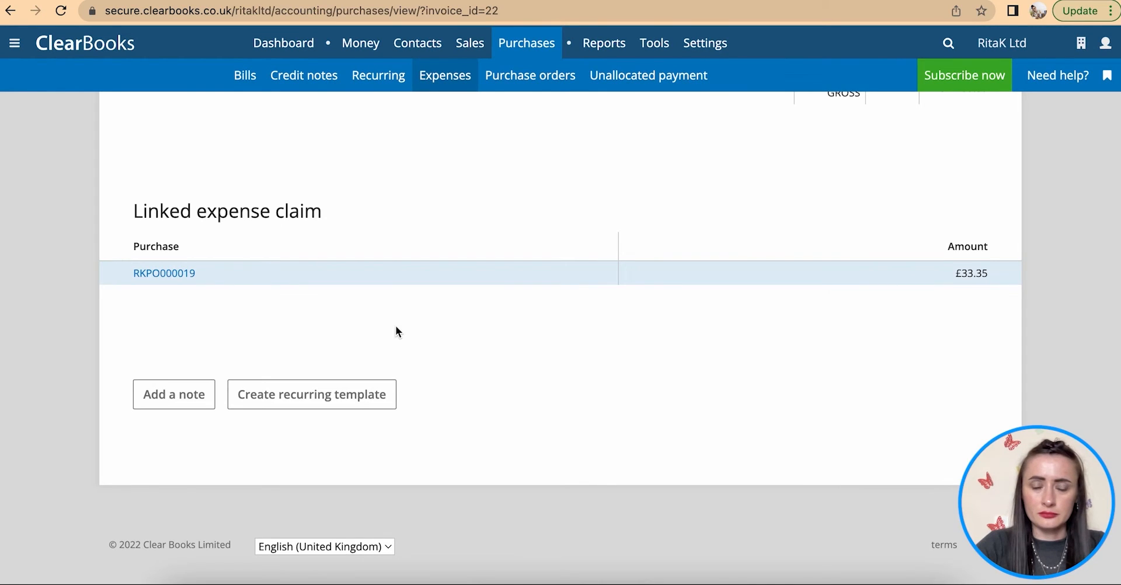
{"action": "scroll", "coordinate": [395, 331], "scroll_direction": "up", "scroll_amount": 8}
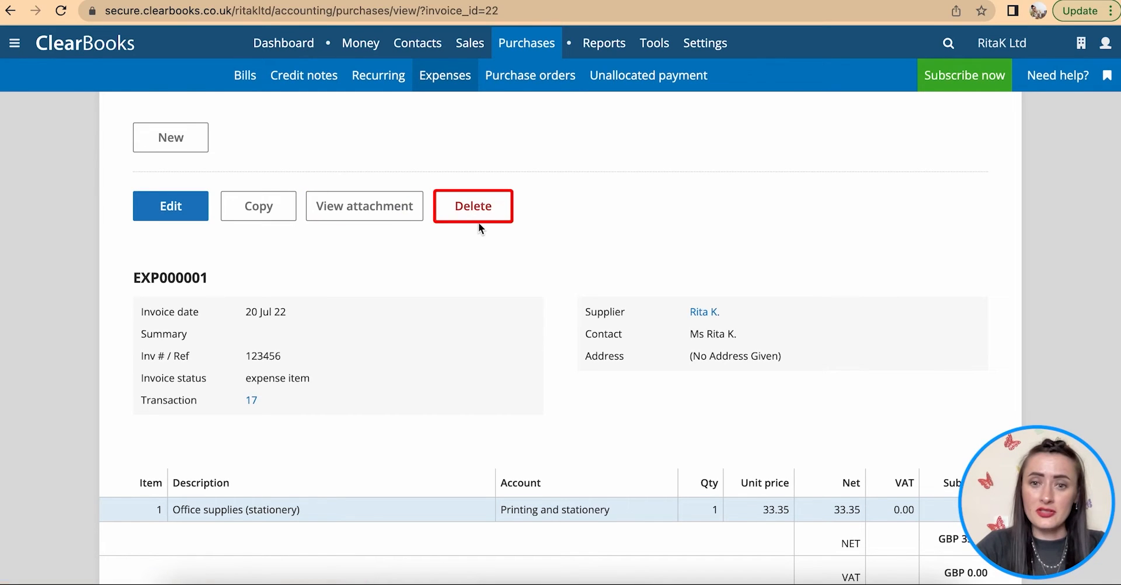
{"action": "scroll", "coordinate": [519, 274], "scroll_direction": "up", "scroll_amount": 1}
{"action": "scroll", "coordinate": [518, 272], "scroll_direction": "up", "scroll_amount": 1}
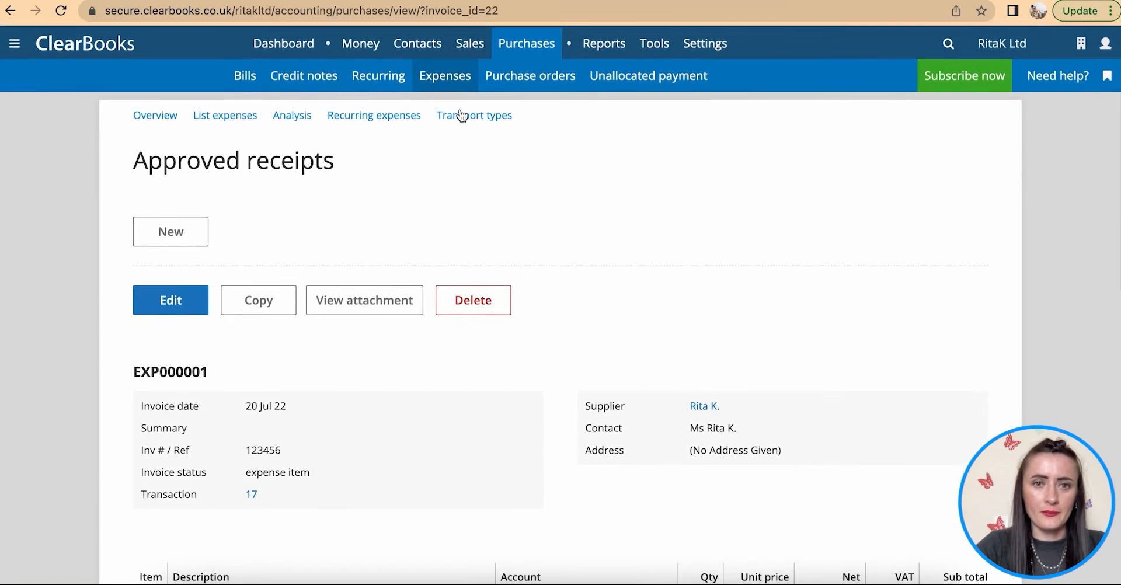
- Start adding a transport from a new mileage receipt, naming it as the employee's car
{"action": "left_click", "coordinate": [434, 82]}
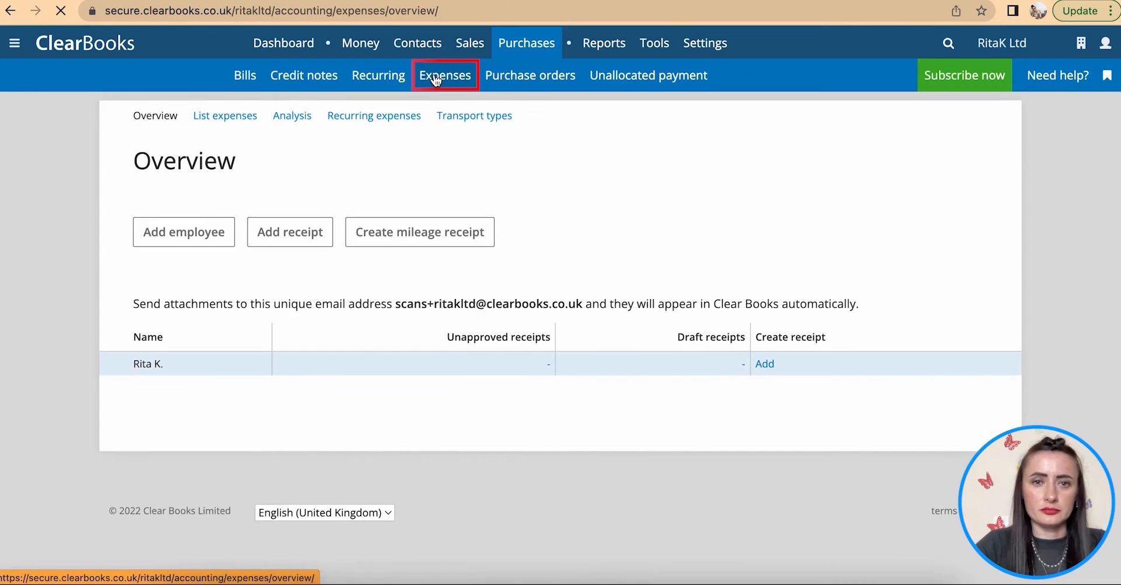
{"action": "left_click", "coordinate": [404, 240]}
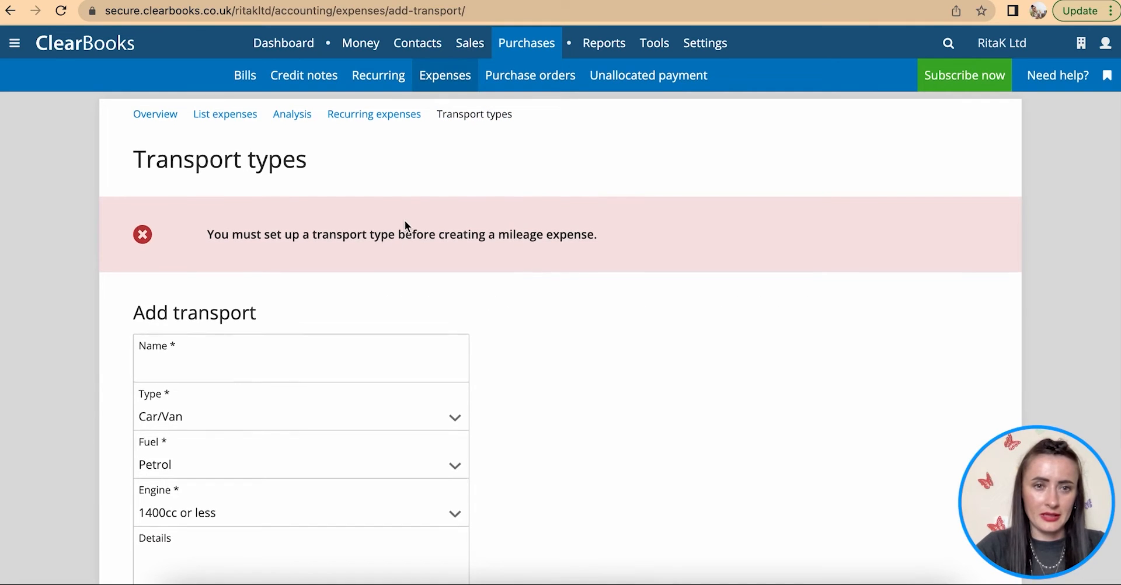
{"action": "scroll", "coordinate": [405, 221], "scroll_direction": "down", "scroll_amount": 3}
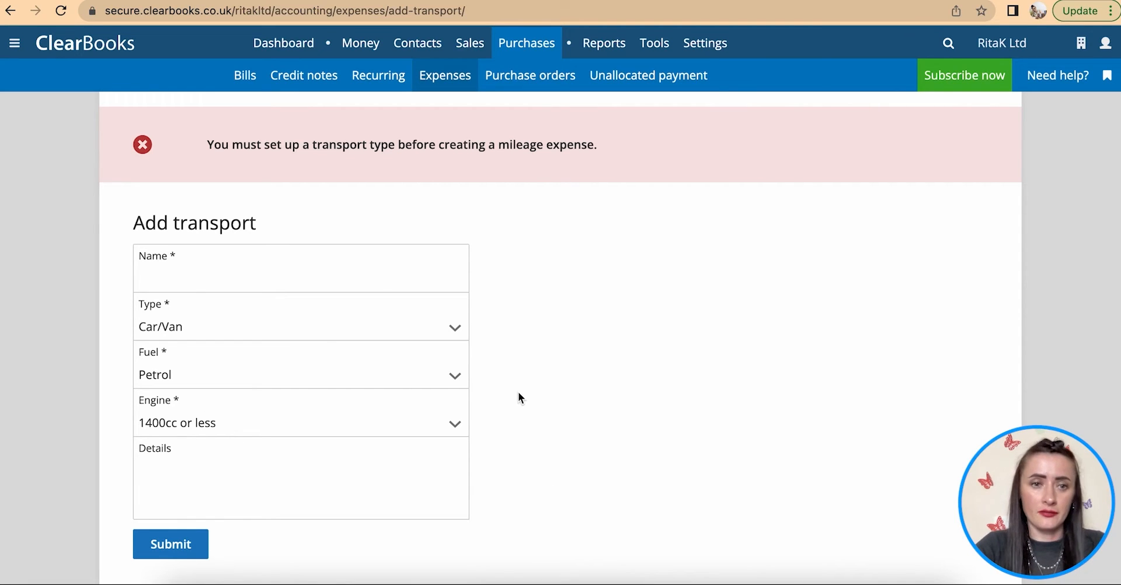
{"action": "left_click", "coordinate": [231, 275]}
{"action": "type", "text": "Rita's"}
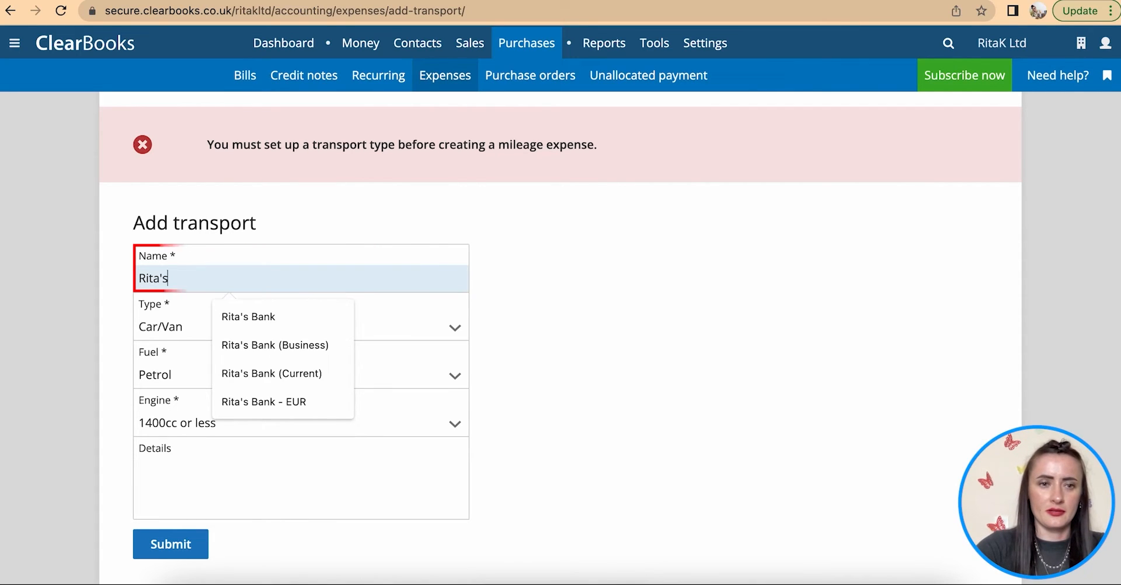
{"action": "type", "text": " Car"}
- Save the vehicle as a Petrol Car/Van, 1400cc or less, with details Grey
{"action": "left_click", "coordinate": [242, 327]}
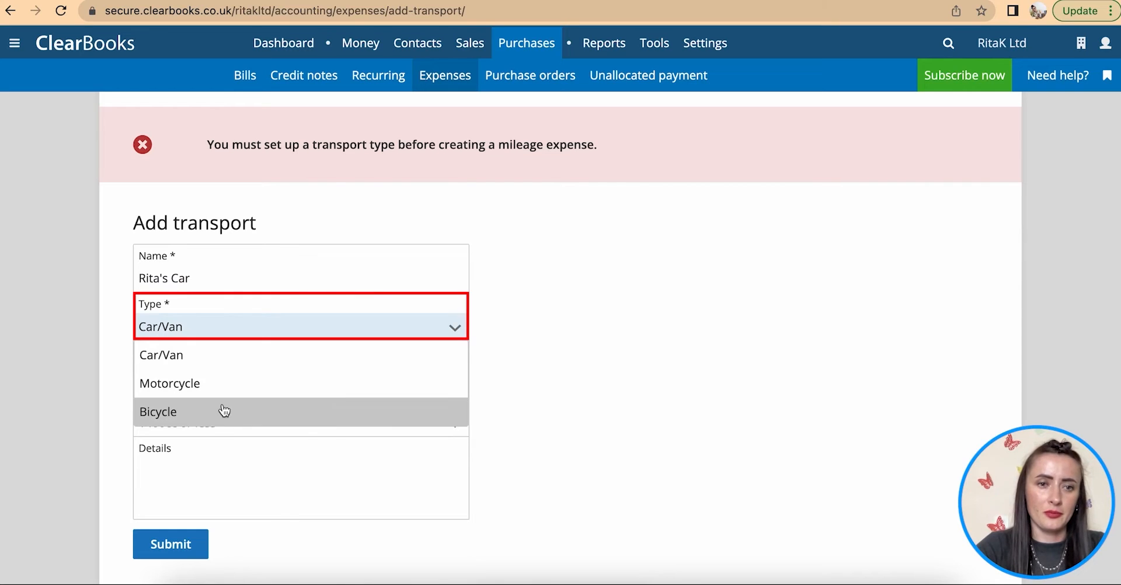
{"action": "left_click", "coordinate": [212, 359]}
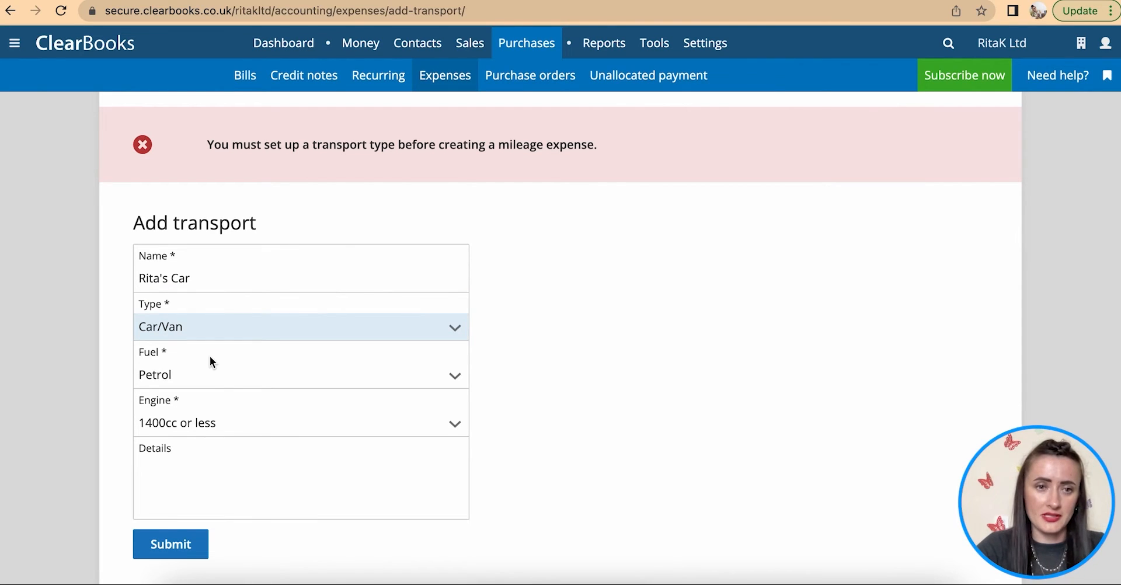
{"action": "left_click", "coordinate": [208, 380]}
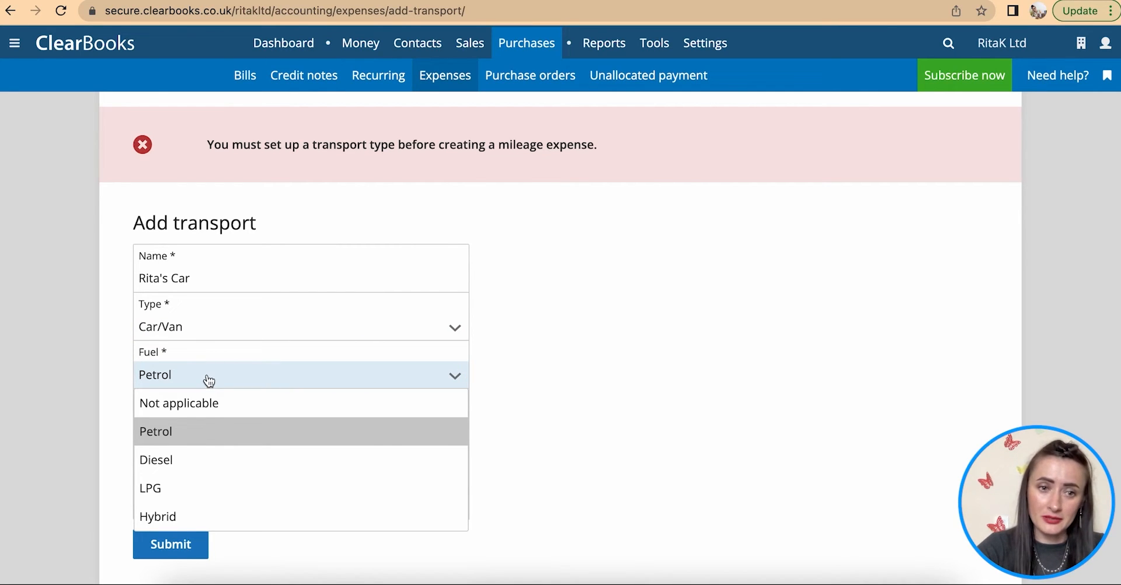
{"action": "left_click", "coordinate": [214, 428]}
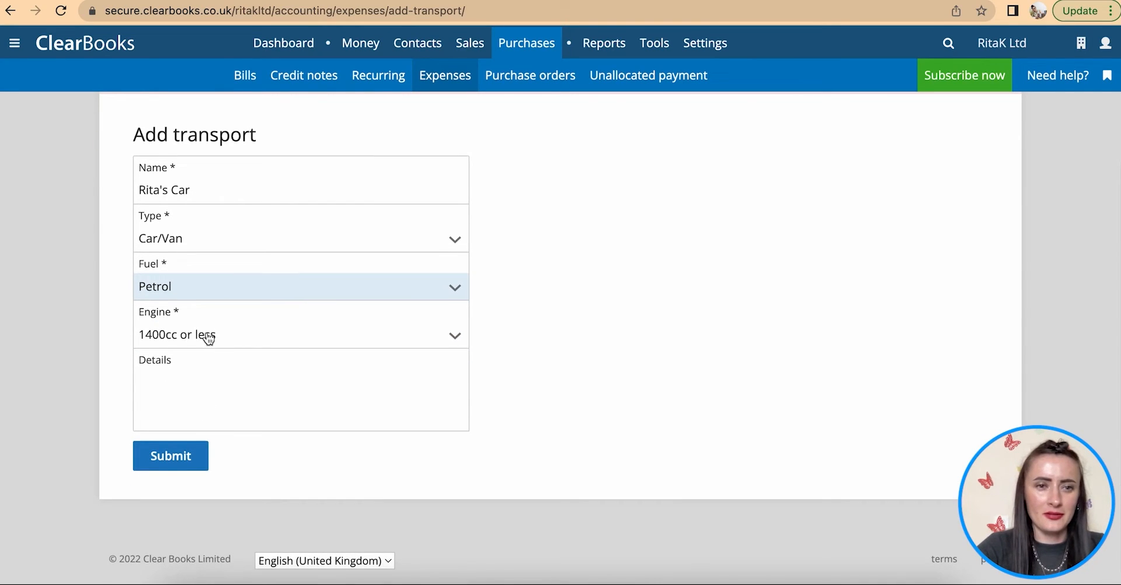
{"action": "left_click", "coordinate": [207, 335]}
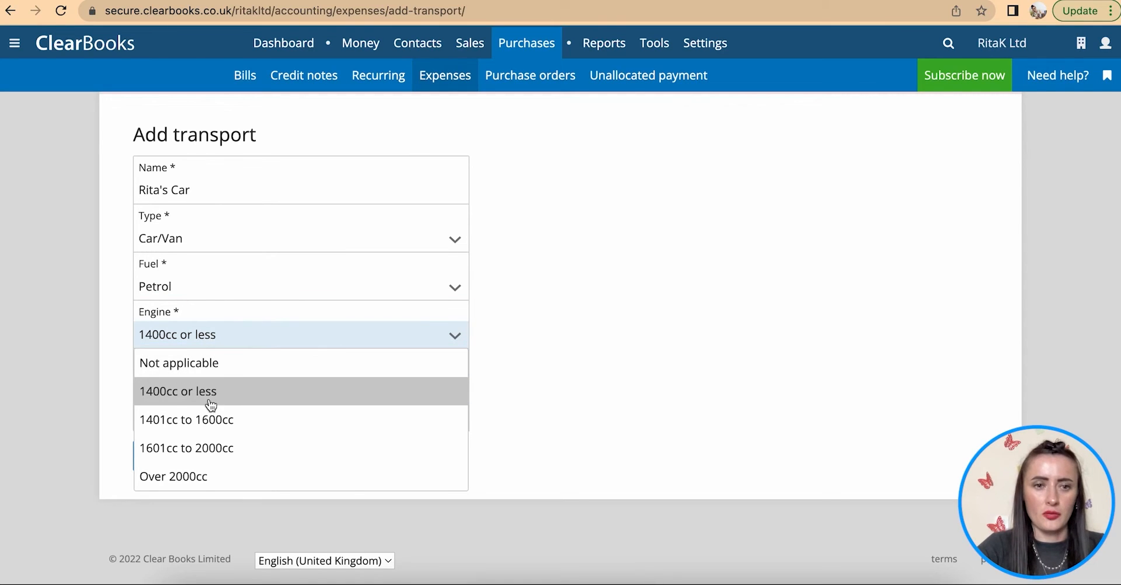
{"action": "left_click", "coordinate": [174, 397]}
{"action": "left_click", "coordinate": [168, 384]}
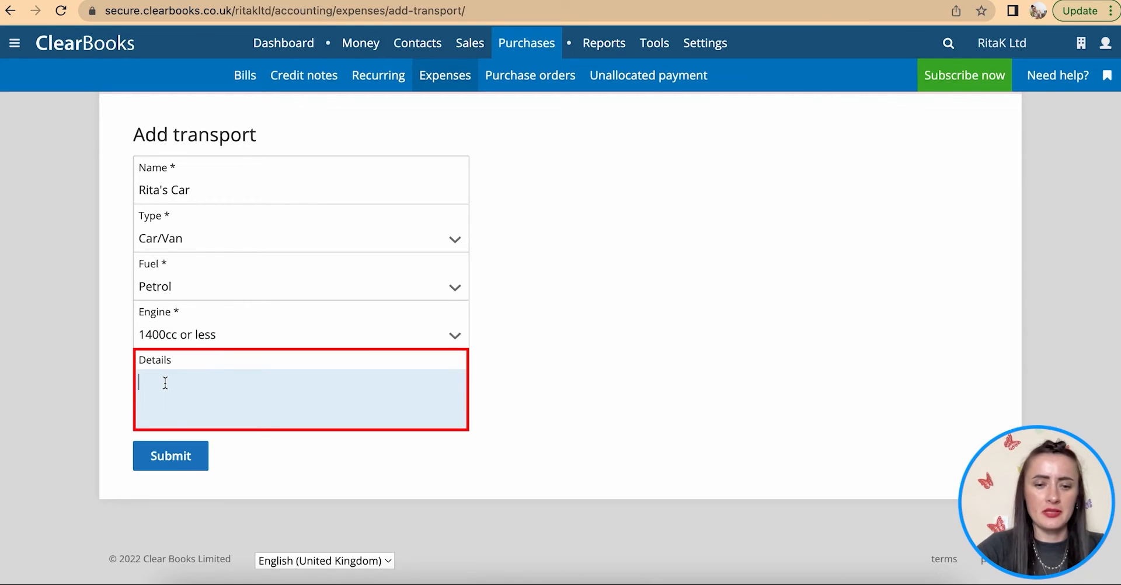
{"action": "type", "text": "Grey"}
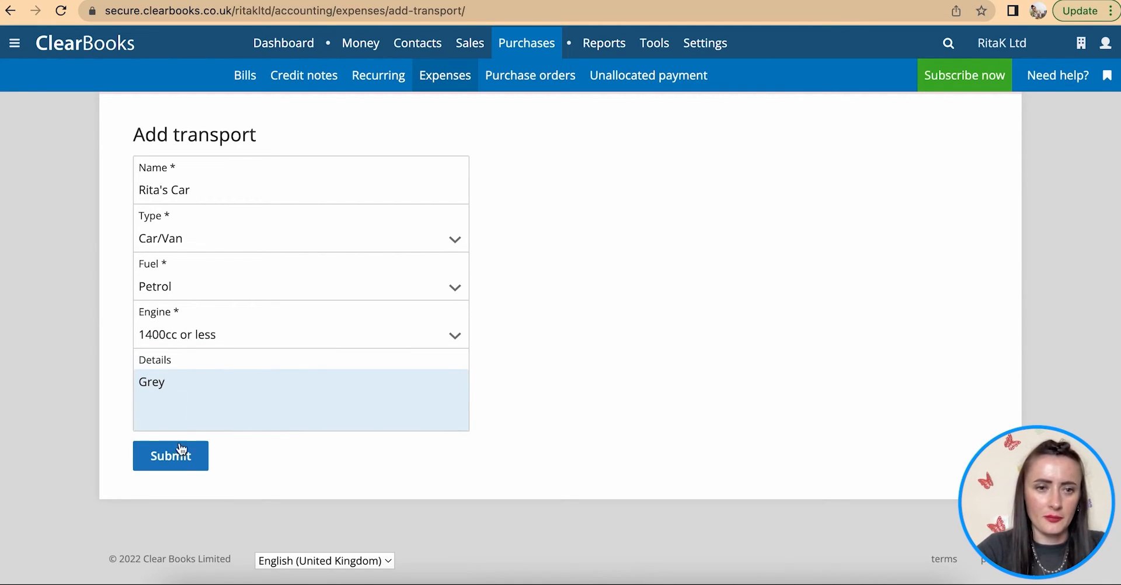
{"action": "left_click", "coordinate": [181, 463]}
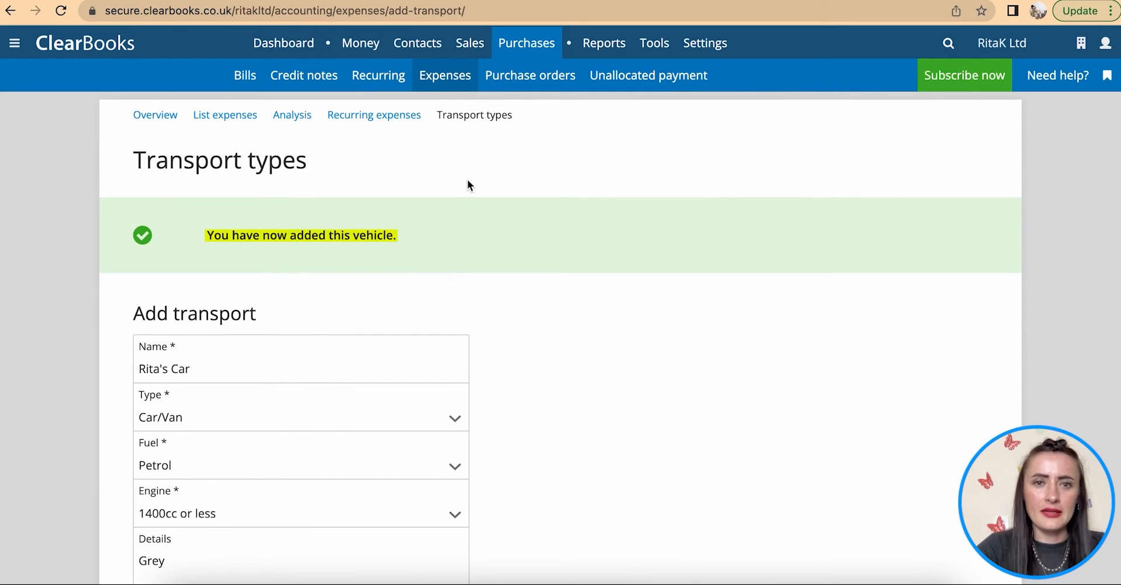
- Start a mileage receipt for the employee dated 20/07/2022
{"action": "left_click", "coordinate": [444, 81]}
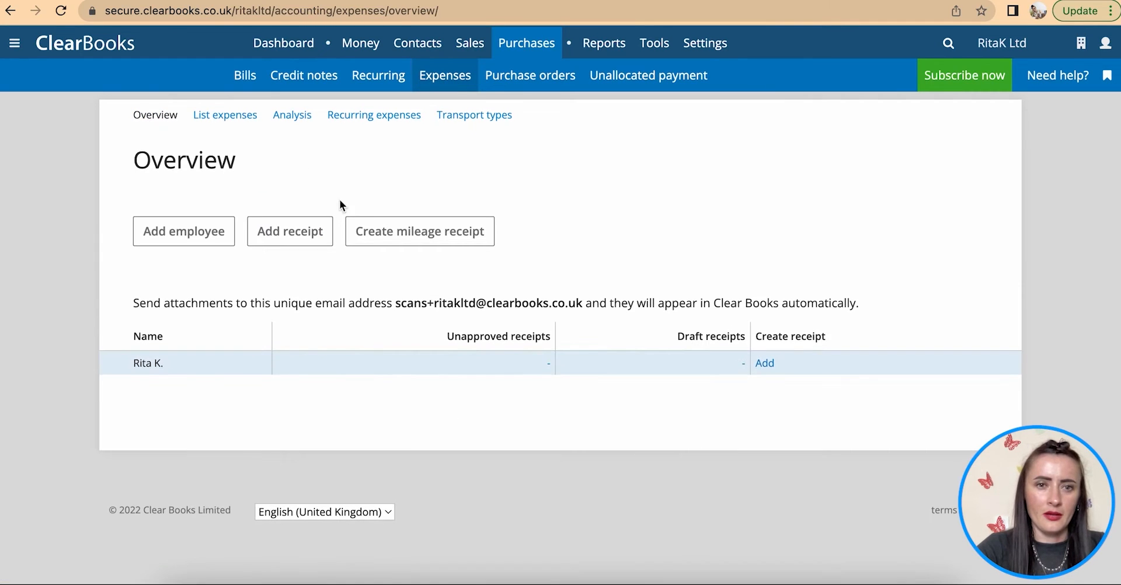
{"action": "left_click", "coordinate": [403, 240]}
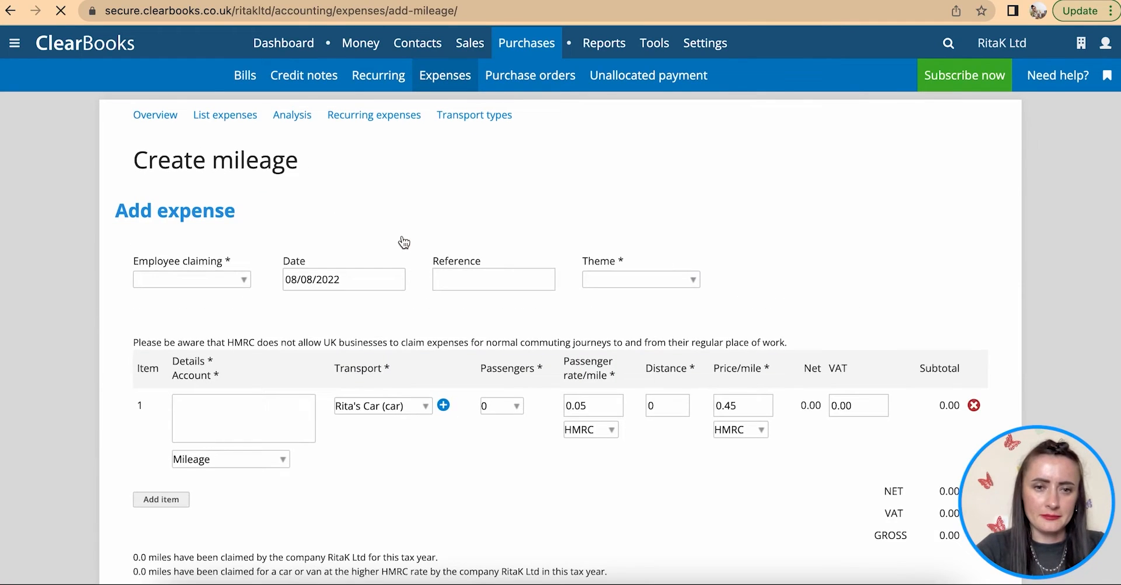
{"action": "scroll", "coordinate": [401, 243], "scroll_direction": "down", "scroll_amount": 1}
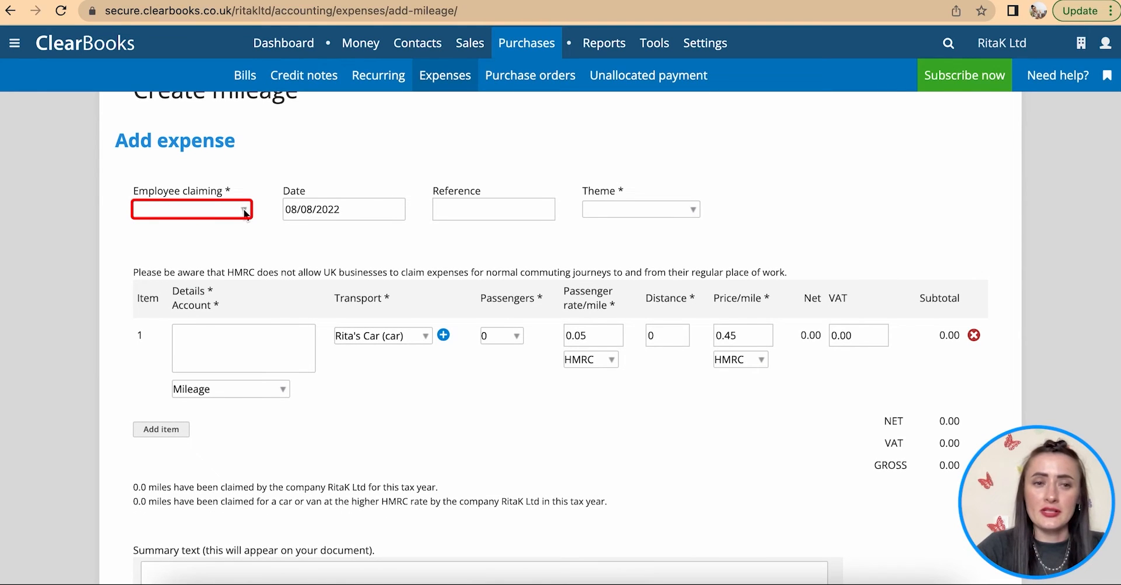
{"action": "left_click", "coordinate": [244, 212]}
{"action": "left_click", "coordinate": [188, 195]}
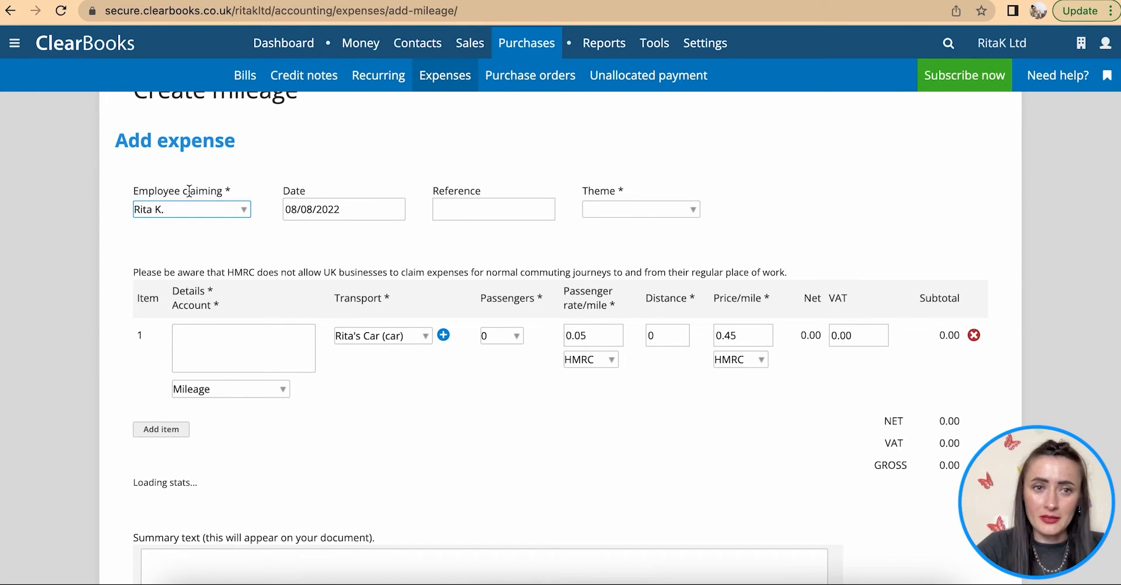
{"action": "left_click", "coordinate": [357, 211]}
{"action": "left_click", "coordinate": [302, 239]}
{"action": "left_click", "coordinate": [358, 360]}
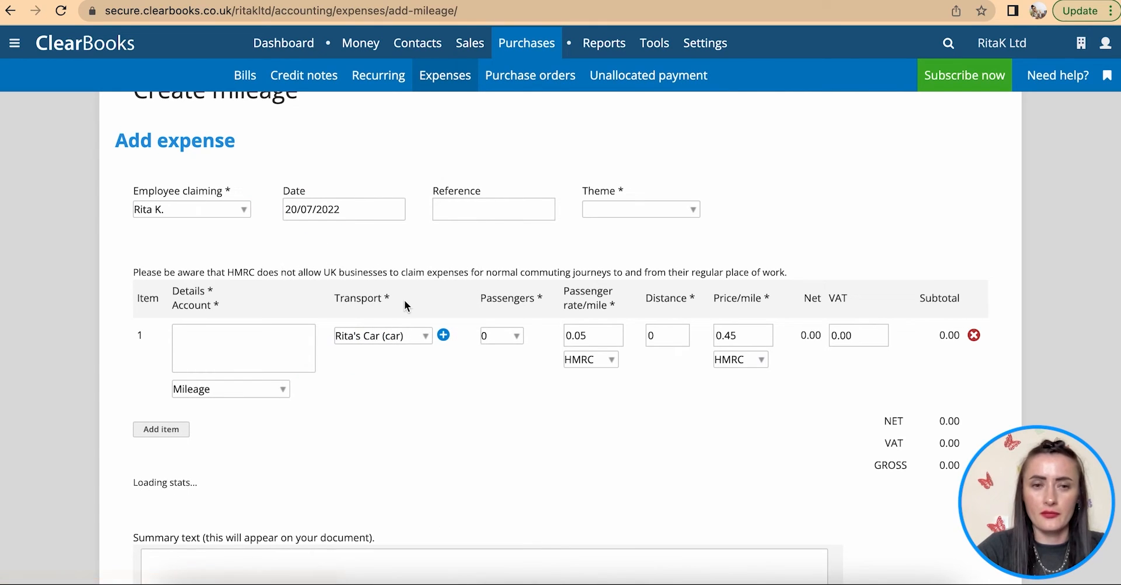
- Give the mileage receipt reference Receipt 1234 and the Dark Green theme
{"action": "left_click", "coordinate": [478, 212]}
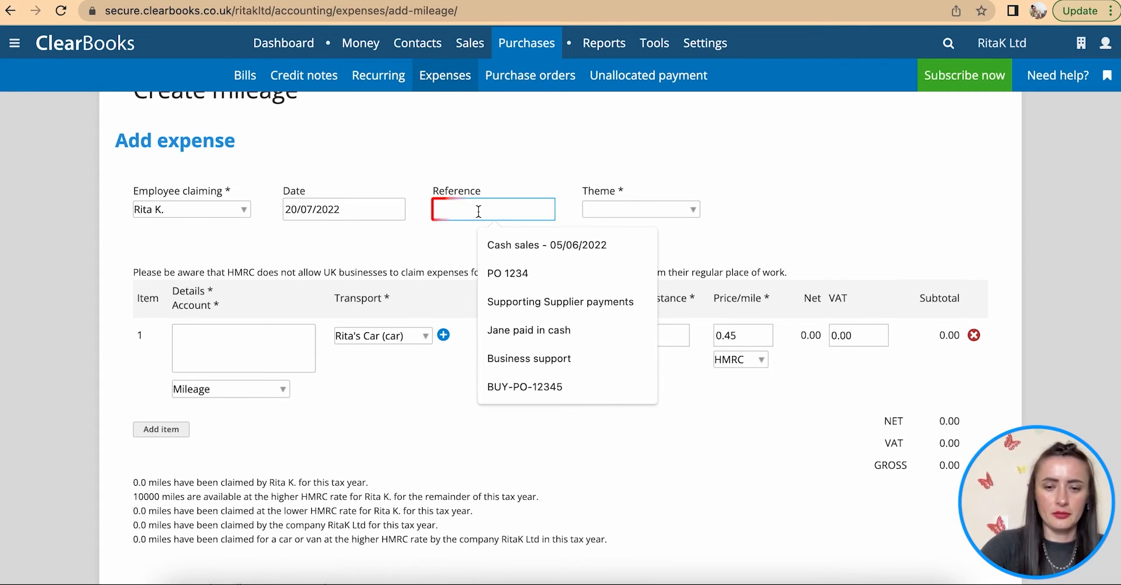
{"action": "type", "text": "Receipt 1234"}
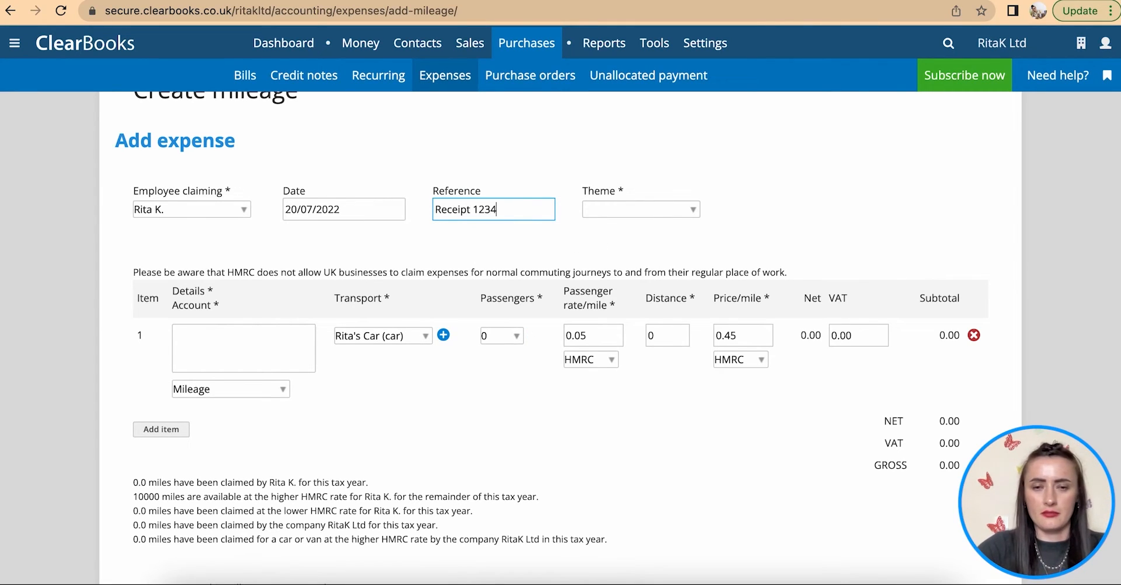
{"action": "key", "text": "Tab"}
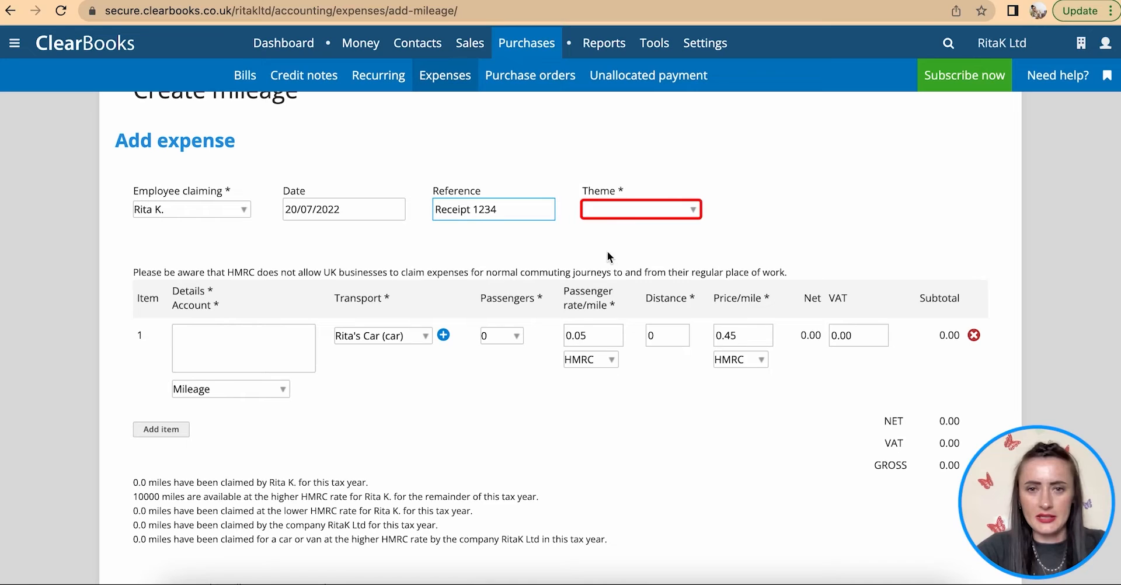
{"action": "left_click", "coordinate": [656, 210]}
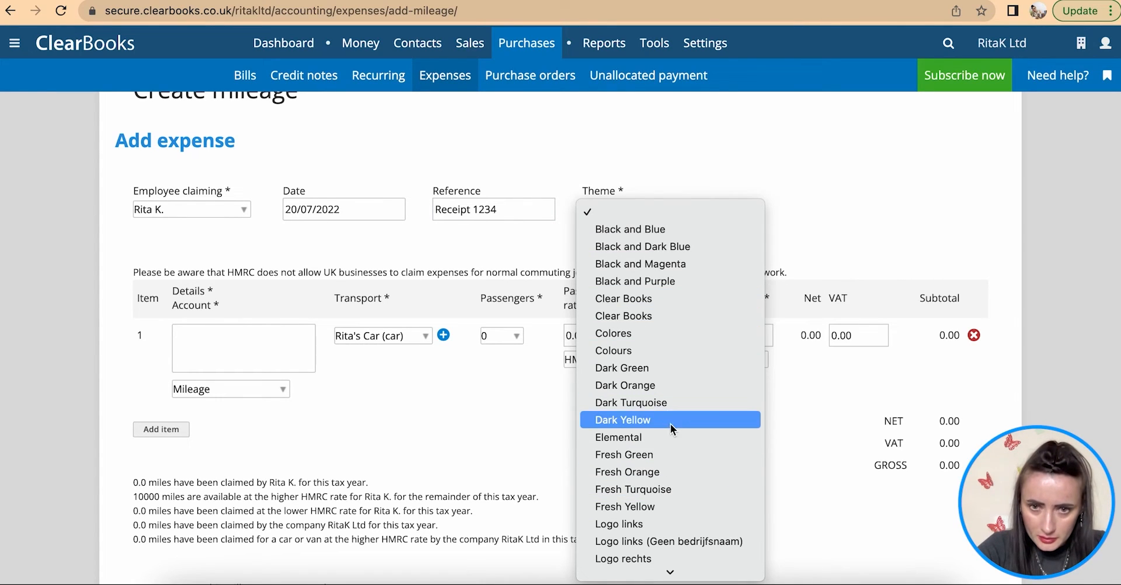
{"action": "left_click", "coordinate": [654, 368]}
{"action": "scroll", "coordinate": [543, 368], "scroll_direction": "down", "scroll_amount": 2}
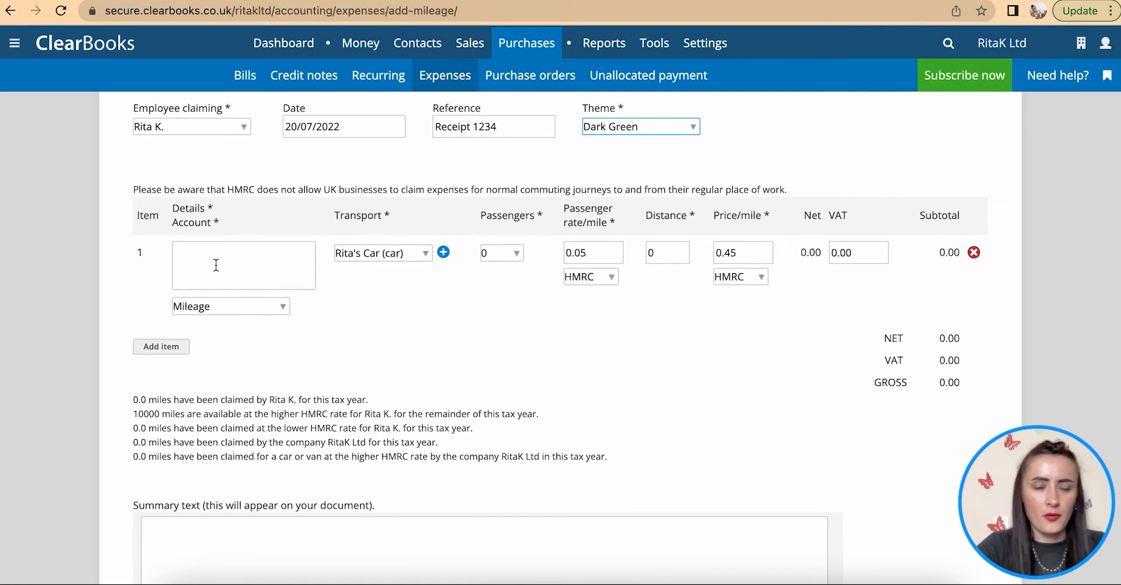
- Enter the Supplier meeting at Luton trip by car with 1 passenger over 75 miles
{"action": "left_click", "coordinate": [217, 264]}
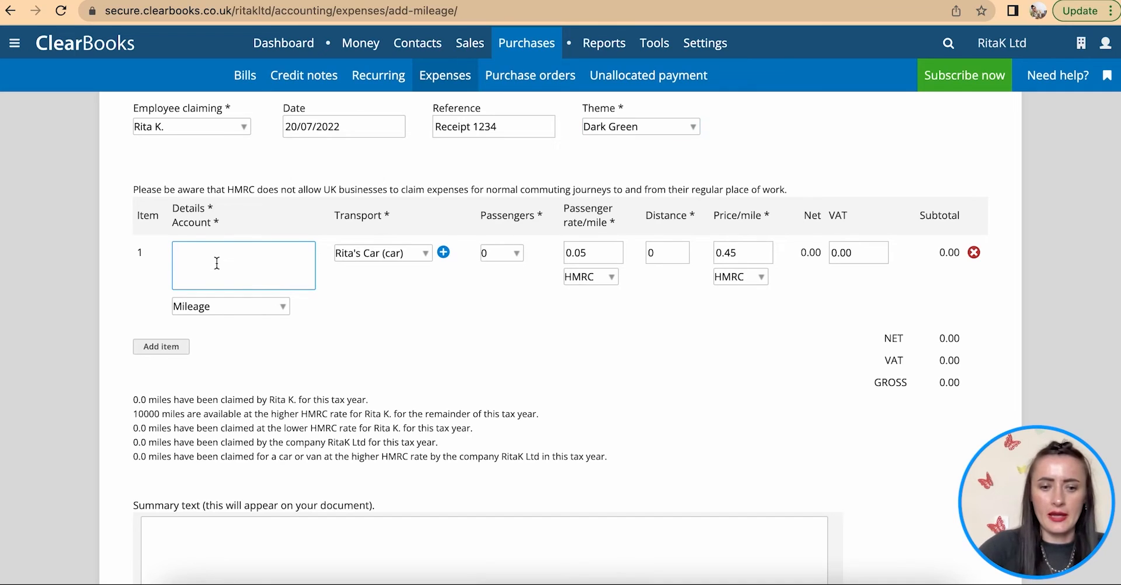
{"action": "type", "text": "Supplier meeting"}
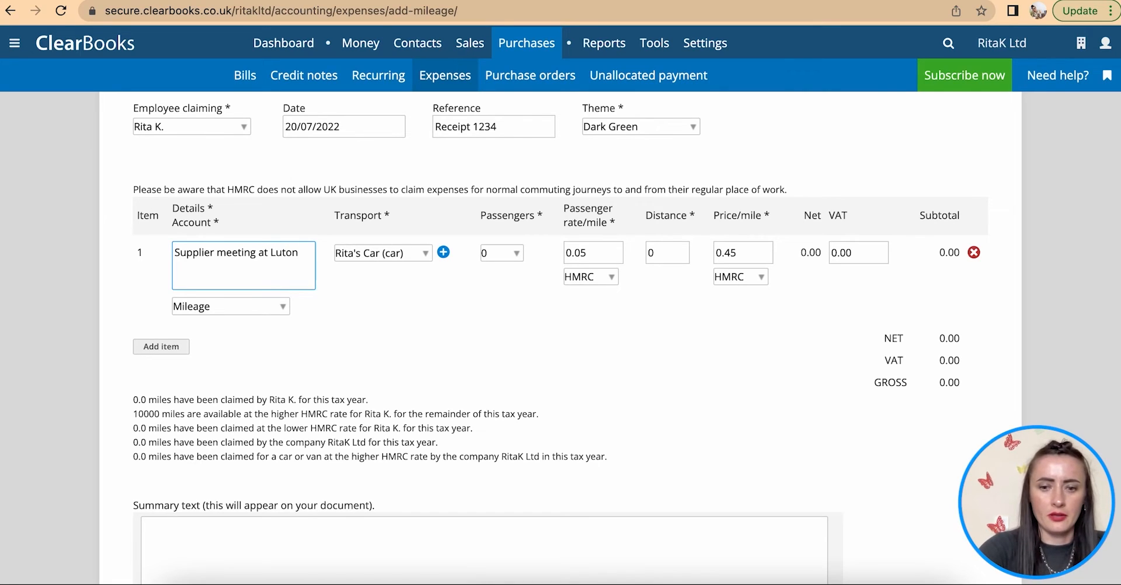
{"action": "type", "text": "at Luton (London to Luton"}
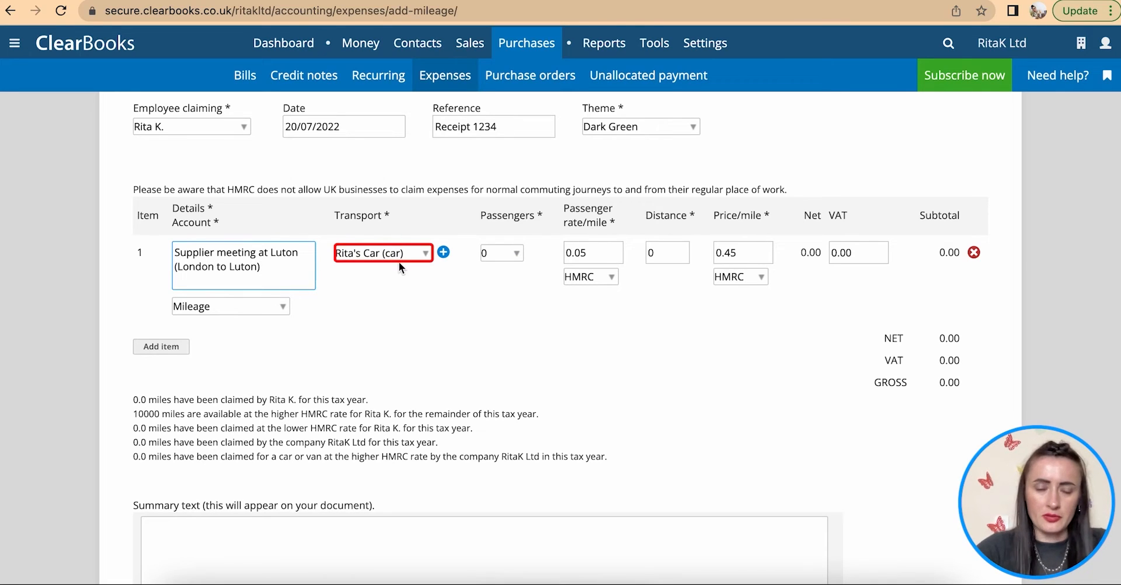
{"action": "left_click", "coordinate": [427, 256]}
{"action": "left_click", "coordinate": [411, 284]}
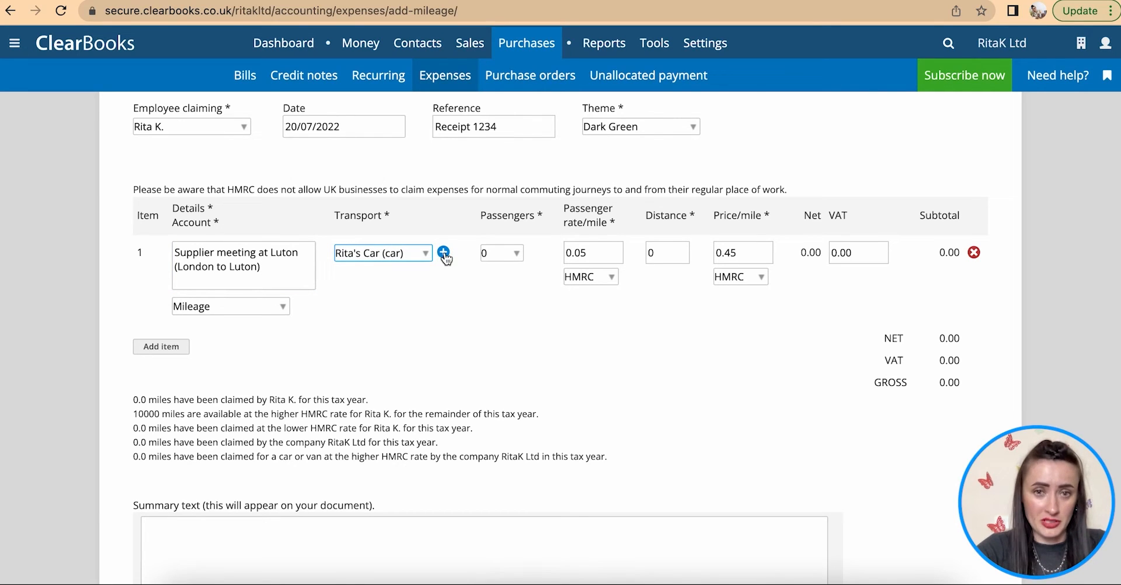
{"action": "left_click", "coordinate": [518, 254]}
{"action": "left_click", "coordinate": [512, 268]}
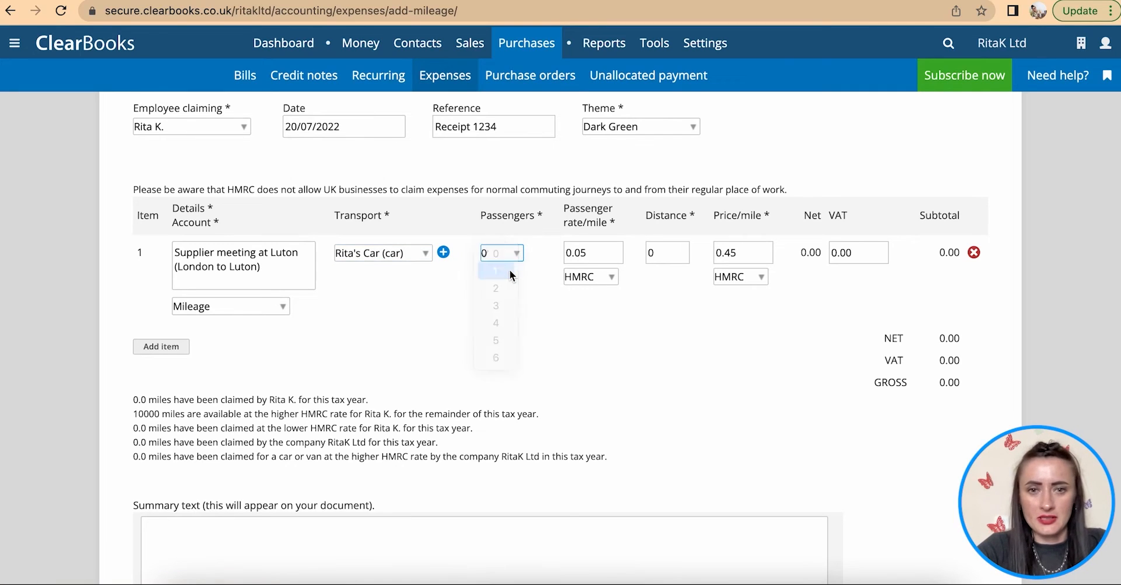
{"action": "left_click", "coordinate": [583, 256]}
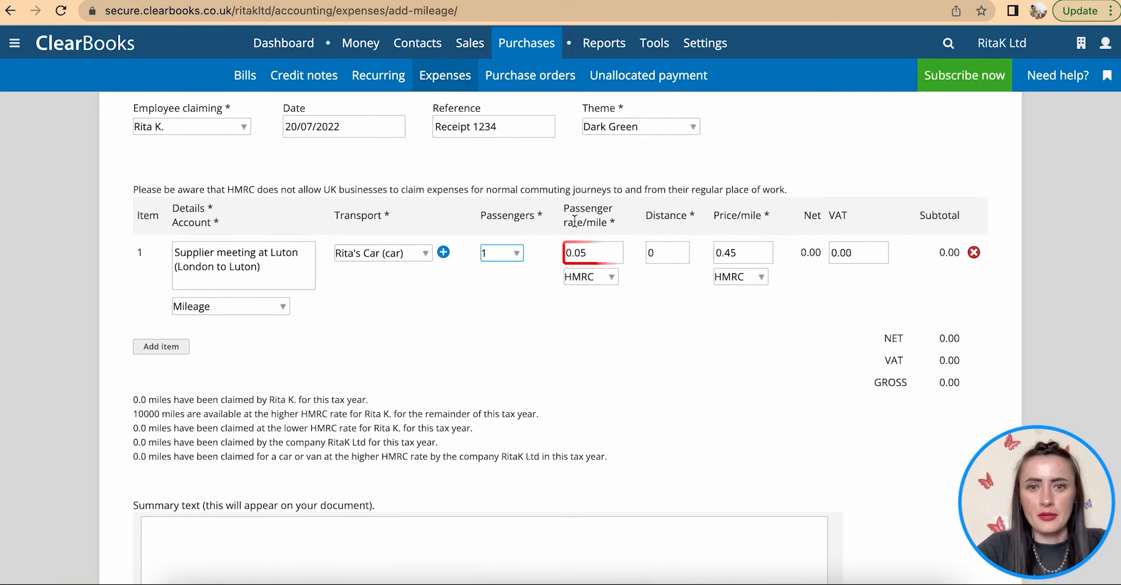
{"action": "left_click", "coordinate": [671, 253]}
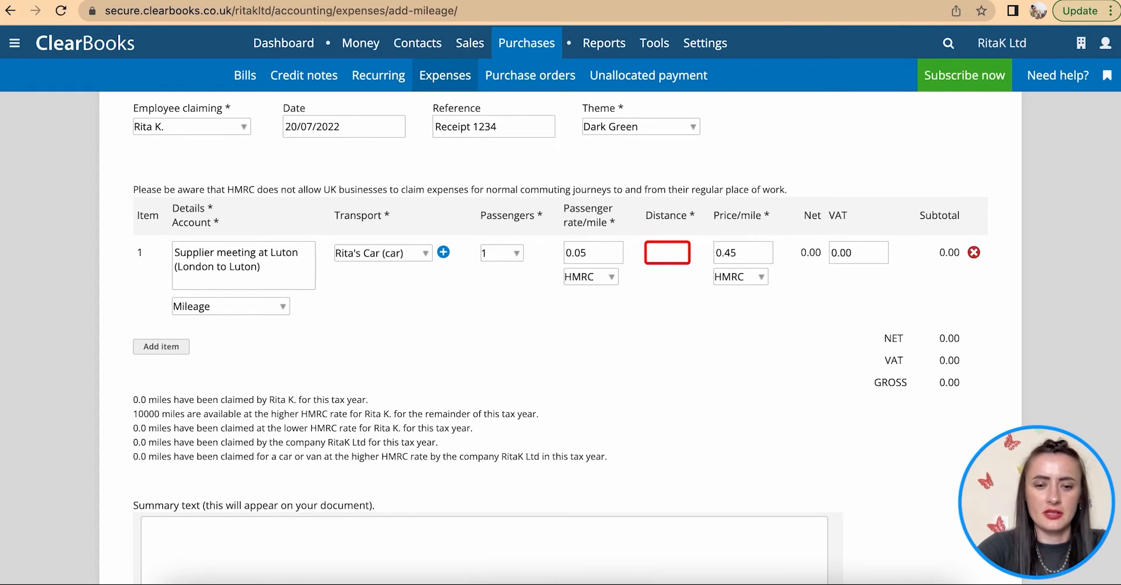
{"action": "type", "text": "75"}
{"action": "left_click", "coordinate": [713, 355]}
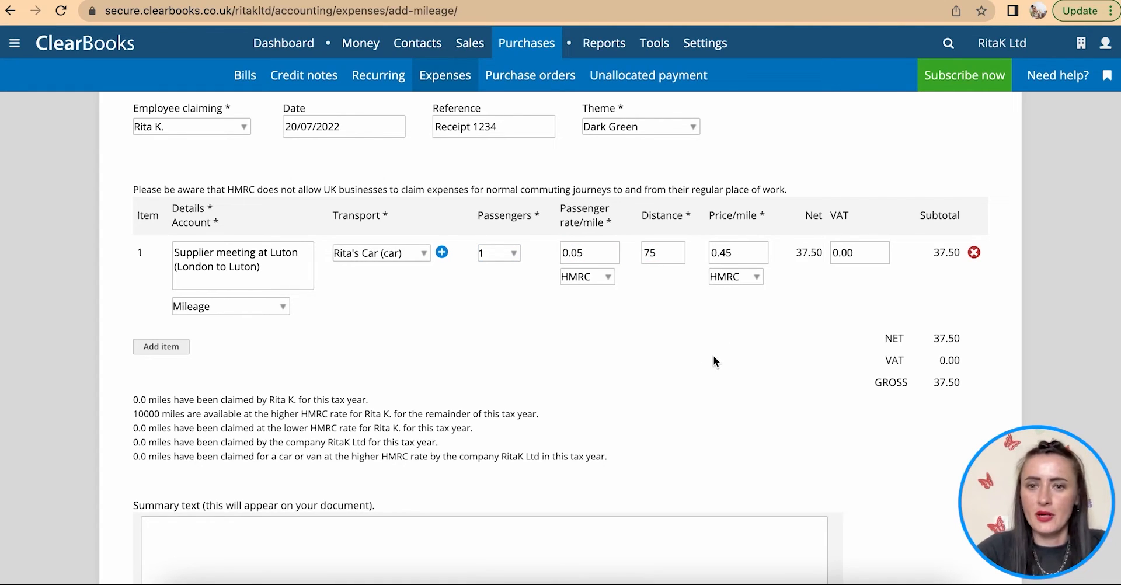
- Keep the Mileage account, add and remove a spare row, and submit the £37.50 claim for approval
{"action": "left_click", "coordinate": [737, 253]}
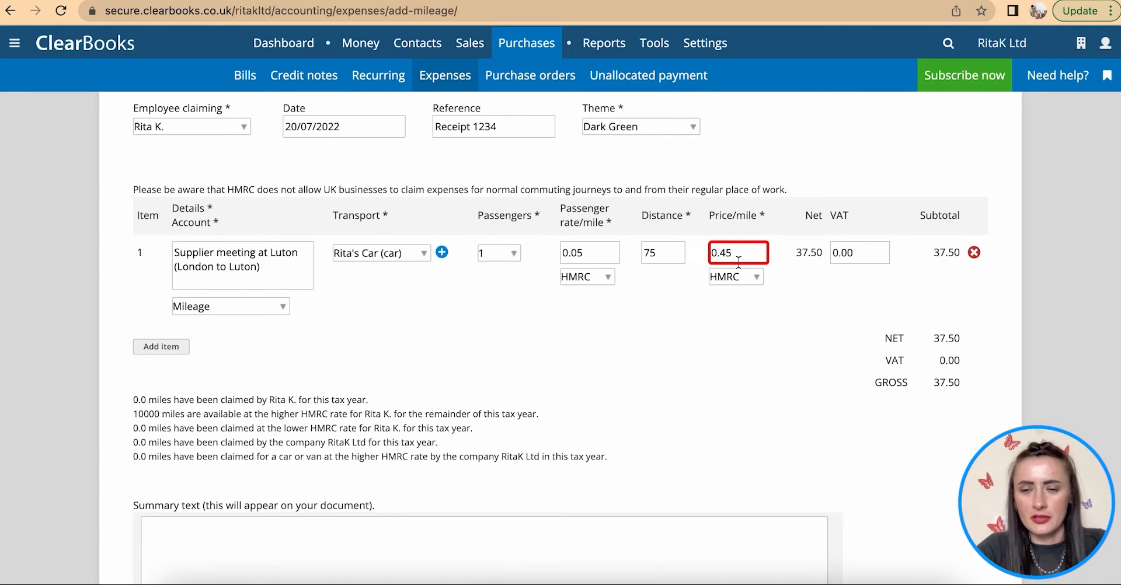
{"action": "left_click", "coordinate": [859, 254]}
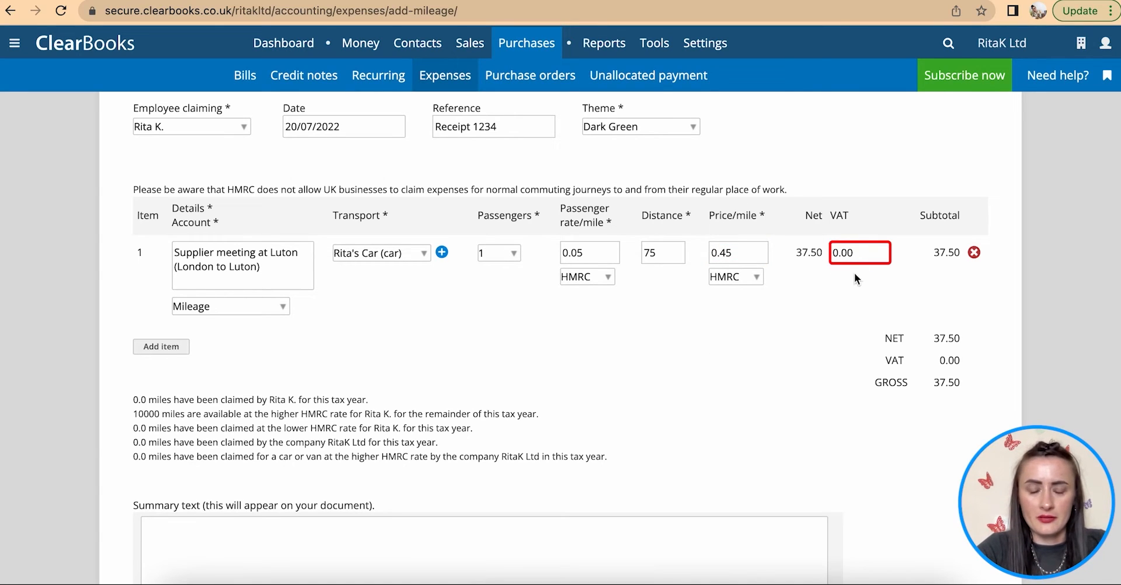
{"action": "left_click", "coordinate": [260, 307]}
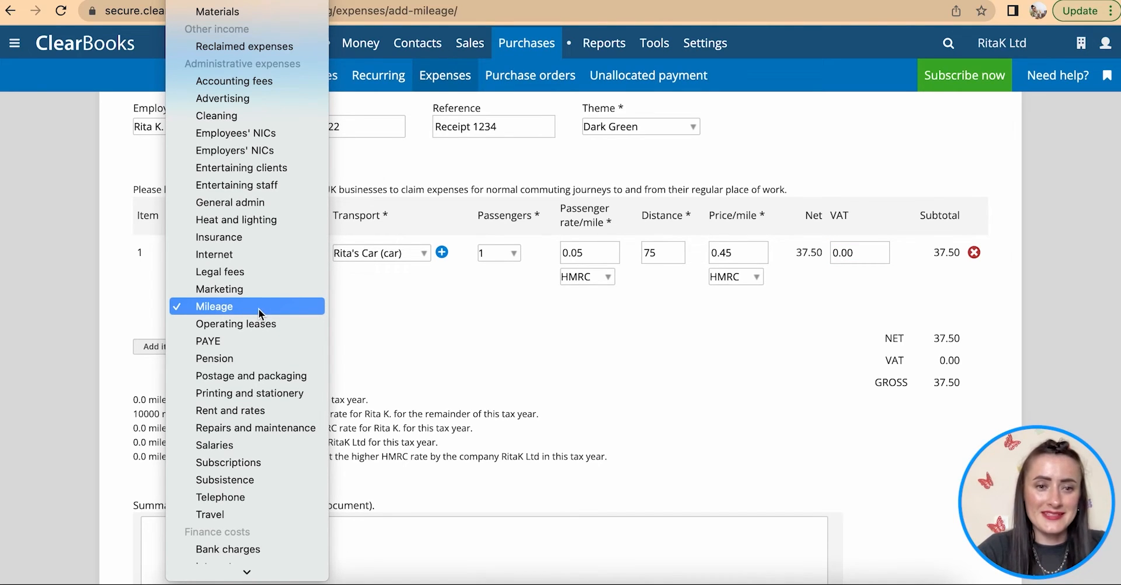
{"action": "left_click", "coordinate": [244, 307]}
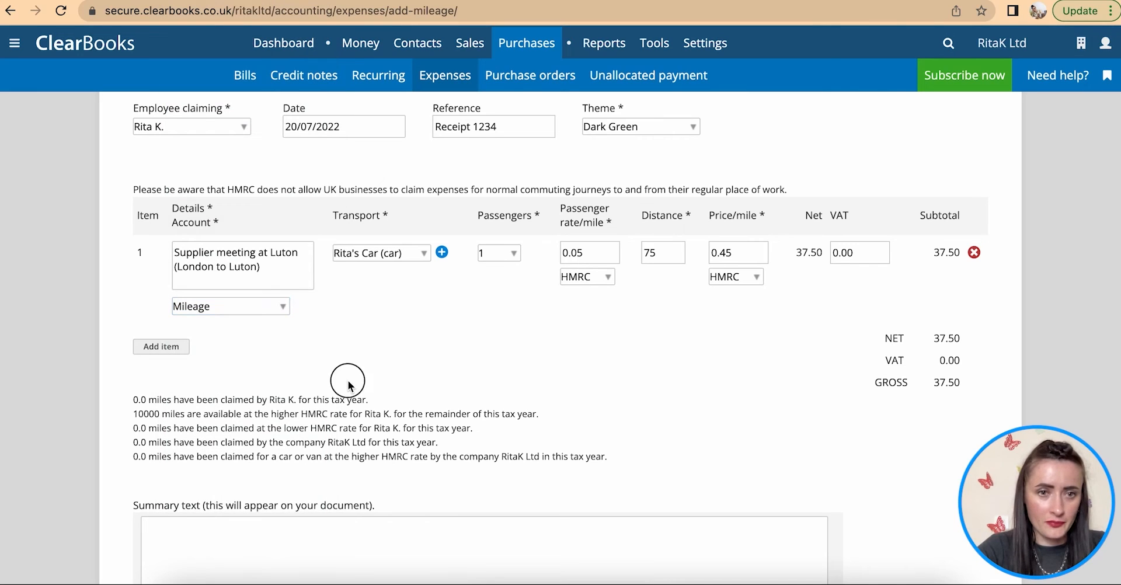
{"action": "left_click", "coordinate": [164, 348]}
{"action": "left_click", "coordinate": [164, 348]}
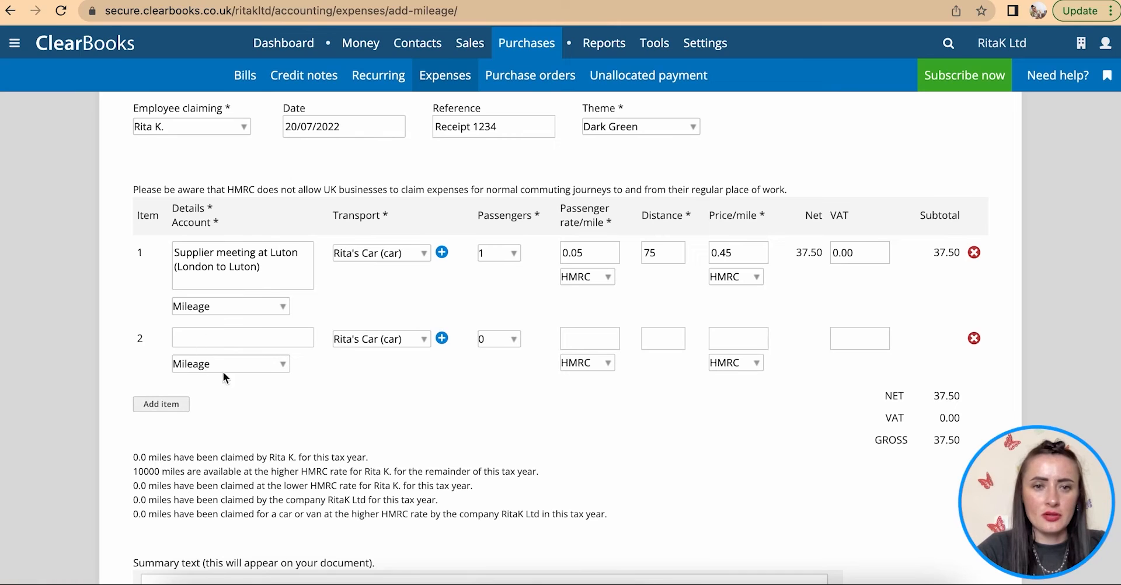
{"action": "left_click", "coordinate": [974, 338]}
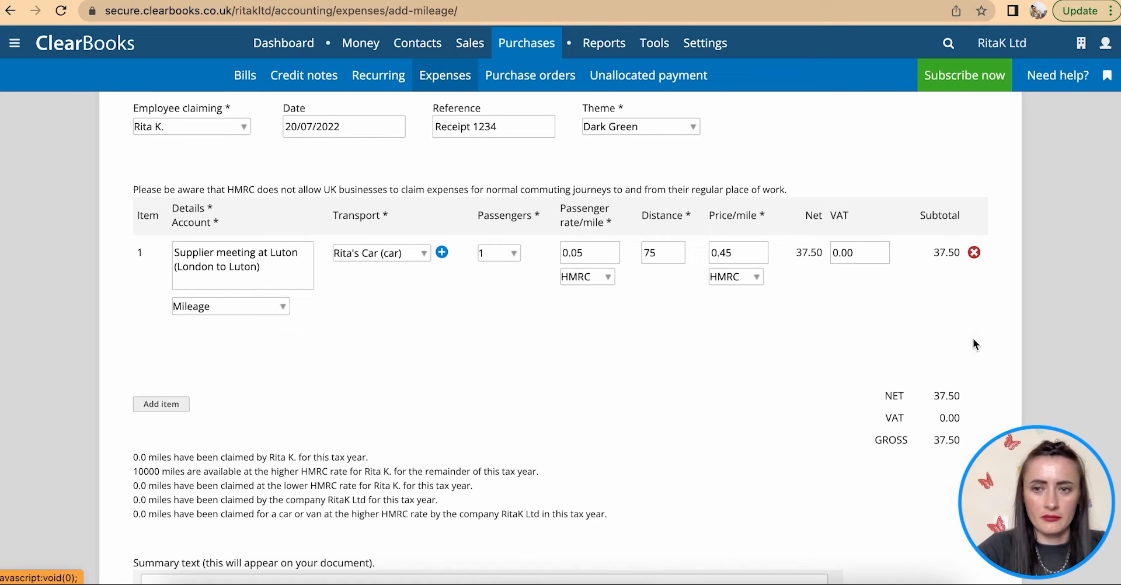
{"action": "scroll", "coordinate": [579, 350], "scroll_direction": "down", "scroll_amount": 4}
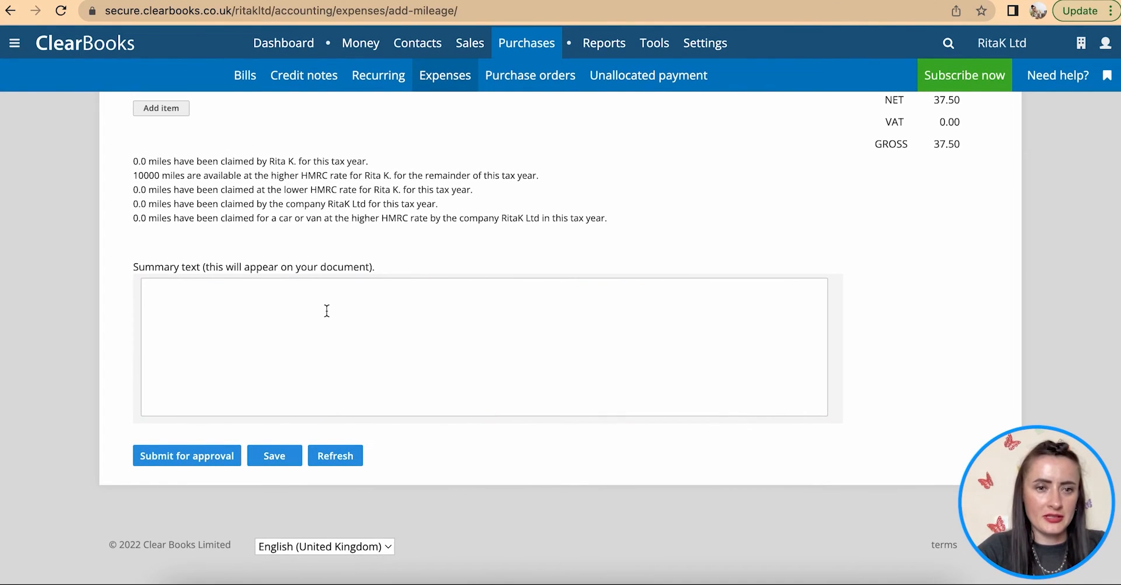
{"action": "scroll", "coordinate": [321, 329], "scroll_direction": "up", "scroll_amount": 7}
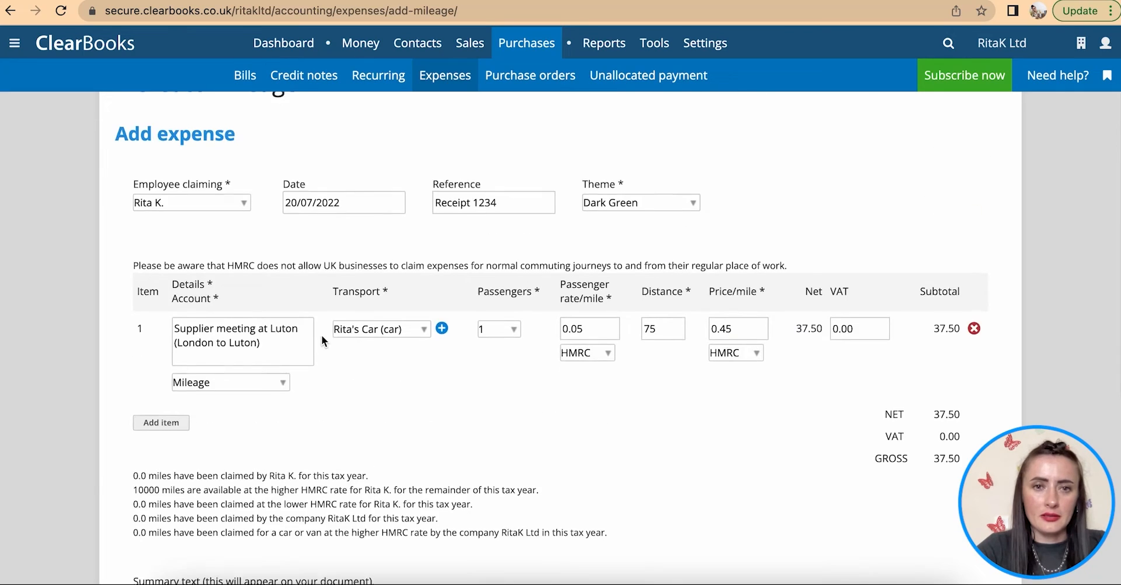
{"action": "scroll", "coordinate": [321, 337], "scroll_direction": "down", "scroll_amount": 7}
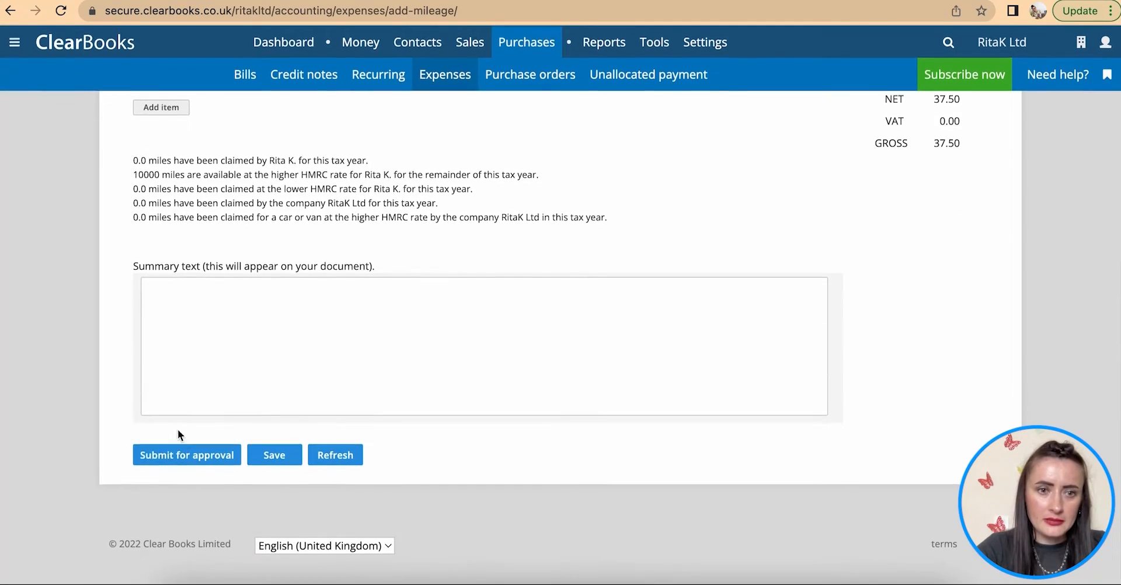
{"action": "left_click", "coordinate": [165, 455]}
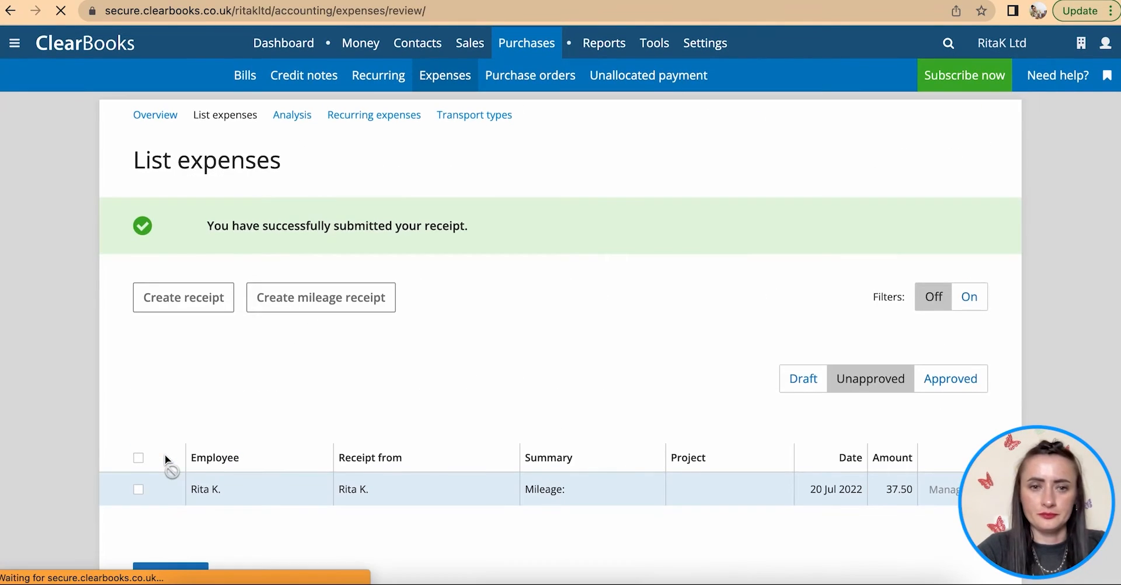
- Upload and attach Expense - Fuel 10.42.jpg to receipt EXP000002, then return to its details
{"action": "scroll", "coordinate": [341, 368], "scroll_direction": "down", "scroll_amount": 3}
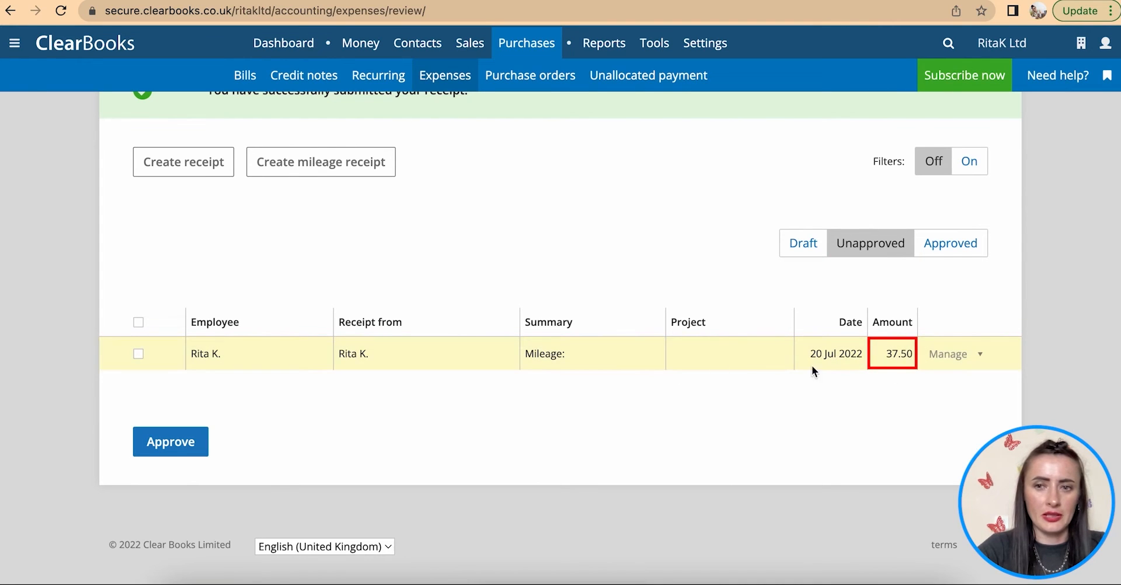
{"action": "left_click", "coordinate": [977, 358]}
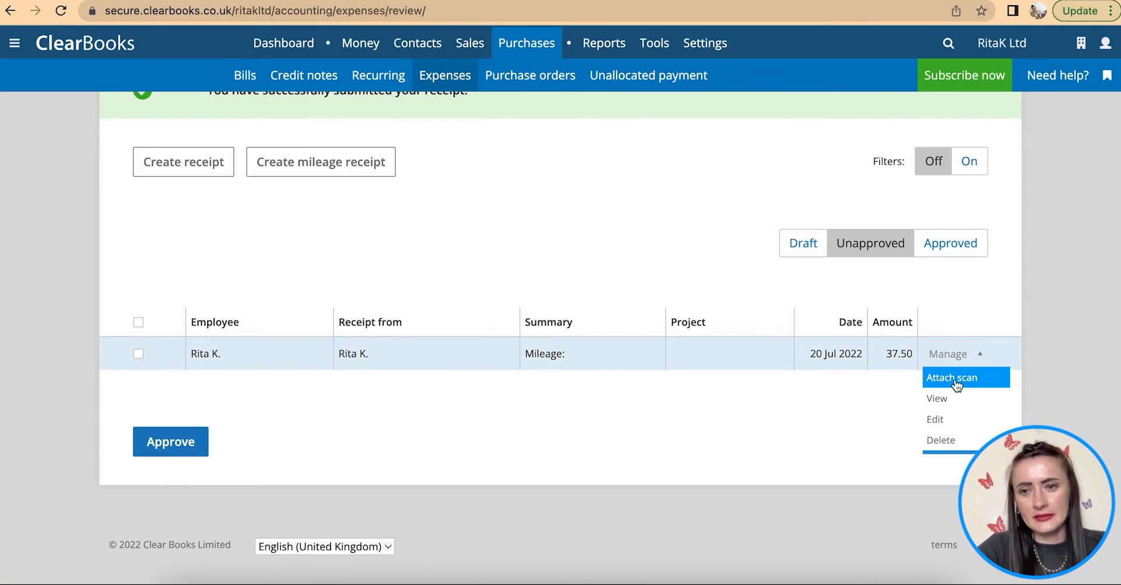
{"action": "left_click", "coordinate": [958, 380]}
{"action": "left_click", "coordinate": [173, 262]}
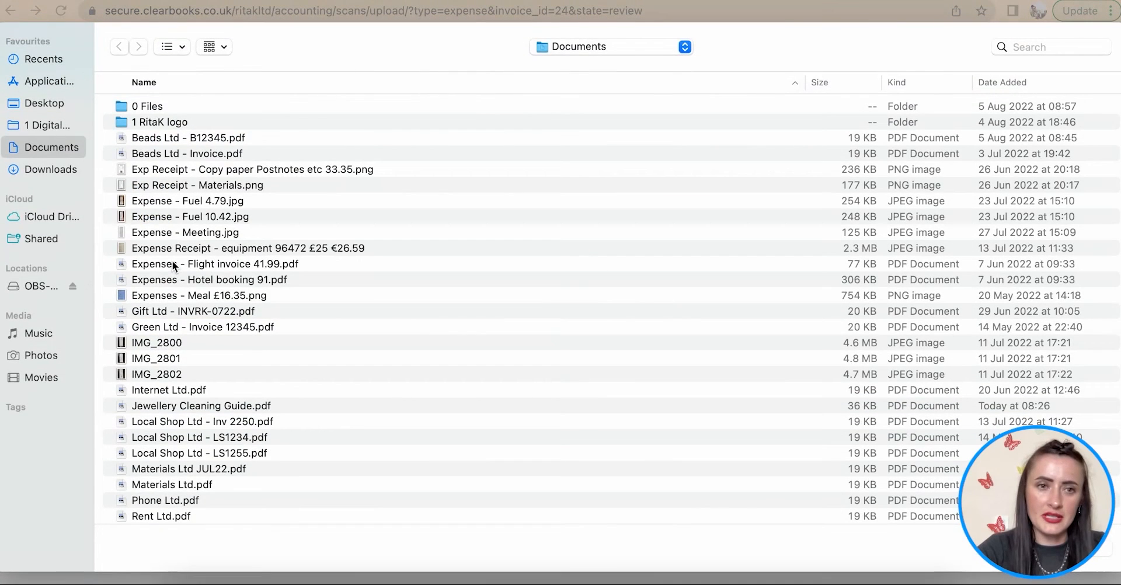
{"action": "left_click", "coordinate": [166, 217]}
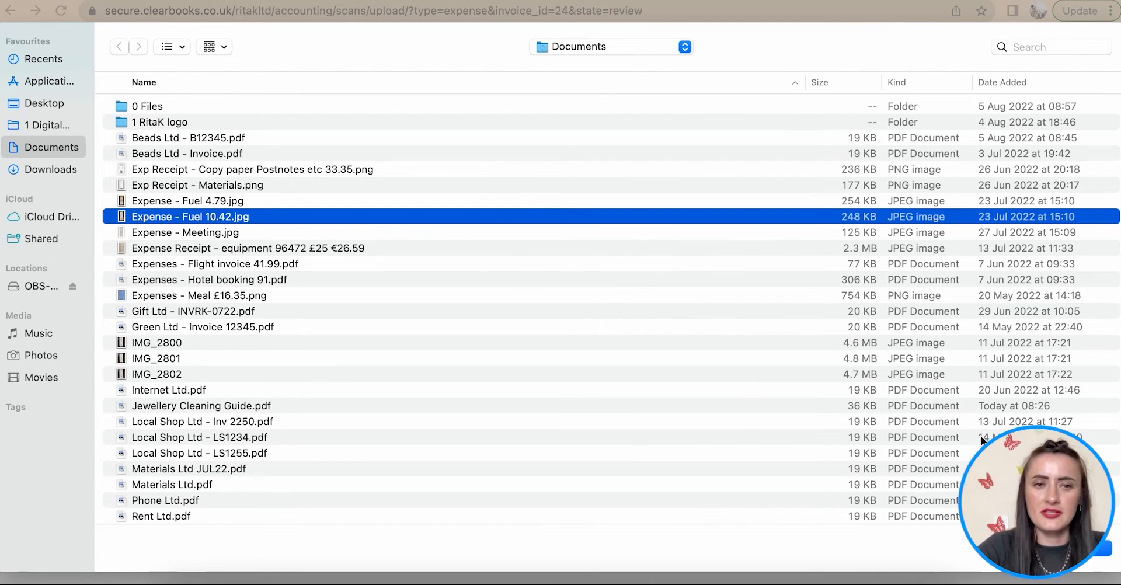
{"action": "double_click", "coordinate": [166, 218]}
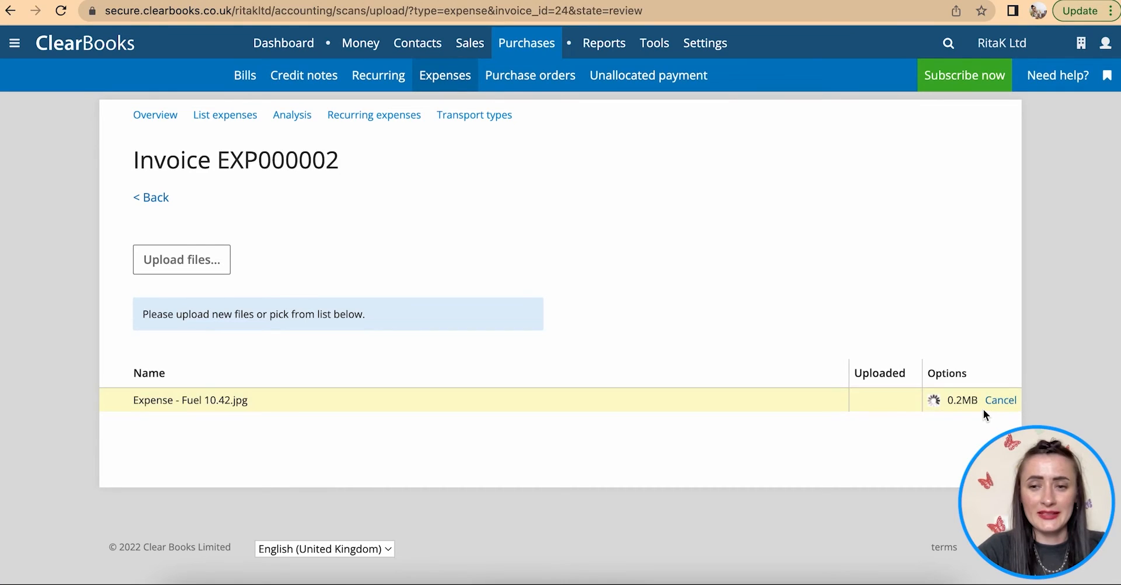
{"action": "left_click", "coordinate": [964, 400]}
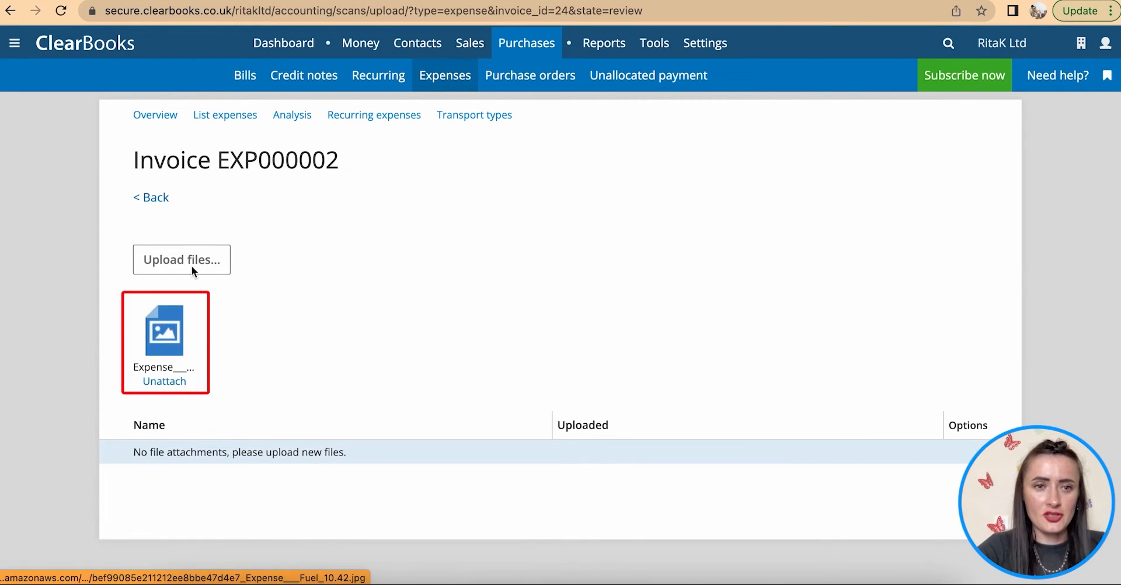
{"action": "left_click", "coordinate": [159, 201]}
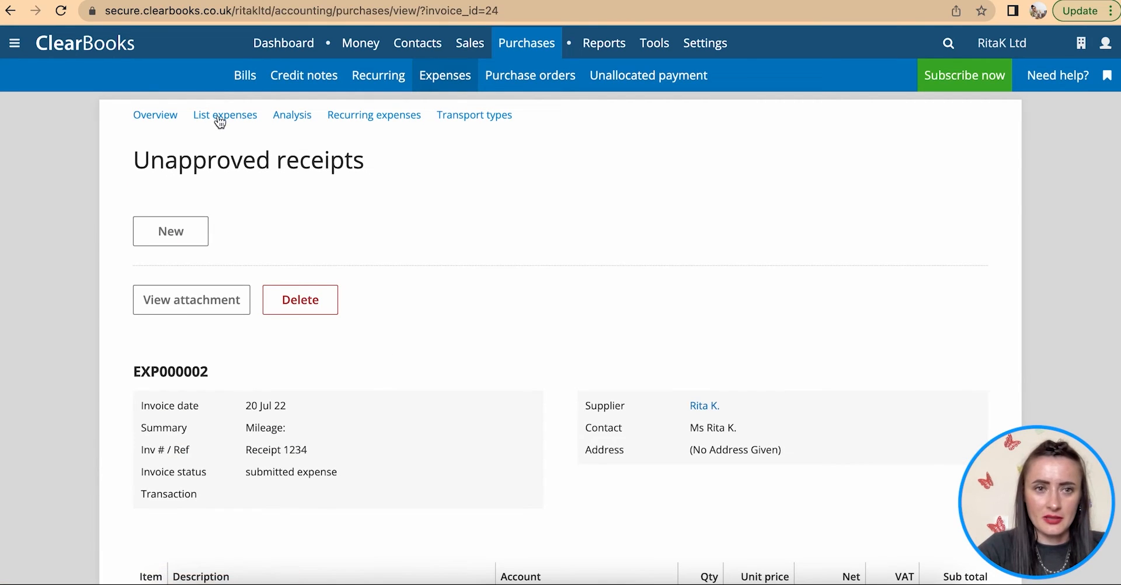
- Approve the £37.50 mileage receipt from the Unapproved expenses list
{"action": "left_click", "coordinate": [447, 74]}
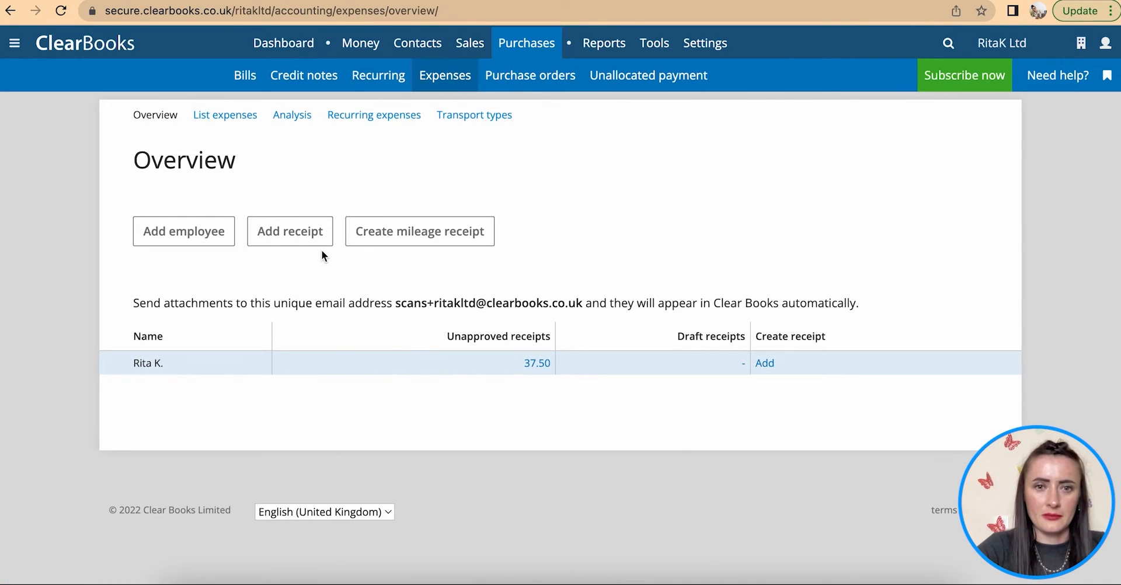
{"action": "left_click", "coordinate": [236, 120]}
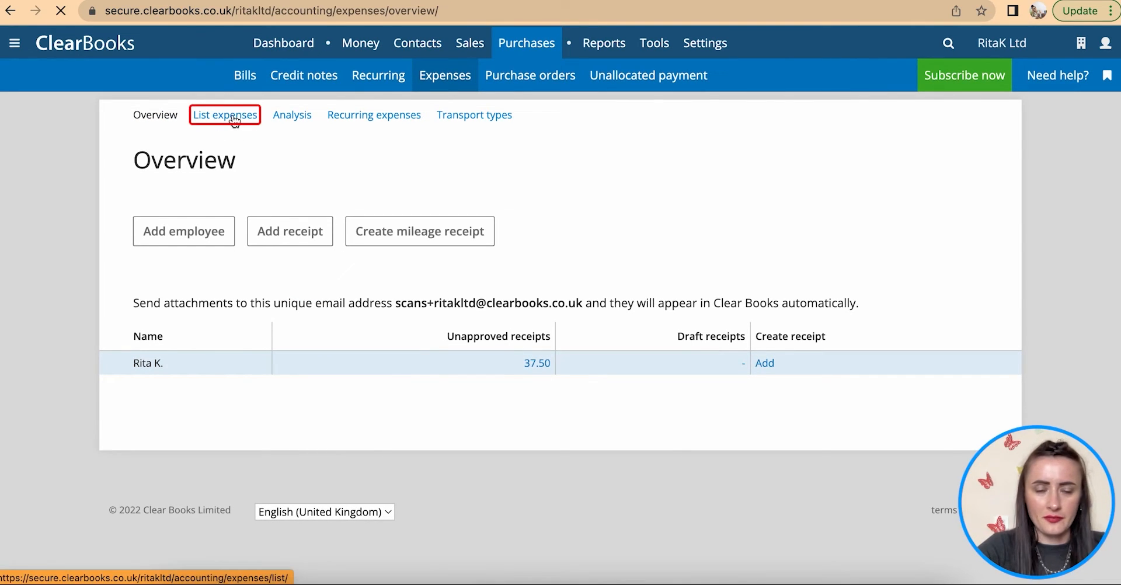
{"action": "left_click", "coordinate": [844, 303]}
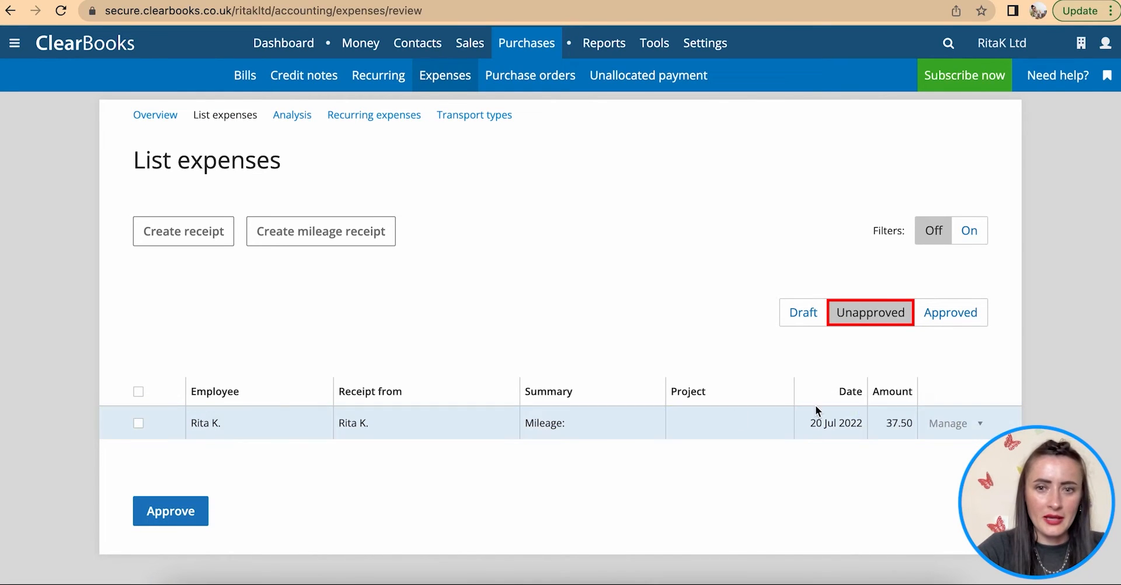
{"action": "left_click", "coordinate": [944, 426]}
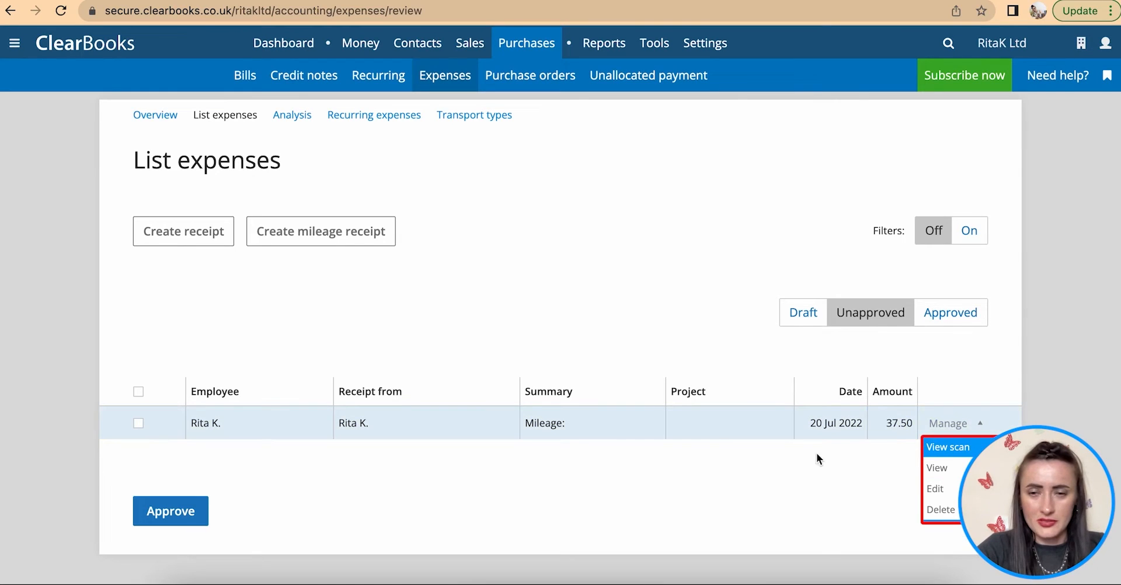
{"action": "left_click", "coordinate": [138, 423]}
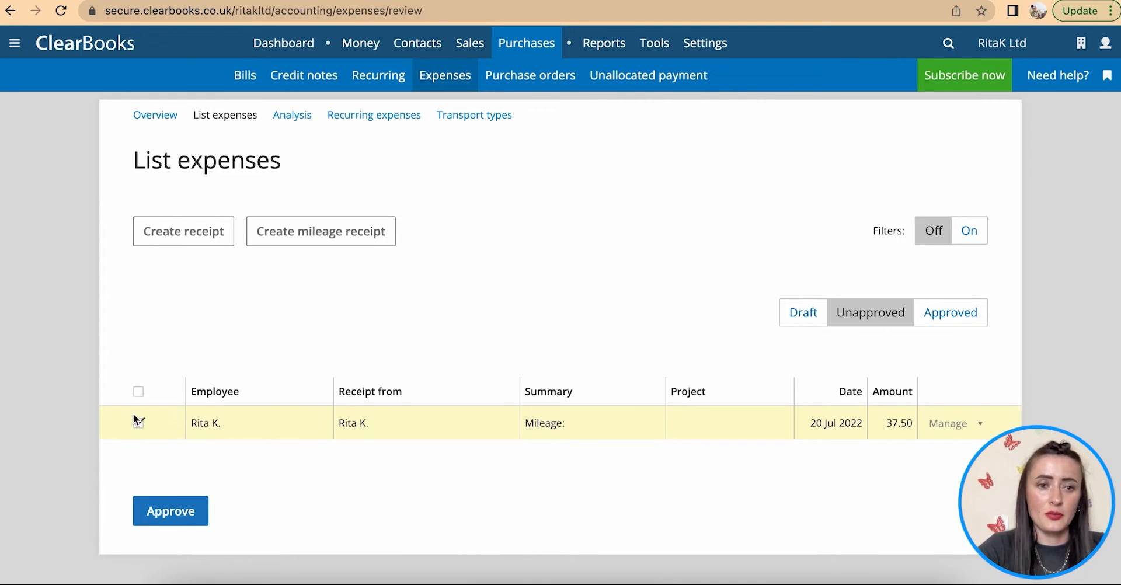
{"action": "left_click", "coordinate": [159, 516]}
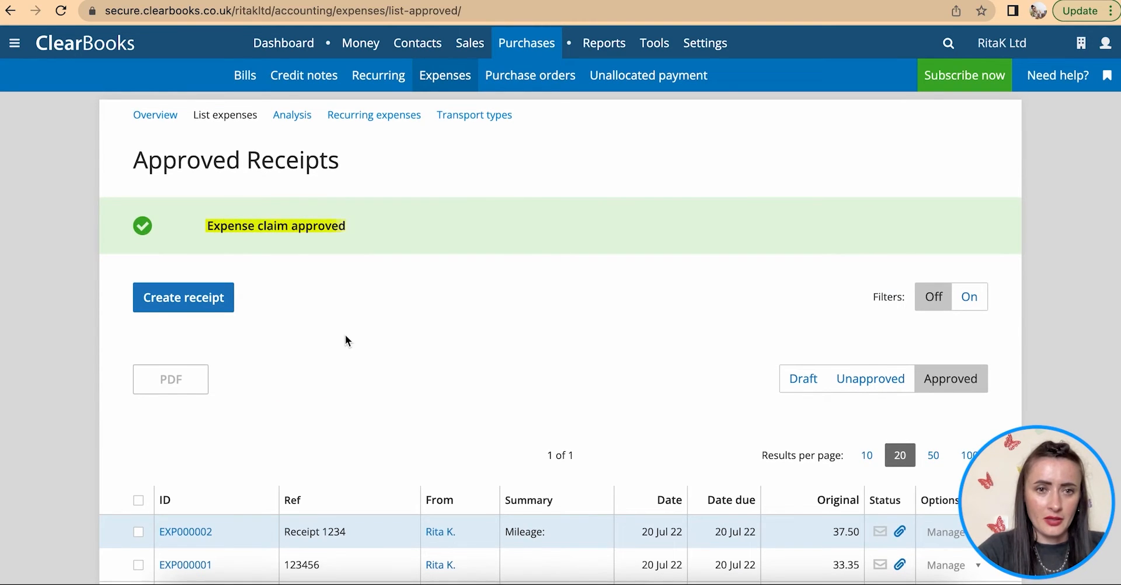
- Review the Draft, Unapproved and Approved receipt lists, confirming both receipts are approved
{"action": "scroll", "coordinate": [346, 335], "scroll_direction": "down", "scroll_amount": 3}
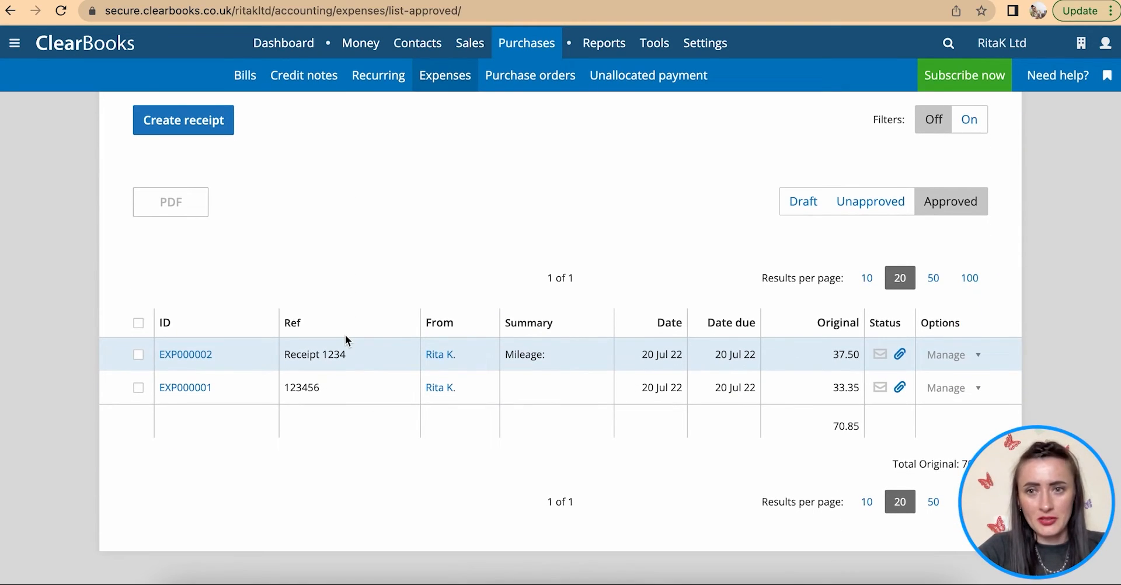
{"action": "left_click", "coordinate": [803, 200]}
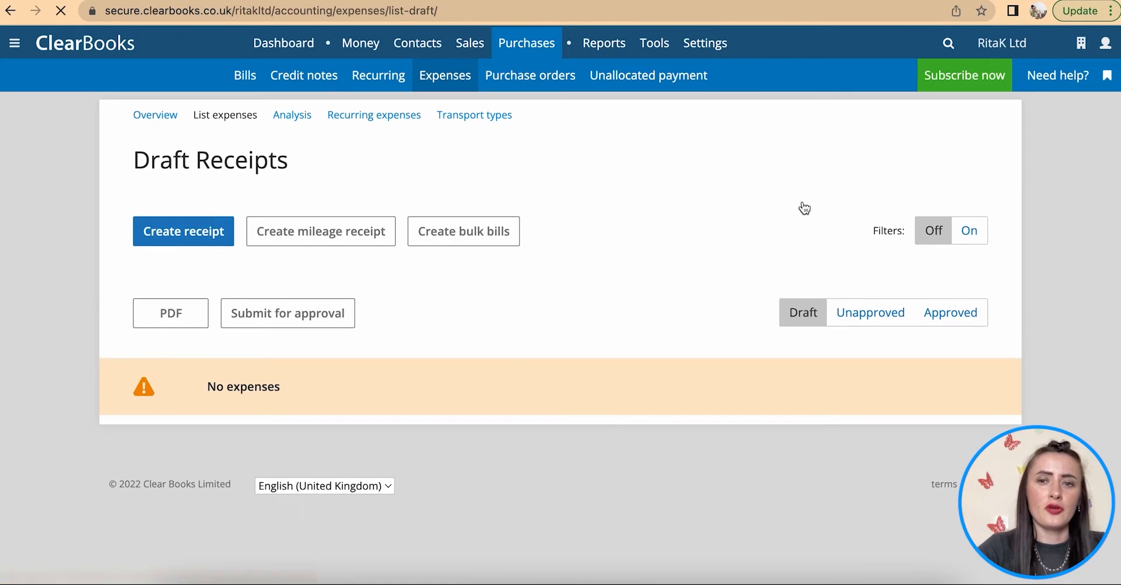
{"action": "left_click", "coordinate": [876, 320]}
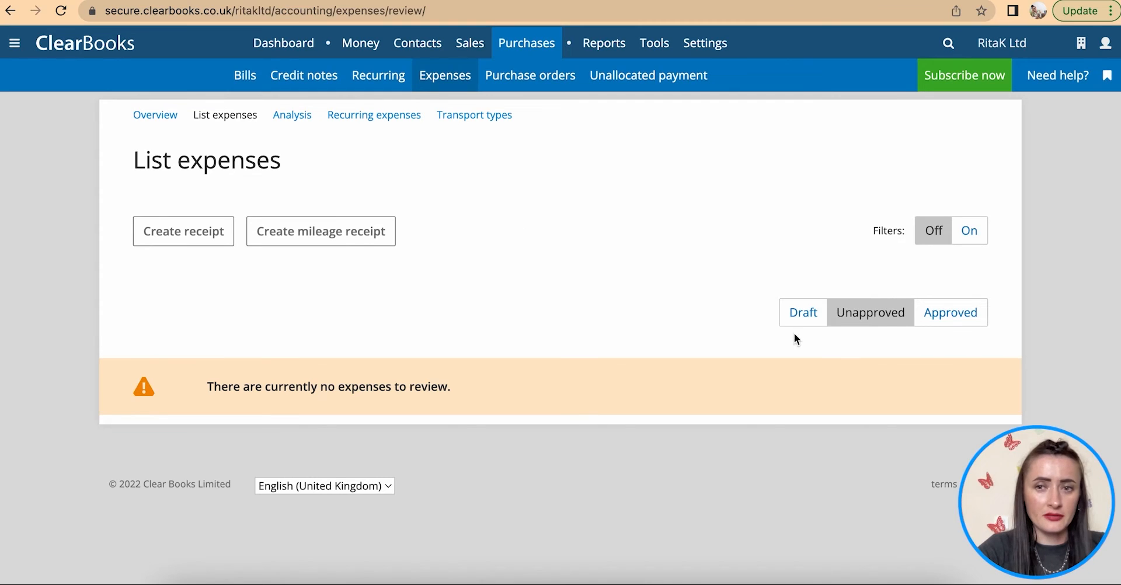
{"action": "left_click", "coordinate": [959, 322]}
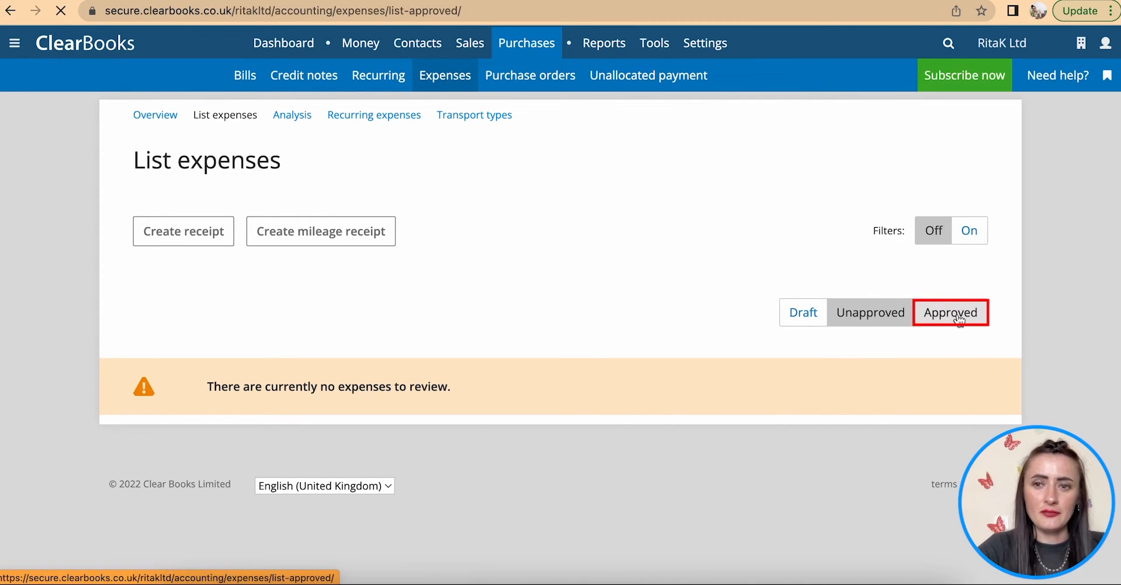
{"action": "scroll", "coordinate": [774, 369], "scroll_direction": "down", "scroll_amount": 3}
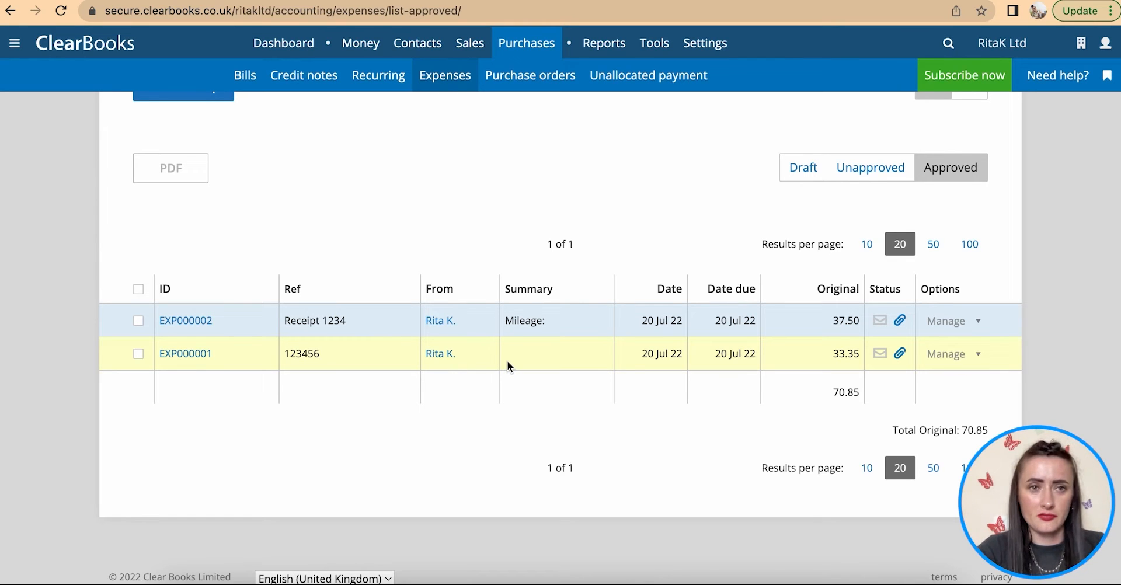
{"action": "scroll", "coordinate": [508, 362], "scroll_direction": "up", "scroll_amount": 3}
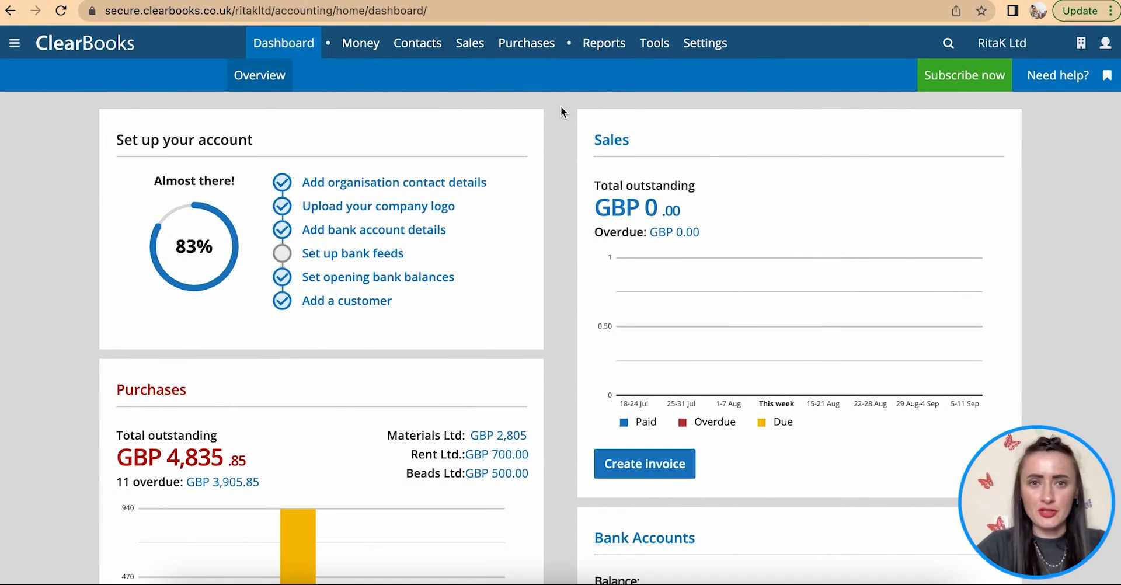
- Create new blank Quote #2 from Sales > Quotes
{"action": "mouse_move", "coordinate": [476, 46]}
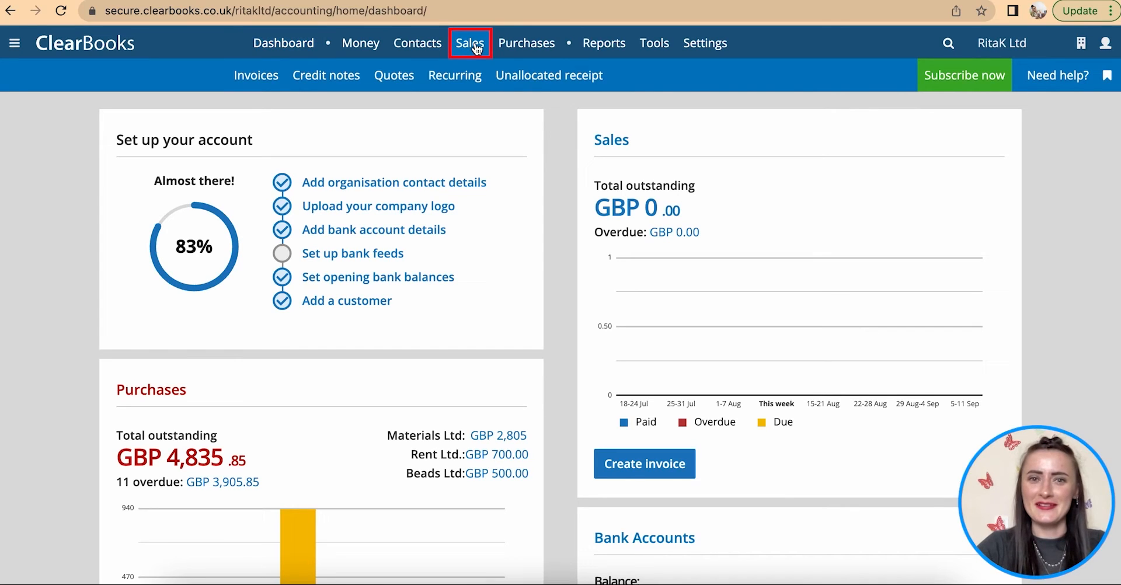
{"action": "left_click", "coordinate": [394, 79]}
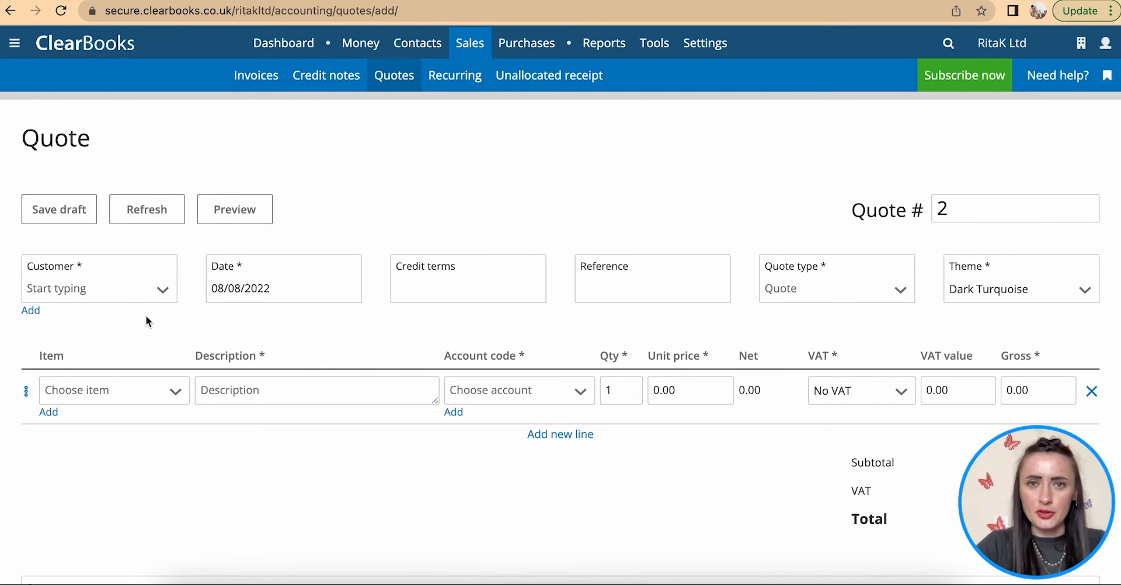
{"action": "left_click", "coordinate": [31, 313]}
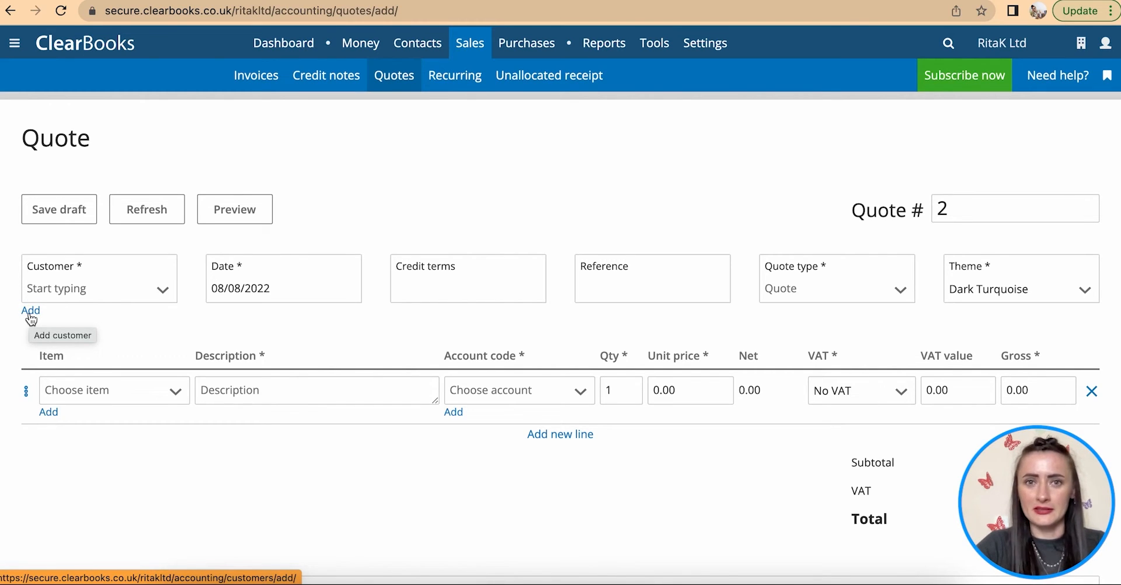
{"action": "left_click", "coordinate": [164, 292]}
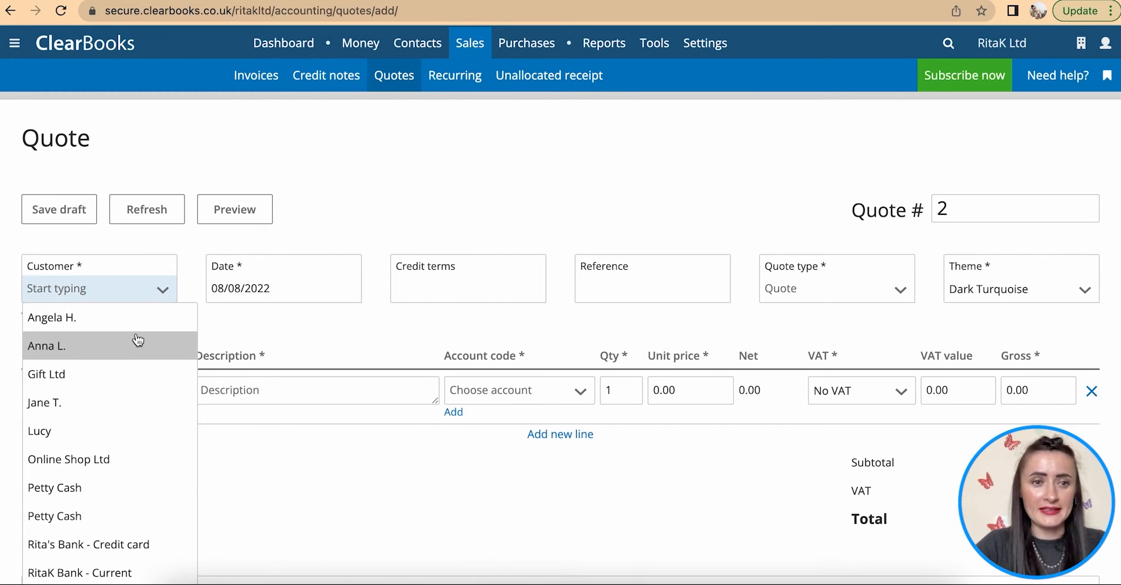
- Set customer Gift Ltd, date 01/07/2022, reference 'Pearl necklaces' and quote type Quote
{"action": "left_click", "coordinate": [82, 374]}
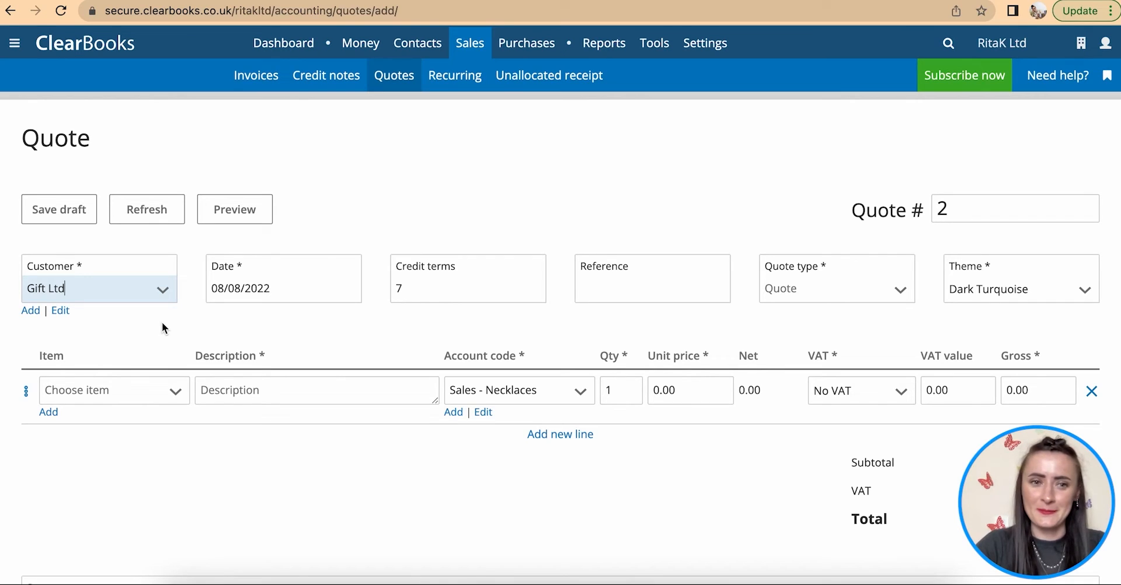
{"action": "left_click", "coordinate": [300, 284]}
{"action": "left_click", "coordinate": [224, 319]}
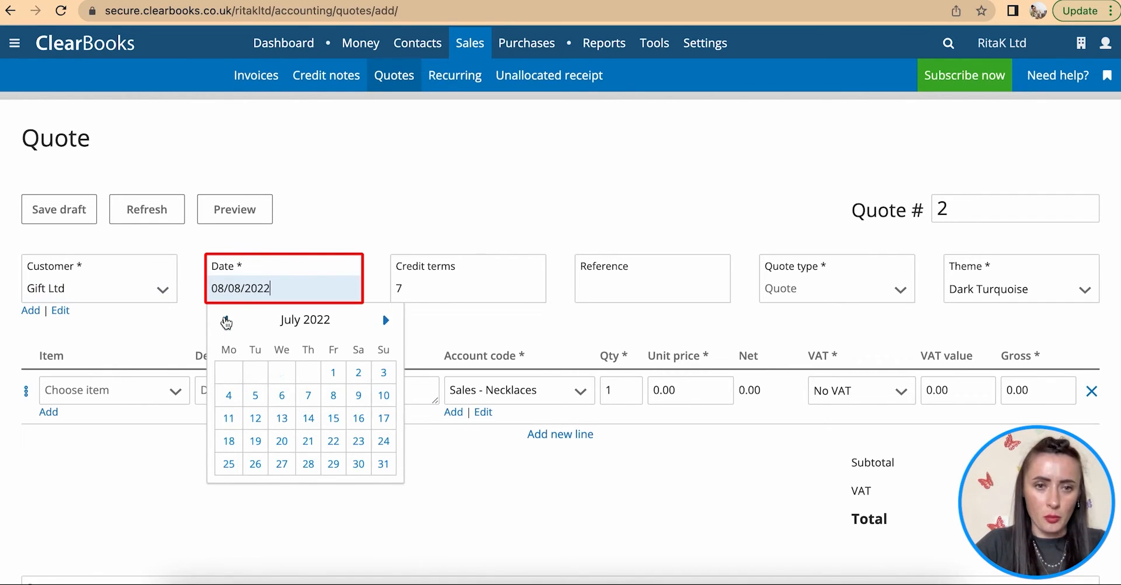
{"action": "left_click", "coordinate": [331, 376]}
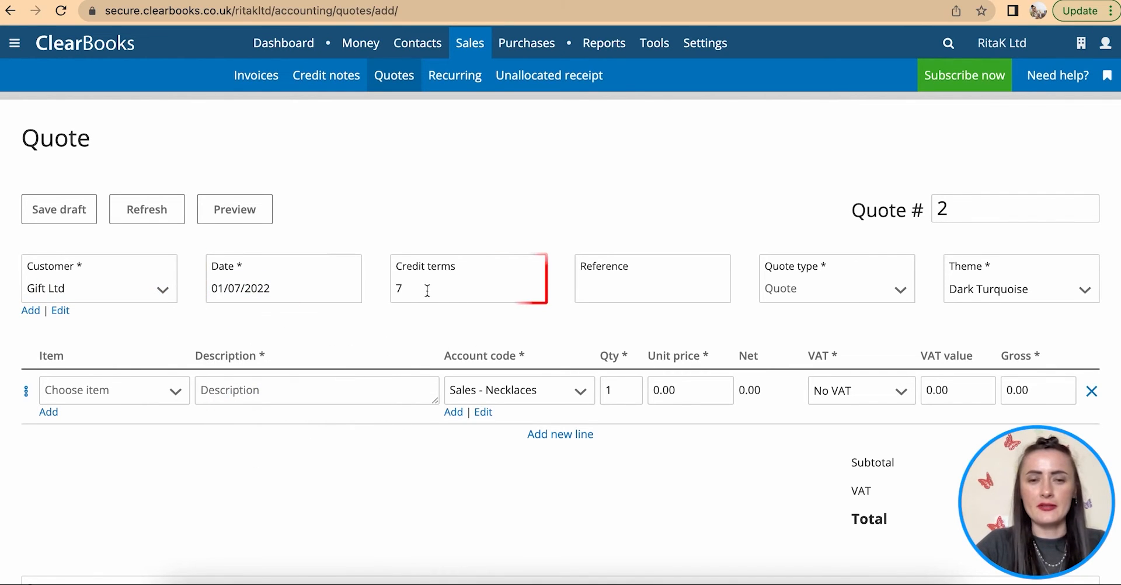
{"action": "left_click", "coordinate": [604, 289]}
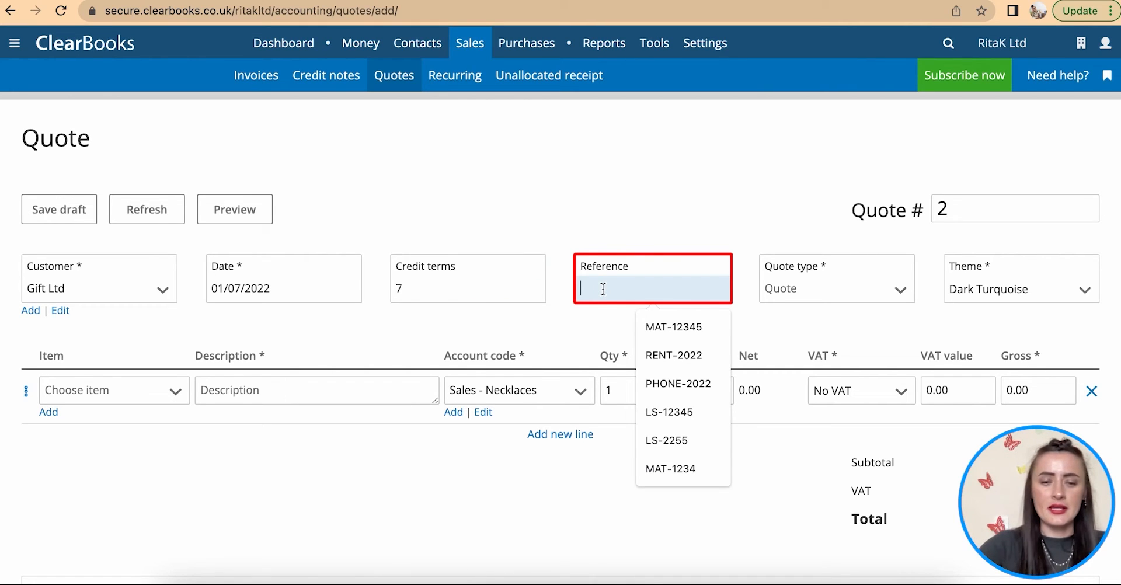
{"action": "type", "text": "Pearl necklaces"}
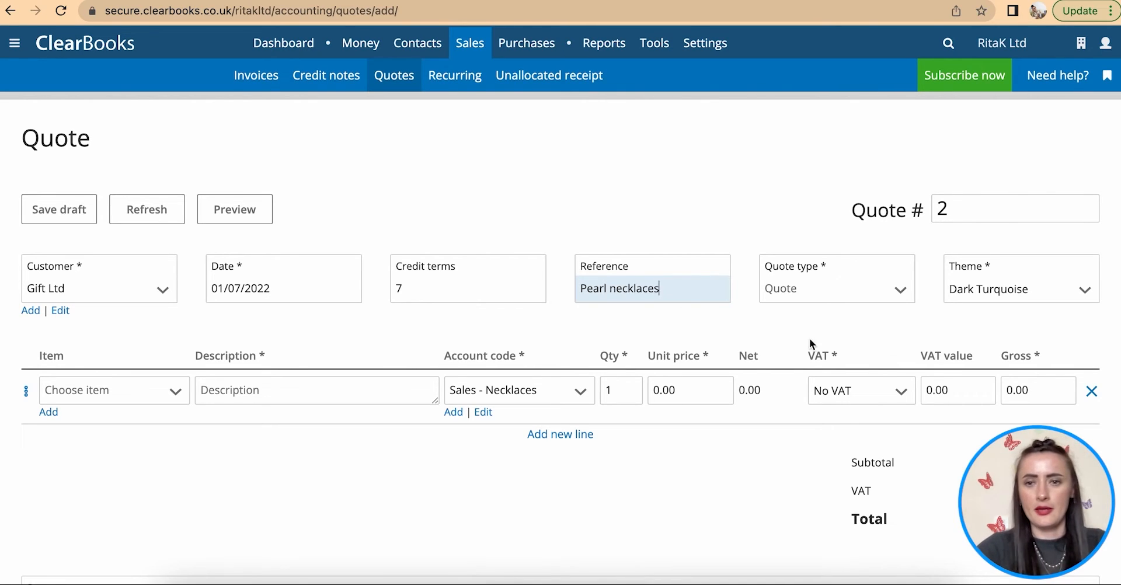
{"action": "left_click", "coordinate": [855, 293]}
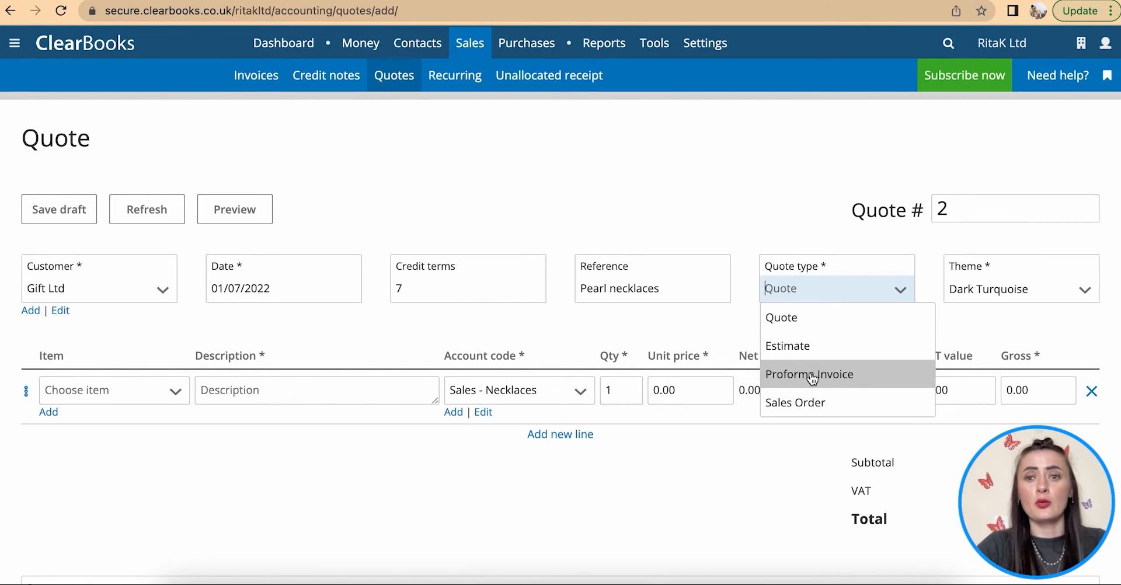
{"action": "left_click", "coordinate": [786, 318]}
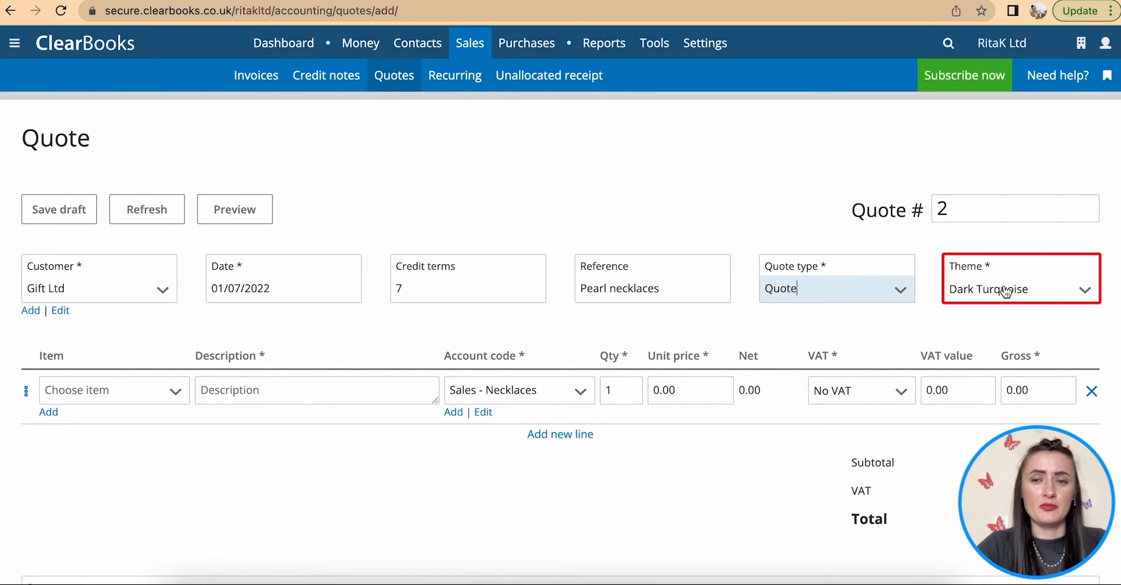
{"action": "scroll", "coordinate": [259, 433], "scroll_direction": "down", "scroll_amount": 1}
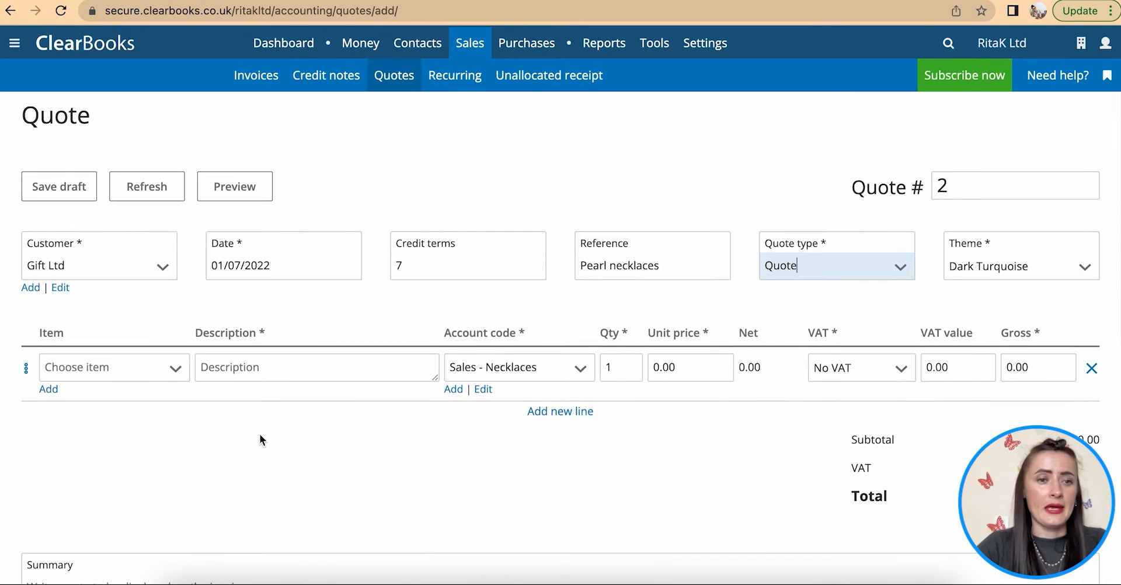
{"action": "left_click", "coordinate": [178, 371]}
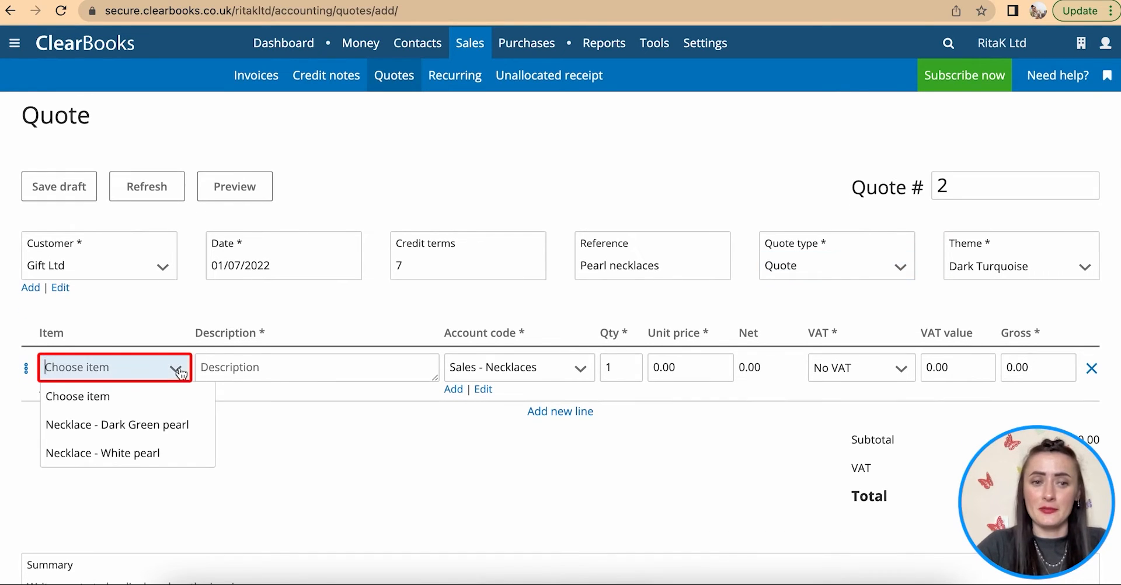
{"action": "left_click", "coordinate": [150, 451]}
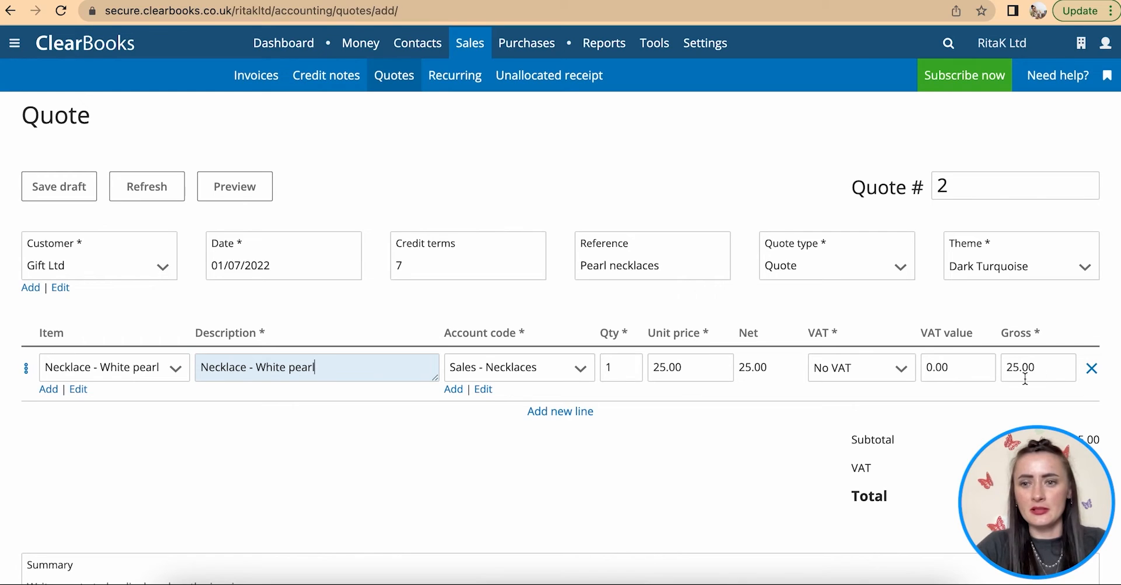
{"action": "double_click", "coordinate": [624, 366]}
{"action": "type", "text": "50"}
{"action": "left_click", "coordinate": [701, 460]}
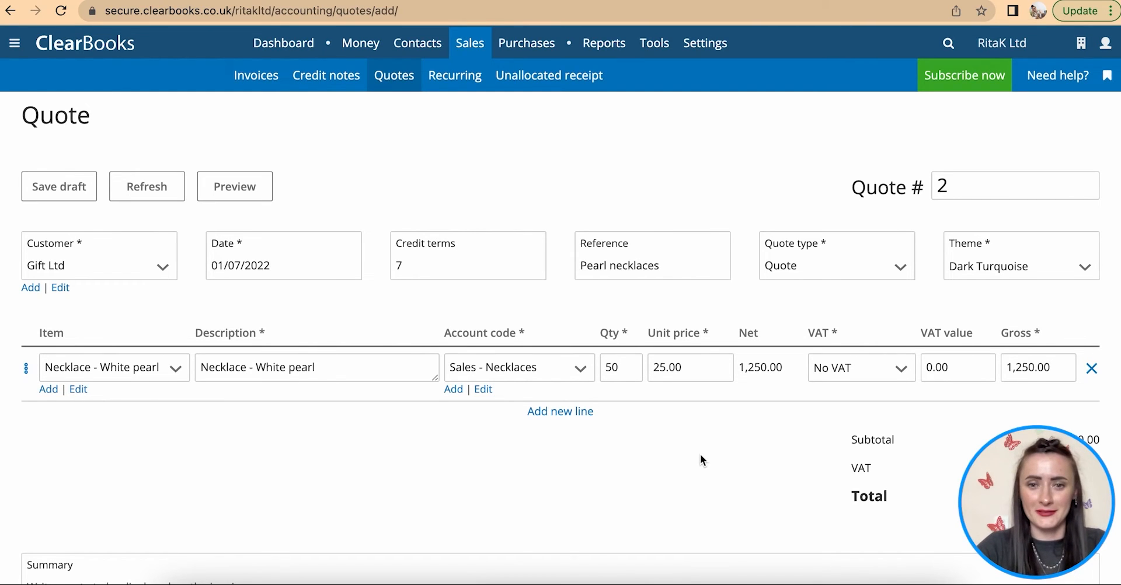
{"action": "scroll", "coordinate": [700, 454], "scroll_direction": "down", "scroll_amount": 4}
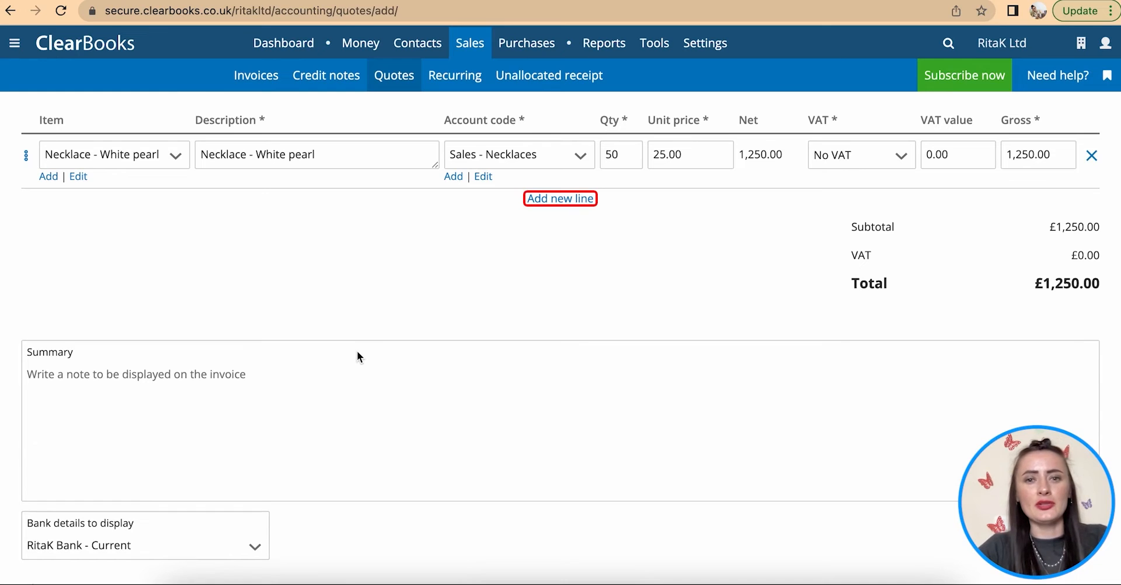
{"action": "left_click", "coordinate": [569, 200]}
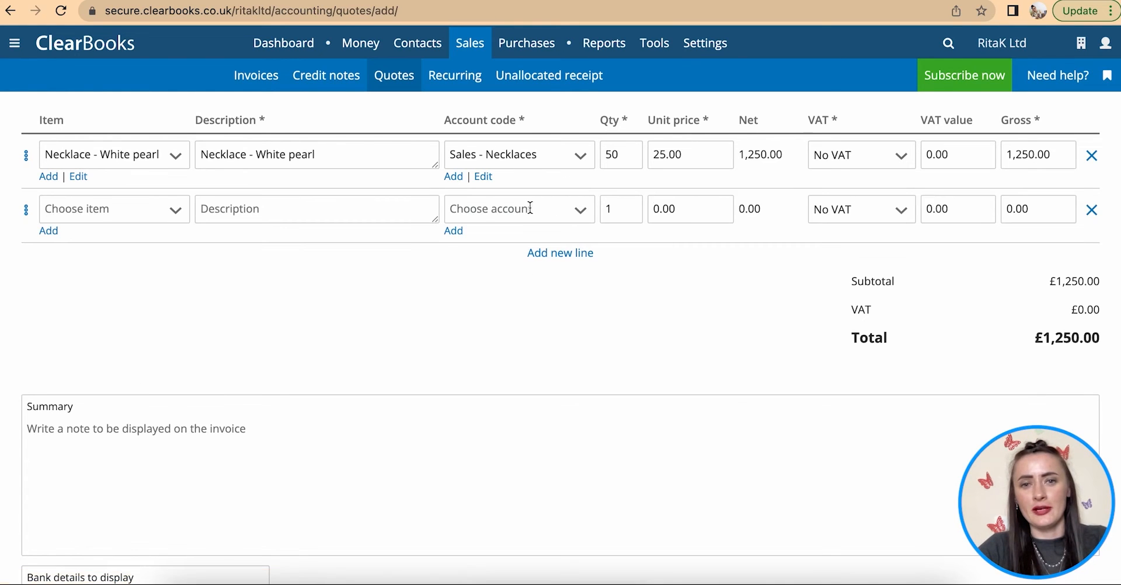
{"action": "left_click", "coordinate": [1091, 210]}
{"action": "left_click", "coordinate": [237, 382]}
{"action": "scroll", "coordinate": [254, 319], "scroll_direction": "down", "scroll_amount": 1}
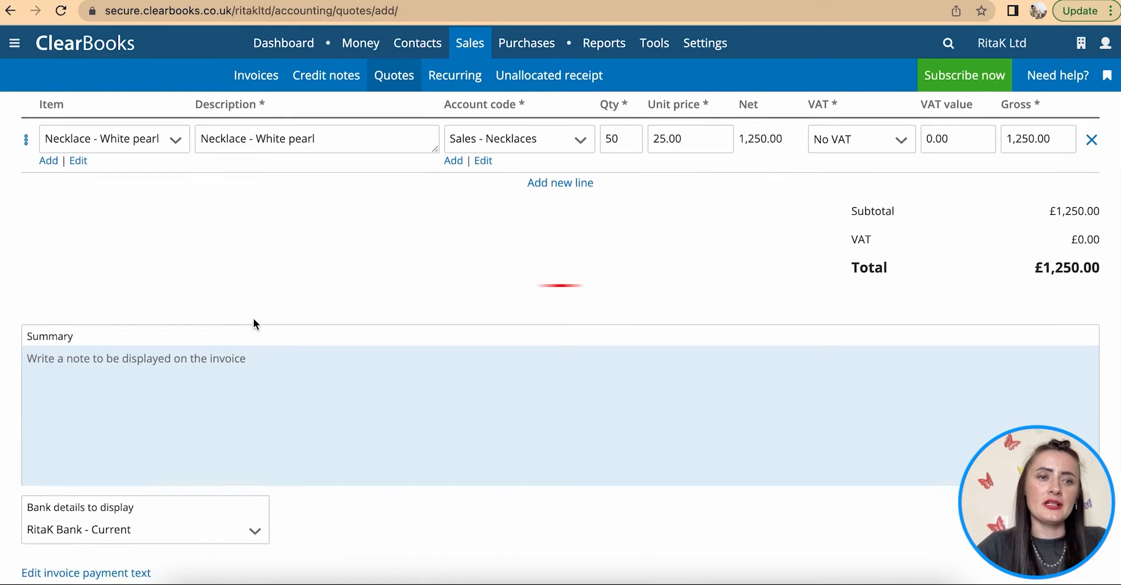
{"action": "scroll", "coordinate": [254, 319], "scroll_direction": "down", "scroll_amount": 2}
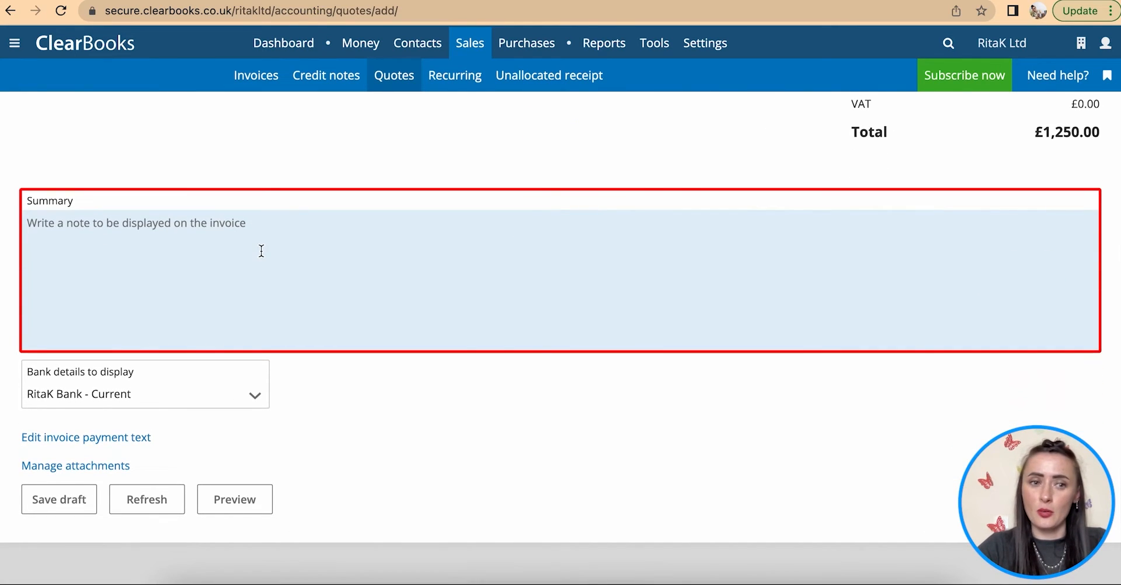
{"action": "left_click", "coordinate": [161, 396]}
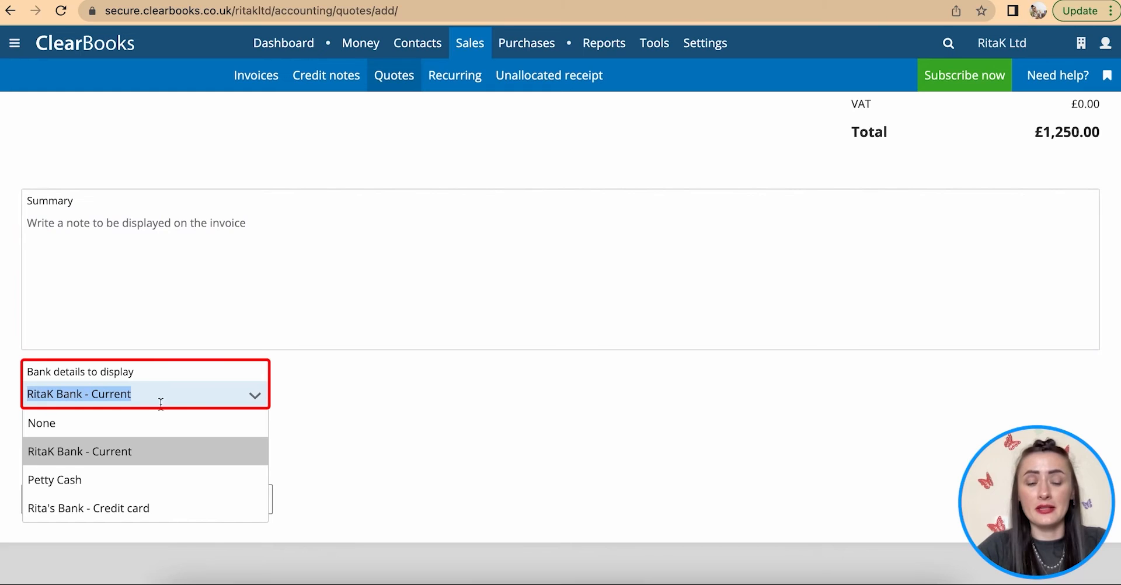
{"action": "left_click", "coordinate": [160, 449]}
{"action": "scroll", "coordinate": [159, 445], "scroll_direction": "down", "scroll_amount": 1}
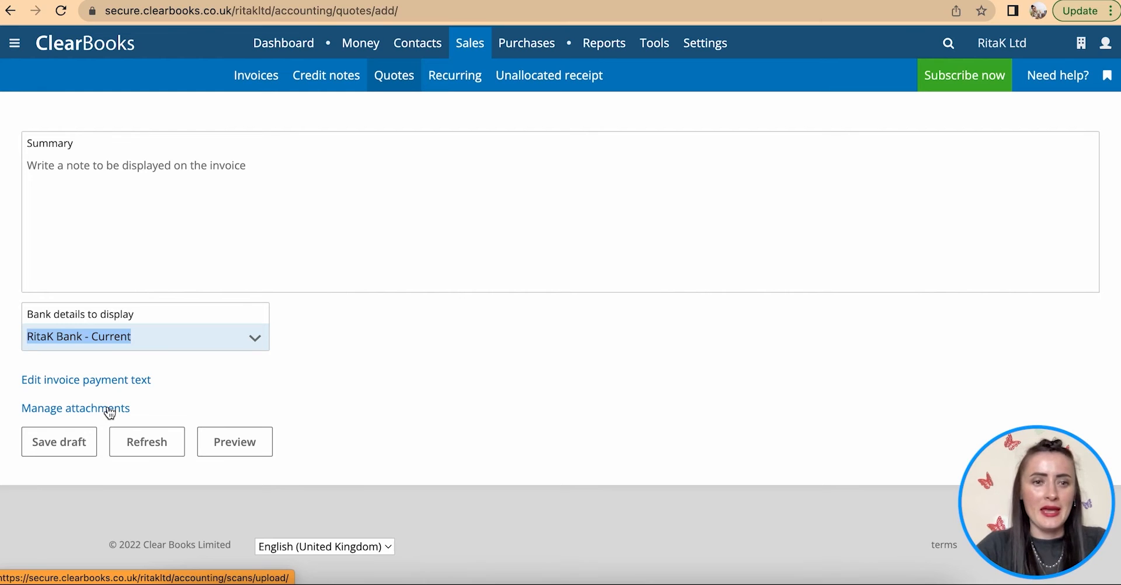
{"action": "left_click", "coordinate": [233, 441]}
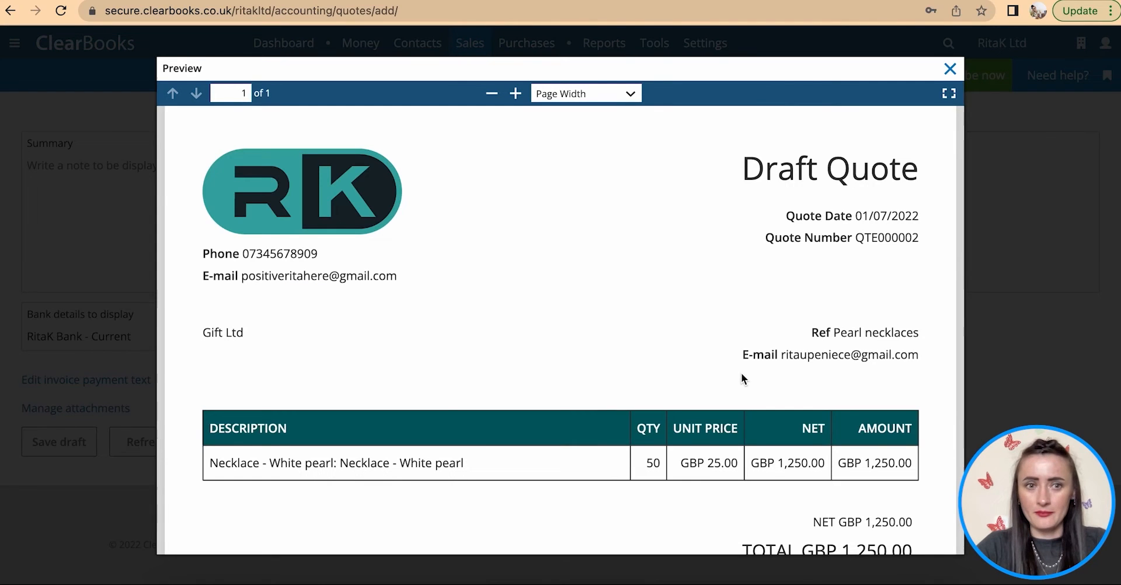
{"action": "scroll", "coordinate": [743, 330], "scroll_direction": "down", "scroll_amount": 1}
{"action": "scroll", "coordinate": [742, 330], "scroll_direction": "down", "scroll_amount": 5}
{"action": "scroll", "coordinate": [751, 292], "scroll_direction": "up", "scroll_amount": 5}
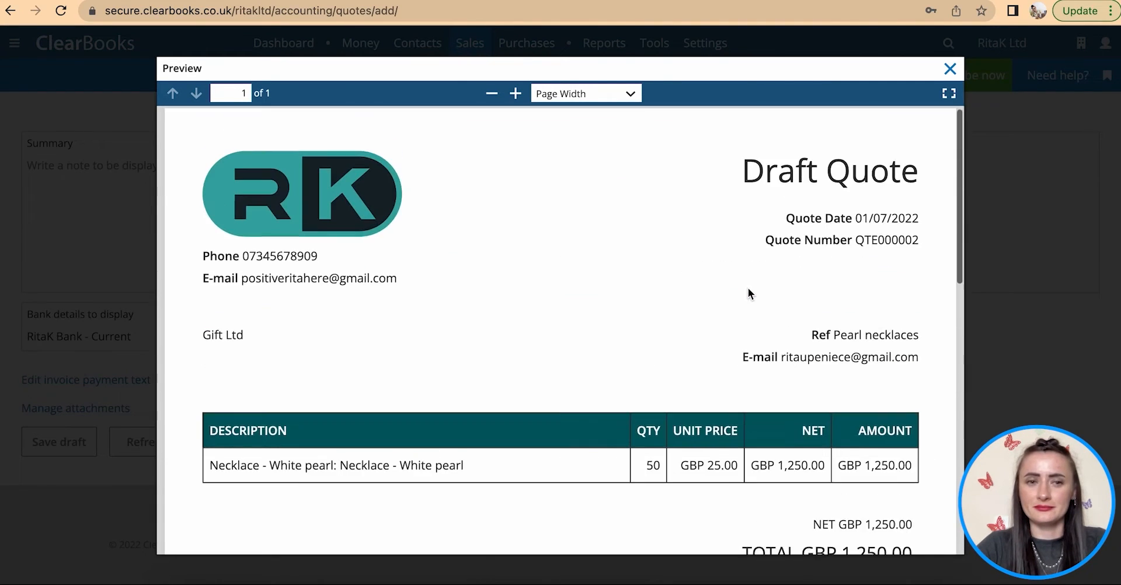
{"action": "left_click", "coordinate": [951, 69]}
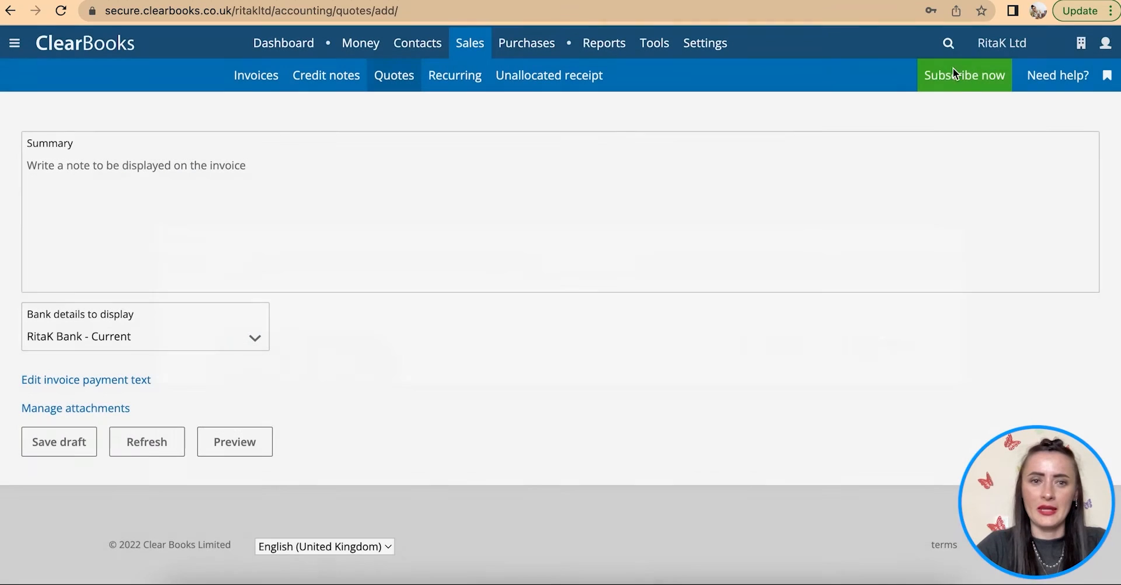
- Save the Gift Ltd quote as a draft
{"action": "left_click", "coordinate": [61, 449]}
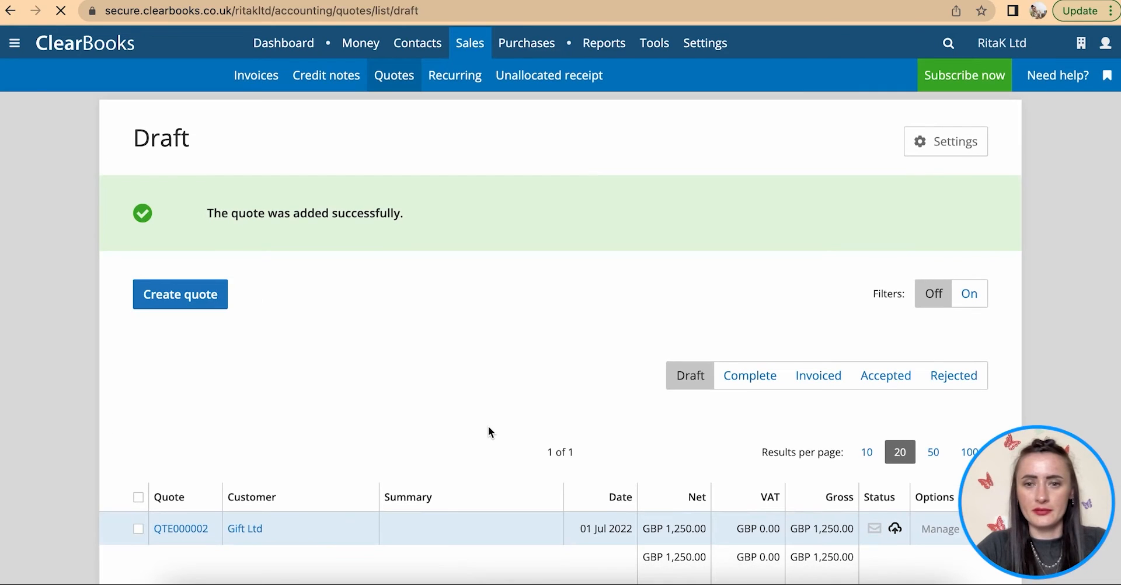
{"action": "scroll", "coordinate": [505, 314], "scroll_direction": "down", "scroll_amount": 5}
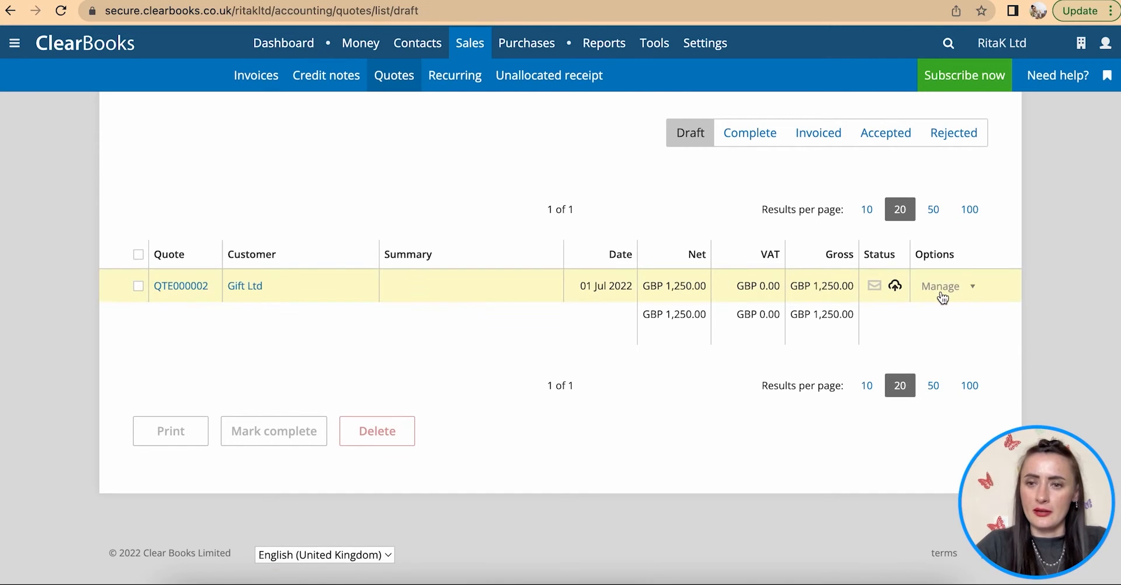
{"action": "scroll", "coordinate": [942, 298], "scroll_direction": "down", "scroll_amount": 1}
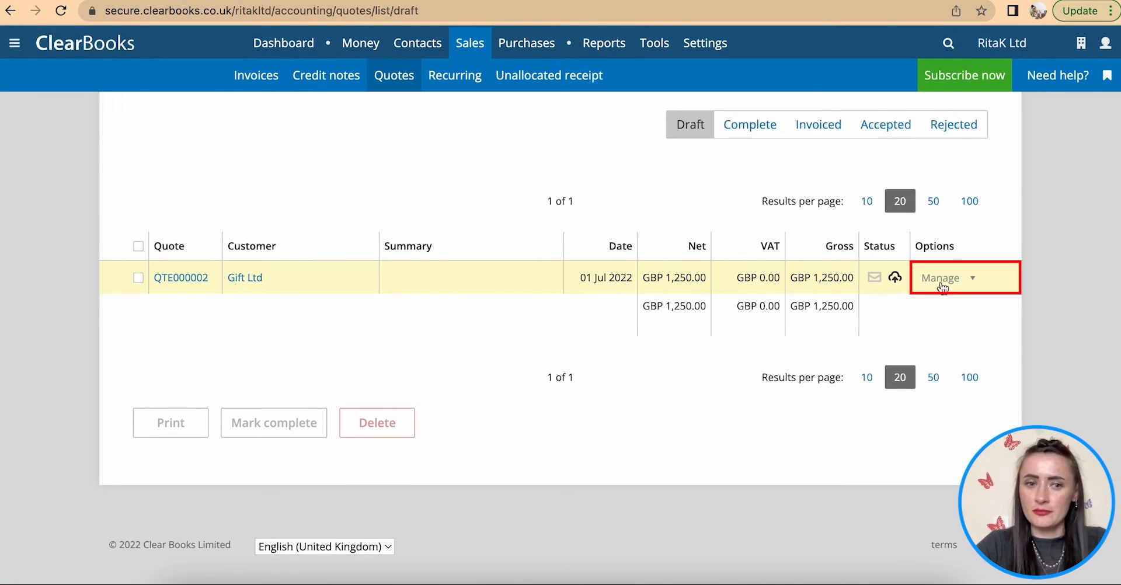
- Mark QTE000002 complete and show the Complete quotes list
{"action": "left_click", "coordinate": [942, 279]}
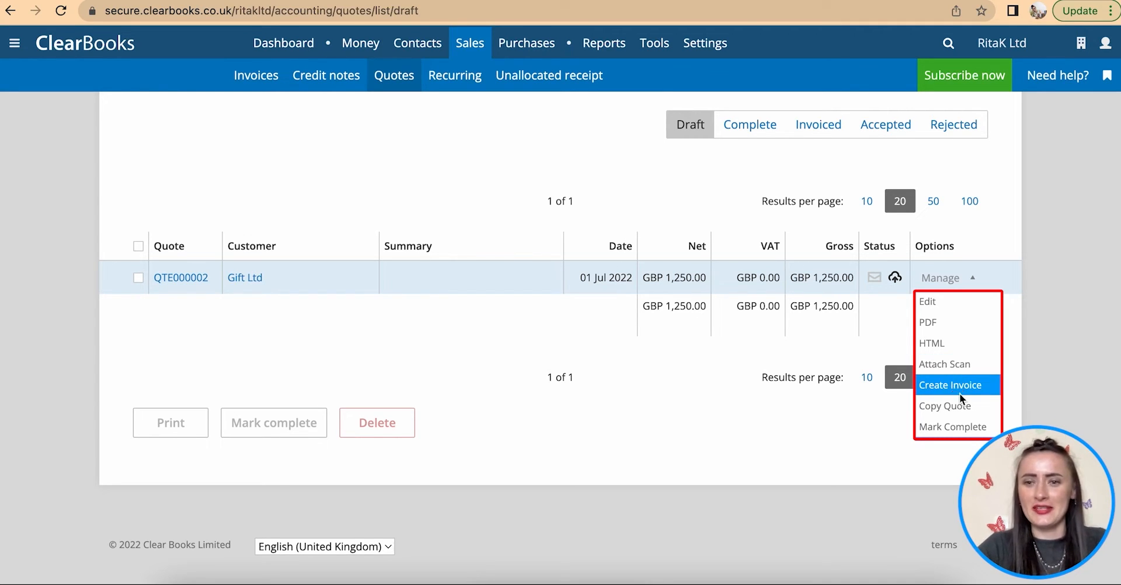
{"action": "left_click", "coordinate": [959, 434]}
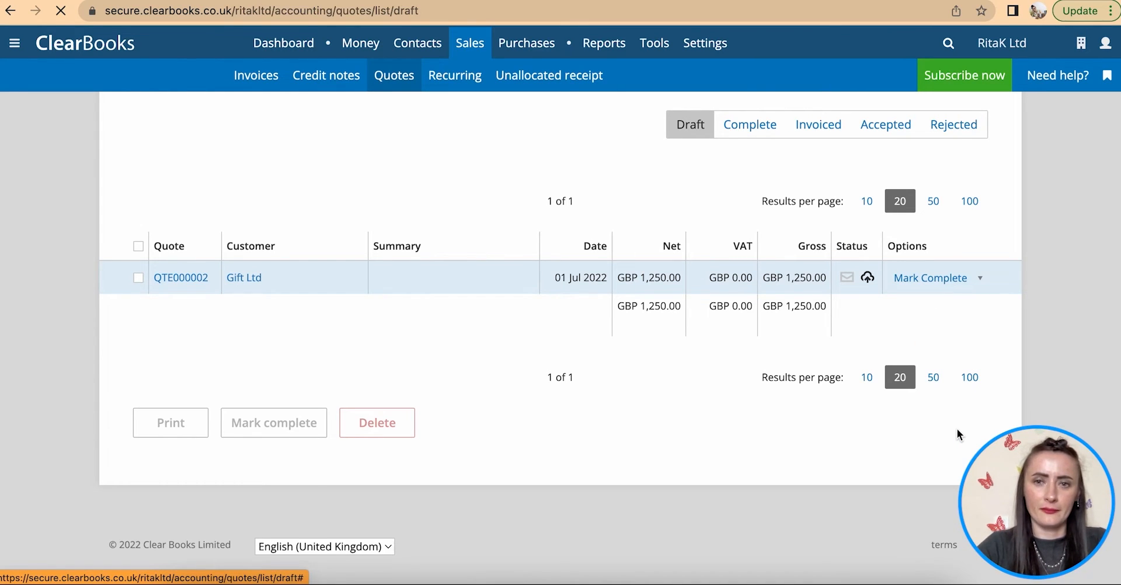
{"action": "scroll", "coordinate": [565, 332], "scroll_direction": "down", "scroll_amount": 1}
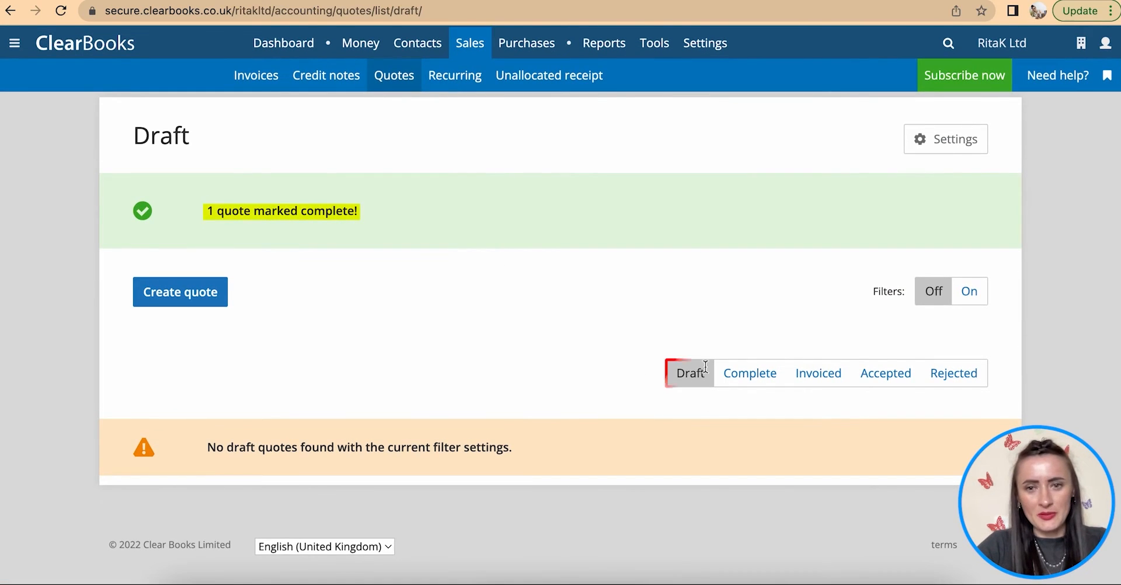
{"action": "left_click", "coordinate": [750, 376]}
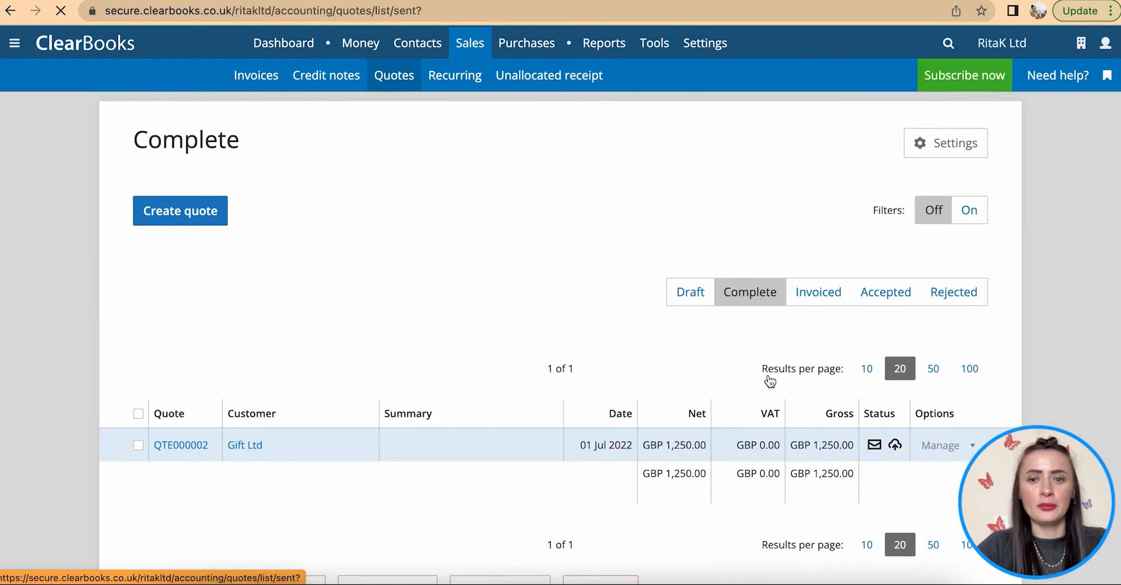
- Record quote QTE000002 as hand delivered from its Email page
{"action": "scroll", "coordinate": [771, 381], "scroll_direction": "down", "scroll_amount": 3}
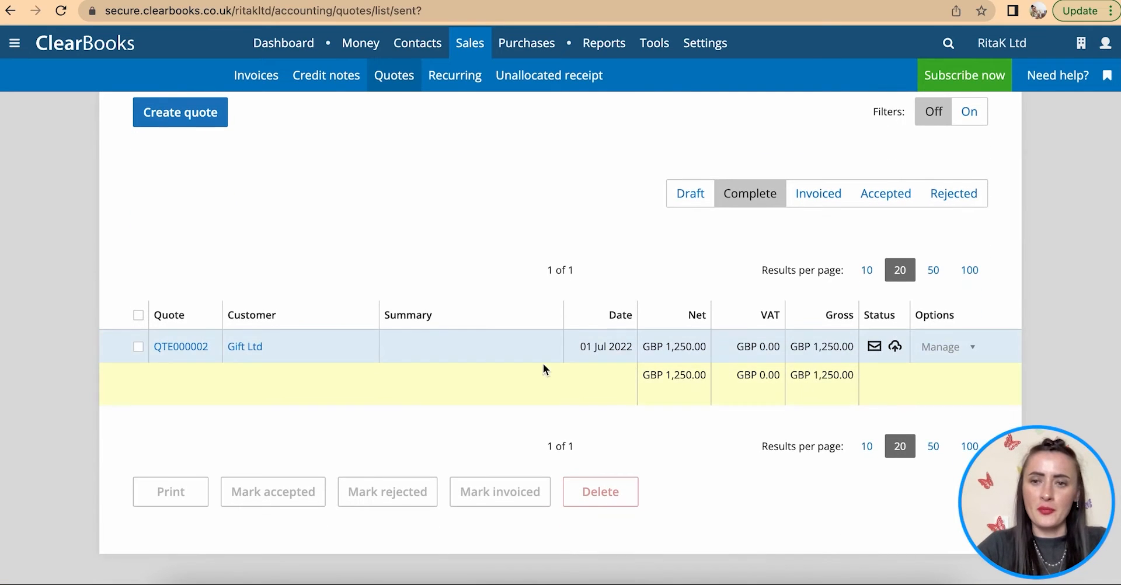
{"action": "left_click", "coordinate": [955, 349]}
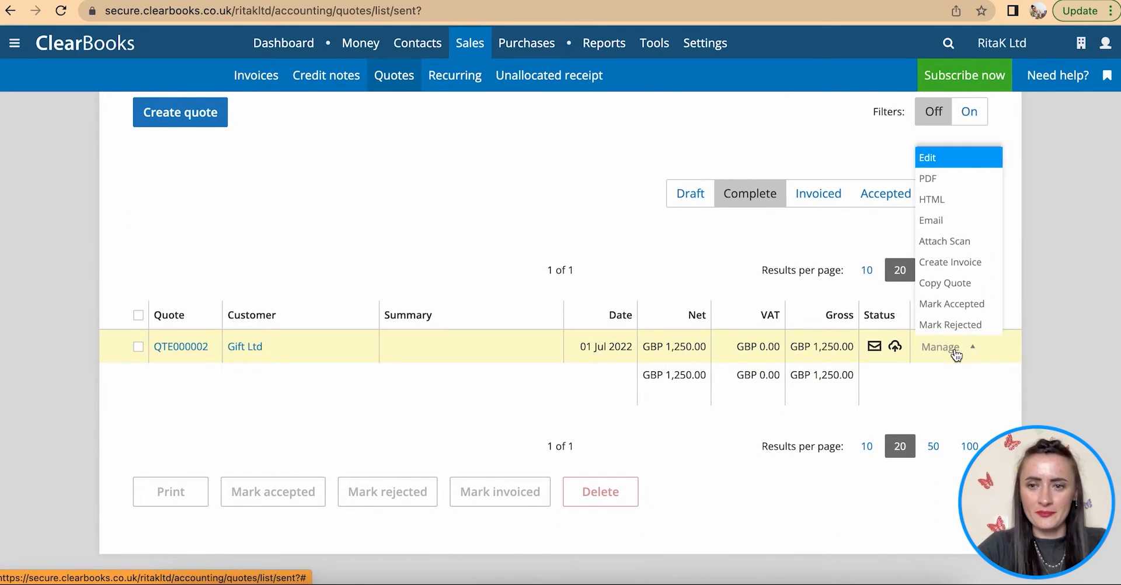
{"action": "left_click", "coordinate": [954, 221]}
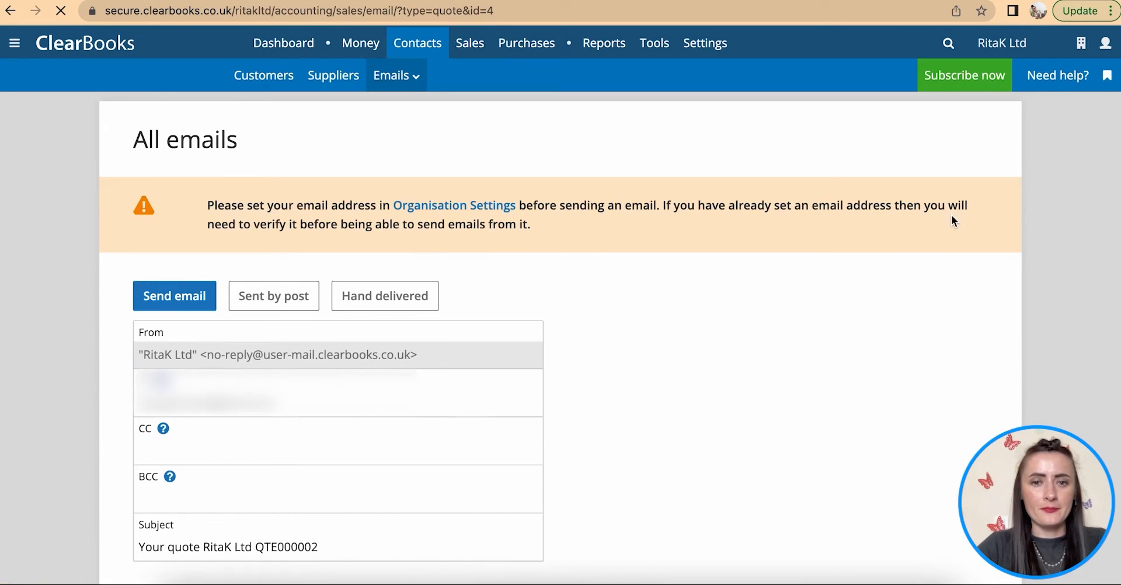
{"action": "scroll", "coordinate": [580, 385], "scroll_direction": "down", "scroll_amount": 3}
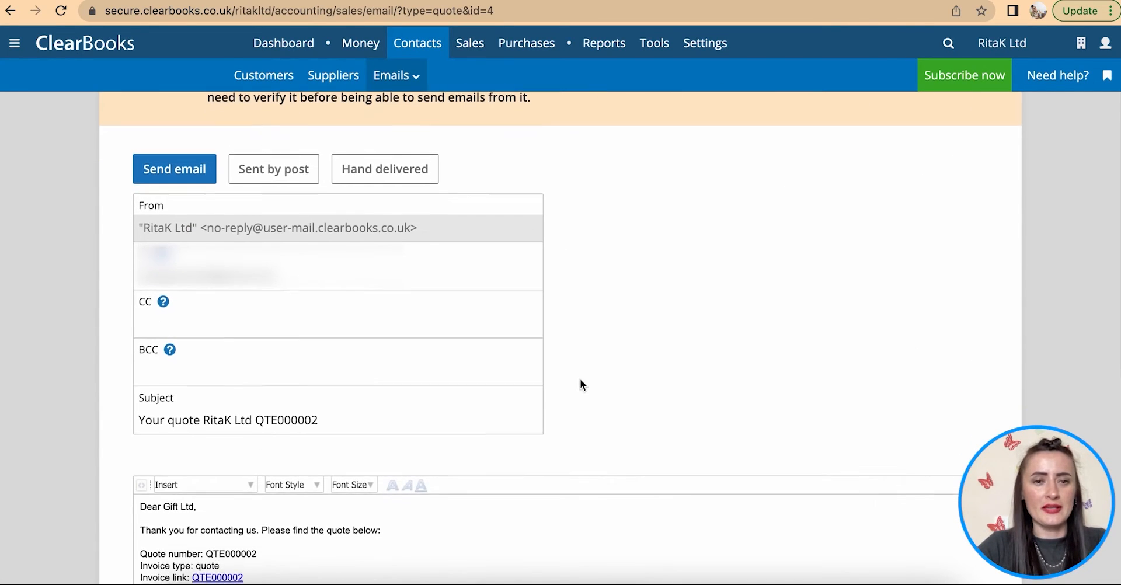
{"action": "scroll", "coordinate": [580, 379], "scroll_direction": "down", "scroll_amount": 1}
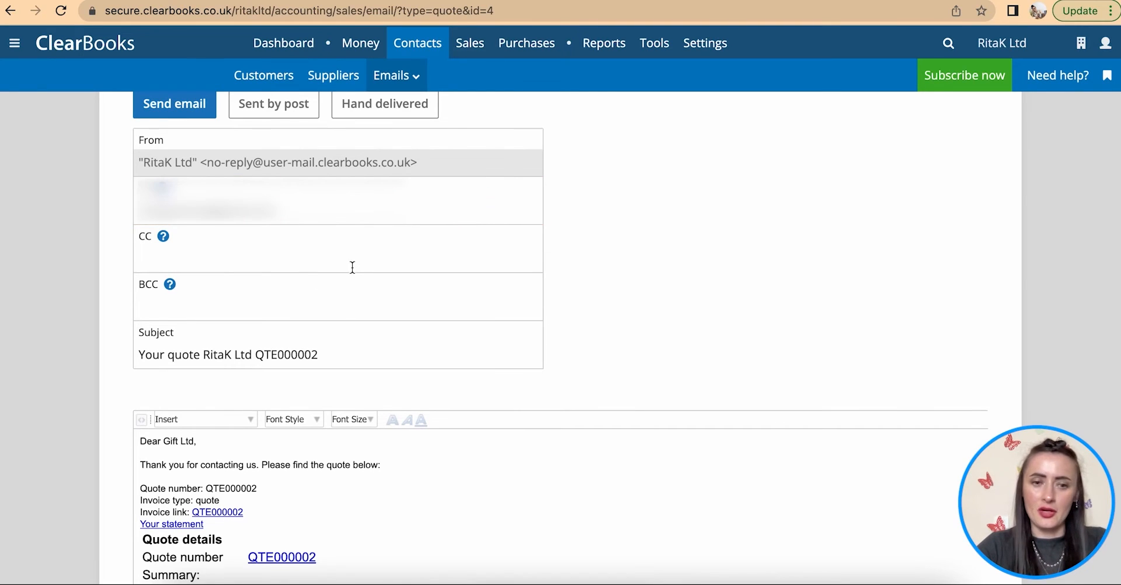
{"action": "scroll", "coordinate": [353, 268], "scroll_direction": "down", "scroll_amount": 2}
{"action": "scroll", "coordinate": [352, 268], "scroll_direction": "up", "scroll_amount": 5}
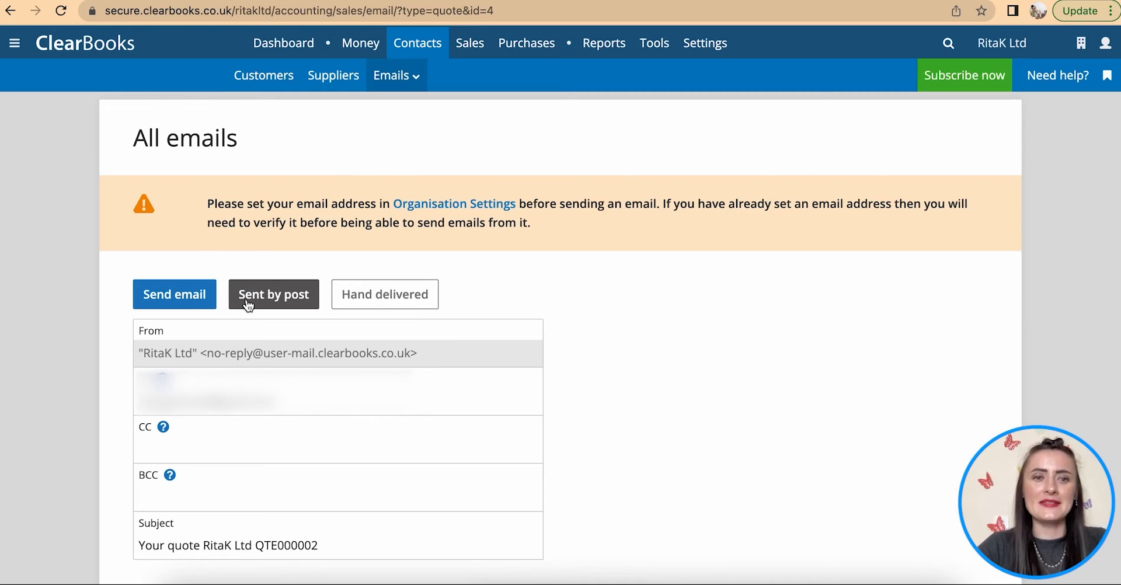
{"action": "left_click", "coordinate": [371, 308]}
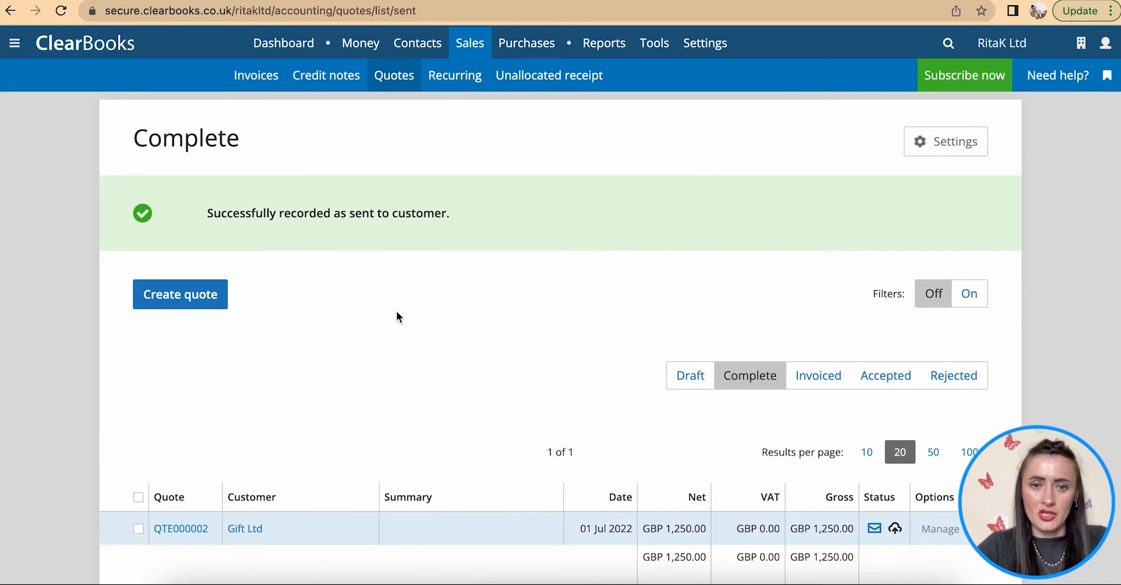
{"action": "scroll", "coordinate": [379, 305], "scroll_direction": "down", "scroll_amount": 2}
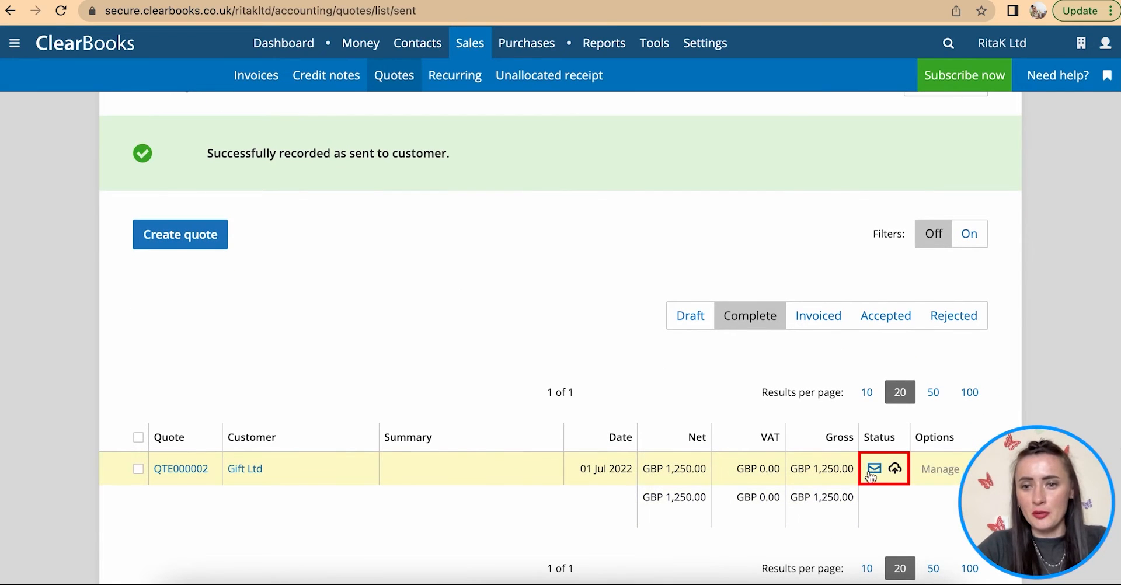
- Open the Manage actions menu on the completed QTE000002 row
{"action": "scroll", "coordinate": [872, 476], "scroll_direction": "down", "scroll_amount": 3}
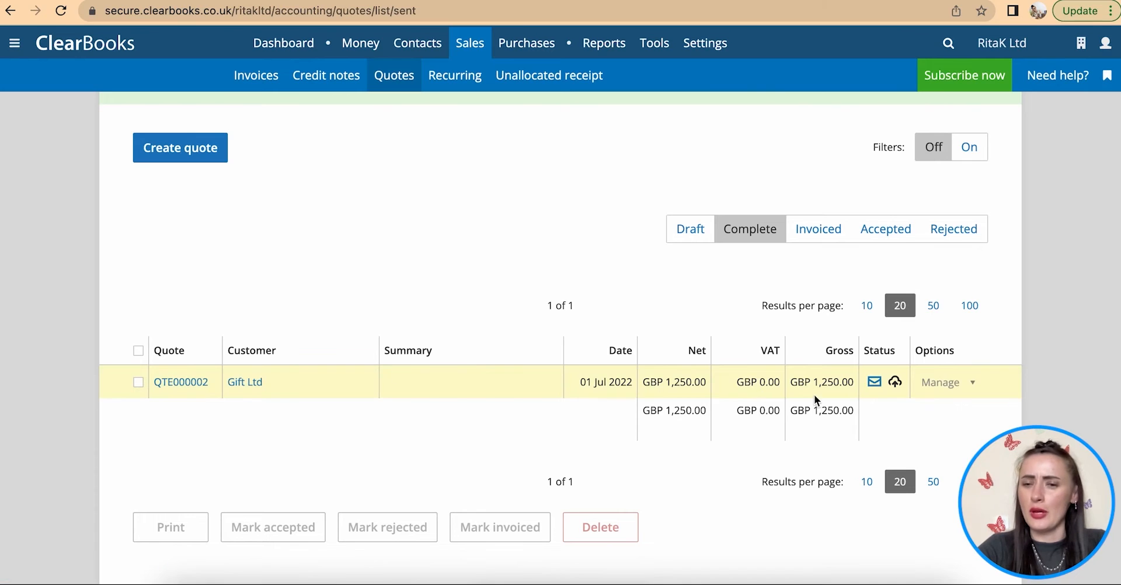
{"action": "scroll", "coordinate": [903, 407], "scroll_direction": "down", "scroll_amount": 2}
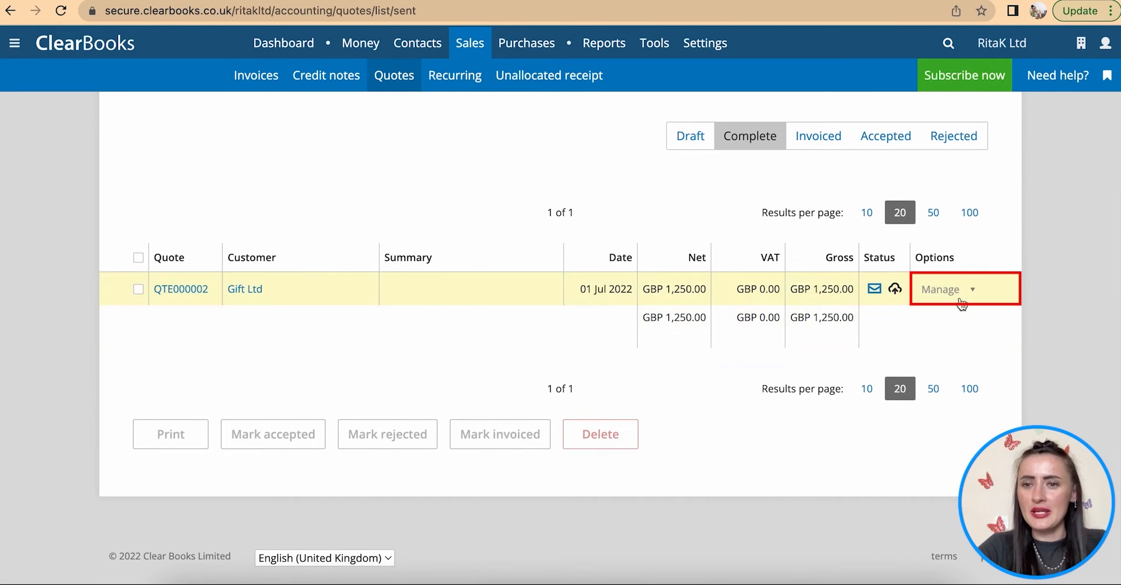
{"action": "left_click", "coordinate": [956, 295]}
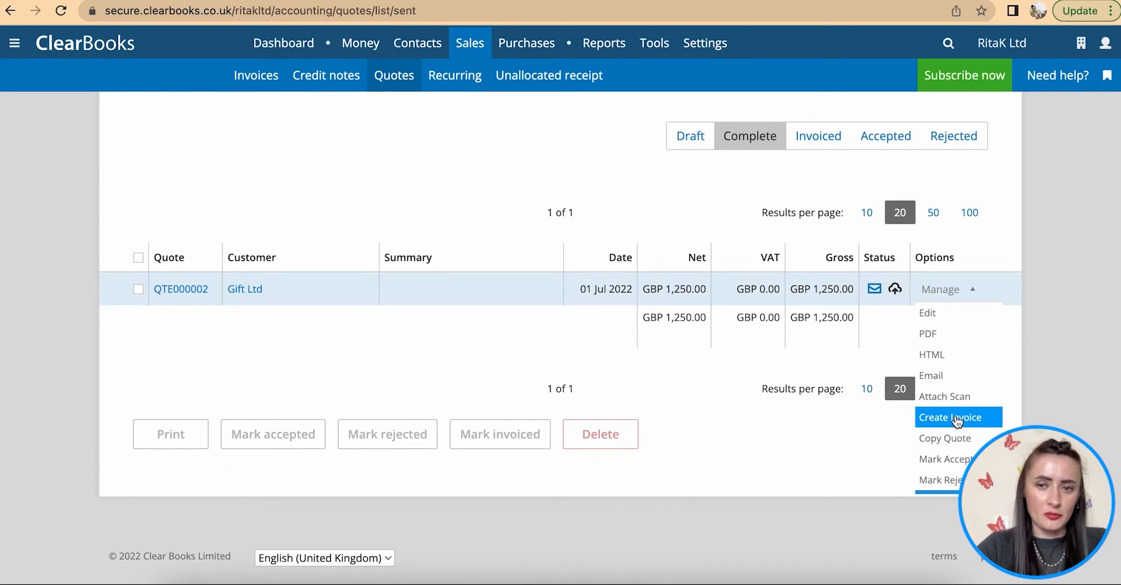
- Open quote QTE000002 and create an invoice from it
{"action": "left_click", "coordinate": [194, 290]}
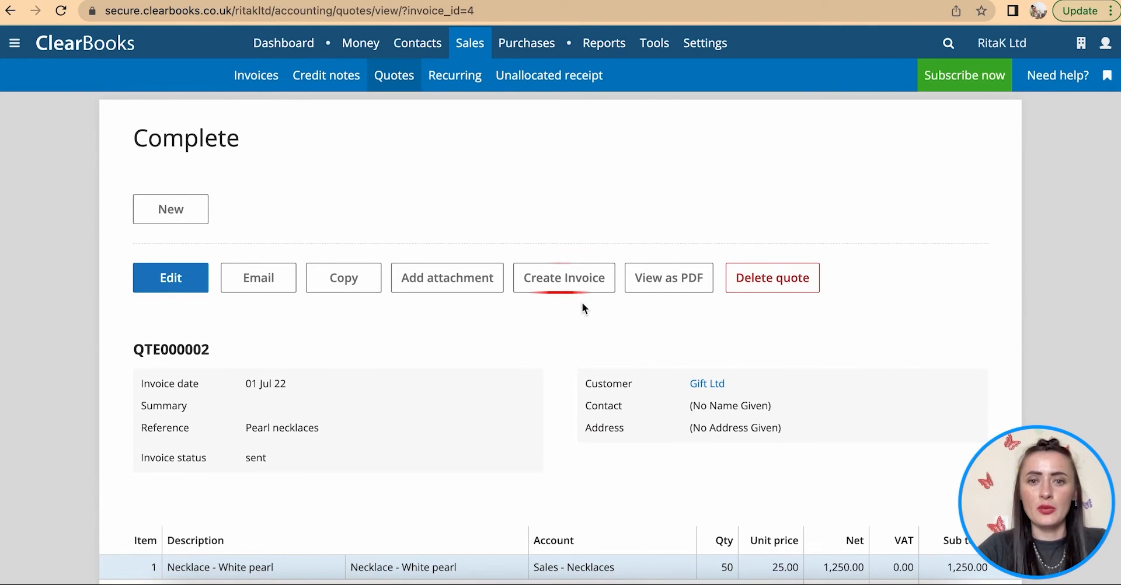
{"action": "left_click", "coordinate": [568, 279]}
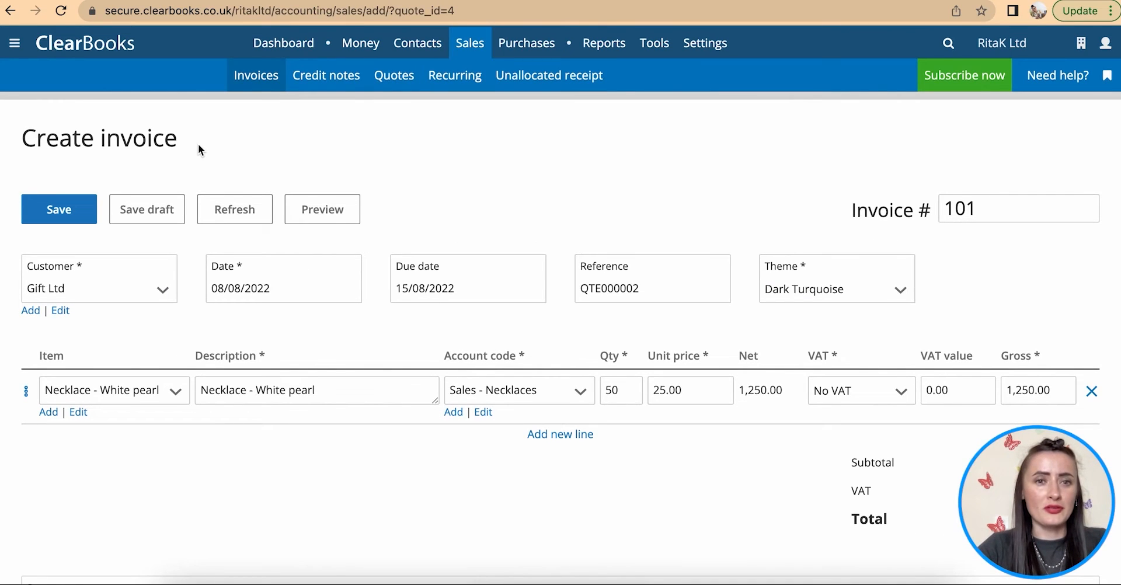
{"action": "left_click_drag", "start_coordinate": [188, 141], "coordinate": [8, 135]}
{"action": "left_click", "coordinate": [277, 163]}
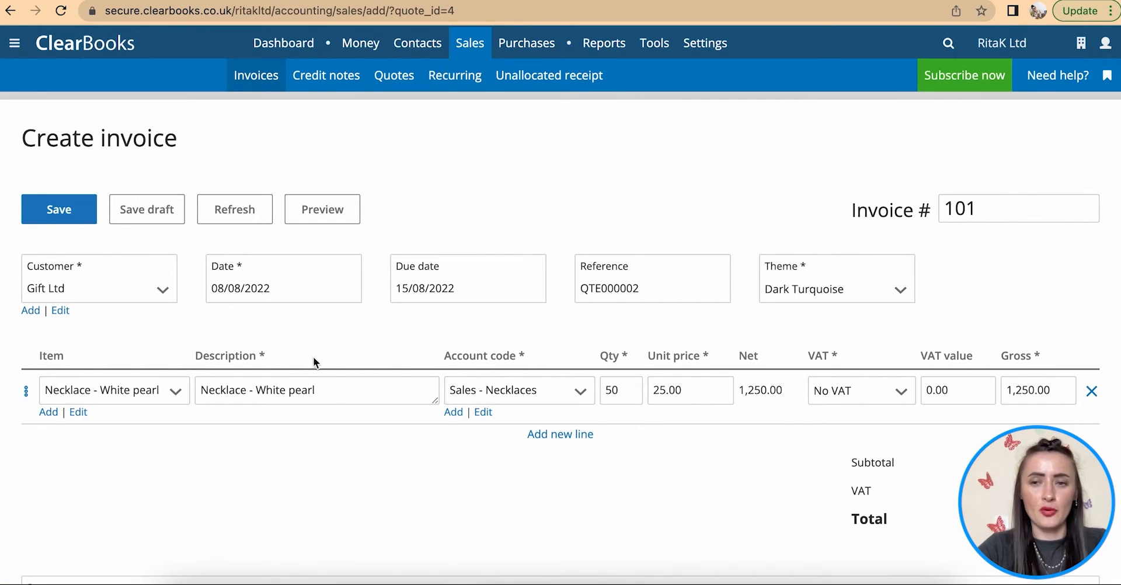
- Date the invoice 1 July 2022, review it, and save it as RKINV000101
{"action": "left_click", "coordinate": [340, 289]}
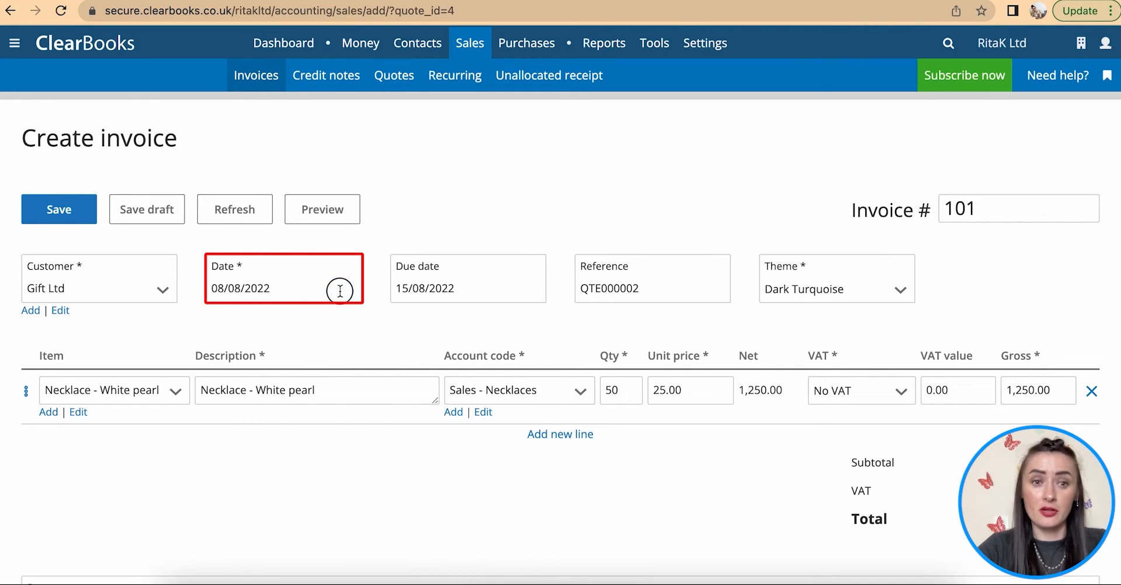
{"action": "left_click", "coordinate": [225, 320]}
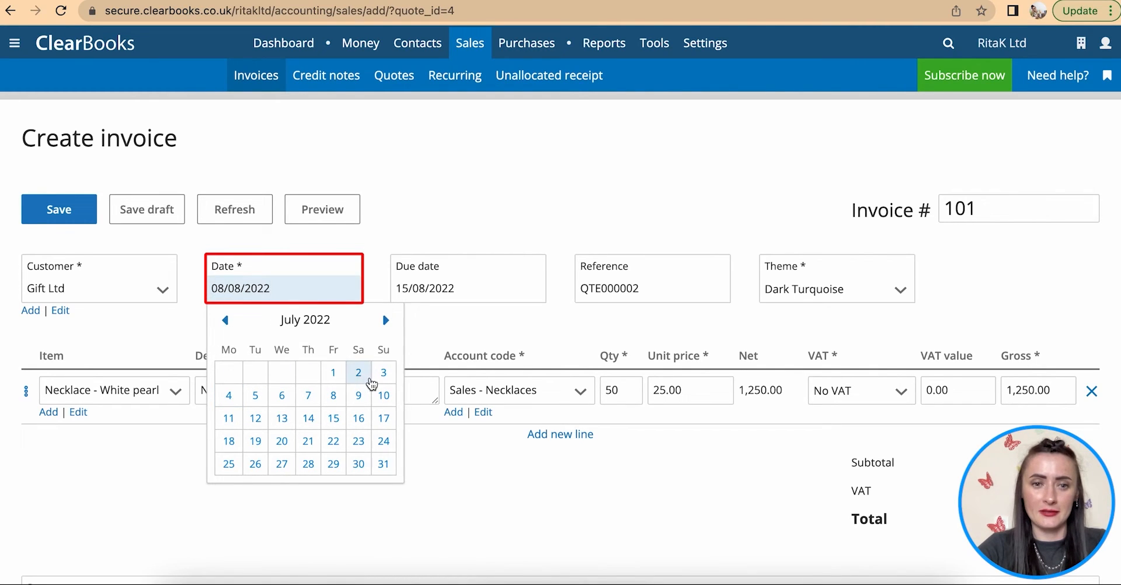
{"action": "left_click", "coordinate": [334, 377]}
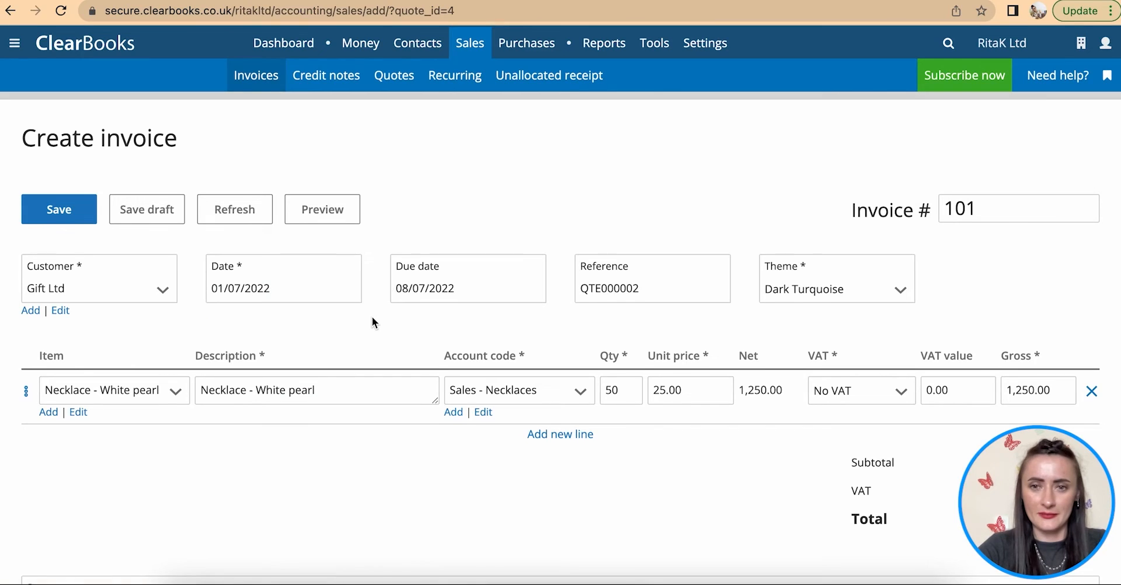
{"action": "scroll", "coordinate": [373, 316], "scroll_direction": "down", "scroll_amount": 2}
{"action": "left_click", "coordinate": [645, 240]}
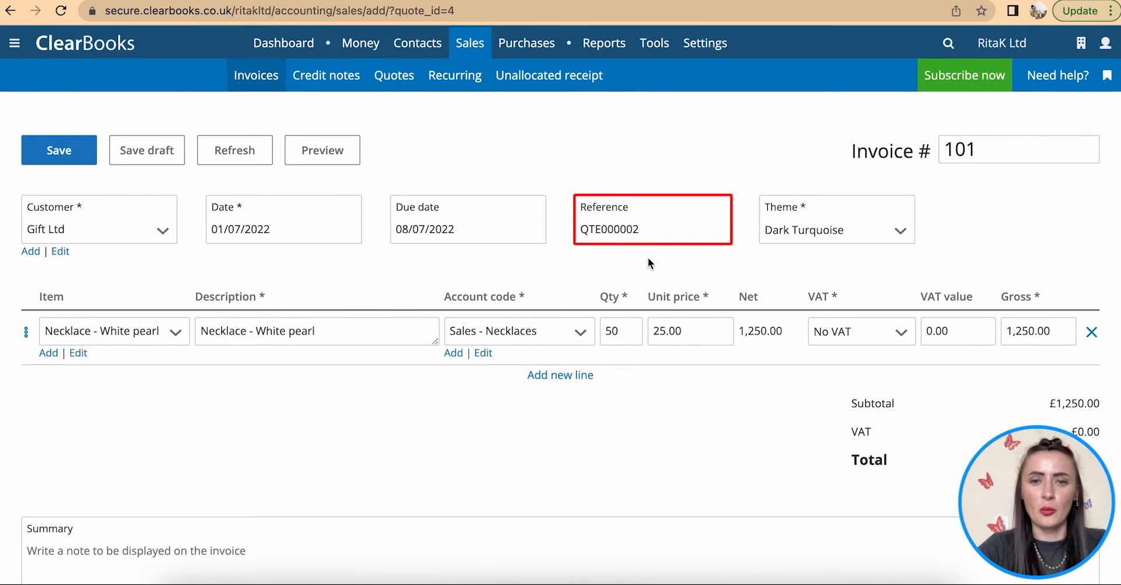
{"action": "scroll", "coordinate": [331, 378], "scroll_direction": "down", "scroll_amount": 1}
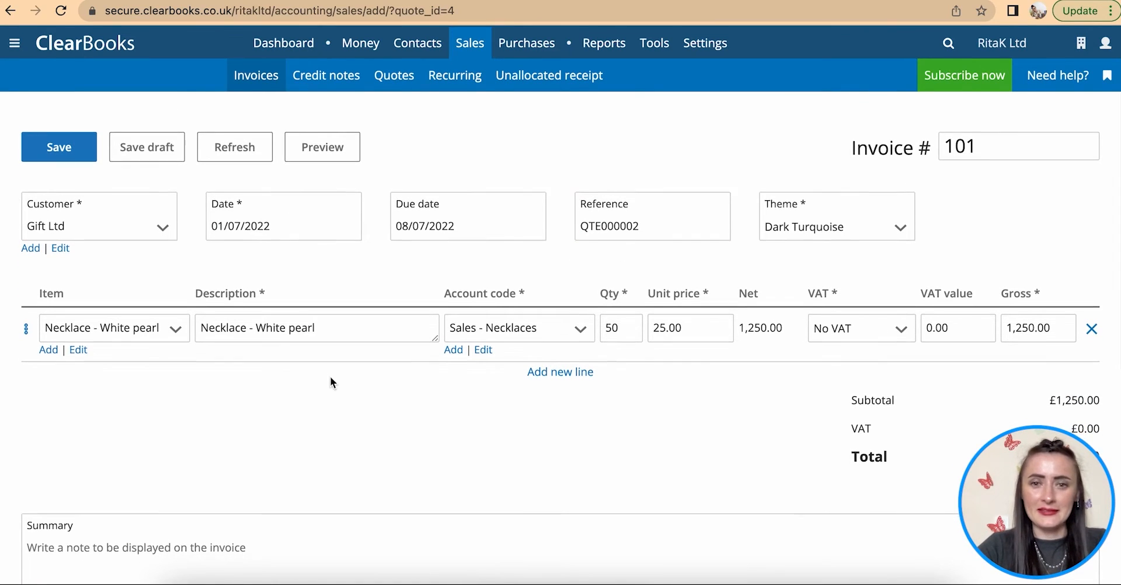
{"action": "scroll", "coordinate": [331, 378], "scroll_direction": "down", "scroll_amount": 1}
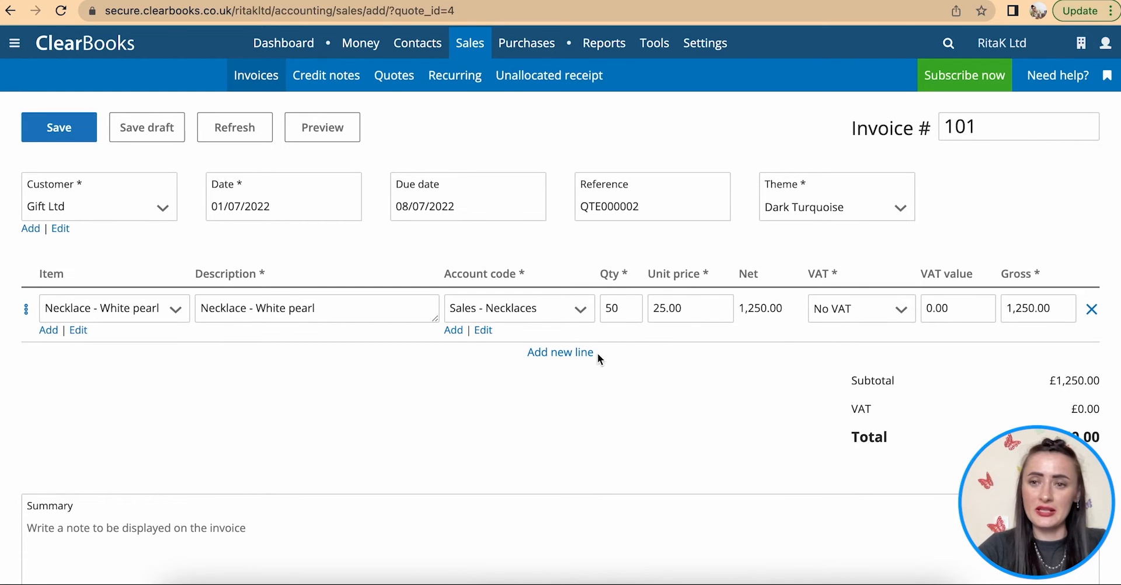
{"action": "scroll", "coordinate": [646, 363], "scroll_direction": "down", "scroll_amount": 3}
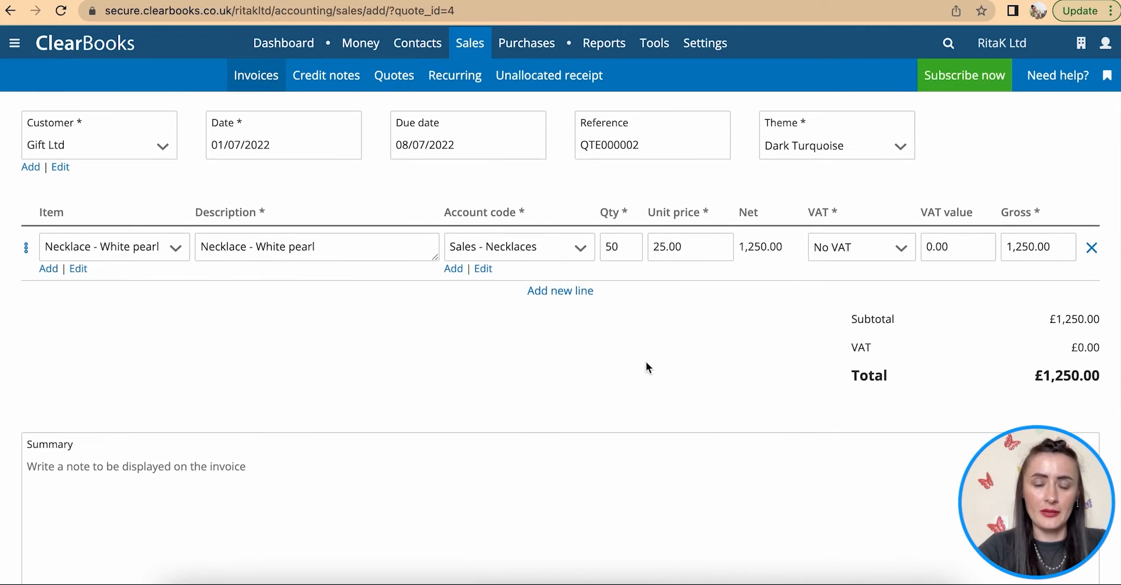
{"action": "scroll", "coordinate": [646, 363], "scroll_direction": "down", "scroll_amount": 4}
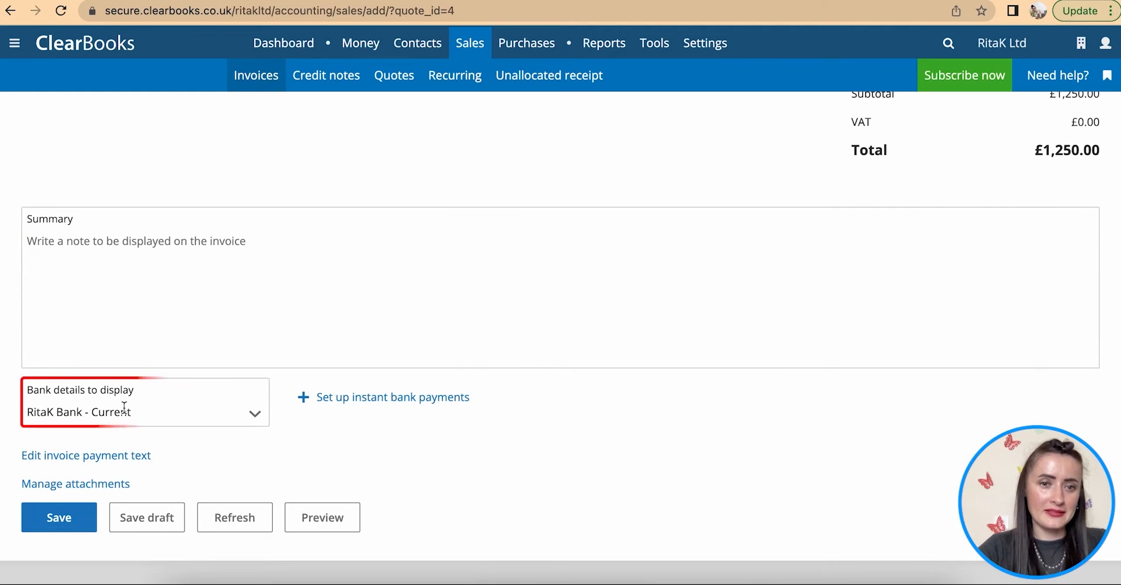
{"action": "scroll", "coordinate": [126, 408], "scroll_direction": "down", "scroll_amount": 2}
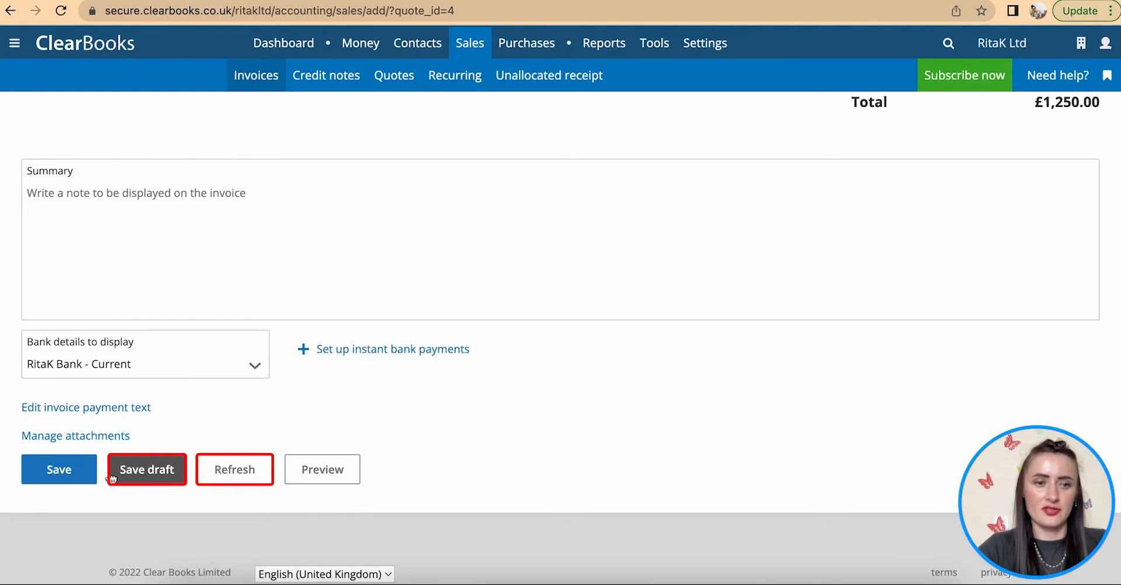
{"action": "left_click", "coordinate": [58, 470]}
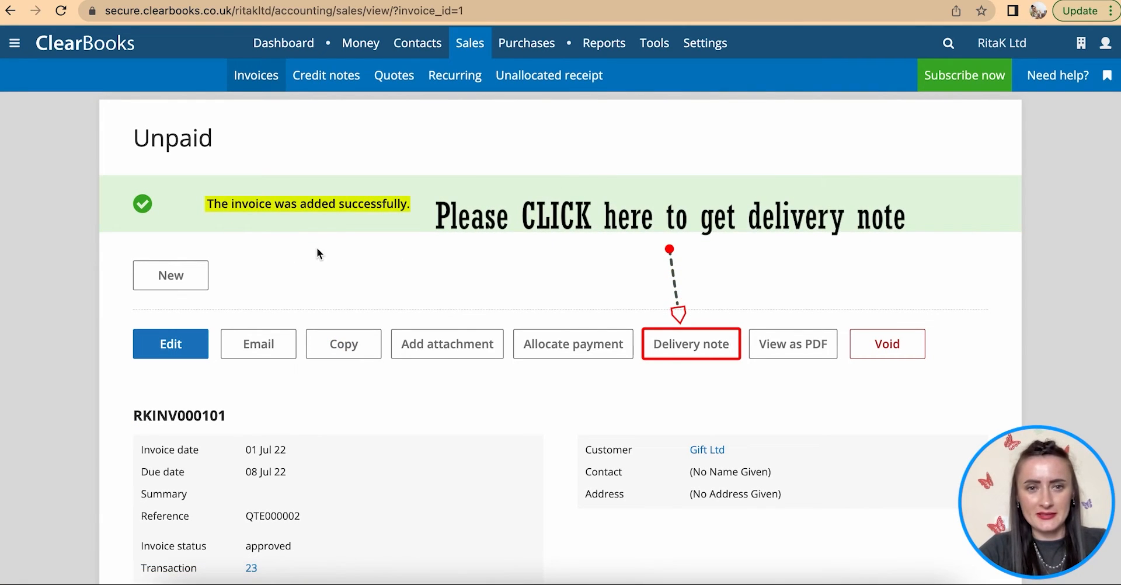
- Mark invoice RKINV000101 as sent by post, then go back to the unpaid invoices list
{"action": "left_click", "coordinate": [263, 348]}
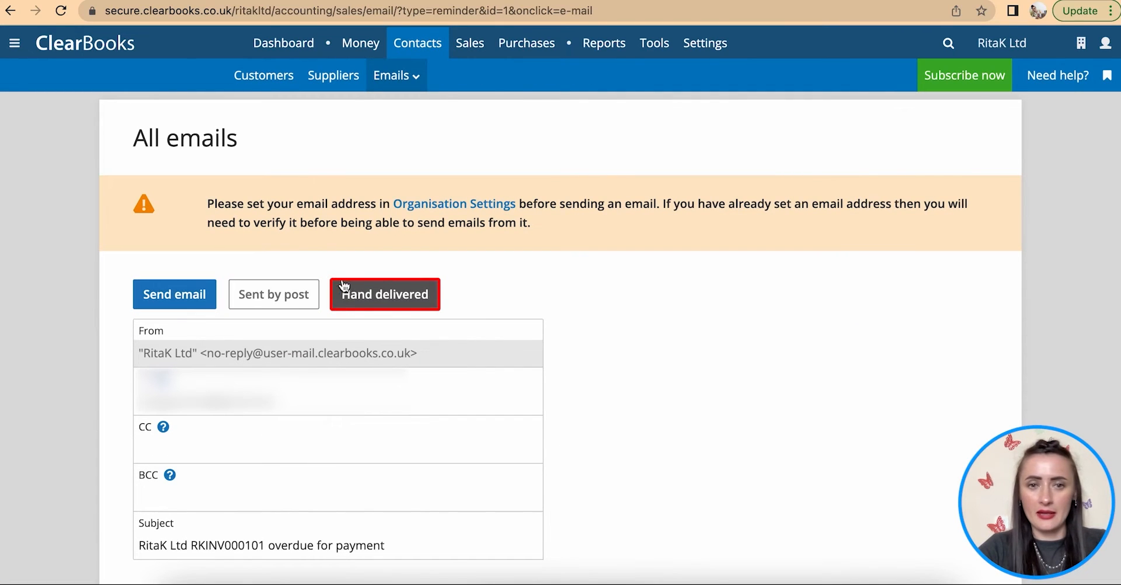
{"action": "left_click", "coordinate": [268, 295]}
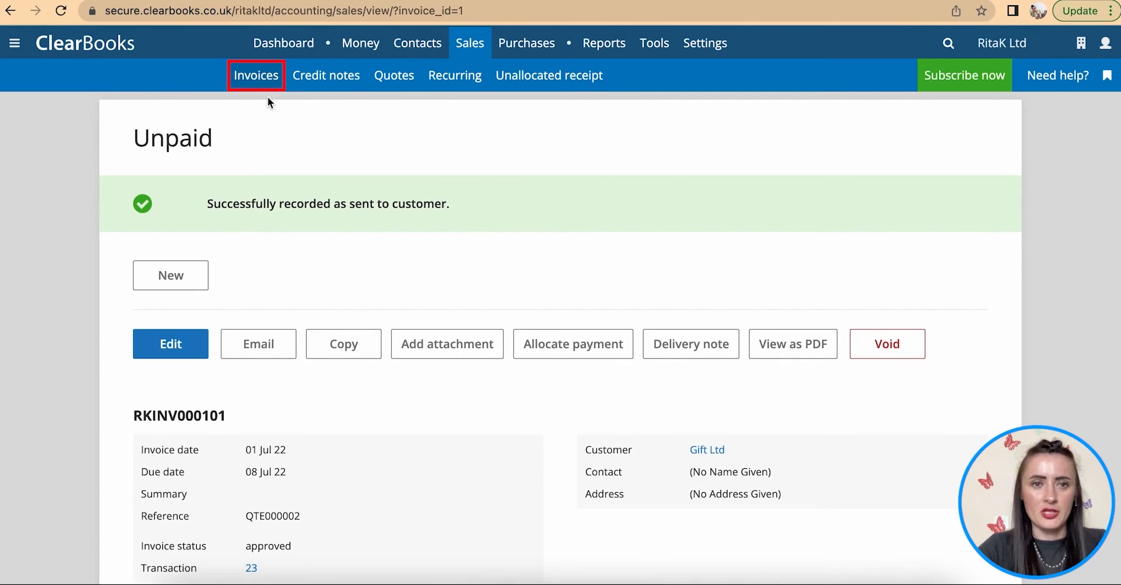
{"action": "left_click", "coordinate": [256, 75]}
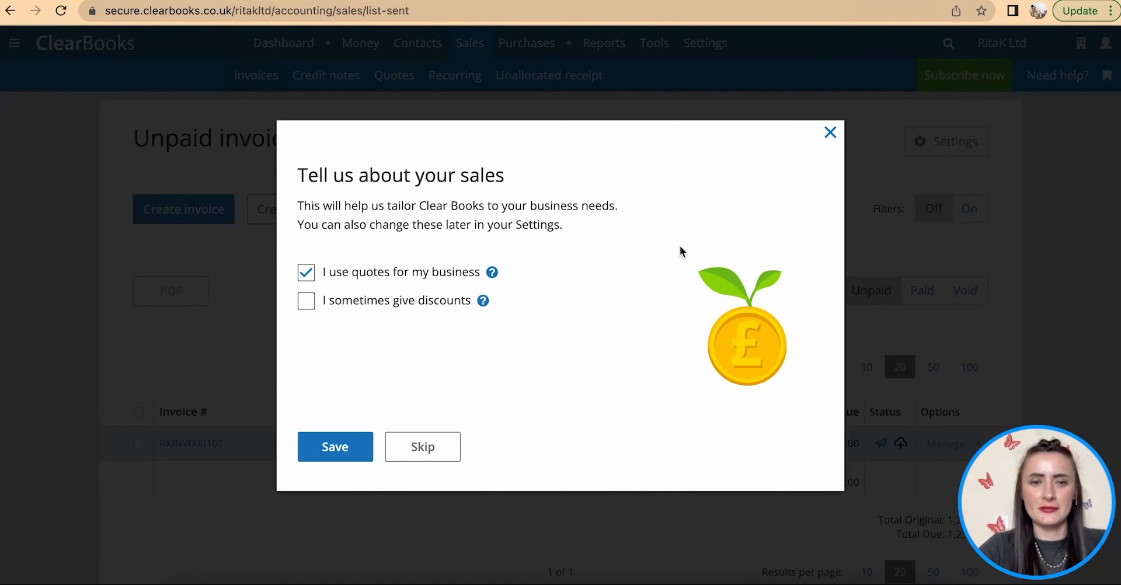
{"action": "left_click", "coordinate": [408, 451]}
{"action": "scroll", "coordinate": [436, 295], "scroll_direction": "down", "scroll_amount": 1}
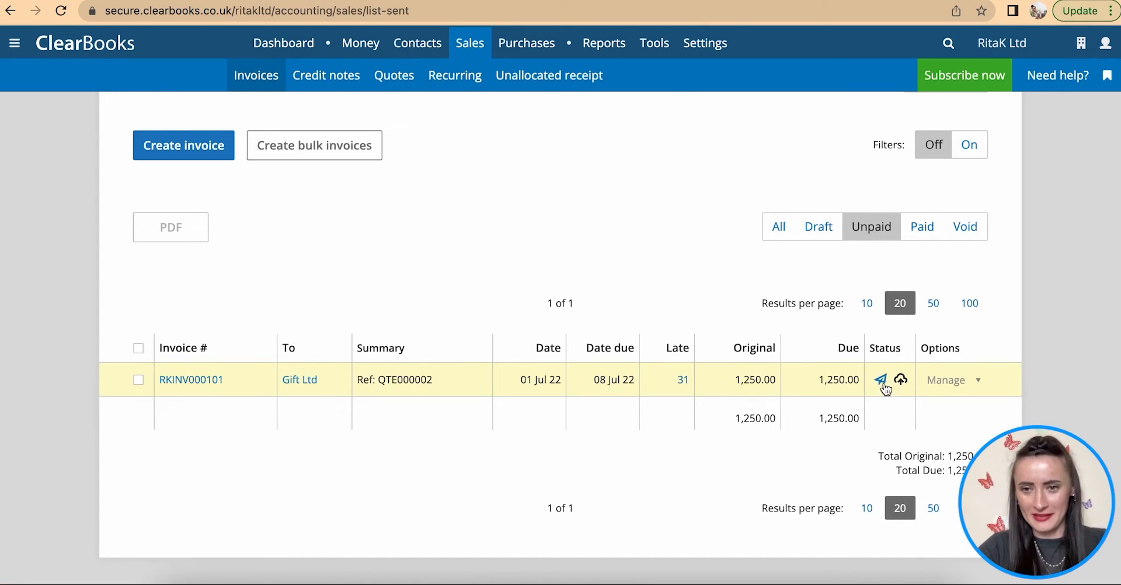
{"action": "scroll", "coordinate": [620, 288], "scroll_direction": "up", "scroll_amount": 1}
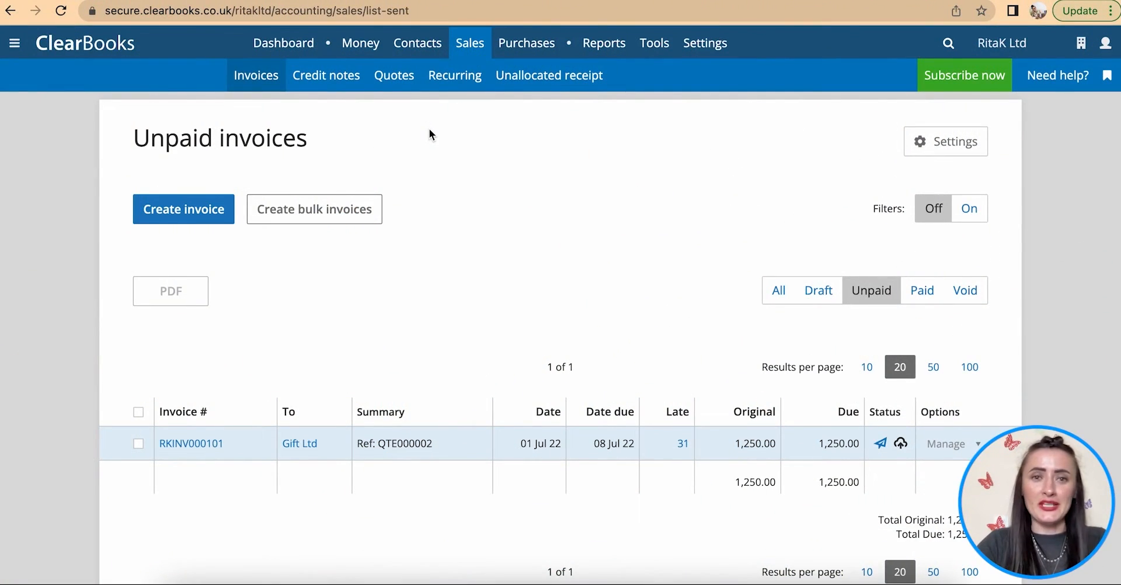
- Start a new recurring invoice for Gift Ltd dated 01/08/2022 with reference PEARLS
{"action": "left_click", "coordinate": [474, 78]}
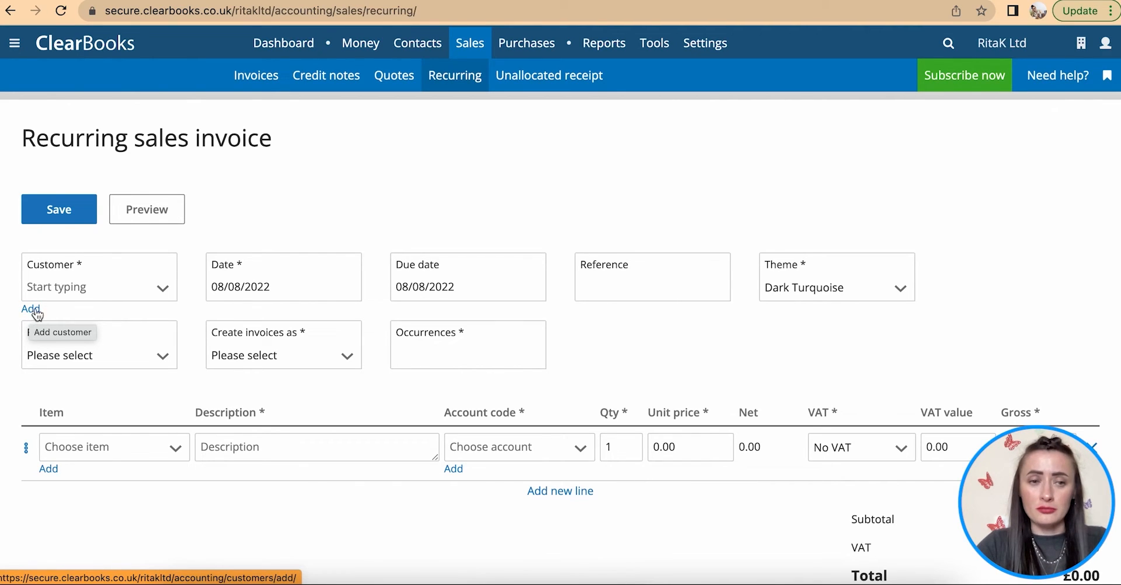
{"action": "left_click", "coordinate": [161, 288]}
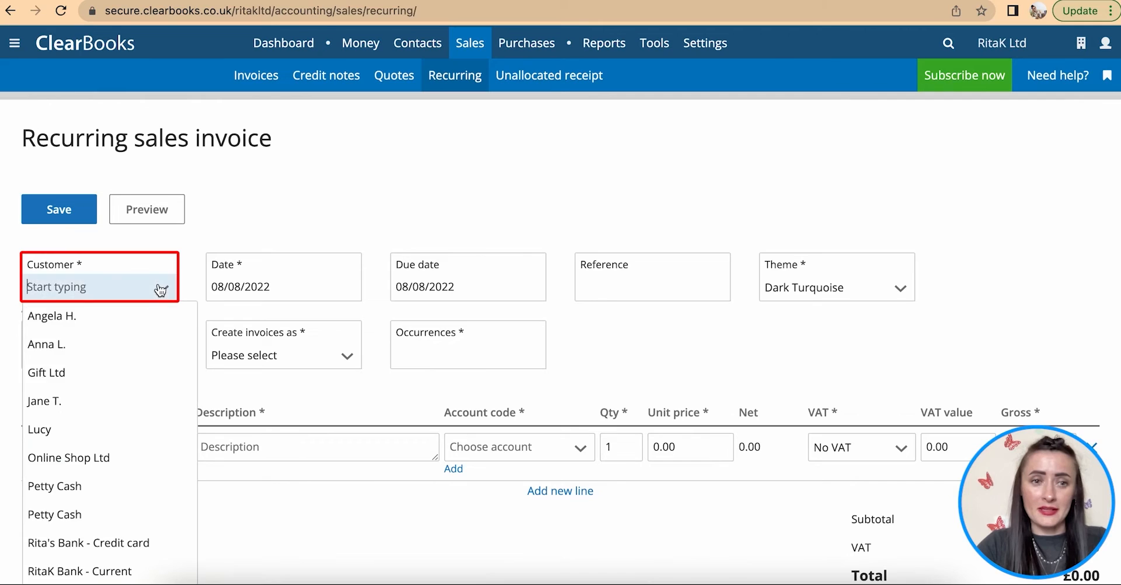
{"action": "left_click", "coordinate": [124, 371]}
{"action": "left_click", "coordinate": [311, 287]}
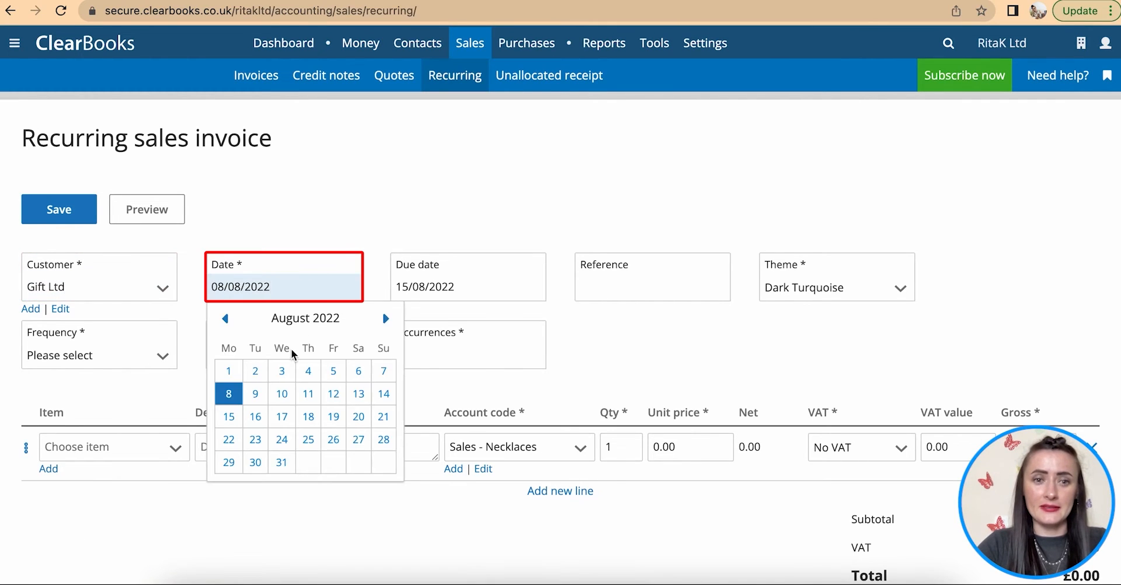
{"action": "left_click", "coordinate": [228, 371]}
{"action": "scroll", "coordinate": [592, 314], "scroll_direction": "down", "scroll_amount": 3}
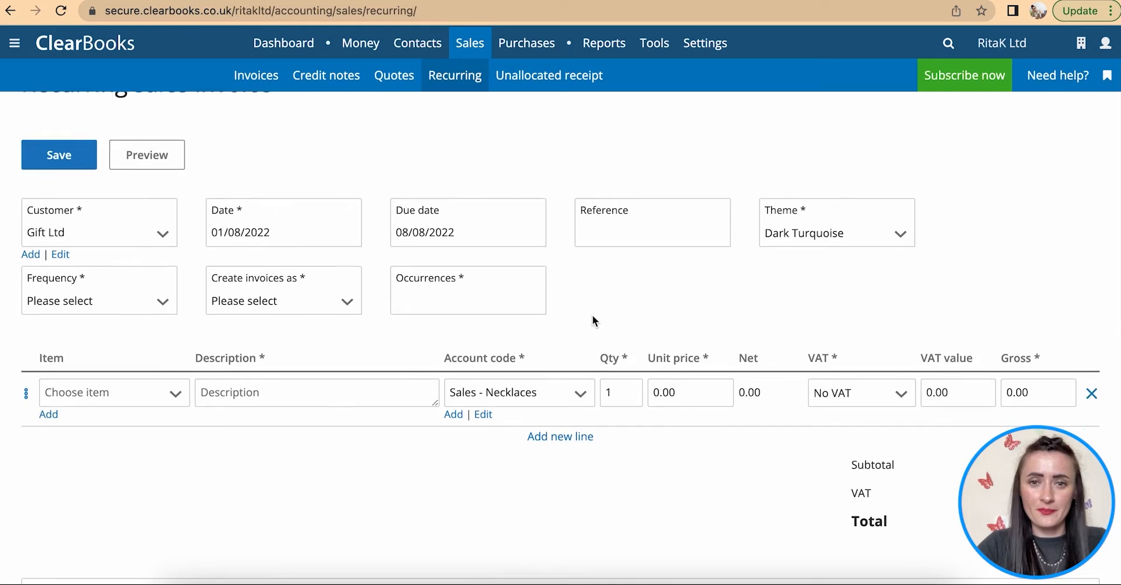
{"action": "left_click", "coordinate": [609, 211]}
{"action": "type", "text": "P"}
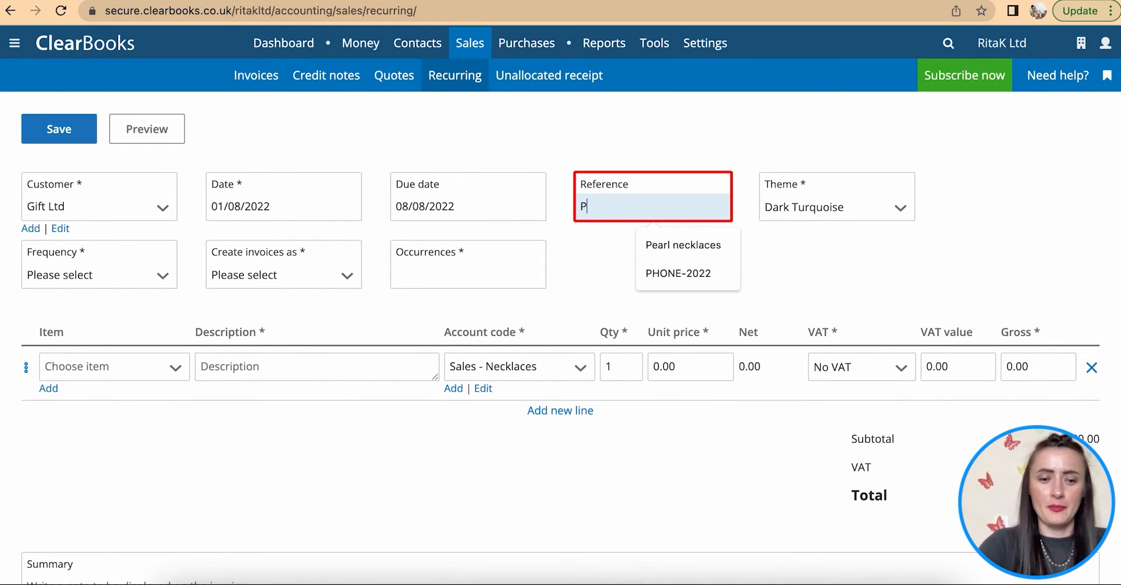
{"action": "type", "text": "EARLS"}
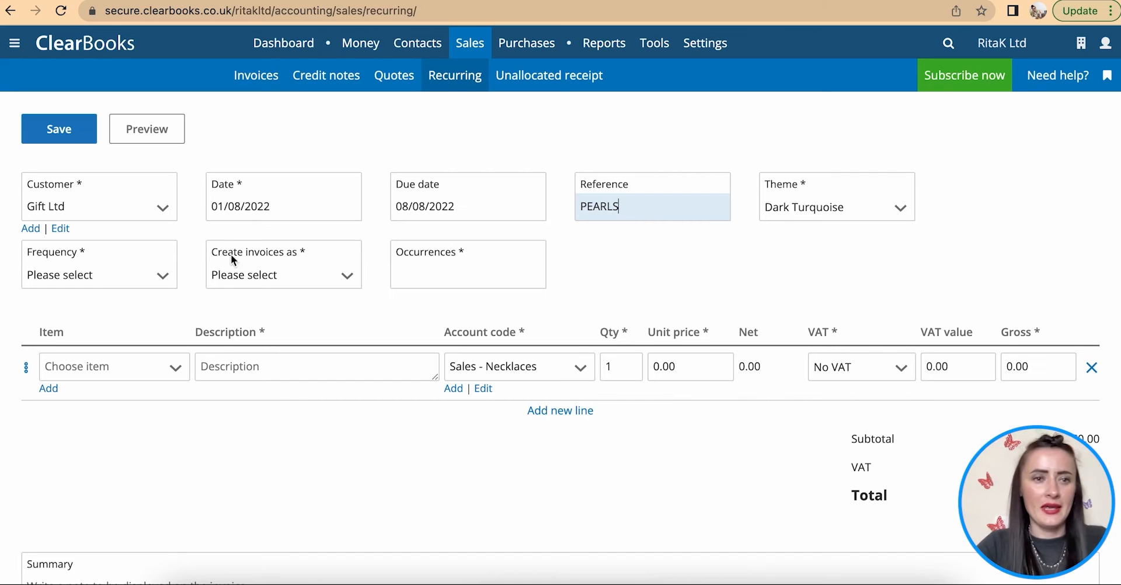
- Set the frequency to monthly, create as Approved, with 6 occurrences
{"action": "left_click", "coordinate": [169, 278]}
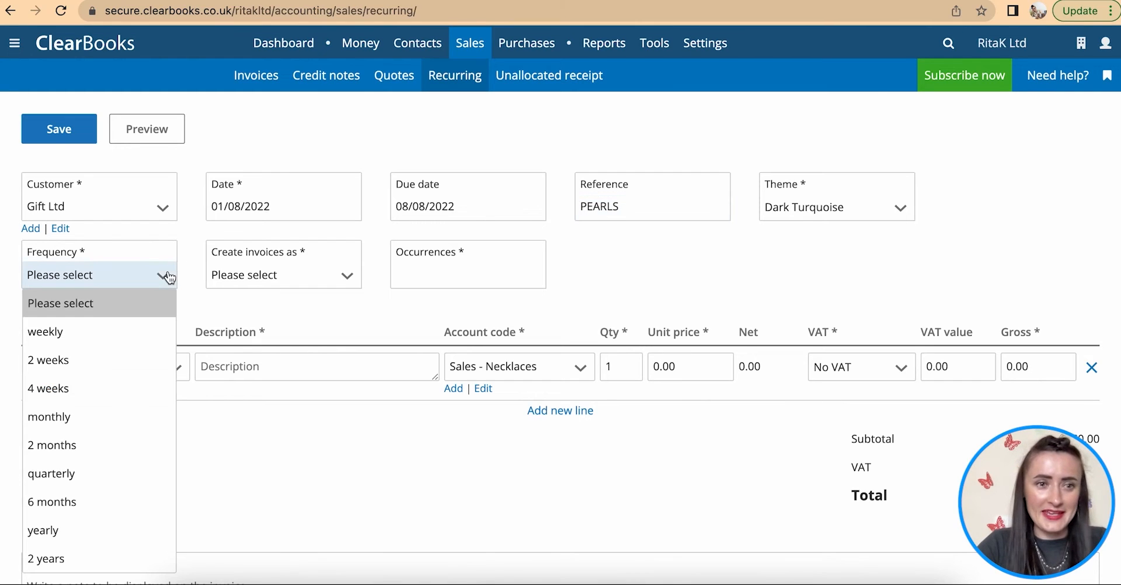
{"action": "left_click", "coordinate": [98, 418]}
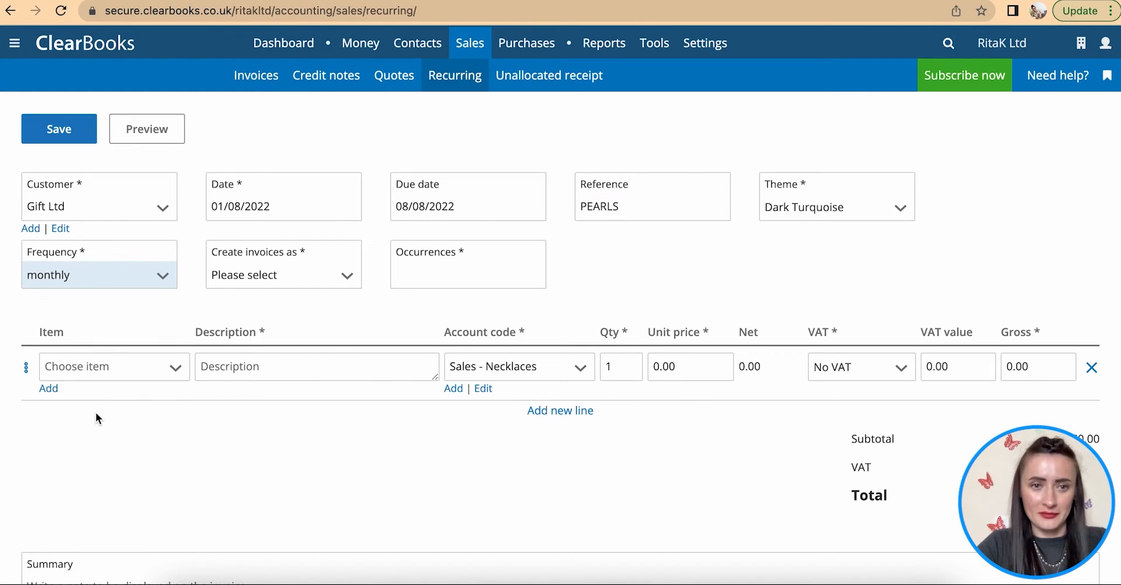
{"action": "left_click", "coordinate": [334, 284]}
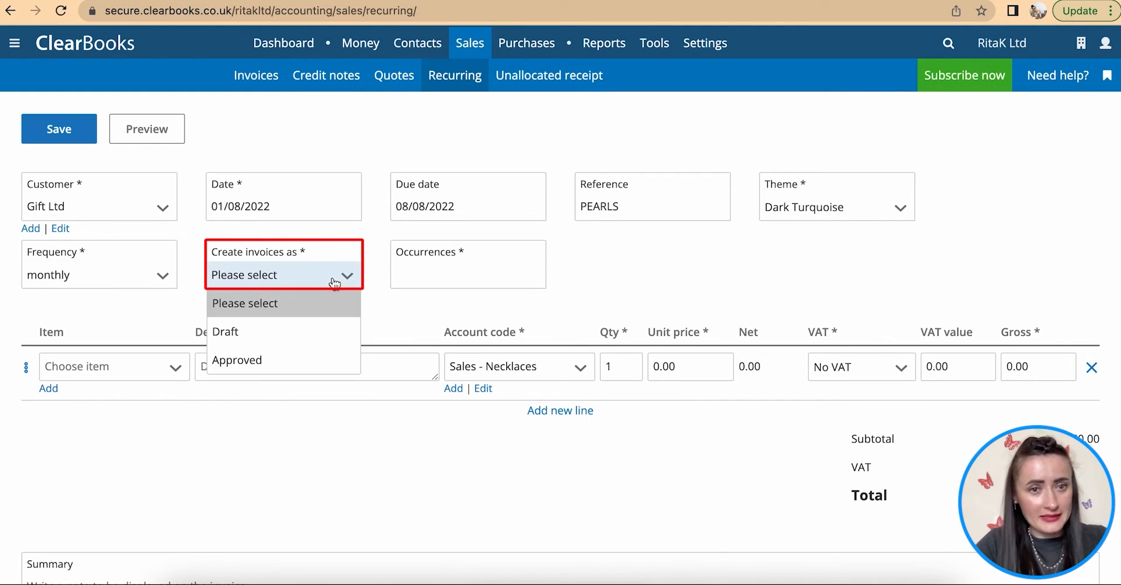
{"action": "left_click", "coordinate": [291, 365]}
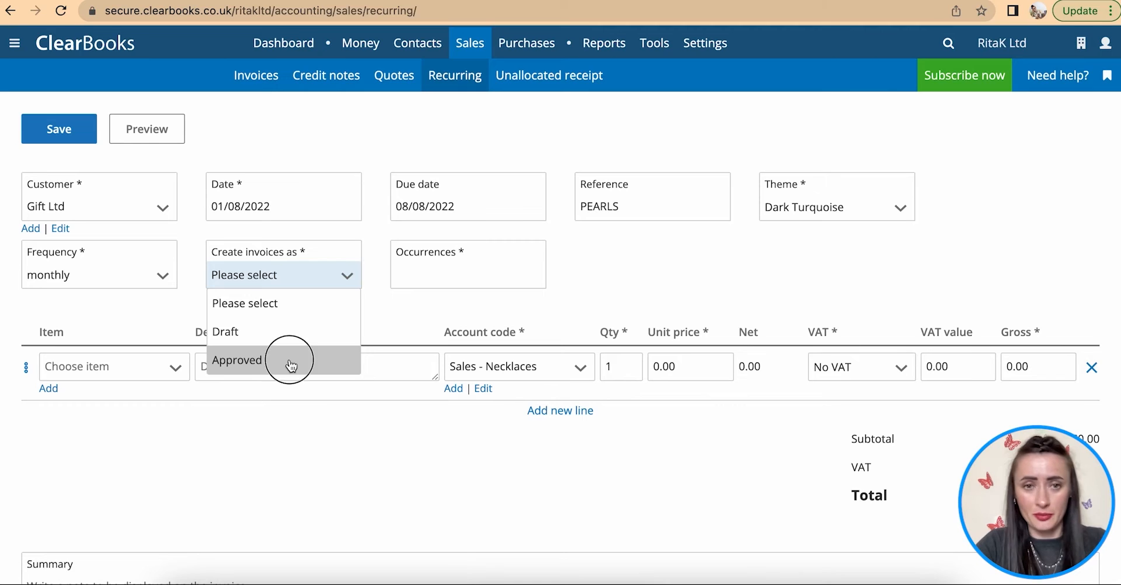
{"action": "left_click", "coordinate": [462, 272]}
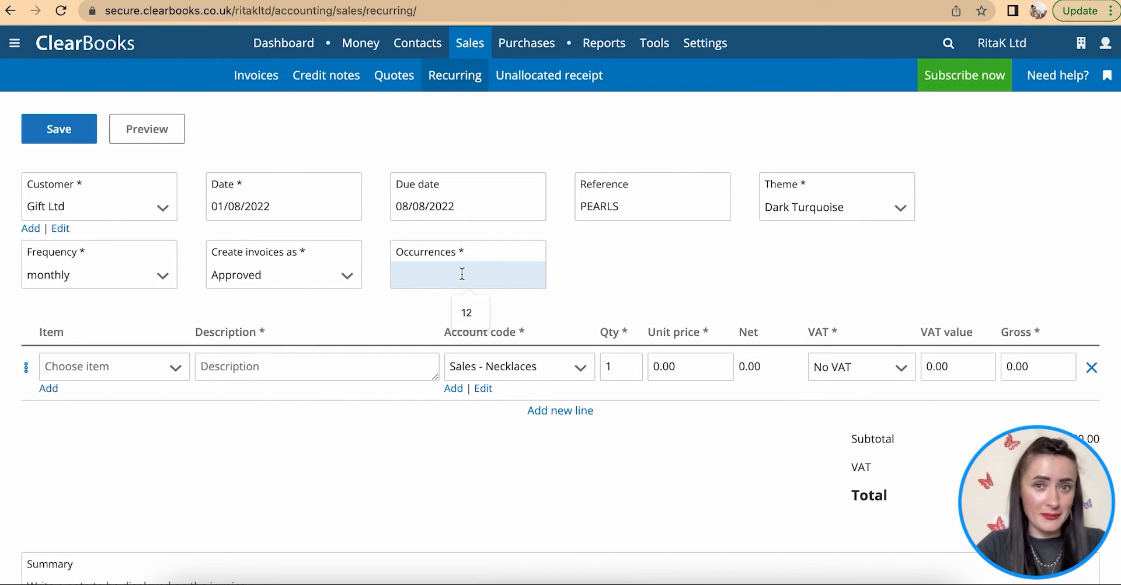
{"action": "type", "text": "6"}
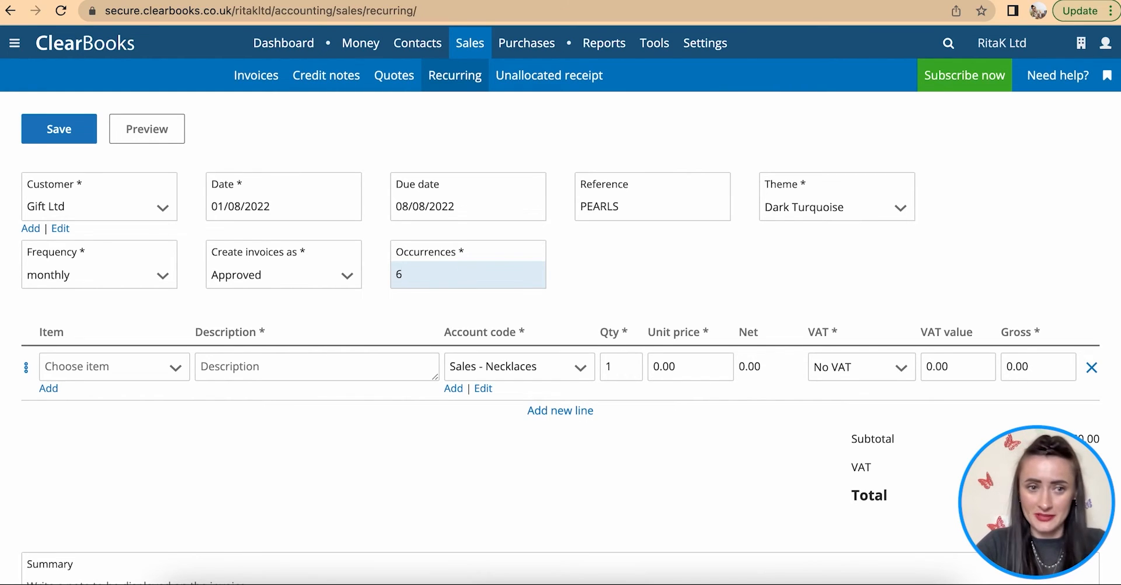
{"action": "left_click", "coordinate": [181, 373]}
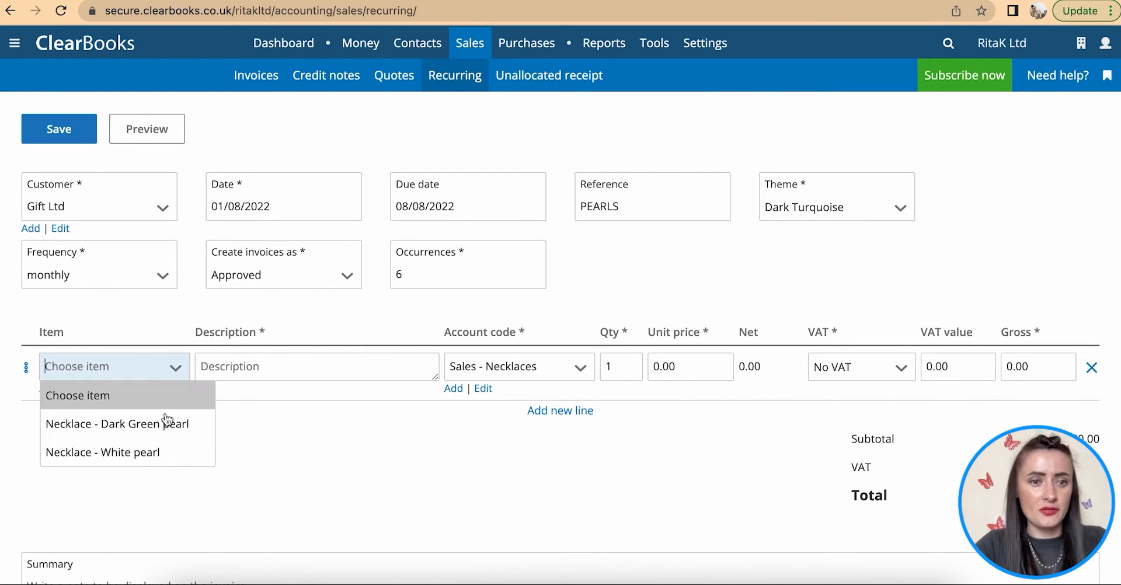
- Make the first line Necklace - White pearl with quantity 20
{"action": "left_click", "coordinate": [157, 452]}
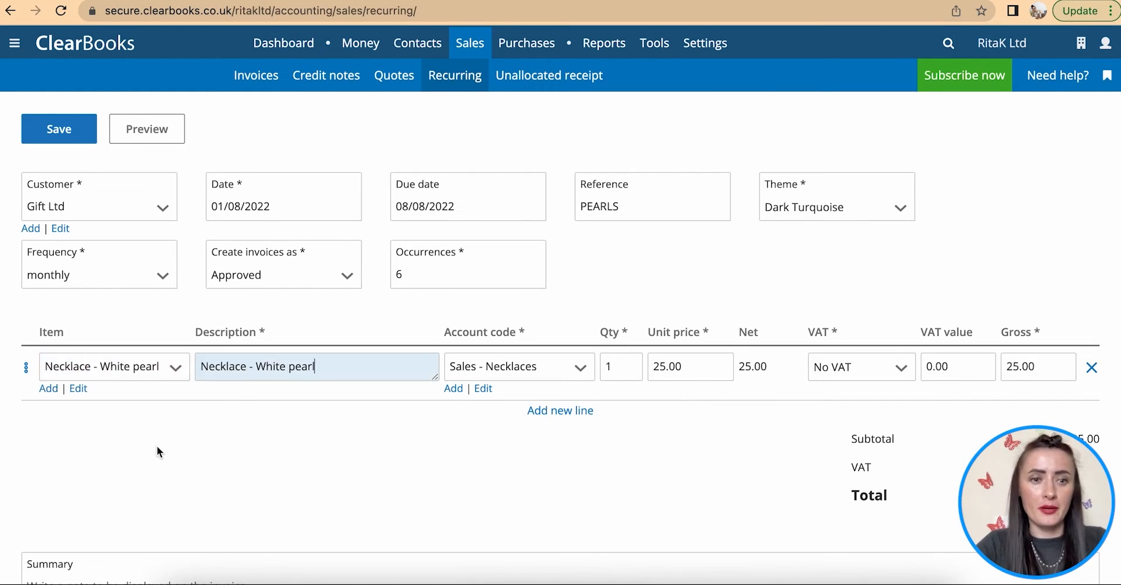
{"action": "double_click", "coordinate": [622, 366]}
{"action": "type", "text": "2"}
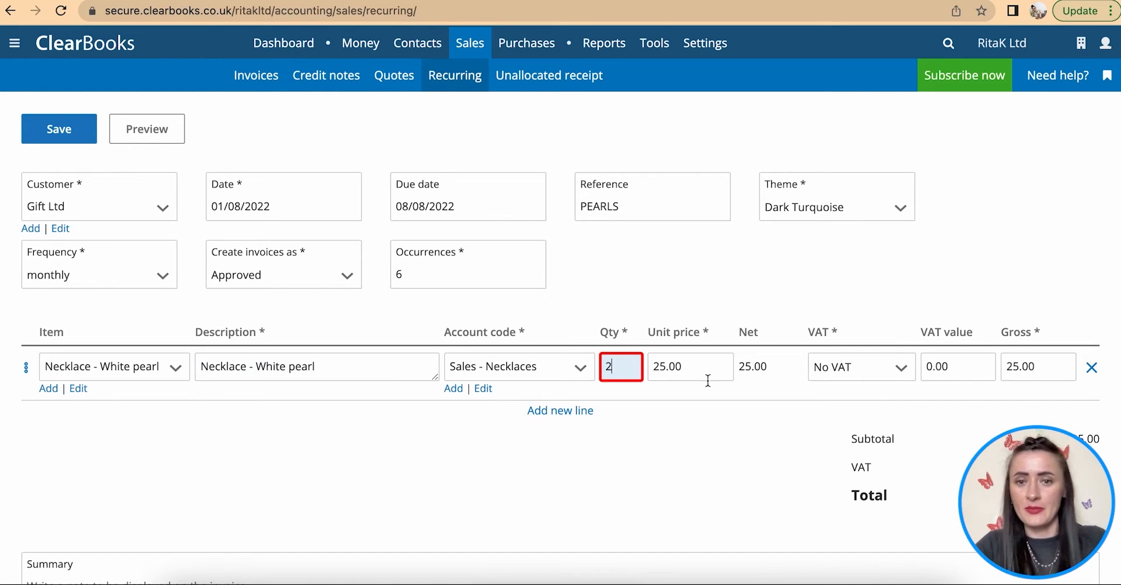
{"action": "left_click", "coordinate": [578, 420]}
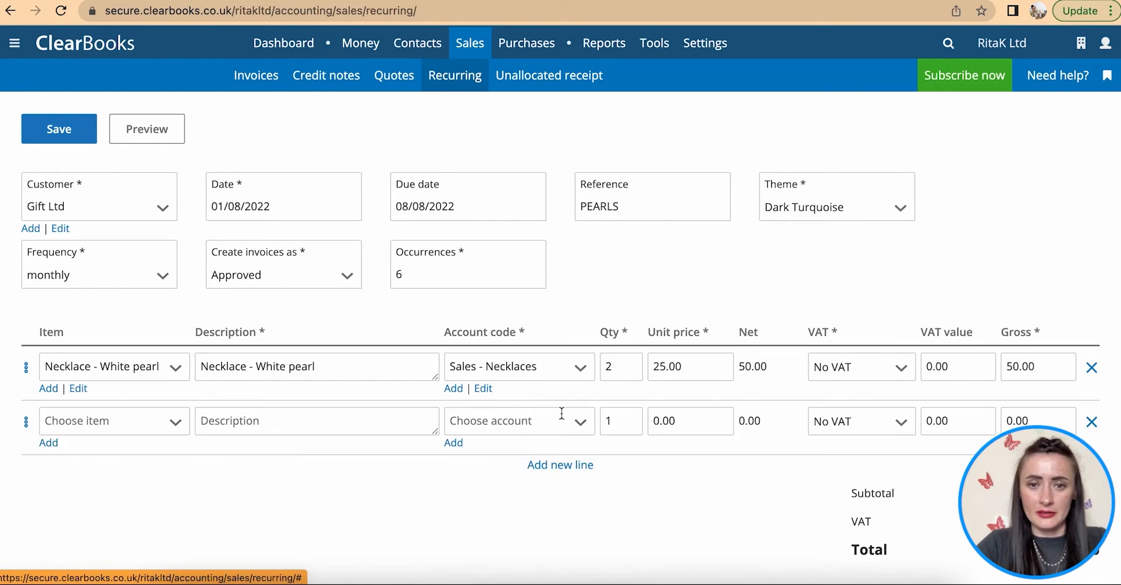
{"action": "double_click", "coordinate": [630, 364]}
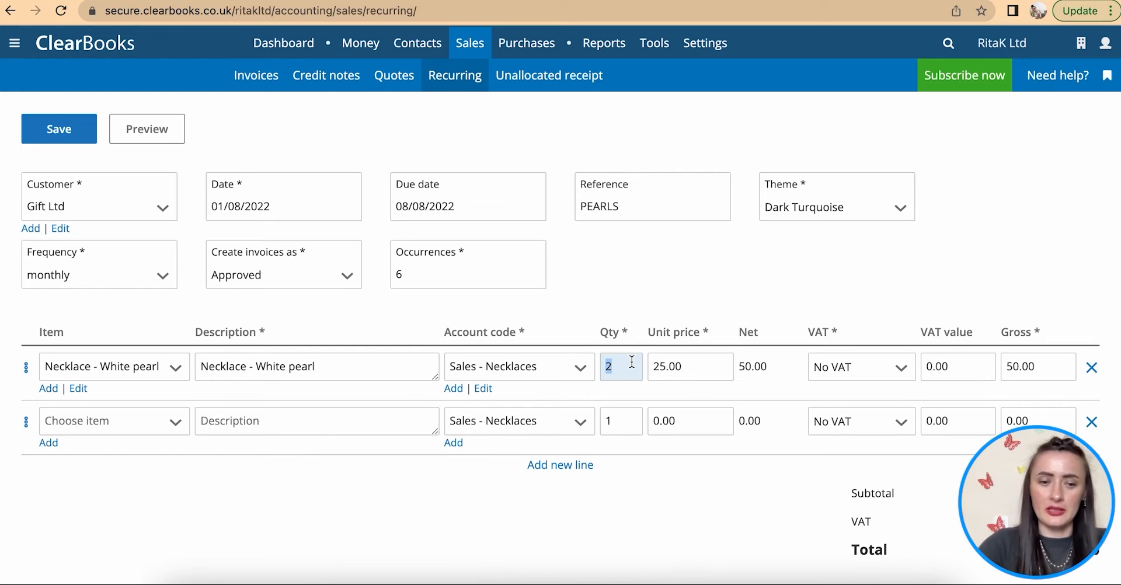
{"action": "type", "text": "20"}
- Add Necklace - Dark Green pearl as the second line, quantity 10, totalling 250.00
{"action": "left_click", "coordinate": [175, 421]}
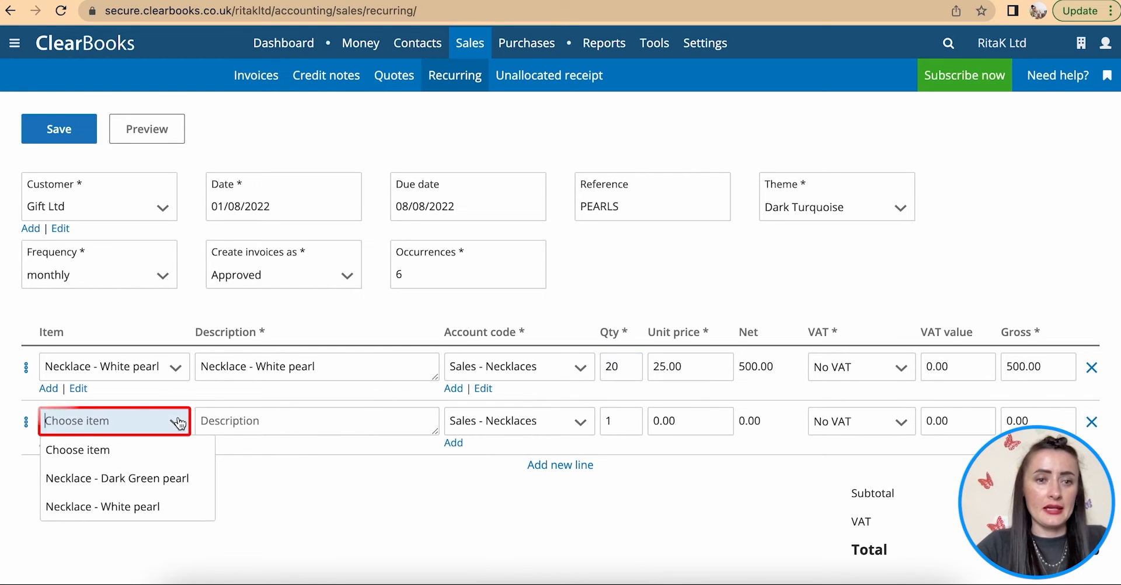
{"action": "left_click", "coordinate": [147, 485]}
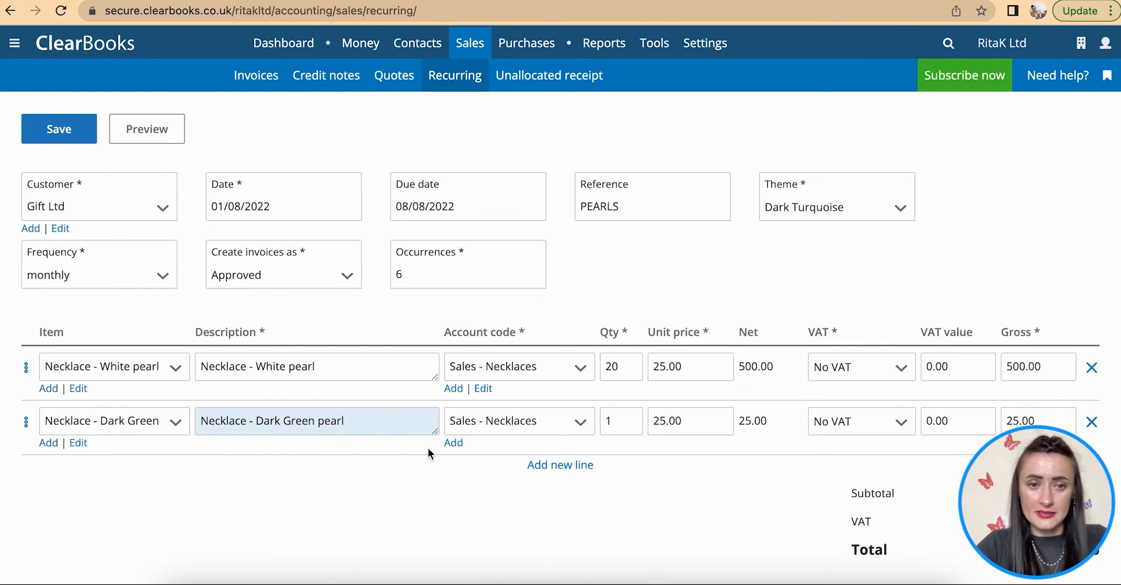
{"action": "left_click", "coordinate": [605, 416]}
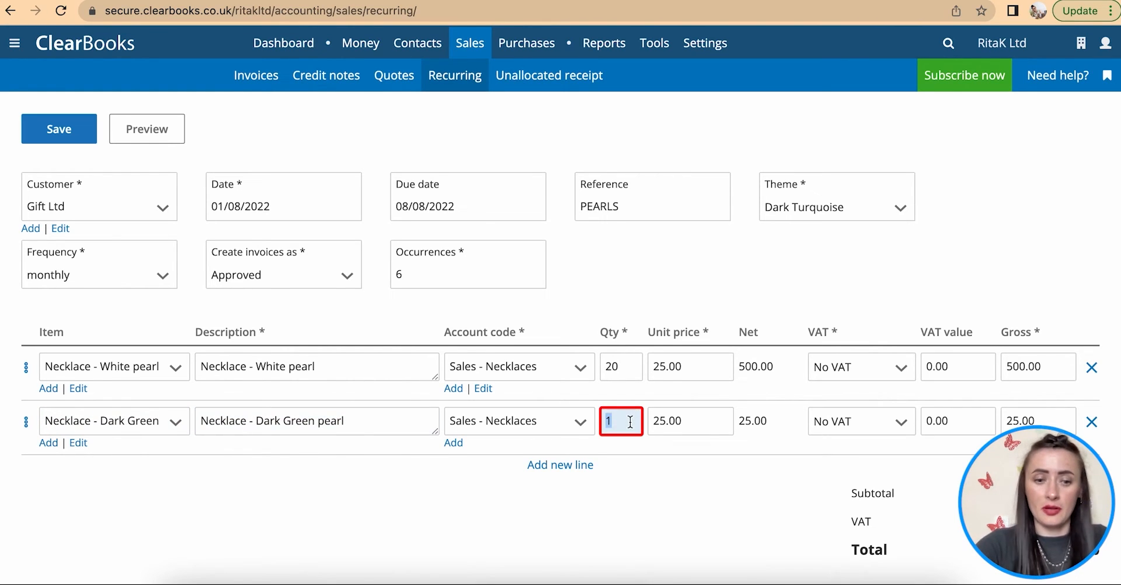
{"action": "type", "text": "0"}
{"action": "left_click", "coordinate": [636, 459]}
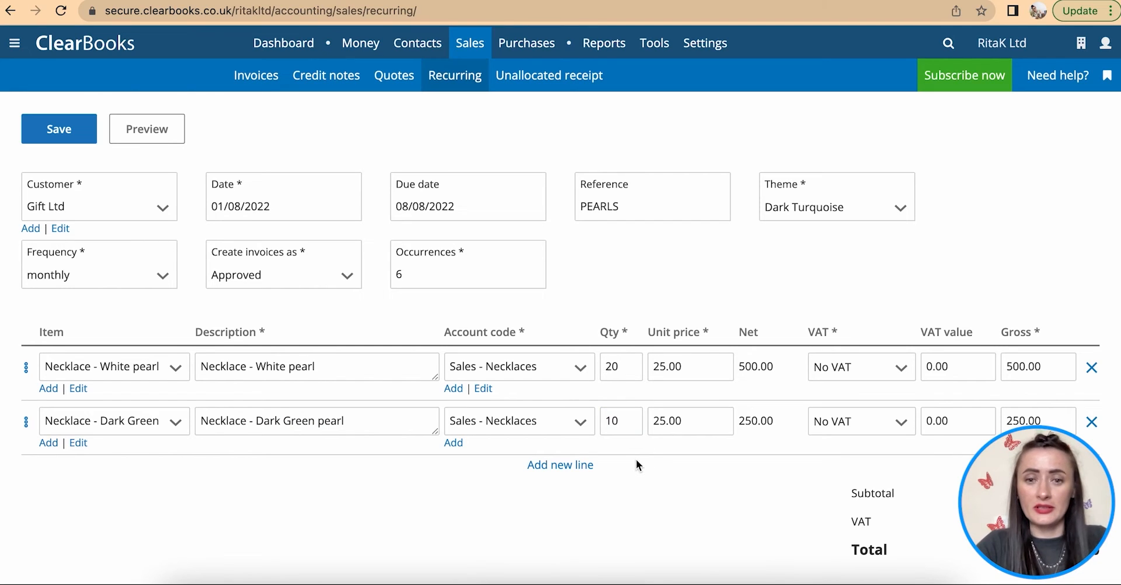
{"action": "scroll", "coordinate": [636, 460], "scroll_direction": "down", "scroll_amount": 2}
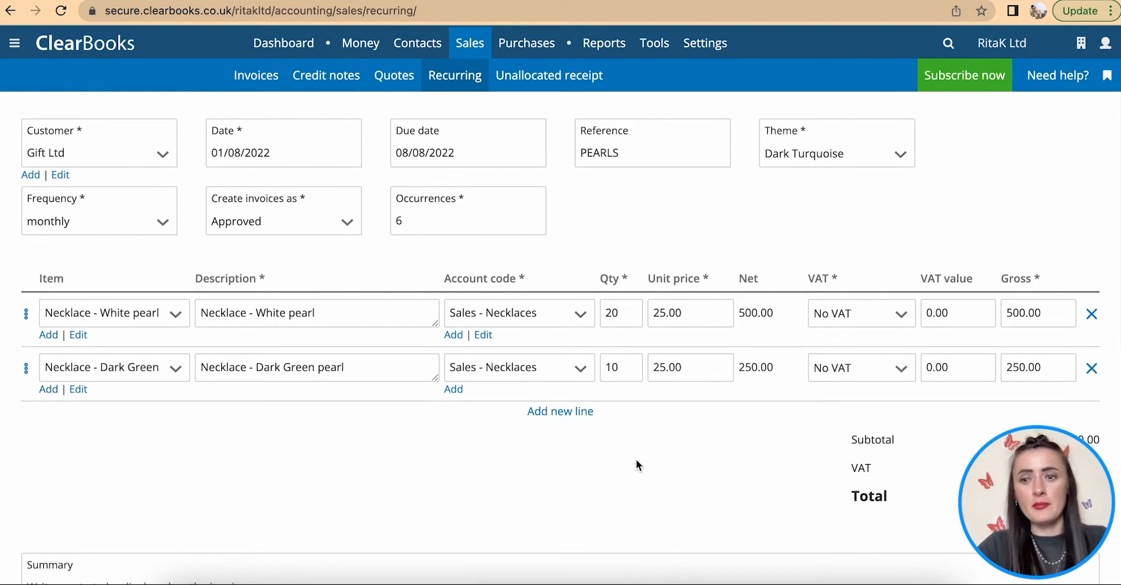
{"action": "scroll", "coordinate": [636, 466], "scroll_direction": "up", "scroll_amount": 1}
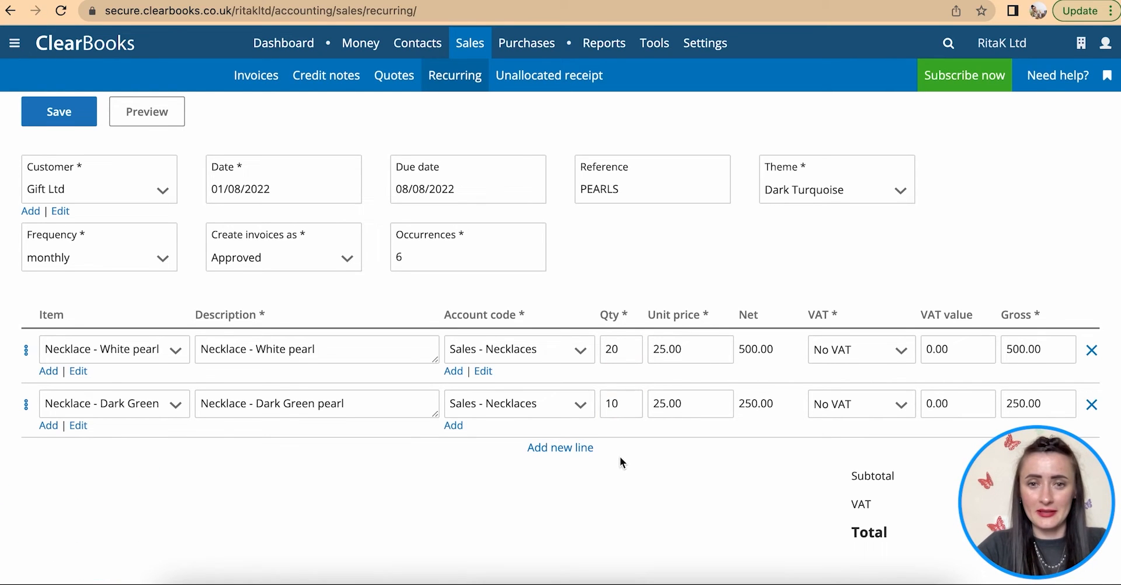
- Scroll past Summary and Bank details on the £750.00 invoice and open Manage attachments
{"action": "scroll", "coordinate": [620, 462], "scroll_direction": "down", "scroll_amount": 3}
{"action": "scroll", "coordinate": [620, 438], "scroll_direction": "down", "scroll_amount": 3}
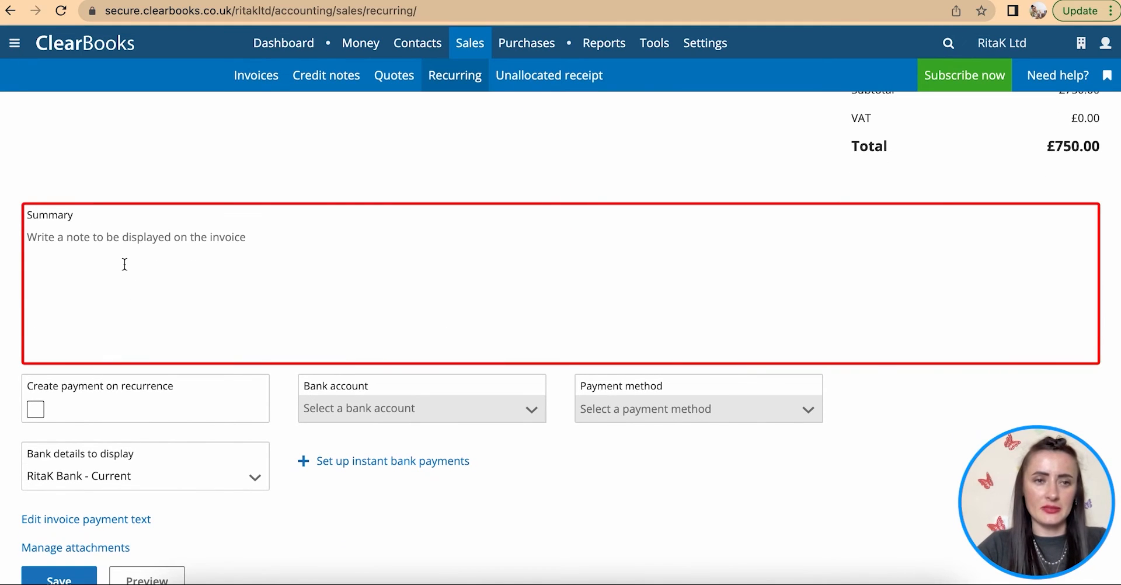
{"action": "scroll", "coordinate": [124, 263], "scroll_direction": "down", "scroll_amount": 2}
{"action": "scroll", "coordinate": [124, 265], "scroll_direction": "down", "scroll_amount": 1}
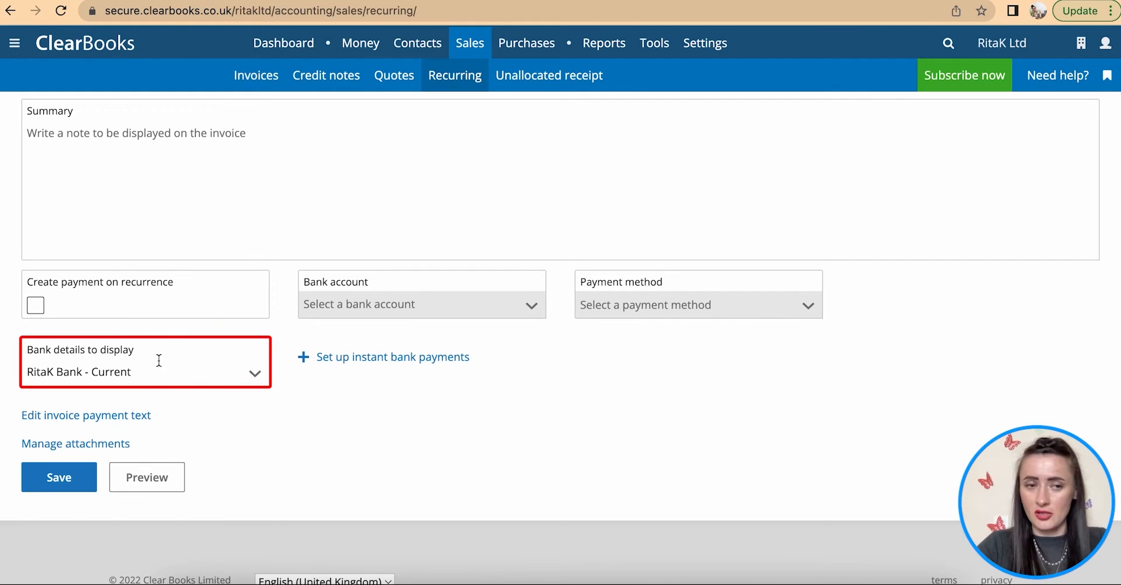
{"action": "left_click", "coordinate": [78, 445]}
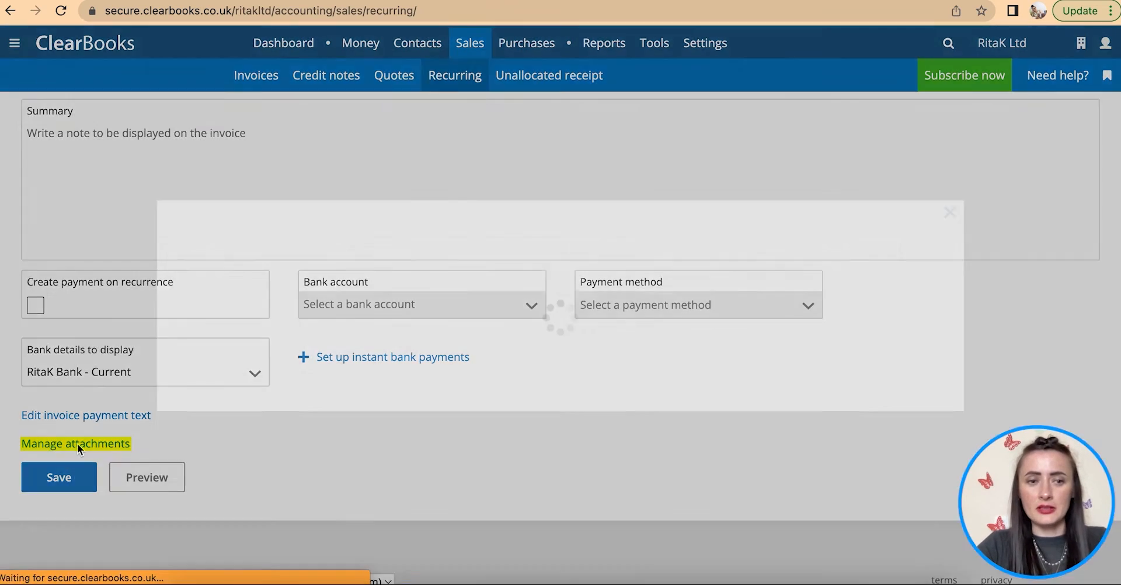
- Upload and attach Jewellery Cleaning Guide.pdf to the recurring invoice
{"action": "left_click", "coordinate": [258, 114]}
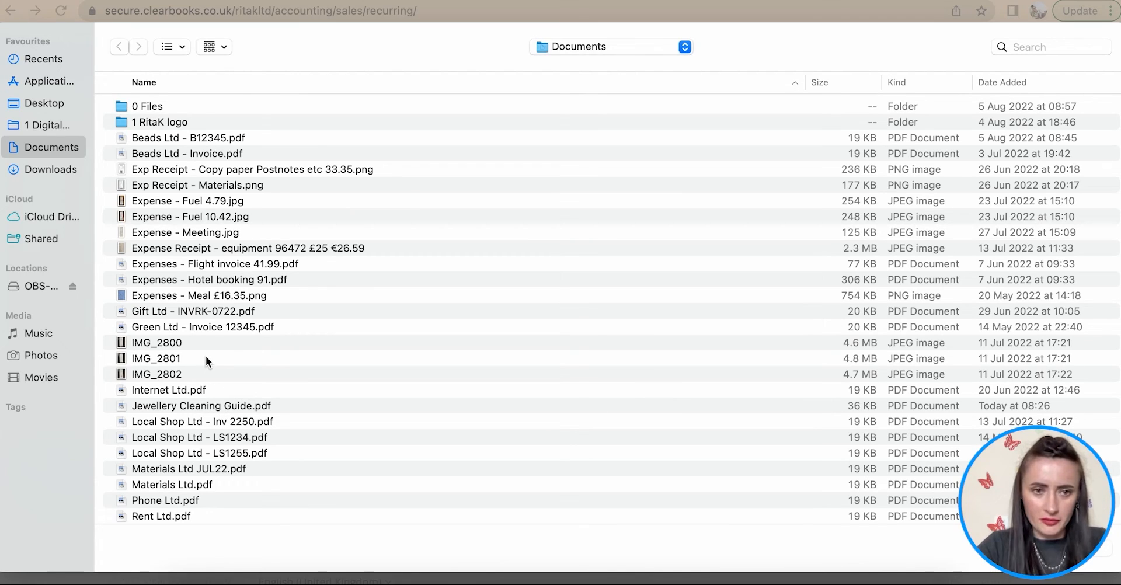
{"action": "scroll", "coordinate": [227, 389], "scroll_direction": "down", "scroll_amount": 3}
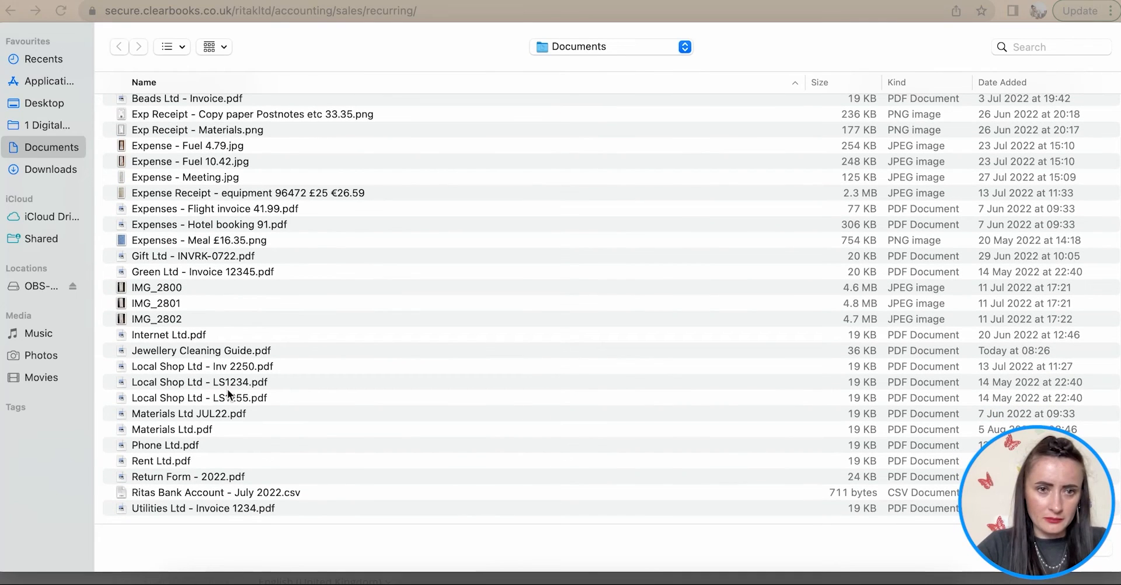
{"action": "left_click", "coordinate": [205, 352]}
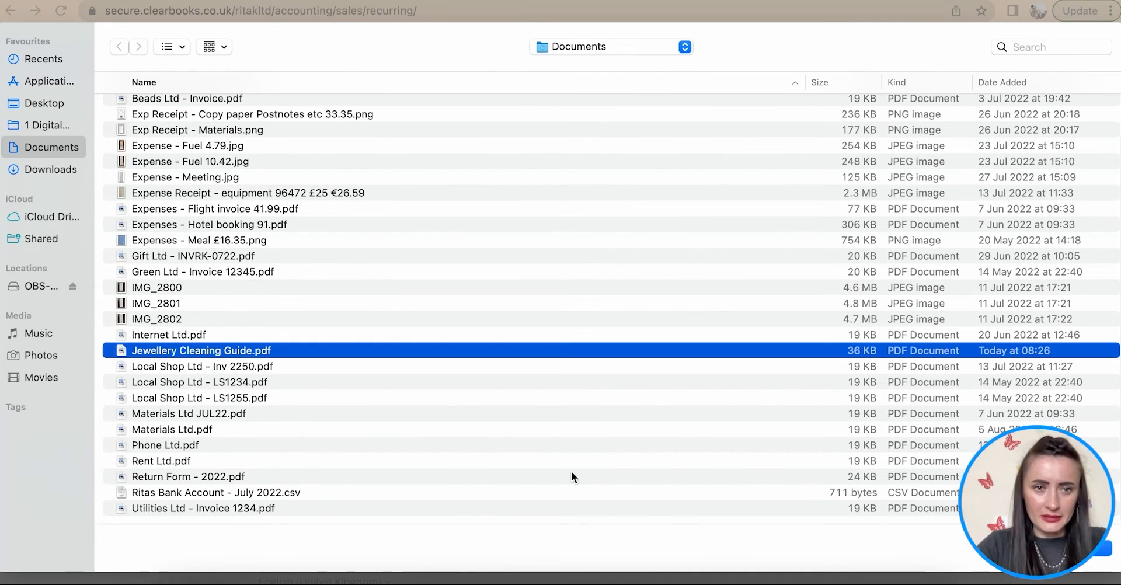
{"action": "left_click", "coordinate": [1101, 548]}
{"action": "left_click", "coordinate": [890, 251]}
- Upload and attach Return Form - 2022.pdf, then close the attachments manager
{"action": "left_click", "coordinate": [250, 113]}
{"action": "scroll", "coordinate": [232, 377], "scroll_direction": "down", "scroll_amount": 2}
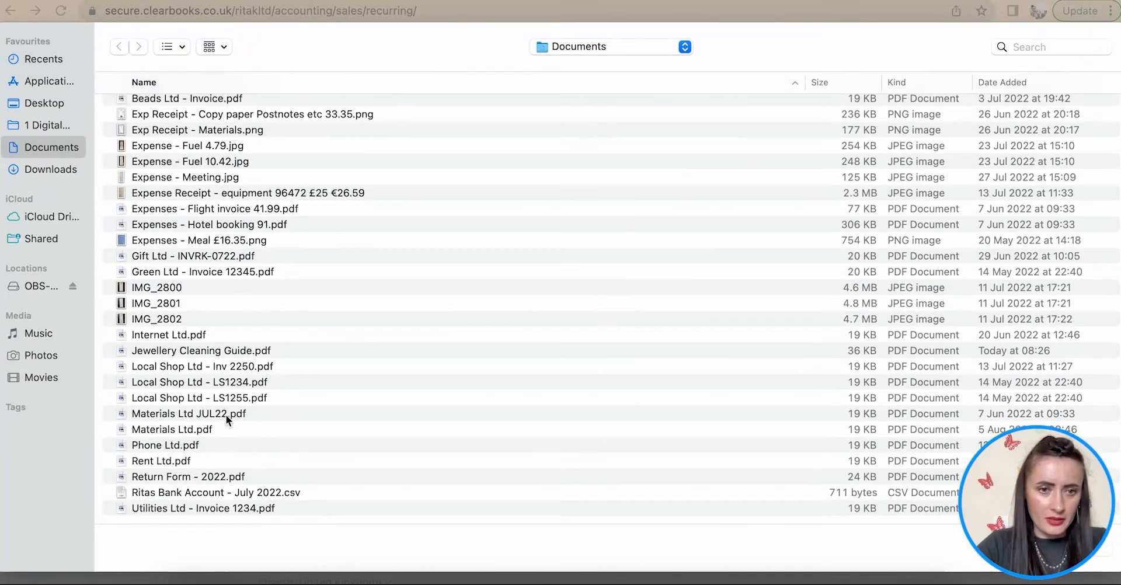
{"action": "left_click", "coordinate": [199, 478]}
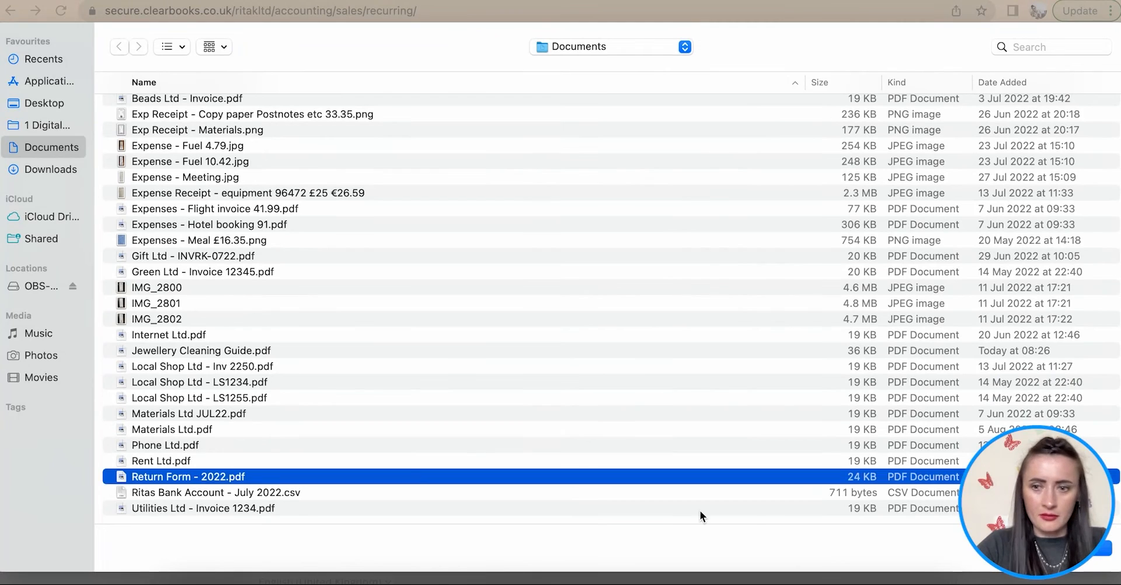
{"action": "left_click", "coordinate": [1100, 553]}
{"action": "left_click", "coordinate": [895, 306]}
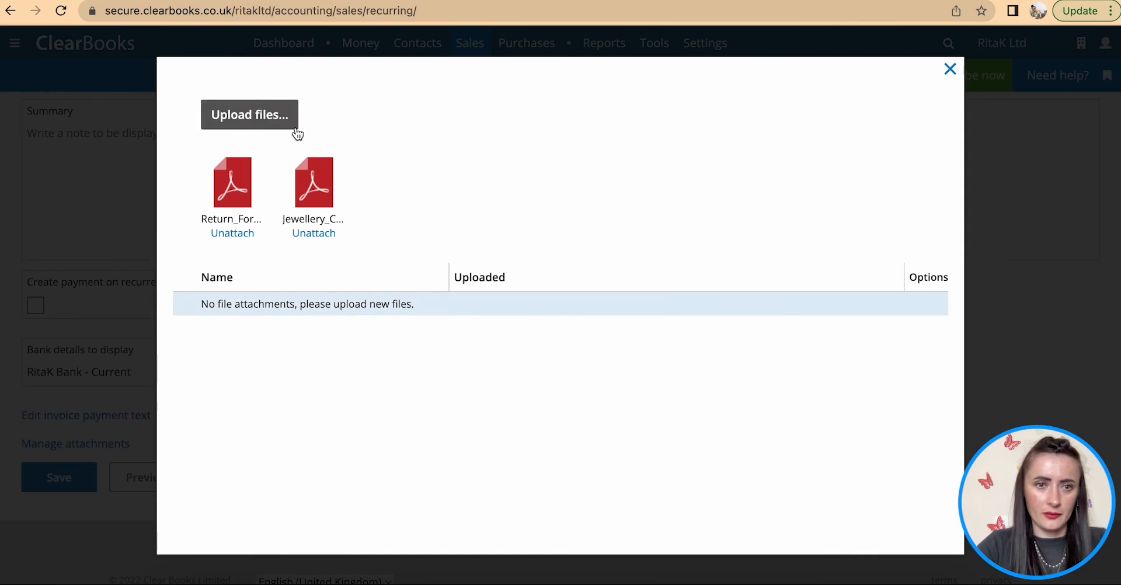
{"action": "left_click", "coordinate": [951, 69]}
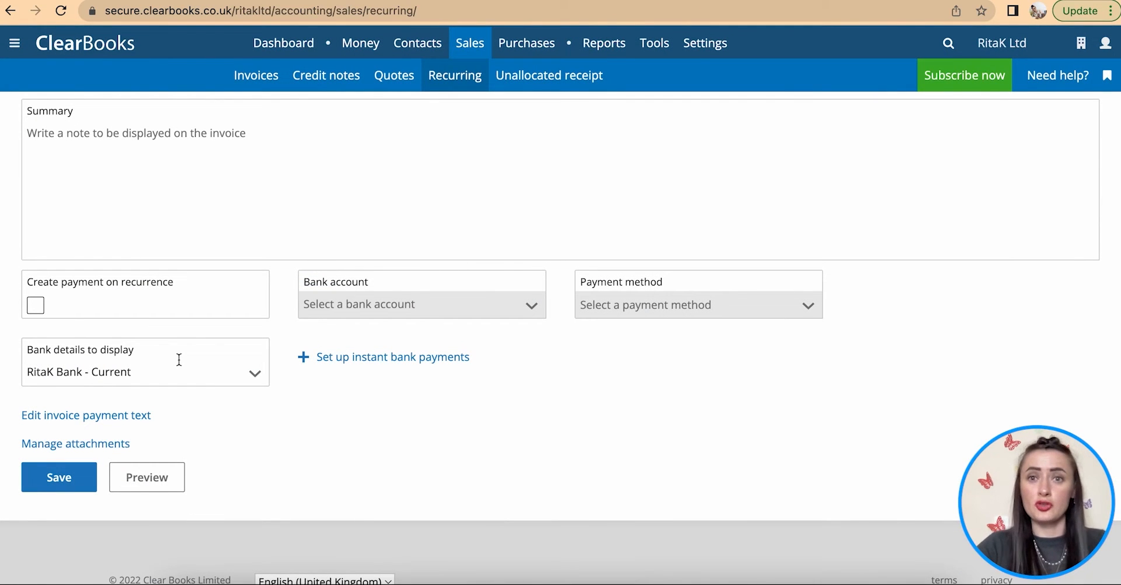
- Save the recurring invoice and review SRC000101 and its first approved invoice RKINV000102
{"action": "left_click", "coordinate": [52, 487]}
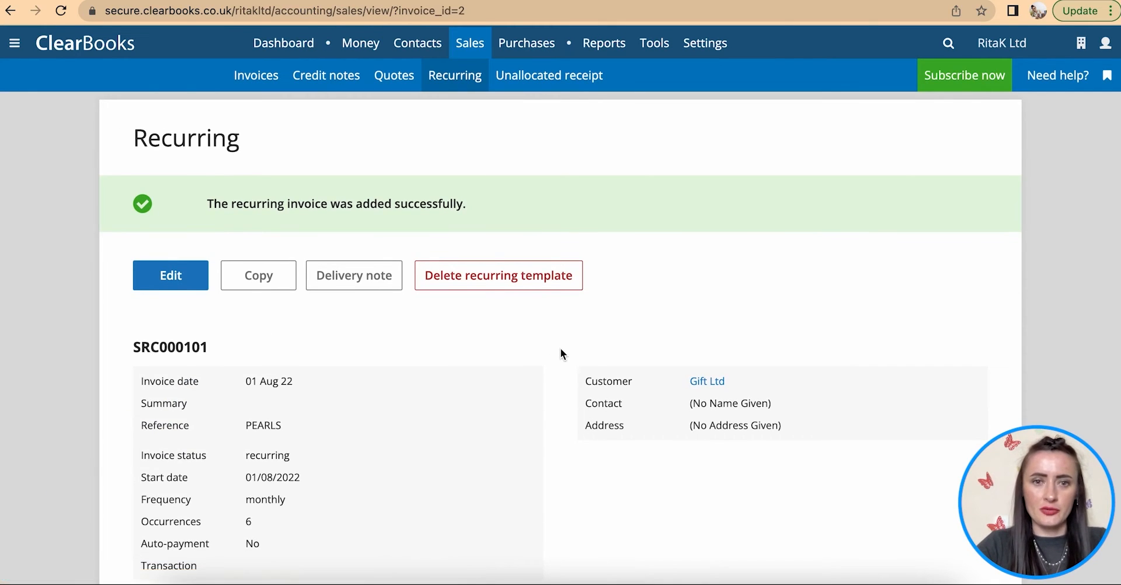
{"action": "scroll", "coordinate": [561, 348], "scroll_direction": "down", "scroll_amount": 3}
{"action": "scroll", "coordinate": [586, 142], "scroll_direction": "down", "scroll_amount": 5}
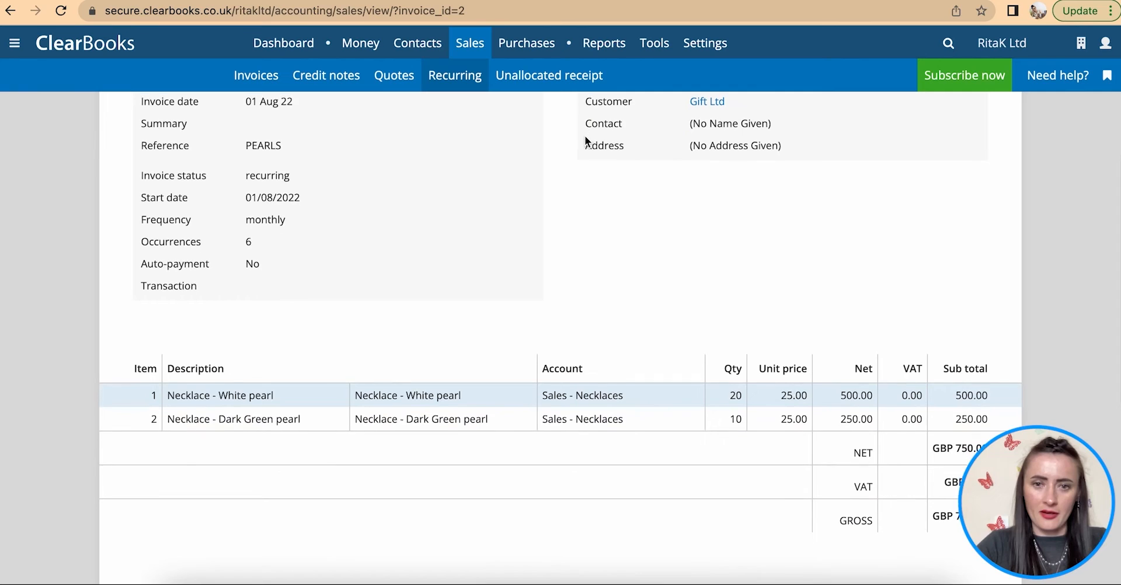
{"action": "scroll", "coordinate": [682, 474], "scroll_direction": "down", "scroll_amount": 2}
{"action": "scroll", "coordinate": [681, 468], "scroll_direction": "down", "scroll_amount": 10}
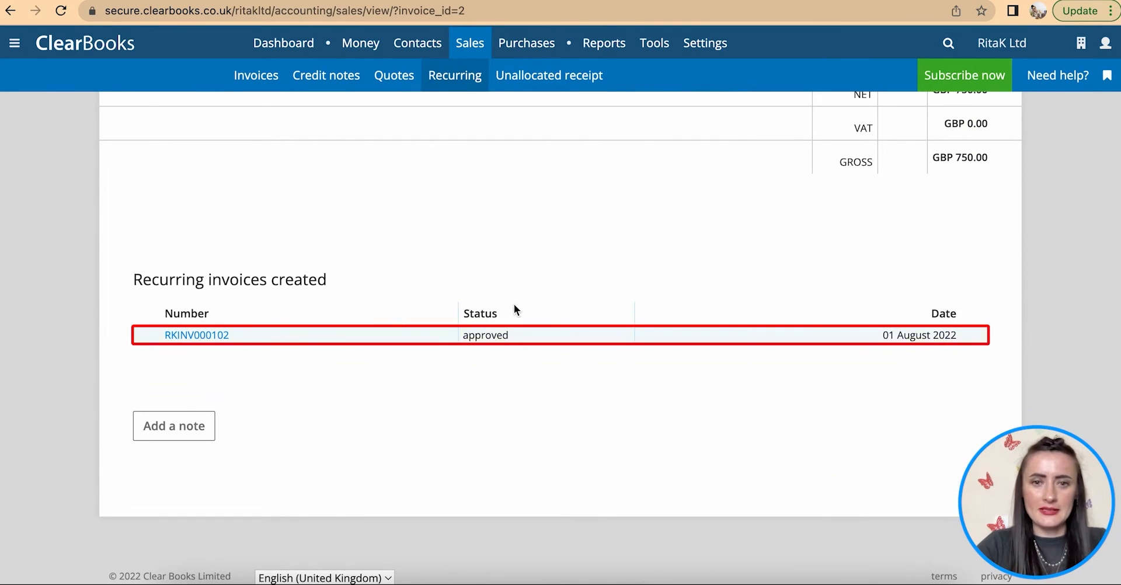
{"action": "scroll", "coordinate": [496, 344], "scroll_direction": "up", "scroll_amount": 10}
{"action": "scroll", "coordinate": [496, 350], "scroll_direction": "up", "scroll_amount": 8}
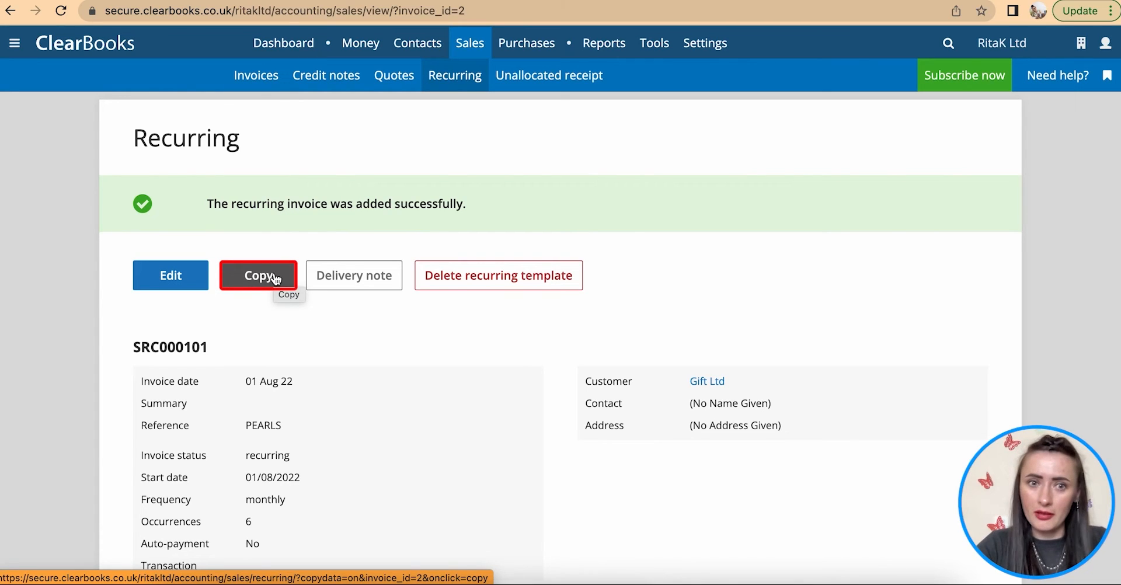
{"action": "left_click", "coordinate": [356, 283]}
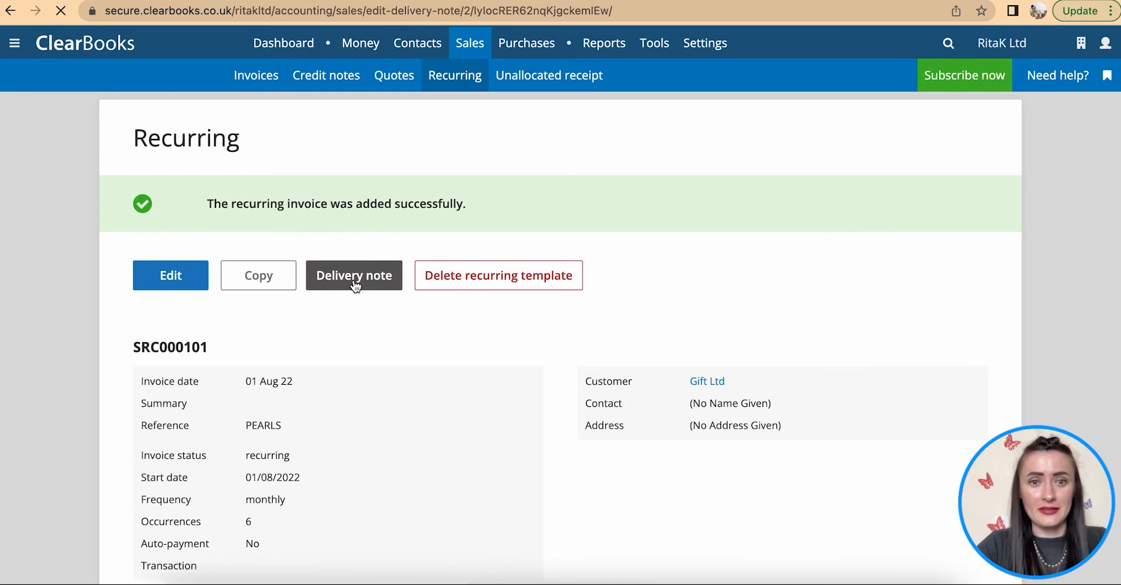
{"action": "scroll", "coordinate": [354, 287], "scroll_direction": "down", "scroll_amount": 2}
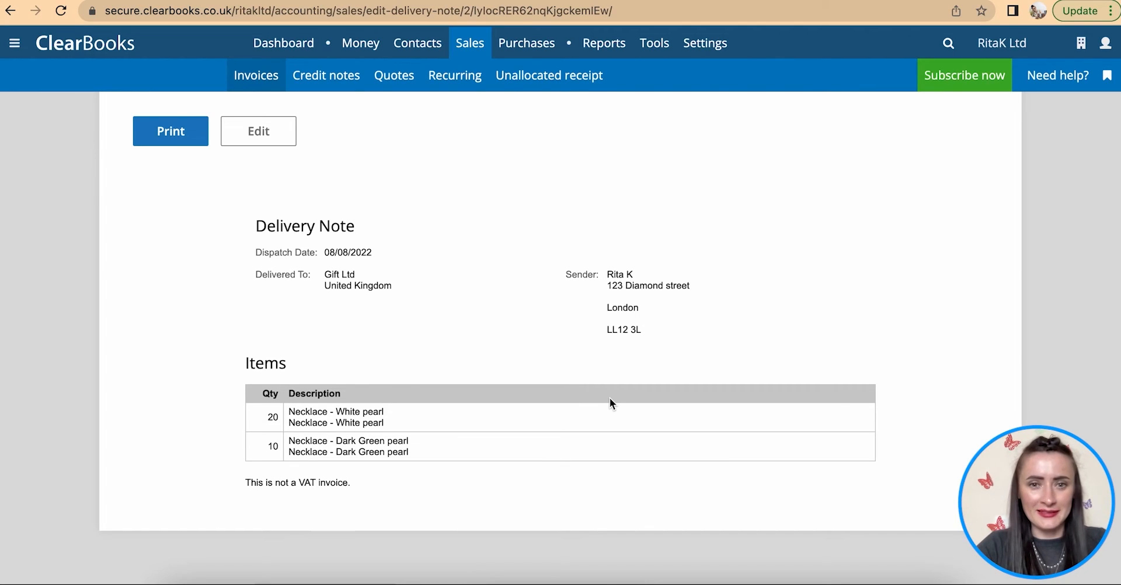
{"action": "scroll", "coordinate": [610, 398], "scroll_direction": "up", "scroll_amount": 2}
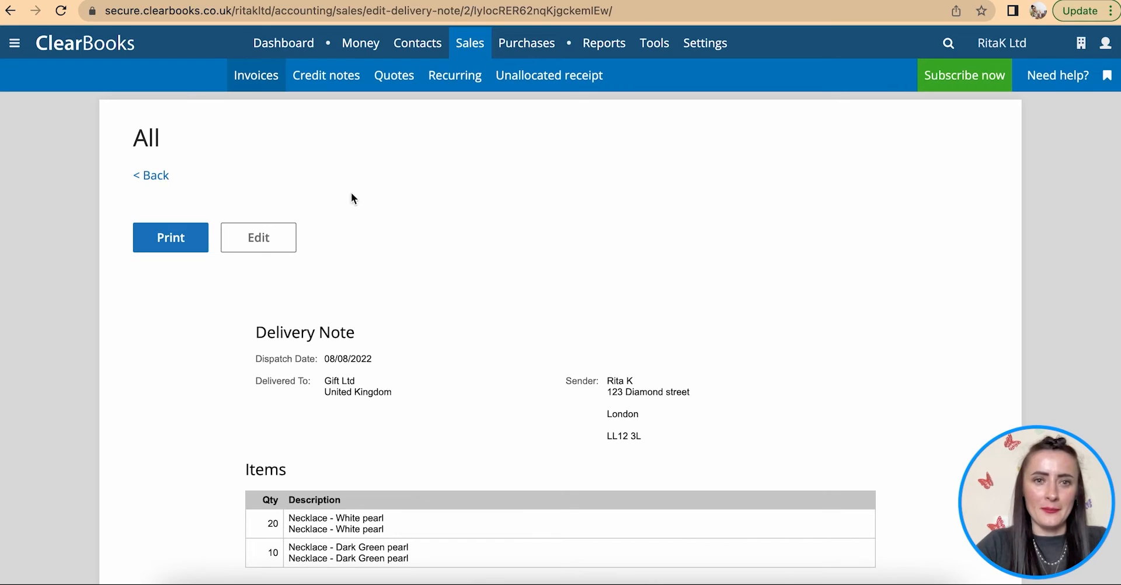
{"action": "left_click", "coordinate": [163, 177]}
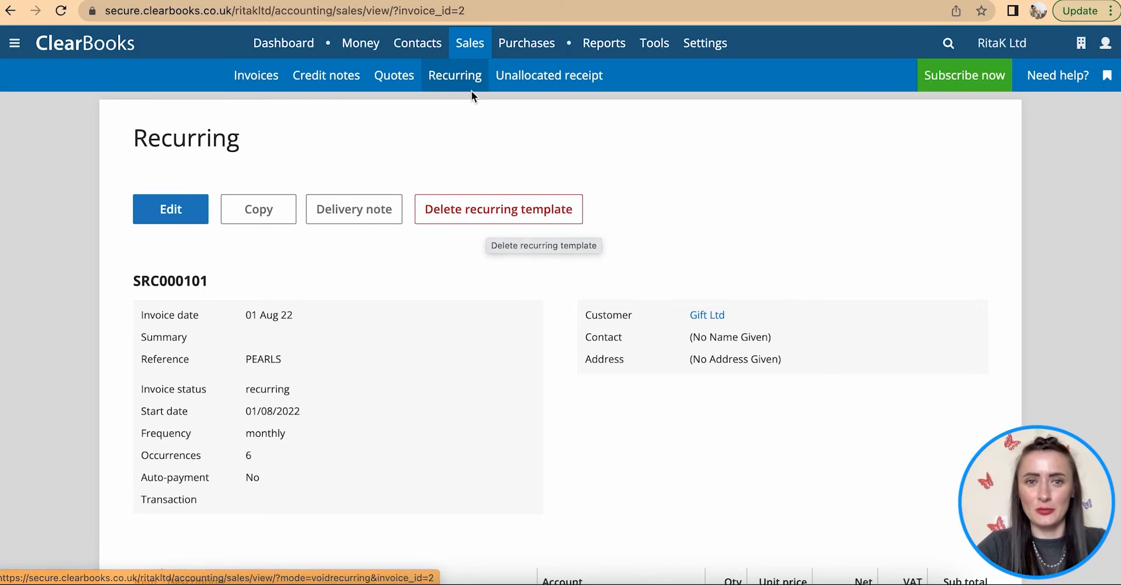
- Open the Recurring invoices list and check SRC000101's Manage options without choosing any
{"action": "left_click", "coordinate": [450, 83]}
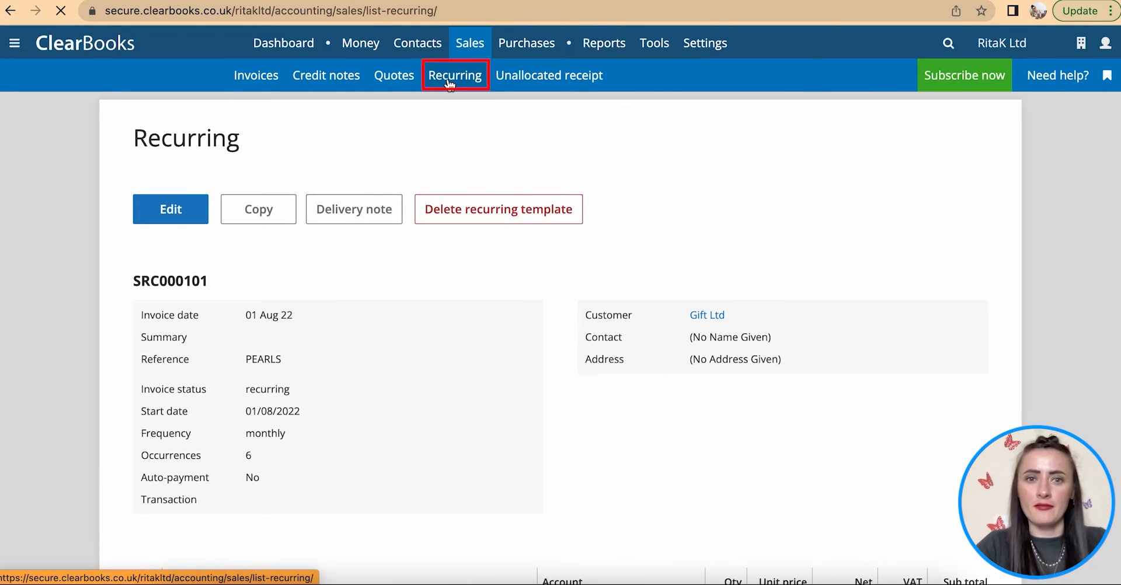
{"action": "scroll", "coordinate": [608, 198], "scroll_direction": "down", "scroll_amount": 1}
{"action": "scroll", "coordinate": [609, 196], "scroll_direction": "down", "scroll_amount": 1}
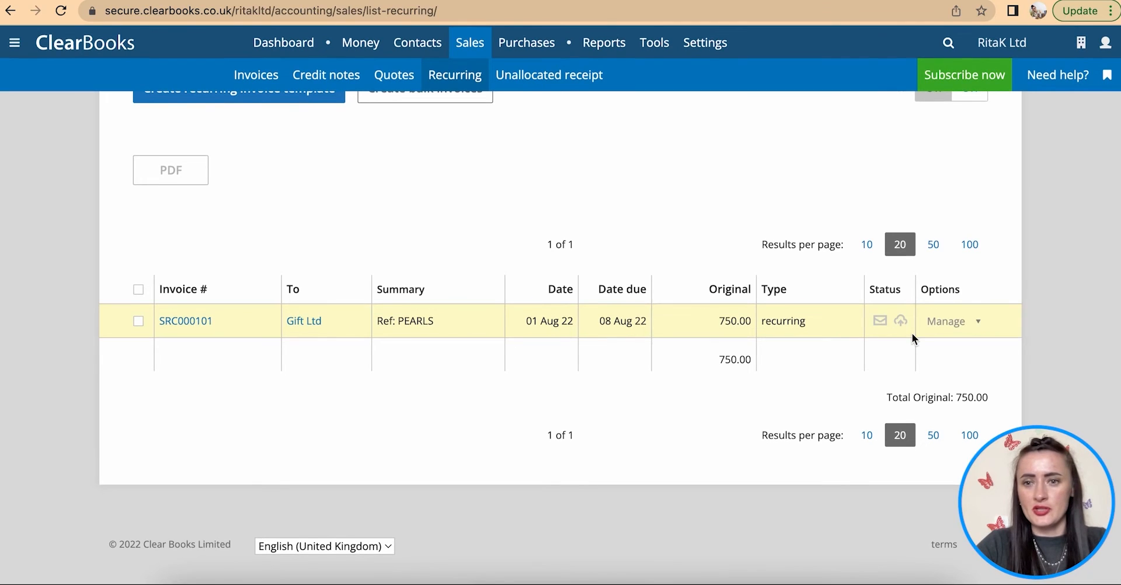
{"action": "left_click", "coordinate": [947, 323]}
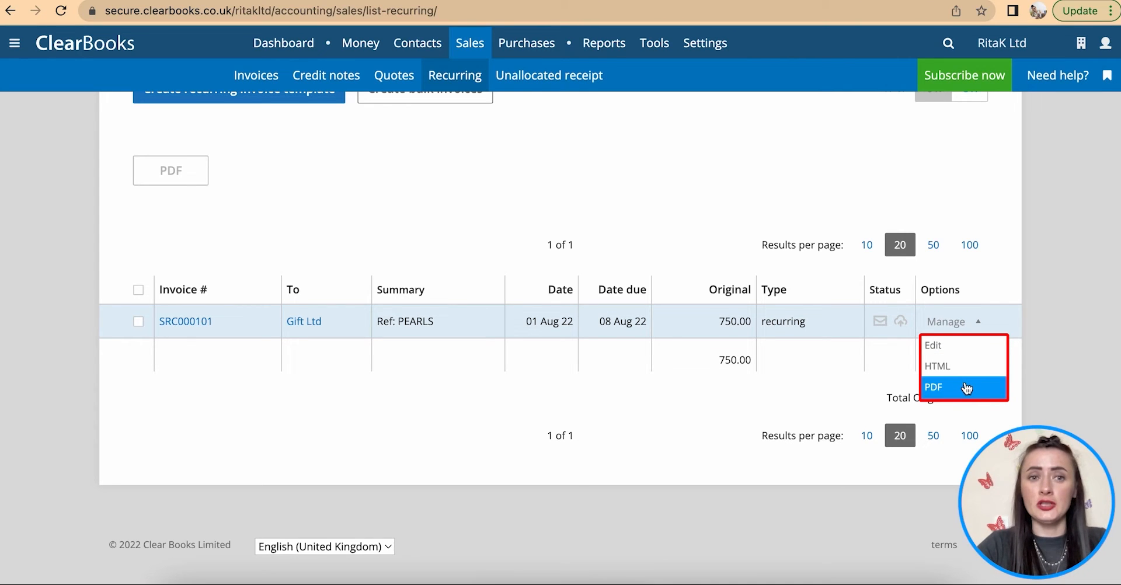
{"action": "left_click", "coordinate": [360, 368]}
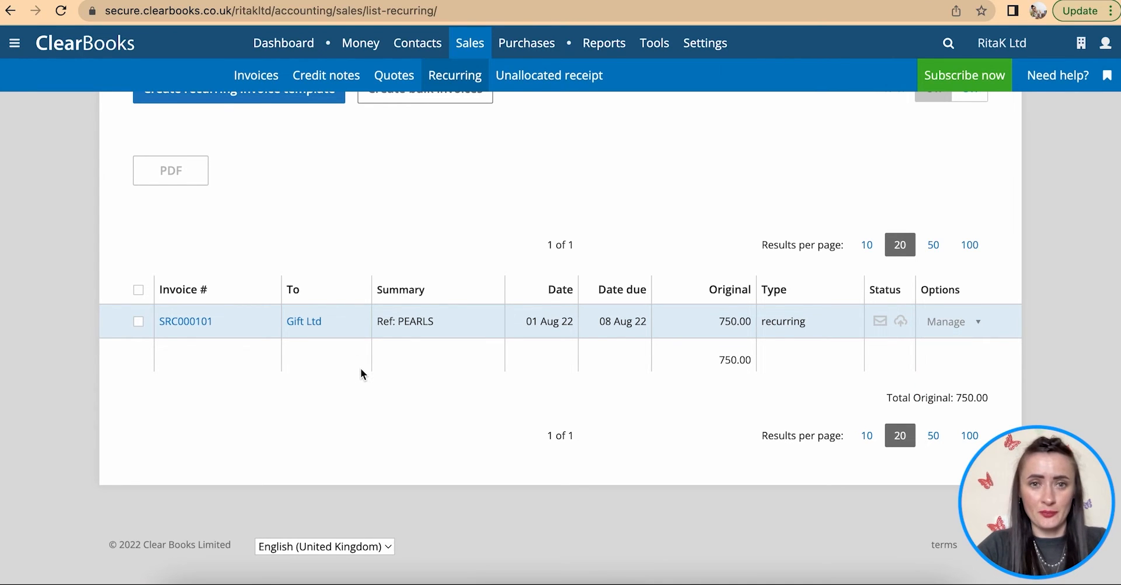
{"action": "scroll", "coordinate": [362, 369], "scroll_direction": "up", "scroll_amount": 2}
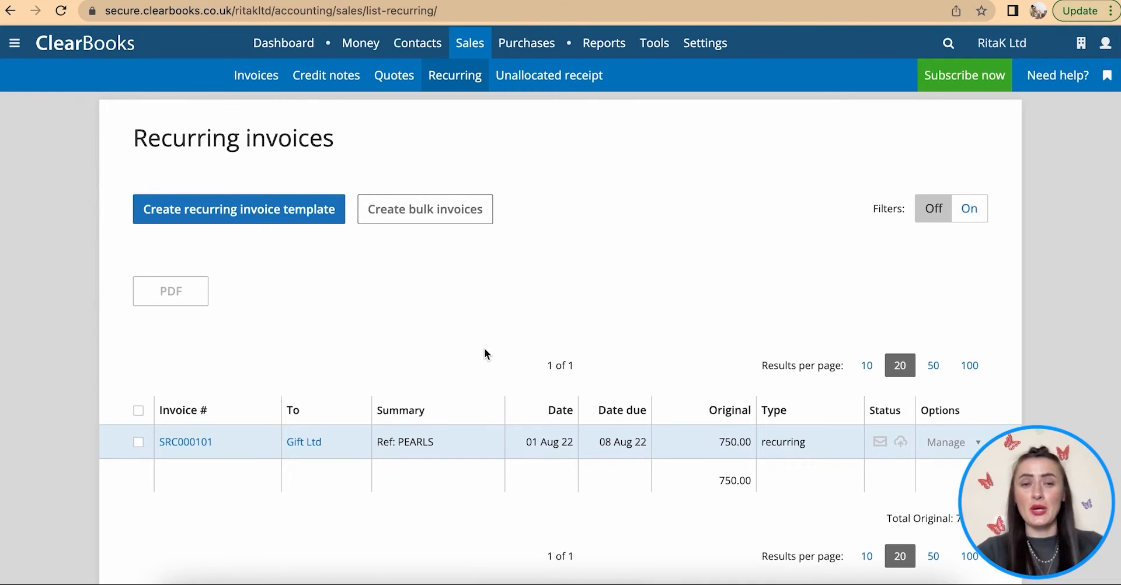
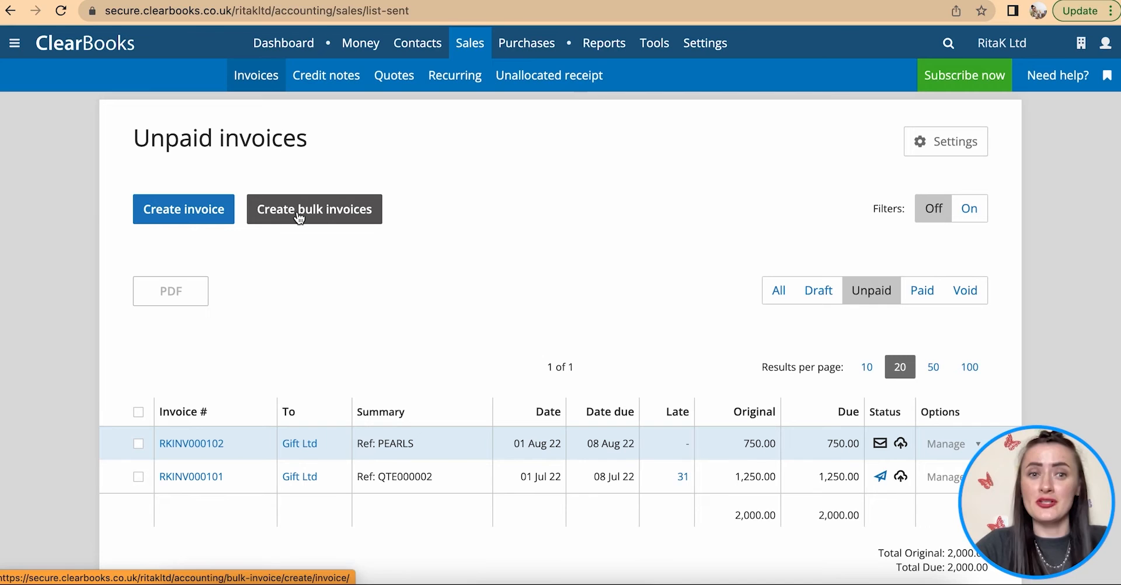
- Open the Create bulk invoices page from the Unpaid invoices list
{"action": "left_click", "coordinate": [299, 215]}
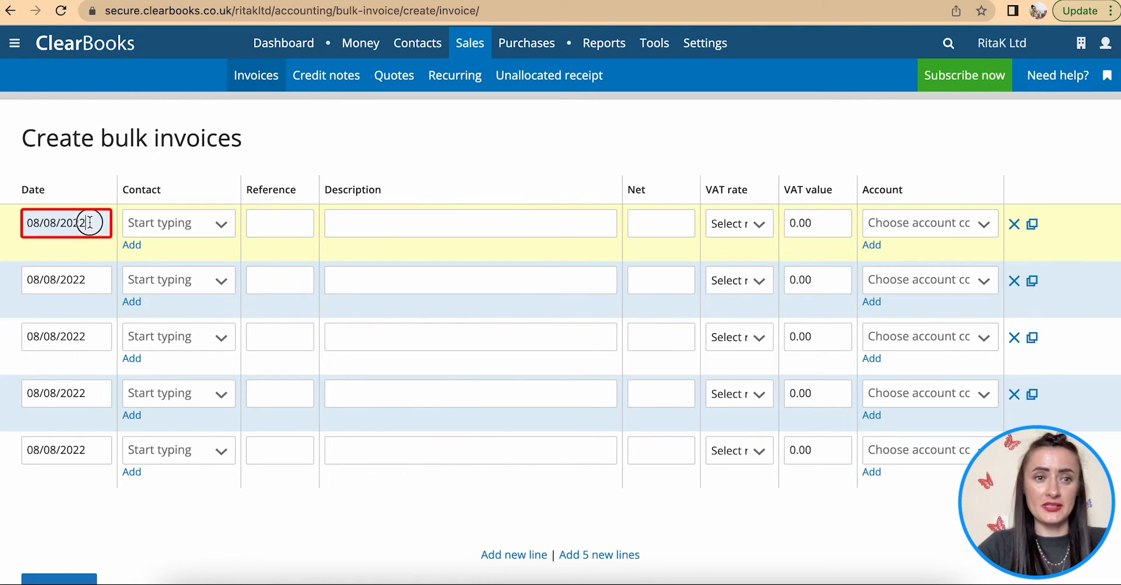
- Date the first bulk invoice row 11/06/2022 and pick its existing customer
{"action": "left_click", "coordinate": [58, 226]}
{"action": "left_click", "coordinate": [40, 255]}
{"action": "left_click", "coordinate": [41, 255]}
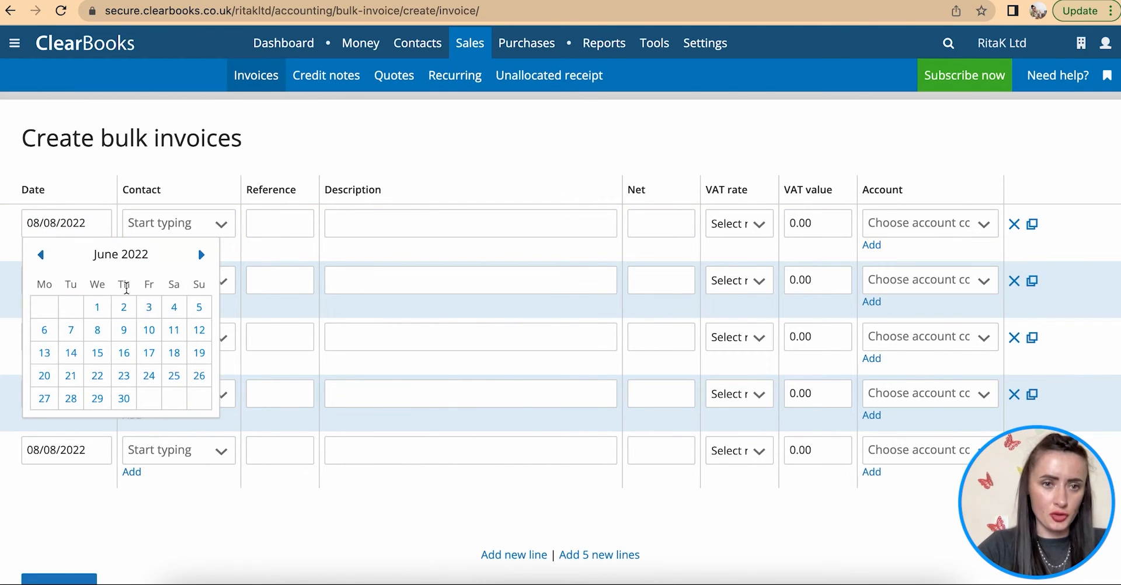
{"action": "left_click", "coordinate": [173, 331]}
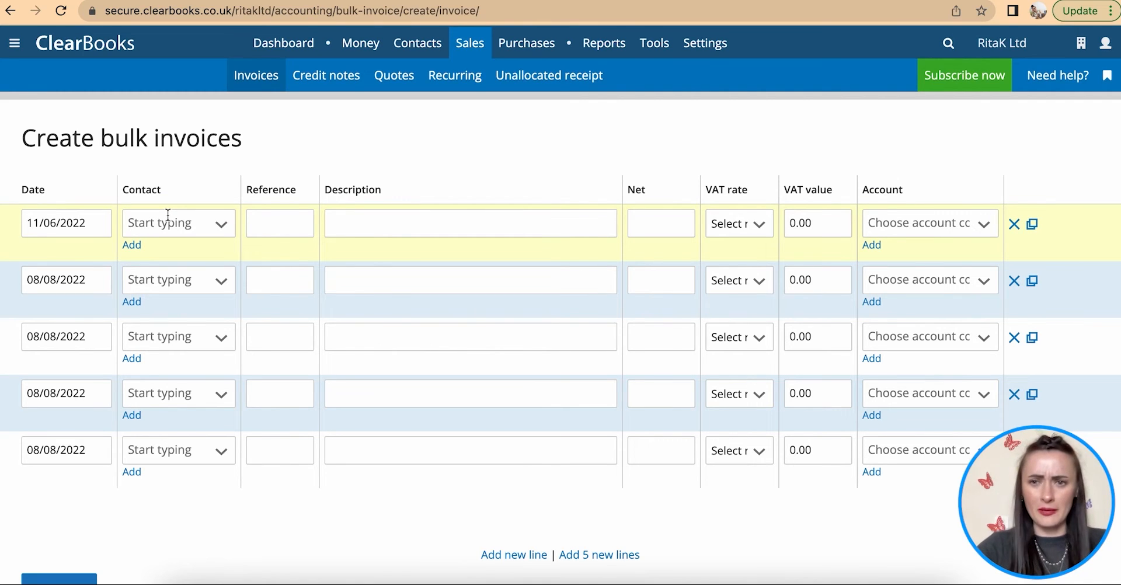
{"action": "left_click", "coordinate": [138, 246]}
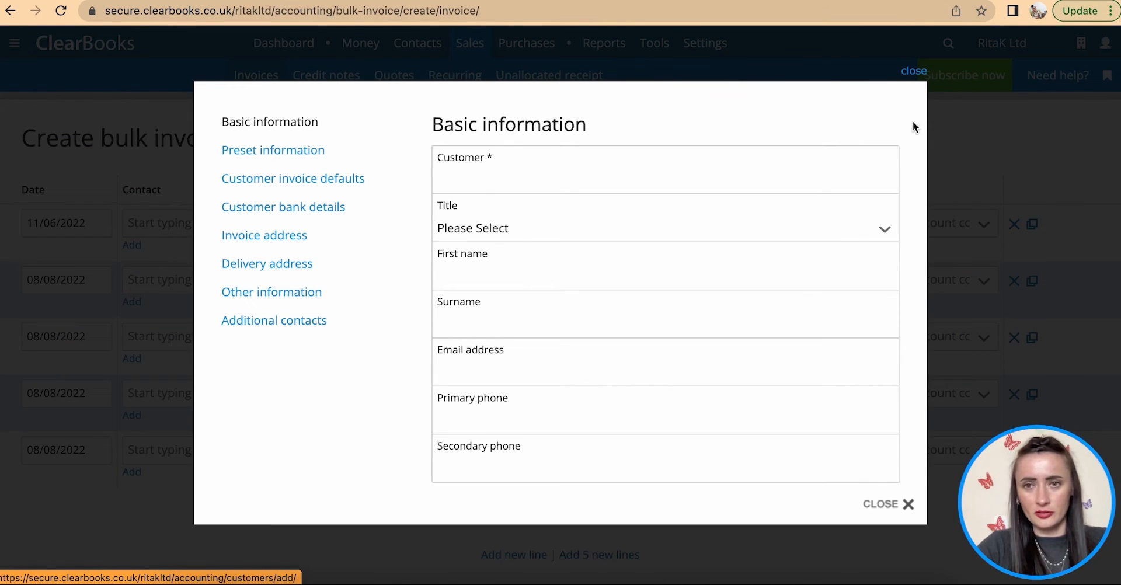
{"action": "left_click", "coordinate": [913, 79]}
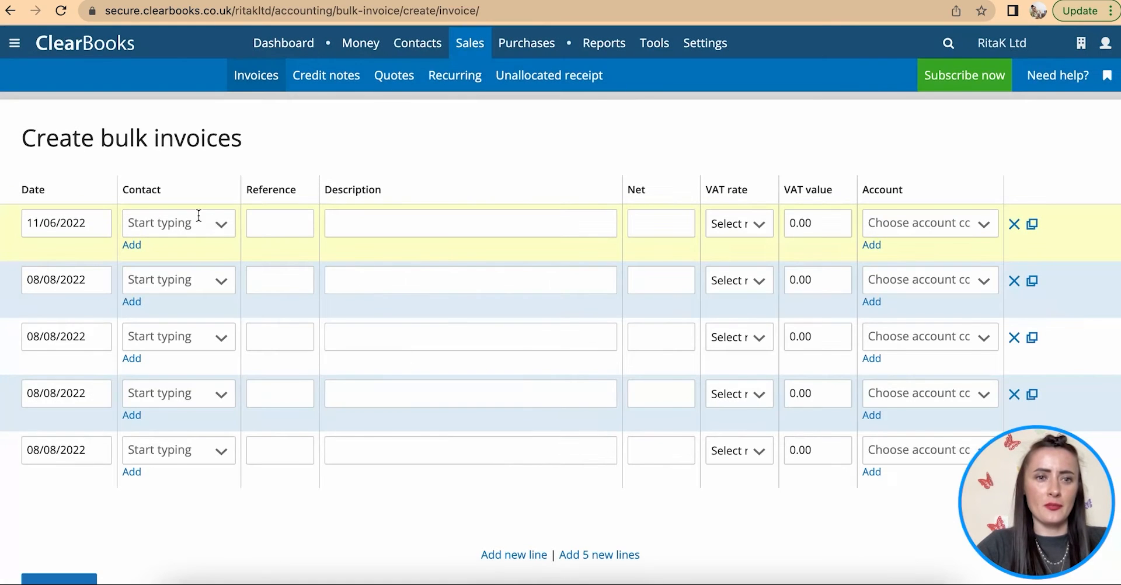
{"action": "left_click", "coordinate": [222, 228]}
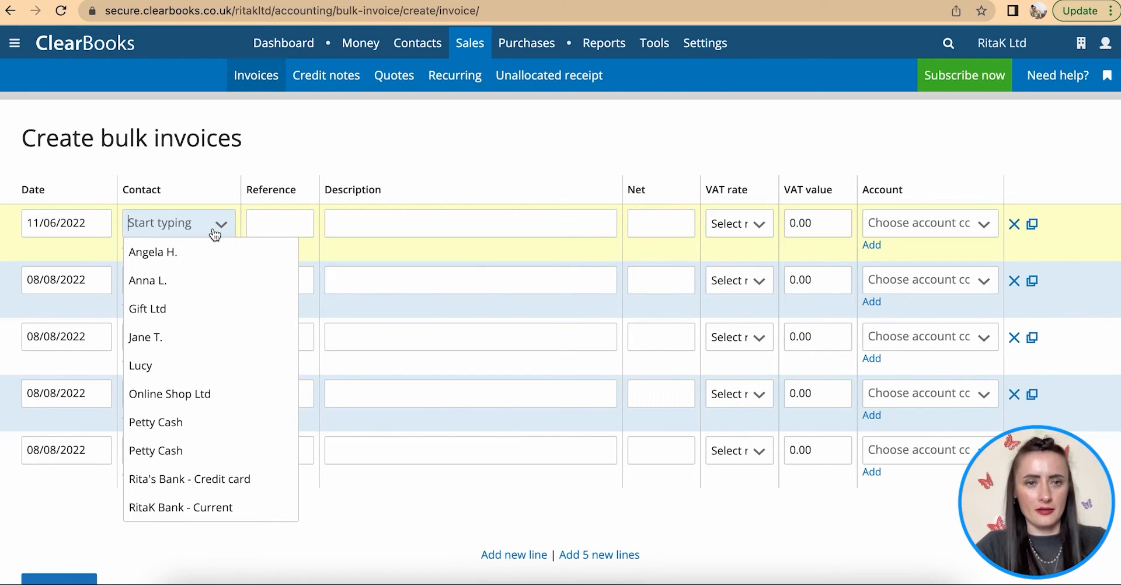
{"action": "left_click", "coordinate": [195, 262]}
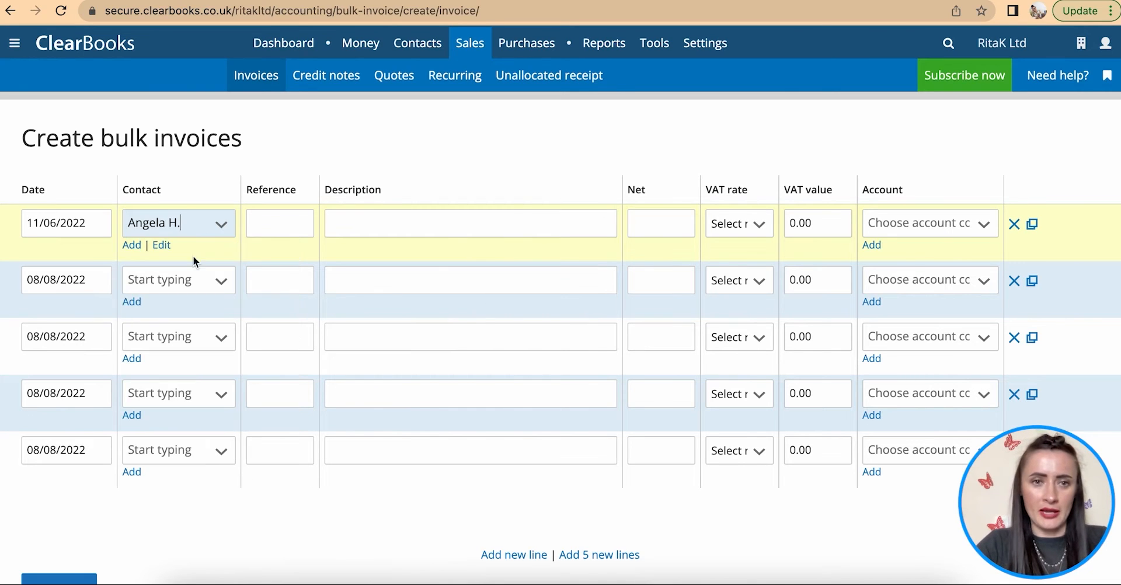
- Give row 1 reference RK-1234, Earrings, 25.00 net, No VAT and account Sales - Earrings
{"action": "left_click", "coordinate": [269, 228]}
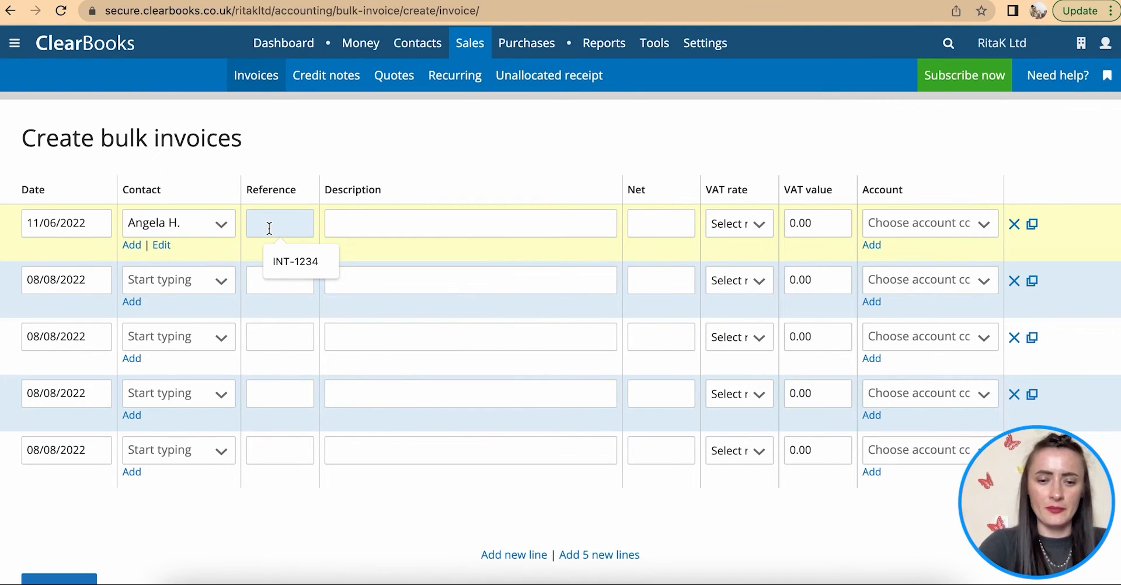
{"action": "type", "text": "RK-1234"}
{"action": "left_click", "coordinate": [391, 228]}
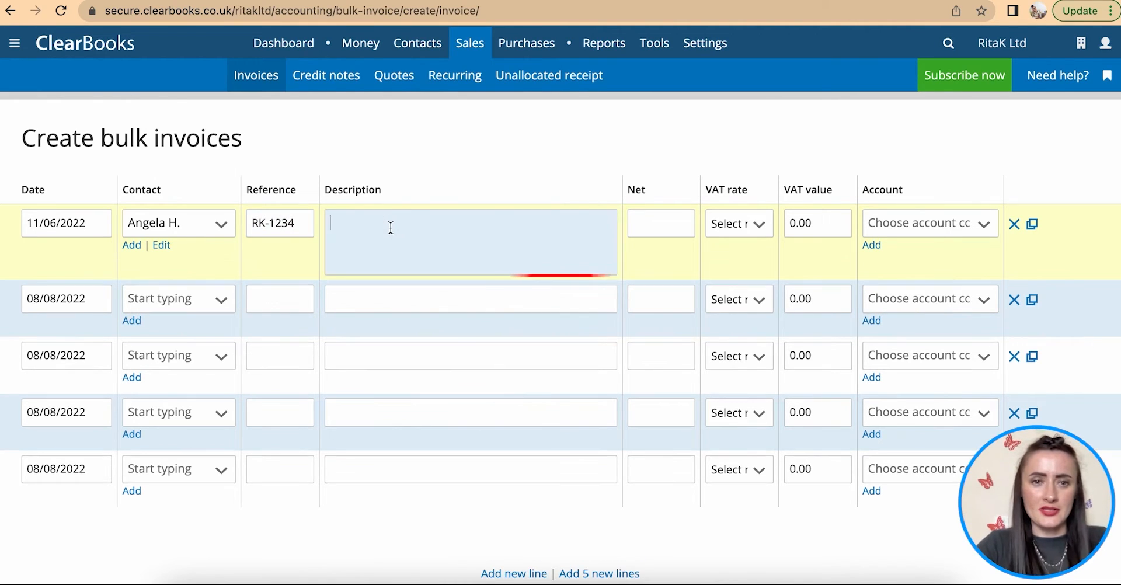
{"action": "type", "text": "Earrings"}
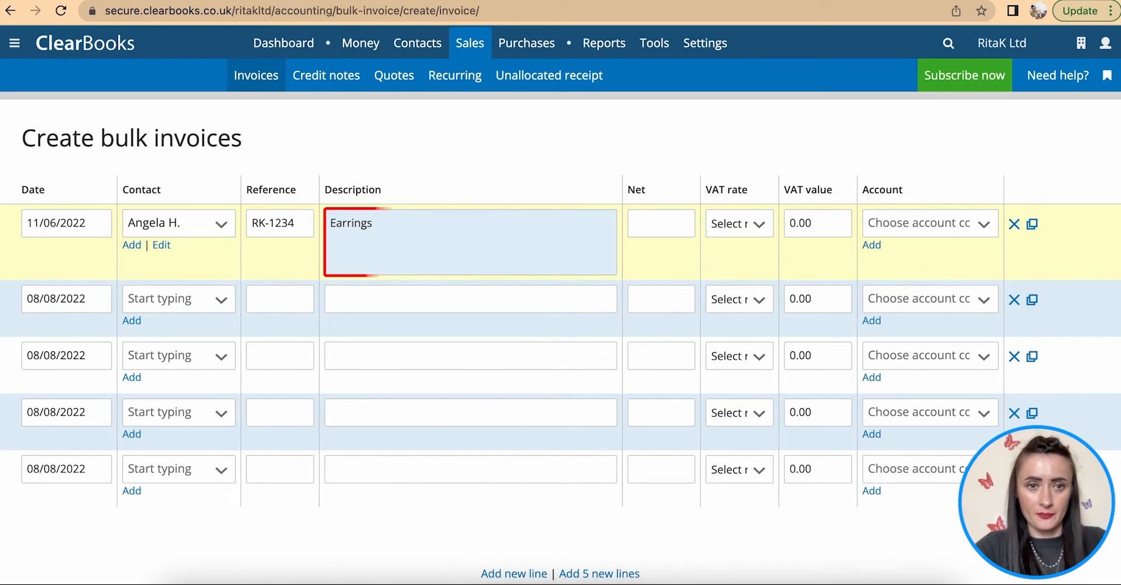
{"action": "left_click", "coordinate": [185, 220]}
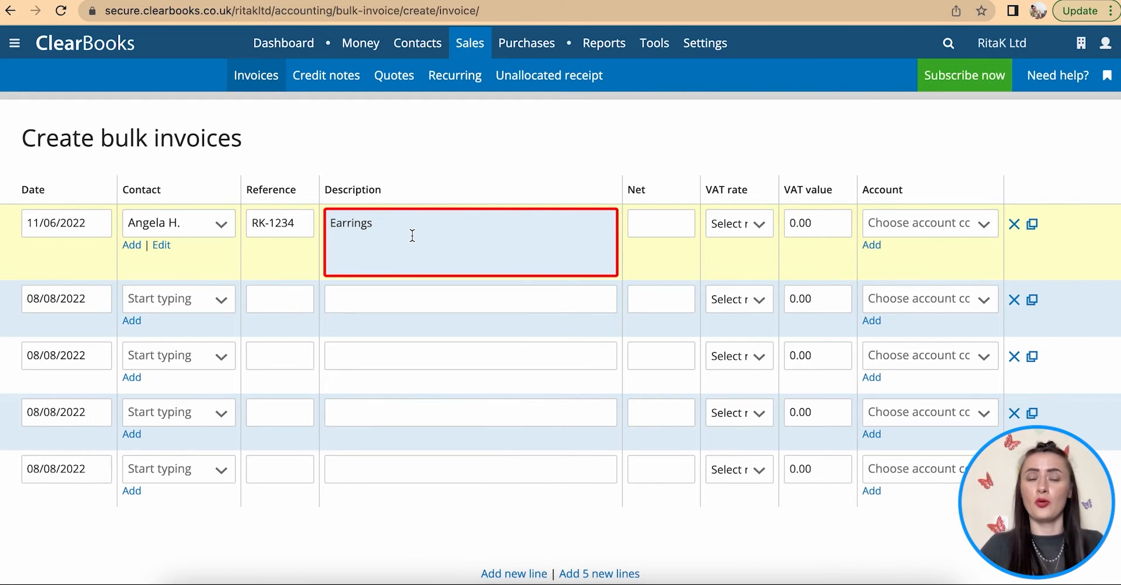
{"action": "left_click", "coordinate": [661, 216]}
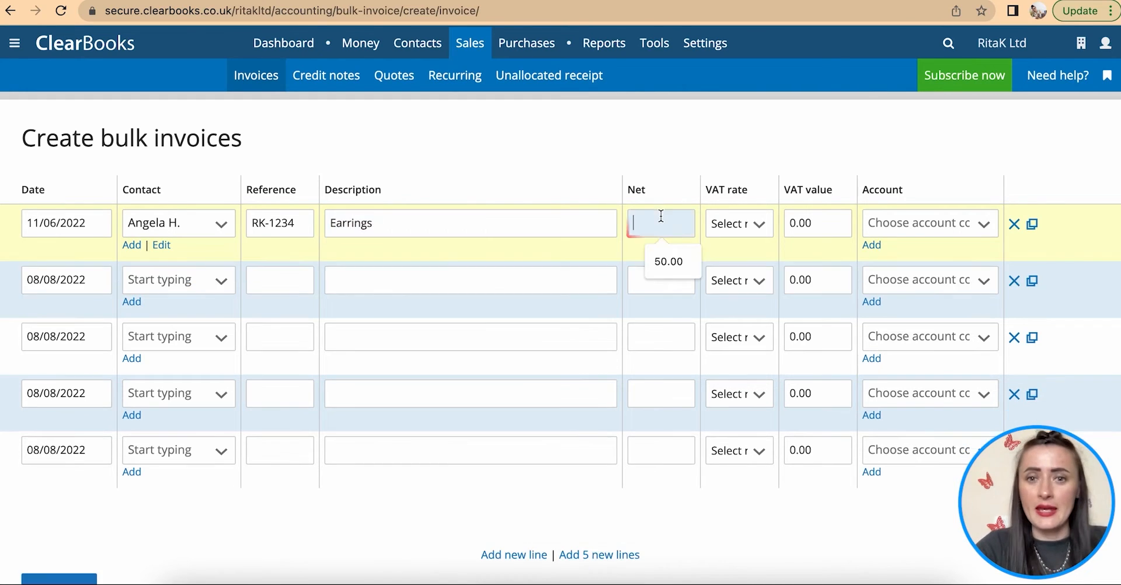
{"action": "type", "text": "25"}
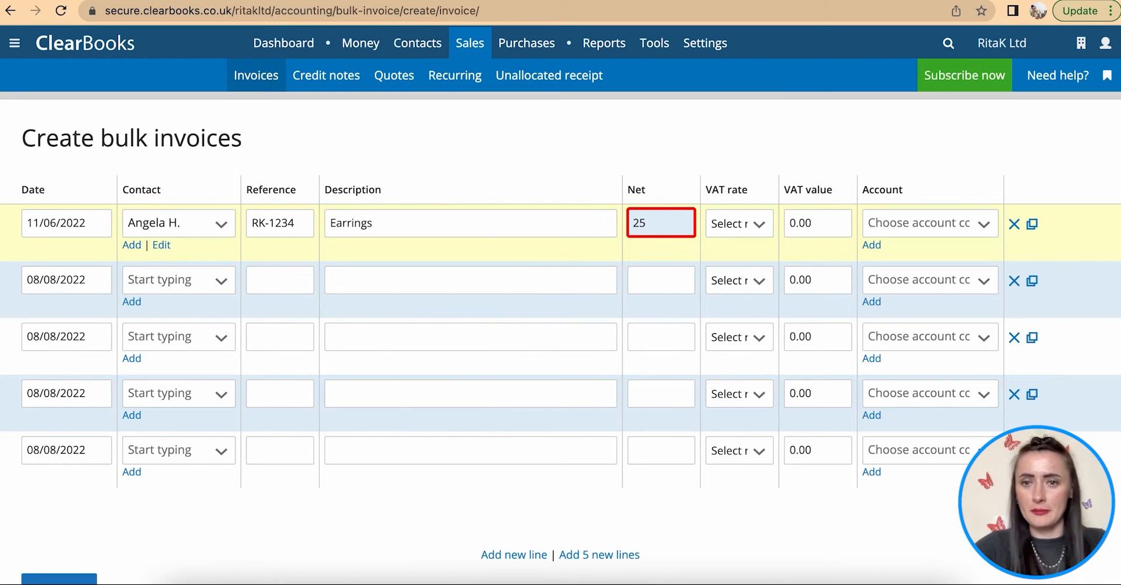
{"action": "left_click", "coordinate": [736, 223]}
{"action": "left_click", "coordinate": [737, 279]}
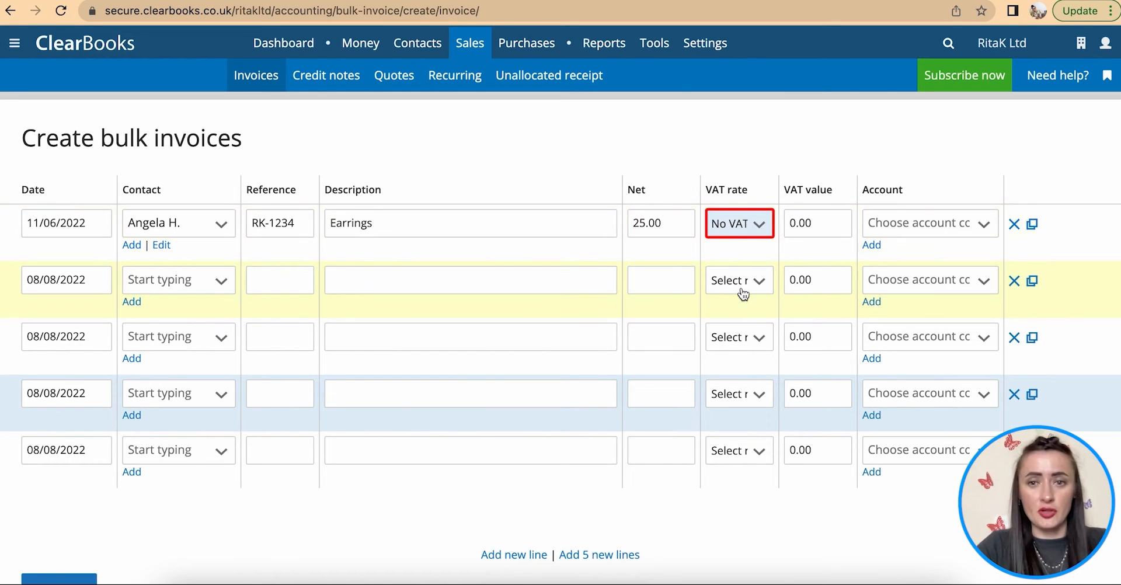
{"action": "left_click", "coordinate": [907, 229]}
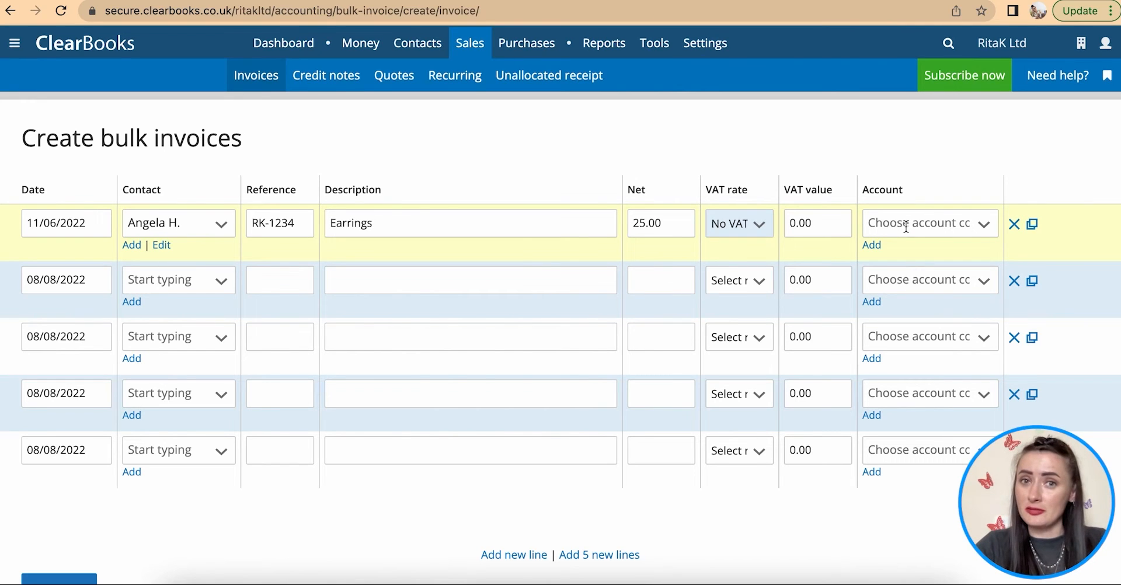
{"action": "left_click", "coordinate": [906, 227]}
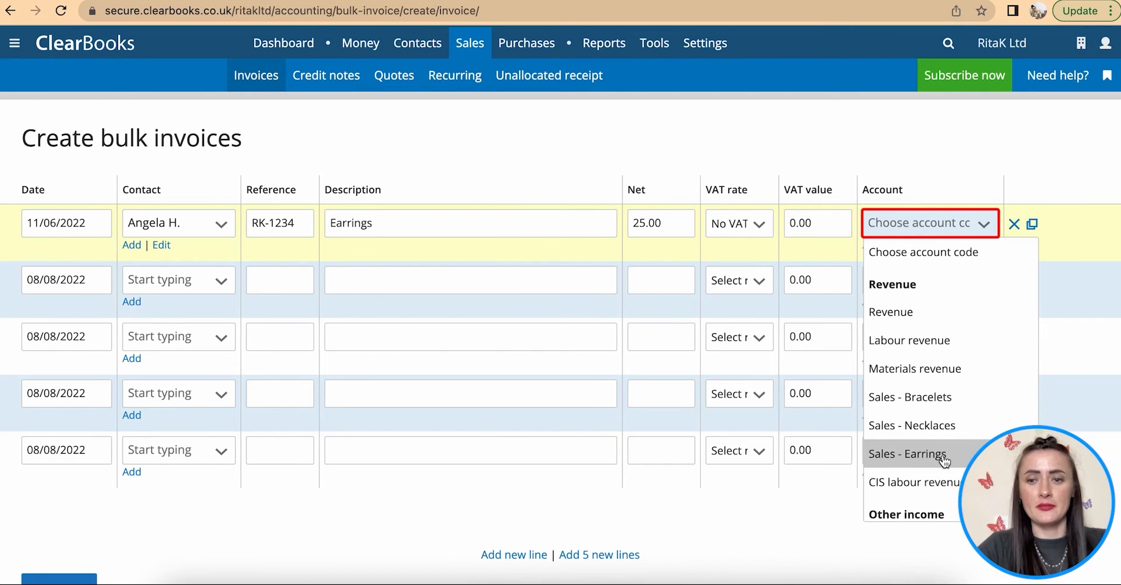
{"action": "left_click", "coordinate": [906, 454]}
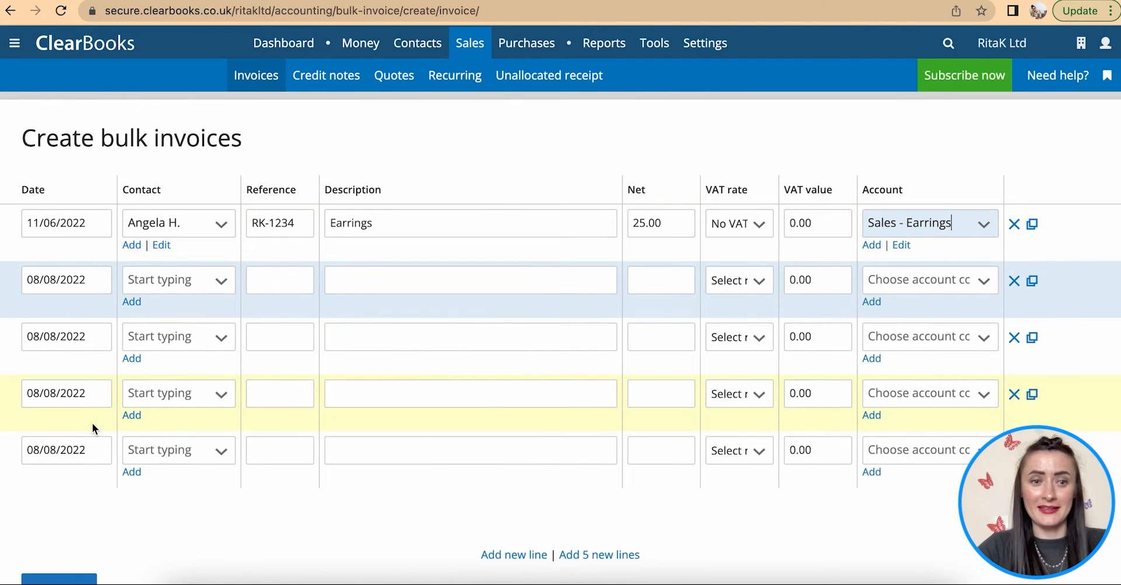
{"action": "scroll", "coordinate": [93, 423], "scroll_direction": "down", "scroll_amount": 2}
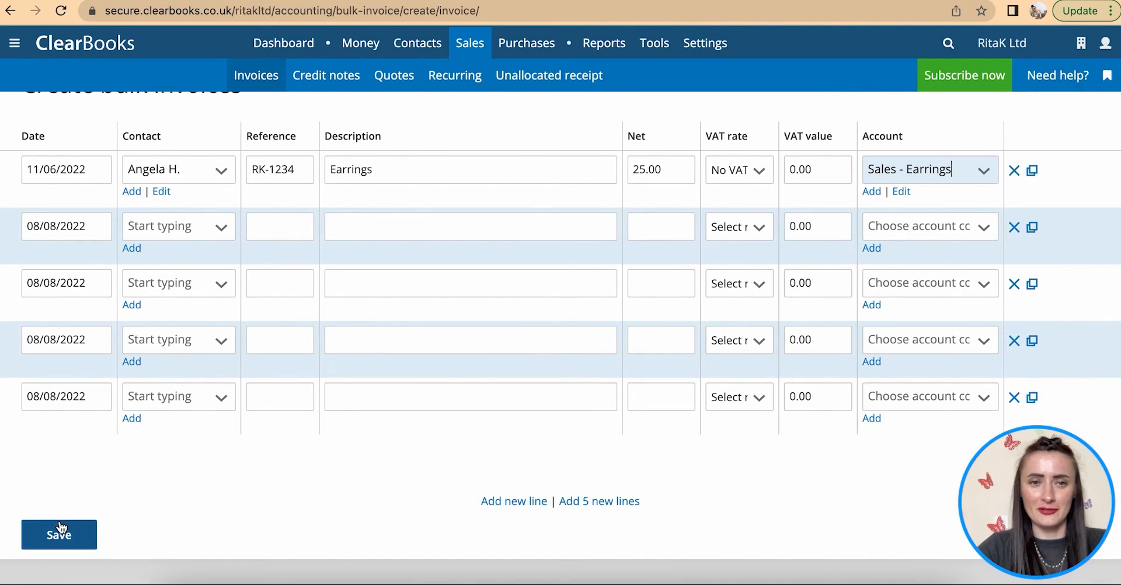
{"action": "scroll", "coordinate": [59, 525], "scroll_direction": "up", "scroll_amount": 2}
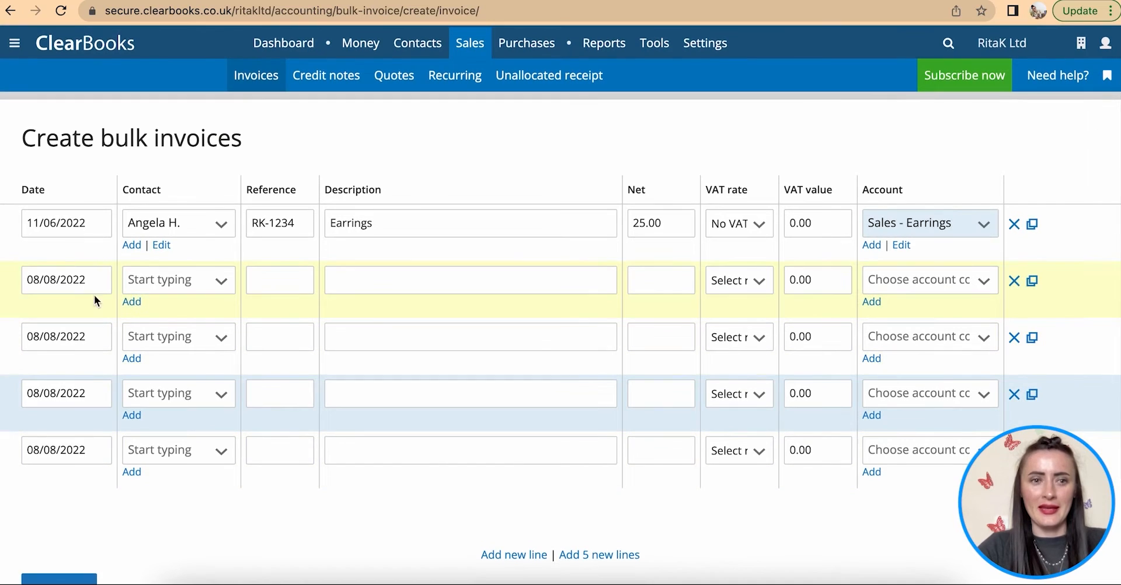
- Date the second bulk invoice row 11/06/2022 and pick its customer
{"action": "left_click", "coordinate": [61, 279]}
{"action": "left_click", "coordinate": [41, 313]}
{"action": "left_click", "coordinate": [41, 312]}
{"action": "left_click", "coordinate": [174, 387]}
{"action": "left_click", "coordinate": [220, 282]}
{"action": "left_click", "coordinate": [207, 346]}
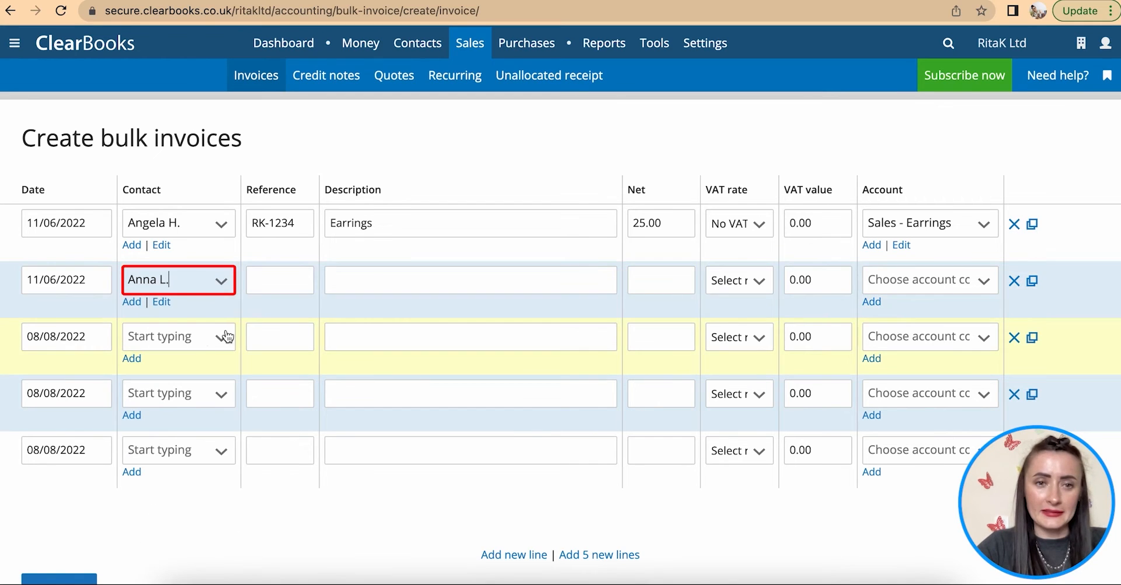
- Give row 2 reference RK-1235, Necklace, 45.00 net, No VAT and account Sales - Necklaces
{"action": "left_click", "coordinate": [260, 281]}
{"action": "type", "text": "RK-1235"}
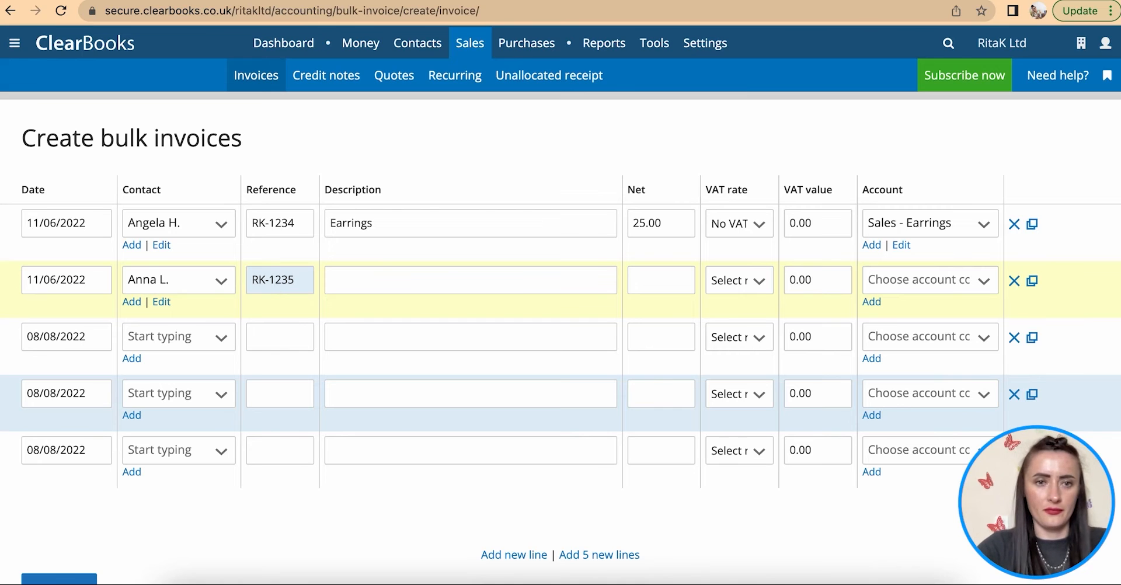
{"action": "left_click", "coordinate": [368, 289]}
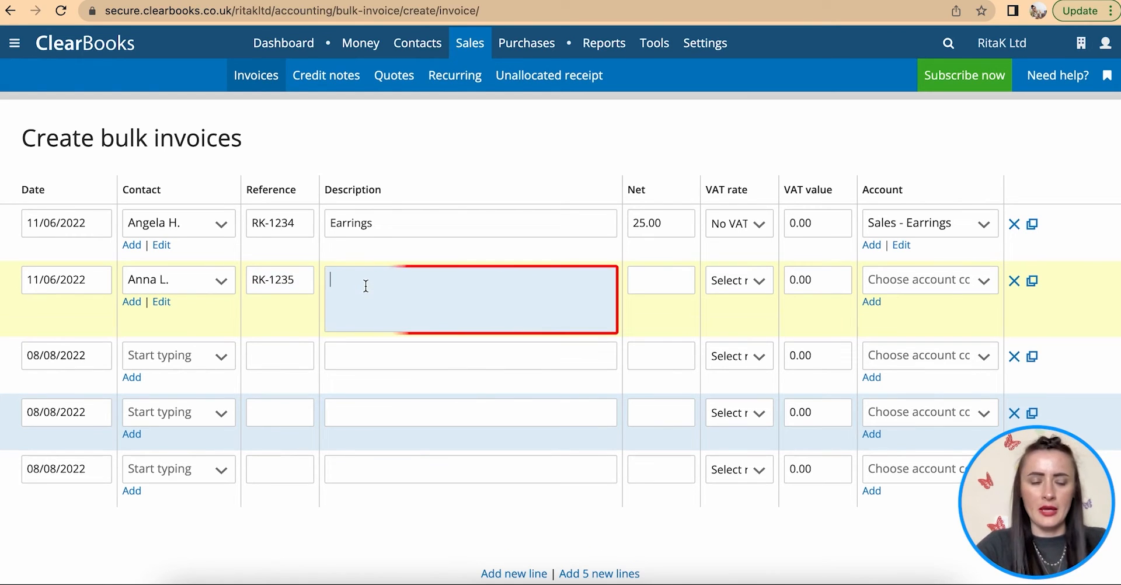
{"action": "type", "text": "Necklace"}
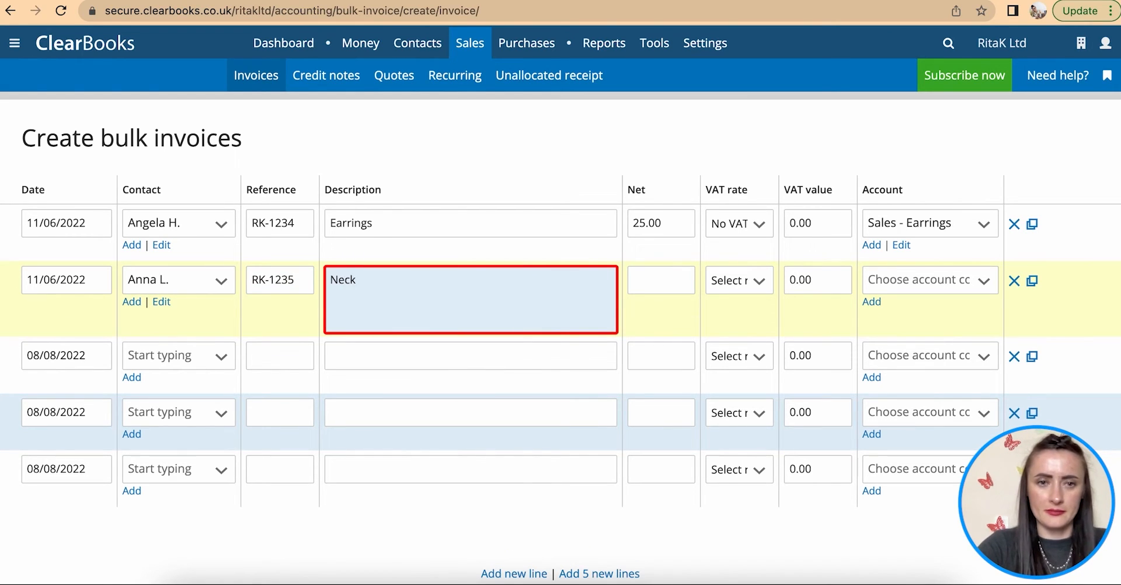
{"action": "left_click", "coordinate": [653, 280]}
{"action": "type", "text": "45"}
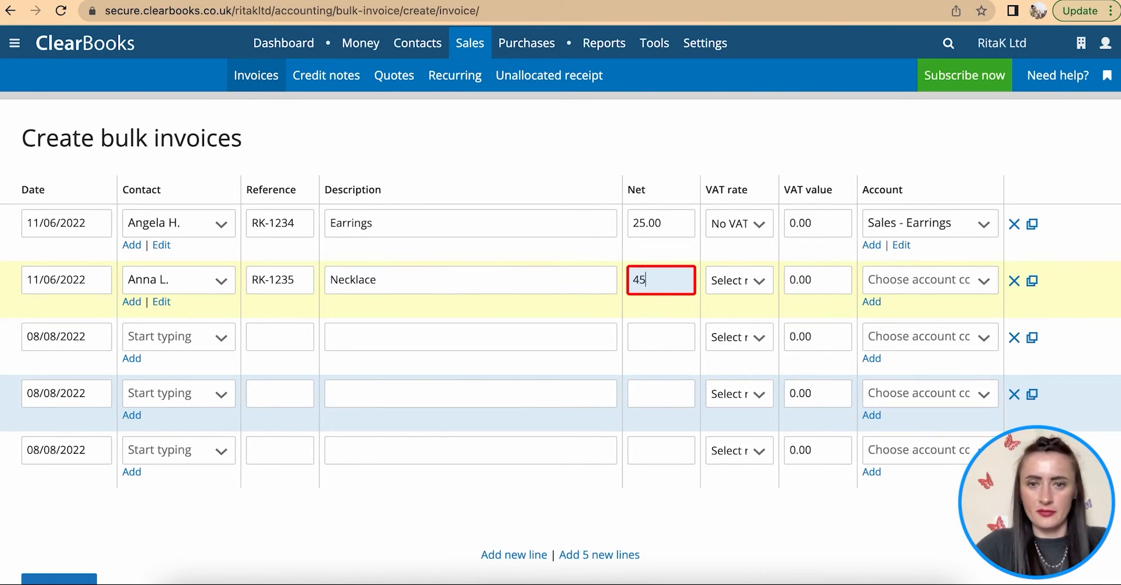
{"action": "left_click", "coordinate": [753, 281]}
{"action": "left_click", "coordinate": [747, 337]}
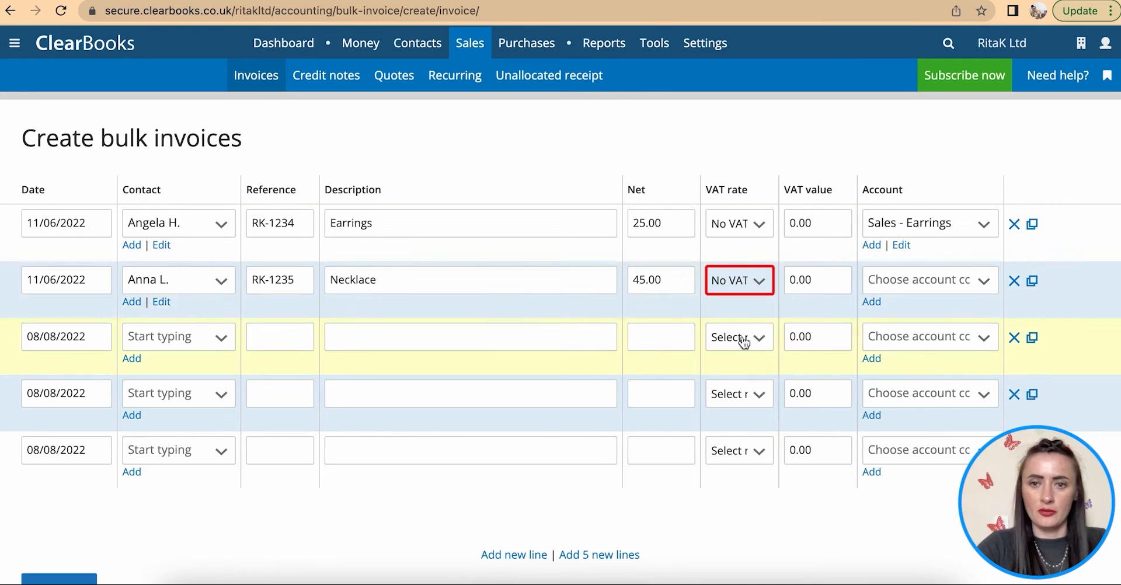
{"action": "left_click", "coordinate": [916, 282]}
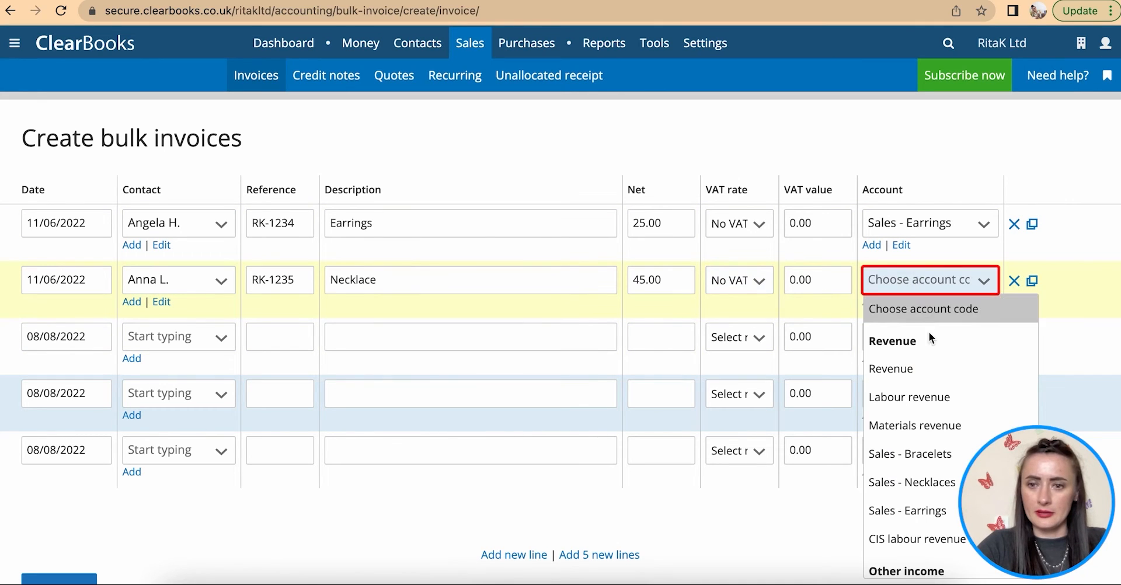
{"action": "left_click", "coordinate": [957, 489]}
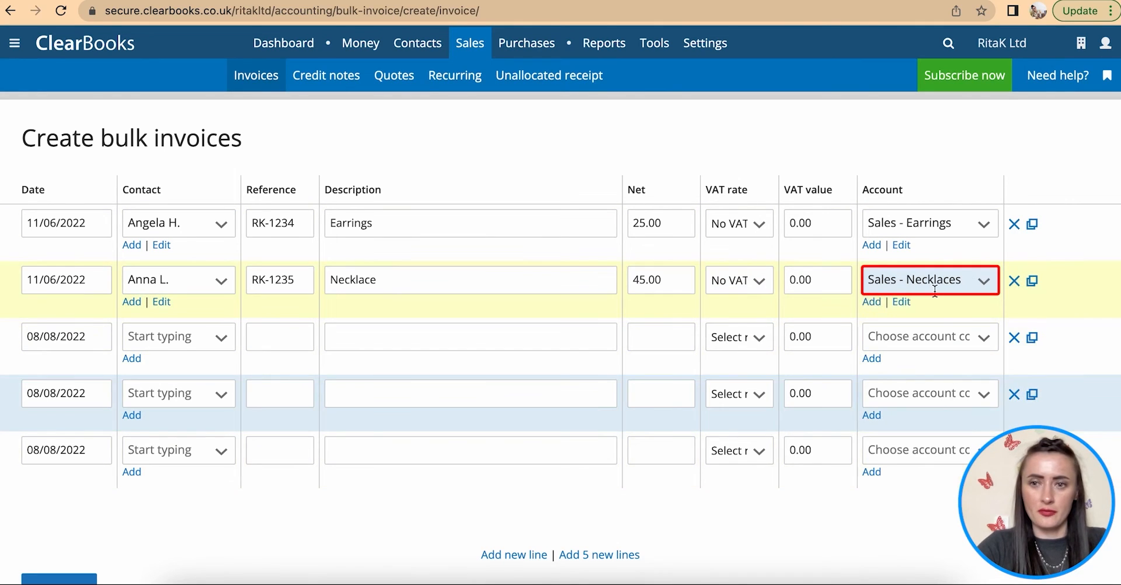
- Complete rows 3-5 (Bracelet 35.00, Earrings 15.00, Earrings 10.00) and review all five lines
{"action": "left_click", "coordinate": [96, 338]}
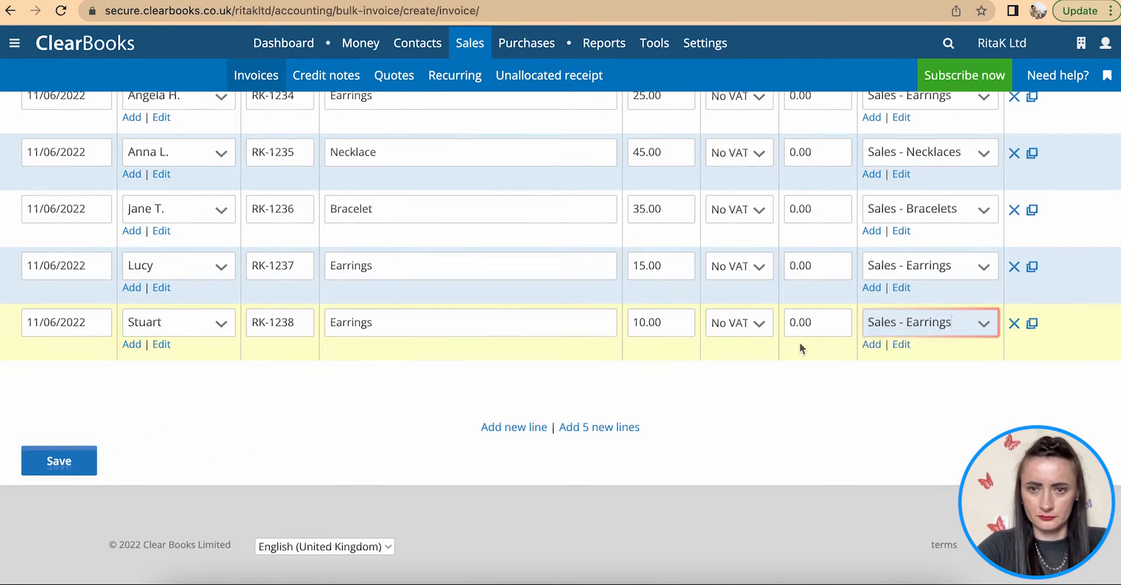
{"action": "scroll", "coordinate": [800, 343], "scroll_direction": "up", "scroll_amount": 2}
{"action": "scroll", "coordinate": [706, 370], "scroll_direction": "up", "scroll_amount": 1}
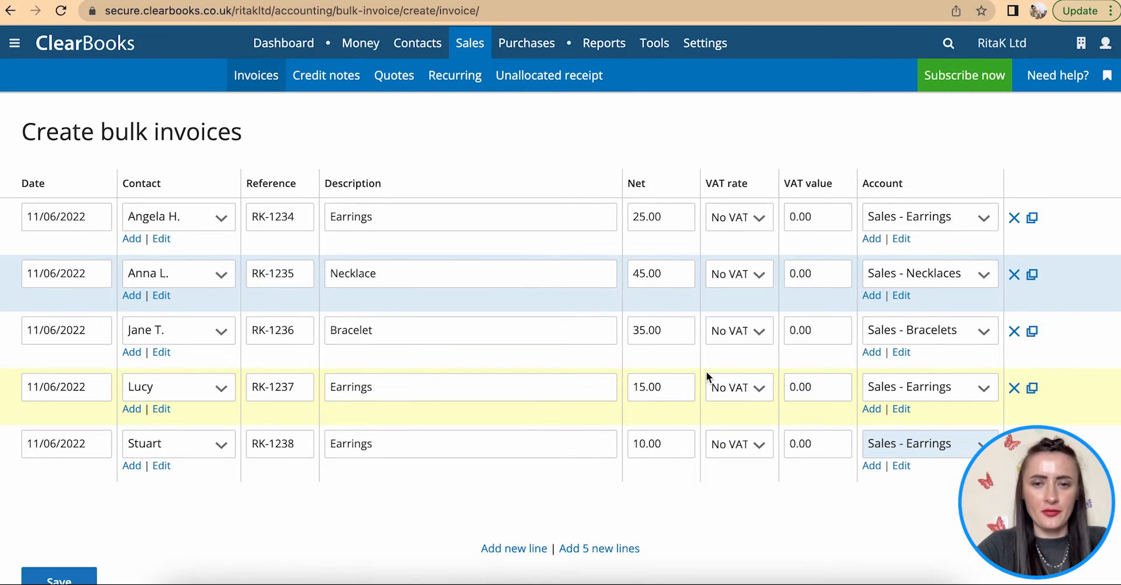
{"action": "scroll", "coordinate": [706, 371], "scroll_direction": "down", "scroll_amount": 2}
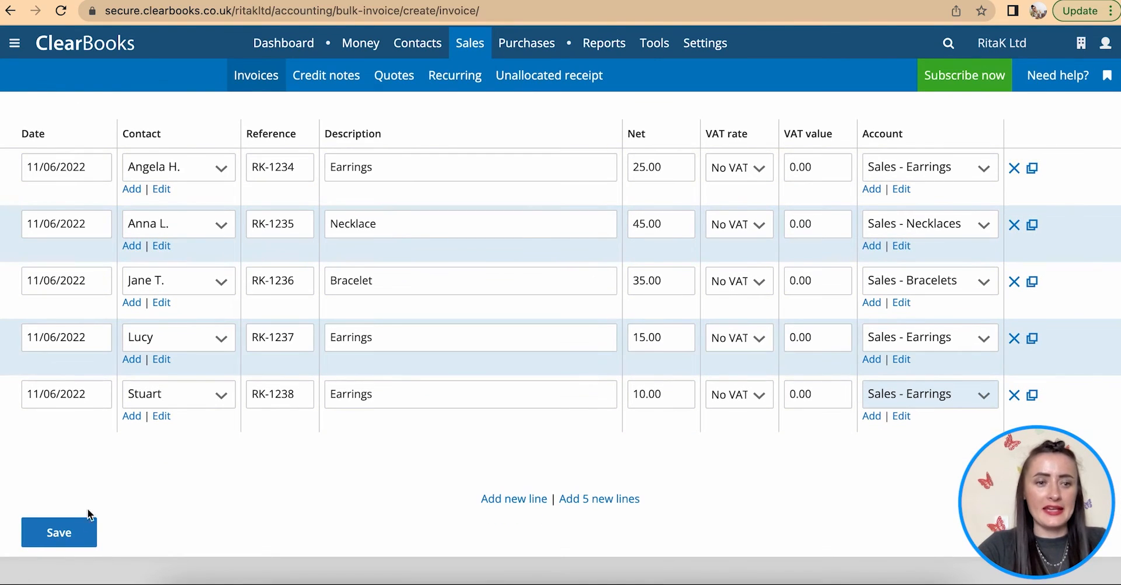
- Save the five bulk invoices and view them in the unpaid invoices list
{"action": "left_click", "coordinate": [74, 533]}
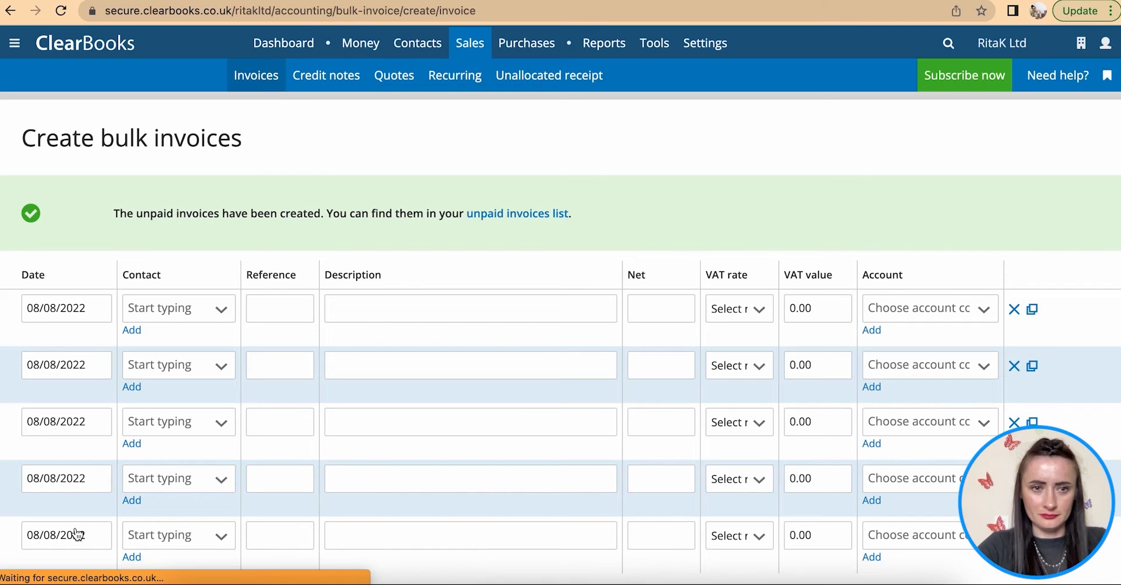
{"action": "left_click", "coordinate": [257, 76]}
{"action": "scroll", "coordinate": [354, 231], "scroll_direction": "down", "scroll_amount": 4}
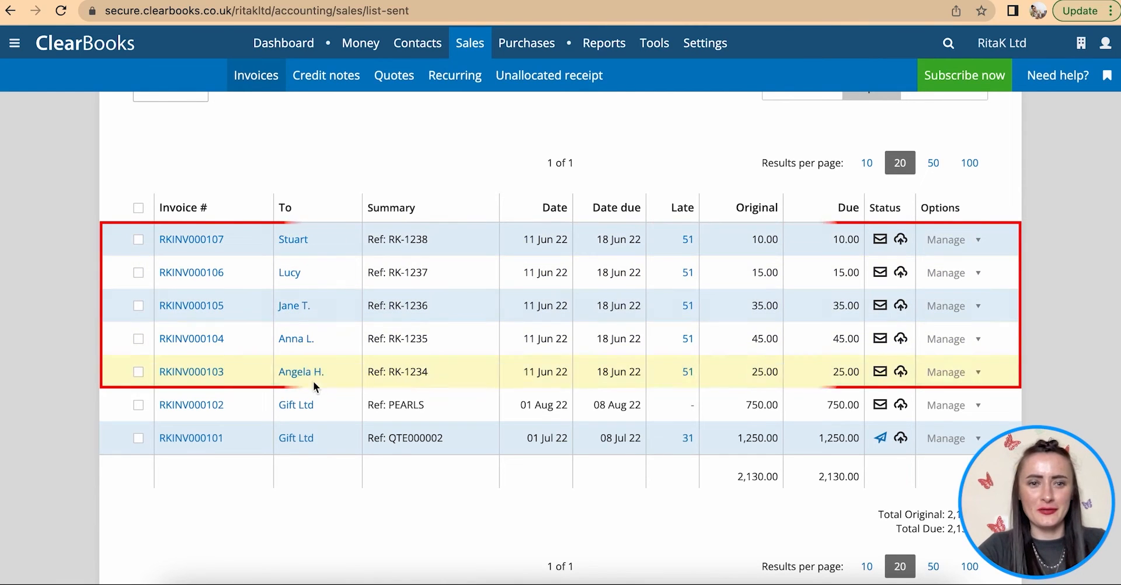
- Mark invoice RKINV000103 as Hand delivered and return to the unpaid invoices list
{"action": "left_click", "coordinate": [881, 374]}
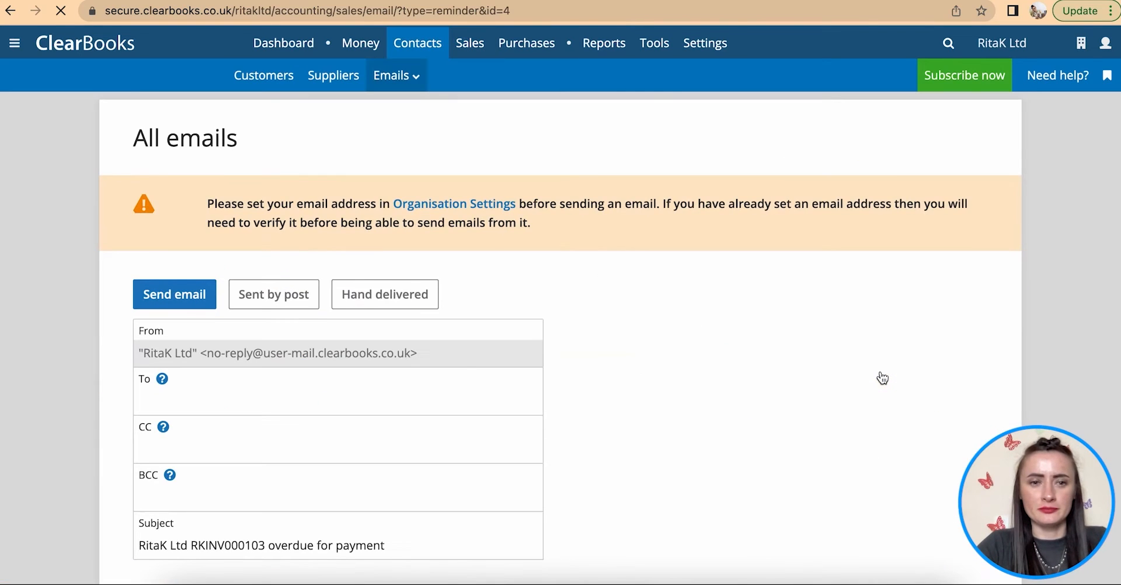
{"action": "scroll", "coordinate": [316, 330], "scroll_direction": "down", "scroll_amount": 2}
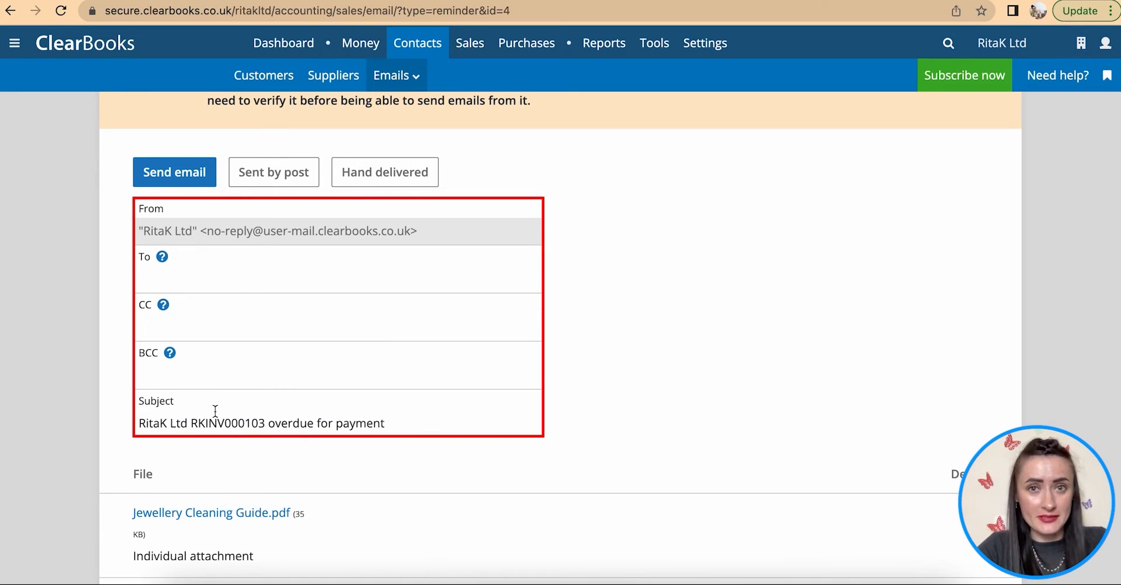
{"action": "left_click", "coordinate": [398, 174]}
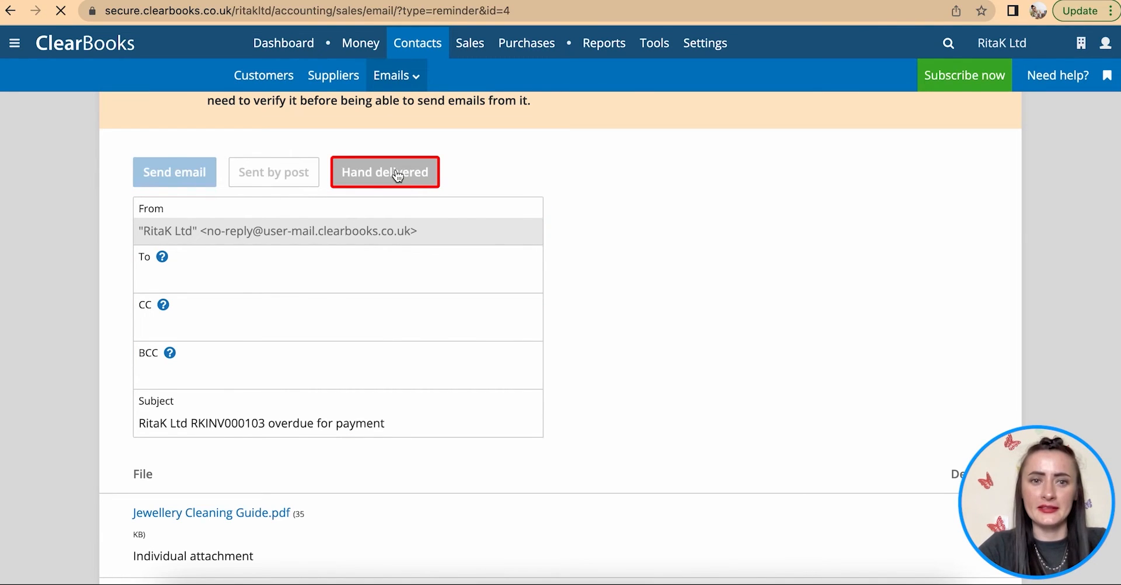
{"action": "left_click", "coordinate": [257, 75]}
{"action": "scroll", "coordinate": [443, 298], "scroll_direction": "down", "scroll_amount": 2}
{"action": "scroll", "coordinate": [443, 297], "scroll_direction": "down", "scroll_amount": 1}
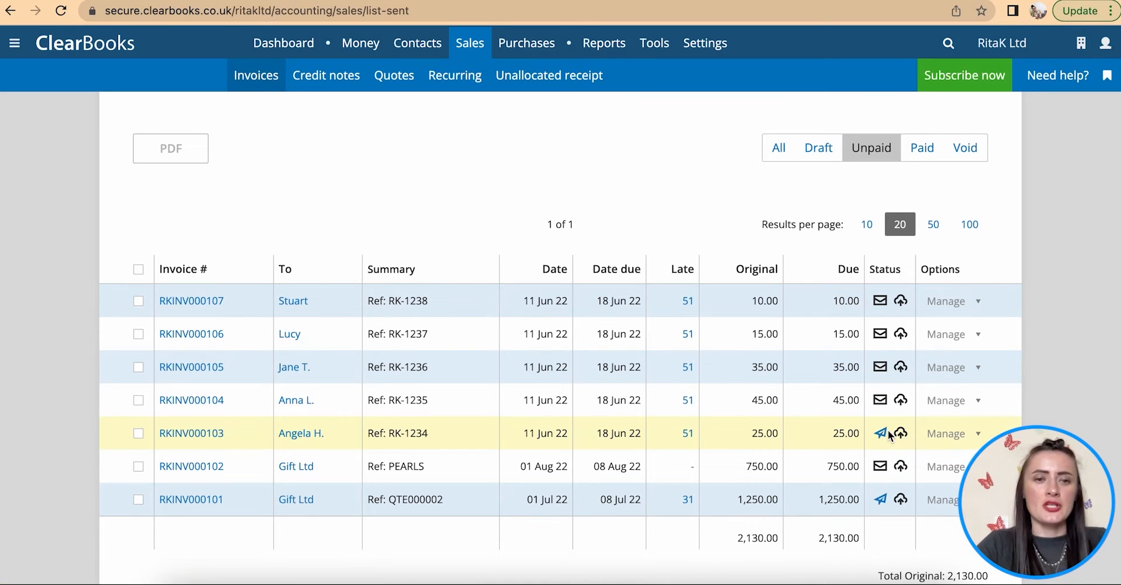
{"action": "scroll", "coordinate": [889, 435], "scroll_direction": "up", "scroll_amount": 2}
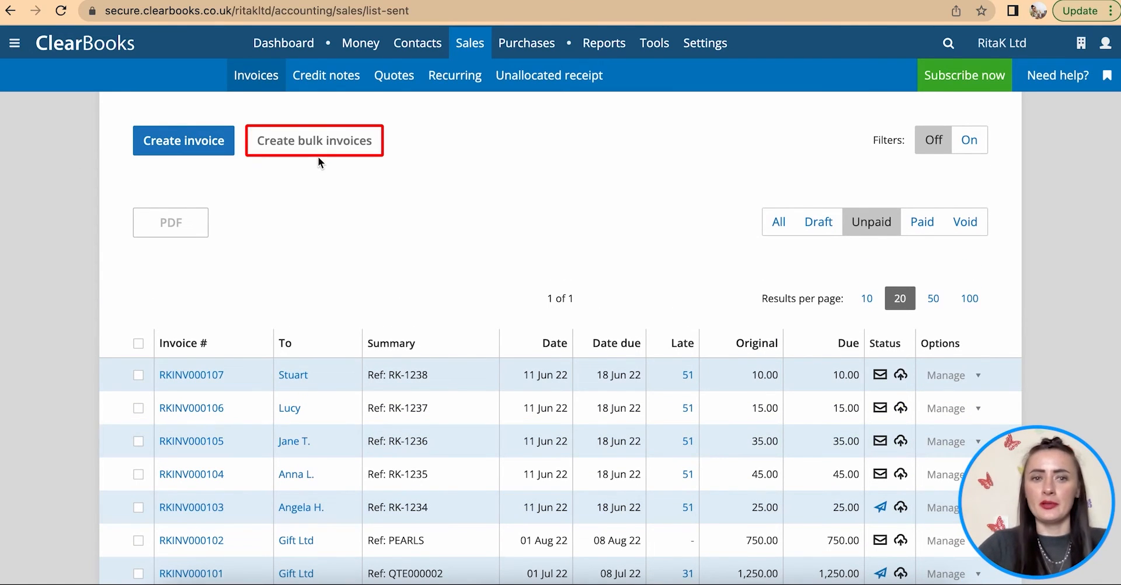
- Start a new invoice for the customer dated 11/06/2022, due 18/06/2022
{"action": "left_click", "coordinate": [186, 146]}
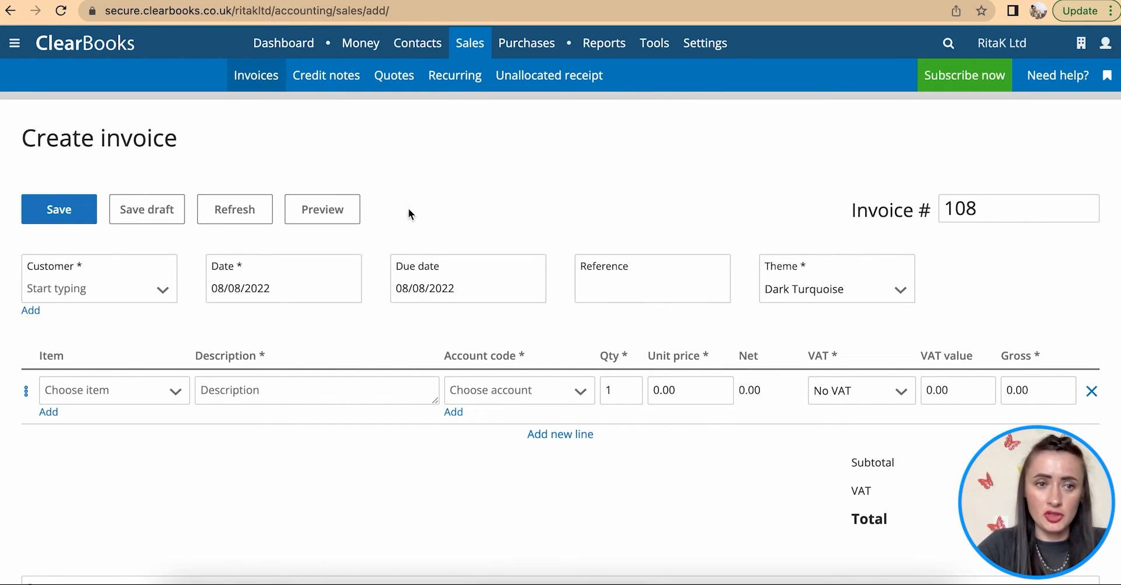
{"action": "left_click", "coordinate": [169, 285]}
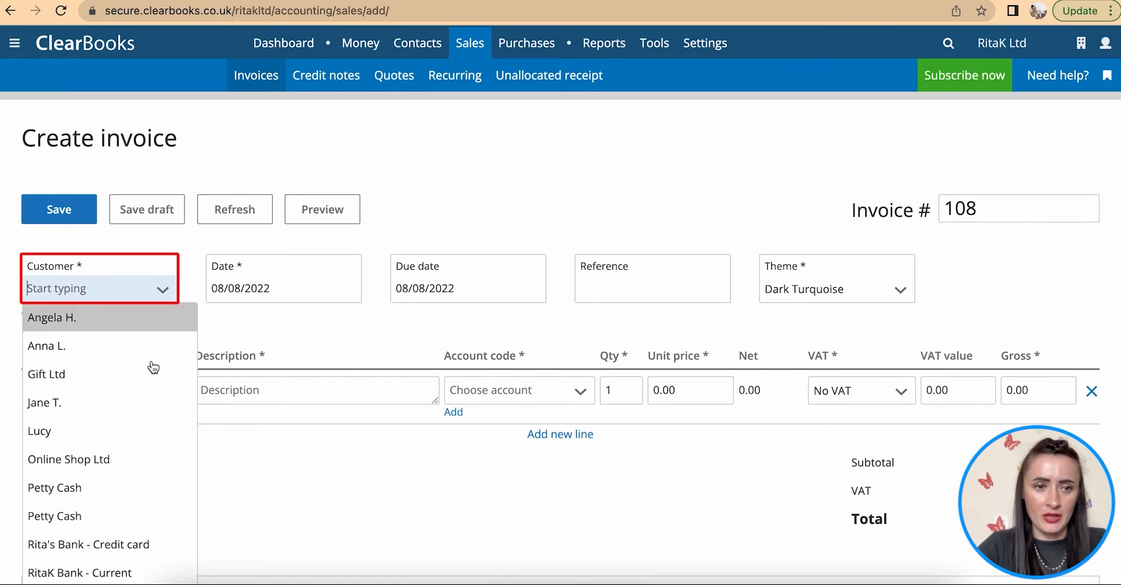
{"action": "left_click", "coordinate": [132, 430]}
{"action": "left_click", "coordinate": [303, 287]}
{"action": "left_click", "coordinate": [227, 320]}
{"action": "left_click", "coordinate": [226, 320]}
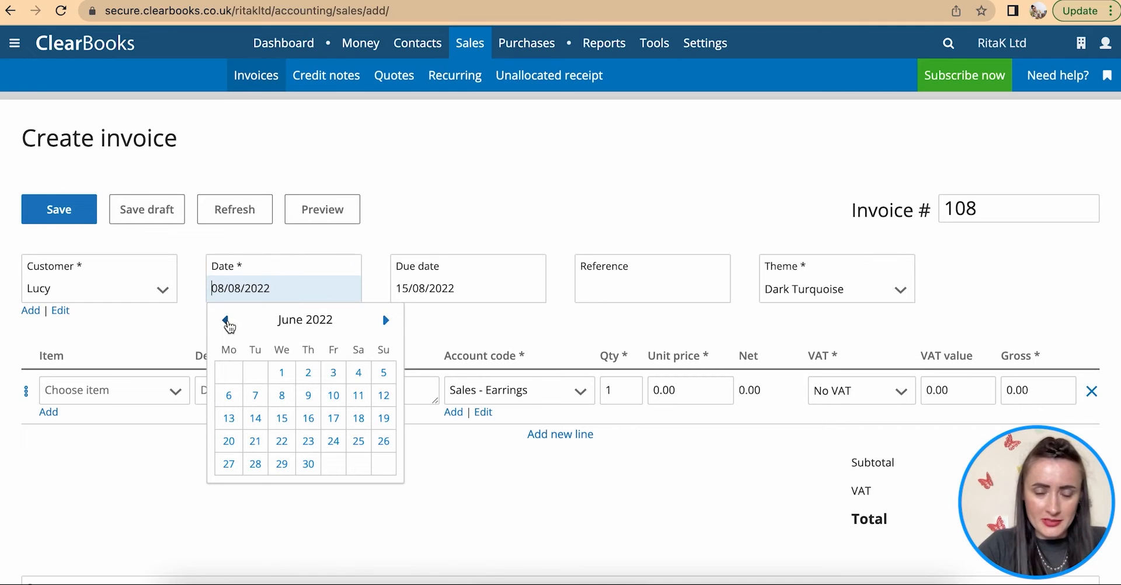
{"action": "left_click", "coordinate": [369, 396]}
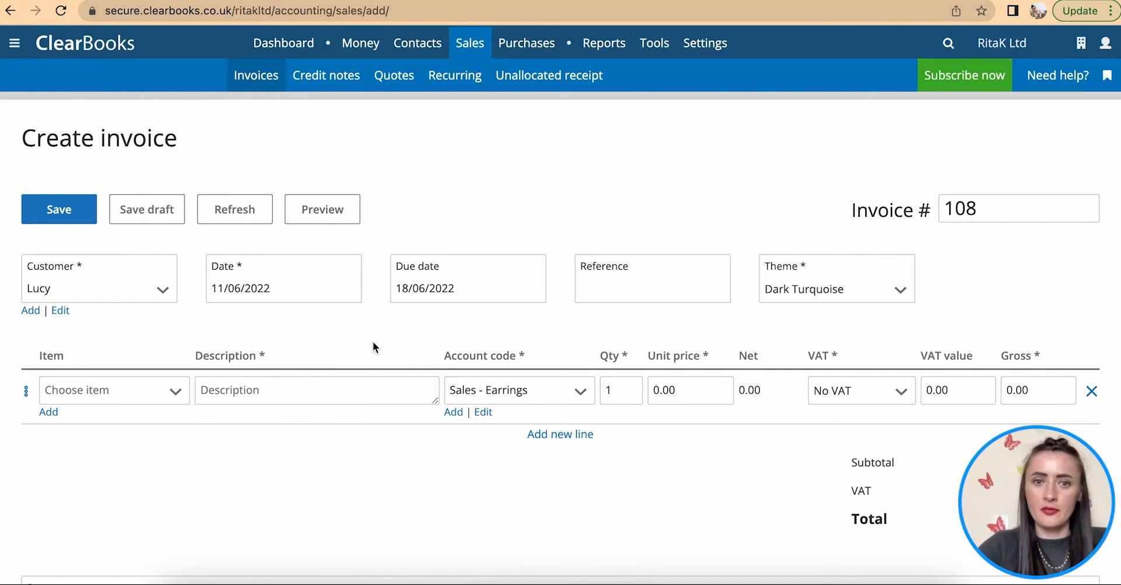
{"action": "left_click", "coordinate": [481, 286]}
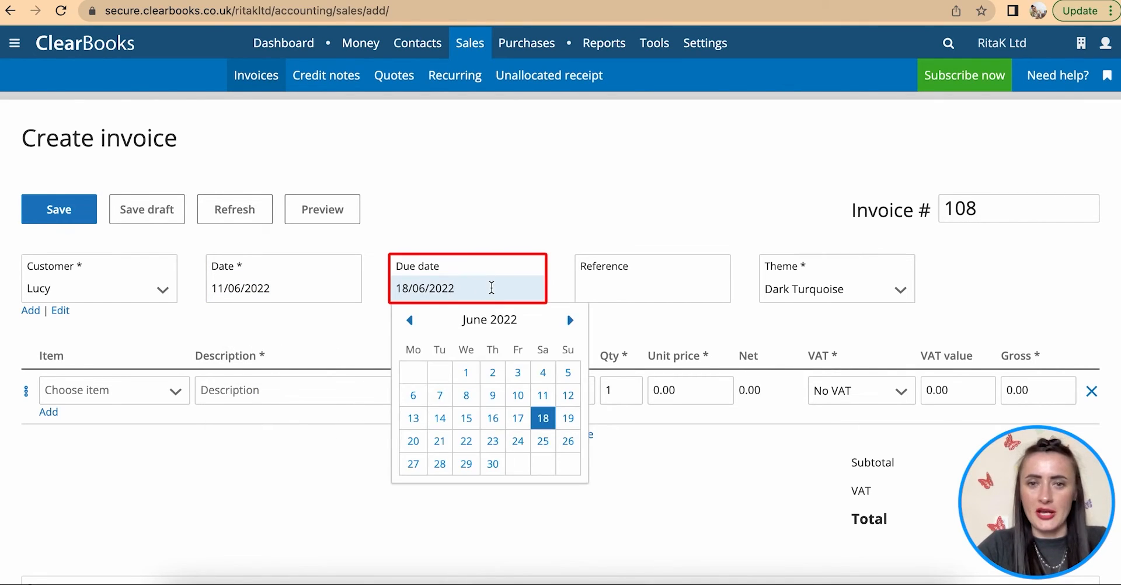
{"action": "left_click", "coordinate": [660, 328]}
{"action": "scroll", "coordinate": [622, 271], "scroll_direction": "down", "scroll_amount": 2}
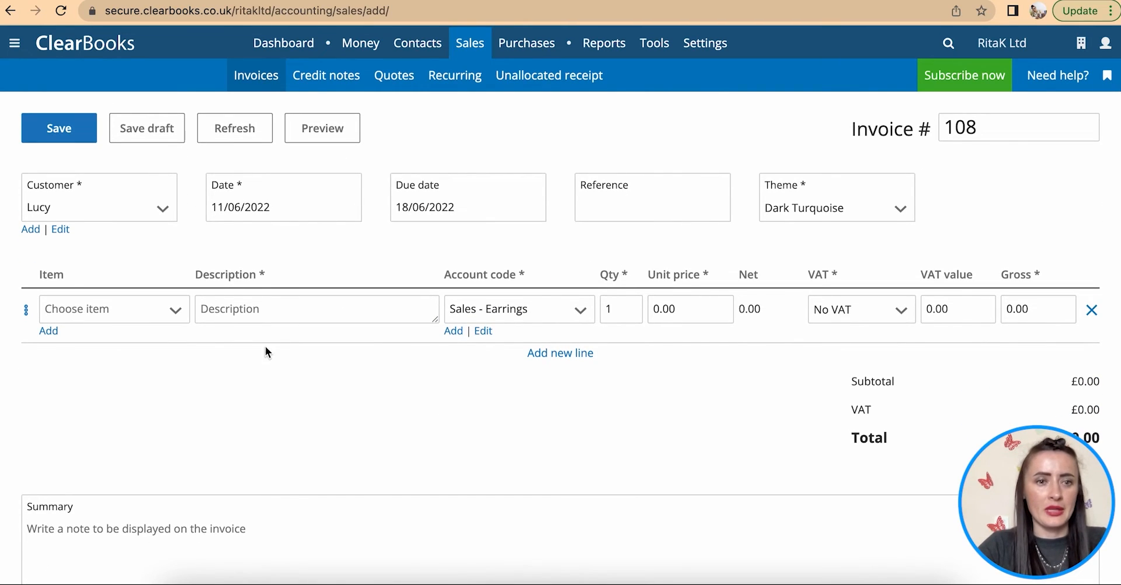
- Add the first line: Bracelet at 15.00 on Sales - Bracelets
{"action": "left_click", "coordinate": [234, 309]}
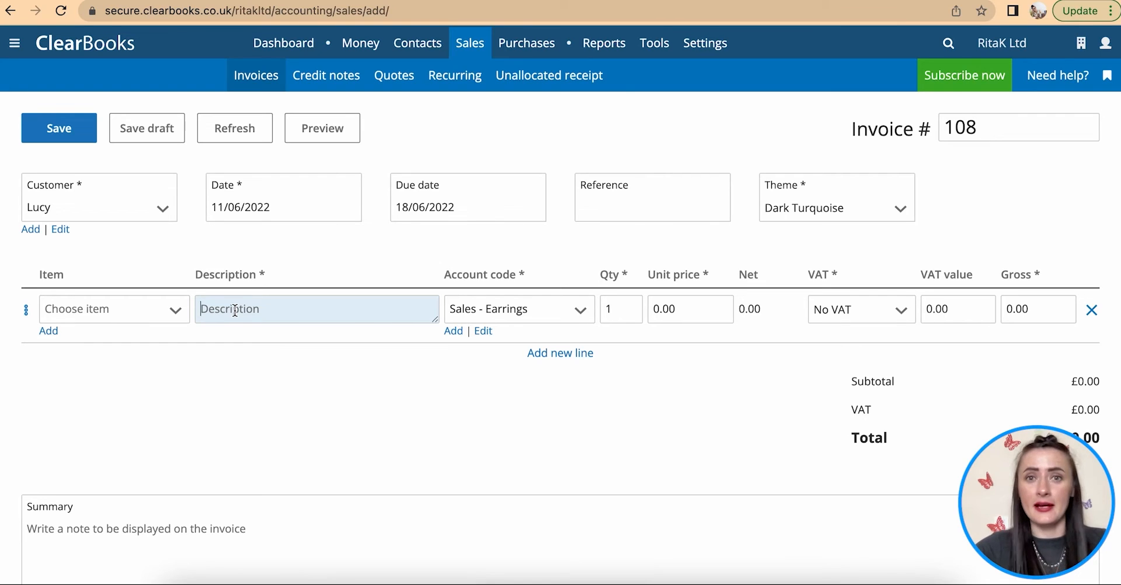
{"action": "type", "text": "Bracelet"}
{"action": "left_click", "coordinate": [519, 309]}
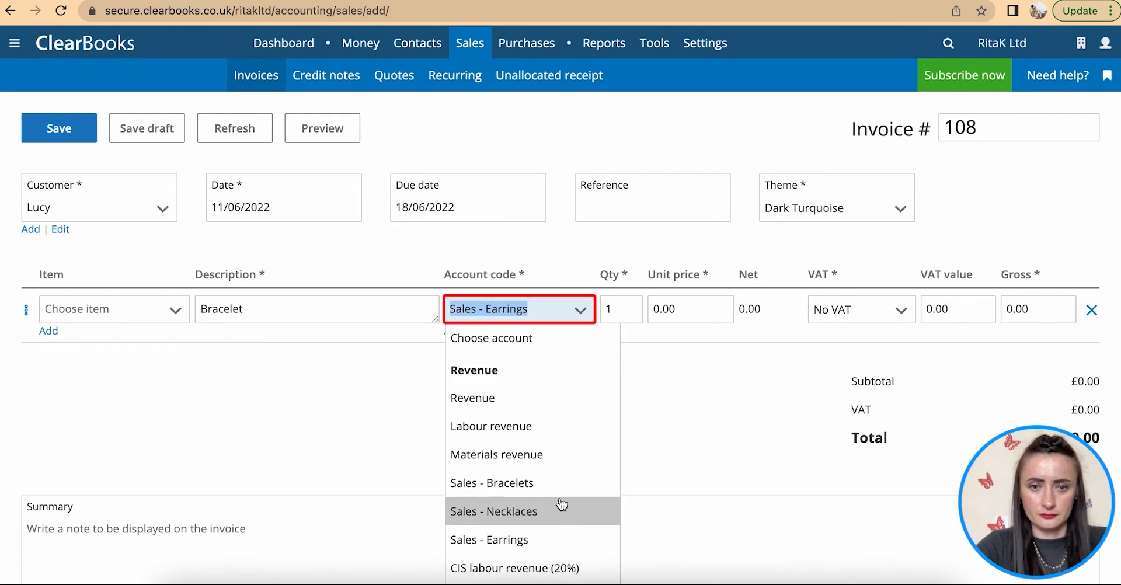
{"action": "left_click", "coordinate": [500, 483]}
{"action": "left_click", "coordinate": [708, 310]}
{"action": "type", "text": "15"}
- Add a second line: Necklace at 25.00 on Sales - Necklaces
{"action": "left_click", "coordinate": [532, 357]}
{"action": "left_click", "coordinate": [304, 363]}
{"action": "type", "text": "Necklace"}
{"action": "left_click", "coordinate": [480, 368]}
{"action": "left_click", "coordinate": [497, 526]}
{"action": "left_click", "coordinate": [686, 364]}
{"action": "type", "text": "25"}
{"action": "left_click", "coordinate": [548, 409]}
{"action": "left_click", "coordinate": [548, 416]}
{"action": "left_click", "coordinate": [496, 555]}
- Add a third line: Earrings at 15.00
{"action": "left_click", "coordinate": [398, 419]}
{"action": "type", "text": "Earrings"}
{"action": "left_click", "coordinate": [691, 421]}
{"action": "type", "text": "15"}
{"action": "left_click", "coordinate": [765, 477]}
{"action": "scroll", "coordinate": [766, 478], "scroll_direction": "down", "scroll_amount": 1}
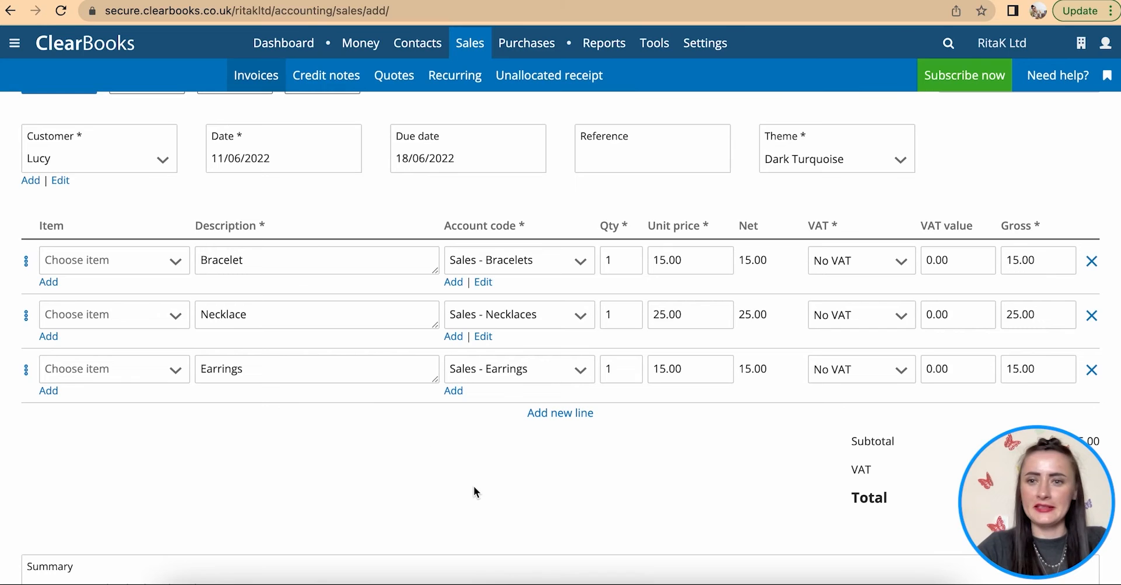
{"action": "scroll", "coordinate": [475, 487], "scroll_direction": "down", "scroll_amount": 10}
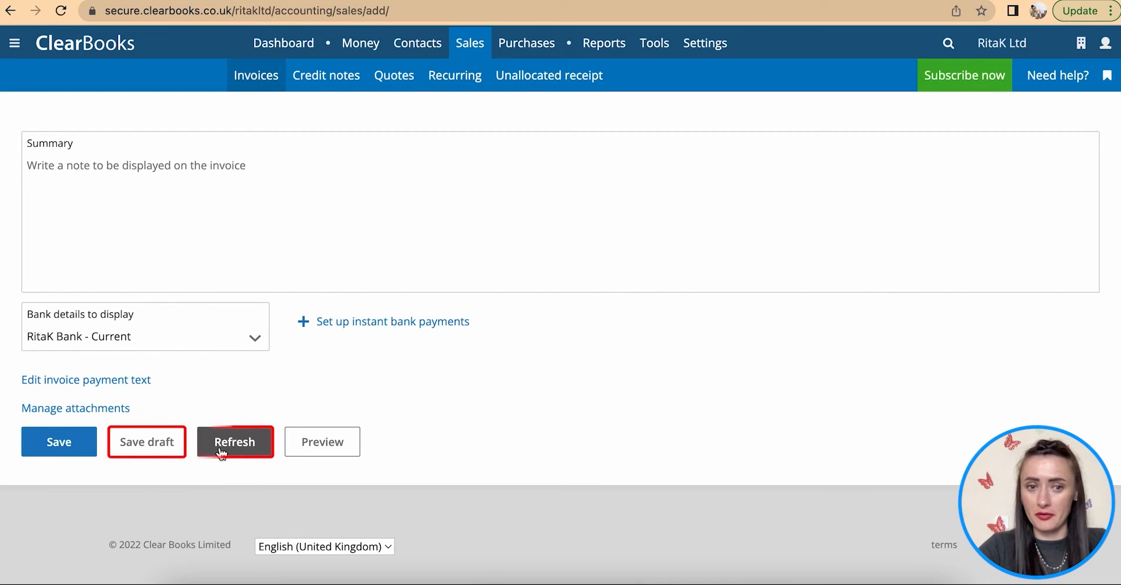
- Review the GBP 55.00 invoice's PDF preview, then save it as RKINV000108
{"action": "left_click", "coordinate": [314, 447]}
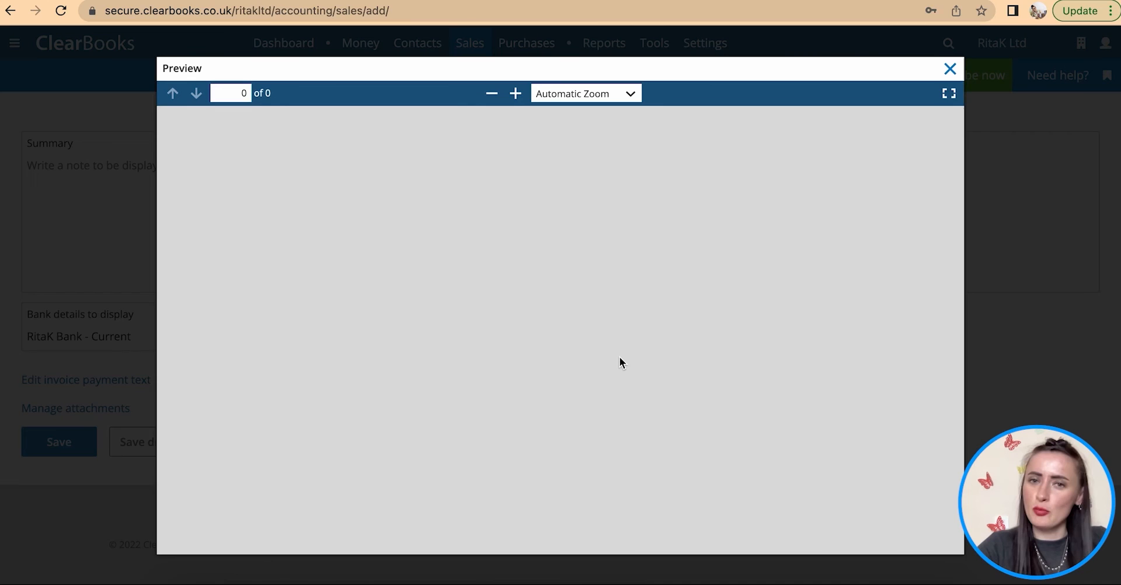
{"action": "scroll", "coordinate": [620, 357], "scroll_direction": "down", "scroll_amount": 1}
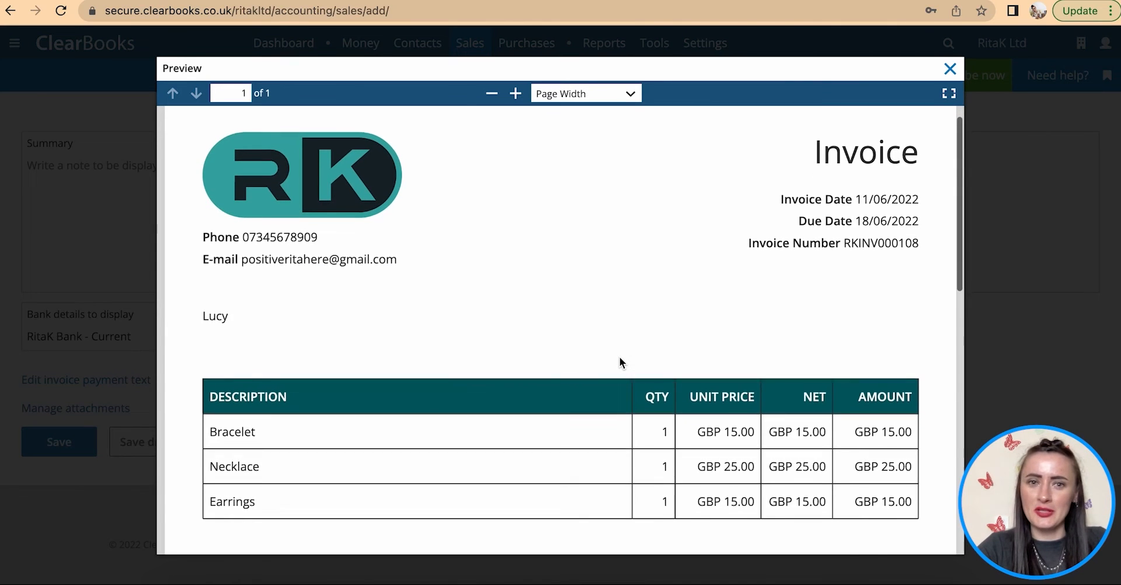
{"action": "scroll", "coordinate": [619, 358], "scroll_direction": "down", "scroll_amount": 3}
{"action": "scroll", "coordinate": [618, 364], "scroll_direction": "down", "scroll_amount": 3}
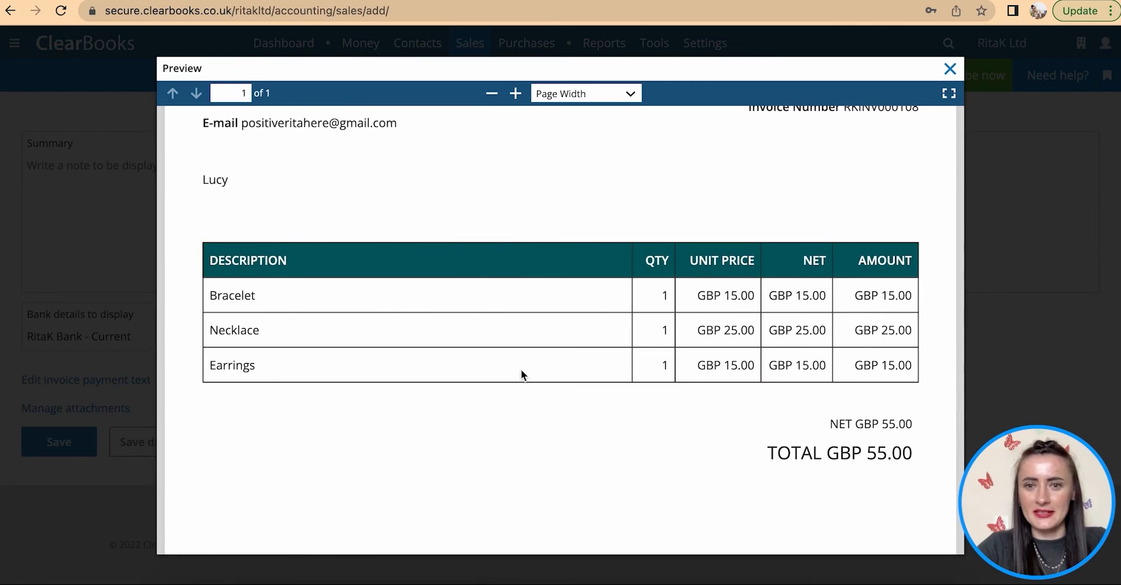
{"action": "scroll", "coordinate": [521, 374], "scroll_direction": "down", "scroll_amount": 10}
{"action": "scroll", "coordinate": [397, 451], "scroll_direction": "down", "scroll_amount": 1}
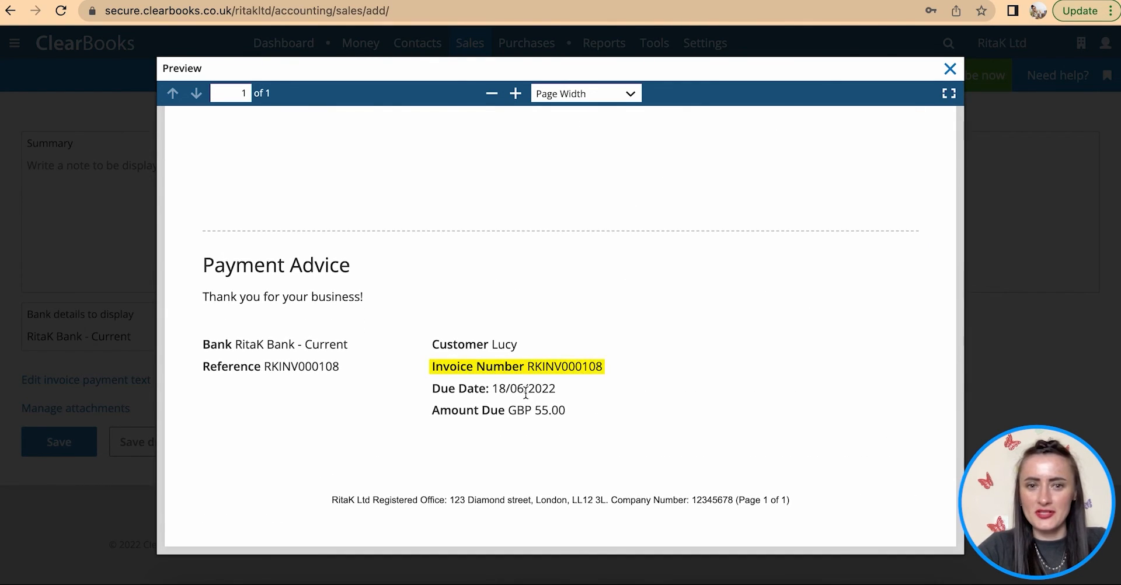
{"action": "scroll", "coordinate": [479, 431], "scroll_direction": "up", "scroll_amount": 2}
{"action": "scroll", "coordinate": [483, 432], "scroll_direction": "up", "scroll_amount": 10}
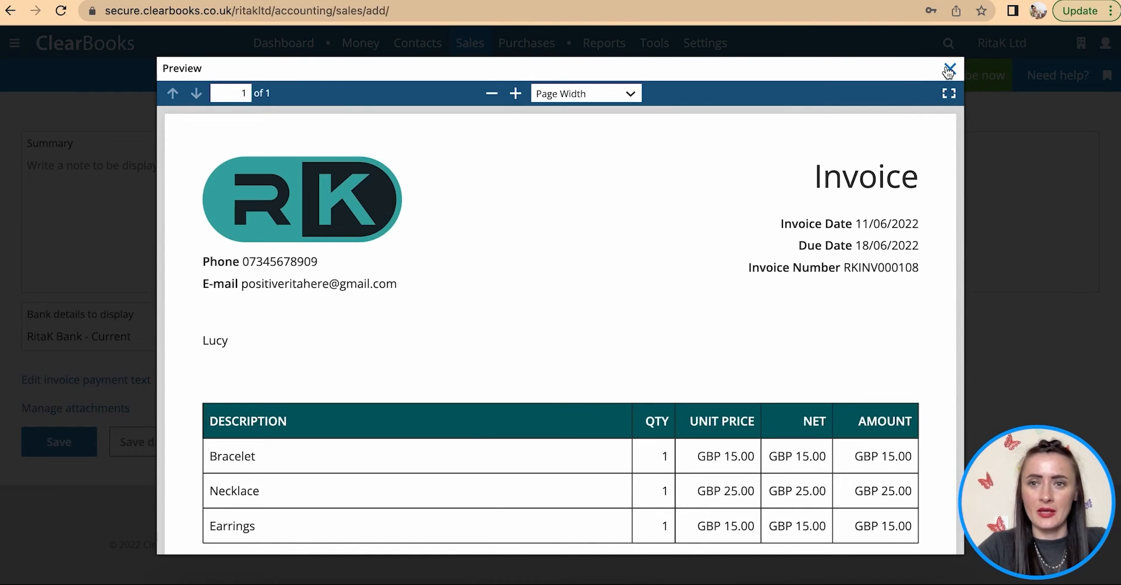
{"action": "left_click", "coordinate": [949, 70]}
{"action": "left_click", "coordinate": [61, 448]}
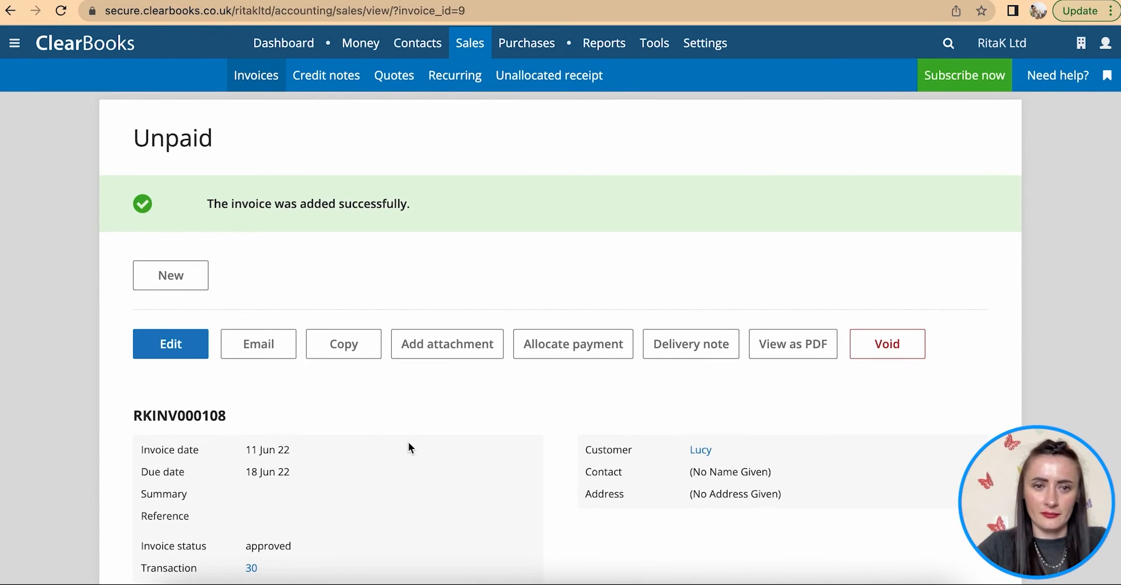
{"action": "left_click", "coordinate": [258, 348]}
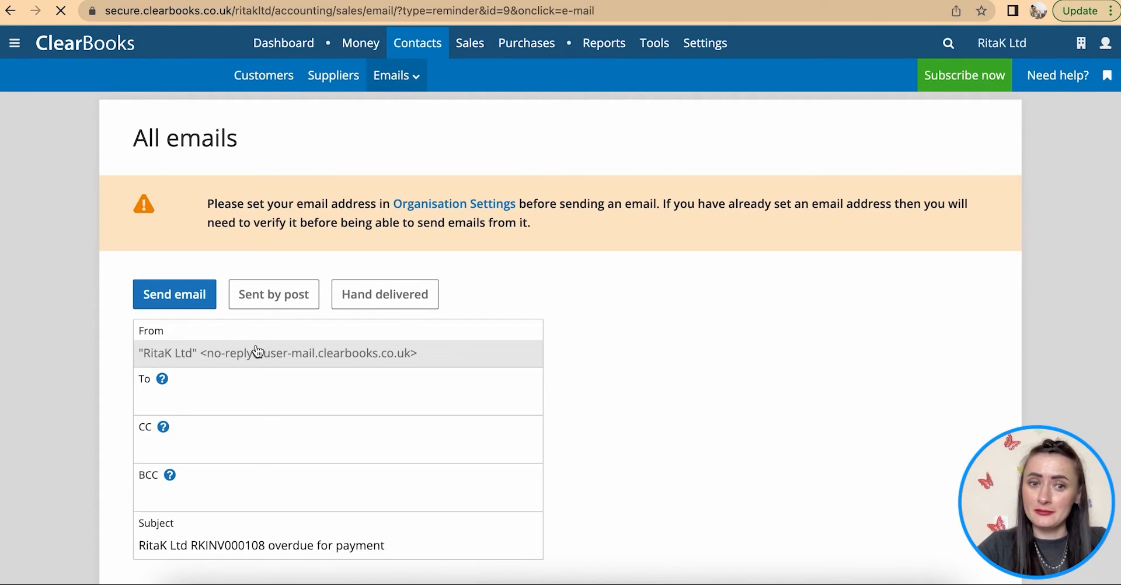
{"action": "left_click", "coordinate": [266, 300]}
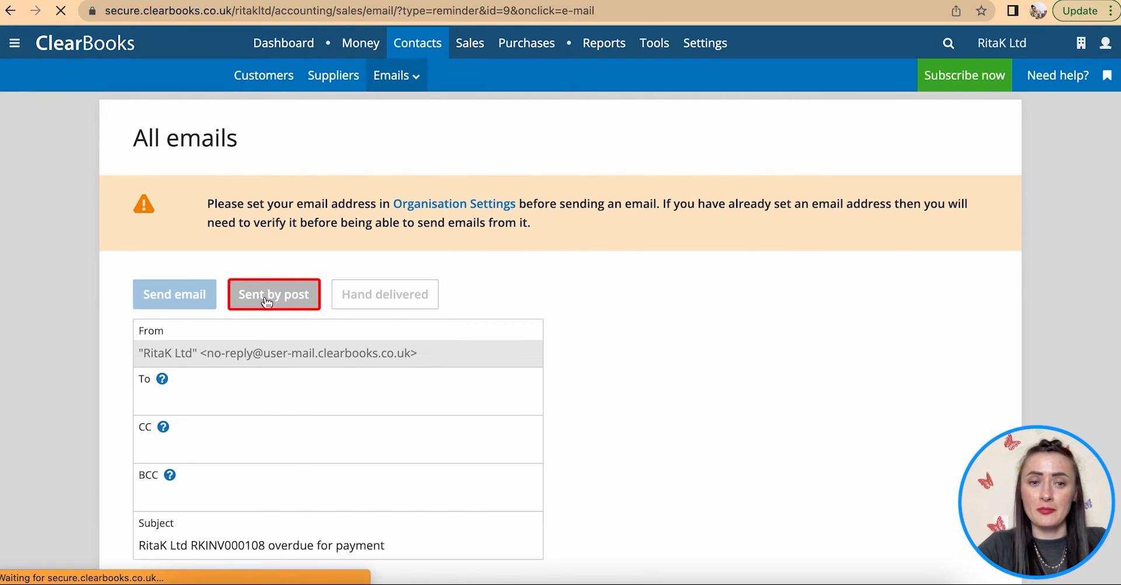
{"action": "left_click", "coordinate": [261, 75]}
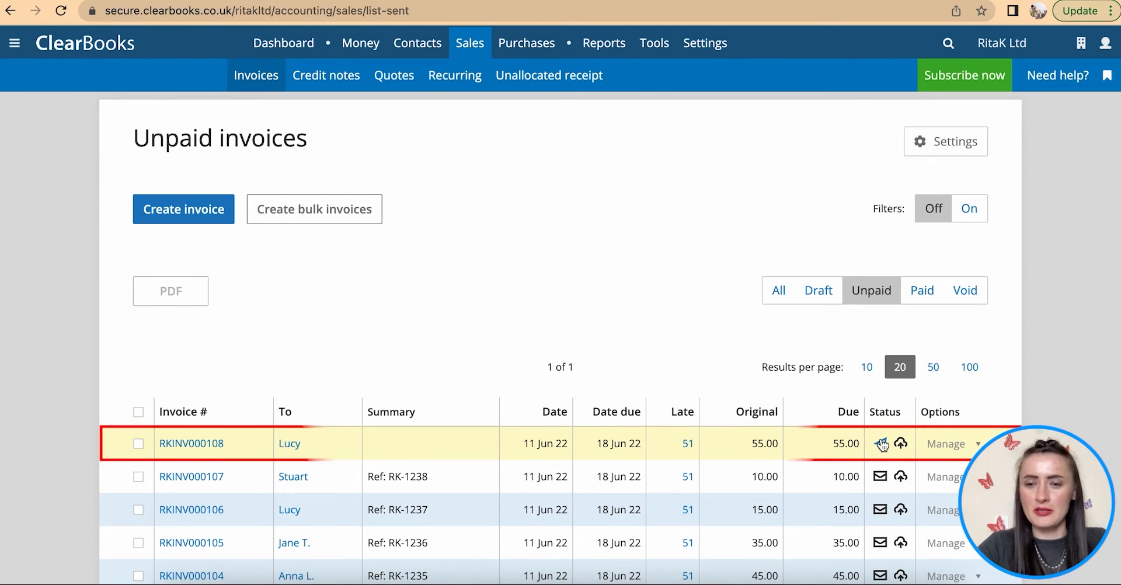
{"action": "mouse_move", "coordinate": [883, 451]}
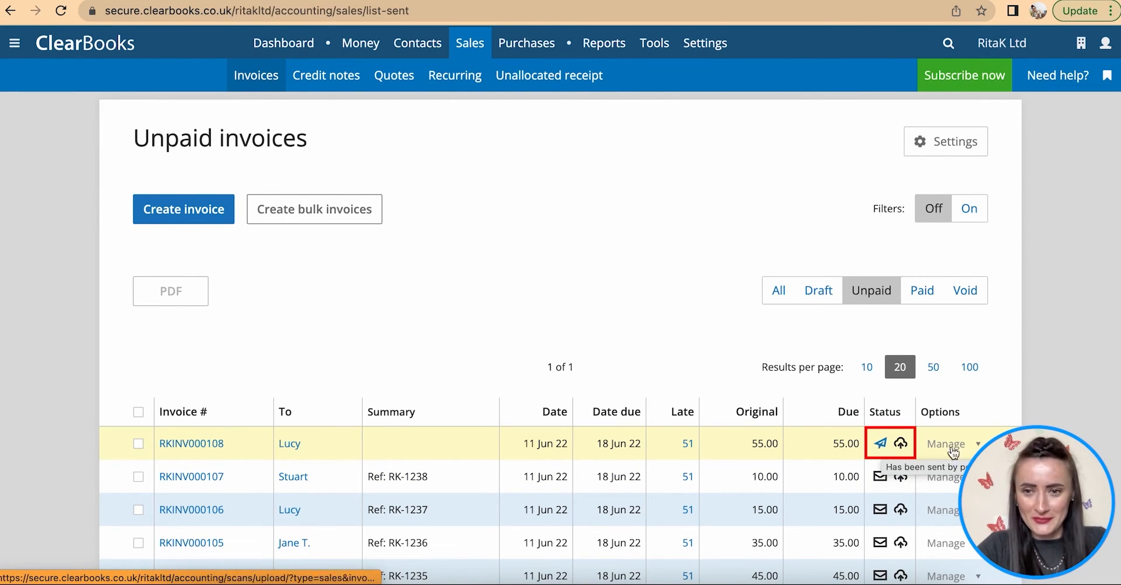
{"action": "scroll", "coordinate": [899, 443], "scroll_direction": "down", "scroll_amount": 3}
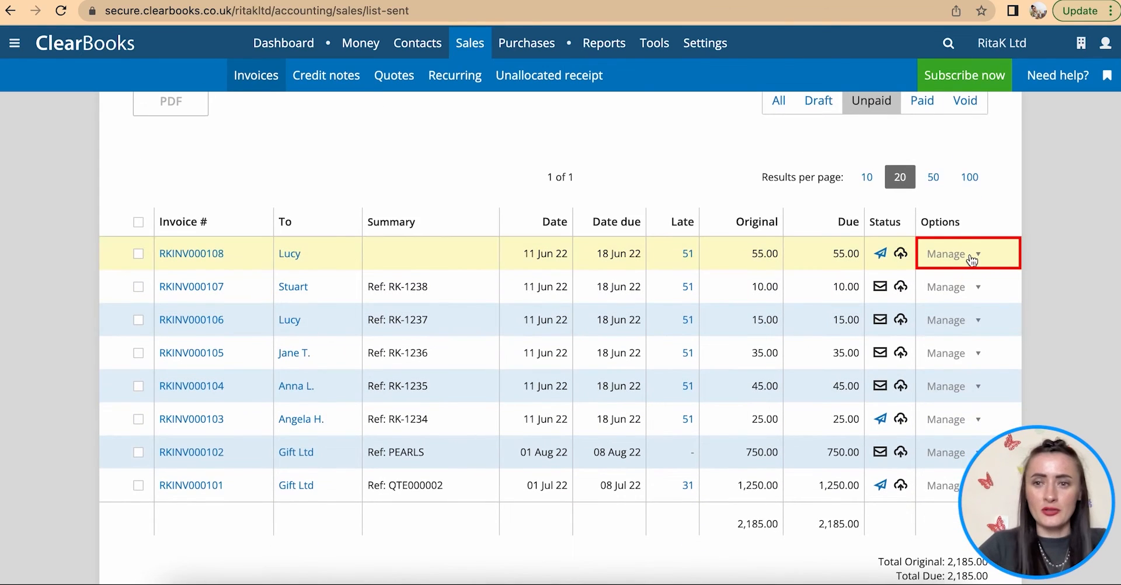
{"action": "left_click", "coordinate": [963, 254]}
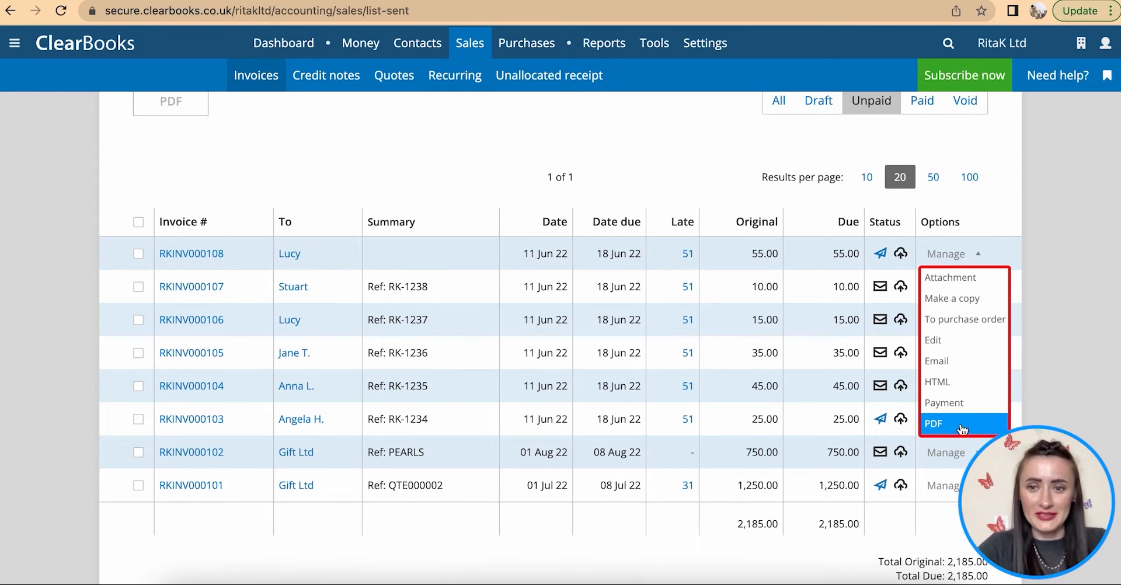
{"action": "left_click", "coordinate": [426, 188]}
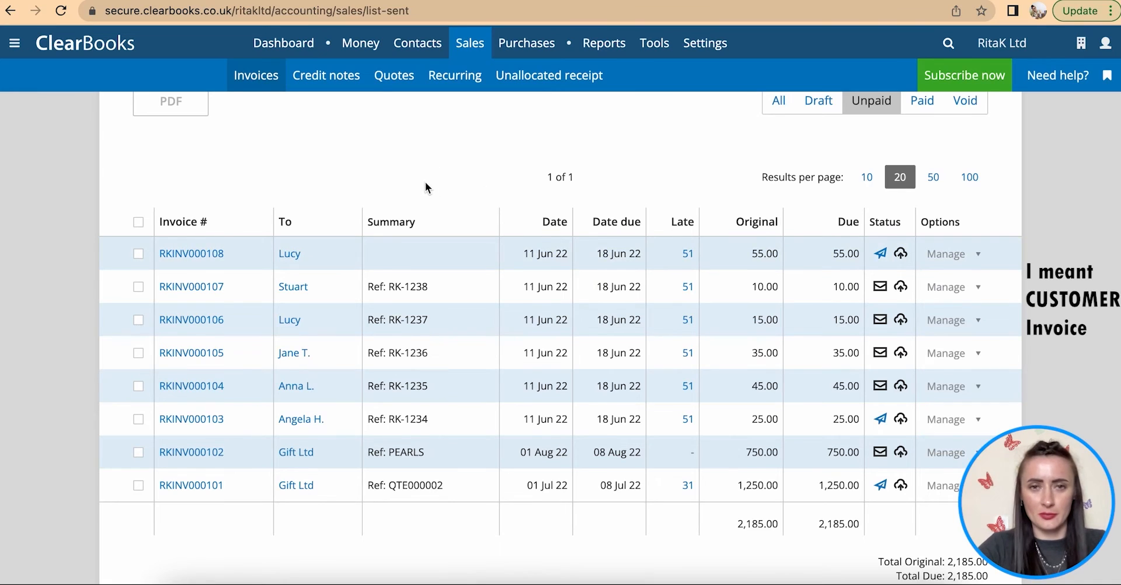
{"action": "scroll", "coordinate": [426, 188], "scroll_direction": "up", "scroll_amount": 3}
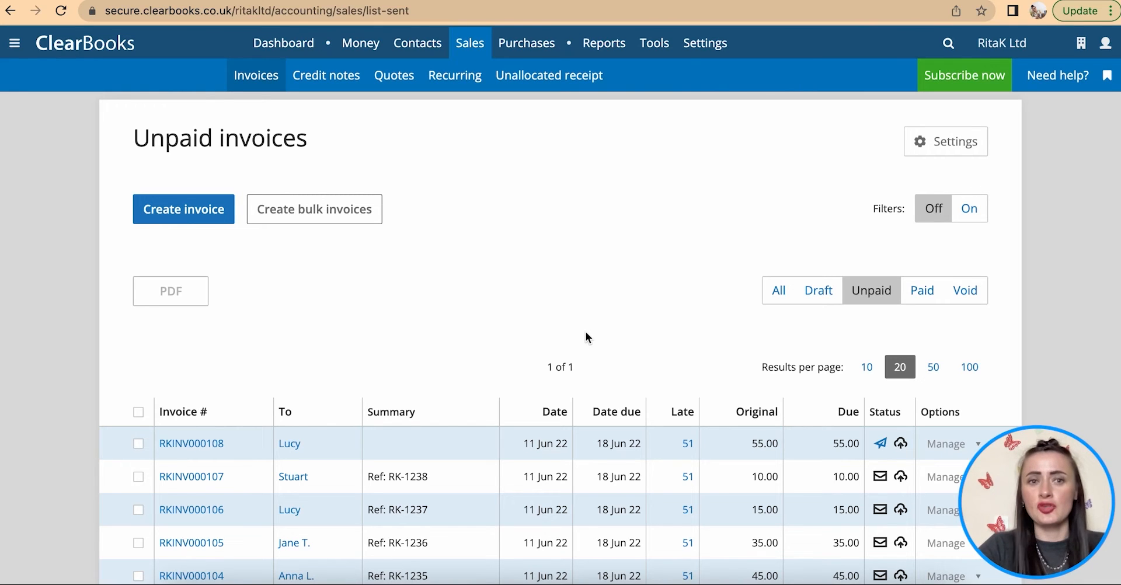
- Open invoice RKINV000108 and review its line items and payment history
{"action": "left_click", "coordinate": [217, 445]}
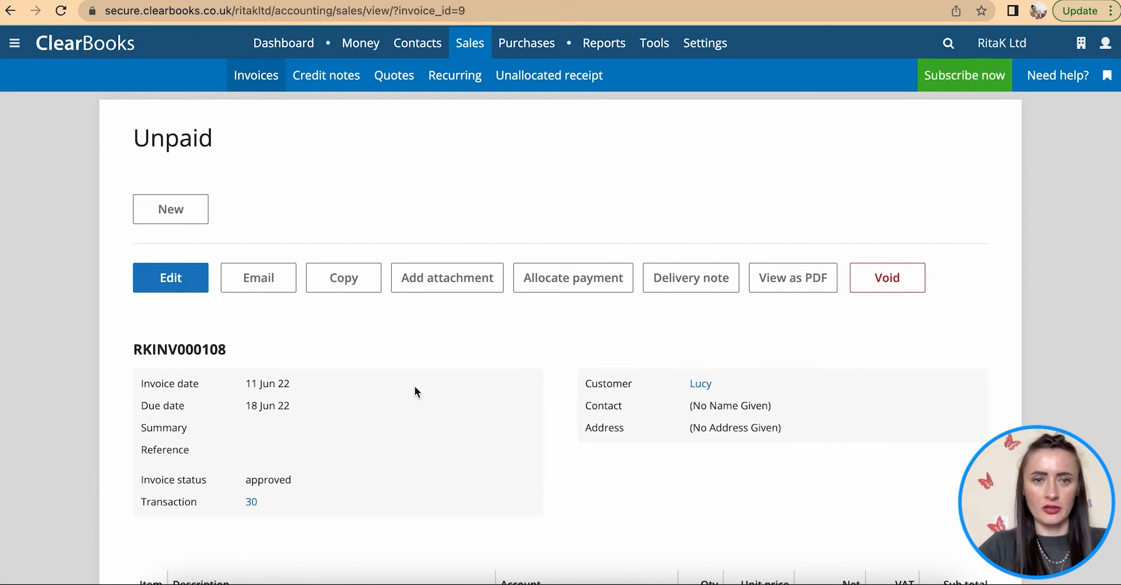
{"action": "scroll", "coordinate": [415, 388], "scroll_direction": "down", "scroll_amount": 6}
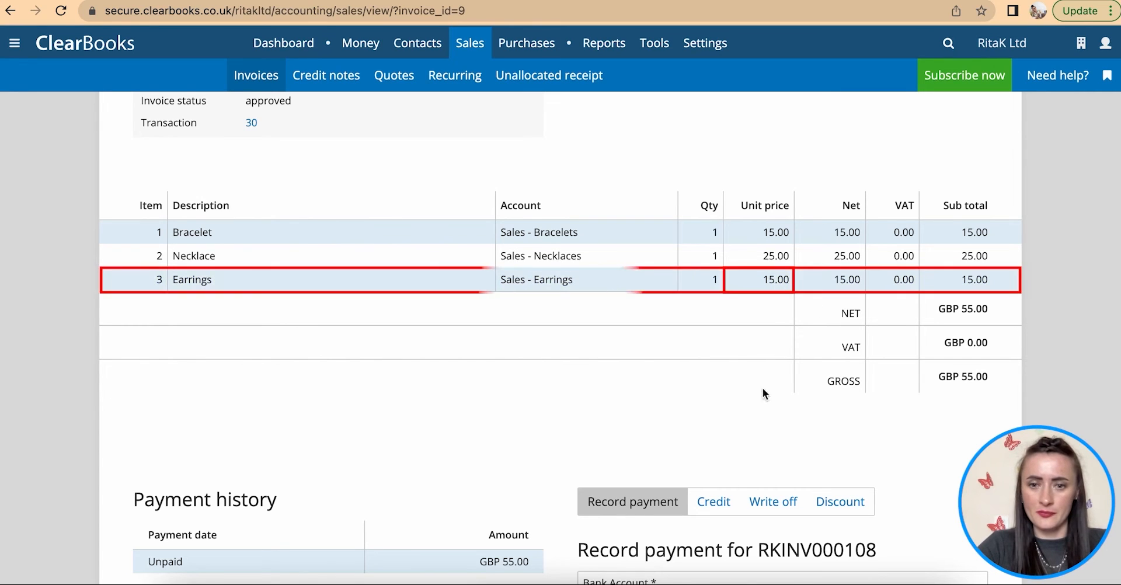
{"action": "scroll", "coordinate": [763, 398], "scroll_direction": "down", "scroll_amount": 1}
{"action": "scroll", "coordinate": [763, 398], "scroll_direction": "down", "scroll_amount": 5}
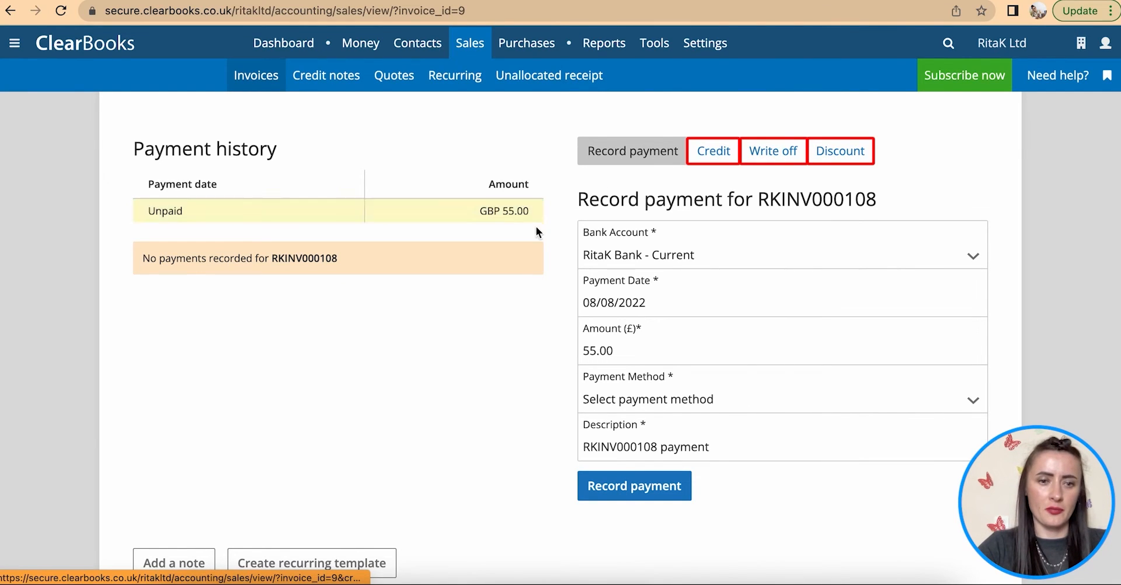
{"action": "scroll", "coordinate": [534, 402], "scroll_direction": "down", "scroll_amount": 1}
{"action": "scroll", "coordinate": [534, 402], "scroll_direction": "up", "scroll_amount": 13}
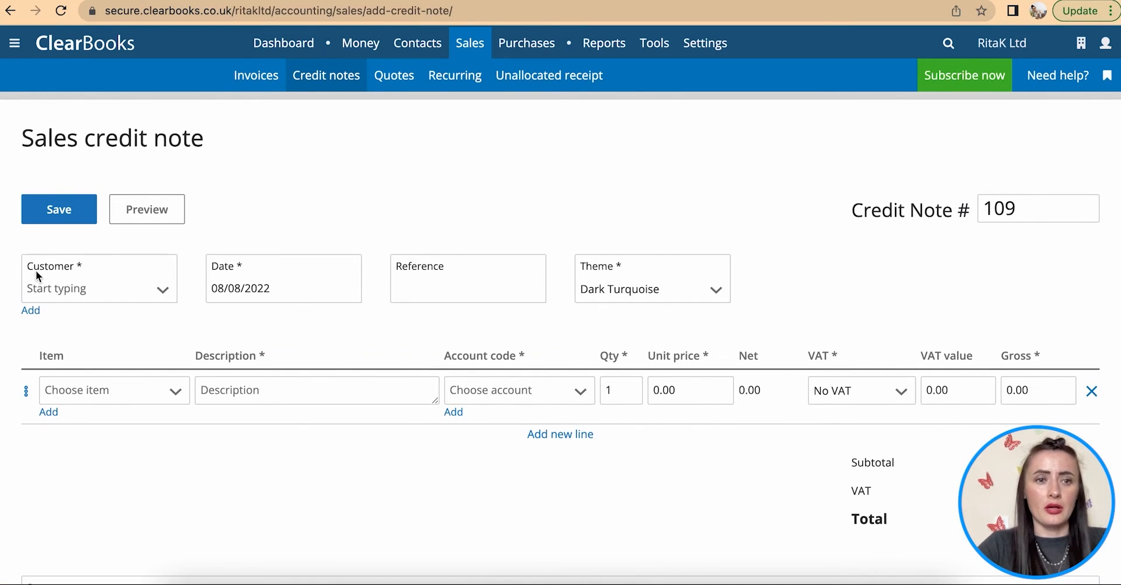
- Set the credit note's customer, date 11/06/2022 and reference Invoice108
{"action": "left_click", "coordinate": [156, 295]}
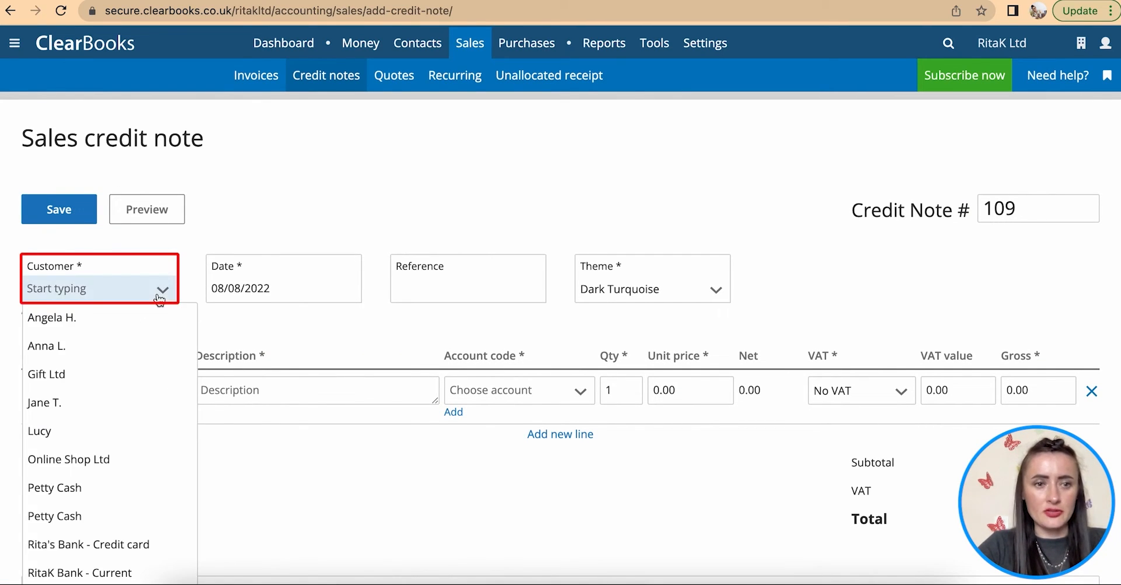
{"action": "left_click", "coordinate": [107, 435]}
{"action": "left_click", "coordinate": [302, 292]}
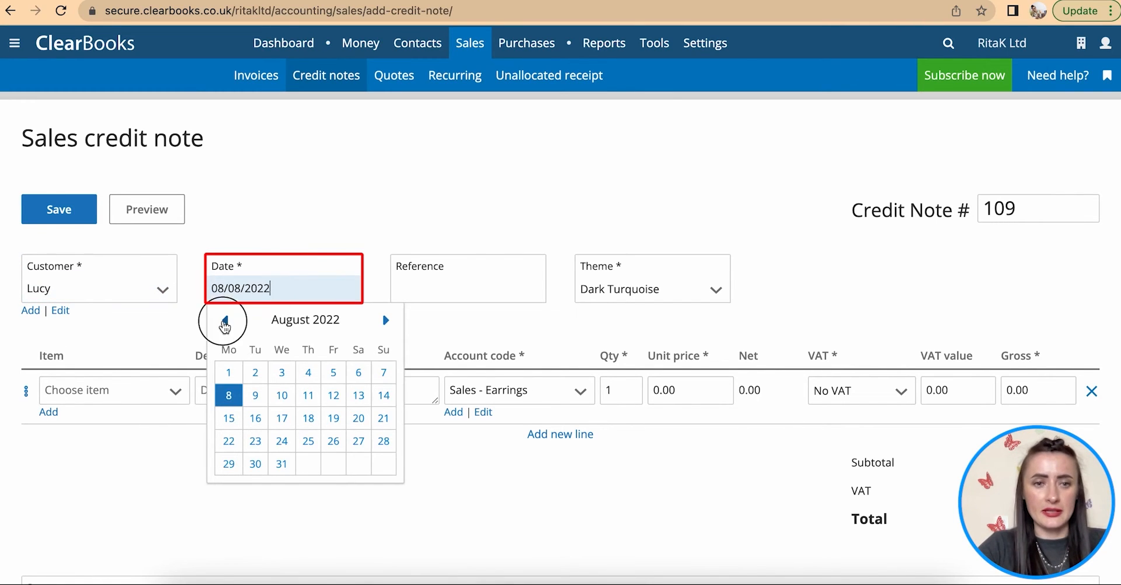
{"action": "left_click", "coordinate": [225, 320]}
{"action": "left_click", "coordinate": [225, 320]}
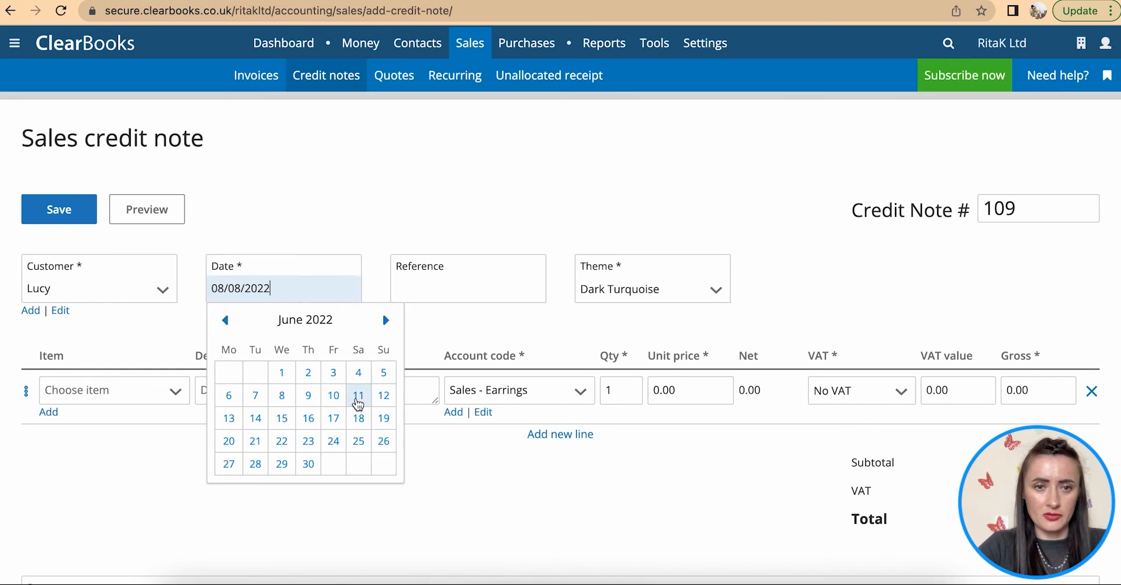
{"action": "left_click", "coordinate": [358, 396]}
{"action": "left_click", "coordinate": [461, 294]}
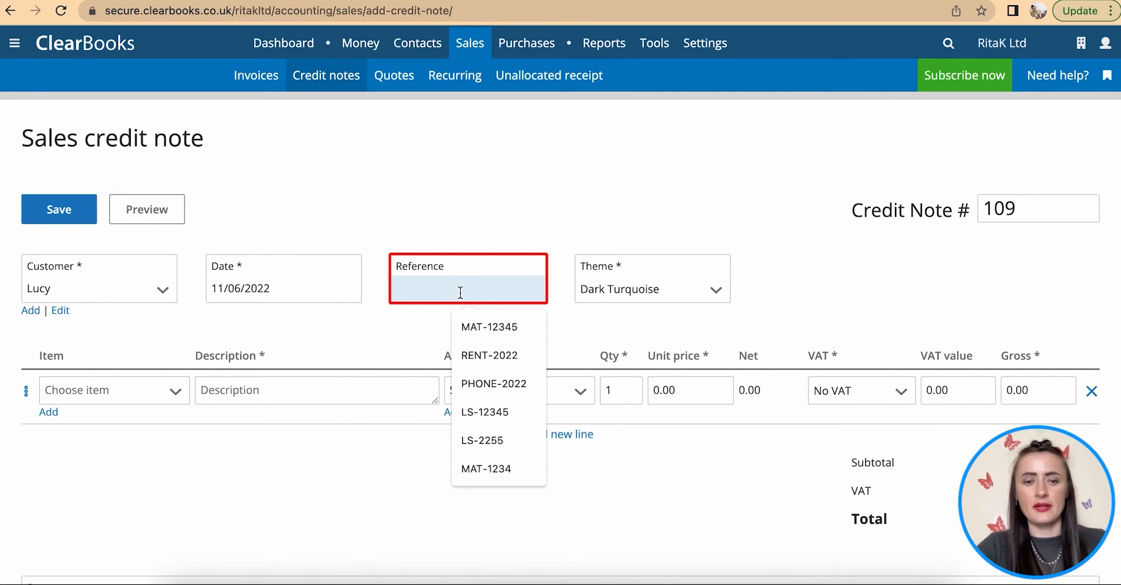
{"action": "type", "text": "Invoice108"}
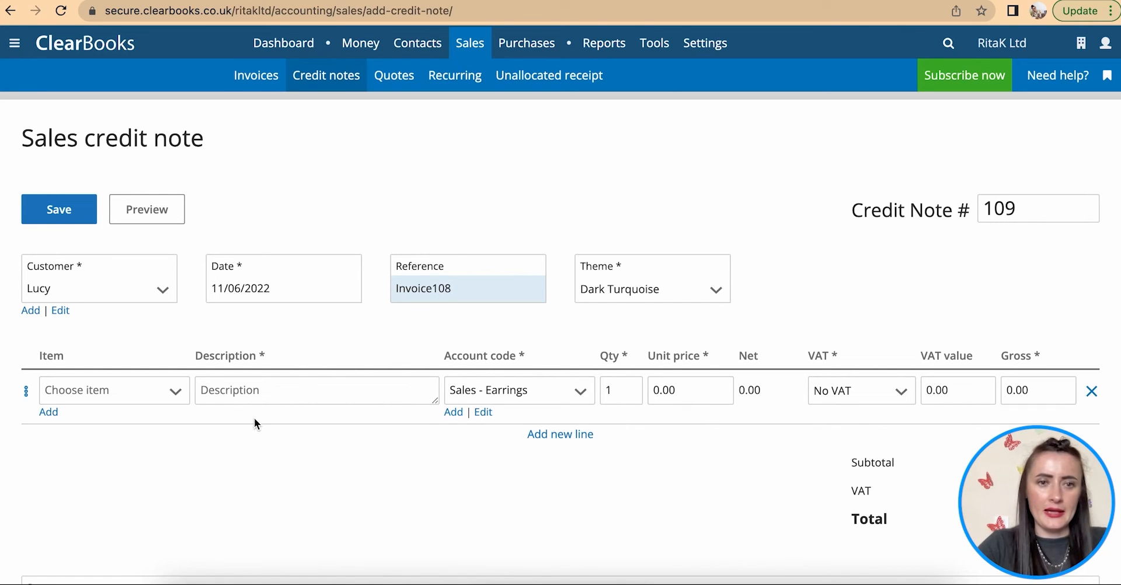
- Add line Earrings at 15.00, summary 'Damaged goods', and save credit note SCN000109
{"action": "left_click", "coordinate": [245, 397]}
{"action": "type", "text": "Earrings"}
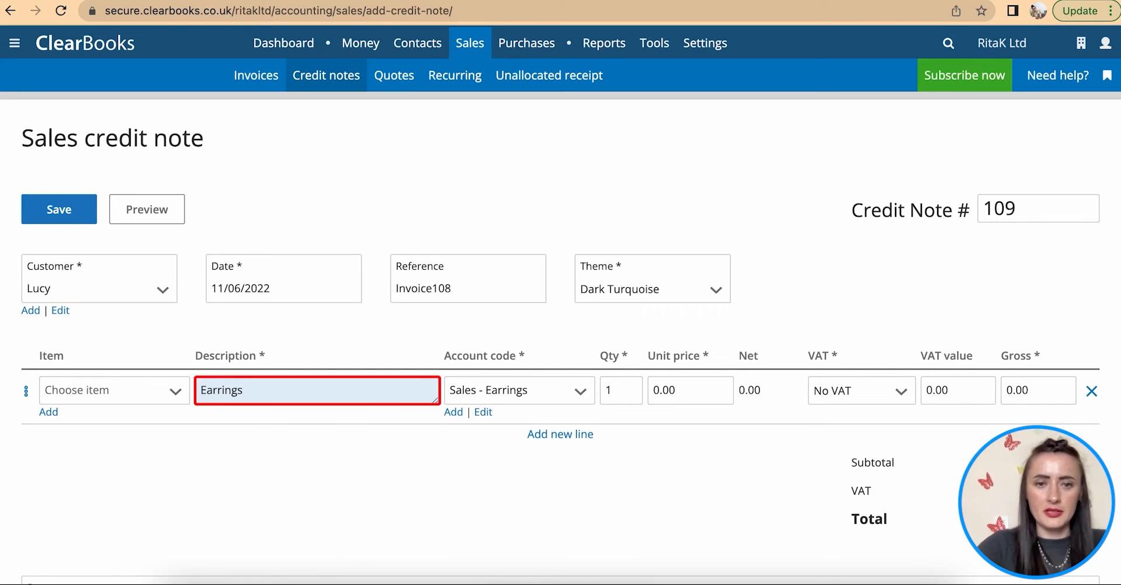
{"action": "scroll", "coordinate": [632, 471], "scroll_direction": "down", "scroll_amount": 2}
{"action": "left_click", "coordinate": [671, 349]}
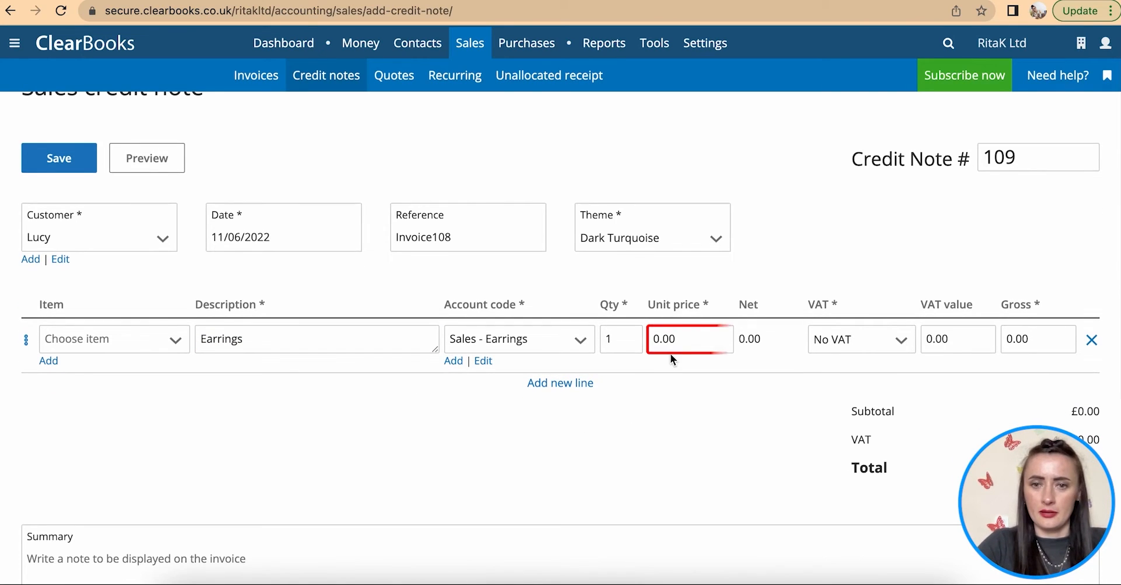
{"action": "type", "text": "15"}
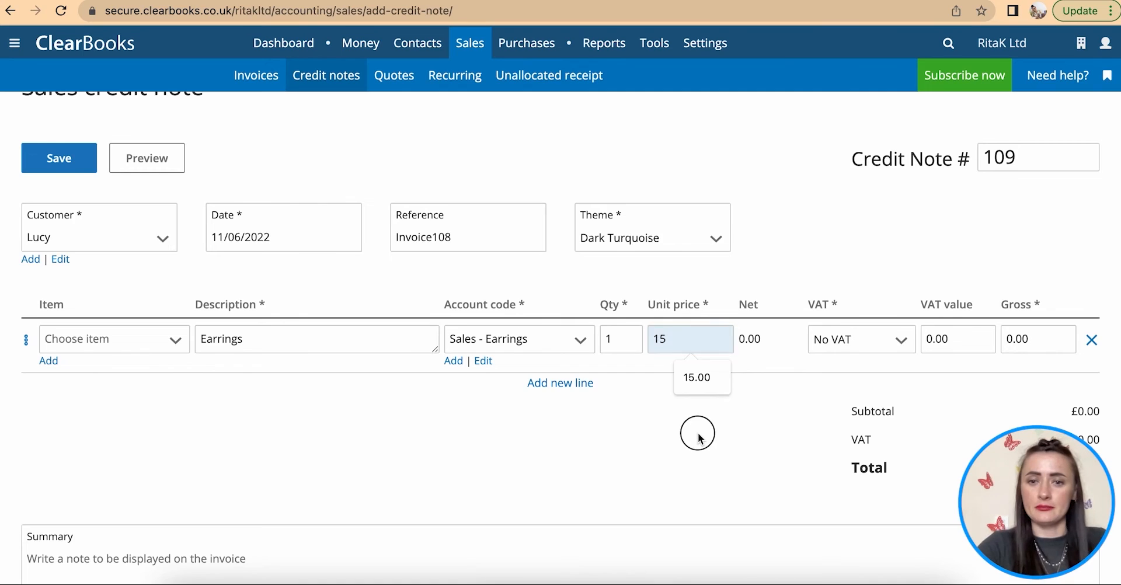
{"action": "left_click", "coordinate": [698, 433]}
{"action": "scroll", "coordinate": [699, 433], "scroll_direction": "down", "scroll_amount": 4}
{"action": "scroll", "coordinate": [698, 439], "scroll_direction": "down", "scroll_amount": 5}
{"action": "left_click", "coordinate": [99, 276]}
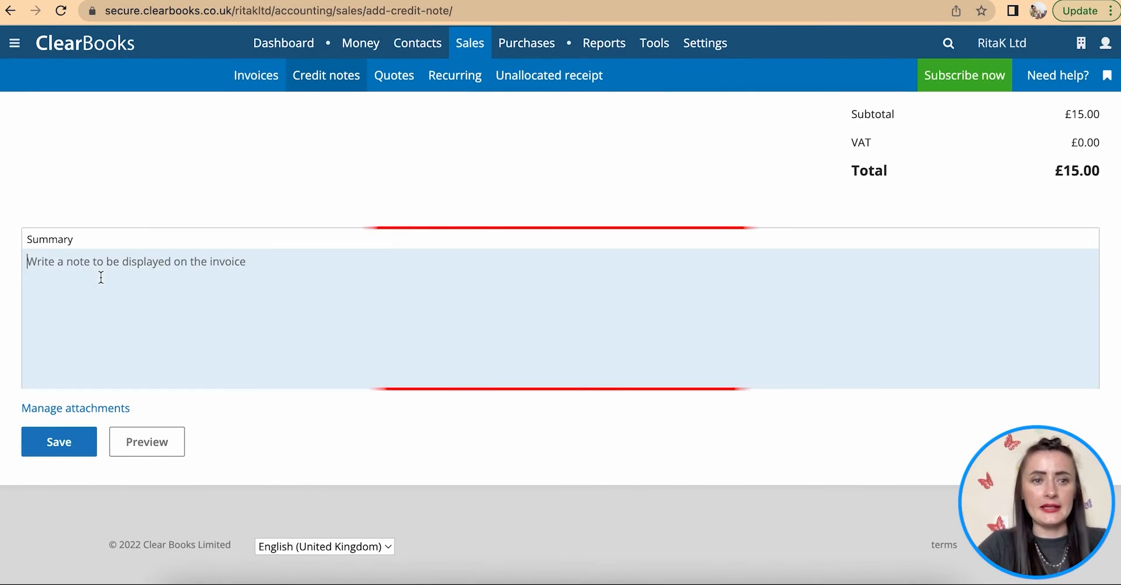
{"action": "type", "text": "Damaged goods"}
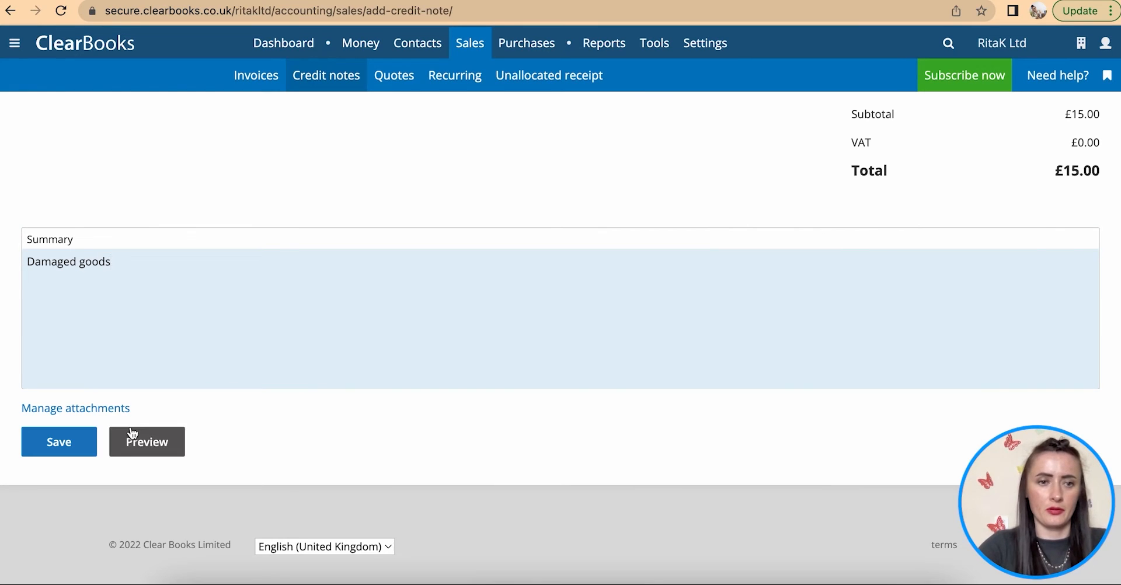
{"action": "left_click", "coordinate": [56, 454]}
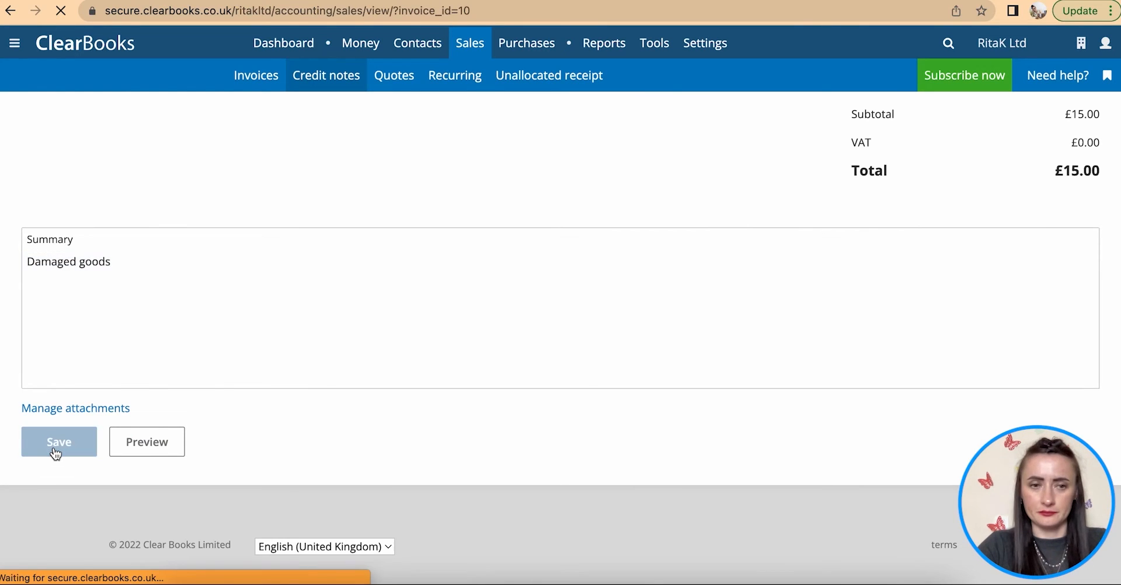
{"action": "left_click", "coordinate": [254, 76]}
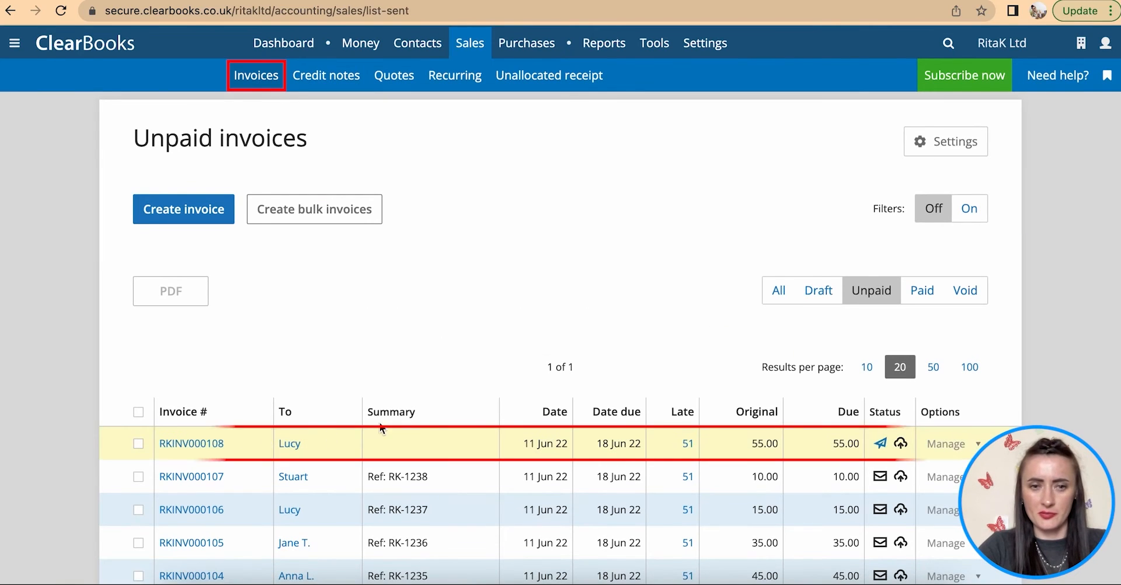
- On SCN000109, clear the credit for RKINV000106 and apply the 15.00 to RKINV000108
{"action": "left_click", "coordinate": [337, 82]}
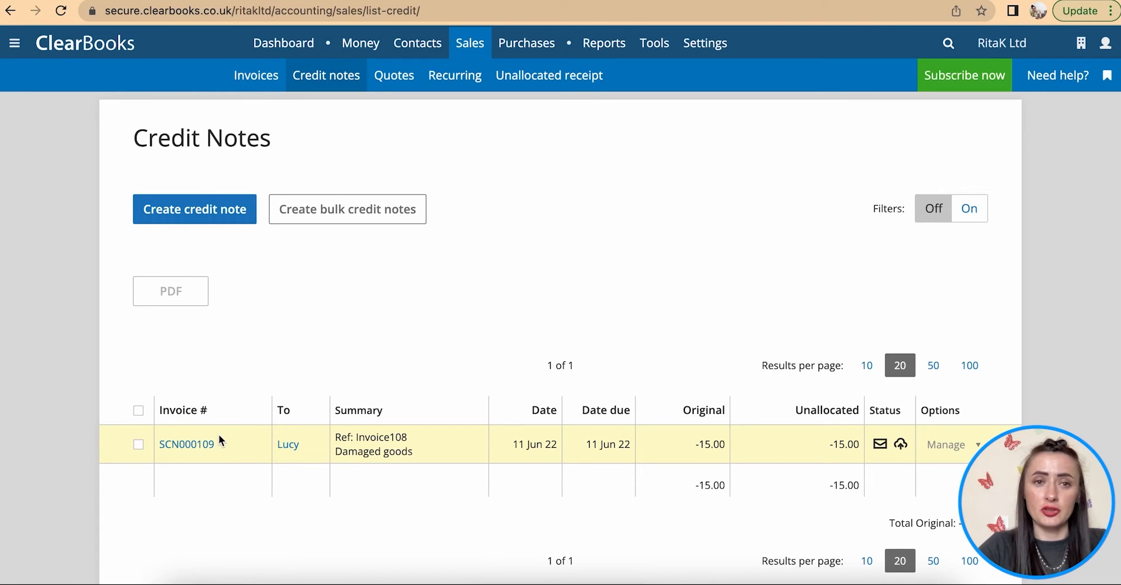
{"action": "left_click", "coordinate": [199, 451]}
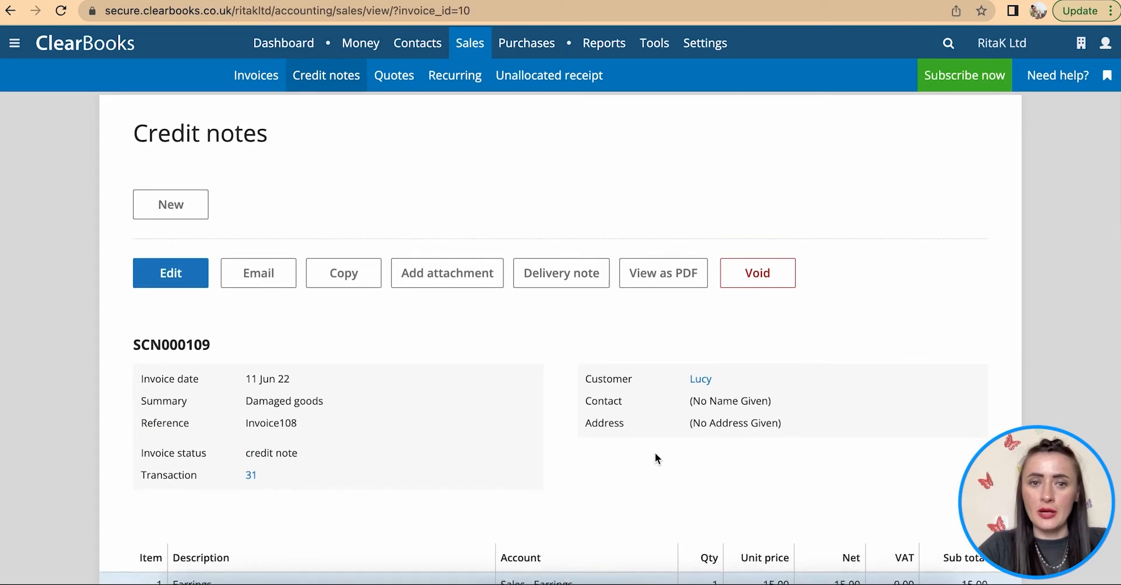
{"action": "scroll", "coordinate": [655, 454], "scroll_direction": "down", "scroll_amount": 1}
{"action": "scroll", "coordinate": [656, 455], "scroll_direction": "down", "scroll_amount": 13}
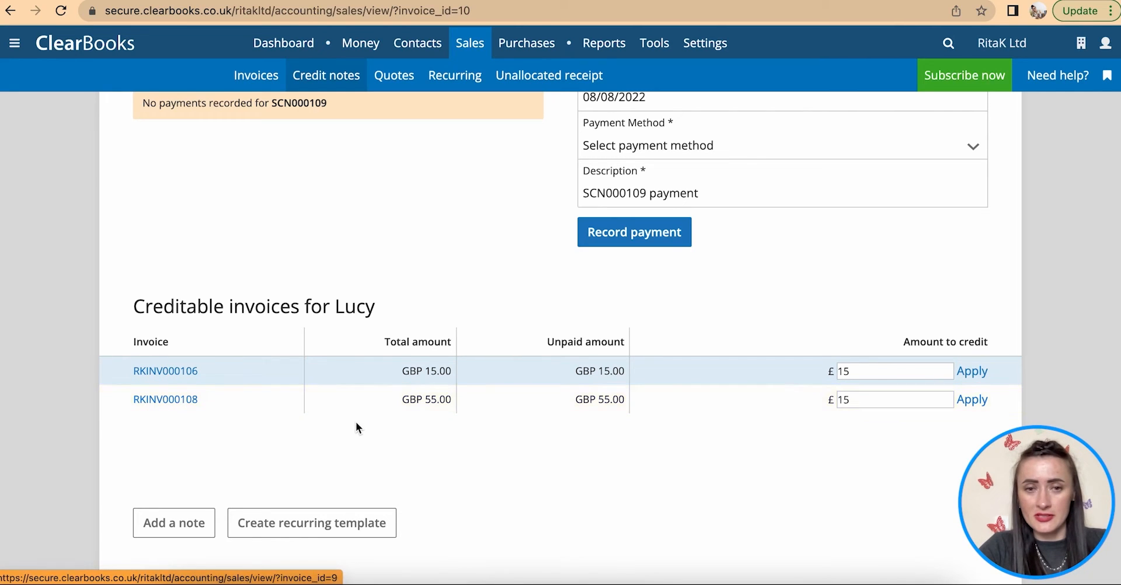
{"action": "left_click", "coordinate": [841, 372]}
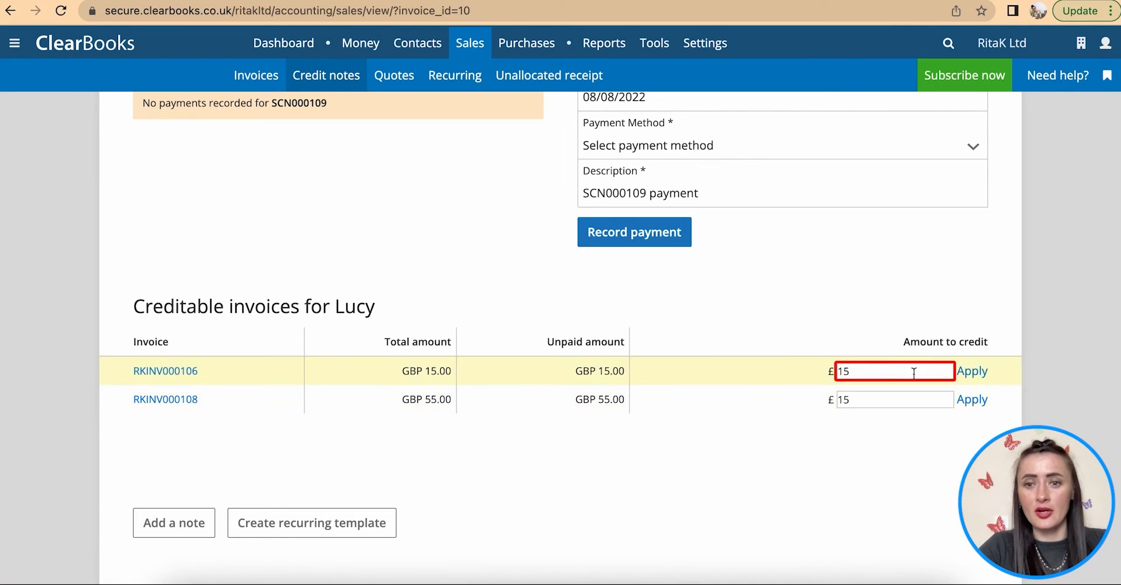
{"action": "left_click_drag", "start_coordinate": [834, 372], "coordinate": [798, 373]}
{"action": "key", "text": "BackSpace"}
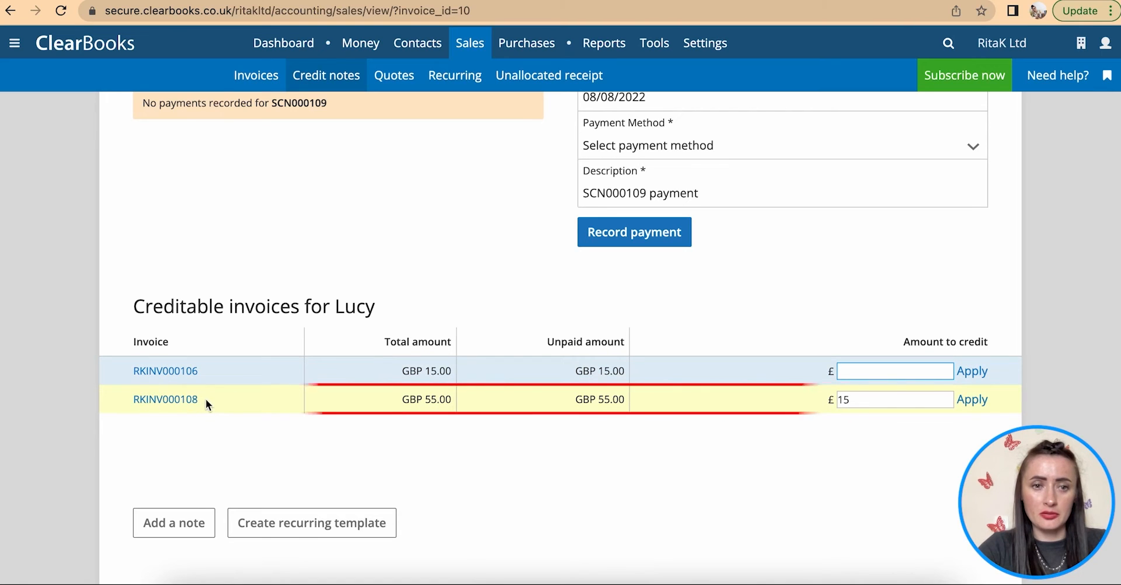
{"action": "left_click", "coordinate": [972, 402]}
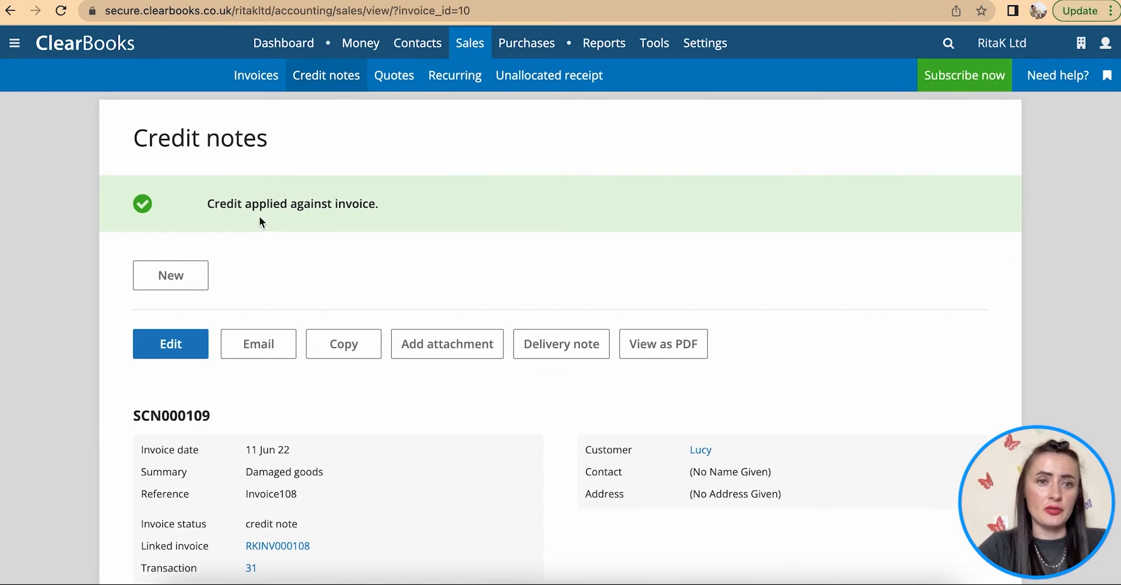
- Confirm the applied credit in the Credit notes and unpaid invoices lists
{"action": "left_click_drag", "start_coordinate": [197, 211], "coordinate": [423, 218]}
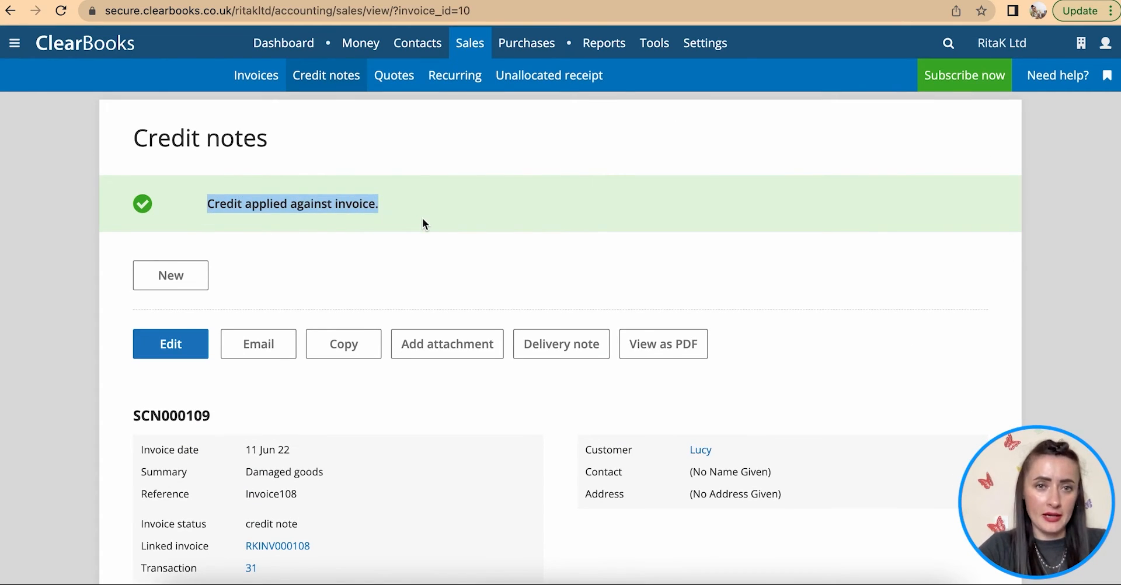
{"action": "left_click", "coordinate": [325, 78]}
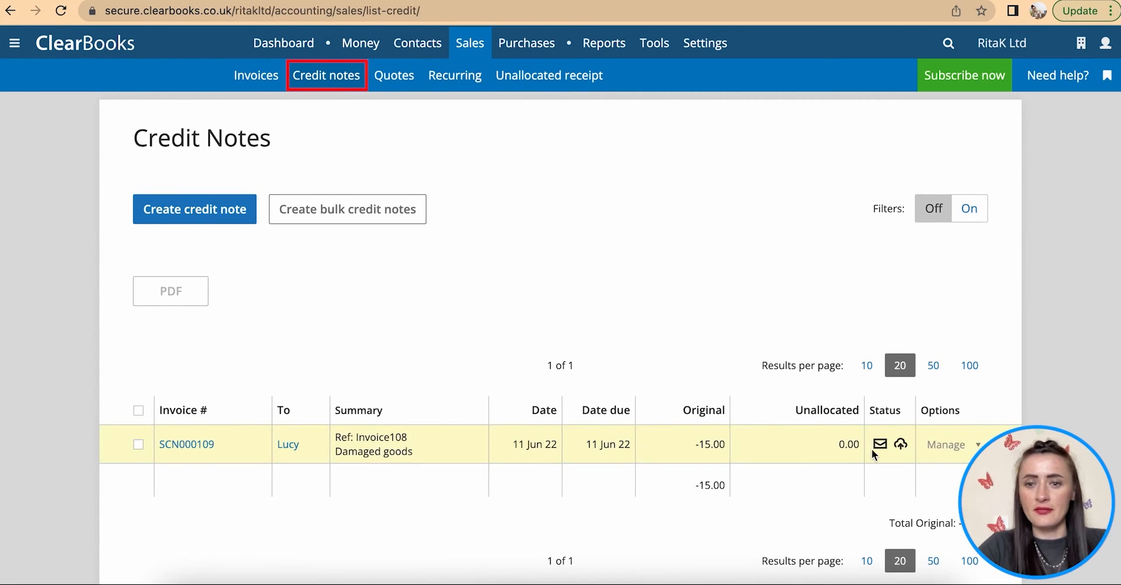
{"action": "left_click", "coordinate": [248, 79]}
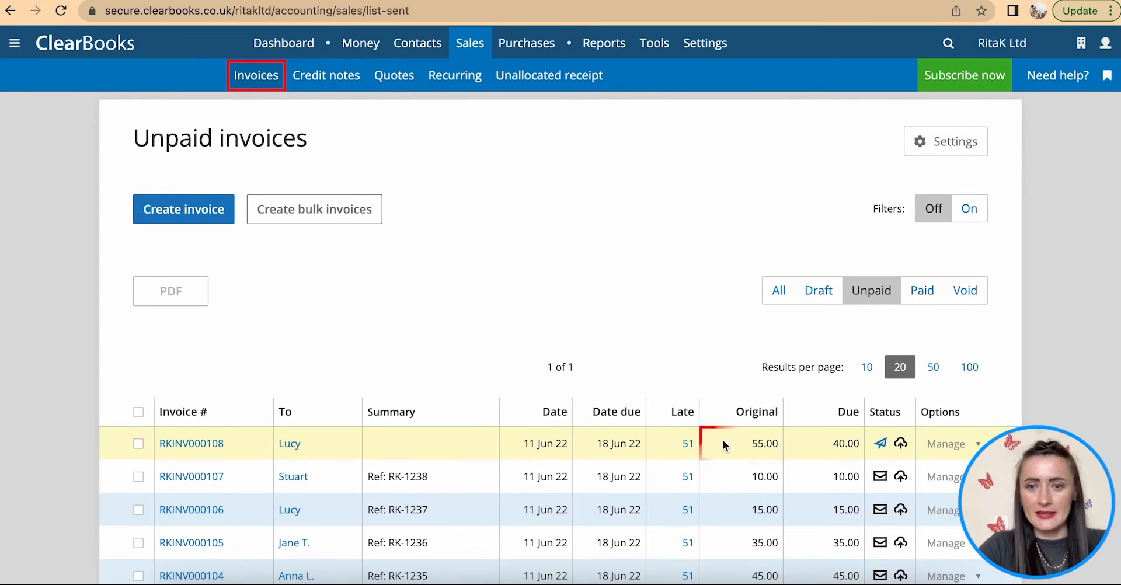
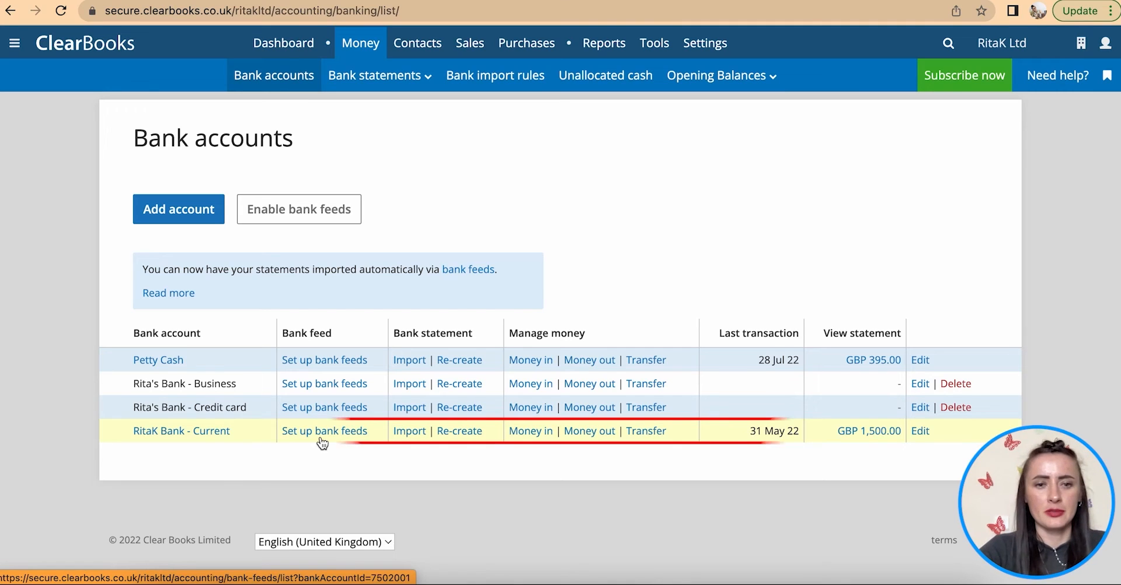
- Start a bank feed for RitaK Bank - Current and reach the Plaid consent page
{"action": "left_click", "coordinate": [322, 443]}
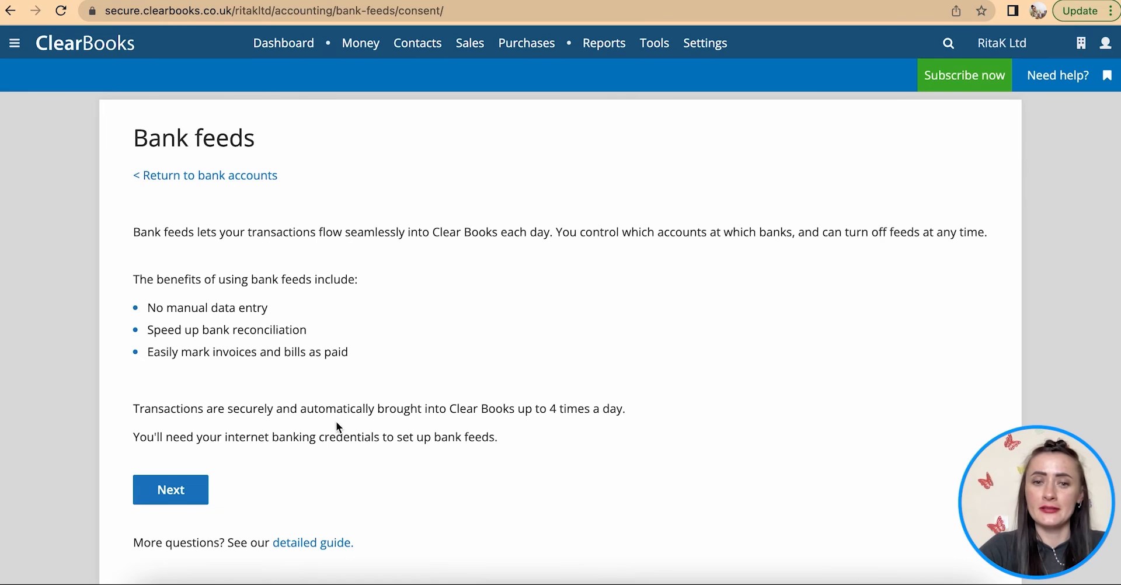
{"action": "left_click", "coordinate": [155, 496]}
{"action": "scroll", "coordinate": [316, 467], "scroll_direction": "down", "scroll_amount": 6}
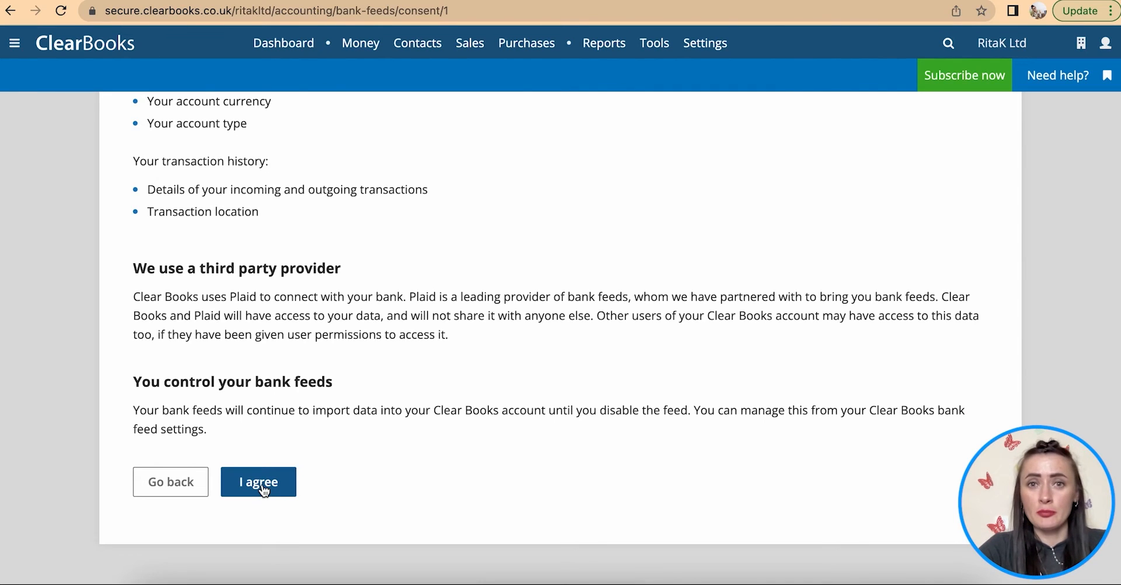
{"action": "scroll", "coordinate": [262, 489], "scroll_direction": "up", "scroll_amount": 3}
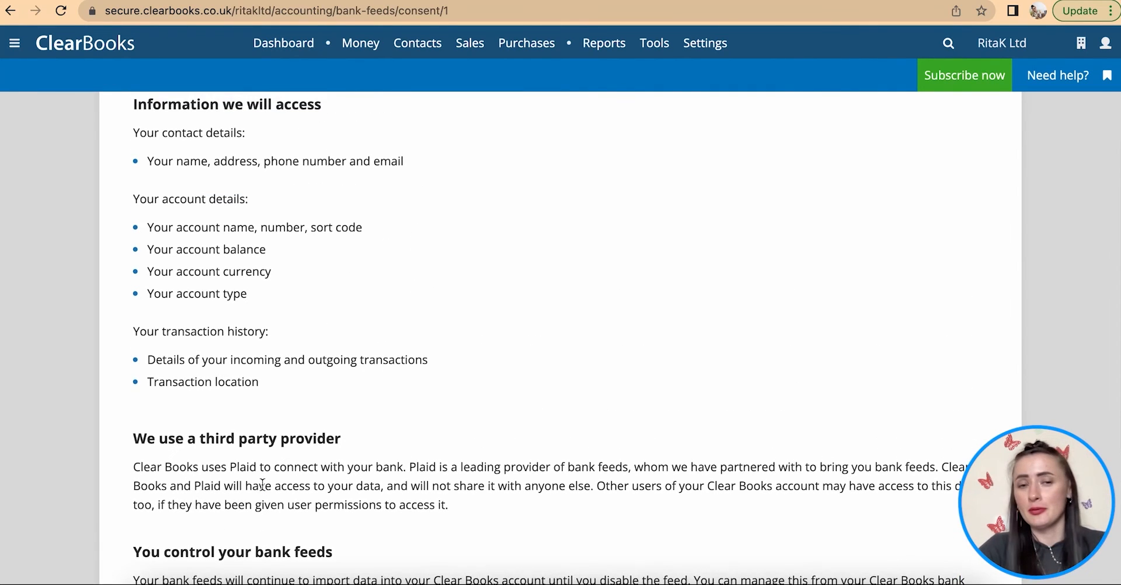
{"action": "scroll", "coordinate": [262, 484], "scroll_direction": "up", "scroll_amount": 3}
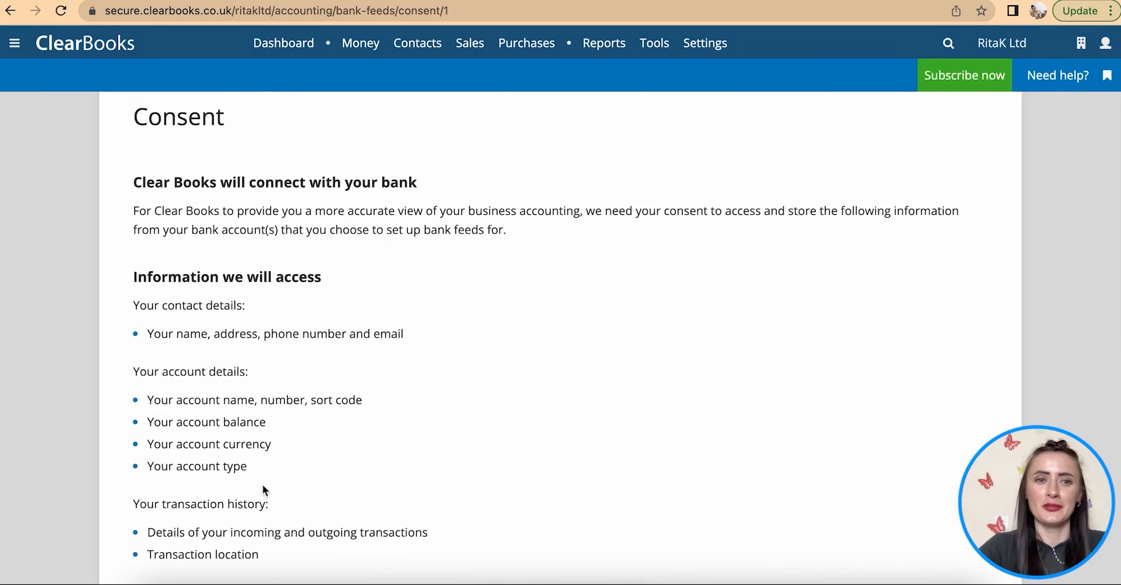
{"action": "scroll", "coordinate": [262, 487], "scroll_direction": "up", "scroll_amount": 1}
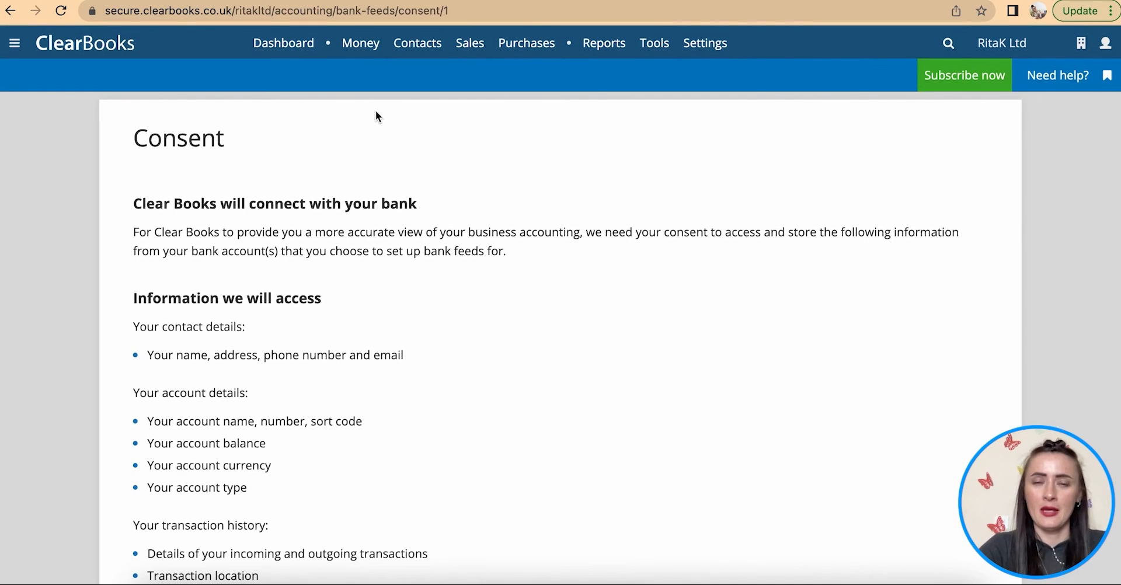
- Upload Ritas Bank Account - 2022.csv as a statement import into Rita's Bank - Business
{"action": "mouse_move", "coordinate": [361, 43]}
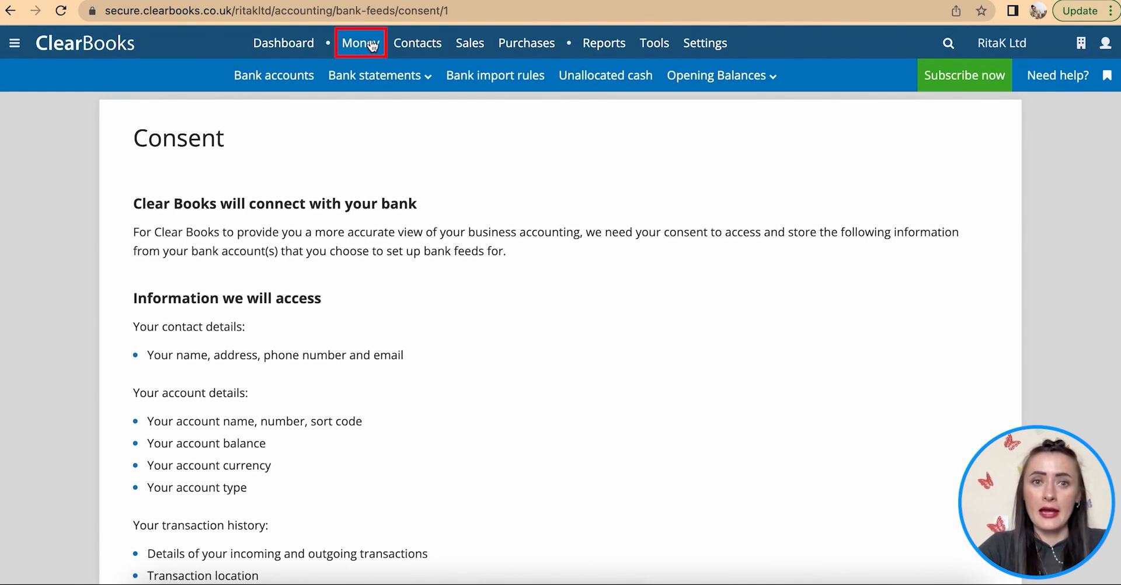
{"action": "left_click", "coordinate": [289, 82]}
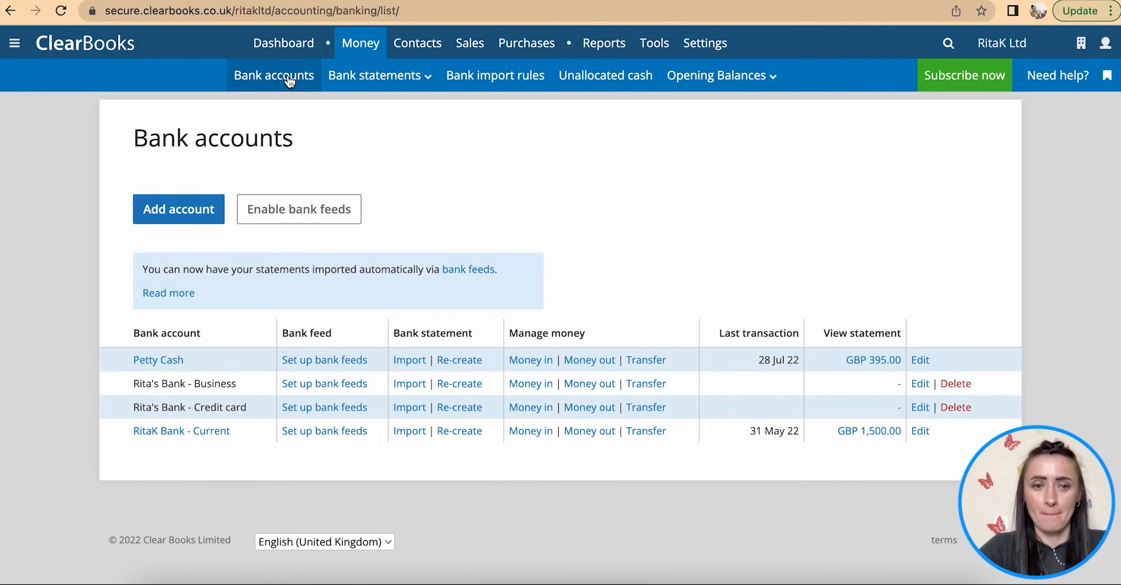
{"action": "left_click", "coordinate": [407, 384]}
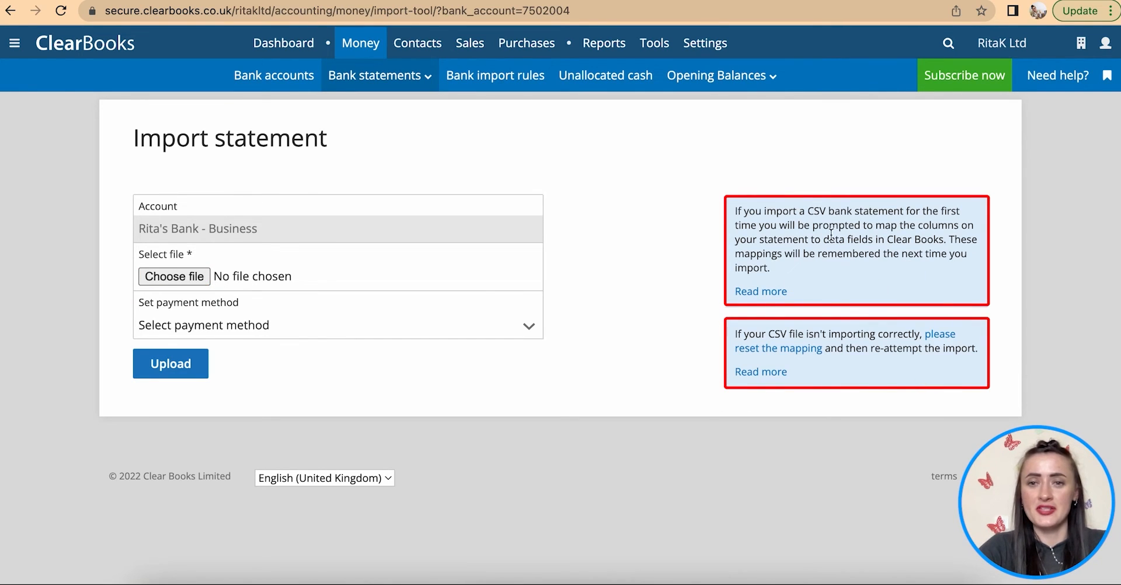
{"action": "left_click", "coordinate": [174, 277]}
{"action": "scroll", "coordinate": [212, 447], "scroll_direction": "down", "scroll_amount": 2}
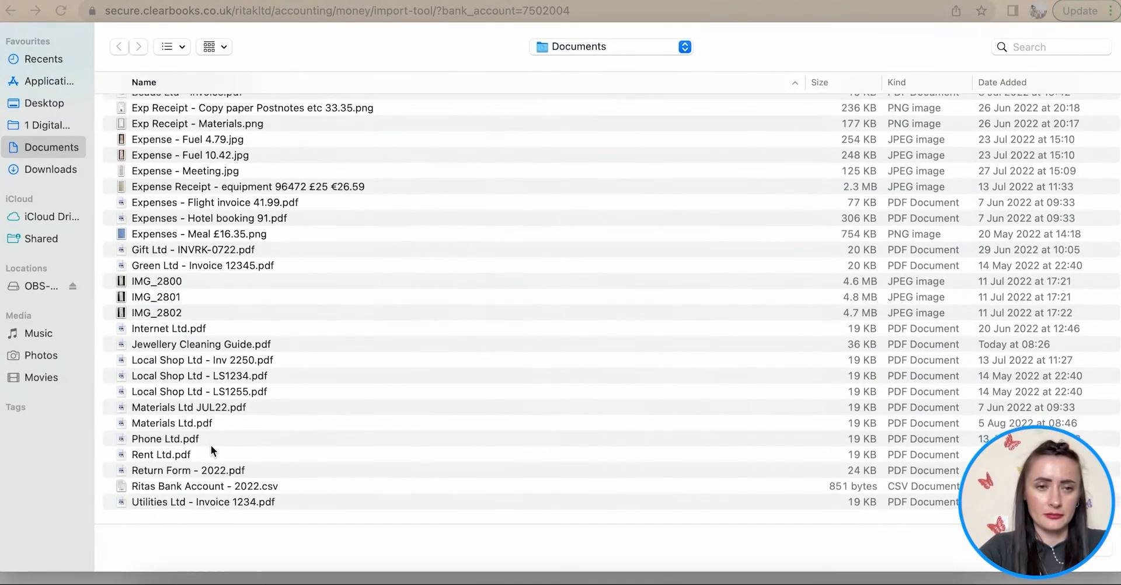
{"action": "double_click", "coordinate": [201, 492]}
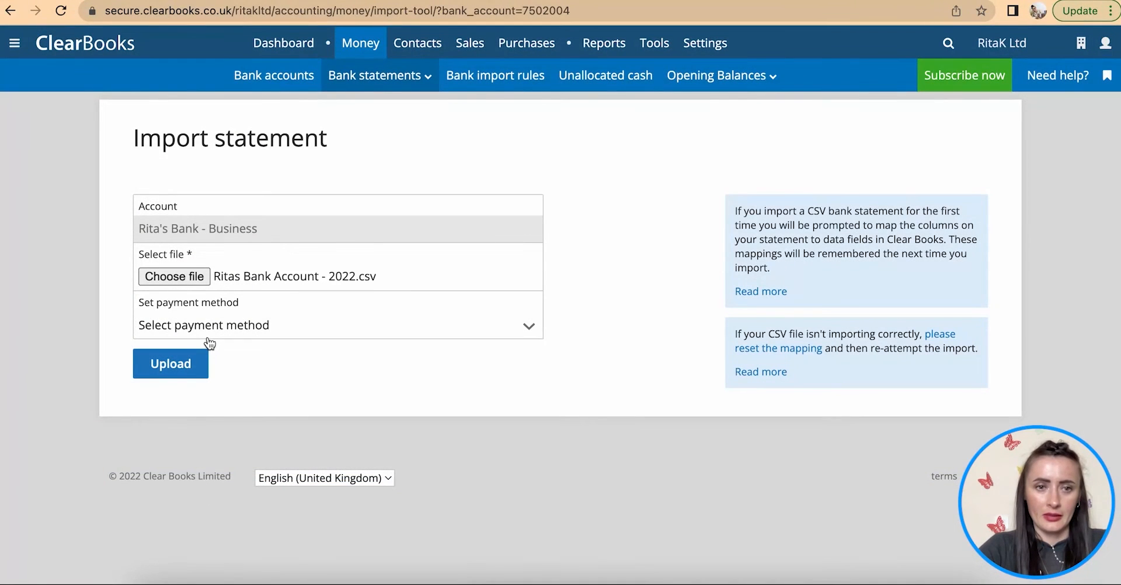
{"action": "left_click", "coordinate": [178, 367]}
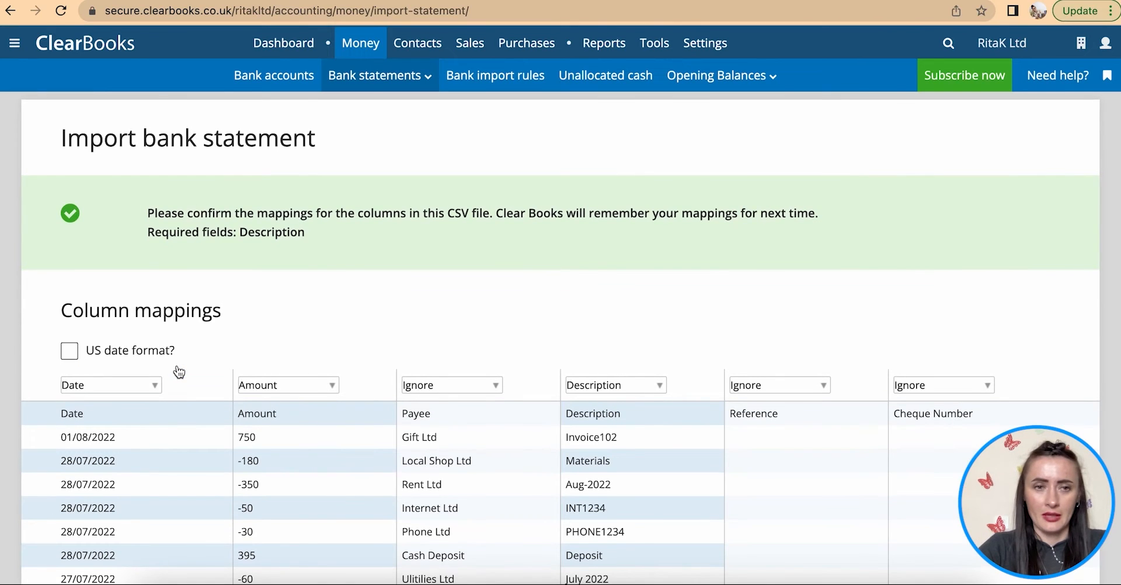
- Keep the Date and Amount column mappings and map the Payee column to Description
{"action": "scroll", "coordinate": [178, 370], "scroll_direction": "down", "scroll_amount": 1}
{"action": "scroll", "coordinate": [179, 370], "scroll_direction": "up", "scroll_amount": 1}
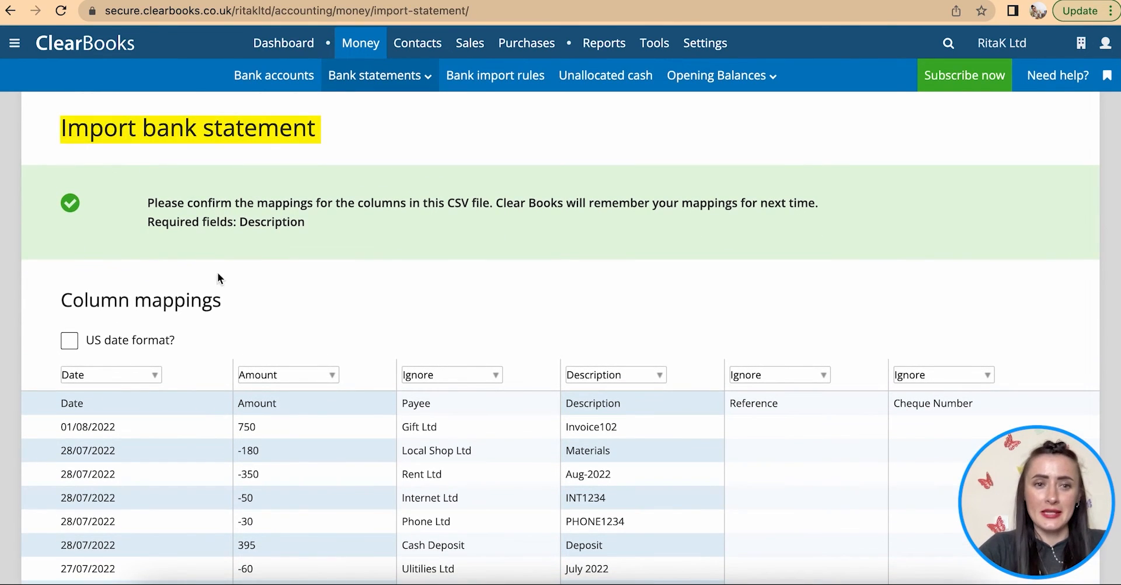
{"action": "scroll", "coordinate": [274, 295], "scroll_direction": "down", "scroll_amount": 3}
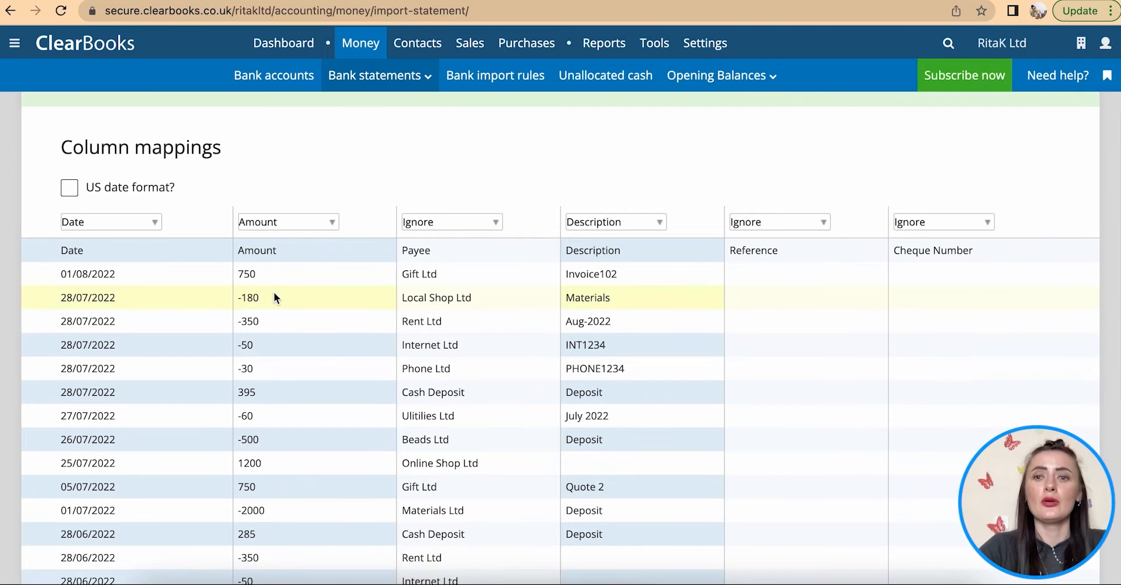
{"action": "scroll", "coordinate": [275, 293], "scroll_direction": "down", "scroll_amount": 1}
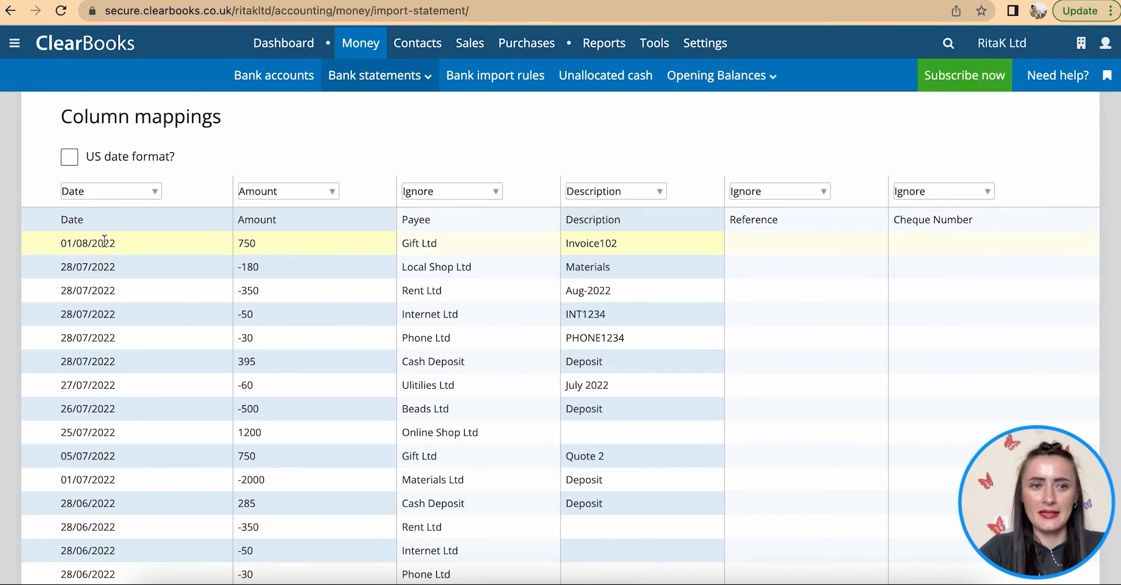
{"action": "left_click", "coordinate": [153, 191]}
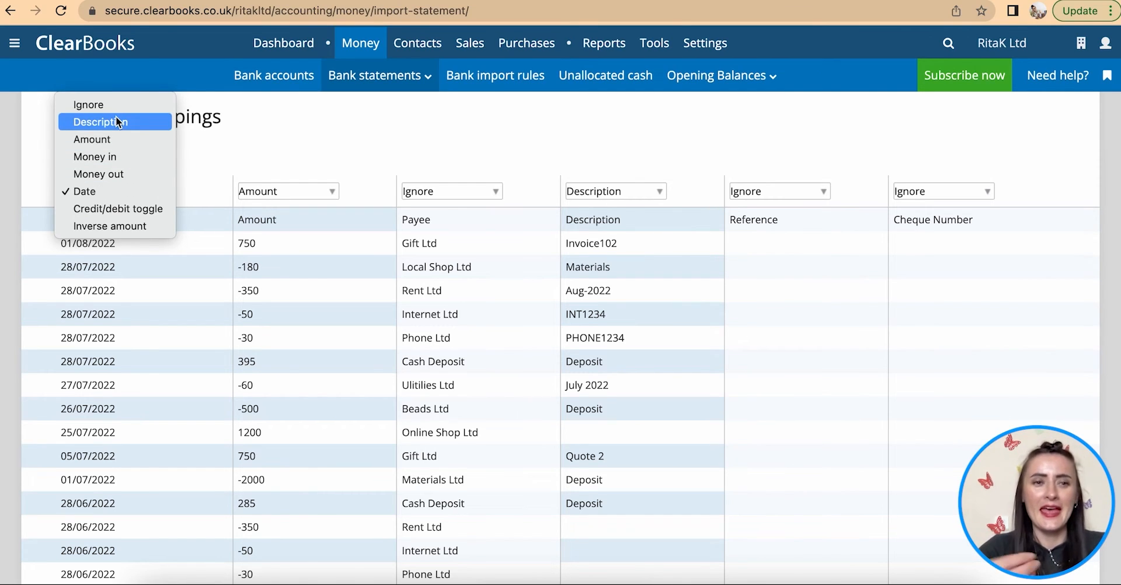
{"action": "left_click", "coordinate": [109, 192]}
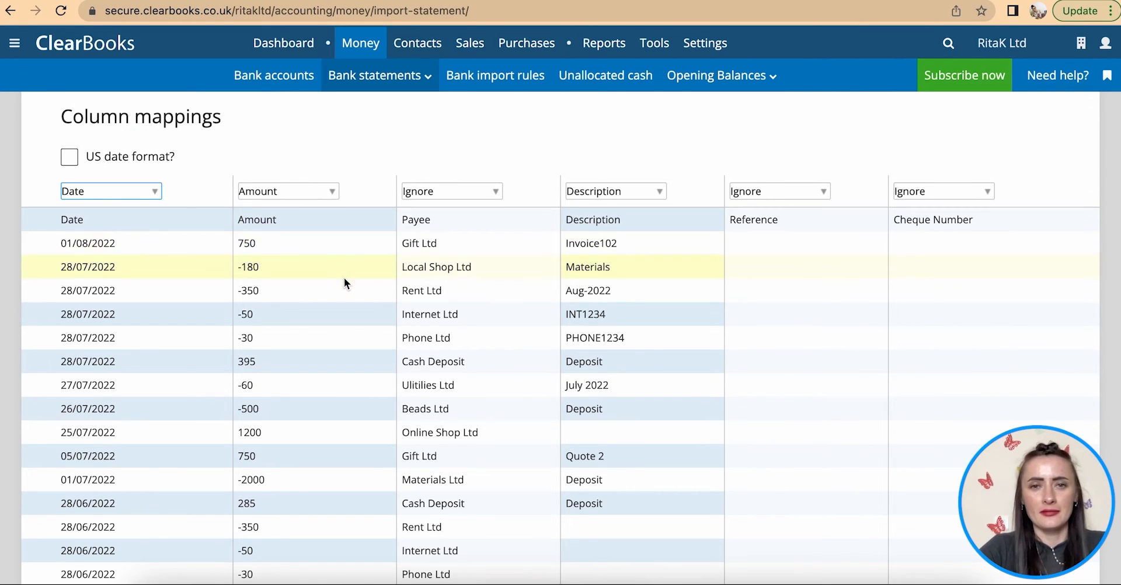
{"action": "left_click", "coordinate": [327, 191]}
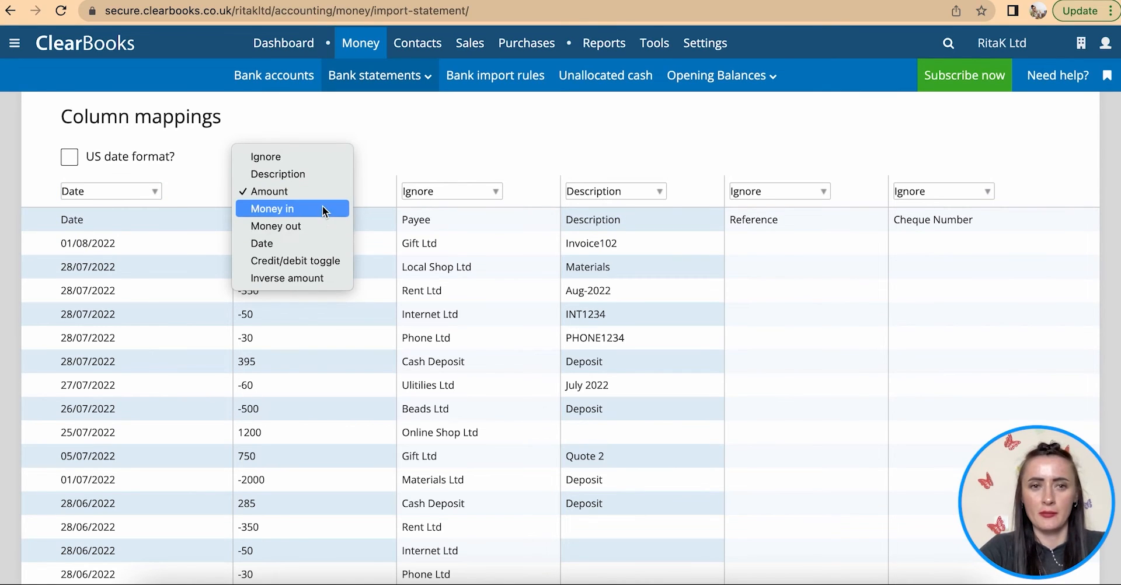
{"action": "left_click", "coordinate": [385, 153]}
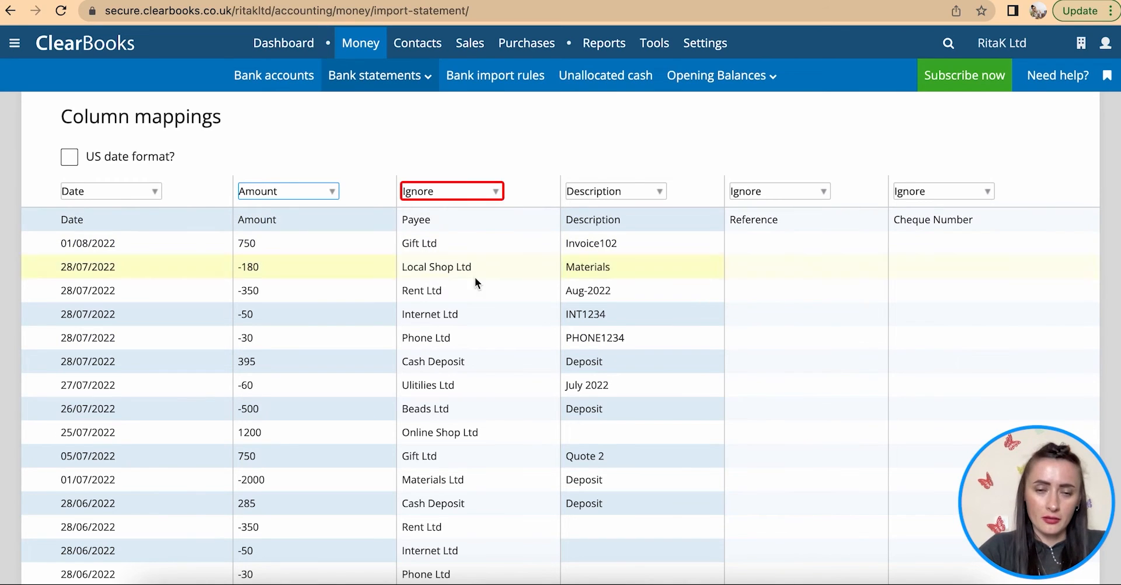
{"action": "left_click", "coordinate": [498, 193]}
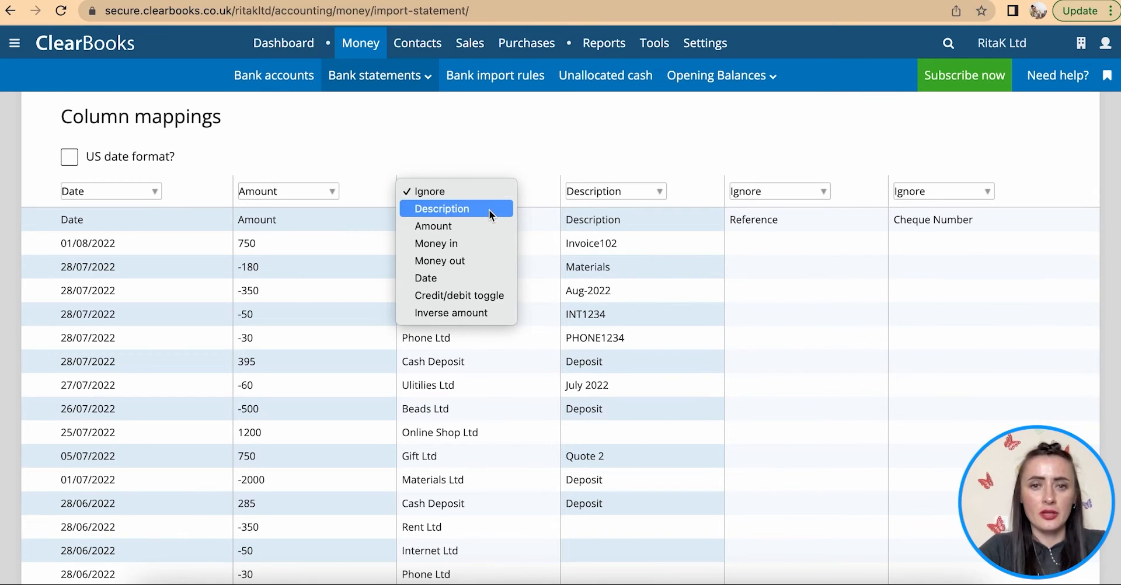
{"action": "left_click", "coordinate": [448, 209]}
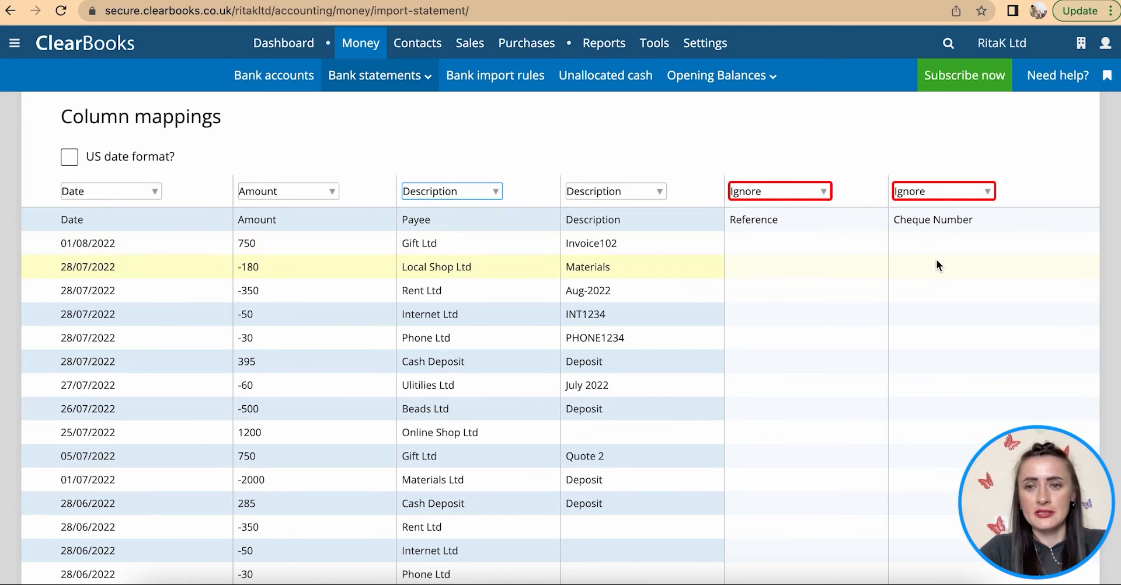
- Import the mapped statement, creating Import ID 3 with 21 unexplained transactions
{"action": "scroll", "coordinate": [925, 291], "scroll_direction": "down", "scroll_amount": 5}
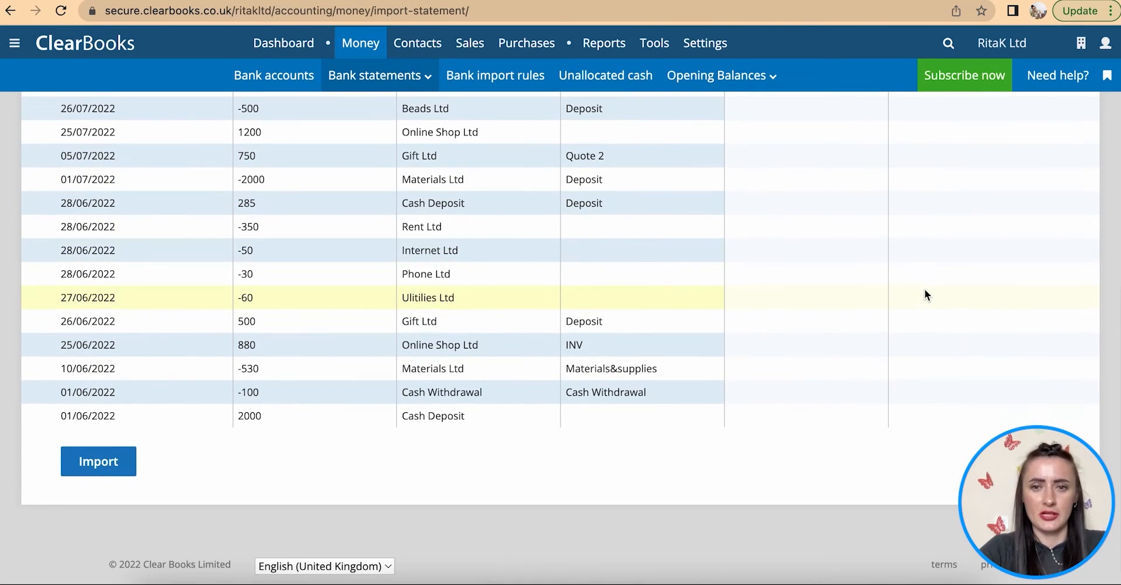
{"action": "scroll", "coordinate": [925, 292], "scroll_direction": "up", "scroll_amount": 5}
{"action": "scroll", "coordinate": [924, 290], "scroll_direction": "down", "scroll_amount": 4}
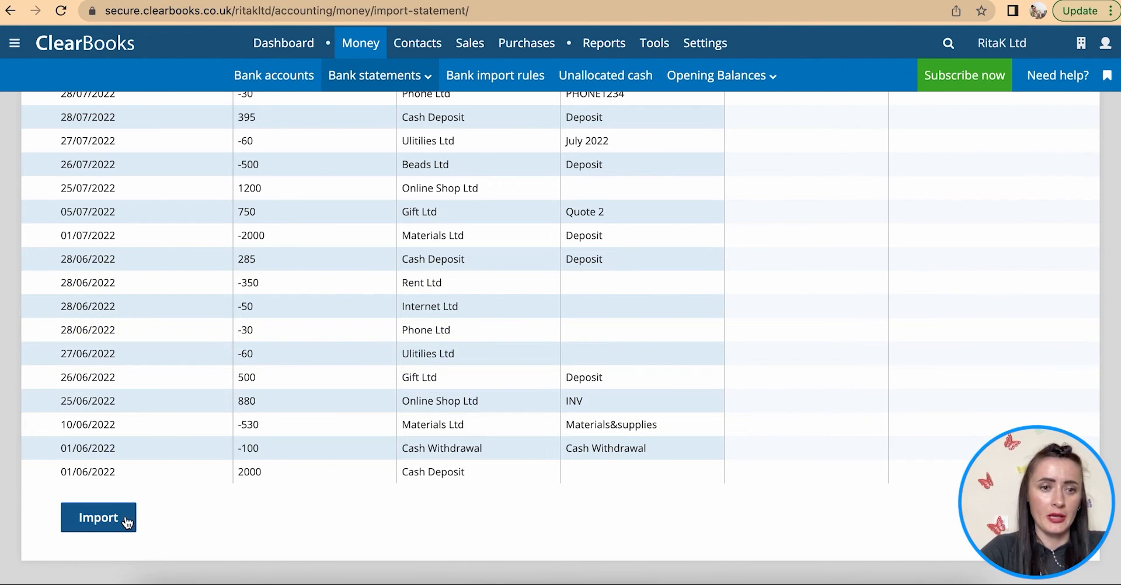
{"action": "left_click", "coordinate": [99, 518]}
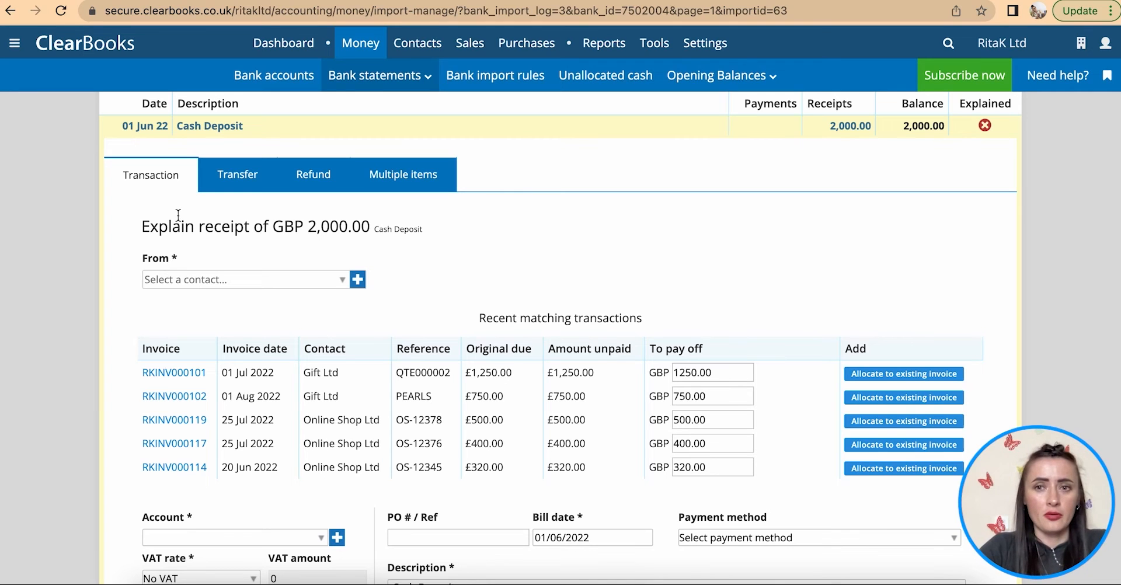
- Look through the Transfer, Refund and Multiple items explanation forms
{"action": "scroll", "coordinate": [179, 215], "scroll_direction": "up", "scroll_amount": 4}
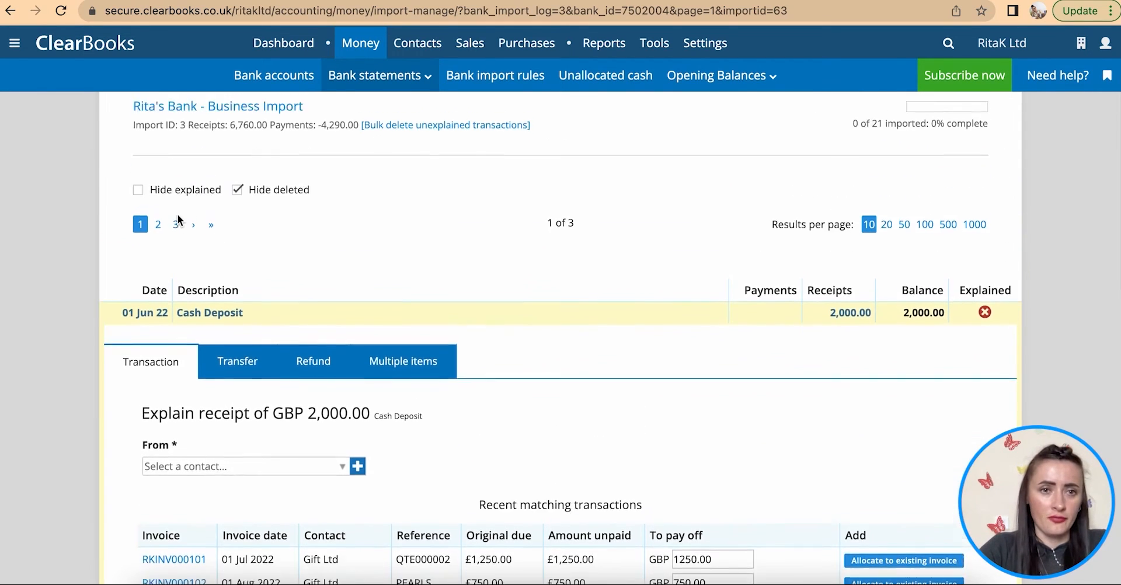
{"action": "scroll", "coordinate": [177, 214], "scroll_direction": "down", "scroll_amount": 3}
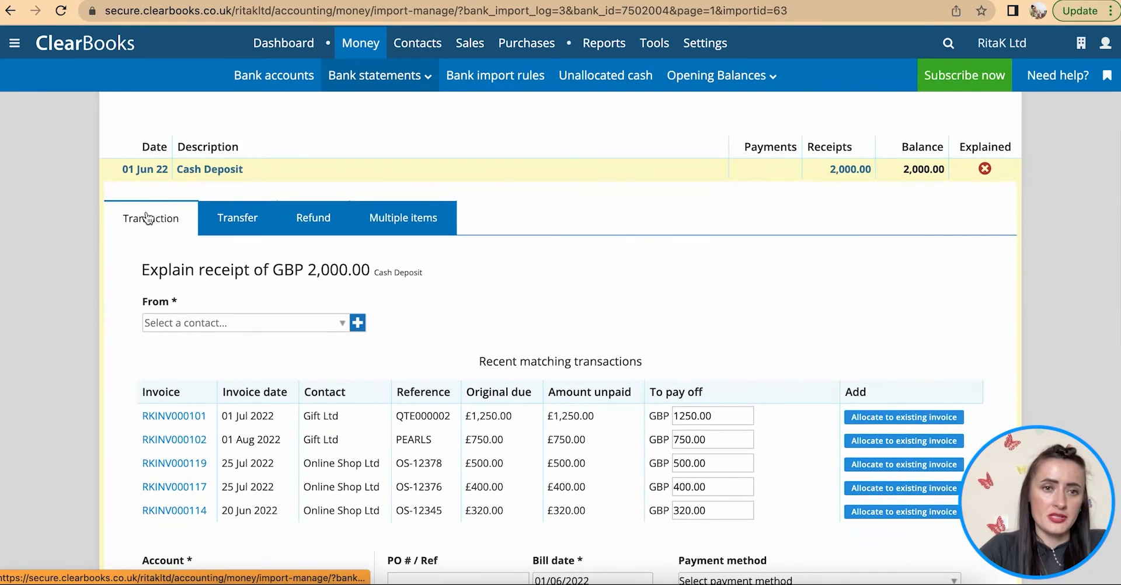
{"action": "left_click", "coordinate": [248, 222]}
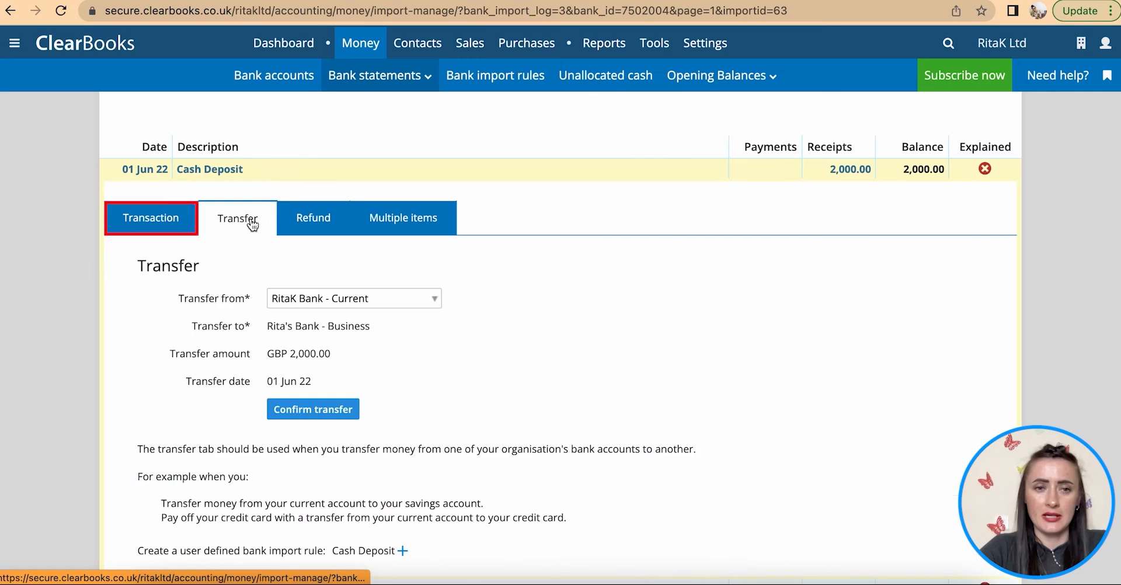
{"action": "left_click", "coordinate": [308, 223]}
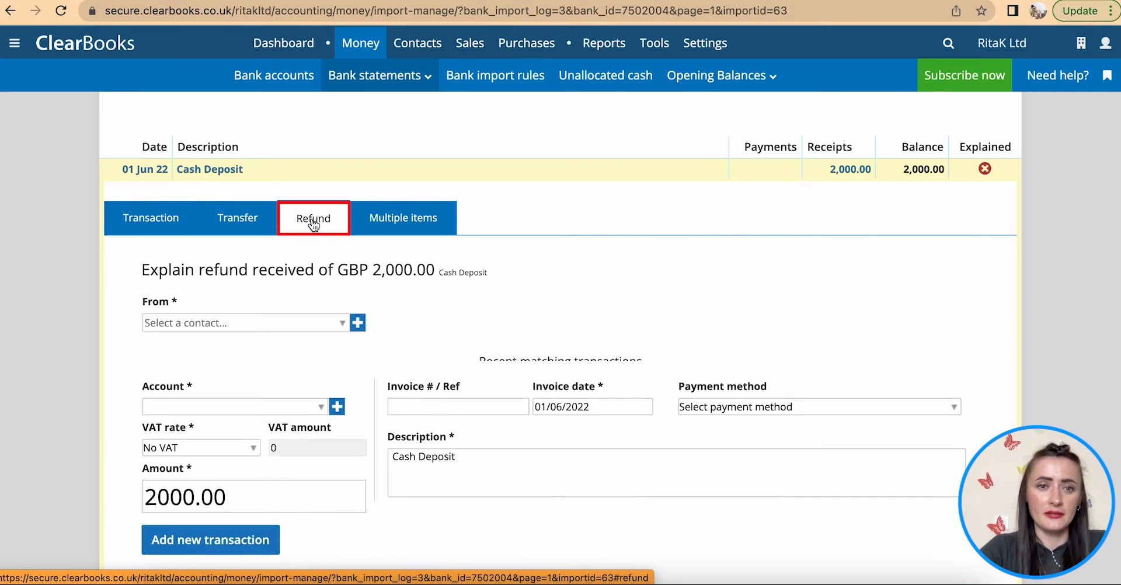
{"action": "left_click", "coordinate": [419, 230]}
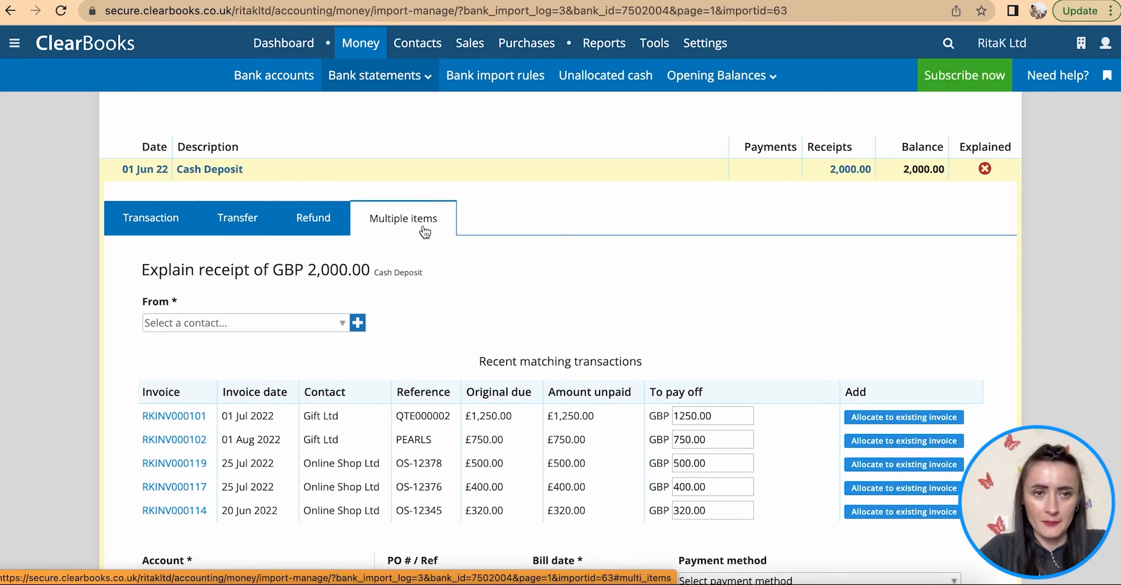
- Show 100 transactions per page and bring up the 01 Jun 22 £100 Cash Withdrawal
{"action": "scroll", "coordinate": [424, 232], "scroll_direction": "down", "scroll_amount": 1}
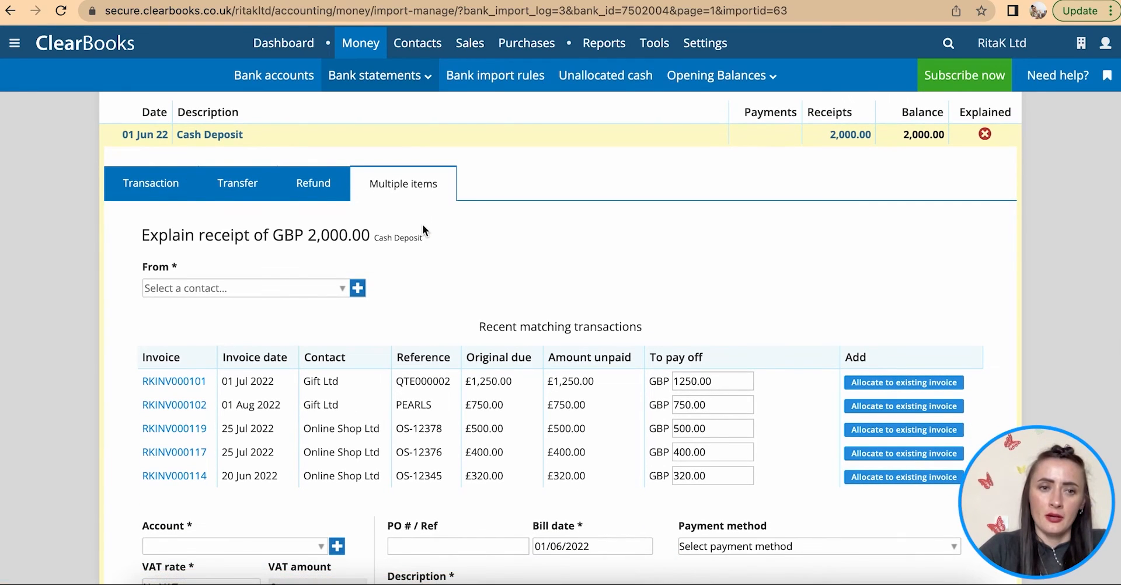
{"action": "scroll", "coordinate": [320, 217], "scroll_direction": "down", "scroll_amount": 3}
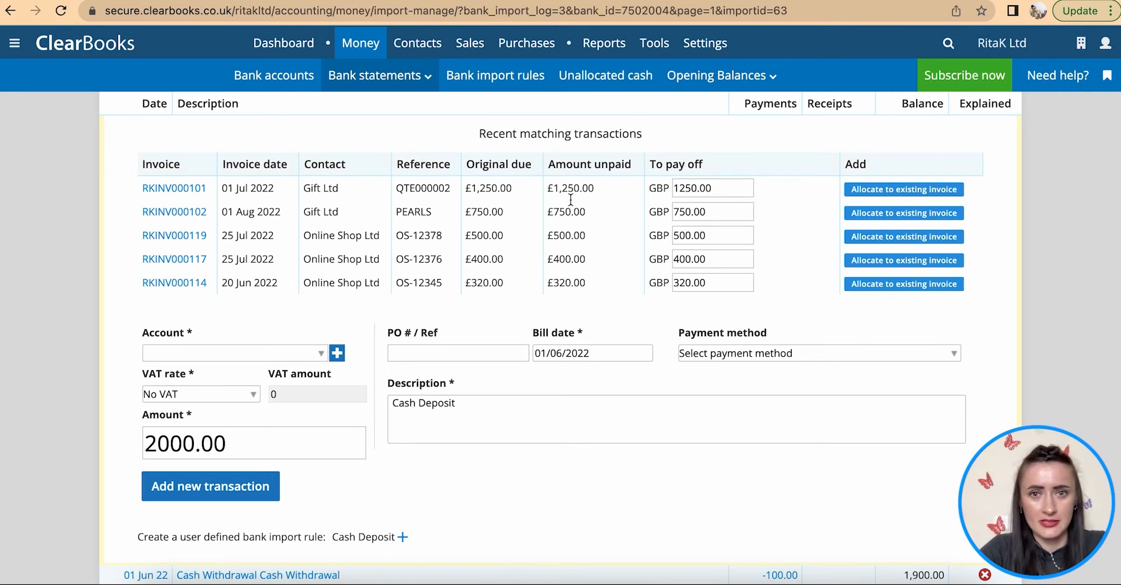
{"action": "scroll", "coordinate": [565, 276], "scroll_direction": "down", "scroll_amount": 1}
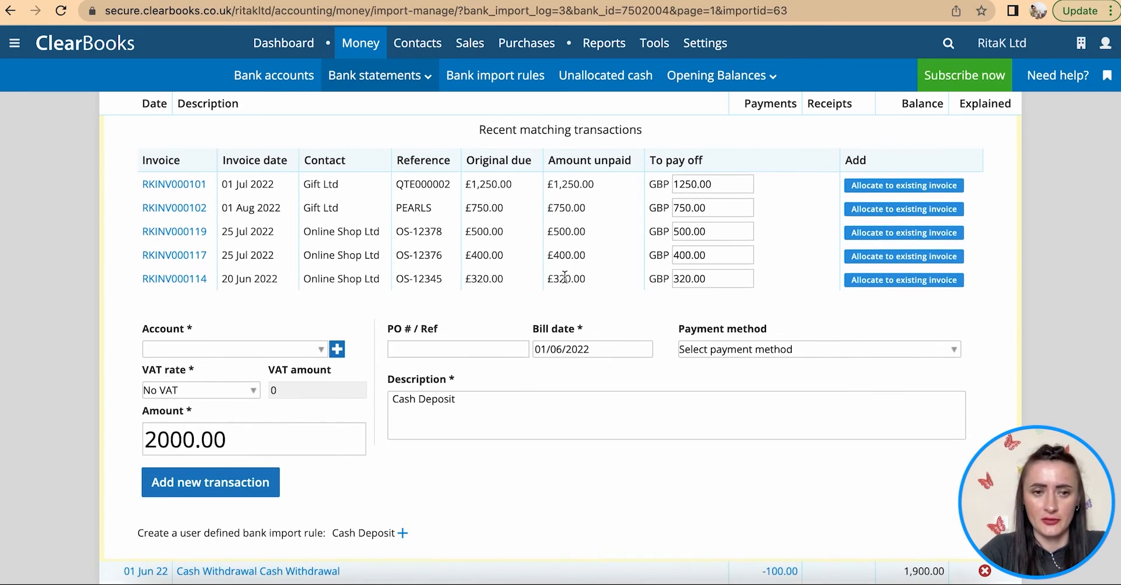
{"action": "scroll", "coordinate": [565, 277], "scroll_direction": "down", "scroll_amount": 6}
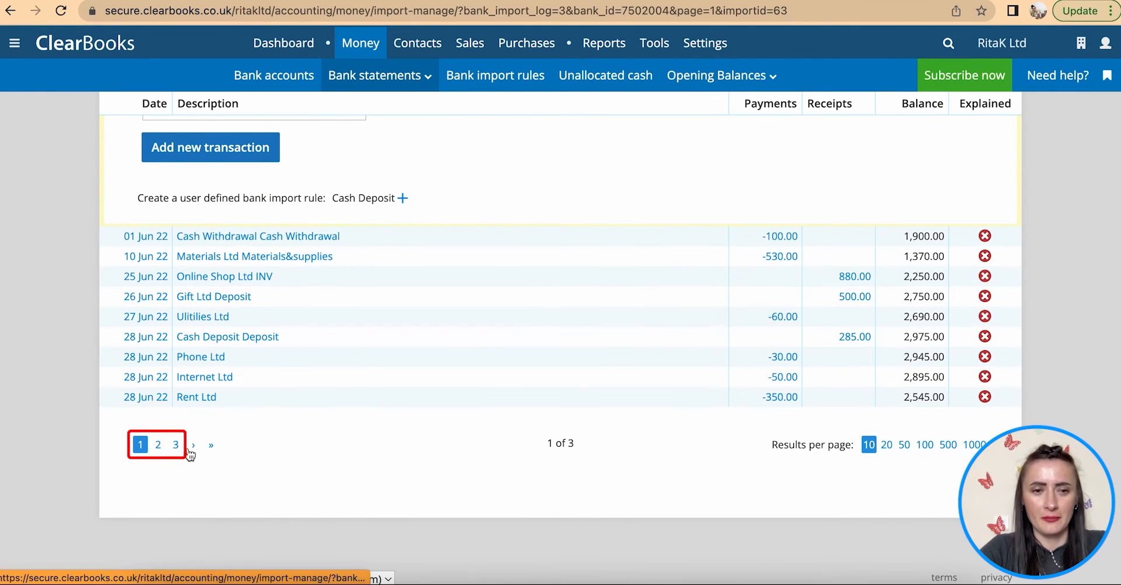
{"action": "left_click", "coordinate": [925, 446]}
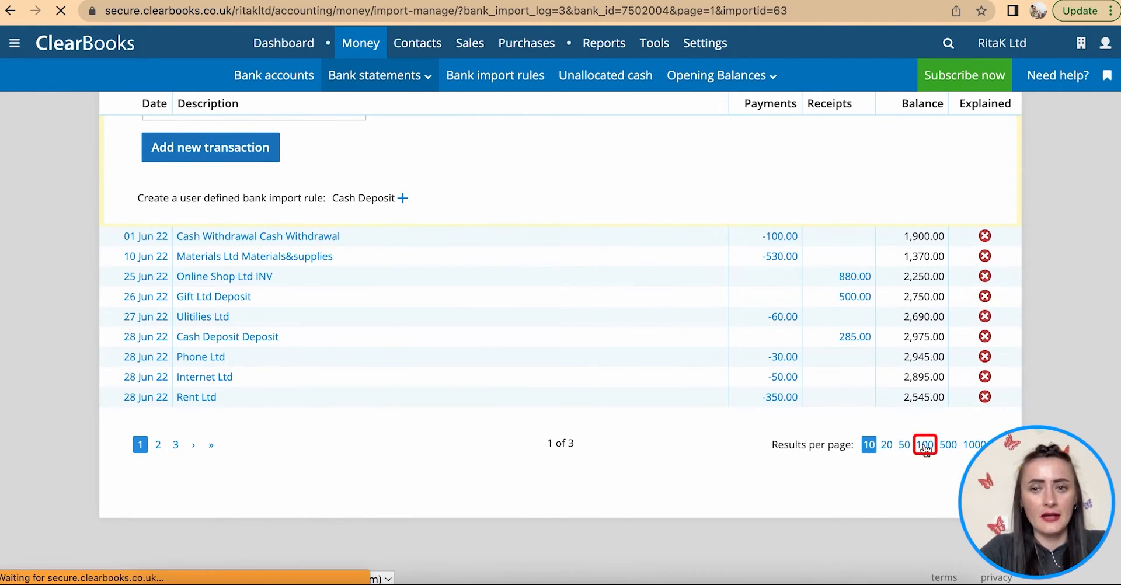
{"action": "scroll", "coordinate": [829, 421], "scroll_direction": "down", "scroll_amount": 7}
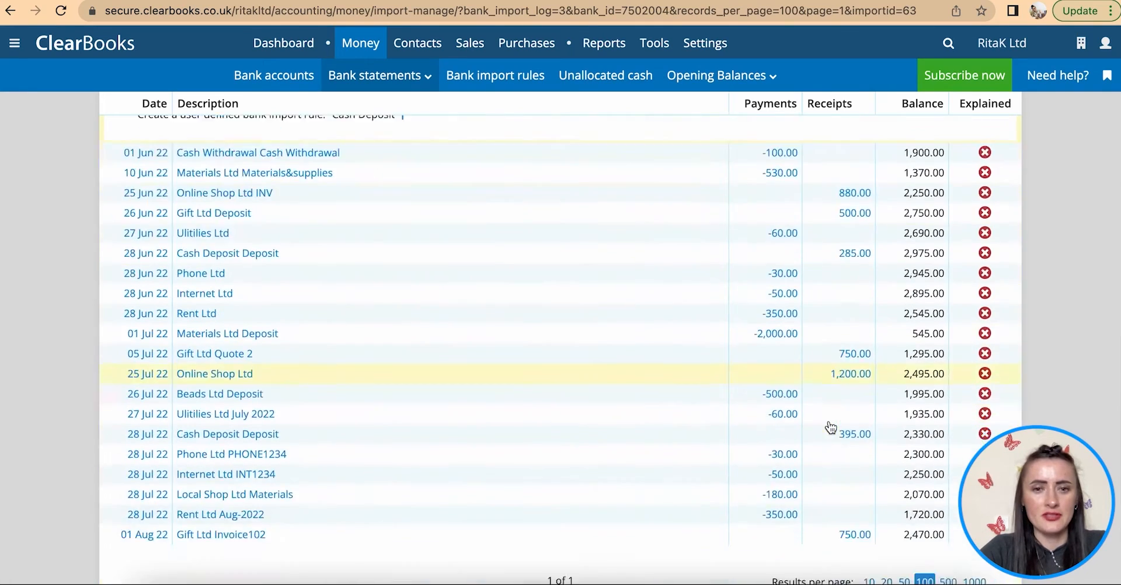
{"action": "scroll", "coordinate": [830, 427], "scroll_direction": "down", "scroll_amount": 3}
{"action": "scroll", "coordinate": [830, 427], "scroll_direction": "up", "scroll_amount": 3}
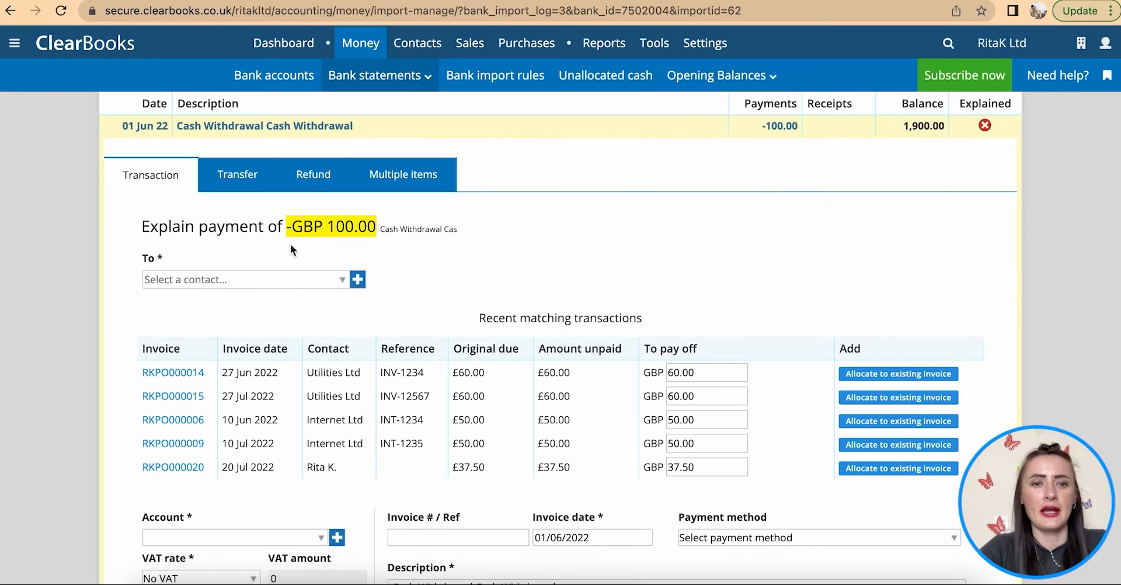
- Explain the 01 Jun 22 GBP 100.00 withdrawal as a transfer to Petty Cash
{"action": "left_click", "coordinate": [227, 182]}
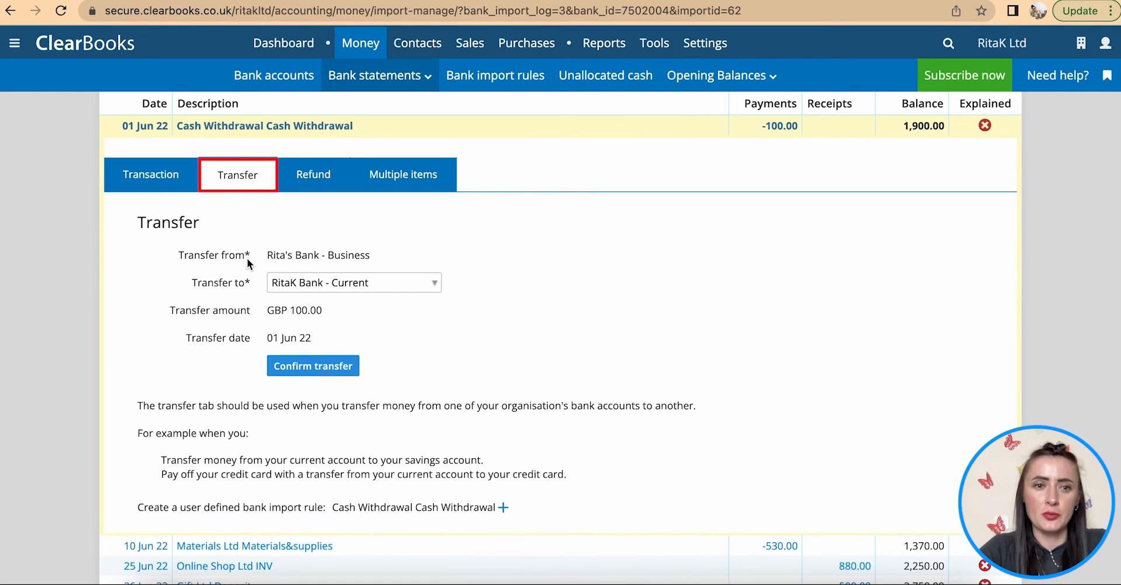
{"action": "left_click", "coordinate": [370, 284]}
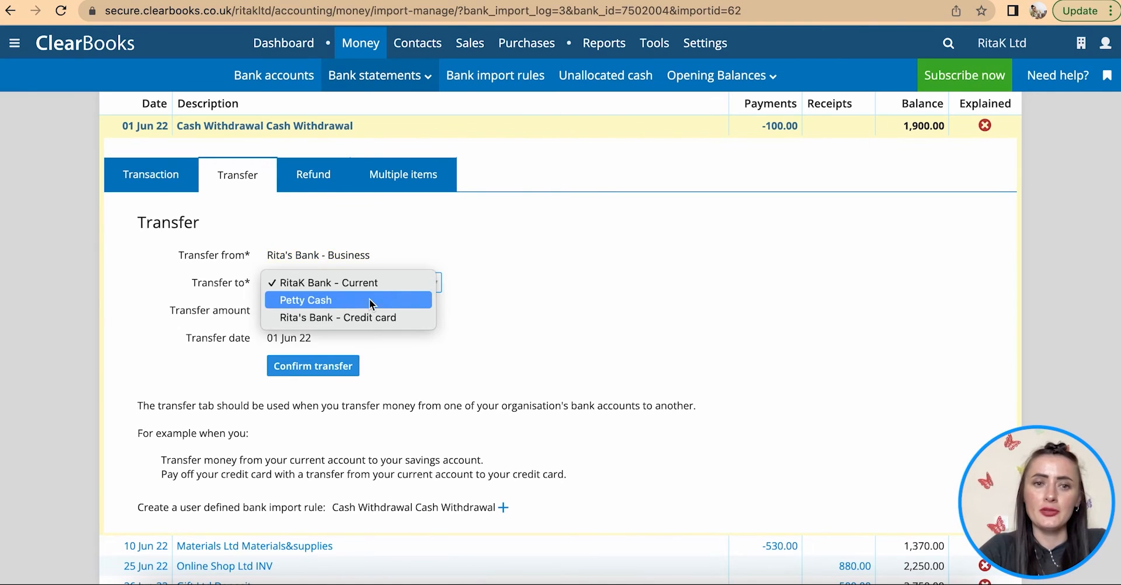
{"action": "left_click", "coordinate": [368, 303]}
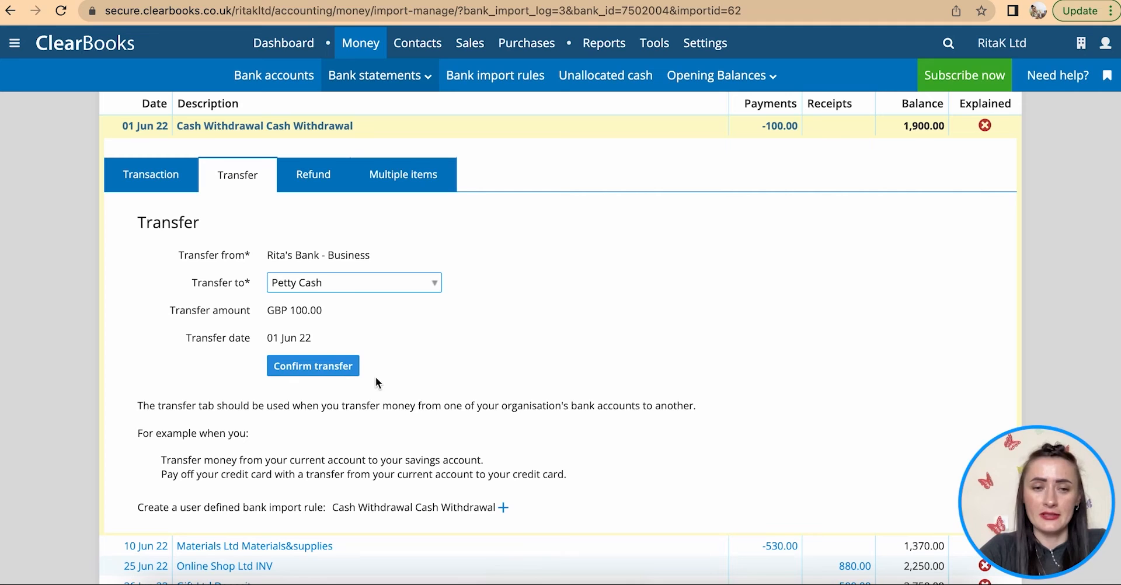
{"action": "left_click", "coordinate": [308, 369]}
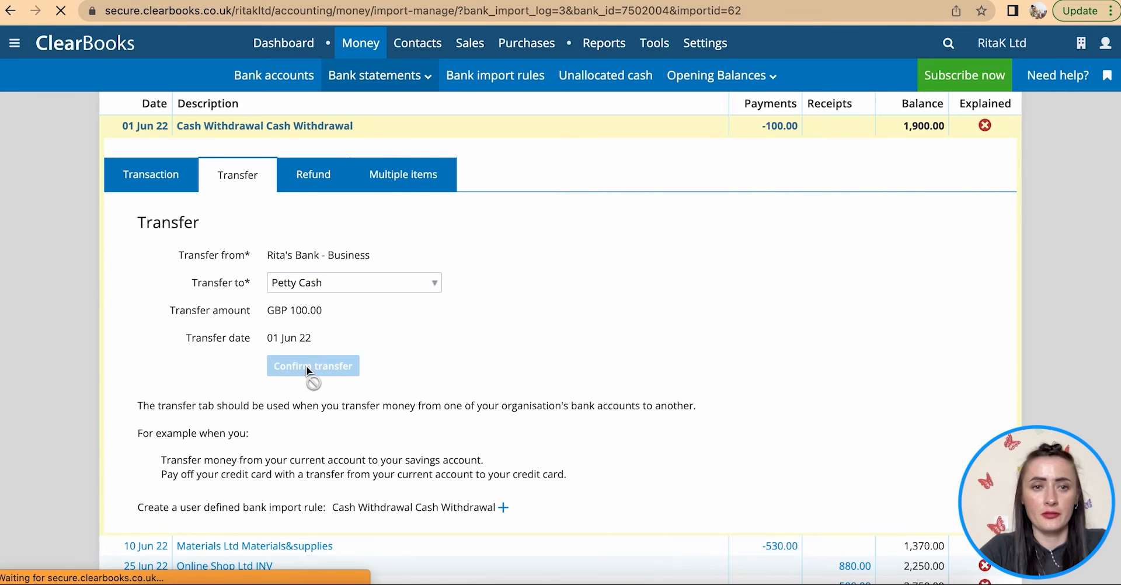
{"action": "scroll", "coordinate": [306, 366], "scroll_direction": "down", "scroll_amount": 8}
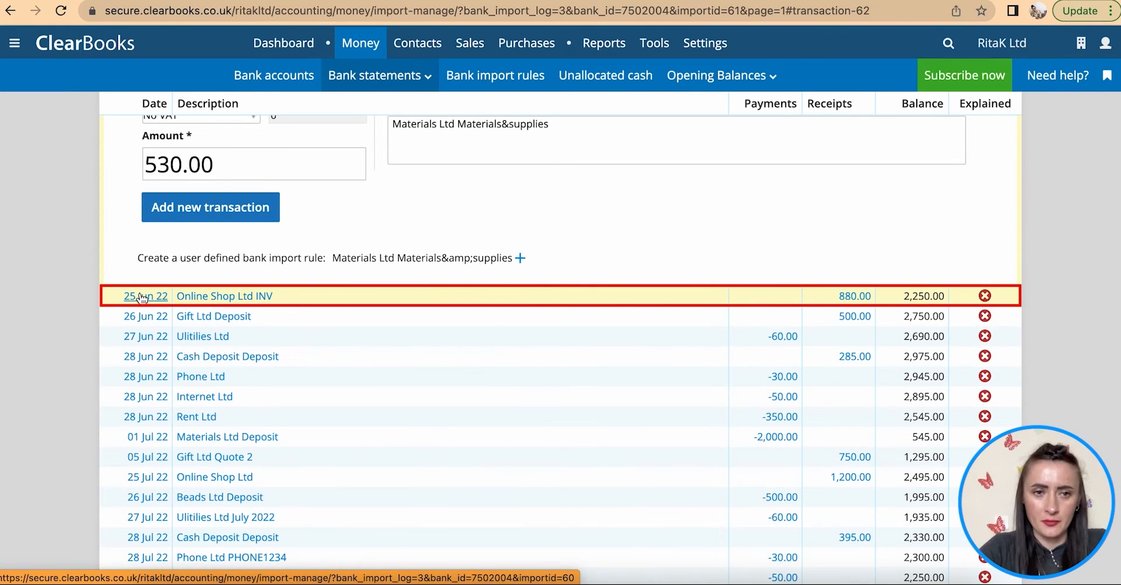
- Open the £880 Online Shop Ltd receipt as Multiple items with Online Shop Ltd as payer
{"action": "left_click", "coordinate": [208, 299]}
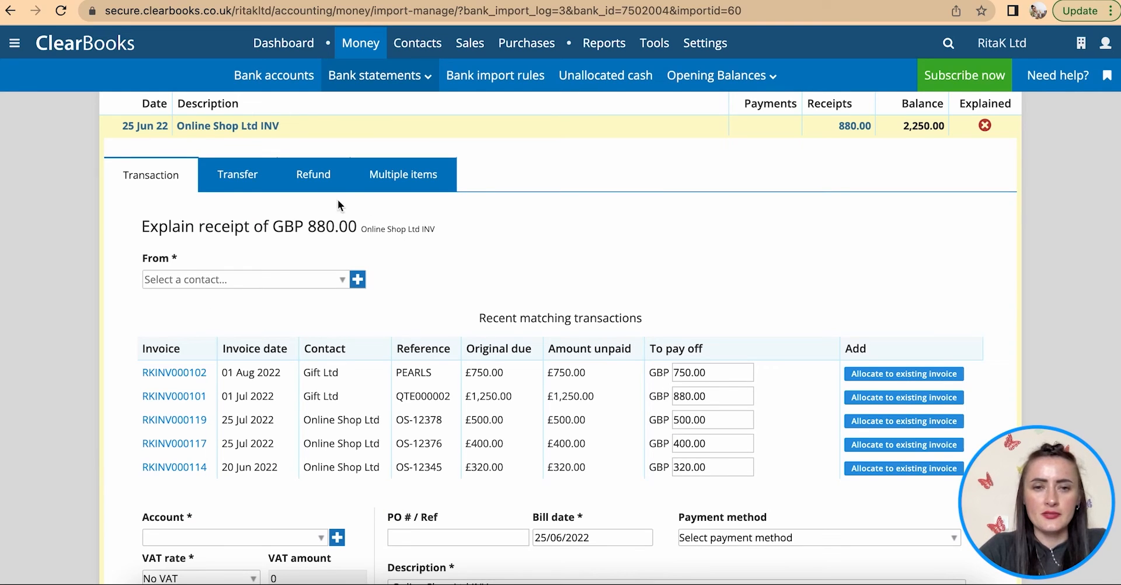
{"action": "left_click", "coordinate": [407, 178]}
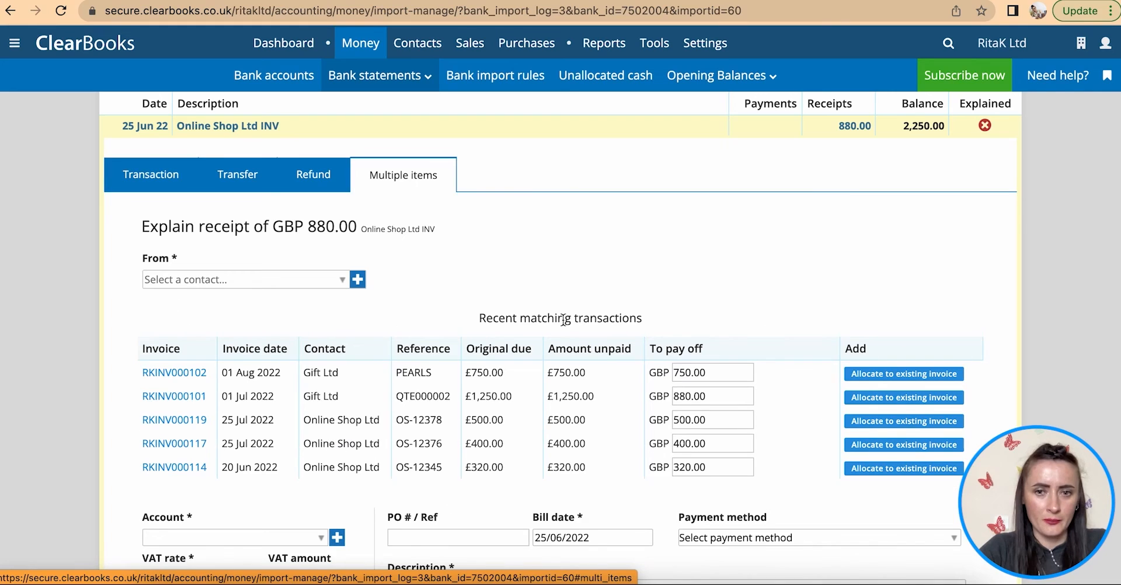
{"action": "scroll", "coordinate": [591, 362], "scroll_direction": "down", "scroll_amount": 2}
{"action": "scroll", "coordinate": [591, 359], "scroll_direction": "down", "scroll_amount": 6}
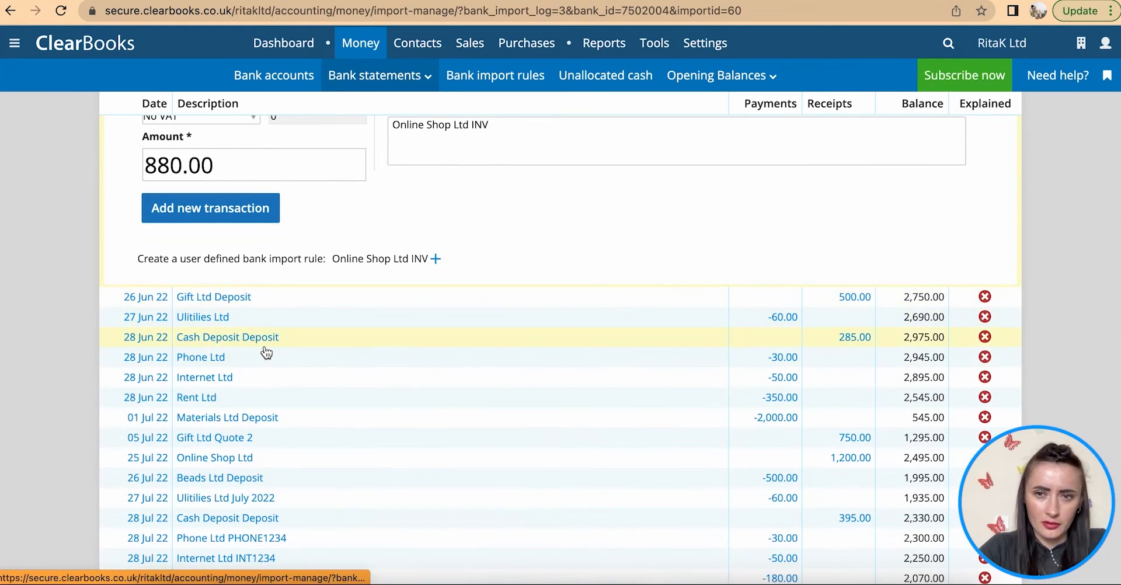
{"action": "scroll", "coordinate": [265, 351], "scroll_direction": "up", "scroll_amount": 6}
{"action": "scroll", "coordinate": [264, 345], "scroll_direction": "down", "scroll_amount": 1}
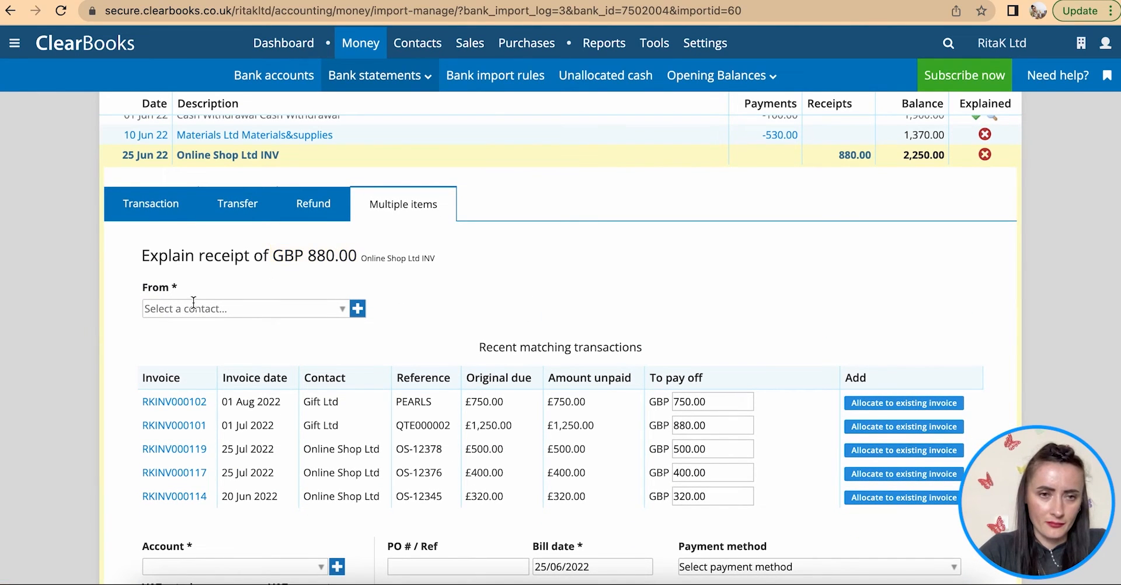
{"action": "left_click", "coordinate": [342, 310]}
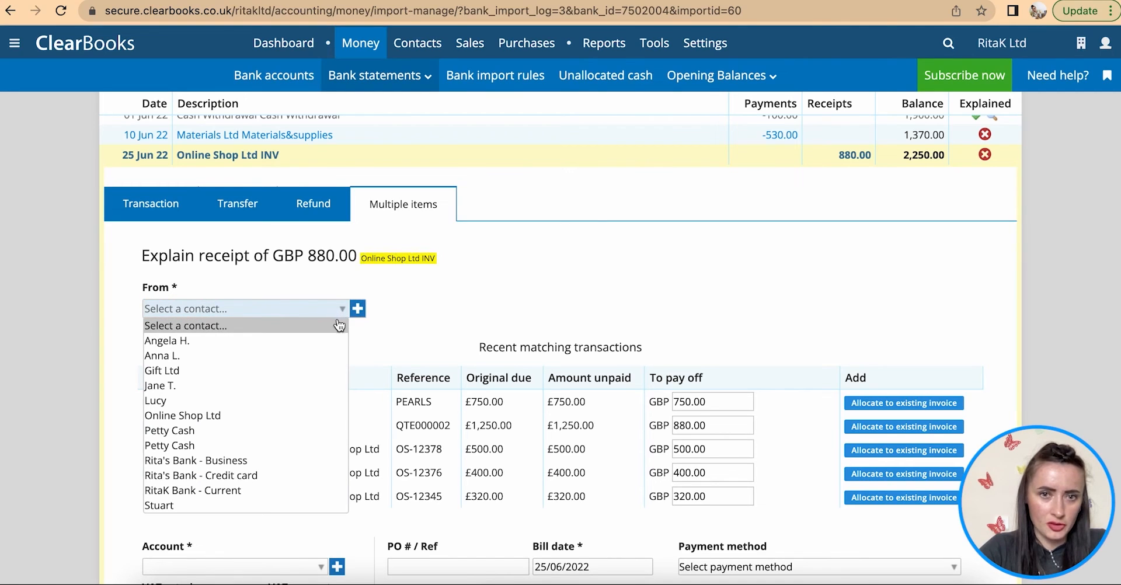
{"action": "left_click", "coordinate": [276, 415]}
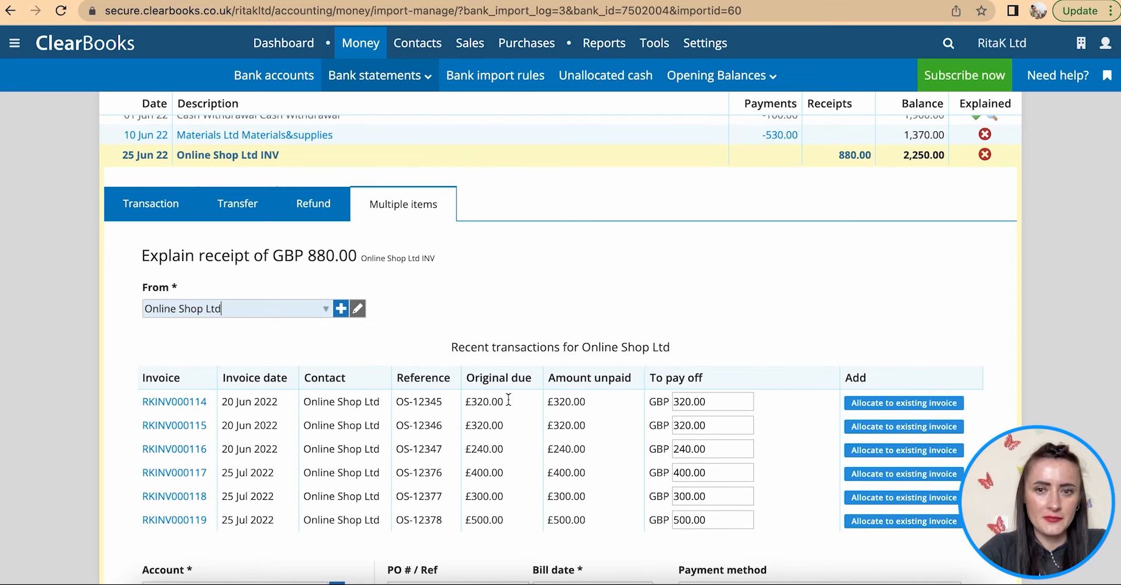
- Allocate to RKINV000117, RKINV000118 and RKINV000119, then remove RKINV000119 again
{"action": "scroll", "coordinate": [553, 495], "scroll_direction": "down", "scroll_amount": 2}
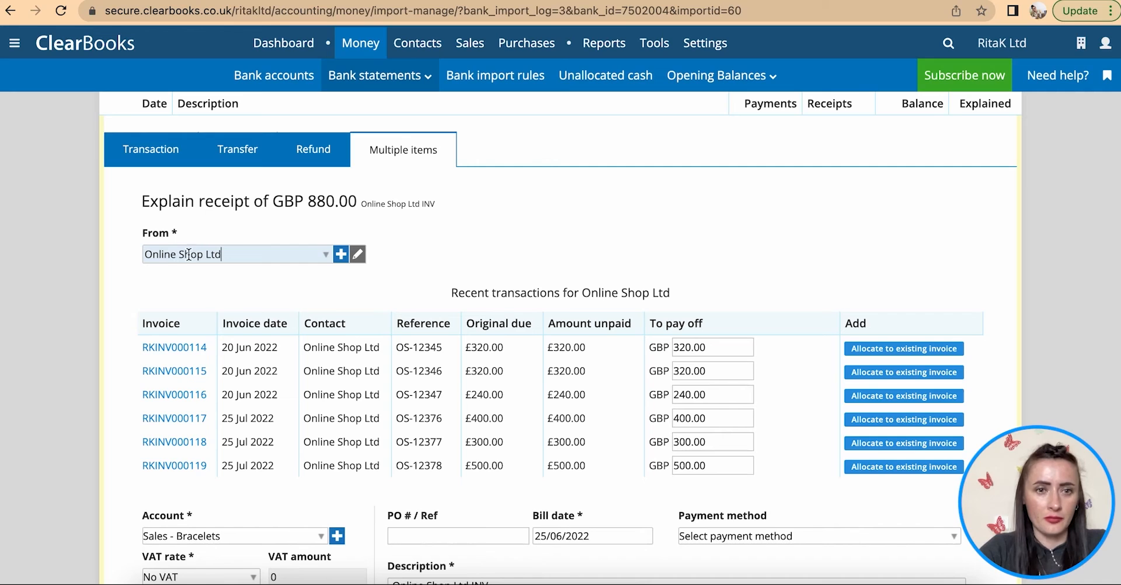
{"action": "scroll", "coordinate": [193, 280], "scroll_direction": "down", "scroll_amount": 3}
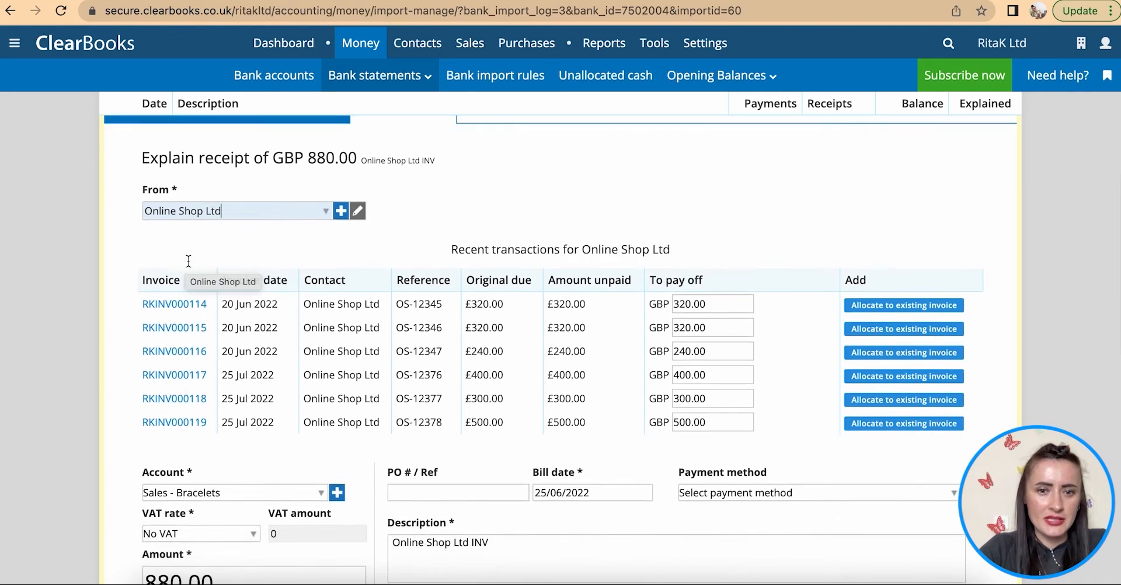
{"action": "left_click", "coordinate": [545, 442]}
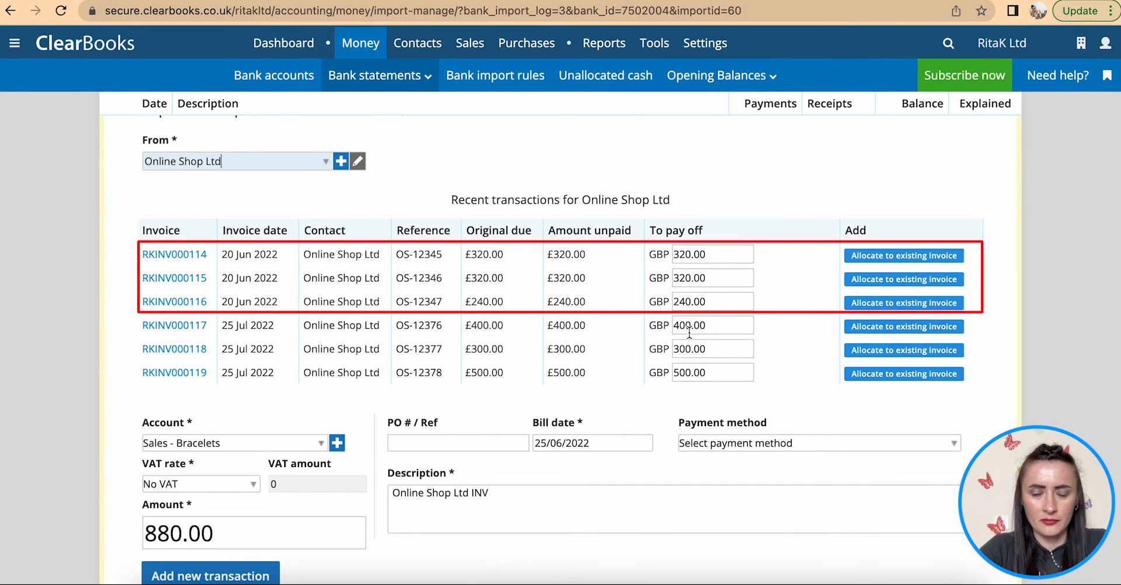
{"action": "left_click", "coordinate": [708, 305]}
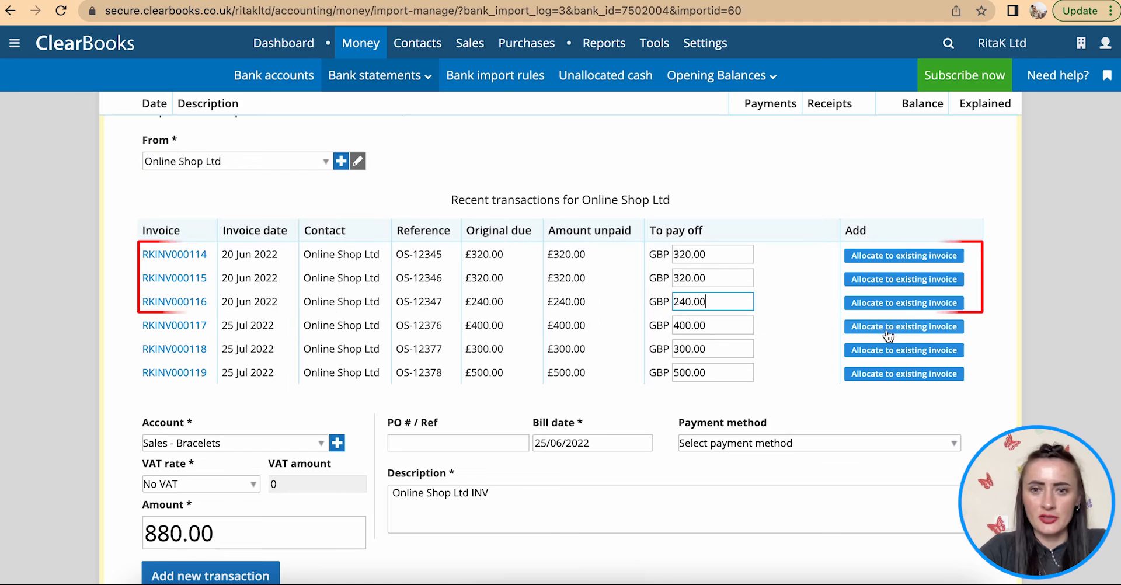
{"action": "left_click", "coordinate": [857, 326]}
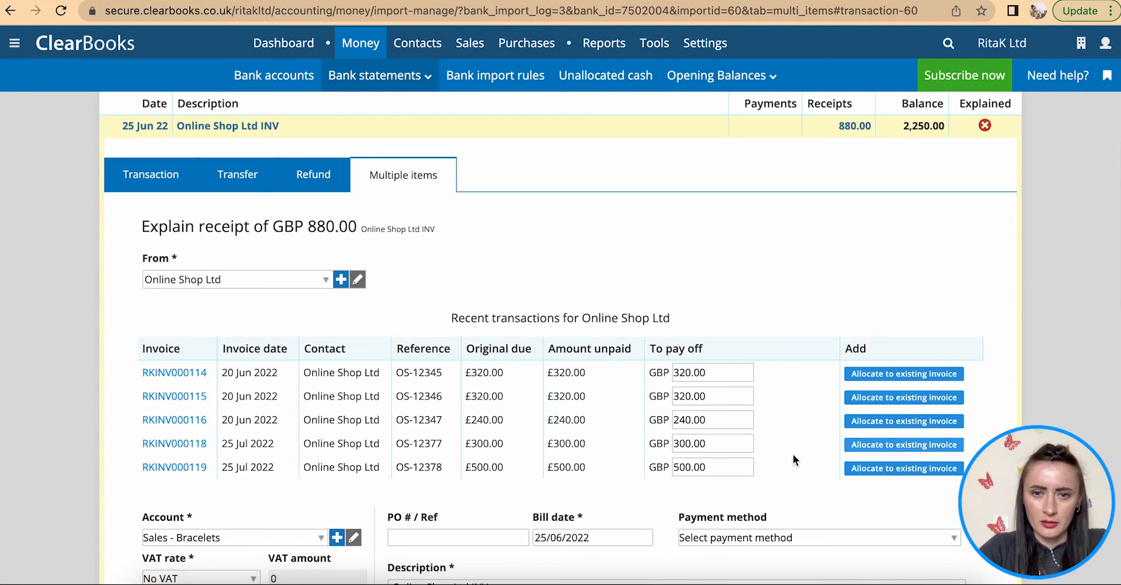
{"action": "left_click", "coordinate": [911, 447]}
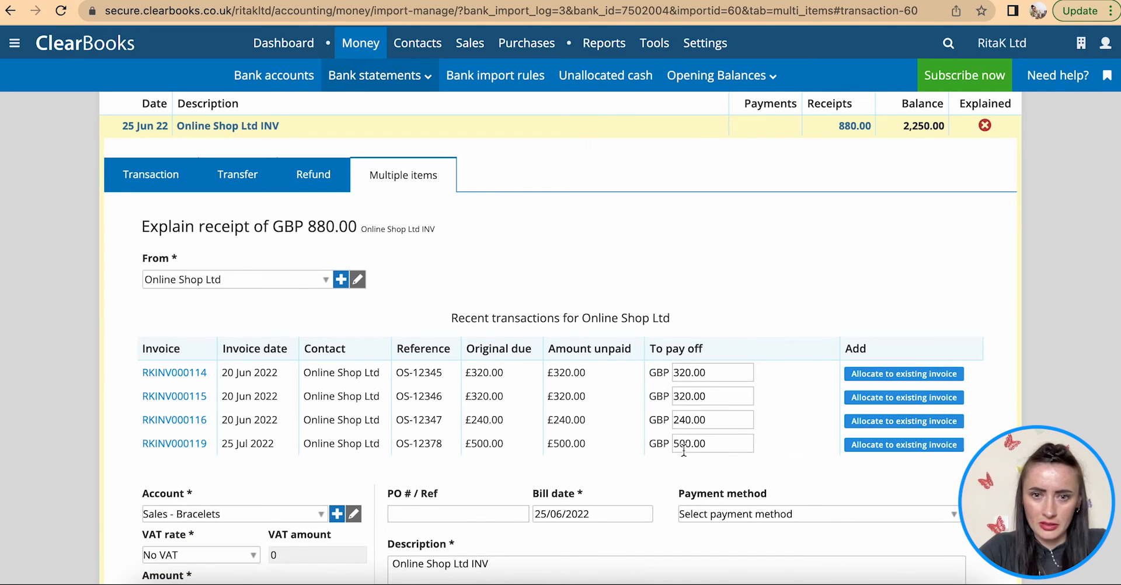
{"action": "left_click", "coordinate": [885, 446]}
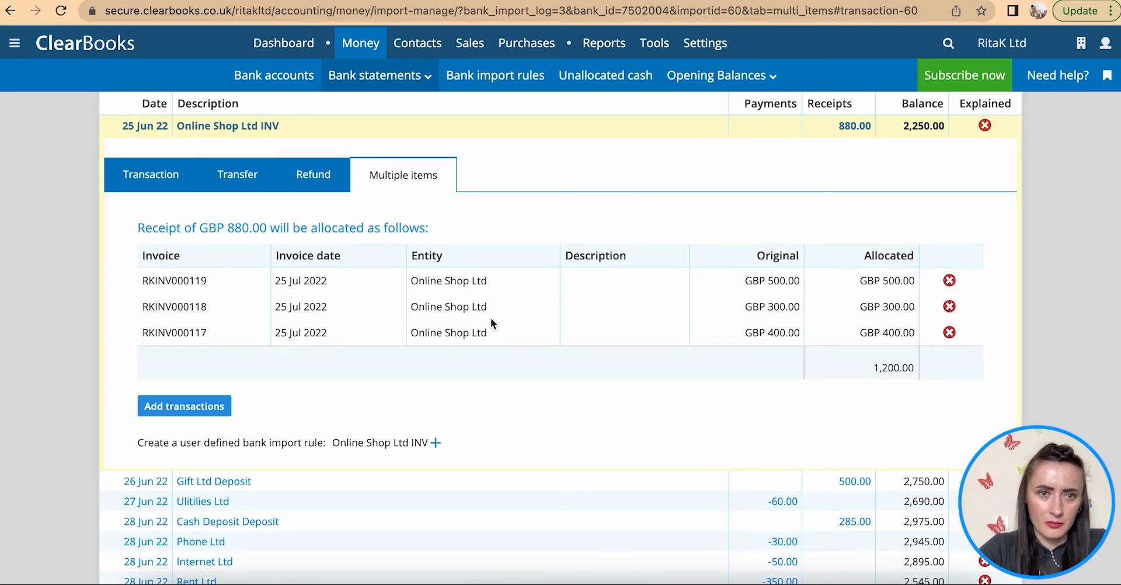
{"action": "left_click", "coordinate": [950, 281]}
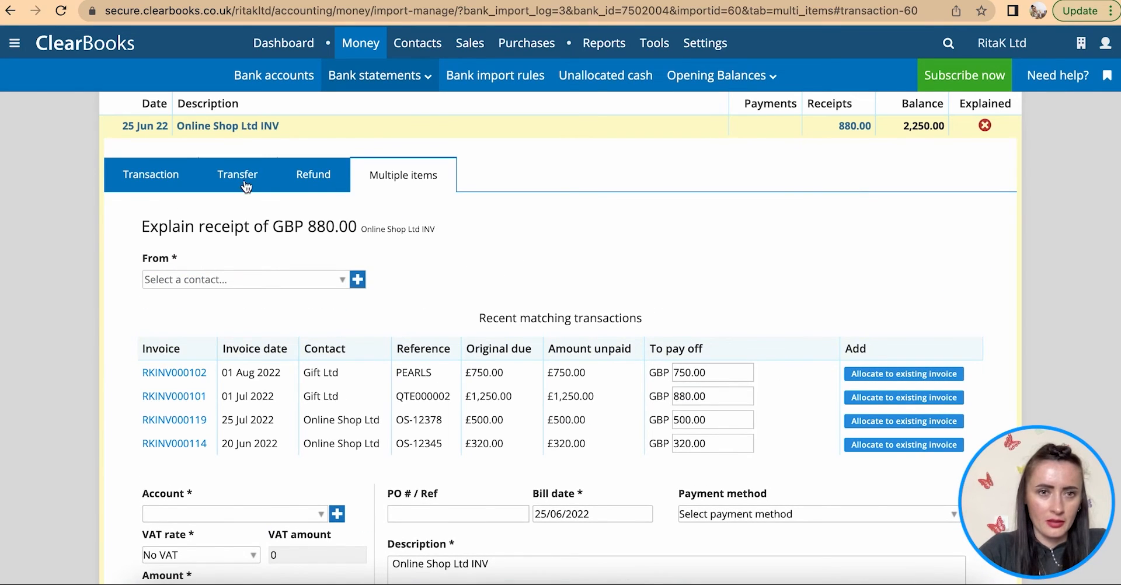
- On the Transaction tab, set Online Shop Ltd as payer and allocate RKINV000114, 115 and 116
{"action": "left_click", "coordinate": [125, 170]}
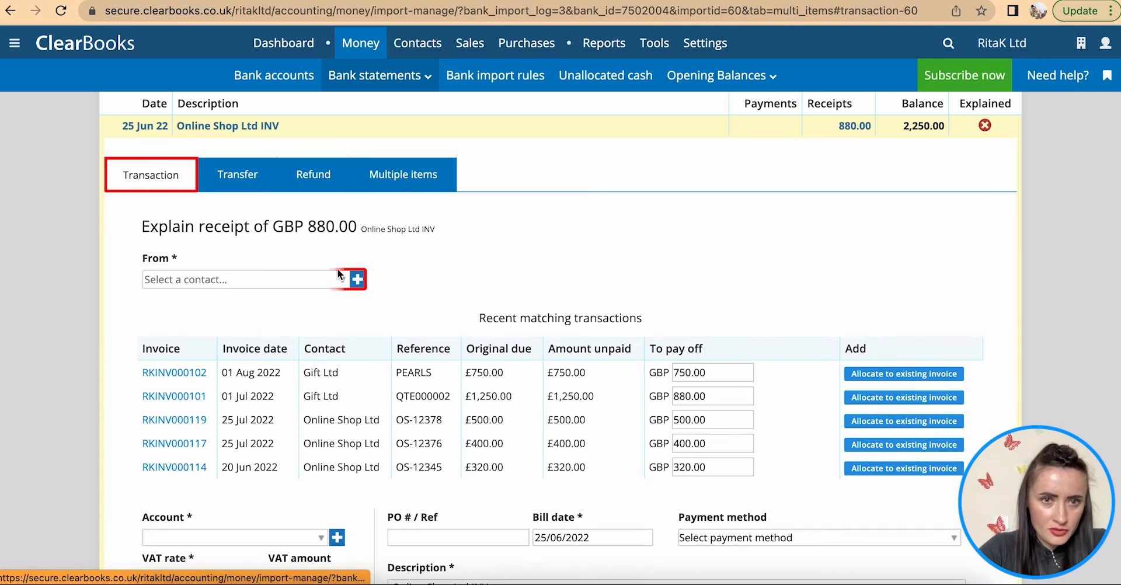
{"action": "left_click", "coordinate": [357, 283]}
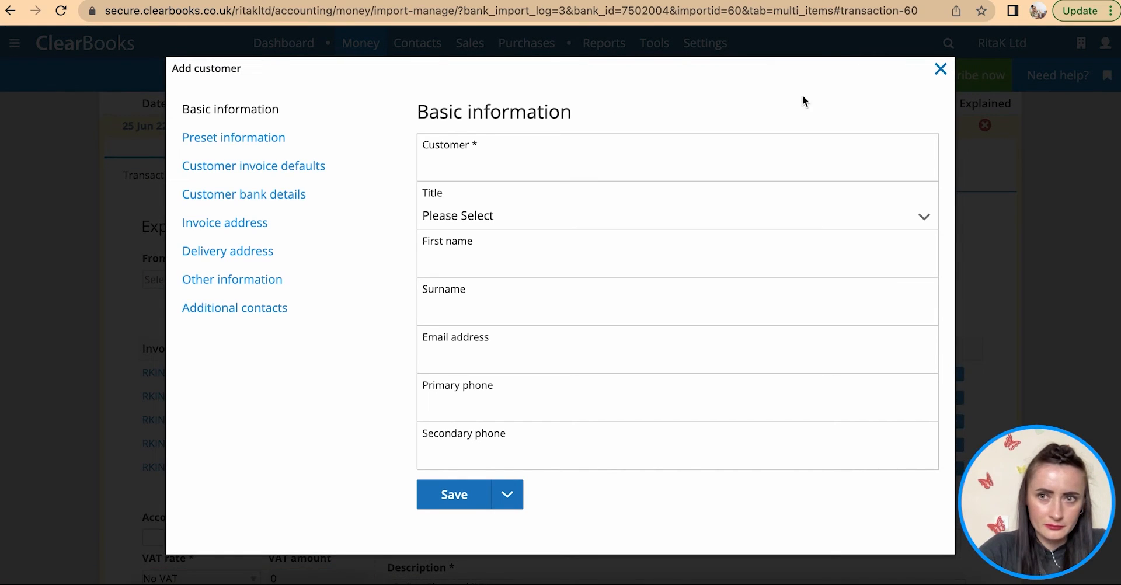
{"action": "left_click", "coordinate": [939, 69]}
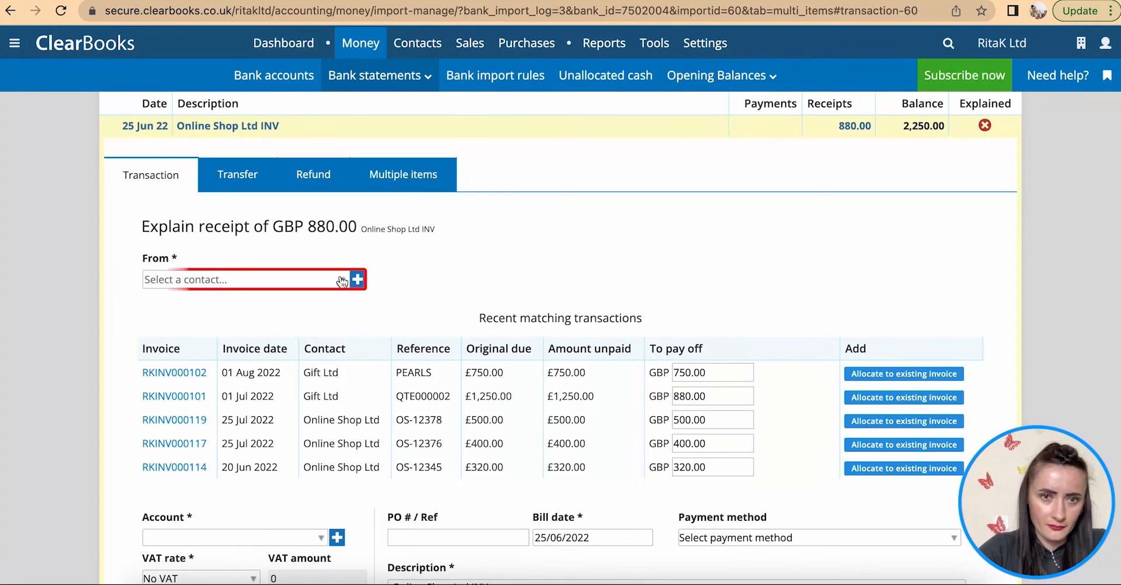
{"action": "left_click", "coordinate": [342, 281]}
{"action": "left_click", "coordinate": [273, 387]}
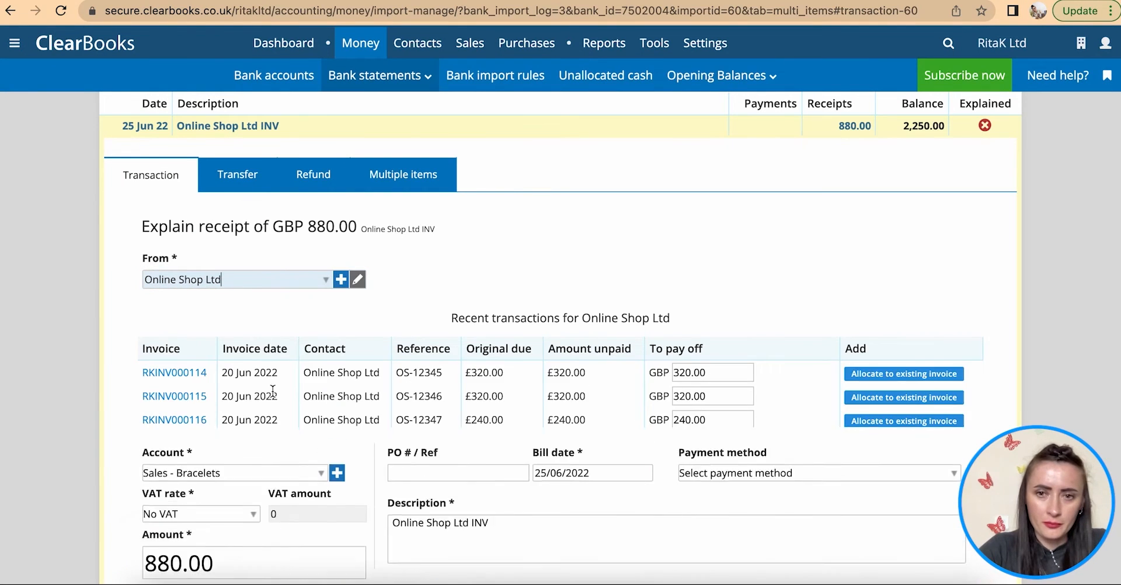
{"action": "scroll", "coordinate": [273, 390], "scroll_direction": "down", "scroll_amount": 3}
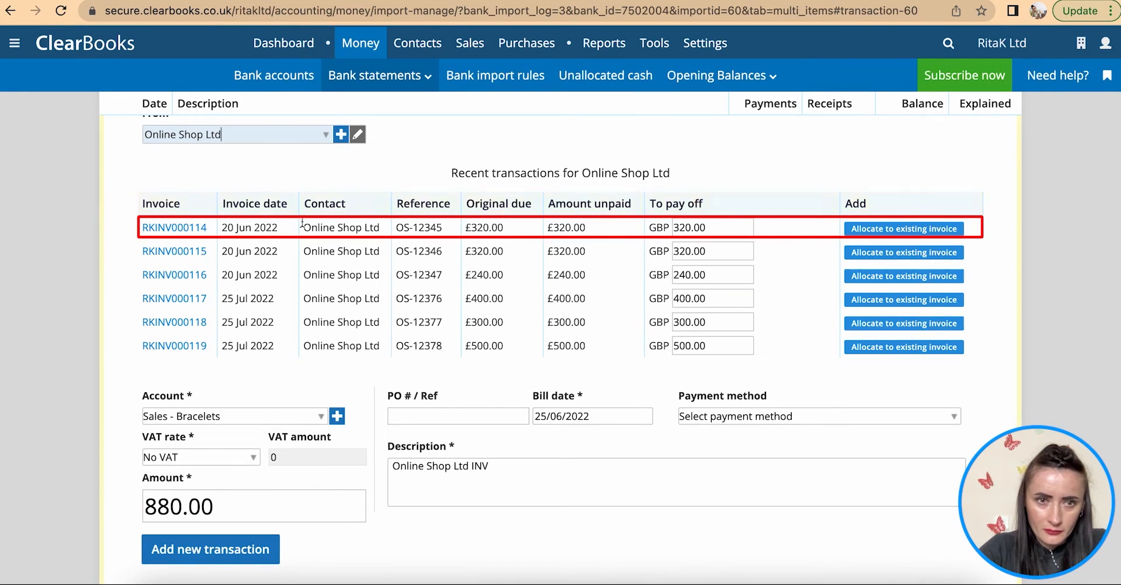
{"action": "left_click", "coordinate": [903, 228]}
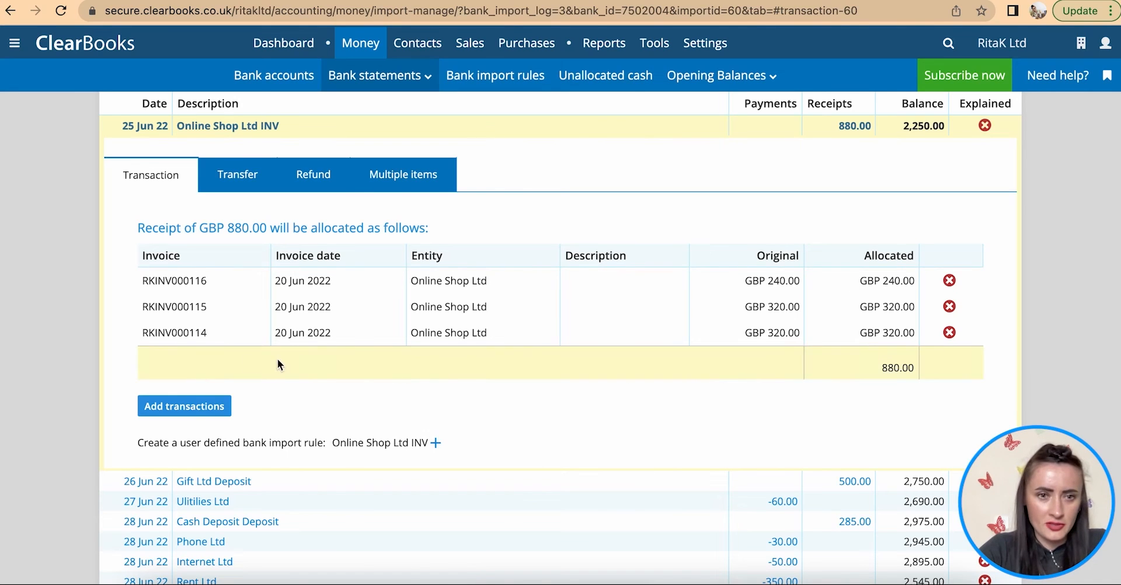
- Confirm the £880 allocation, then allocate the 27 Jun £60 payment to Utilities Ltd's RKPO000014
{"action": "left_click", "coordinate": [177, 406]}
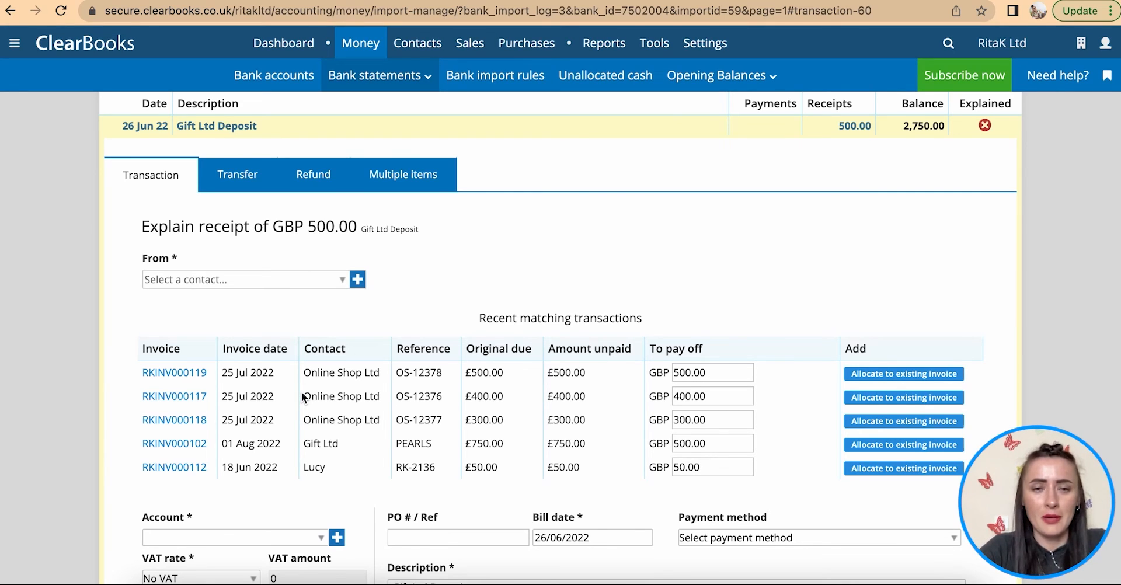
{"action": "scroll", "coordinate": [301, 391], "scroll_direction": "down", "scroll_amount": 7}
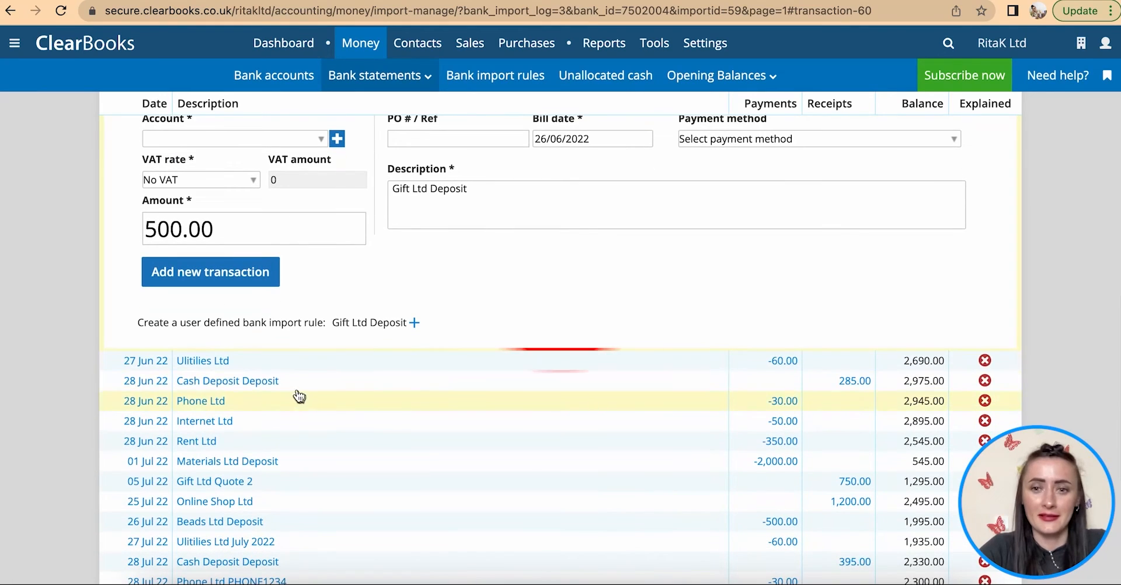
{"action": "left_click", "coordinate": [205, 362]}
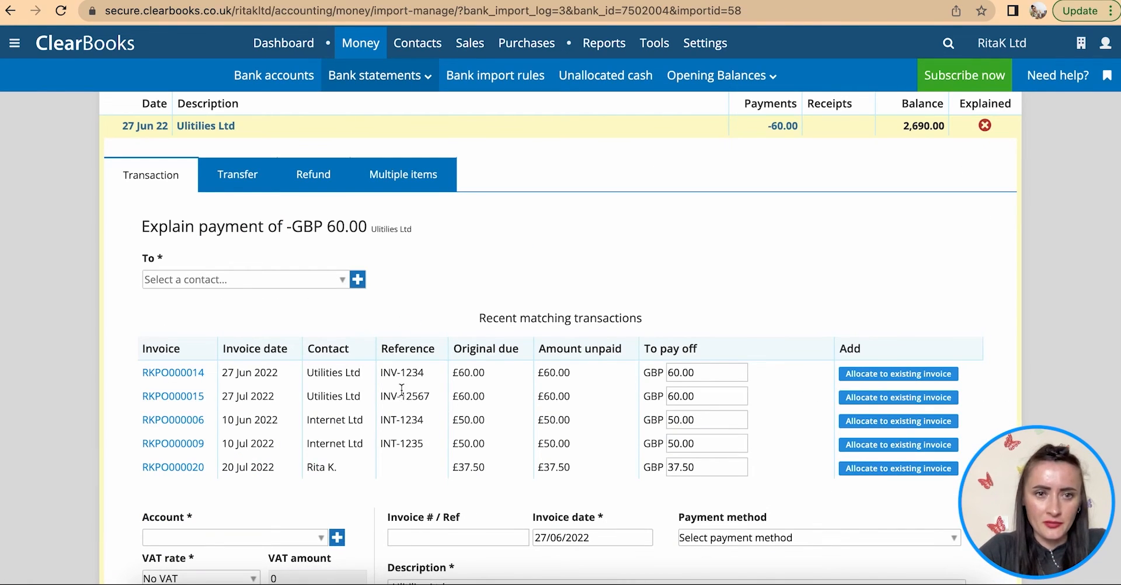
{"action": "left_click", "coordinate": [342, 280]}
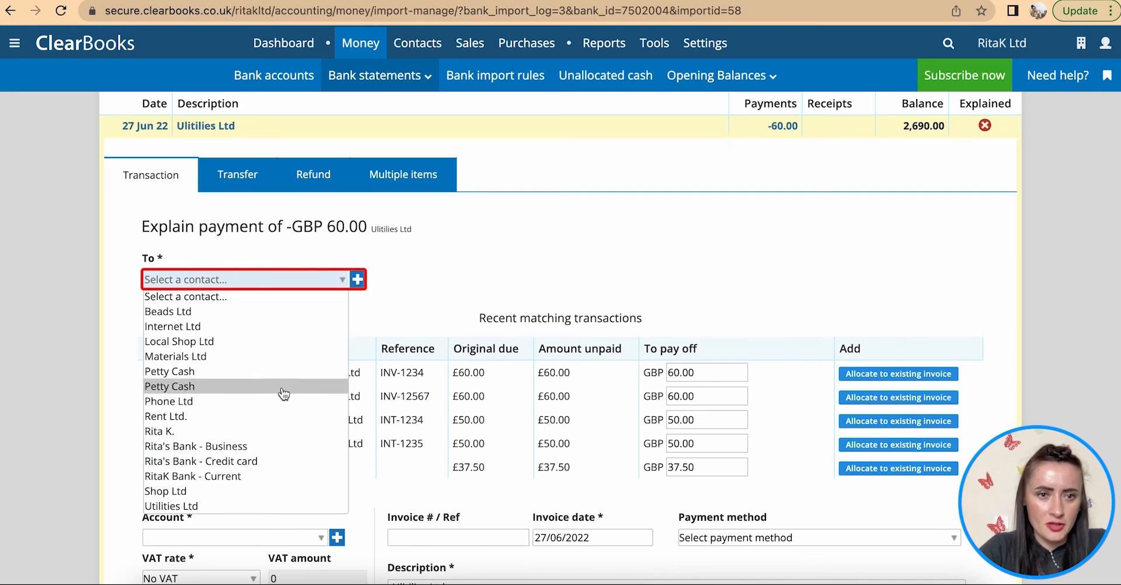
{"action": "left_click", "coordinate": [260, 506]}
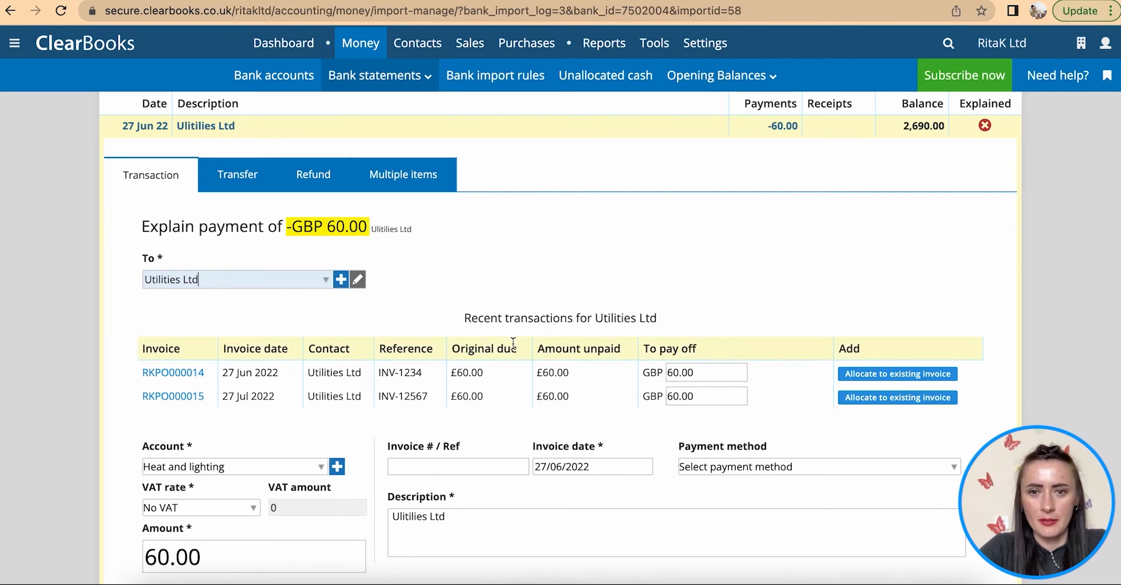
{"action": "left_click", "coordinate": [894, 375]}
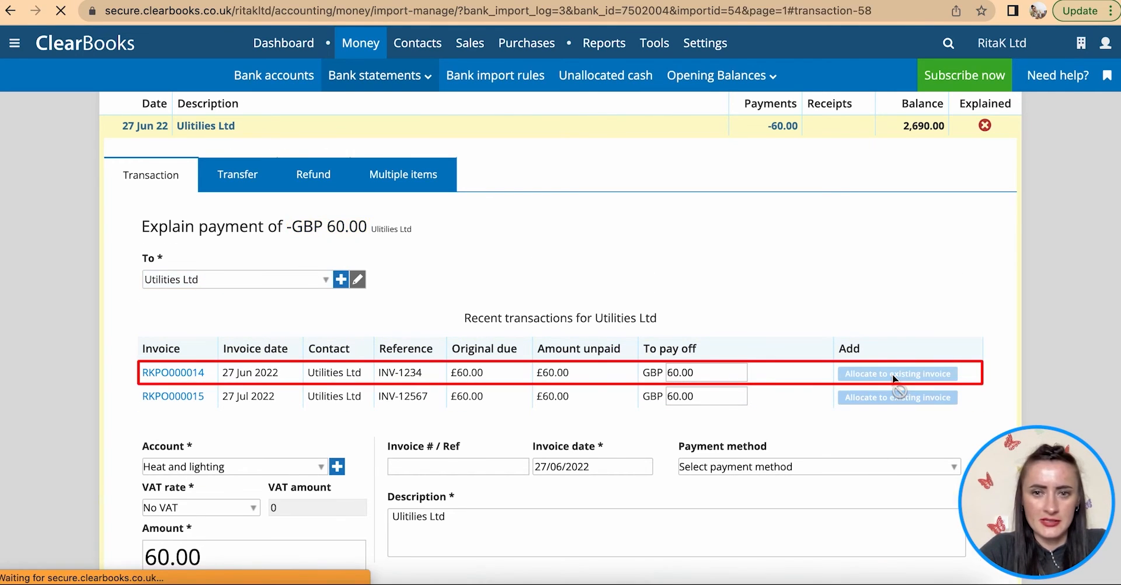
{"action": "scroll", "coordinate": [486, 436], "scroll_direction": "down", "scroll_amount": 1}
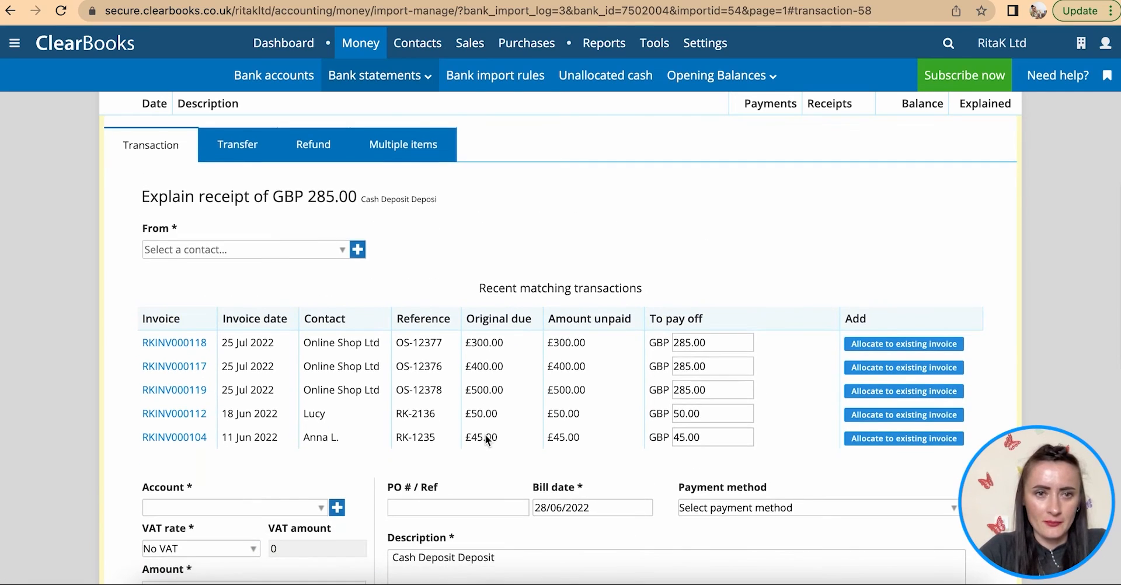
- Allocate the 28 Jun £30 Phone Ltd payment to invoice RKPO000007
{"action": "scroll", "coordinate": [486, 439], "scroll_direction": "down", "scroll_amount": 10}
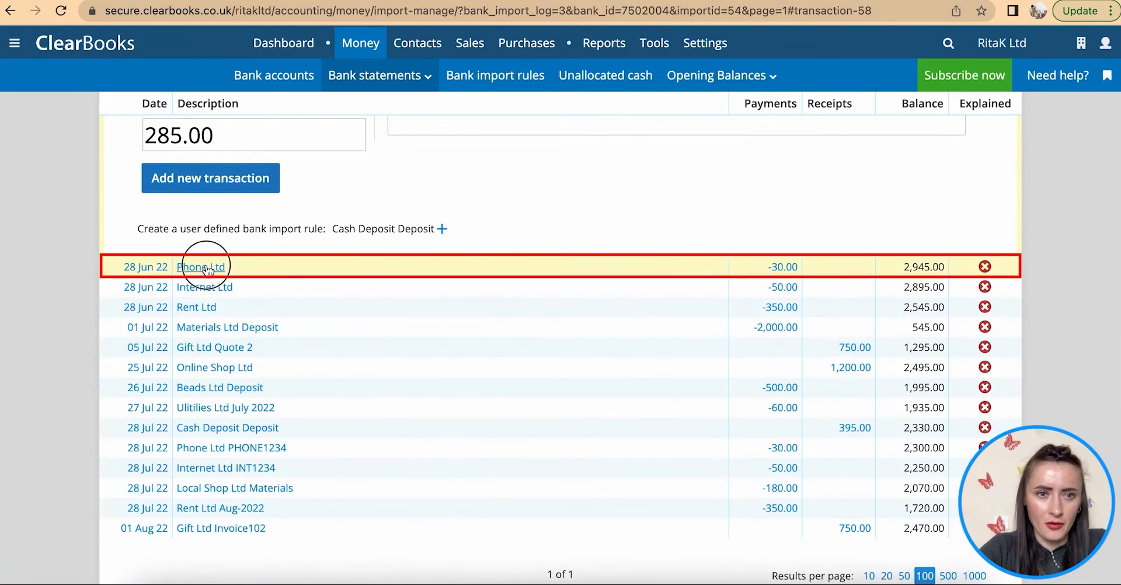
{"action": "left_click", "coordinate": [201, 267]}
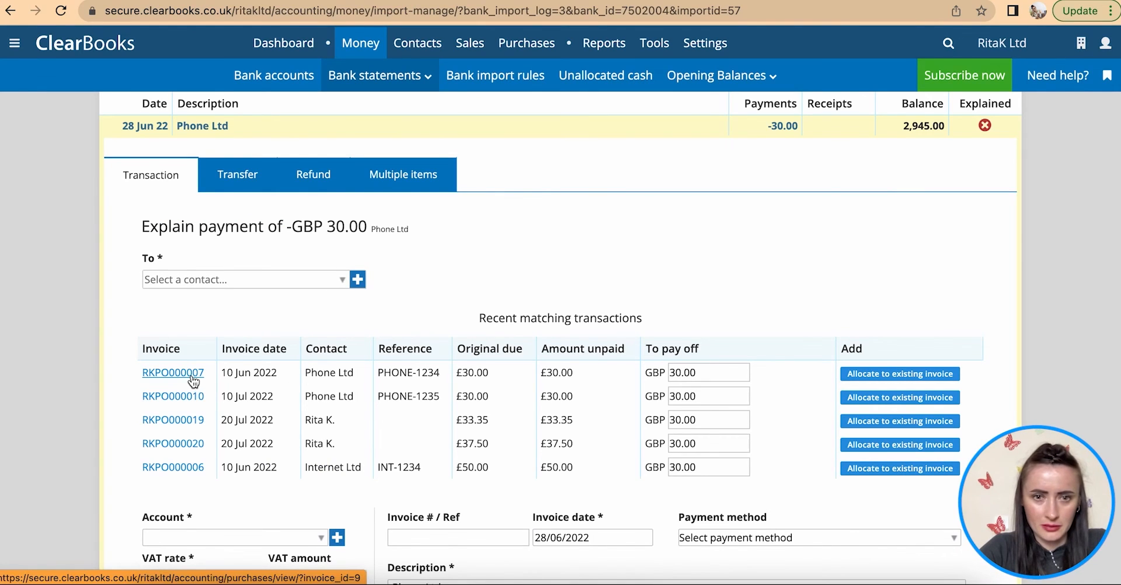
{"action": "left_click", "coordinate": [341, 279]}
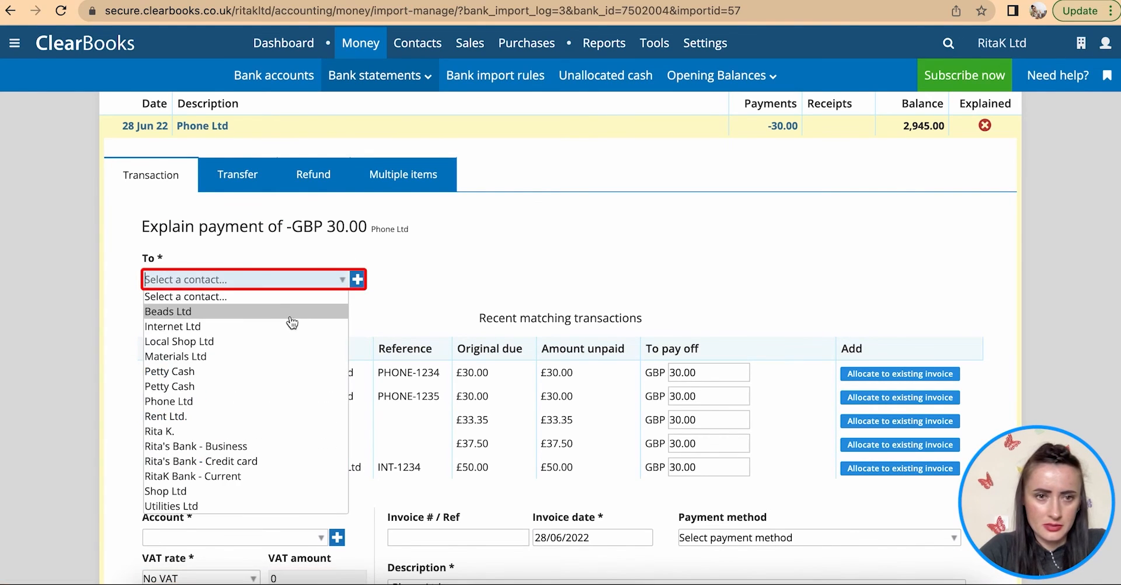
{"action": "left_click", "coordinate": [250, 401]}
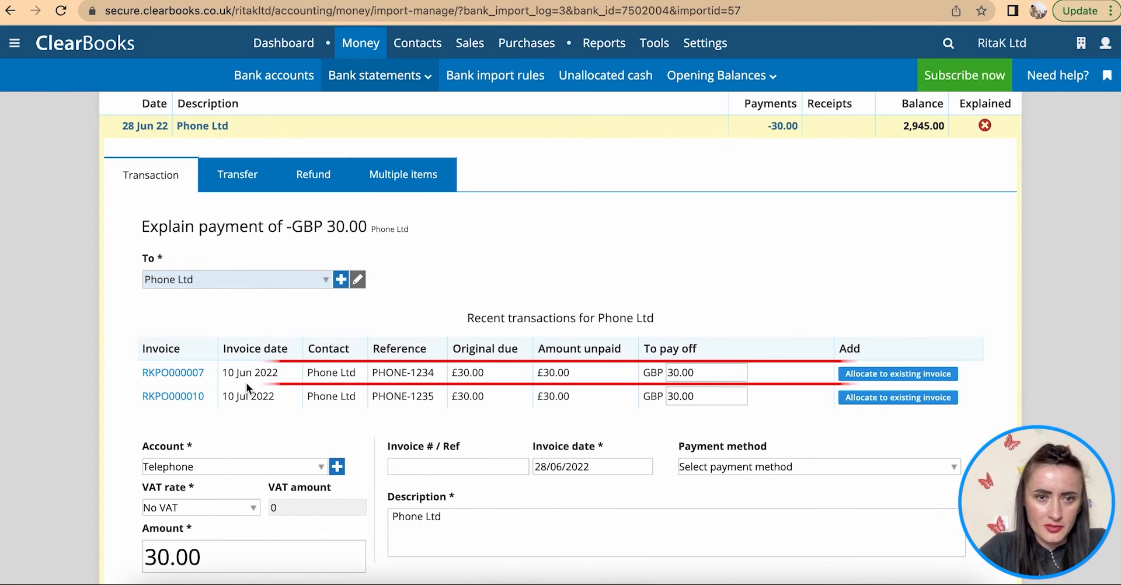
{"action": "left_click", "coordinate": [904, 374]}
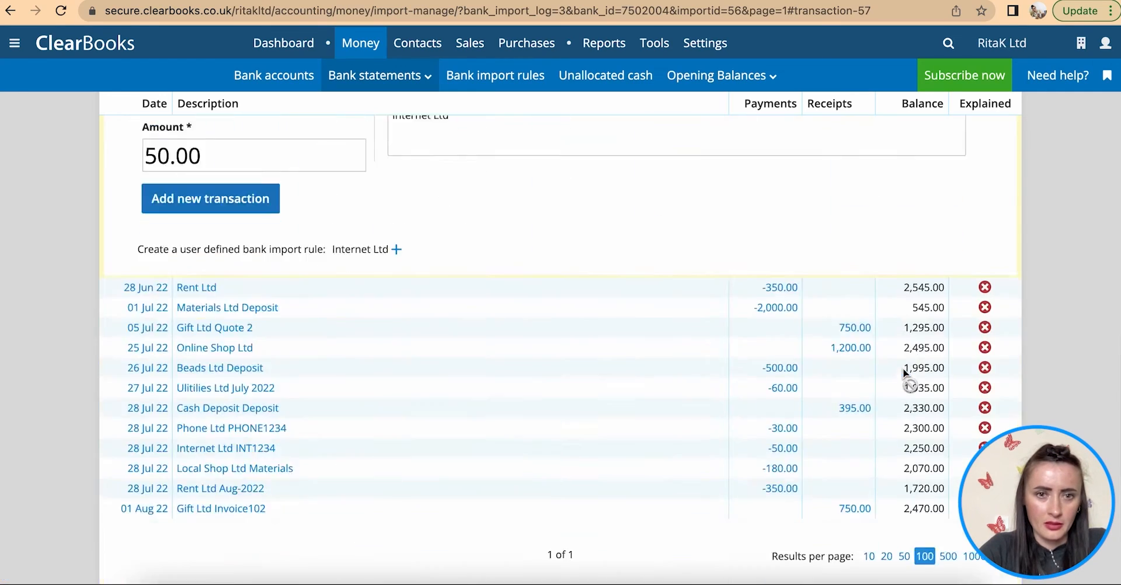
- Allocate the £50 Internet Ltd payment to invoice RKPO000006
{"action": "scroll", "coordinate": [453, 319], "scroll_direction": "down", "scroll_amount": 4}
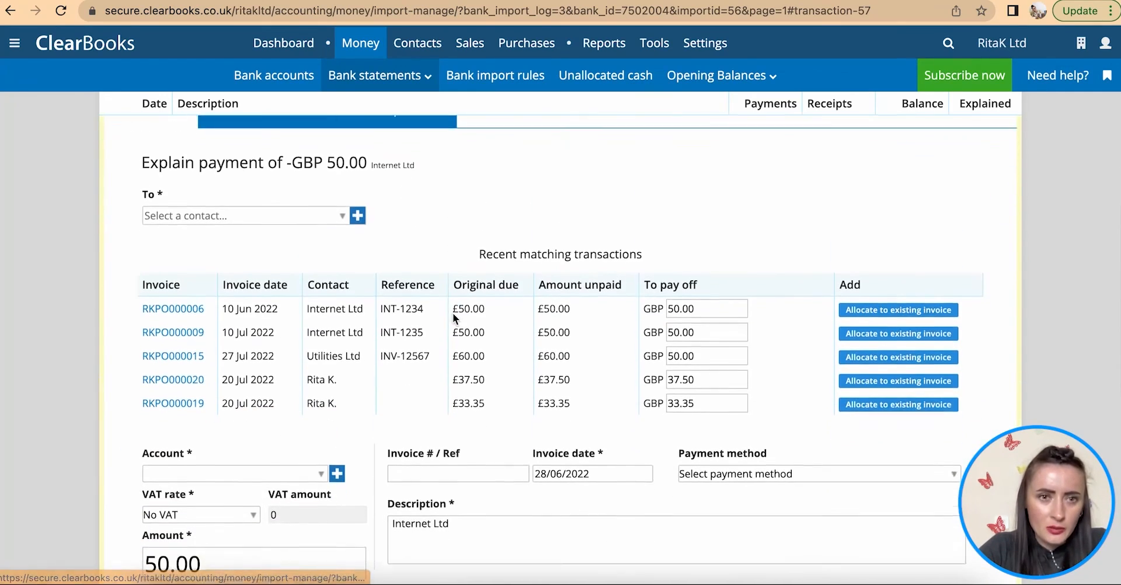
{"action": "left_click_drag", "start_coordinate": [417, 149], "coordinate": [287, 149]}
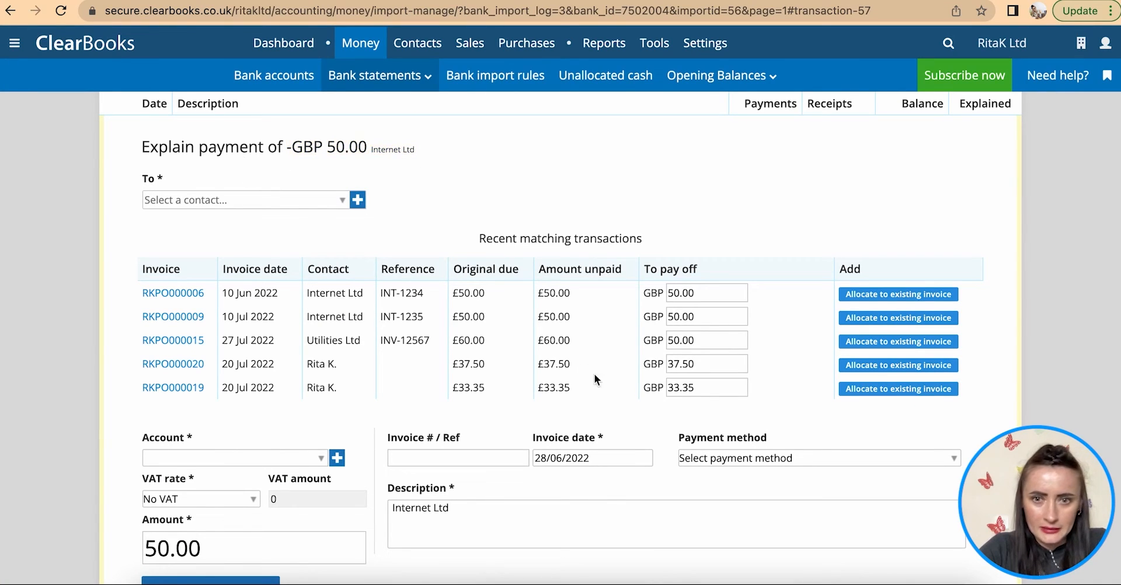
{"action": "left_click", "coordinate": [545, 458]}
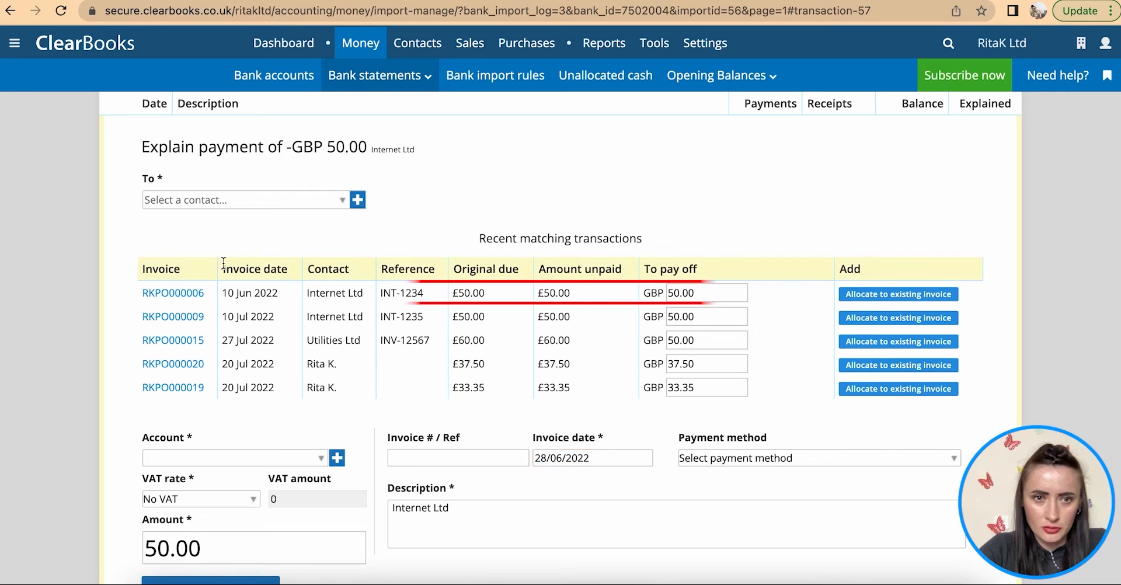
{"action": "left_click", "coordinate": [857, 294]}
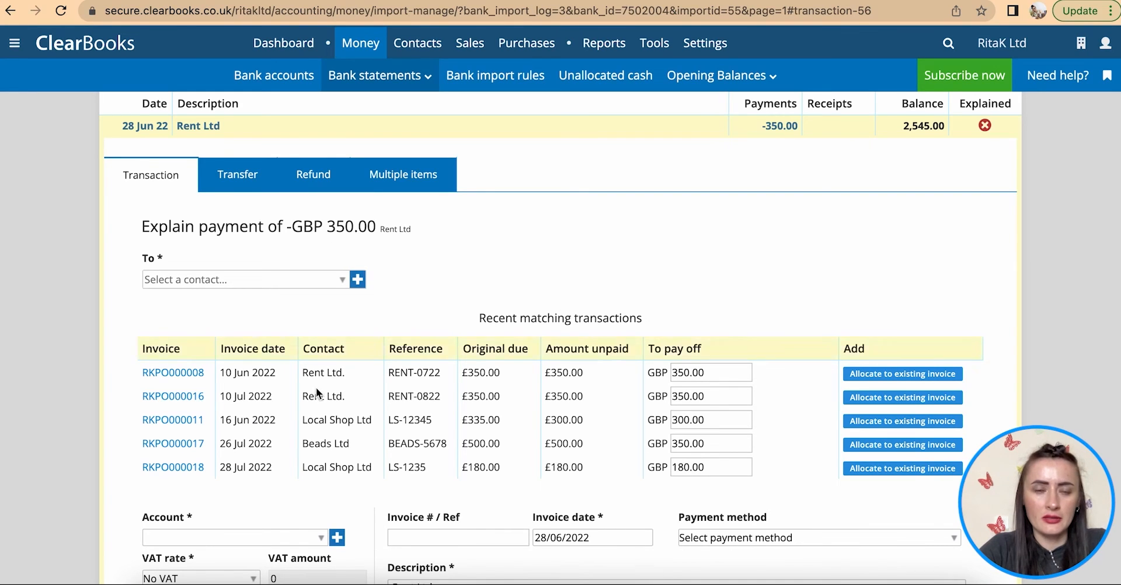
- Allocate the 28 Jun £350 Rent Ltd payment to invoice RKPO000008
{"action": "scroll", "coordinate": [303, 343], "scroll_direction": "down", "scroll_amount": 10}
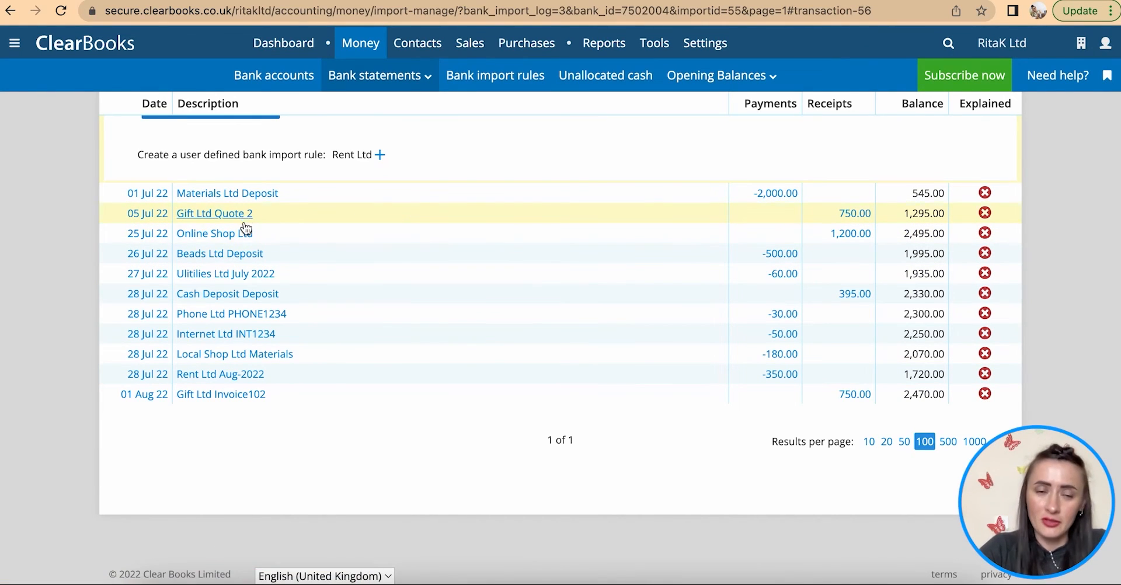
{"action": "scroll", "coordinate": [261, 231], "scroll_direction": "up", "scroll_amount": 2}
{"action": "scroll", "coordinate": [261, 232], "scroll_direction": "up", "scroll_amount": 7}
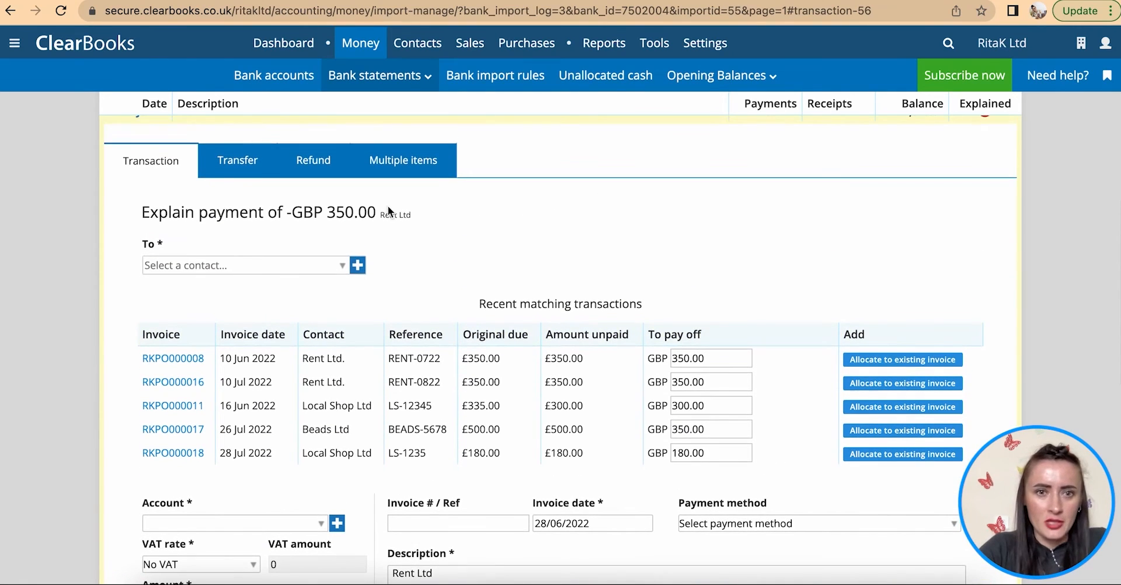
{"action": "scroll", "coordinate": [396, 223], "scroll_direction": "down", "scroll_amount": 1}
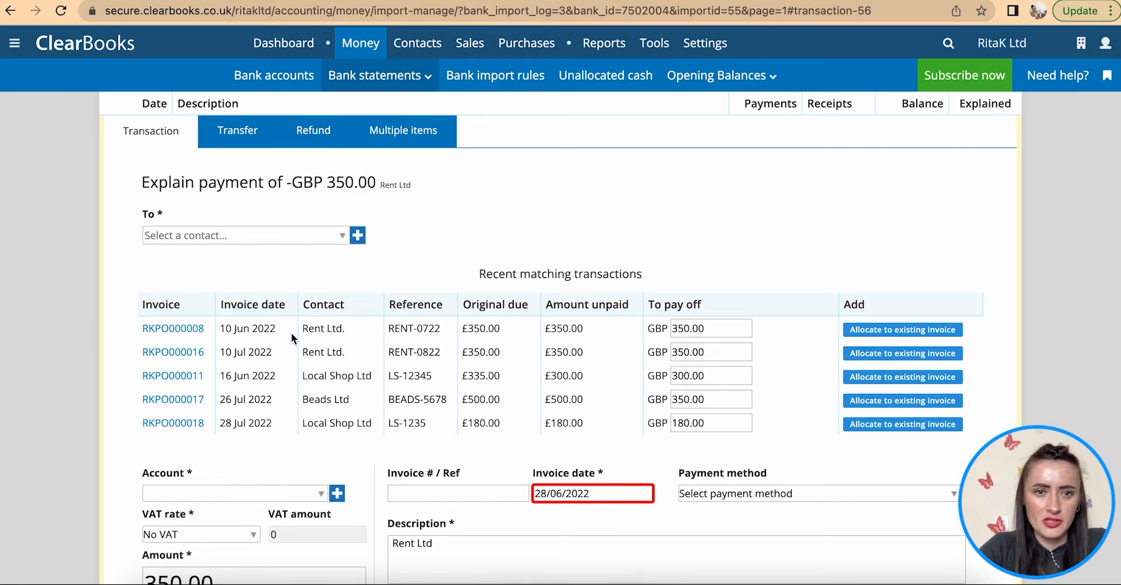
{"action": "left_click", "coordinate": [865, 329]}
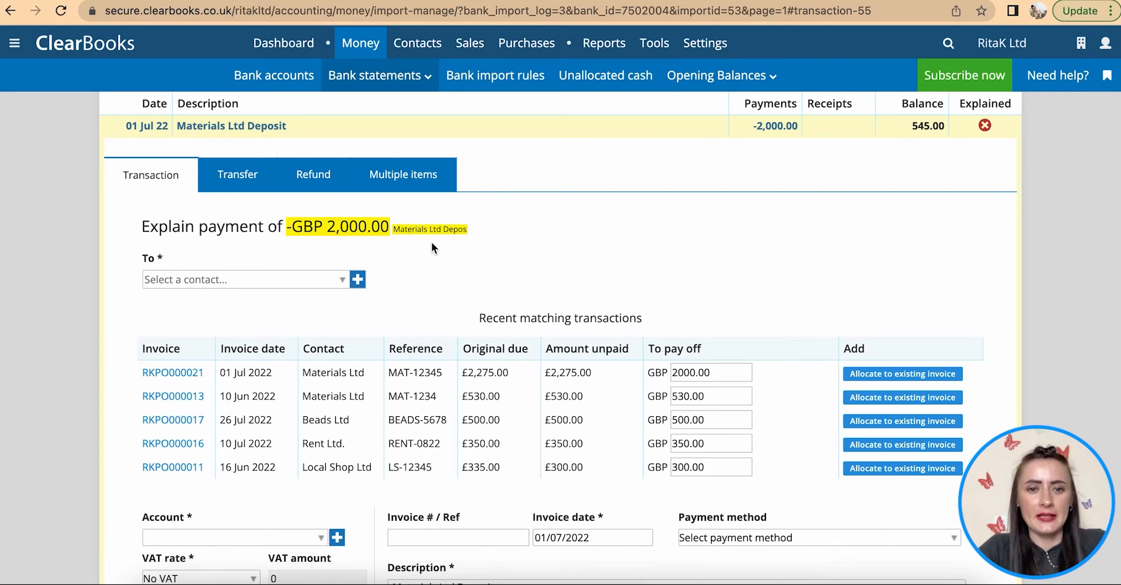
- Allocate the £2,000 Materials Ltd deposit to invoice RKPO000021
{"action": "scroll", "coordinate": [429, 268], "scroll_direction": "down", "scroll_amount": 1}
{"action": "scroll", "coordinate": [429, 270], "scroll_direction": "down", "scroll_amount": 1}
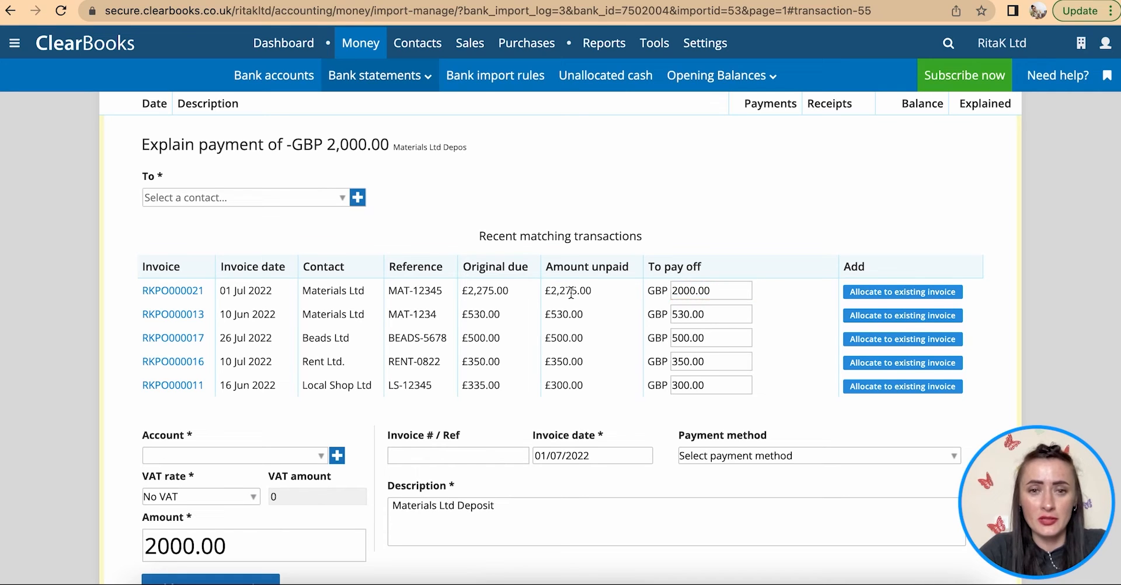
{"action": "left_click", "coordinate": [864, 294]}
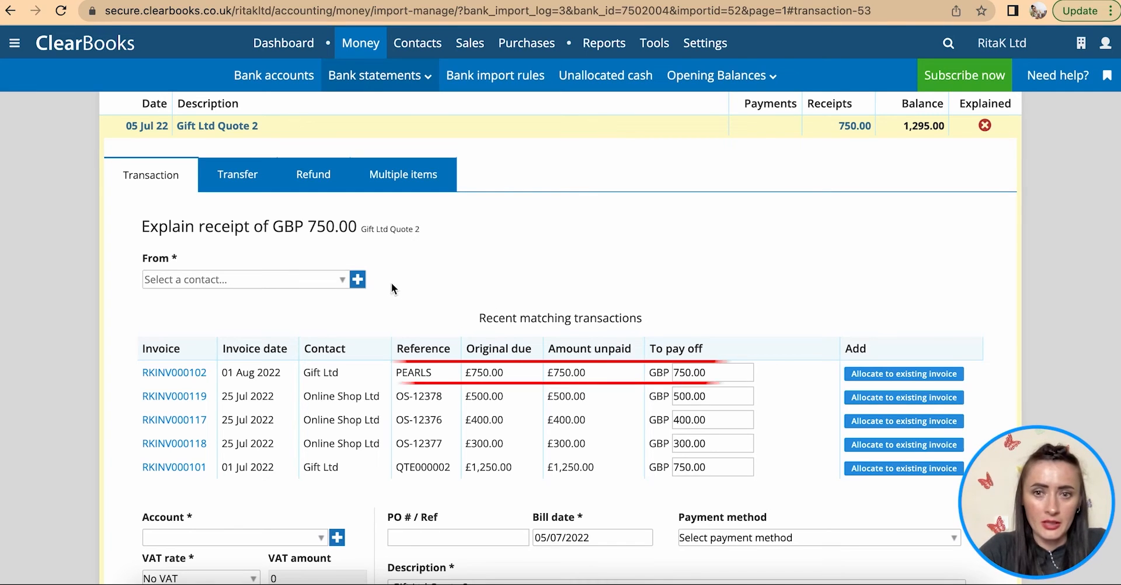
- Allocate Gift Ltd to RKINV000102, split £1,200 over RKINV000119, 117, 118, and allocate July utilities
{"action": "left_click", "coordinate": [865, 375]}
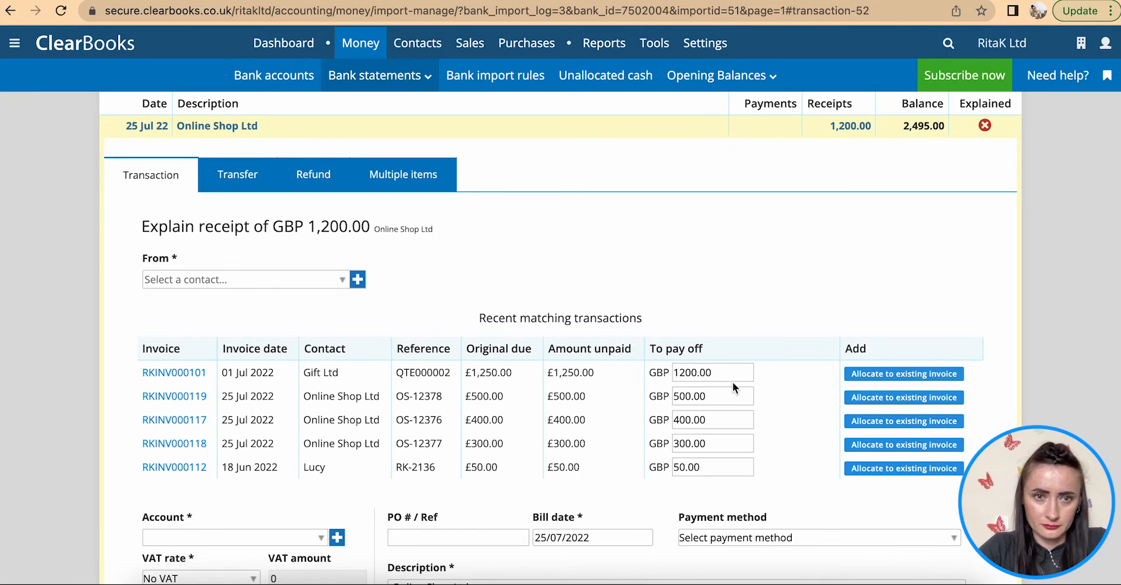
{"action": "left_click", "coordinate": [403, 175]}
{"action": "left_click", "coordinate": [884, 399]}
{"action": "left_click", "coordinate": [883, 398]}
{"action": "left_click", "coordinate": [884, 398]}
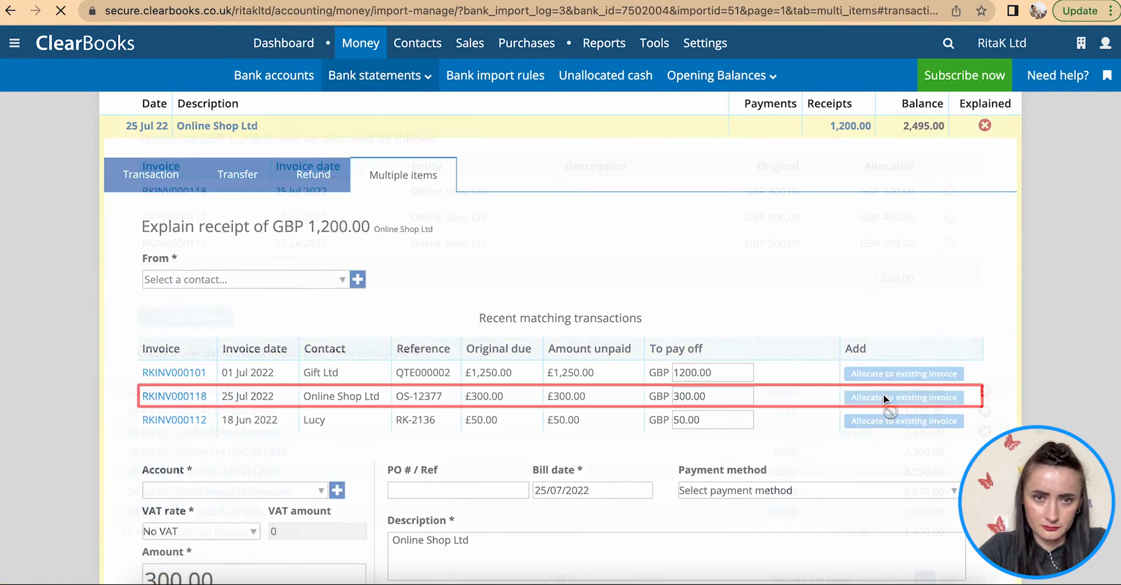
{"action": "left_click", "coordinate": [208, 403]}
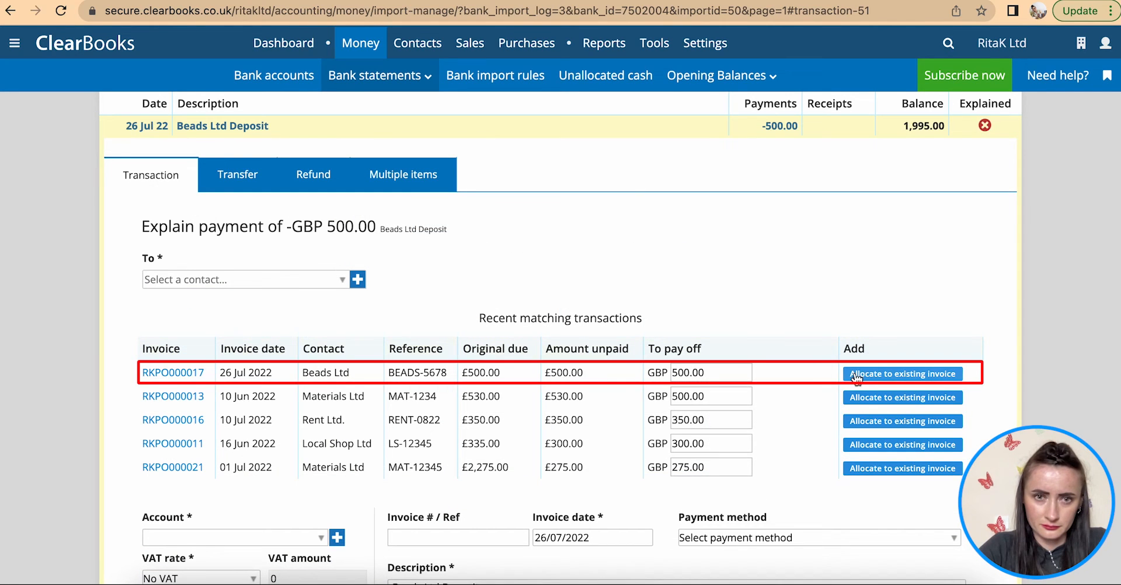
{"action": "left_click", "coordinate": [854, 374]}
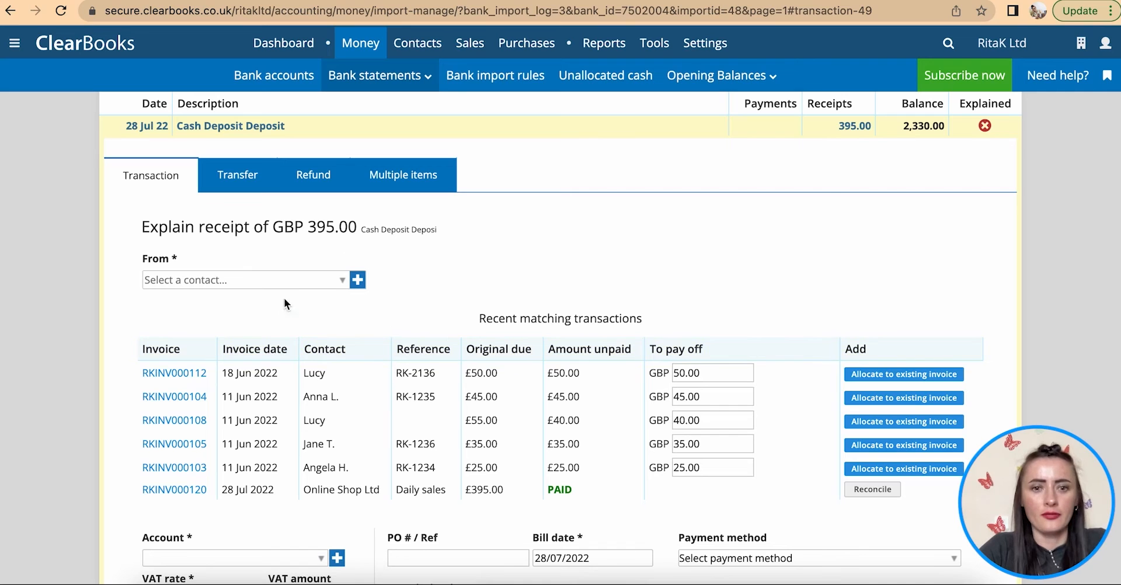
- Record the £395 receipt as a transfer from Petty Cash
{"action": "scroll", "coordinate": [331, 257], "scroll_direction": "up", "scroll_amount": 3}
{"action": "scroll", "coordinate": [424, 226], "scroll_direction": "down", "scroll_amount": 5}
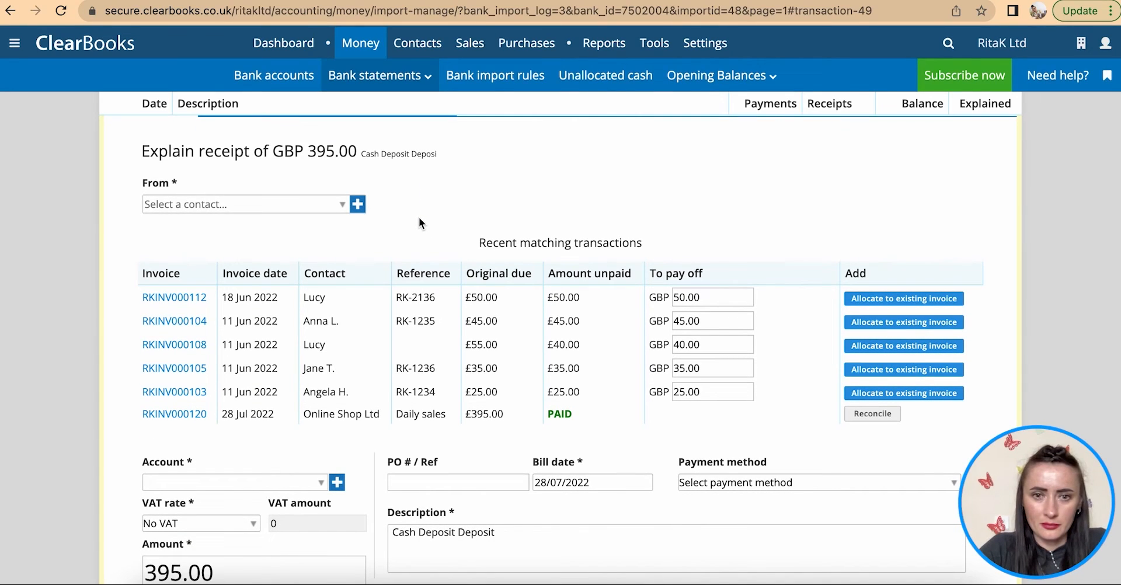
{"action": "scroll", "coordinate": [422, 219], "scroll_direction": "up", "scroll_amount": 5}
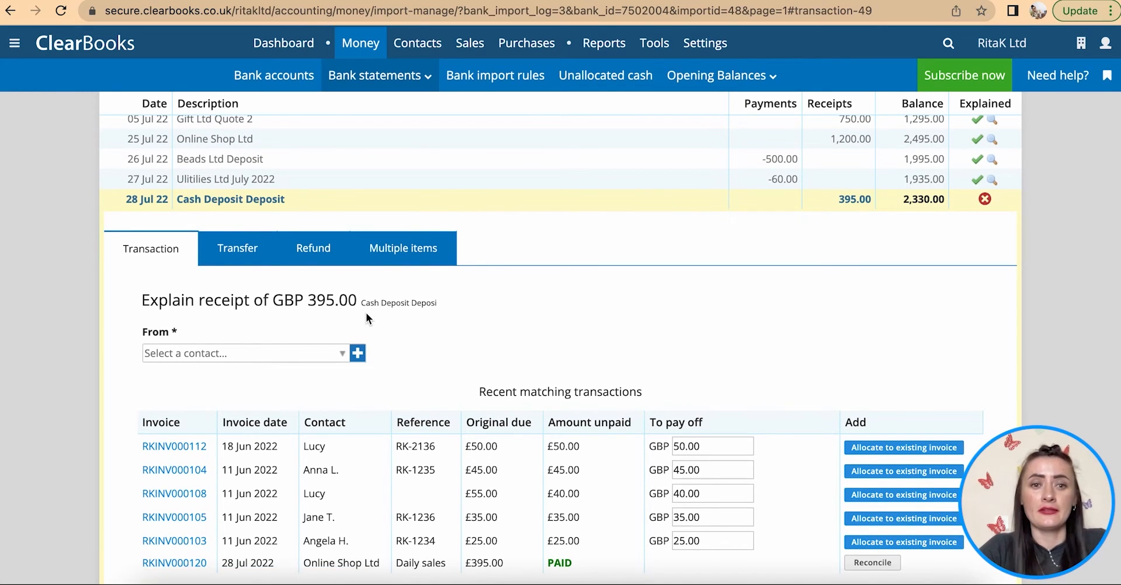
{"action": "left_click", "coordinate": [247, 256]}
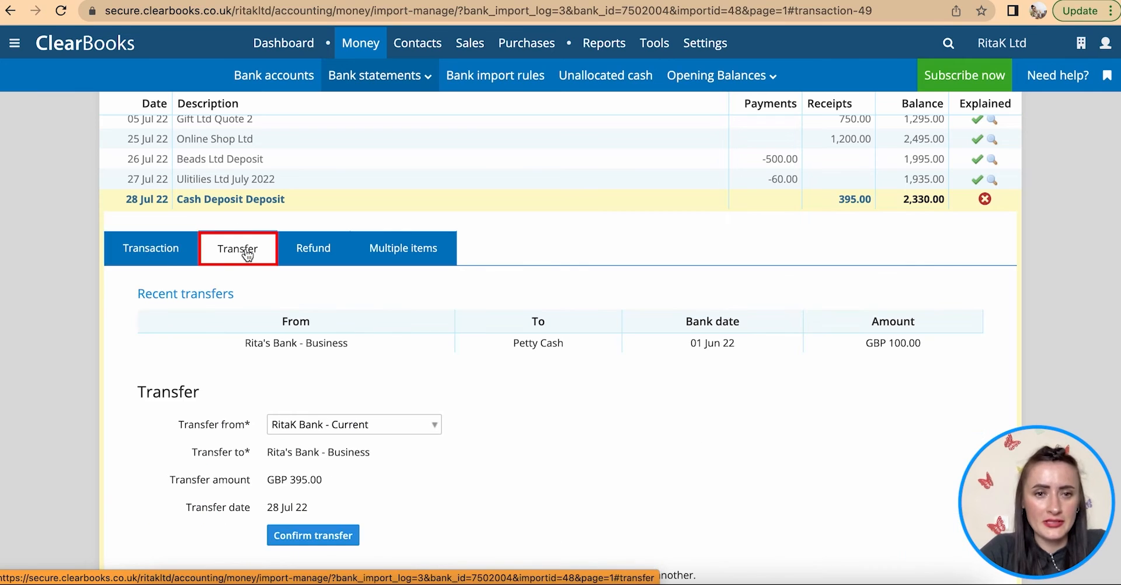
{"action": "scroll", "coordinate": [476, 344], "scroll_direction": "down", "scroll_amount": 2}
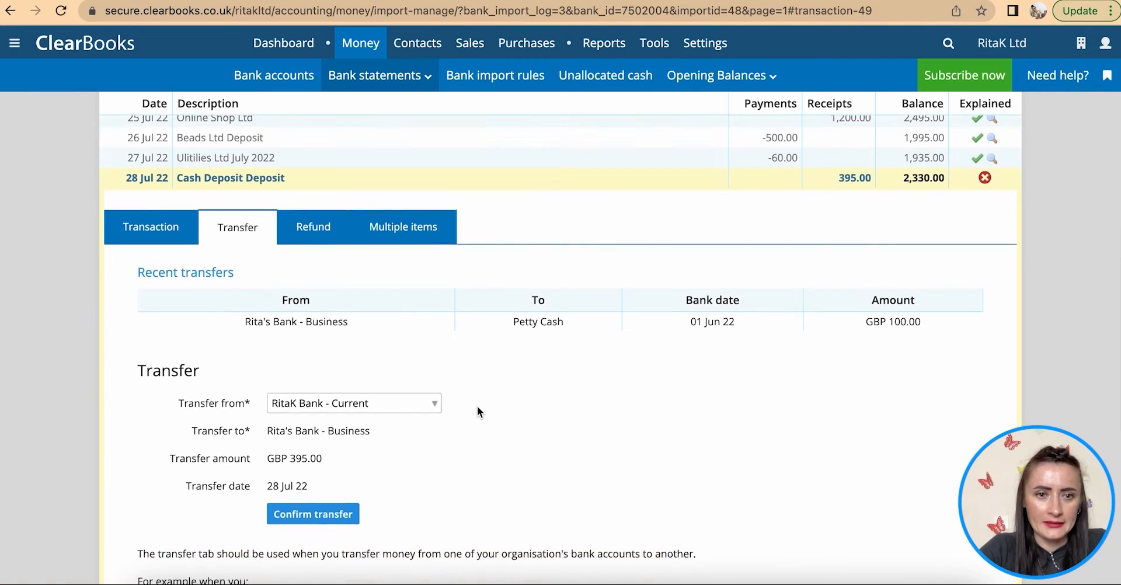
{"action": "left_click", "coordinate": [390, 341]}
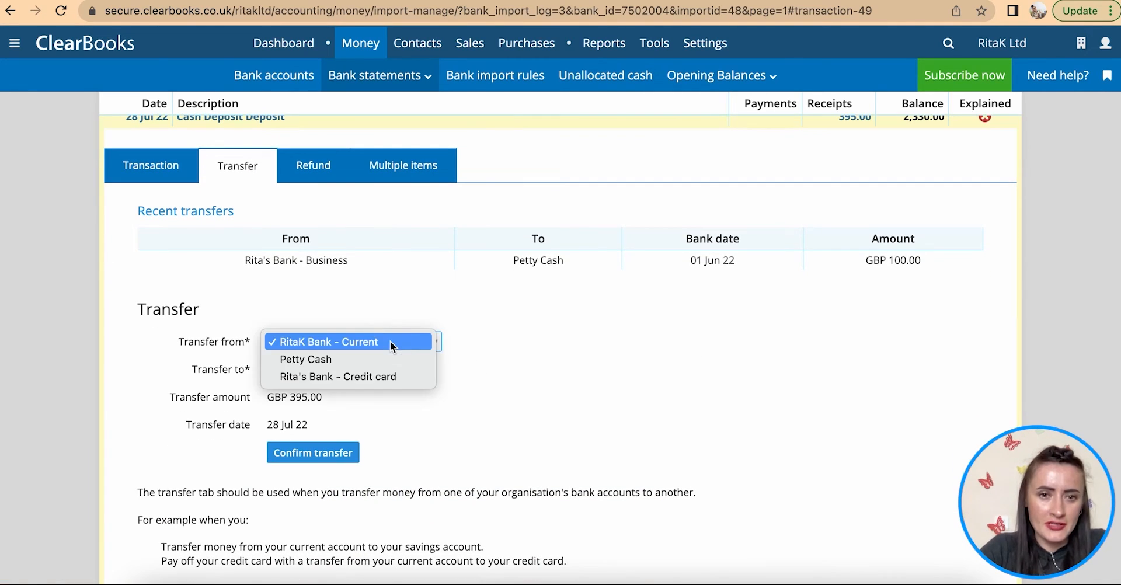
{"action": "left_click", "coordinate": [362, 360]}
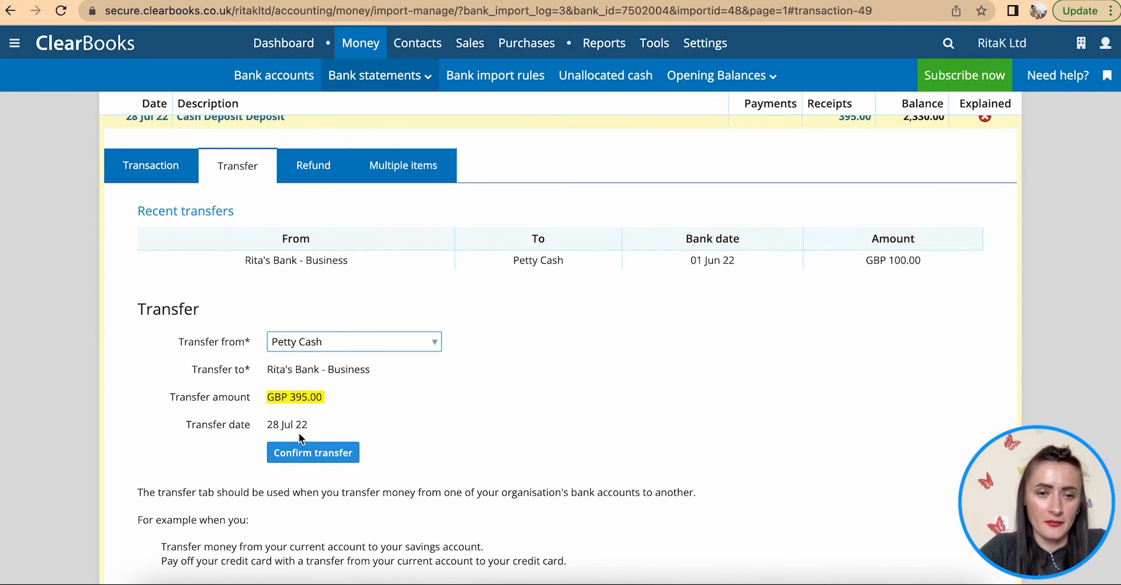
{"action": "left_click", "coordinate": [296, 453]}
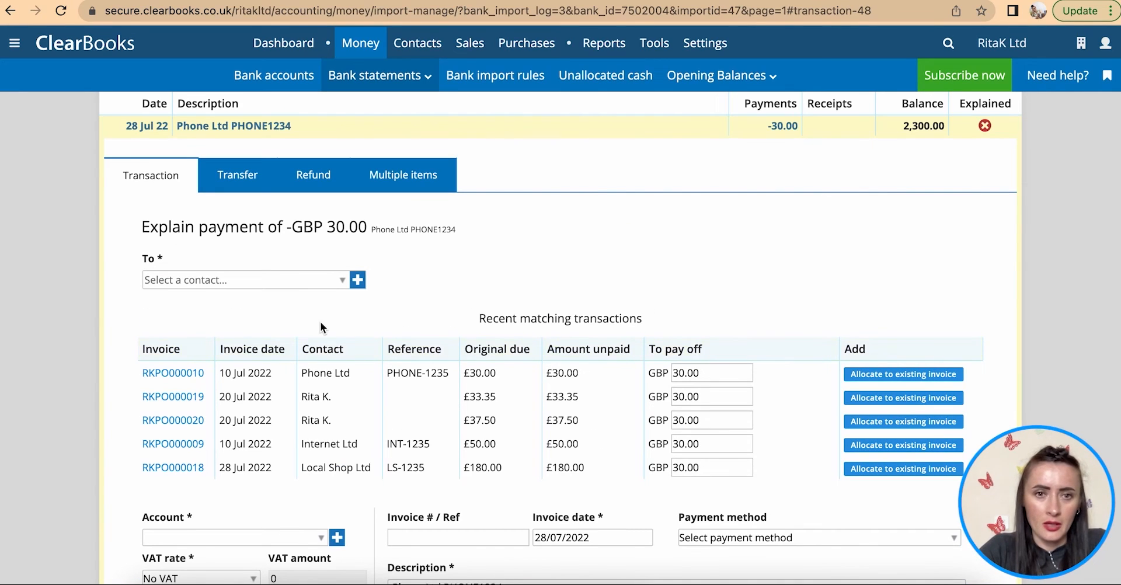
- Allocate Phone Ltd, Internet Ltd, Local Shop Ltd, Rent Ltd and Gift Ltd 750.00 to their invoices
{"action": "left_click", "coordinate": [889, 379]}
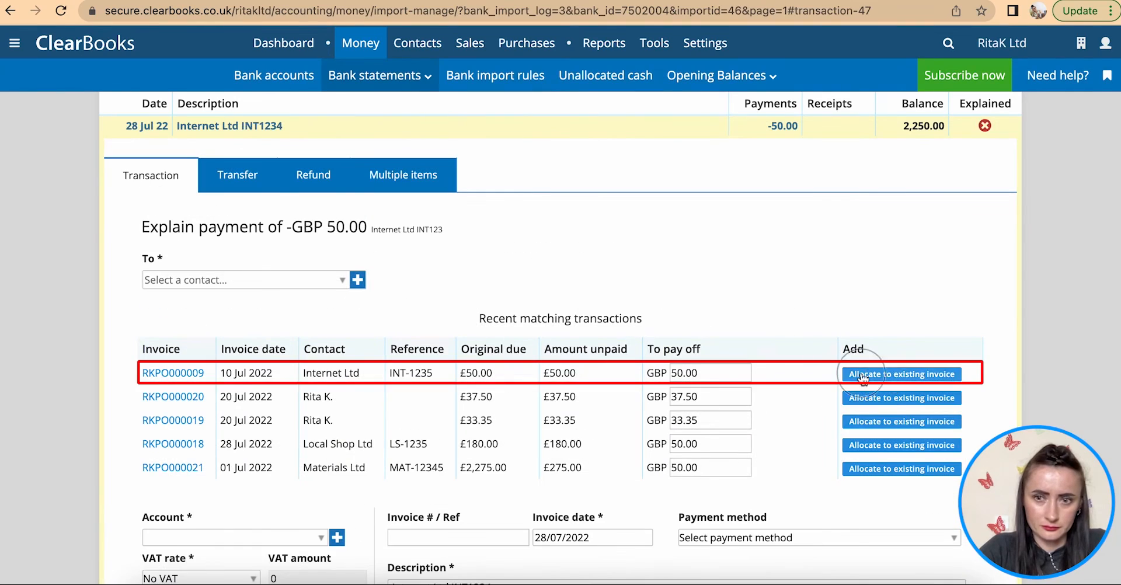
{"action": "left_click", "coordinate": [863, 378]}
{"action": "left_click", "coordinate": [893, 374]}
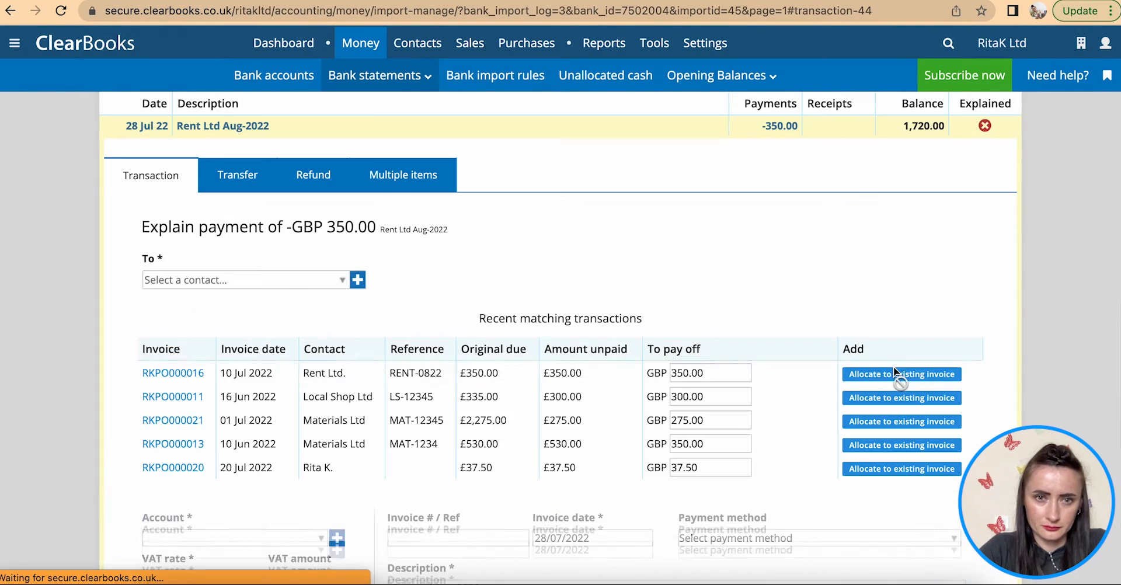
{"action": "left_click", "coordinate": [894, 374]}
{"action": "left_click", "coordinate": [870, 374]}
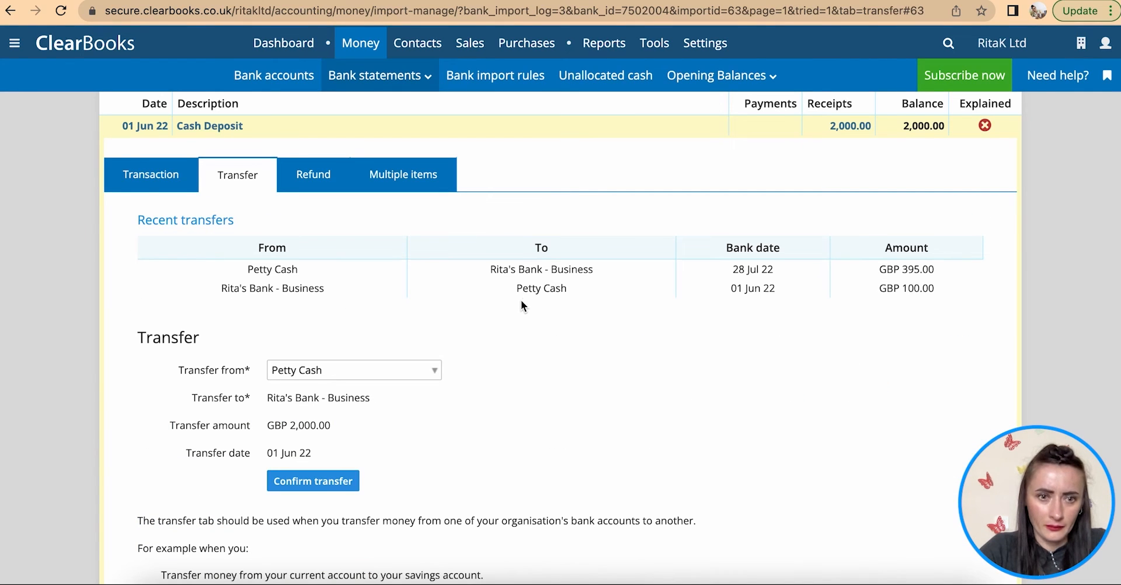
- Allocate Materials Ltd's 530.00 to RKPO000013 and record the £285 deposit as a Petty Cash transfer
{"action": "left_click", "coordinate": [162, 177]}
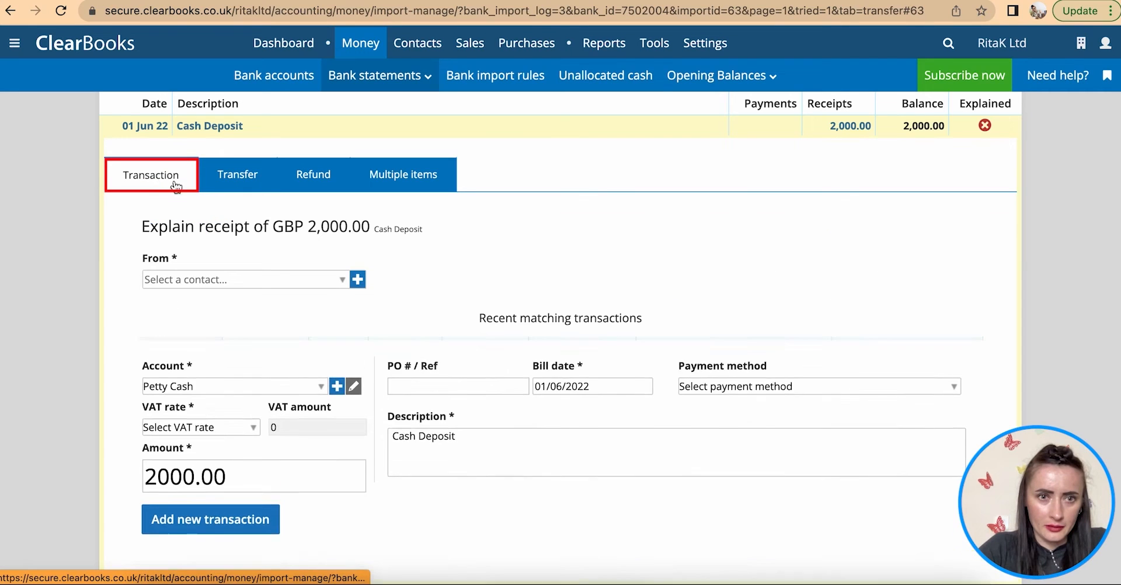
{"action": "scroll", "coordinate": [443, 334], "scroll_direction": "down", "scroll_amount": 10}
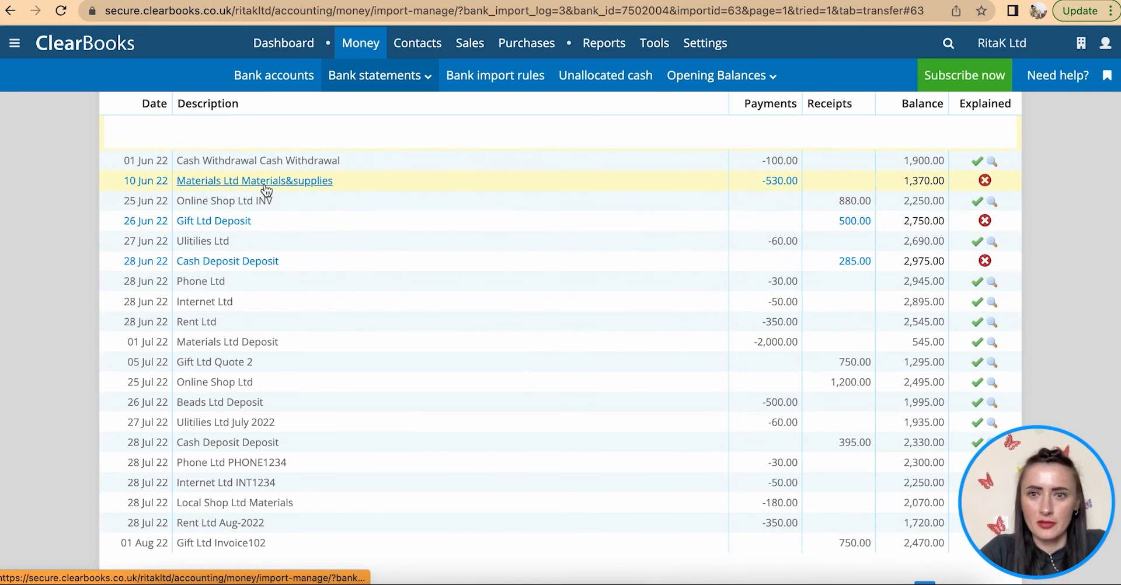
{"action": "left_click", "coordinate": [233, 183]}
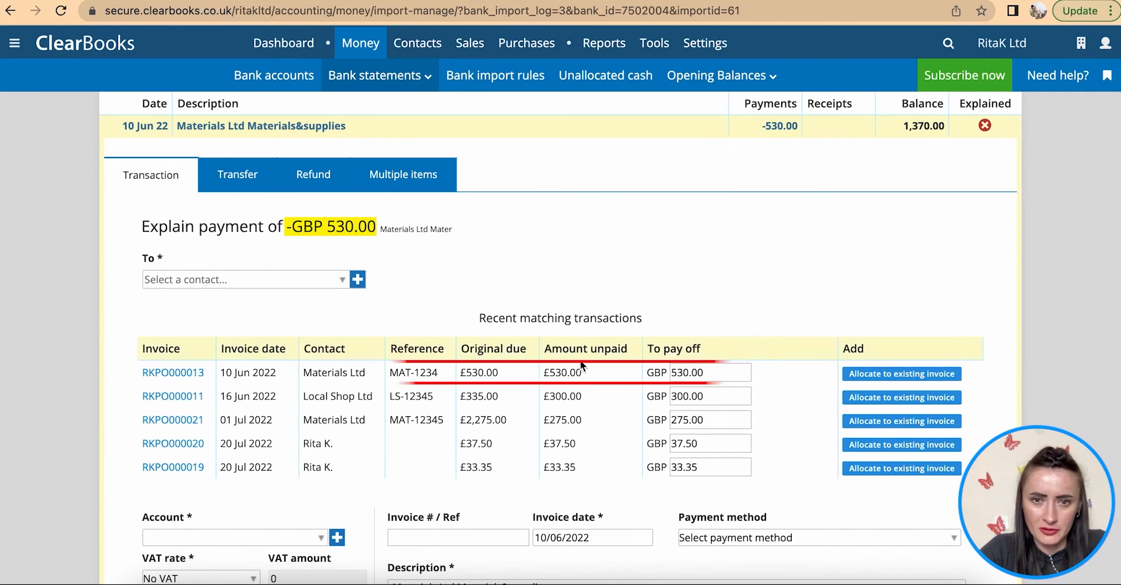
{"action": "left_click", "coordinate": [891, 375]}
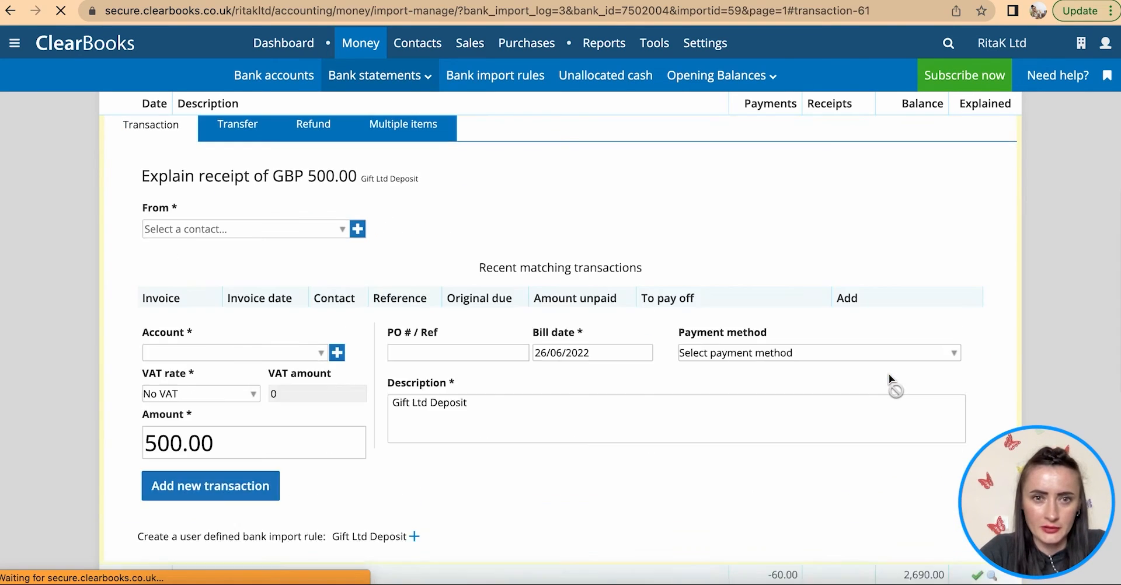
{"action": "scroll", "coordinate": [889, 375], "scroll_direction": "down", "scroll_amount": 9}
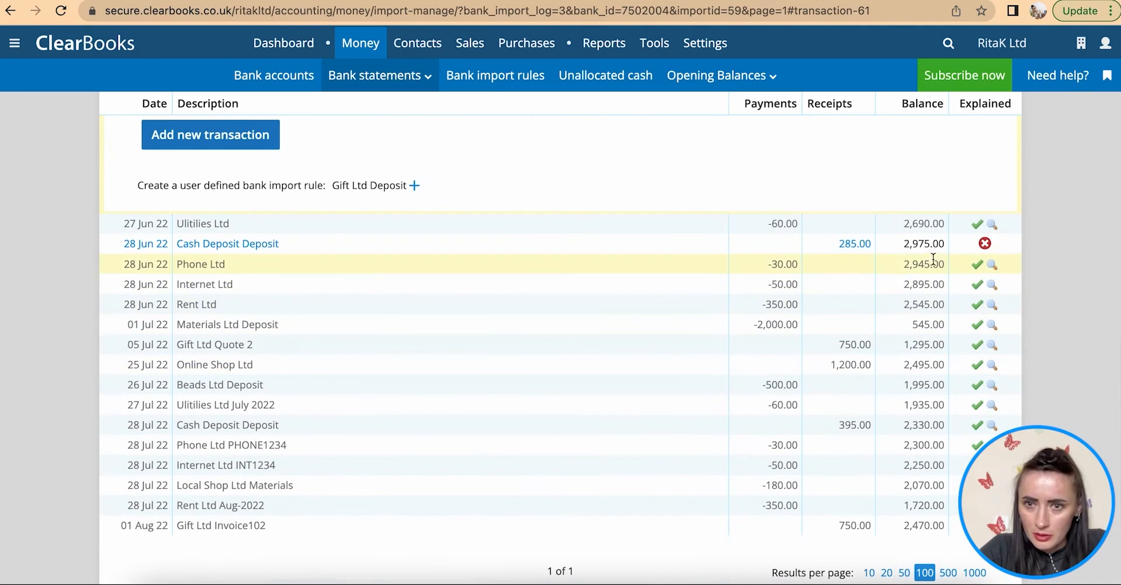
{"action": "left_click", "coordinate": [209, 244]}
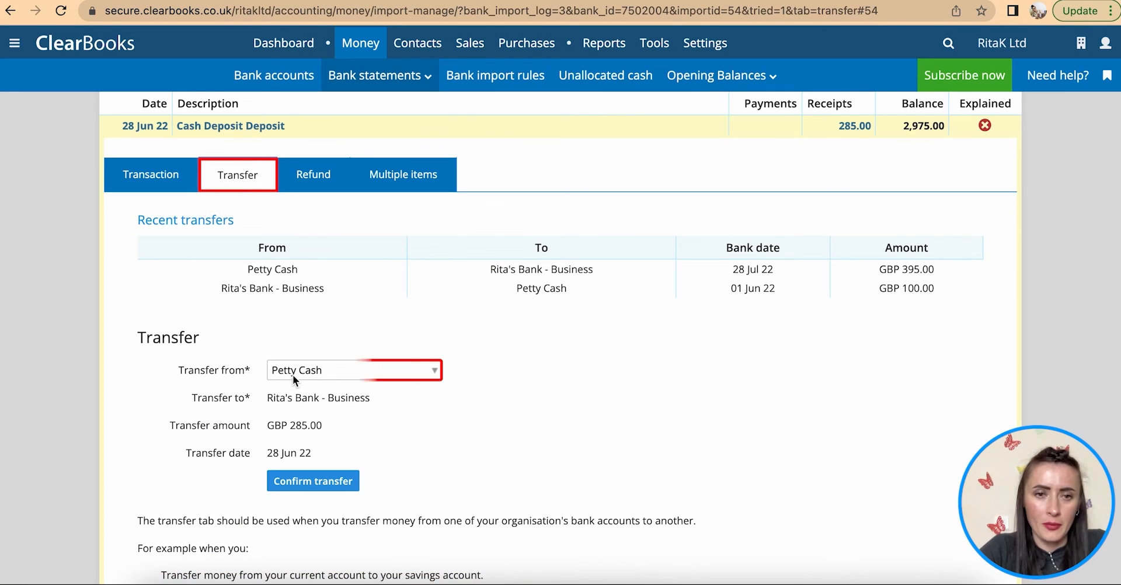
{"action": "left_click", "coordinate": [330, 480]}
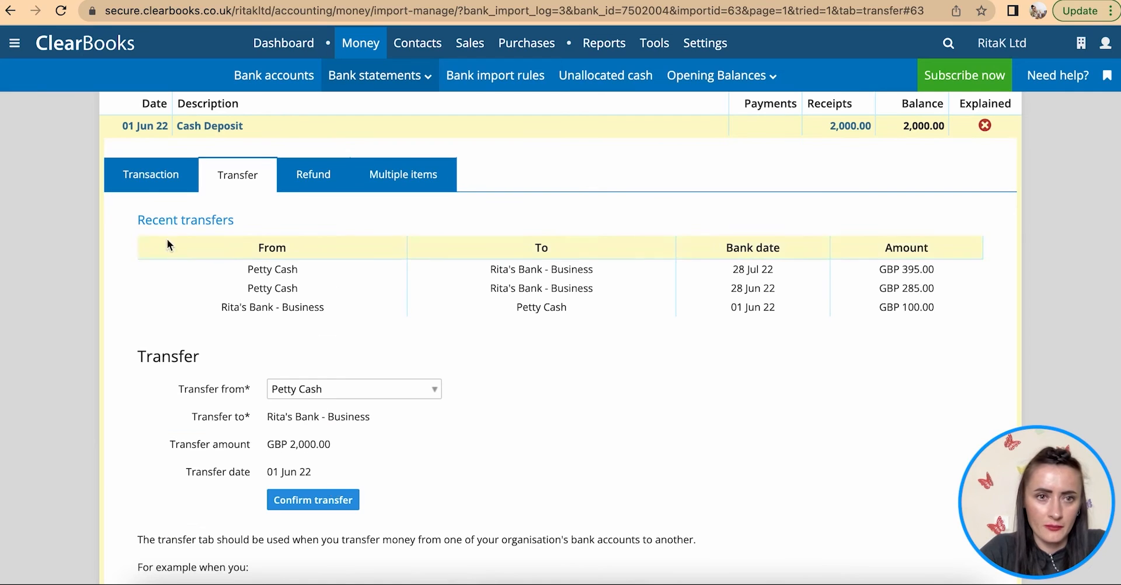
- Allocate the Gift Ltd 500.00 deposit to invoice RKINV000101
{"action": "left_click", "coordinate": [139, 176]}
{"action": "scroll", "coordinate": [493, 414], "scroll_direction": "down", "scroll_amount": 12}
{"action": "scroll", "coordinate": [492, 417], "scroll_direction": "up", "scroll_amount": 4}
{"action": "left_click", "coordinate": [194, 289]}
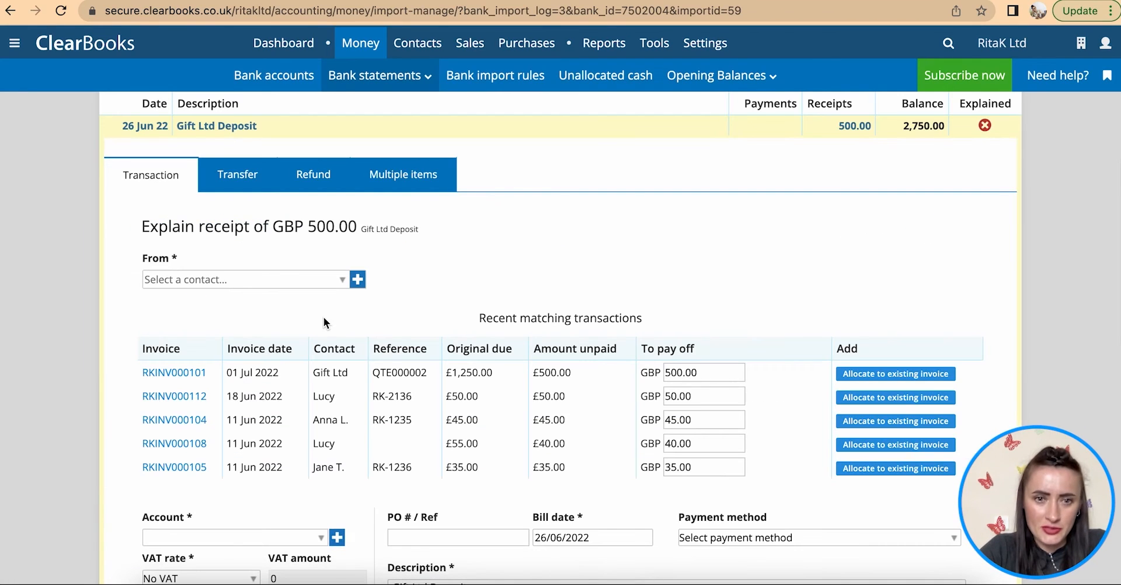
{"action": "left_click", "coordinate": [883, 375]}
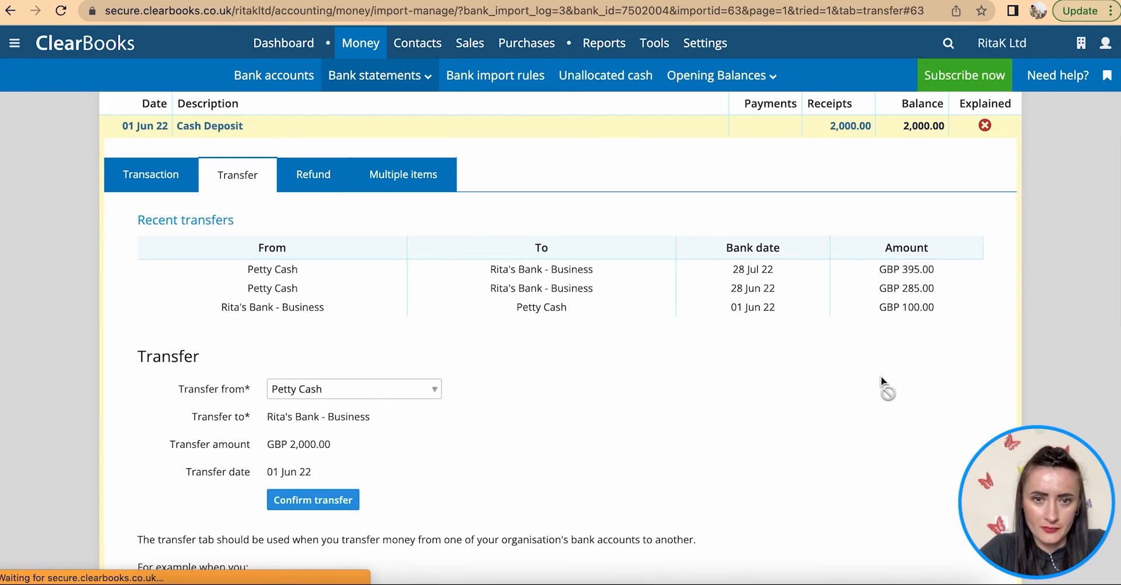
- Review the remaining £2,000 Cash Deposit's transaction form and return to the top of the import
{"action": "left_click", "coordinate": [150, 174]}
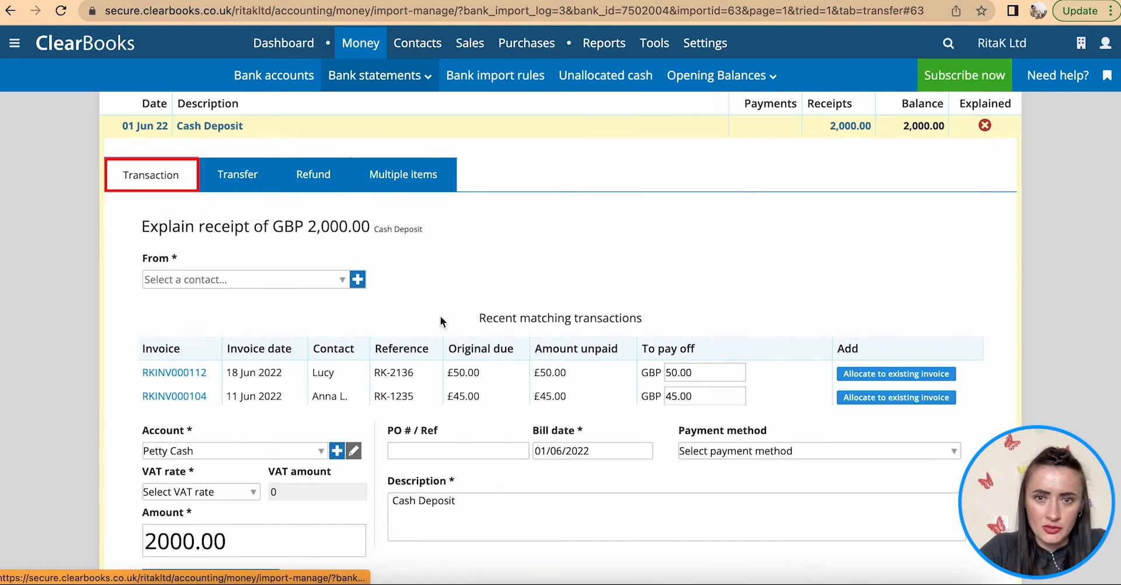
{"action": "scroll", "coordinate": [509, 362], "scroll_direction": "down", "scroll_amount": 1}
{"action": "scroll", "coordinate": [509, 363], "scroll_direction": "down", "scroll_amount": 10}
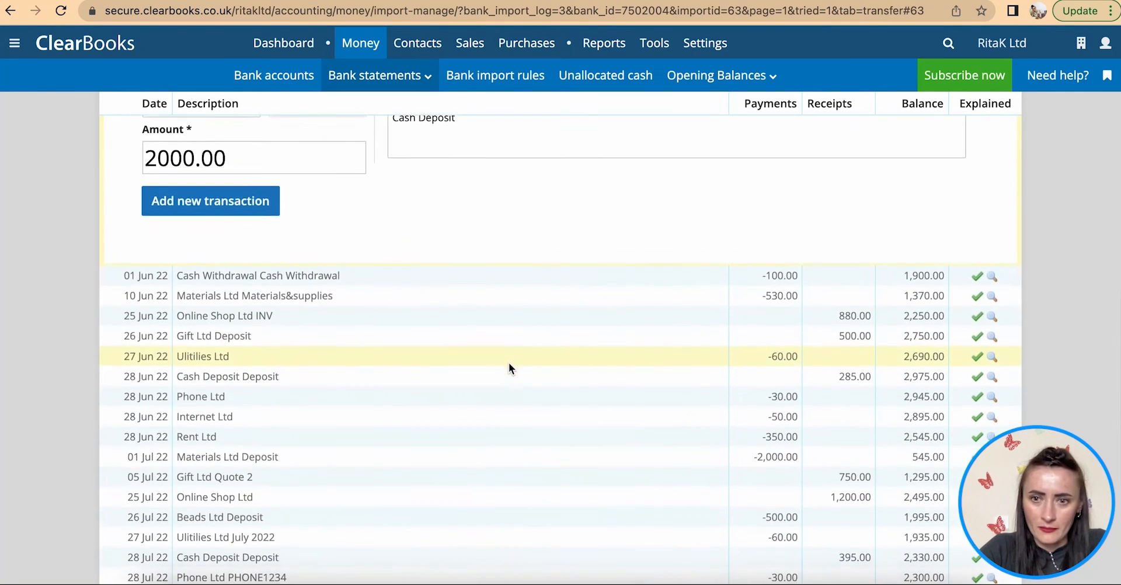
{"action": "scroll", "coordinate": [511, 229], "scroll_direction": "up", "scroll_amount": 10}
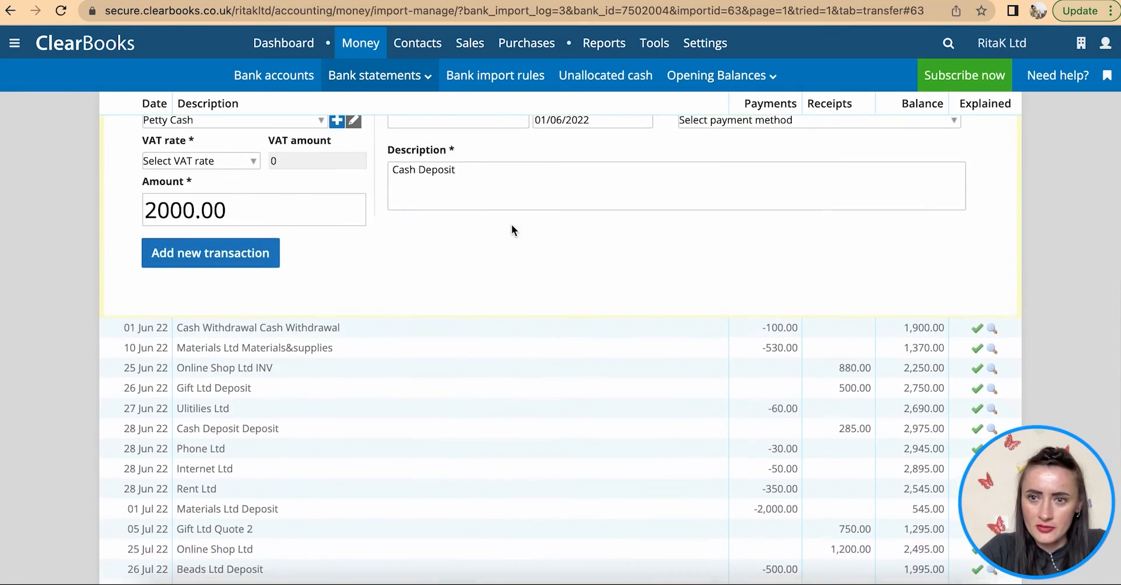
{"action": "scroll", "coordinate": [512, 225], "scroll_direction": "down", "scroll_amount": 3}
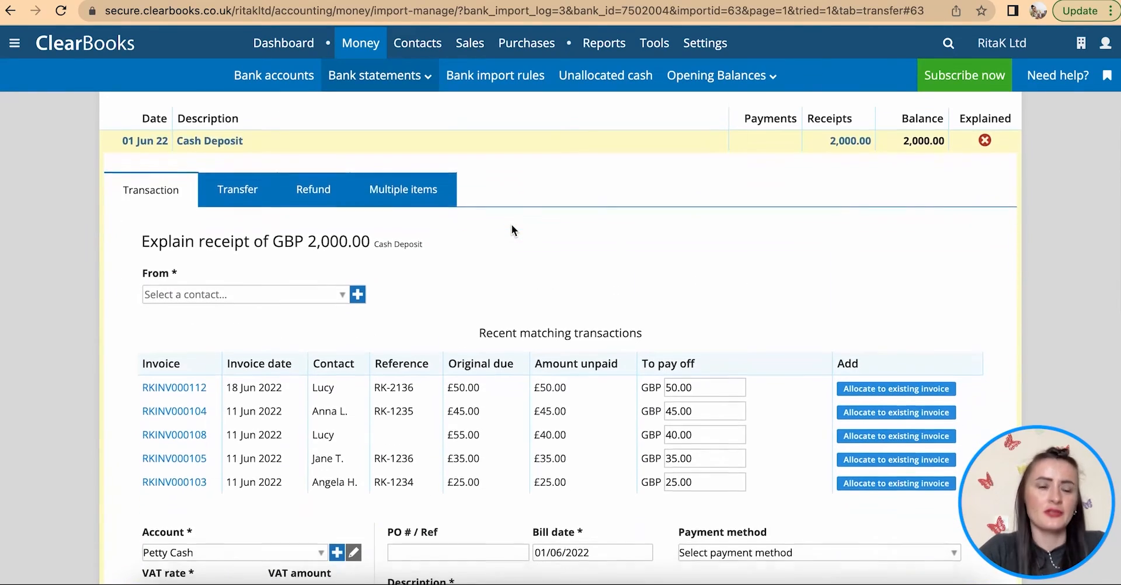
{"action": "left_click_drag", "start_coordinate": [370, 204], "coordinate": [273, 204]}
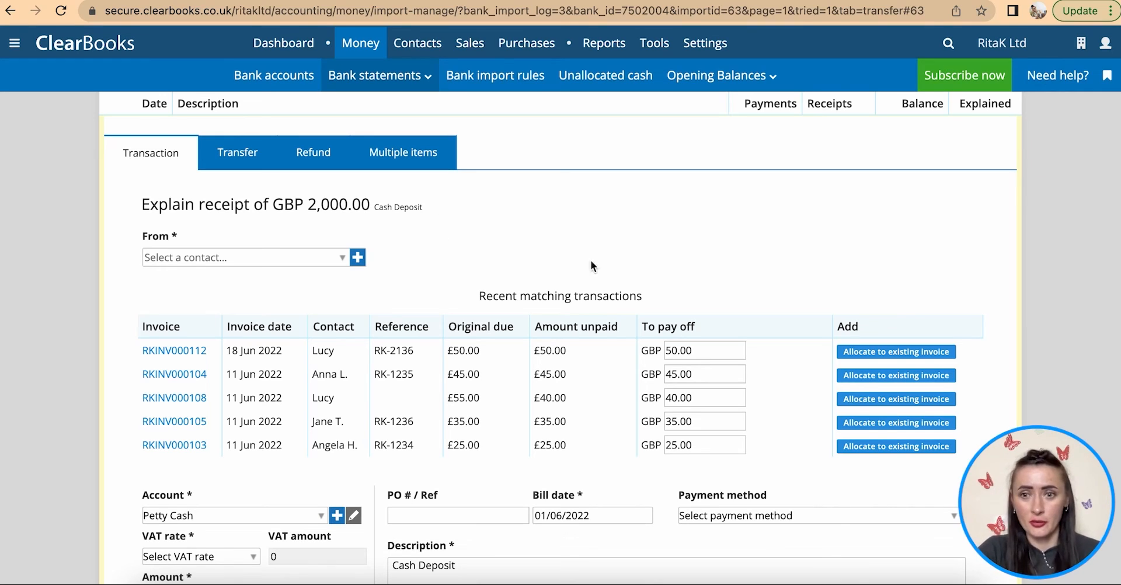
{"action": "scroll", "coordinate": [608, 269], "scroll_direction": "up", "scroll_amount": 6}
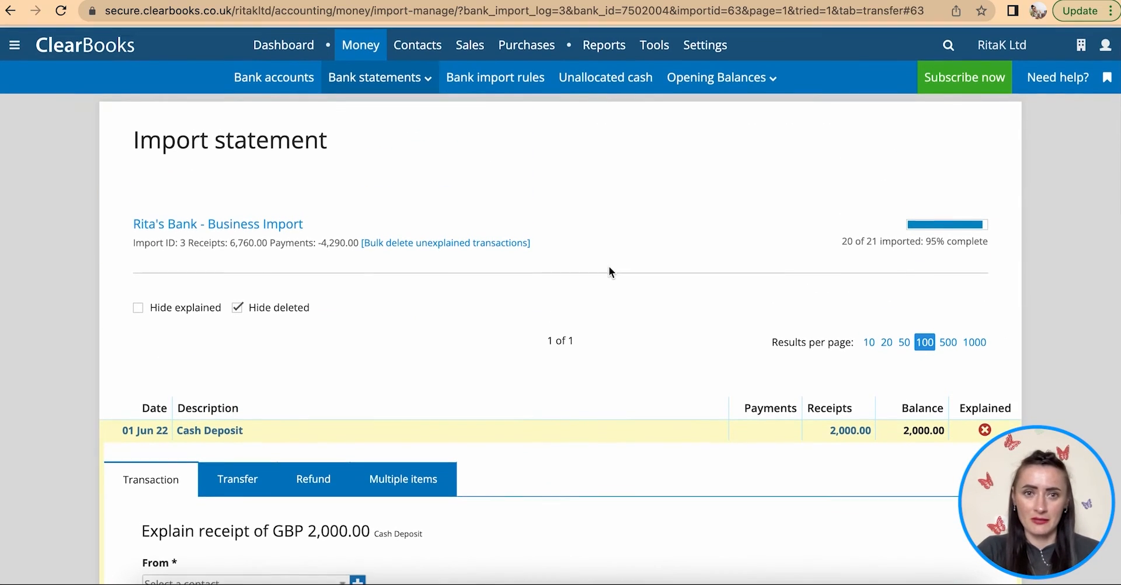
- Open Bank accounts, showing Rita's Bank - Business import at 20 of 21 explained
{"action": "mouse_move", "coordinate": [405, 75]}
{"action": "left_click", "coordinate": [394, 124]}
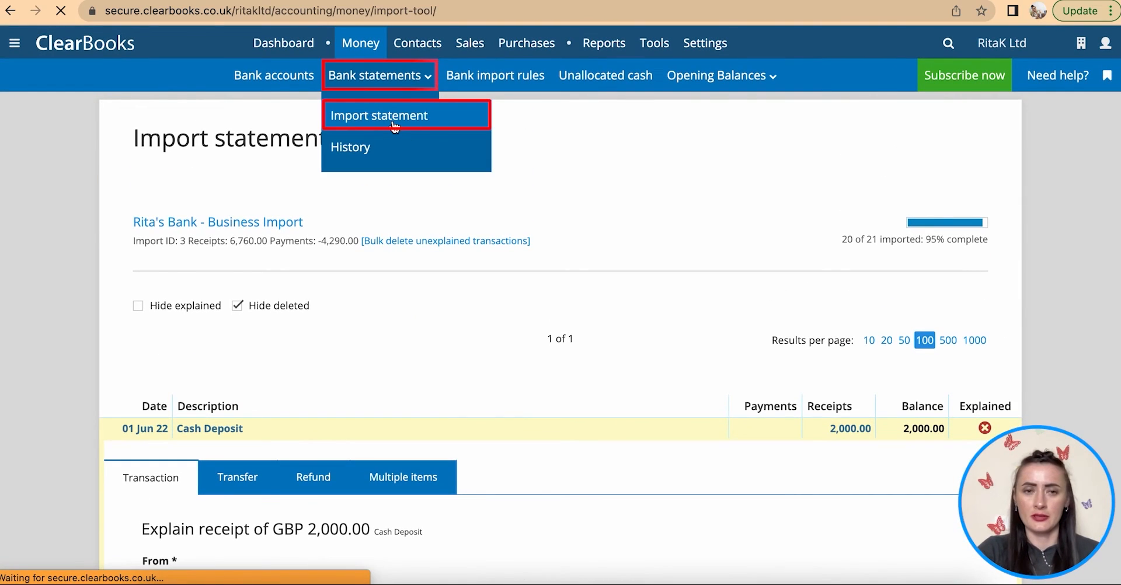
{"action": "scroll", "coordinate": [716, 451], "scroll_direction": "down", "scroll_amount": 1}
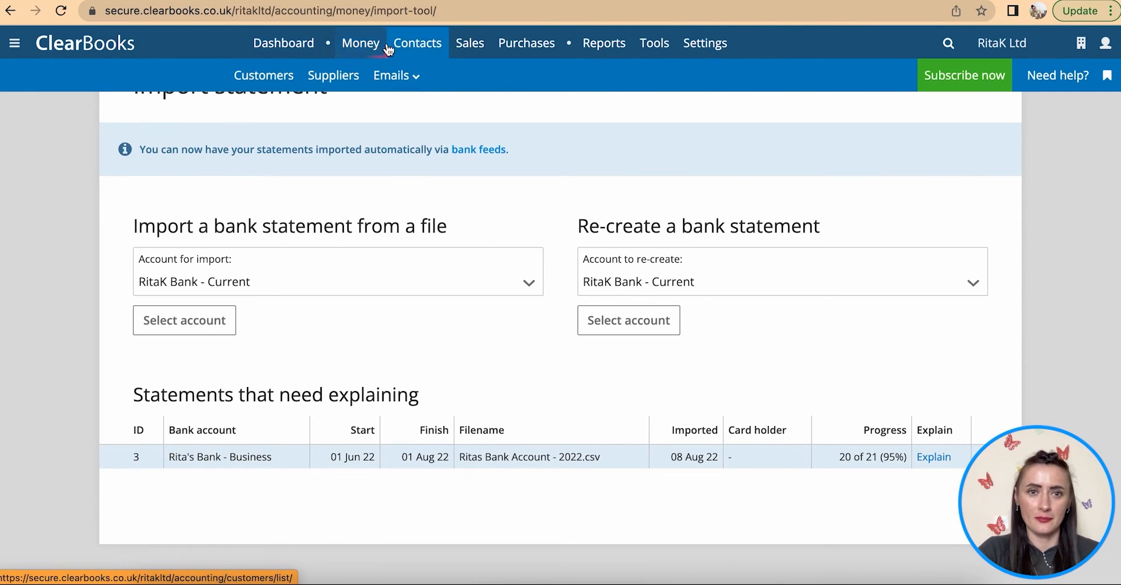
{"action": "left_click", "coordinate": [295, 77]}
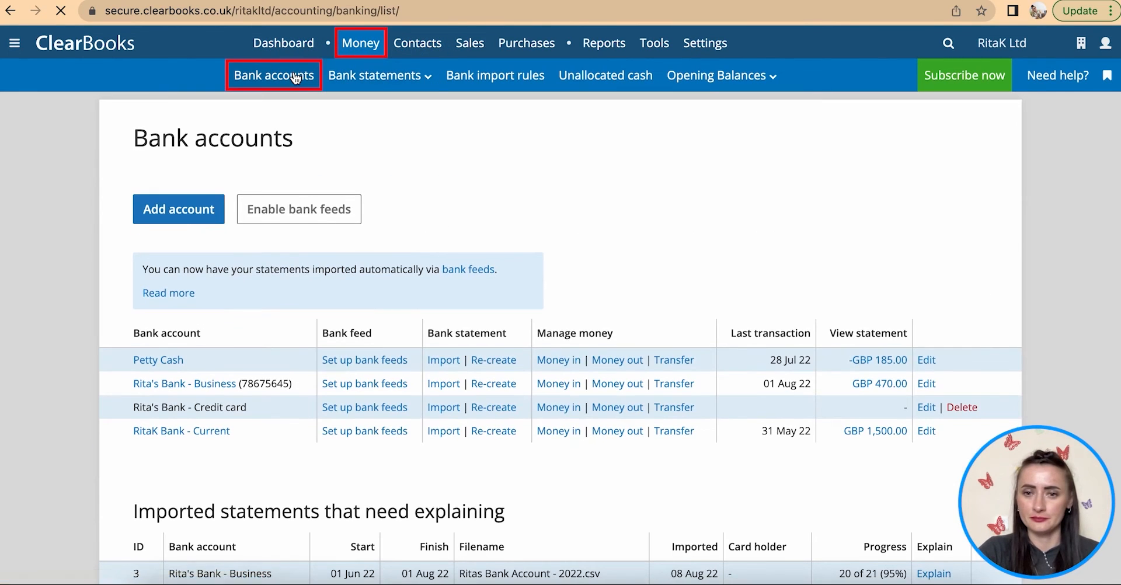
{"action": "scroll", "coordinate": [802, 444], "scroll_direction": "down", "scroll_amount": 3}
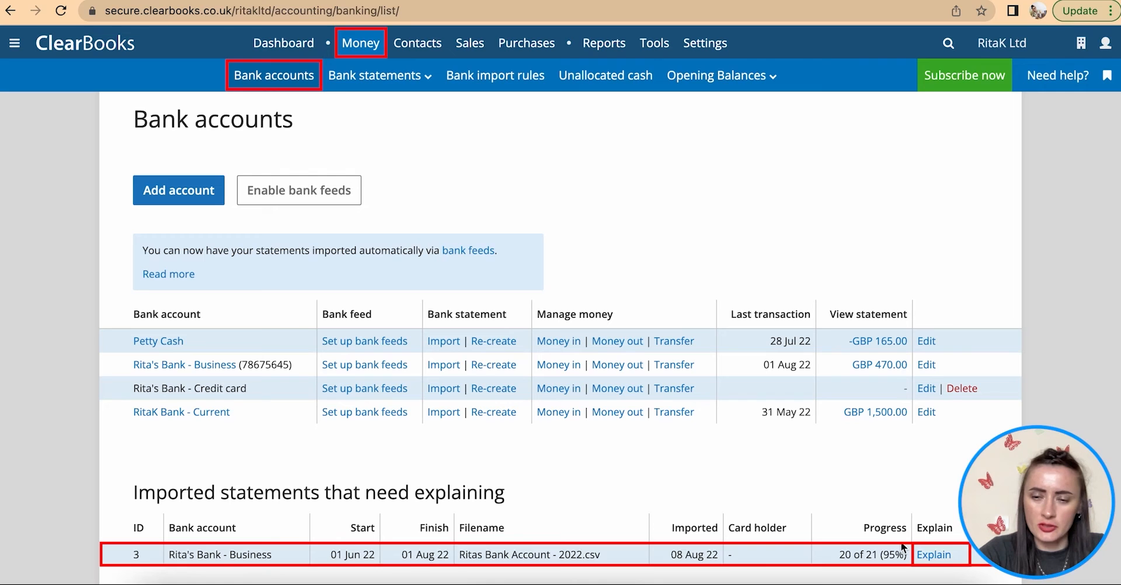
- Start the £2,000 deposit receipt with the owner as payer and Share capital as account
{"action": "left_click", "coordinate": [942, 558]}
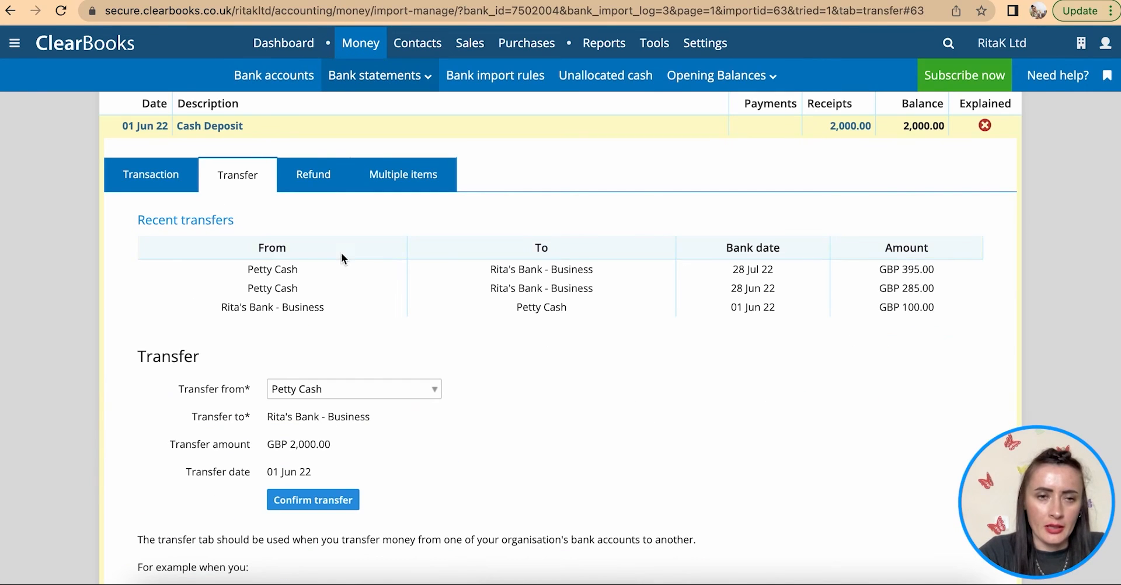
{"action": "left_click", "coordinate": [149, 176]}
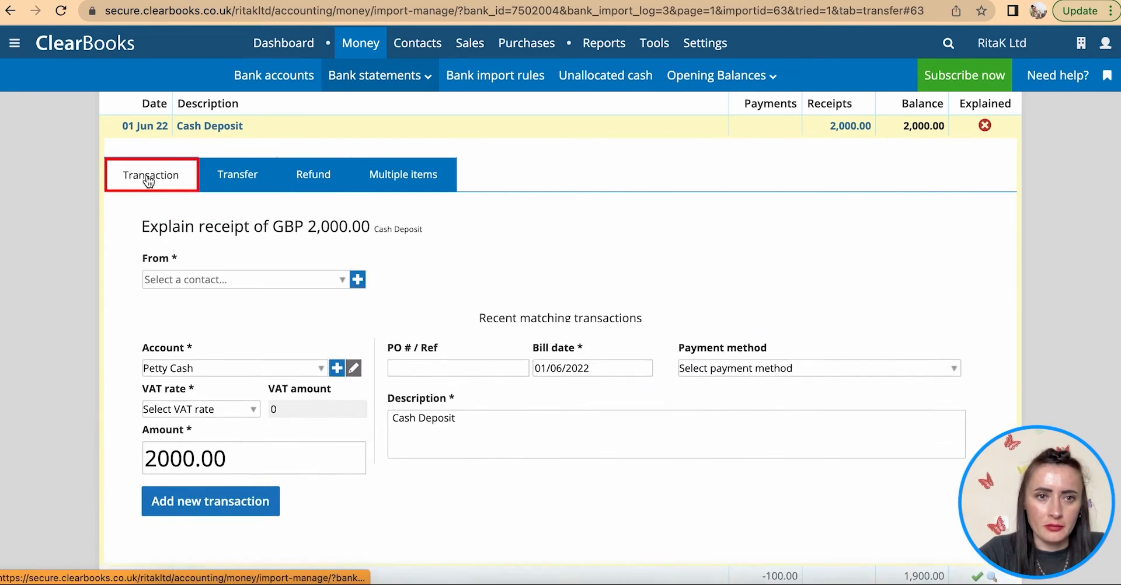
{"action": "left_click", "coordinate": [342, 281]}
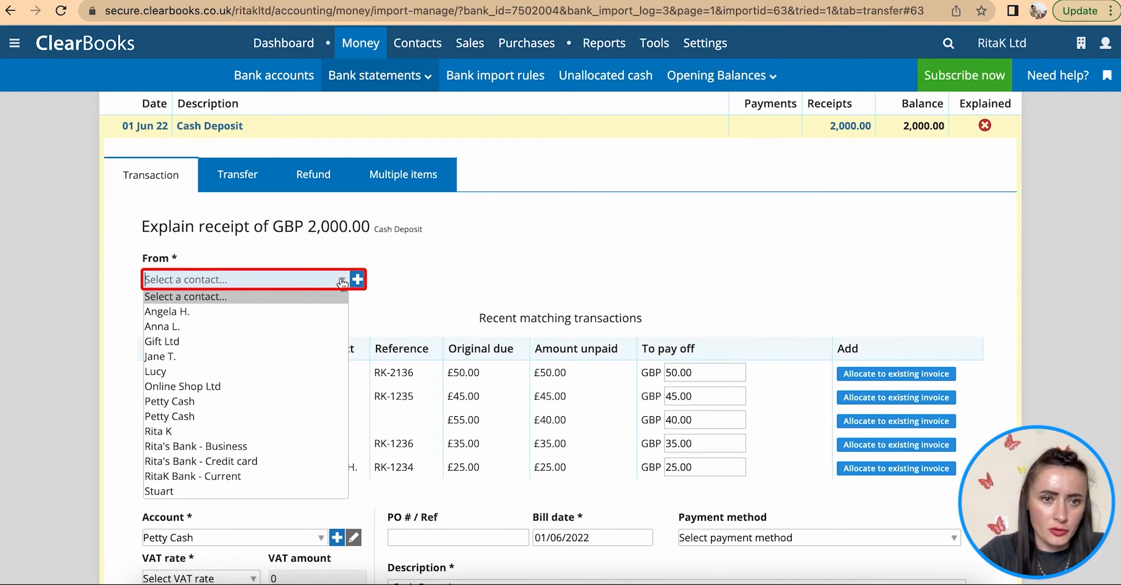
{"action": "left_click", "coordinate": [299, 434]}
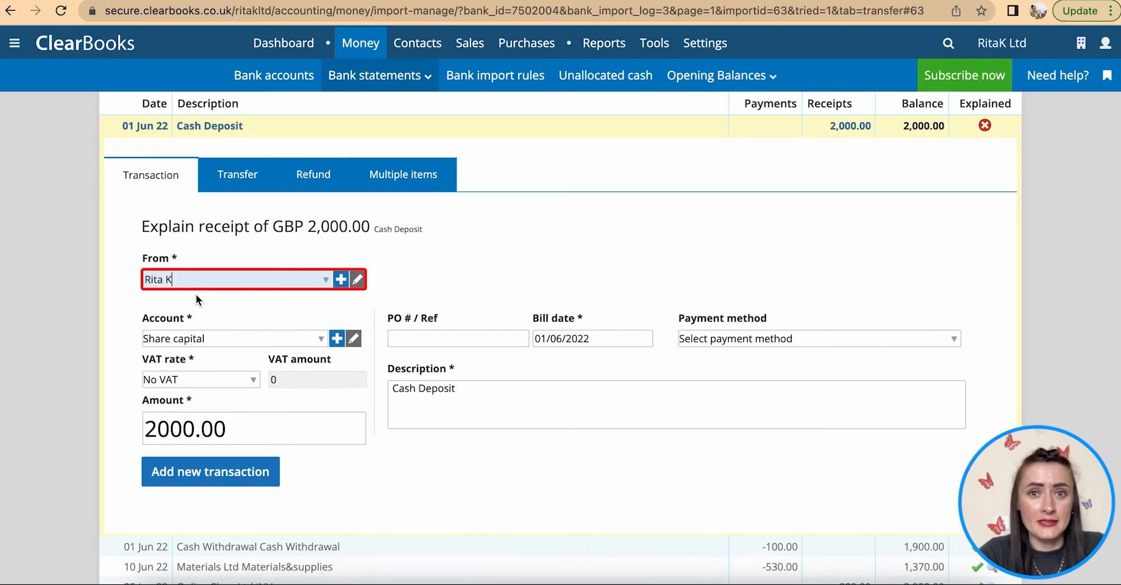
{"action": "left_click", "coordinate": [326, 341]}
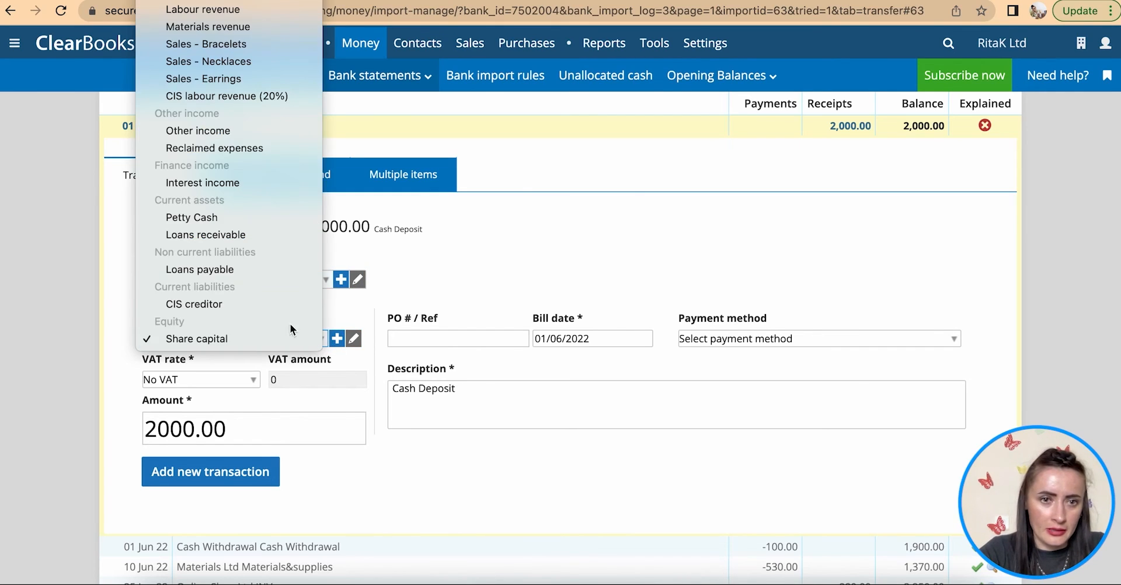
{"action": "left_click", "coordinate": [197, 343]}
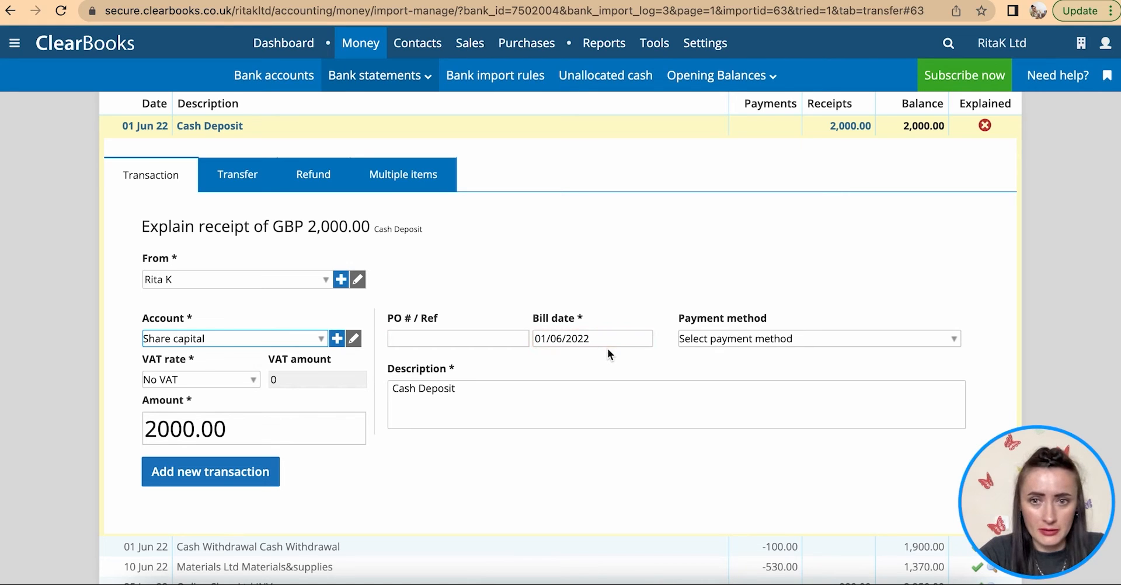
- Set Bank Transfer, description 'Share Capital' and No VAT, then save the receipt
{"action": "left_click", "coordinate": [763, 336]}
{"action": "left_click", "coordinate": [762, 336]}
{"action": "left_click", "coordinate": [763, 336]}
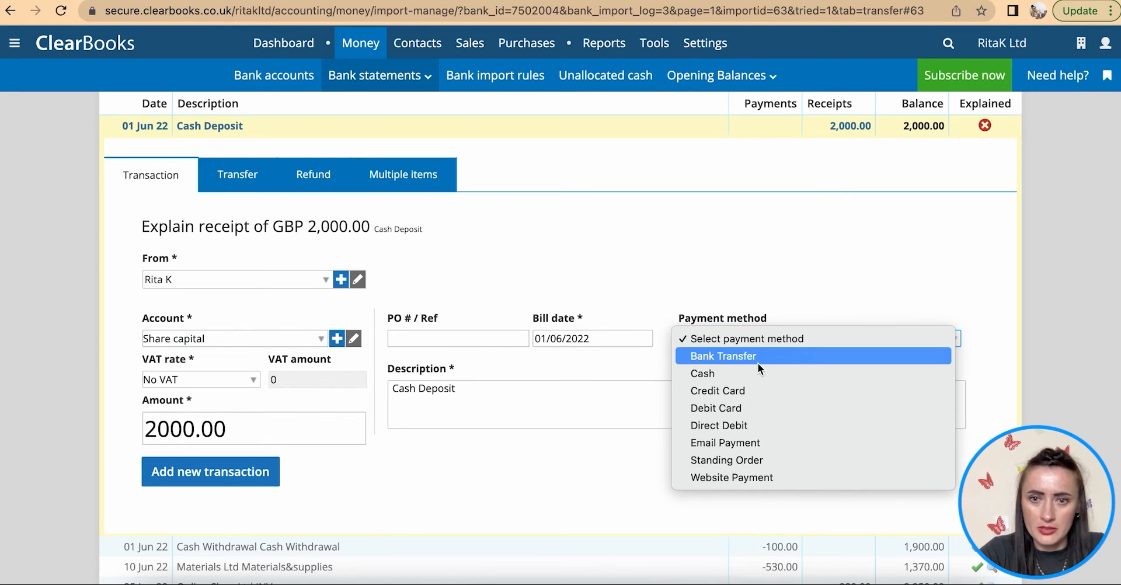
{"action": "left_click", "coordinate": [757, 357]}
{"action": "left_click_drag", "start_coordinate": [459, 391], "coordinate": [384, 390]}
{"action": "type", "text": "Share Capital"}
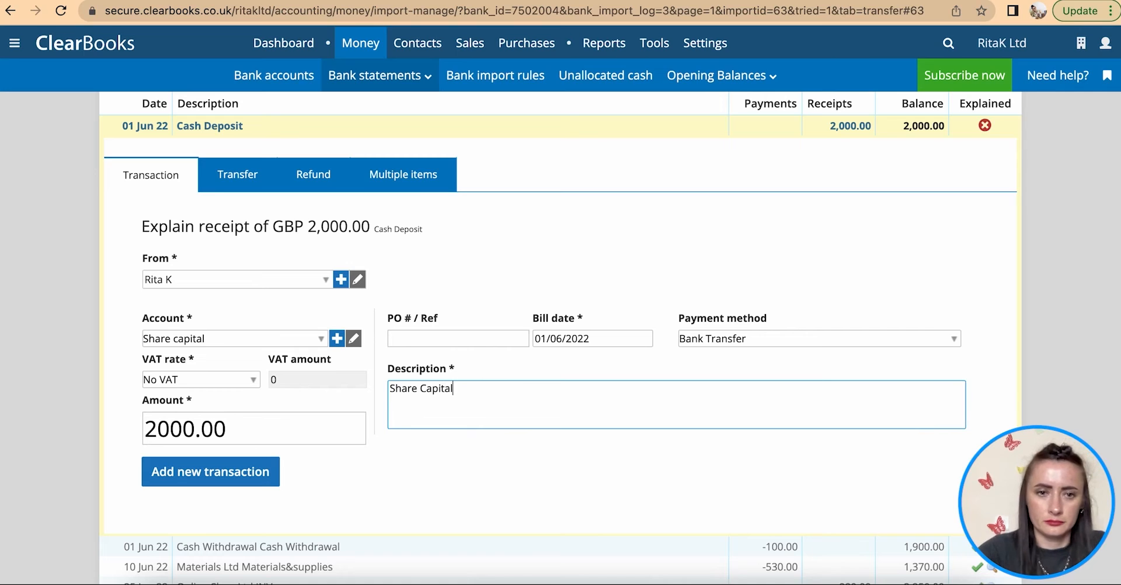
{"action": "left_click", "coordinate": [200, 381]}
{"action": "left_click", "coordinate": [200, 378]}
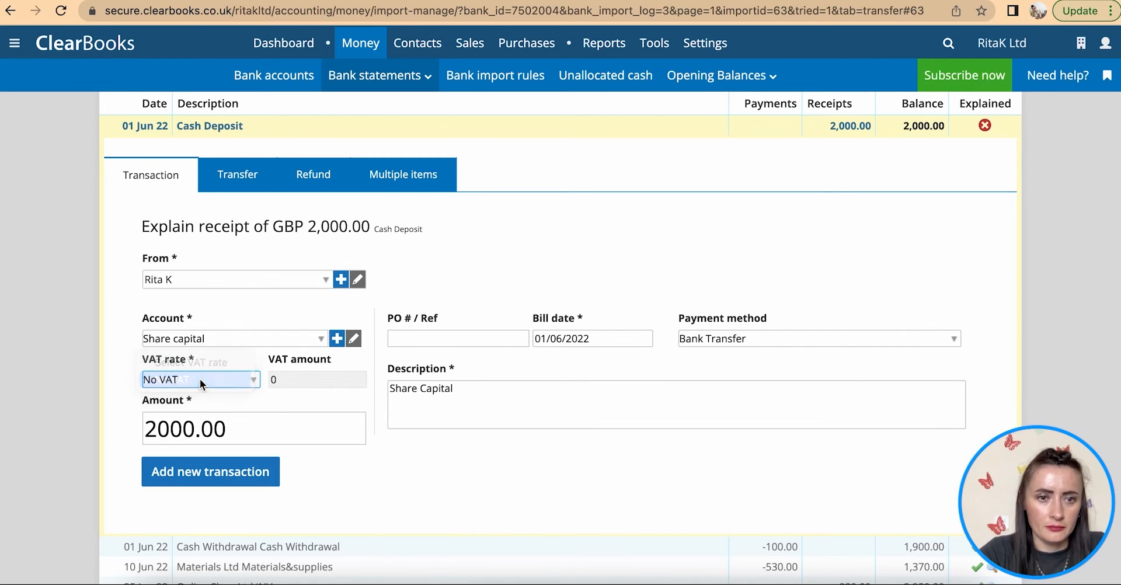
{"action": "left_click", "coordinate": [210, 472]}
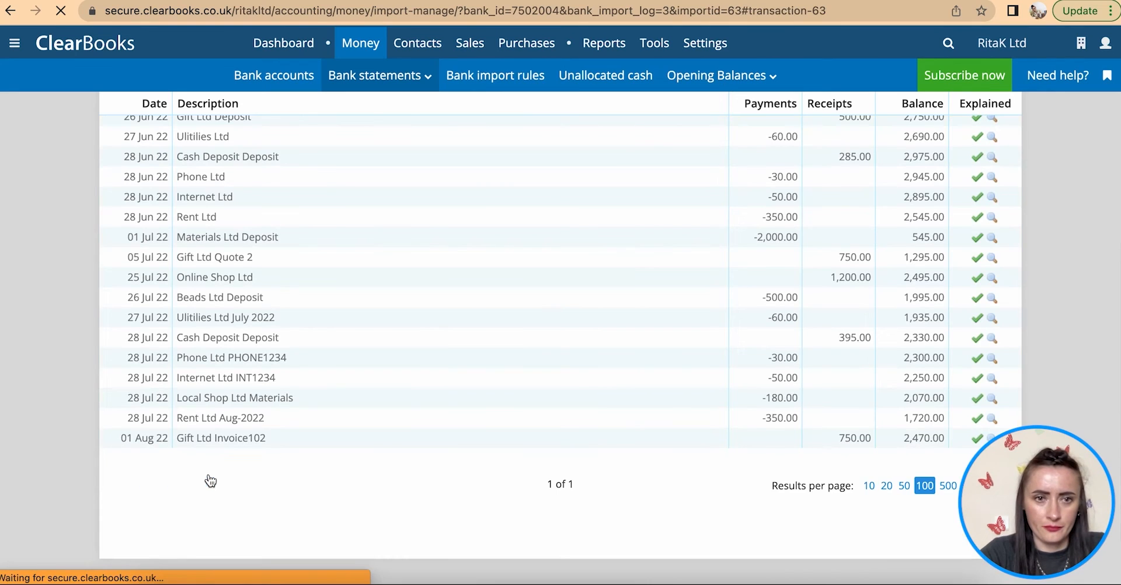
- Confirm the import is 100% explained and view Bank accounts with Petty Cash at -GBP 185.00
{"action": "scroll", "coordinate": [412, 345], "scroll_direction": "up", "scroll_amount": 3}
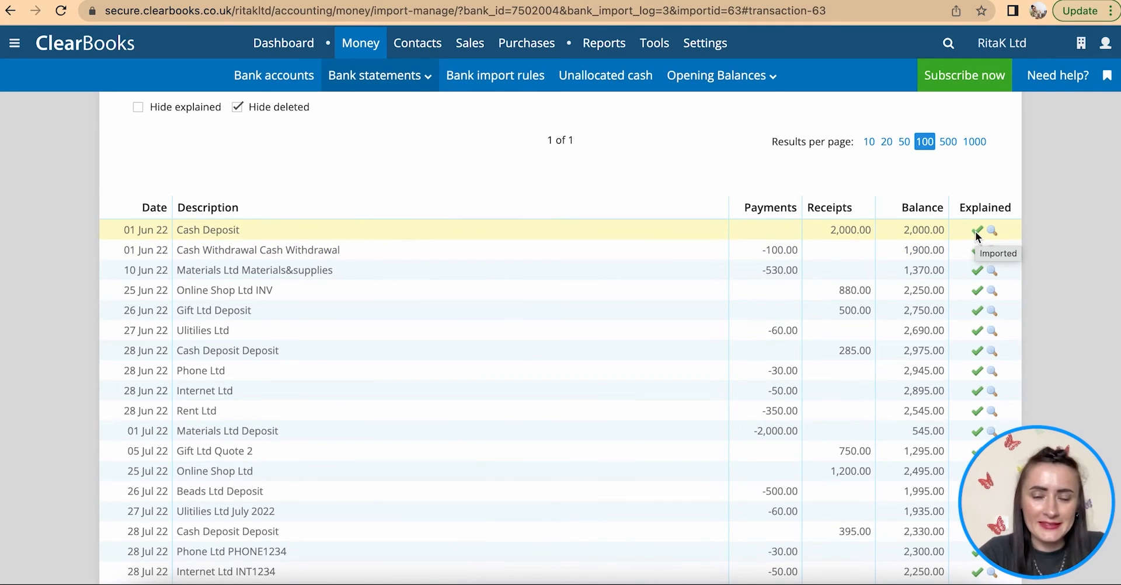
{"action": "scroll", "coordinate": [731, 268], "scroll_direction": "up", "scroll_amount": 3}
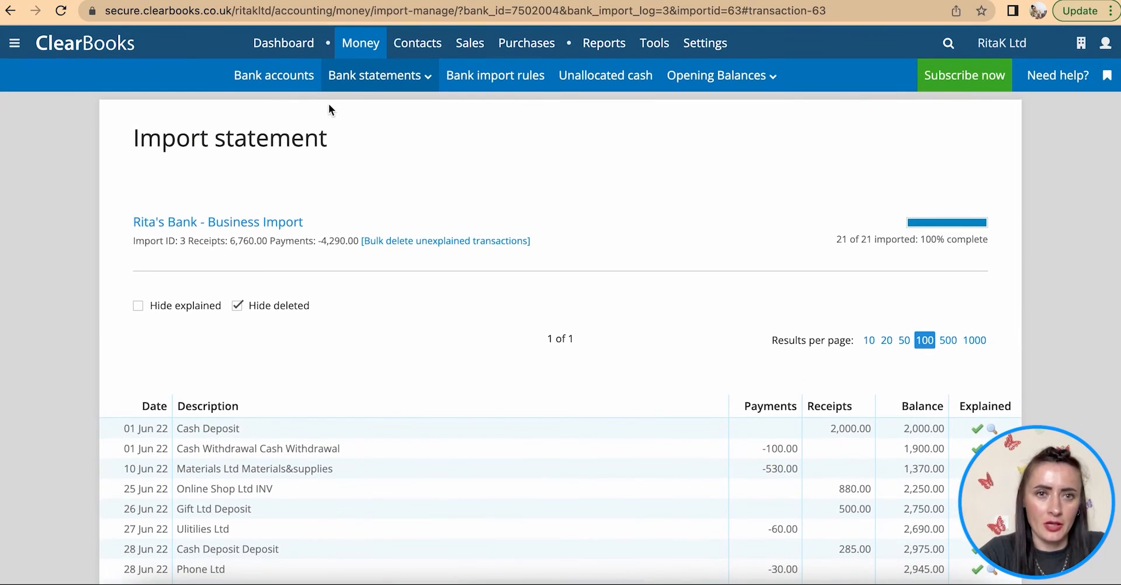
{"action": "left_click", "coordinate": [286, 77]}
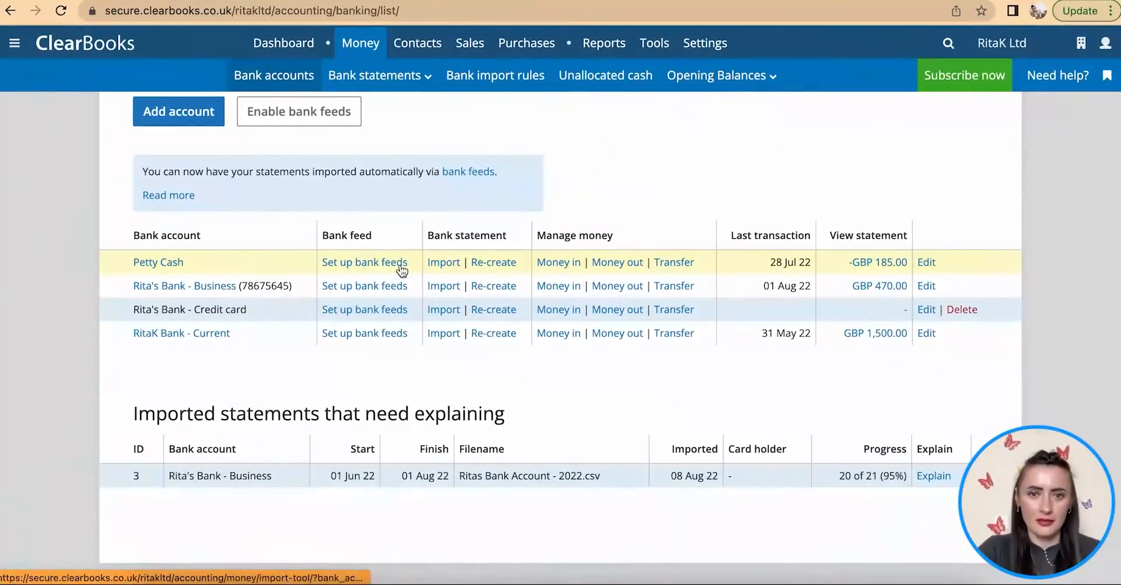
- View Petty Cash's 2022-07 statement: GBP 395.00 in and out, opening balance -185.00
{"action": "left_click", "coordinate": [166, 262]}
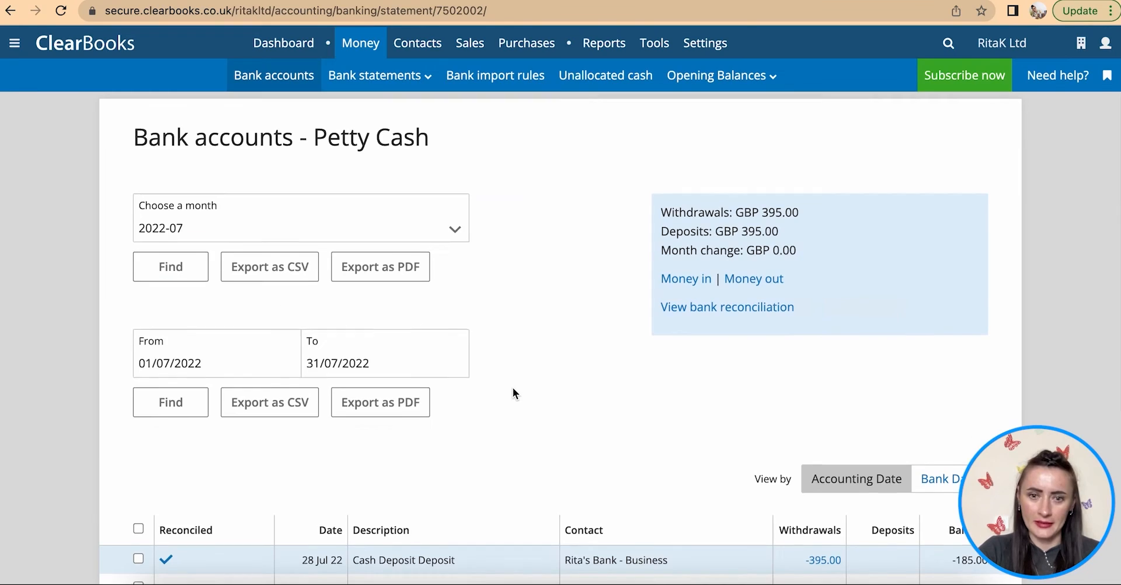
{"action": "scroll", "coordinate": [513, 387], "scroll_direction": "down", "scroll_amount": 5}
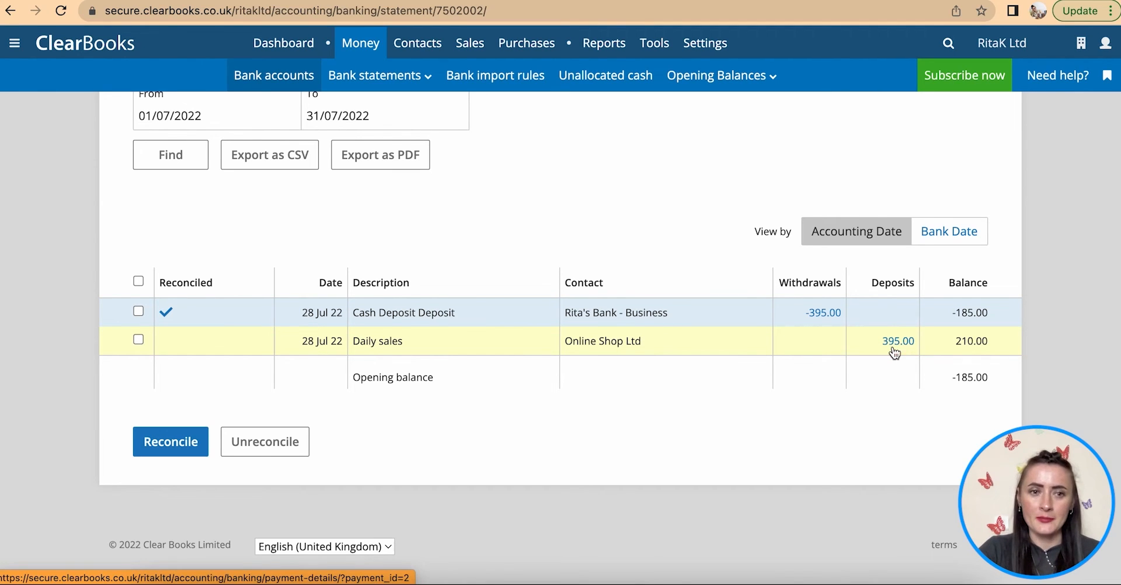
{"action": "scroll", "coordinate": [895, 353], "scroll_direction": "up", "scroll_amount": 4}
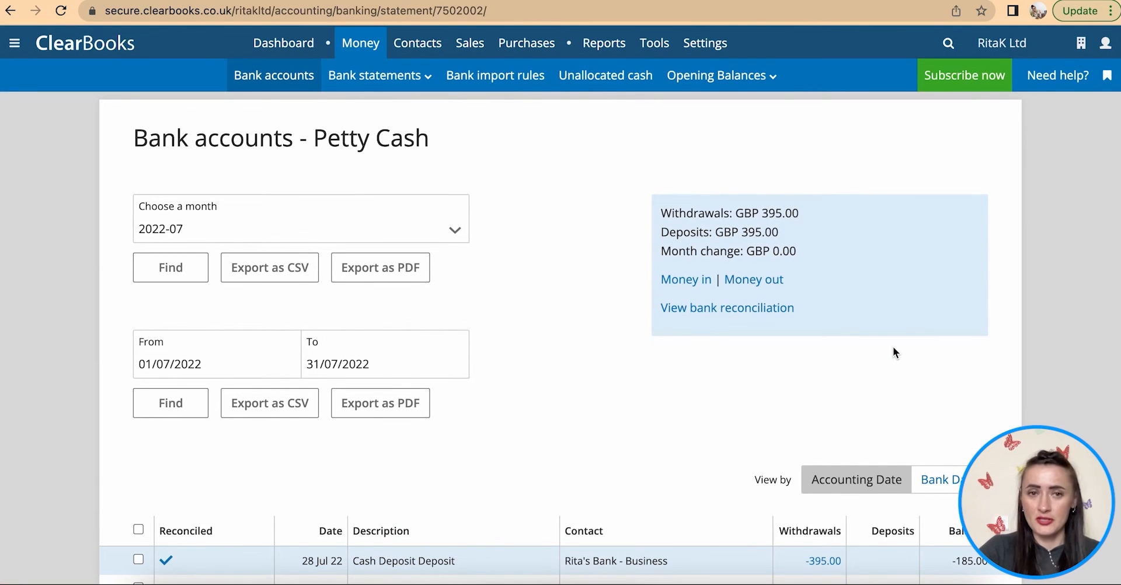
- List the sales invoices filtered to Unpaid
{"action": "mouse_move", "coordinate": [471, 45]}
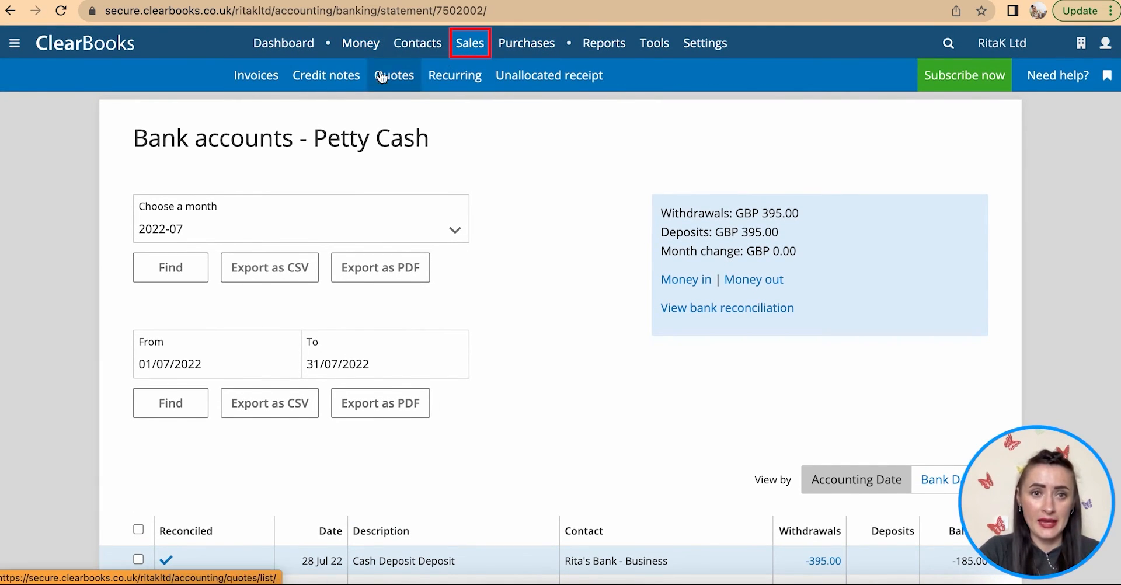
{"action": "left_click", "coordinate": [253, 83]}
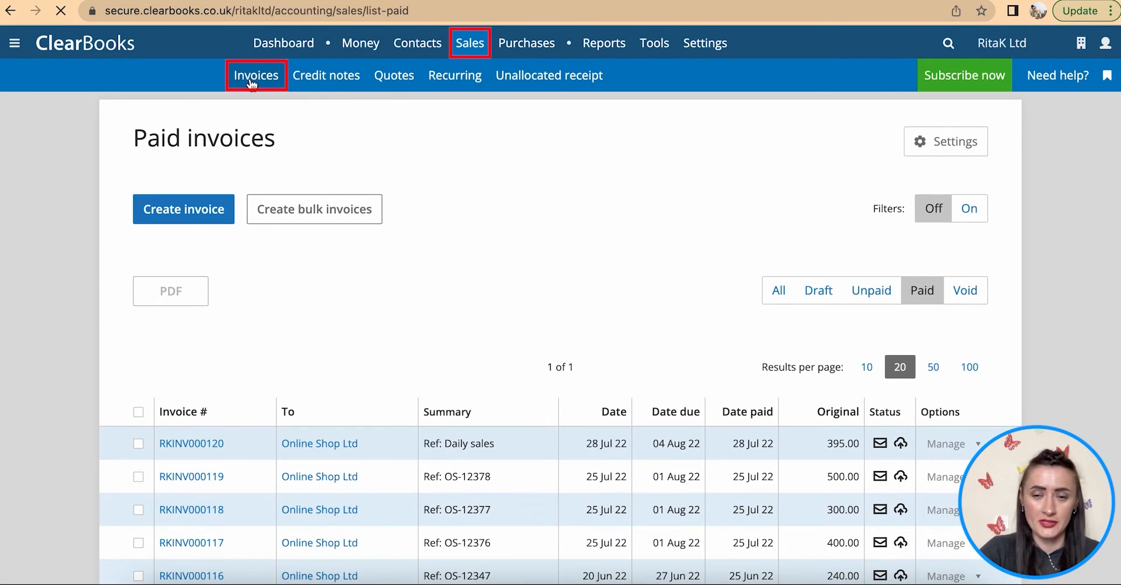
{"action": "scroll", "coordinate": [524, 381], "scroll_direction": "down", "scroll_amount": 1}
{"action": "left_click", "coordinate": [879, 261]}
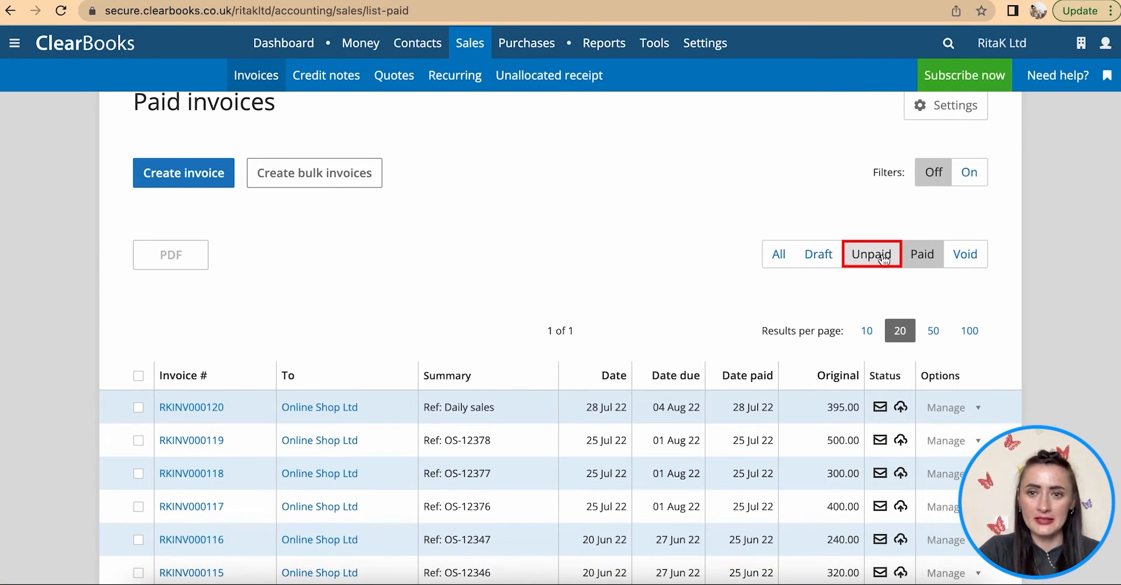
{"action": "scroll", "coordinate": [887, 350], "scroll_direction": "down", "scroll_amount": 5}
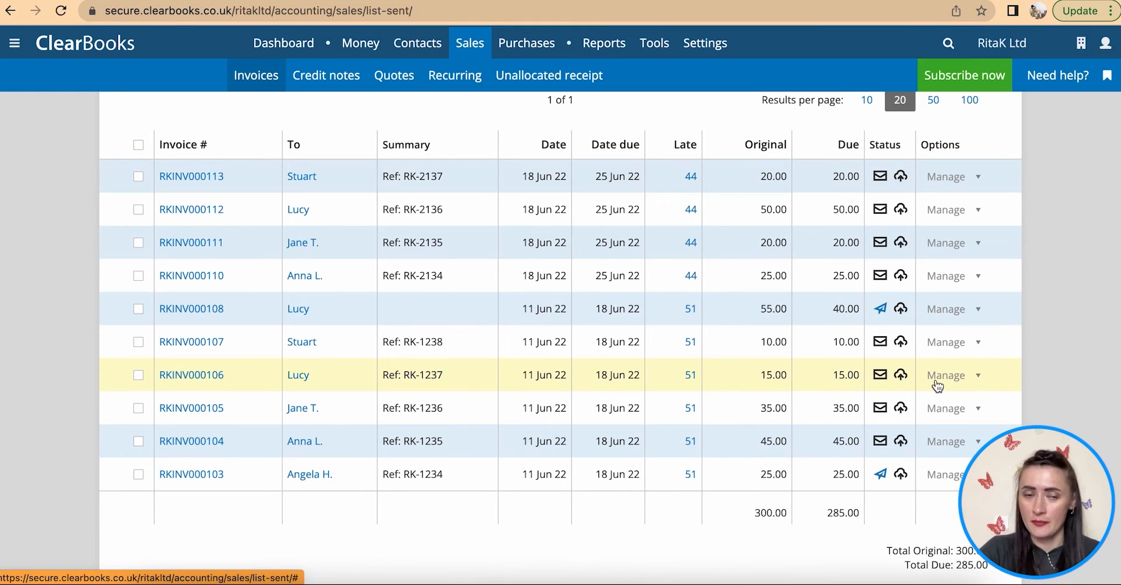
- Choose to record a payment against the 20.00 invoice RKINV000113
{"action": "left_click", "coordinate": [138, 177]}
{"action": "left_click", "coordinate": [138, 209]}
{"action": "scroll", "coordinate": [141, 210], "scroll_direction": "down", "scroll_amount": 2}
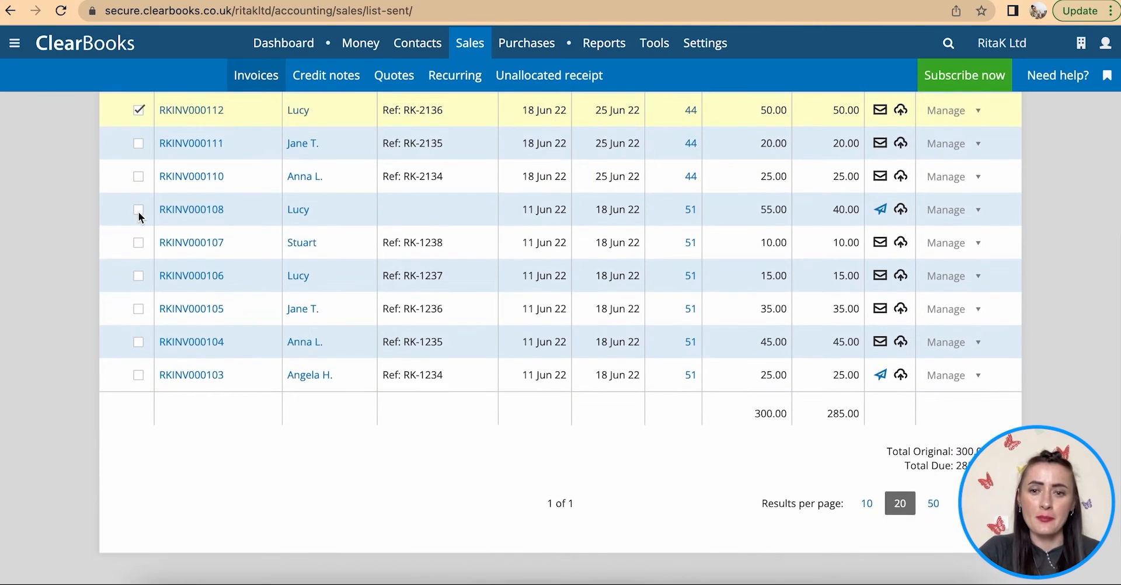
{"action": "scroll", "coordinate": [141, 218], "scroll_direction": "up", "scroll_amount": 5}
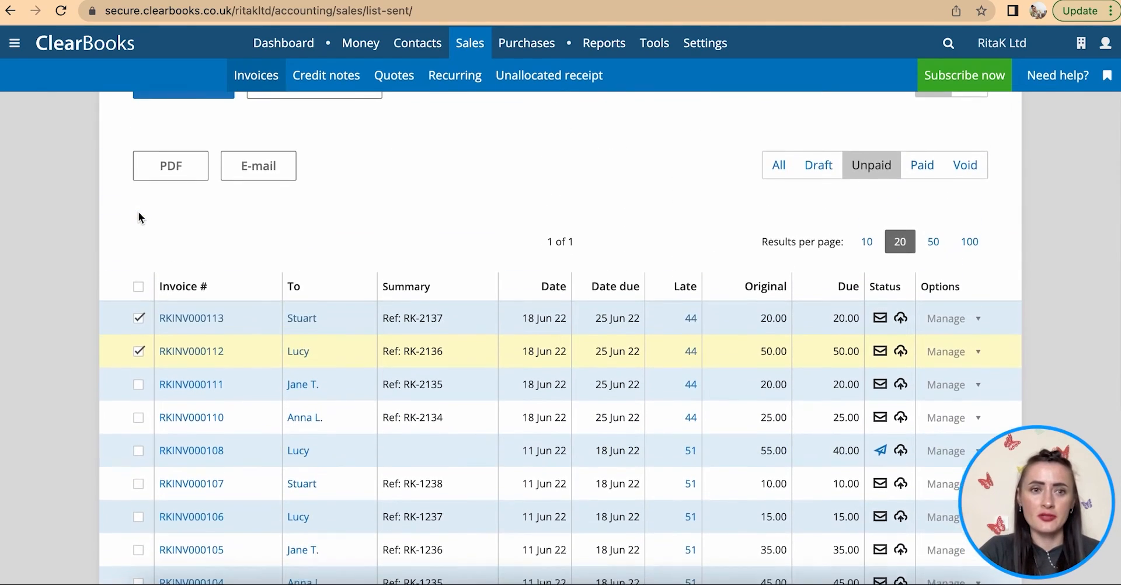
{"action": "scroll", "coordinate": [139, 217], "scroll_direction": "down", "scroll_amount": 1}
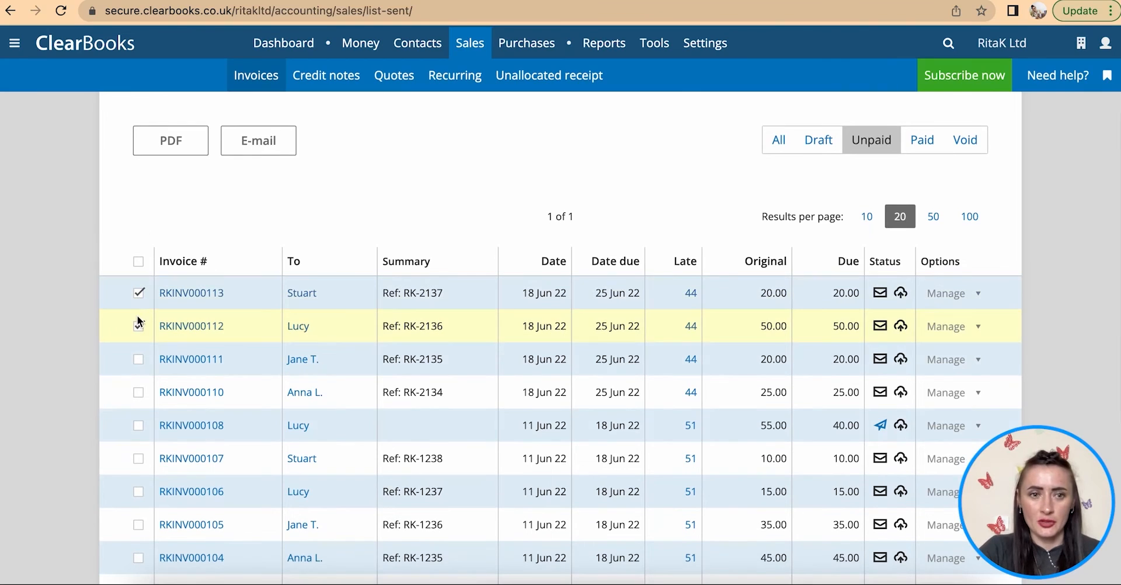
{"action": "left_click", "coordinate": [139, 293]}
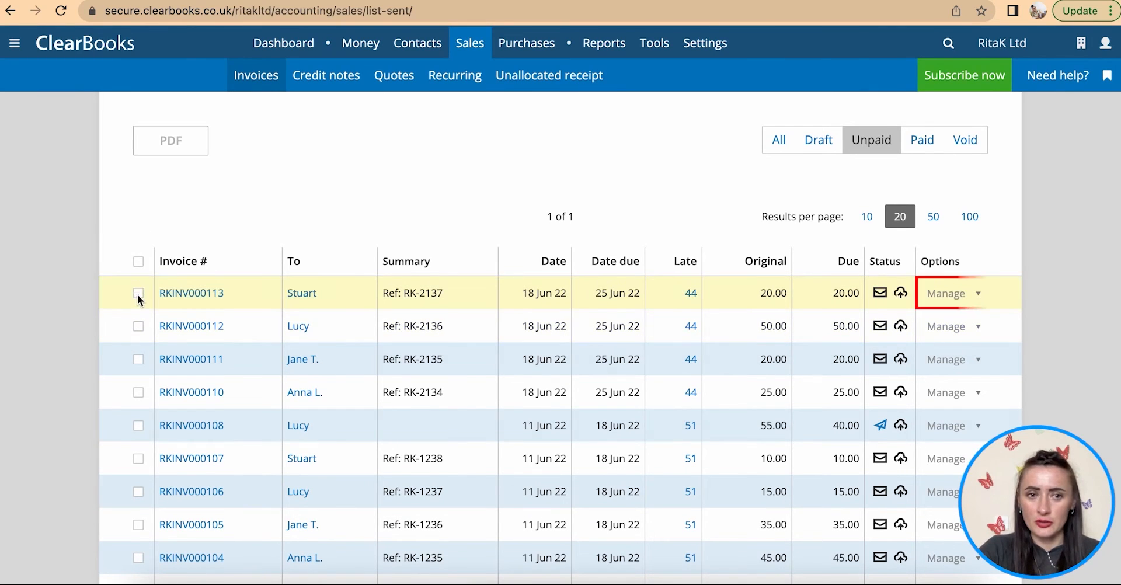
{"action": "left_click", "coordinate": [971, 300]}
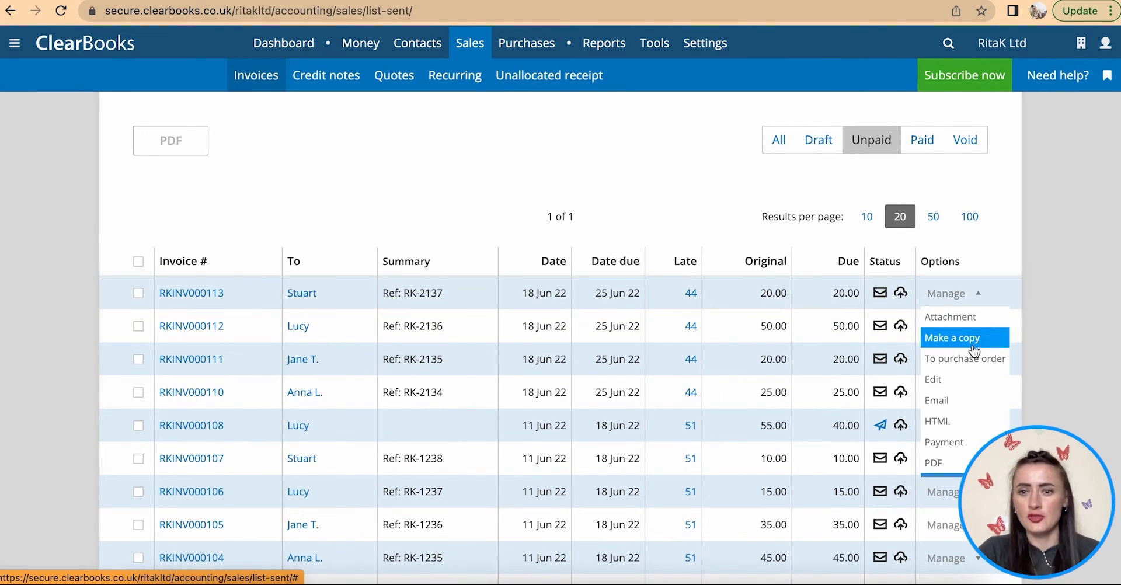
{"action": "left_click", "coordinate": [955, 439]}
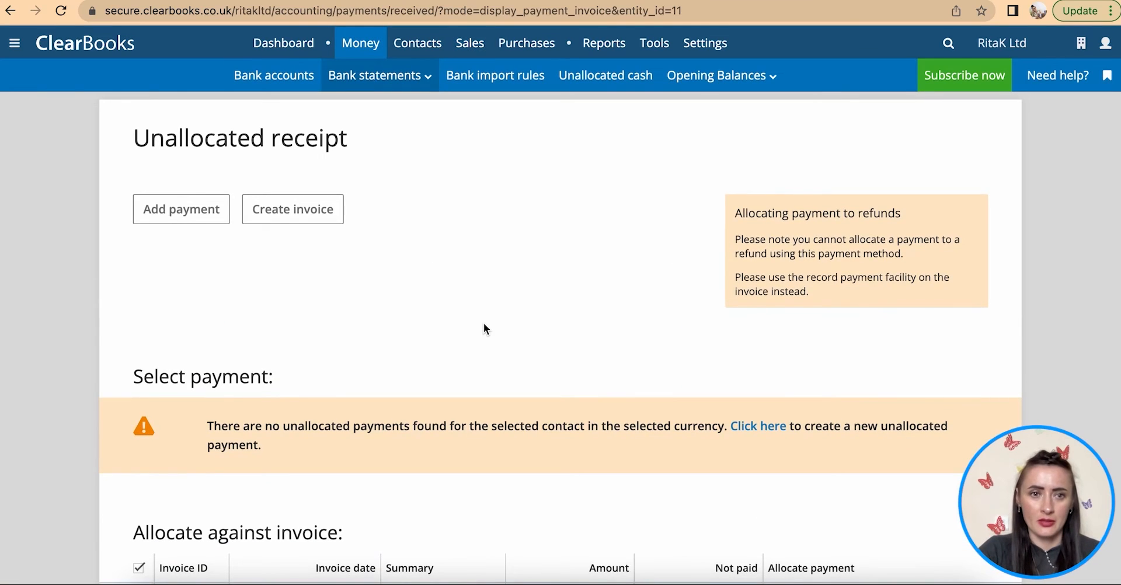
- Add a 20.00 Cash receipt dated 23/07/2022 with description Daily sales
{"action": "scroll", "coordinate": [483, 323], "scroll_direction": "down", "scroll_amount": 1}
{"action": "left_click", "coordinate": [156, 183]}
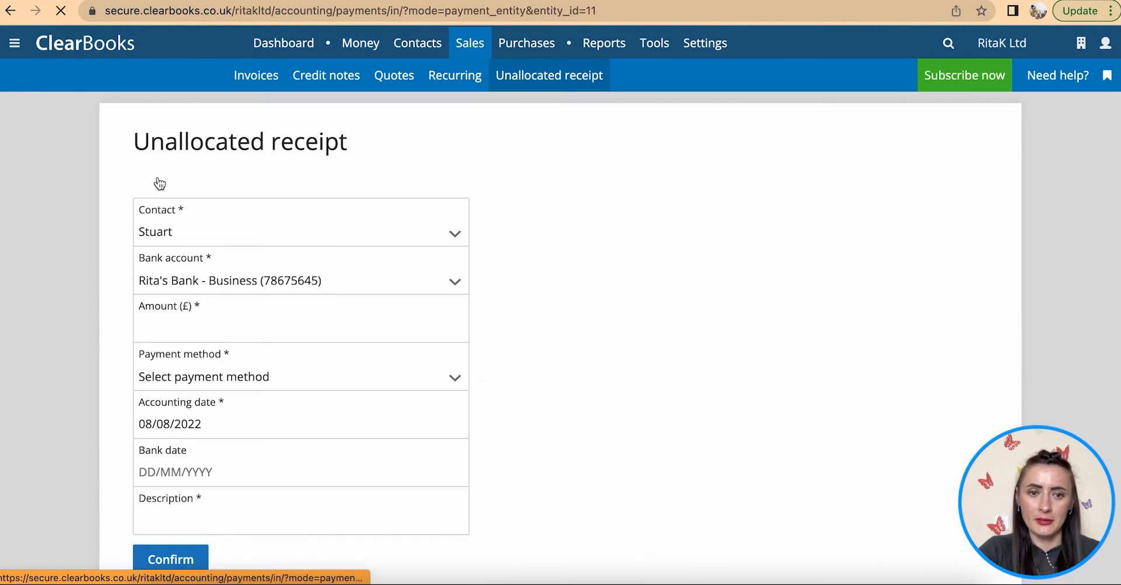
{"action": "left_click", "coordinate": [211, 326]}
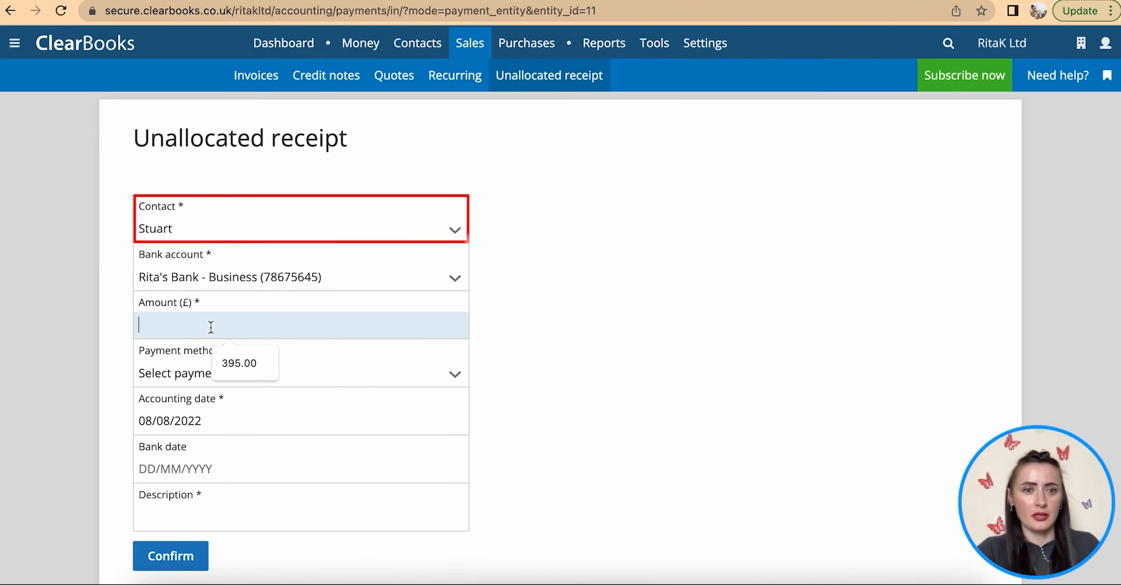
{"action": "type", "text": "20"}
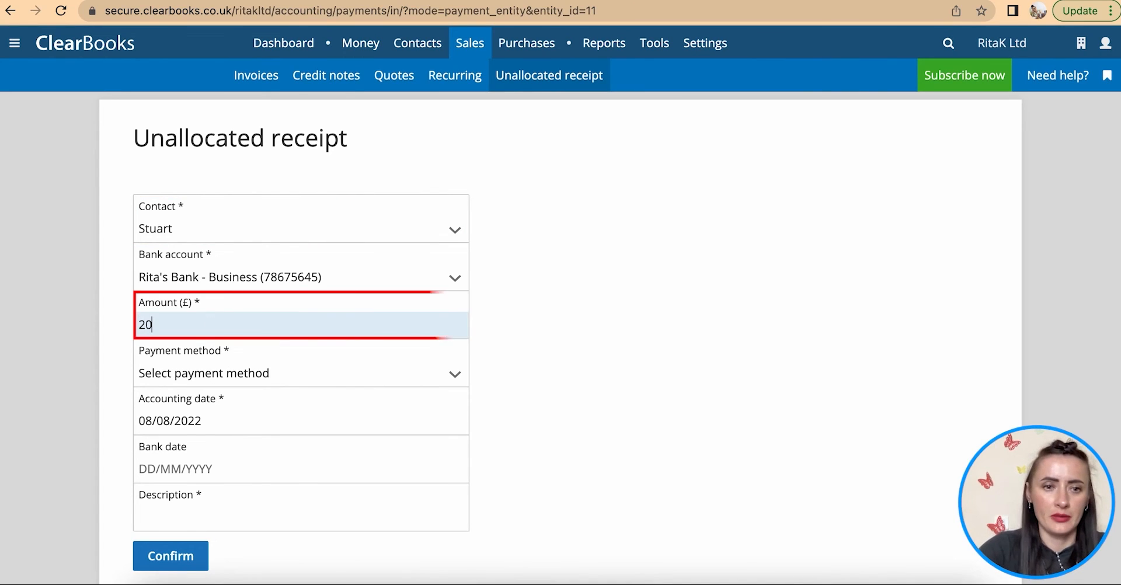
{"action": "left_click", "coordinate": [246, 374]}
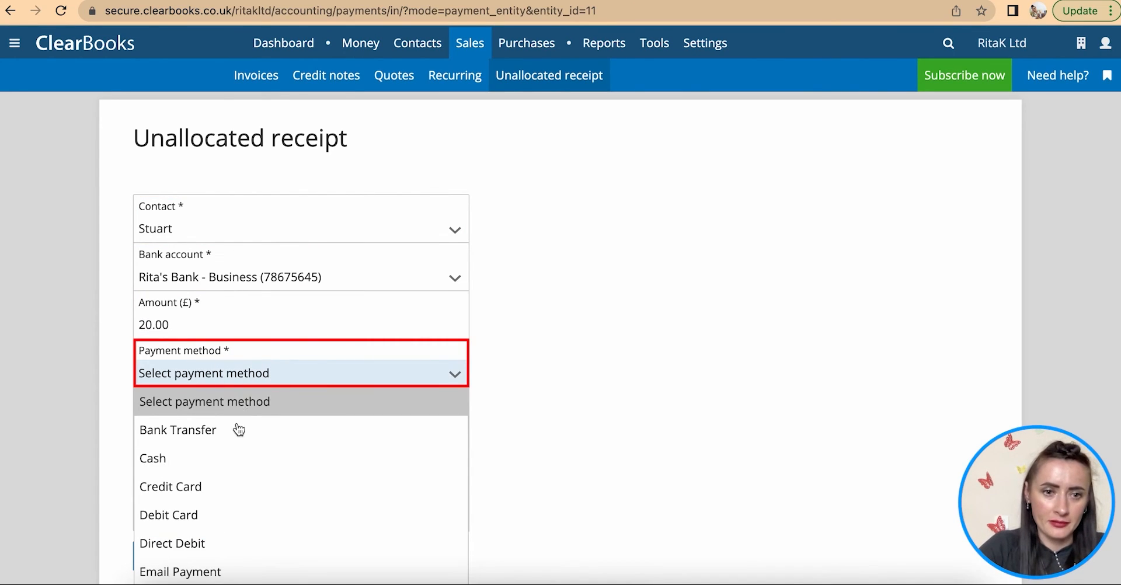
{"action": "left_click", "coordinate": [218, 459]}
{"action": "scroll", "coordinate": [216, 469], "scroll_direction": "down", "scroll_amount": 1}
{"action": "left_click", "coordinate": [195, 419]}
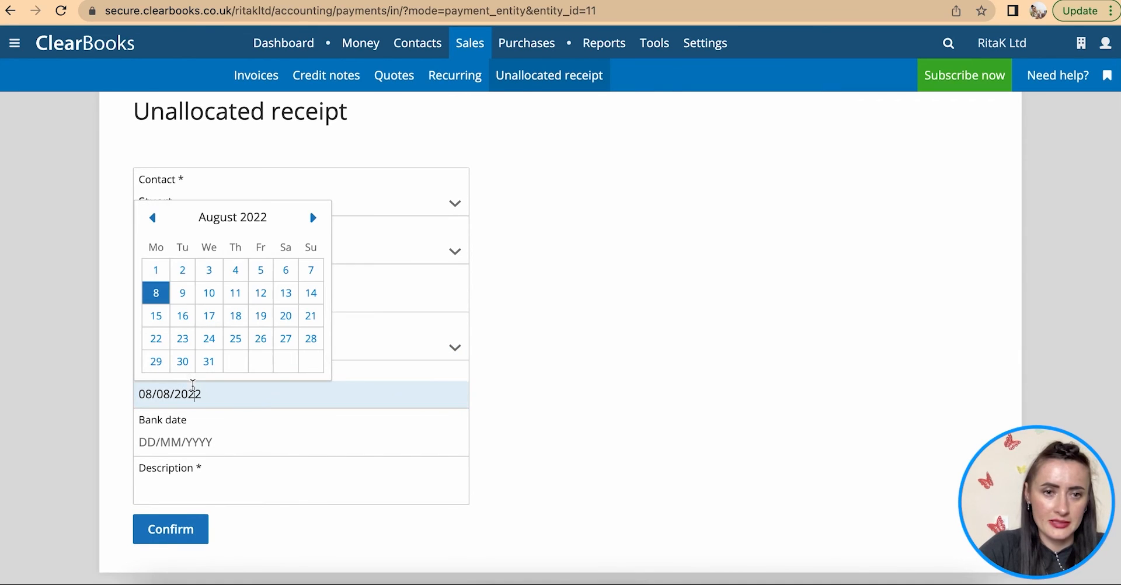
{"action": "left_click", "coordinate": [154, 218]}
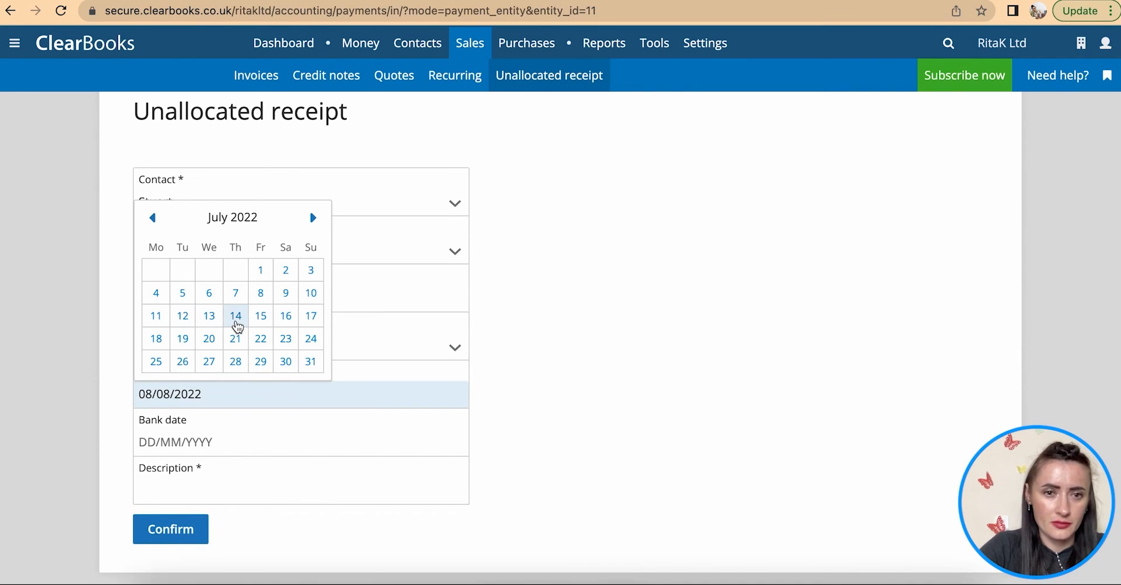
{"action": "left_click", "coordinate": [286, 339]}
{"action": "scroll", "coordinate": [290, 310], "scroll_direction": "down", "scroll_amount": 2}
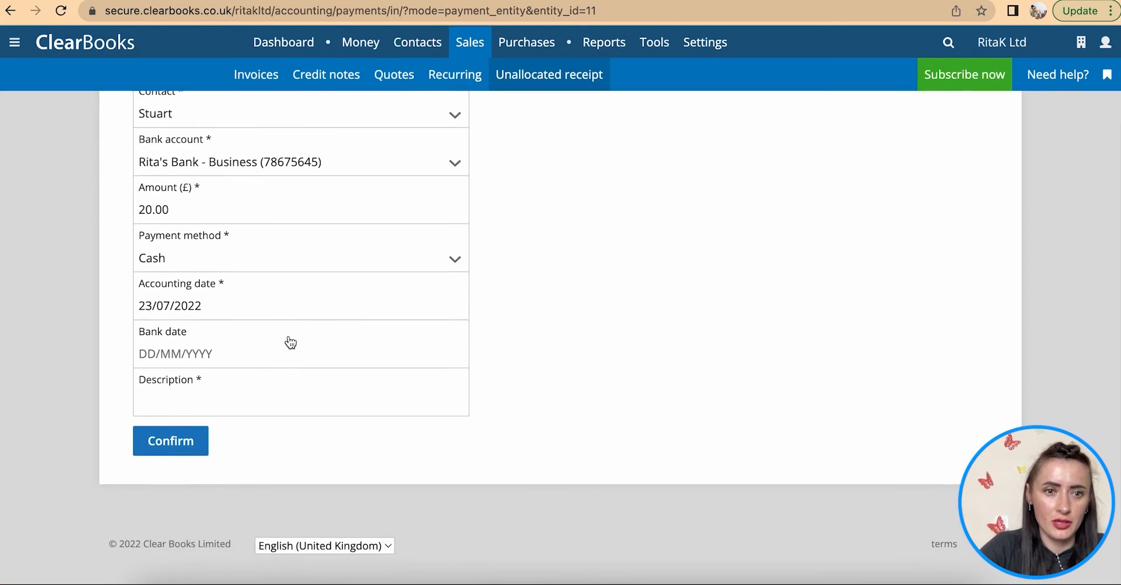
{"action": "left_click", "coordinate": [178, 389]}
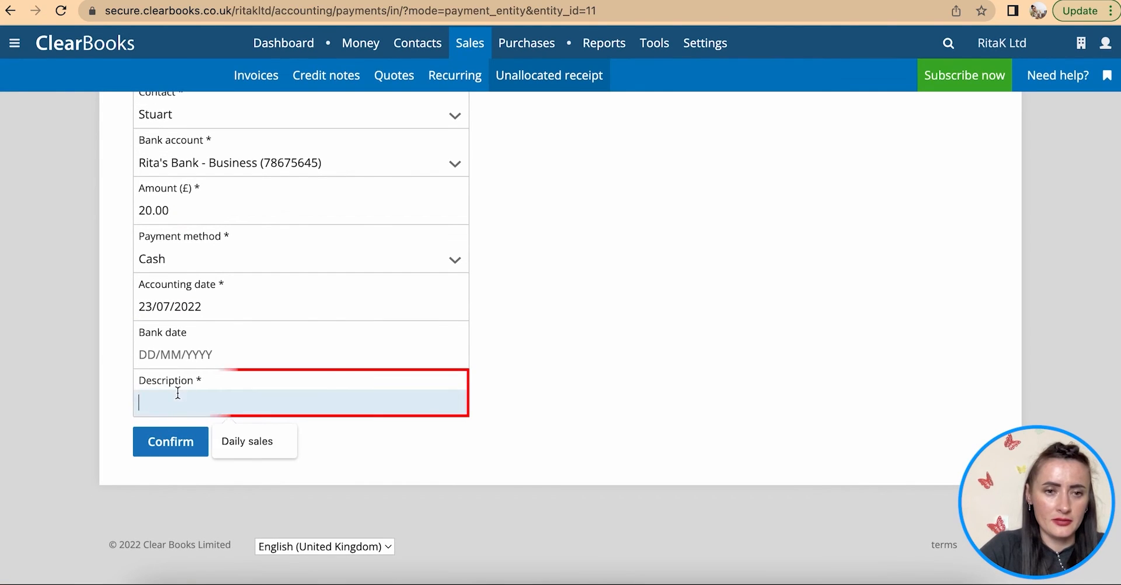
{"action": "left_click", "coordinate": [243, 441]}
{"action": "left_click", "coordinate": [165, 444]}
- Clear RKINV000107's allocation and allocate the full 20.00 to RKINV000113
{"action": "scroll", "coordinate": [405, 426], "scroll_direction": "down", "scroll_amount": 5}
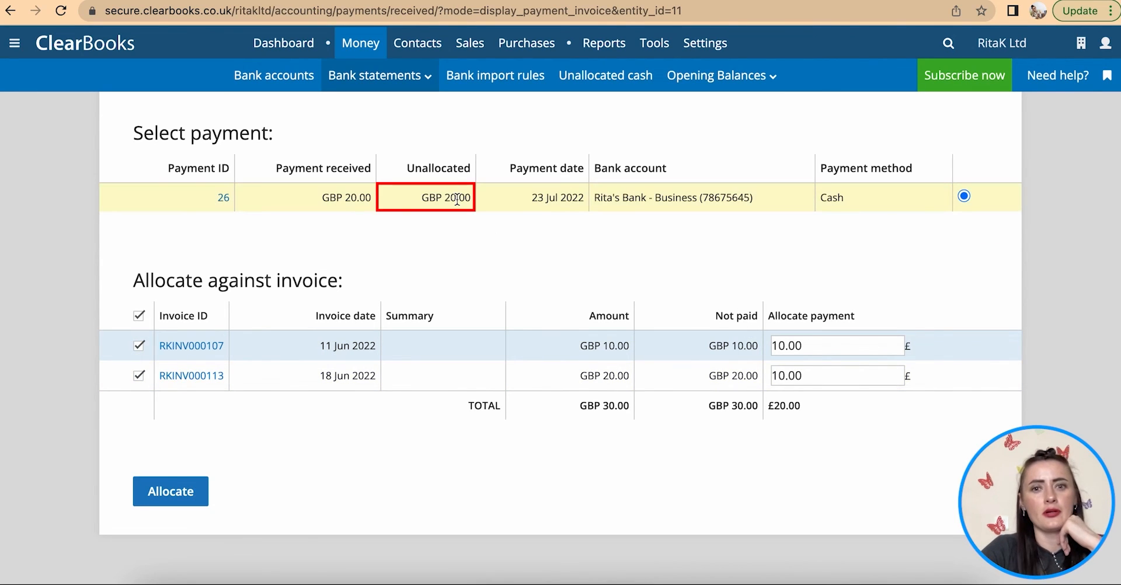
{"action": "double_click", "coordinate": [799, 346]}
{"action": "key", "text": "BackSpace"}
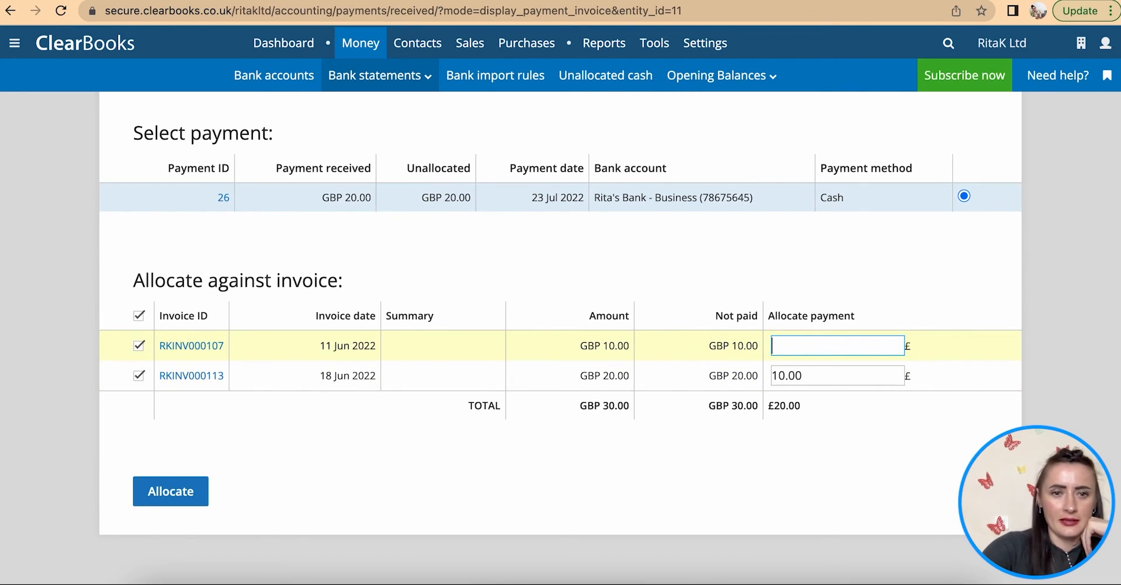
{"action": "double_click", "coordinate": [830, 375]}
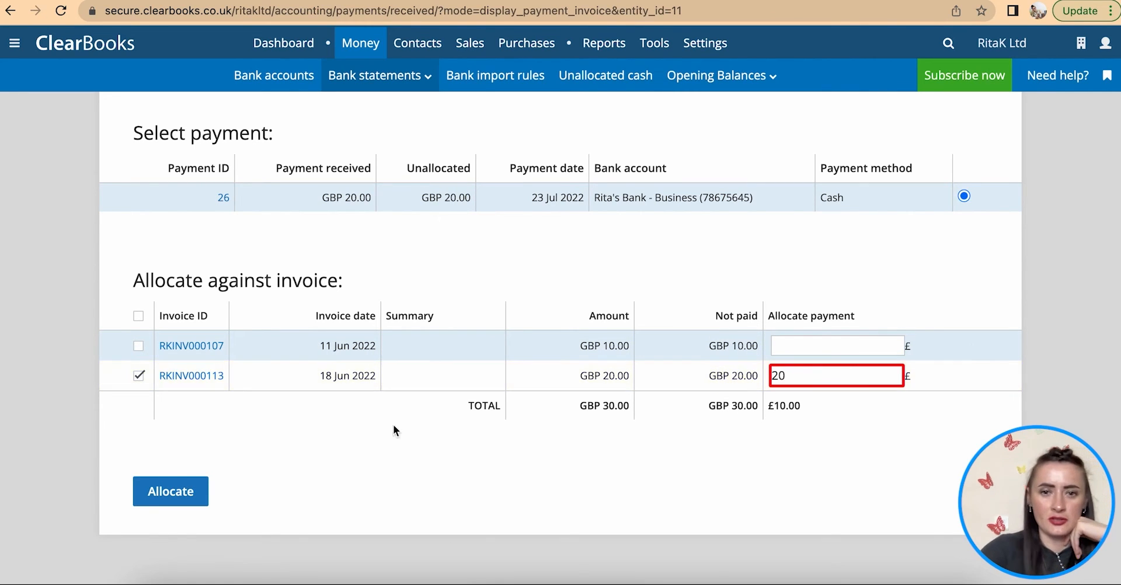
{"action": "type", "text": "20"}
{"action": "left_click", "coordinate": [164, 492]}
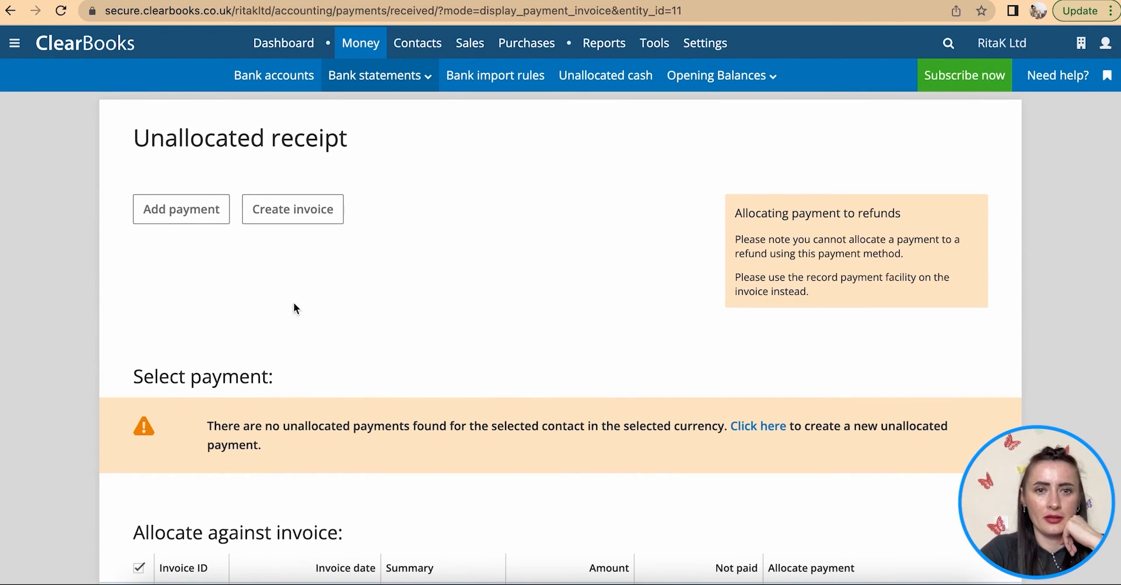
- Check the Paid sales invoices list, then return to the Unpaid invoices
{"action": "mouse_move", "coordinate": [469, 44]}
{"action": "left_click", "coordinate": [271, 80]}
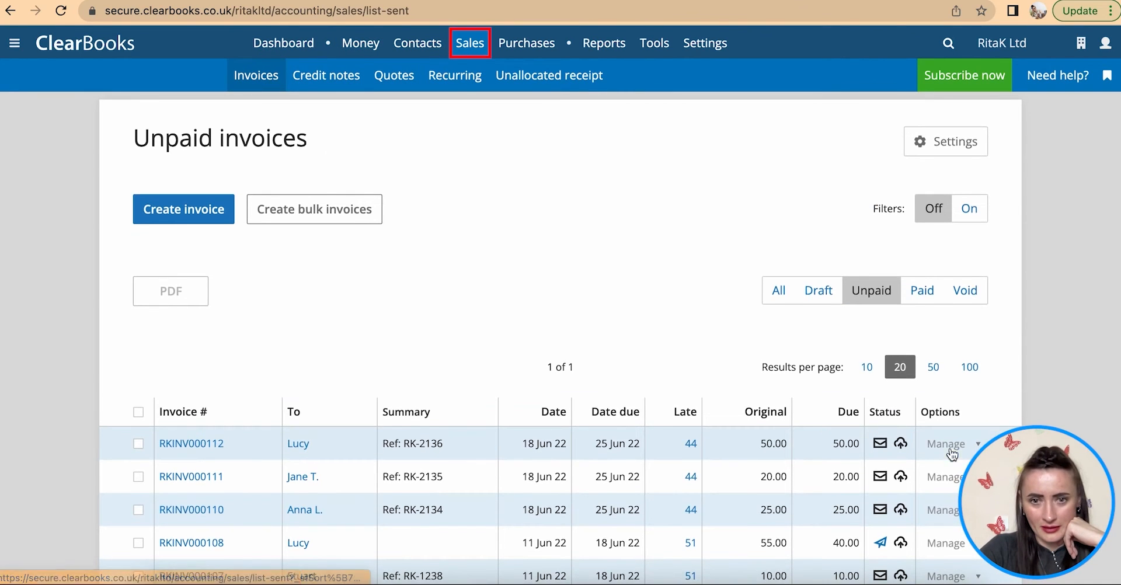
{"action": "scroll", "coordinate": [949, 373], "scroll_direction": "down", "scroll_amount": 4}
{"action": "left_click", "coordinate": [923, 134]}
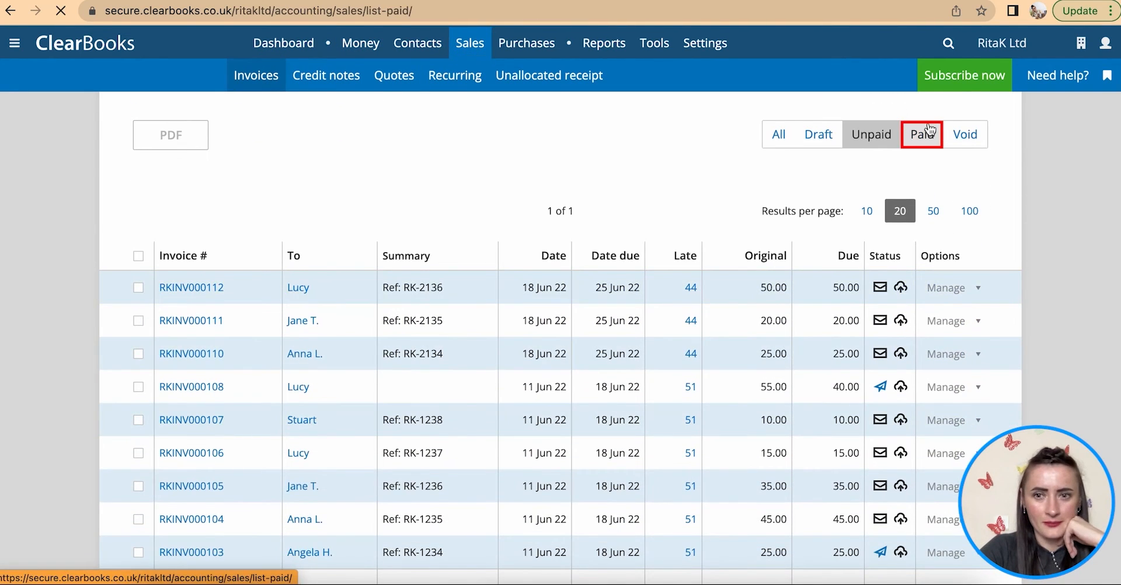
{"action": "scroll", "coordinate": [859, 429], "scroll_direction": "down", "scroll_amount": 5}
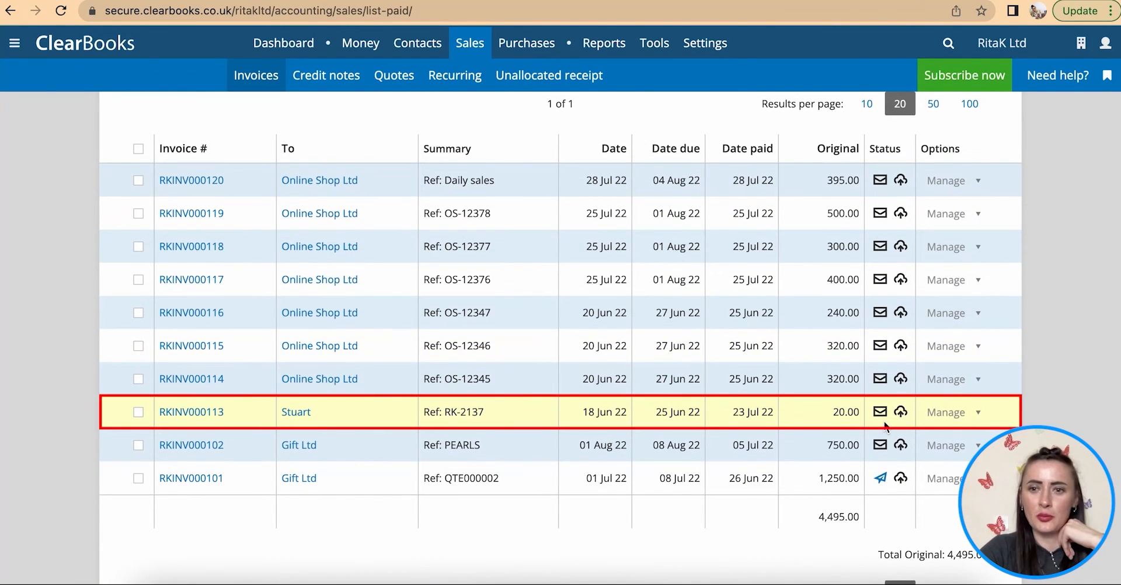
{"action": "scroll", "coordinate": [958, 421], "scroll_direction": "up", "scroll_amount": 3}
{"action": "left_click", "coordinate": [873, 153]}
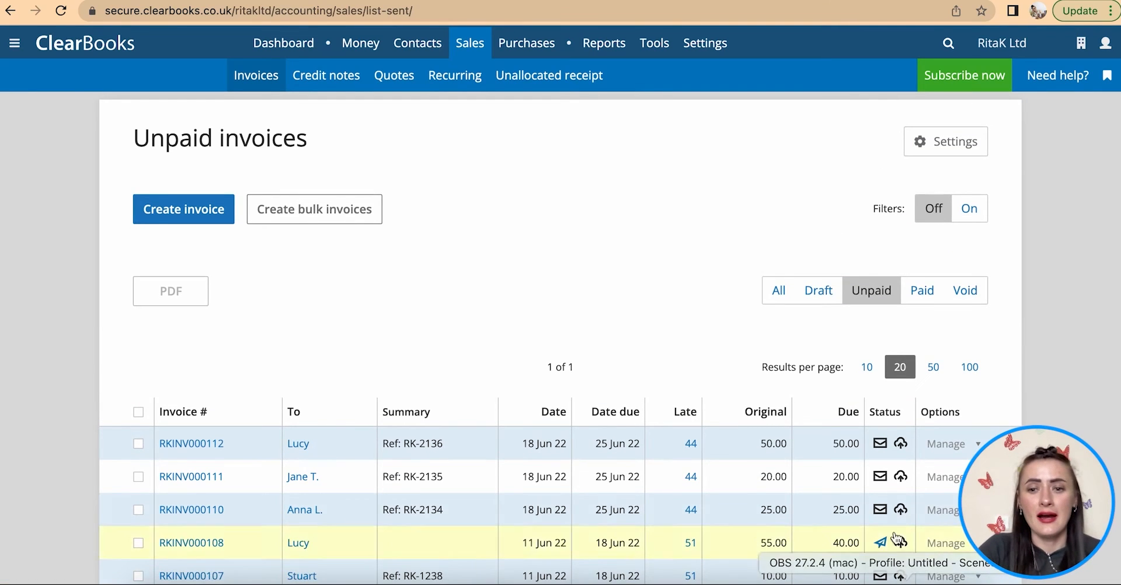
{"action": "scroll", "coordinate": [915, 574], "scroll_direction": "down", "scroll_amount": 5}
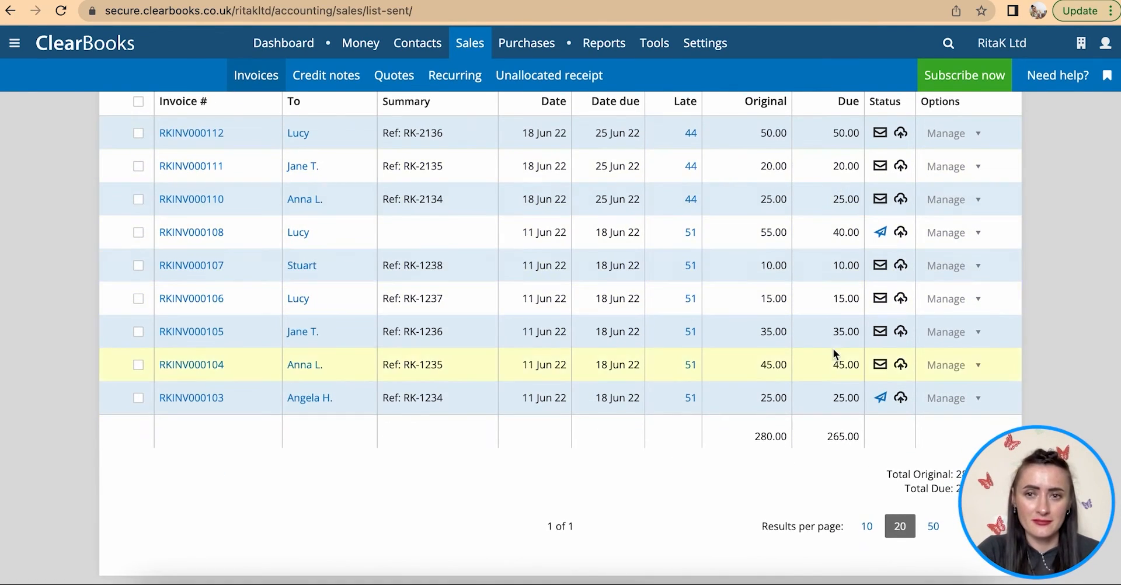
{"action": "scroll", "coordinate": [835, 338], "scroll_direction": "up", "scroll_amount": 5}
- Show the Petty Cash statement with the end date extended to 31/08/2022
{"action": "left_click", "coordinate": [353, 47]}
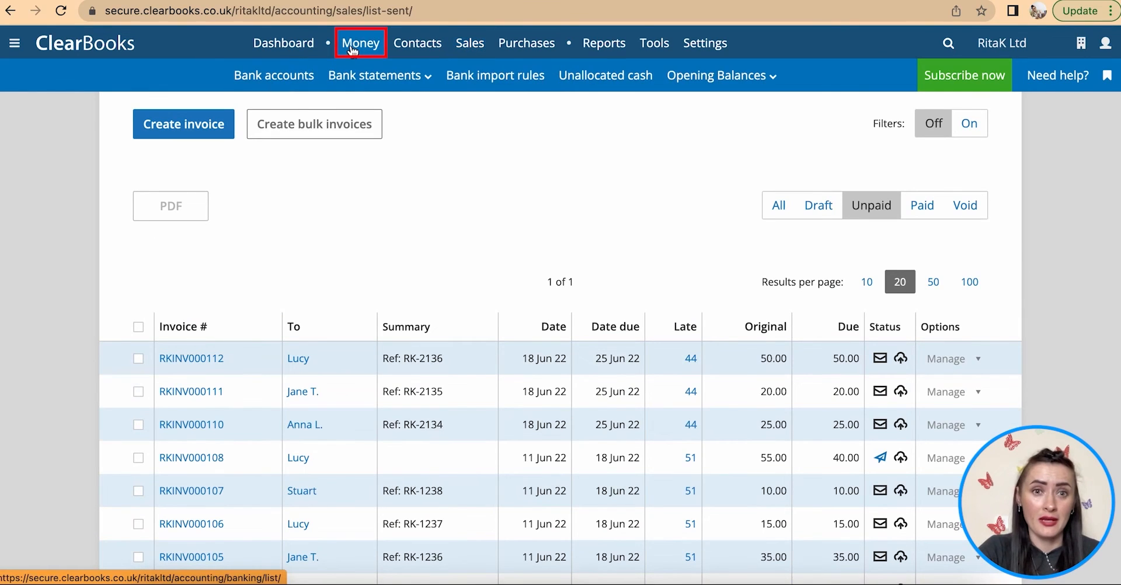
{"action": "left_click", "coordinate": [311, 71]}
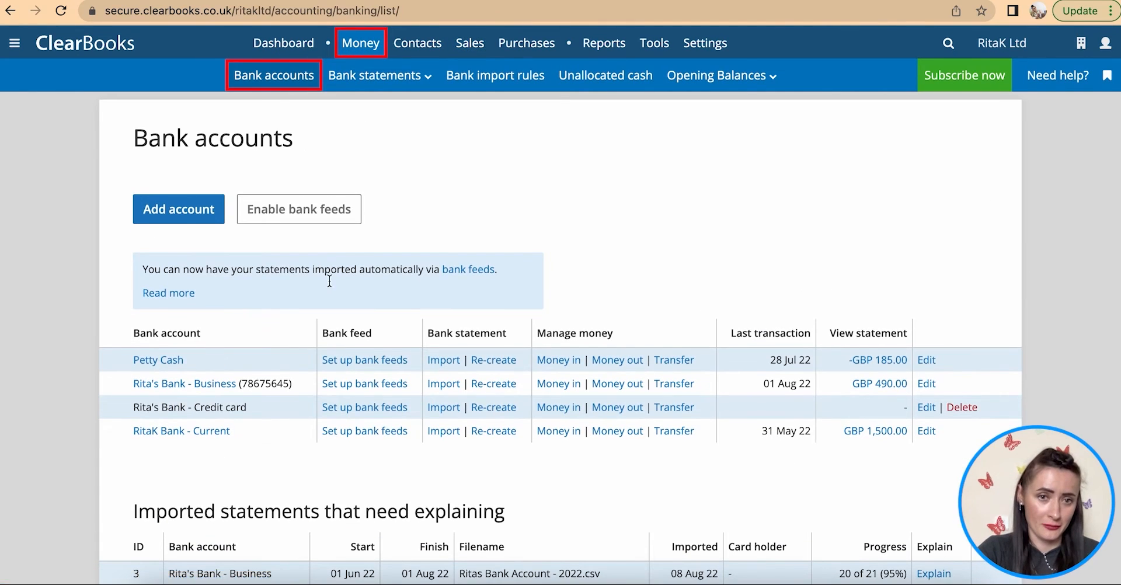
{"action": "scroll", "coordinate": [300, 307], "scroll_direction": "down", "scroll_amount": 1}
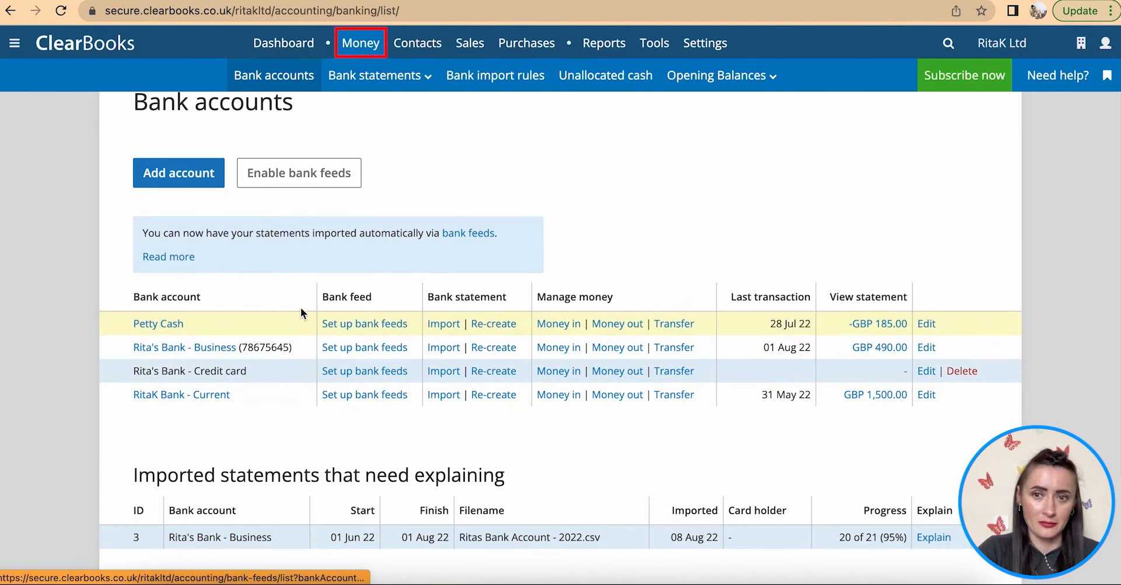
{"action": "left_click", "coordinate": [168, 325]}
{"action": "scroll", "coordinate": [440, 427], "scroll_direction": "down", "scroll_amount": 3}
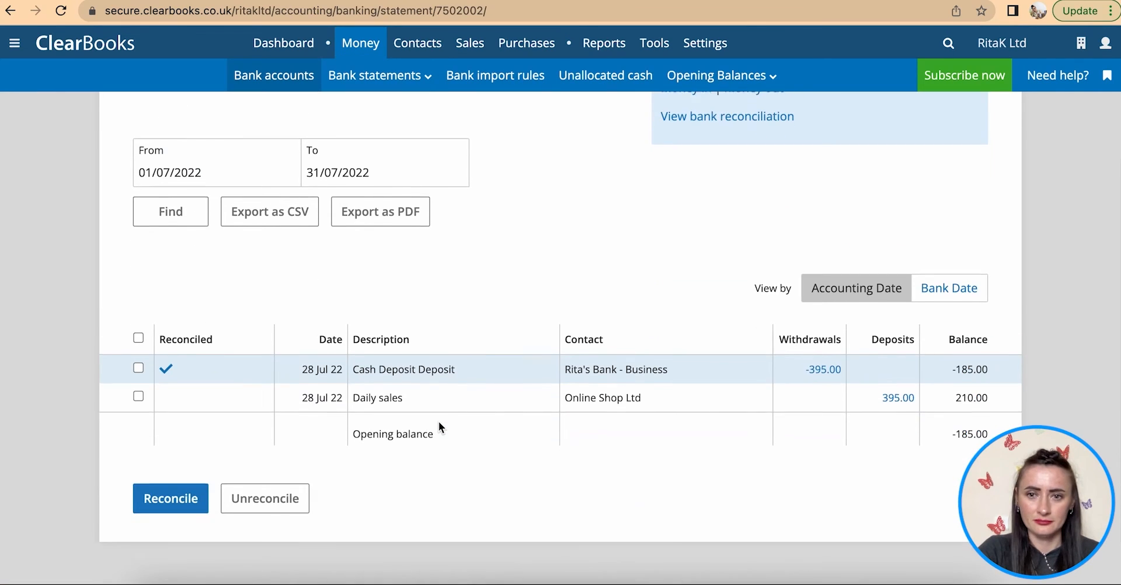
{"action": "scroll", "coordinate": [440, 427], "scroll_direction": "up", "scroll_amount": 4}
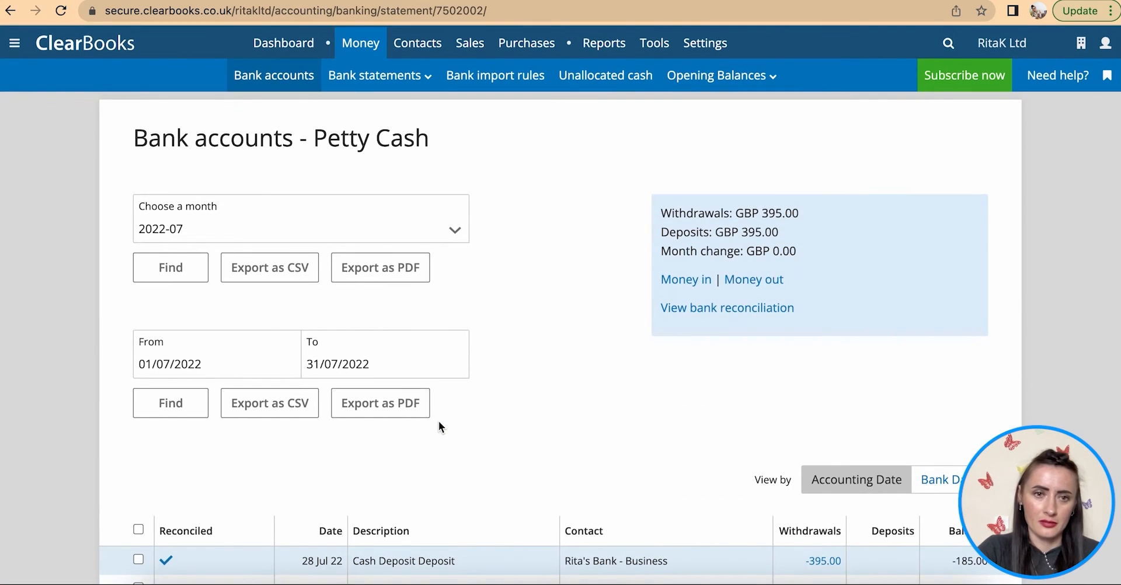
{"action": "scroll", "coordinate": [443, 388], "scroll_direction": "down", "scroll_amount": 3}
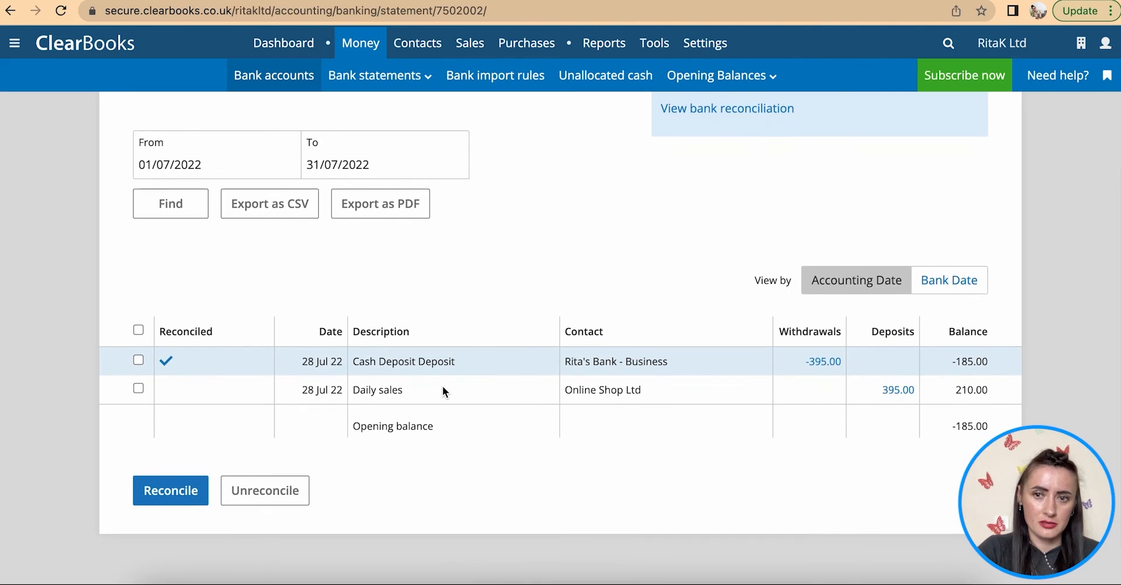
{"action": "scroll", "coordinate": [442, 387], "scroll_direction": "up", "scroll_amount": 3}
{"action": "left_click", "coordinate": [438, 366]}
{"action": "left_click", "coordinate": [481, 396]}
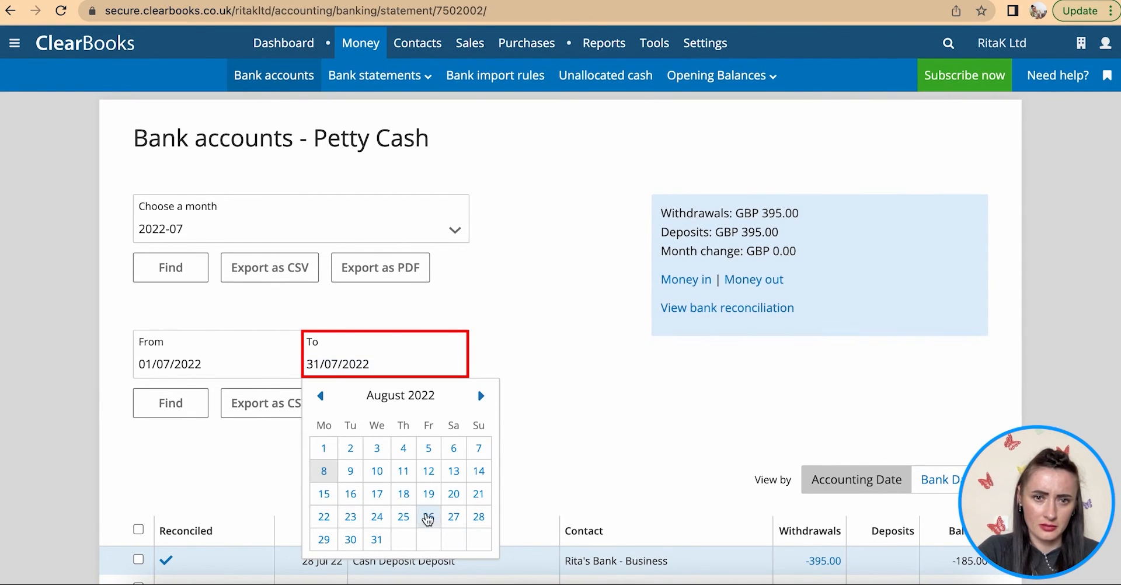
{"action": "left_click", "coordinate": [378, 541]}
{"action": "left_click", "coordinate": [170, 403]}
{"action": "scroll", "coordinate": [171, 403], "scroll_direction": "down", "scroll_amount": 4}
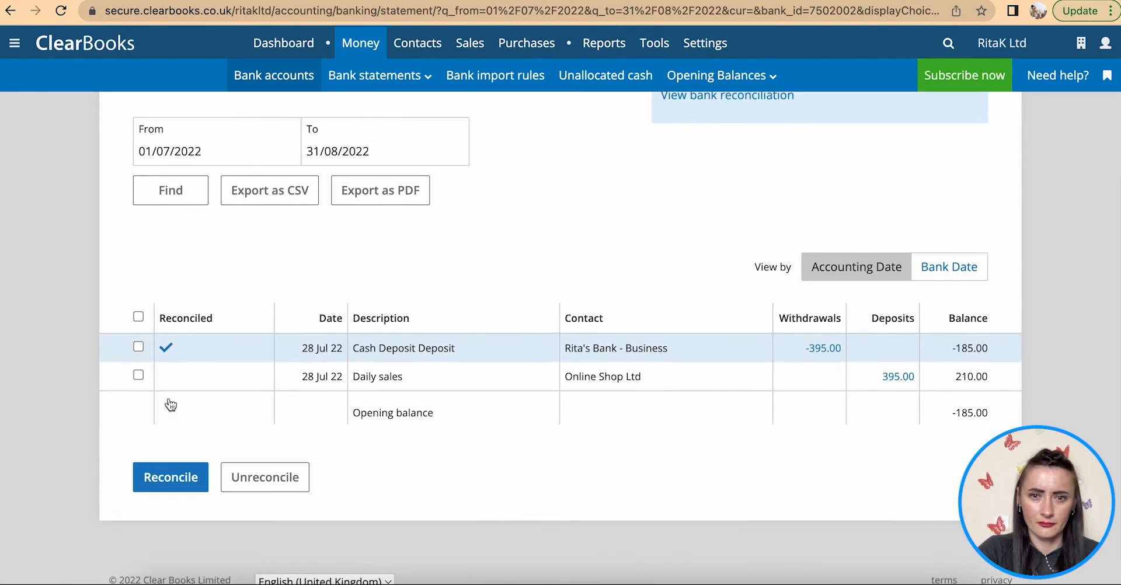
{"action": "scroll", "coordinate": [171, 403], "scroll_direction": "up", "scroll_amount": 4}
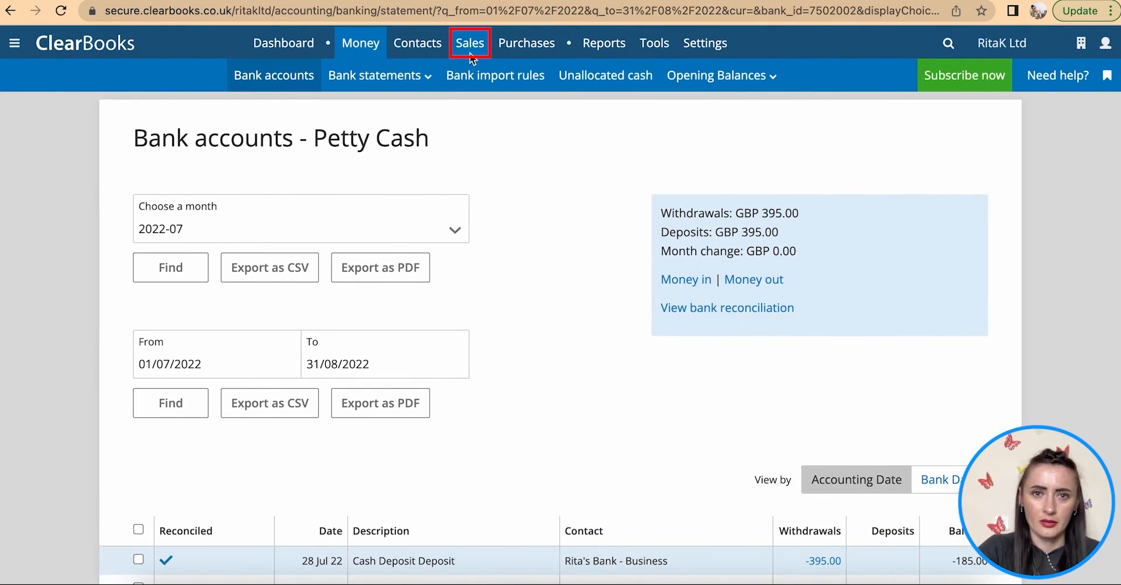
- List paid sales invoices, headed by RKINV000120 to Online Shop Ltd for 395.00
{"action": "mouse_move", "coordinate": [459, 50]}
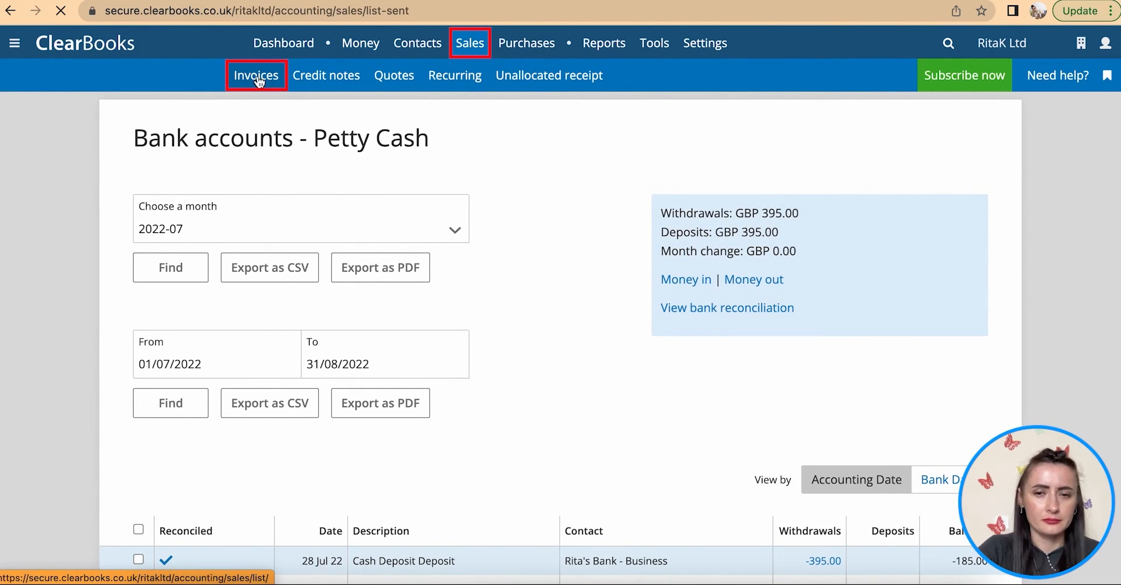
{"action": "scroll", "coordinate": [810, 388], "scroll_direction": "down", "scroll_amount": 2}
{"action": "scroll", "coordinate": [809, 388], "scroll_direction": "down", "scroll_amount": 1}
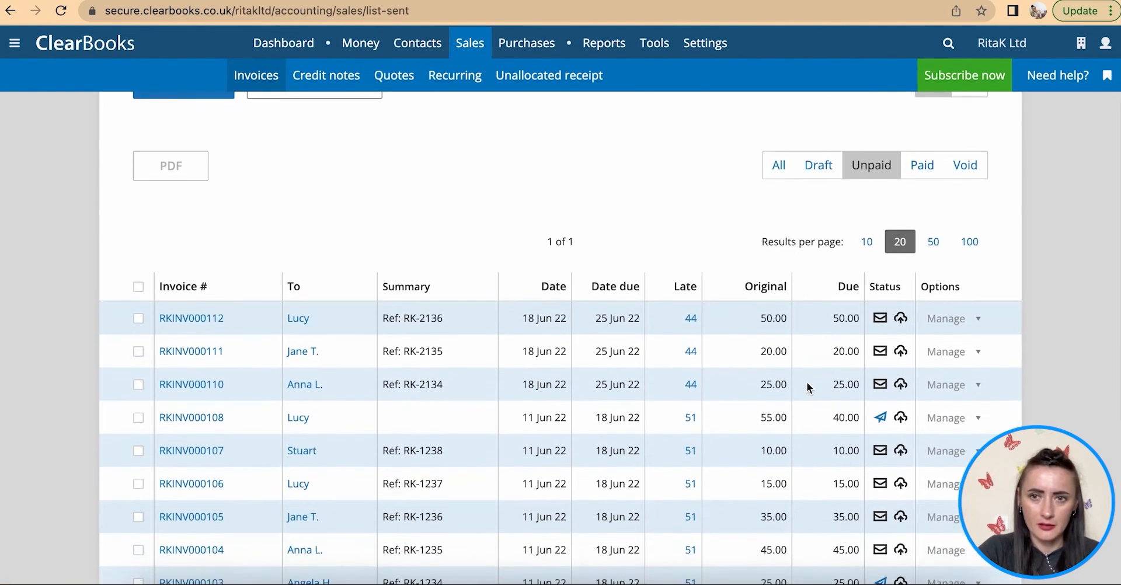
{"action": "left_click", "coordinate": [925, 166]}
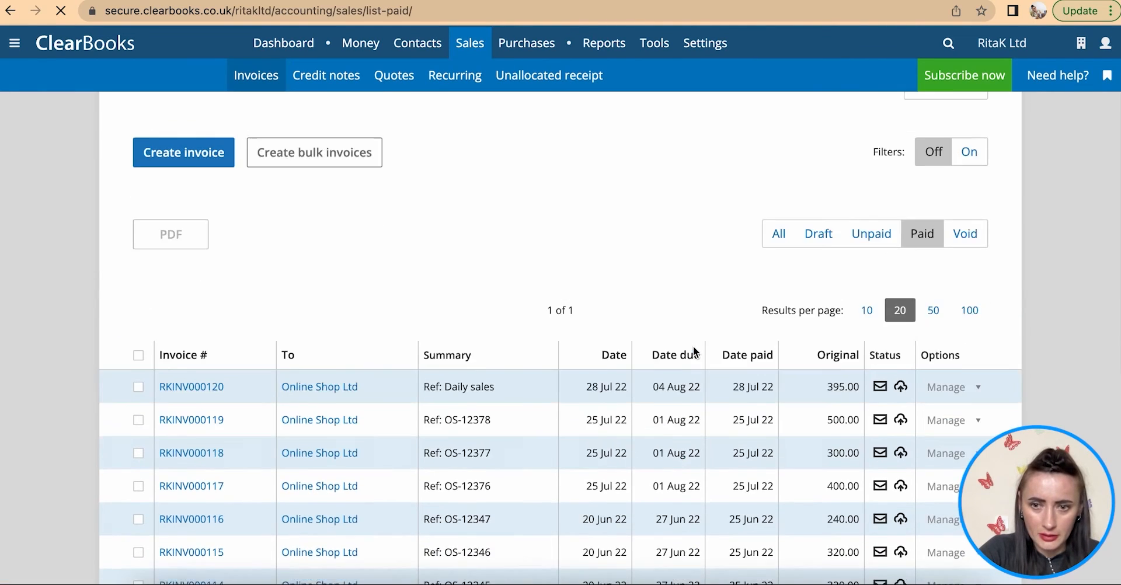
{"action": "scroll", "coordinate": [693, 346], "scroll_direction": "down", "scroll_amount": 5}
- Deallocate payment 26 from invoice RKINV000113
{"action": "left_click", "coordinate": [201, 385]}
{"action": "scroll", "coordinate": [194, 383], "scroll_direction": "down", "scroll_amount": 7}
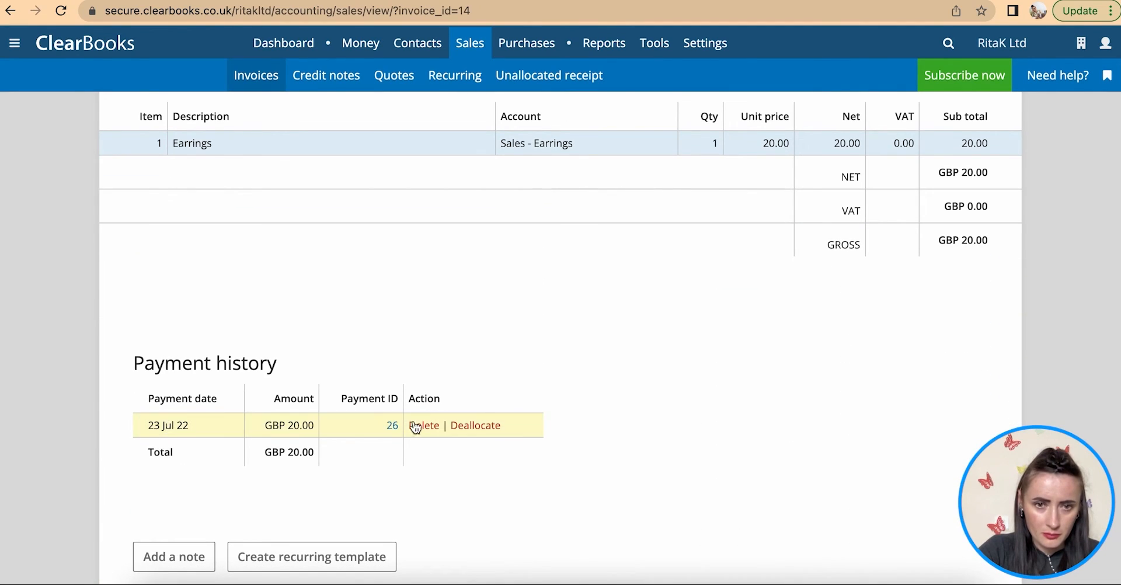
{"action": "left_click", "coordinate": [388, 425]}
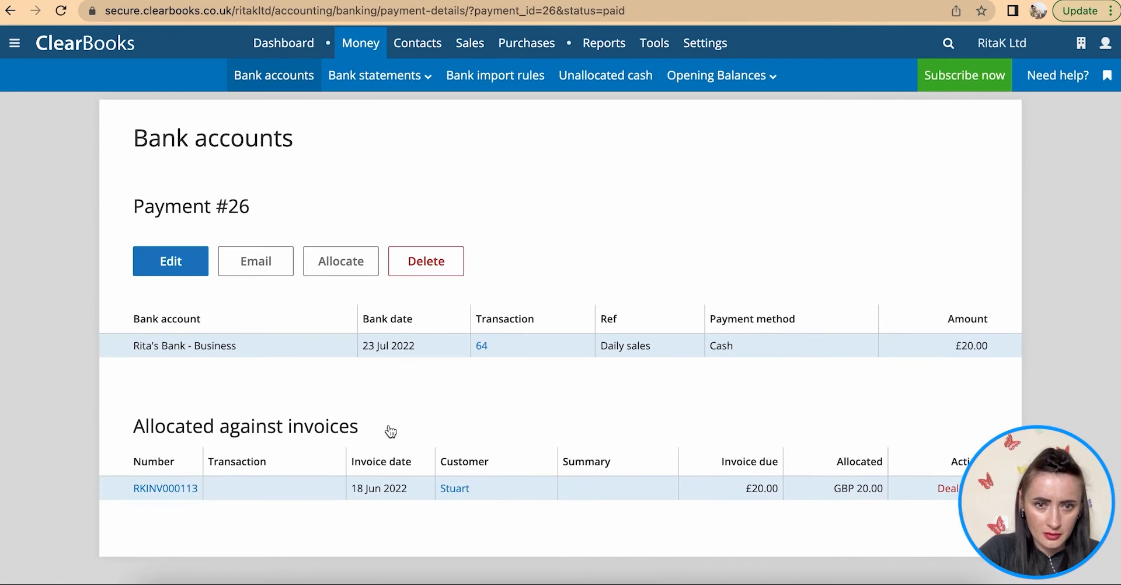
{"action": "scroll", "coordinate": [391, 431], "scroll_direction": "down", "scroll_amount": 1}
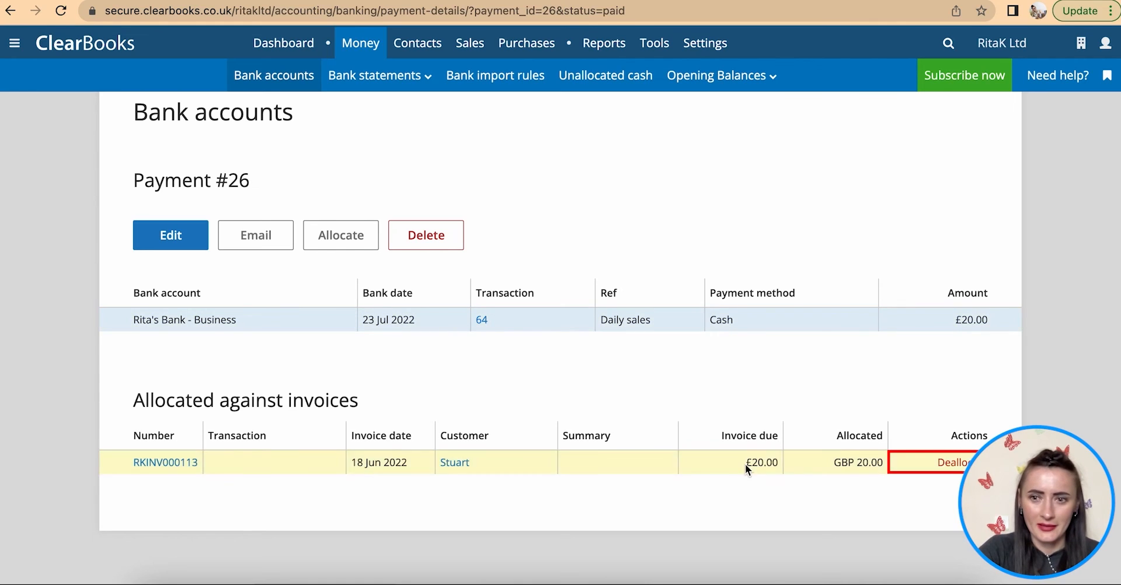
{"action": "left_click", "coordinate": [957, 466]}
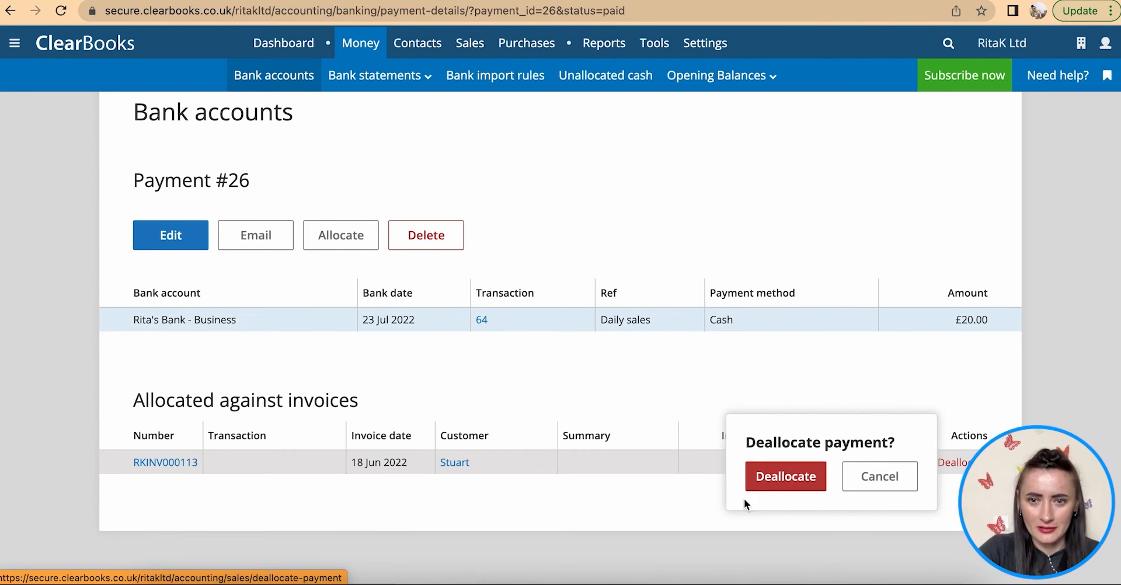
{"action": "left_click", "coordinate": [783, 476]}
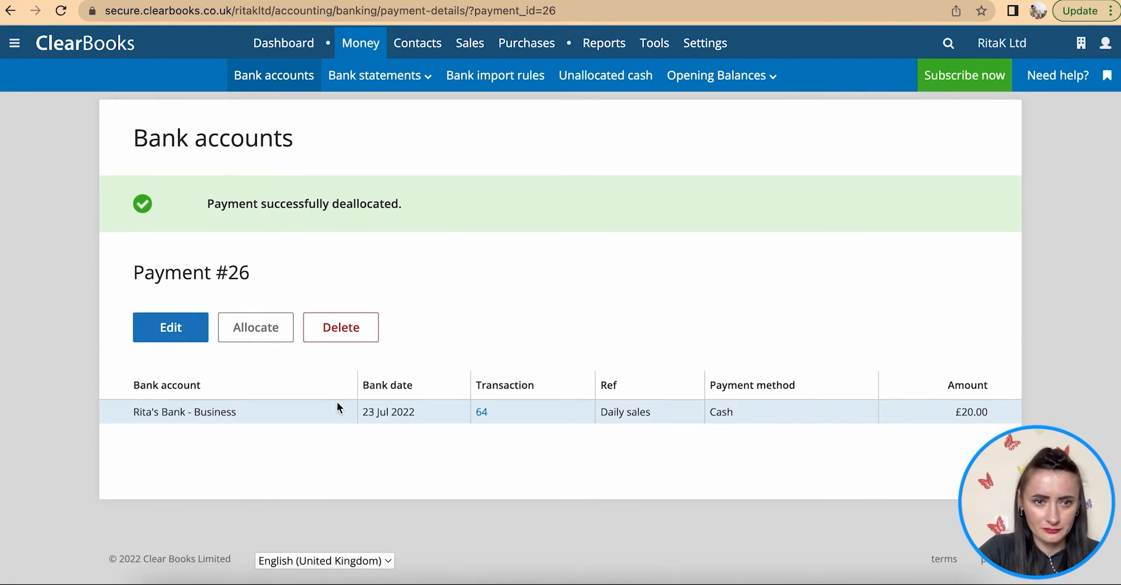
- Change payment 26's bank account to Petty Cash and update the payment
{"action": "left_click", "coordinate": [156, 338]}
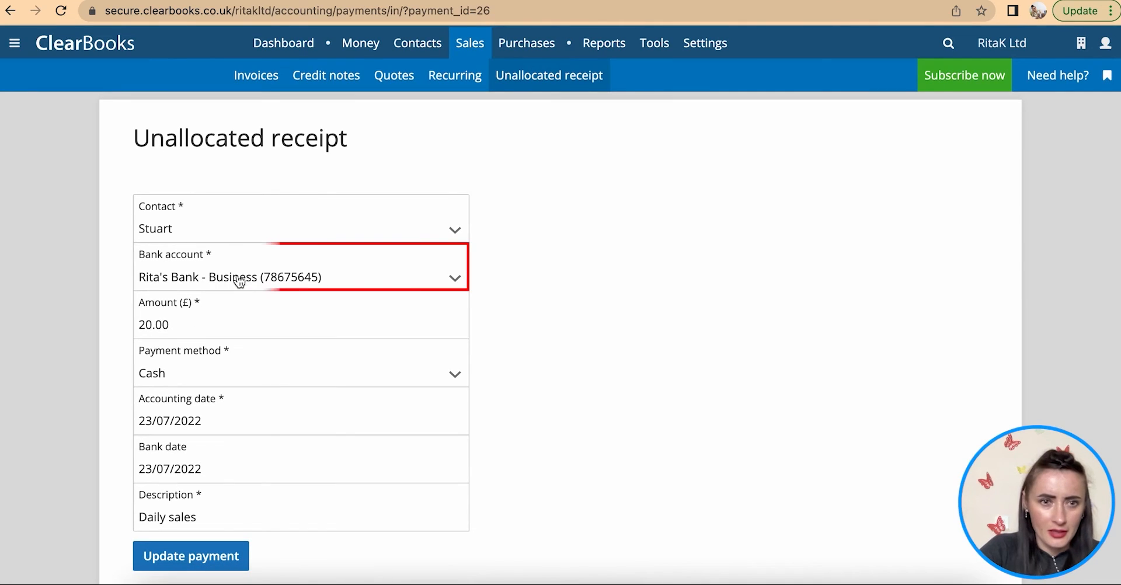
{"action": "left_click", "coordinate": [244, 279]}
{"action": "left_click", "coordinate": [232, 332]}
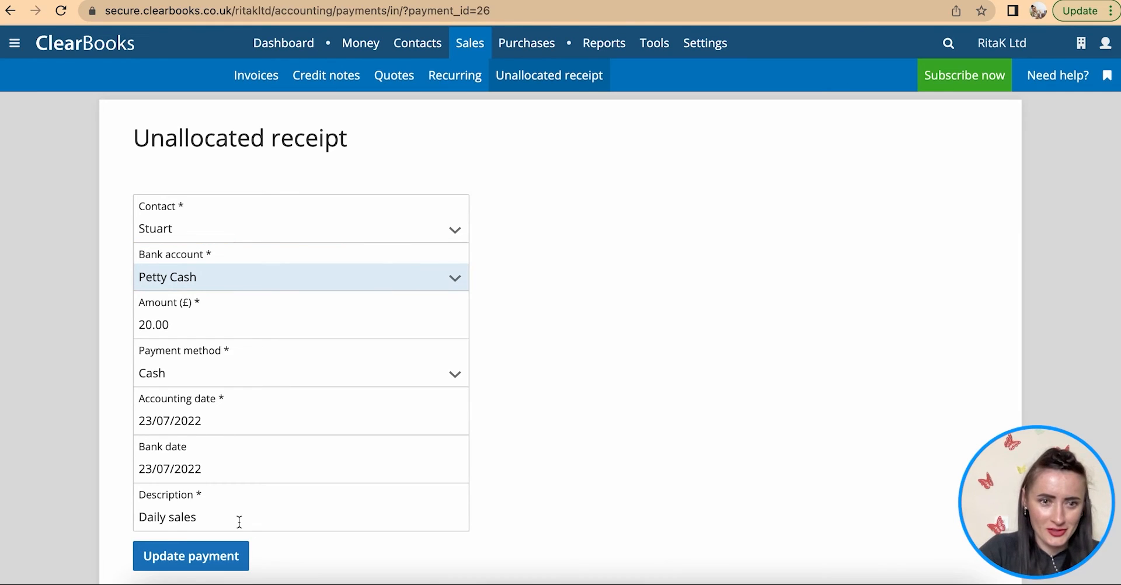
{"action": "scroll", "coordinate": [240, 521], "scroll_direction": "down", "scroll_amount": 3}
{"action": "left_click", "coordinate": [199, 466]}
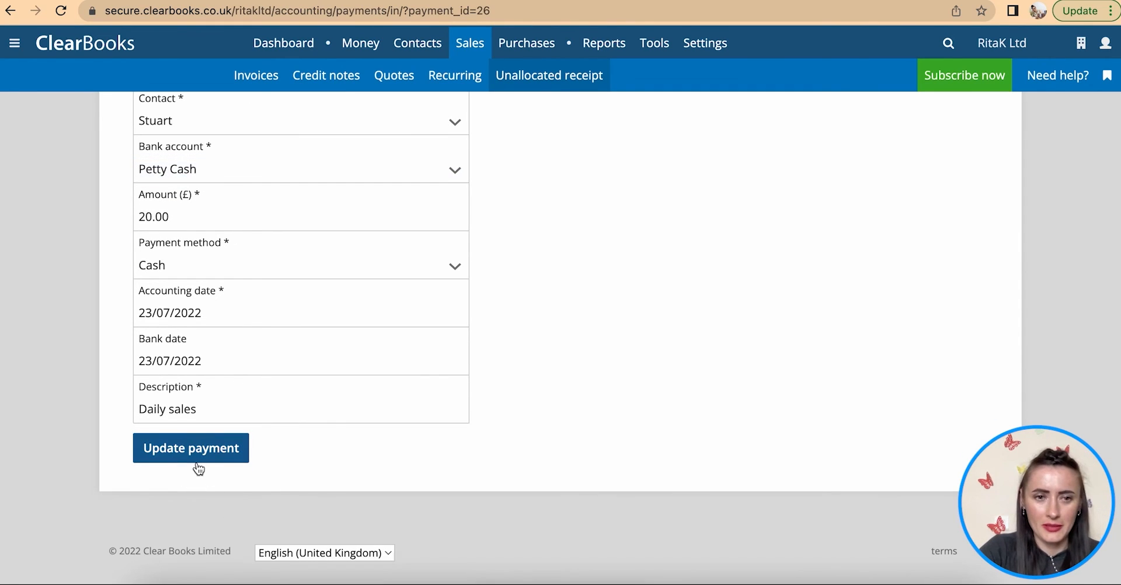
{"action": "left_click", "coordinate": [198, 455]}
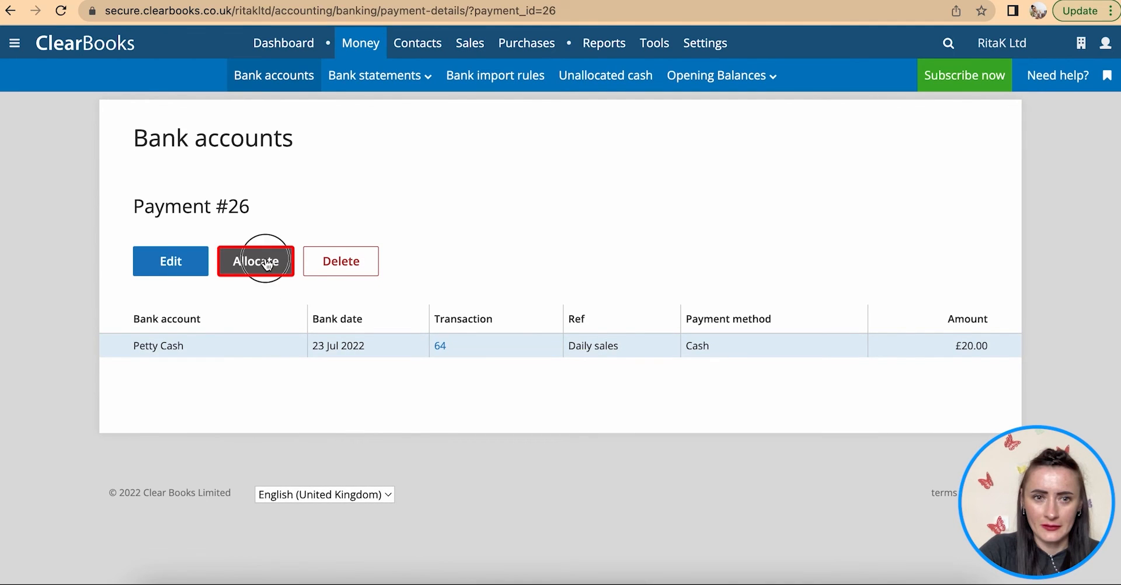
- Allocate the 20.00 payment to invoice RKINV000113
{"action": "left_click", "coordinate": [267, 263]}
{"action": "scroll", "coordinate": [577, 455], "scroll_direction": "down", "scroll_amount": 5}
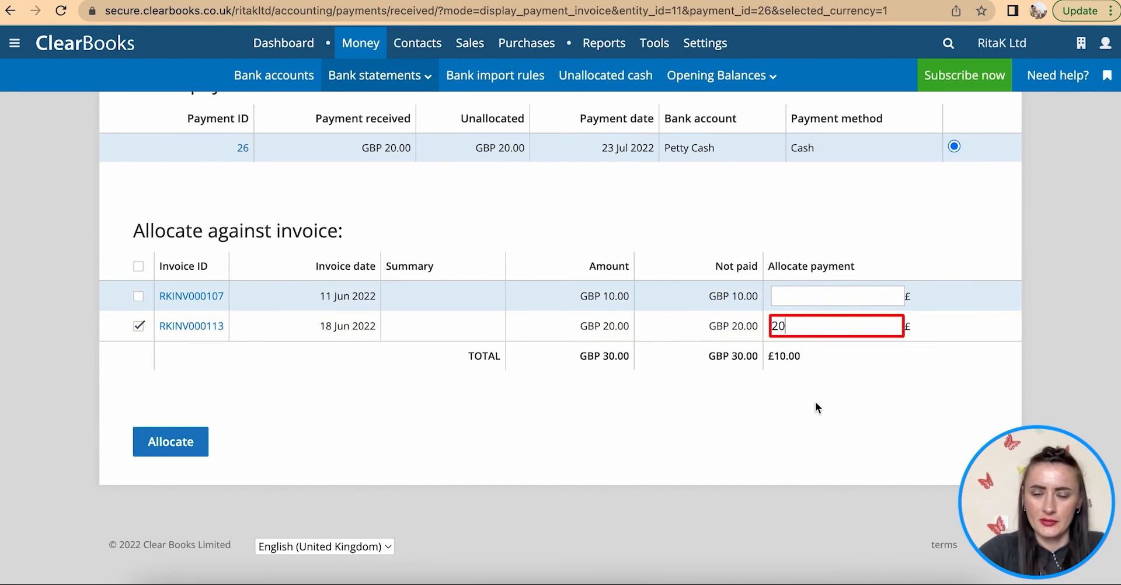
{"action": "left_click", "coordinate": [177, 450]}
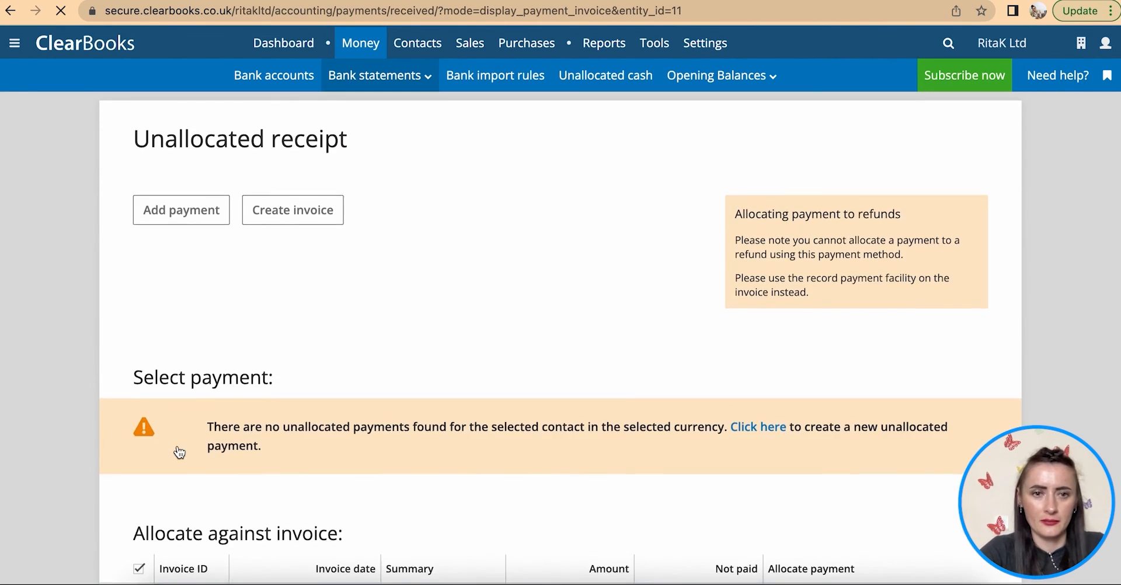
{"action": "left_click", "coordinate": [270, 76]}
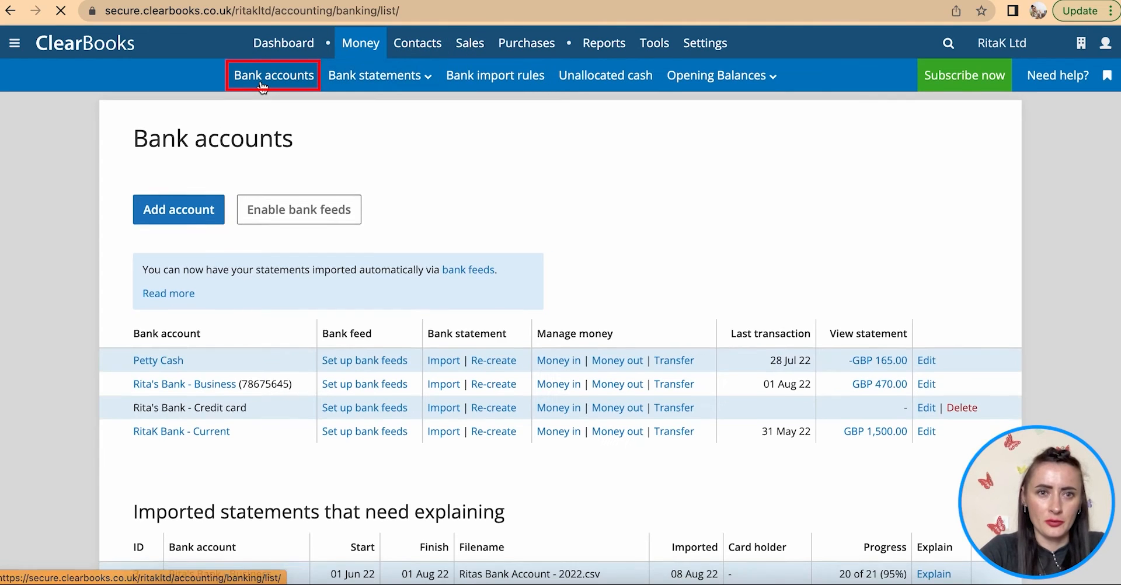
- Open the Petty Cash statement to find the 23 Jul 22 20.00 Daily sales deposit
{"action": "left_click", "coordinate": [165, 361]}
{"action": "scroll", "coordinate": [164, 365], "scroll_direction": "down", "scroll_amount": 1}
{"action": "scroll", "coordinate": [164, 365], "scroll_direction": "down", "scroll_amount": 4}
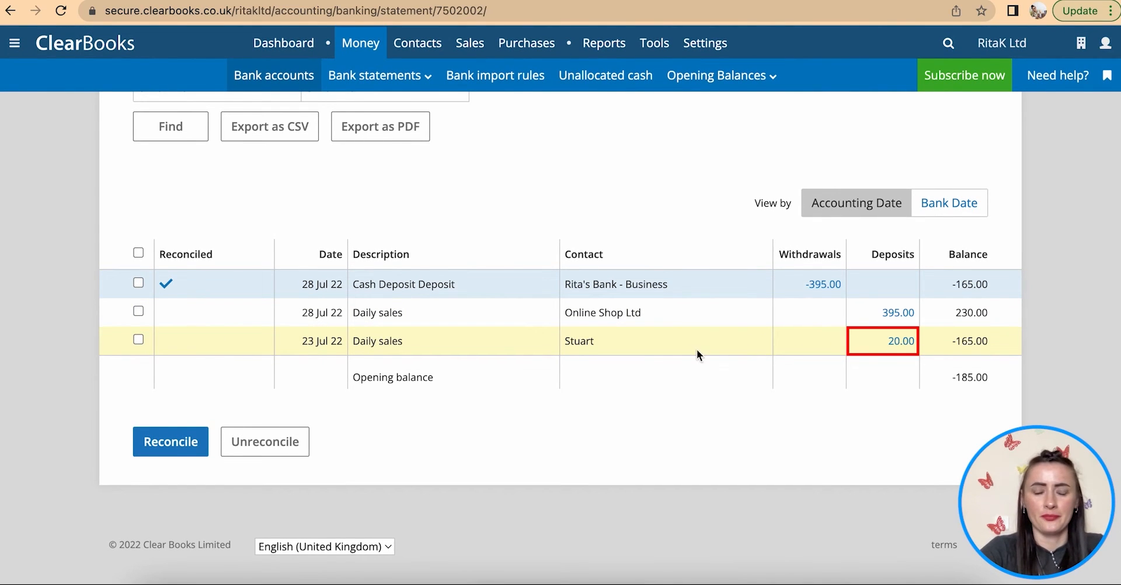
{"action": "scroll", "coordinate": [660, 401], "scroll_direction": "up", "scroll_amount": 2}
{"action": "scroll", "coordinate": [660, 401], "scroll_direction": "up", "scroll_amount": 2}
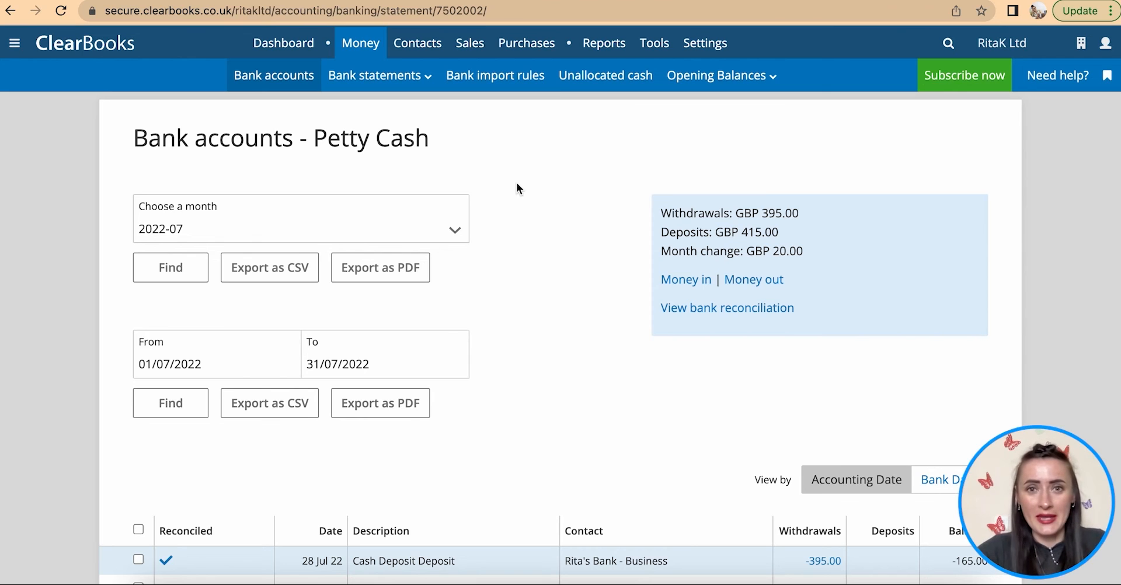
{"action": "scroll", "coordinate": [516, 182], "scroll_direction": "down", "scroll_amount": 2}
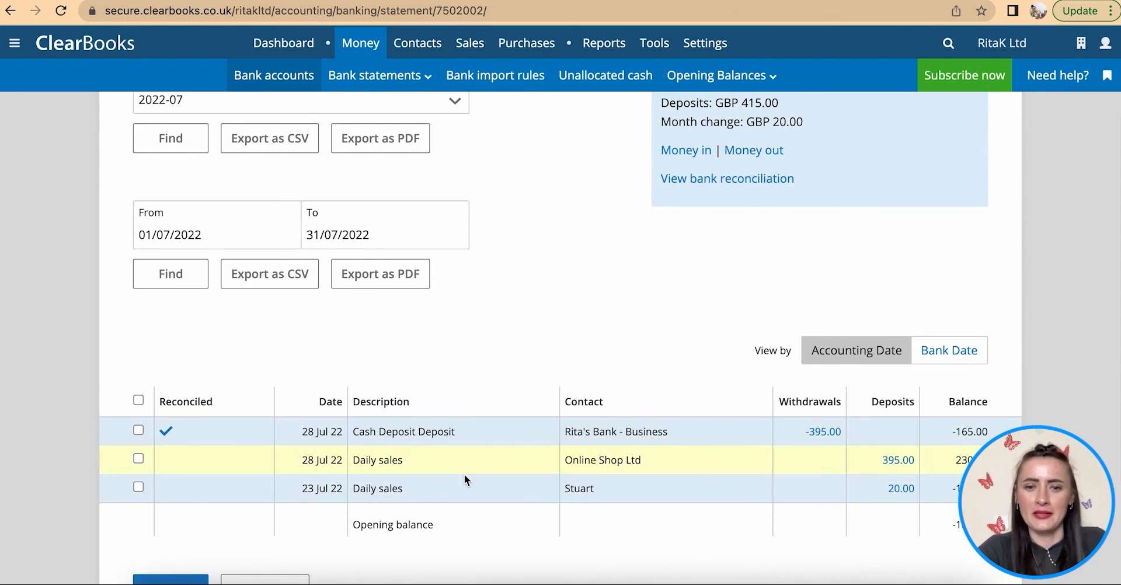
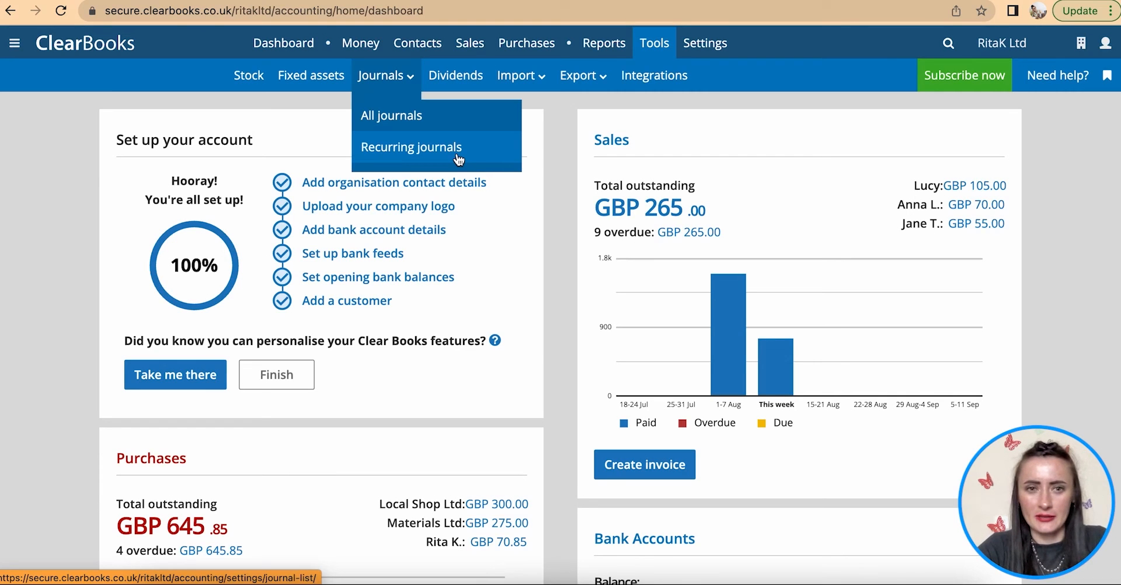
- Go to All journals and start creating a new journal
{"action": "left_click", "coordinate": [401, 119]}
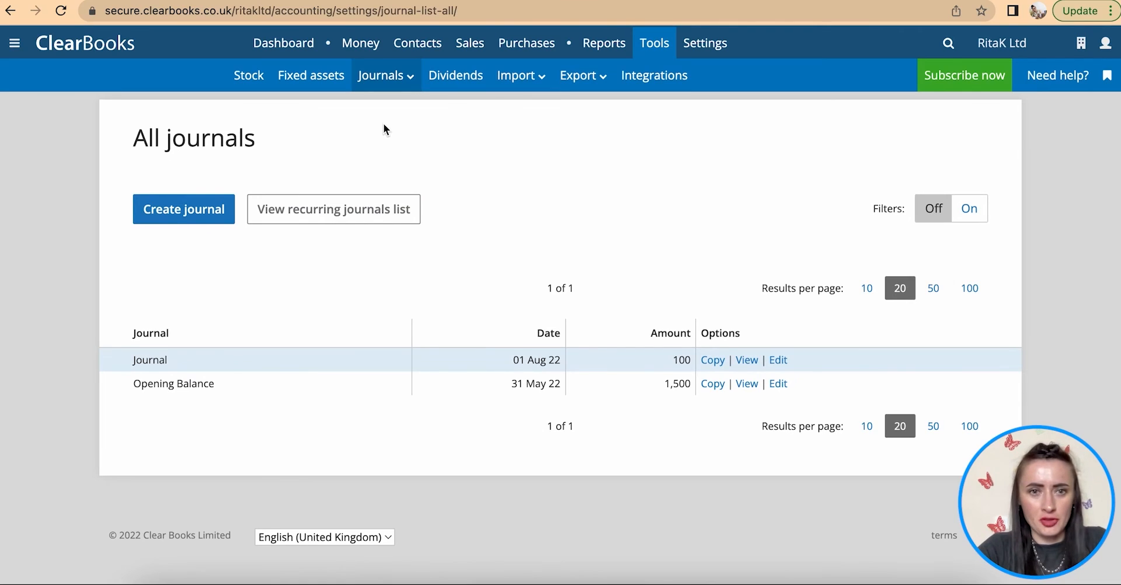
{"action": "left_click", "coordinate": [329, 218]}
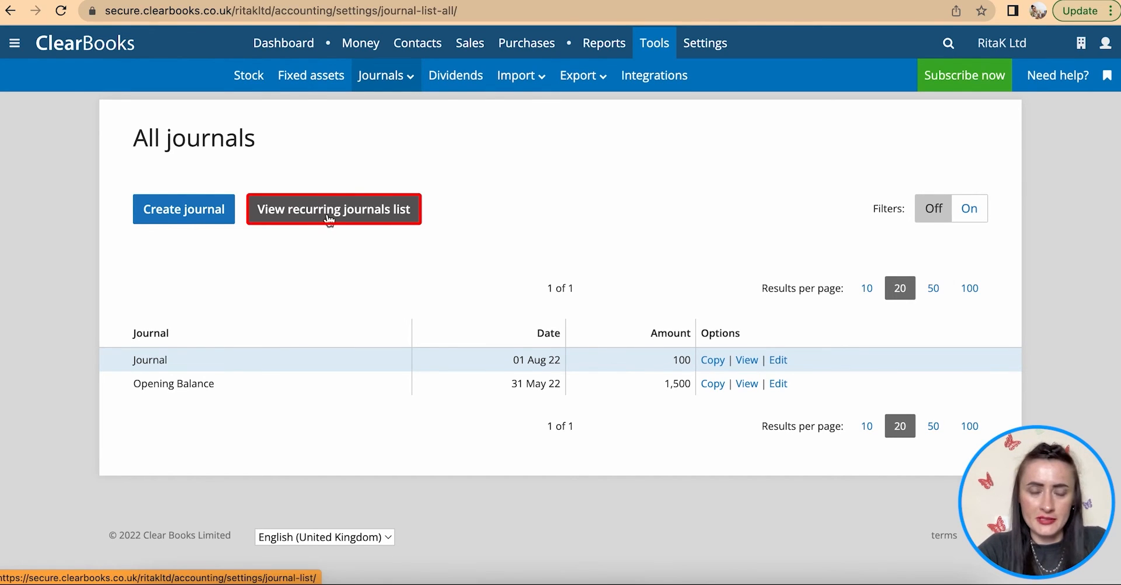
{"action": "left_click", "coordinate": [168, 214]}
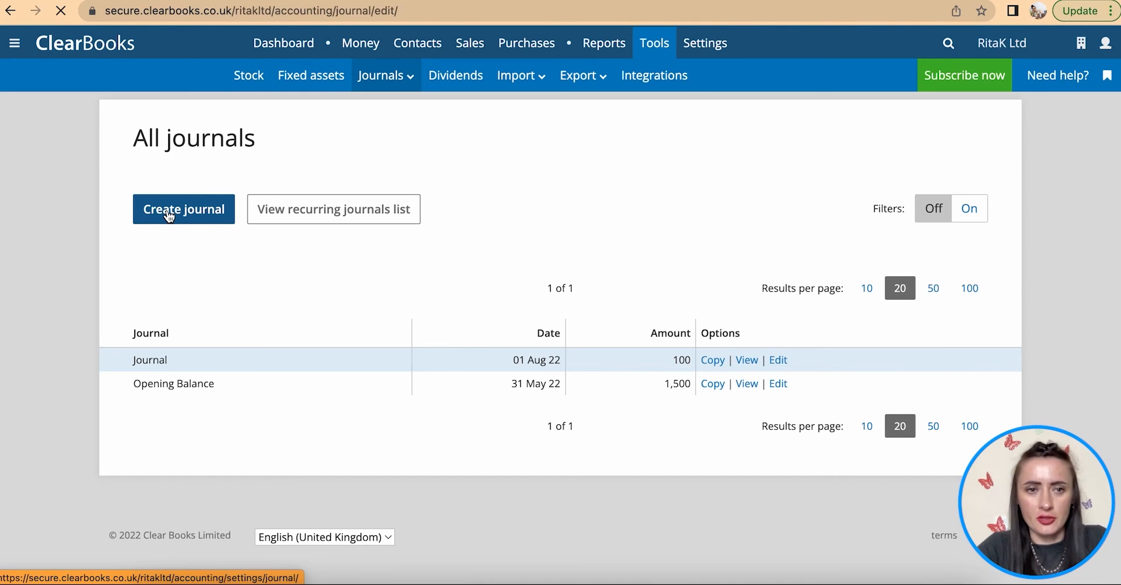
- Enter the journal summary 'Revenue correction' with an accounting date of 31 July 2022
{"action": "left_click", "coordinate": [244, 245]}
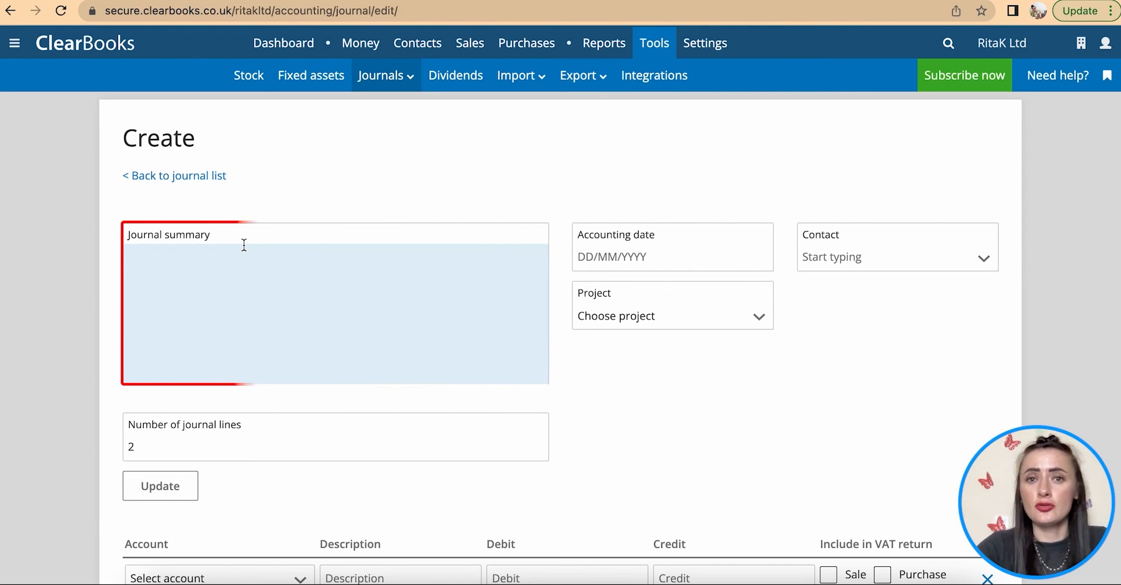
{"action": "type", "text": "Re"}
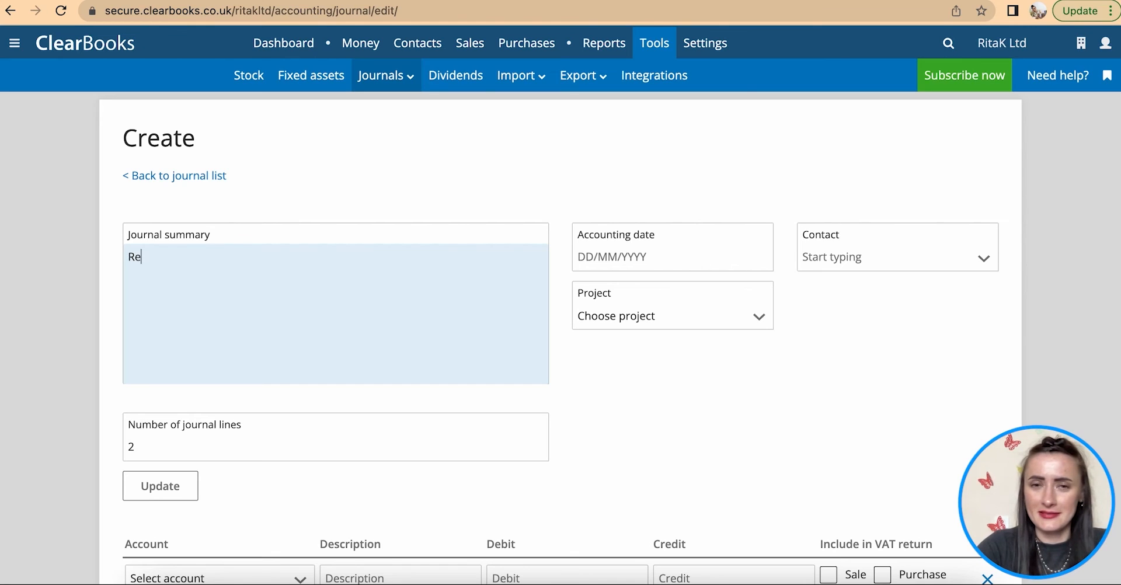
{"action": "type", "text": "ven"}
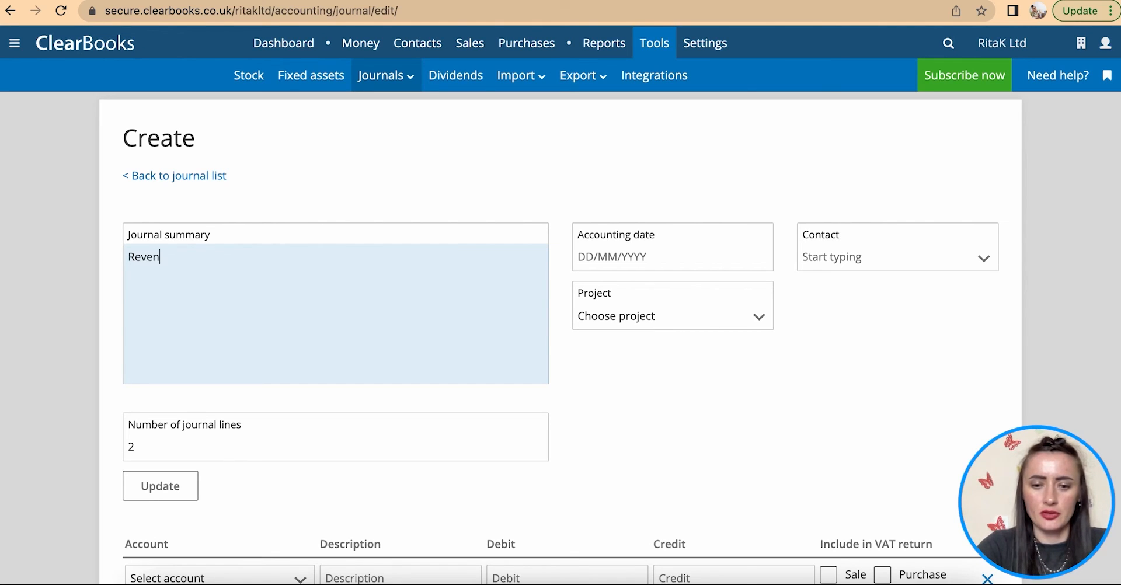
{"action": "type", "text": "ue cor"}
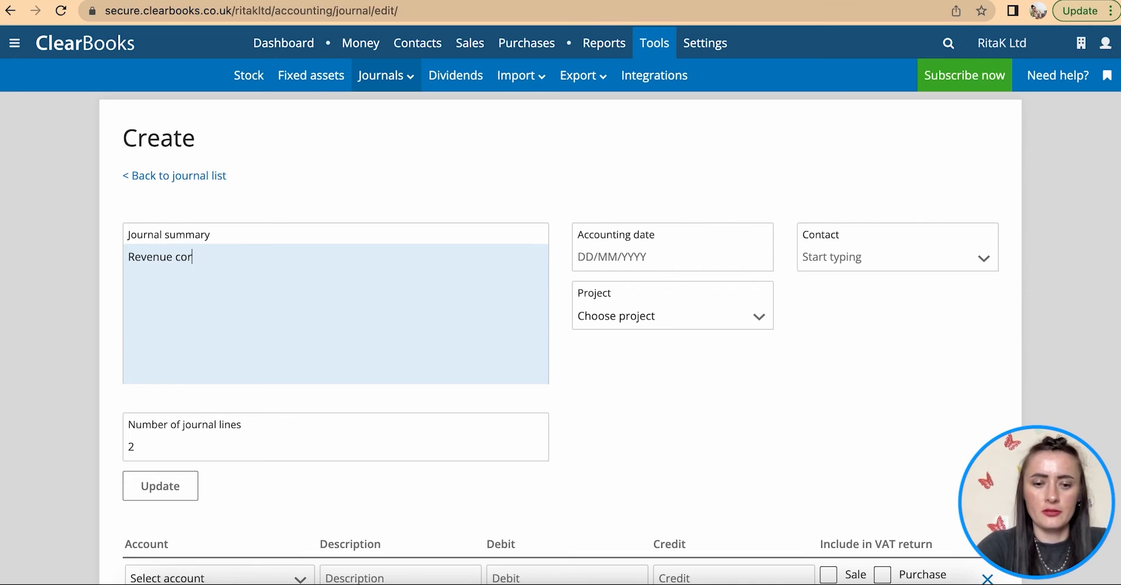
{"action": "type", "text": "rection"}
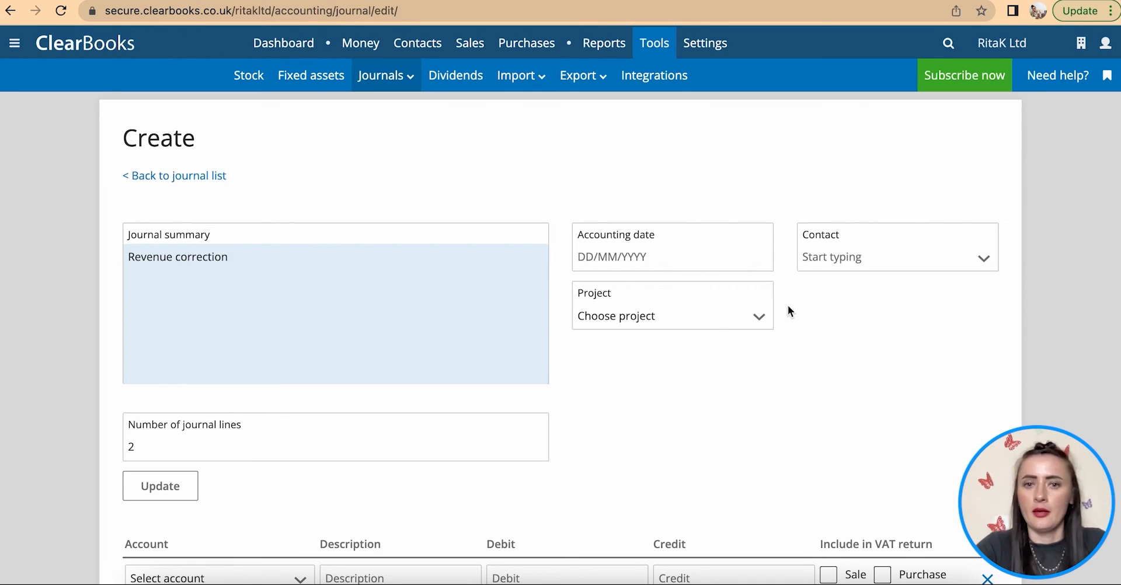
{"action": "left_click", "coordinate": [713, 262]}
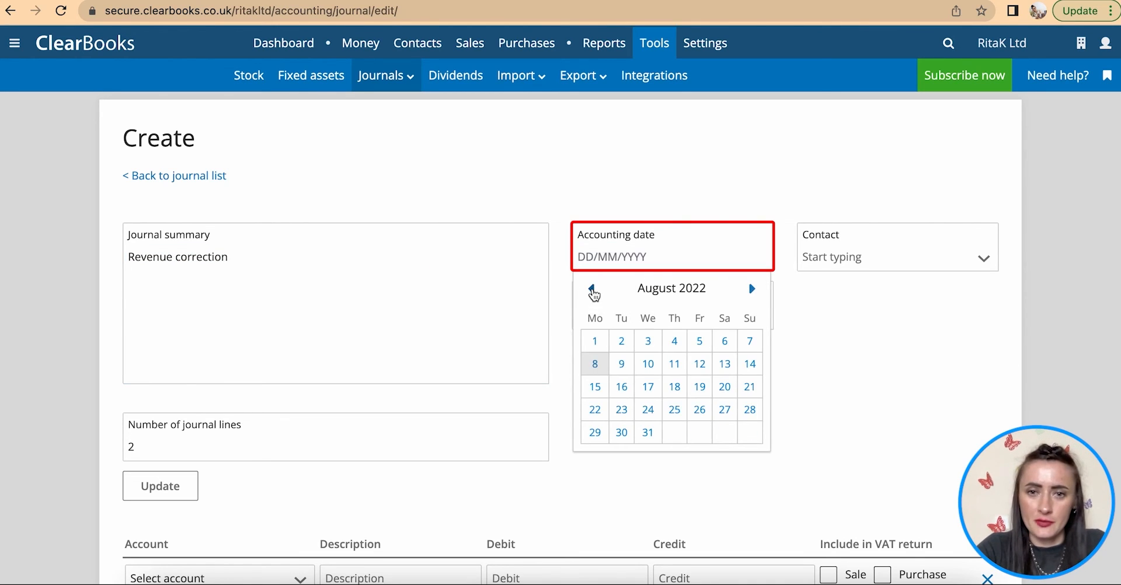
{"action": "left_click", "coordinate": [591, 288]}
{"action": "left_click", "coordinate": [750, 434]}
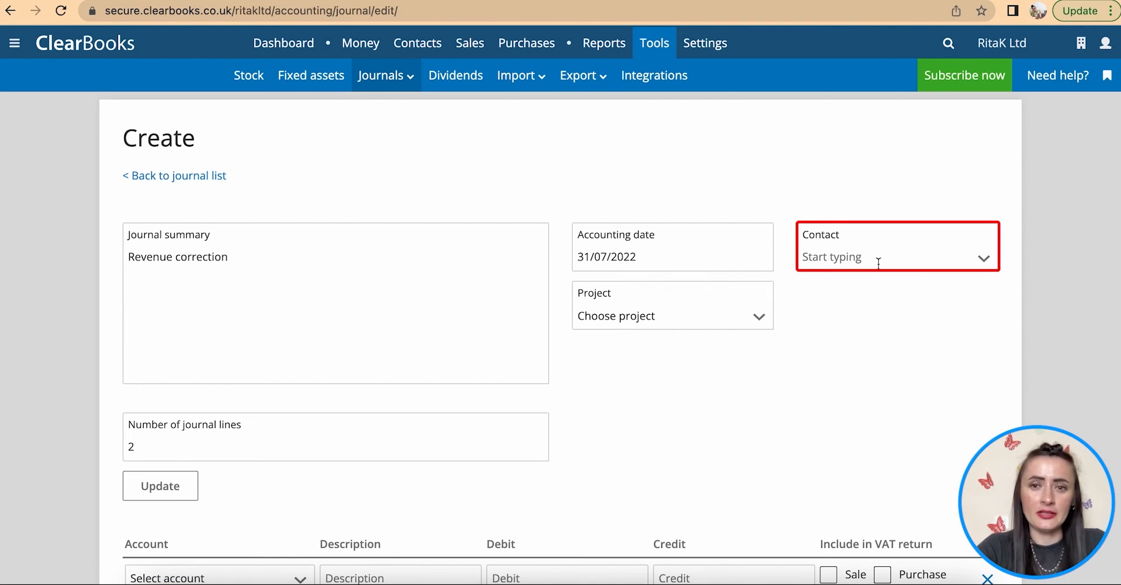
- Change the number of journal lines from 2 to 3 and update the form
{"action": "scroll", "coordinate": [681, 356], "scroll_direction": "down", "scroll_amount": 2}
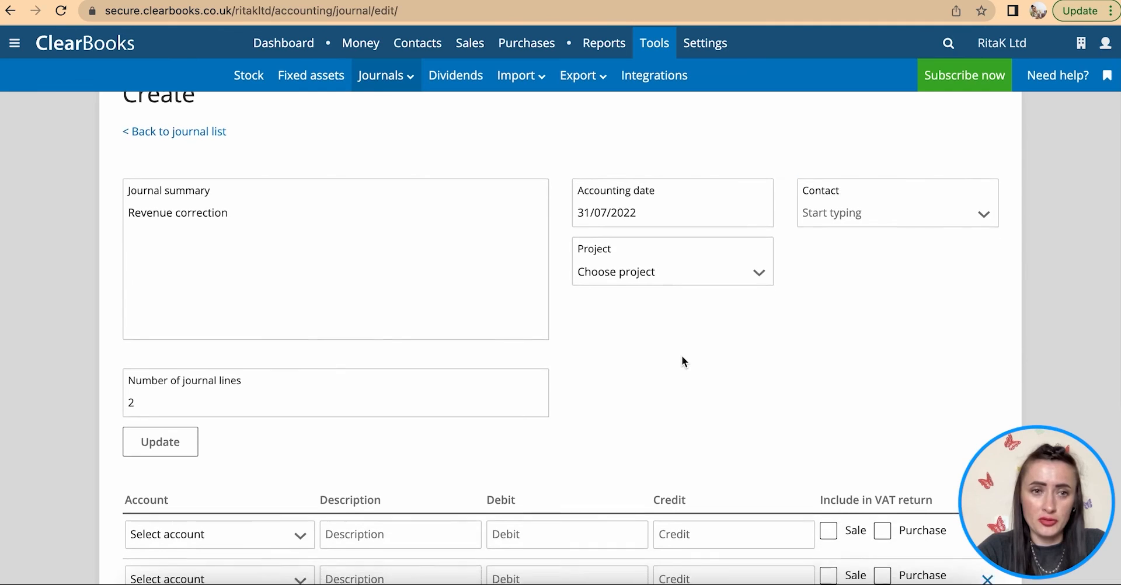
{"action": "scroll", "coordinate": [681, 361], "scroll_direction": "down", "scroll_amount": 1}
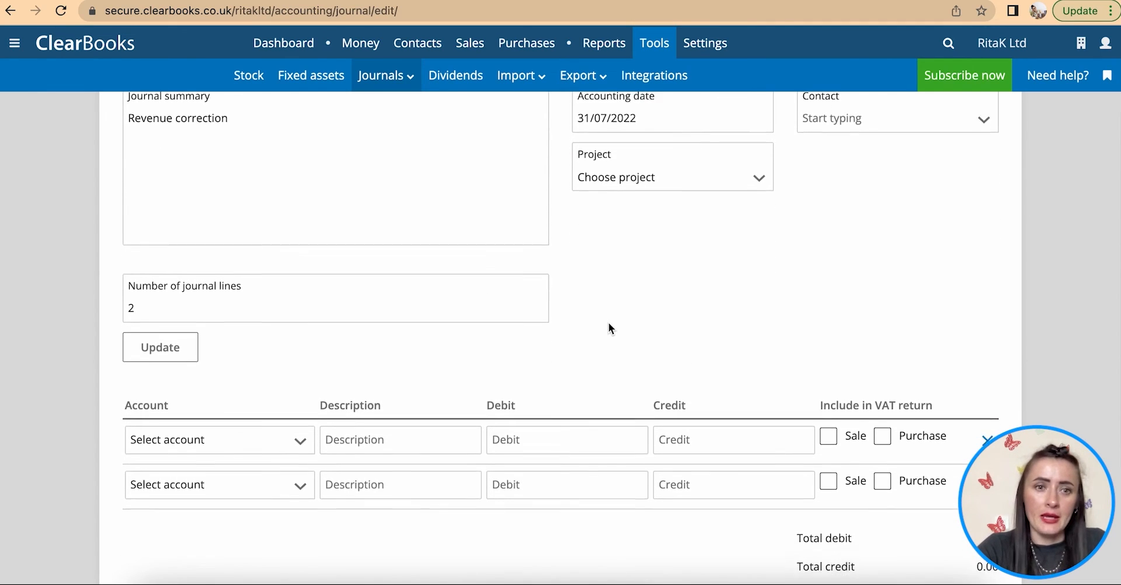
{"action": "scroll", "coordinate": [609, 322], "scroll_direction": "down", "scroll_amount": 2}
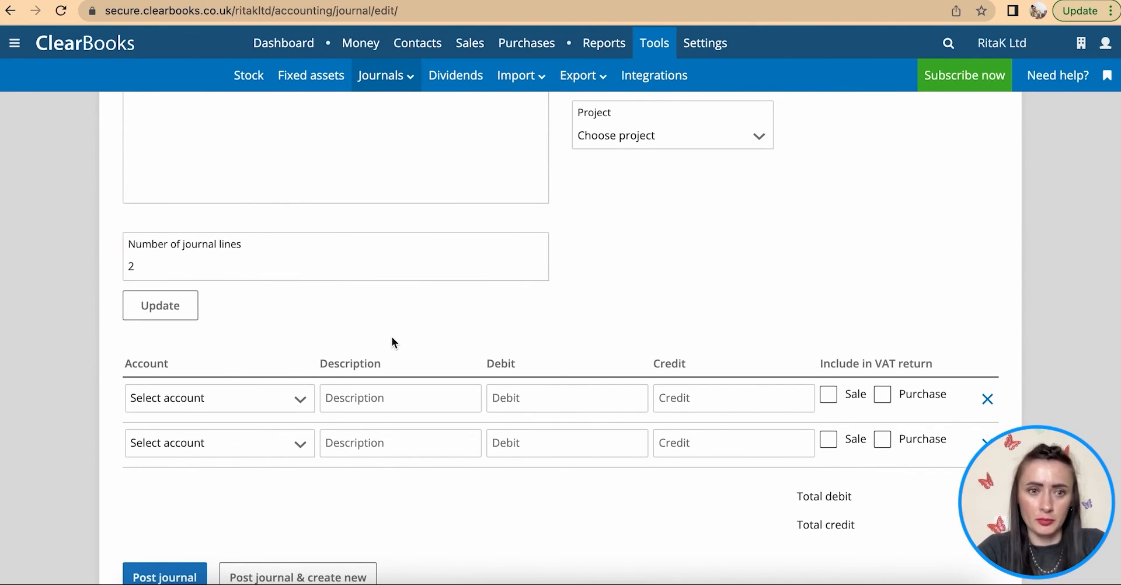
{"action": "left_click_drag", "start_coordinate": [156, 266], "coordinate": [127, 269]}
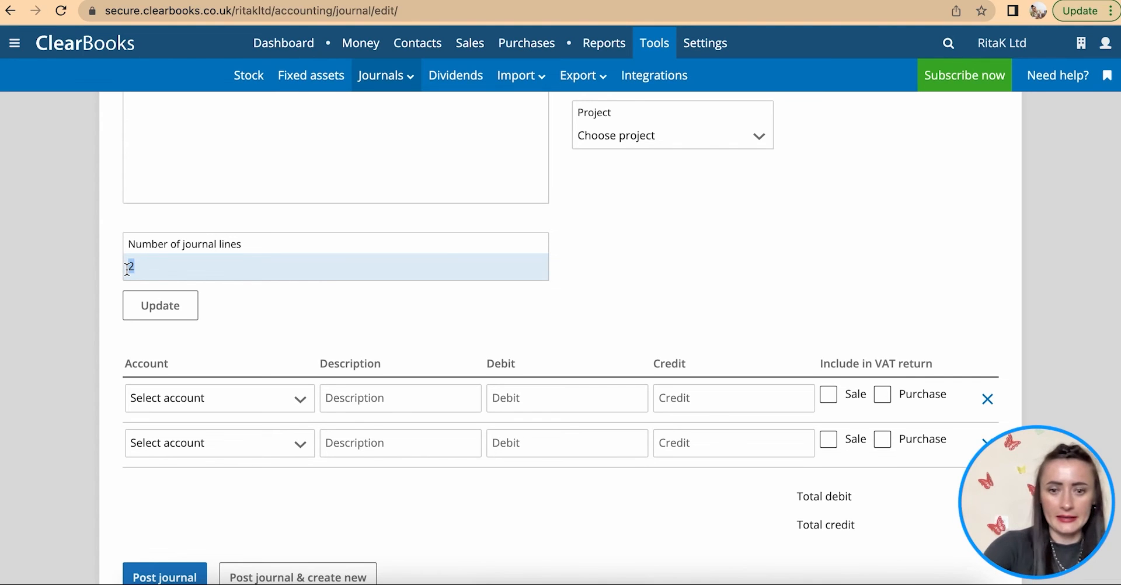
{"action": "type", "text": "3"}
{"action": "left_click", "coordinate": [149, 304]}
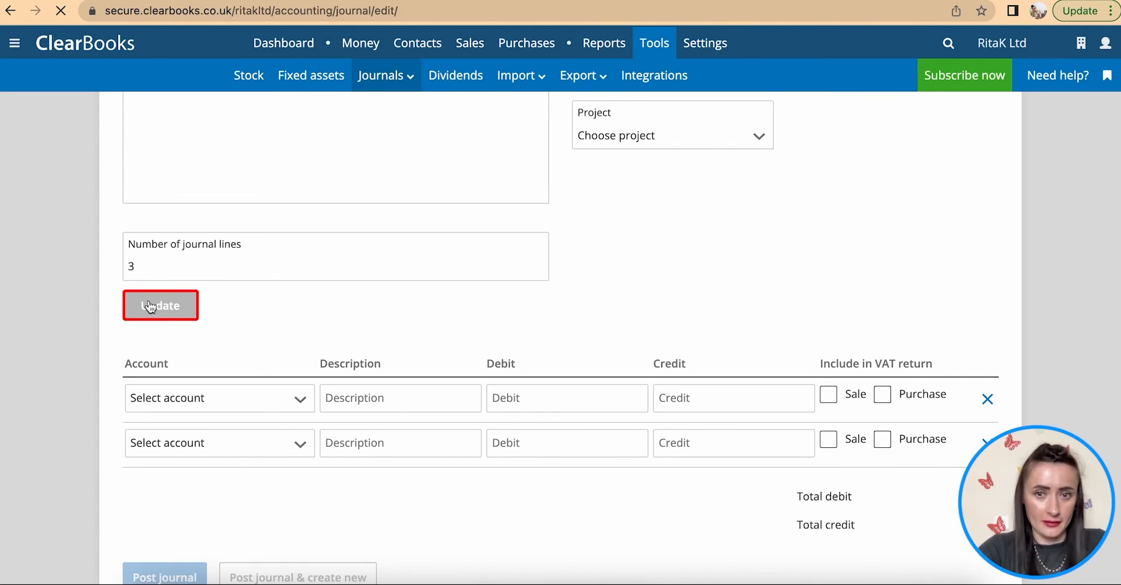
- Assign the Sales - Earrings account to the first journal line
{"action": "scroll", "coordinate": [550, 500], "scroll_direction": "down", "scroll_amount": 6}
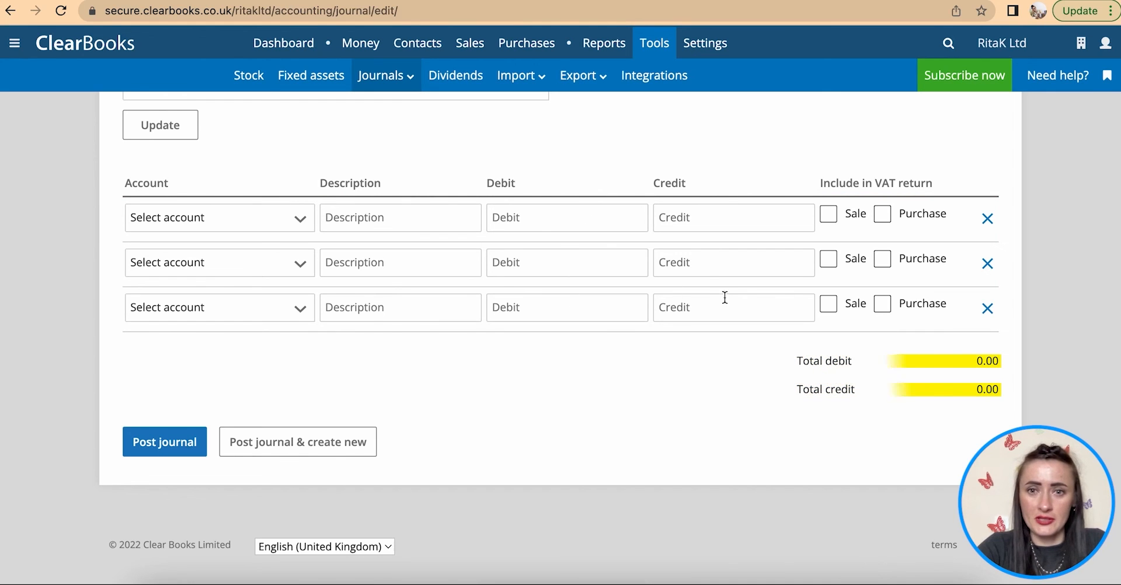
{"action": "scroll", "coordinate": [510, 377], "scroll_direction": "up", "scroll_amount": 2}
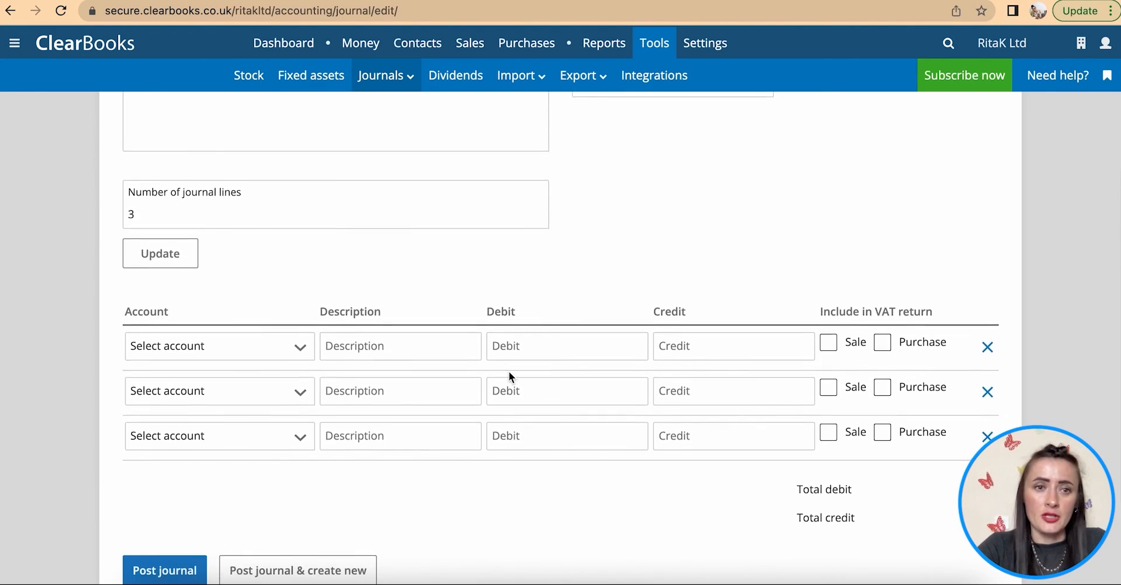
{"action": "scroll", "coordinate": [509, 376], "scroll_direction": "down", "scroll_amount": 2}
{"action": "left_click", "coordinate": [300, 243]}
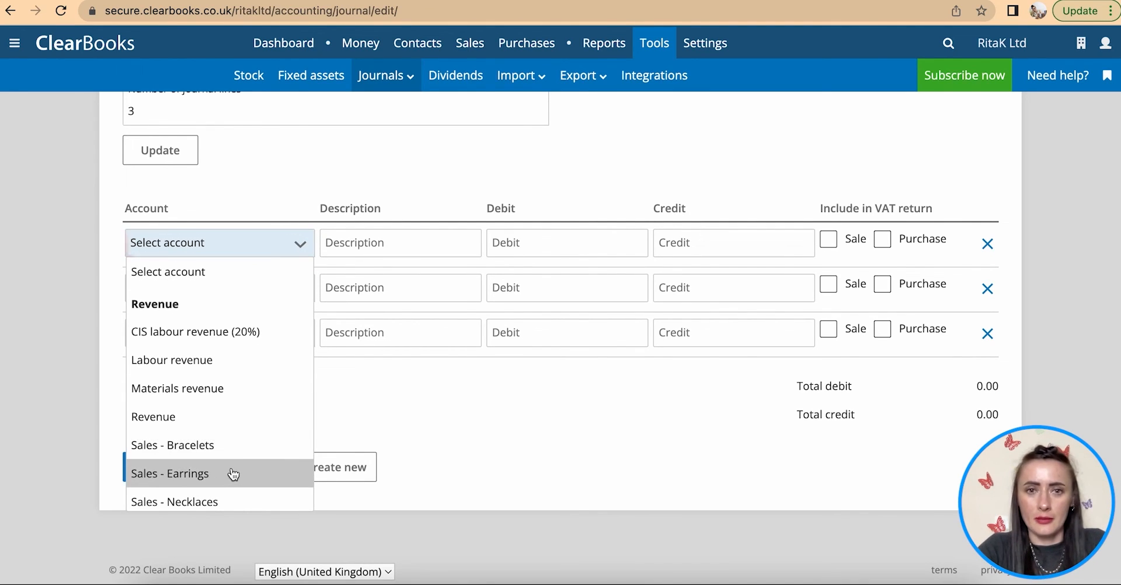
{"action": "left_click", "coordinate": [235, 474]}
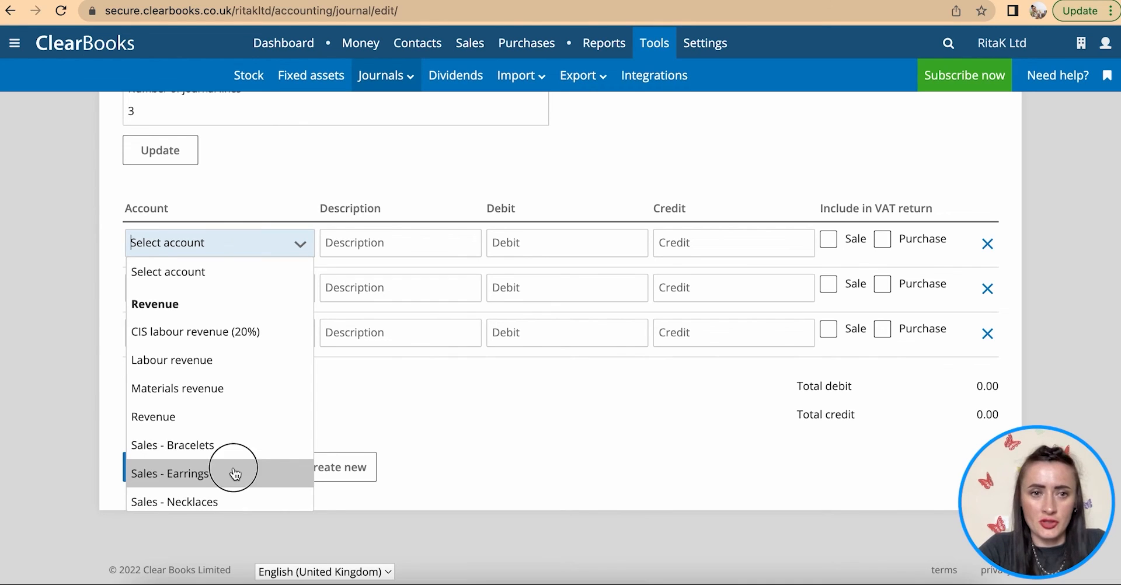
{"action": "left_click", "coordinate": [348, 252]}
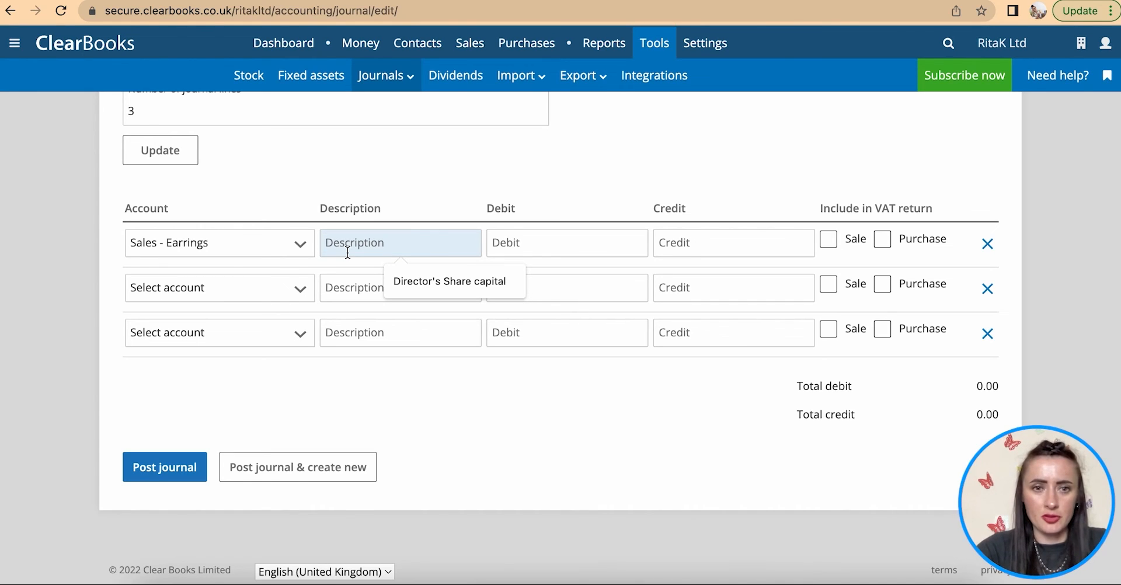
{"action": "scroll", "coordinate": [348, 253], "scroll_direction": "up", "scroll_amount": 3}
{"action": "scroll", "coordinate": [240, 191], "scroll_direction": "up", "scroll_amount": 2}
- Copy the summary 'Revenue correction' into all three line descriptions
{"action": "left_click", "coordinate": [251, 156]}
{"action": "left_click_drag", "start_coordinate": [251, 156], "coordinate": [113, 155]}
{"action": "key", "text": "super+c"}
{"action": "scroll", "coordinate": [118, 146], "scroll_direction": "down", "scroll_amount": 3}
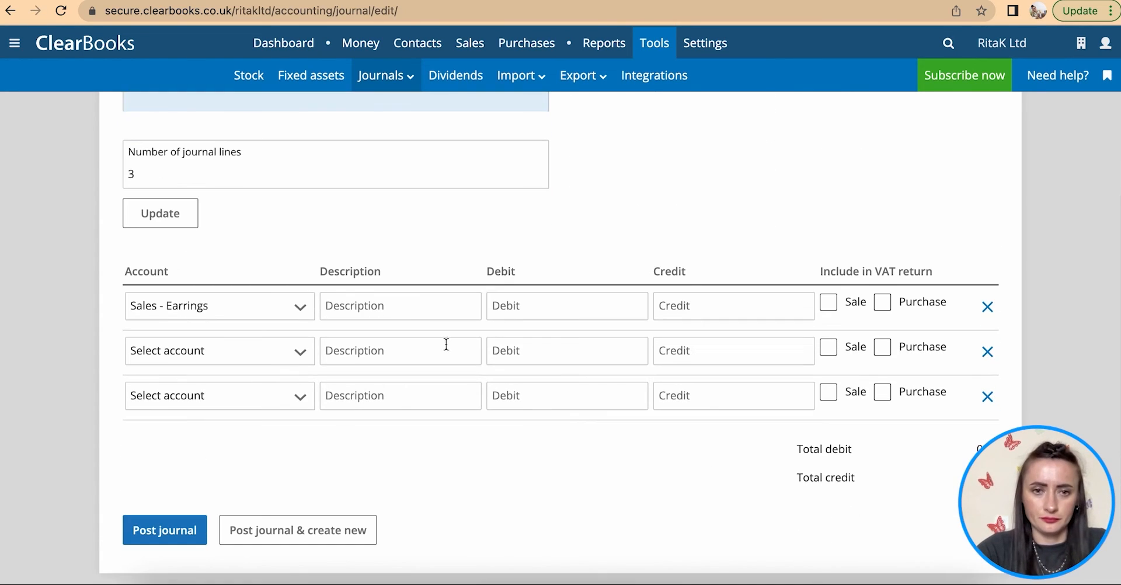
{"action": "left_click", "coordinate": [421, 309]}
{"action": "key", "text": "super+v"}
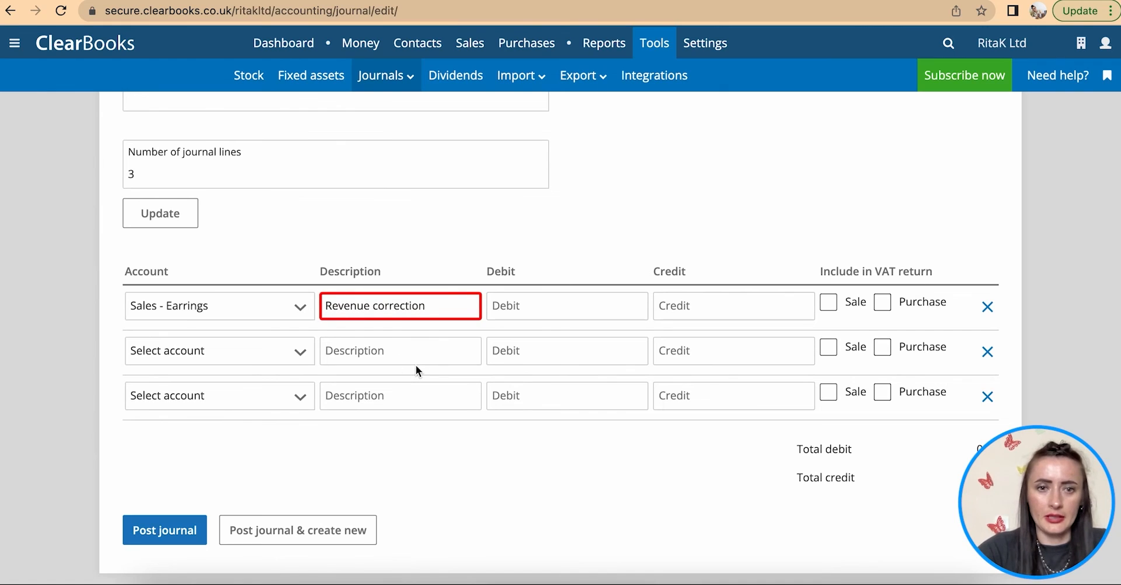
{"action": "left_click", "coordinate": [408, 352]}
{"action": "key", "text": "super+v"}
{"action": "left_click", "coordinate": [416, 399]}
{"action": "key", "text": "super+v"}
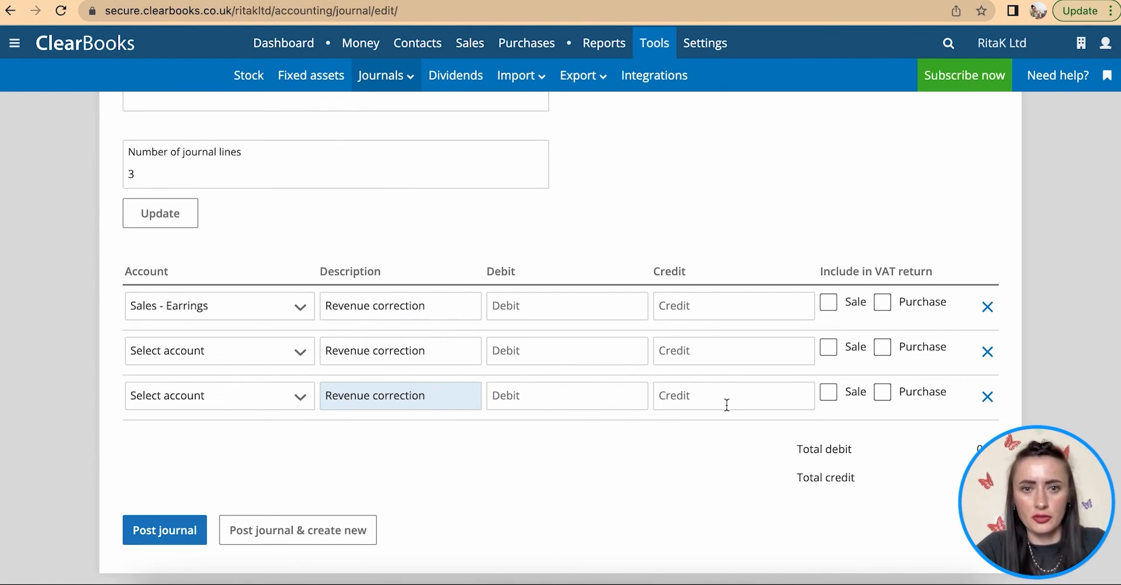
- Enter a 150 credit on the first (Sales - Earrings) line
{"action": "left_click", "coordinate": [222, 308]}
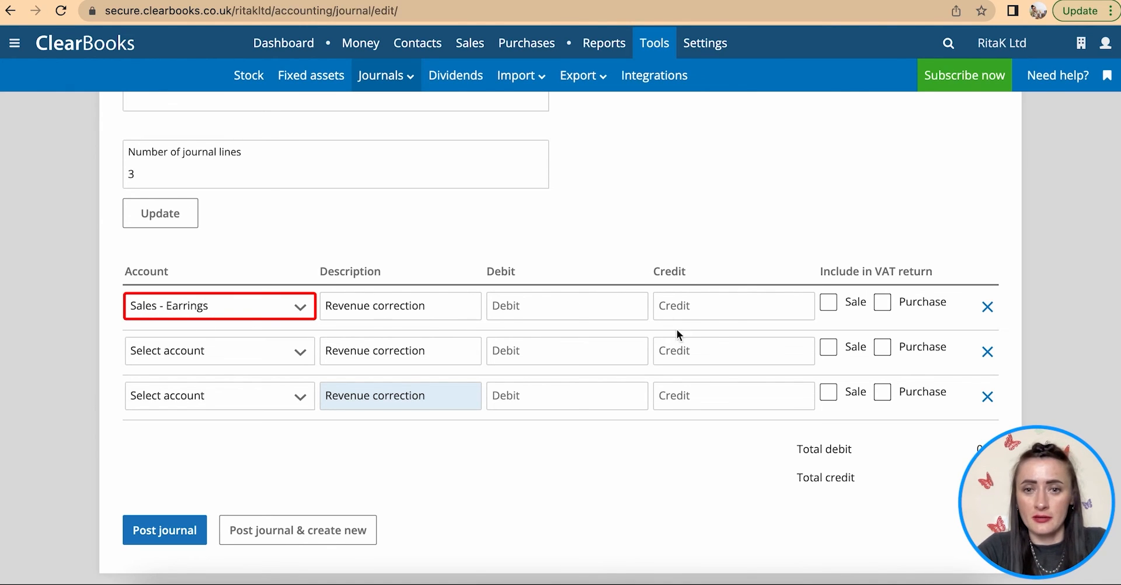
{"action": "left_click", "coordinate": [703, 307]}
{"action": "type", "text": "150"}
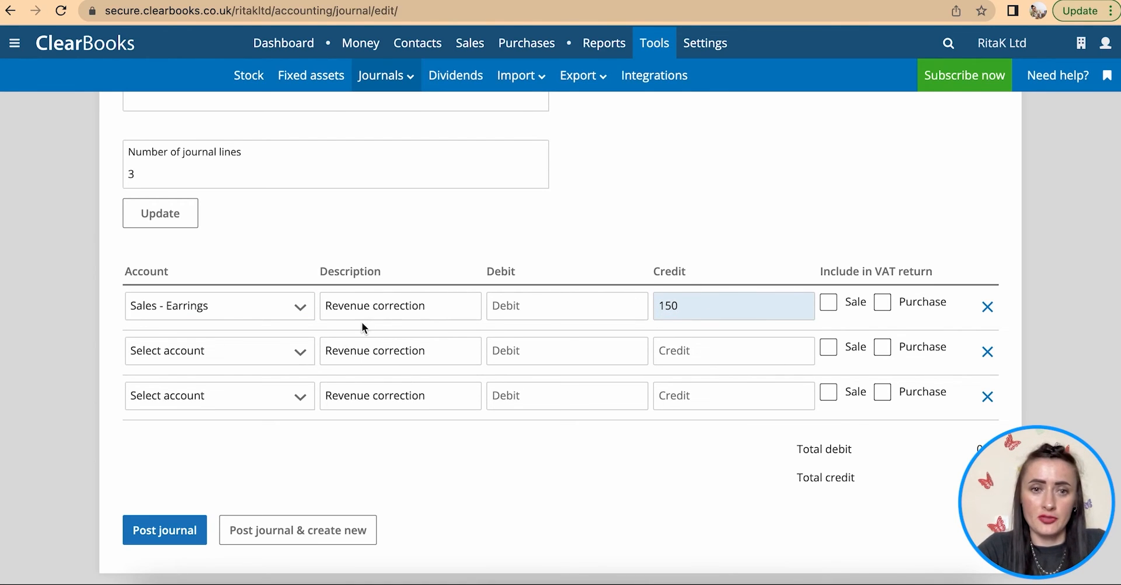
- Make line two a 100 debit to Sales - Necklaces described 'Revenue correction - INV110'
{"action": "left_click", "coordinate": [270, 356]}
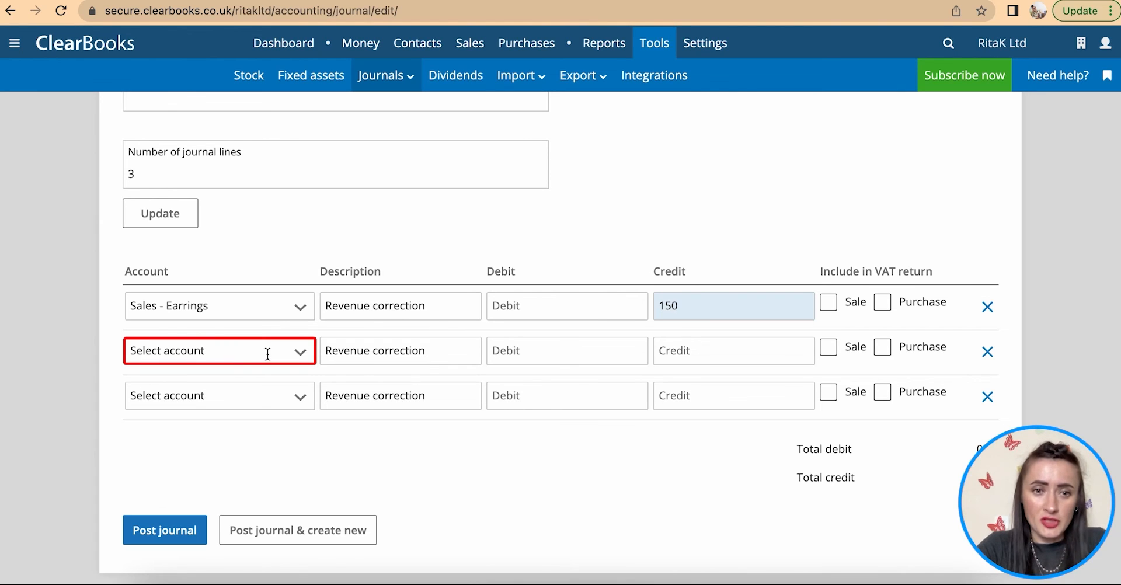
{"action": "left_click", "coordinate": [292, 355]}
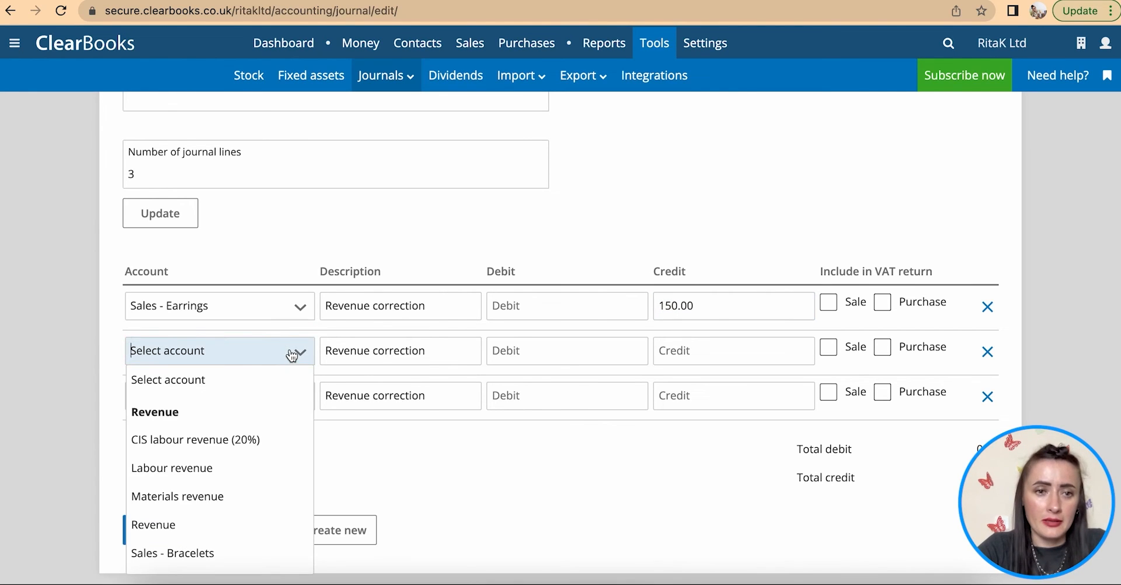
{"action": "scroll", "coordinate": [251, 527], "scroll_direction": "down", "scroll_amount": 2}
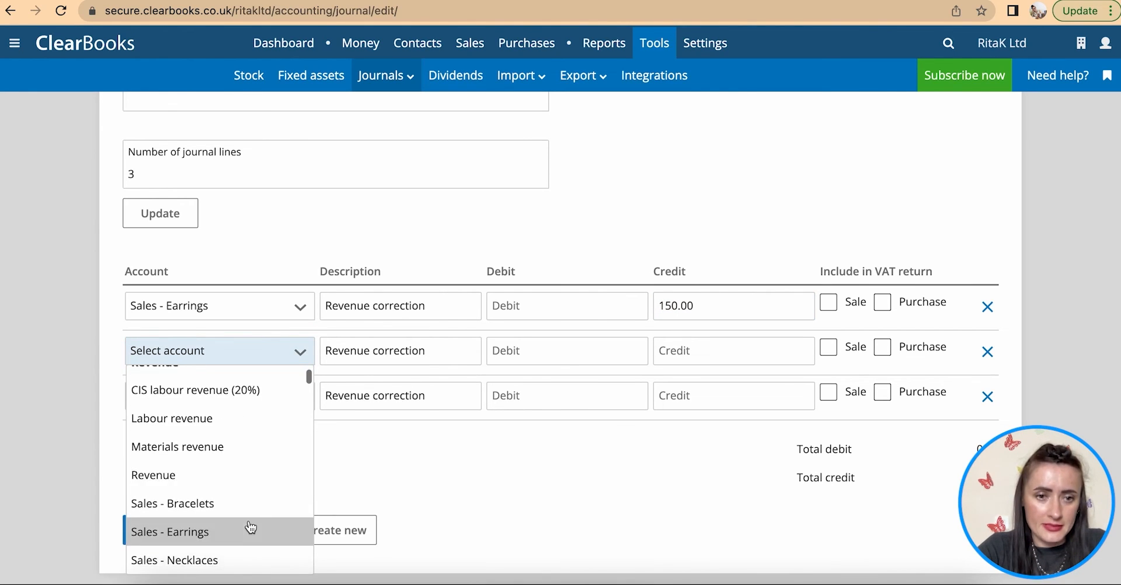
{"action": "left_click", "coordinate": [239, 560]}
{"action": "left_click", "coordinate": [443, 358]}
{"action": "type", "text": "- INC"}
{"action": "key", "text": "BackSpace"}
{"action": "type", "text": "V110"}
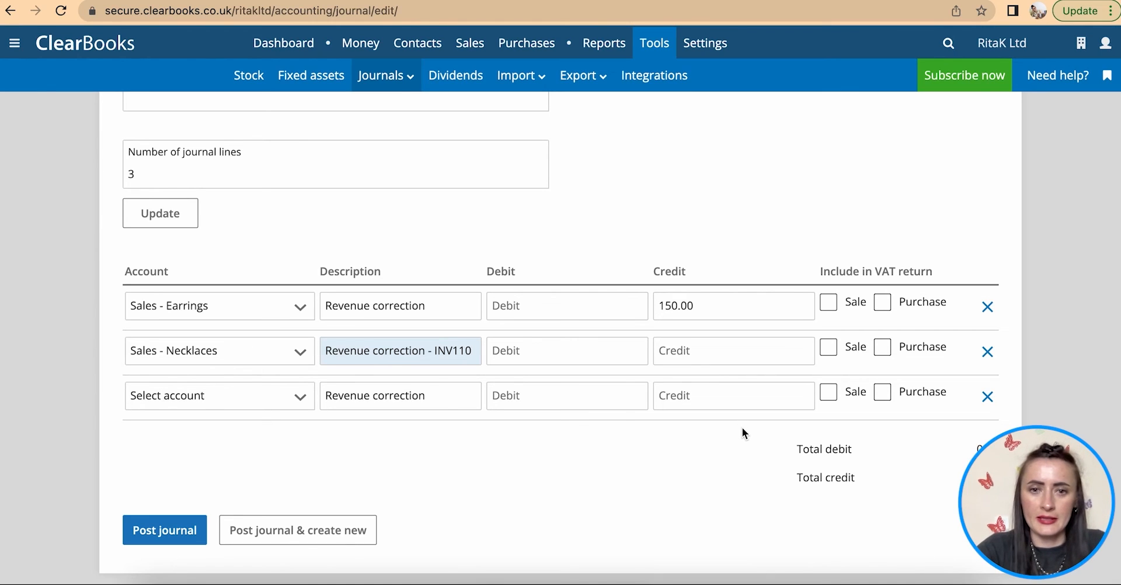
{"action": "left_click", "coordinate": [626, 353]}
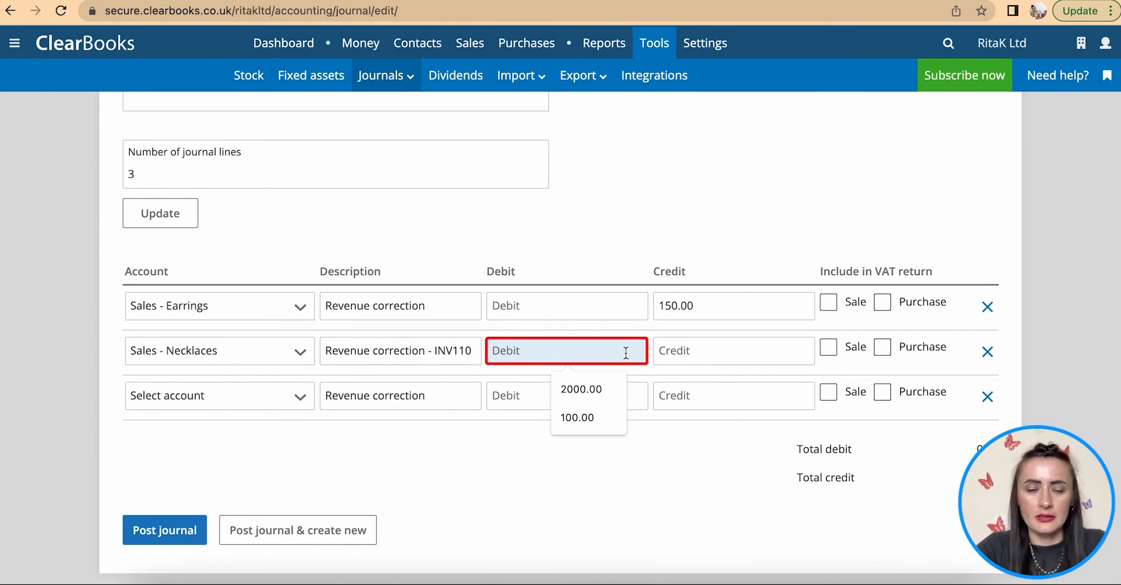
{"action": "type", "text": "100"}
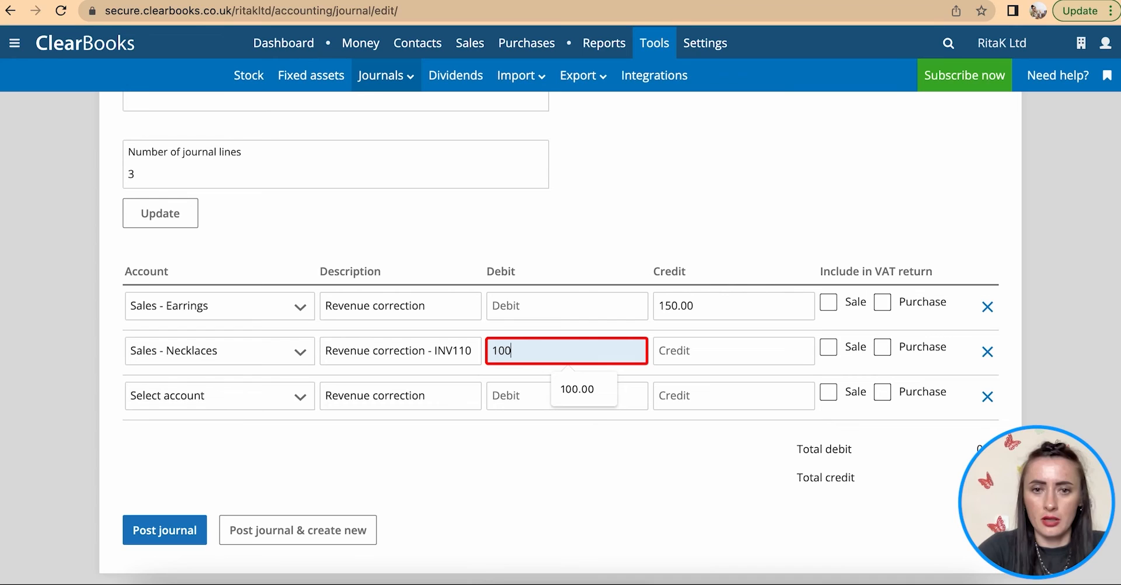
- Make line three a 50.00 debit to Sales - Necklaces described 'Revenue correction - INV125'
{"action": "left_click", "coordinate": [257, 398]}
{"action": "scroll", "coordinate": [258, 461], "scroll_direction": "down", "scroll_amount": 3}
{"action": "left_click", "coordinate": [254, 542]}
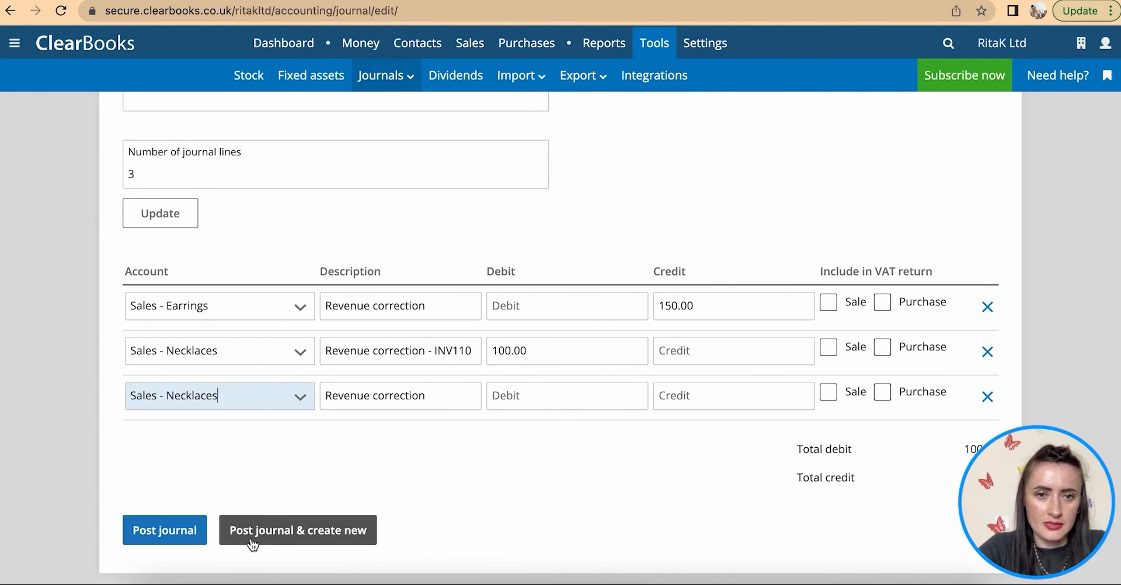
{"action": "left_click", "coordinate": [438, 395]}
{"action": "type", "text": "- INv"}
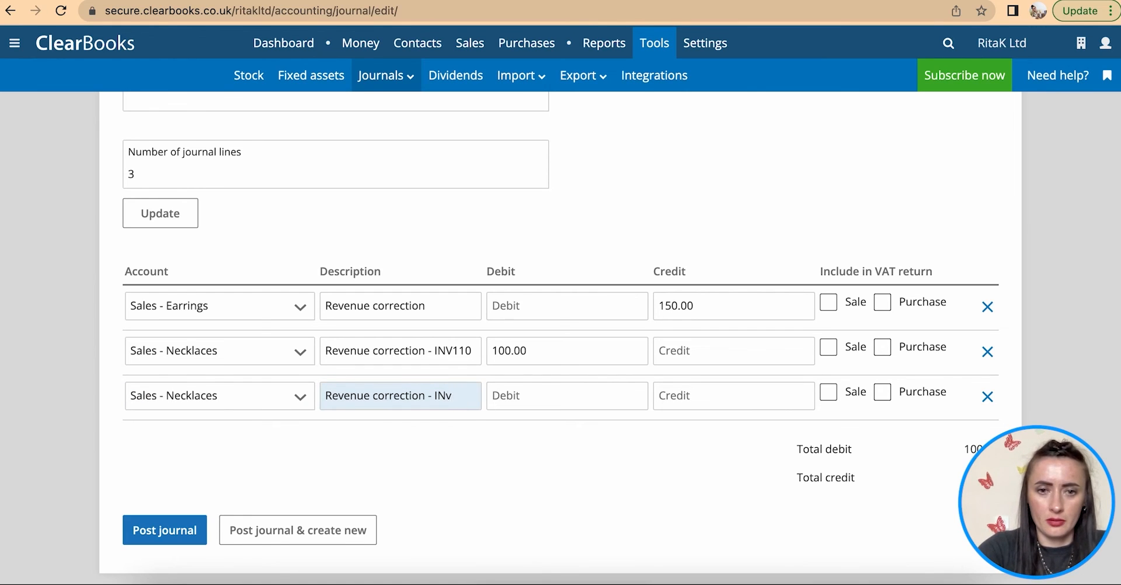
{"action": "key", "text": "BackSpace"}
{"action": "type", "text": "V125"}
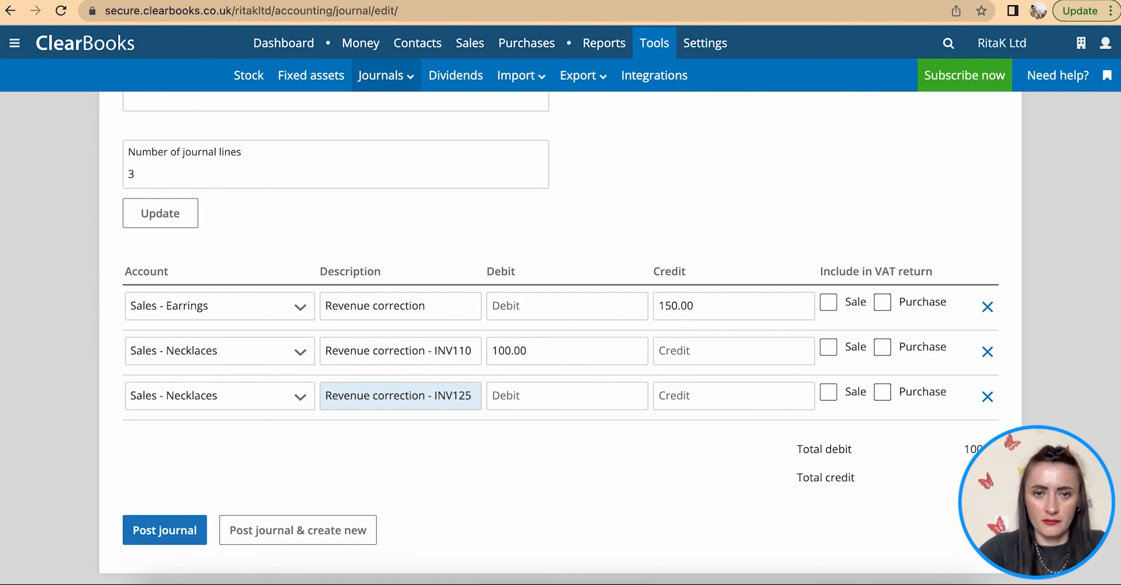
{"action": "left_click", "coordinate": [514, 399]}
{"action": "type", "text": "50.00"}
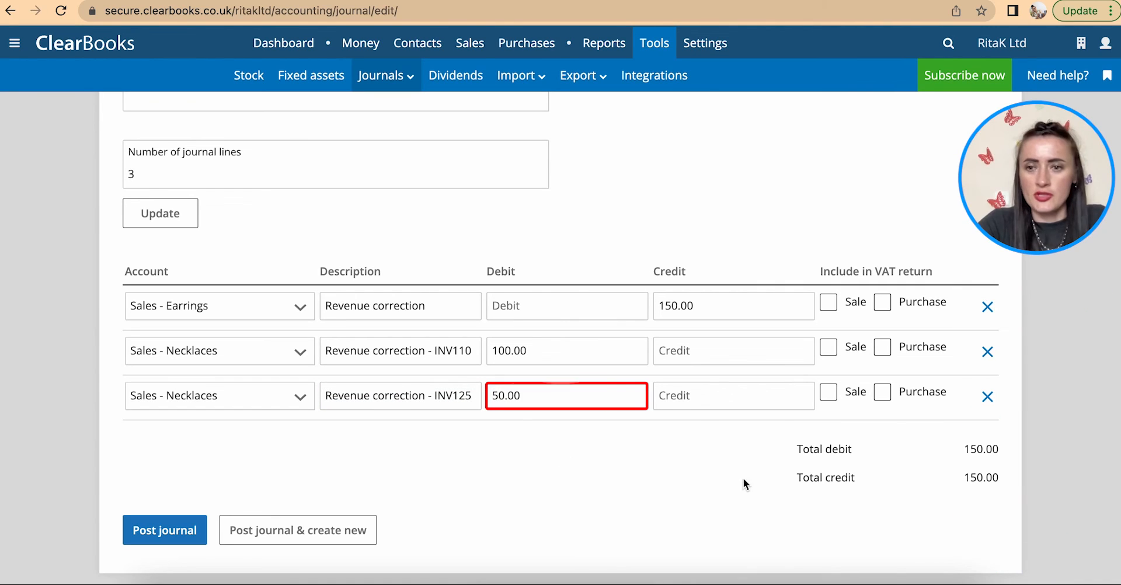
{"action": "left_click", "coordinate": [849, 452]}
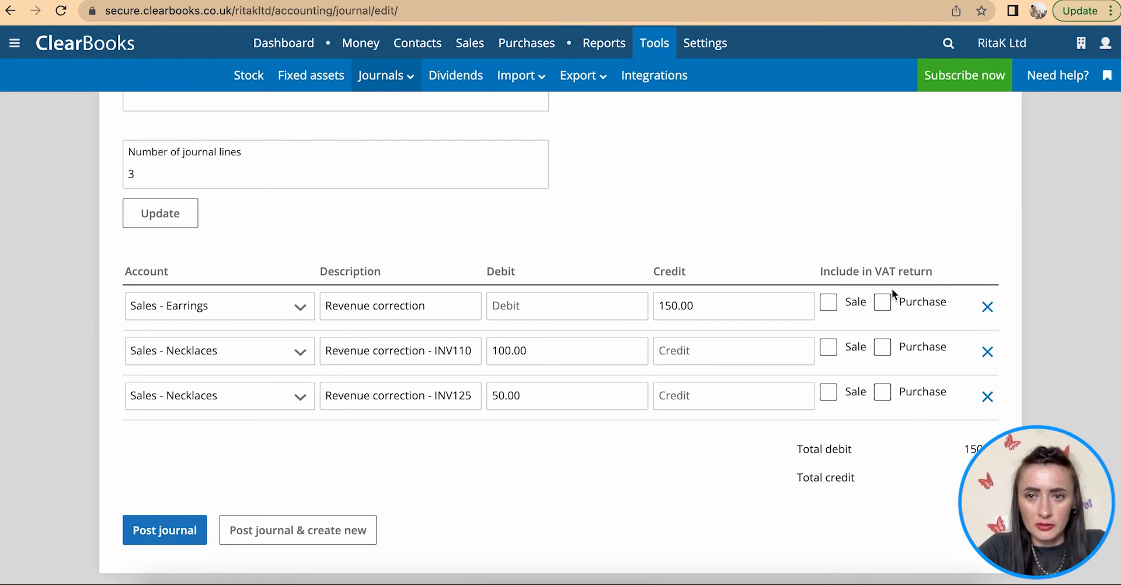
- Leave all three lines' Sale boxes unticked under Include in VAT return, then post the journal
{"action": "left_click", "coordinate": [839, 302]}
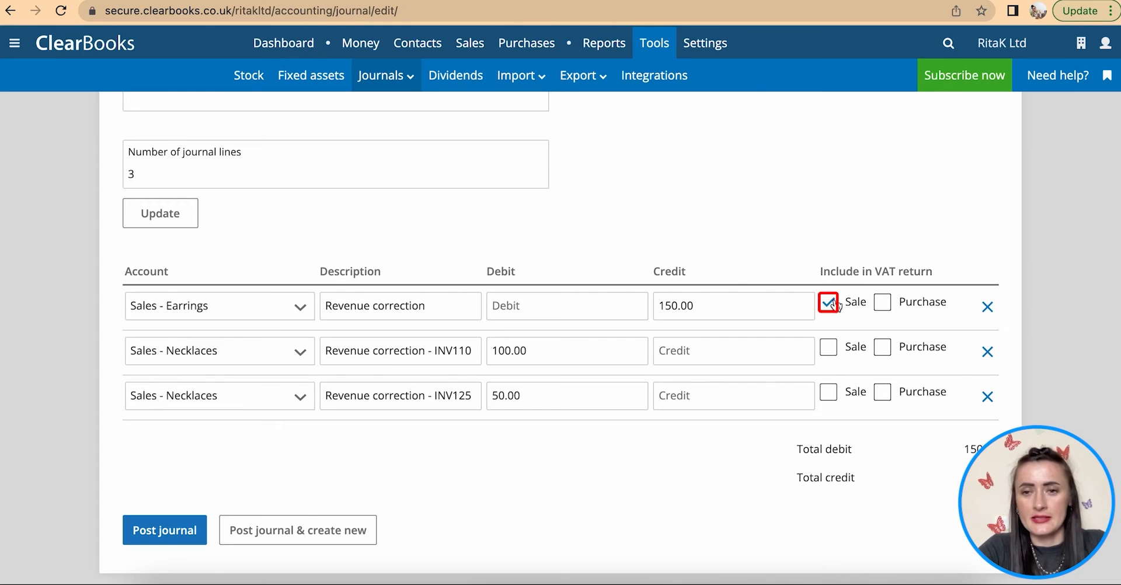
{"action": "left_click", "coordinate": [838, 355]}
{"action": "left_click", "coordinate": [829, 392]}
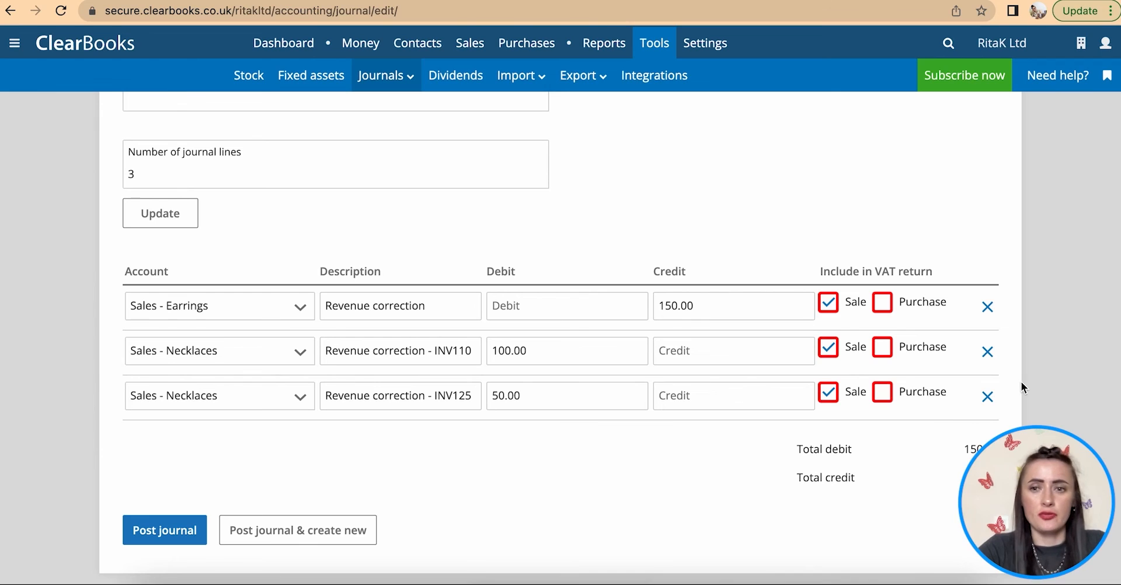
{"action": "left_click", "coordinate": [827, 304]}
{"action": "left_click", "coordinate": [829, 349]}
{"action": "left_click", "coordinate": [829, 394]}
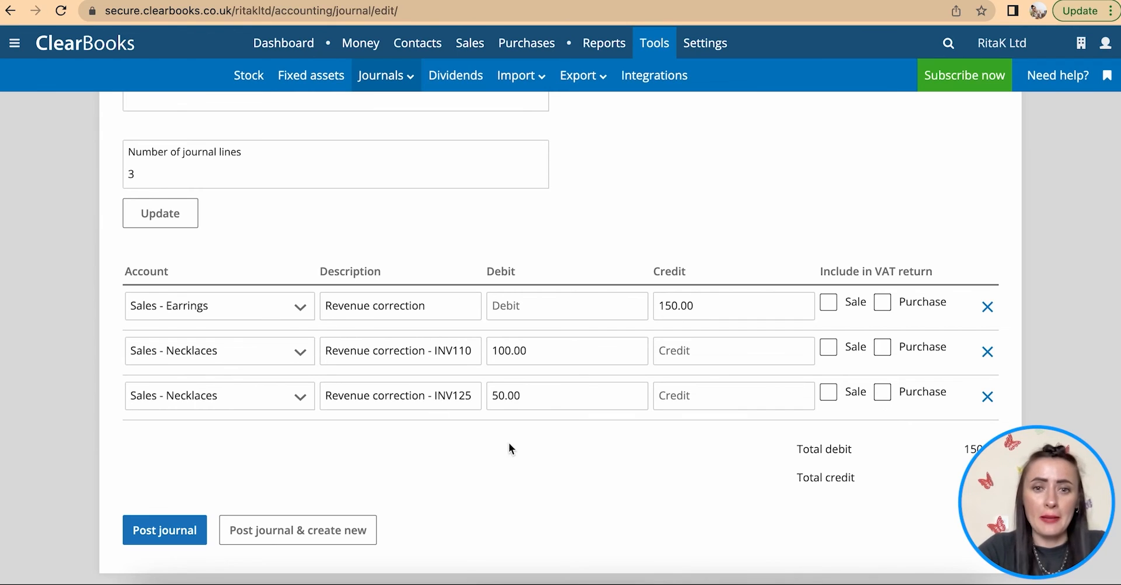
{"action": "left_click", "coordinate": [174, 531]}
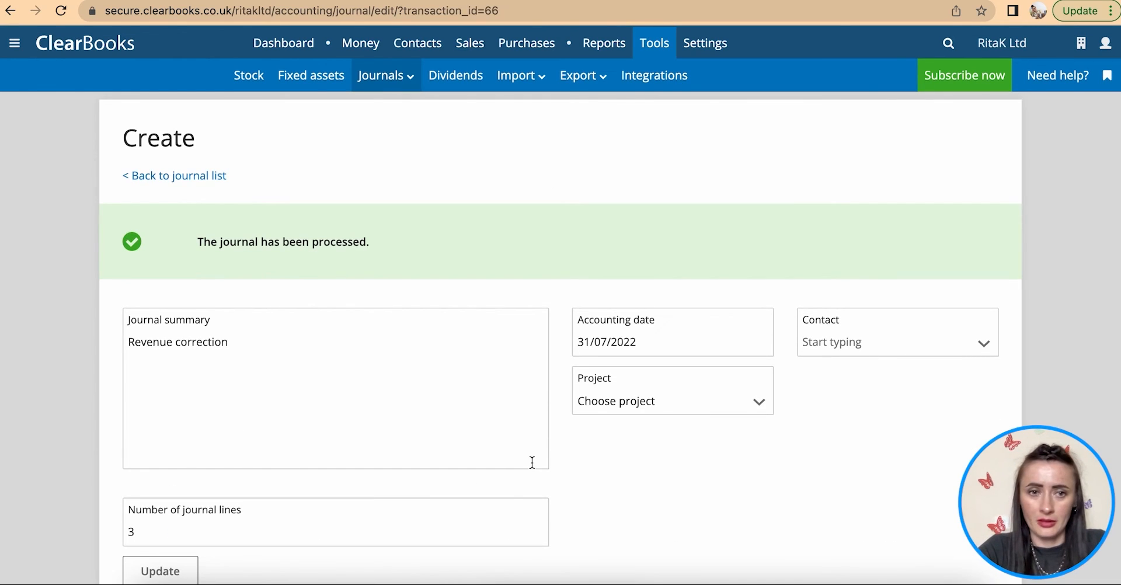
- View the posted Revenue correction journal from the journal list to check its three lines, then go to Fixed assets
{"action": "left_click", "coordinate": [176, 176]}
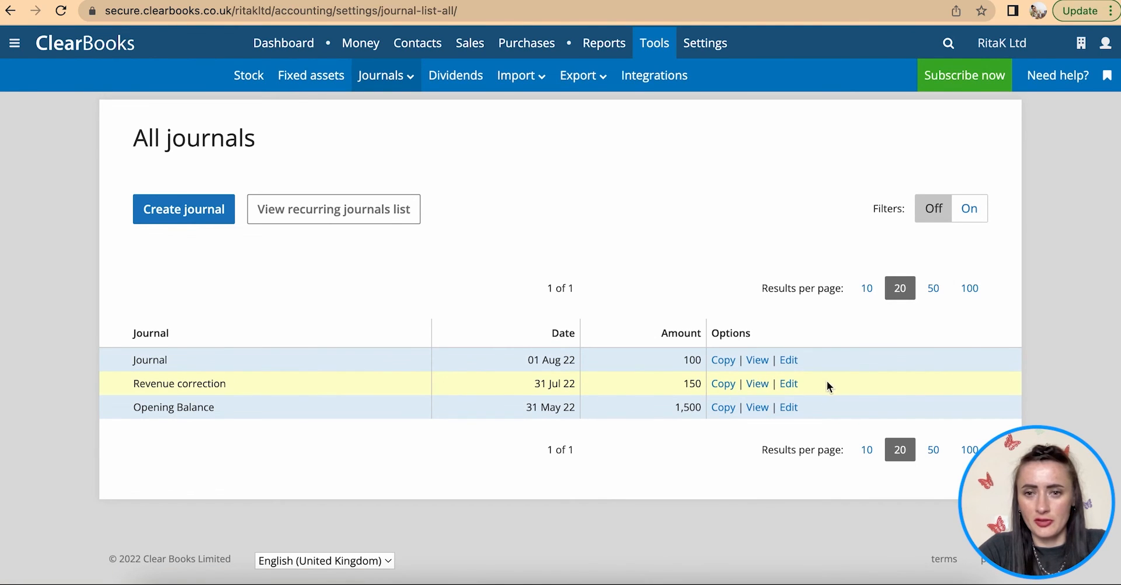
{"action": "left_click", "coordinate": [763, 387]}
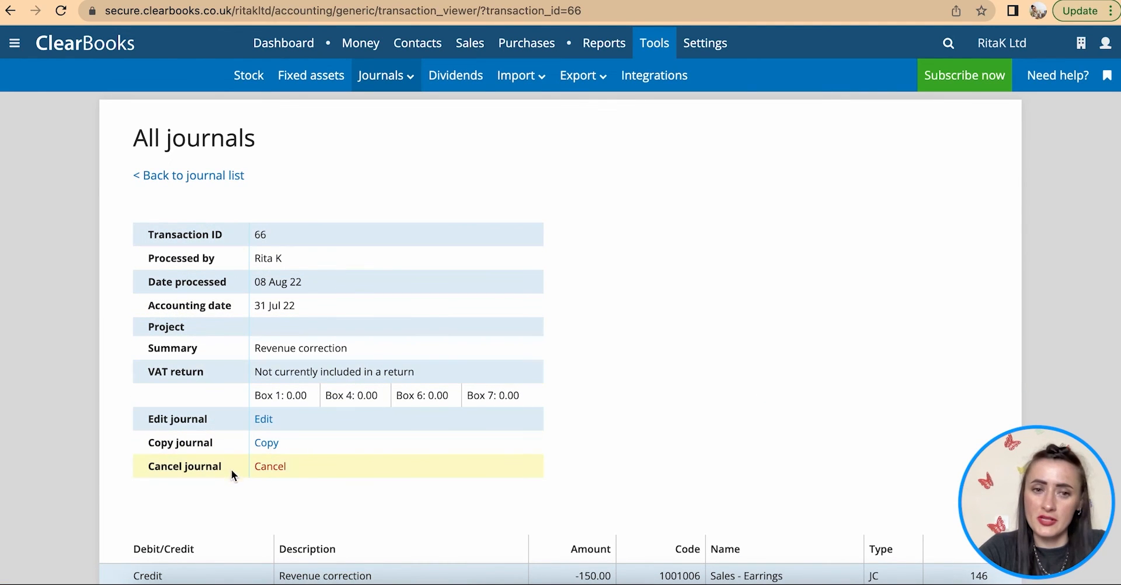
{"action": "scroll", "coordinate": [331, 435], "scroll_direction": "down", "scroll_amount": 5}
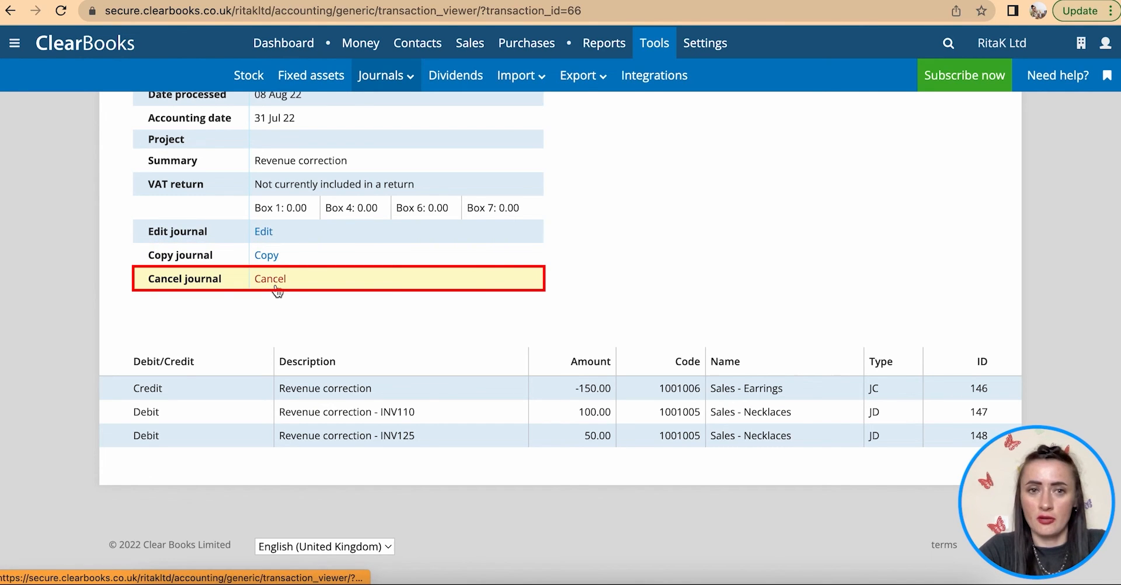
{"action": "scroll", "coordinate": [277, 290], "scroll_direction": "up", "scroll_amount": 2}
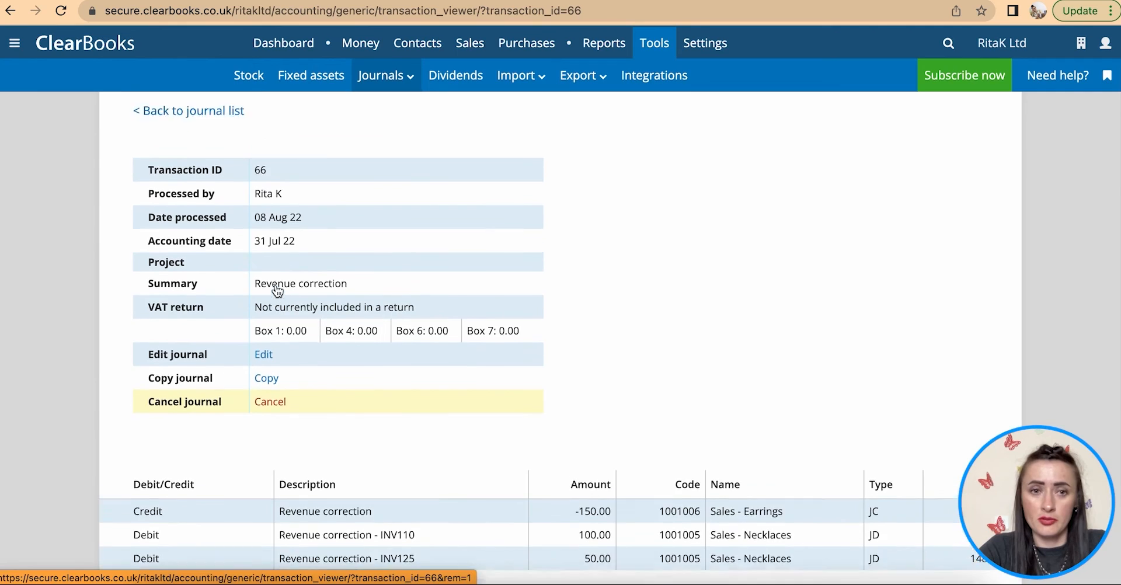
{"action": "scroll", "coordinate": [277, 290], "scroll_direction": "up", "scroll_amount": 1}
{"action": "left_click", "coordinate": [199, 176]}
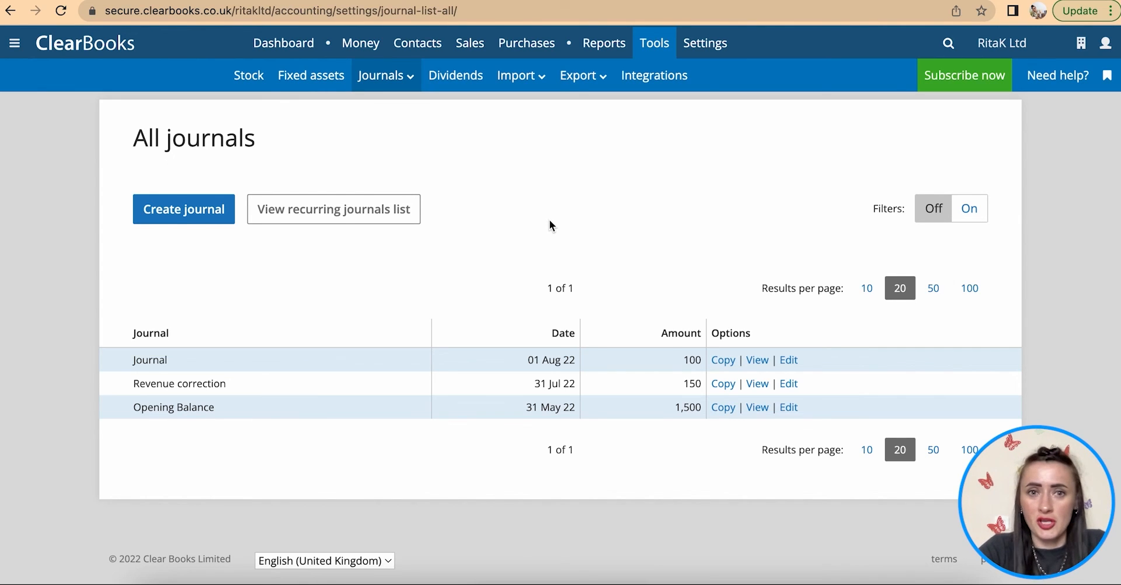
{"action": "left_click", "coordinate": [323, 82]}
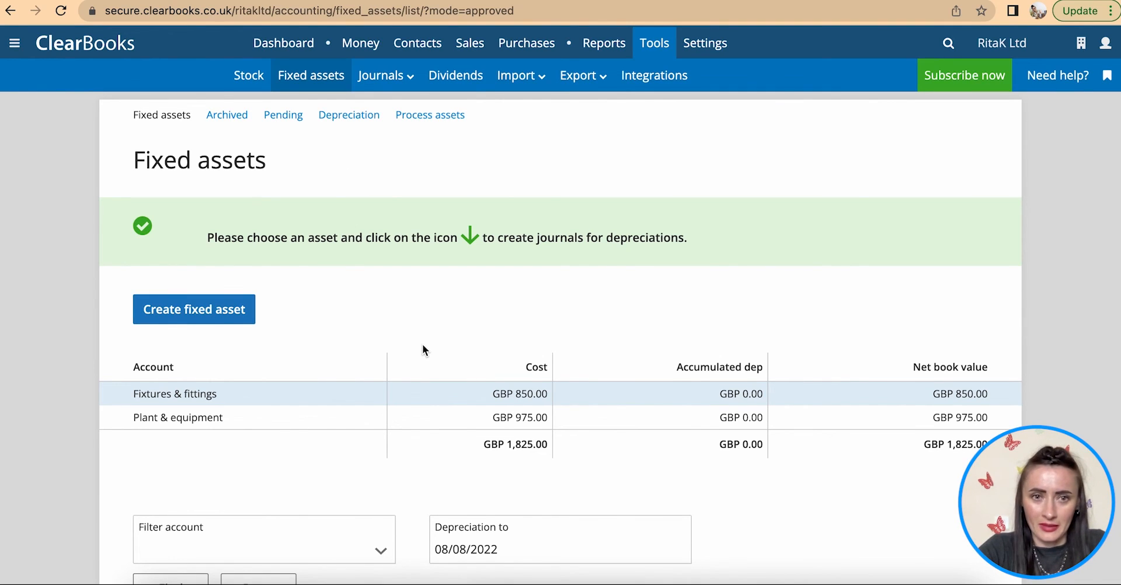
- Scroll the fixed assets register down to the asset table
{"action": "scroll", "coordinate": [423, 349], "scroll_direction": "down", "scroll_amount": 1}
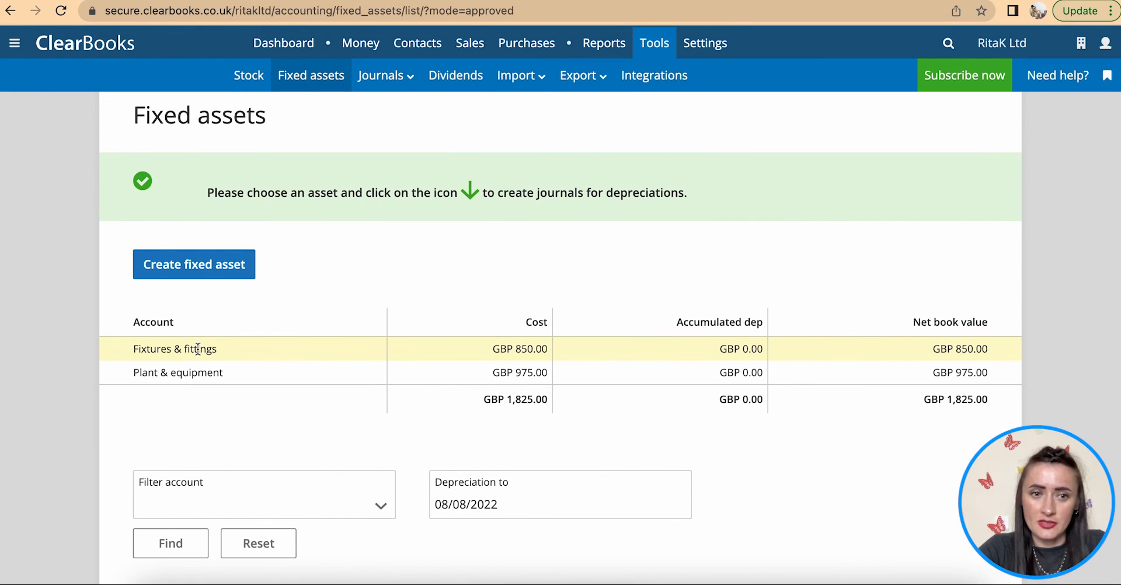
{"action": "scroll", "coordinate": [369, 365], "scroll_direction": "down", "scroll_amount": 5}
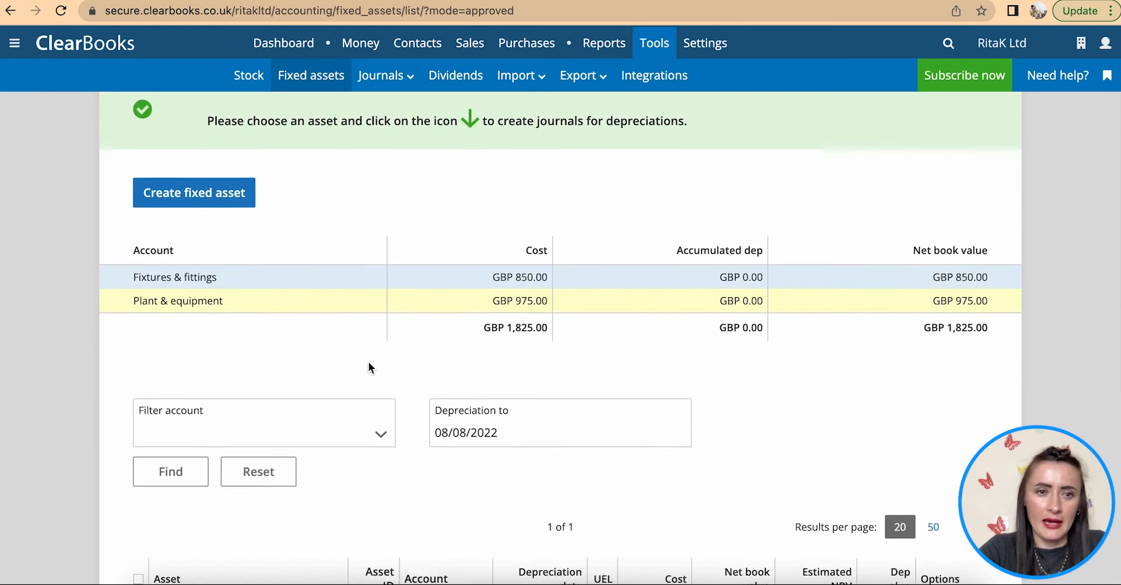
{"action": "scroll", "coordinate": [369, 367], "scroll_direction": "up", "scroll_amount": 5}
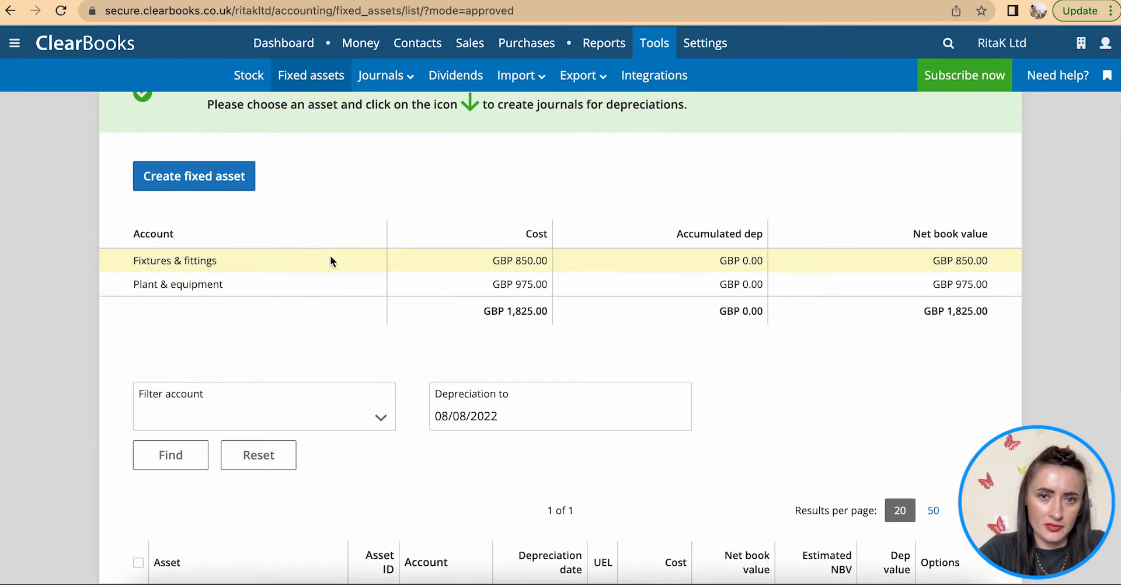
{"action": "scroll", "coordinate": [304, 318], "scroll_direction": "down", "scroll_amount": 3}
{"action": "scroll", "coordinate": [304, 319], "scroll_direction": "down", "scroll_amount": 3}
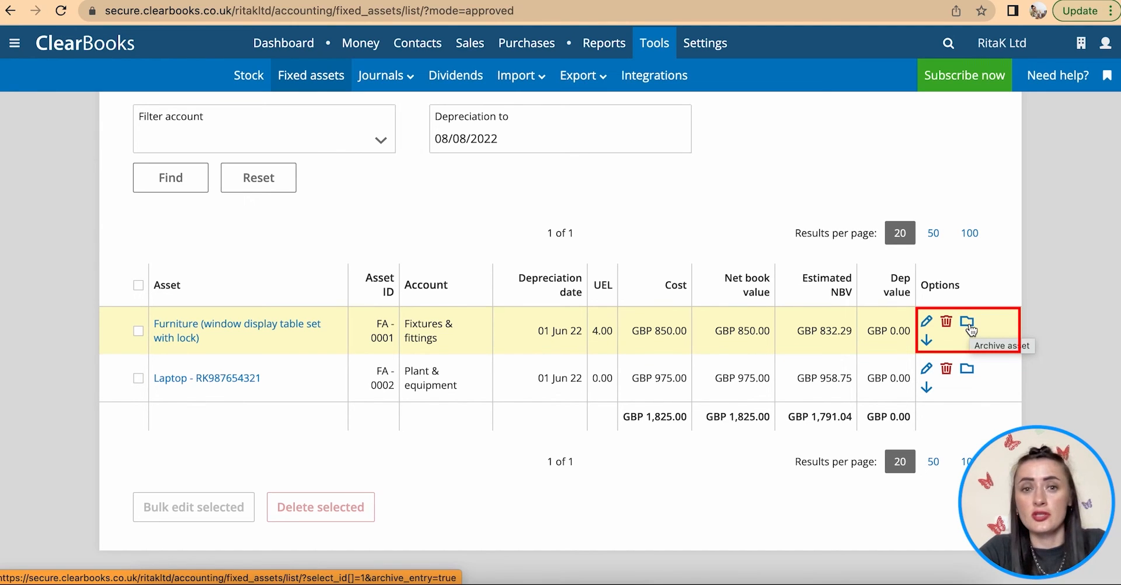
- Create all July 2022 depreciation journals for the Furniture asset (GBP 17.71)
{"action": "left_click", "coordinate": [927, 342]}
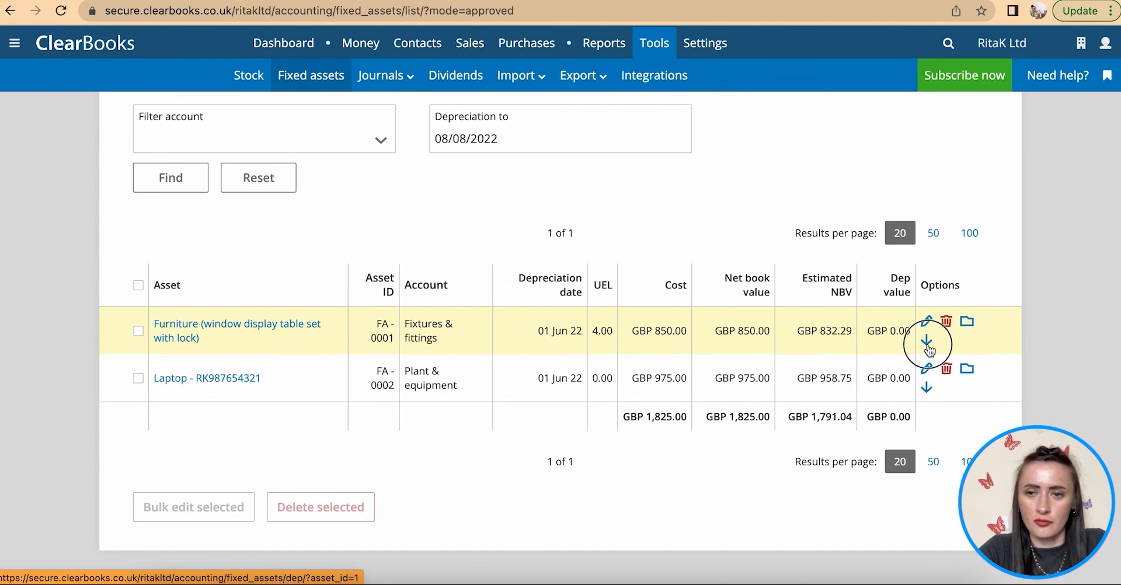
{"action": "scroll", "coordinate": [930, 350], "scroll_direction": "down", "scroll_amount": 3}
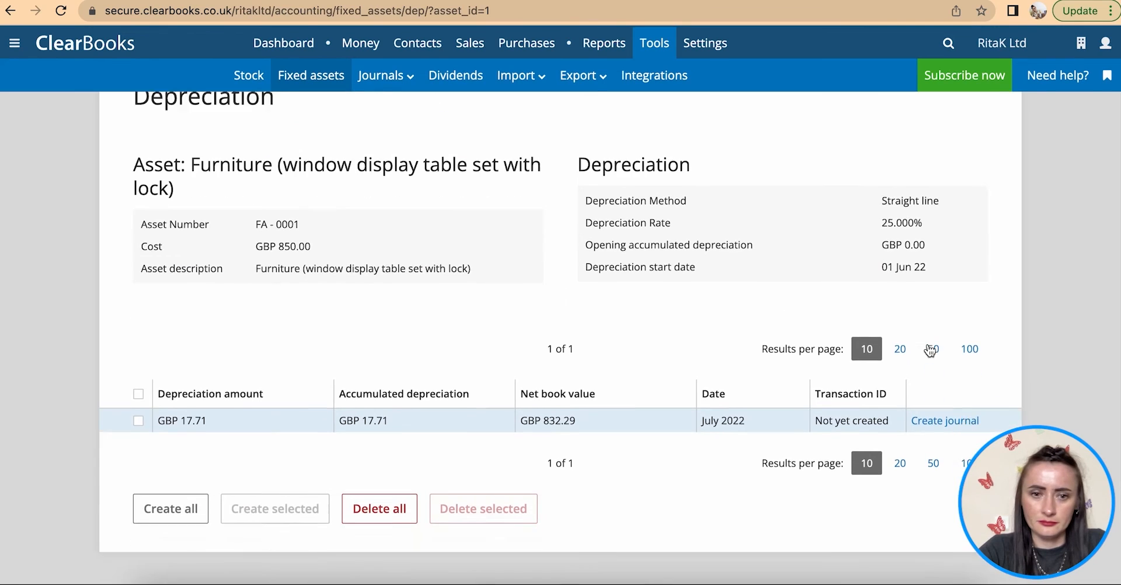
{"action": "left_click", "coordinate": [188, 442]}
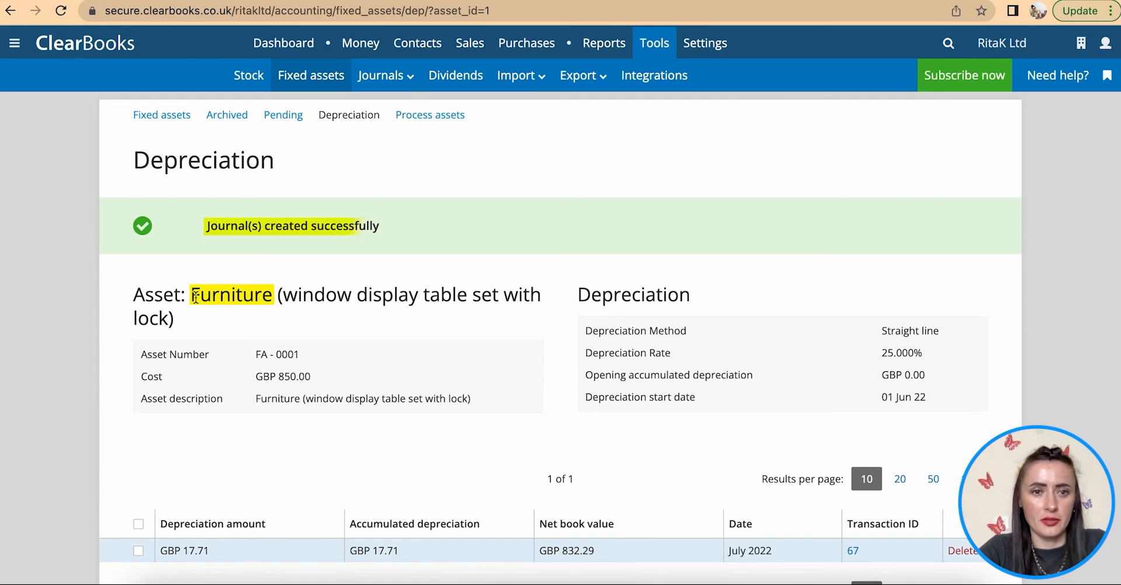
{"action": "left_click", "coordinate": [350, 117]}
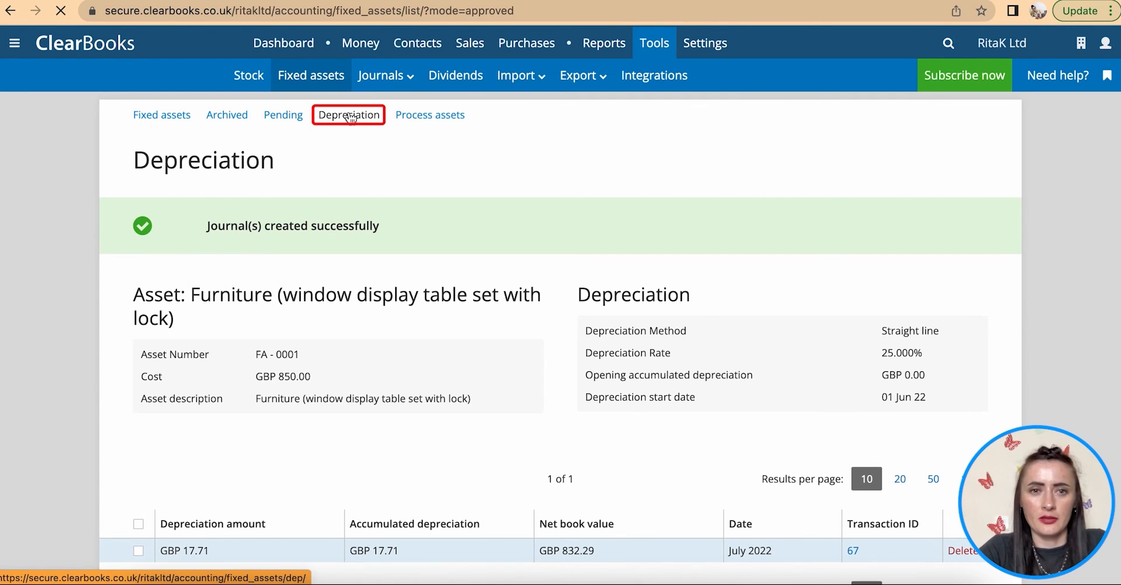
- Create the Laptop's July 2022 depreciation journal of GBP 16.25 and return to Fixed assets
{"action": "scroll", "coordinate": [521, 400], "scroll_direction": "down", "scroll_amount": 8}
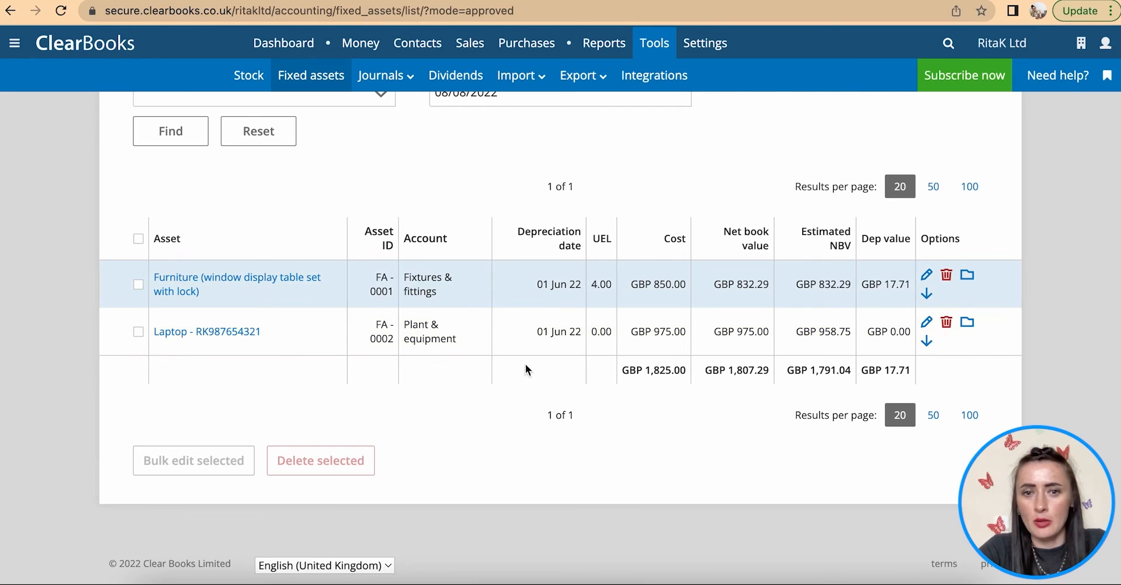
{"action": "left_click", "coordinate": [928, 344]}
{"action": "scroll", "coordinate": [927, 350], "scroll_direction": "down", "scroll_amount": 2}
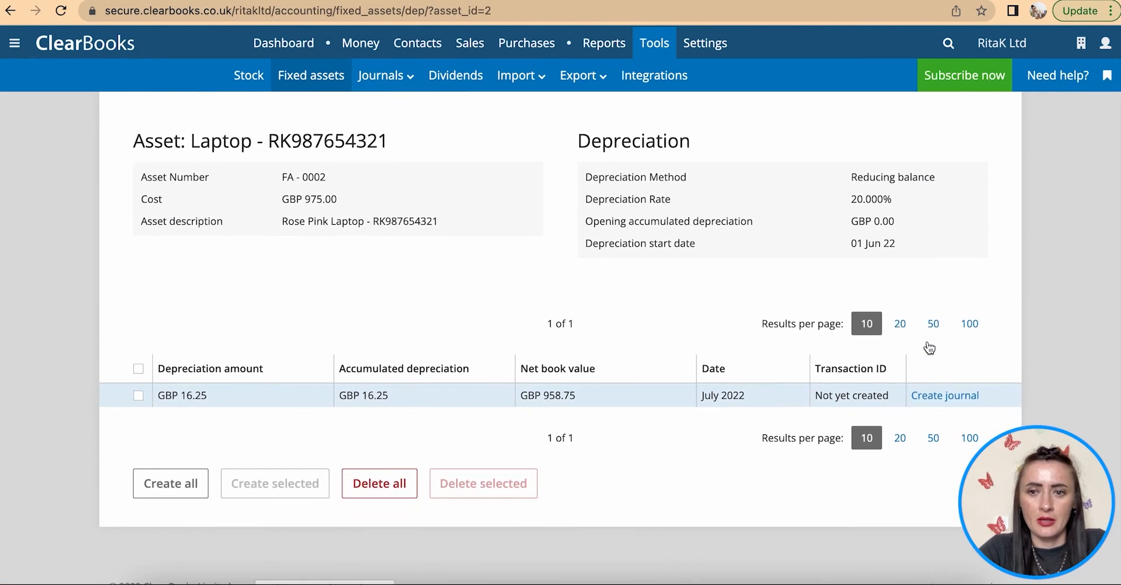
{"action": "left_click", "coordinate": [951, 399]}
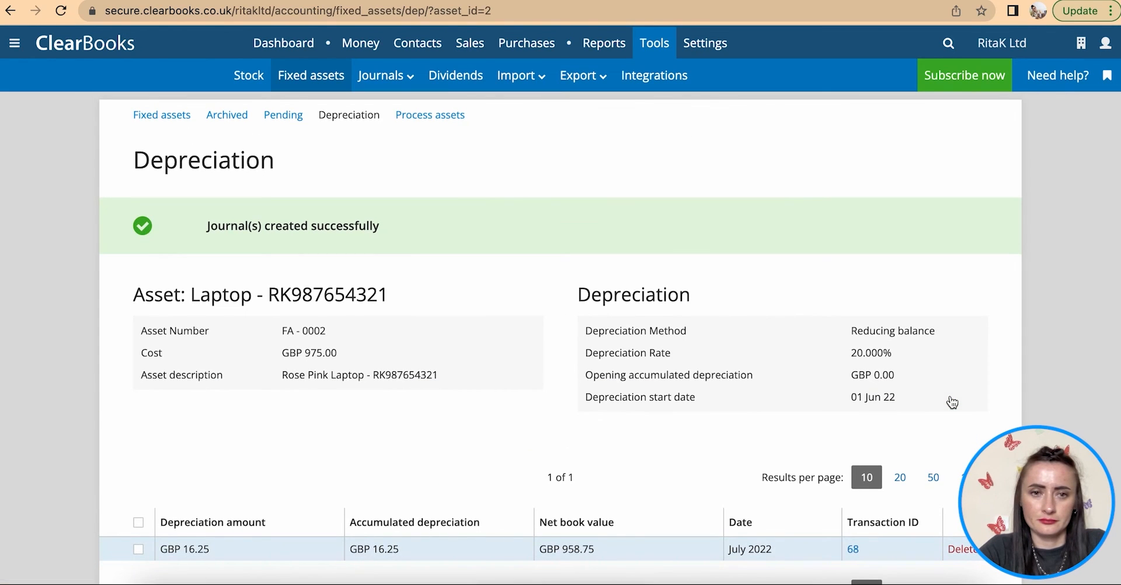
{"action": "scroll", "coordinate": [952, 401], "scroll_direction": "down", "scroll_amount": 3}
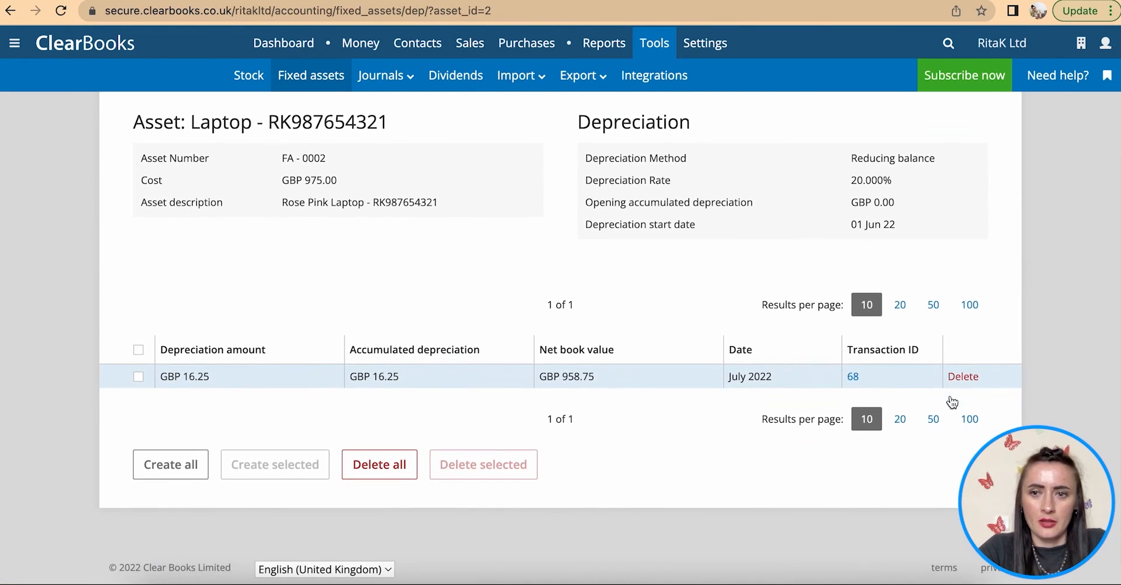
{"action": "scroll", "coordinate": [222, 167], "scroll_direction": "up", "scroll_amount": 3}
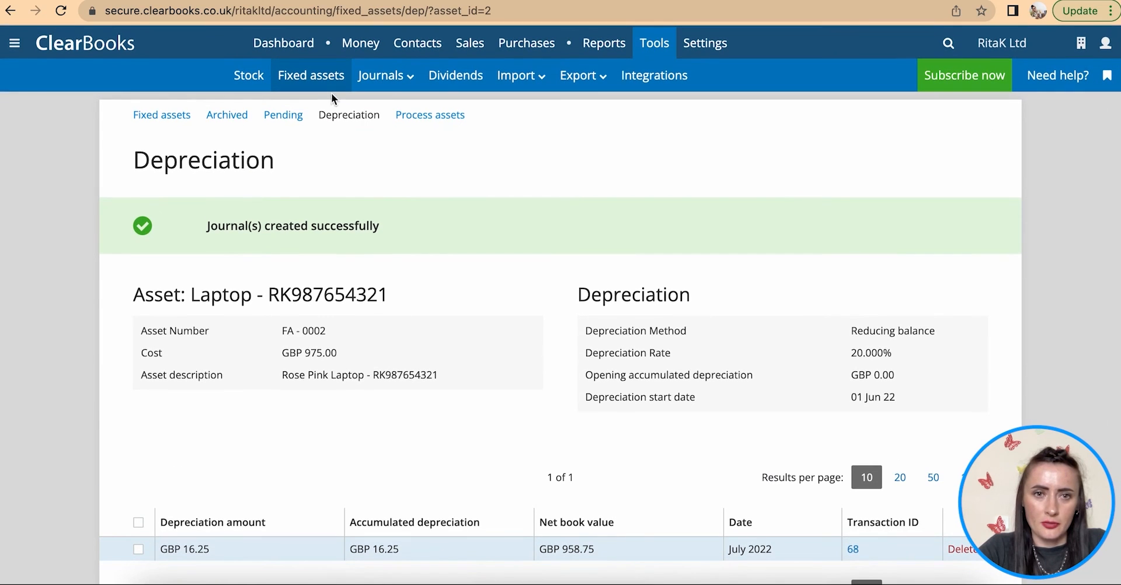
{"action": "left_click", "coordinate": [346, 115]}
{"action": "scroll", "coordinate": [698, 420], "scroll_direction": "down", "scroll_amount": 8}
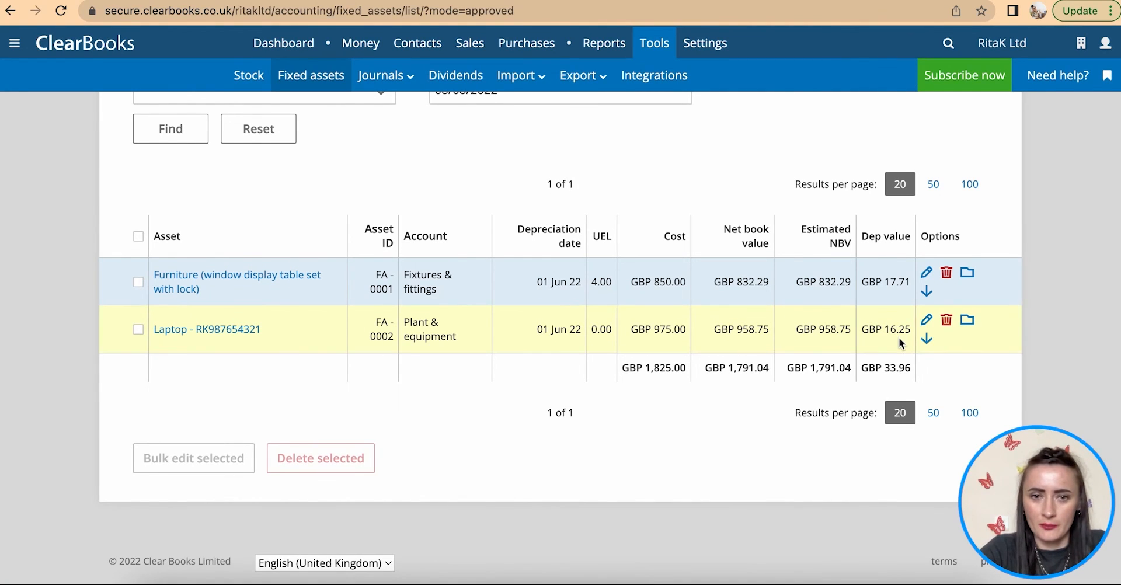
- Open the Laptop asset's depreciation journal (transaction 68), review its debit and credit lines, then go to All journals
{"action": "left_click", "coordinate": [235, 329]}
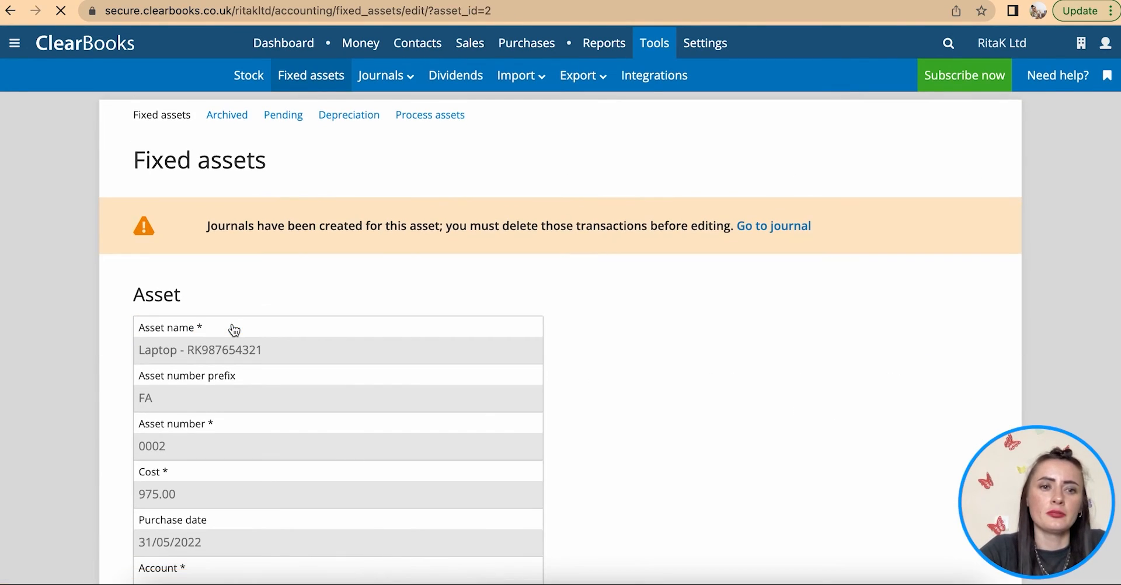
{"action": "scroll", "coordinate": [363, 318], "scroll_direction": "down", "scroll_amount": 10}
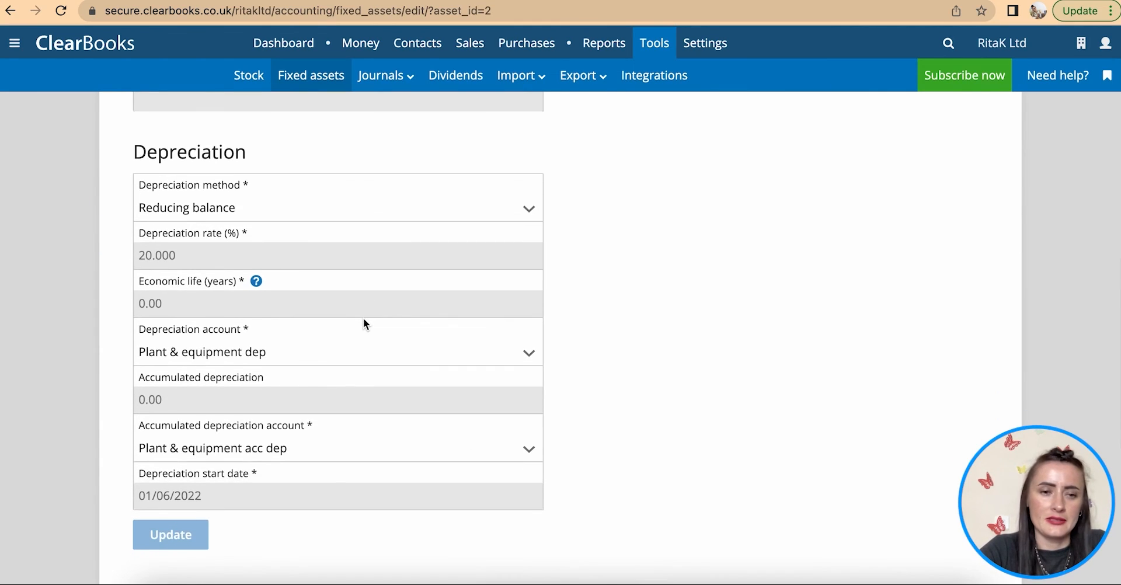
{"action": "scroll", "coordinate": [312, 380], "scroll_direction": "down", "scroll_amount": 6}
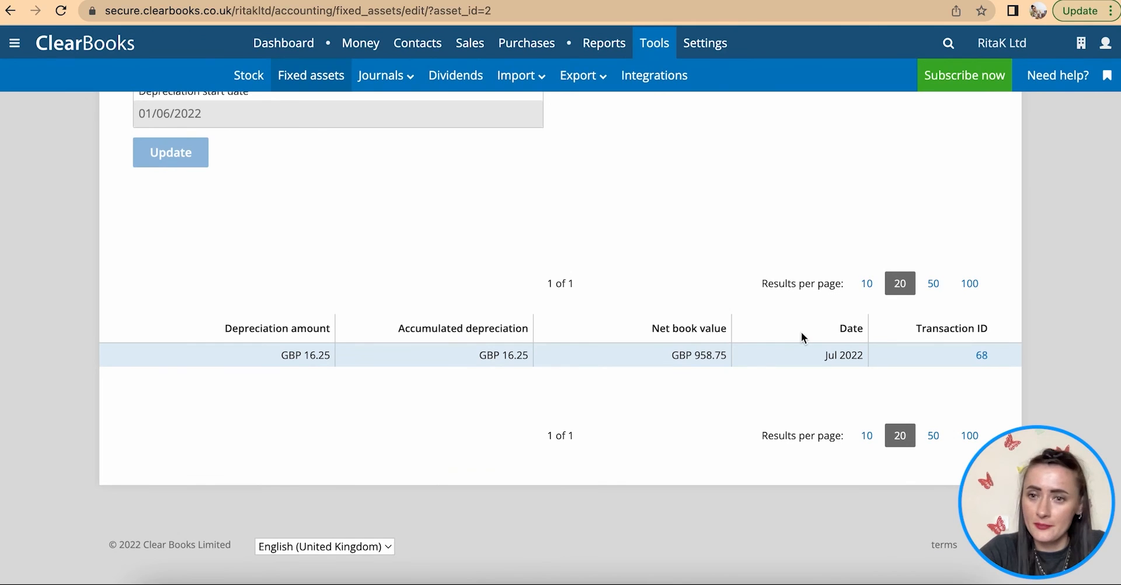
{"action": "left_click", "coordinate": [982, 355]}
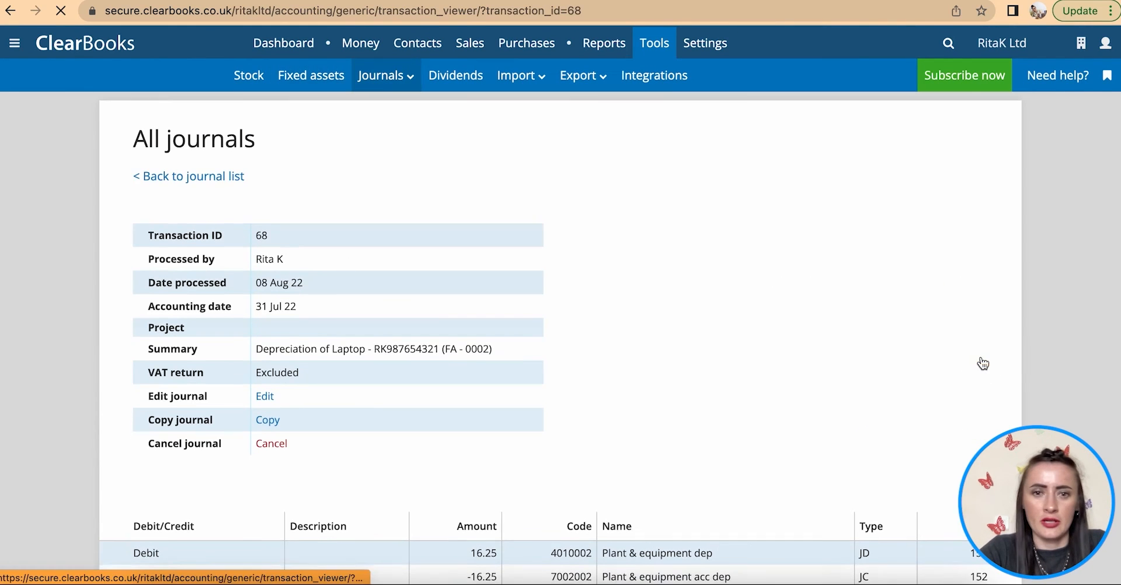
{"action": "scroll", "coordinate": [729, 289], "scroll_direction": "down", "scroll_amount": 3}
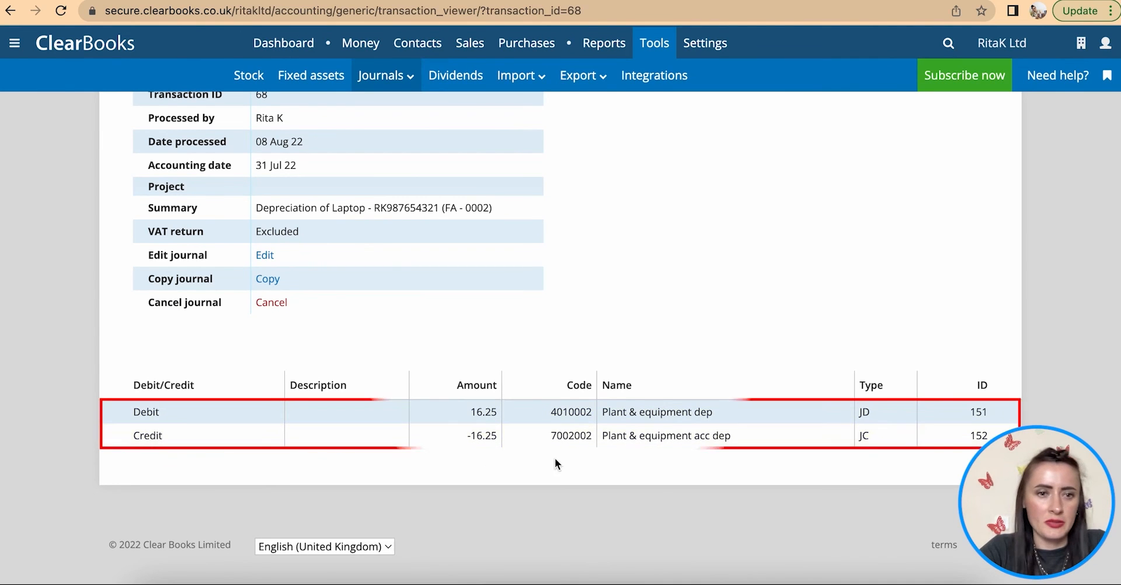
{"action": "scroll", "coordinate": [560, 350], "scroll_direction": "up", "scroll_amount": 3}
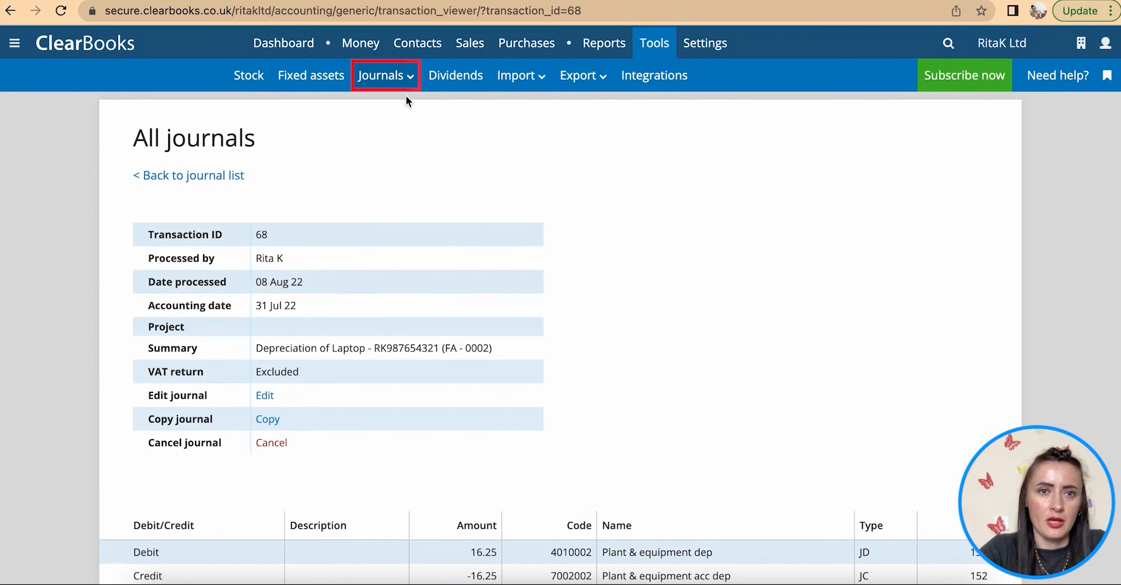
{"action": "left_click", "coordinate": [375, 78]}
{"action": "left_click", "coordinate": [388, 116]}
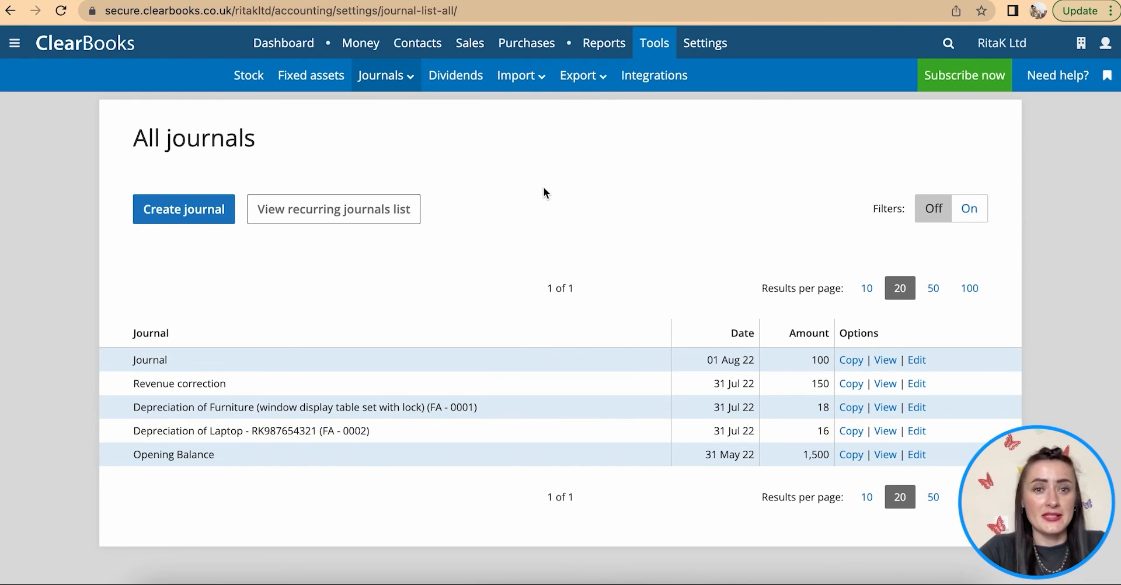
- Check the fixed assets register's GBP 33.96 accumulated depreciation, then head to Contacts > Customers
{"action": "left_click", "coordinate": [301, 77]}
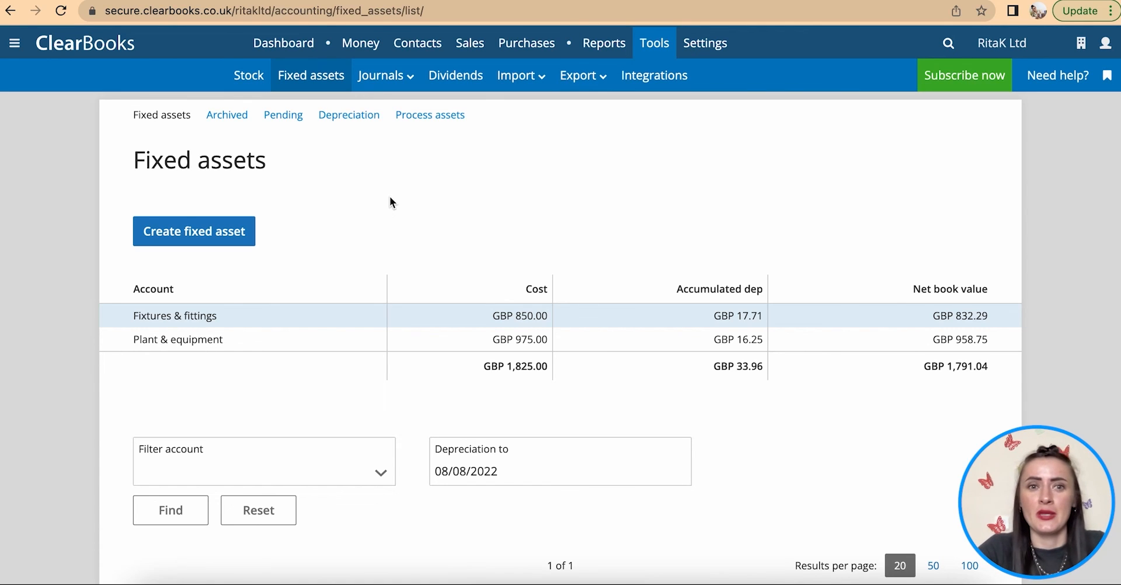
{"action": "mouse_move", "coordinate": [416, 46]}
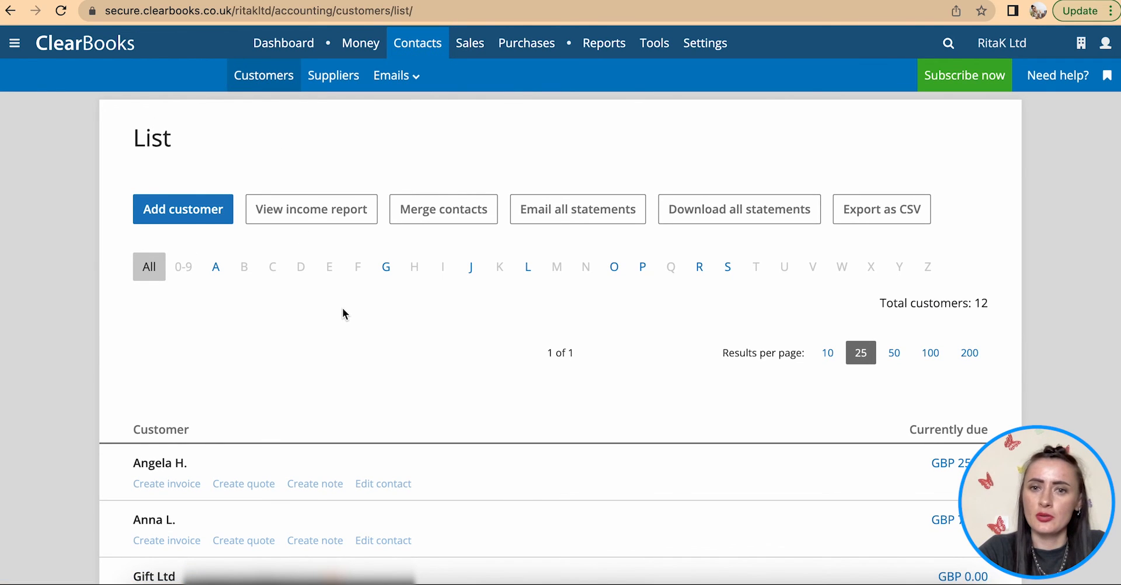
- Filter customers by G, open Gift Ltd, and view its full customer statement
{"action": "scroll", "coordinate": [343, 313], "scroll_direction": "down", "scroll_amount": 2}
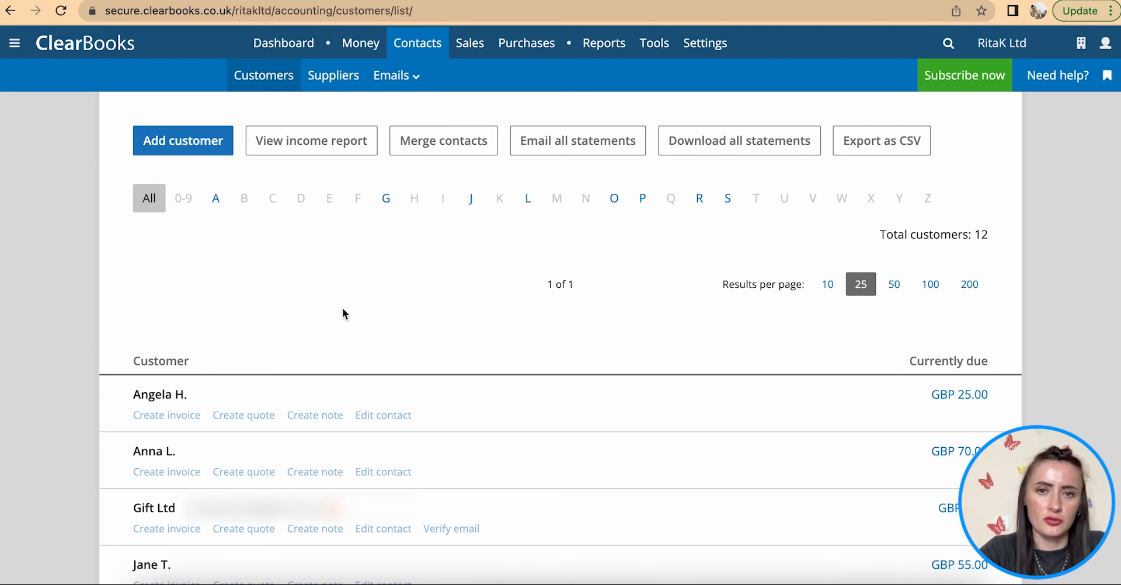
{"action": "left_click", "coordinate": [386, 198]}
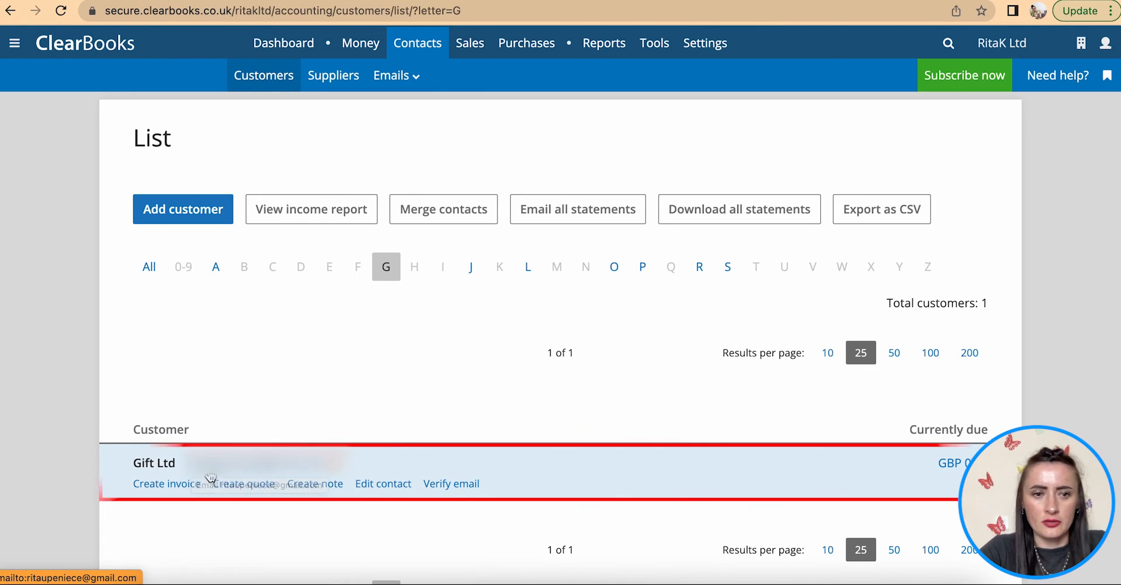
{"action": "left_click", "coordinate": [159, 468]}
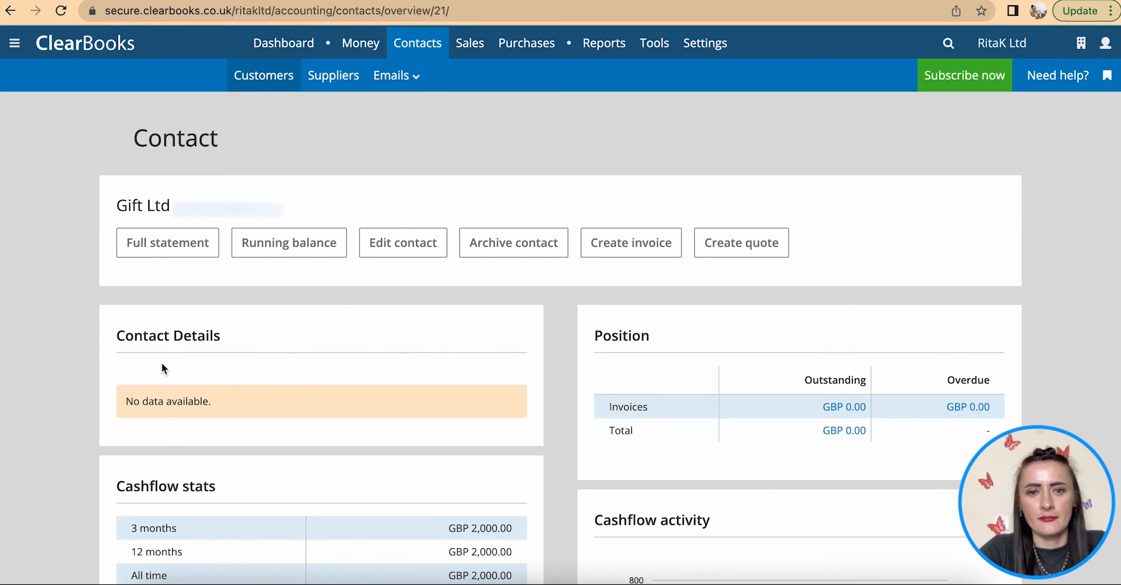
{"action": "scroll", "coordinate": [160, 362], "scroll_direction": "down", "scroll_amount": 1}
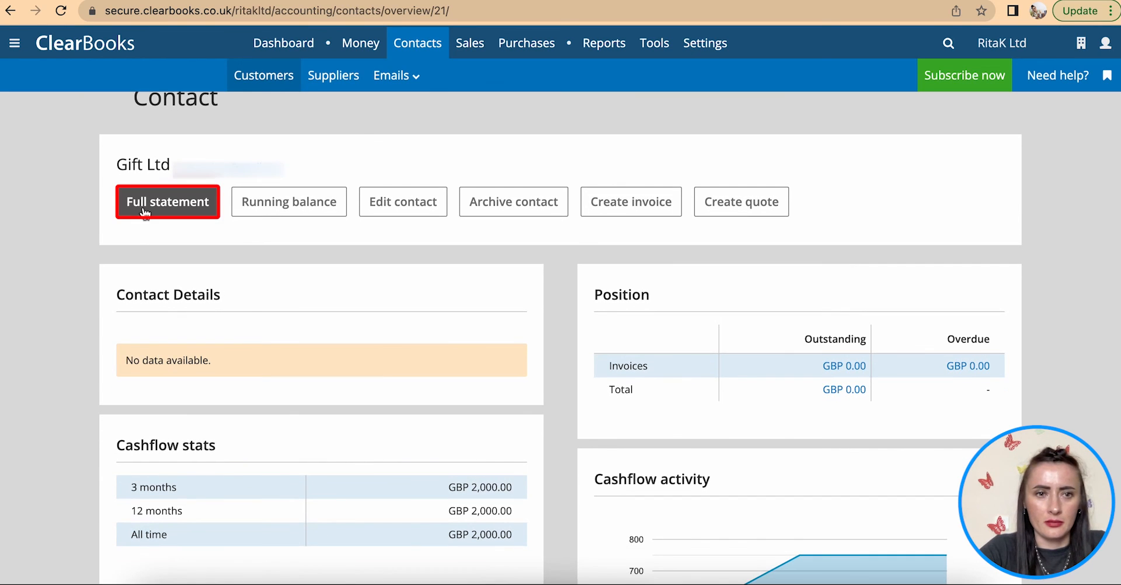
{"action": "left_click", "coordinate": [143, 209]}
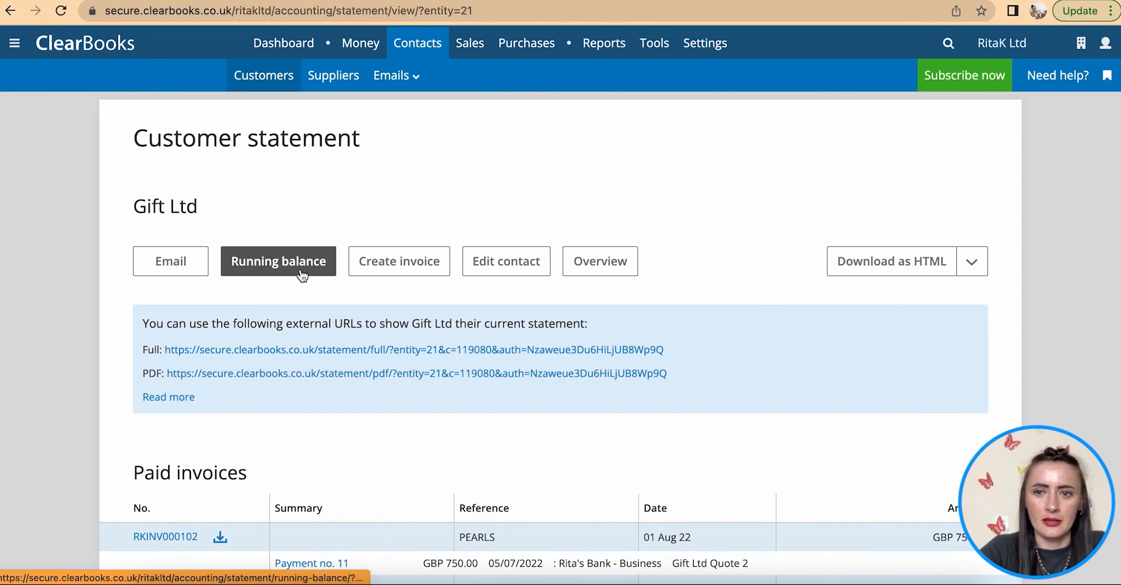
{"action": "scroll", "coordinate": [301, 274], "scroll_direction": "down", "scroll_amount": 5}
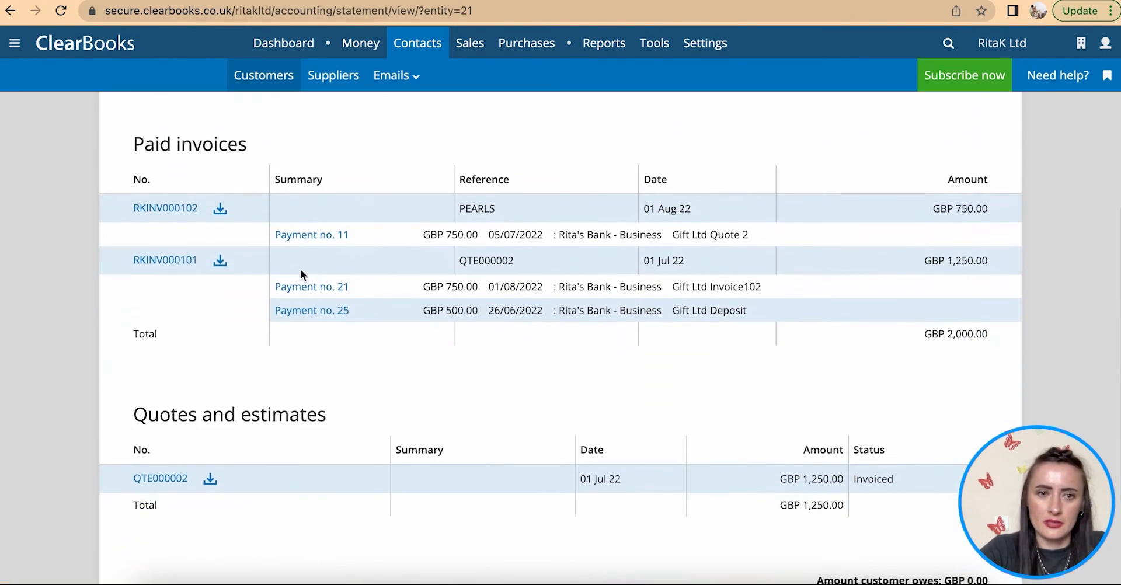
{"action": "scroll", "coordinate": [301, 274], "scroll_direction": "down", "scroll_amount": 1}
{"action": "scroll", "coordinate": [301, 269], "scroll_direction": "up", "scroll_amount": 5}
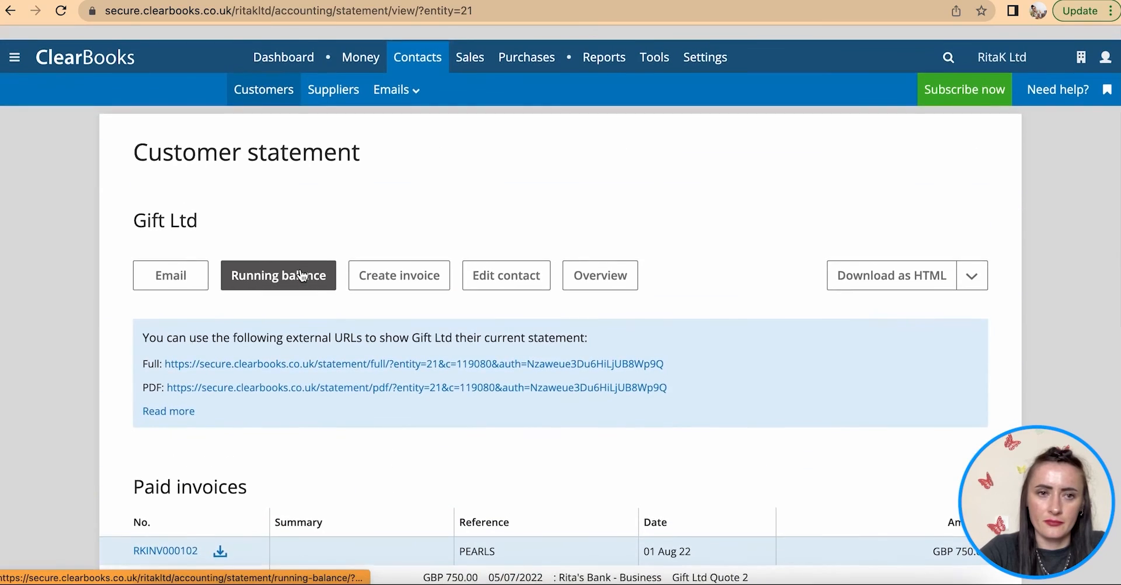
- Open the statement as a PDF, review it, then return to the statement page
{"action": "left_click", "coordinate": [171, 267]}
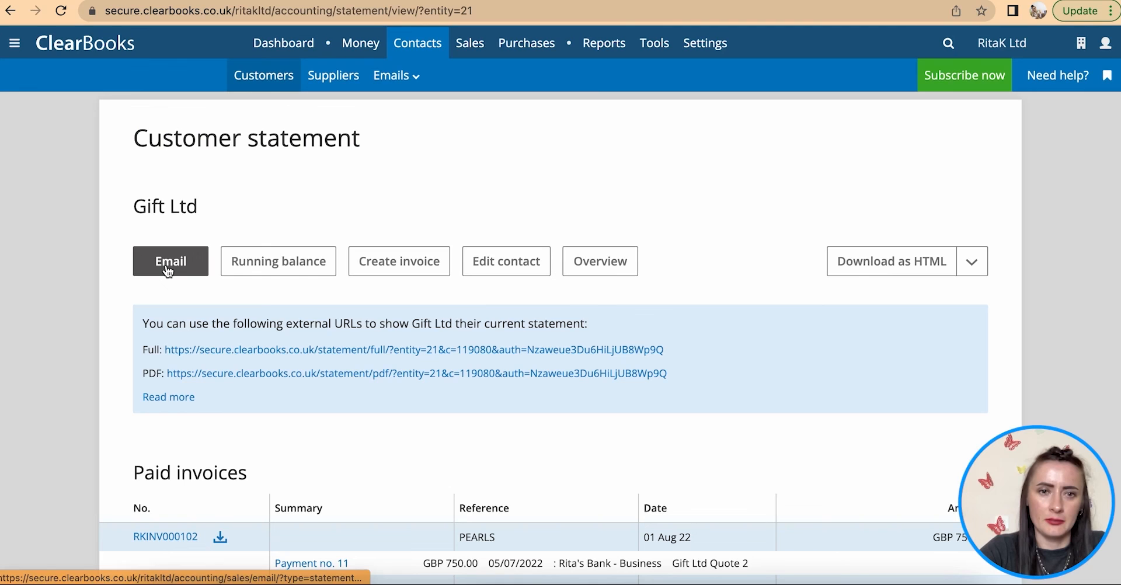
{"action": "left_click", "coordinate": [972, 267]}
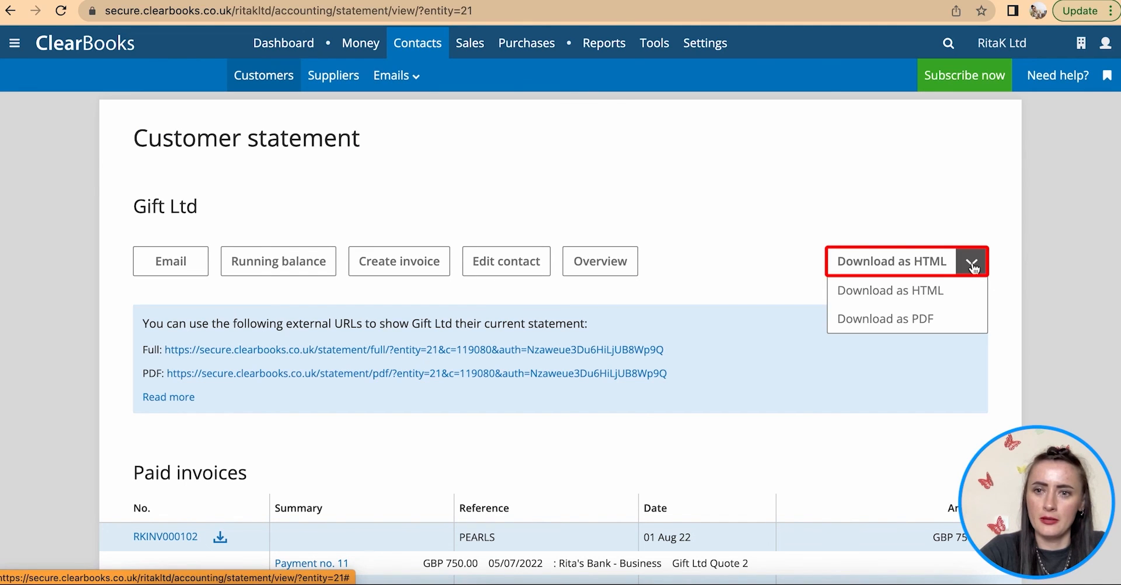
{"action": "left_click", "coordinate": [927, 320]}
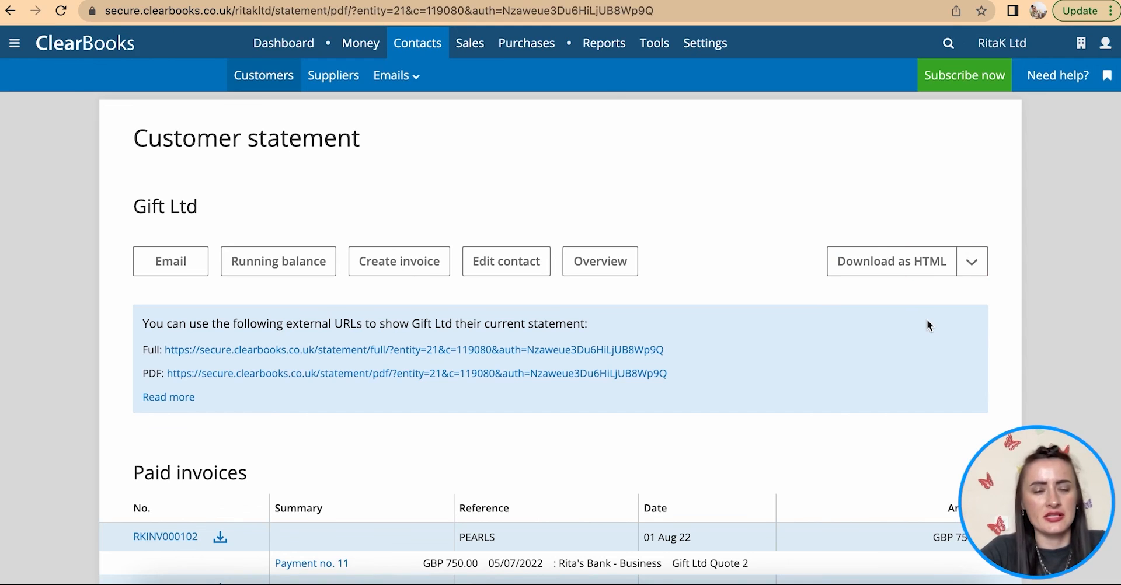
{"action": "scroll", "coordinate": [819, 376], "scroll_direction": "down", "scroll_amount": 7}
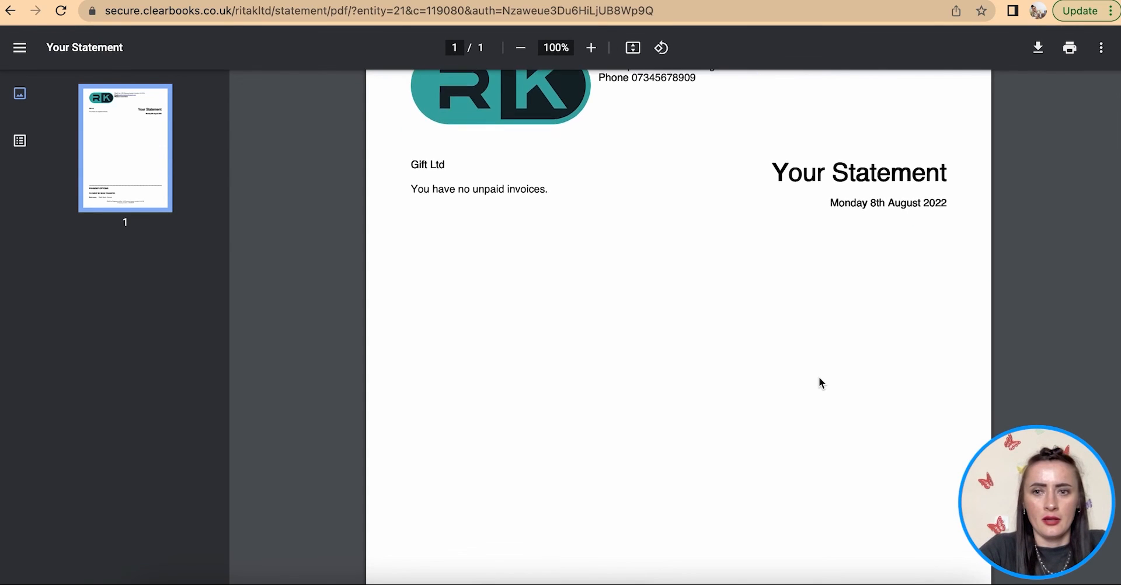
{"action": "scroll", "coordinate": [818, 383], "scroll_direction": "up", "scroll_amount": 7}
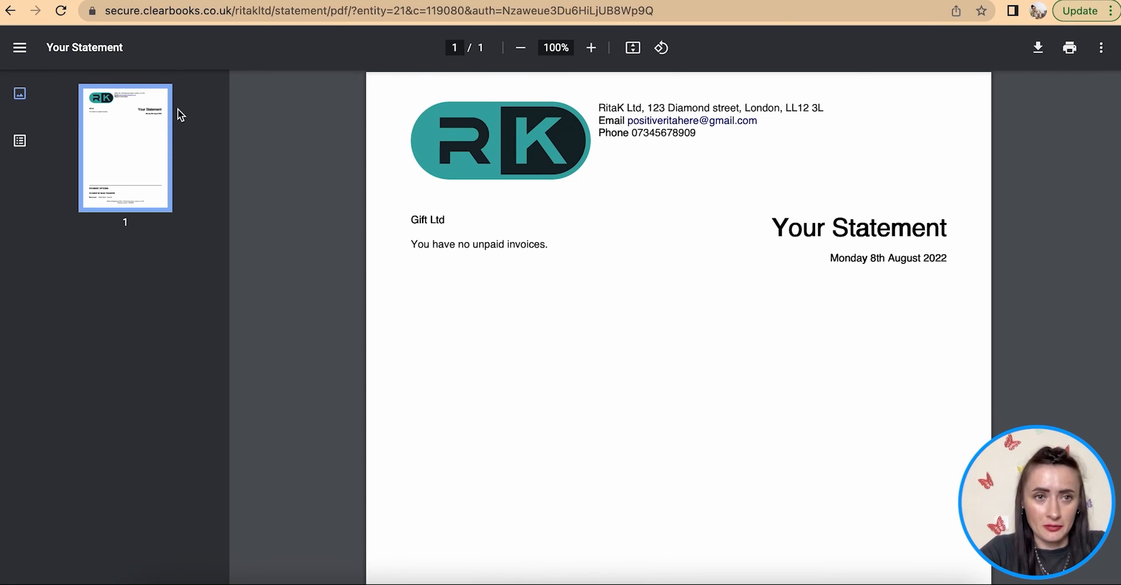
{"action": "left_click", "coordinate": [10, 11]}
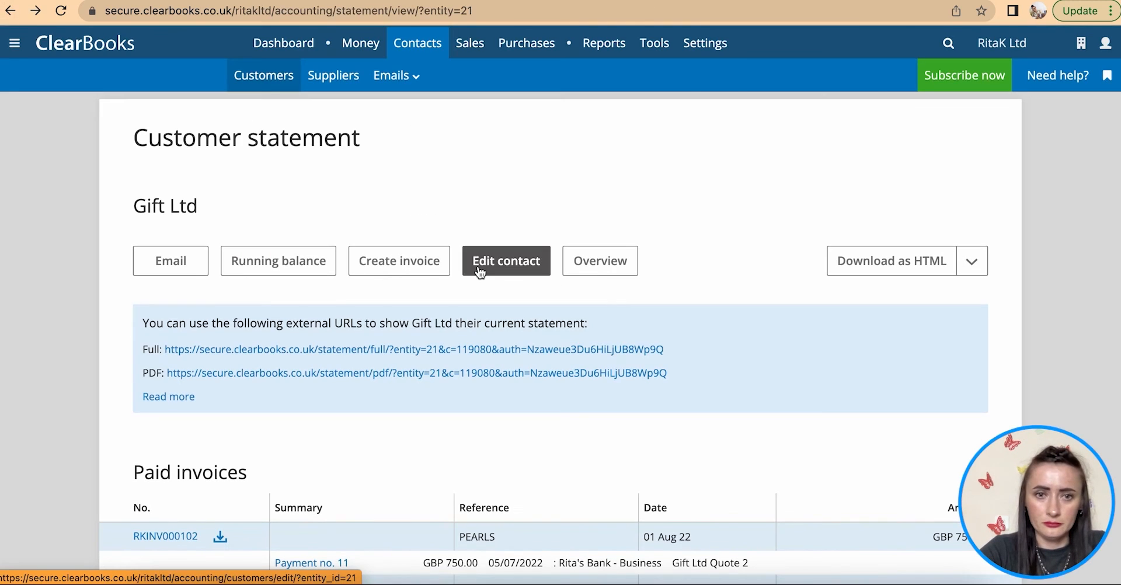
{"action": "scroll", "coordinate": [650, 351], "scroll_direction": "down", "scroll_amount": 1}
{"action": "scroll", "coordinate": [650, 370], "scroll_direction": "down", "scroll_amount": 1}
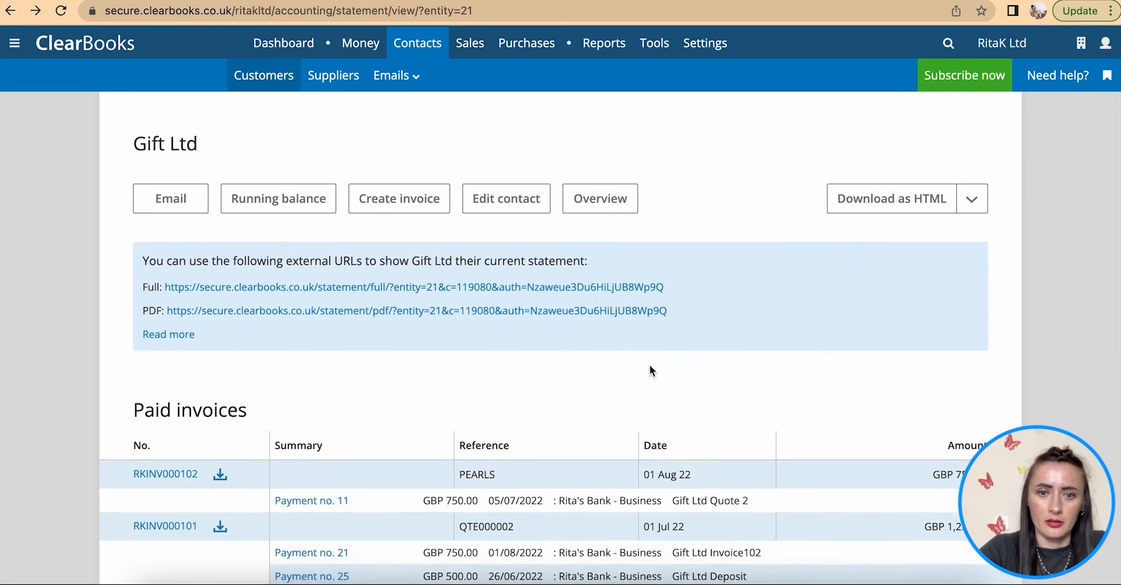
{"action": "scroll", "coordinate": [440, 256], "scroll_direction": "up", "scroll_amount": 2}
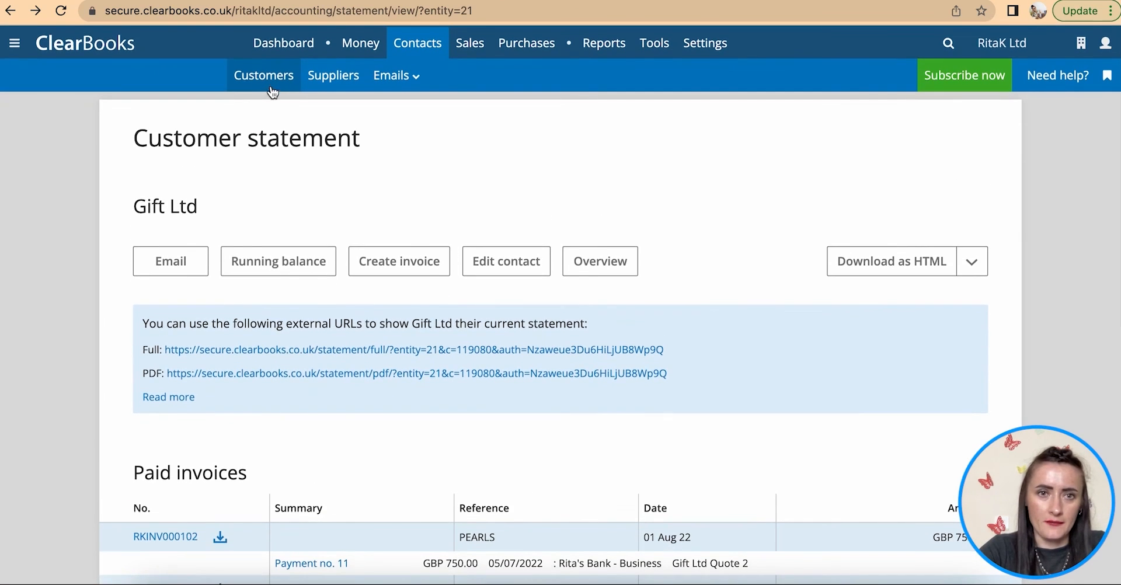
- Filter the customer list to J and open that customer's contact overview
{"action": "left_click", "coordinate": [262, 76]}
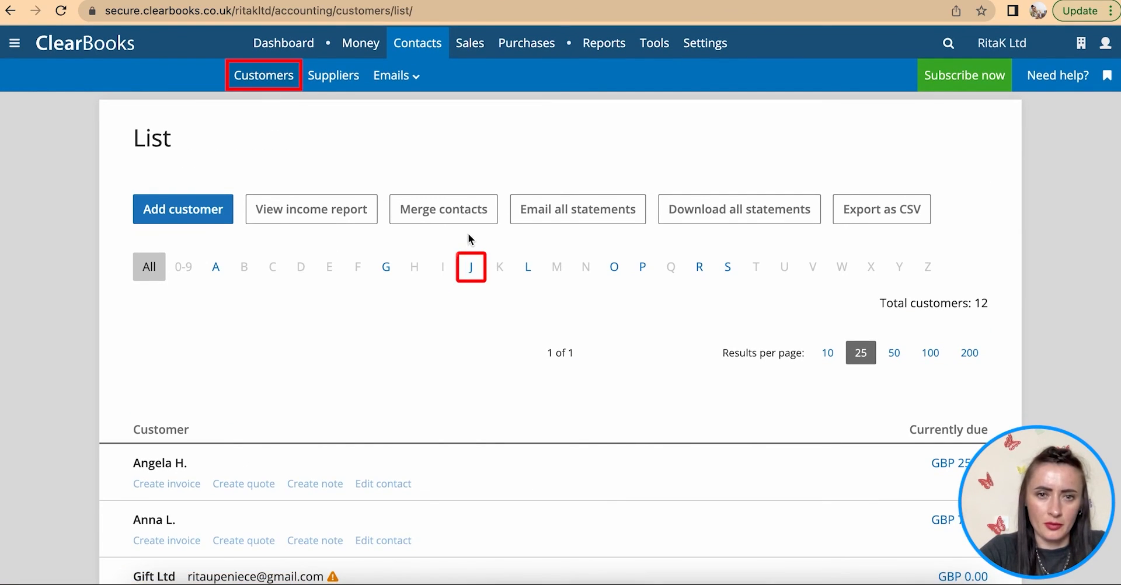
{"action": "left_click", "coordinate": [471, 267]}
{"action": "scroll", "coordinate": [482, 425], "scroll_direction": "down", "scroll_amount": 1}
{"action": "left_click", "coordinate": [145, 411]}
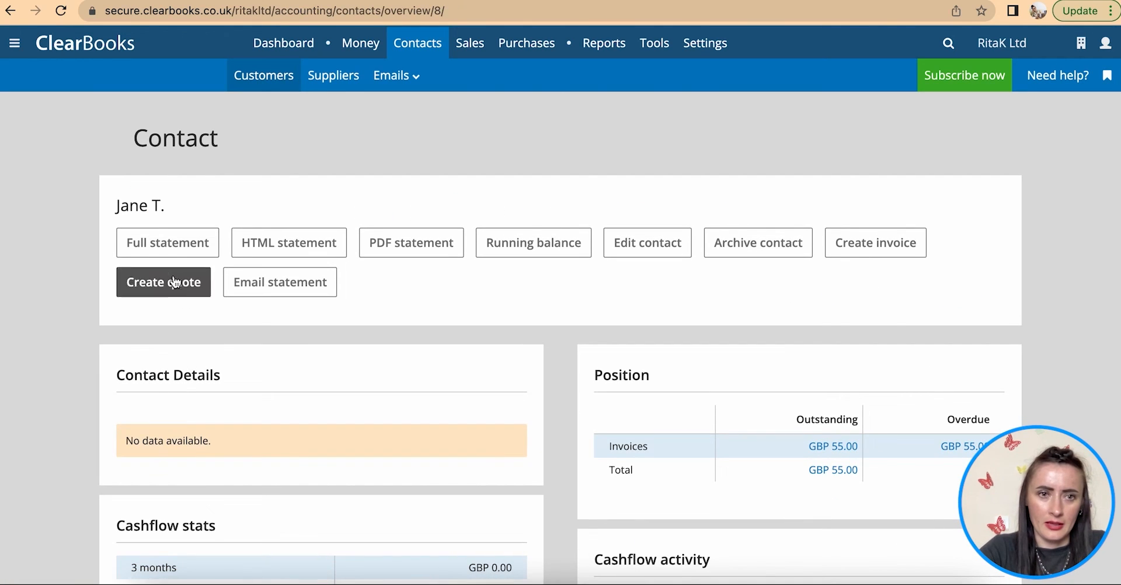
- View the customer's full statement as a PDF showing GBP 55.00 unpaid, then return to Customers
{"action": "left_click", "coordinate": [165, 246]}
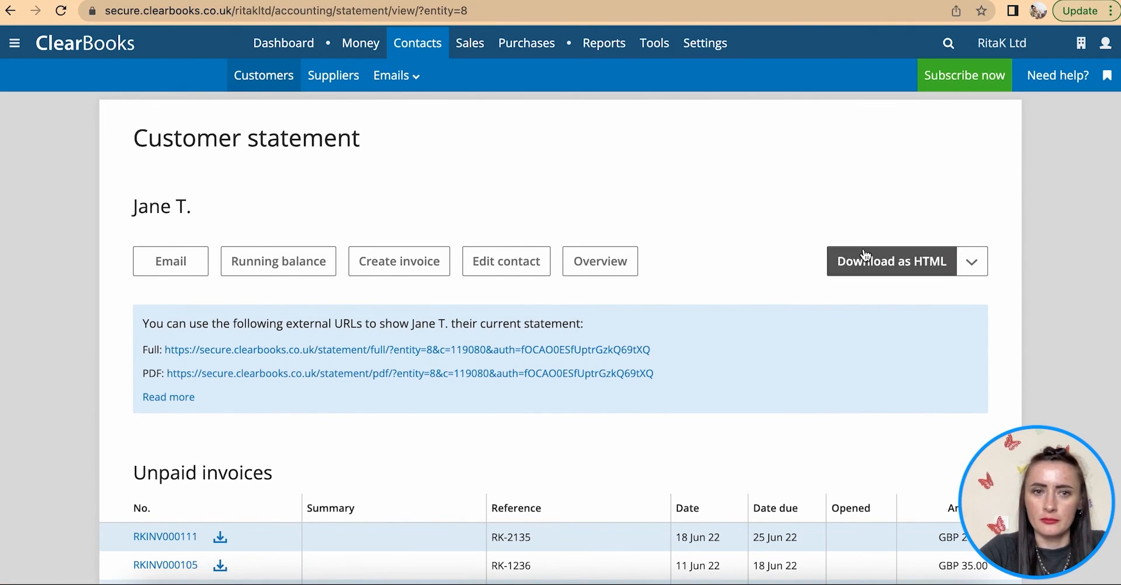
{"action": "left_click", "coordinate": [972, 261]}
{"action": "left_click", "coordinate": [937, 320]}
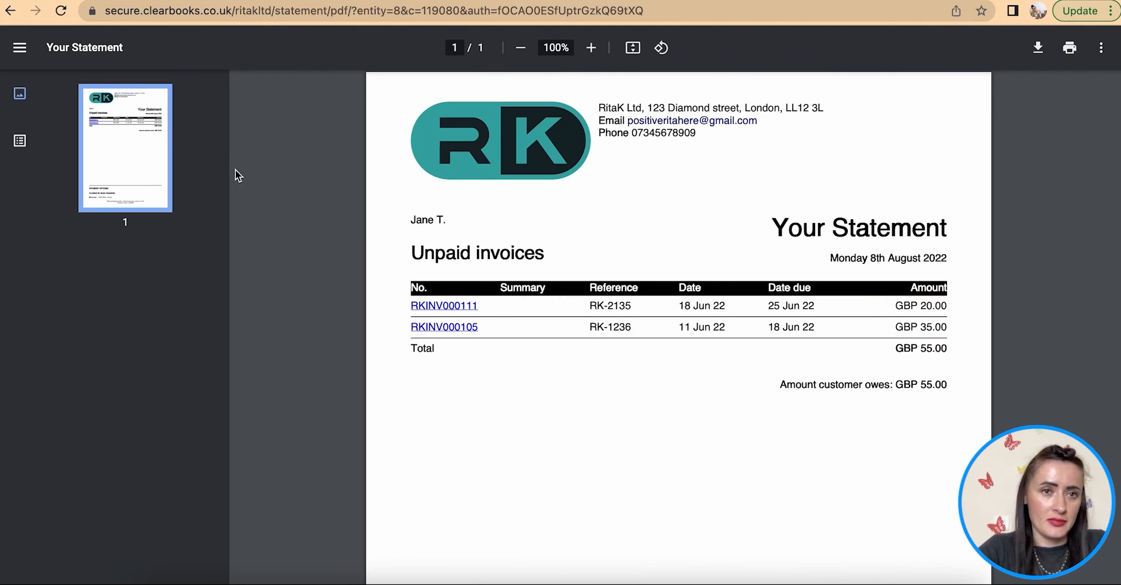
{"action": "left_click", "coordinate": [10, 11]}
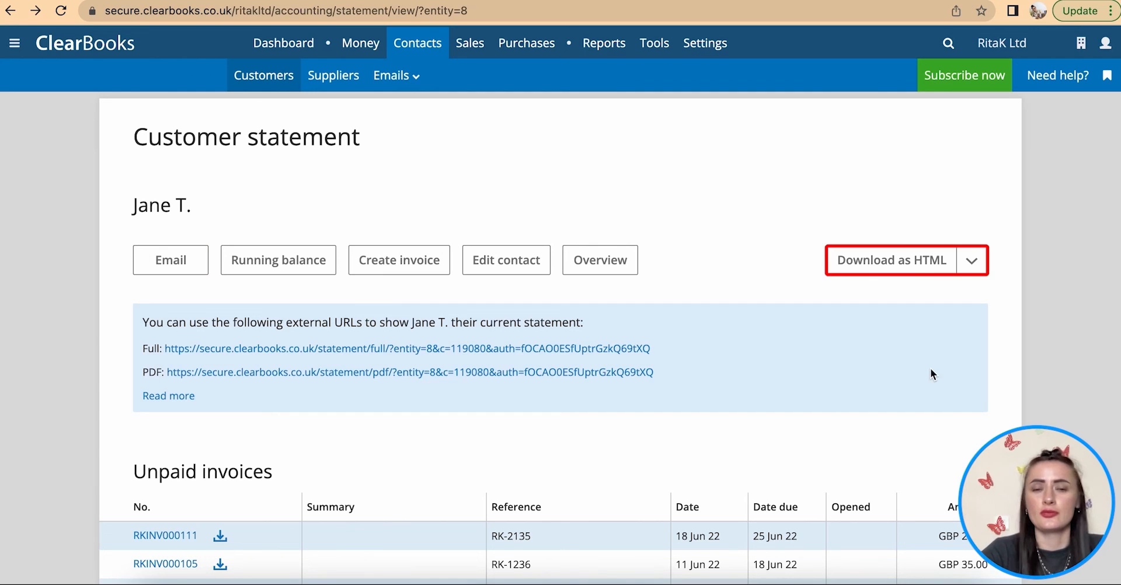
{"action": "left_click", "coordinate": [254, 80]}
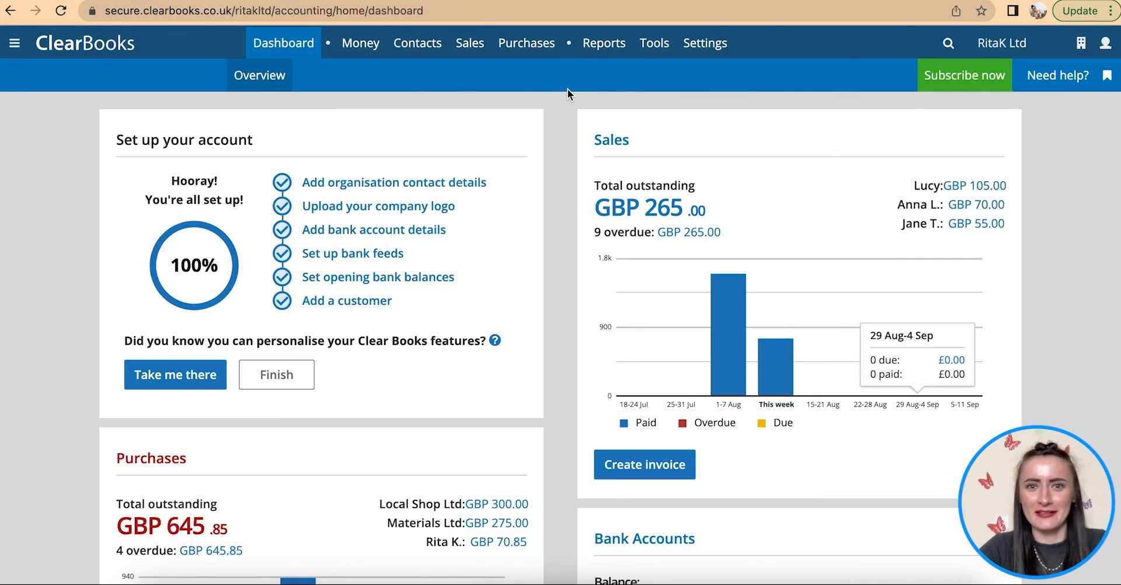
- Show the dashboard with GBP 265.00 overdue sales and GBP 645.85 overdue purchases
{"action": "mouse_move", "coordinate": [605, 47]}
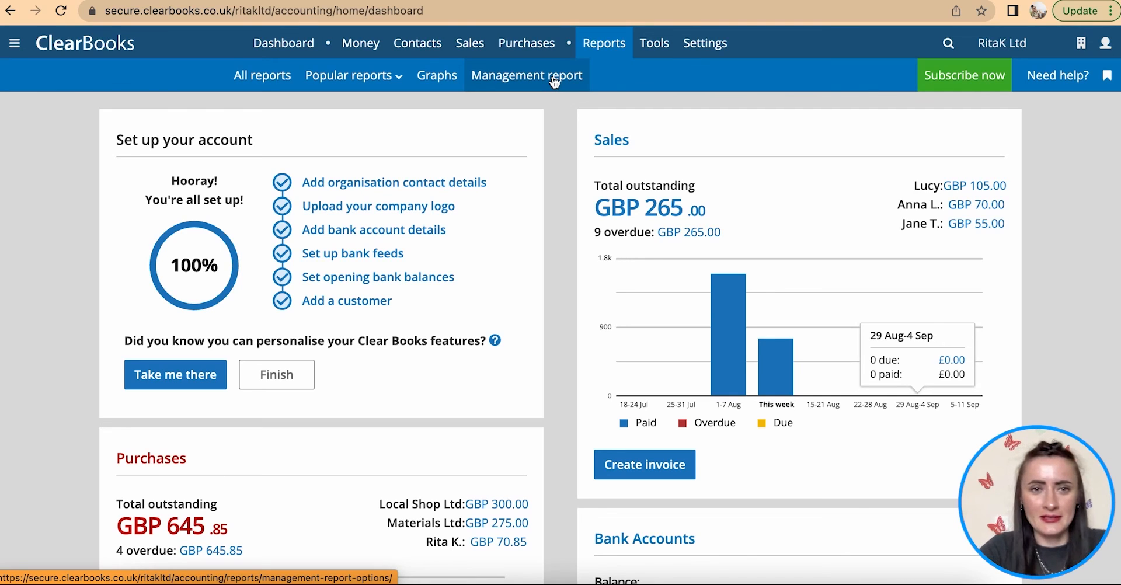
- Open All reports and highlight, then clear, the Aged debtors entry under Customers
{"action": "left_click", "coordinate": [248, 85]}
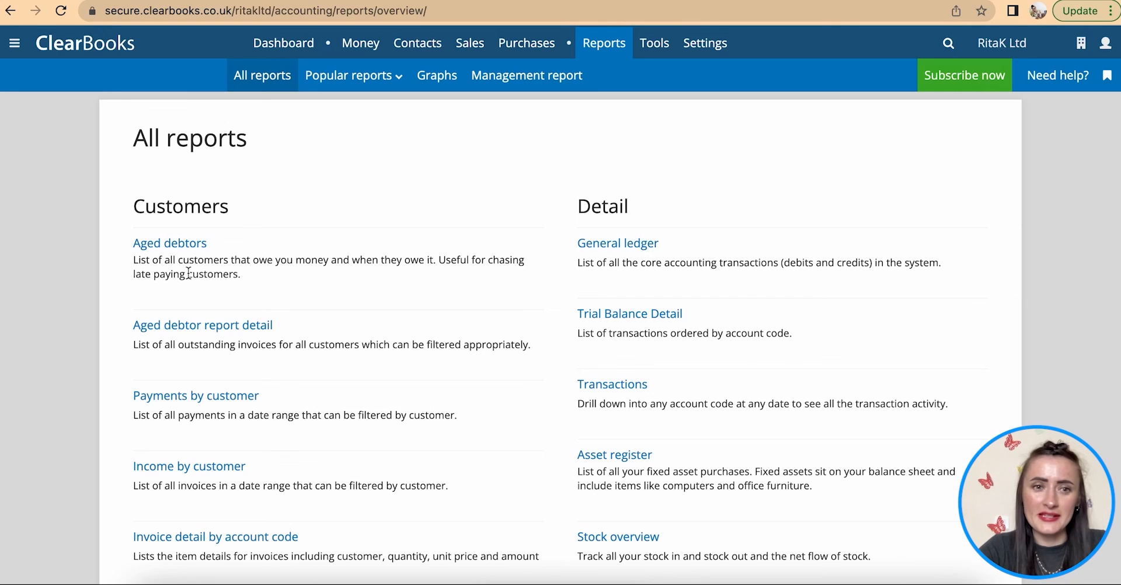
{"action": "left_click_drag", "start_coordinate": [261, 278], "coordinate": [133, 268]}
{"action": "left_click", "coordinate": [328, 285]}
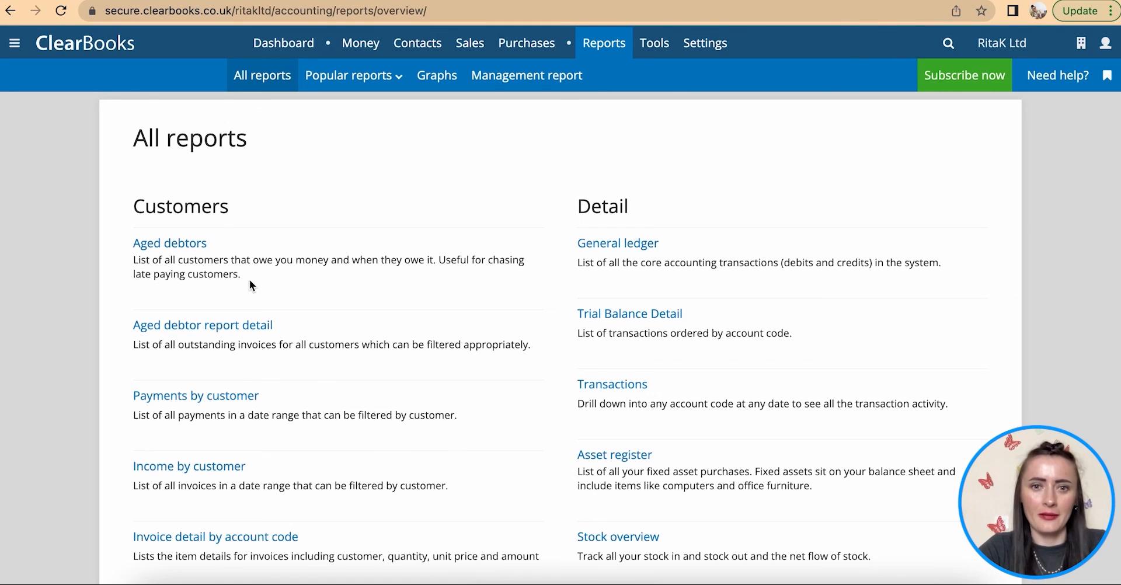
- Open Aged debtors and drill into the first customer's 25.00 in the 31-60 days column
{"action": "left_click", "coordinate": [163, 249]}
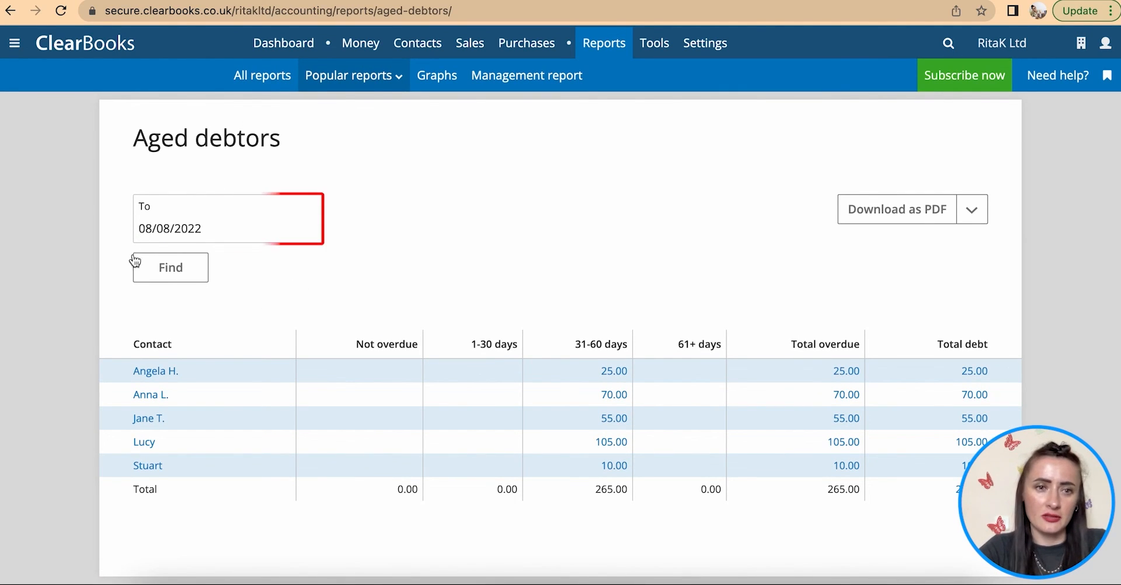
{"action": "scroll", "coordinate": [415, 268], "scroll_direction": "down", "scroll_amount": 2}
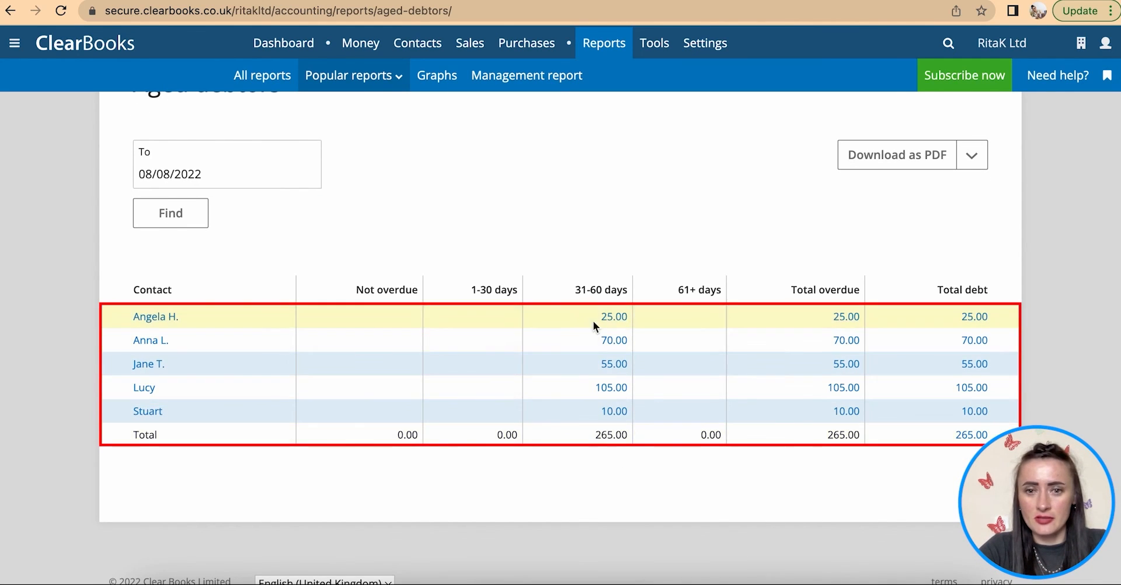
{"action": "scroll", "coordinate": [594, 432], "scroll_direction": "up", "scroll_amount": 1}
{"action": "scroll", "coordinate": [595, 431], "scroll_direction": "up", "scroll_amount": 1}
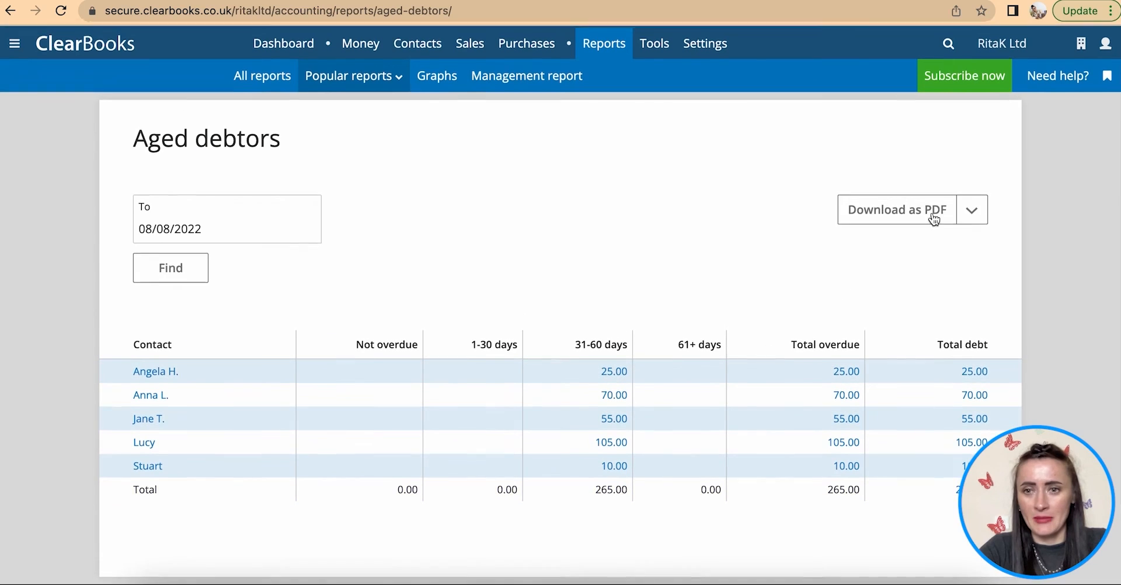
{"action": "left_click", "coordinate": [971, 215]}
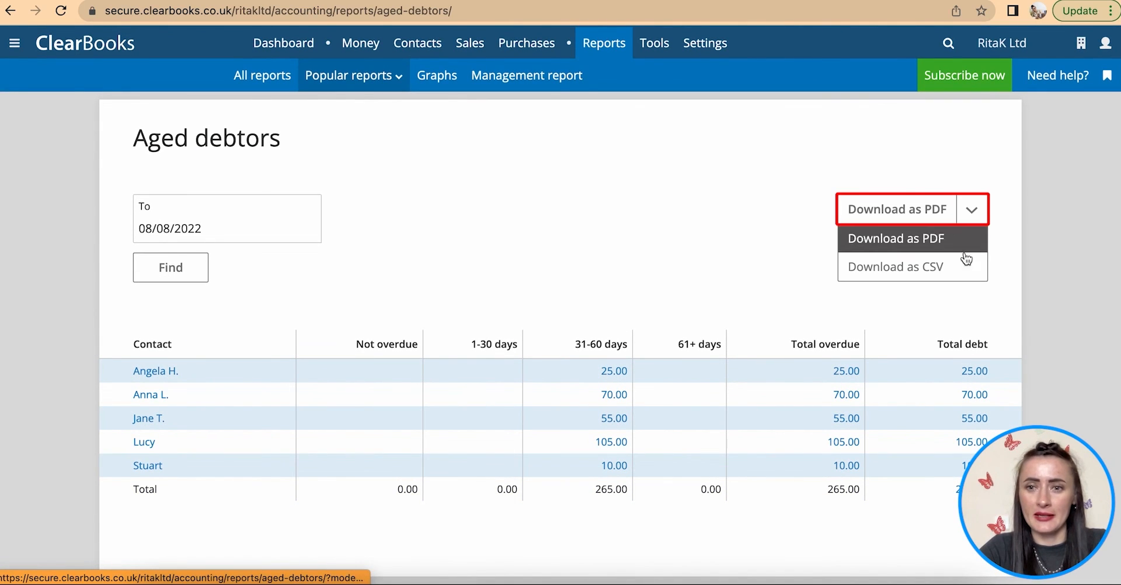
{"action": "left_click", "coordinate": [554, 252]}
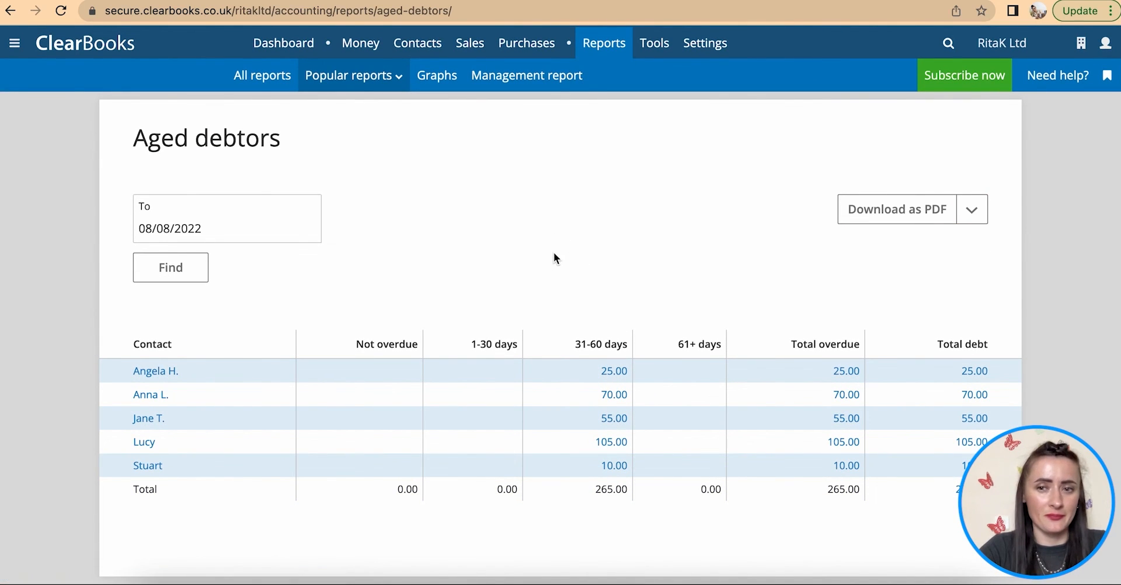
{"action": "left_click", "coordinate": [612, 375]}
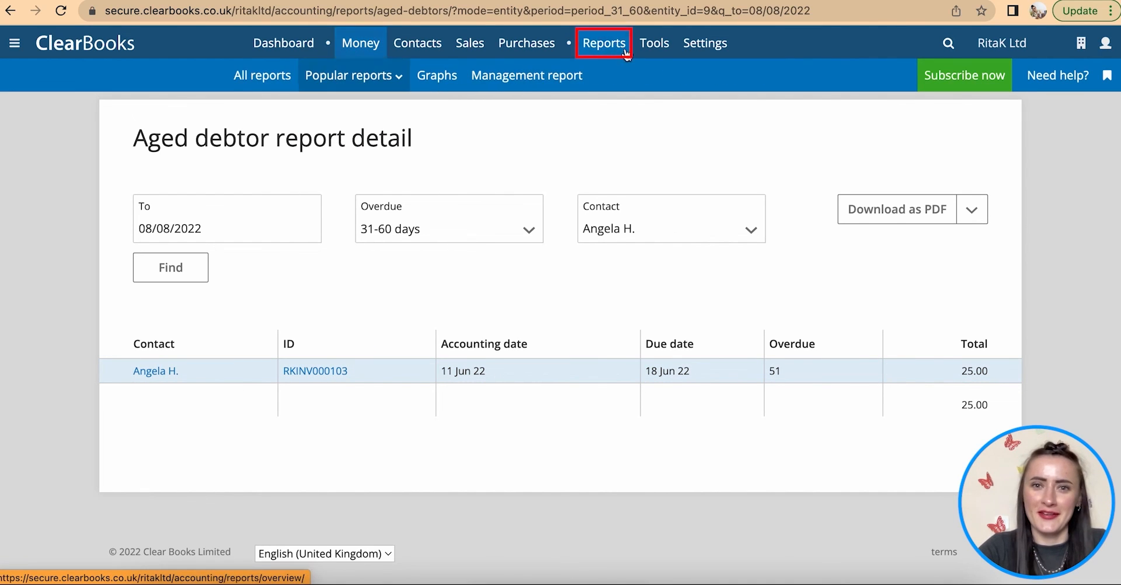
- Return to All reports, scroll to the Detail section and open the Asset register
{"action": "left_click", "coordinate": [262, 82]}
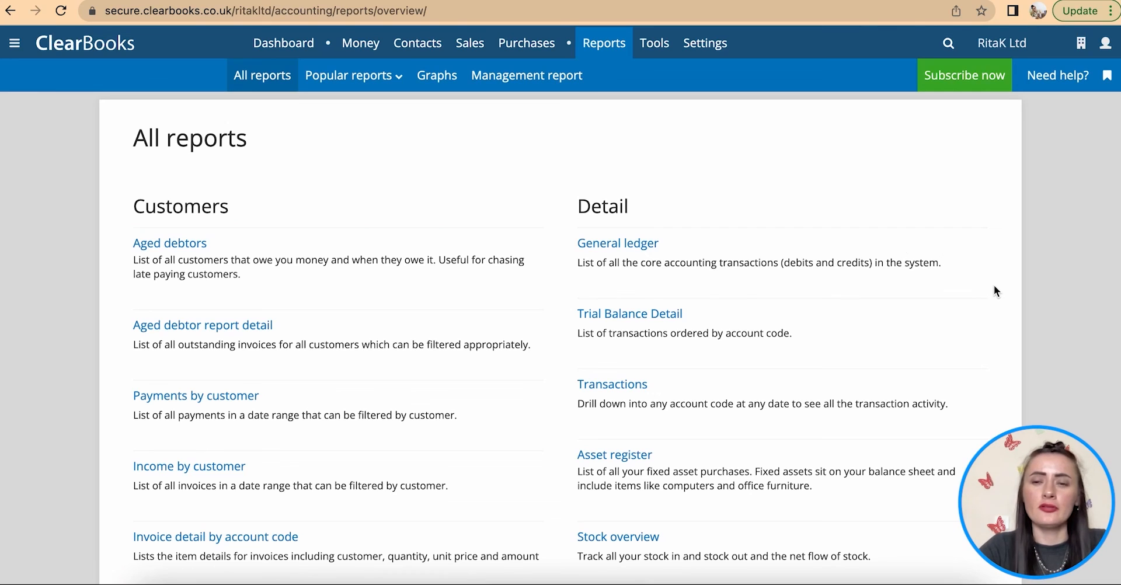
{"action": "scroll", "coordinate": [996, 290], "scroll_direction": "down", "scroll_amount": 2}
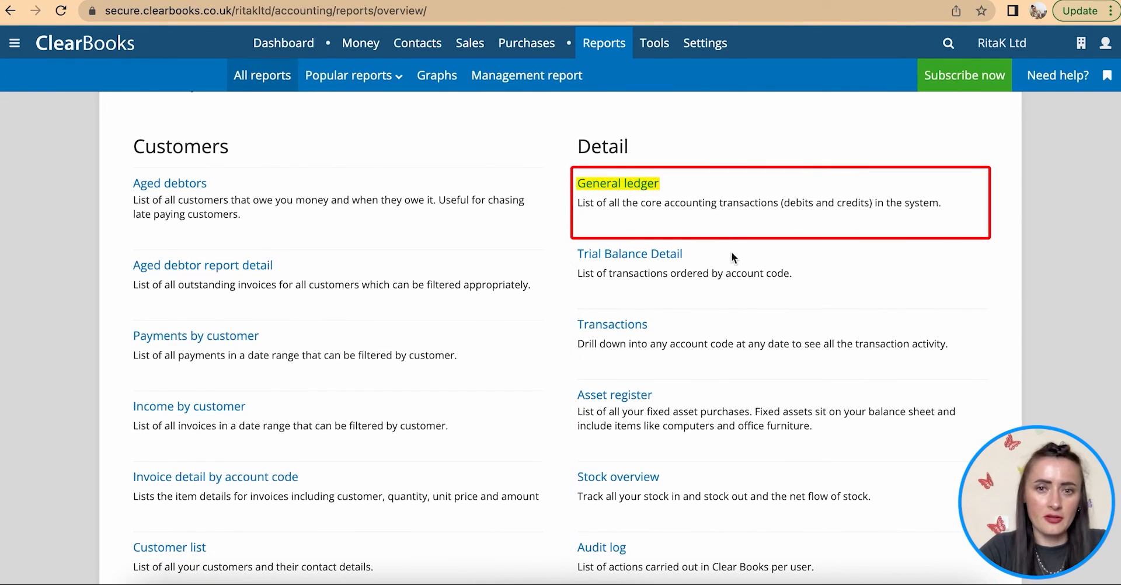
{"action": "scroll", "coordinate": [692, 357], "scroll_direction": "down", "scroll_amount": 1}
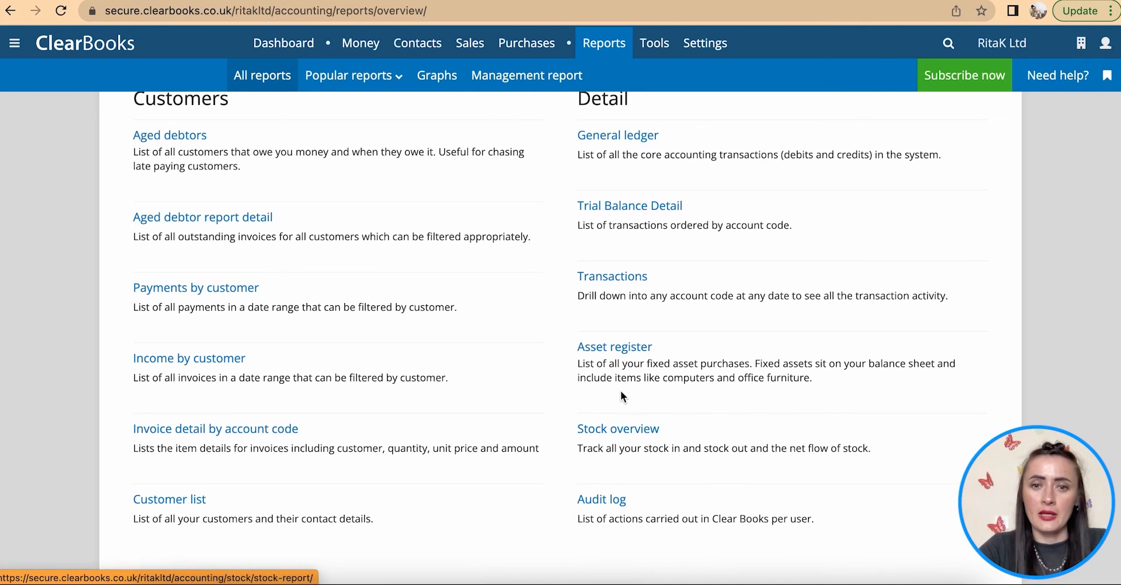
{"action": "left_click", "coordinate": [602, 350]}
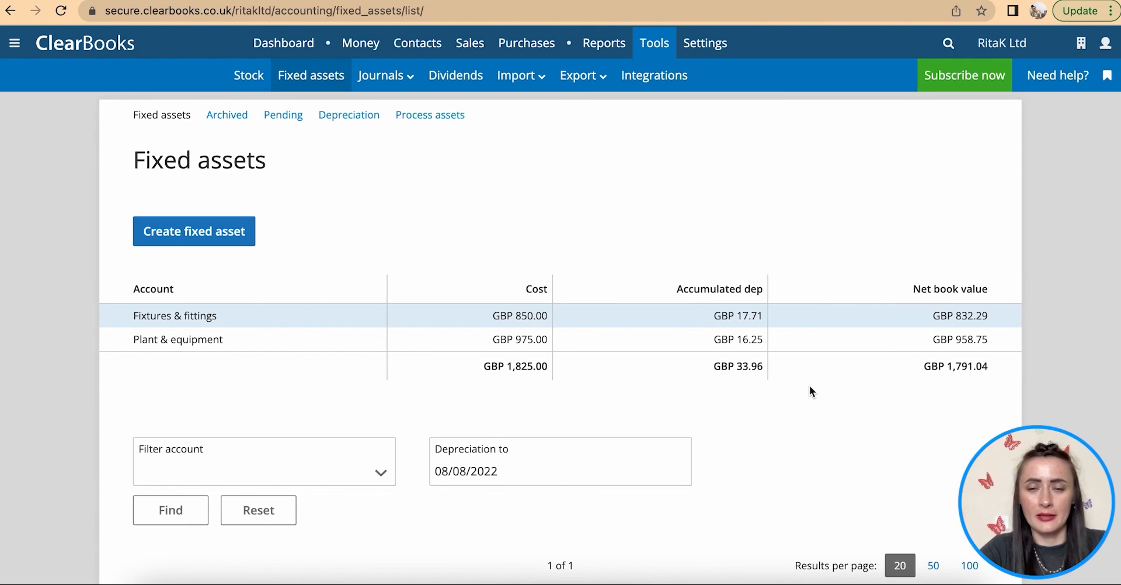
- Scroll through the fixed assets: Furniture at GBP 832.29 and Laptop at GBP 958.75 net book value
{"action": "scroll", "coordinate": [809, 387], "scroll_direction": "down", "scroll_amount": 2}
{"action": "scroll", "coordinate": [809, 385], "scroll_direction": "down", "scroll_amount": 5}
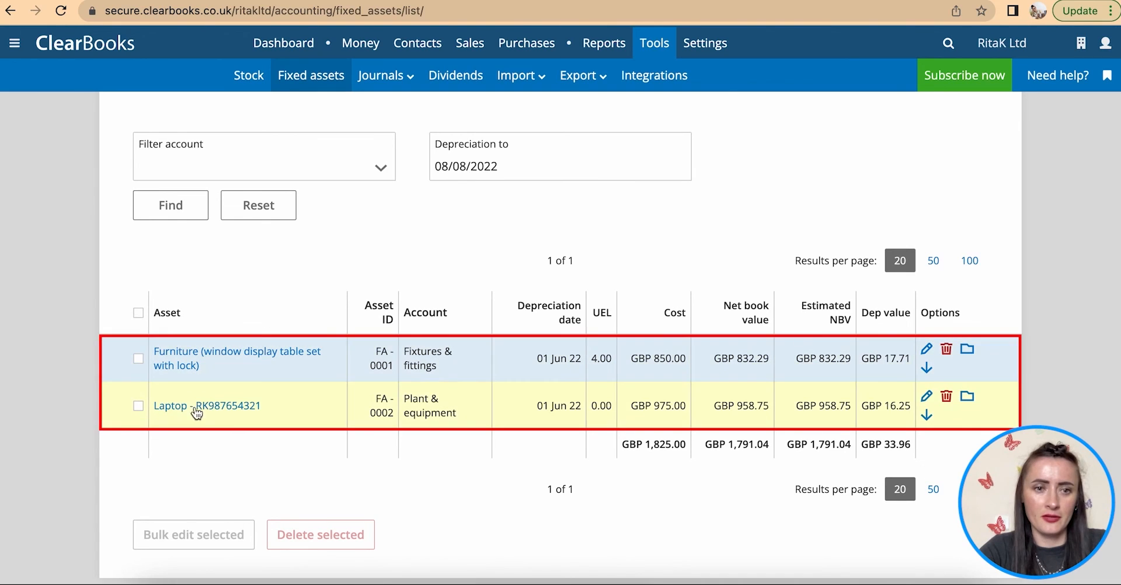
{"action": "scroll", "coordinate": [198, 419], "scroll_direction": "up", "scroll_amount": 7}
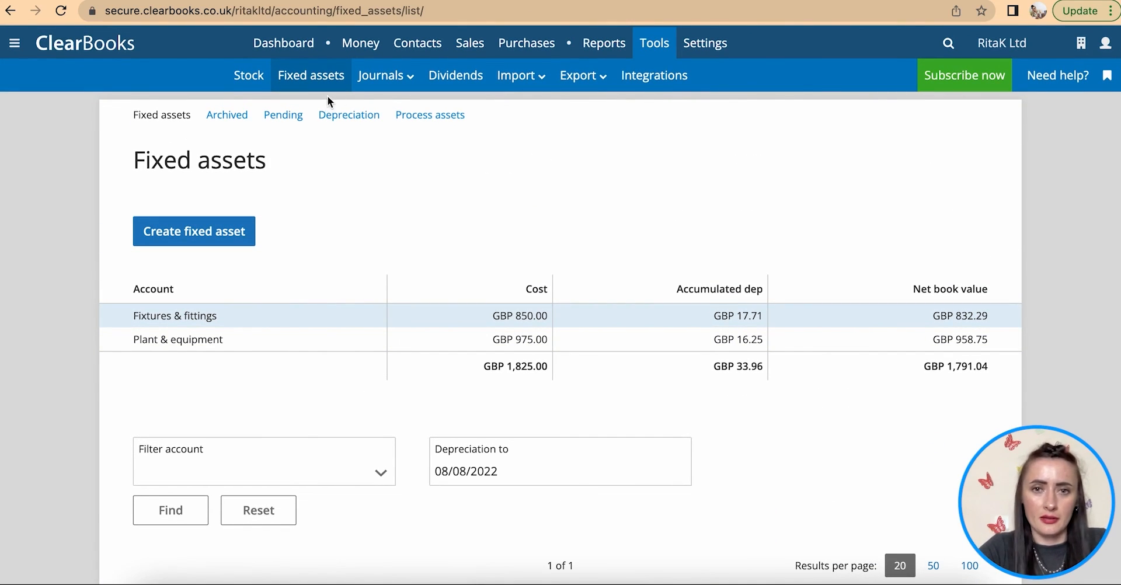
- Return to All reports and scroll through the Suppliers and Financials report lists
{"action": "mouse_move", "coordinate": [604, 44]}
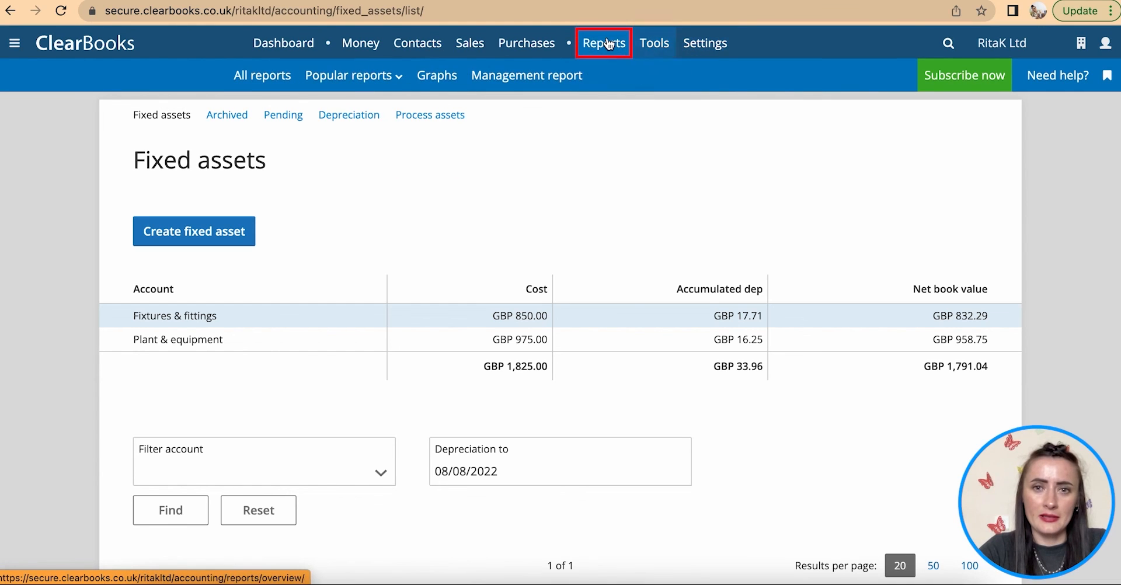
{"action": "left_click", "coordinate": [273, 80]}
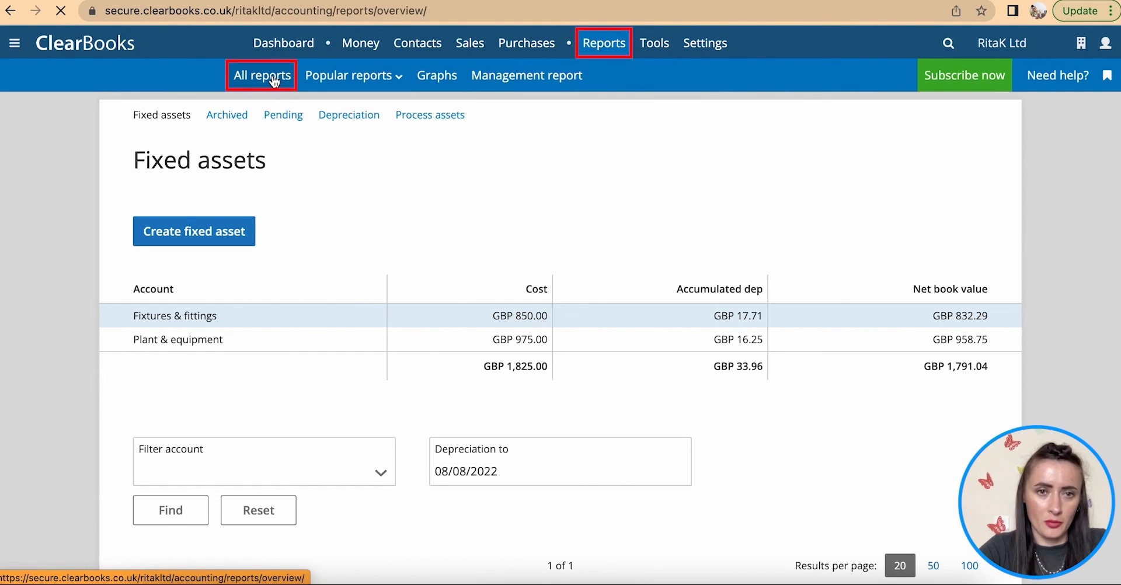
{"action": "scroll", "coordinate": [618, 354], "scroll_direction": "down", "scroll_amount": 2}
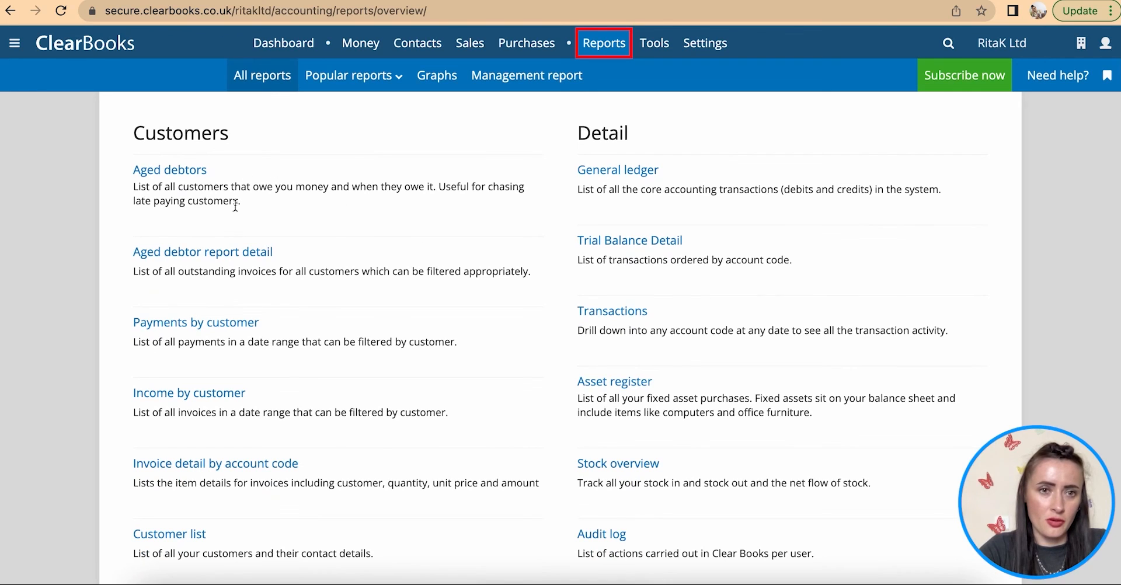
{"action": "scroll", "coordinate": [257, 394], "scroll_direction": "down", "scroll_amount": 2}
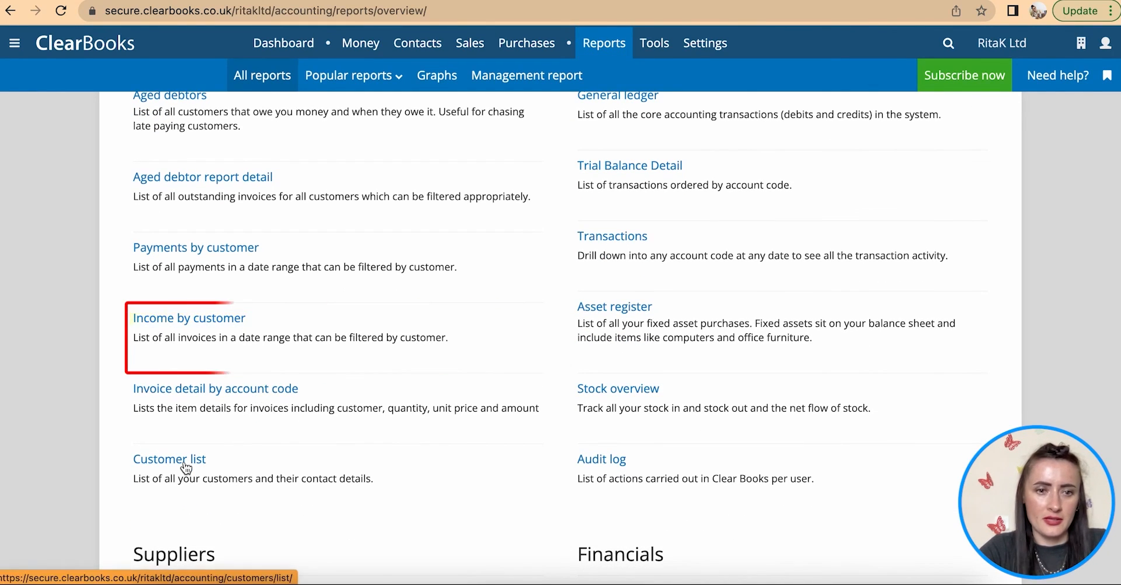
{"action": "scroll", "coordinate": [186, 467], "scroll_direction": "down", "scroll_amount": 6}
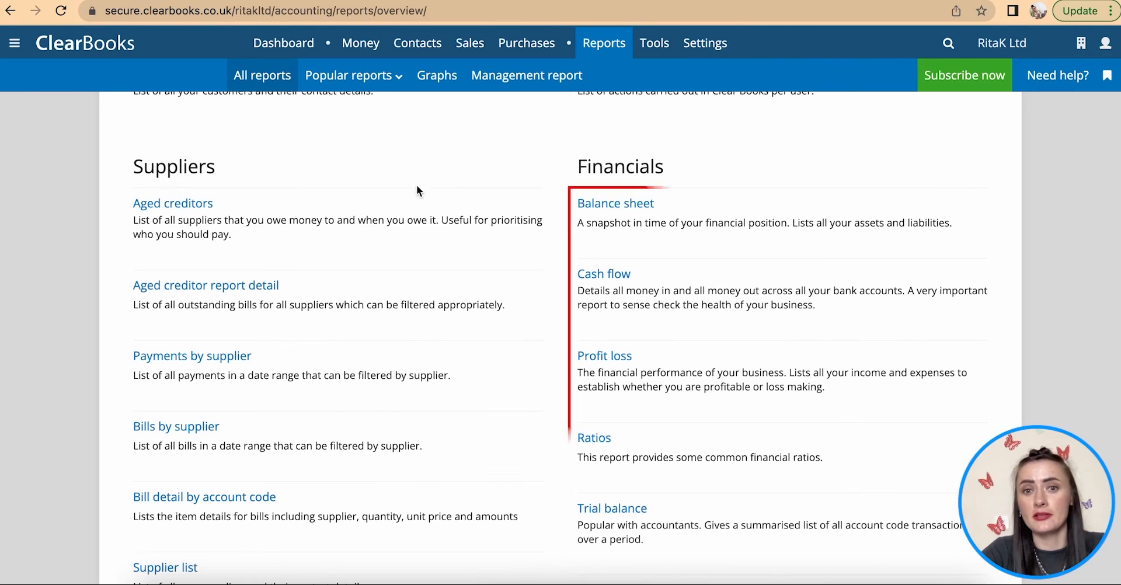
{"action": "scroll", "coordinate": [857, 422], "scroll_direction": "down", "scroll_amount": 1}
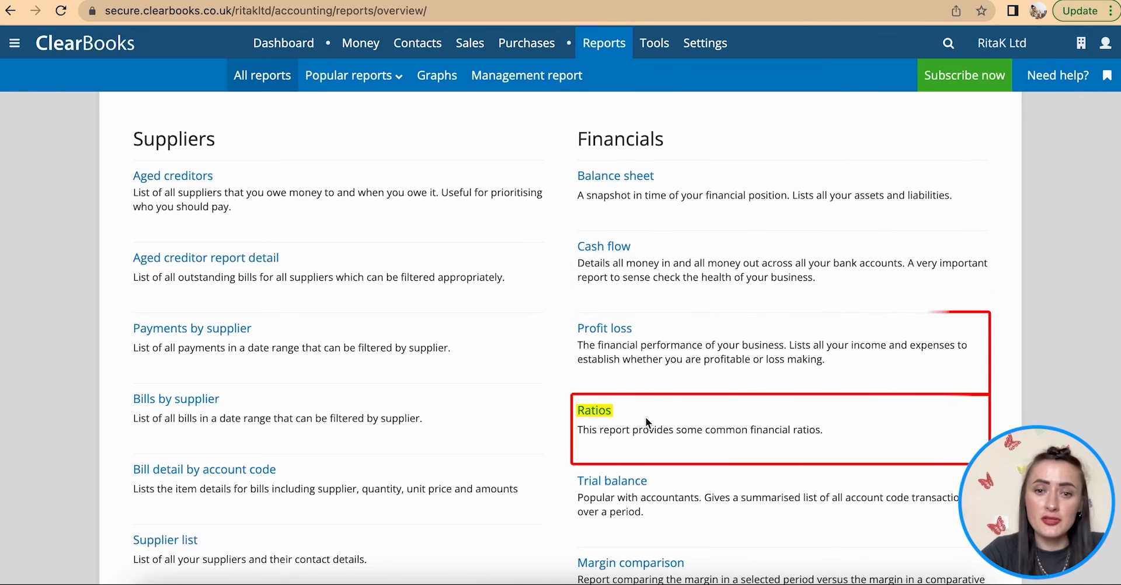
{"action": "scroll", "coordinate": [658, 502], "scroll_direction": "down", "scroll_amount": 2}
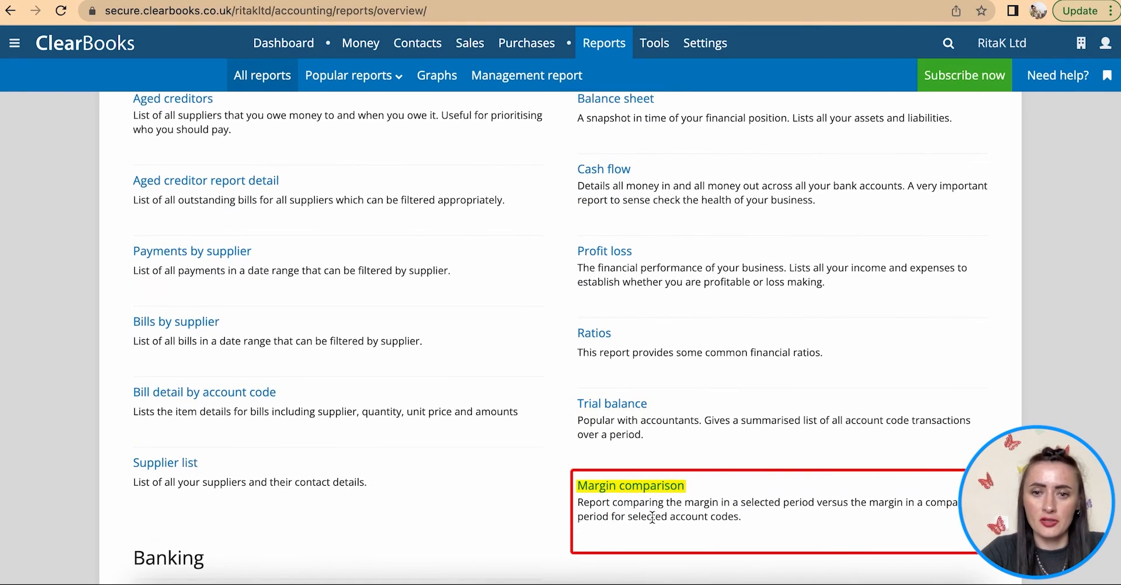
{"action": "scroll", "coordinate": [653, 517], "scroll_direction": "up", "scroll_amount": 2}
{"action": "scroll", "coordinate": [653, 517], "scroll_direction": "down", "scroll_amount": 1}
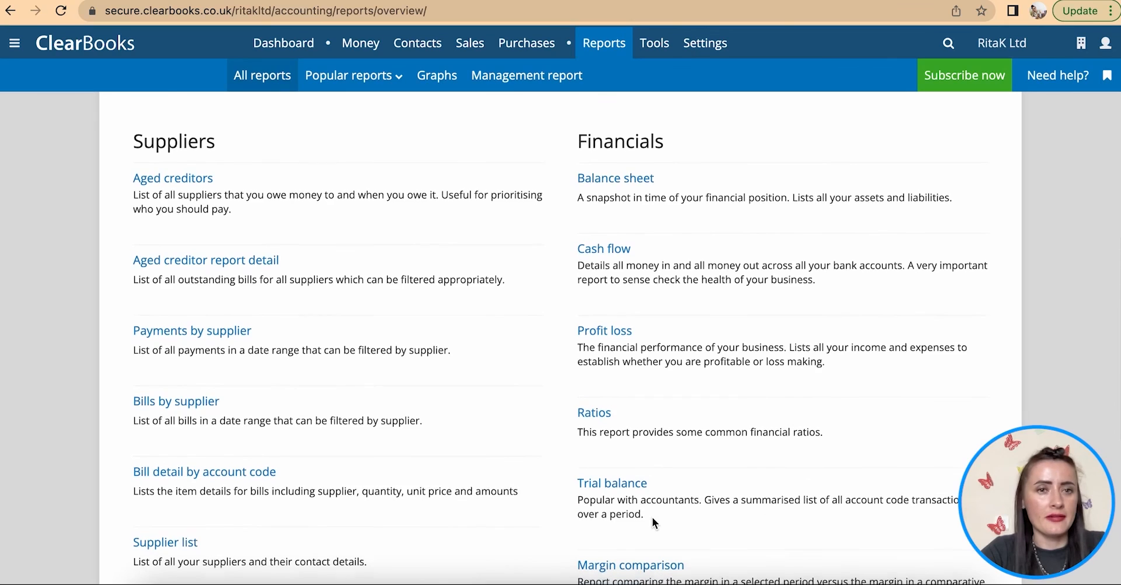
{"action": "scroll", "coordinate": [653, 517], "scroll_direction": "down", "scroll_amount": 1}
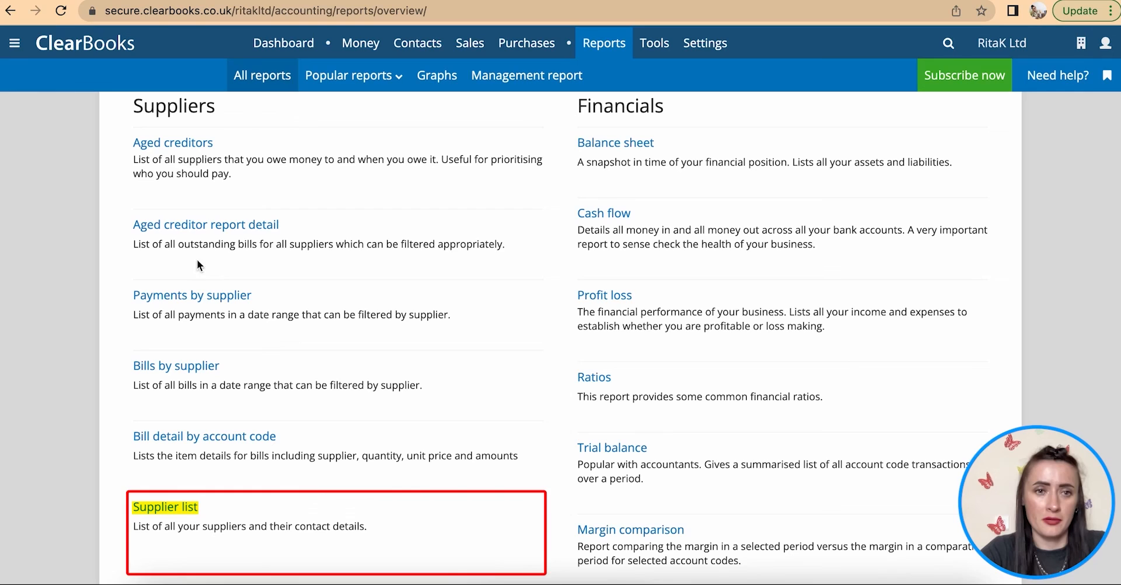
- Open Aged creditors, drill into Materials Ltd's 275.00 in 31-60 days, and open its supplier overview
{"action": "left_click", "coordinate": [166, 147]}
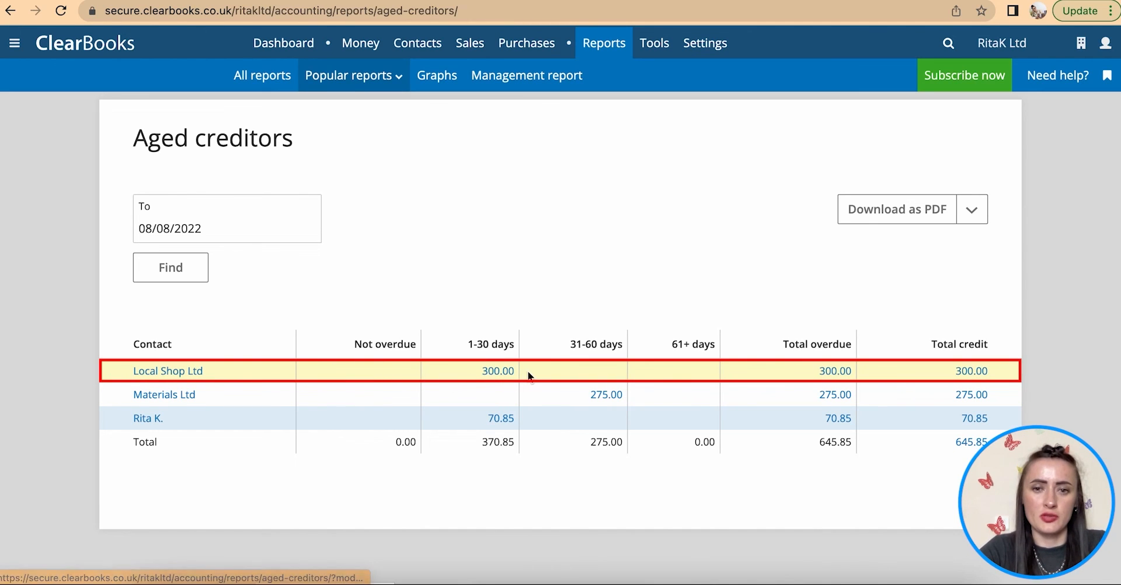
{"action": "left_click", "coordinate": [608, 397]}
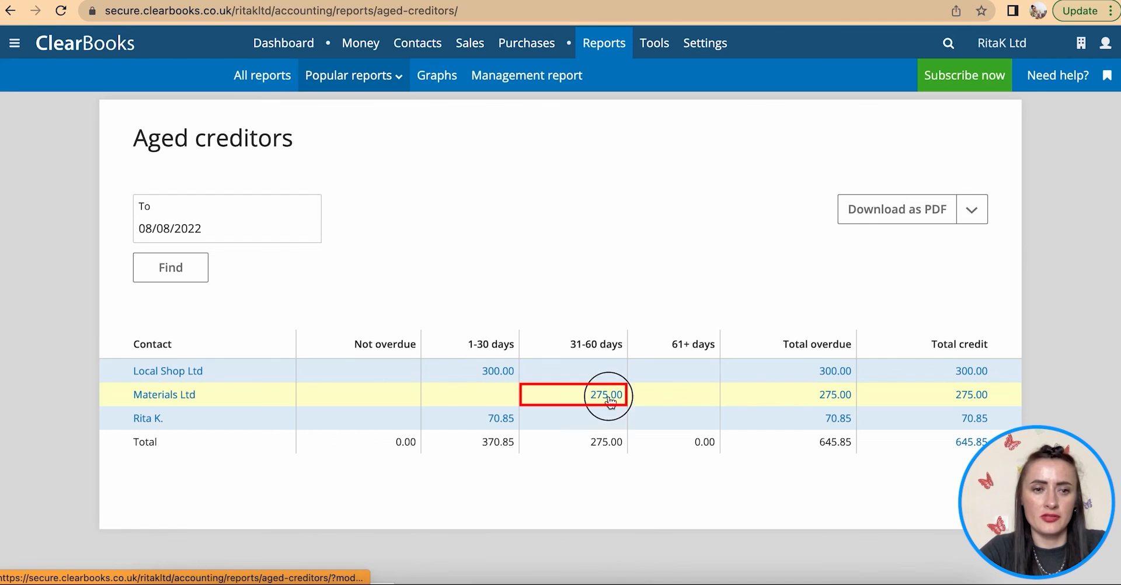
{"action": "left_click", "coordinate": [203, 415]}
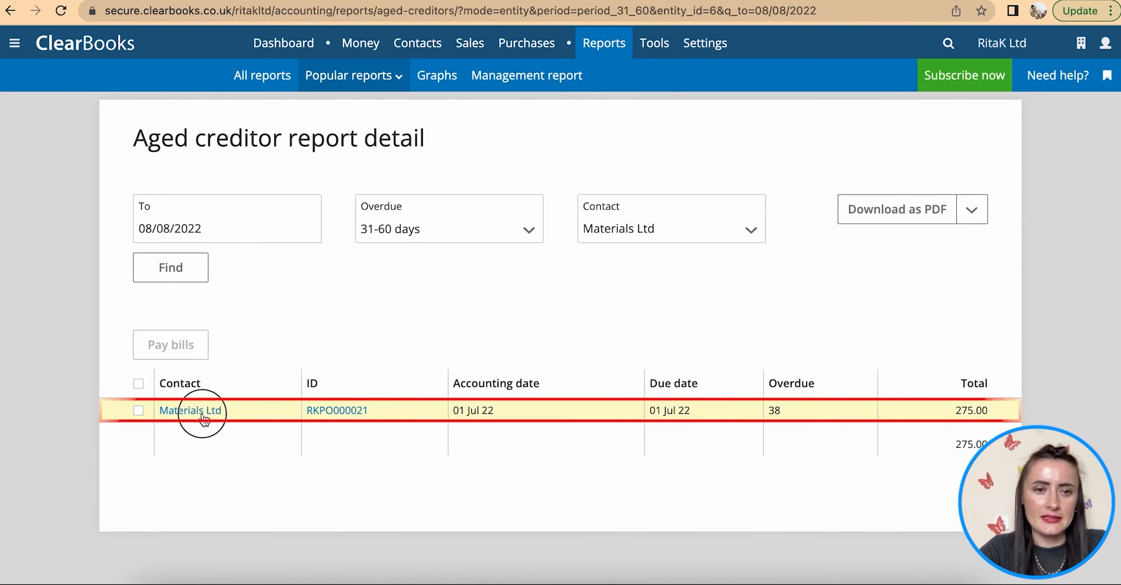
{"action": "scroll", "coordinate": [405, 442], "scroll_direction": "down", "scroll_amount": 6}
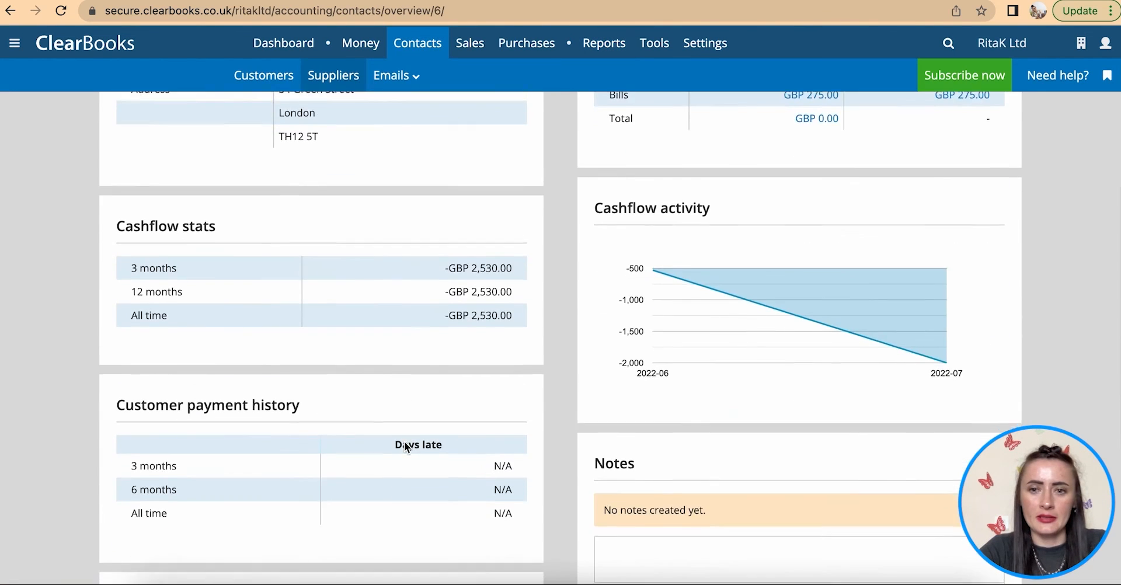
{"action": "scroll", "coordinate": [409, 441], "scroll_direction": "up", "scroll_amount": 2}
{"action": "scroll", "coordinate": [418, 442], "scroll_direction": "up", "scroll_amount": 1}
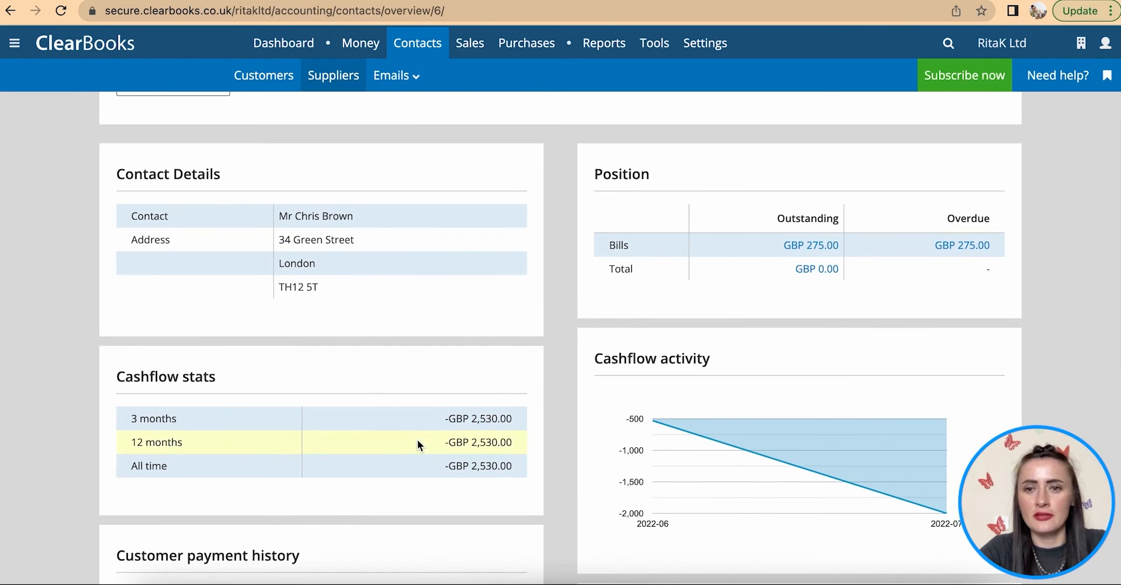
{"action": "scroll", "coordinate": [473, 437], "scroll_direction": "down", "scroll_amount": 5}
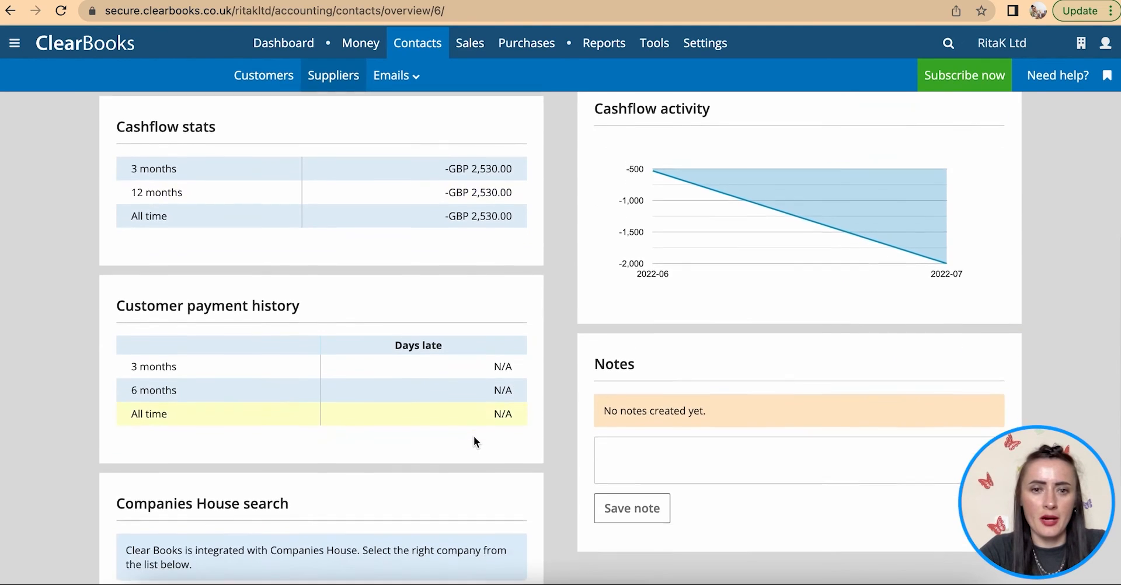
{"action": "scroll", "coordinate": [475, 436], "scroll_direction": "up", "scroll_amount": 8}
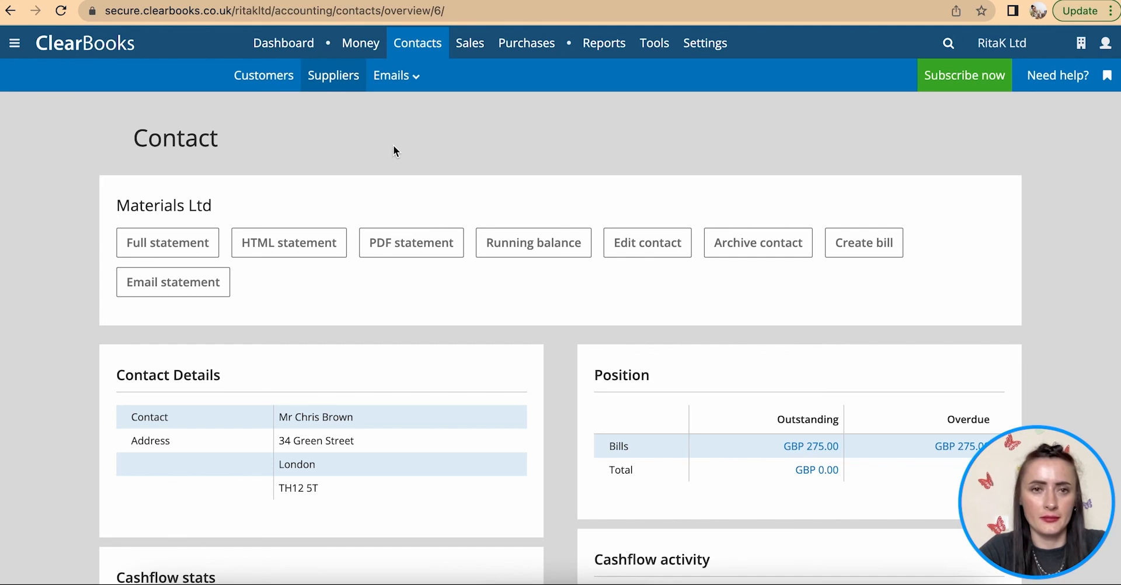
- Open the Bank reconciliation report and view it for 08/08/2022
{"action": "mouse_move", "coordinate": [604, 47]}
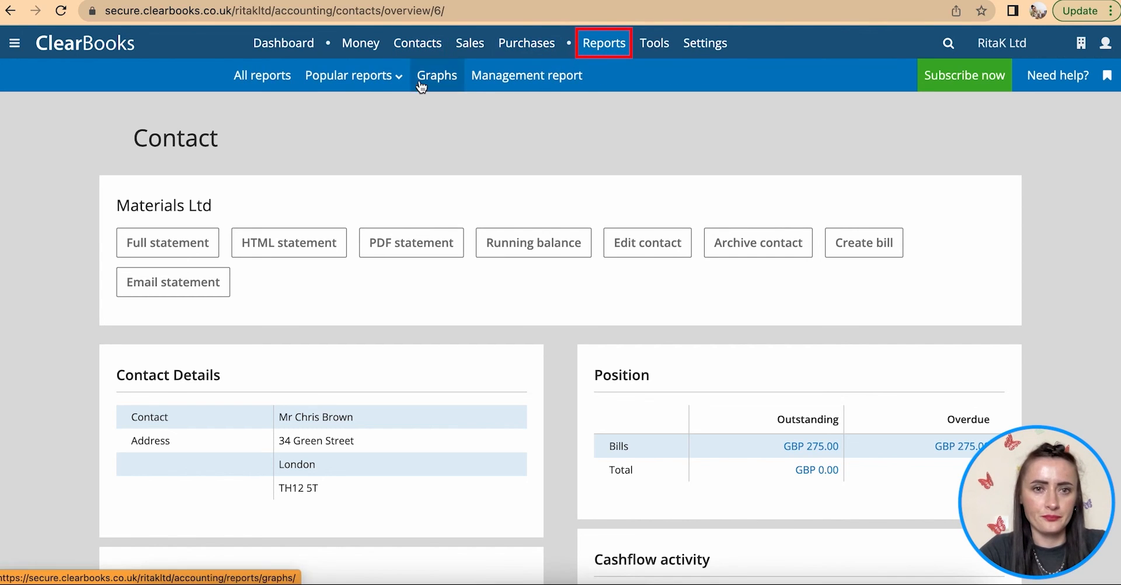
{"action": "left_click", "coordinate": [270, 84]}
{"action": "scroll", "coordinate": [373, 181], "scroll_direction": "down", "scroll_amount": 8}
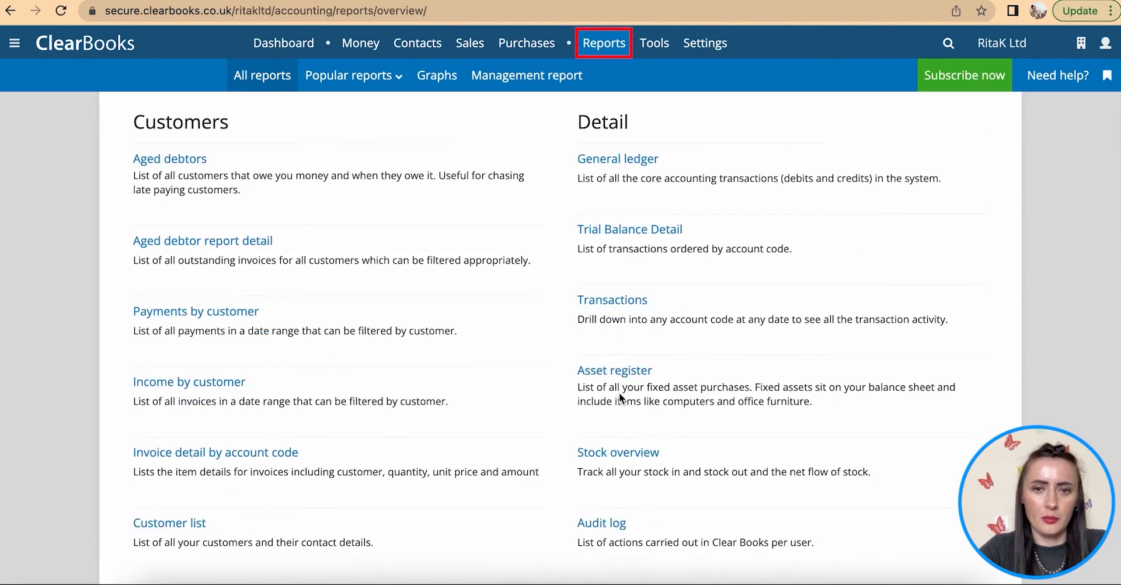
{"action": "scroll", "coordinate": [620, 392], "scroll_direction": "down", "scroll_amount": 7}
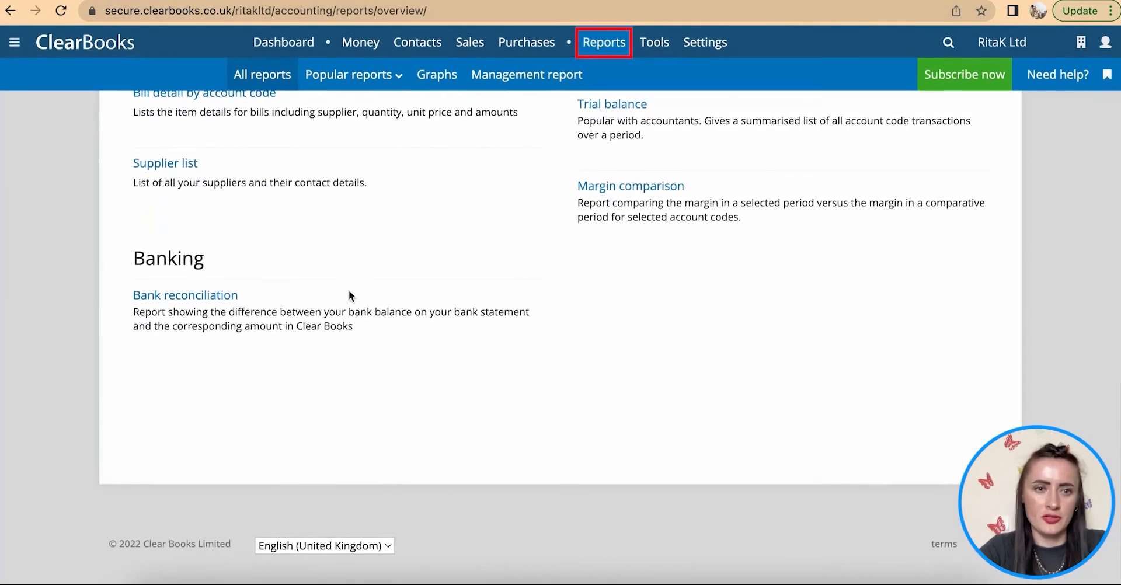
{"action": "left_click", "coordinate": [202, 298]}
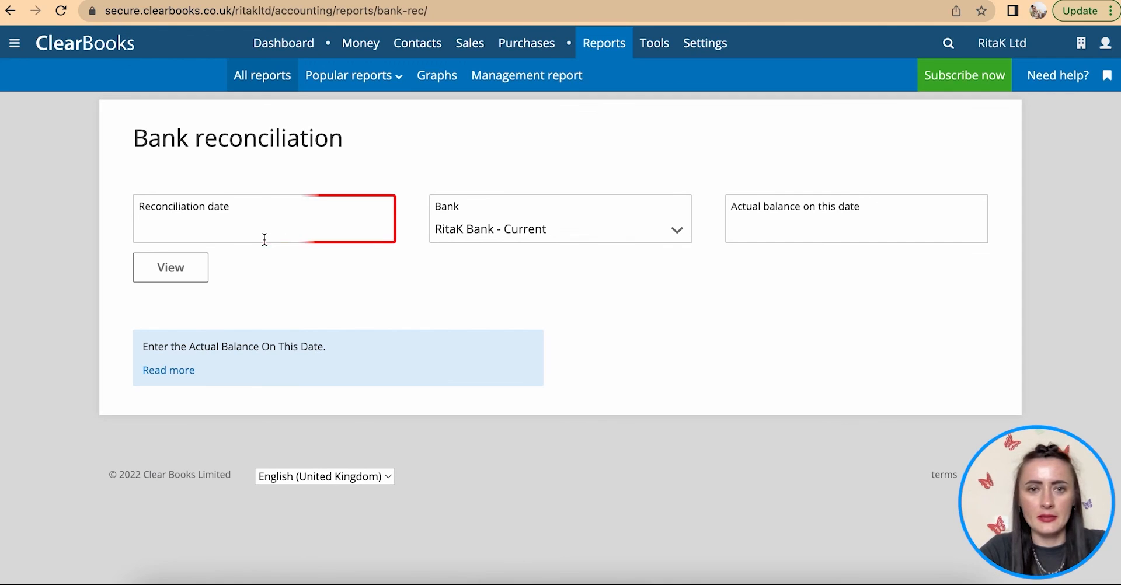
{"action": "left_click", "coordinate": [264, 235]}
{"action": "left_click", "coordinate": [156, 337]}
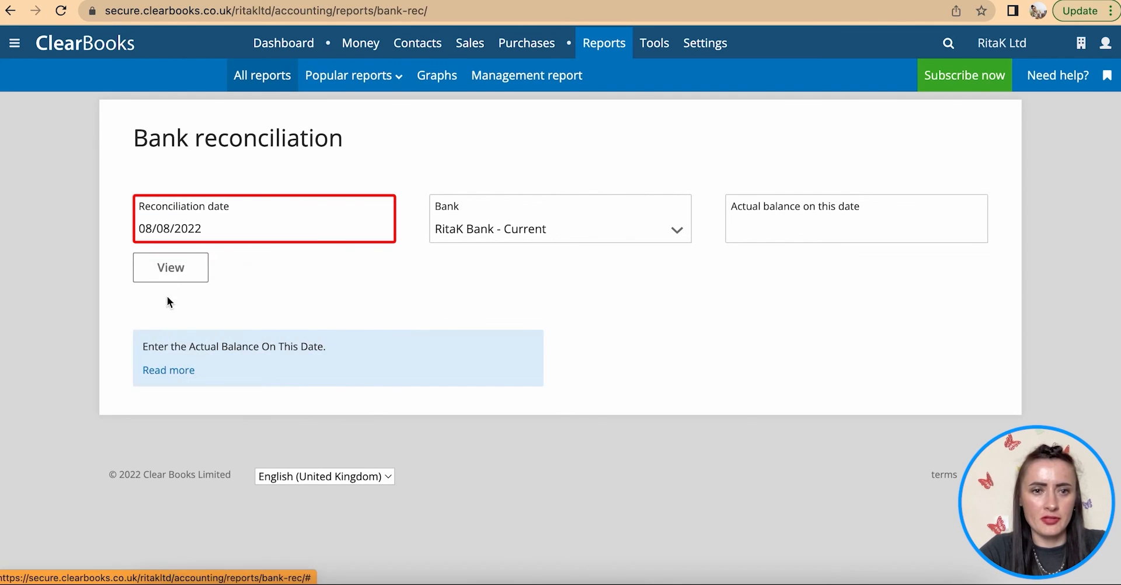
{"action": "left_click", "coordinate": [172, 268]}
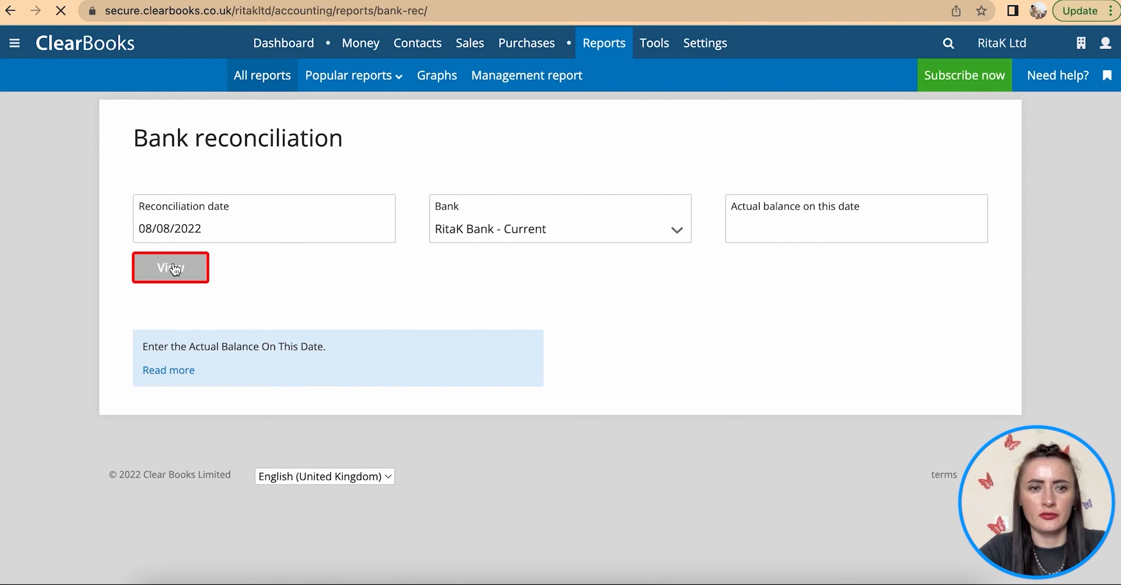
{"action": "scroll", "coordinate": [483, 382], "scroll_direction": "down", "scroll_amount": 2}
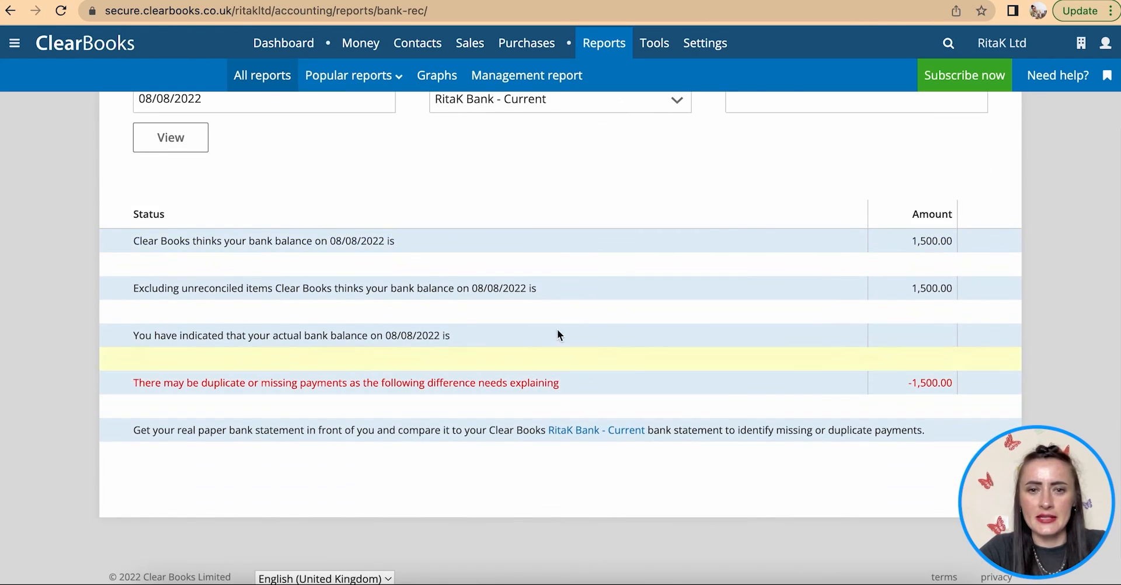
{"action": "scroll", "coordinate": [350, 300], "scroll_direction": "up", "scroll_amount": 3}
- Switch the reconciliation to the business bank account and reload it
{"action": "left_click", "coordinate": [505, 234]}
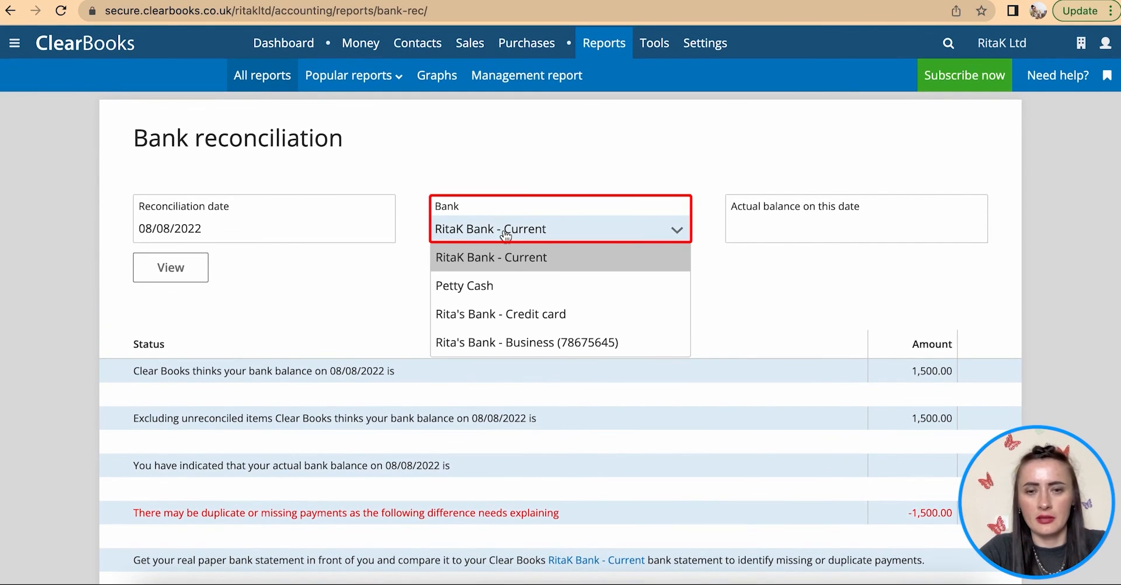
{"action": "left_click", "coordinate": [538, 343]}
{"action": "left_click", "coordinate": [172, 269]}
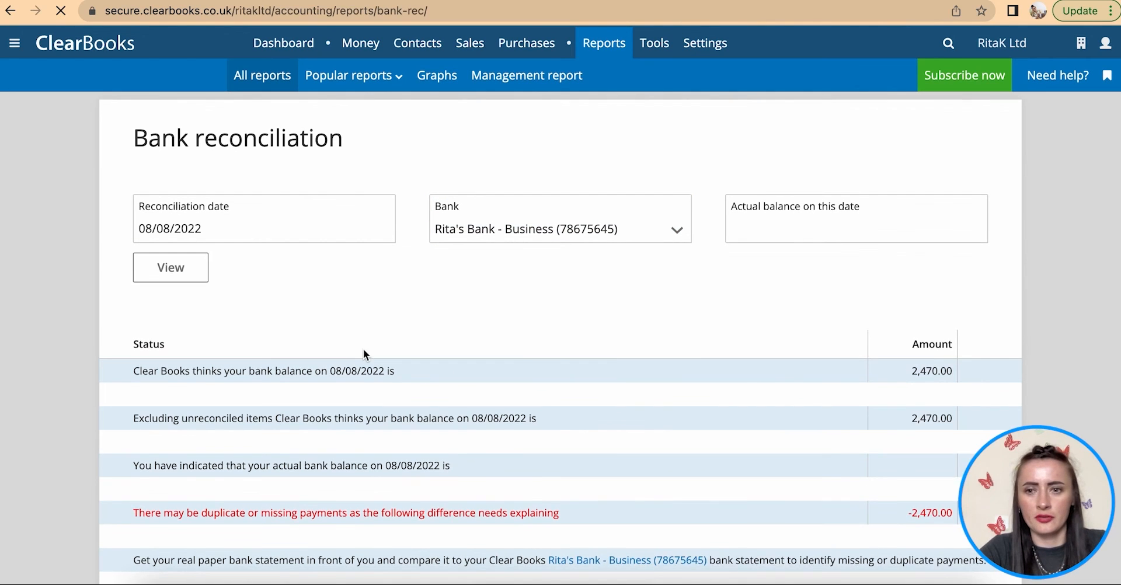
{"action": "scroll", "coordinate": [363, 349], "scroll_direction": "down", "scroll_amount": 2}
{"action": "scroll", "coordinate": [363, 349], "scroll_direction": "down", "scroll_amount": 1}
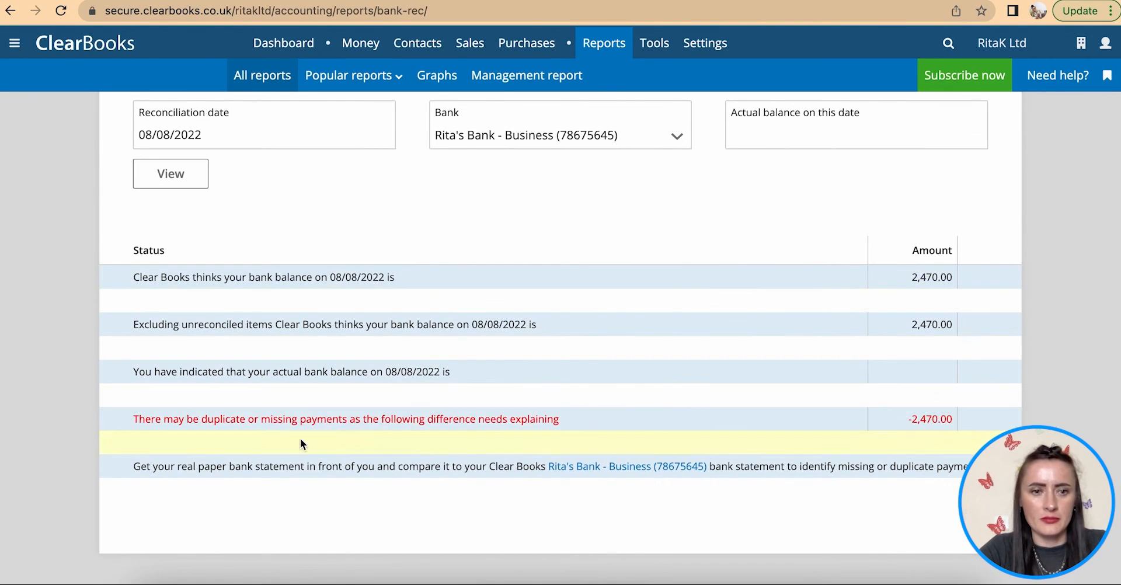
{"action": "scroll", "coordinate": [359, 247], "scroll_direction": "up", "scroll_amount": 2}
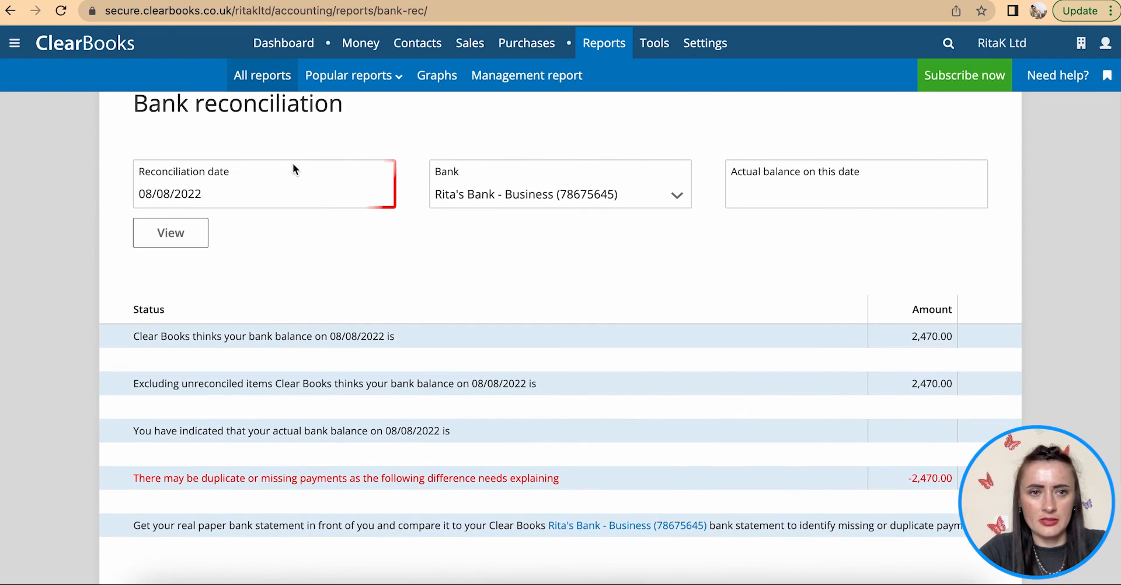
- Change the reconciliation date to 31/07/2022 and refresh, showing a 1,720.00 balance
{"action": "left_click", "coordinate": [283, 195]}
{"action": "left_click", "coordinate": [147, 225]}
{"action": "left_click", "coordinate": [308, 368]}
{"action": "left_click", "coordinate": [167, 245]}
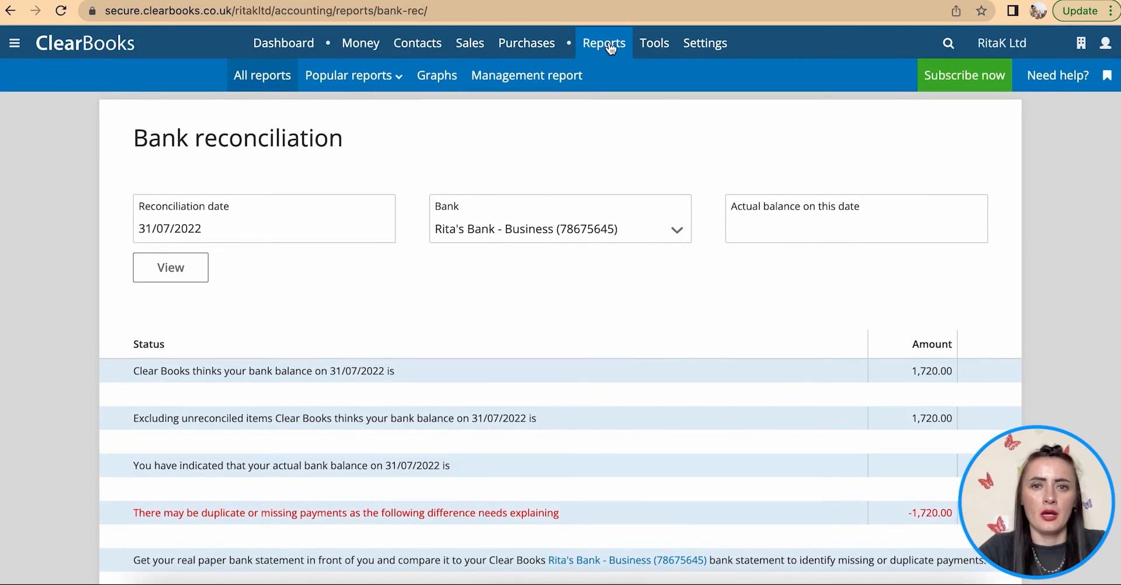
- Go back to All reports and scroll down toward the Financials section
{"action": "left_click", "coordinate": [262, 75]}
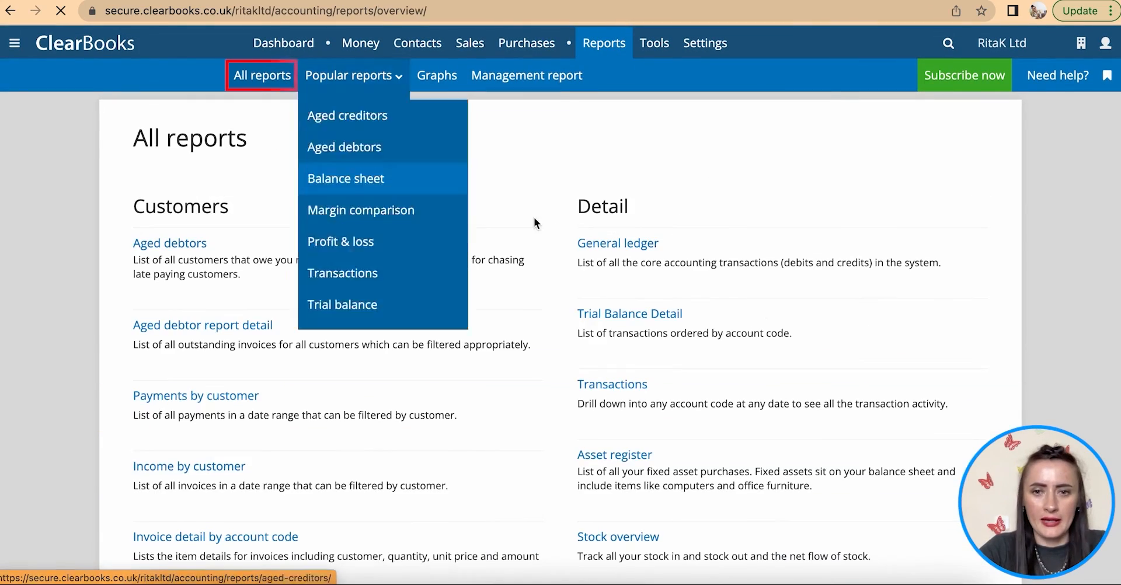
{"action": "scroll", "coordinate": [762, 309], "scroll_direction": "down", "scroll_amount": 10}
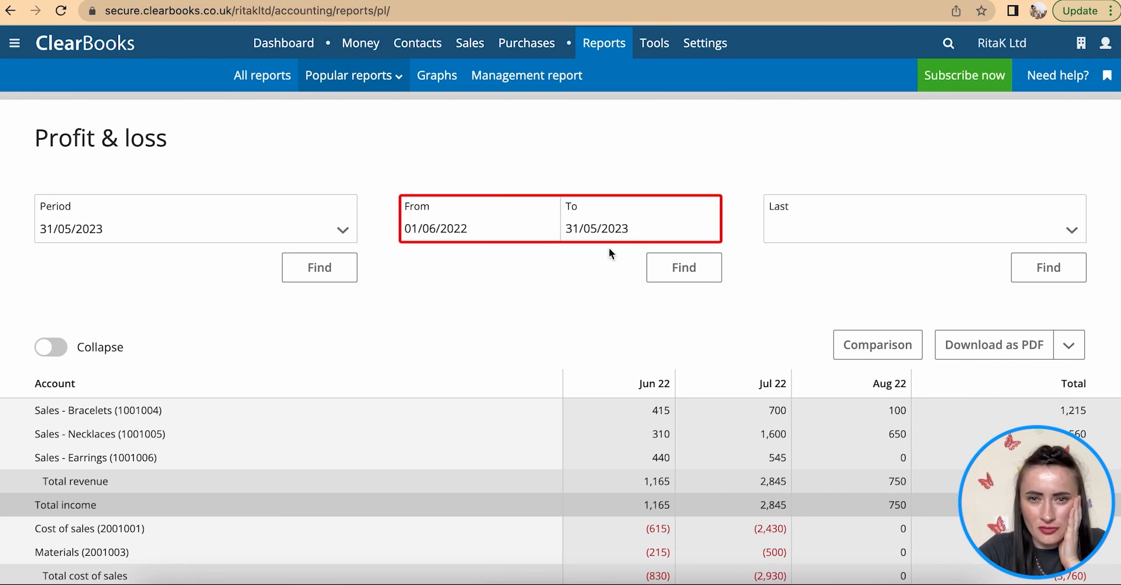
- Run the profit and loss for the last 3 months (01/06/2022–31/08/2022), collapsed to total rows only
{"action": "left_click", "coordinate": [1074, 235]}
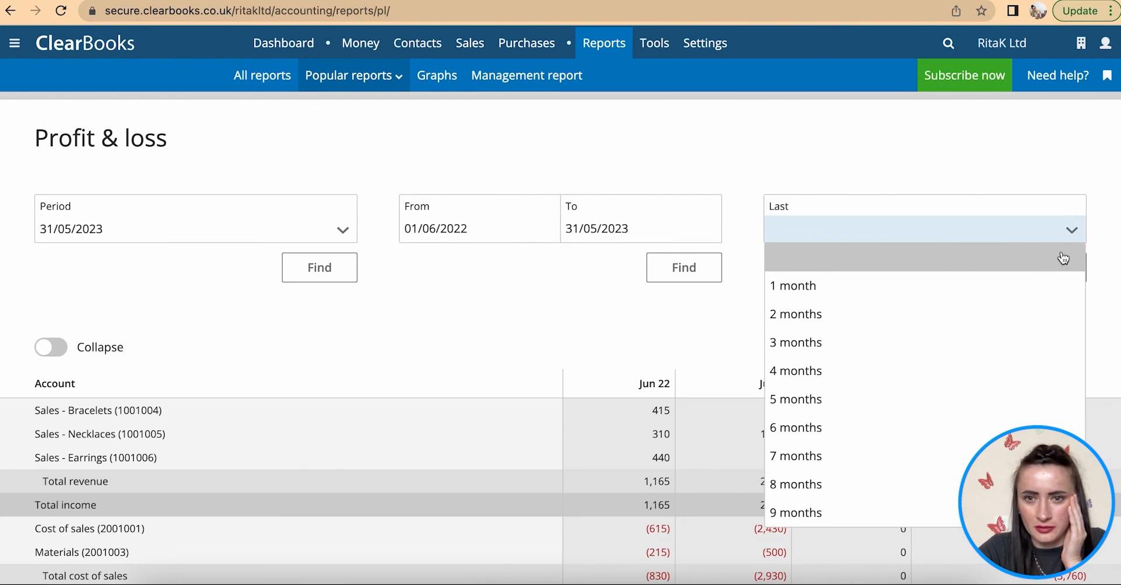
{"action": "left_click", "coordinate": [1033, 347]}
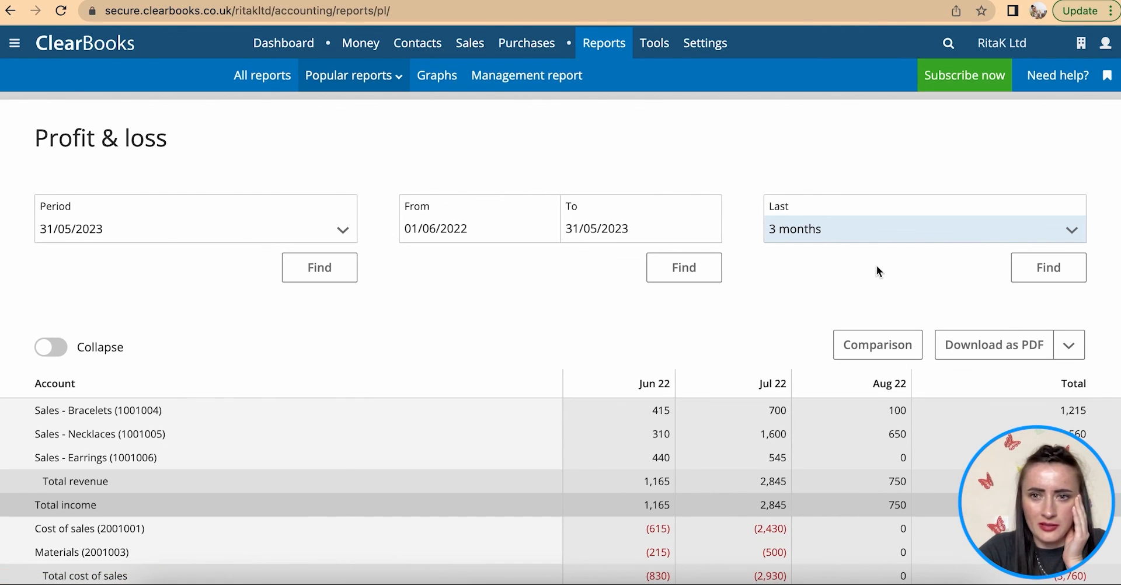
{"action": "left_click", "coordinate": [1053, 278]}
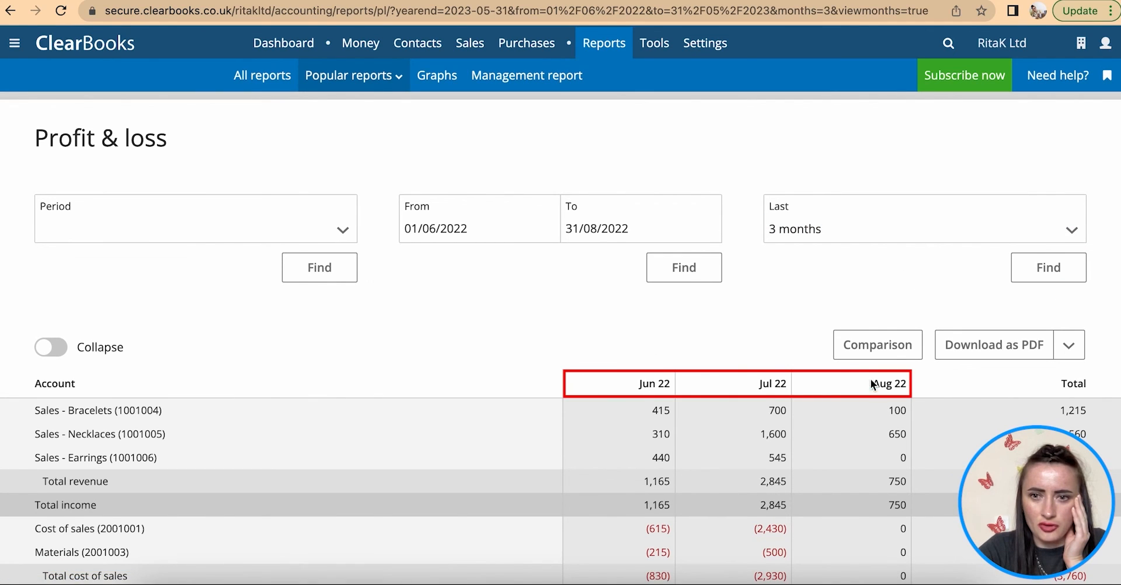
{"action": "left_click", "coordinate": [59, 350]}
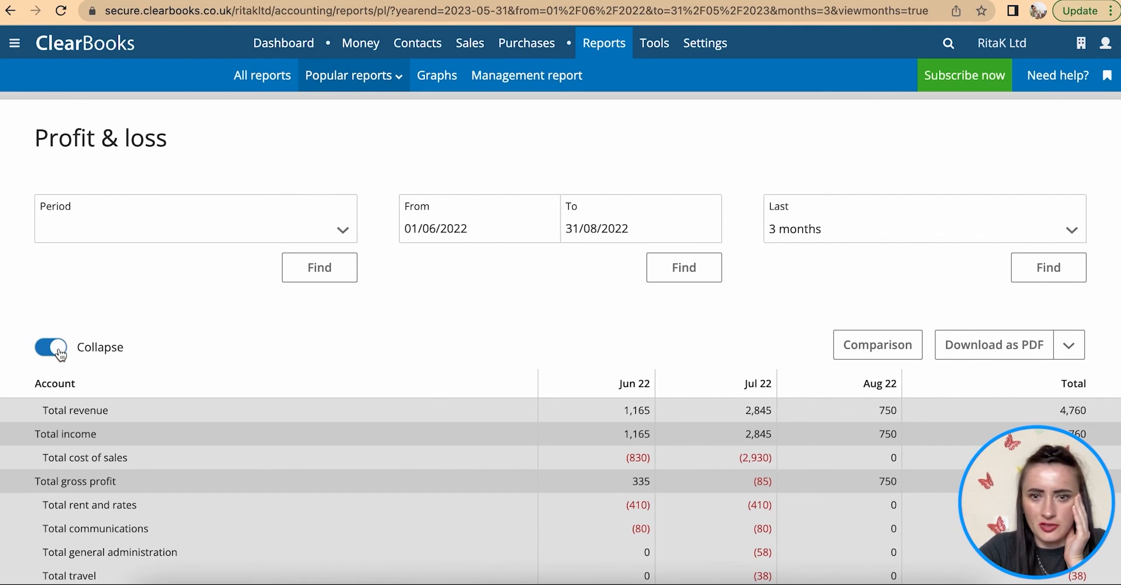
{"action": "left_click", "coordinate": [58, 351]}
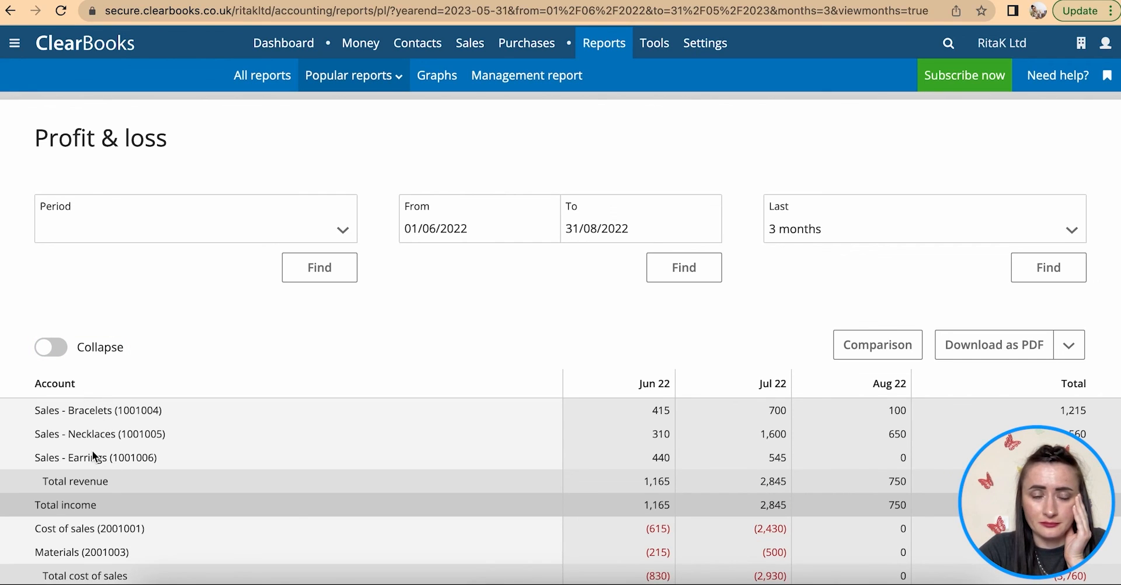
{"action": "scroll", "coordinate": [146, 429], "scroll_direction": "down", "scroll_amount": 2}
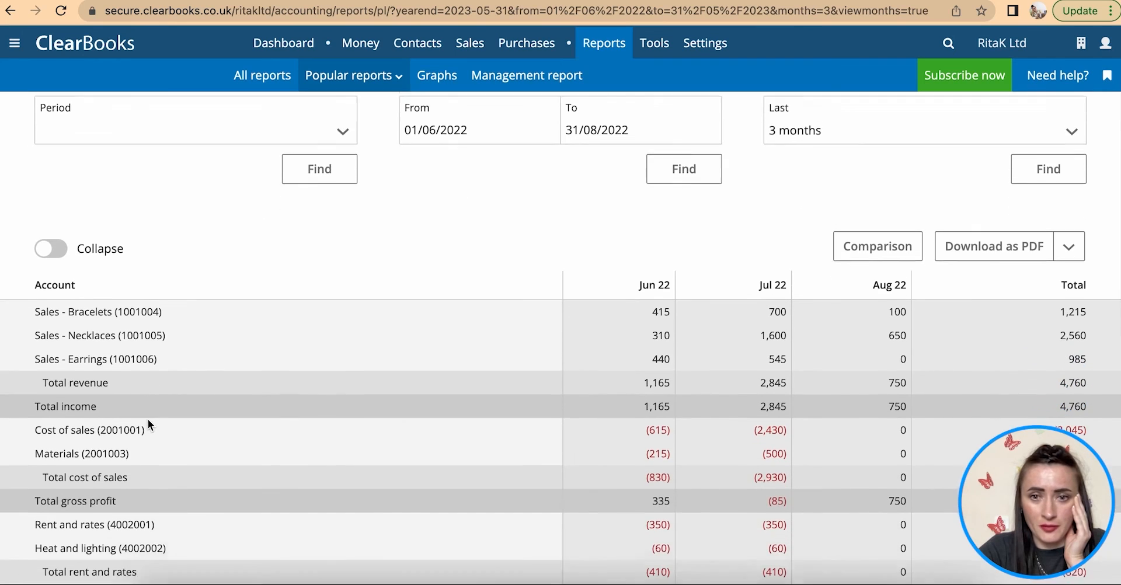
{"action": "left_click", "coordinate": [63, 245]}
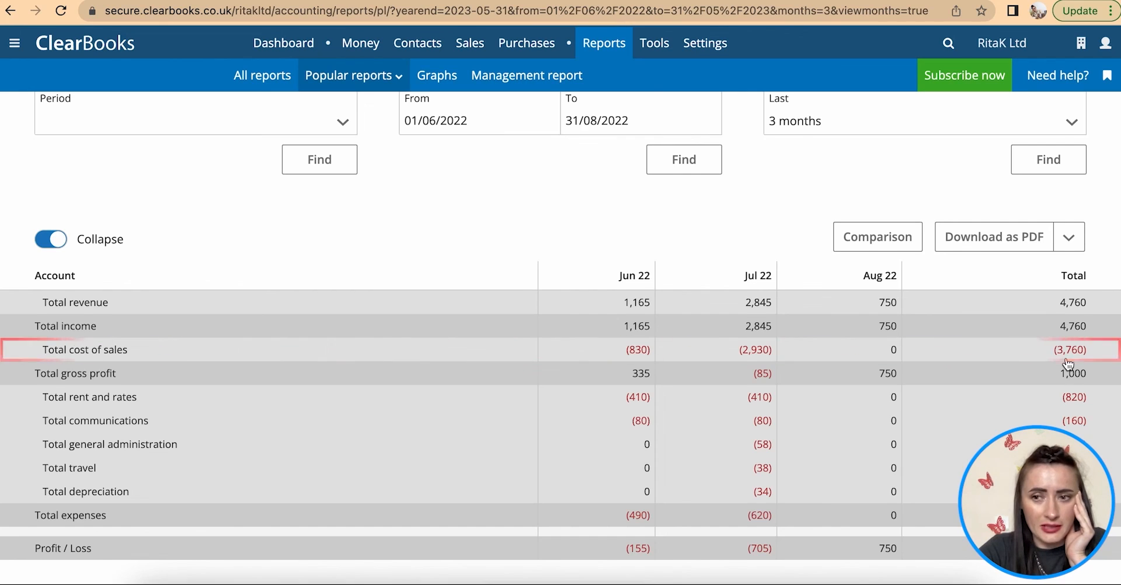
- Check the (110) loss, then expand the report to account lines such as Sales - Necklaces 2,560
{"action": "scroll", "coordinate": [1002, 357], "scroll_direction": "down", "scroll_amount": 1}
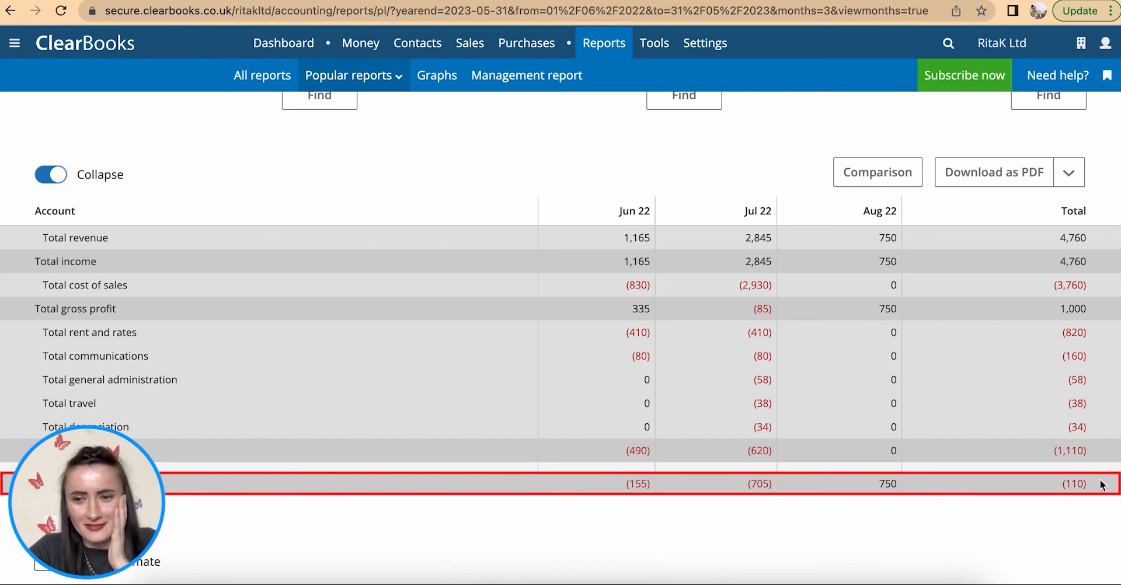
{"action": "left_click", "coordinate": [49, 179]}
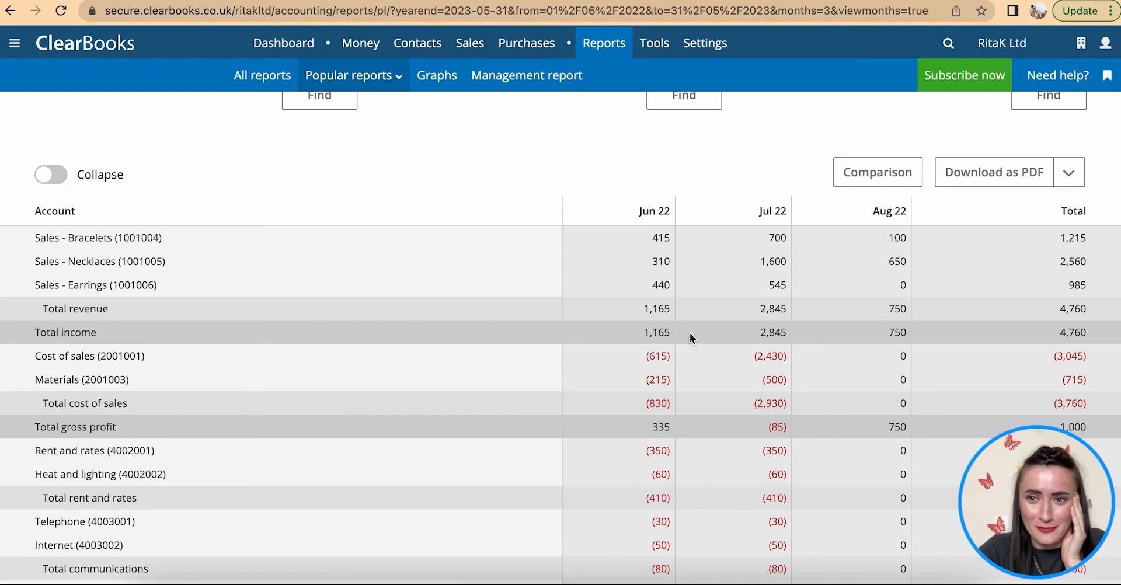
{"action": "scroll", "coordinate": [690, 334], "scroll_direction": "down", "scroll_amount": 4}
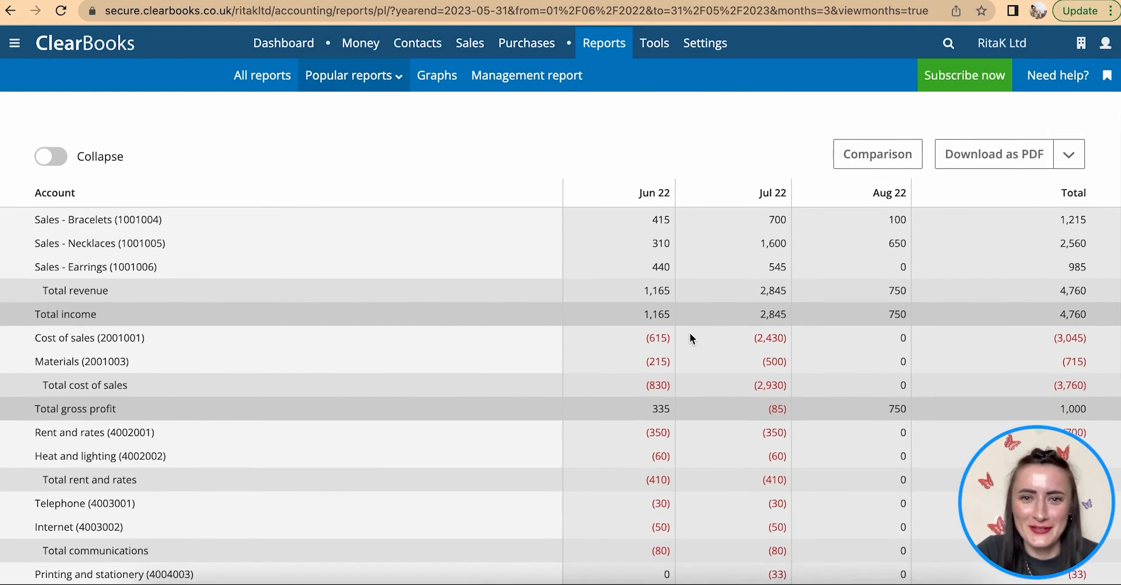
{"action": "scroll", "coordinate": [690, 335], "scroll_direction": "down", "scroll_amount": 2}
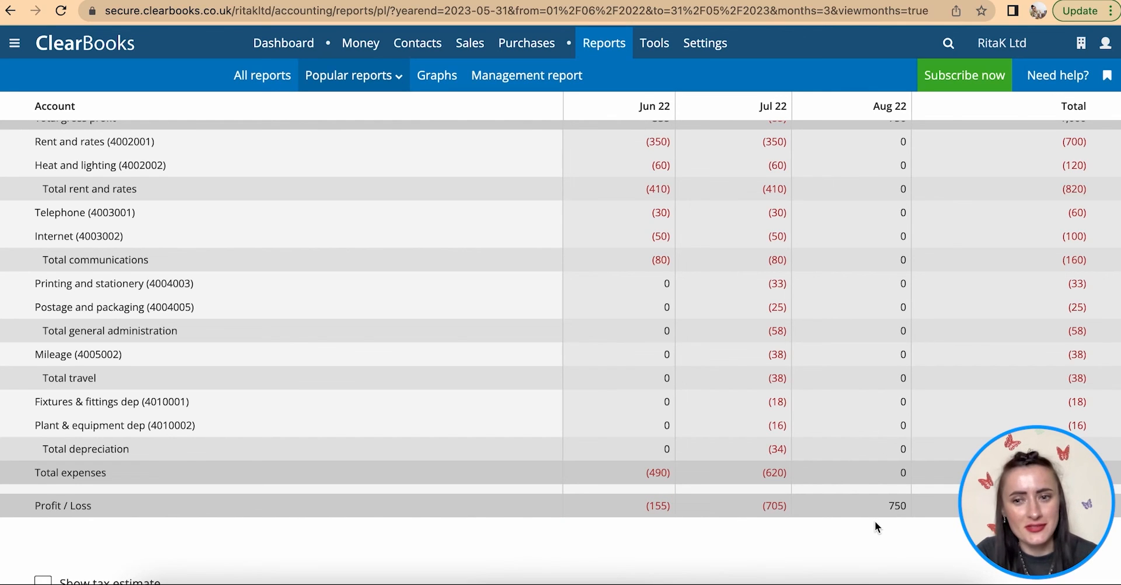
{"action": "scroll", "coordinate": [875, 521], "scroll_direction": "up", "scroll_amount": 7}
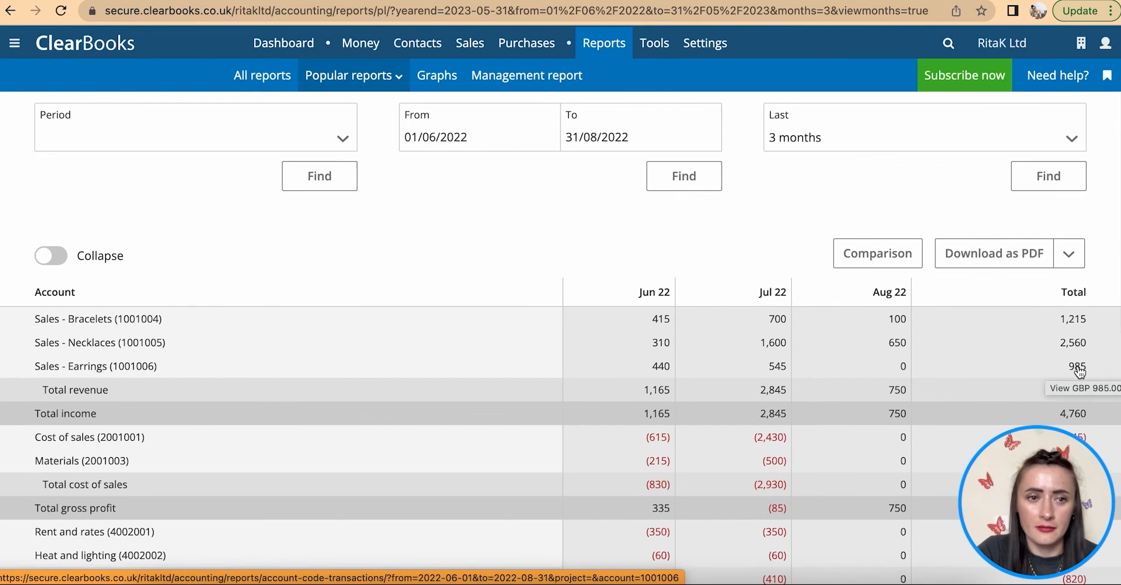
{"action": "scroll", "coordinate": [1080, 362], "scroll_direction": "down", "scroll_amount": 3}
{"action": "scroll", "coordinate": [1082, 341], "scroll_direction": "down", "scroll_amount": 1}
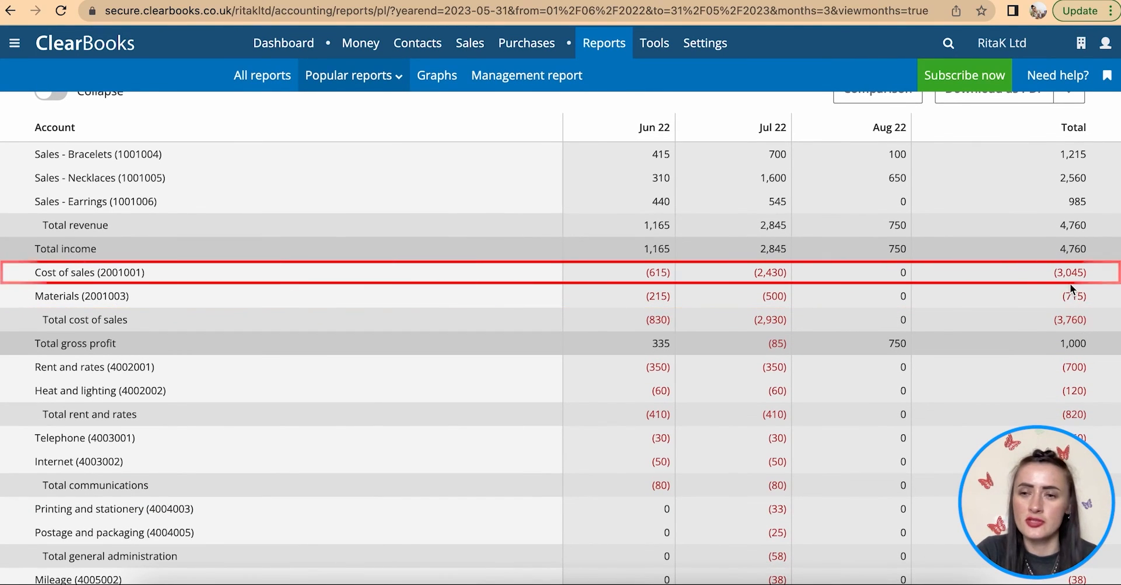
{"action": "scroll", "coordinate": [1064, 281], "scroll_direction": "down", "scroll_amount": 2}
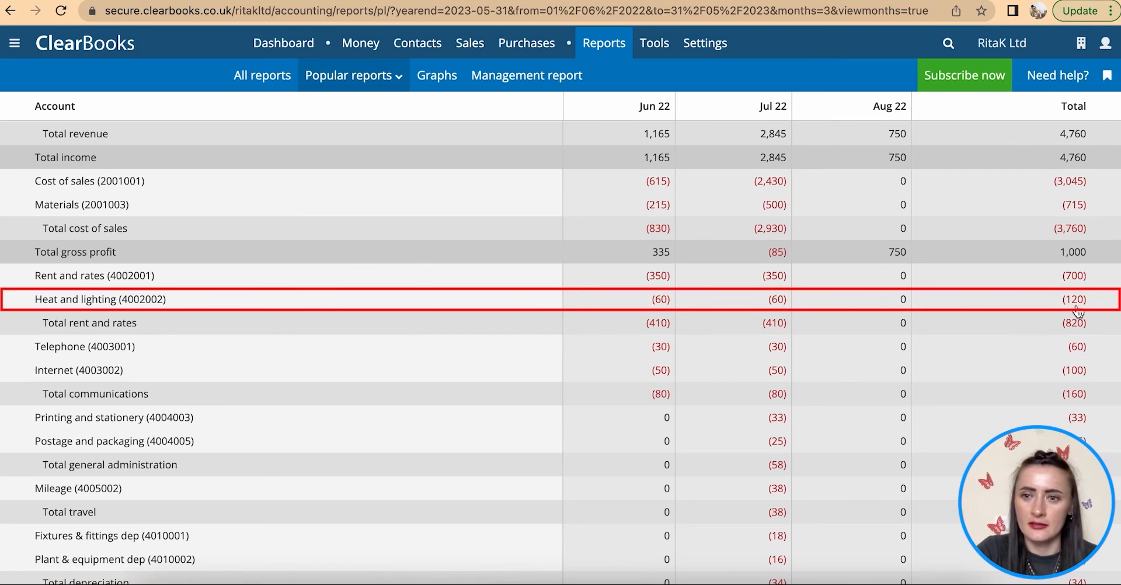
{"action": "scroll", "coordinate": [1080, 316], "scroll_direction": "down", "scroll_amount": 1}
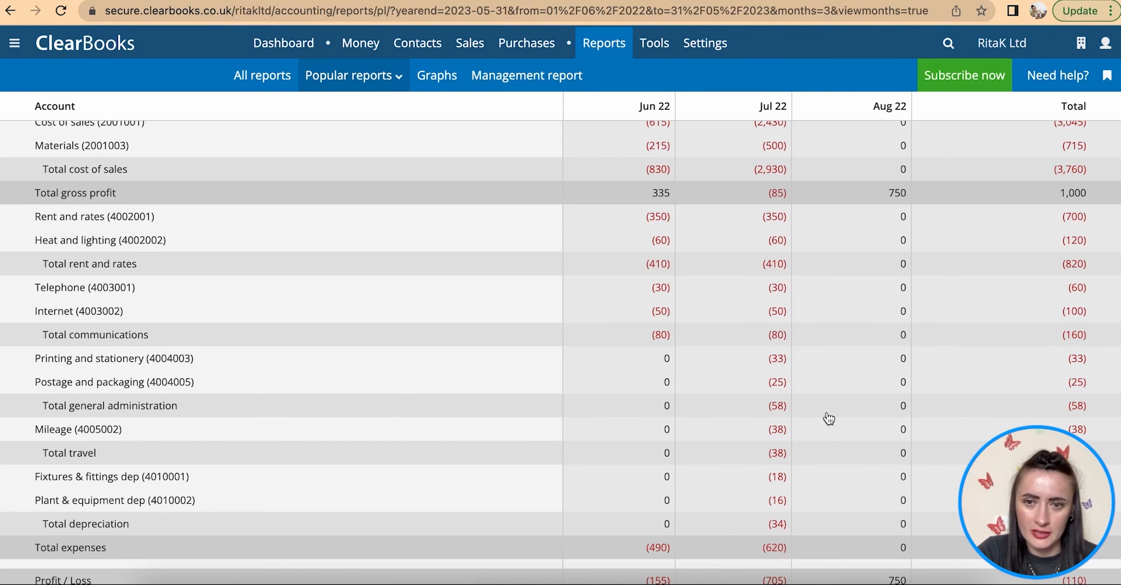
{"action": "scroll", "coordinate": [826, 418], "scroll_direction": "down", "scroll_amount": 2}
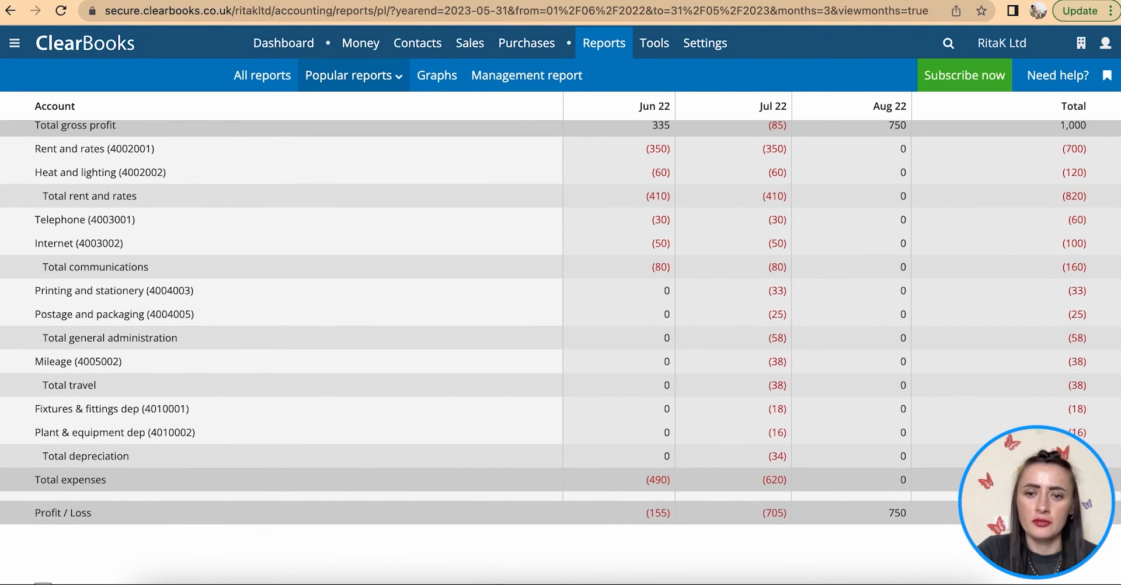
{"action": "scroll", "coordinate": [656, 316], "scroll_direction": "up", "scroll_amount": 10}
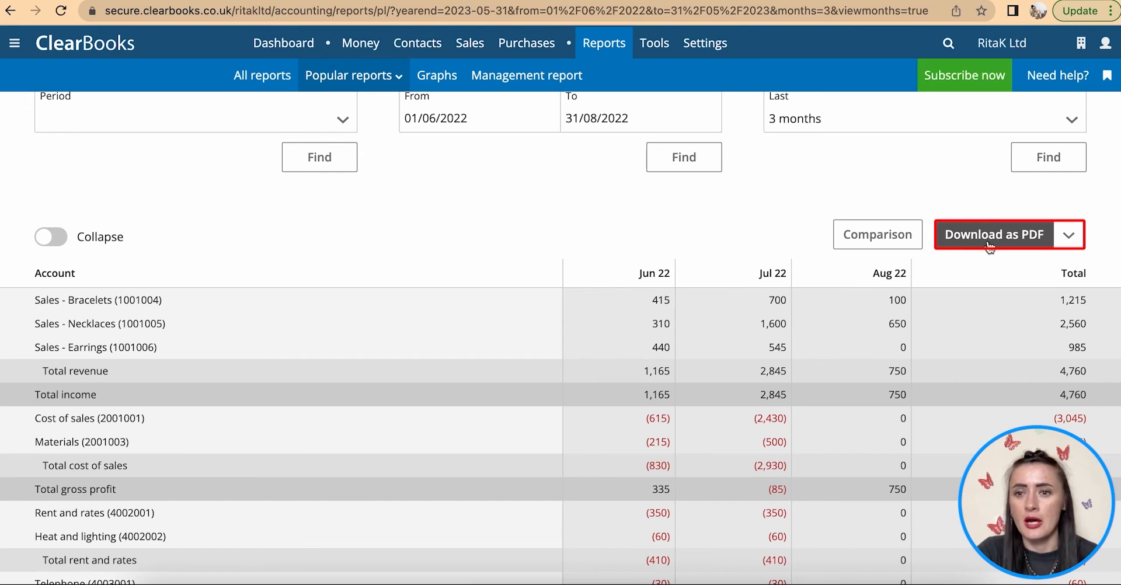
- Check the Download as PDF format options, then dismiss them
{"action": "left_click", "coordinate": [1065, 245]}
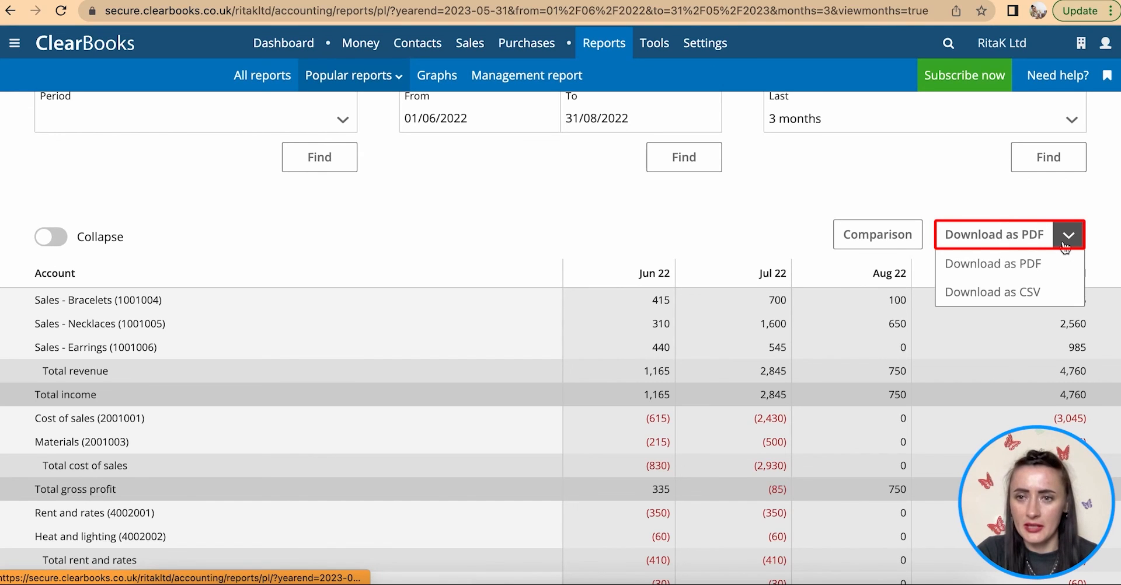
{"action": "left_click", "coordinate": [815, 165]}
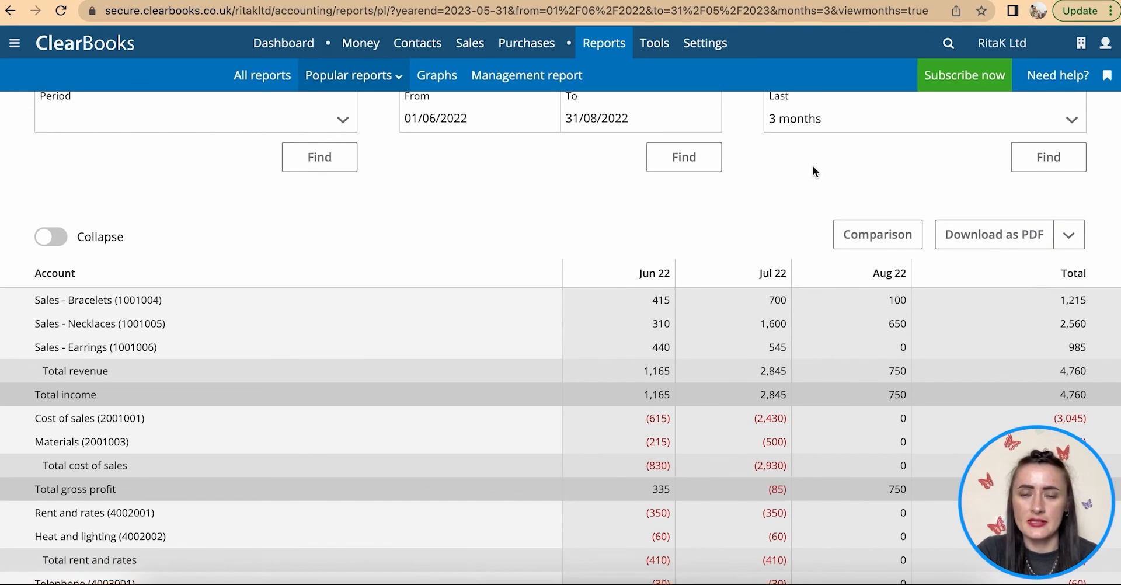
{"action": "scroll", "coordinate": [818, 175], "scroll_direction": "up", "scroll_amount": 2}
- Rerun the profit and loss for the last 1 month, showing a 750 profit, and open Management report
{"action": "left_click", "coordinate": [856, 233]}
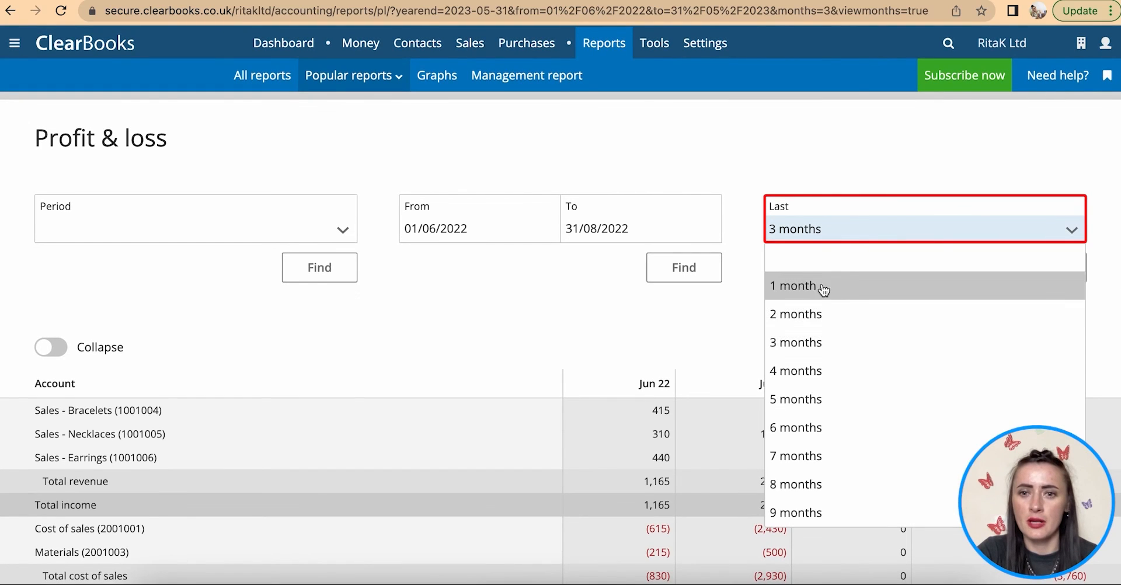
{"action": "left_click", "coordinate": [824, 285]}
{"action": "left_click", "coordinate": [1038, 274]}
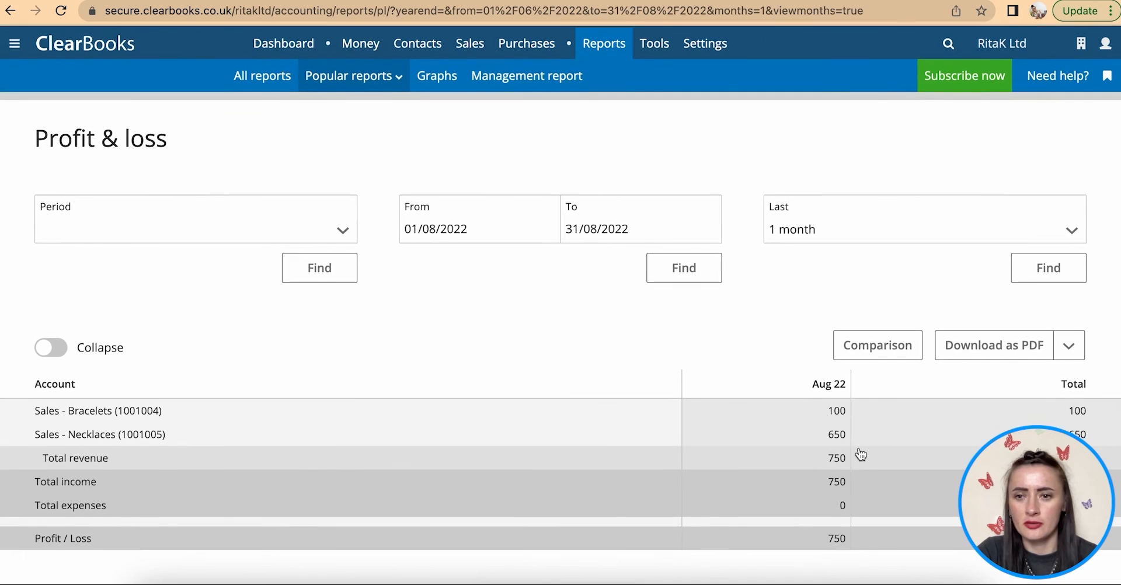
{"action": "scroll", "coordinate": [859, 447], "scroll_direction": "down", "scroll_amount": 2}
{"action": "scroll", "coordinate": [860, 442], "scroll_direction": "down", "scroll_amount": 2}
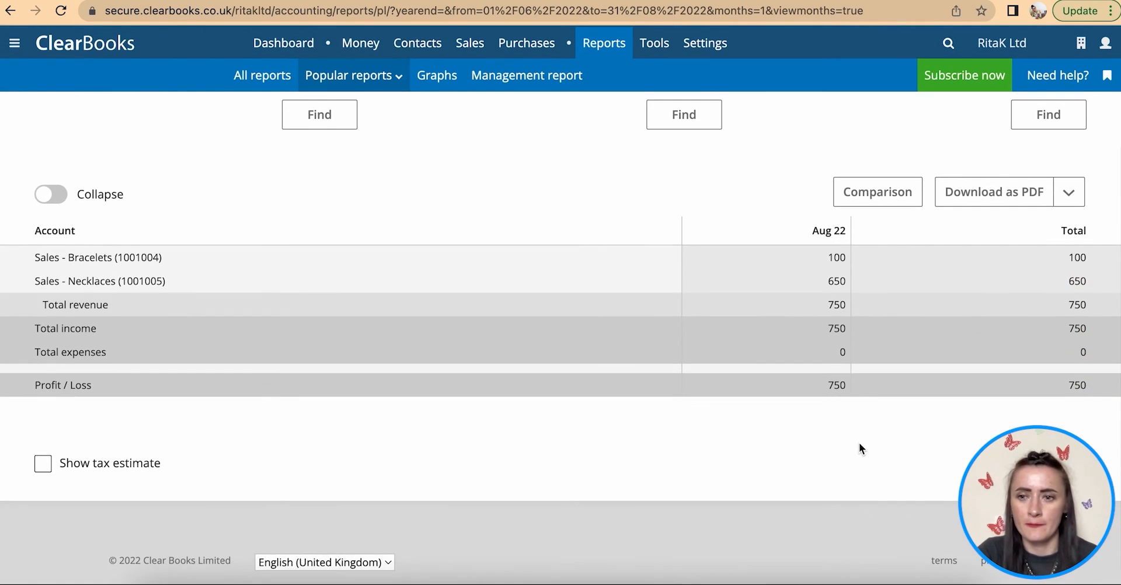
{"action": "scroll", "coordinate": [860, 442], "scroll_direction": "up", "scroll_amount": 4}
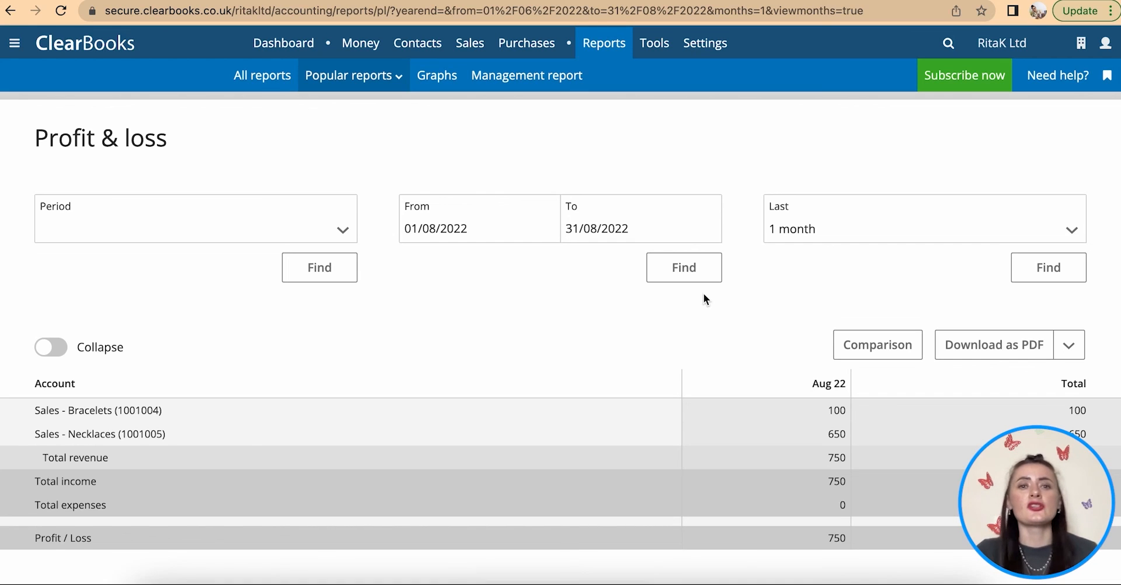
{"action": "left_click", "coordinate": [554, 79]}
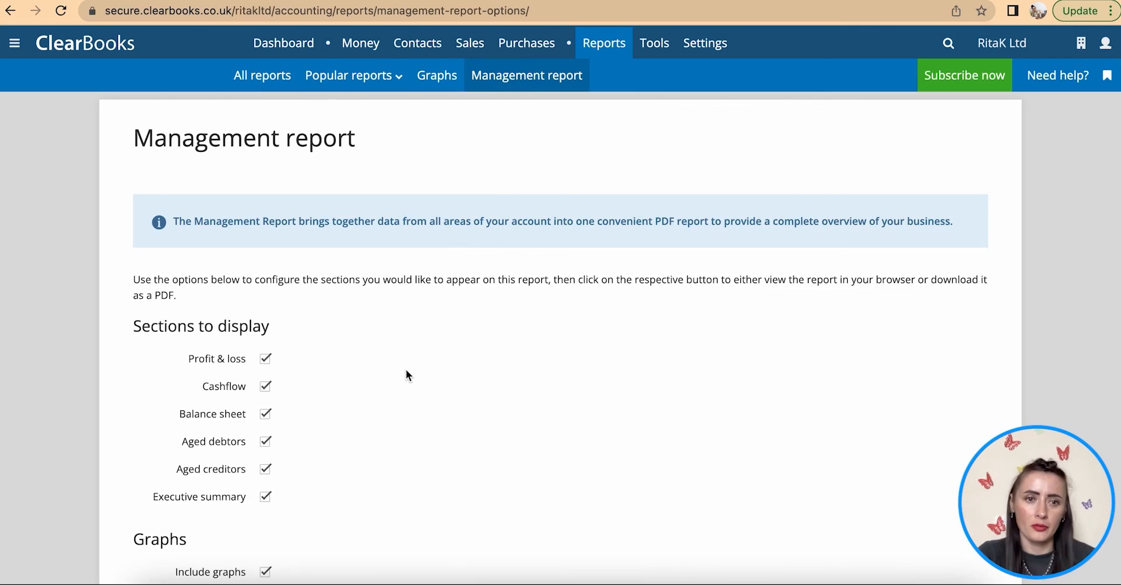
- Generate the management report as a PDF with all six sections and graphs included
{"action": "scroll", "coordinate": [406, 369], "scroll_direction": "down", "scroll_amount": 3}
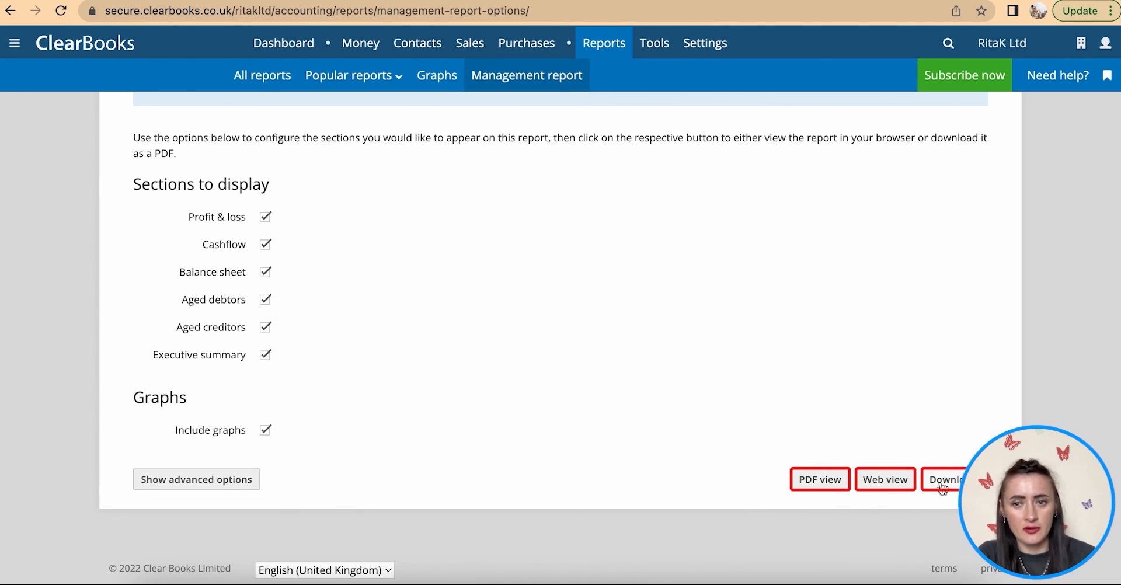
{"action": "left_click", "coordinate": [827, 482]}
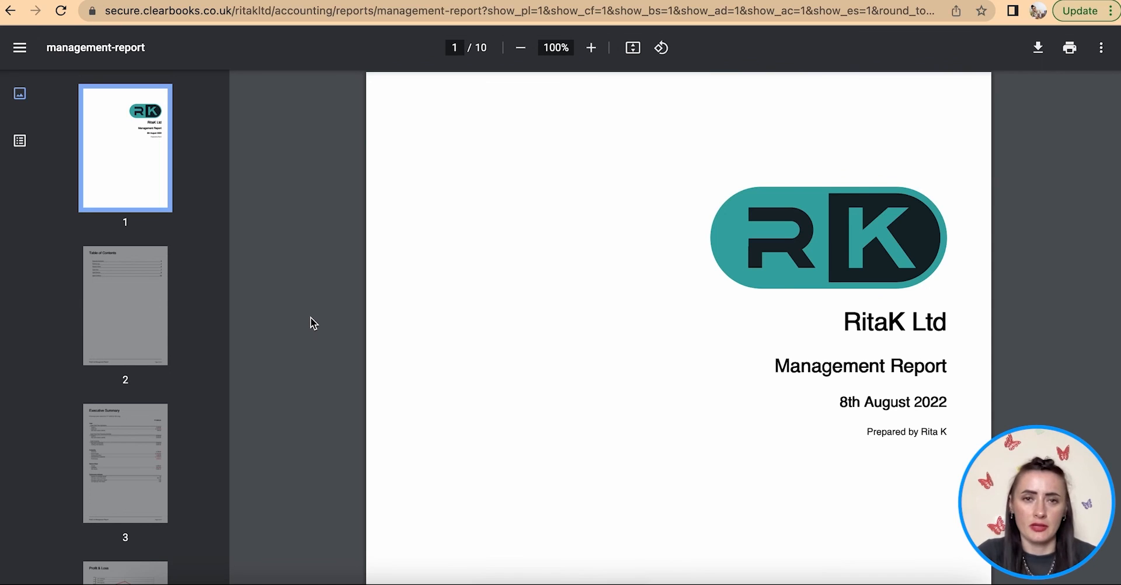
- Scroll the management report PDF past the cover page and Table of Contents
{"action": "scroll", "coordinate": [457, 328], "scroll_direction": "down", "scroll_amount": 1}
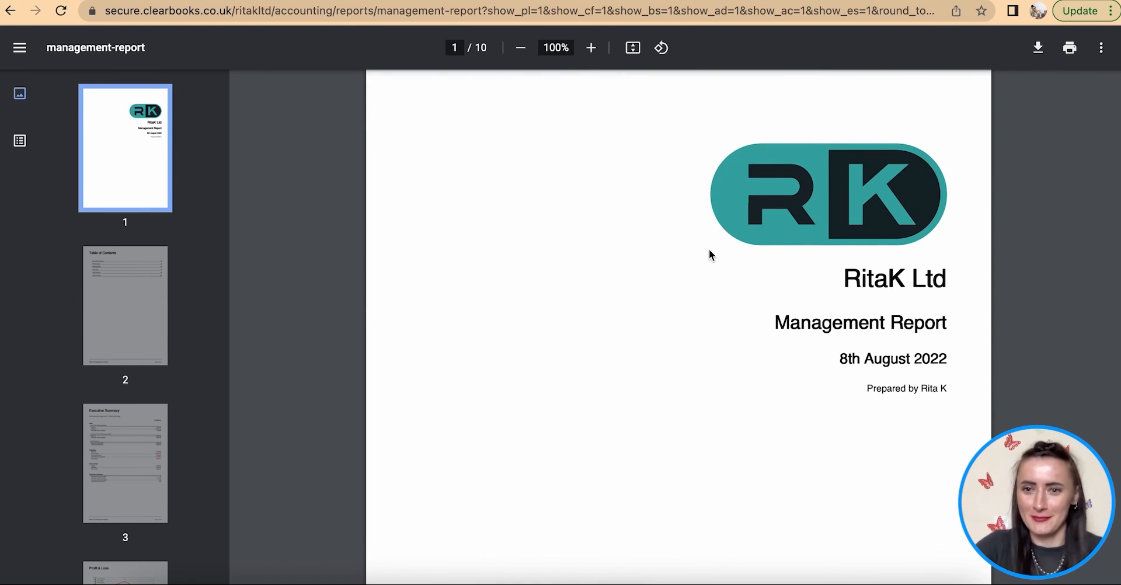
{"action": "scroll", "coordinate": [868, 343], "scroll_direction": "down", "scroll_amount": 1}
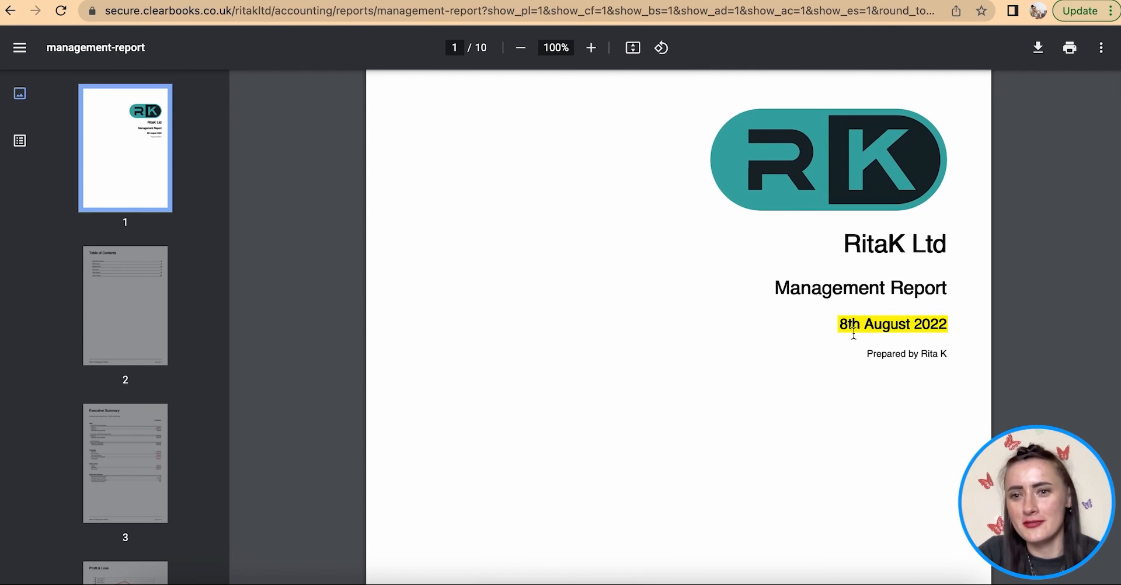
{"action": "scroll", "coordinate": [868, 343], "scroll_direction": "down", "scroll_amount": 5}
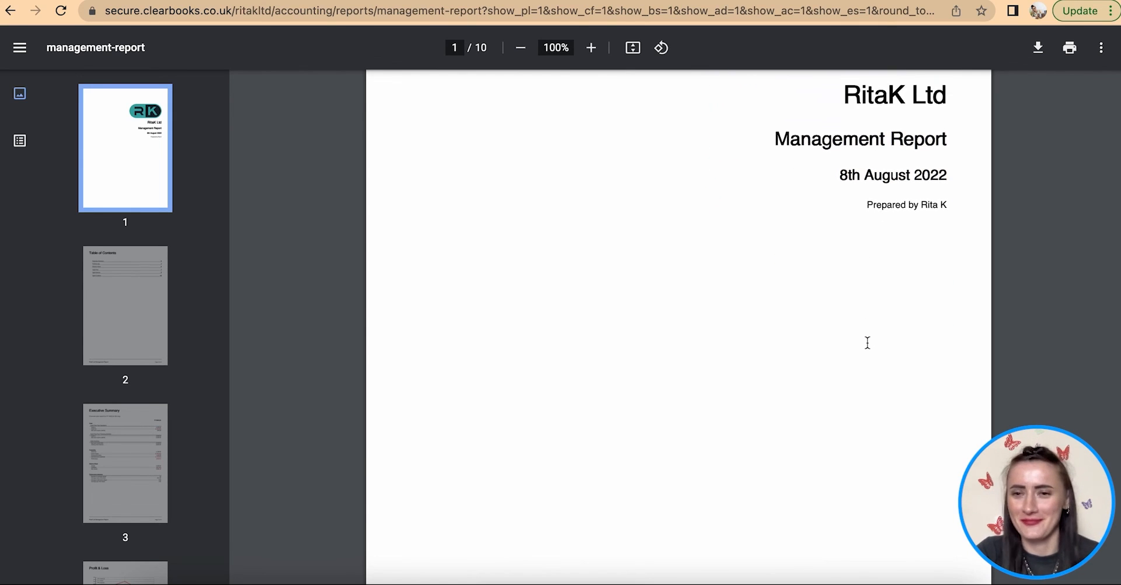
{"action": "scroll", "coordinate": [868, 343], "scroll_direction": "down", "scroll_amount": 10}
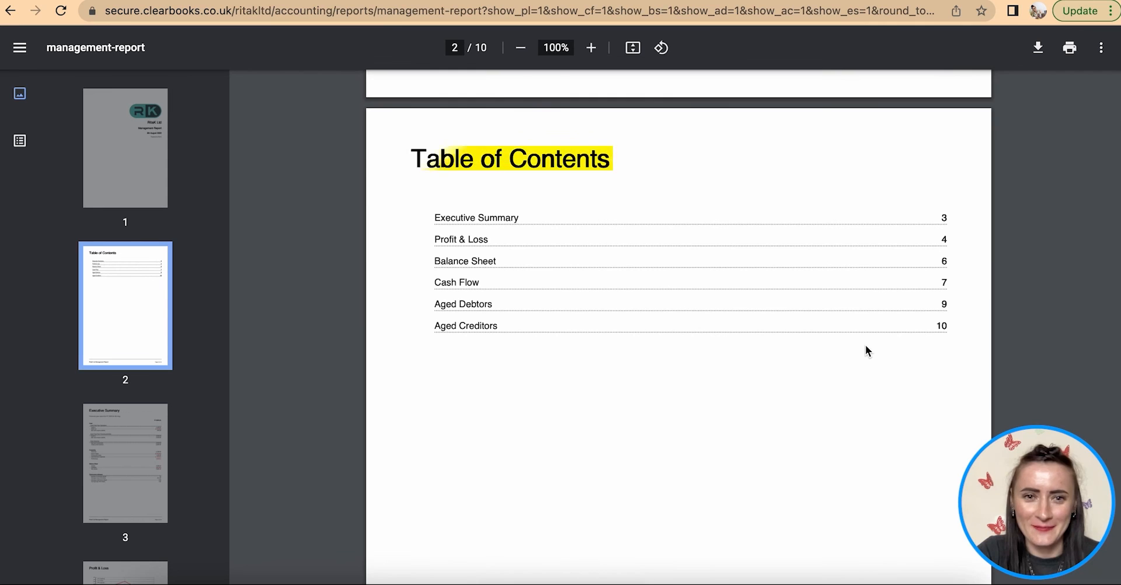
{"action": "scroll", "coordinate": [865, 344], "scroll_direction": "down", "scroll_amount": 20}
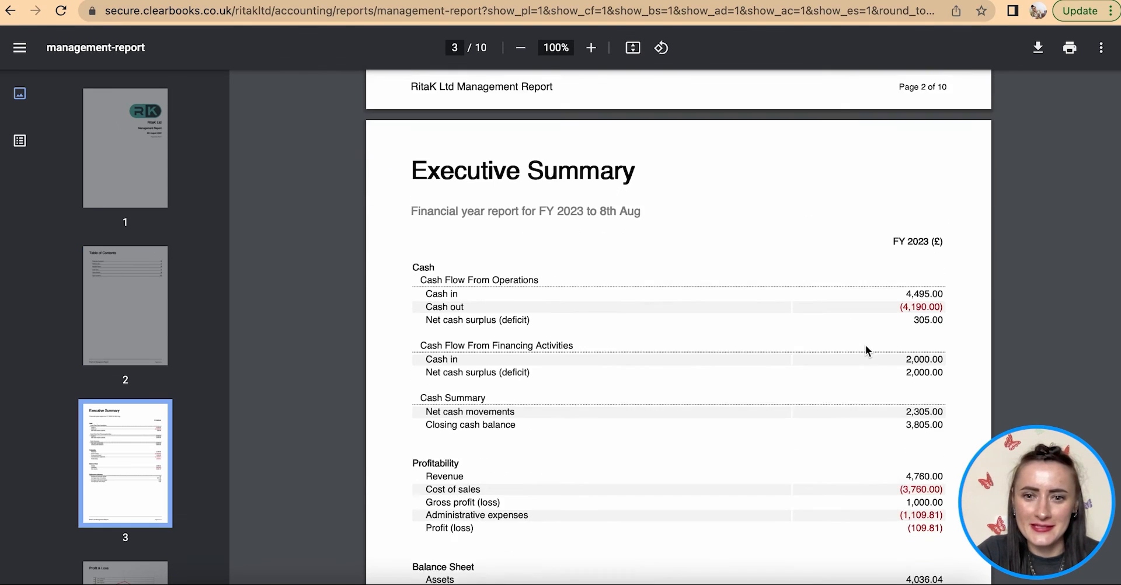
{"action": "scroll", "coordinate": [866, 349], "scroll_direction": "down", "scroll_amount": 1}
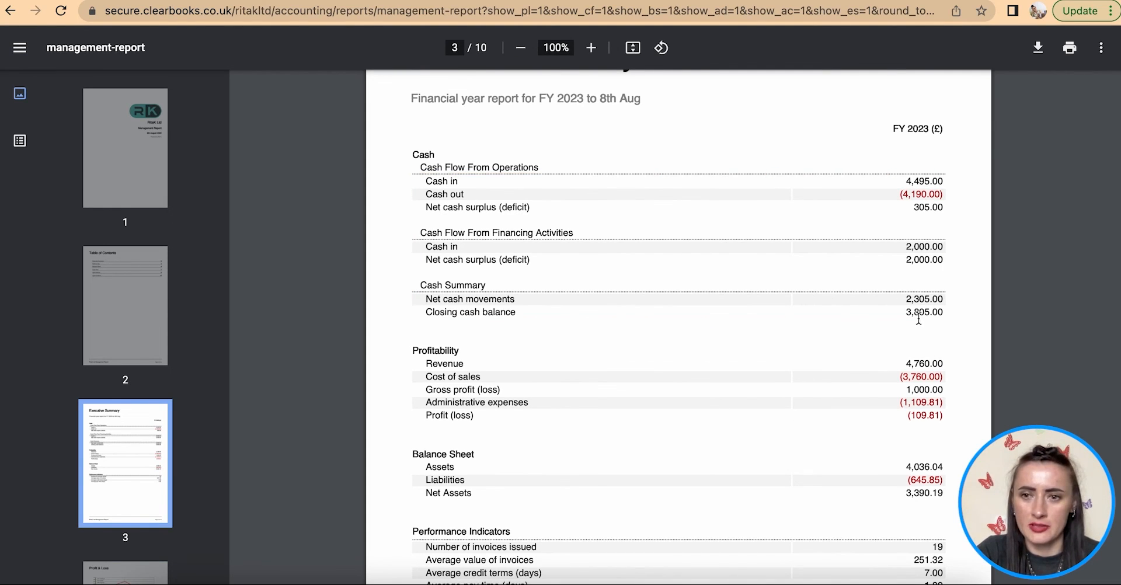
{"action": "scroll", "coordinate": [919, 318], "scroll_direction": "down", "scroll_amount": 1}
{"action": "scroll", "coordinate": [918, 319], "scroll_direction": "down", "scroll_amount": 2}
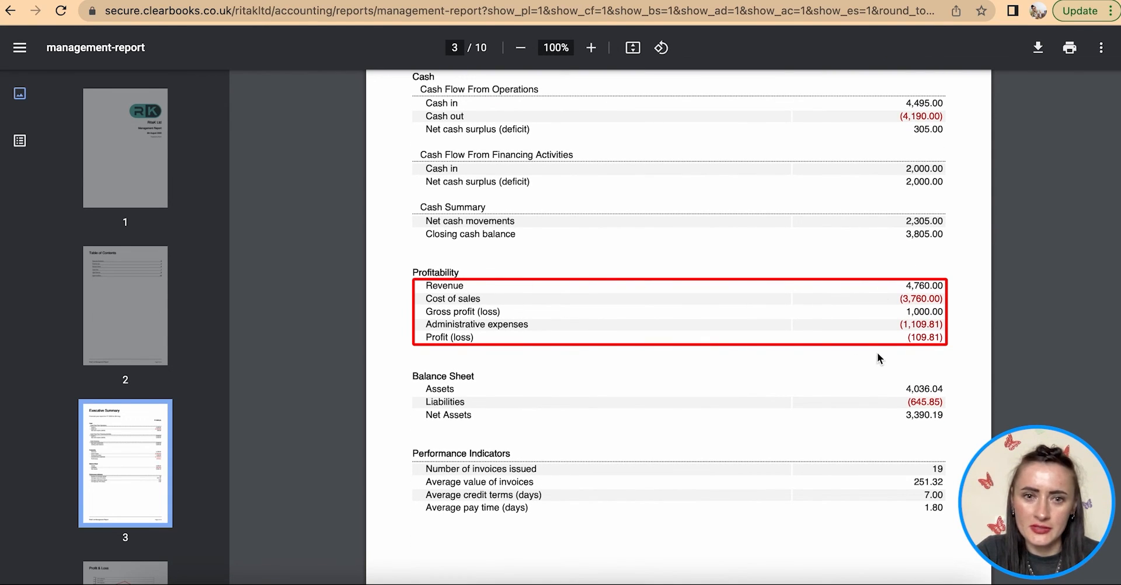
- Highlight the administrative expenses and loss figures, then read on to the Executive Summary indicators
{"action": "left_click_drag", "start_coordinate": [951, 335], "coordinate": [883, 339]}
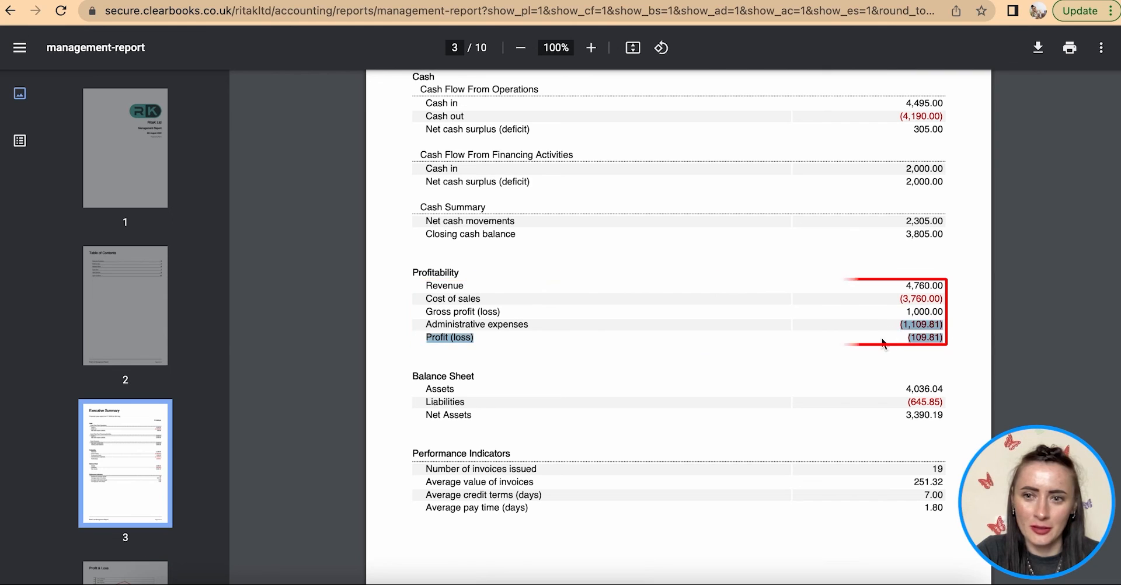
{"action": "left_click", "coordinate": [883, 340]}
{"action": "scroll", "coordinate": [883, 344], "scroll_direction": "down", "scroll_amount": 1}
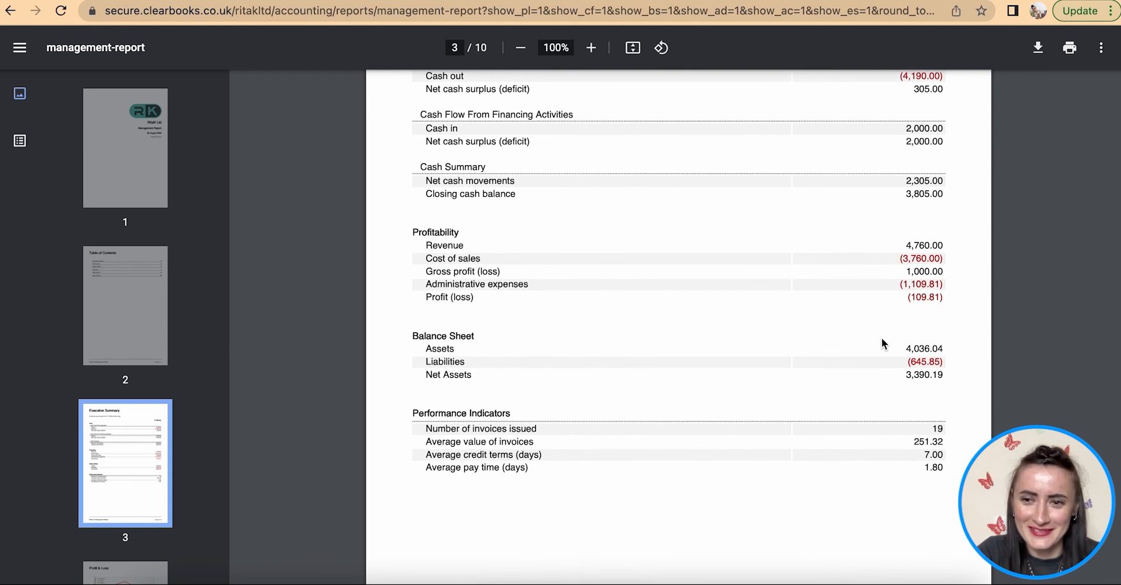
{"action": "scroll", "coordinate": [882, 344], "scroll_direction": "down", "scroll_amount": 1}
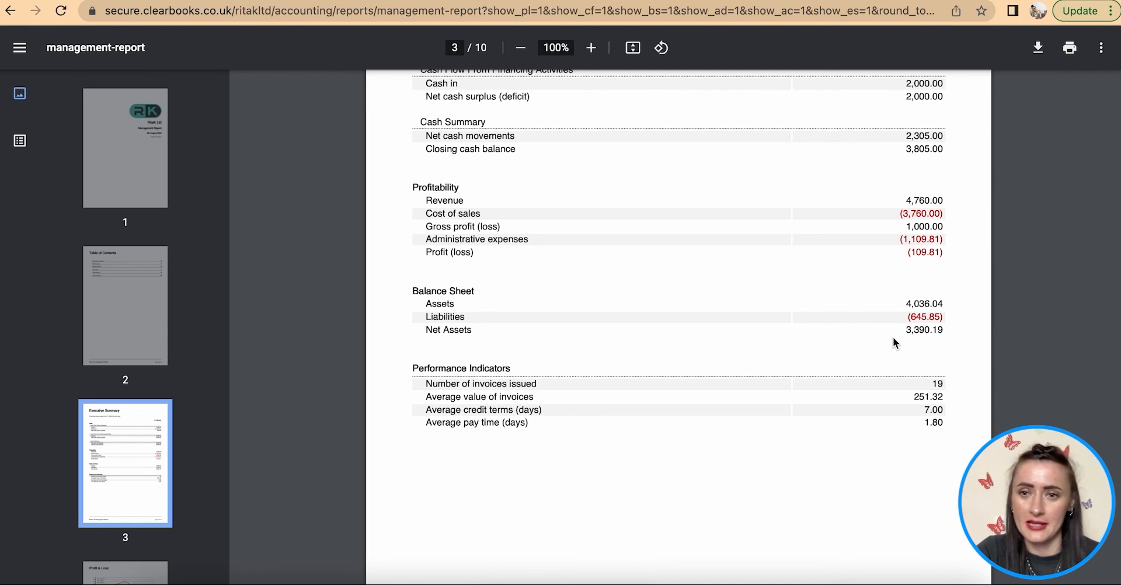
{"action": "scroll", "coordinate": [894, 340], "scroll_direction": "down", "scroll_amount": 3}
{"action": "scroll", "coordinate": [893, 337], "scroll_direction": "down", "scroll_amount": 1}
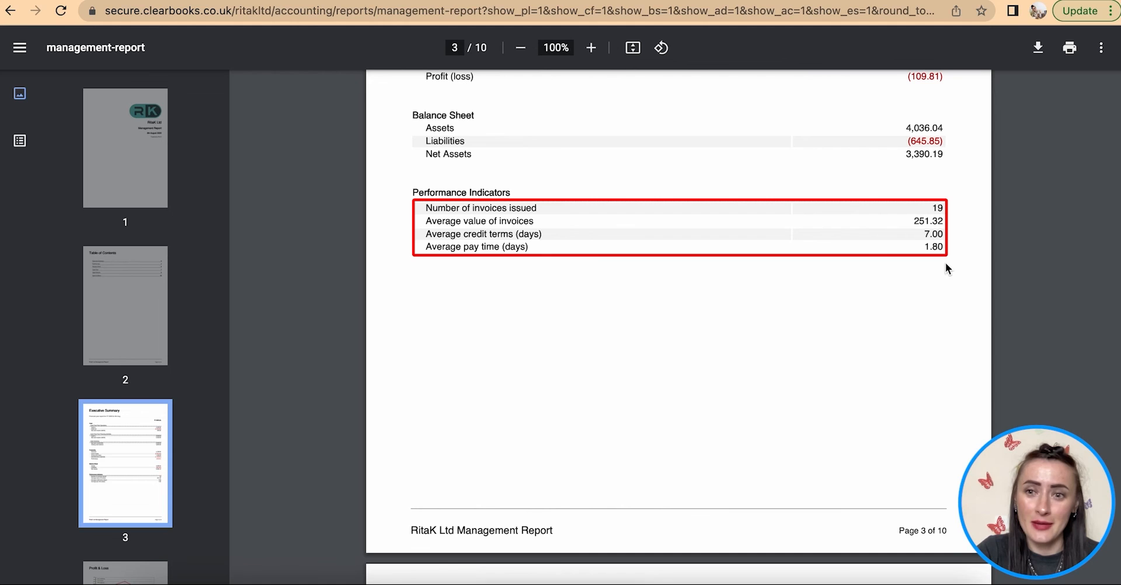
- Mark the 2,560.00 necklace sales and 1,000.00 Gross Profit figures in the PDF
{"action": "scroll", "coordinate": [943, 275], "scroll_direction": "down", "scroll_amount": 8}
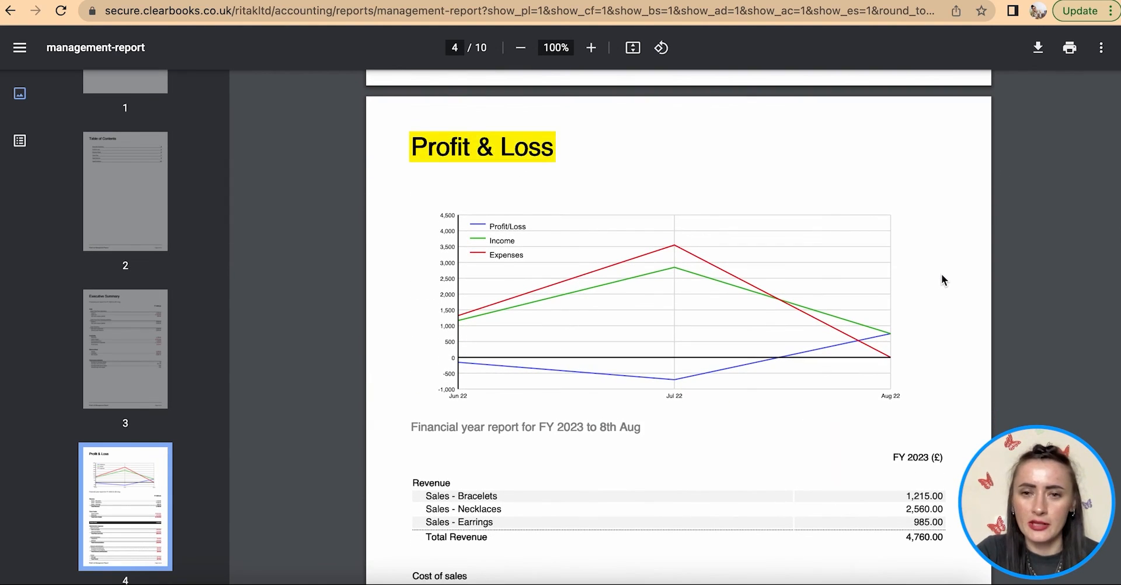
{"action": "scroll", "coordinate": [941, 275], "scroll_direction": "down", "scroll_amount": 3}
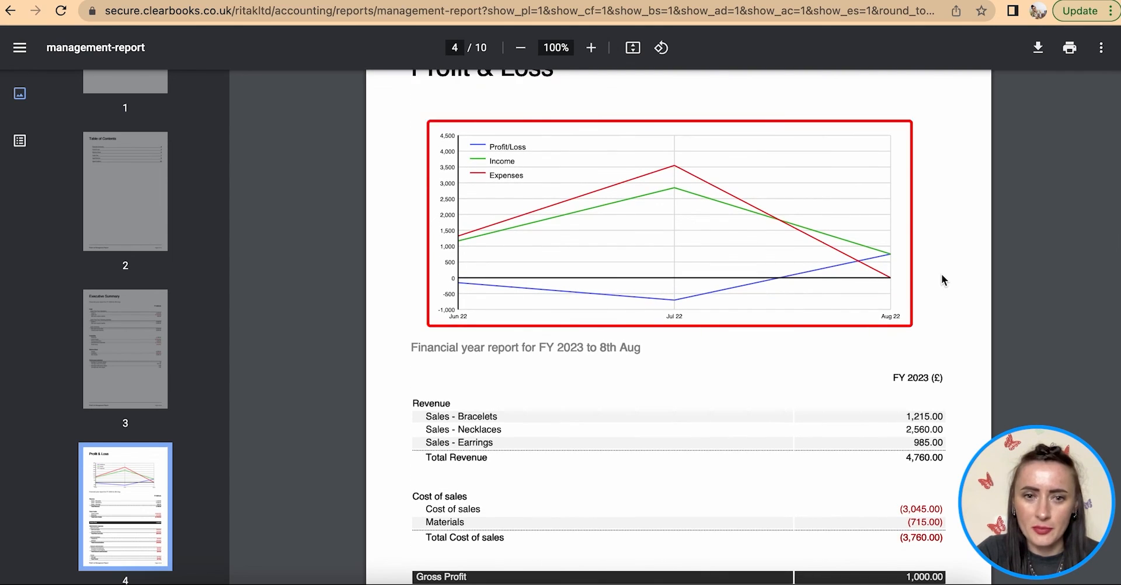
{"action": "scroll", "coordinate": [948, 242], "scroll_direction": "down", "scroll_amount": 1}
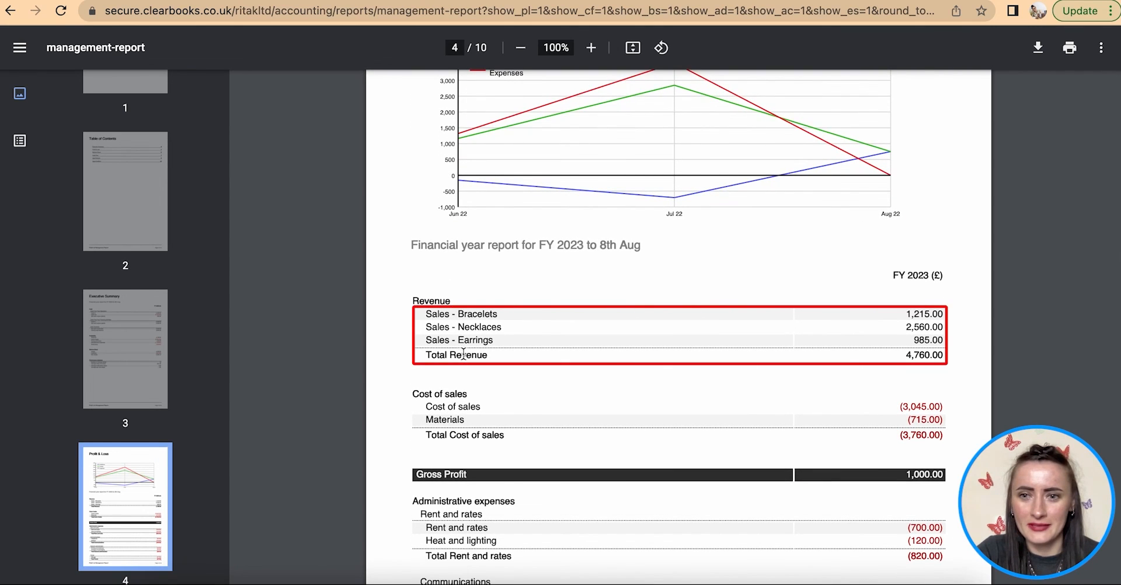
{"action": "scroll", "coordinate": [467, 351], "scroll_direction": "up", "scroll_amount": 2}
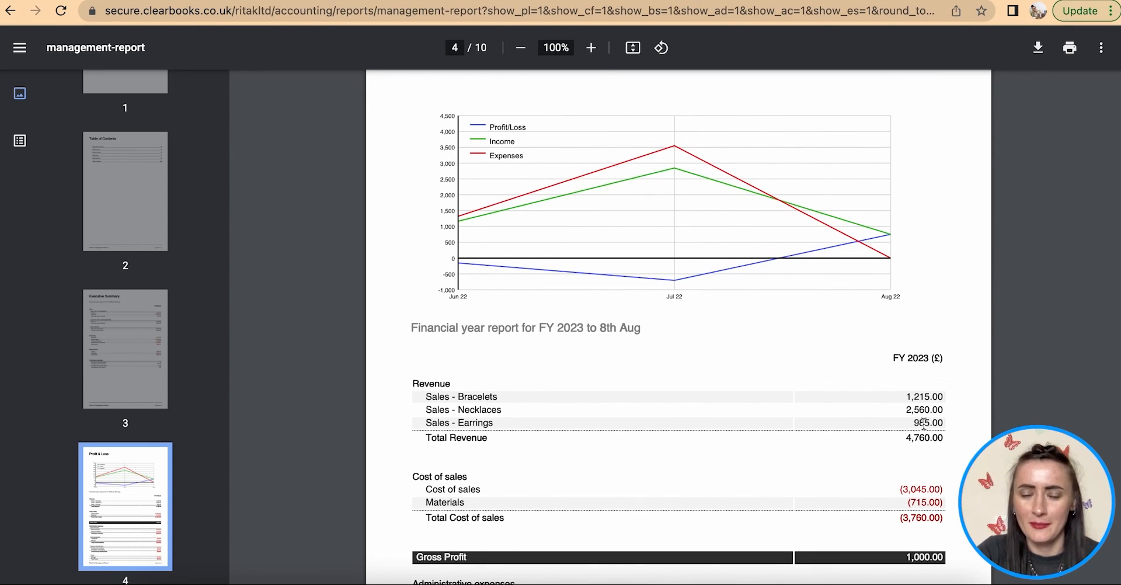
{"action": "left_click_drag", "start_coordinate": [949, 406], "coordinate": [874, 410]}
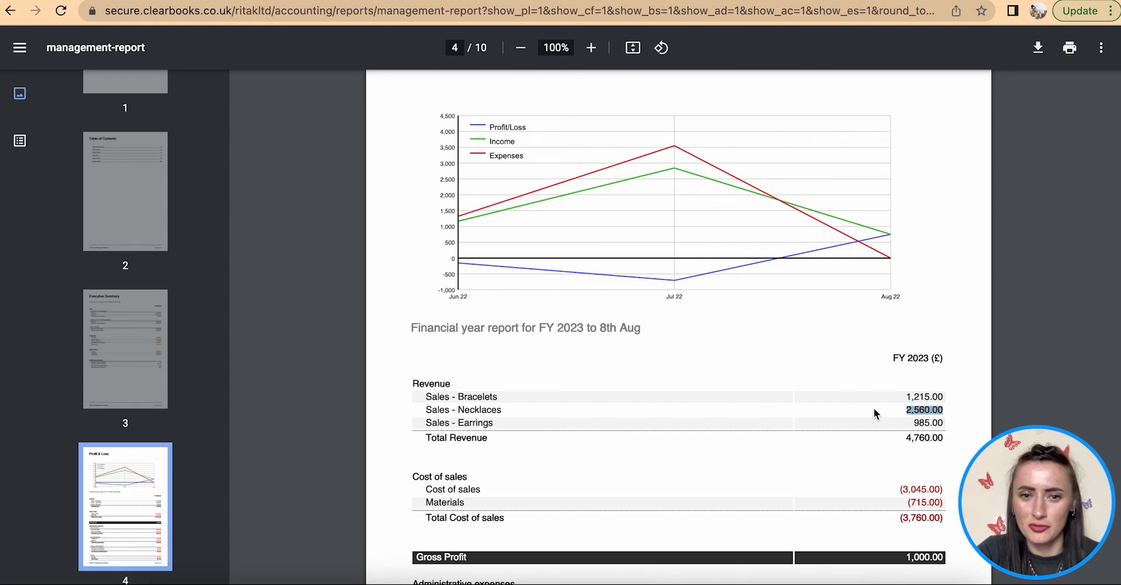
{"action": "scroll", "coordinate": [742, 429], "scroll_direction": "down", "scroll_amount": 4}
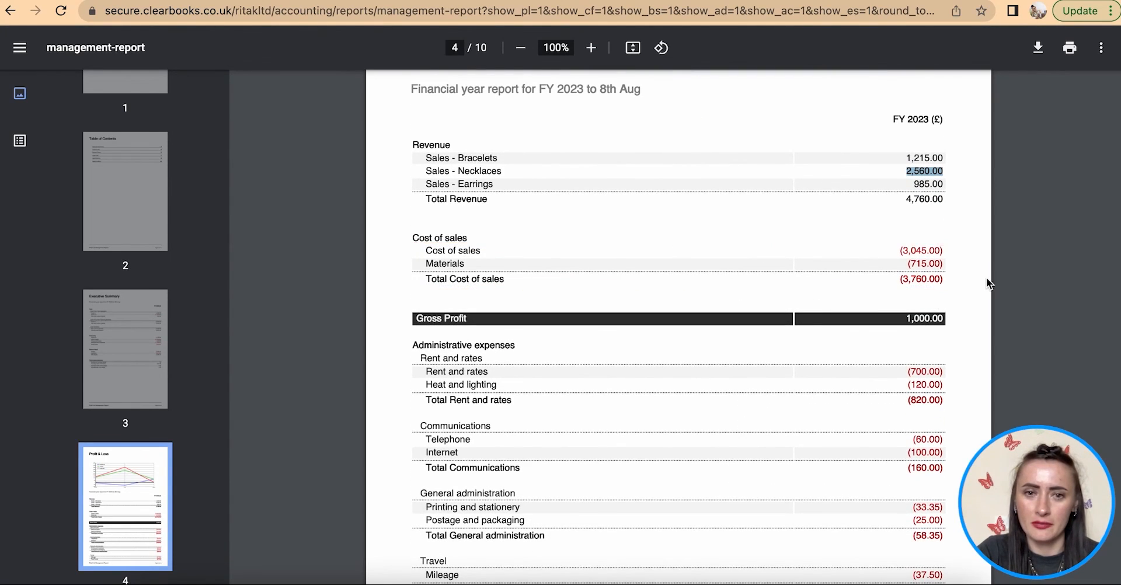
{"action": "scroll", "coordinate": [987, 279], "scroll_direction": "down", "scroll_amount": 2}
{"action": "scroll", "coordinate": [987, 278], "scroll_direction": "down", "scroll_amount": 2}
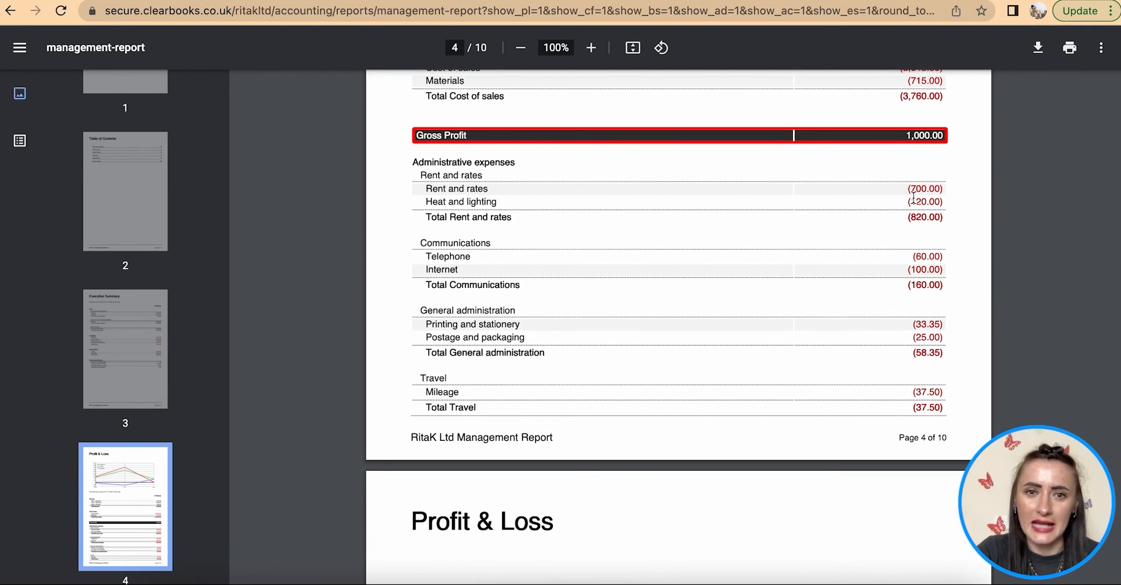
{"action": "left_click_drag", "start_coordinate": [907, 136], "coordinate": [944, 135]}
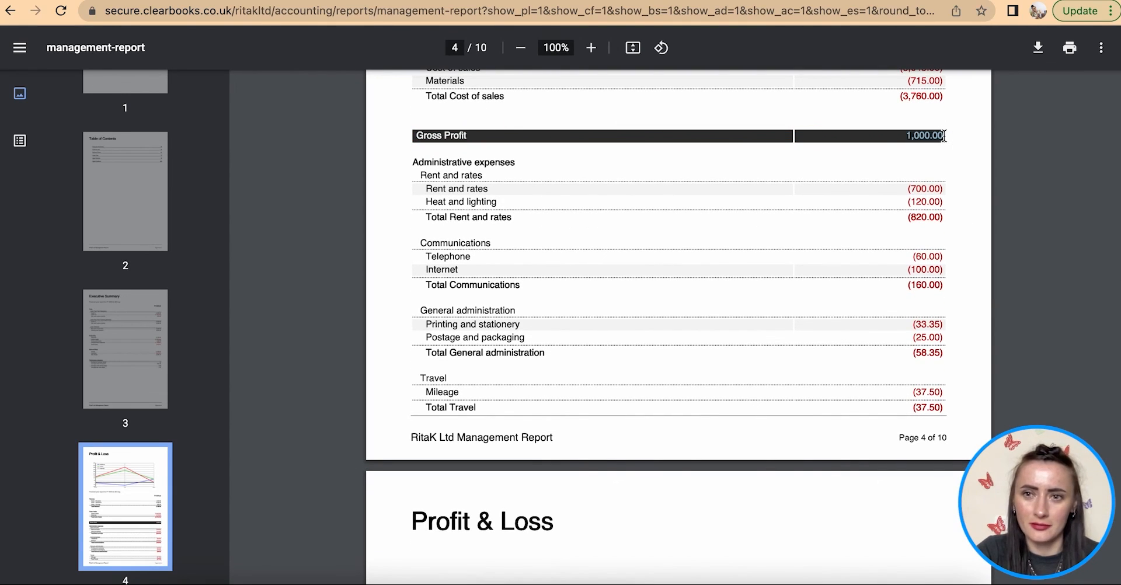
{"action": "left_click", "coordinate": [951, 169]}
- Read on to Aged Creditors totalling 645.85, then return to the Management report options page
{"action": "scroll", "coordinate": [911, 168], "scroll_direction": "down", "scroll_amount": 1}
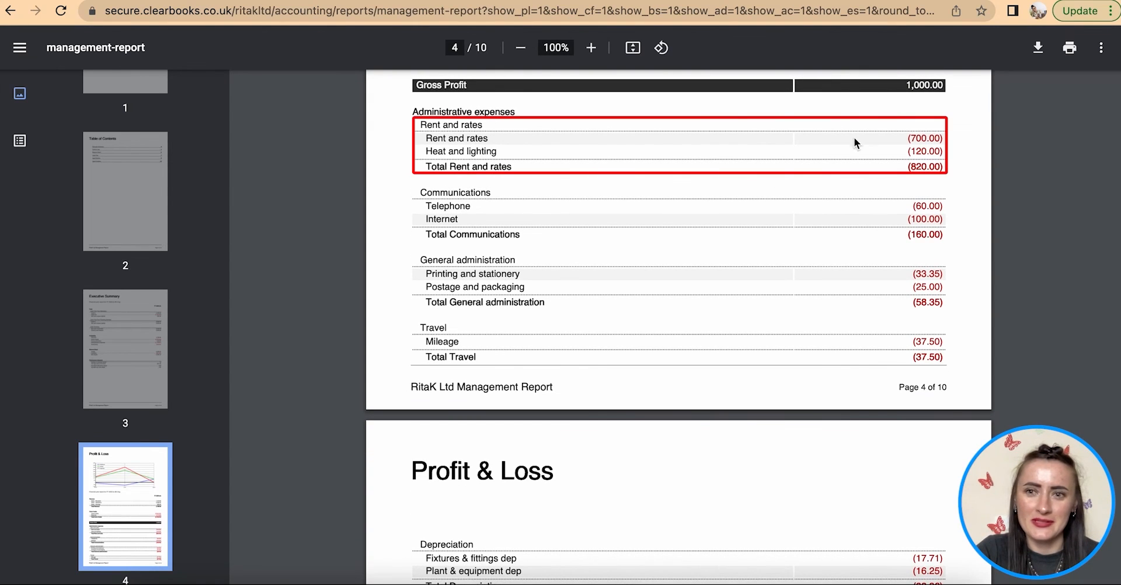
{"action": "scroll", "coordinate": [908, 251], "scroll_direction": "down", "scroll_amount": 2}
{"action": "scroll", "coordinate": [907, 252], "scroll_direction": "down", "scroll_amount": 3}
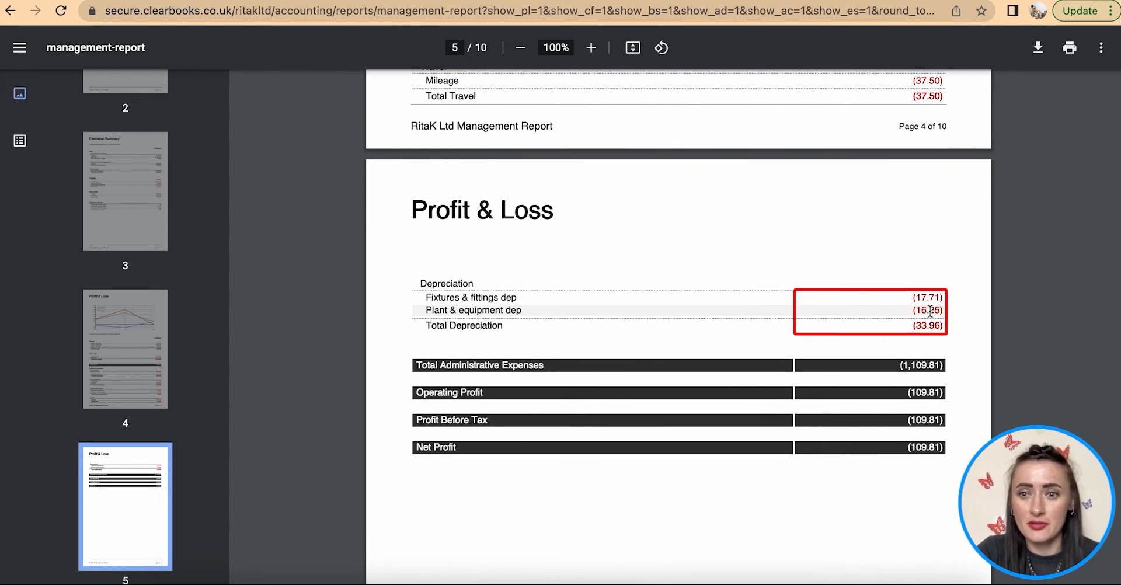
{"action": "scroll", "coordinate": [927, 312], "scroll_direction": "down", "scroll_amount": 2}
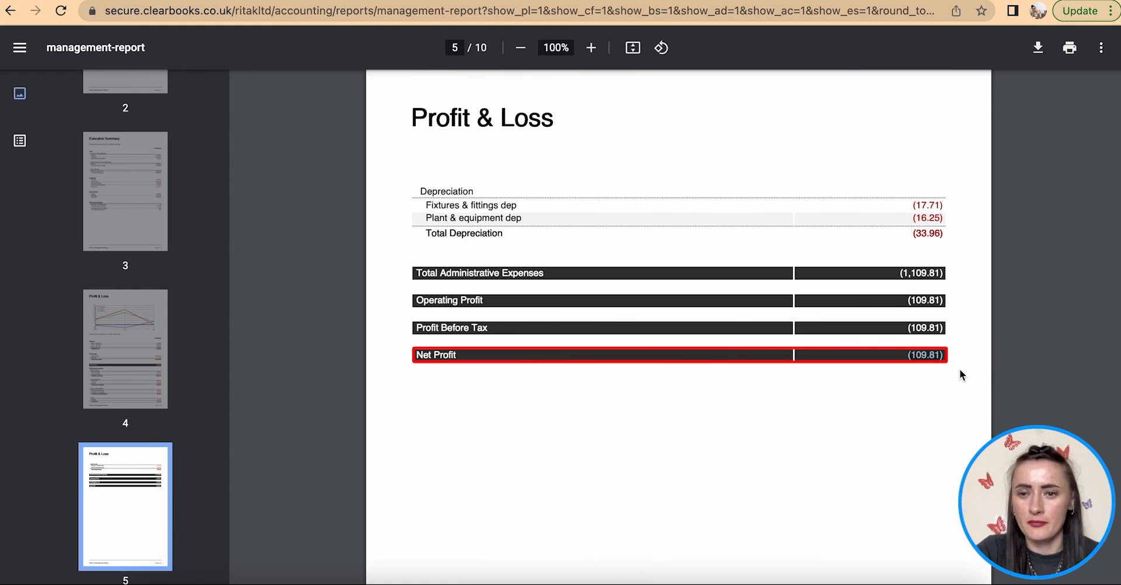
{"action": "scroll", "coordinate": [962, 389], "scroll_direction": "down", "scroll_amount": 5}
{"action": "scroll", "coordinate": [962, 376], "scroll_direction": "down", "scroll_amount": 10}
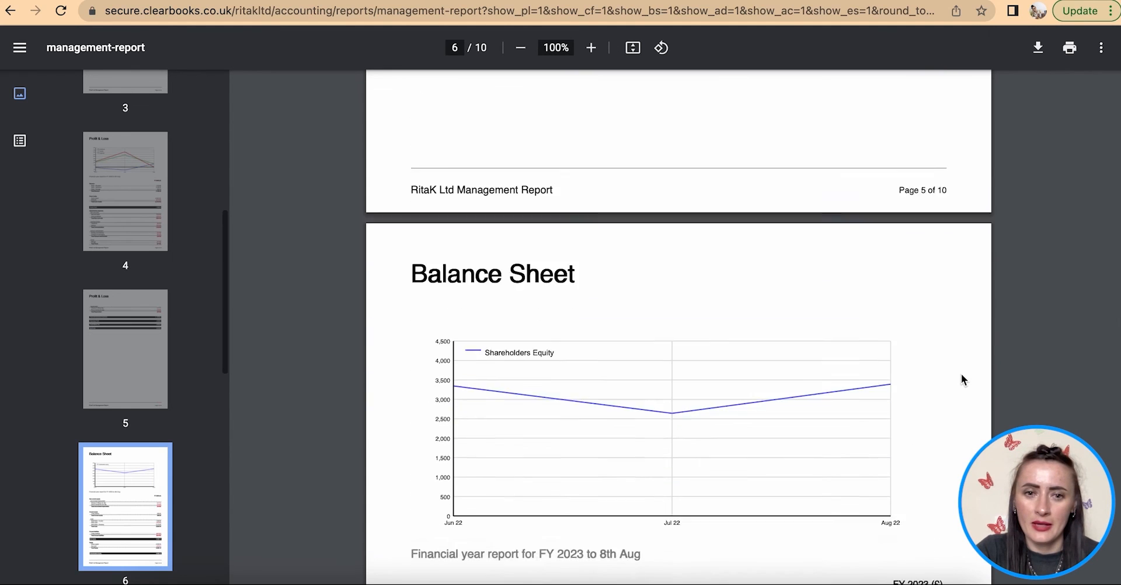
{"action": "scroll", "coordinate": [962, 373], "scroll_direction": "down", "scroll_amount": 10}
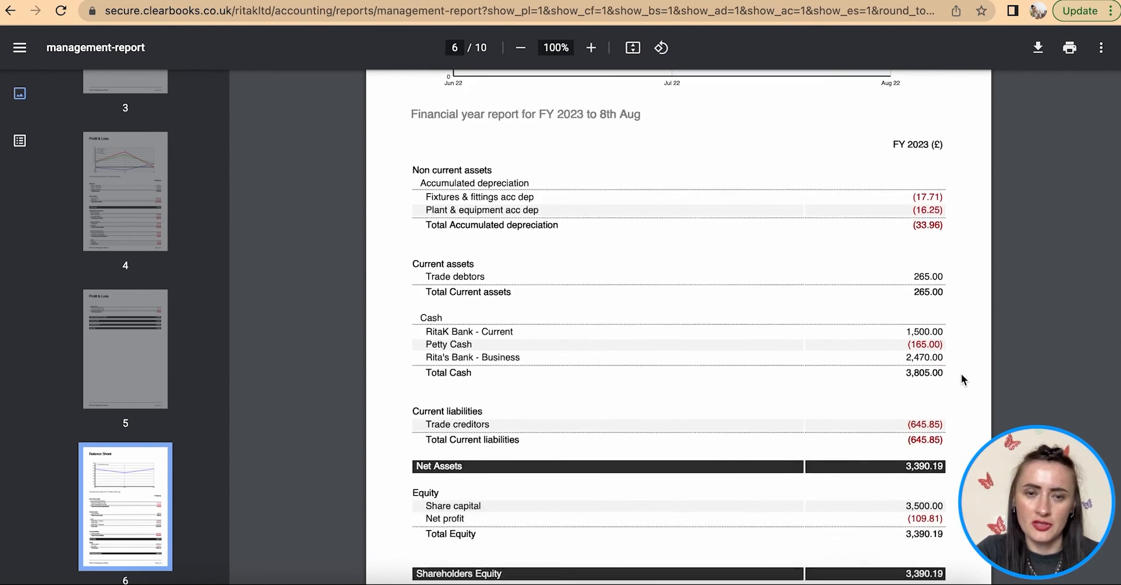
{"action": "scroll", "coordinate": [962, 288], "scroll_direction": "down", "scroll_amount": 7}
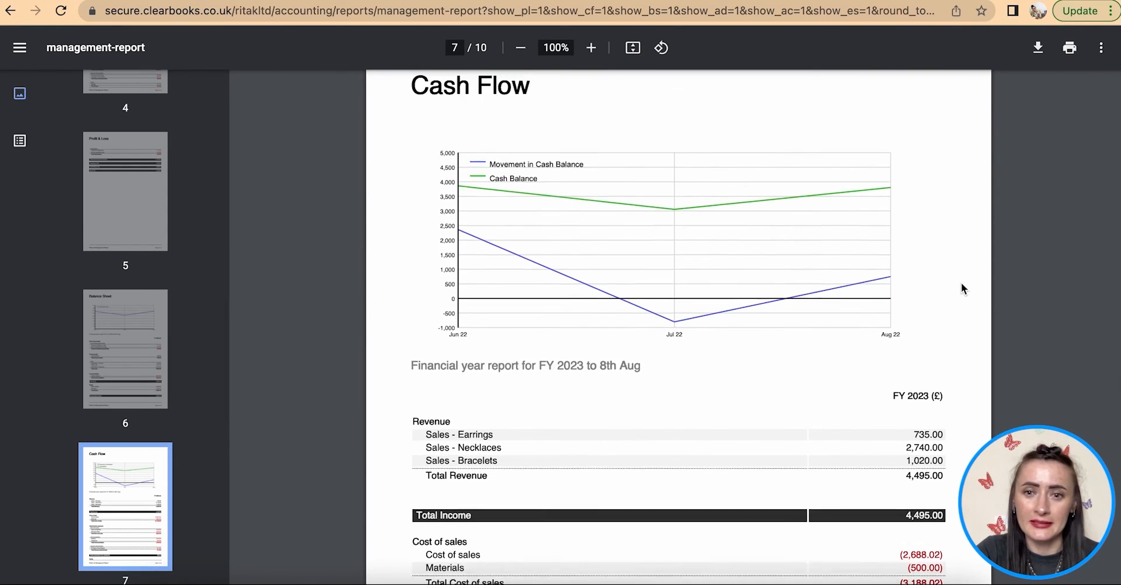
{"action": "scroll", "coordinate": [961, 288], "scroll_direction": "down", "scroll_amount": 10}
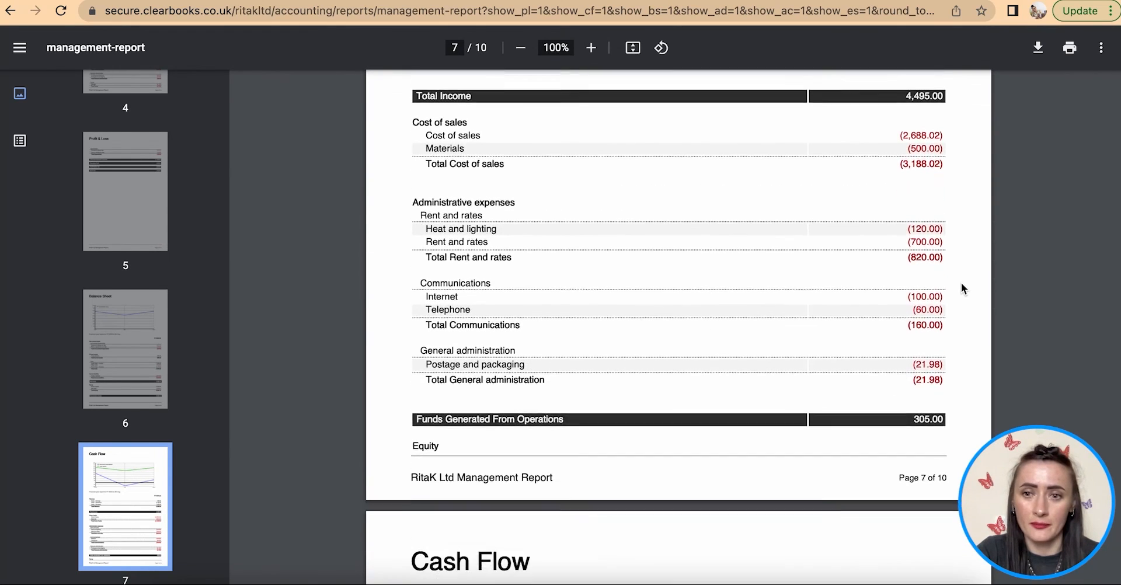
{"action": "scroll", "coordinate": [962, 282], "scroll_direction": "down", "scroll_amount": 10}
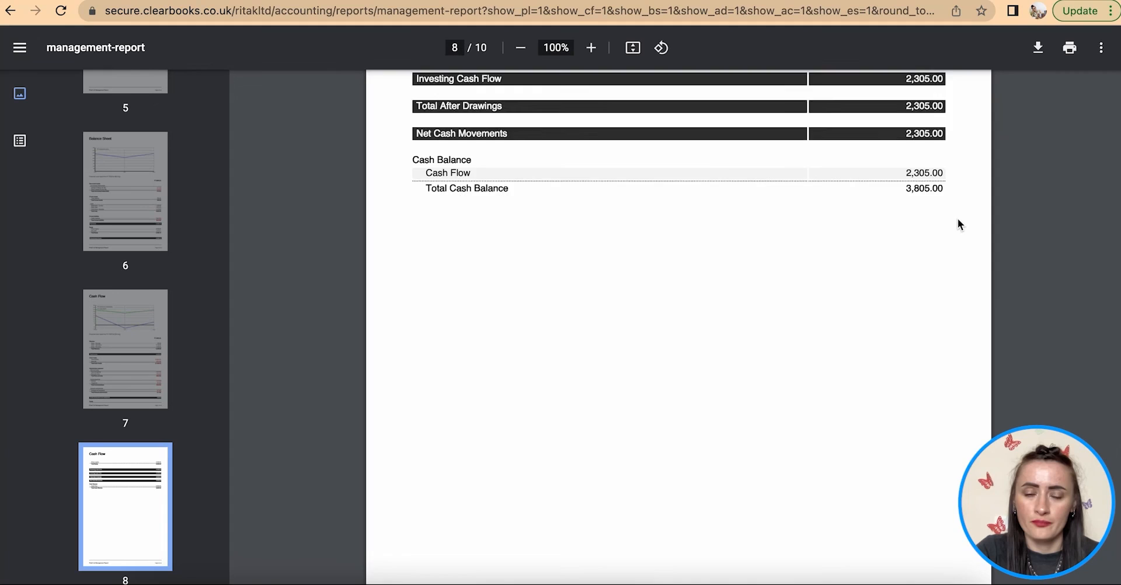
{"action": "scroll", "coordinate": [958, 220], "scroll_direction": "down", "scroll_amount": 3}
{"action": "scroll", "coordinate": [958, 220], "scroll_direction": "up", "scroll_amount": 1}
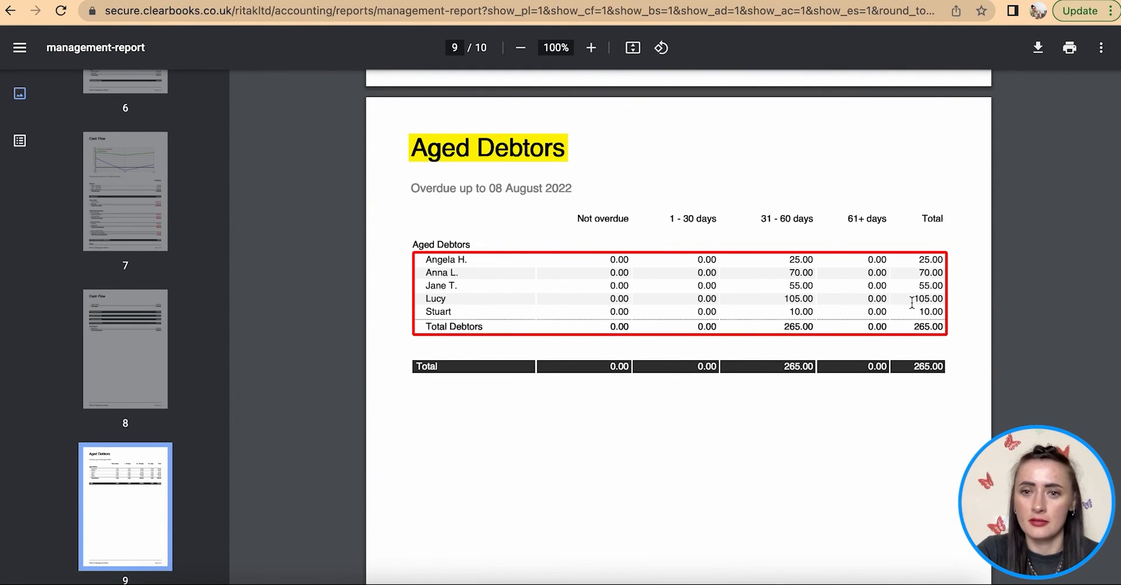
{"action": "scroll", "coordinate": [913, 350], "scroll_direction": "down", "scroll_amount": 2}
{"action": "scroll", "coordinate": [912, 345], "scroll_direction": "down", "scroll_amount": 10}
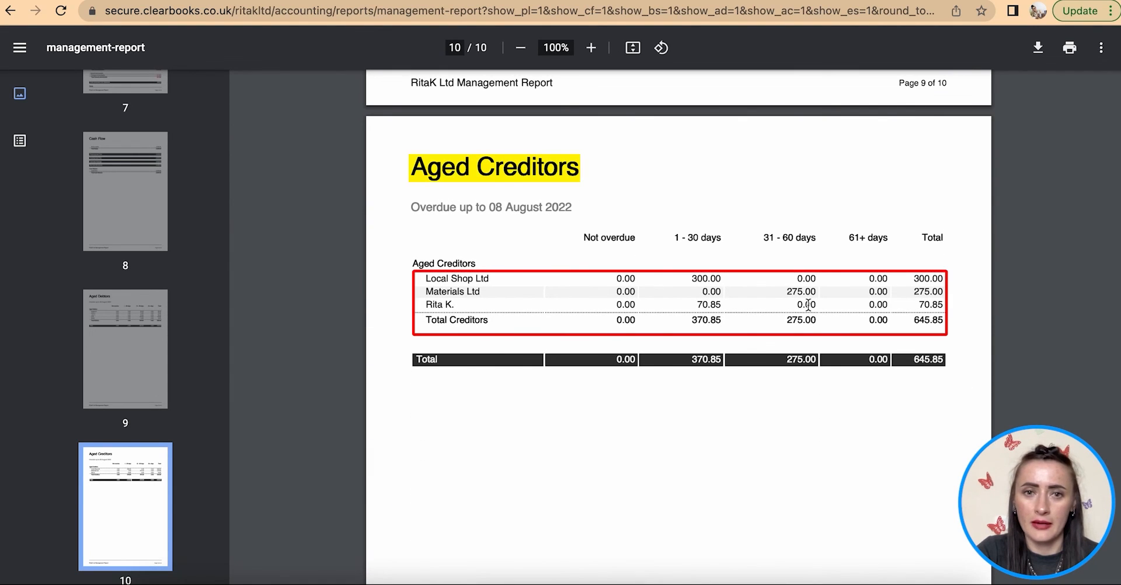
{"action": "scroll", "coordinate": [808, 305], "scroll_direction": "down", "scroll_amount": 2}
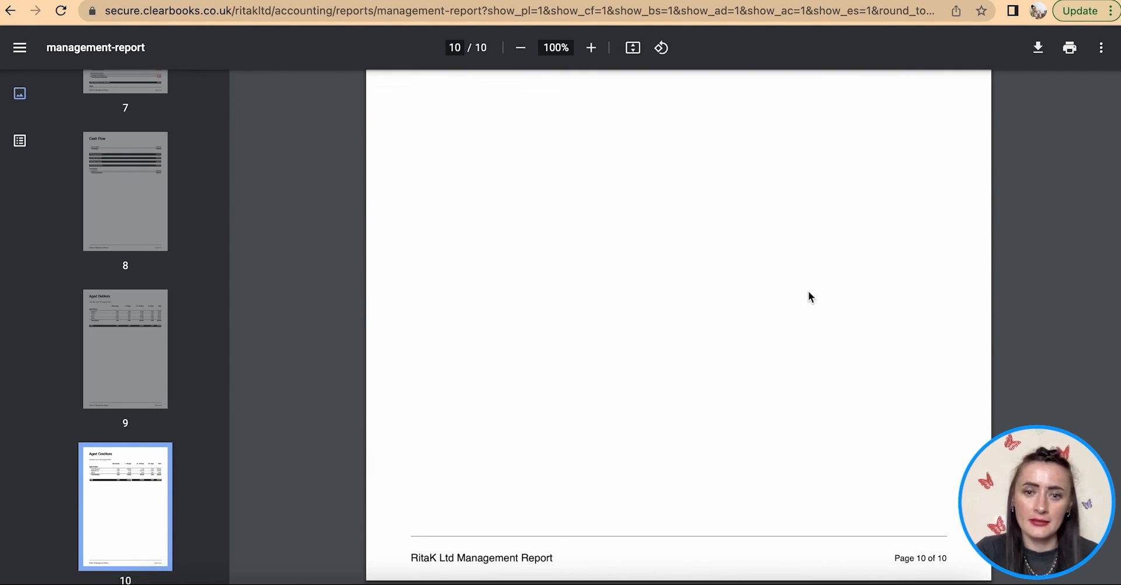
{"action": "scroll", "coordinate": [809, 292], "scroll_direction": "up", "scroll_amount": 15}
{"action": "scroll", "coordinate": [809, 292], "scroll_direction": "up", "scroll_amount": 20}
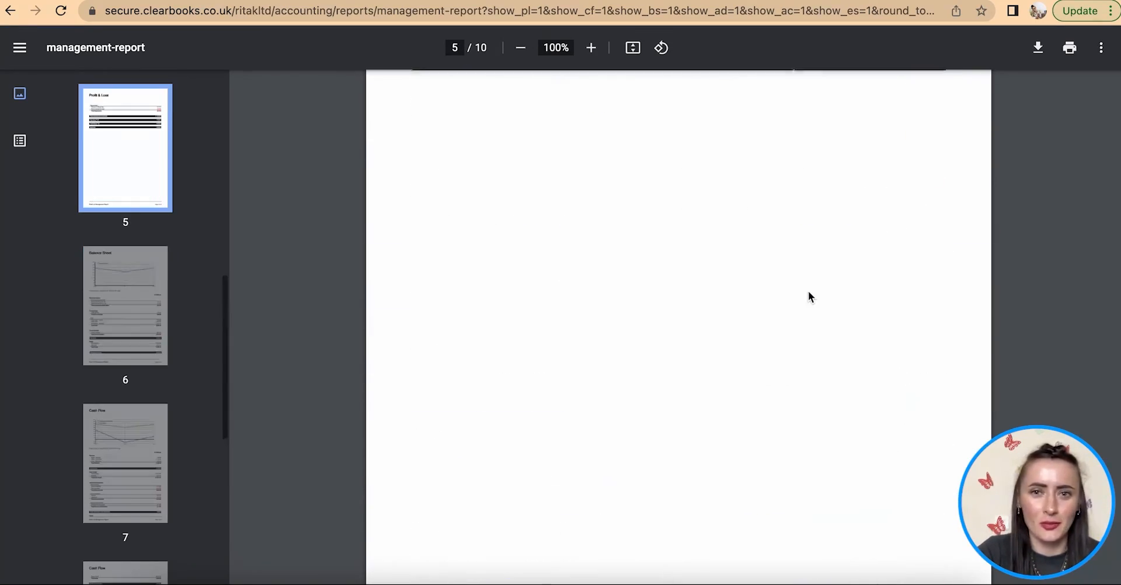
{"action": "scroll", "coordinate": [808, 292], "scroll_direction": "up", "scroll_amount": 20}
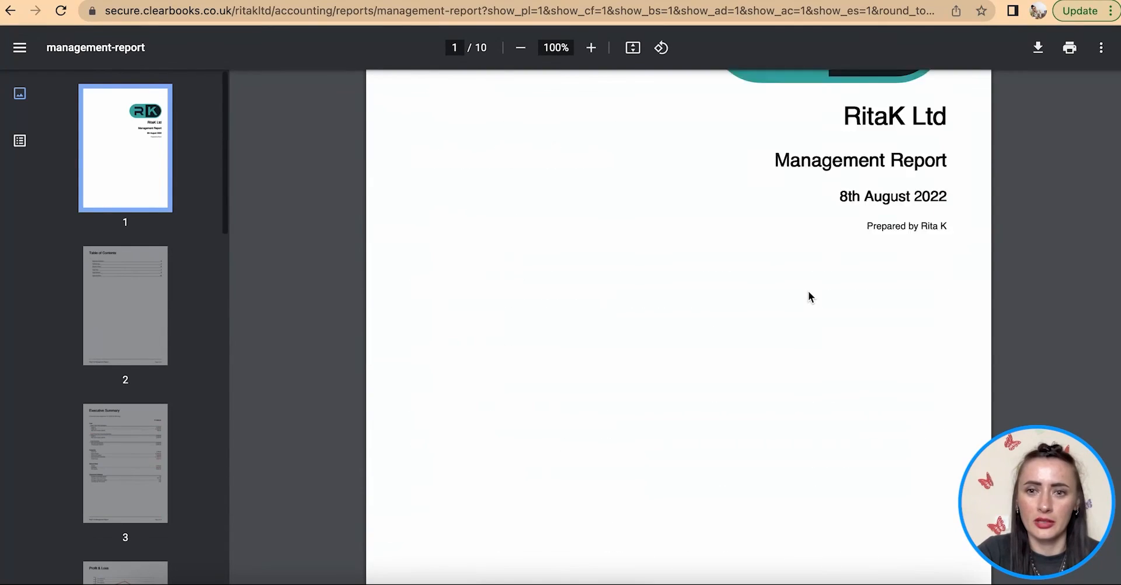
{"action": "scroll", "coordinate": [808, 297], "scroll_direction": "up", "scroll_amount": 4}
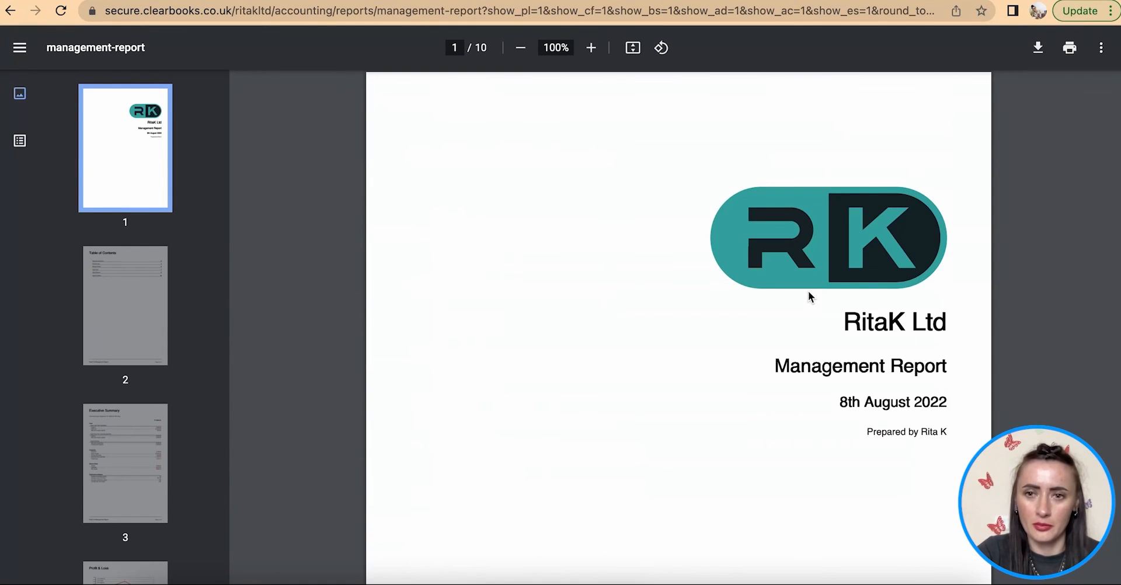
{"action": "left_click", "coordinate": [11, 11]}
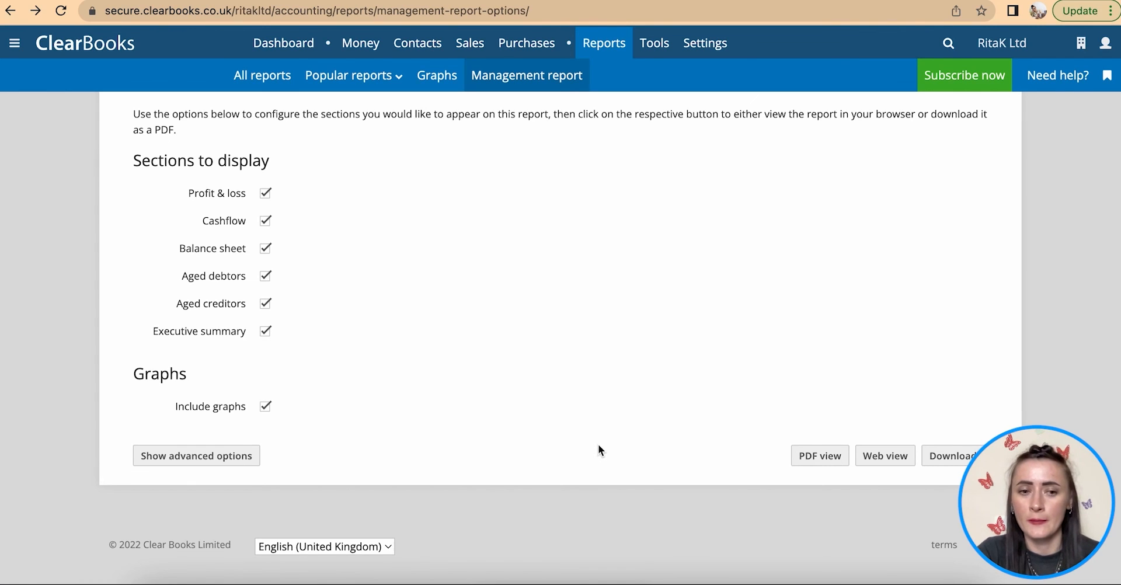
- Open the Transactions report from Popular reports
{"action": "scroll", "coordinate": [598, 444], "scroll_direction": "up", "scroll_amount": 3}
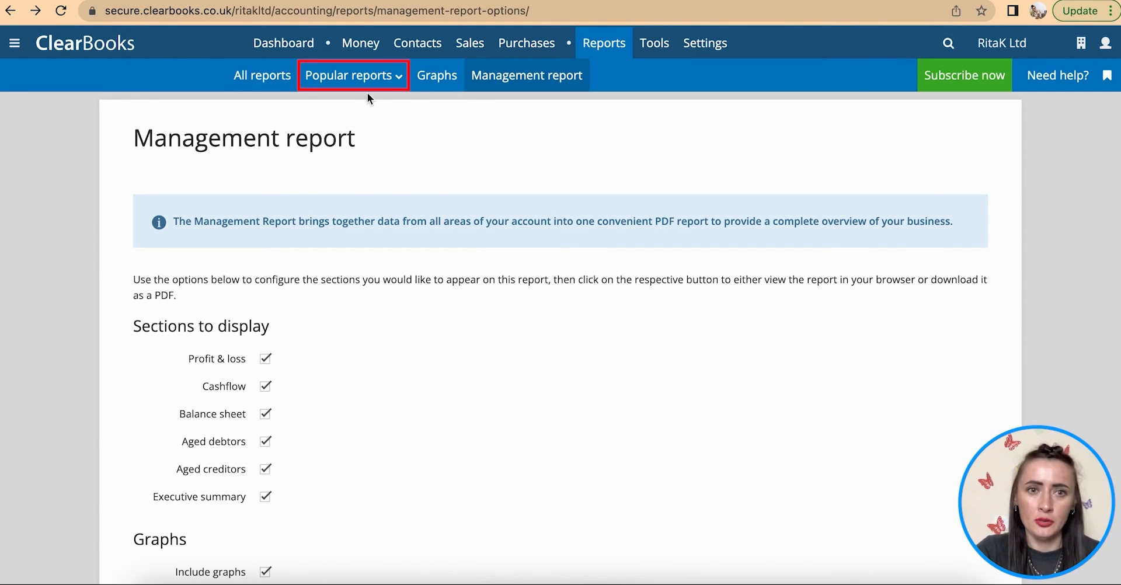
{"action": "left_click", "coordinate": [357, 75]}
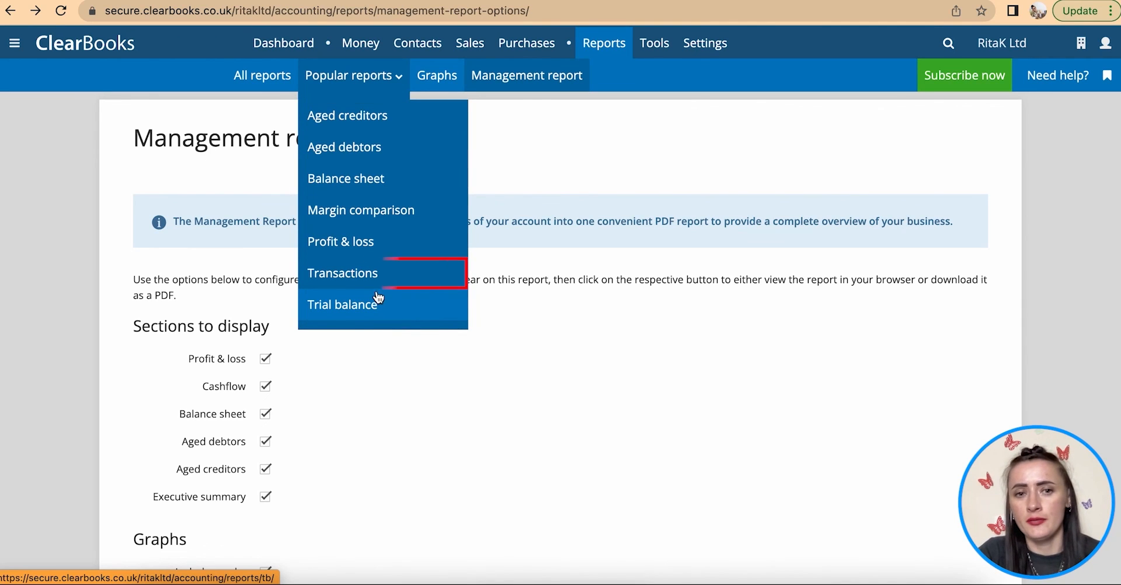
{"action": "left_click", "coordinate": [342, 274]}
{"action": "scroll", "coordinate": [524, 348], "scroll_direction": "down", "scroll_amount": 8}
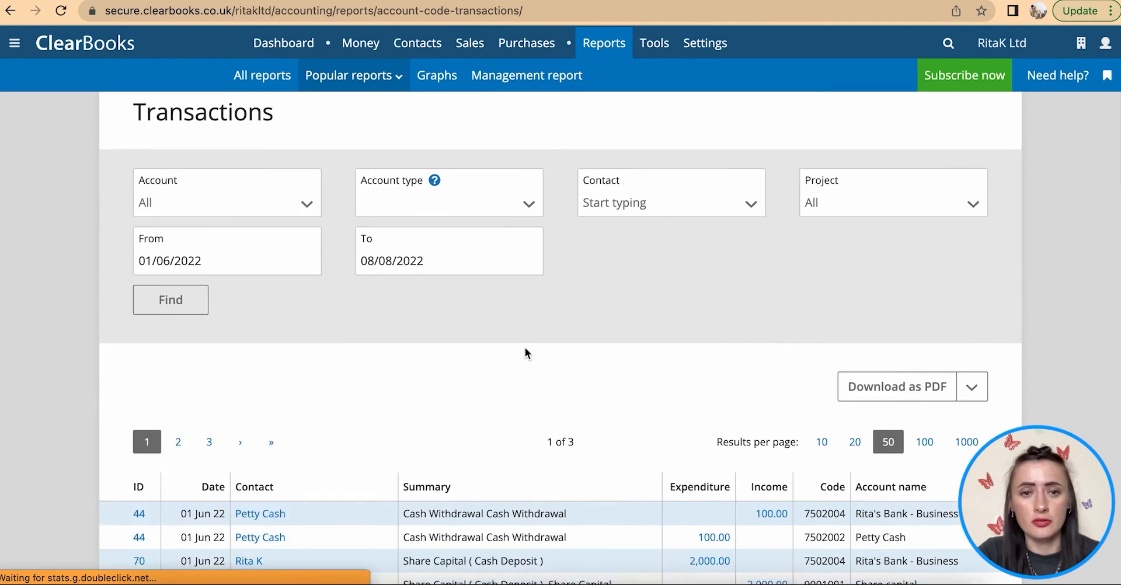
{"action": "scroll", "coordinate": [525, 348], "scroll_direction": "down", "scroll_amount": 2}
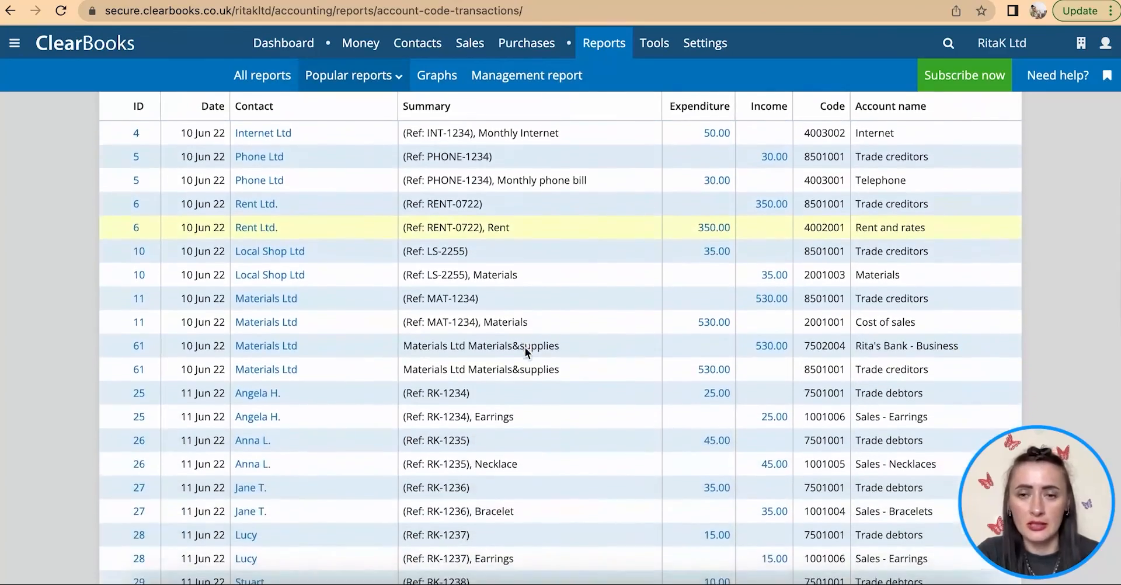
{"action": "scroll", "coordinate": [525, 348], "scroll_direction": "up", "scroll_amount": 10}
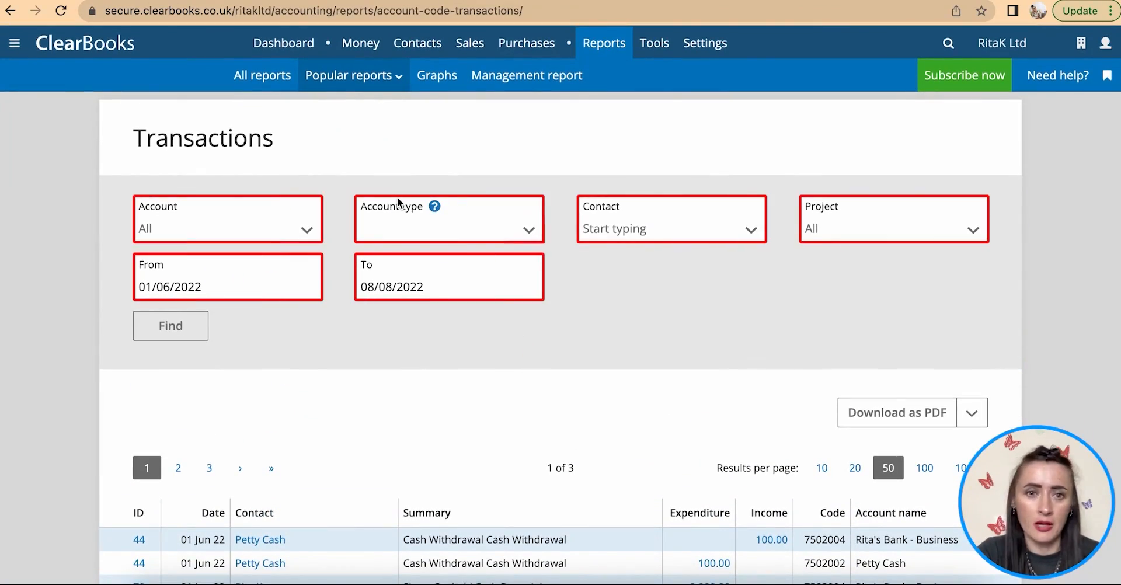
- Filter the Transactions report to the Revenue account type for 01/06/2022–08/08/2022
{"action": "left_click", "coordinate": [465, 231]}
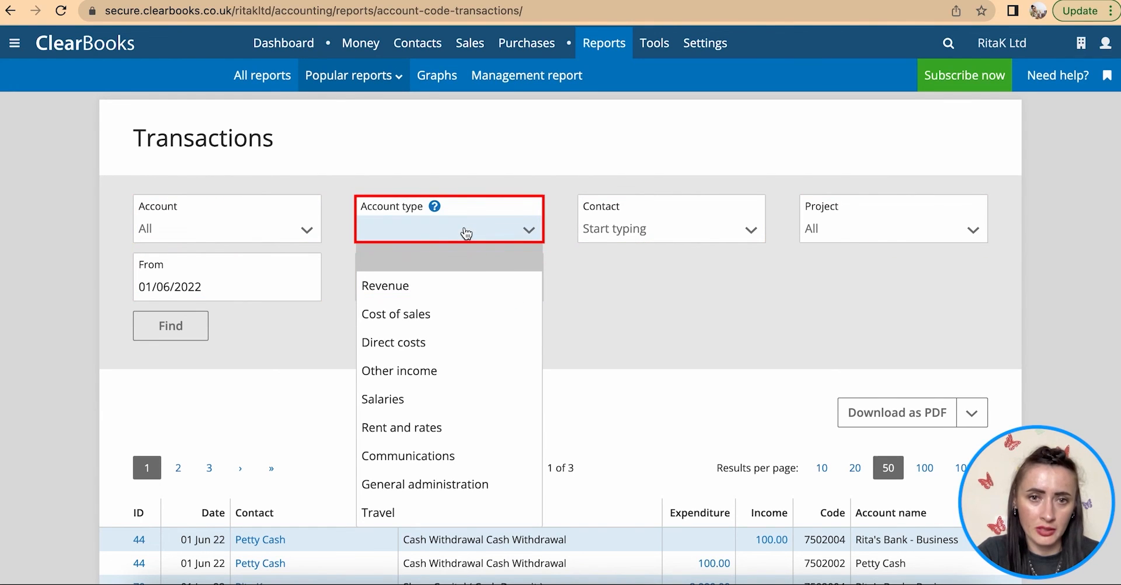
{"action": "left_click", "coordinate": [458, 286]}
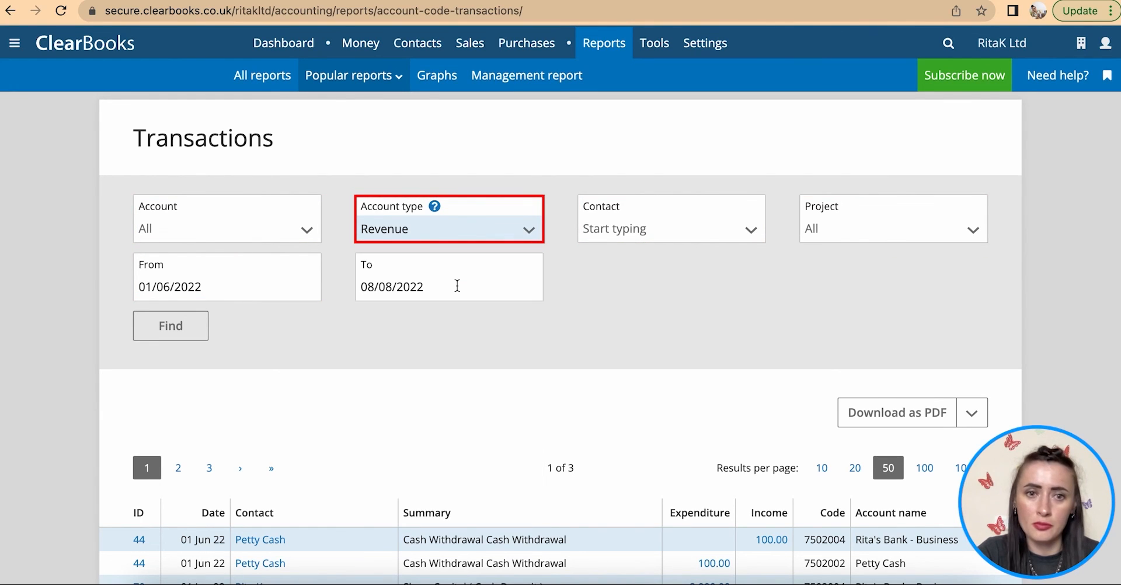
{"action": "left_click", "coordinate": [190, 327]}
{"action": "scroll", "coordinate": [524, 417], "scroll_direction": "down", "scroll_amount": 5}
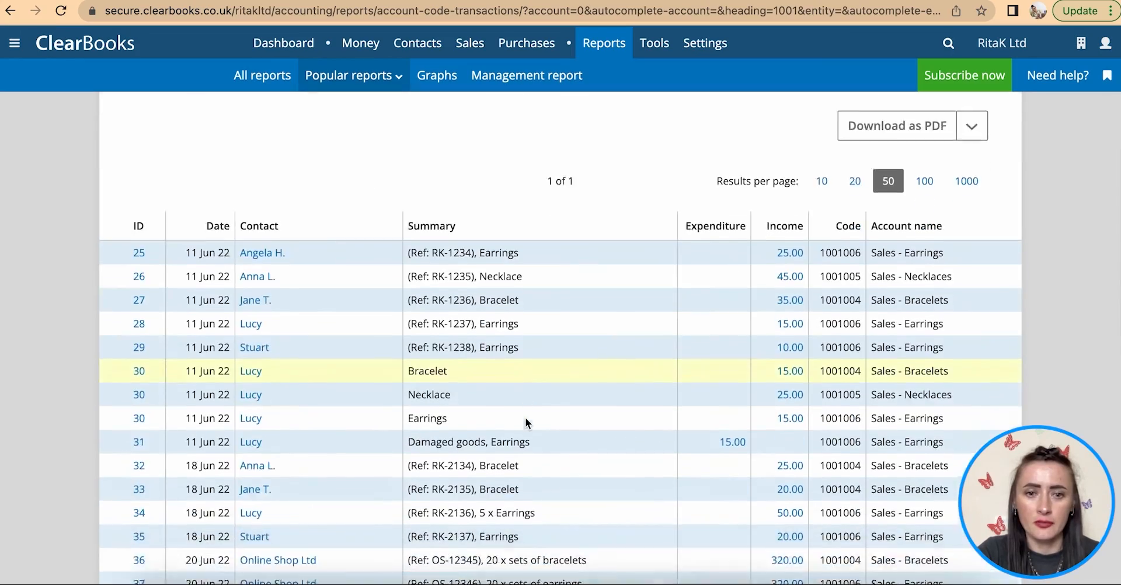
{"action": "scroll", "coordinate": [345, 471], "scroll_direction": "down", "scroll_amount": 5}
{"action": "scroll", "coordinate": [345, 471], "scroll_direction": "down", "scroll_amount": 3}
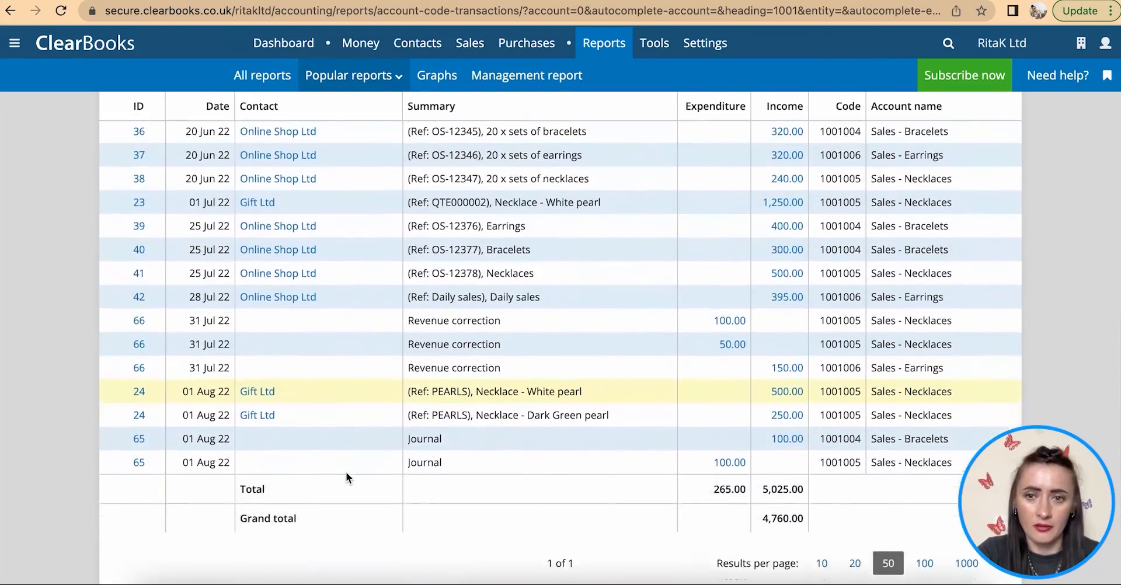
{"action": "scroll", "coordinate": [345, 472], "scroll_direction": "up", "scroll_amount": 15}
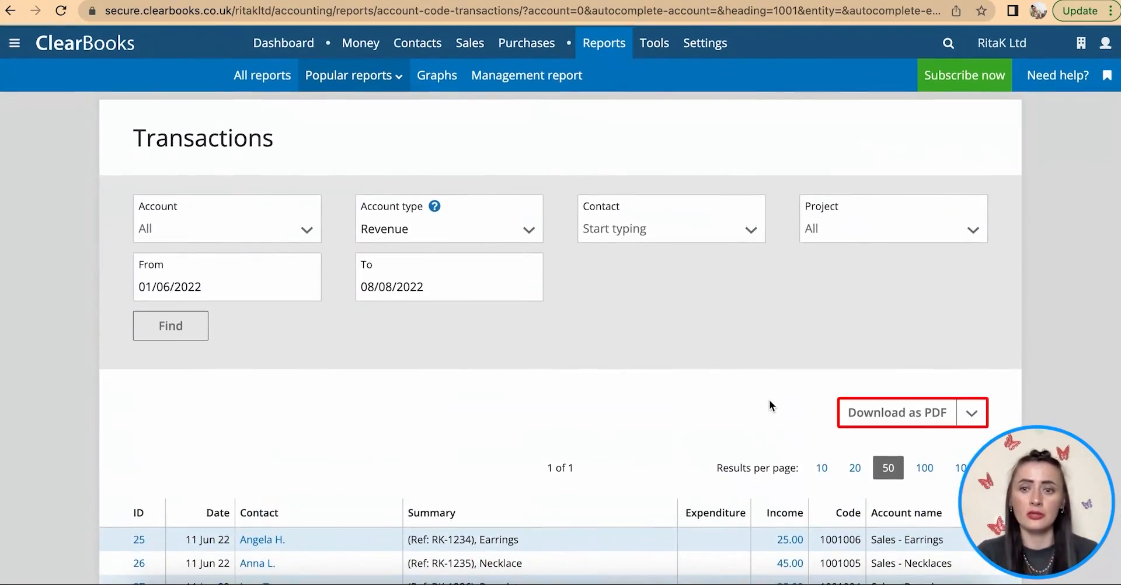
- Check the Download format options, then return to the dashboard
{"action": "left_click", "coordinate": [971, 415]}
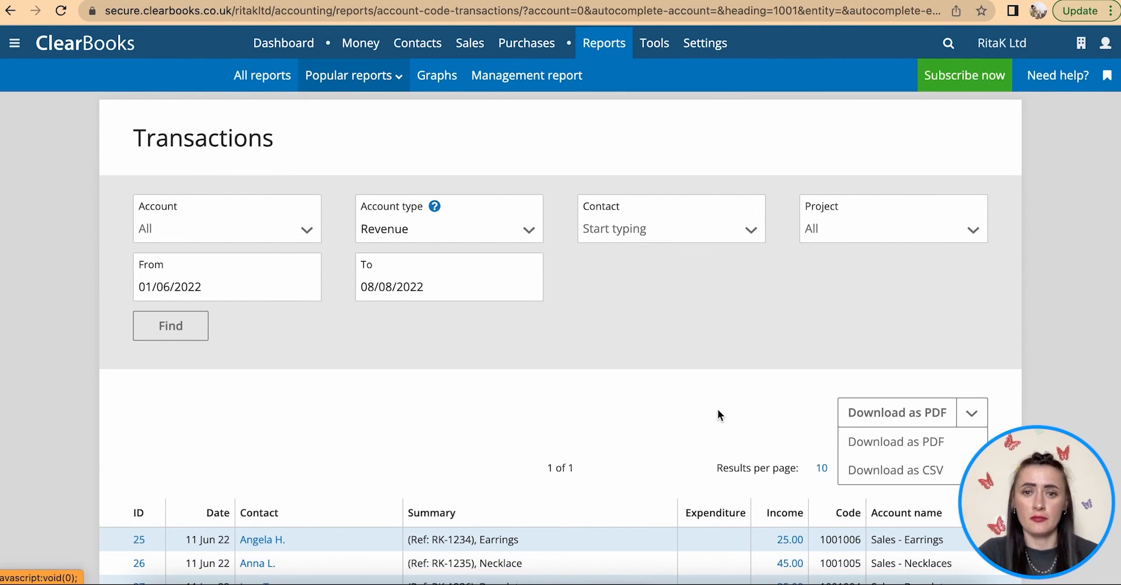
{"action": "left_click", "coordinate": [666, 338]}
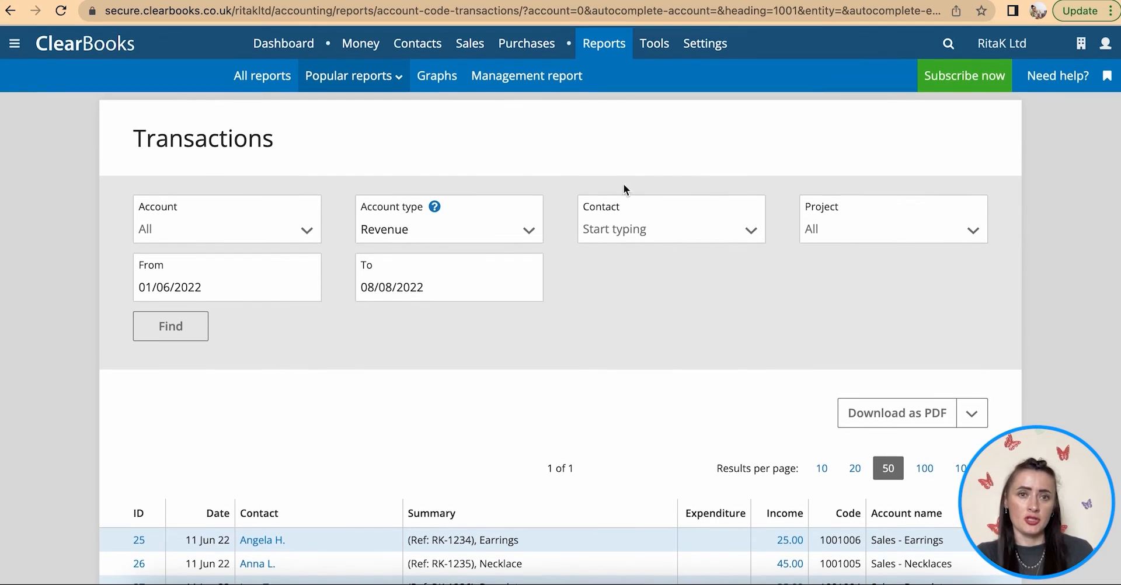
{"action": "left_click", "coordinate": [284, 45]}
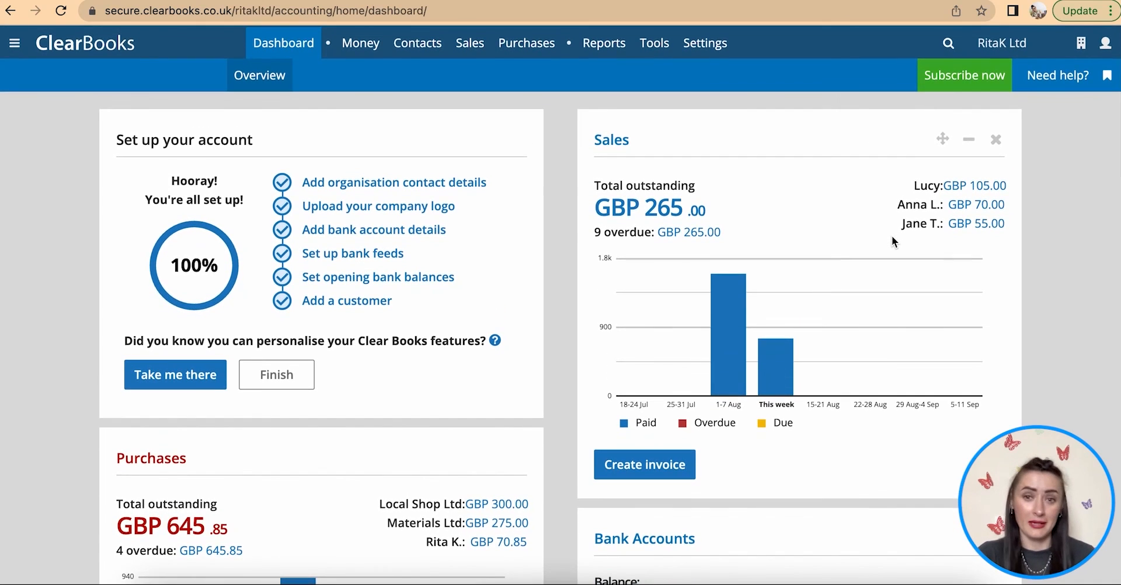
- Scroll through the dashboard's Purchases, Bank Accounts, Report, Tax & dividends and Profit and loss widgets
{"action": "scroll", "coordinate": [891, 237], "scroll_direction": "down", "scroll_amount": 5}
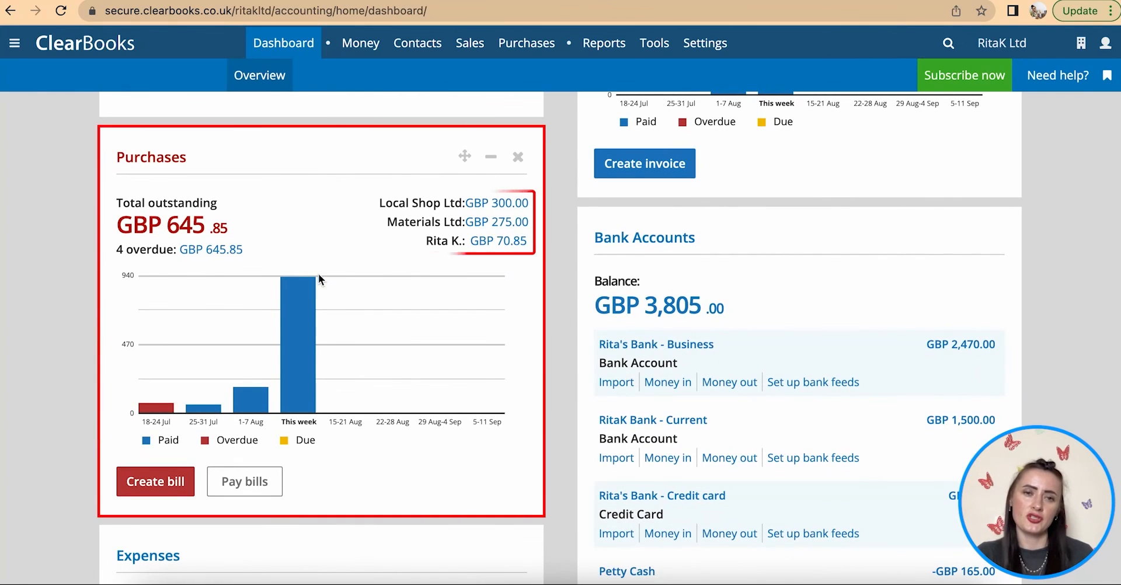
{"action": "scroll", "coordinate": [590, 393], "scroll_direction": "down", "scroll_amount": 2}
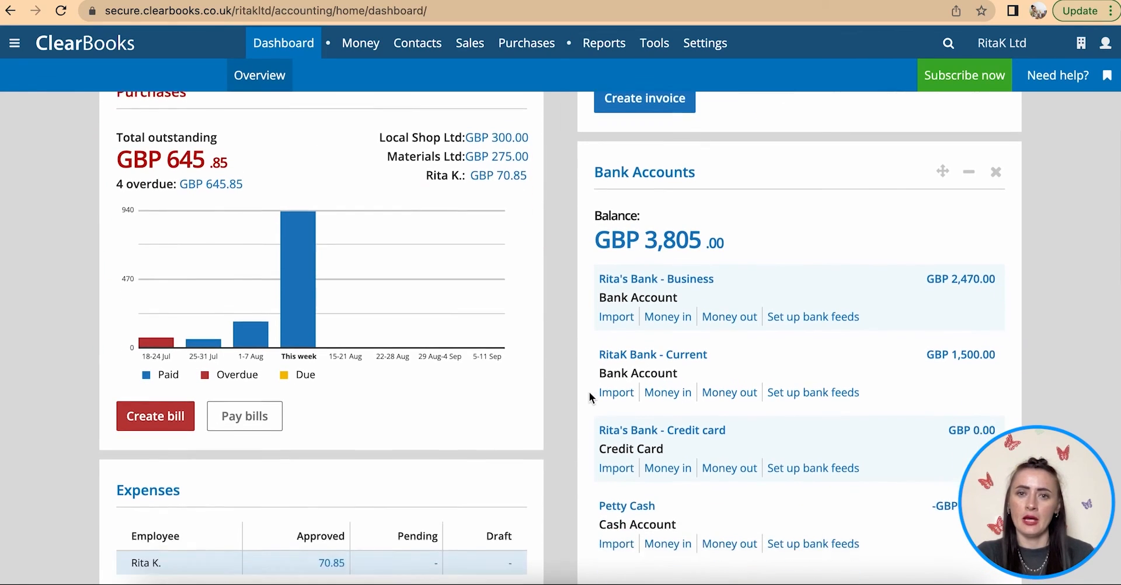
{"action": "scroll", "coordinate": [734, 378], "scroll_direction": "down", "scroll_amount": 4}
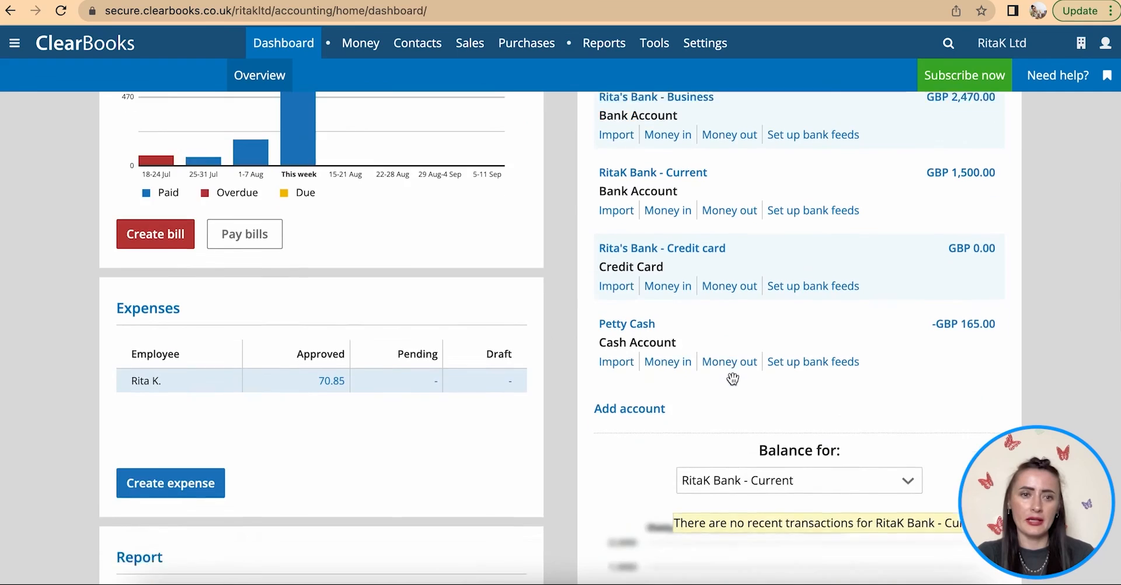
{"action": "scroll", "coordinate": [426, 286], "scroll_direction": "down", "scroll_amount": 4}
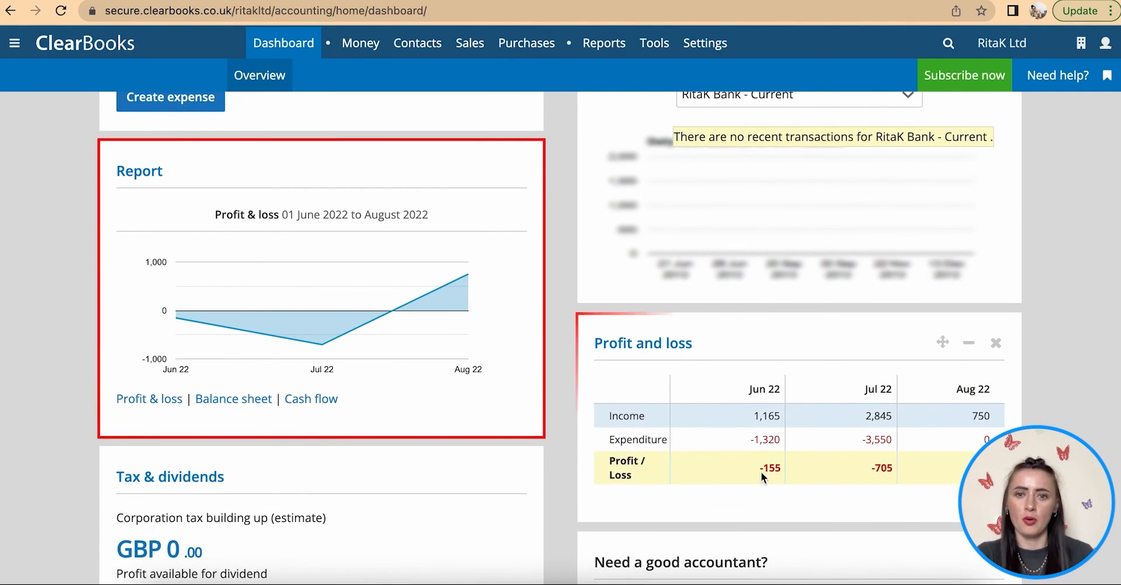
{"action": "scroll", "coordinate": [563, 491], "scroll_direction": "down", "scroll_amount": 5}
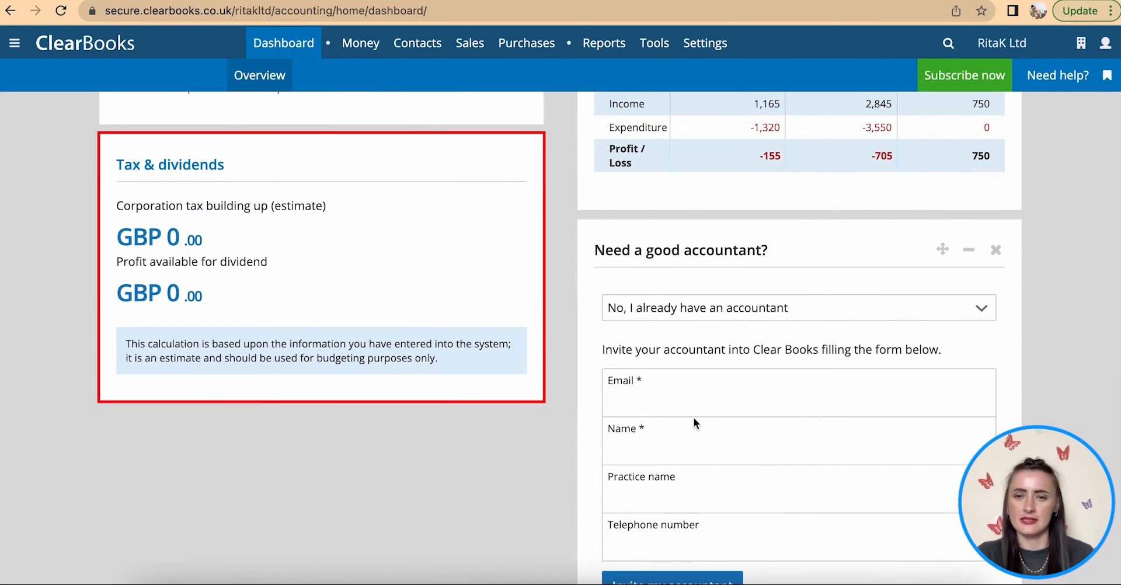
{"action": "scroll", "coordinate": [796, 450], "scroll_direction": "down", "scroll_amount": 2}
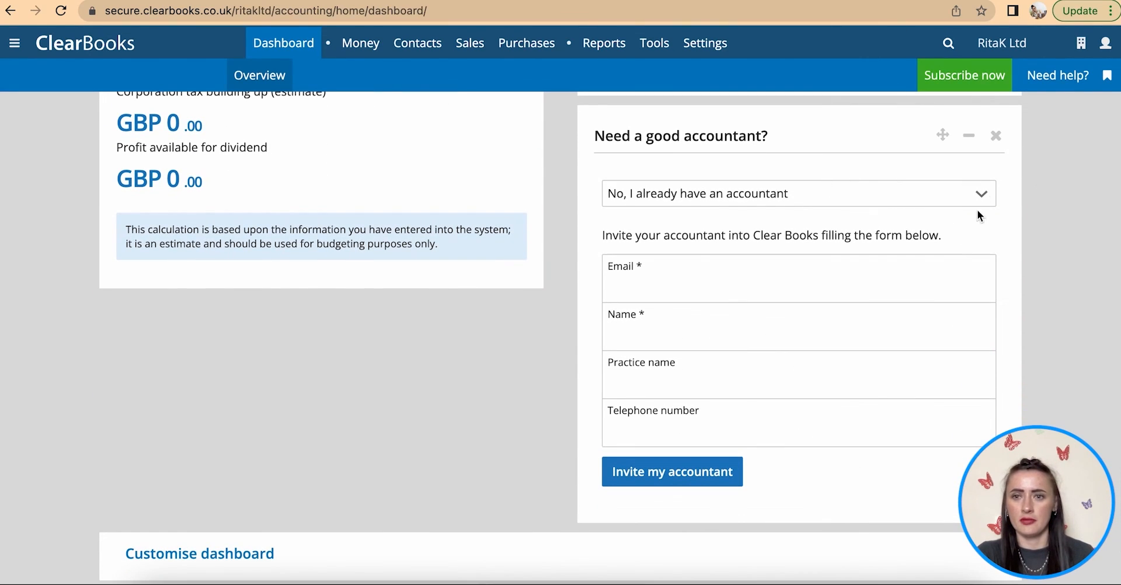
- Close 'Need a good accountant?', untick Accountant invite and Tax & dividends, and save the dashboard
{"action": "left_click", "coordinate": [998, 138]}
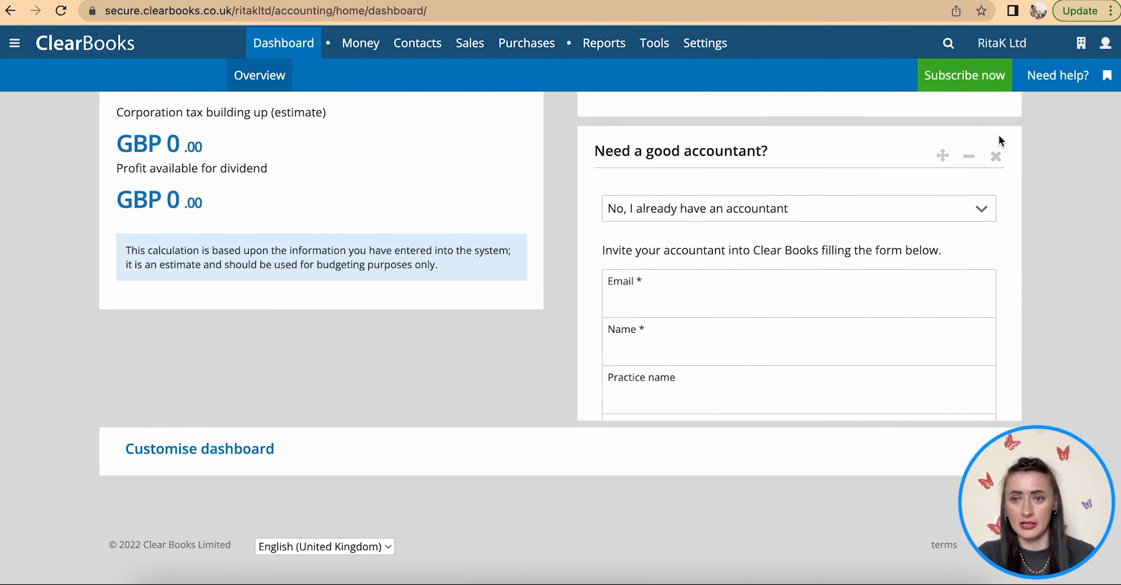
{"action": "left_click", "coordinate": [538, 455]}
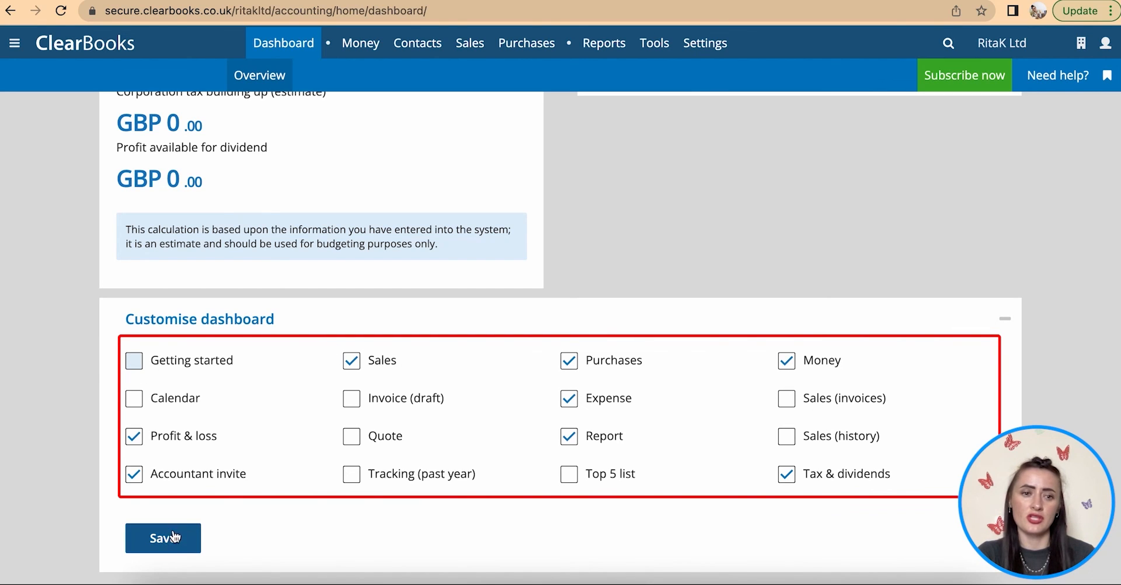
{"action": "left_click", "coordinate": [133, 476]}
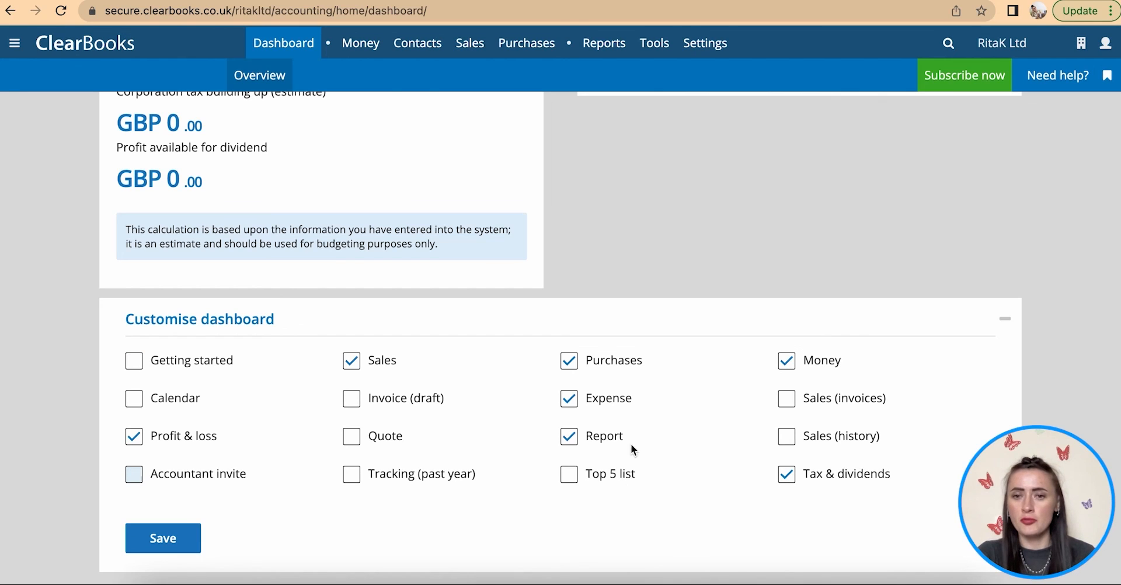
{"action": "left_click", "coordinate": [788, 476]}
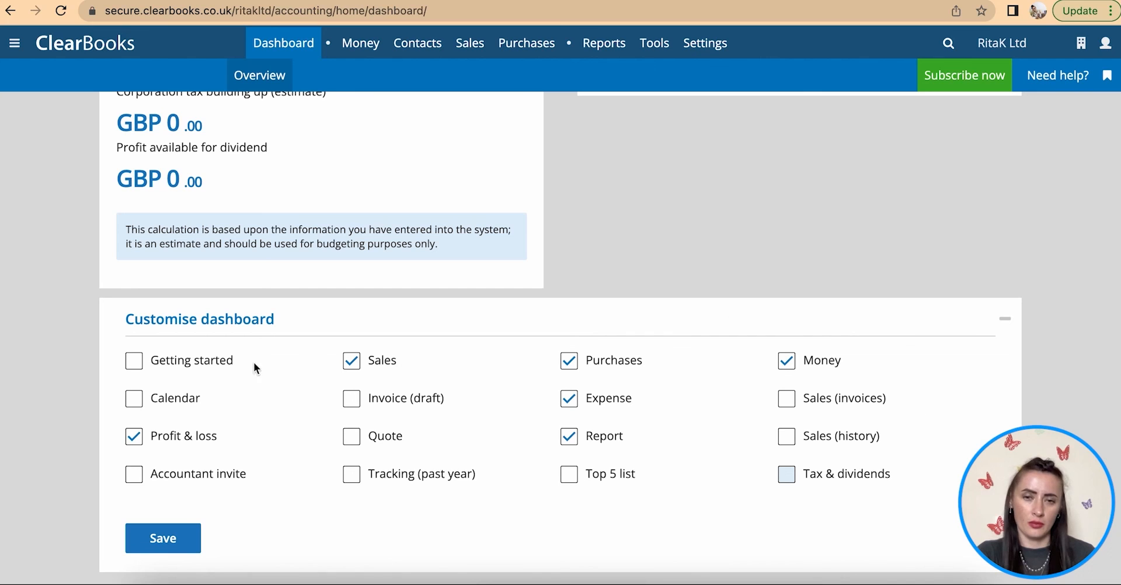
{"action": "left_click", "coordinate": [163, 539]}
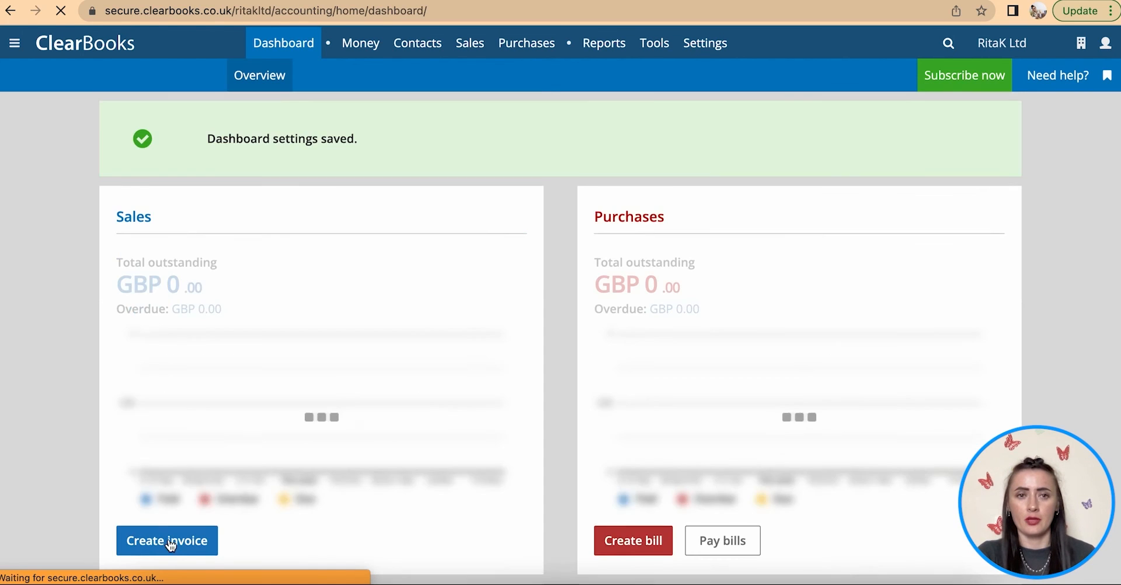
{"action": "scroll", "coordinate": [742, 320], "scroll_direction": "down", "scroll_amount": 20}
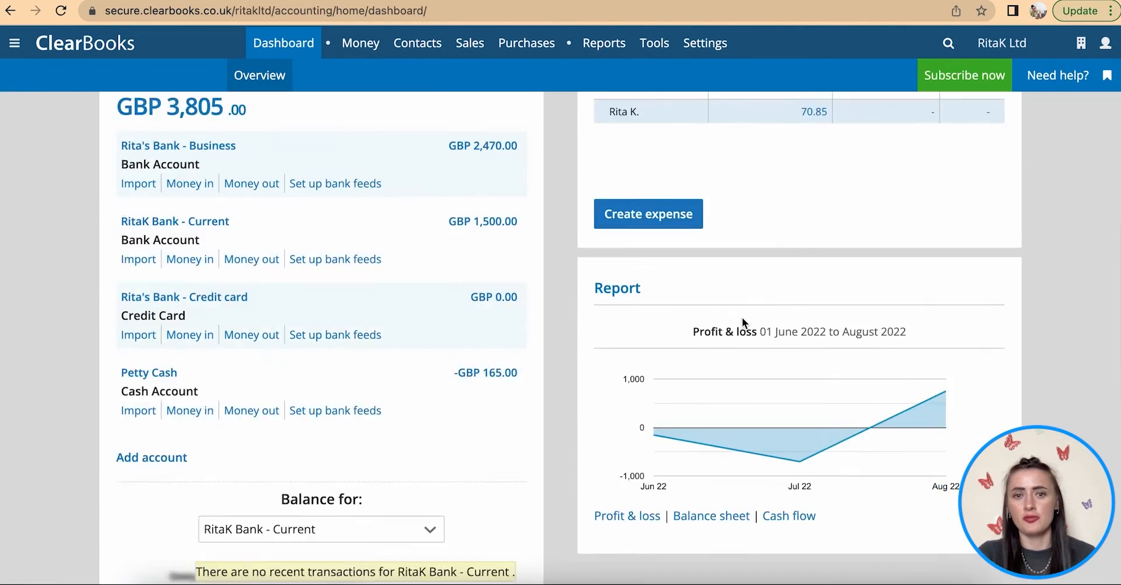
{"action": "scroll", "coordinate": [742, 318], "scroll_direction": "up", "scroll_amount": 20}
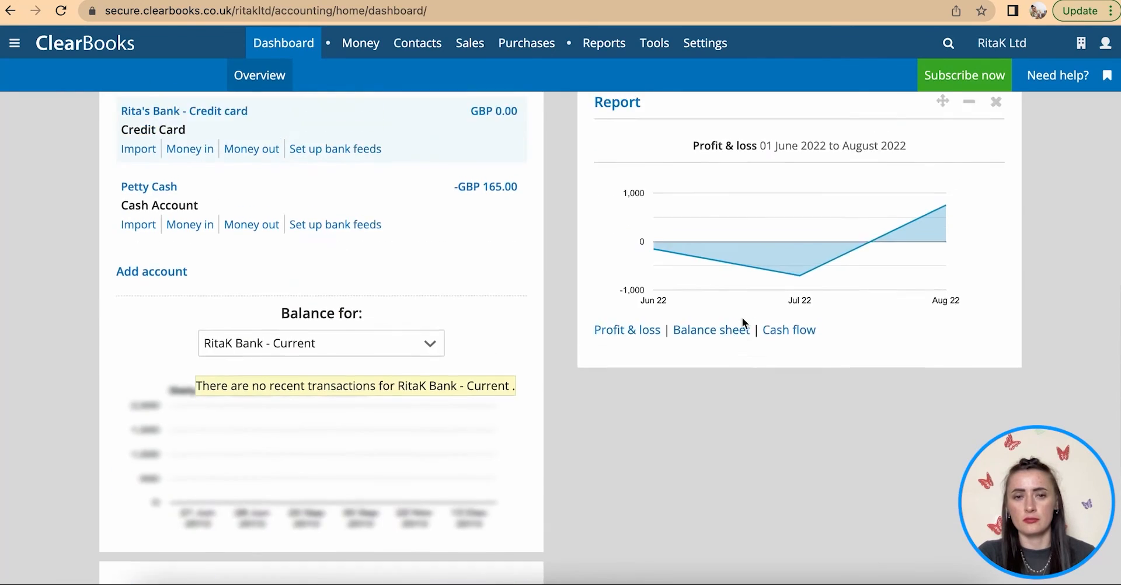